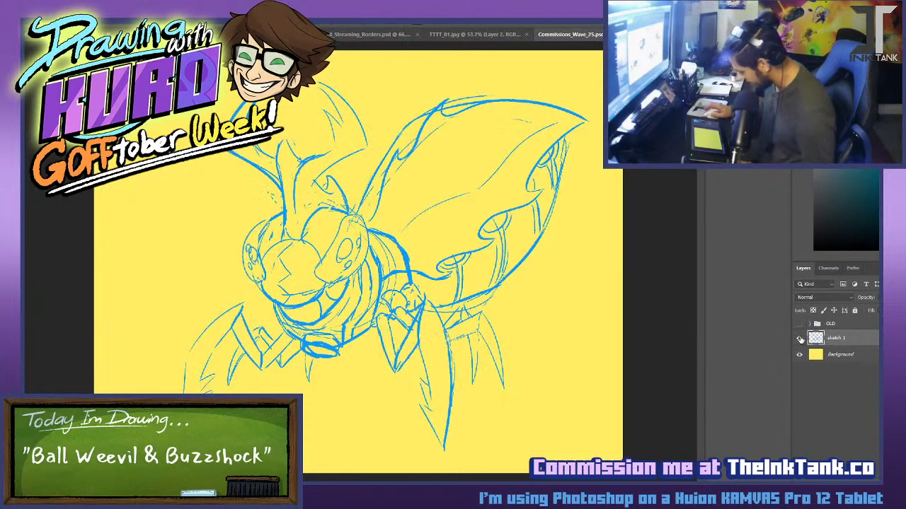
Lower the opacity of the sketch 1 layer and add a new layer named Outline above it.
left_click(799, 338)
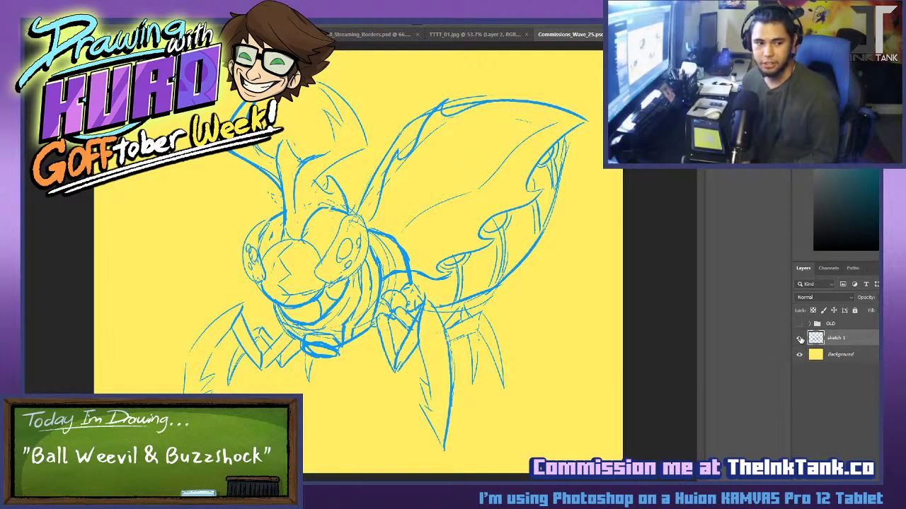
key("ctrl+minus")
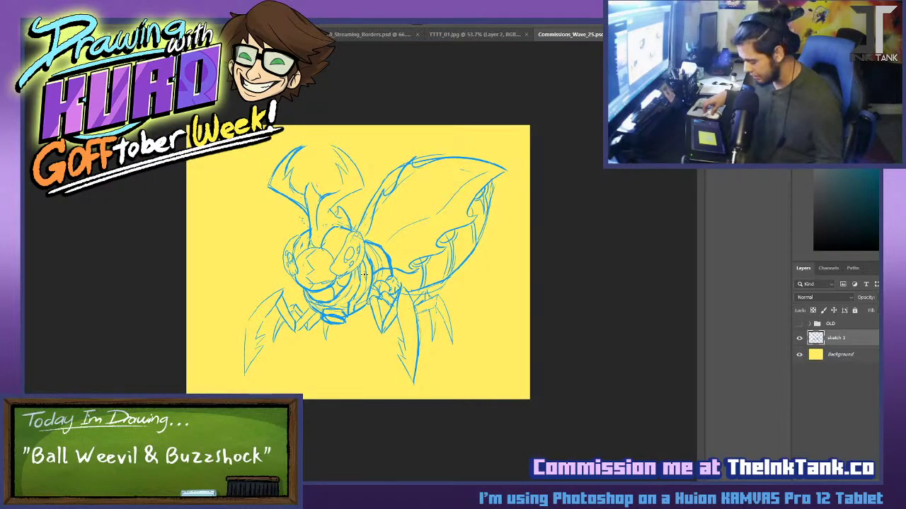
scroll(363, 273, "up", 1)
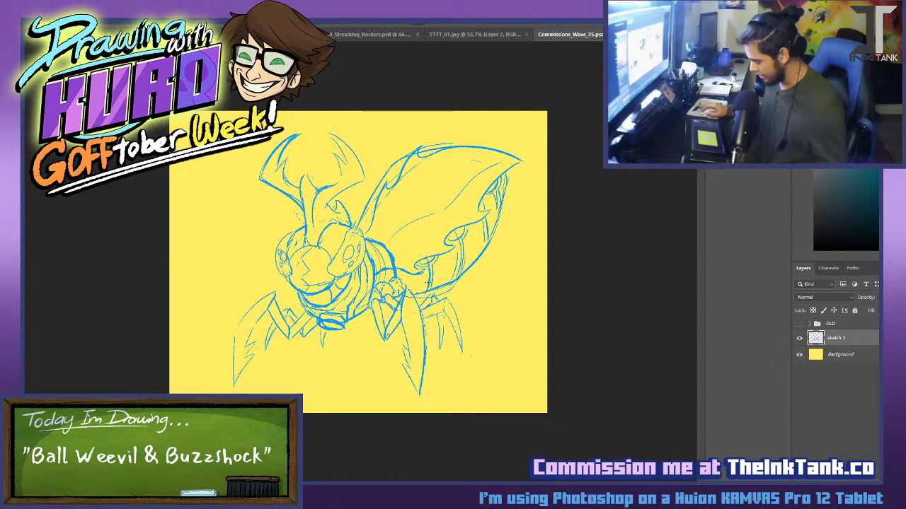
key("ctrl+plus")
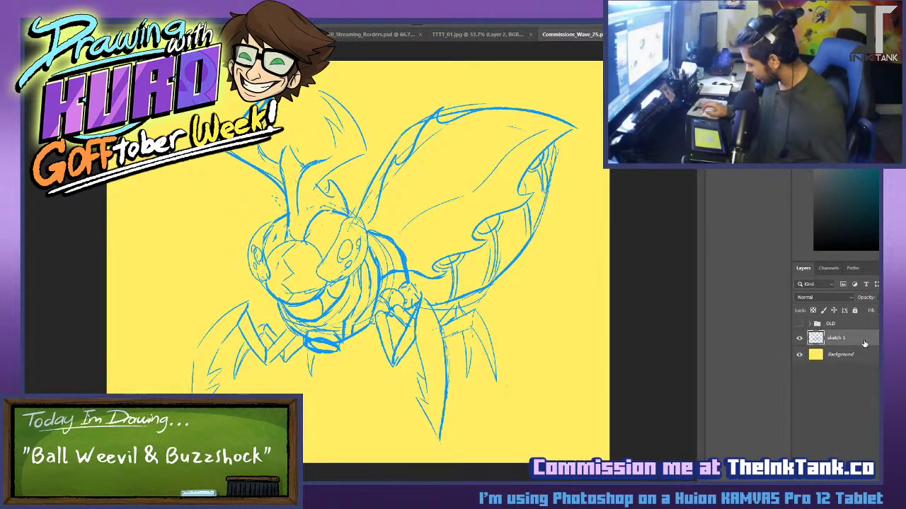
double_click(863, 344)
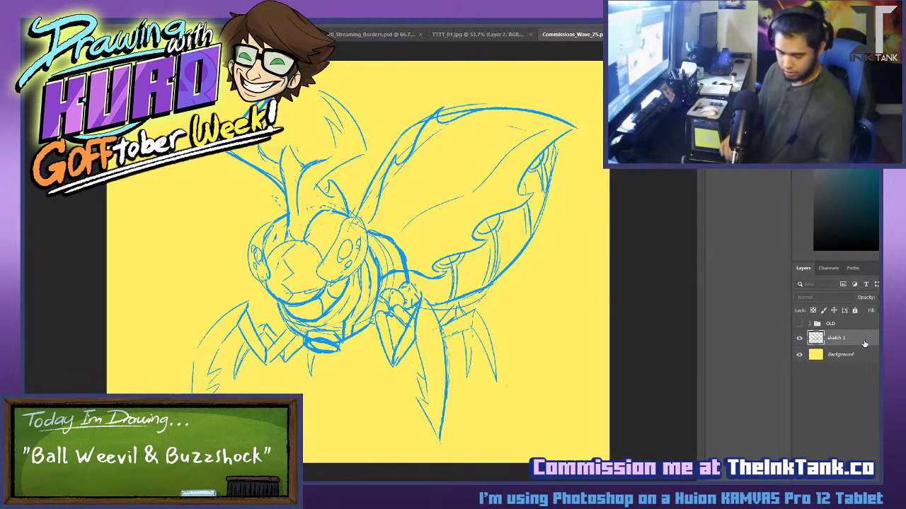
key("Return")
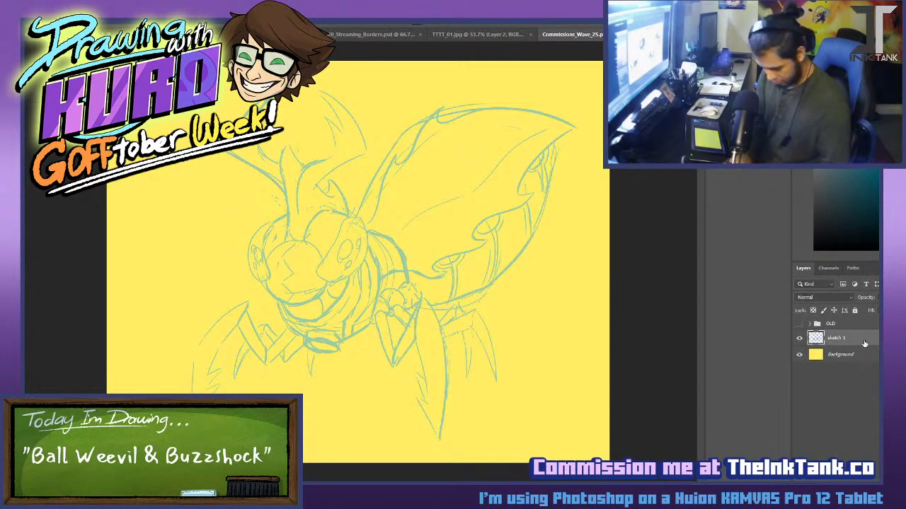
type("Outline")
key("Return")
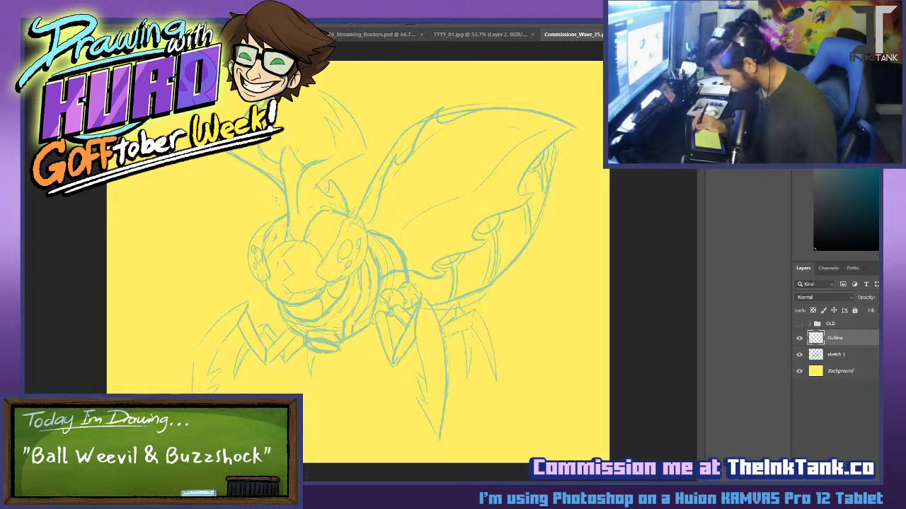
Ink the upper contour of the beetle's head in black, from the left eye's inner edge over to the right eye's top.
mouse_move(326, 182)
left_mouse_down()
mouse_move(439, 218)
mouse_move(362, 280)
left_mouse_up()
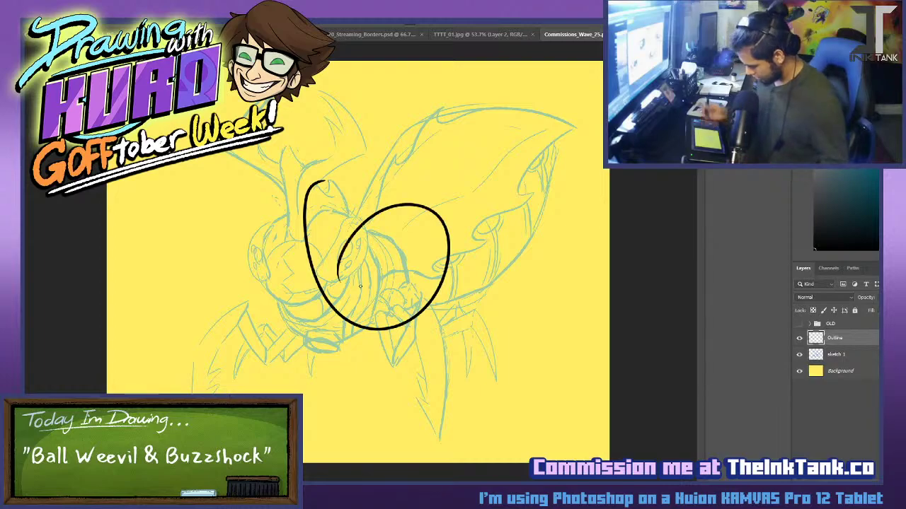
key("ctrl+z")
scroll(360, 291, "up", 2)
scroll(347, 305, "up", 8)
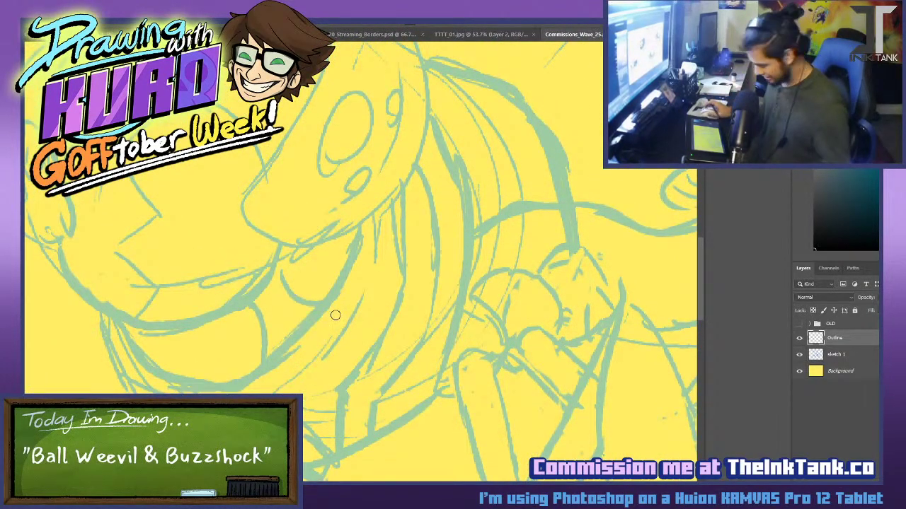
left_click_drag(336, 316, 389, 397)
left_click_drag(276, 214, 419, 297)
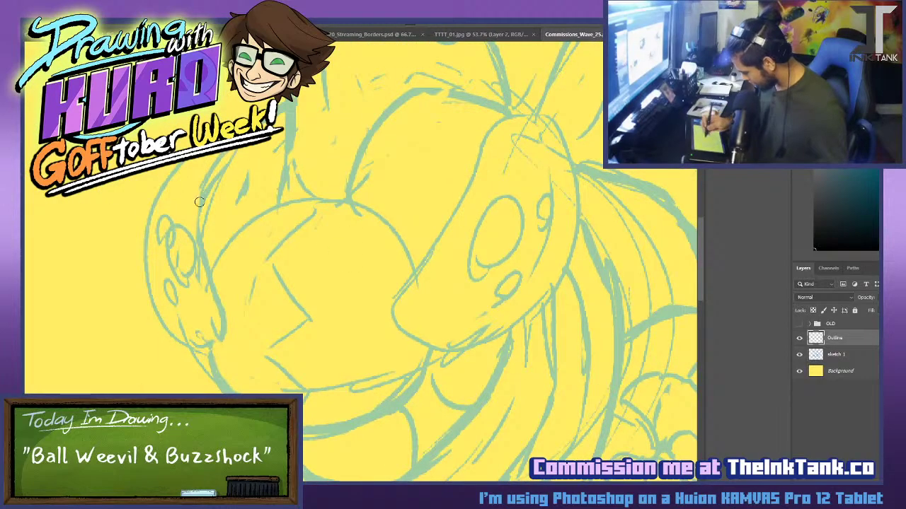
mouse_move(209, 268)
left_mouse_down()
mouse_move(375, 88)
mouse_move(516, 148)
mouse_move(259, 130)
mouse_move(531, 168)
left_mouse_up()
key("ctrl+z")
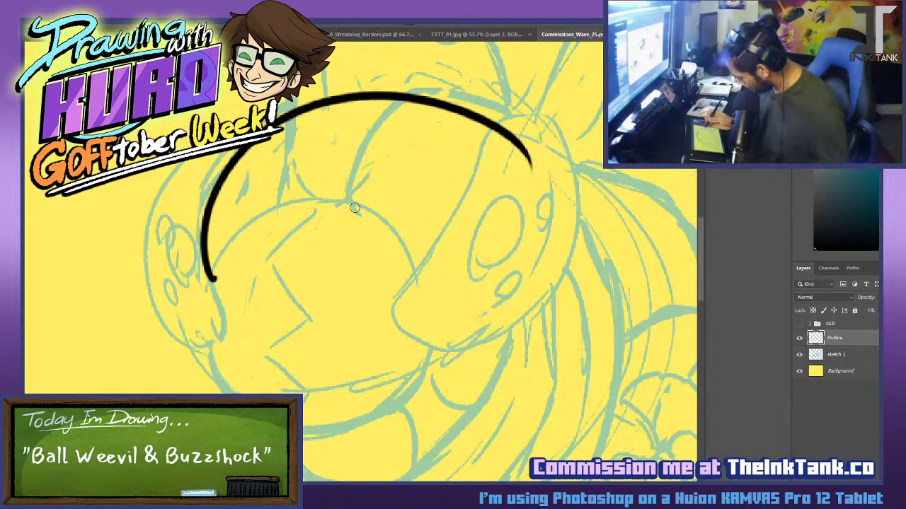
key("ctrl+z")
mouse_move(218, 300)
left_mouse_down()
mouse_move(202, 224)
mouse_move(549, 150)
left_mouse_up()
Ink the rounded lower end of the left eye, joining it smoothly to the head contour.
left_click_drag(217, 292, 206, 347)
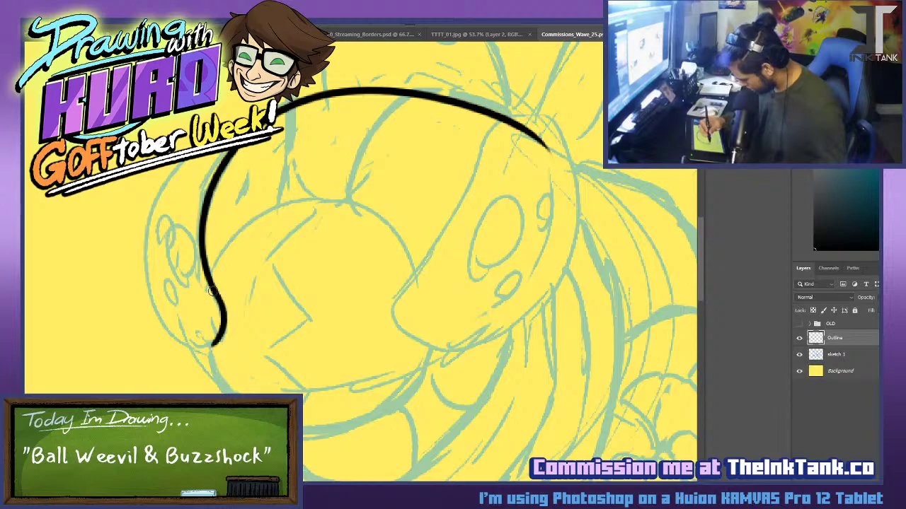
key("ctrl+z")
mouse_move(152, 309)
left_mouse_down()
mouse_move(227, 314)
mouse_move(223, 328)
mouse_move(225, 313)
mouse_move(214, 343)
mouse_move(223, 294)
left_mouse_up()
key("ctrl+z")
key("ctrl+z")
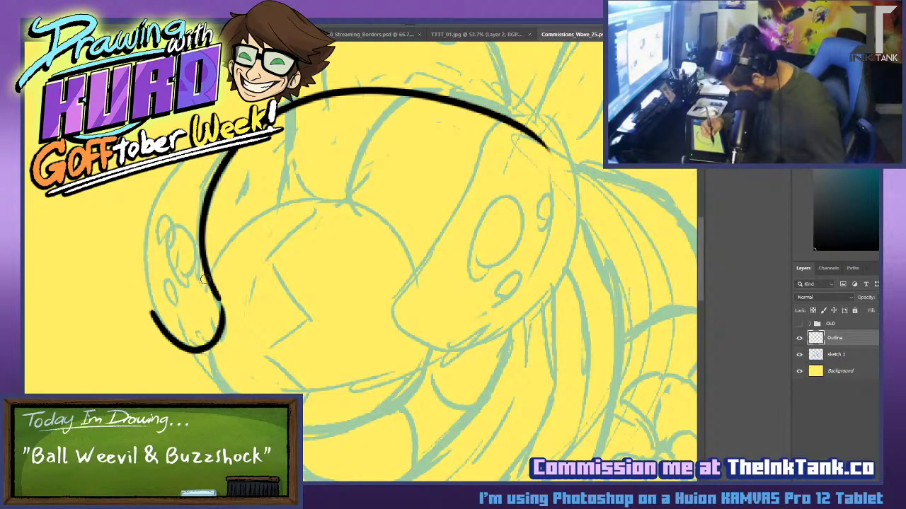
key("ctrl+z")
left_click_drag(222, 326, 213, 290)
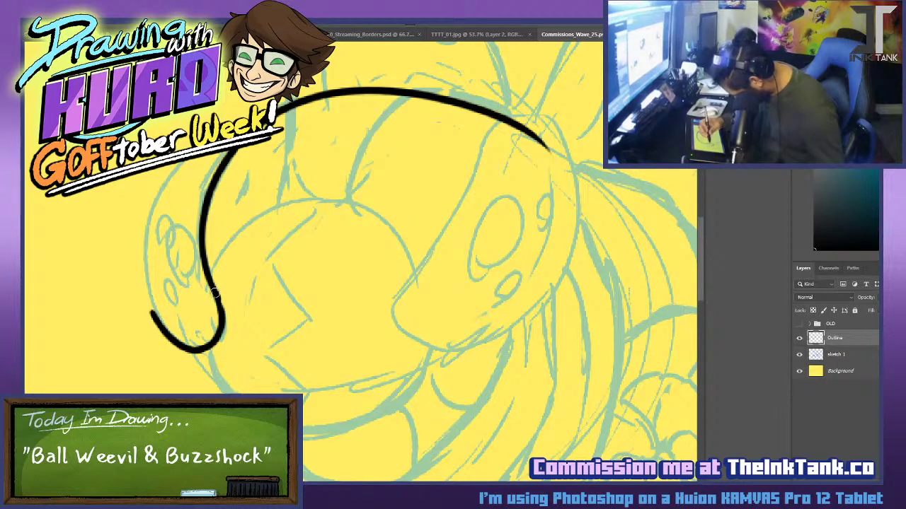
Ink the outer edge of the left eye from its rounded lower end up towards the top of the head.
left_click_drag(161, 329, 184, 162)
key("ctrl+z")
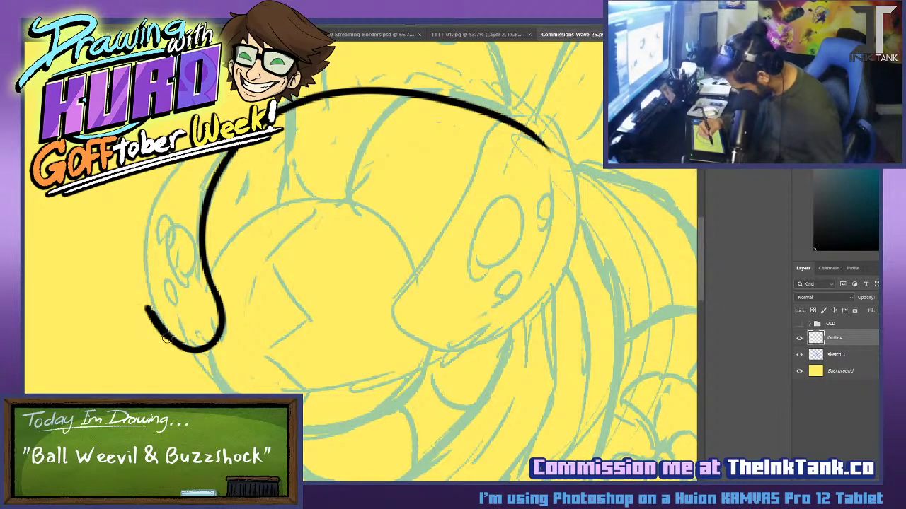
mouse_move(160, 329)
left_mouse_down()
mouse_move(249, 115)
mouse_move(148, 309)
mouse_move(178, 163)
left_mouse_up()
key("ctrl+z")
key("ctrl+z")
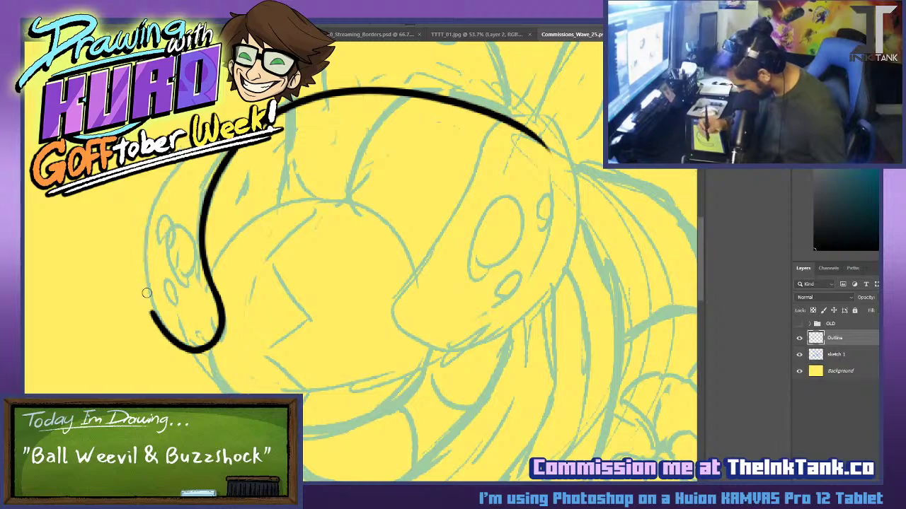
mouse_move(150, 312)
left_mouse_down()
mouse_move(146, 228)
mouse_move(212, 154)
left_mouse_up()
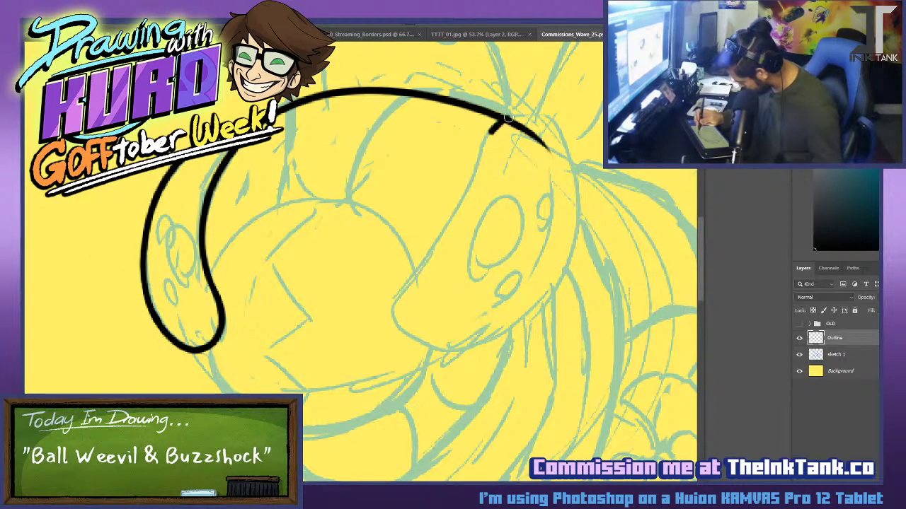
Ink the bean-shaped outline of the right eye, with its inner edge, rounded lower end and outer edge following the sketch.
mouse_move(506, 117)
left_mouse_down()
mouse_move(418, 278)
mouse_move(488, 332)
left_mouse_up()
scroll(564, 239, "up", 2)
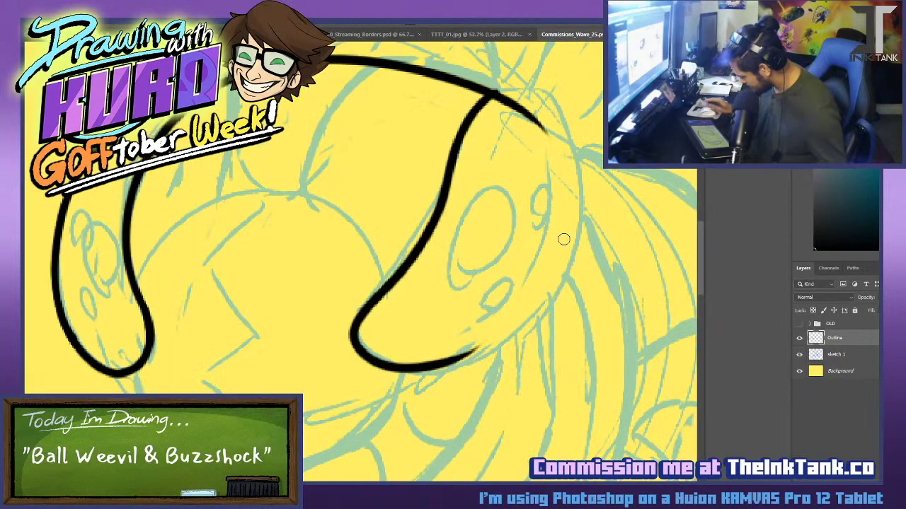
mouse_move(517, 163)
left_mouse_down()
mouse_move(515, 193)
mouse_move(402, 212)
left_mouse_up()
mouse_move(372, 146)
left_mouse_down()
mouse_move(358, 396)
mouse_move(489, 252)
mouse_move(357, 397)
left_mouse_up()
key("ctrl+z")
key("ctrl+z")
left_click_drag(375, 138, 343, 400)
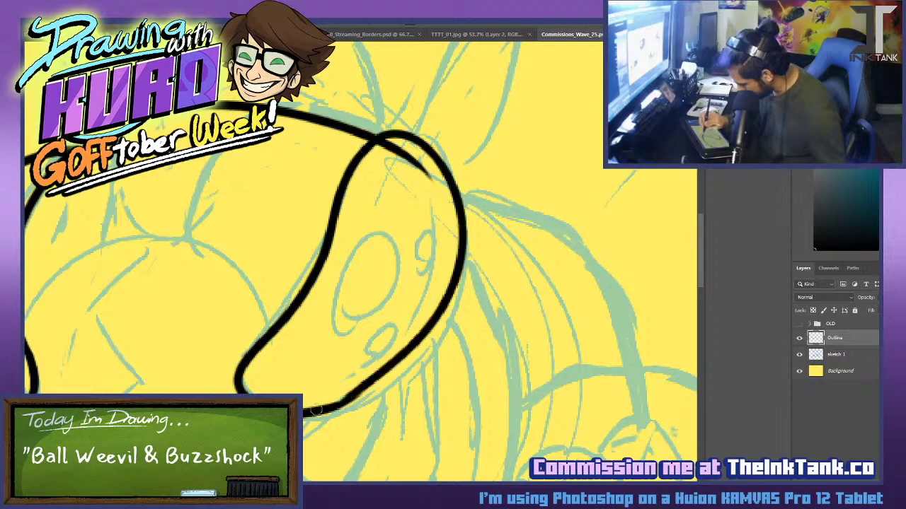
key("ctrl+z")
left_click_drag(375, 138, 343, 403)
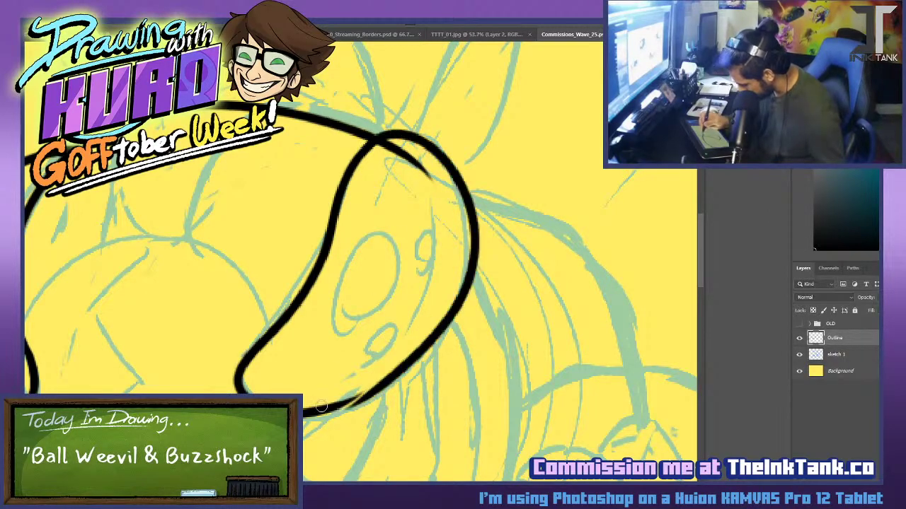
key("ctrl+z")
mouse_move(375, 138)
left_mouse_down()
mouse_move(400, 375)
mouse_move(357, 397)
left_mouse_up()
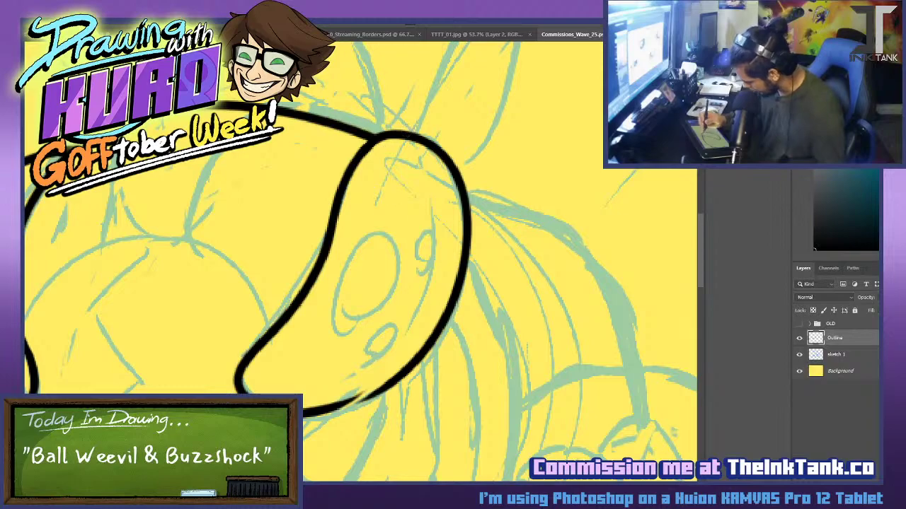
Clean up and smooth the line along the lower edge of the right eye's outline.
left_click_drag(306, 413, 386, 381)
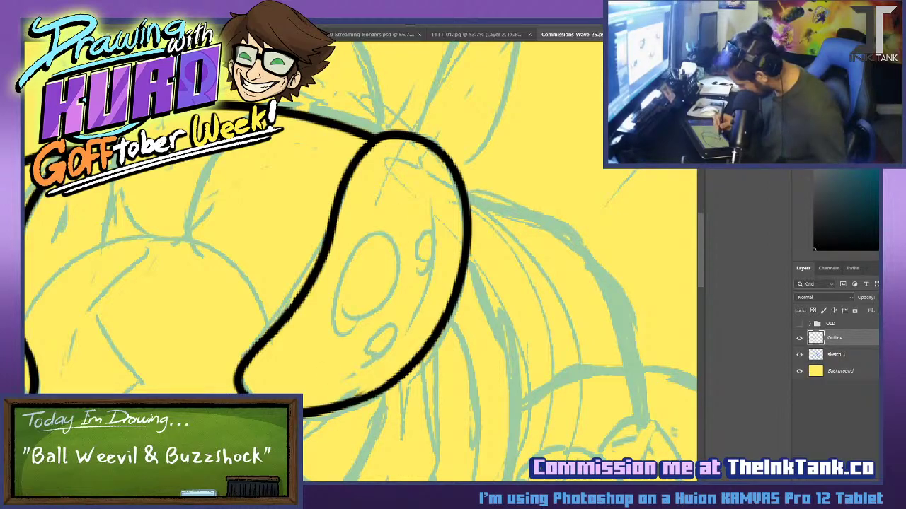
left_click_drag(305, 413, 427, 336)
key("ctrl+z")
left_click_drag(320, 414, 410, 371)
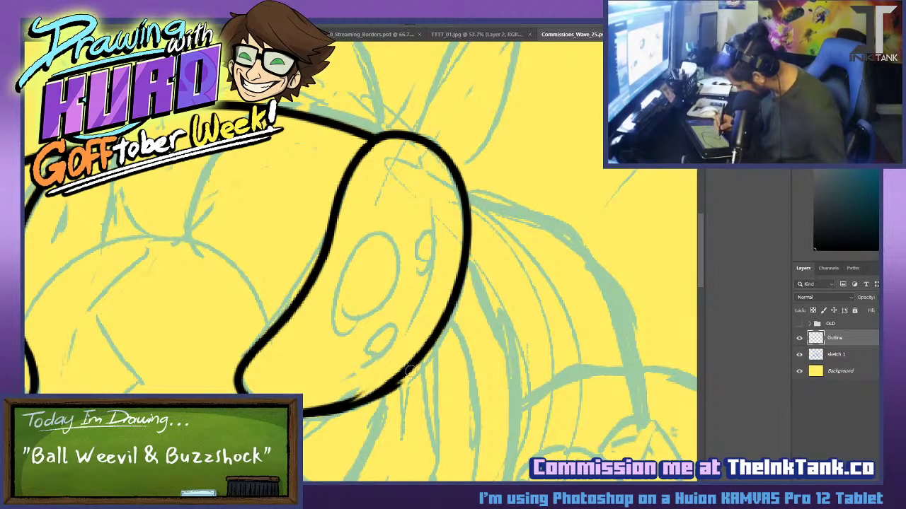
key("ctrl+z")
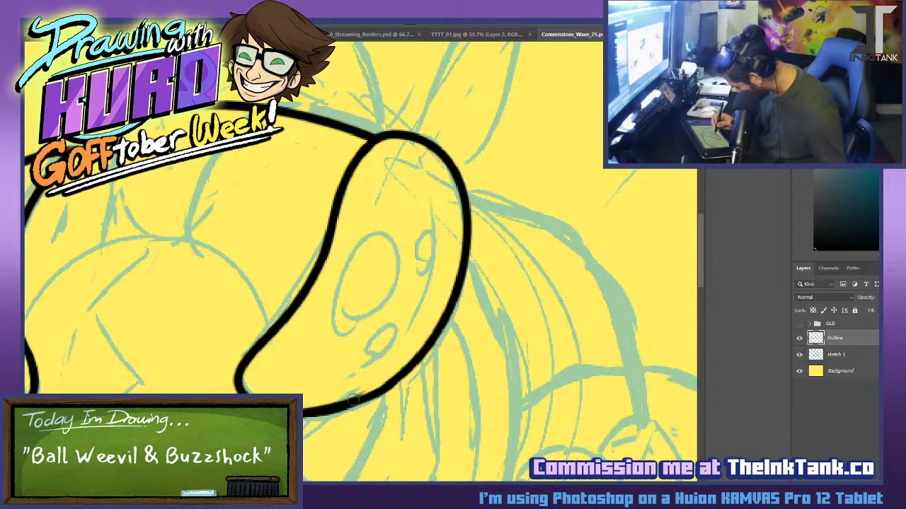
left_click_drag(323, 412, 394, 380)
key("ctrl+z")
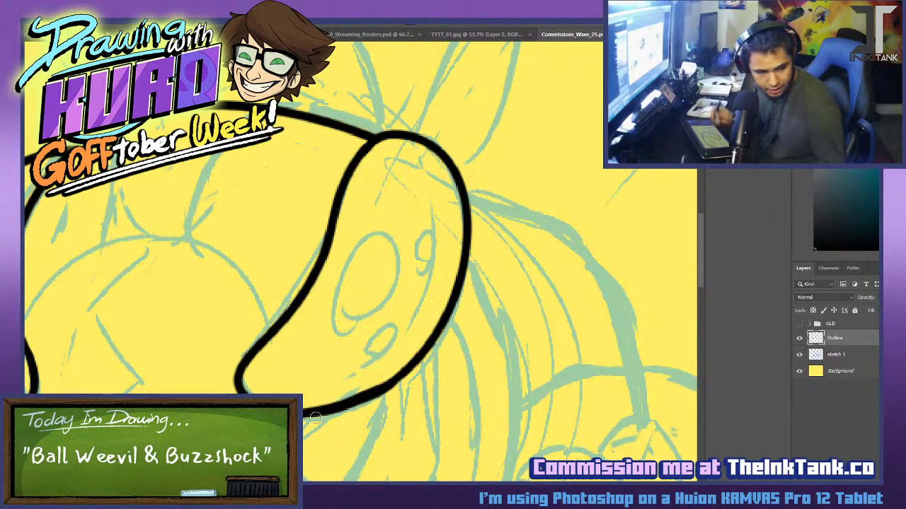
scroll(314, 415, "up", 2)
left_click_drag(127, 296, 93, 246)
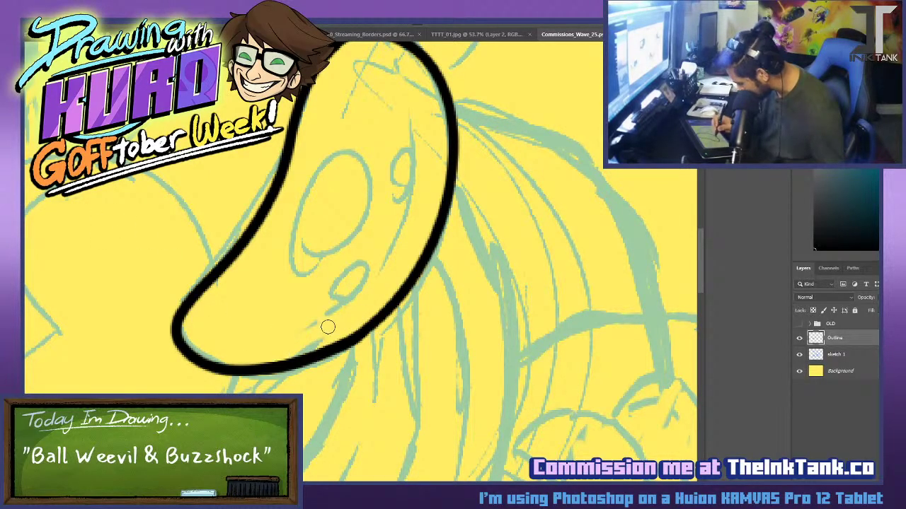
left_click_drag(234, 384, 369, 336)
key("ctrl+z")
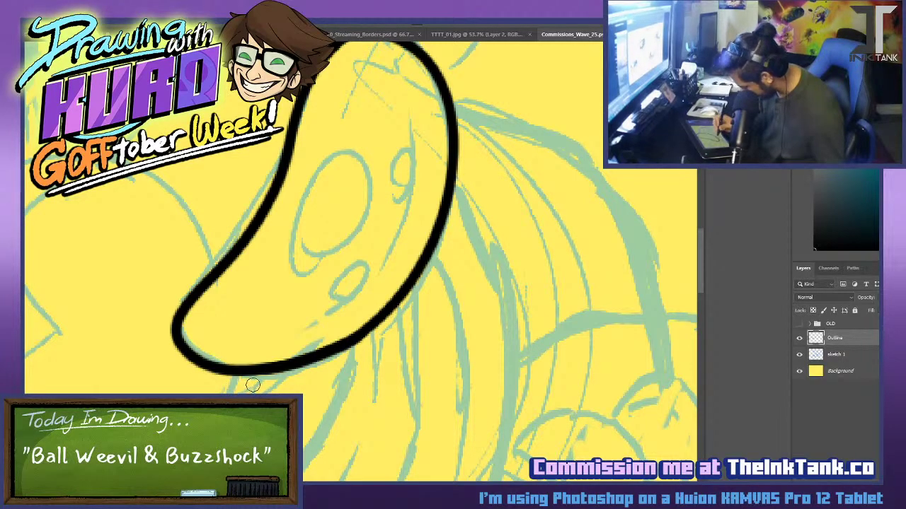
mouse_move(252, 384)
left_mouse_down()
mouse_move(331, 361)
mouse_move(327, 355)
mouse_move(240, 382)
left_mouse_up()
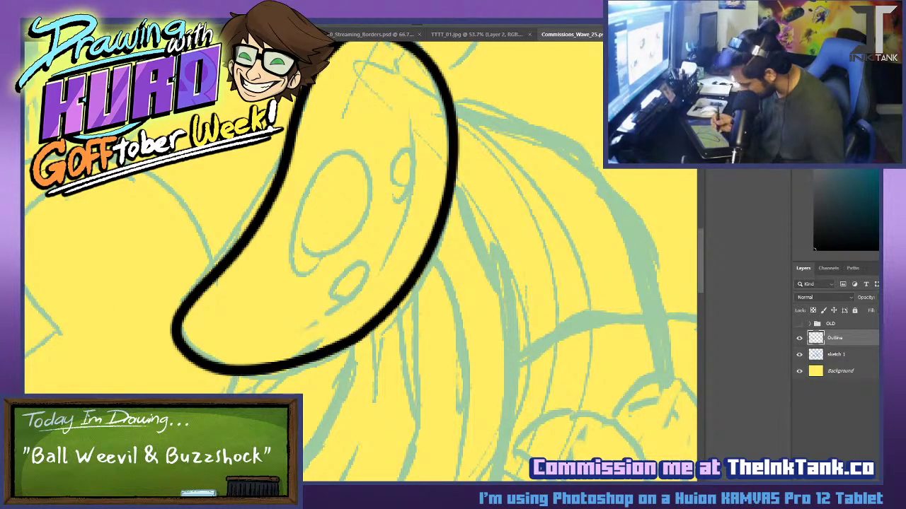
left_click_drag(99, 217, 251, 234)
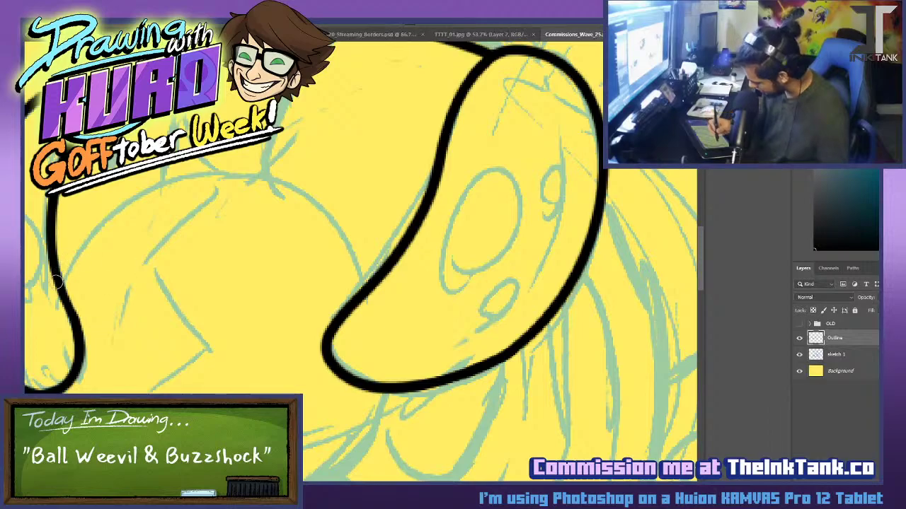
mouse_move(58, 280)
left_mouse_down()
mouse_move(166, 186)
mouse_move(401, 341)
left_mouse_up()
key("ctrl+z")
left_click_drag(51, 315, 387, 318)
key("ctrl+z")
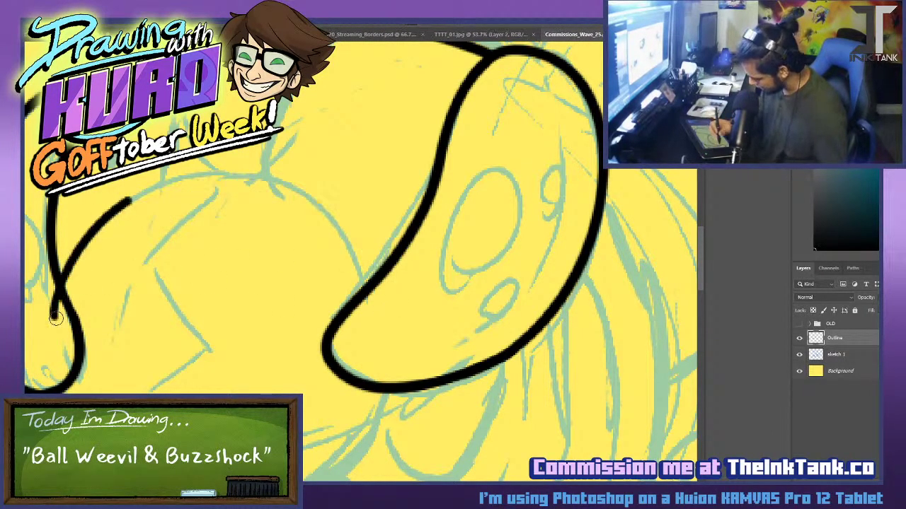
left_click_drag(51, 317, 385, 327)
key("ctrl+z")
left_click_drag(42, 318, 371, 341)
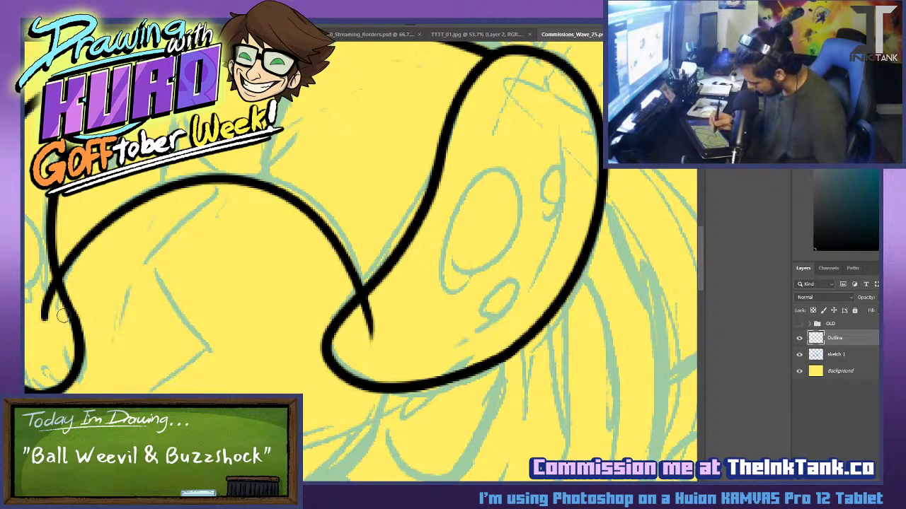
key("ctrl+z")
left_click_drag(52, 322, 380, 305)
key("ctrl+z")
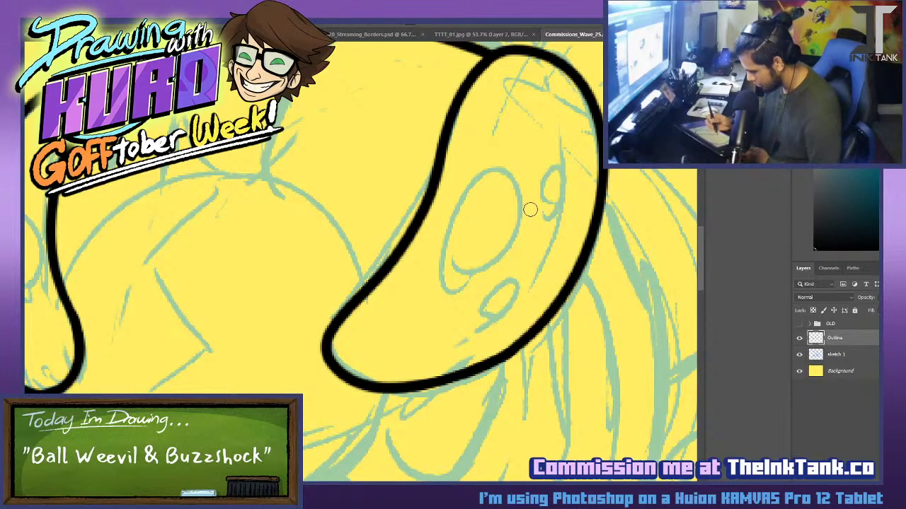
Ink the arched top of the face between the two eyes and trim the line end overlapping the right eye.
mouse_move(56, 301)
left_mouse_down()
mouse_move(357, 235)
mouse_move(390, 326)
left_mouse_up()
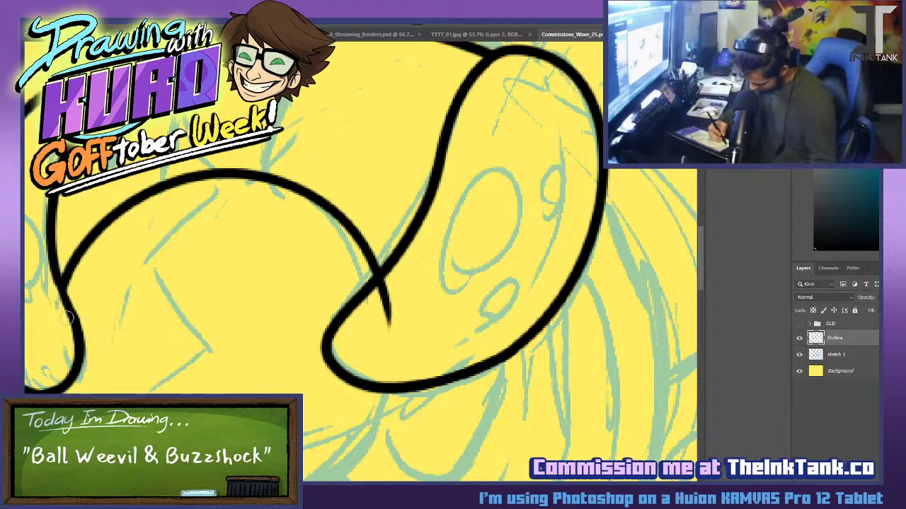
mouse_move(371, 301)
left_mouse_down()
mouse_move(398, 265)
mouse_move(390, 328)
left_mouse_up()
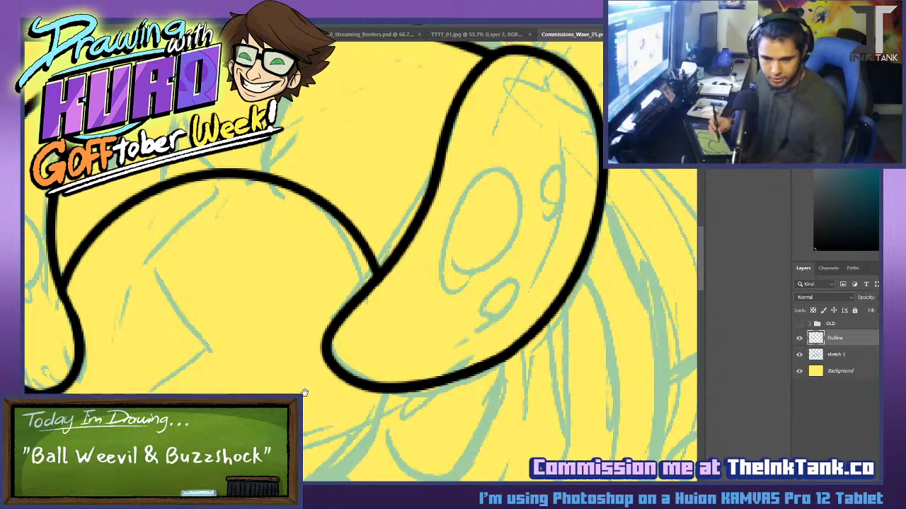
left_click_drag(304, 392, 315, 320)
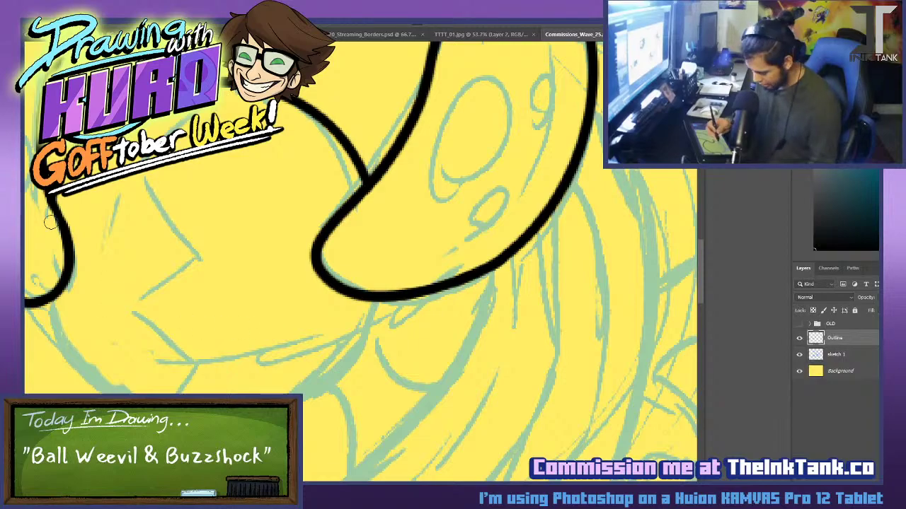
Ink the lower sides of the face curving down from both eyes, and erase the line ends overlapping the eyes.
left_click_drag(32, 276, 113, 393)
left_click_drag(357, 298, 290, 394)
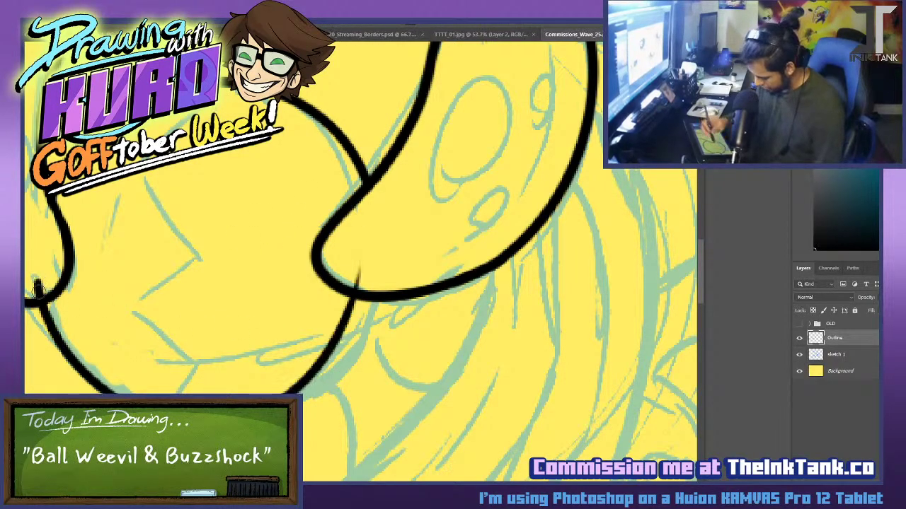
left_click_drag(395, 219, 350, 336)
key("ctrl+z")
mouse_move(37, 268)
left_mouse_down()
mouse_move(93, 394)
mouse_move(396, 237)
left_mouse_up()
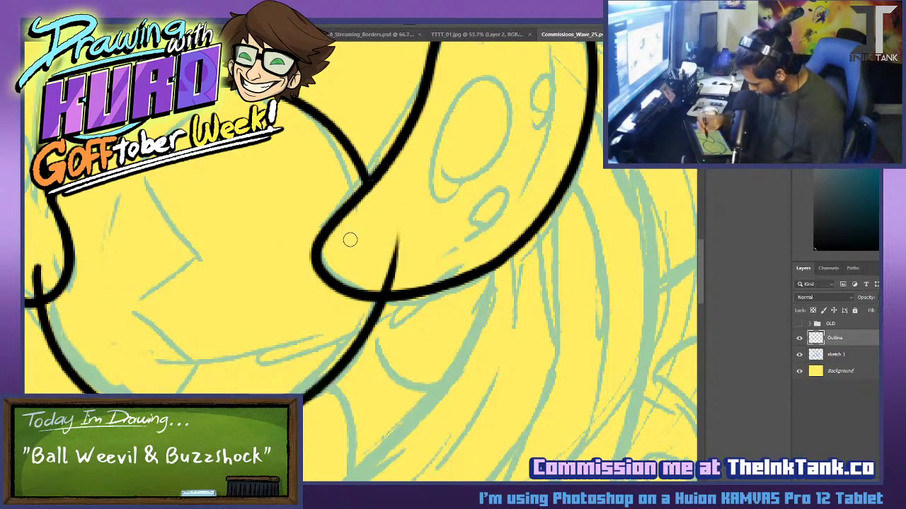
mouse_move(42, 295)
left_mouse_down()
mouse_move(49, 274)
mouse_move(38, 292)
left_mouse_up()
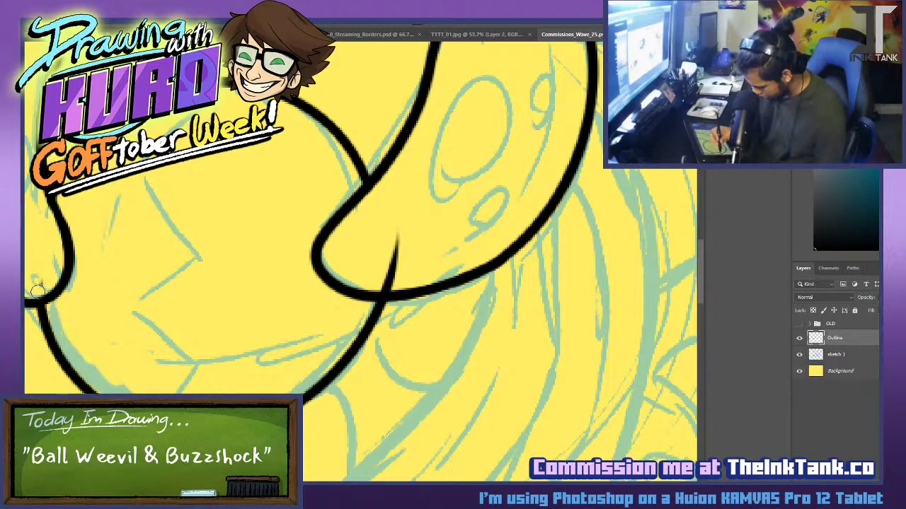
mouse_move(372, 282)
left_mouse_down()
mouse_move(411, 261)
mouse_move(381, 283)
left_mouse_up()
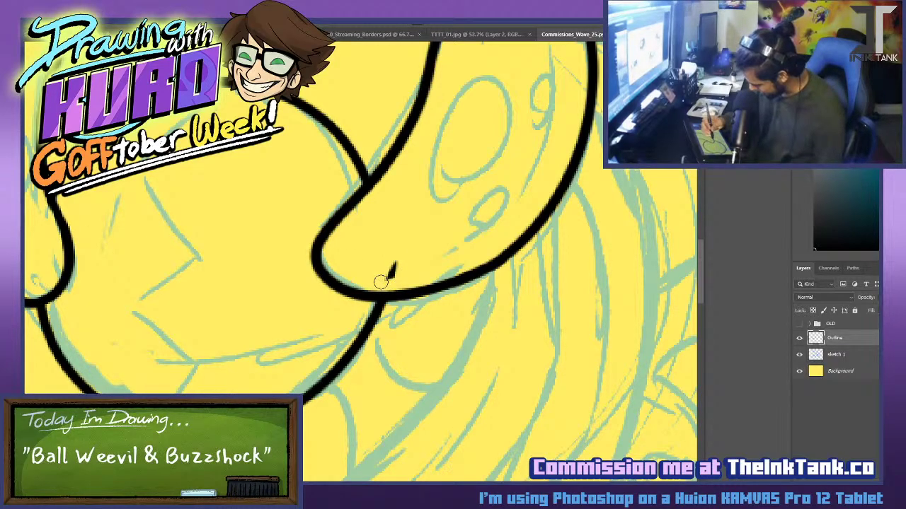
Ink the left edge of the central horn from the forehead up across the top line of the head.
left_click_drag(470, 120, 527, 370)
left_click_drag(439, 209, 431, 257)
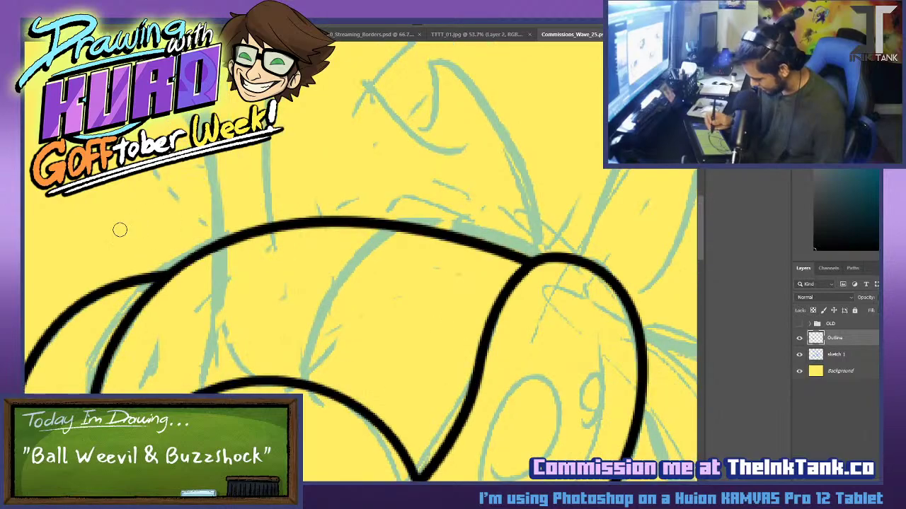
left_click_drag(288, 313, 314, 354)
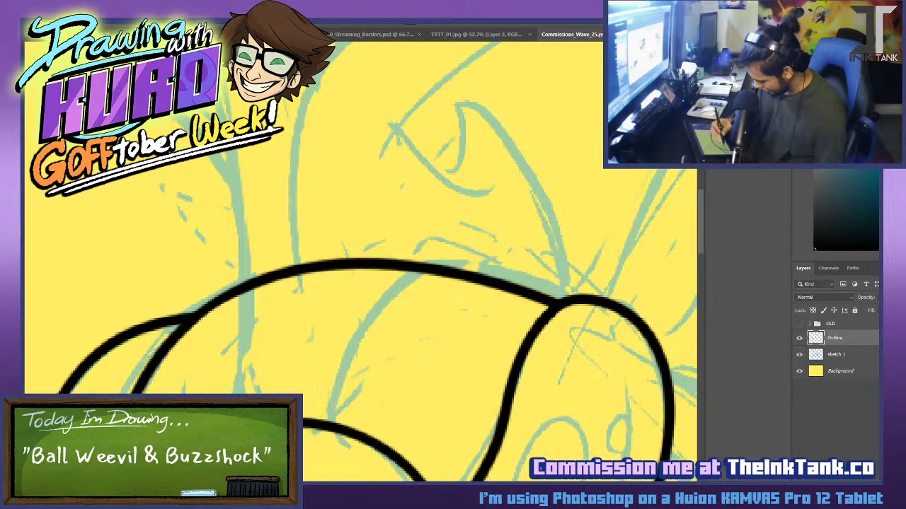
left_click_drag(240, 393, 226, 92)
key("ctrl+z")
left_click_drag(244, 392, 226, 145)
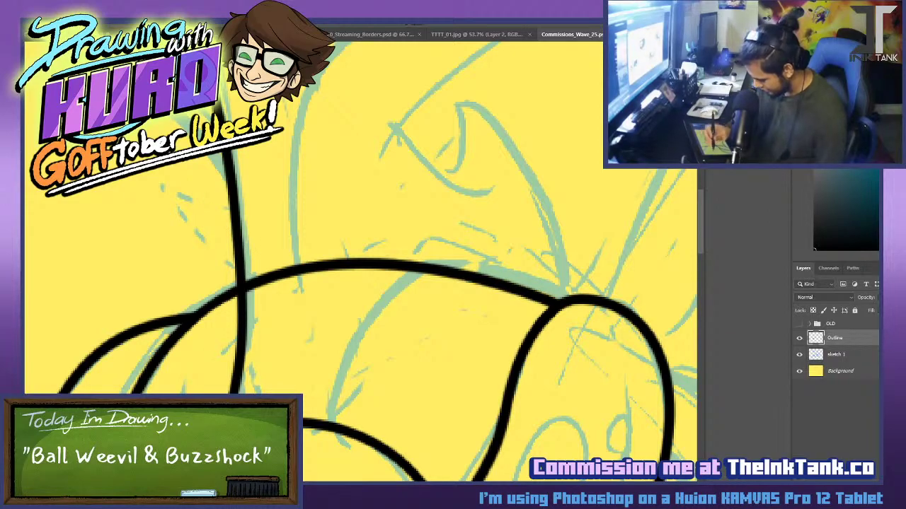
Erase the head line across the horn's base and ink the curved edge from the face arch to the right part of the head.
mouse_move(271, 295)
left_mouse_down()
mouse_move(249, 286)
mouse_move(256, 297)
mouse_move(303, 269)
mouse_move(338, 263)
left_mouse_up()
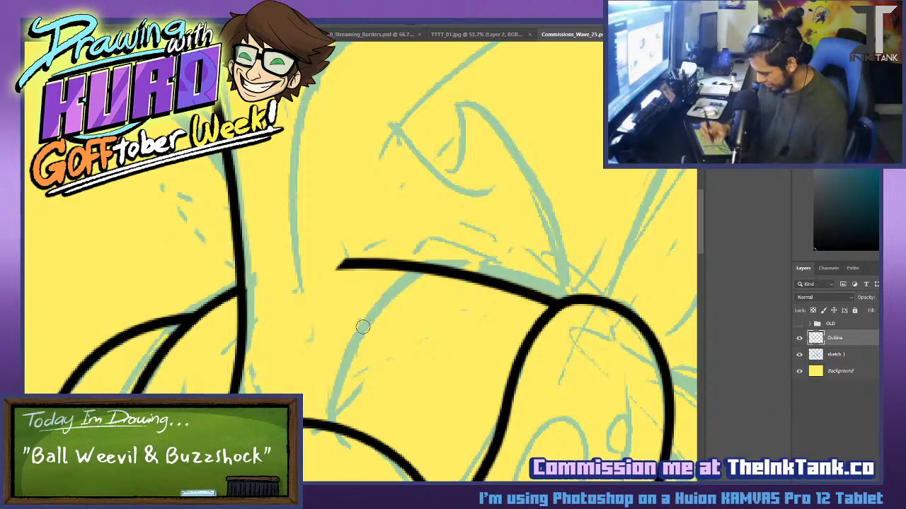
left_click_drag(331, 425, 431, 270)
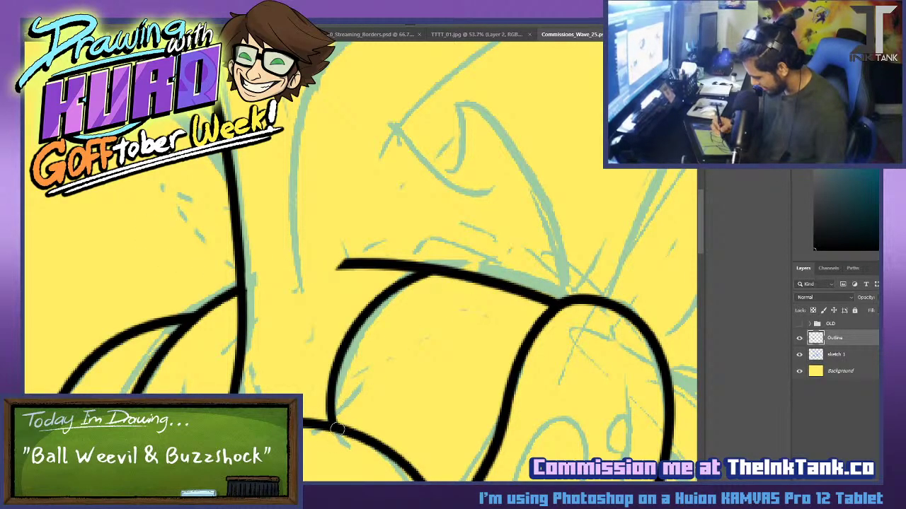
mouse_move(384, 280)
left_mouse_down()
mouse_move(451, 255)
mouse_move(345, 264)
left_mouse_up()
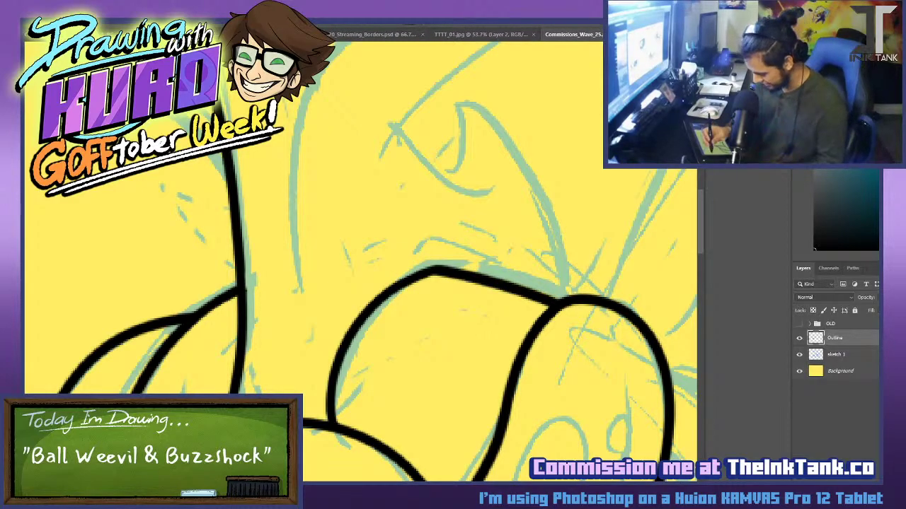
left_click_drag(372, 256, 406, 397)
mouse_move(534, 80)
left_mouse_down()
mouse_move(426, 145)
mouse_move(337, 418)
left_mouse_up()
key("ctrl+z")
left_click_drag(535, 70, 348, 419)
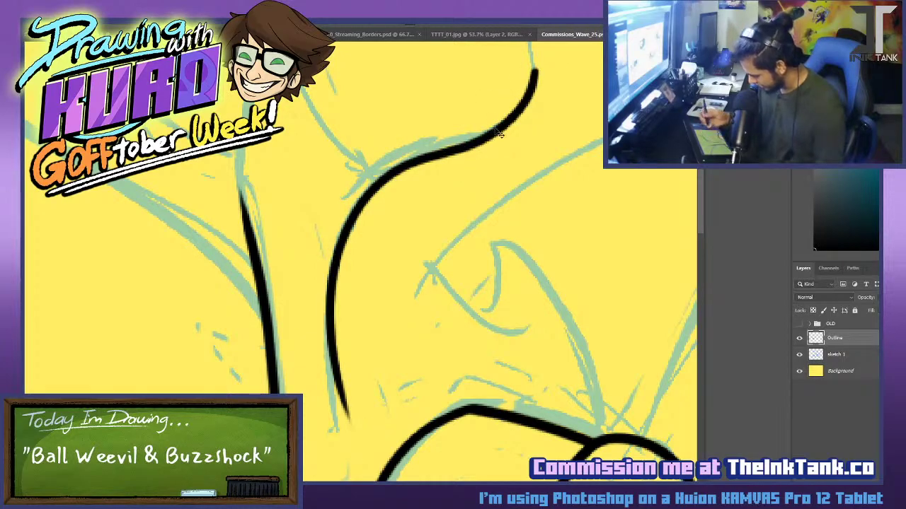
key("ctrl+z")
mouse_move(535, 51)
left_mouse_down()
mouse_move(531, 92)
mouse_move(324, 396)
left_mouse_up()
key("ctrl+z")
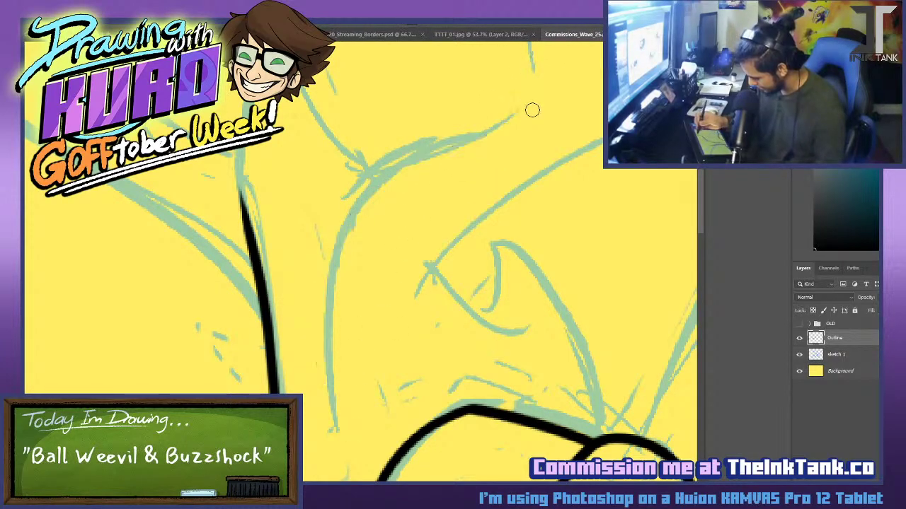
scroll(535, 101, "up", 2)
mouse_move(507, 83)
left_mouse_down()
mouse_move(516, 172)
mouse_move(361, 244)
left_mouse_up()
key("ctrl+z")
mouse_move(506, 51)
left_mouse_down()
mouse_move(515, 106)
mouse_move(312, 443)
left_mouse_up()
key("ctrl+z")
Ink the horn's right edge and the curve branching off to the right, and round the corner where they meet.
left_click_drag(370, 234, 512, 169)
key("ctrl+z")
mouse_move(375, 239)
left_mouse_down()
mouse_move(402, 143)
mouse_move(382, 153)
mouse_move(348, 416)
left_mouse_up()
key("ctrl+z")
mouse_move(406, 140)
left_mouse_down()
mouse_move(342, 244)
mouse_move(341, 399)
left_mouse_up()
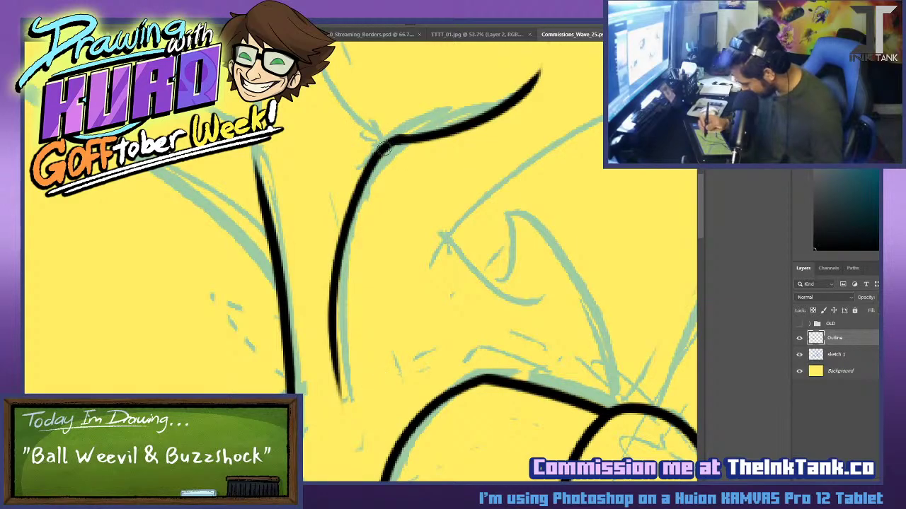
mouse_move(379, 150)
left_mouse_down()
mouse_move(420, 142)
mouse_move(367, 155)
mouse_move(394, 133)
left_mouse_up()
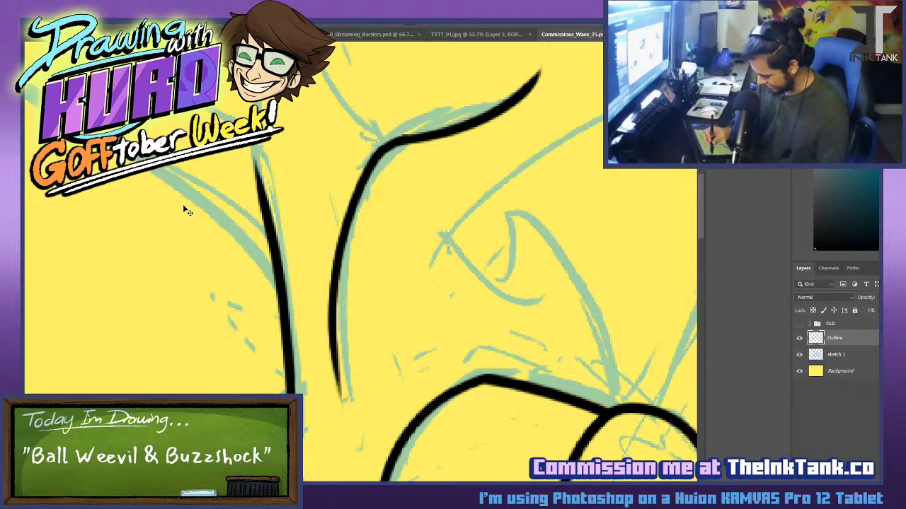
Ink the left edge of the horn's middle prong up to its tip, continuing the horn's left edge.
mouse_move(308, 199)
left_mouse_down()
mouse_move(317, 298)
mouse_move(258, 212)
mouse_move(317, 107)
left_mouse_up()
key("ctrl+z")
mouse_move(271, 286)
left_mouse_down()
mouse_move(305, 118)
mouse_move(318, 113)
left_mouse_up()
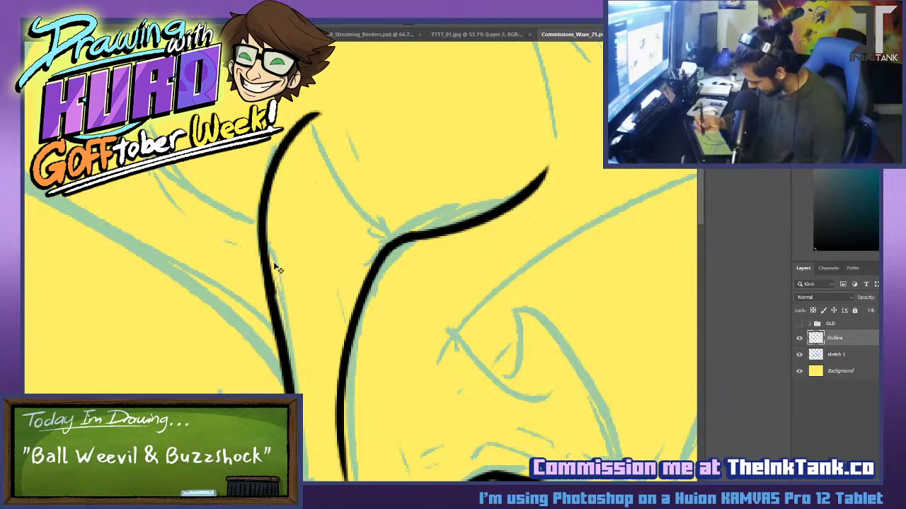
key("ctrl+z")
mouse_move(272, 303)
left_mouse_down()
mouse_move(262, 198)
mouse_move(309, 119)
mouse_move(355, 216)
left_mouse_up()
key("ctrl+z")
Ink the right side of the middle prong from its rounded tip down to the horn's fork, smoothing the join.
mouse_move(308, 120)
left_mouse_down()
mouse_move(361, 208)
mouse_move(387, 233)
left_mouse_up()
key("ctrl+z")
mouse_move(364, 210)
left_mouse_down()
mouse_move(322, 131)
mouse_move(305, 122)
mouse_move(392, 239)
mouse_move(370, 222)
mouse_move(409, 237)
left_mouse_up()
key("ctrl+z")
key("ctrl+z")
key("ctrl+z")
left_click_drag(353, 202, 408, 239)
key("ctrl+z")
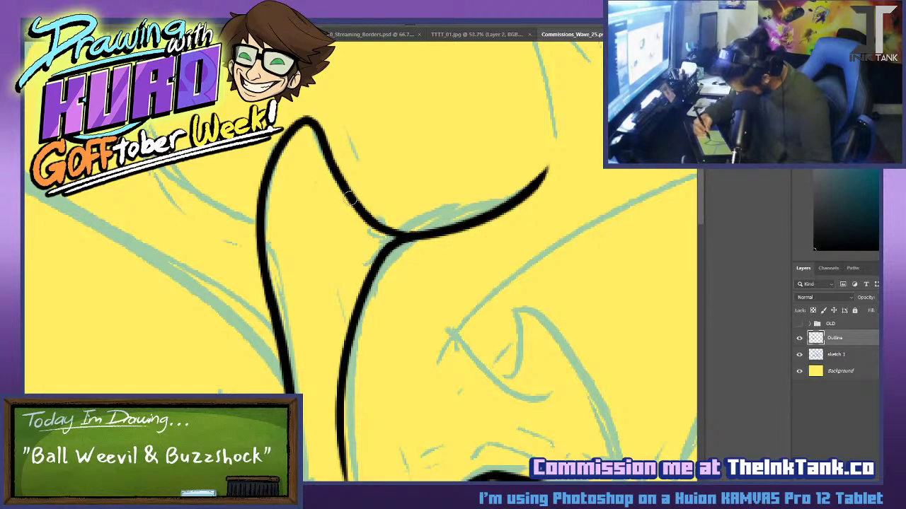
left_click_drag(351, 199, 391, 231)
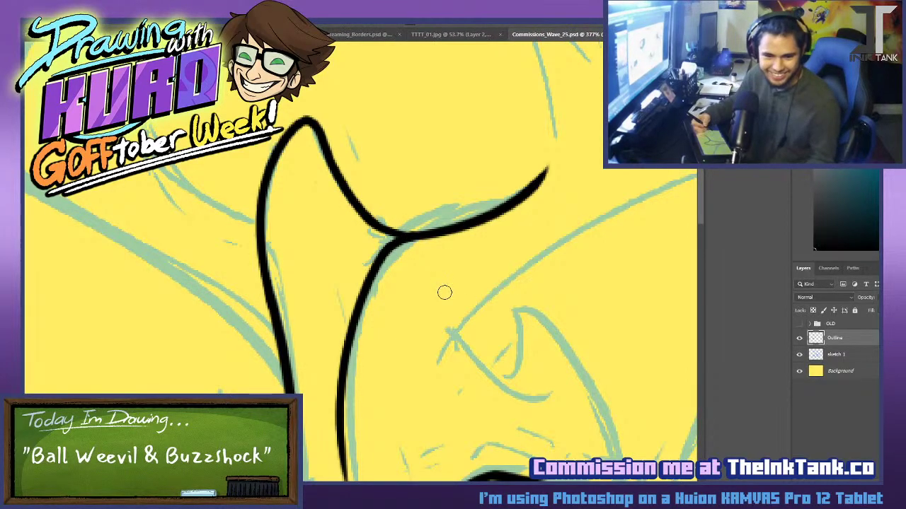
Ink the inner edge of the right pincer, curving upward from the end of the fork line.
left_click_drag(465, 280, 342, 338)
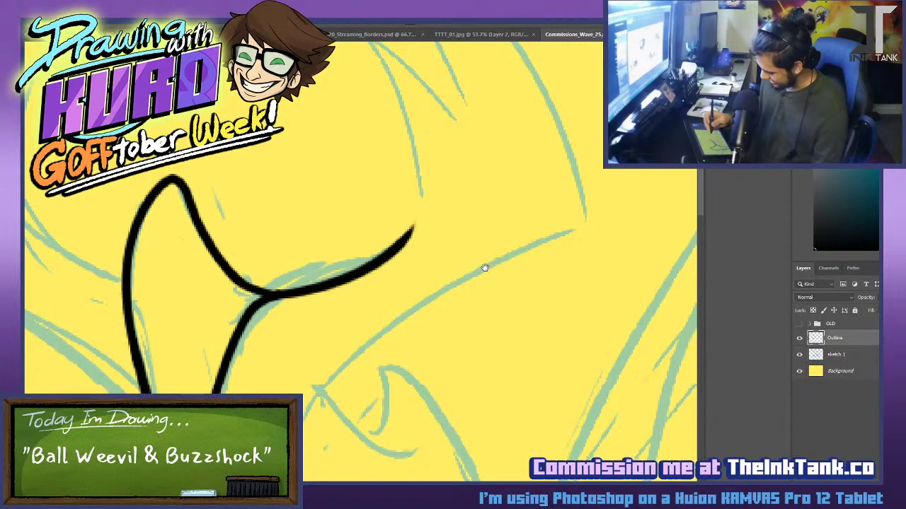
left_click_drag(485, 266, 451, 345)
left_click_drag(380, 277, 368, 323)
left_click_drag(325, 113, 384, 279)
key("ctrl+z")
mouse_move(385, 322)
left_mouse_down()
mouse_move(369, 199)
mouse_move(325, 112)
left_mouse_up()
Ink the short lower side of the notch on the right pincer's inner edge, starting from the pointed tooth.
left_click_drag(445, 254, 378, 338)
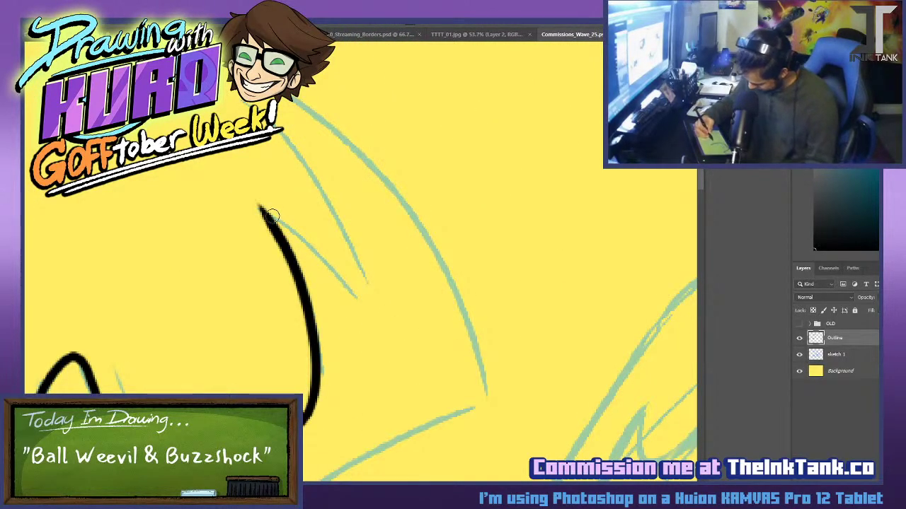
mouse_move(259, 206)
left_mouse_down()
mouse_move(363, 293)
mouse_move(235, 79)
left_mouse_up()
key("ctrl+z")
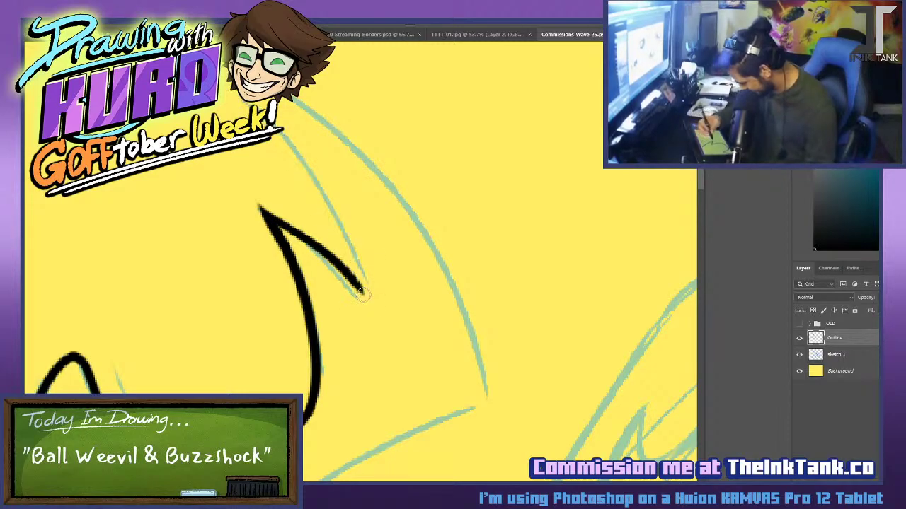
left_click_drag(362, 293, 265, 99)
key("ctrl+z")
mouse_move(363, 292)
left_mouse_down()
mouse_move(285, 123)
mouse_move(258, 101)
mouse_move(269, 99)
left_mouse_up()
key("ctrl+z")
key("ctrl+z")
left_click_drag(364, 298, 256, 100)
key("ctrl+z")
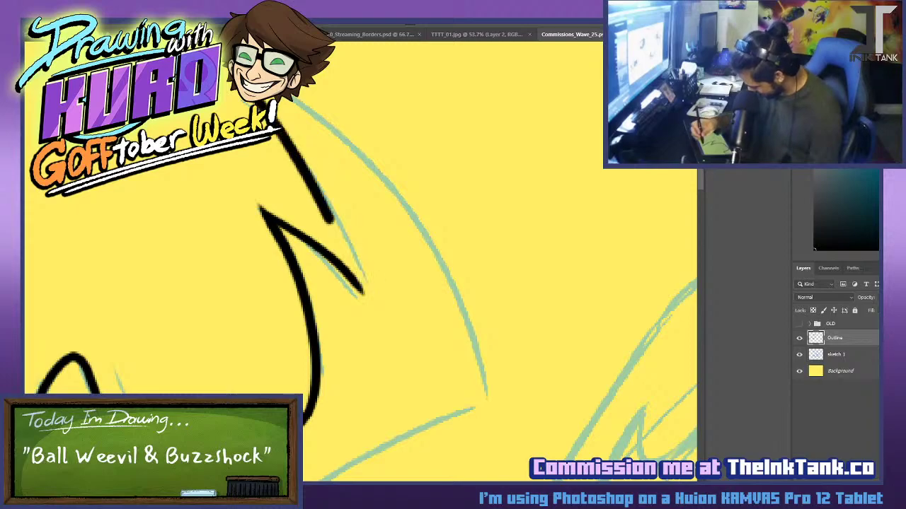
Ink the long line from the right pincer's notch up towards its tip, and trim the point of the inner tooth.
left_click_drag(375, 365, 273, 114)
key("ctrl+z")
left_click_drag(370, 322, 271, 109)
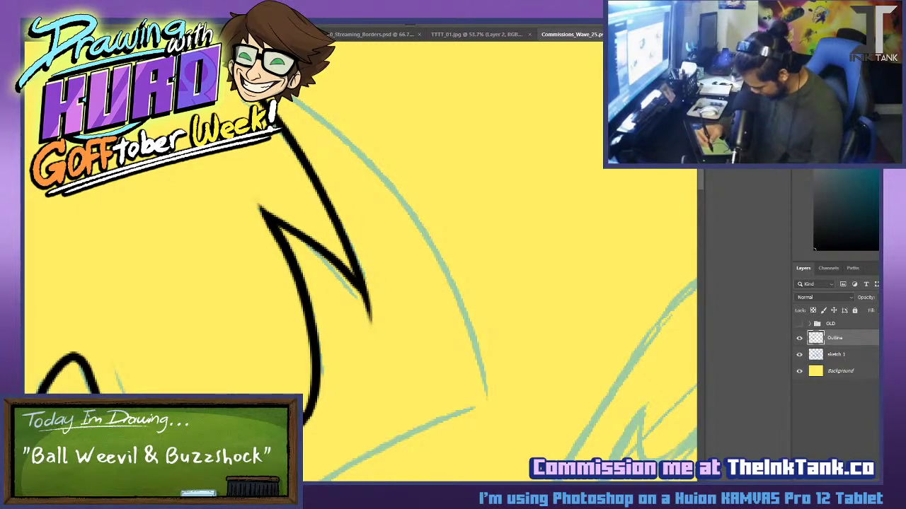
left_click_drag(283, 204, 221, 201)
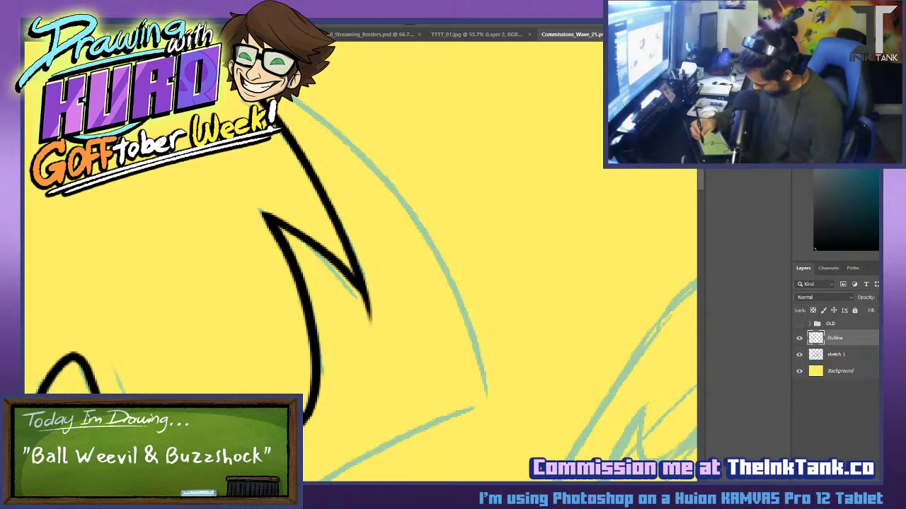
Ink the right pincer's outer edge in one long curve from its tip down to the outer corner.
left_click_drag(283, 100, 487, 390)
key("ctrl+z")
mouse_move(283, 99)
left_mouse_down()
mouse_move(446, 283)
mouse_move(487, 390)
left_mouse_up()
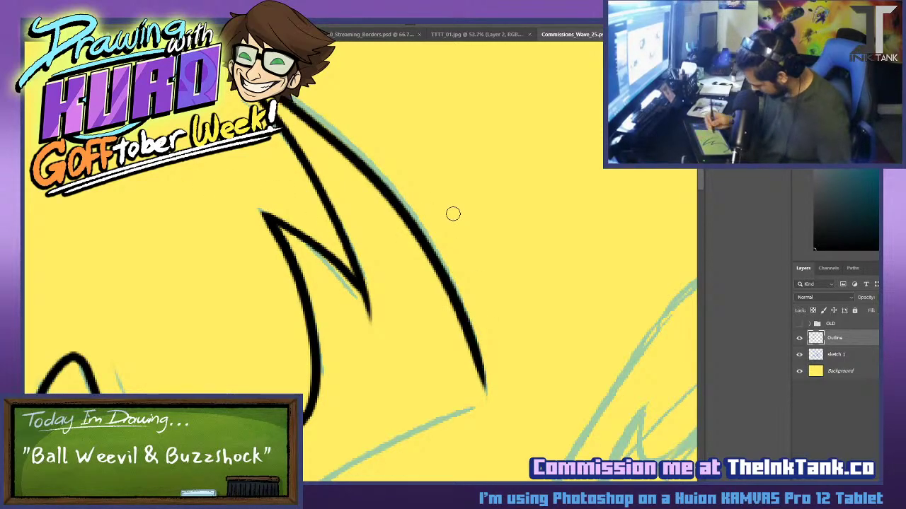
Ink the right pincer's lower edge from the head side up to the outer corner, and round that corner.
left_click_drag(508, 320, 494, 148)
left_click_drag(461, 182, 471, 235)
left_click_drag(219, 394, 469, 227)
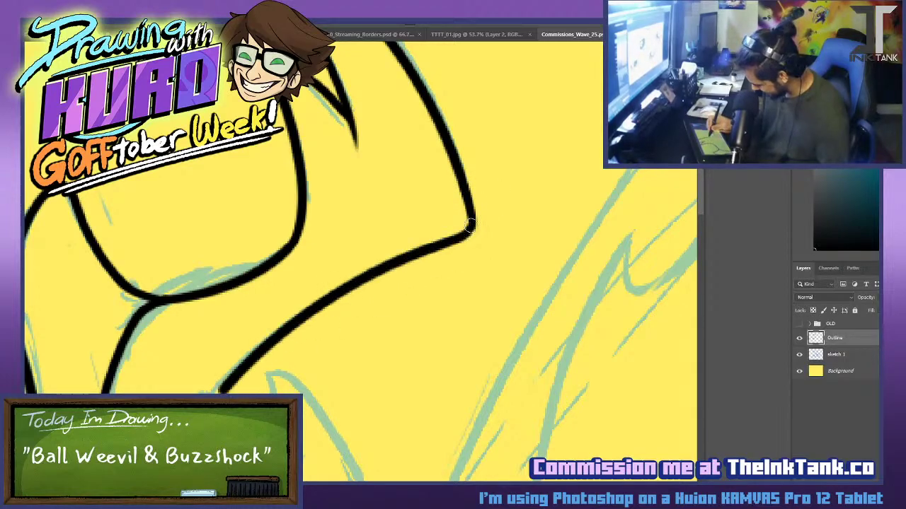
key("ctrl+z")
left_click_drag(212, 393, 470, 225)
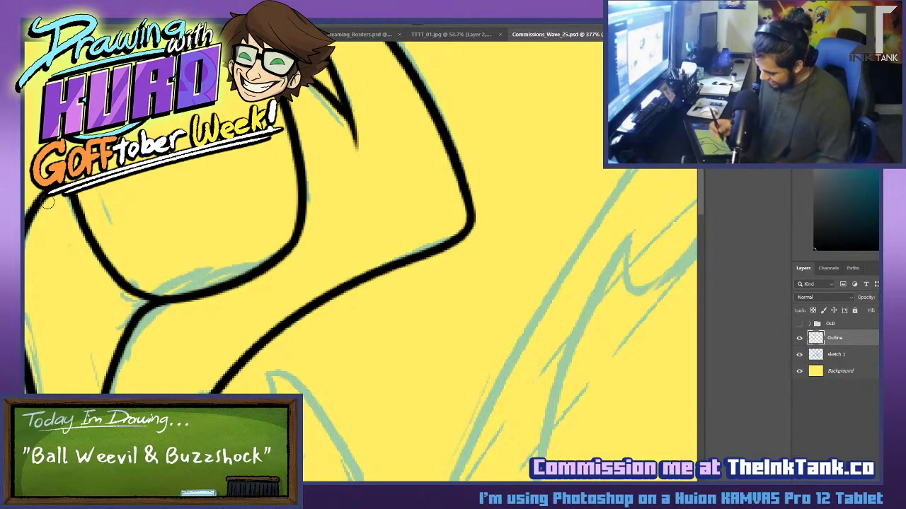
Ink the small hooked curve branching off the lower end of the right pincer's lower edge.
left_click_drag(345, 189, 362, 29)
mouse_move(231, 236)
left_mouse_down()
mouse_move(320, 276)
mouse_move(294, 297)
mouse_move(307, 276)
mouse_move(322, 296)
left_mouse_up()
key("ctrl+z")
key("ctrl+z")
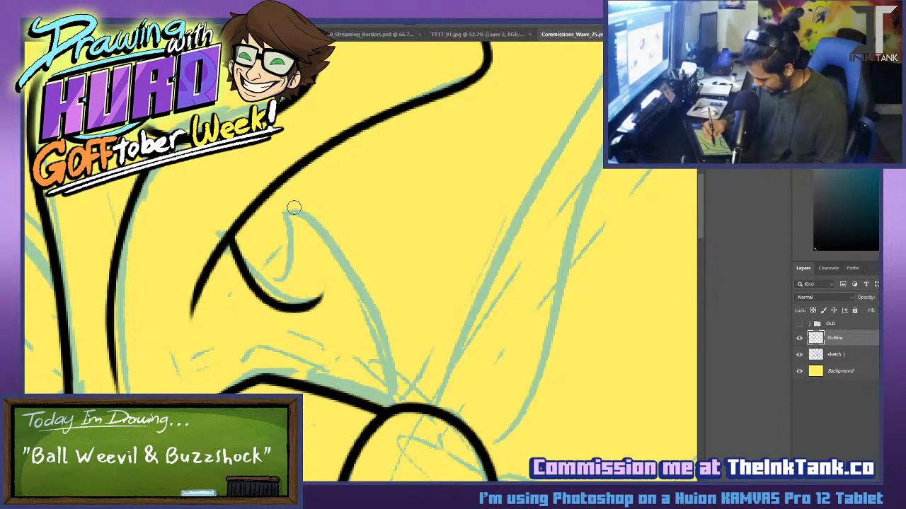
Ink the round-tipped spike from the hooked curve down to the top of the right eye, clean up its join, and save the drawing.
left_click_drag(256, 283, 337, 253)
key("ctrl+z")
mouse_move(256, 286)
left_mouse_down()
mouse_move(283, 244)
mouse_move(393, 392)
mouse_move(391, 361)
left_mouse_up()
left_click_drag(390, 415, 386, 343)
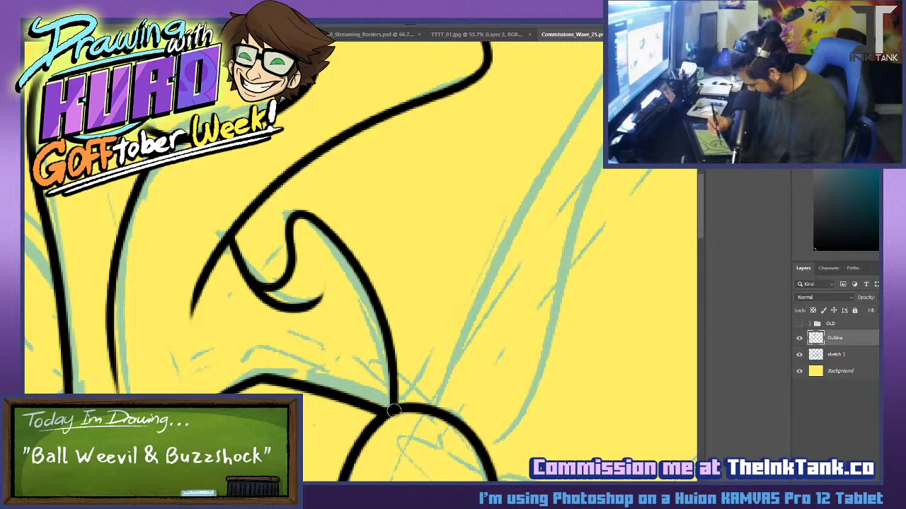
left_click_drag(394, 411, 380, 311)
key("ctrl+s")
Ink the left pincer's inner edge, curving from the middle prong's left side up to the pointed tooth.
left_click_drag(428, 271, 599, 416)
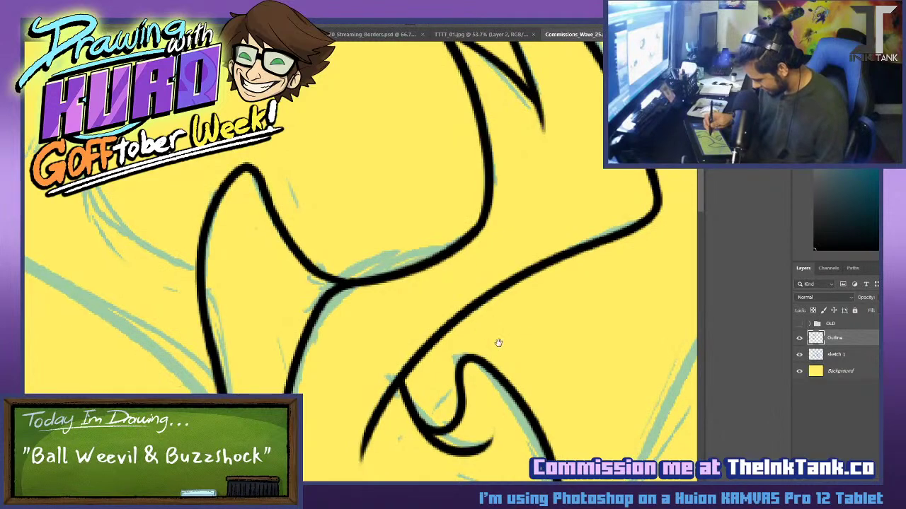
left_click_drag(362, 229, 475, 347)
mouse_move(219, 183)
left_mouse_down()
mouse_move(307, 388)
mouse_move(238, 168)
left_mouse_up()
key("ctrl+z")
key("ctrl+z")
left_click_drag(315, 386, 236, 171)
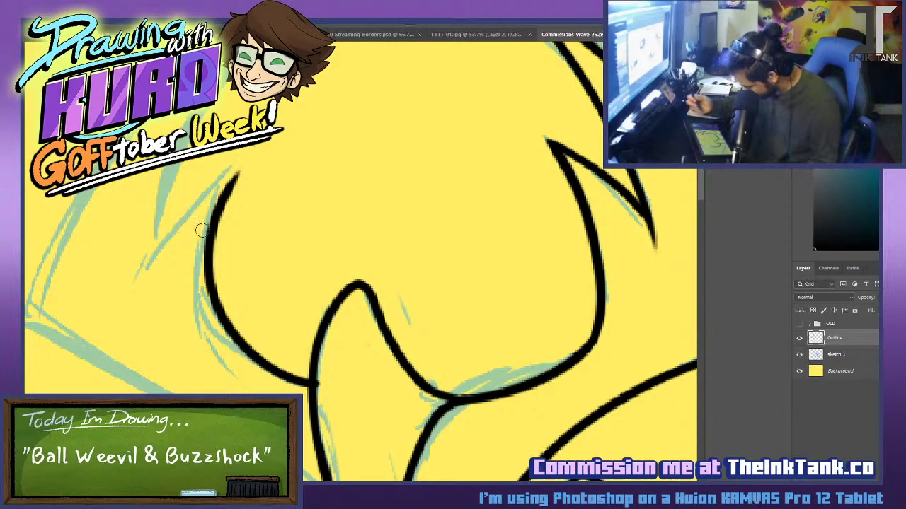
Ink the curved lower side of the notch on the left pincer, crossing the top end of its inner edge.
left_click_drag(145, 277, 281, 150)
key("ctrl+z")
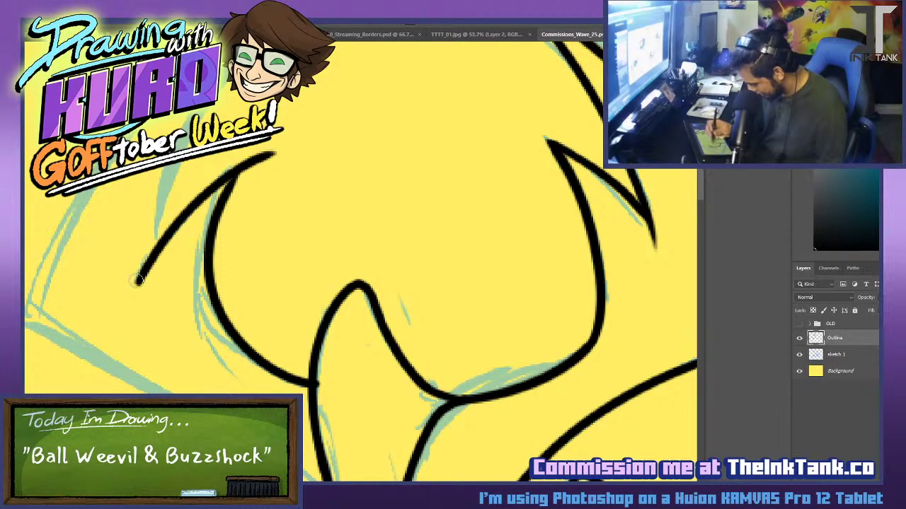
key("ctrl+z")
left_click_drag(134, 288, 278, 158)
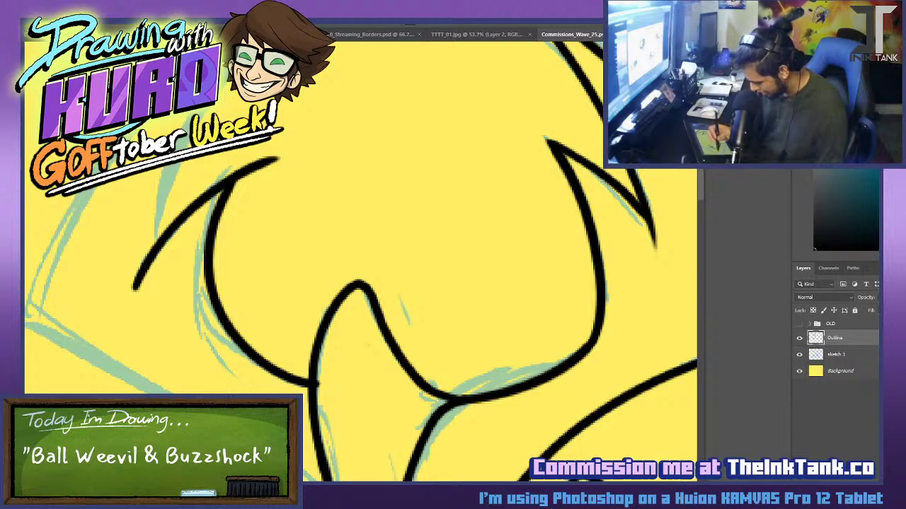
Taper the outer end of the left pincer's notch line and trim its upper end into a sharp tooth.
mouse_move(132, 303)
left_mouse_down()
mouse_move(203, 168)
mouse_move(221, 167)
left_mouse_up()
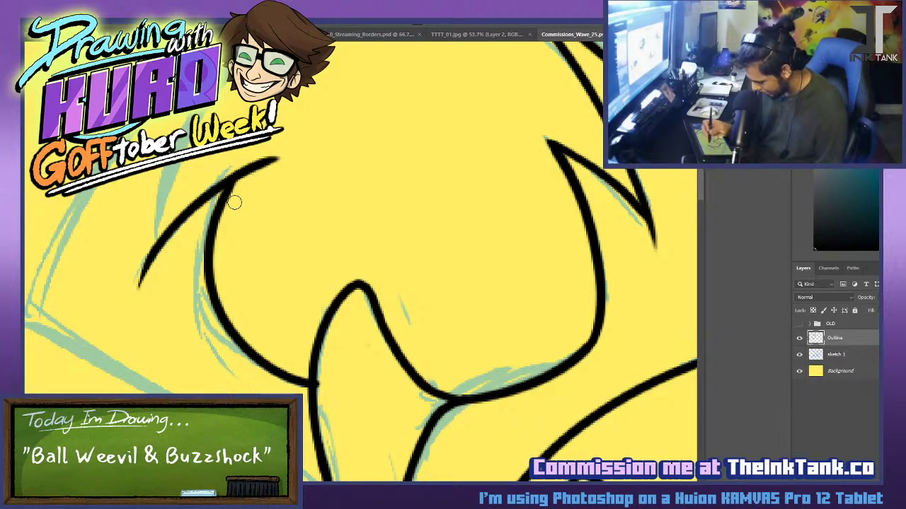
mouse_move(237, 200)
left_mouse_down()
mouse_move(263, 154)
mouse_move(280, 154)
left_mouse_up()
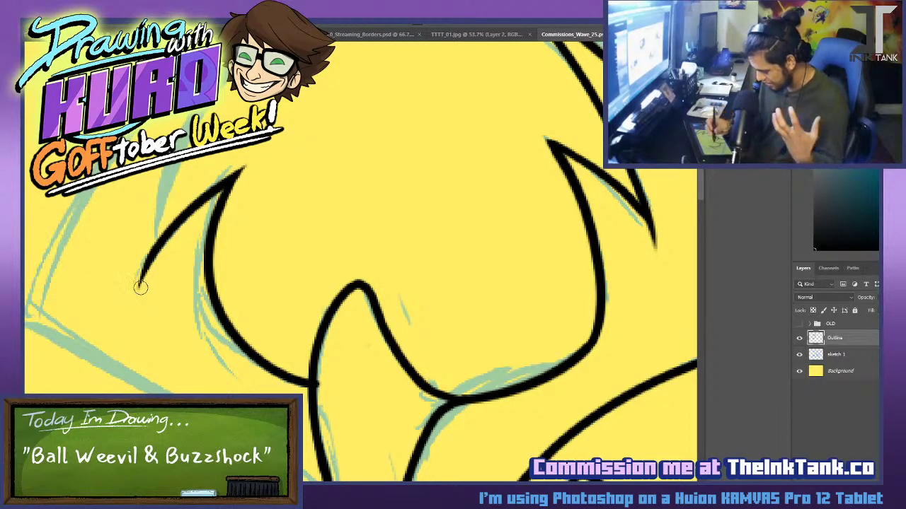
key("ctrl+z")
mouse_move(138, 292)
left_mouse_down()
mouse_move(179, 235)
mouse_move(150, 295)
left_mouse_up()
left_click_drag(305, 205, 382, 331)
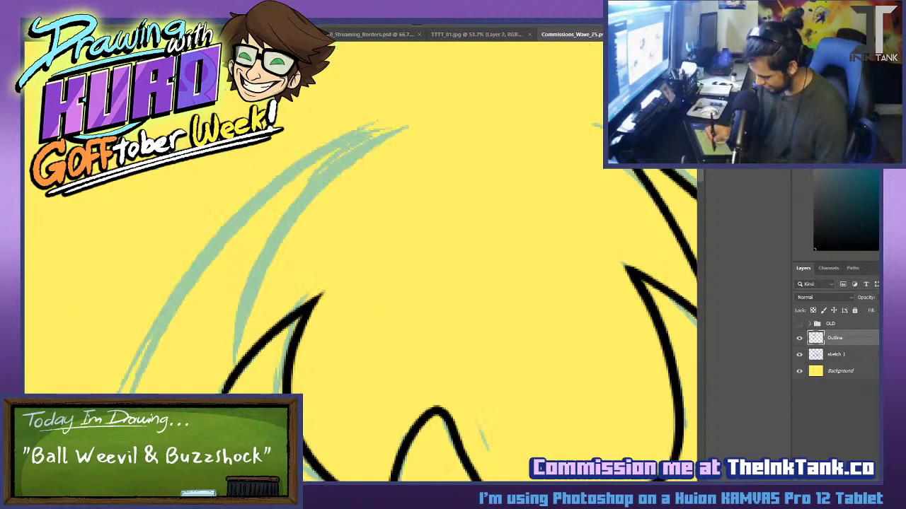
Ink the left pincer's upper prong with an inner curve rising from the notch and a long outer curve crossing it at the tip.
left_click_drag(235, 369, 407, 127)
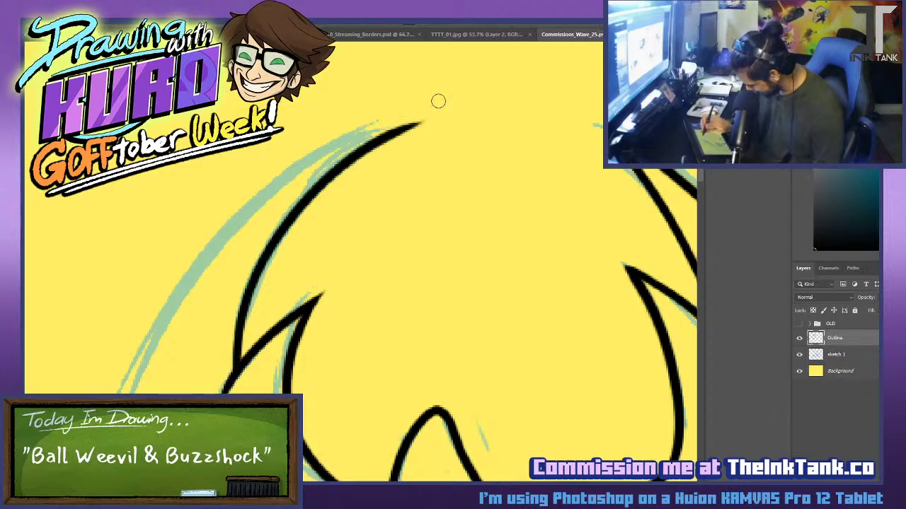
key("ctrl+z")
left_click_drag(236, 375, 407, 128)
left_click_drag(119, 393, 426, 126)
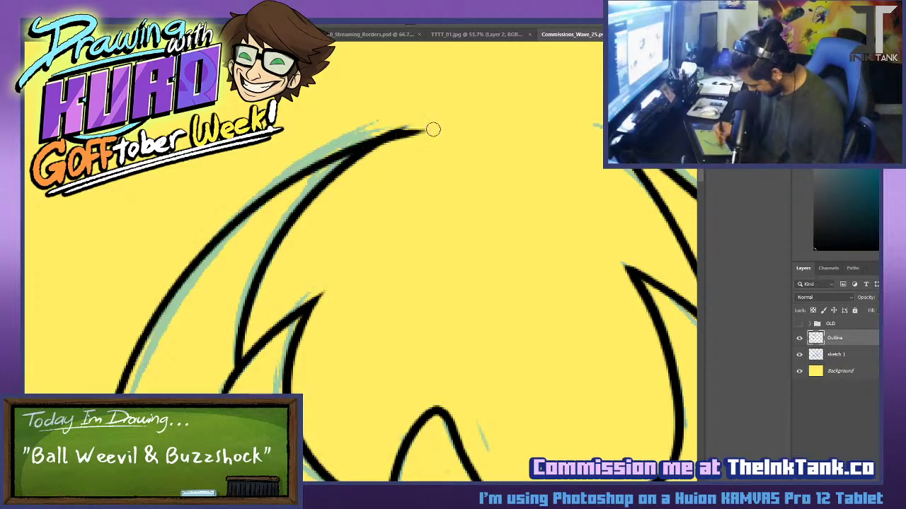
key("ctrl+z")
left_click_drag(116, 392, 467, 122)
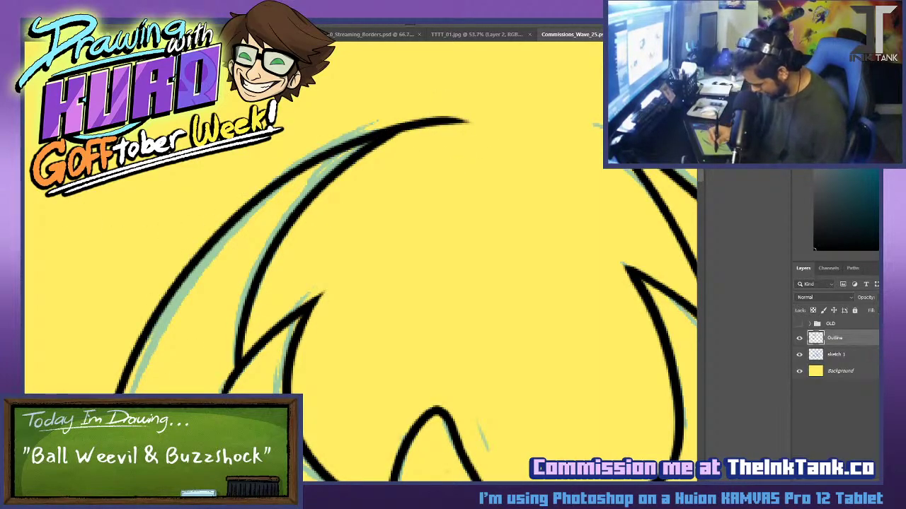
Erase the overshooting line ends at the left pincer's upper prong to form a sharp, tapered tip.
key("e")
mouse_move(394, 151)
left_mouse_down()
mouse_move(440, 116)
mouse_move(464, 120)
left_mouse_up()
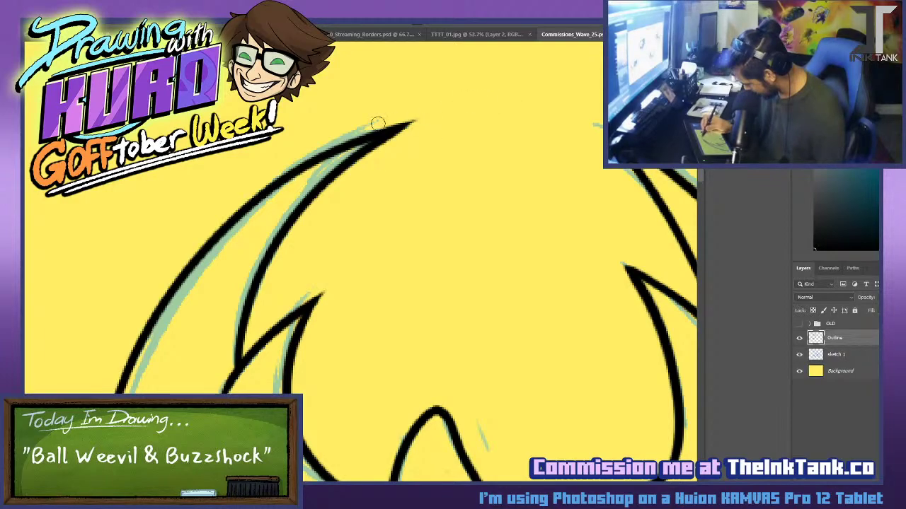
key("ctrl+z")
left_click_drag(332, 145, 452, 121)
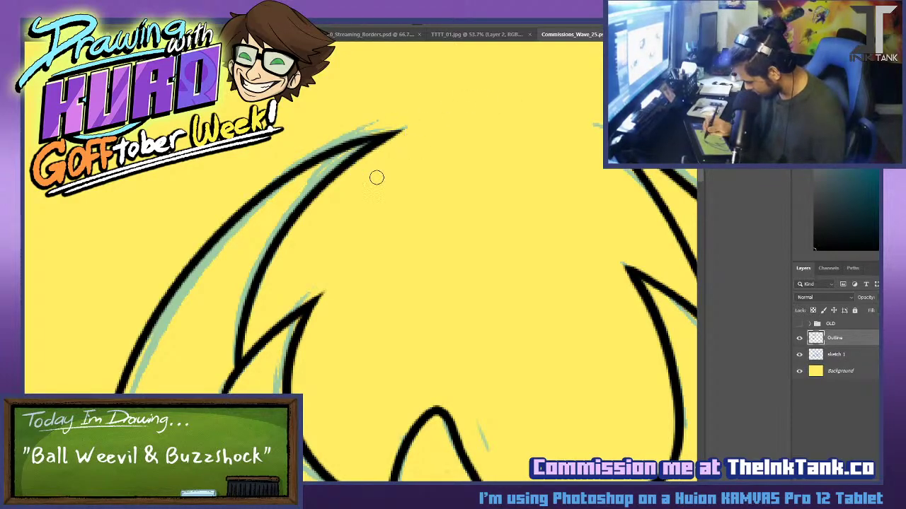
left_click_drag(369, 160, 452, 99)
Redraw the lower part of the left pincer's outer edge slightly further inward, extending it past the sketched corner.
key("space")
left_click_drag(328, 377, 309, 168)
left_click_drag(498, 259, 462, 215)
scroll(672, 189, "down", 4)
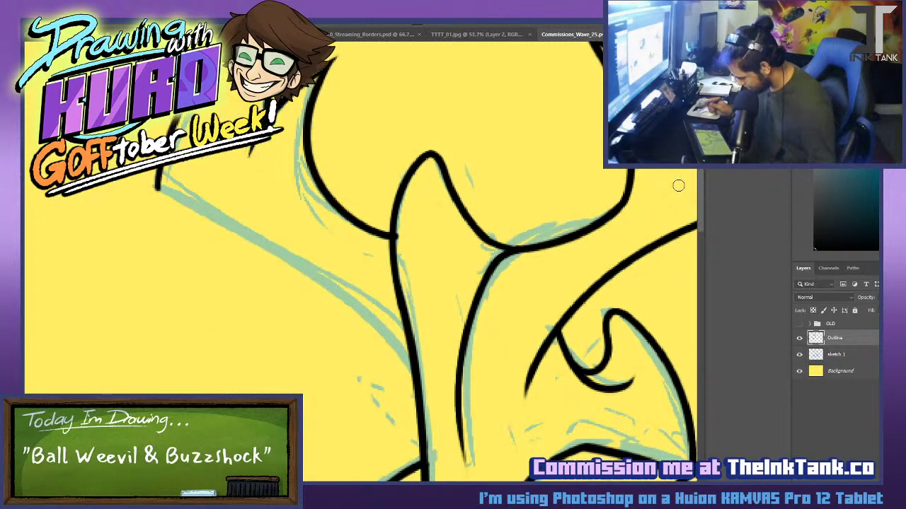
mouse_move(667, 215)
left_mouse_down()
mouse_move(540, 342)
mouse_move(493, 360)
mouse_move(653, 361)
left_mouse_up()
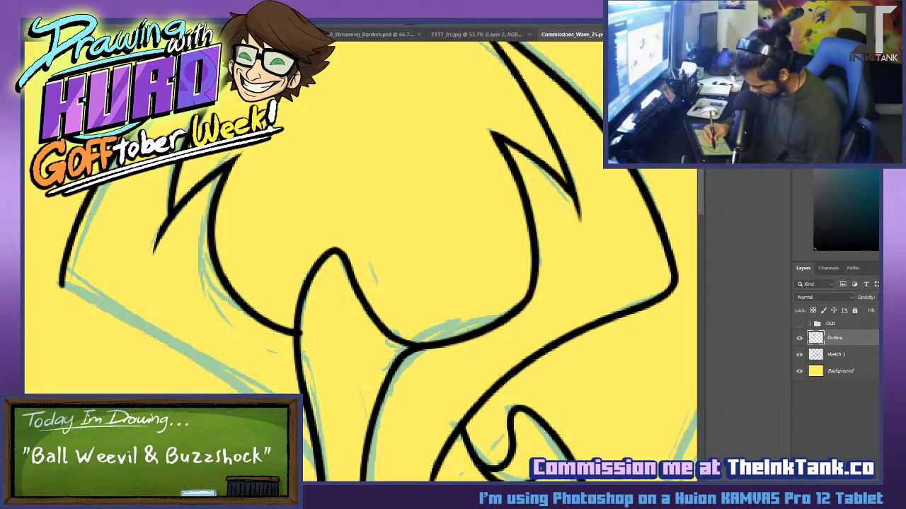
mouse_move(144, 125)
left_mouse_down()
mouse_move(69, 272)
mouse_move(62, 330)
left_mouse_up()
key("ctrl+z")
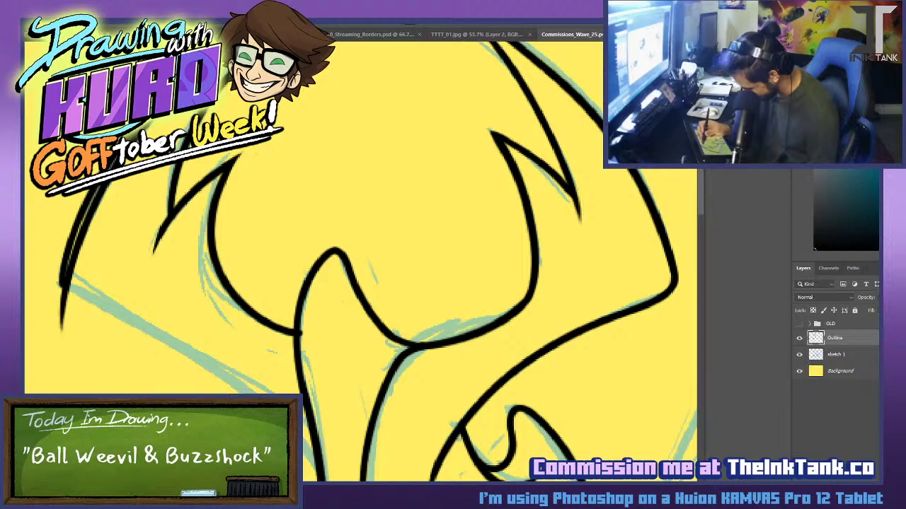
key("ctrl+z")
left_click_drag(134, 129, 58, 295)
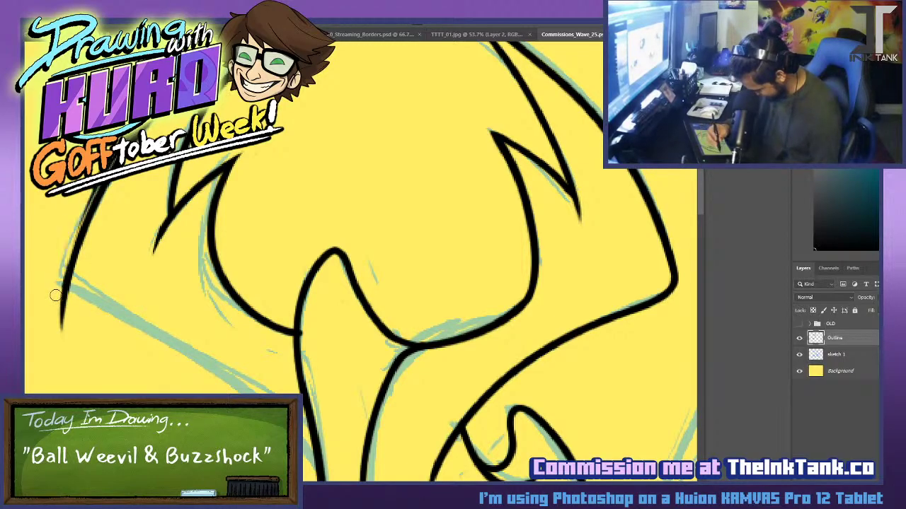
key("ctrl+z")
key("ctrl+z")
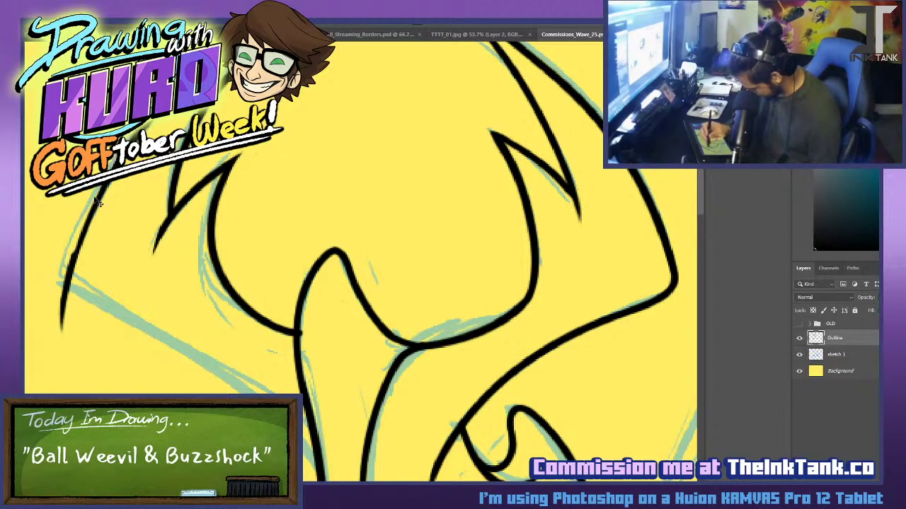
left_click_drag(106, 184, 67, 258)
Smooth and even out the left pincer's outer edge along its upper curve toward the tip.
left_click_drag(222, 205, 265, 313)
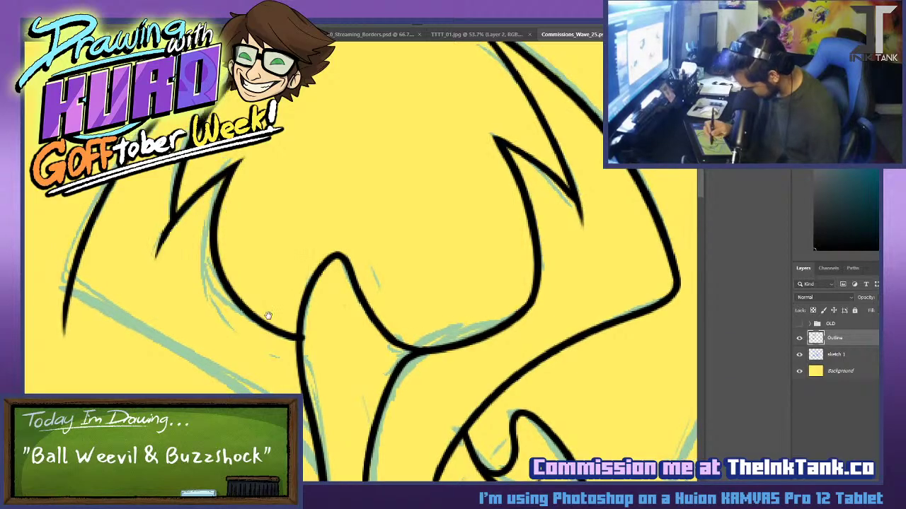
left_click_drag(244, 166, 145, 283)
key("ctrl+z")
left_click_drag(226, 180, 147, 282)
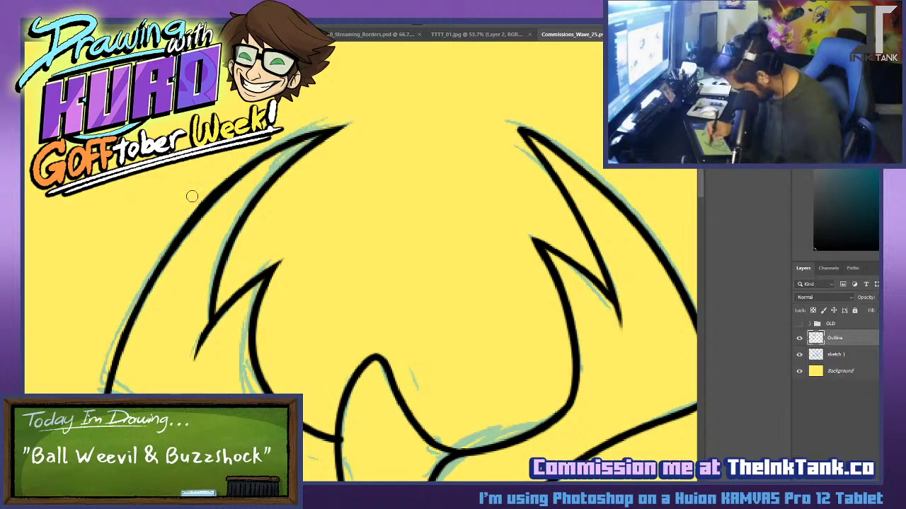
key("ctrl+z")
left_click_drag(248, 164, 155, 272)
left_click_drag(172, 234, 264, 144)
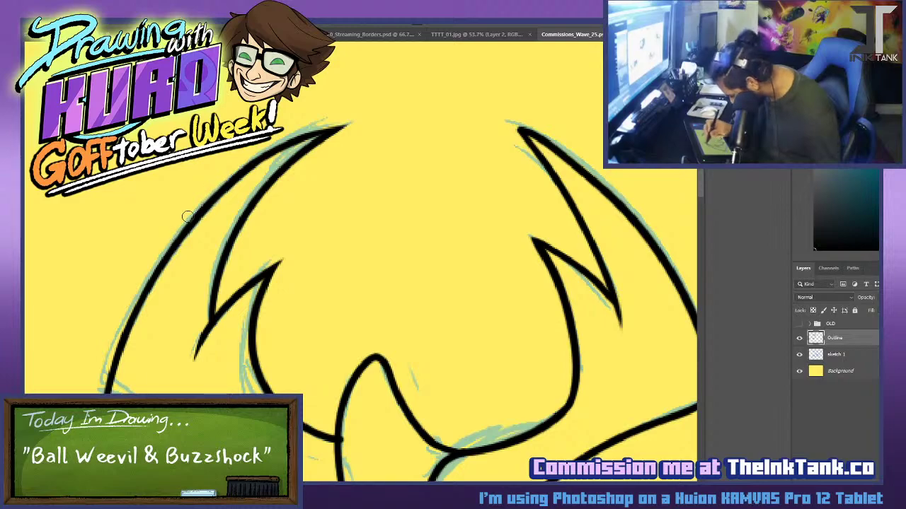
left_click_drag(189, 217, 293, 132)
left_click_drag(228, 179, 354, 109)
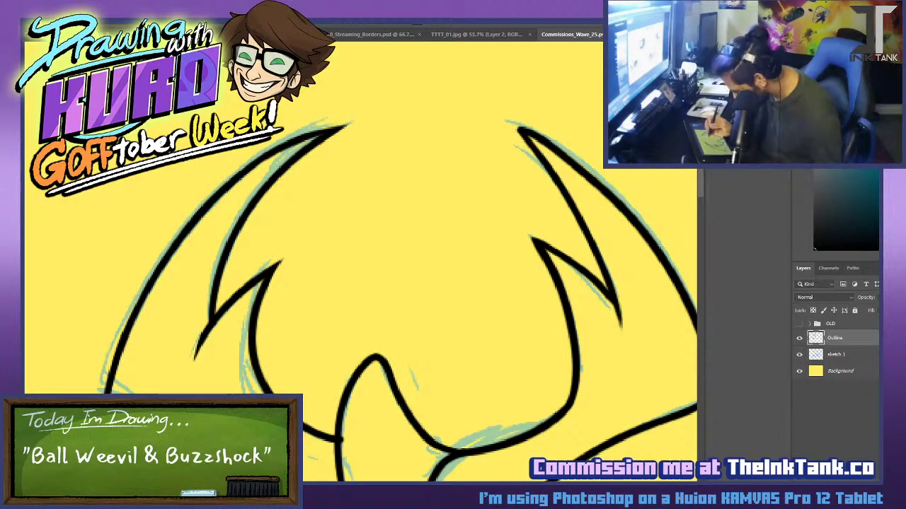
left_click_drag(241, 177, 327, 134)
mouse_move(241, 177)
left_mouse_down()
mouse_move(322, 135)
mouse_move(274, 144)
left_mouse_up()
Ink the left pincer's underside from a rounded outer corner diagonally down toward the horn.
left_click_drag(319, 313, 264, 185)
left_click_drag(57, 255, 276, 393)
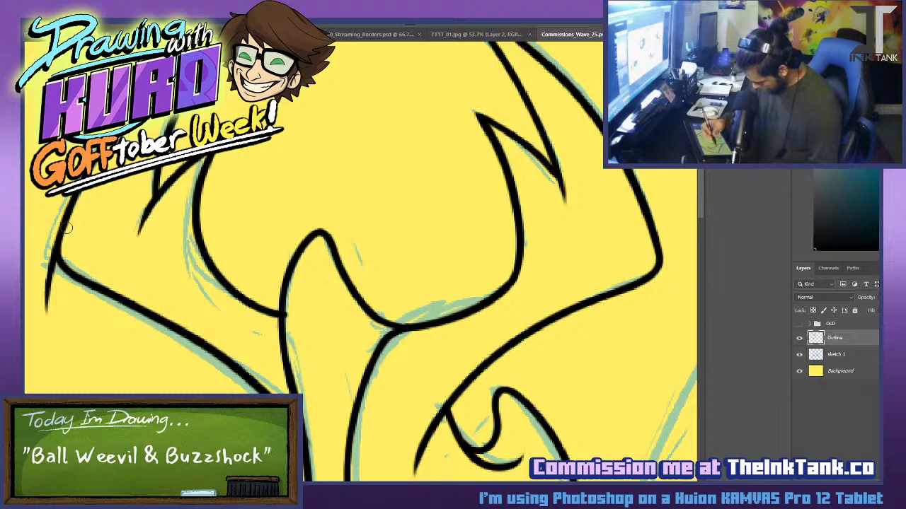
key("ctrl+z")
mouse_move(56, 243)
left_mouse_down()
mouse_move(105, 304)
mouse_move(263, 399)
left_mouse_up()
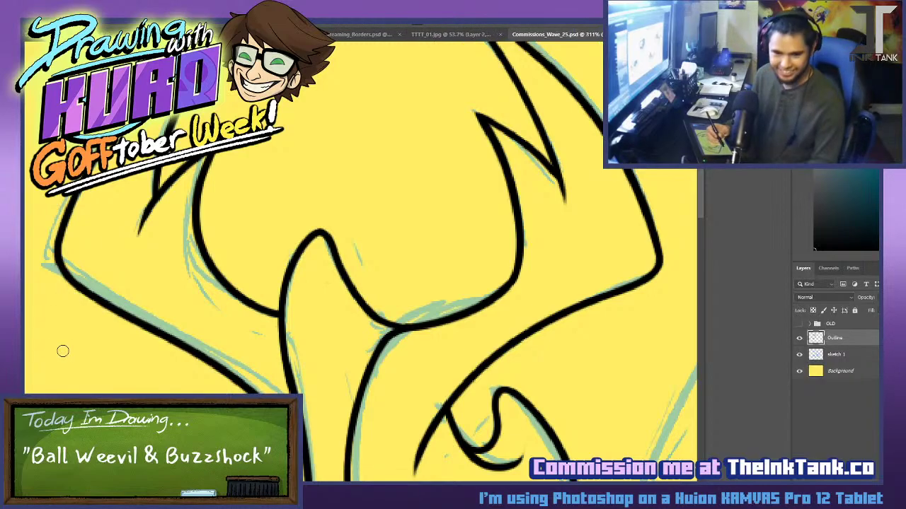
Ink the left part of the curved body segment beneath the round ball, starting from the ball's lower edge.
left_click_drag(61, 347, 301, 113)
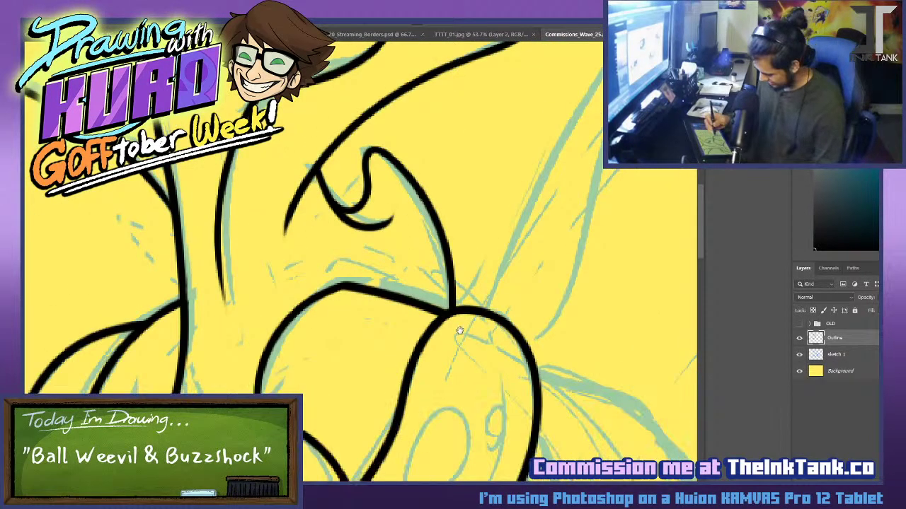
left_click_drag(439, 389, 458, 328)
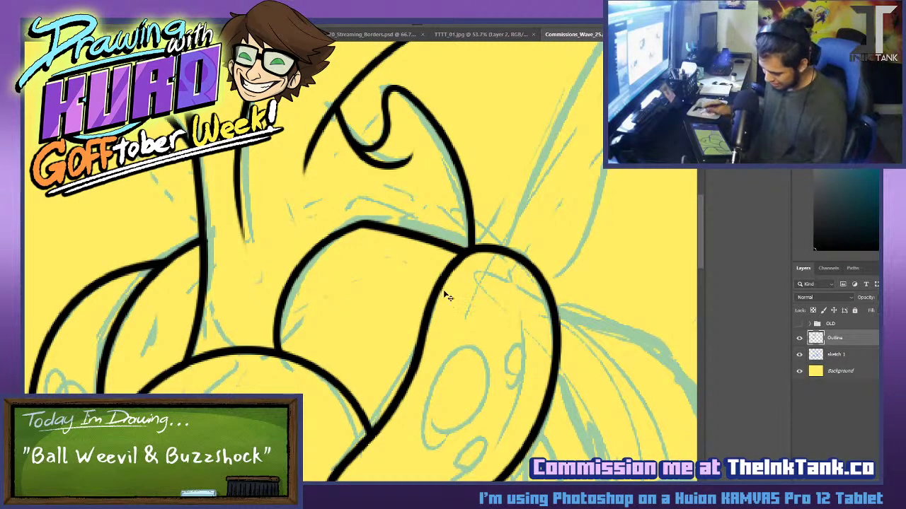
mouse_move(443, 291)
left_mouse_down()
mouse_move(467, 368)
mouse_move(504, 269)
mouse_move(387, 112)
left_mouse_up()
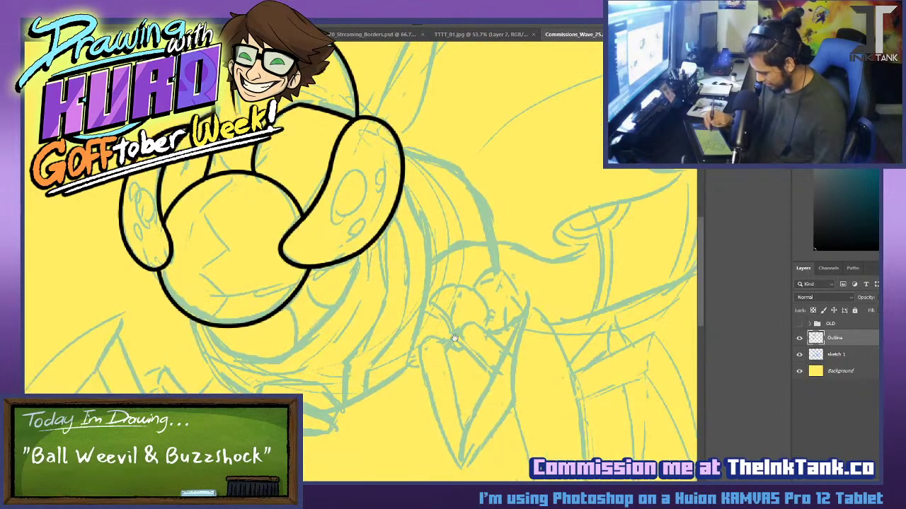
left_click_drag(455, 342, 498, 264)
scroll(323, 244, "up", 2)
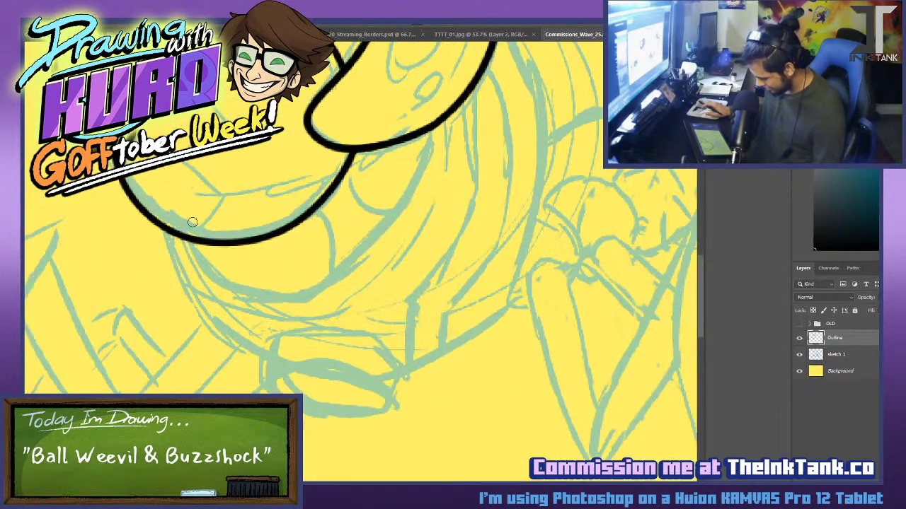
left_click_drag(185, 237, 334, 303)
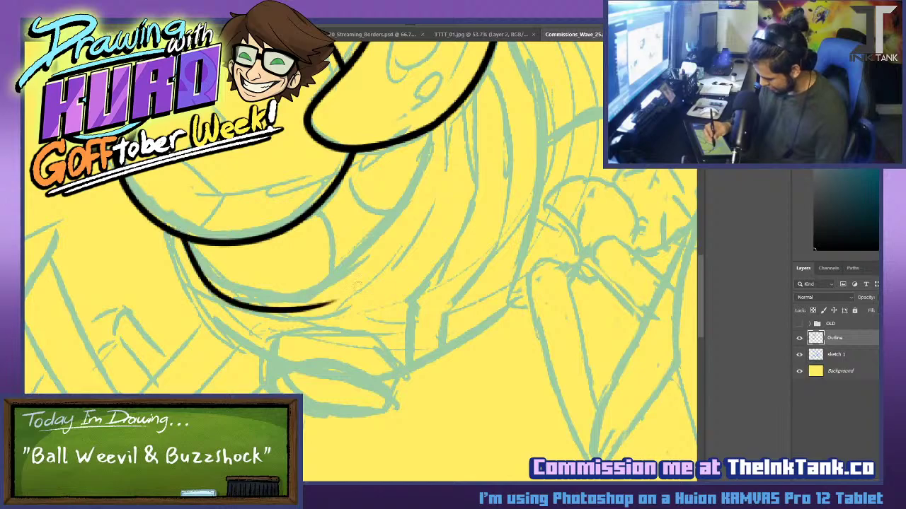
key("ctrl+z")
left_click_drag(188, 241, 352, 281)
Ink the right part of the curve beneath the ball, from the underside of the right arm down to the existing left part.
scroll(363, 228, "up", 3)
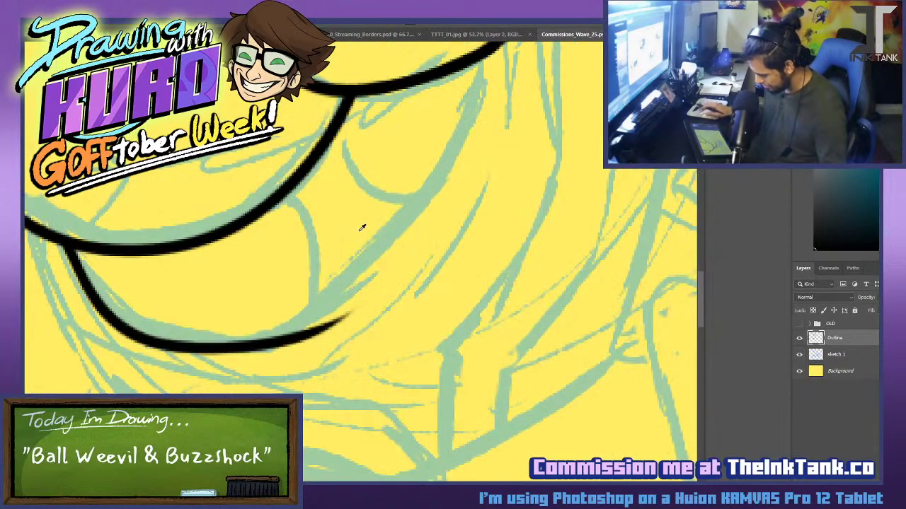
left_click_drag(507, 264, 639, 299)
left_click_drag(605, 119, 403, 357)
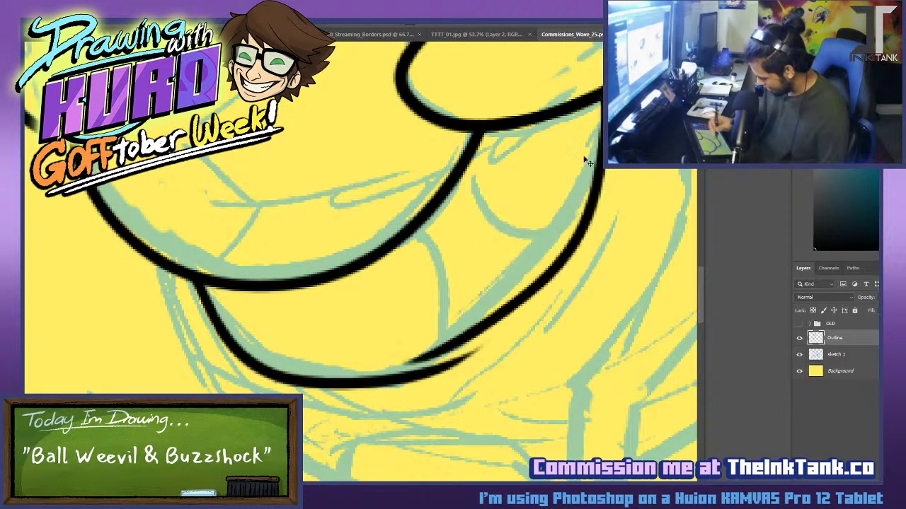
key("ctrl+z")
left_click_drag(623, 177, 404, 360)
key("ctrl+z")
left_click_drag(614, 161, 421, 365)
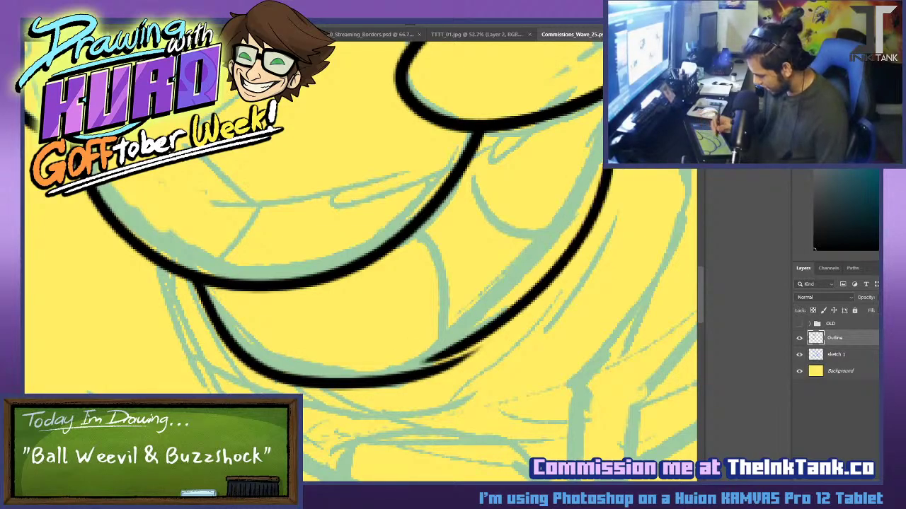
key("ctrl+z")
left_click_drag(615, 178, 396, 374)
key("ctrl+z")
mouse_move(595, 95)
left_mouse_down()
mouse_move(601, 183)
mouse_move(426, 375)
left_mouse_up()
key("ctrl+z")
mouse_move(600, 105)
left_mouse_down()
mouse_move(428, 370)
mouse_move(527, 298)
left_mouse_up()
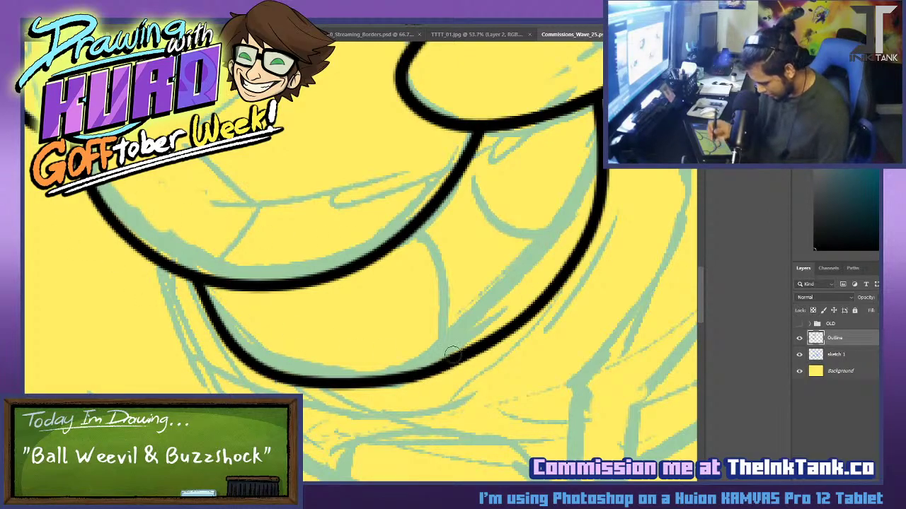
Try to refine the inner side of the join at the bottom of the curve, and save the drawing.
left_click_drag(421, 364, 496, 315)
key("ctrl+z")
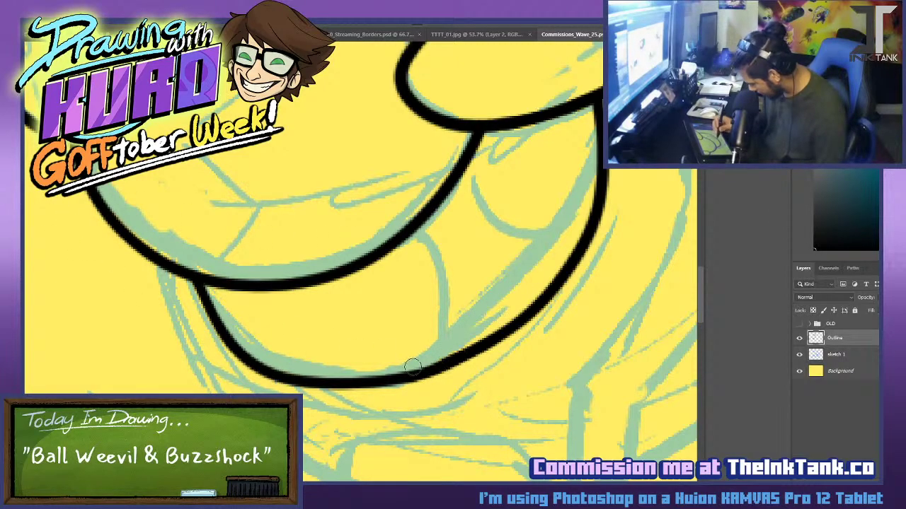
mouse_move(413, 368)
left_mouse_down()
mouse_move(511, 306)
mouse_move(499, 318)
left_mouse_up()
key("ctrl+z")
key("ctrl+s")
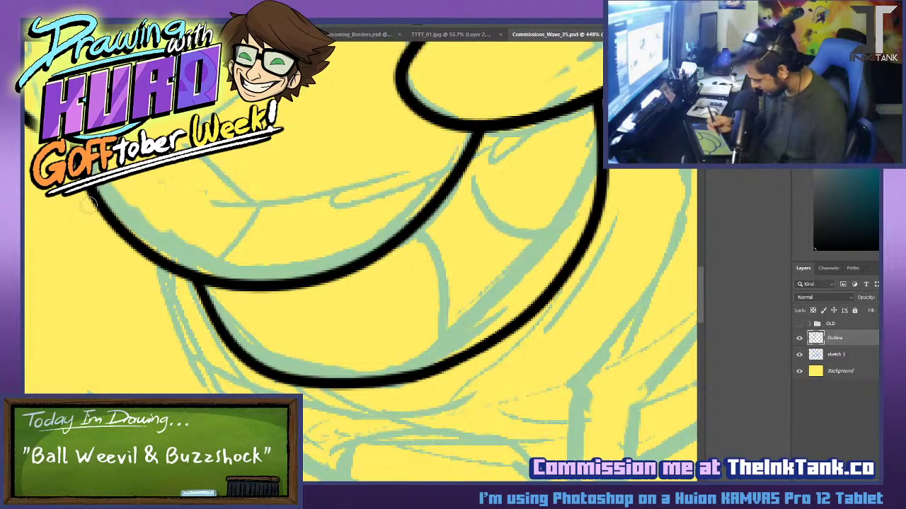
Ink the body's lower left contour from the ball's edge down to the small segment at the bottom of the body.
left_click_drag(161, 268, 215, 393)
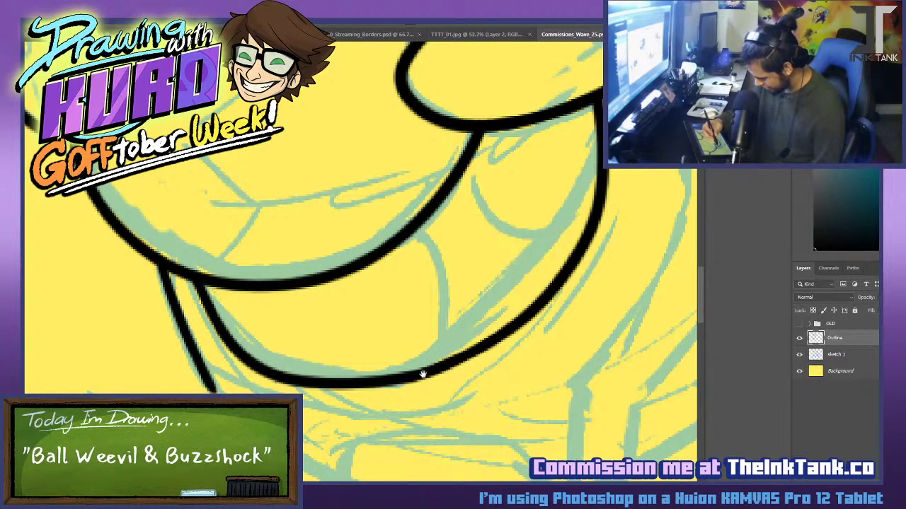
left_click_drag(422, 374, 306, 184)
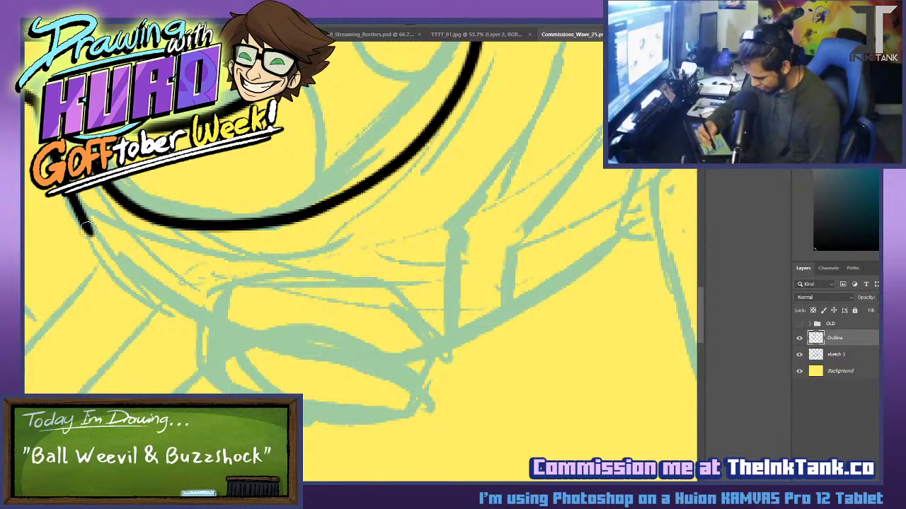
left_click_drag(81, 222, 207, 327)
key("ctrl+z")
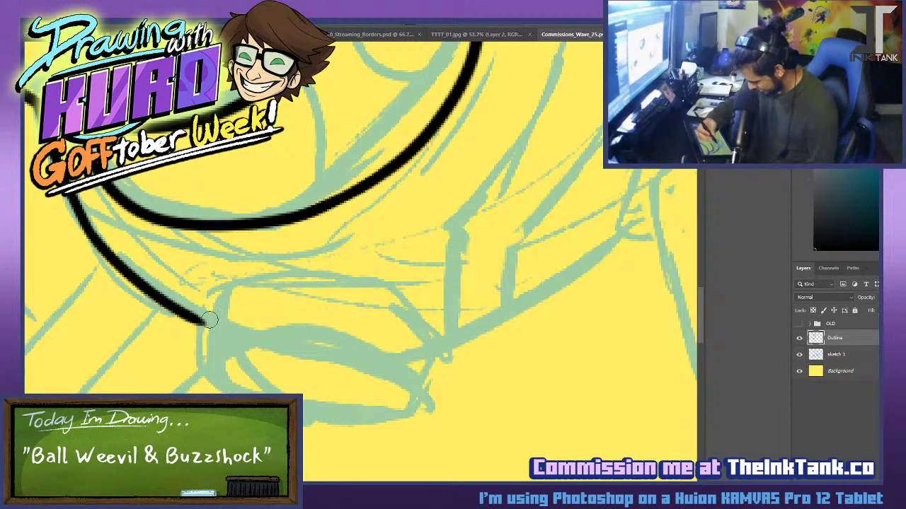
Ink the two short side edges of the small segment at the bottom of the body.
left_click_drag(203, 358, 204, 298)
left_click_drag(410, 403, 442, 334)
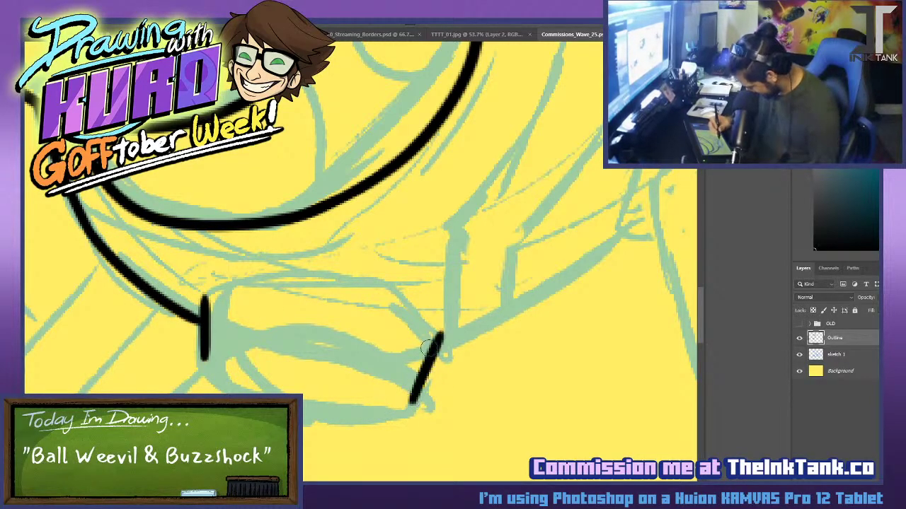
key("ctrl+z")
left_click_drag(420, 385, 446, 320)
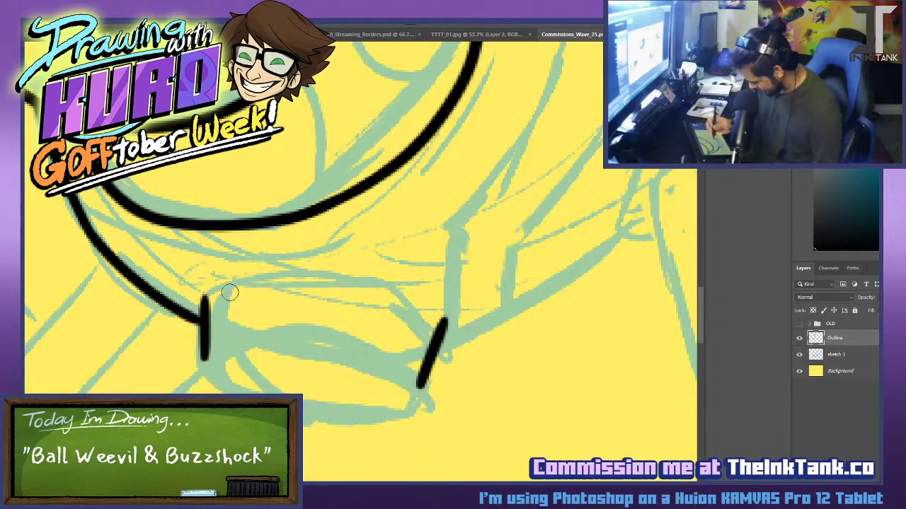
Ink the arched upper edge joining the small bottom segment's two side edges, and save the drawing.
mouse_move(201, 298)
left_mouse_down()
mouse_move(461, 335)
mouse_move(473, 349)
left_mouse_up()
key("ctrl+z")
key("ctrl+z")
mouse_move(203, 298)
left_mouse_down()
mouse_move(443, 322)
mouse_move(460, 340)
left_mouse_up()
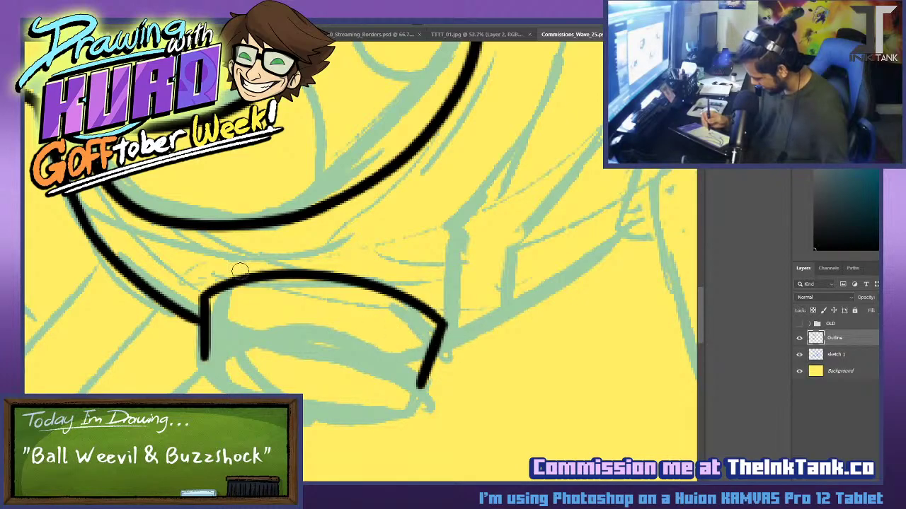
key("ctrl+s")
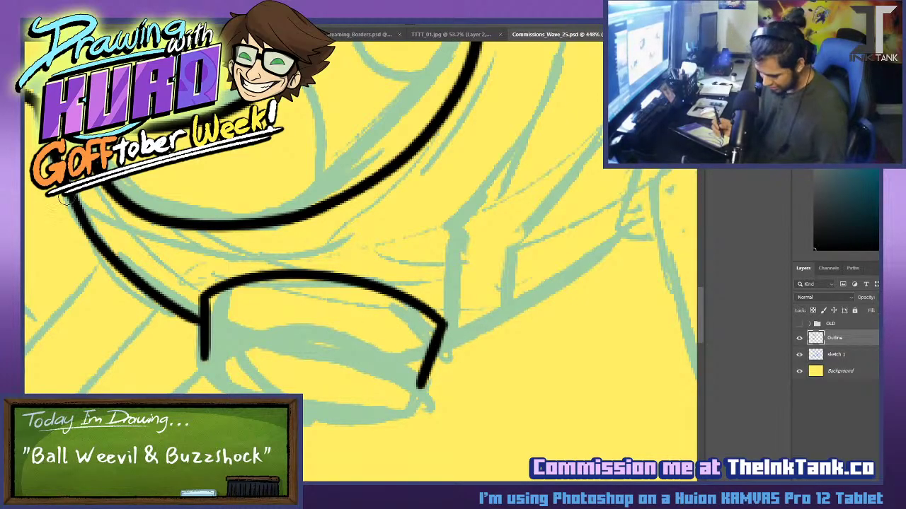
Ink the curved lower edge joining the small bottom segment's two side edges, and save the drawing.
left_click_drag(202, 357, 416, 360)
key("ctrl+z")
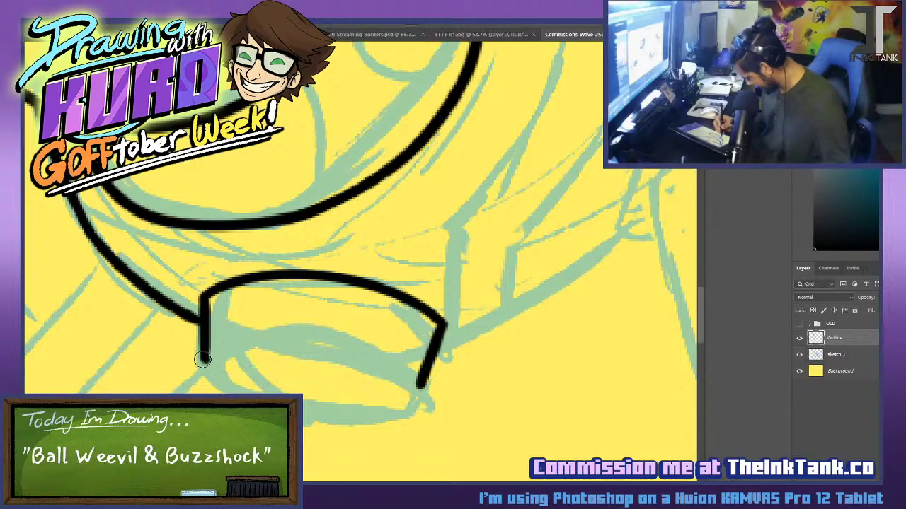
left_click_drag(202, 359, 395, 387)
key("ctrl+z")
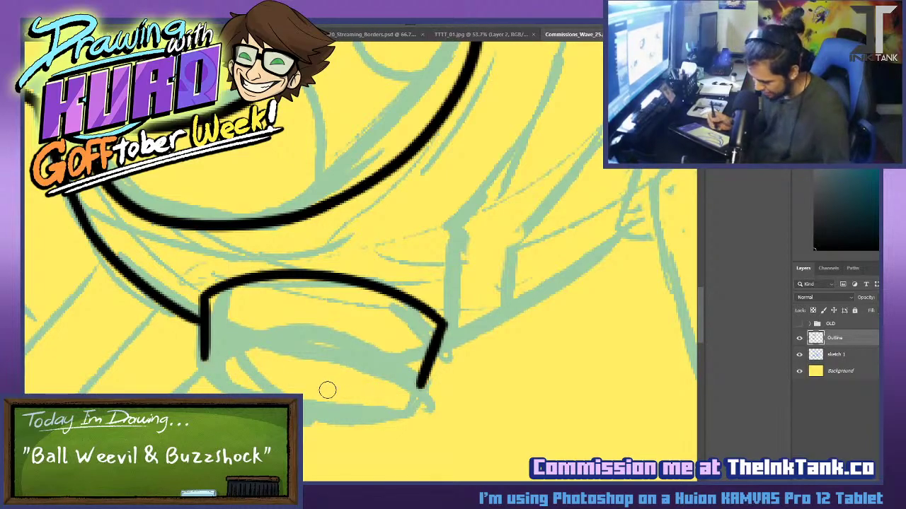
mouse_move(202, 357)
left_mouse_down()
mouse_move(418, 385)
mouse_move(204, 357)
left_mouse_up()
key("ctrl+z")
left_click_drag(386, 399, 422, 387)
key("ctrl+z")
mouse_move(201, 358)
left_mouse_down()
mouse_move(377, 390)
mouse_move(420, 387)
left_mouse_up()
key("ctrl+z")
left_click_drag(177, 347, 421, 391)
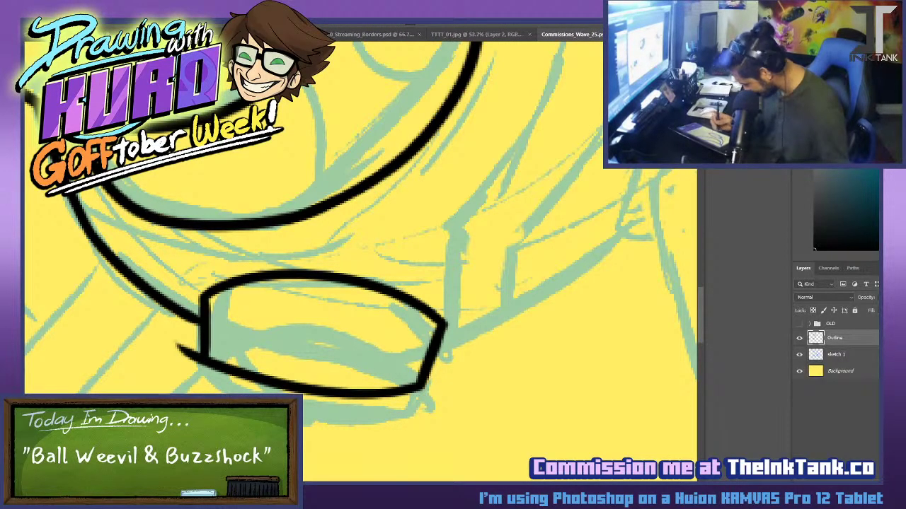
mouse_move(194, 339)
left_mouse_down()
mouse_move(203, 387)
mouse_move(184, 346)
mouse_move(172, 380)
mouse_move(421, 393)
left_mouse_up()
key("ctrl+s")
Try to ink an arched line across the inside of the small bottom segment between its lower corners.
key("ctrl+z")
mouse_move(203, 360)
left_mouse_down()
mouse_move(396, 365)
mouse_move(423, 384)
left_mouse_up()
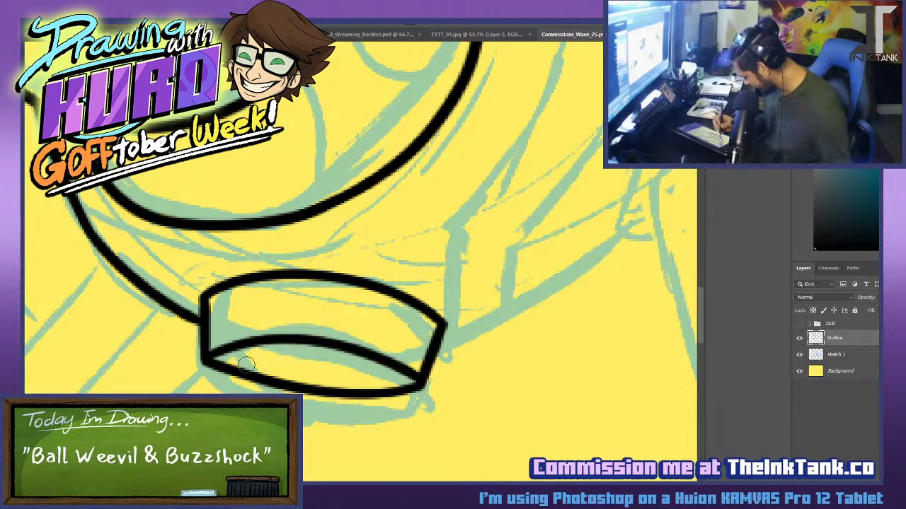
key("ctrl+z")
key("ctrl+z")
mouse_move(218, 359)
left_mouse_down()
mouse_move(305, 343)
mouse_move(388, 360)
left_mouse_up()
key("ctrl+z")
Try to thicken the inner side of the small bottom segment's right side edge.
scroll(414, 364, "up", 3)
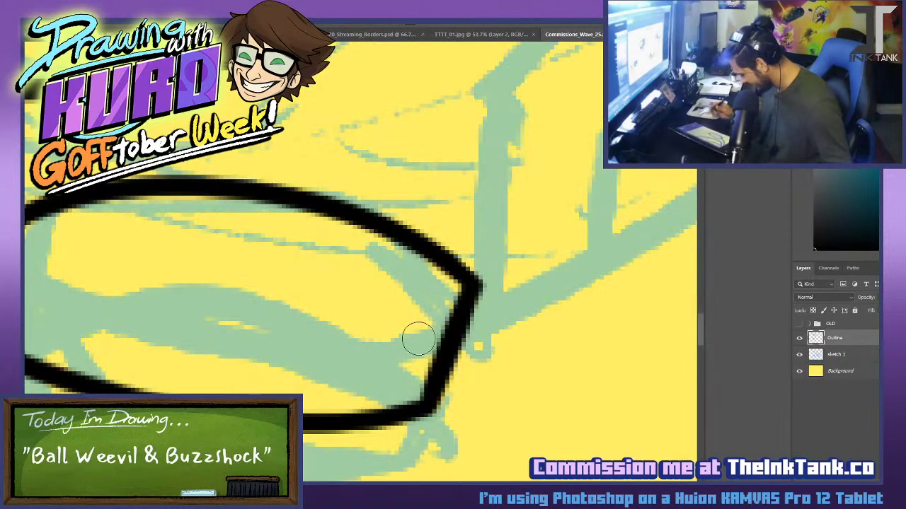
left_click_drag(465, 287, 416, 397)
left_click_drag(427, 358, 558, 323)
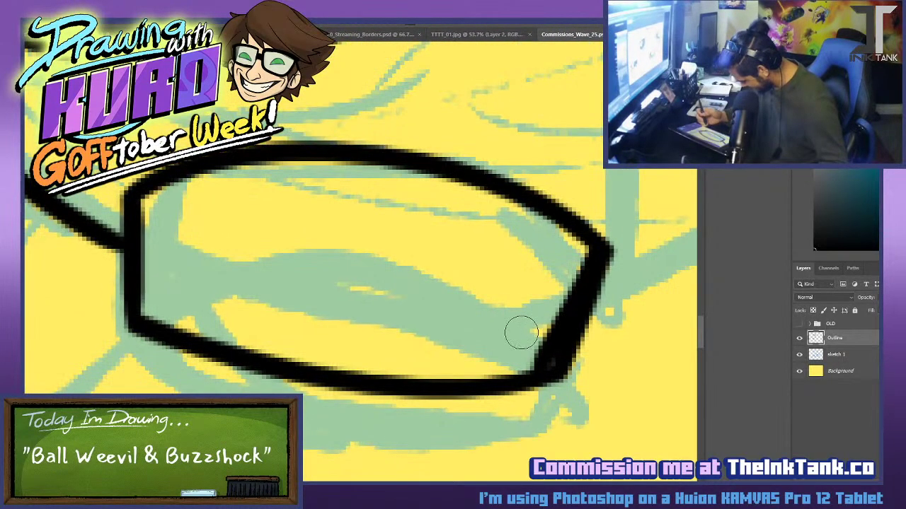
key("ctrl+z")
Shift the small bottom segment's left side edge inward by thickening its inside and trimming its outside, and reconnect the body contour to it.
left_click_drag(134, 199, 150, 334)
key("ctrl+z")
left_click_drag(133, 196, 143, 327)
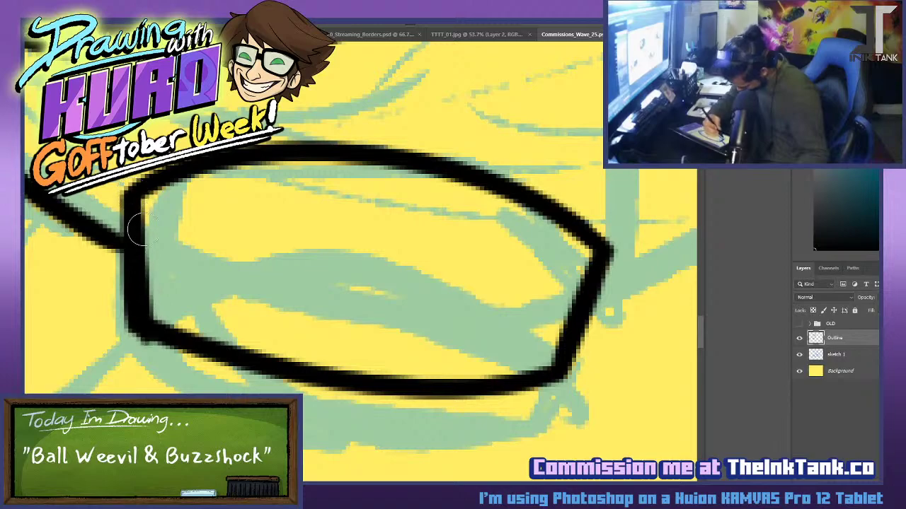
key("ctrl+z")
left_click_drag(133, 196, 142, 318)
left_click_drag(599, 253, 541, 382)
key("ctrl+z")
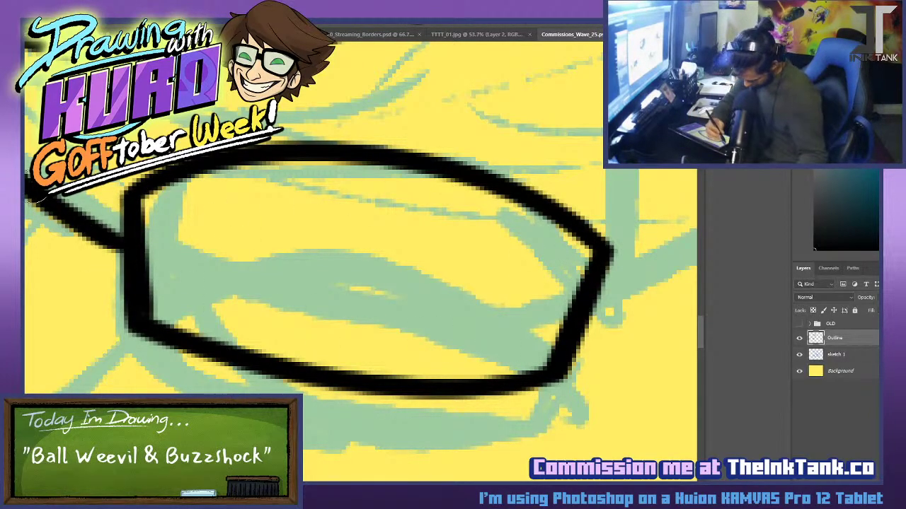
mouse_move(110, 212)
left_mouse_down()
mouse_move(128, 354)
mouse_move(122, 325)
left_mouse_up()
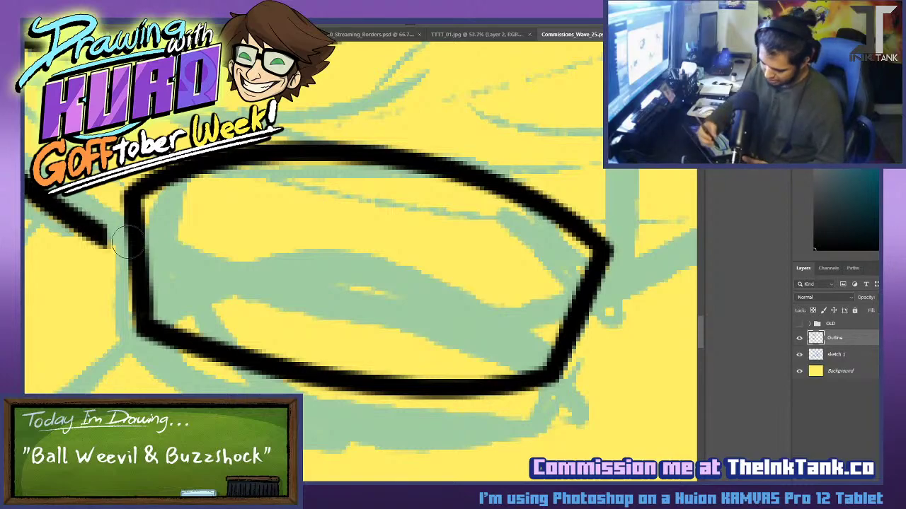
left_click_drag(93, 229, 138, 255)
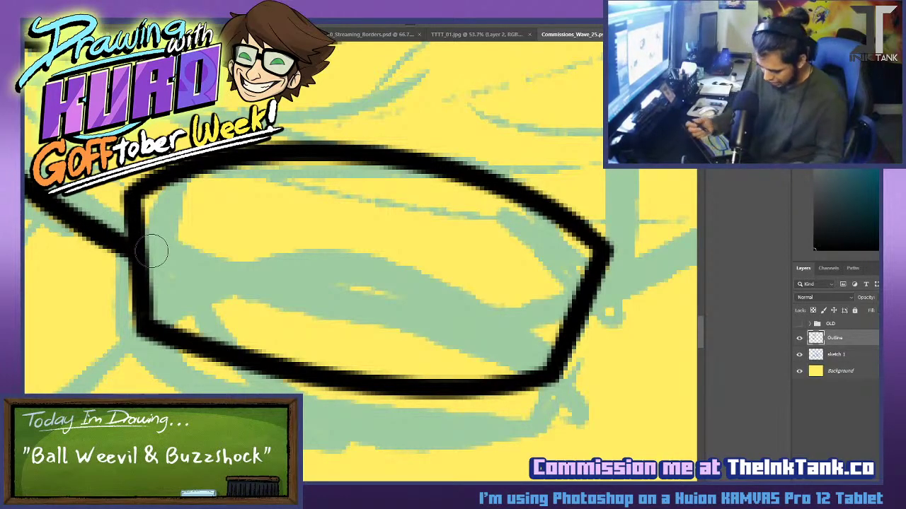
Ink a slim almond-shaped opening inside the small bottom segment, just above its lower edge.
left_click_drag(173, 312, 532, 363)
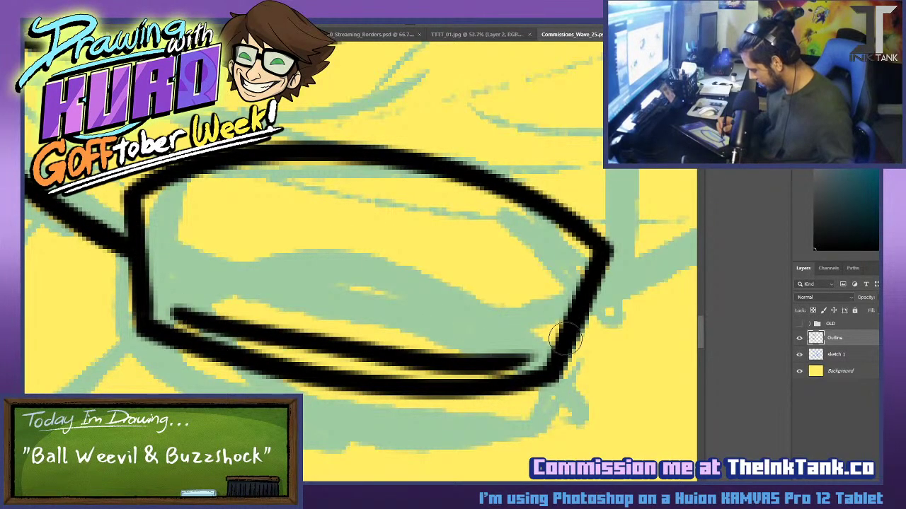
key("ctrl+z")
left_click_drag(169, 315, 539, 356)
key("ctrl+z")
mouse_move(164, 308)
left_mouse_down()
mouse_move(525, 350)
mouse_move(223, 320)
mouse_move(522, 361)
left_mouse_up()
key("ctrl+z")
key("ctrl+z")
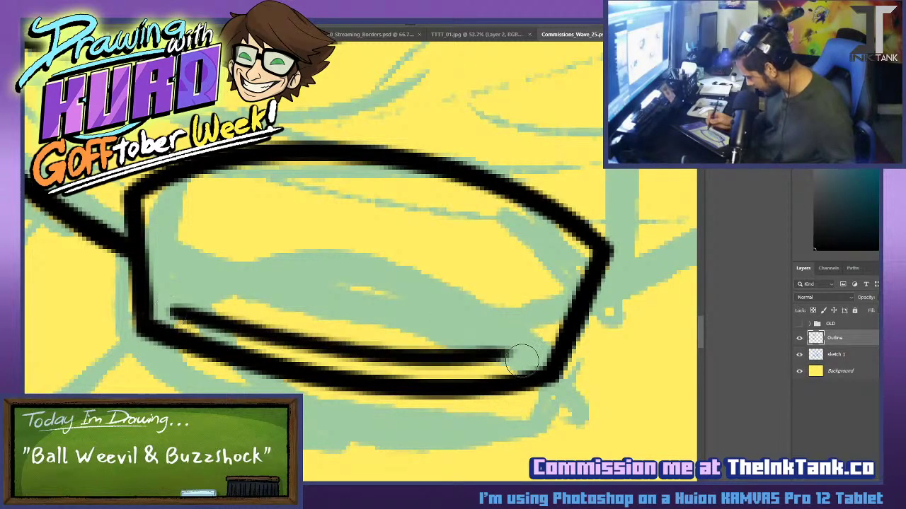
key("ctrl+z")
left_click_drag(168, 309, 514, 356)
key("ctrl+z")
mouse_move(180, 311)
left_mouse_down()
mouse_move(516, 350)
mouse_move(347, 362)
mouse_move(280, 340)
mouse_move(385, 361)
mouse_move(206, 319)
mouse_move(531, 354)
mouse_move(241, 285)
mouse_move(531, 350)
mouse_move(523, 346)
left_mouse_up()
key("ctrl+z")
key("ctrl+z")
key("ctrl+z")
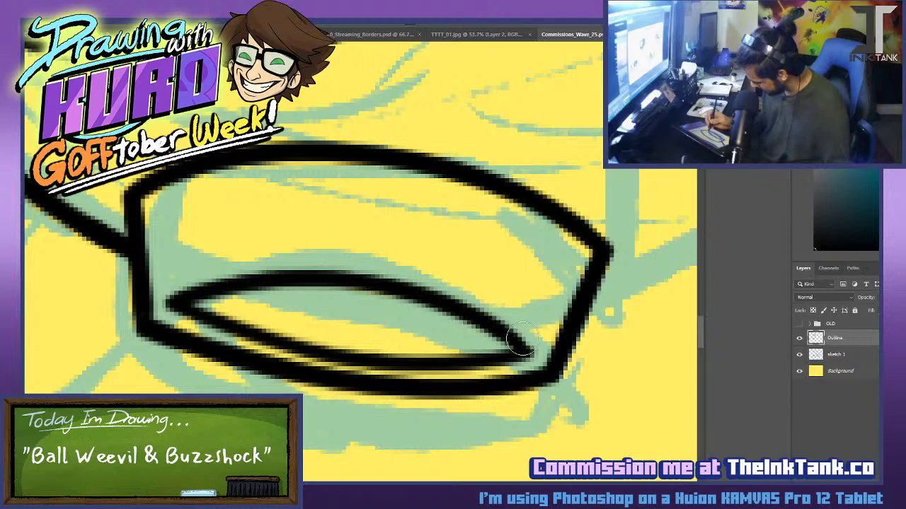
mouse_move(502, 273)
left_mouse_down()
mouse_move(189, 351)
mouse_move(167, 367)
left_mouse_up()
Ink a short tapered fold line branching inward from the body's lower left contour.
scroll(318, 352, "down", 10)
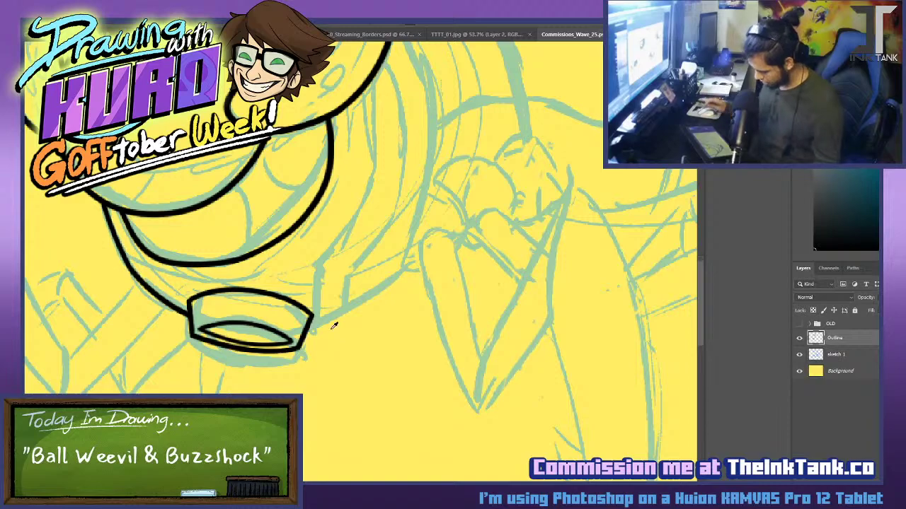
key("r")
left_click_drag(334, 326, 330, 327)
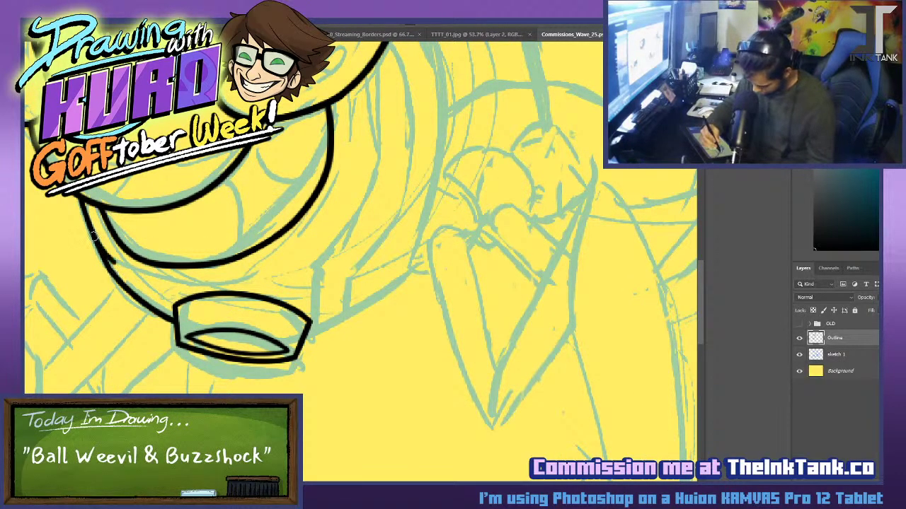
left_click_drag(94, 236, 253, 281)
key("ctrl+z")
mouse_move(86, 219)
left_mouse_down()
mouse_move(182, 289)
mouse_move(223, 277)
left_mouse_up()
key("ctrl+z")
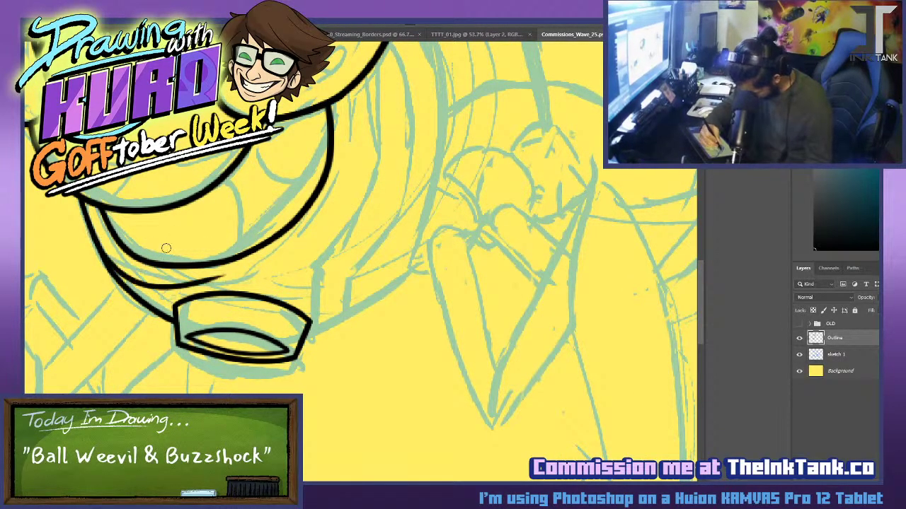
key("ctrl+z")
mouse_move(93, 237)
left_mouse_down()
mouse_move(185, 296)
mouse_move(156, 283)
mouse_move(178, 286)
left_mouse_up()
key("ctrl+z")
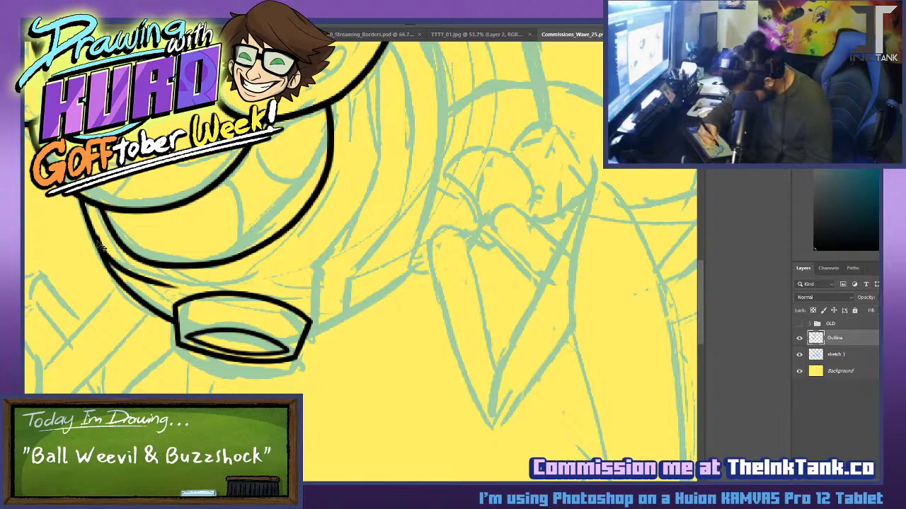
key("ctrl+z")
key("ctrl+z")
left_click_drag(101, 246, 170, 280)
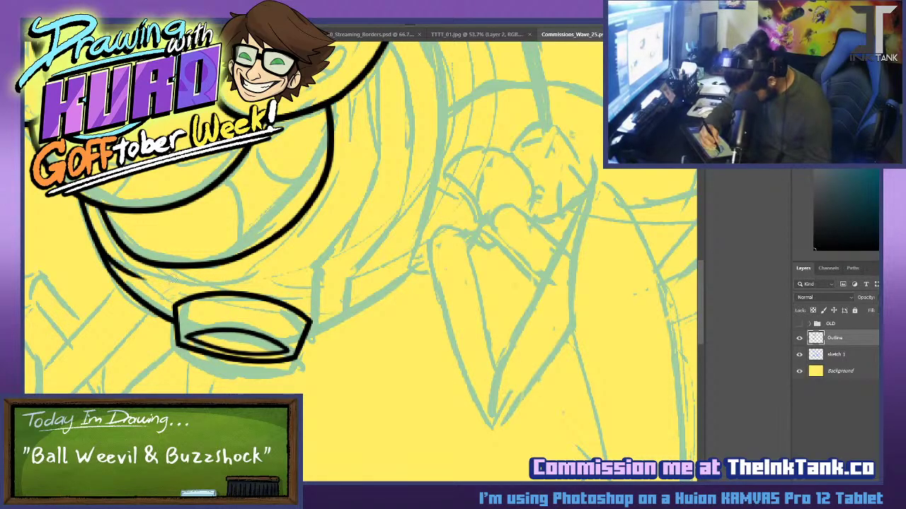
Ink a tapering curve from the spotted bean-shaped form down along the right side of the rounded lower body part.
left_click_drag(329, 274, 386, 345)
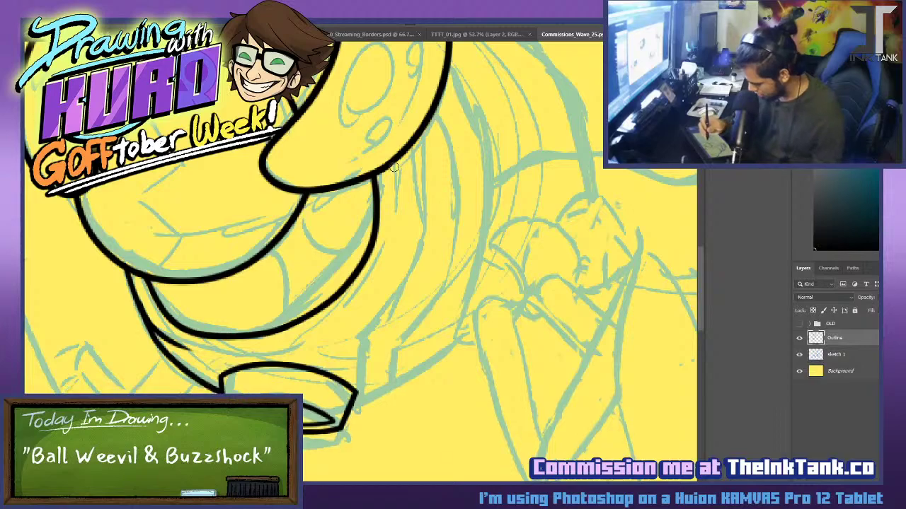
mouse_move(393, 163)
left_mouse_down()
mouse_move(345, 315)
mouse_move(375, 247)
mouse_move(347, 315)
left_mouse_up()
key("ctrl+z")
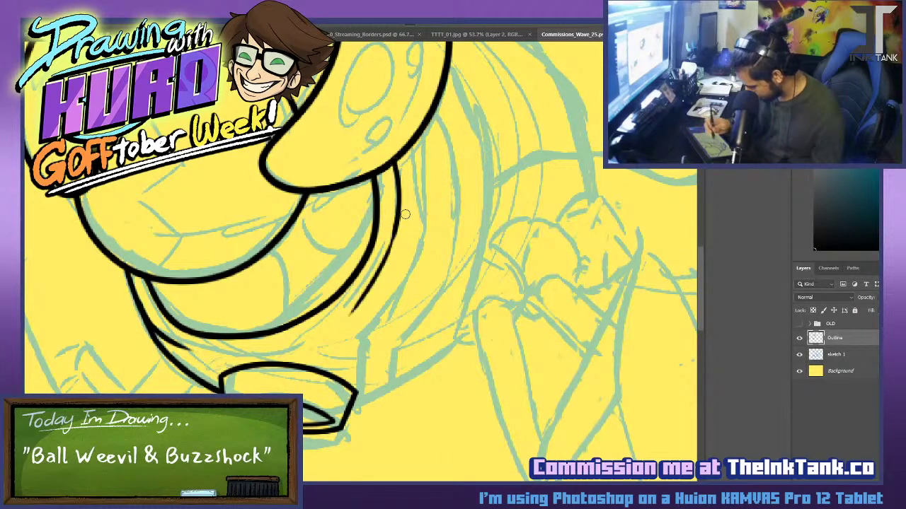
key("ctrl+z")
left_click_drag(393, 173, 334, 322)
key("ctrl+z")
left_click_drag(391, 164, 344, 312)
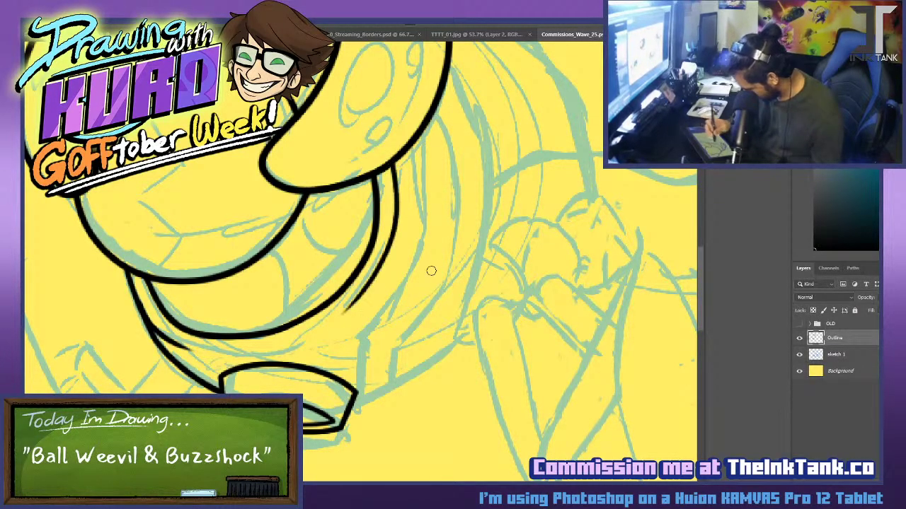
Ink the body's long right contour, curving from the spotted bean-shaped form down to the lower body.
scroll(452, 264, "up", 1)
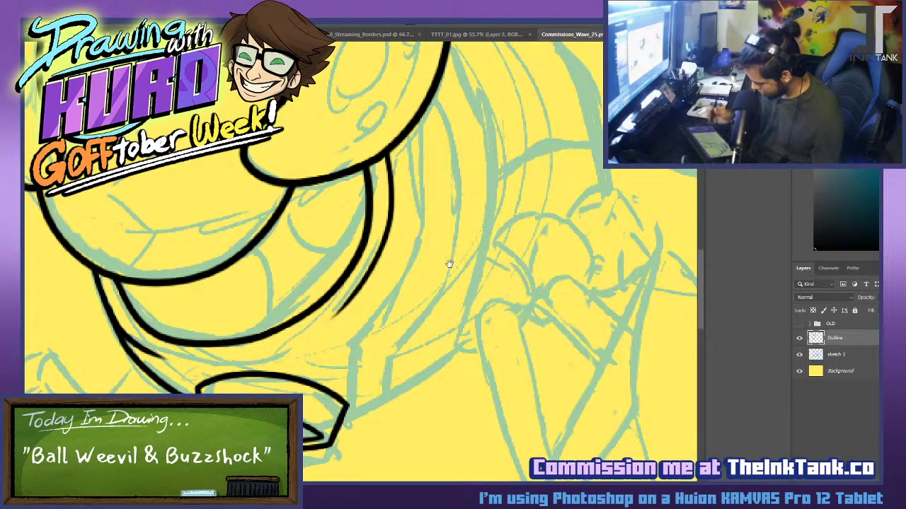
mouse_move(449, 264)
left_mouse_down()
mouse_move(473, 143)
mouse_move(471, 451)
left_mouse_up()
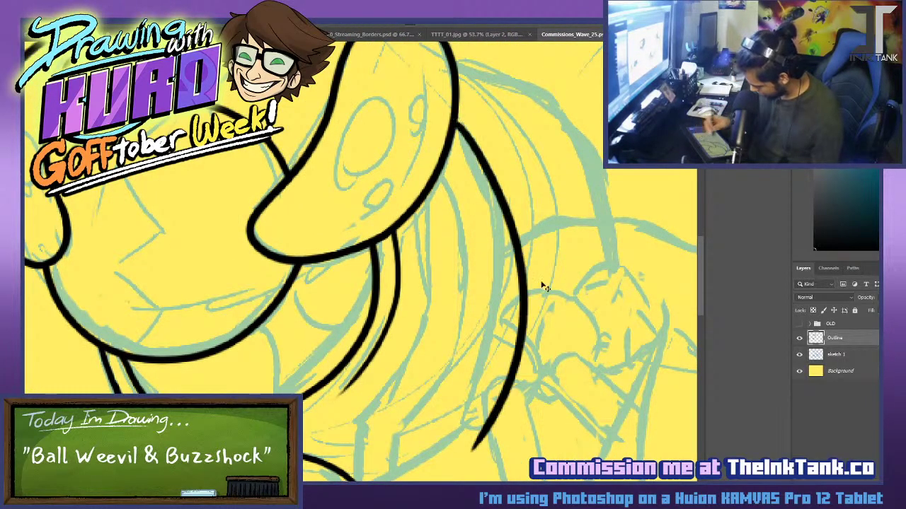
key("ctrl+z")
left_click_drag(453, 122, 453, 427)
key("ctrl+z")
left_click_drag(455, 127, 447, 444)
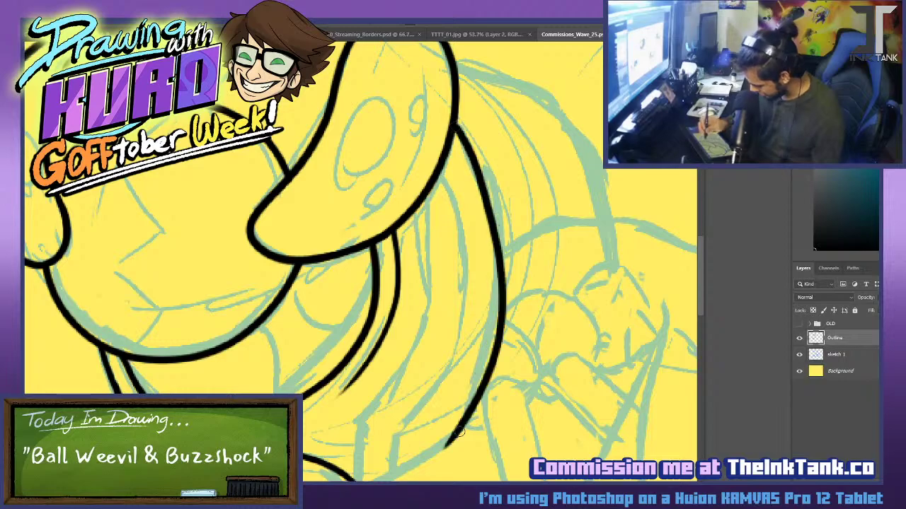
key("ctrl+z")
left_click_drag(453, 130, 439, 460)
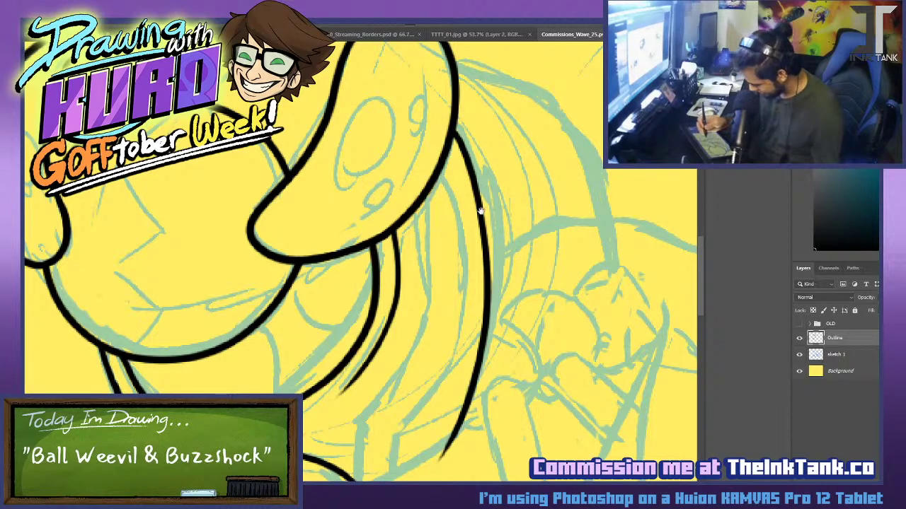
Ink the body's lower right edge from the small bottom segment up to the right contour, and trim the overshooting ends at the corner.
left_click_drag(487, 242, 505, 114)
left_click_drag(366, 366, 501, 291)
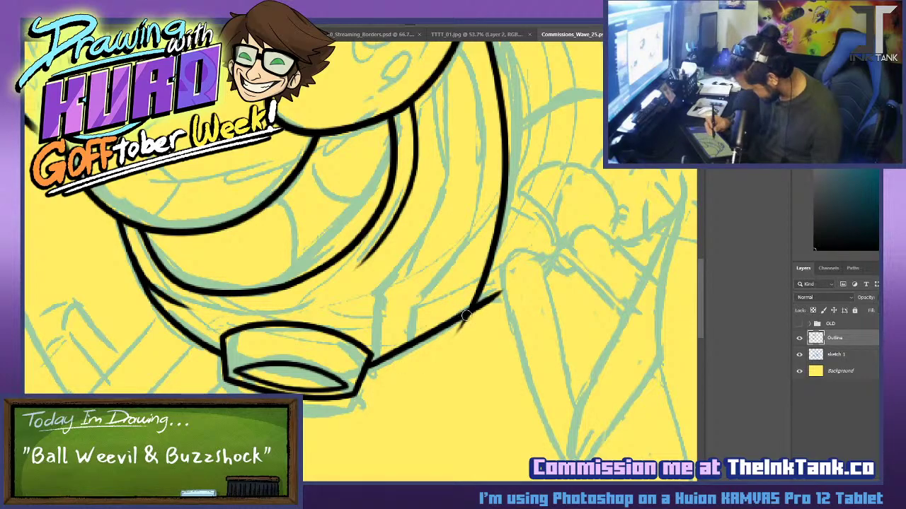
mouse_move(446, 336)
left_mouse_down()
mouse_move(502, 301)
mouse_move(461, 325)
mouse_move(495, 280)
left_mouse_up()
key("ctrl+z")
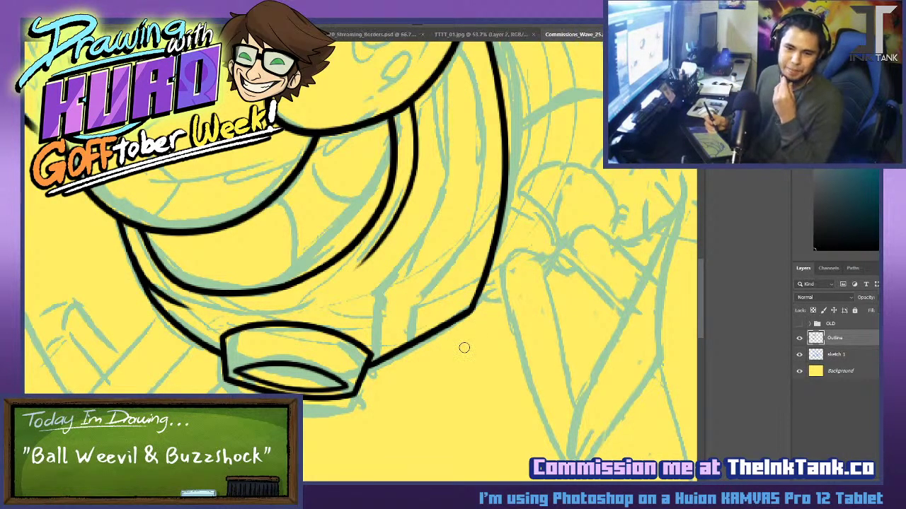
Ink the first long band line inside the body's right contour, with a short angled stroke down to the lower edge.
left_click_drag(479, 256, 469, 306)
mouse_move(419, 101)
left_mouse_down()
mouse_move(428, 266)
mouse_move(387, 345)
mouse_move(367, 357)
mouse_move(394, 391)
left_mouse_up()
key("ctrl+z")
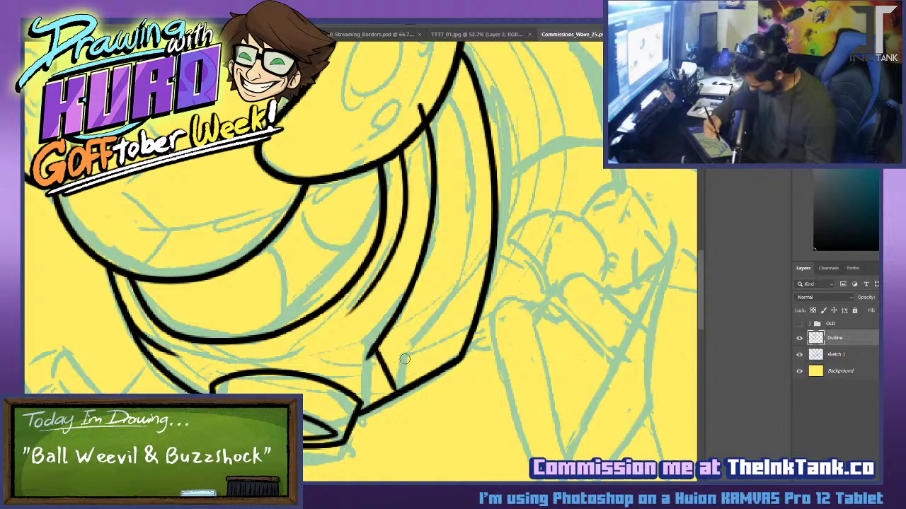
key("ctrl+z")
left_click_drag(375, 349, 393, 392)
Ink the second long band line with its short angled stroke, and trim both band lines where they overlap the spotted form.
left_click_drag(406, 347, 420, 375)
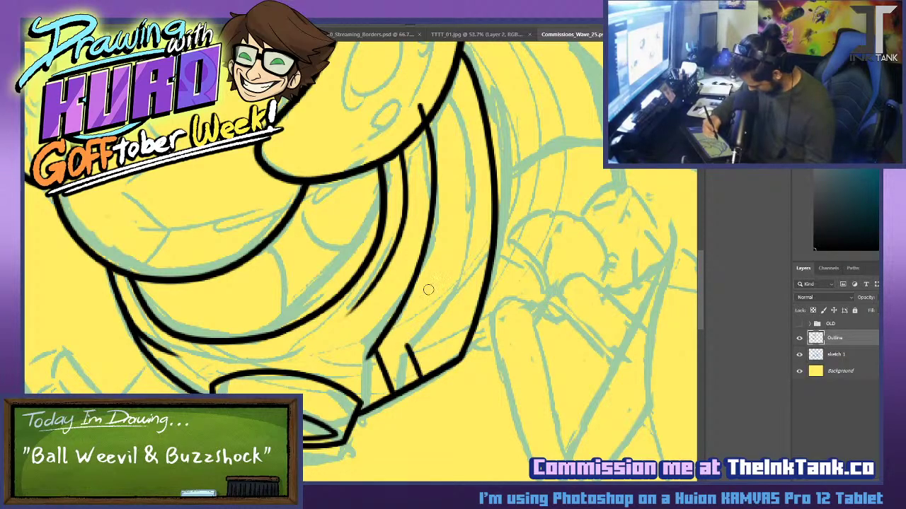
mouse_move(444, 93)
left_mouse_down()
mouse_move(395, 348)
mouse_move(460, 164)
mouse_move(390, 380)
mouse_move(406, 360)
left_mouse_up()
key("ctrl+z")
key("ctrl+z")
key("ctrl+z")
left_click_drag(440, 85, 392, 365)
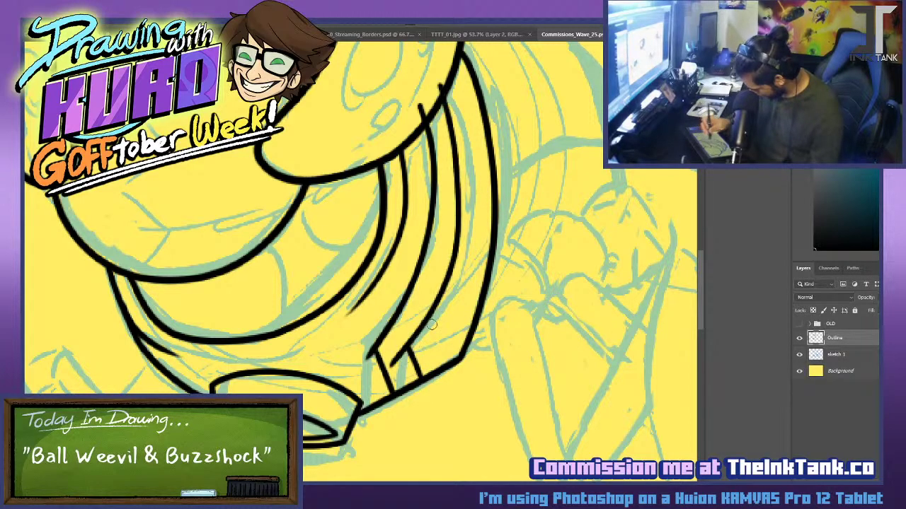
key("ctrl+z")
left_click_drag(440, 91, 419, 328)
key("ctrl+z")
left_click_drag(439, 90, 409, 350)
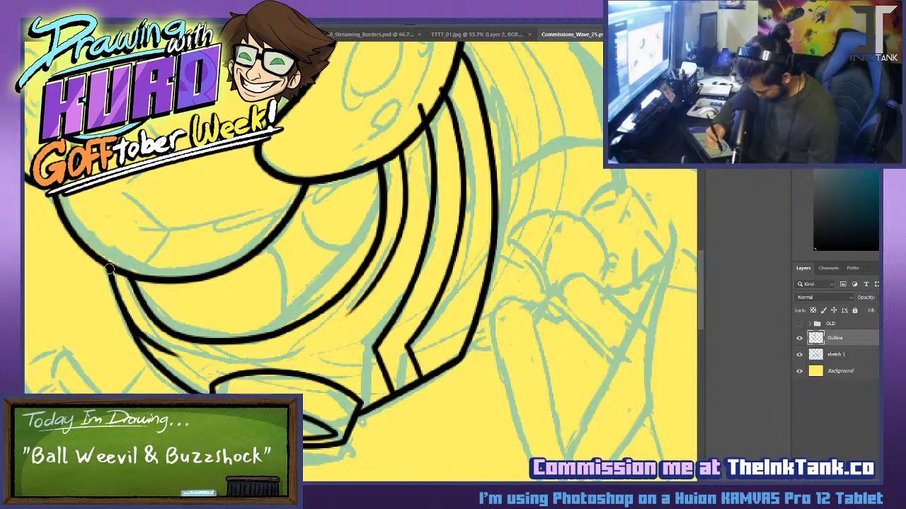
left_click_drag(442, 189, 404, 338)
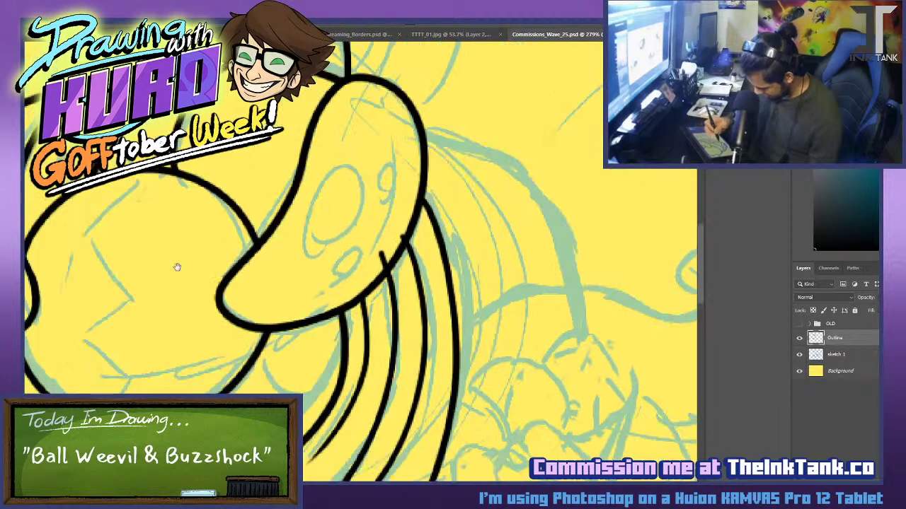
left_click_drag(387, 262, 378, 269)
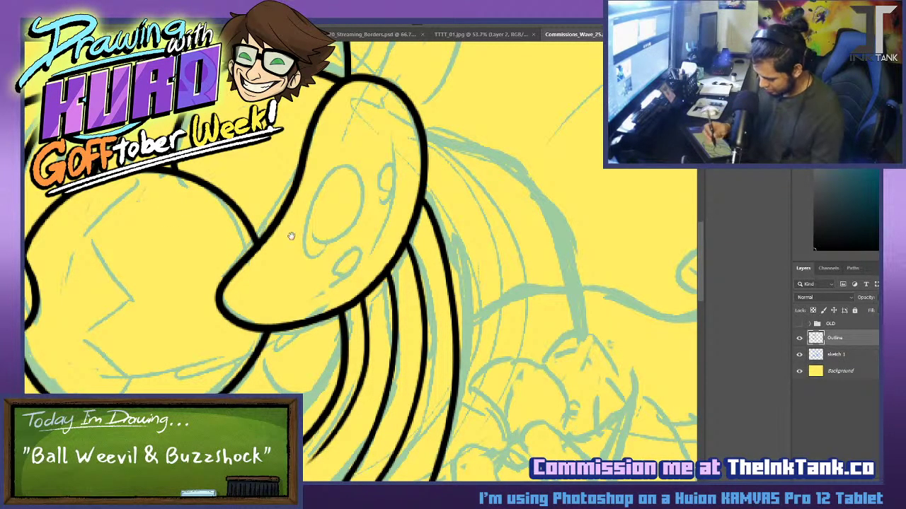
Ink the first stretch of the wing's scalloped inner edge, from the base up to the first pointed notch.
left_click_drag(94, 62, 138, 247)
mouse_move(532, 157)
left_mouse_down()
mouse_move(530, 355)
mouse_move(421, 337)
left_mouse_up()
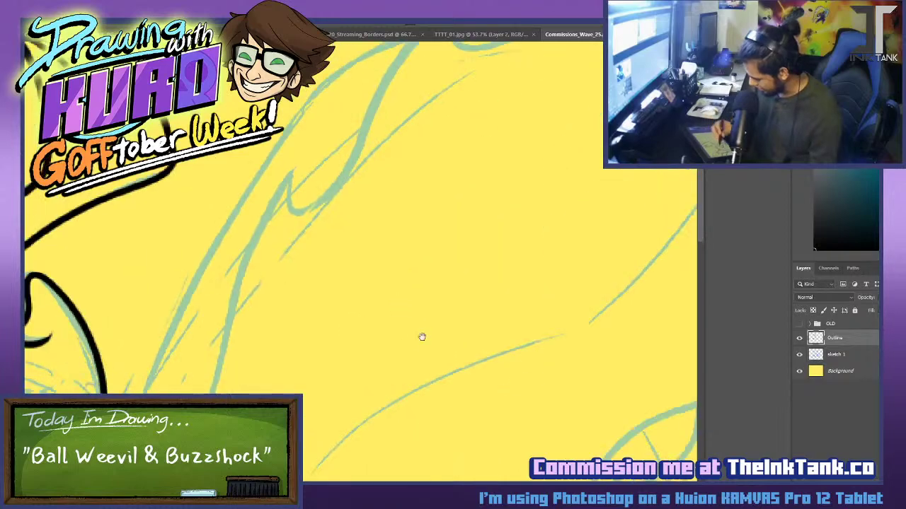
left_click_drag(208, 394, 284, 160)
key("ctrl+z")
mouse_move(206, 394)
left_mouse_down()
mouse_move(292, 158)
mouse_move(208, 391)
left_mouse_up()
key("ctrl+z")
key("ctrl+z")
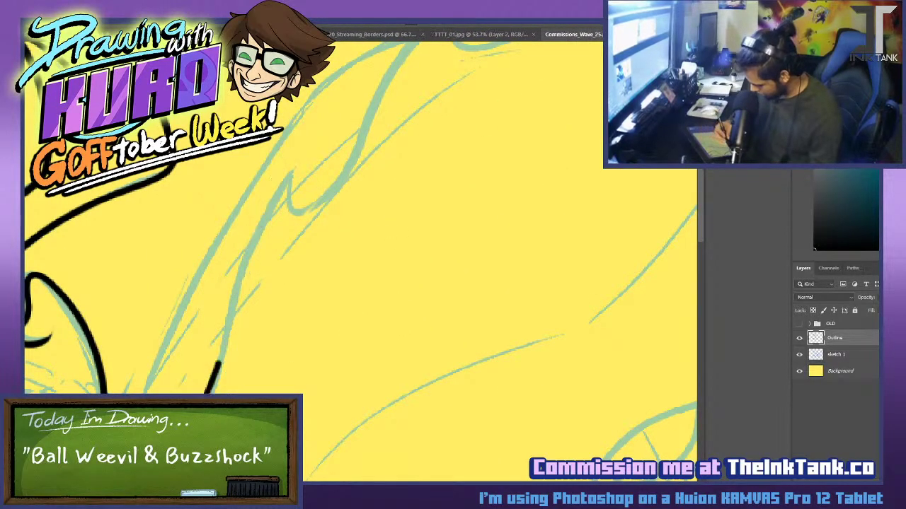
mouse_move(291, 150)
left_mouse_down()
mouse_move(206, 393)
mouse_move(304, 145)
left_mouse_up()
key("ctrl+z")
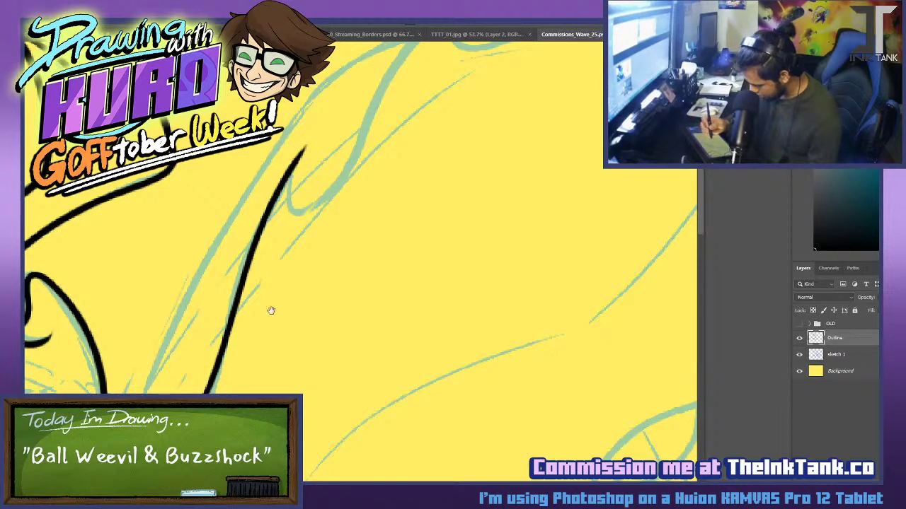
Ink the second scallop of the wing's edge, curving from the first notch up to the next point, and trim the overshoot at the notch.
left_click_drag(342, 121, 202, 342)
left_click_drag(205, 394, 324, 211)
key("ctrl+z")
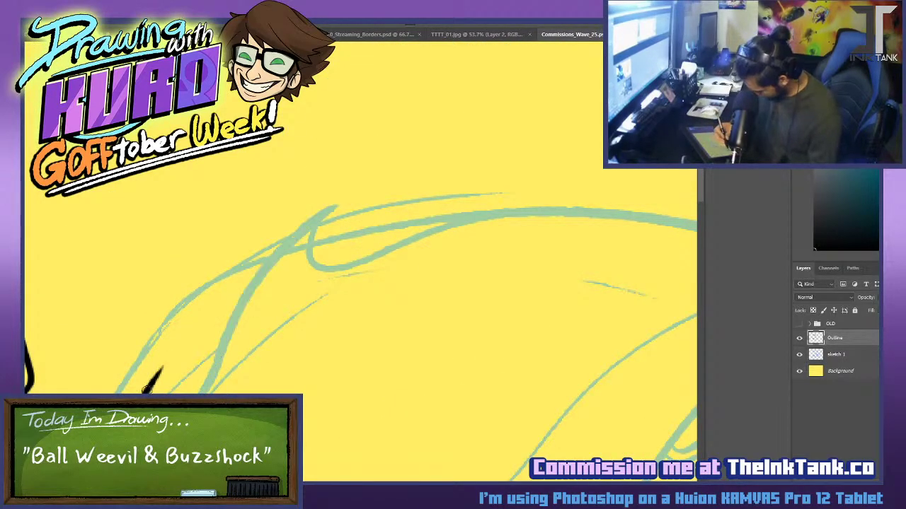
left_click_drag(202, 393, 346, 206)
key("ctrl+z")
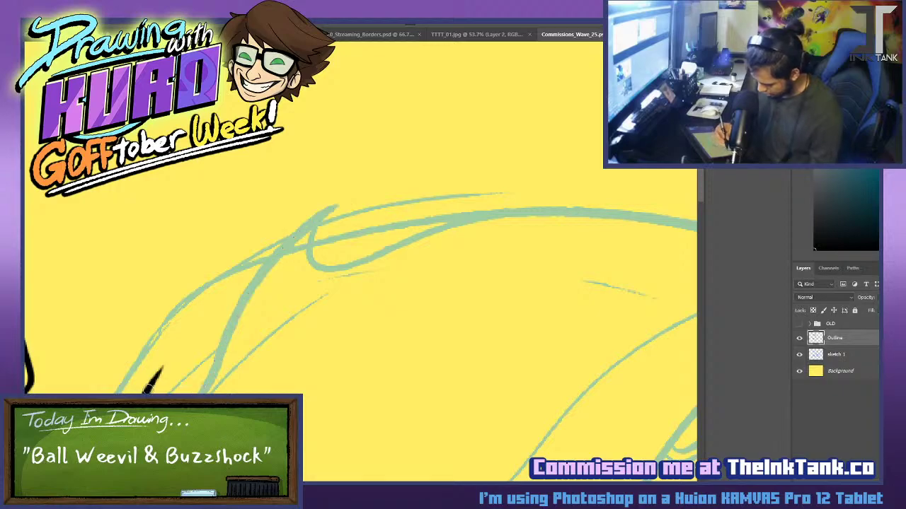
left_click_drag(205, 393, 341, 203)
key("ctrl+z")
left_click_drag(204, 394, 336, 216)
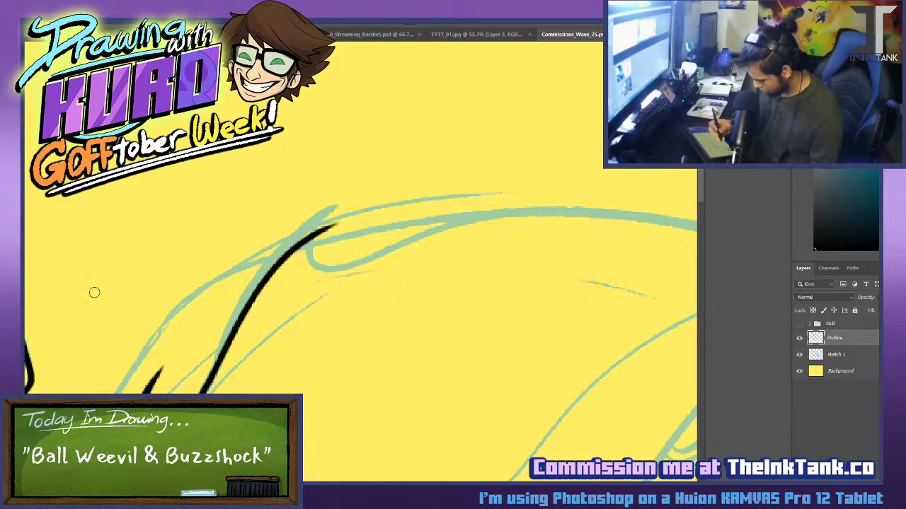
key("e")
left_click_drag(155, 394, 157, 385)
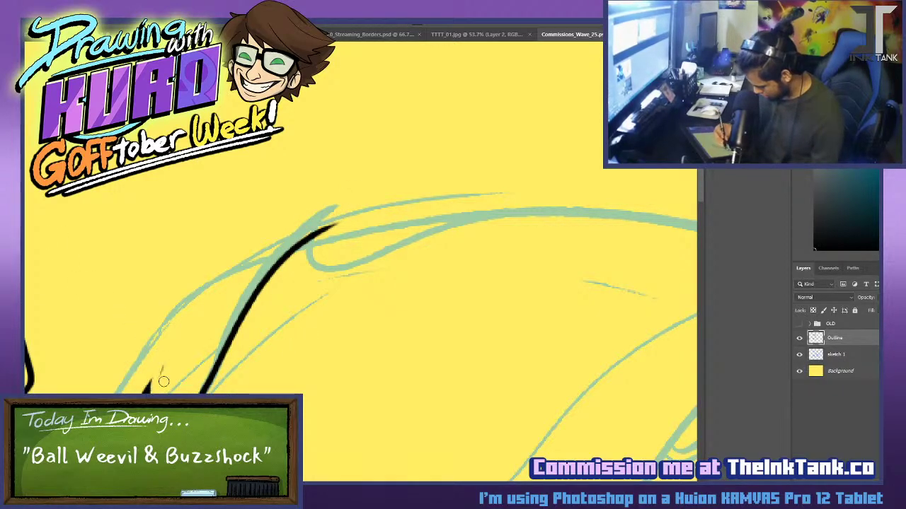
Ink the wing's long top edge, hooking down from the second notch and arching over to the wing tip.
left_click_drag(433, 292, 267, 373)
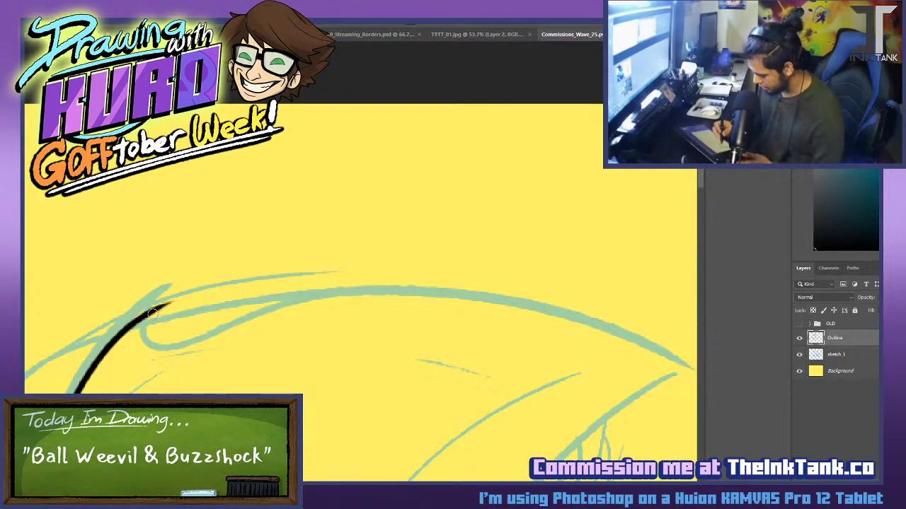
mouse_move(148, 320)
left_mouse_down()
mouse_move(379, 289)
mouse_move(458, 293)
mouse_move(325, 315)
mouse_move(455, 305)
mouse_move(536, 312)
mouse_move(607, 341)
mouse_move(233, 327)
mouse_move(693, 393)
left_mouse_up()
key("ctrl+z")
key("ctrl+z")
key("ctrl+z")
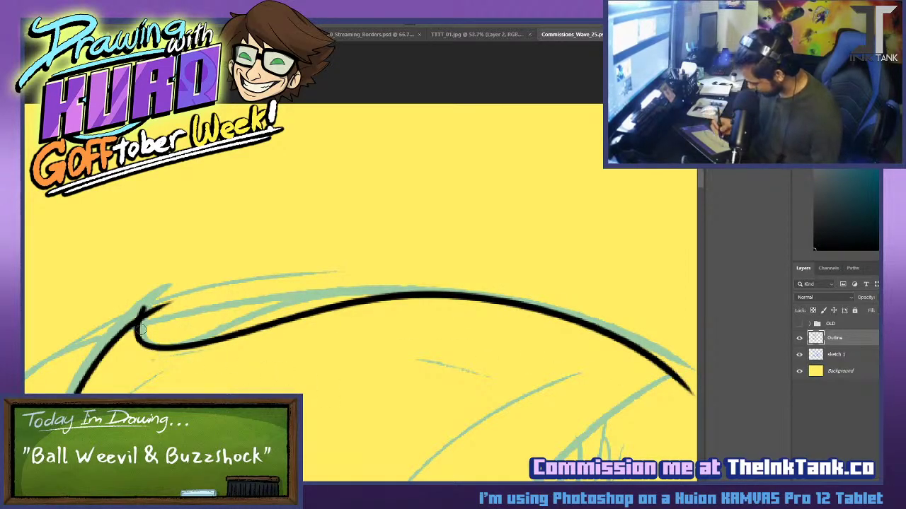
key("ctrl+z")
mouse_move(150, 304)
left_mouse_down()
mouse_move(517, 287)
mouse_move(696, 376)
left_mouse_up()
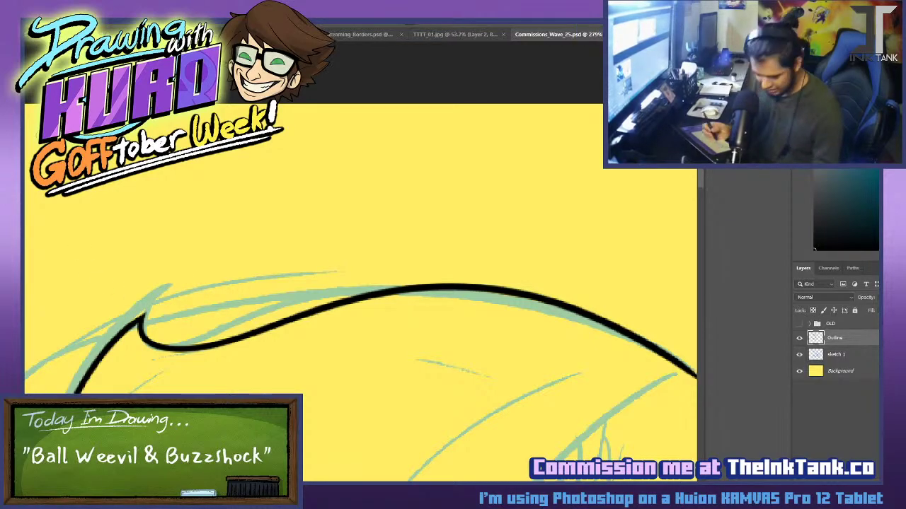
Ink the wing's outer edge as one long curve beside the first scallops, from the base upwards.
left_click_drag(244, 294, 420, 132)
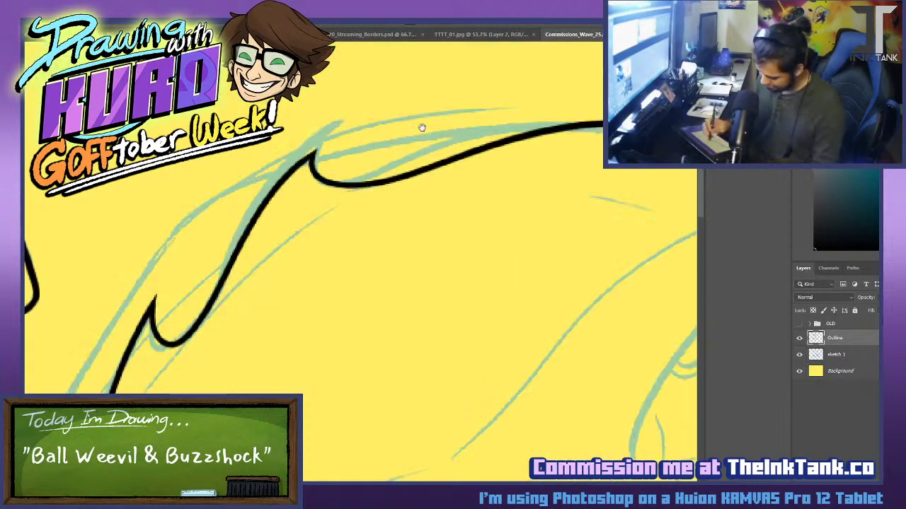
left_click_drag(338, 198, 453, 21)
left_click_drag(205, 286, 181, 356)
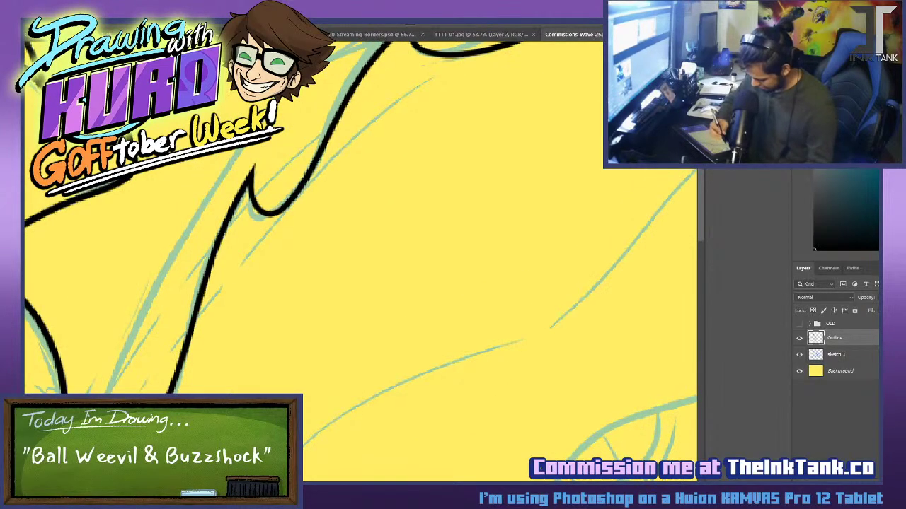
left_click_drag(108, 394, 275, 97)
key("ctrl+z")
left_click_drag(108, 393, 303, 94)
key("ctrl+z")
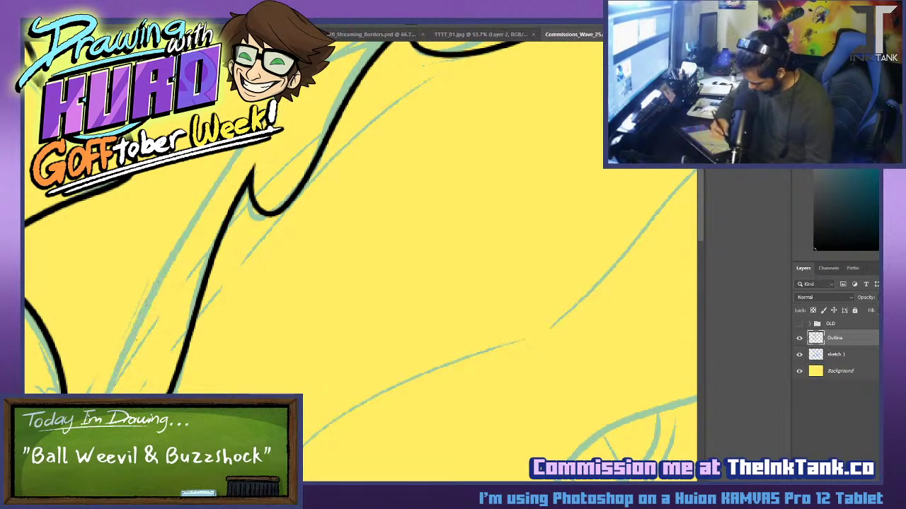
left_click_drag(106, 393, 240, 148)
key("ctrl+z")
left_click_drag(106, 393, 311, 55)
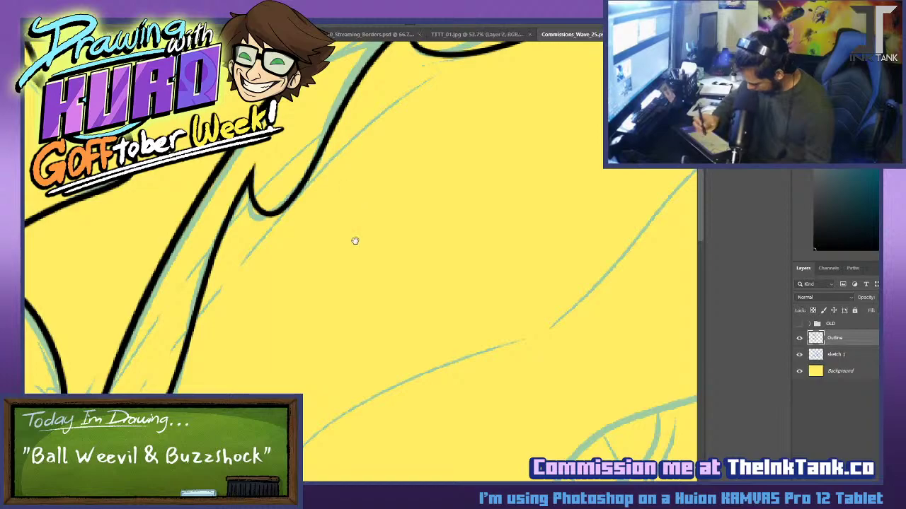
Continue the wing's outer edge in a curve to the second point, and ink a line from there to the top arch.
left_click_drag(475, 160, 277, 350)
mouse_move(85, 279)
left_mouse_down()
mouse_move(276, 211)
mouse_move(408, 195)
mouse_move(239, 217)
mouse_move(428, 191)
left_mouse_up()
key("ctrl+z")
key("ctrl+z")
left_click_drag(85, 275, 193, 222)
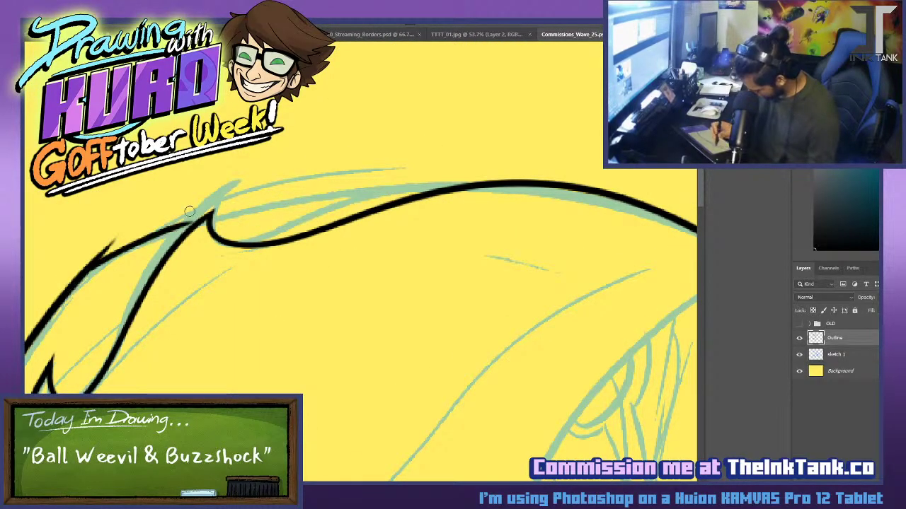
key("ctrl+z")
left_click_drag(84, 276, 172, 231)
key("ctrl+z")
mouse_move(54, 310)
left_mouse_down()
mouse_move(184, 231)
mouse_move(53, 314)
left_mouse_up()
key("ctrl+z")
left_click_drag(185, 231, 453, 198)
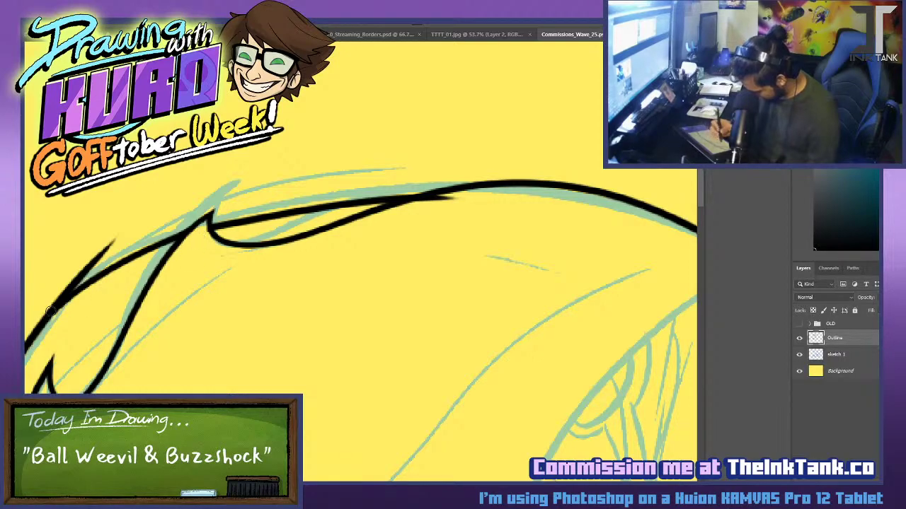
Erase the overshooting stroke on the wing's outer edge and clean up the join between its two curves.
mouse_move(43, 313)
left_mouse_down()
mouse_move(112, 242)
mouse_move(92, 267)
left_mouse_up()
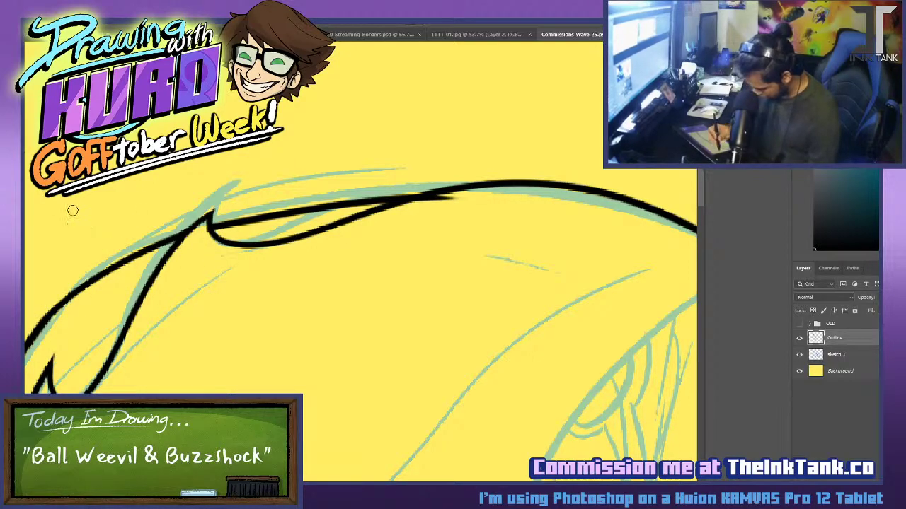
left_click_drag(35, 336, 112, 271)
key("ctrl+z")
key("ctrl+z")
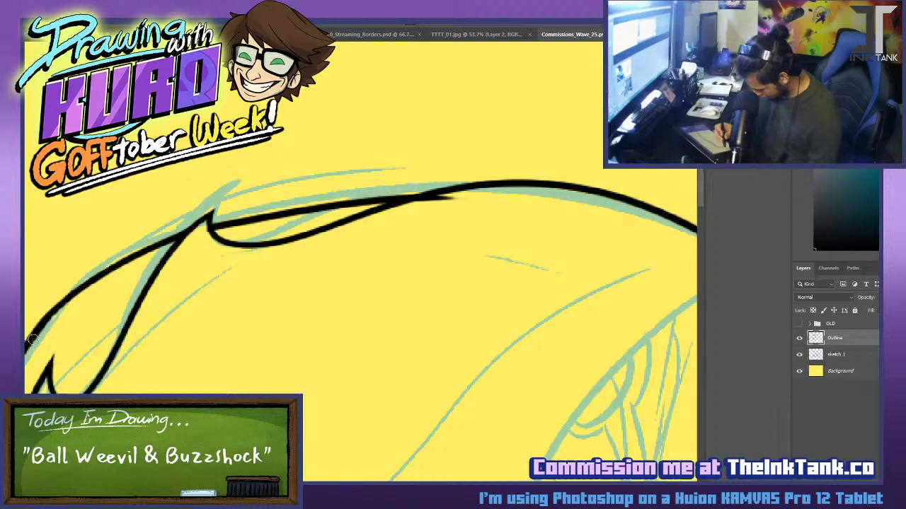
left_click_drag(32, 340, 118, 274)
key("ctrl+z")
key("ctrl+z")
left_click_drag(33, 340, 124, 265)
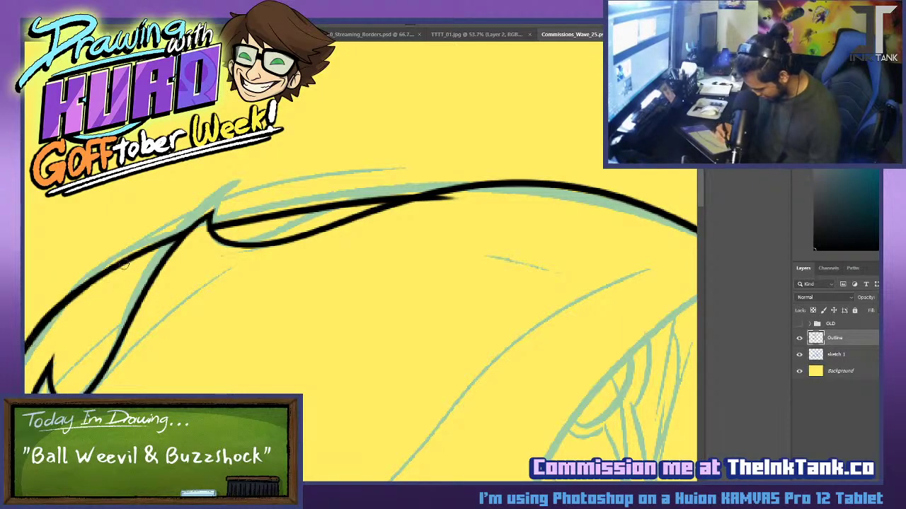
left_click_drag(124, 358, 164, 328)
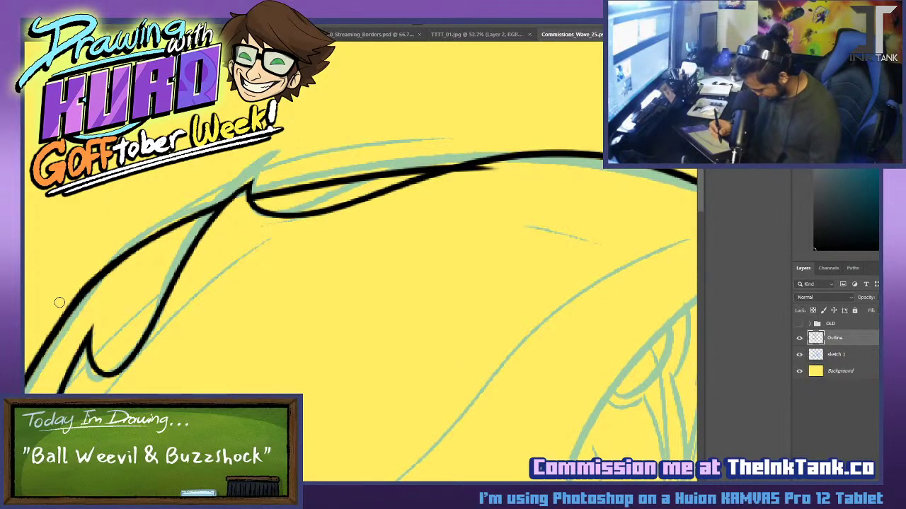
left_click_drag(60, 308, 129, 250)
key("ctrl+z")
left_click_drag(55, 321, 159, 232)
key("ctrl+z")
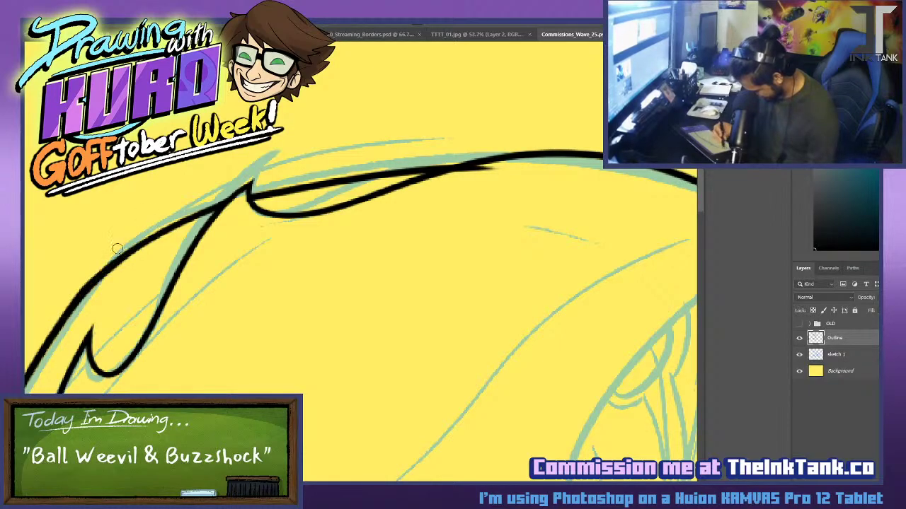
left_click_drag(58, 320, 125, 250)
key("ctrl+z")
left_click_drag(62, 314, 99, 266)
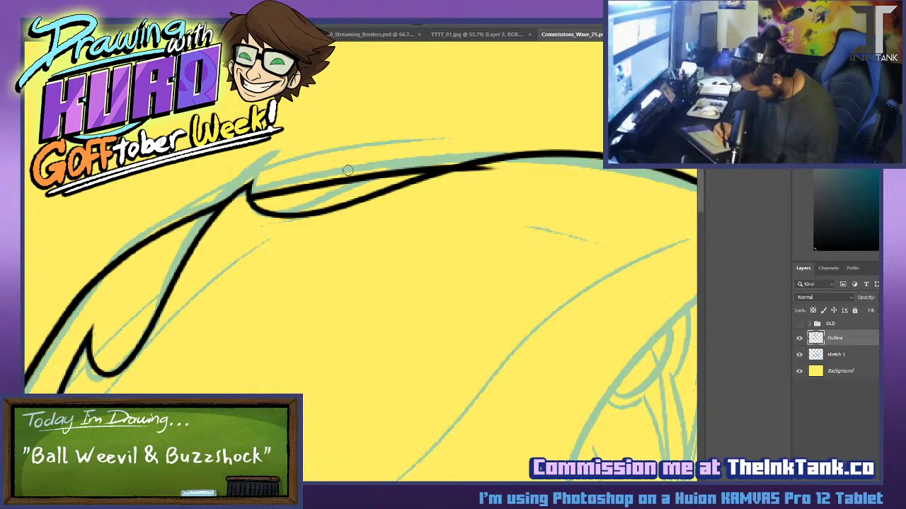
Trim the overshooting end of the upper line where it merges into the wing's top arch.
left_click_drag(431, 187, 501, 168)
key("ctrl+z")
mouse_move(434, 183)
left_mouse_down()
mouse_move(497, 170)
mouse_move(489, 172)
left_mouse_up()
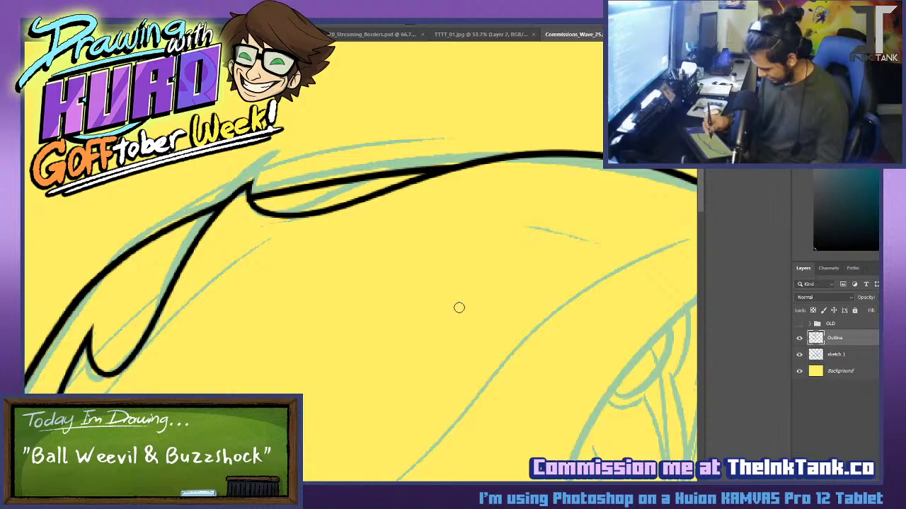
Ink the long S-shaped fold line across the middle of the wing, and taper its upper end.
left_click_drag(475, 286, 384, 109)
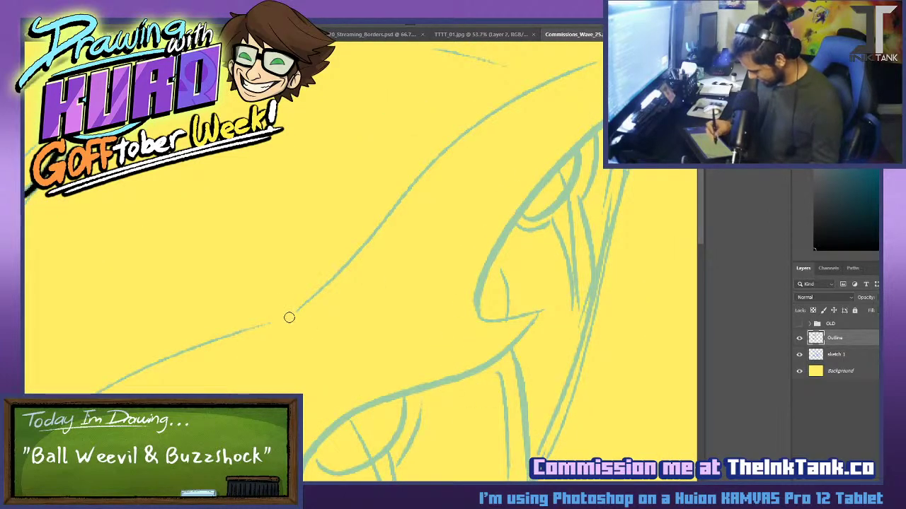
mouse_move(289, 318)
left_mouse_down()
mouse_move(594, 79)
mouse_move(340, 275)
mouse_move(582, 77)
mouse_move(522, 97)
left_mouse_up()
key("ctrl+z")
key("ctrl+z")
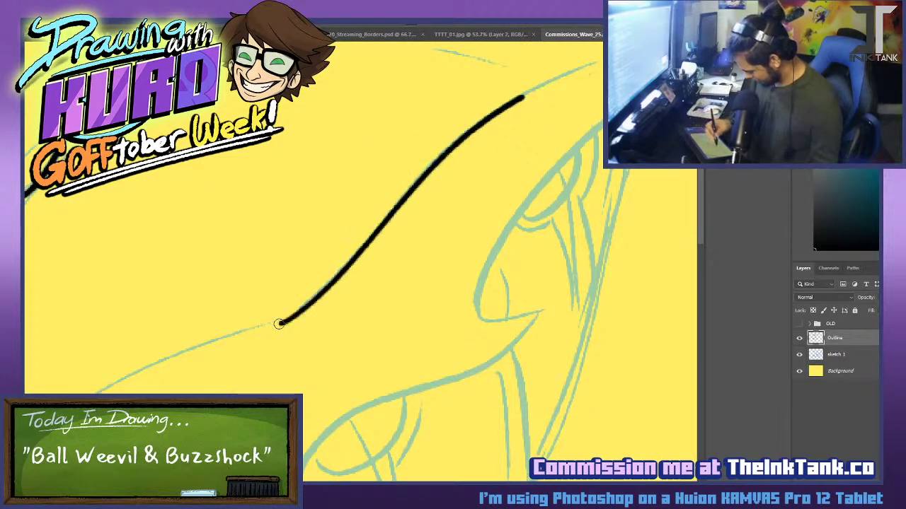
left_click_drag(299, 349, 544, 198)
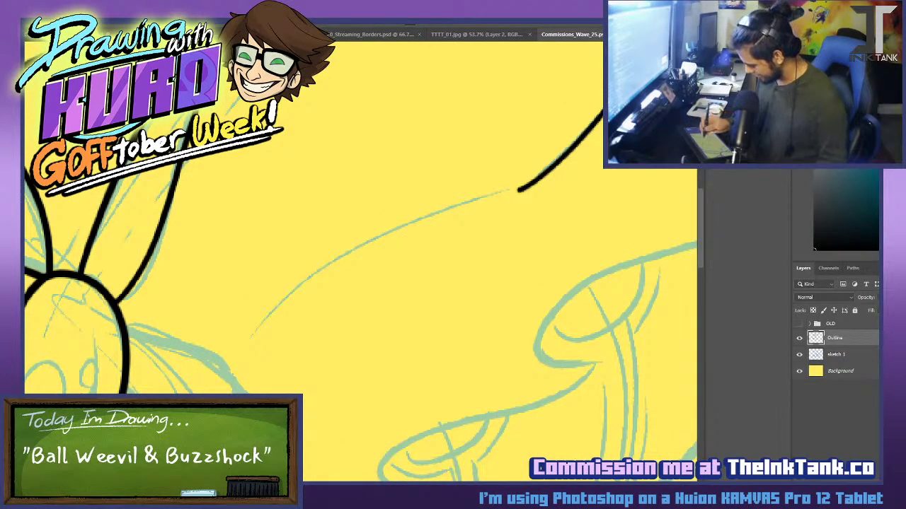
left_click_drag(539, 173, 223, 357)
key("ctrl+z")
left_click_drag(543, 173, 244, 346)
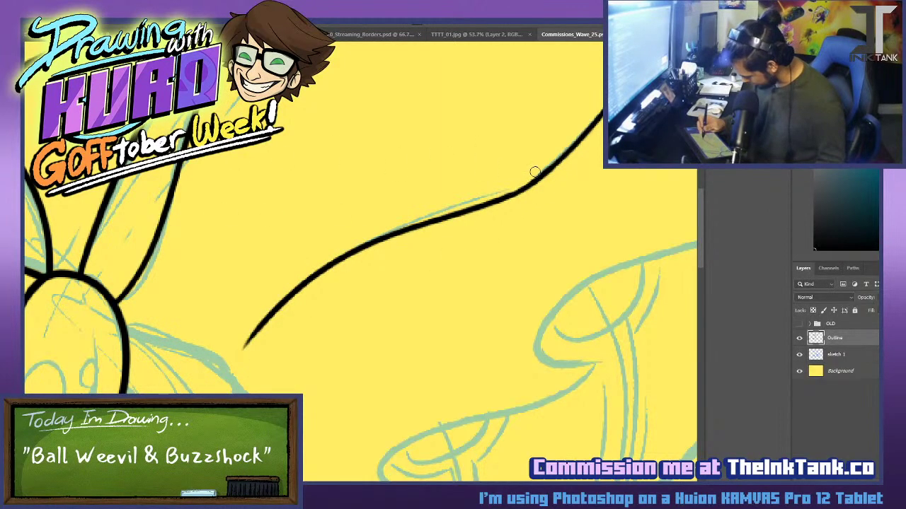
left_click_drag(680, 108, 416, 324)
left_click_drag(516, 181, 580, 151)
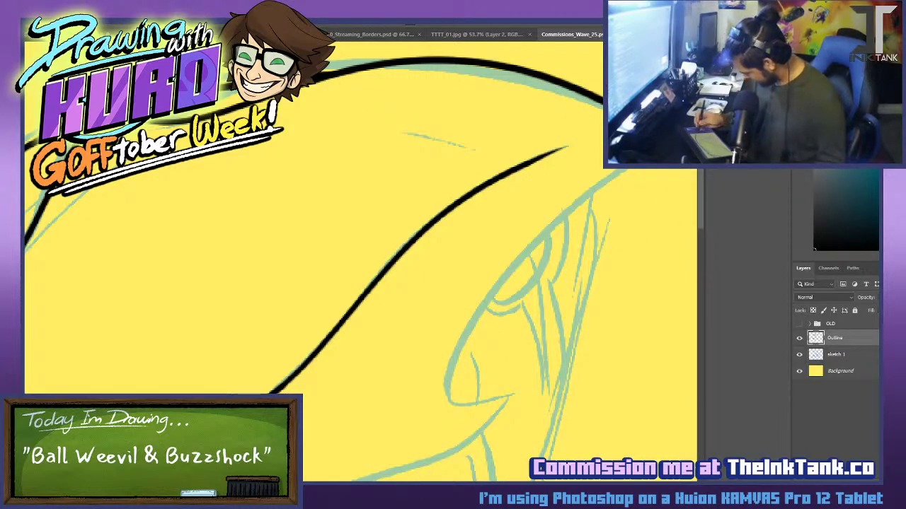
Ink the wing's underside from near the tip down around the first rounded lobe, ending in a short hook.
left_click_drag(640, 170, 546, 387)
key("ctrl+z")
left_click_drag(640, 171, 508, 398)
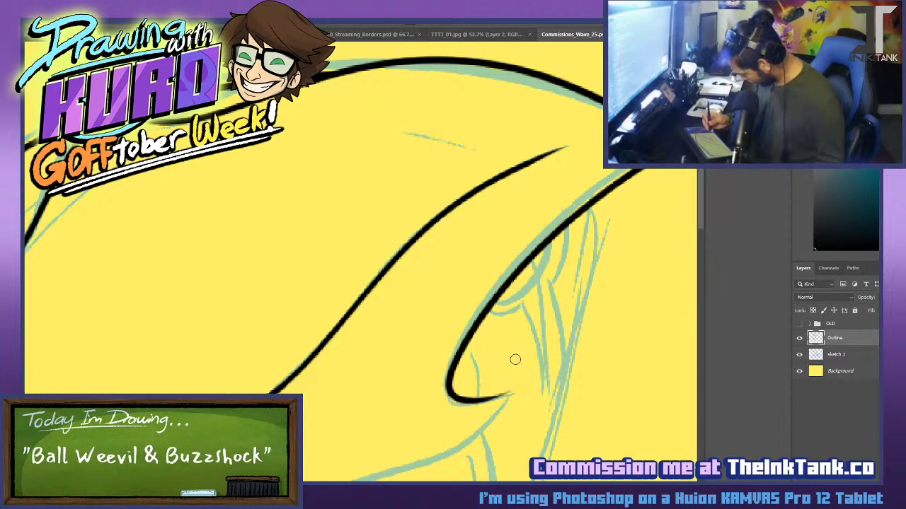
key("ctrl+z")
left_click_drag(626, 171, 563, 375)
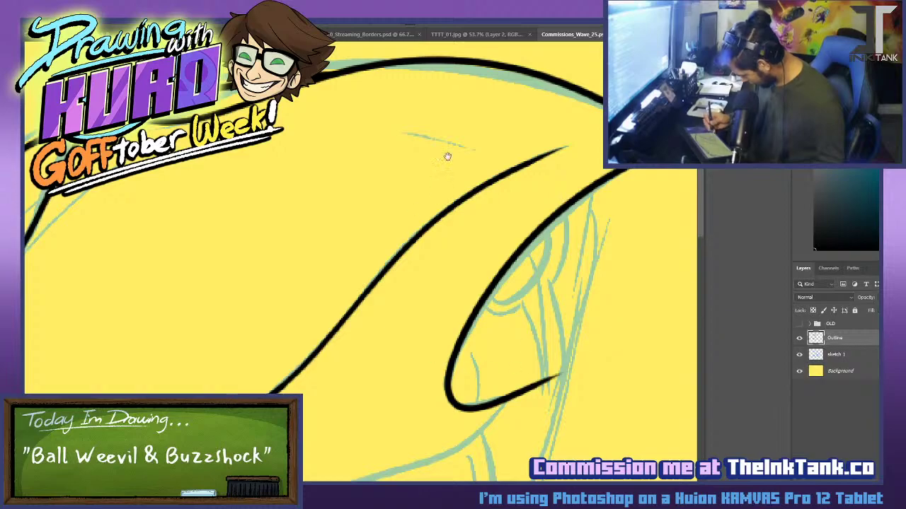
Ink the next two rounded lobes along the wing's underside and the closing curve towards the body.
left_click_drag(388, 389, 447, 156)
mouse_move(563, 155)
left_mouse_down()
mouse_move(398, 345)
mouse_move(419, 336)
left_mouse_up()
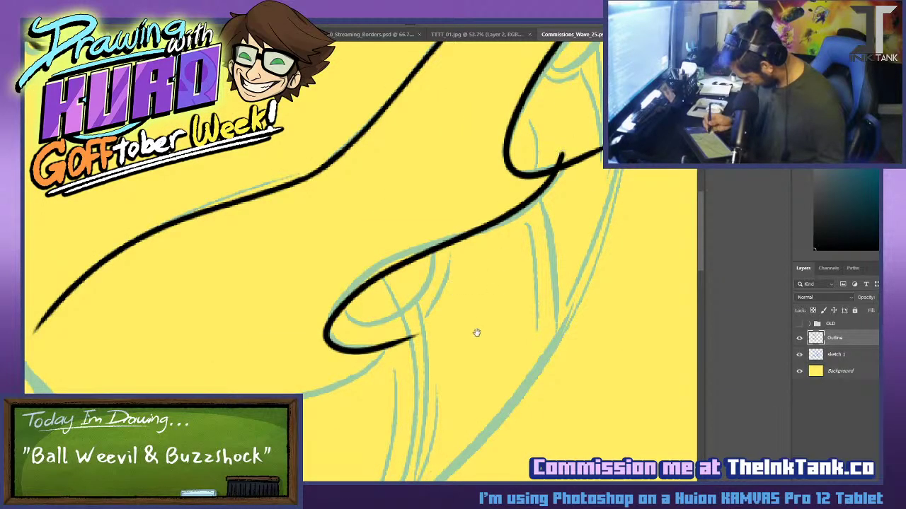
left_click_drag(394, 374, 521, 251)
mouse_move(521, 212)
left_mouse_down()
mouse_move(500, 247)
mouse_move(368, 347)
mouse_move(199, 351)
mouse_move(386, 337)
left_mouse_up()
key("ctrl+z")
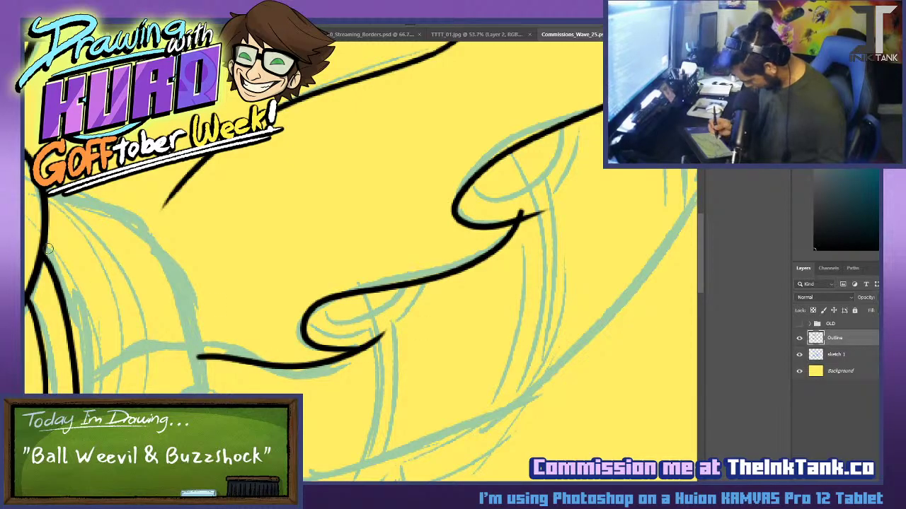
Trim the overshooting line ends at the hooks of the wing's scalloped lobes and at the wing's pointed tip.
left_click_drag(351, 366, 387, 316)
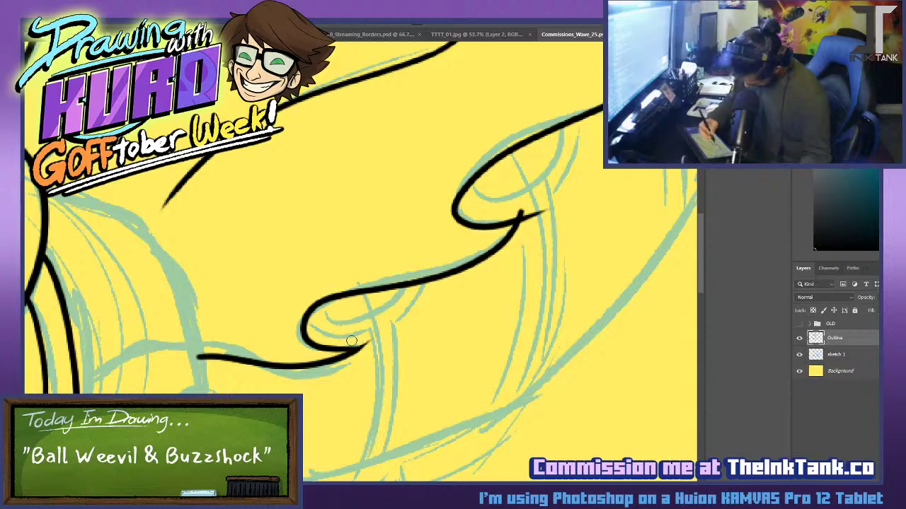
mouse_move(520, 210)
left_mouse_down()
mouse_move(508, 215)
mouse_move(536, 207)
mouse_move(365, 413)
left_mouse_up()
left_click_drag(507, 256, 521, 228)
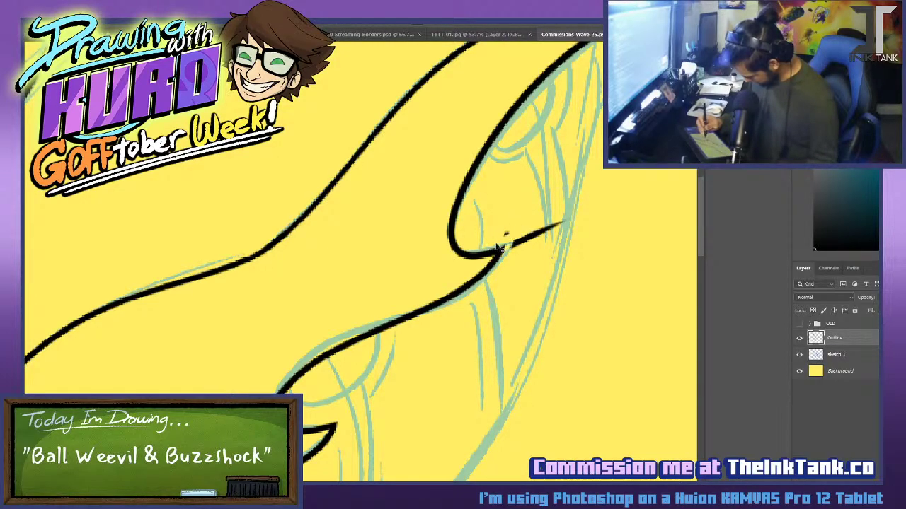
left_click_drag(515, 242, 565, 222)
mouse_move(598, 183)
left_mouse_down()
mouse_move(440, 439)
mouse_move(460, 420)
left_mouse_up()
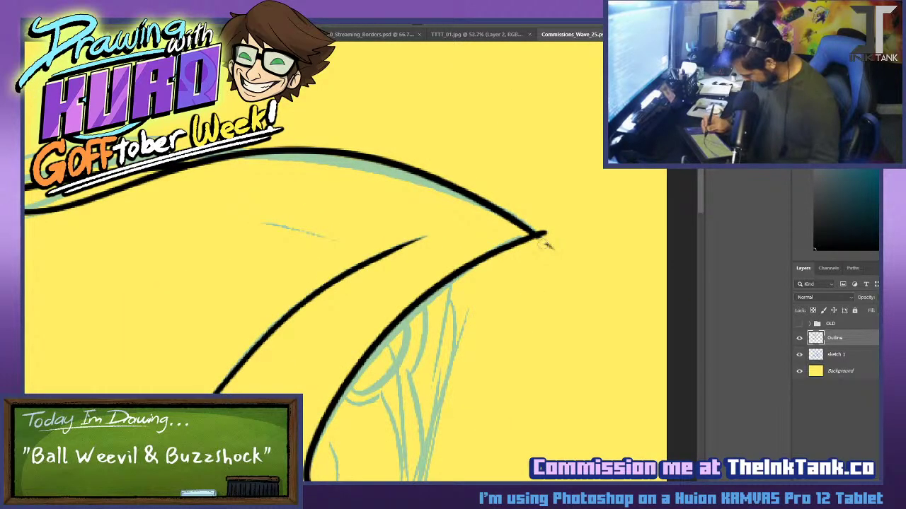
left_click_drag(532, 245, 550, 236)
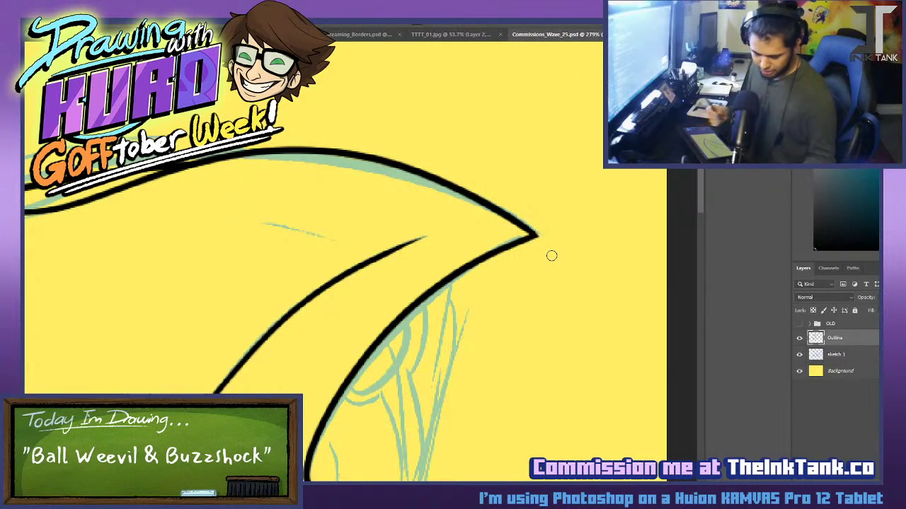
Ink a rounded inner curve across the wing's middle lobe and trim its ends flush with the wing edge.
left_click_drag(453, 301, 597, 61)
left_click_drag(404, 345, 348, 187)
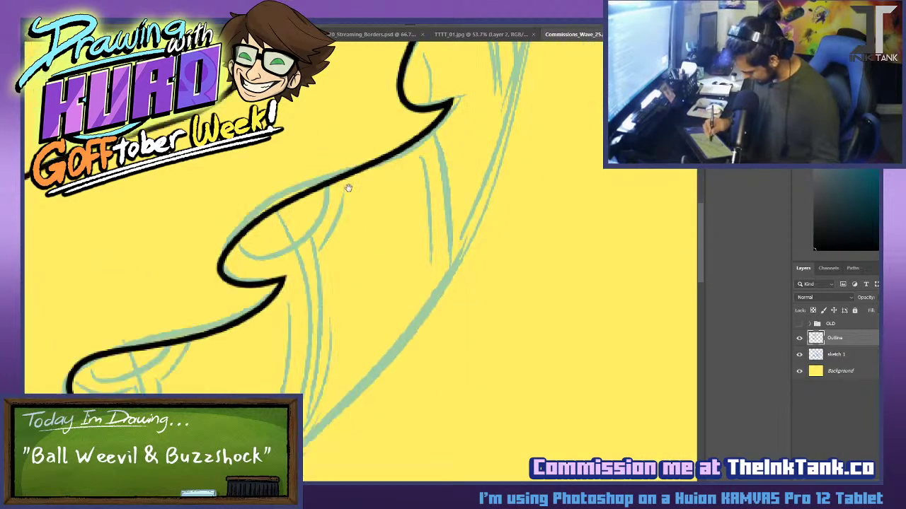
mouse_move(230, 250)
left_mouse_down()
mouse_move(315, 217)
mouse_move(317, 195)
left_mouse_up()
key("ctrl+z")
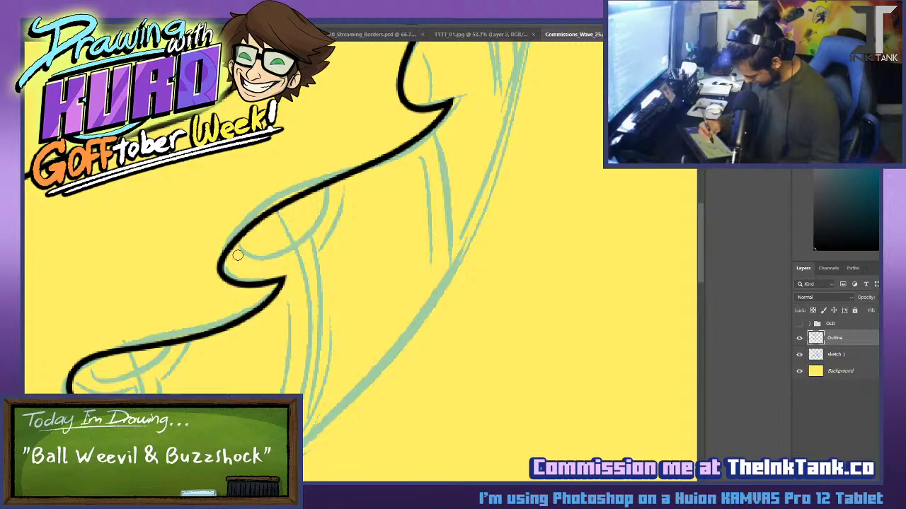
mouse_move(232, 249)
left_mouse_down()
mouse_move(306, 194)
mouse_move(254, 261)
mouse_move(322, 192)
mouse_move(317, 160)
left_mouse_up()
key("ctrl+z")
key("ctrl+z")
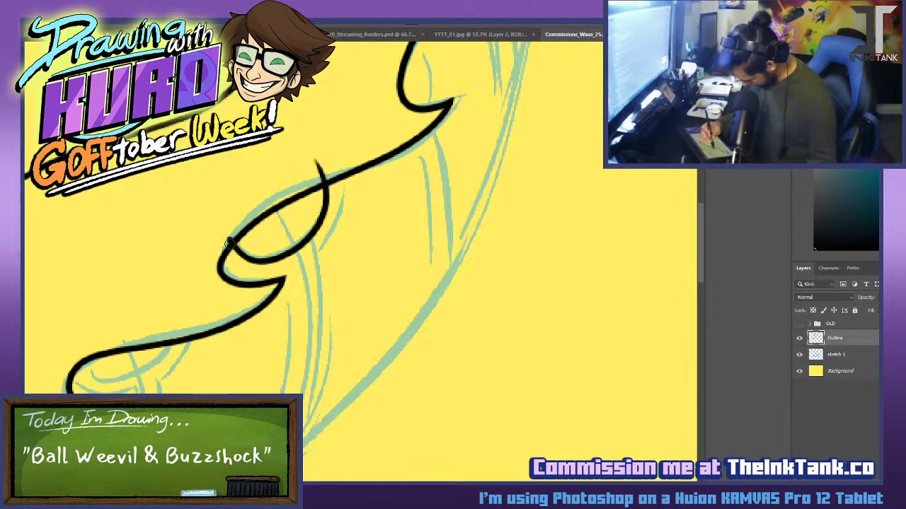
key("ctrl+z")
left_click_drag(225, 232, 317, 152)
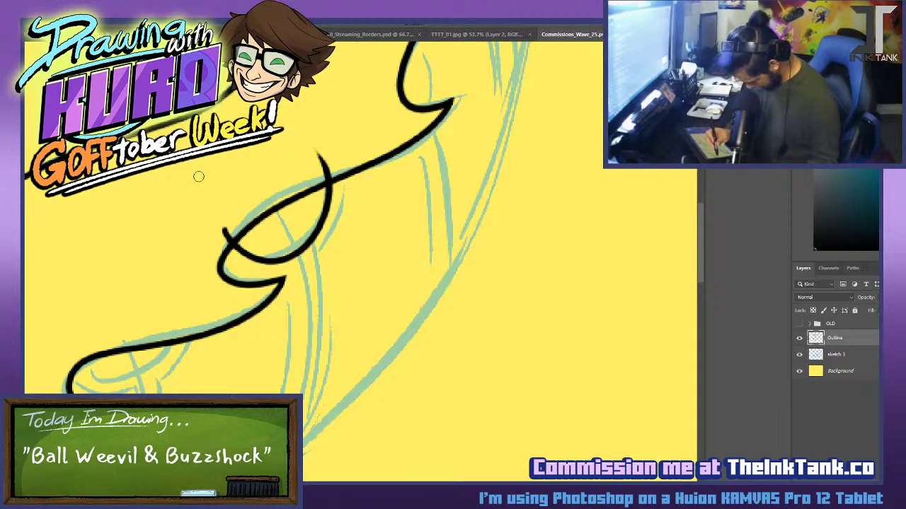
left_click_drag(221, 250, 274, 196)
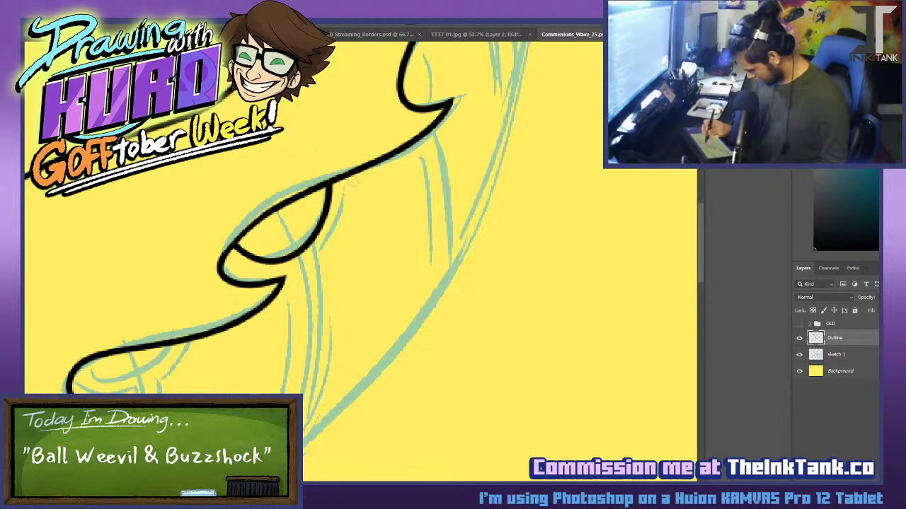
Ink a shallow inner curve inside the lowest lobe, ending cleanly at the wing edge.
left_click_drag(318, 313, 420, 220)
mouse_move(169, 264)
left_mouse_down()
mouse_move(256, 274)
mouse_move(282, 216)
left_mouse_up()
key("ctrl+z")
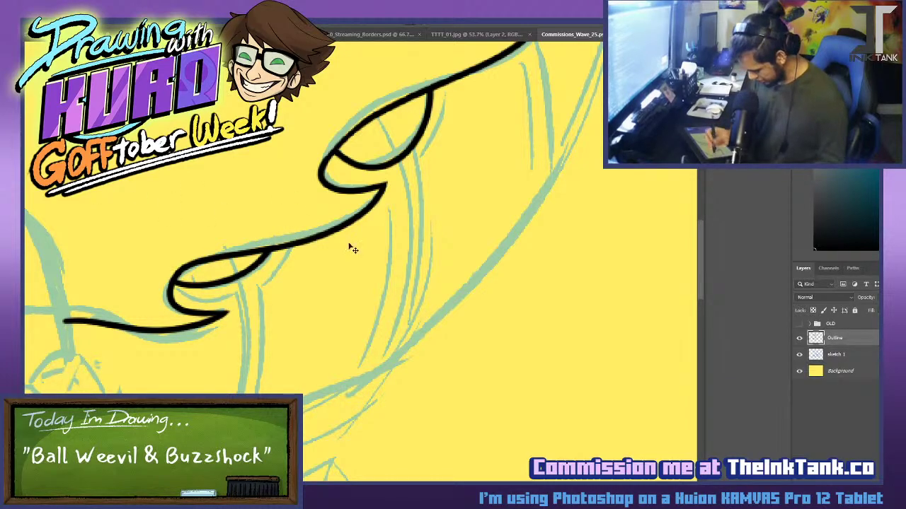
Ink a narrow inner curve closing off the upper lobe just above its hook.
left_click_drag(488, 114, 291, 304)
left_click_drag(436, 183, 407, 331)
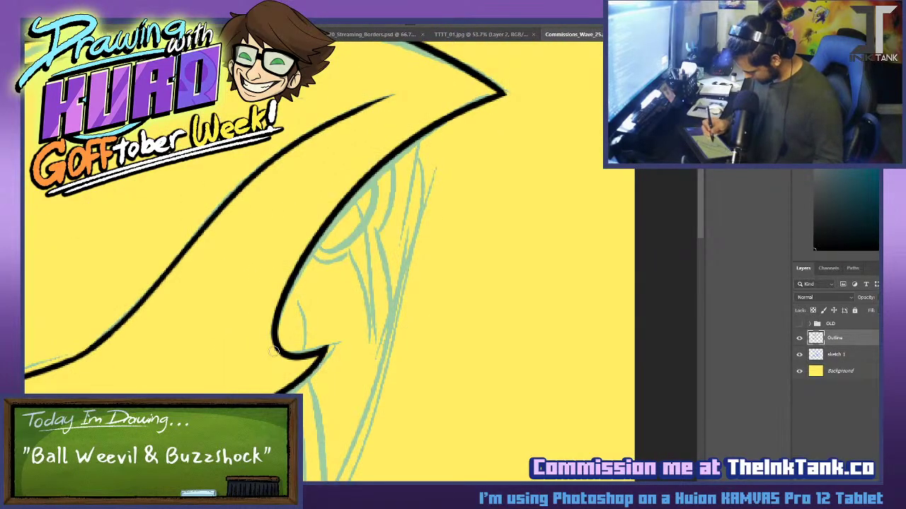
mouse_move(263, 373)
left_mouse_down()
mouse_move(298, 262)
mouse_move(287, 241)
mouse_move(294, 356)
left_mouse_up()
key("ctrl+z")
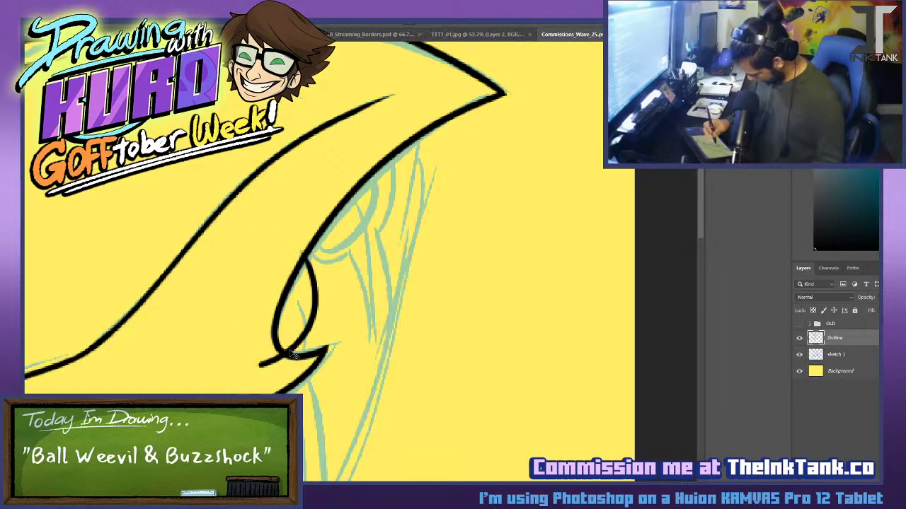
Ink a rounded curve under the wing edge nearer the tip, and trim the overshooting ends of both upper curves.
mouse_move(318, 214)
left_mouse_down()
mouse_move(358, 223)
mouse_move(390, 136)
left_mouse_up()
key("ctrl+z")
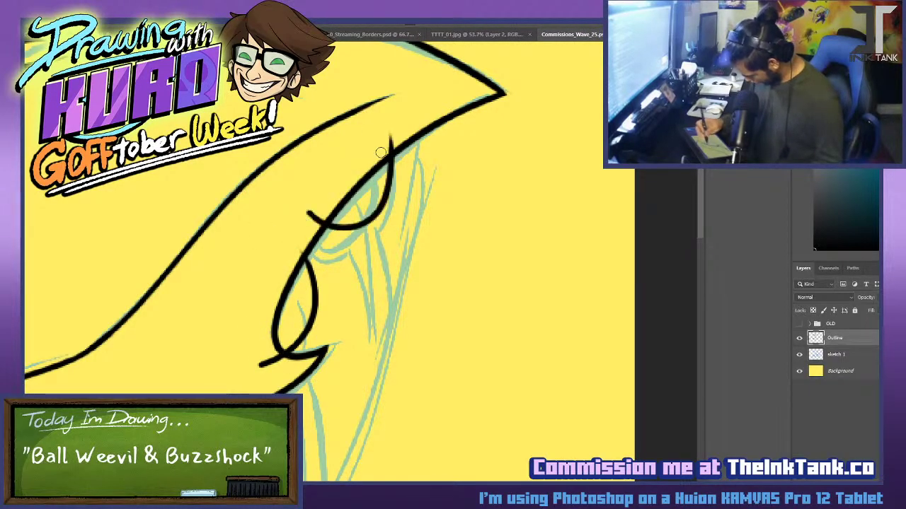
key("ctrl+z")
left_click_drag(305, 220, 381, 133)
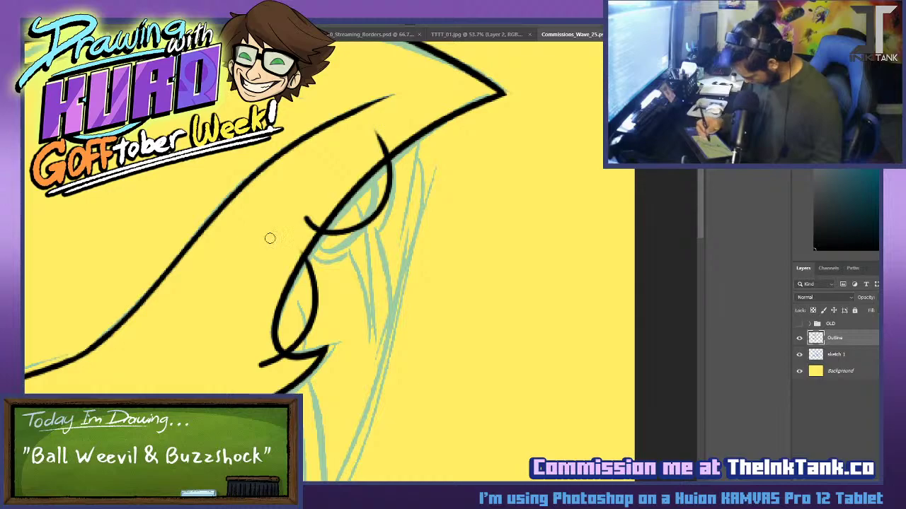
key("ctrl+z")
mouse_move(307, 210)
left_mouse_down()
mouse_move(386, 135)
mouse_move(375, 129)
left_mouse_up()
key("ctrl+z")
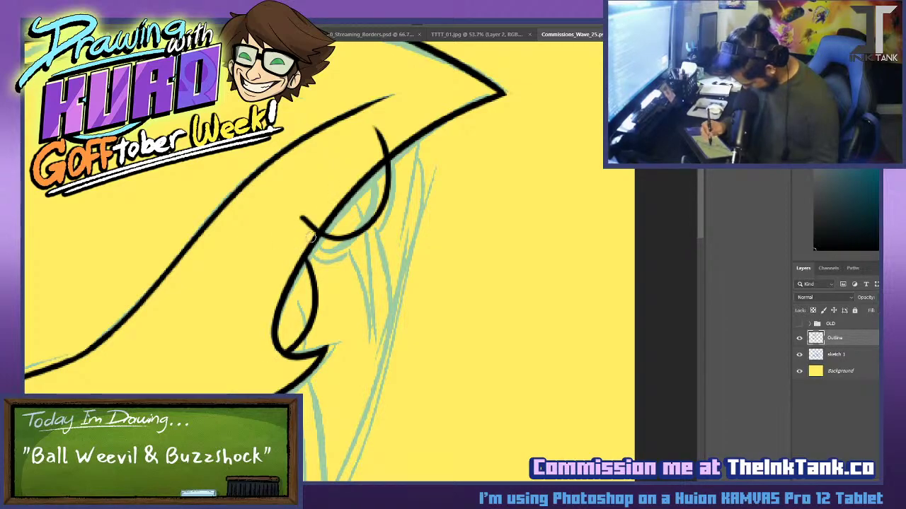
left_click_drag(308, 237, 338, 199)
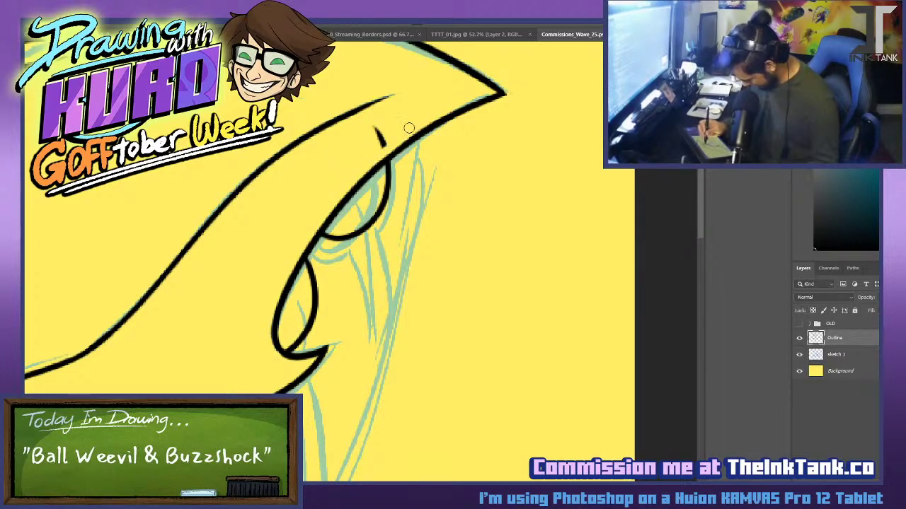
Ink the long outer curve of the wing membrane, sweeping from the edge near the tip down towards the body.
scroll(399, 104, "down", 5)
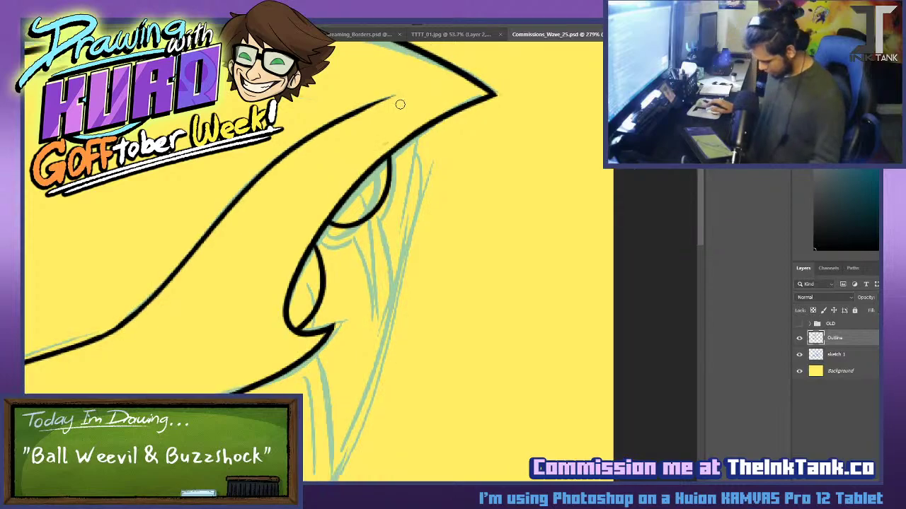
left_click_drag(421, 199, 503, 130)
mouse_move(490, 46)
left_mouse_down()
mouse_move(477, 180)
mouse_move(302, 413)
left_mouse_up()
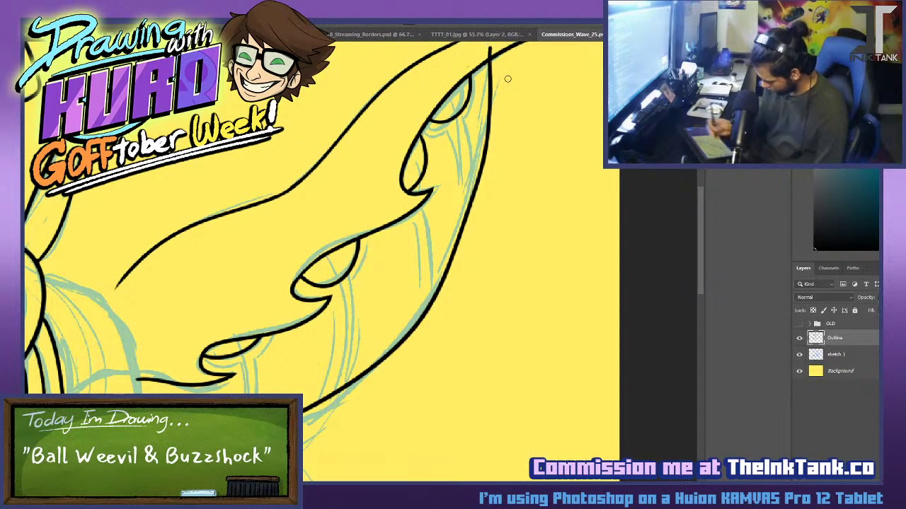
key("ctrl+z")
mouse_move(485, 47)
left_mouse_down()
mouse_move(447, 263)
mouse_move(303, 411)
left_mouse_up()
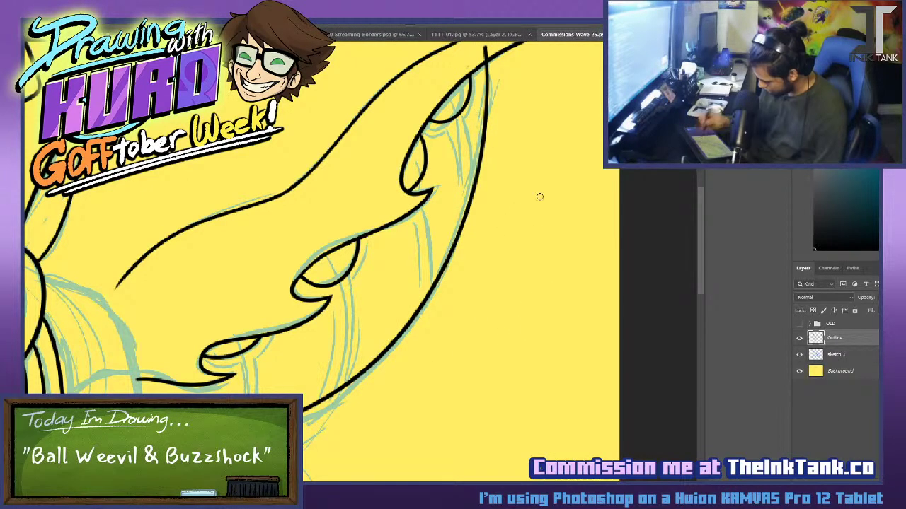
Ink a second rim line parallel to the inner curves of the lowest and middle lobes.
scroll(183, 408, "up", 5)
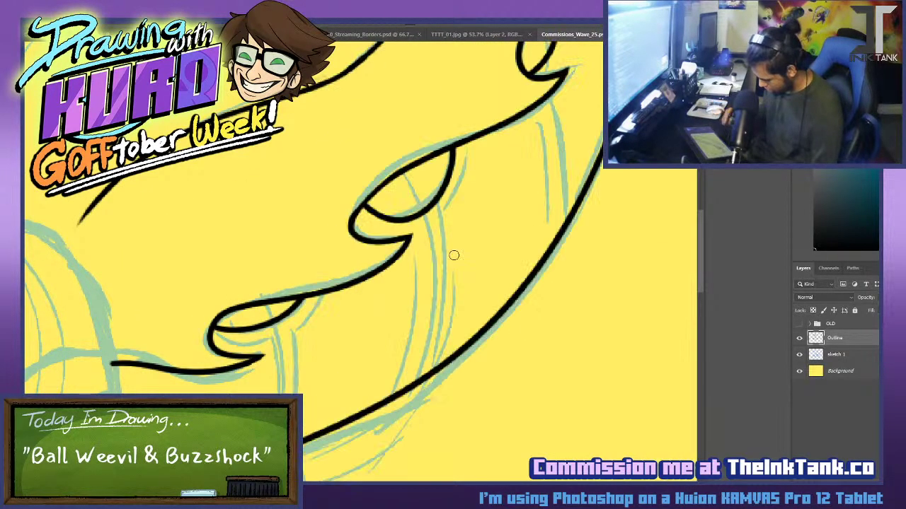
left_click_drag(214, 347, 323, 296)
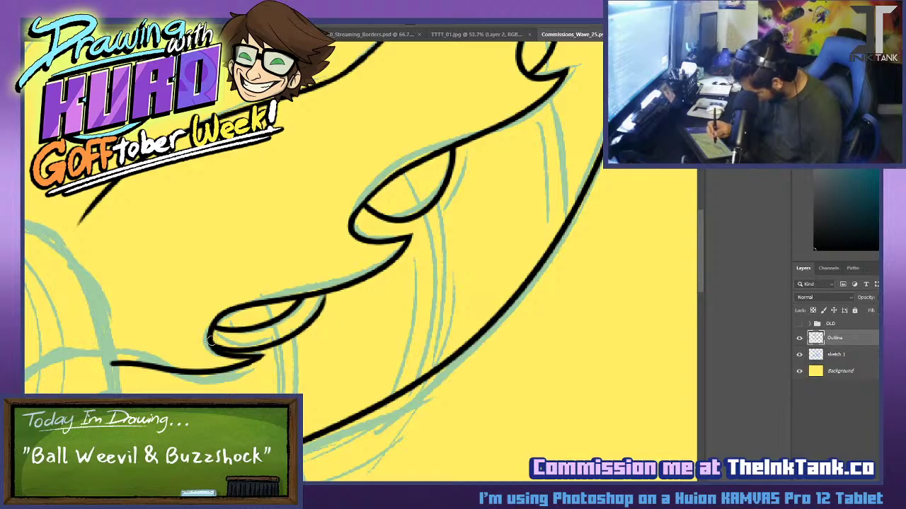
key("ctrl+z")
left_click_drag(209, 342, 324, 281)
mouse_move(353, 217)
left_mouse_down()
mouse_move(419, 223)
mouse_move(451, 205)
left_mouse_up()
key("ctrl+z")
key("ctrl+z")
mouse_move(354, 212)
left_mouse_down()
mouse_move(439, 206)
mouse_move(411, 233)
mouse_move(433, 223)
mouse_move(469, 145)
mouse_move(465, 120)
left_mouse_up()
key("ctrl+z")
Ink parallel rim lines around the two uppermost curves, and trim the overshoots there and at the outer curve's top.
left_click_drag(497, 151, 442, 289)
left_click_drag(505, 85, 469, 149)
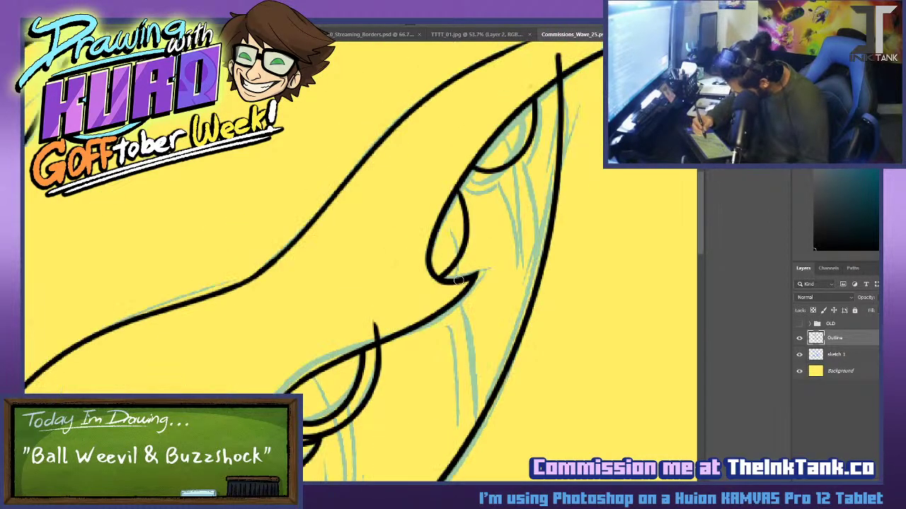
left_click_drag(460, 280, 462, 172)
key("ctrl+z")
mouse_move(453, 282)
left_mouse_down()
mouse_move(465, 181)
mouse_move(533, 141)
left_mouse_up()
key("ctrl+z")
mouse_move(474, 181)
left_mouse_down()
mouse_move(518, 175)
mouse_move(535, 144)
left_mouse_up()
key("ctrl+z")
key("ctrl+z")
mouse_move(506, 179)
left_mouse_down()
mouse_move(540, 136)
mouse_move(542, 92)
mouse_move(537, 146)
left_mouse_up()
key("ctrl+z")
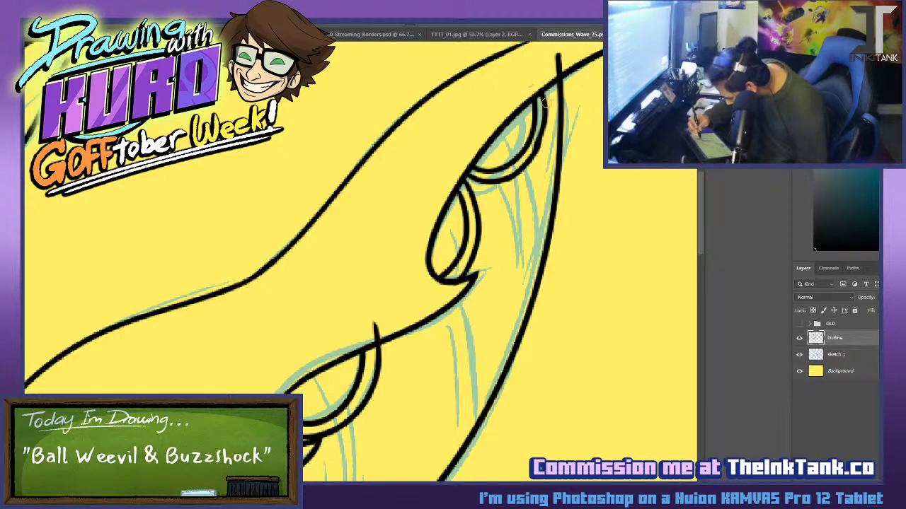
key("ctrl+z")
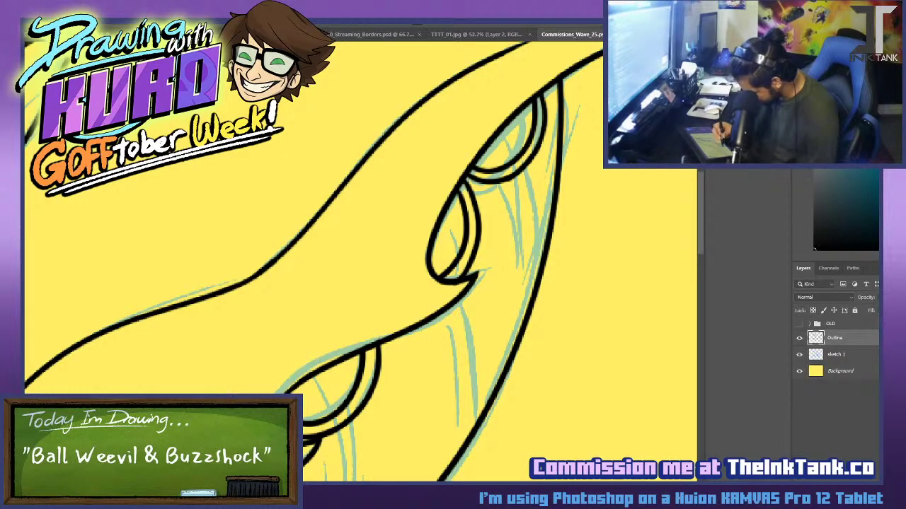
Ink a pair of rib lines from the lowest lobe down across the outer membrane curve.
left_click_drag(464, 295, 603, 133)
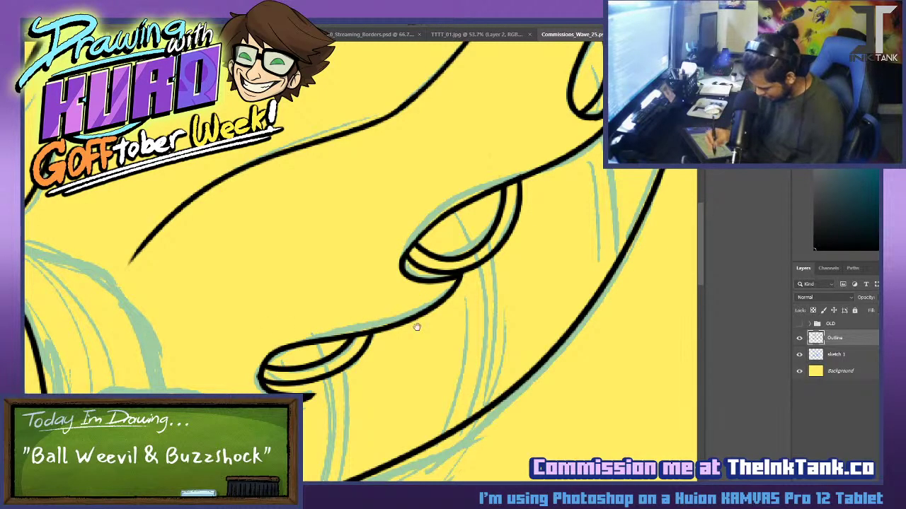
left_click_drag(417, 327, 487, 227)
left_click_drag(387, 277, 381, 416)
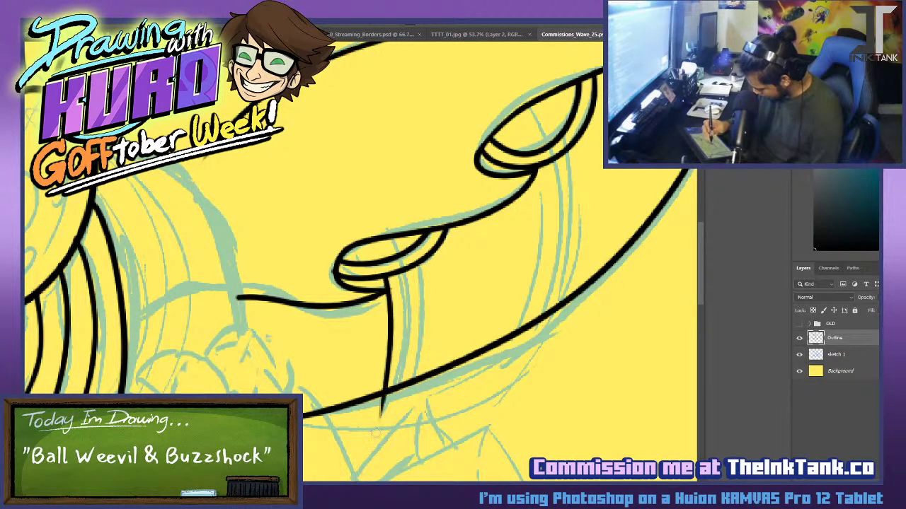
left_click_drag(402, 276, 400, 410)
key("ctrl+z")
left_click_drag(410, 281, 400, 429)
key("ctrl+z")
Ink a pair of gently bowed rib lines from the middle lobe down past the outer membrane curve.
mouse_move(542, 163)
left_mouse_down()
mouse_move(554, 348)
mouse_move(551, 285)
mouse_move(542, 340)
left_mouse_up()
key("ctrl+z")
left_click_drag(564, 148, 574, 343)
key("ctrl+z")
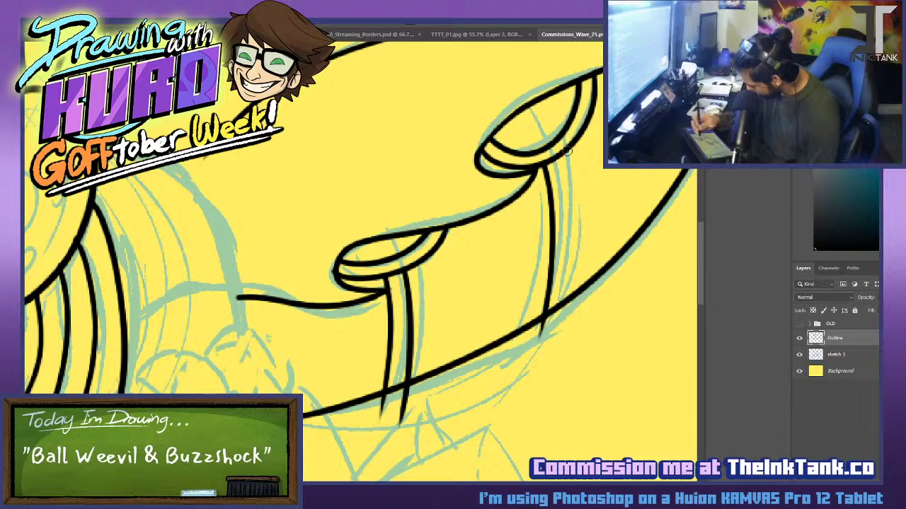
mouse_move(565, 150)
left_mouse_down()
mouse_move(566, 342)
mouse_move(574, 239)
mouse_move(562, 333)
left_mouse_up()
key("ctrl+z")
key("ctrl+z")
Ink a pair of slanted rib lines from just below the upper lobe's hook to the outer membrane curve.
left_click_drag(569, 232, 411, 359)
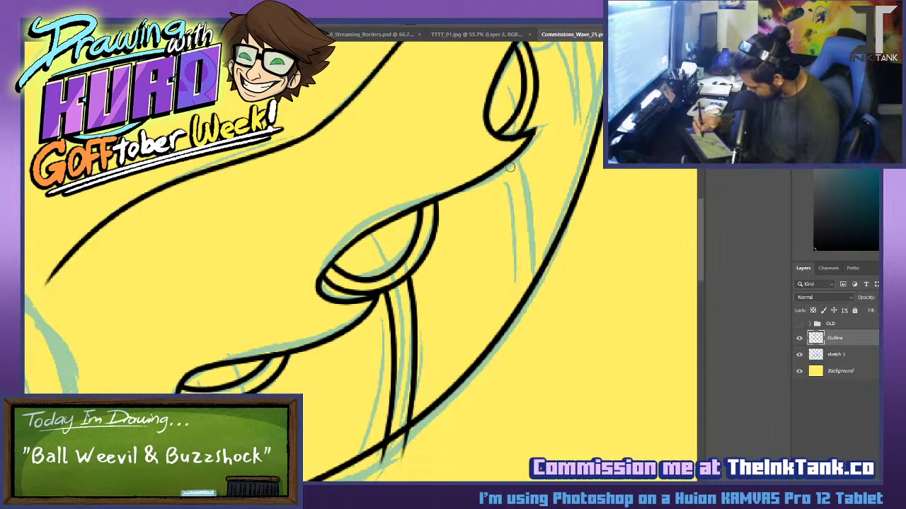
left_click_drag(509, 166, 528, 333)
left_click_drag(522, 150, 544, 319)
key("ctrl+z")
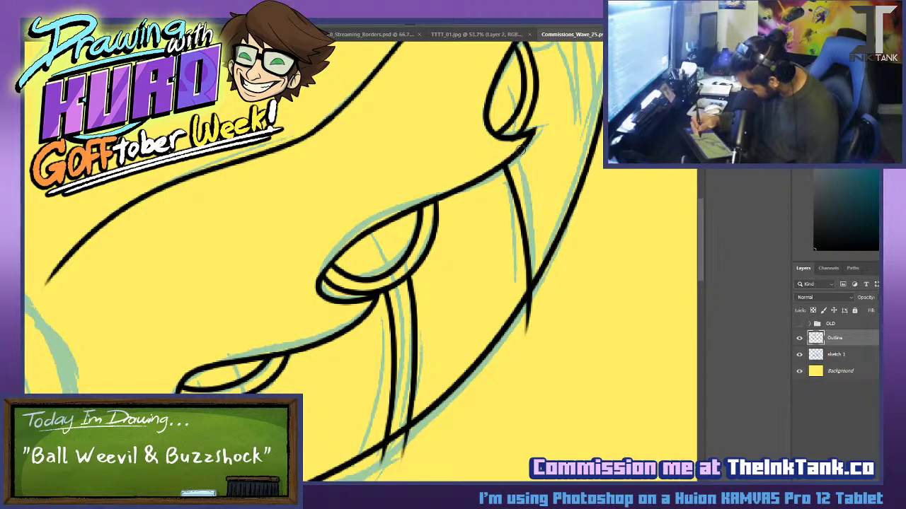
mouse_move(521, 149)
left_mouse_down()
mouse_move(547, 287)
mouse_move(455, 370)
left_mouse_up()
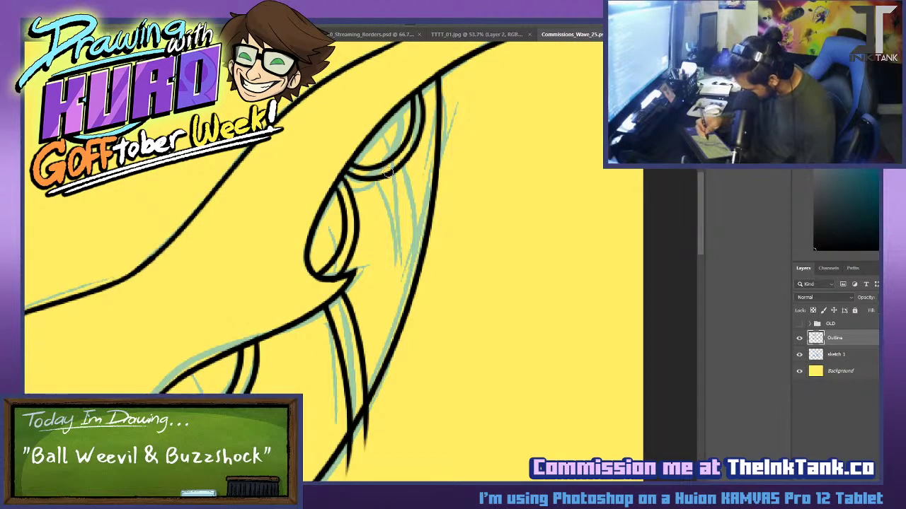
Ink a short pair of converging rib lines from the topmost rounded curve to the outer membrane edge.
mouse_move(394, 173)
left_mouse_down()
mouse_move(431, 295)
mouse_move(443, 280)
left_mouse_up()
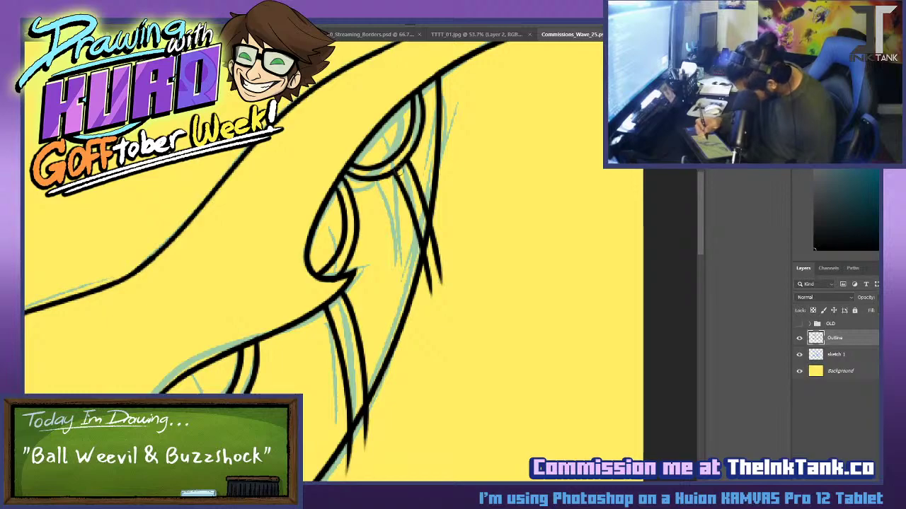
key("ctrl+z")
left_click_drag(403, 168, 438, 267)
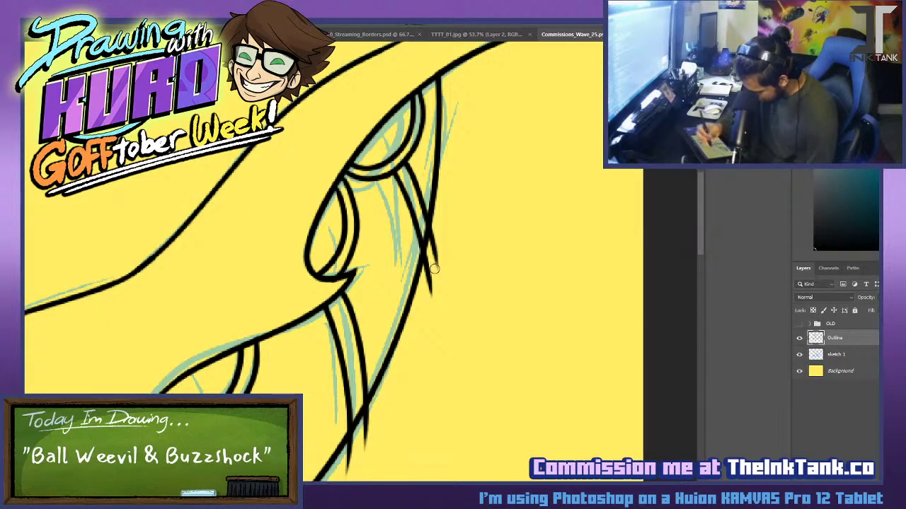
Erase the upper ribs' overshoots past the outer curve and open the rim lines where ribs join the topmost and middle lobes.
key("e")
mouse_move(436, 220)
left_mouse_down()
mouse_move(429, 272)
mouse_move(435, 227)
left_mouse_up()
left_click_drag(428, 259, 423, 294)
left_click_drag(400, 174, 405, 174)
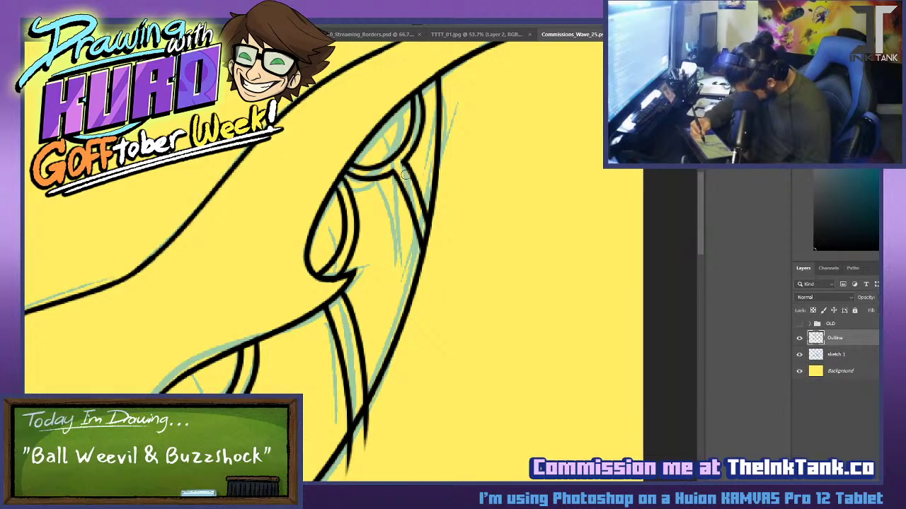
left_click_drag(329, 373, 358, 281)
mouse_move(380, 358)
left_mouse_down()
mouse_move(395, 316)
mouse_move(367, 370)
left_mouse_up()
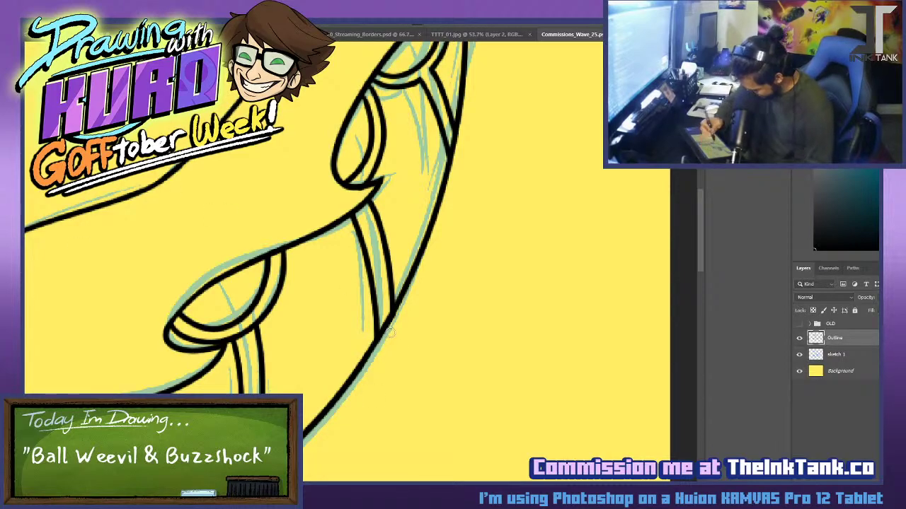
left_click_drag(159, 389, 238, 341)
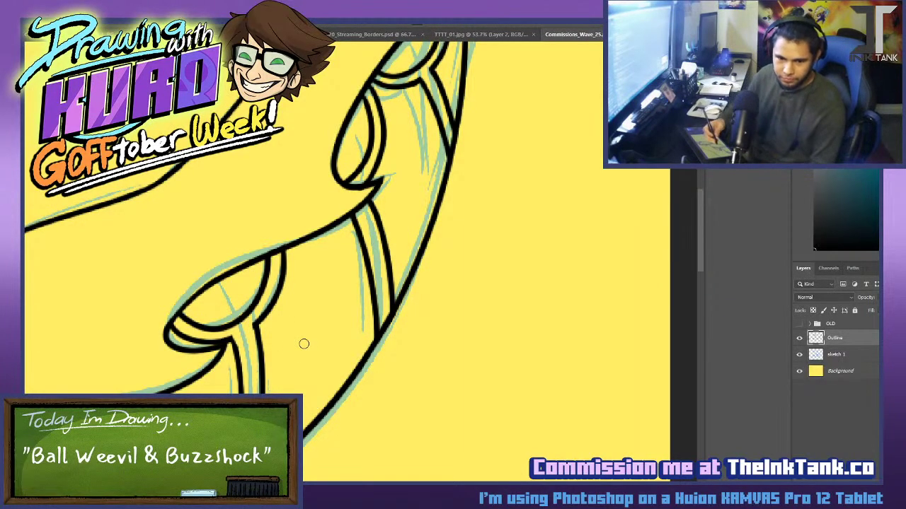
Erase the overshooting ends of the middle and lower rib lines past the outer membrane curve.
left_click_drag(316, 317, 389, 230)
left_click_drag(299, 382, 364, 304)
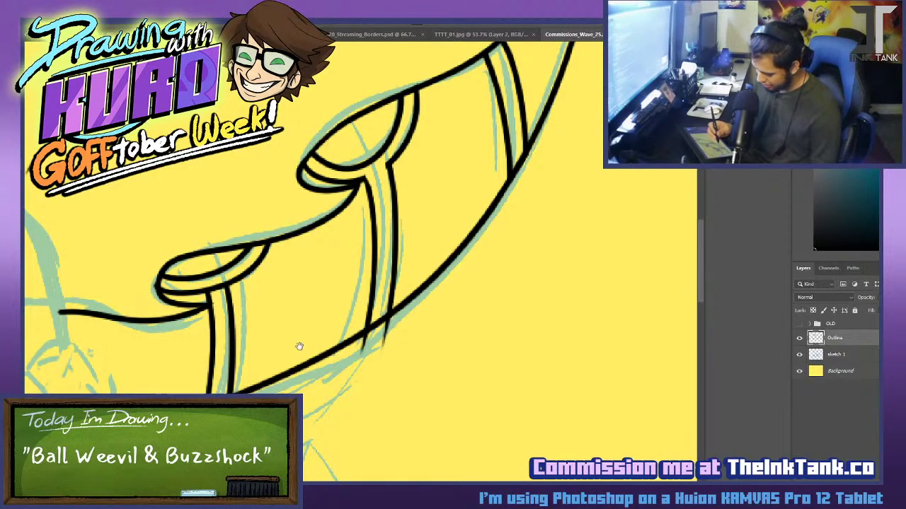
left_click_drag(299, 346, 278, 271)
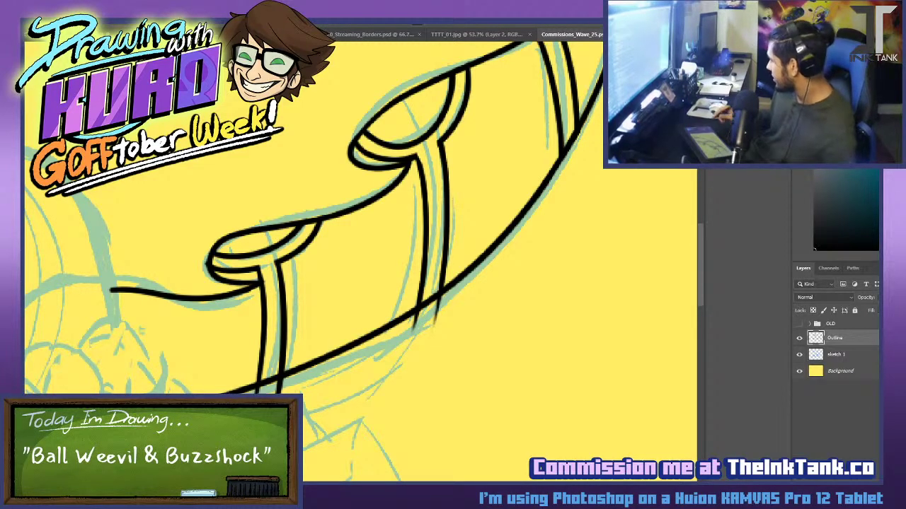
mouse_move(279, 383)
left_mouse_down()
mouse_move(291, 377)
mouse_move(252, 391)
left_mouse_up()
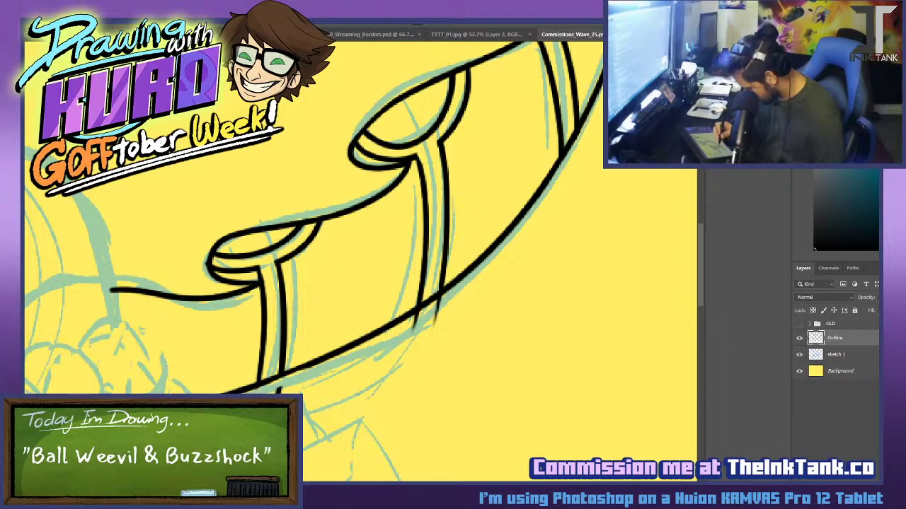
key("ctrl+z")
left_click_drag(306, 371, 247, 393)
left_click_drag(304, 371, 255, 389)
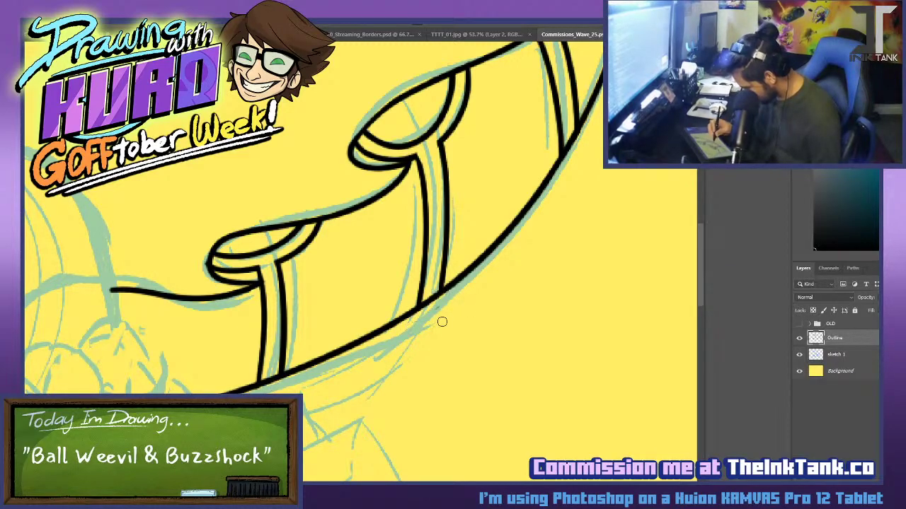
Ink the rounded outer curve of the banded body, sweeping down past the inner end of the wing's scalloped edge.
left_click_drag(502, 360, 580, 478)
left_click_drag(134, 372, 304, 255)
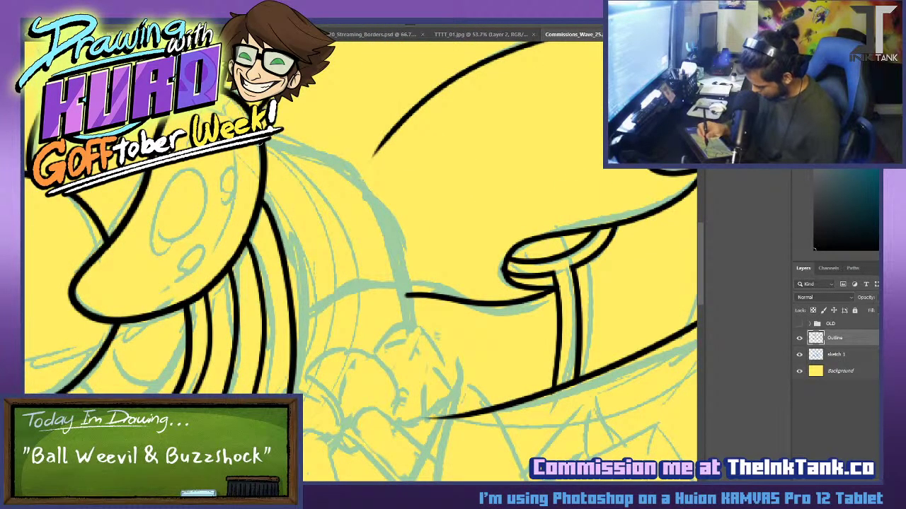
left_click_drag(267, 140, 411, 328)
key("ctrl+z")
mouse_move(267, 140)
left_mouse_down()
mouse_move(401, 344)
mouse_move(341, 176)
mouse_move(413, 368)
left_mouse_up()
key("ctrl+z")
key("ctrl+z")
key("ctrl+z")
left_click_drag(267, 140, 416, 362)
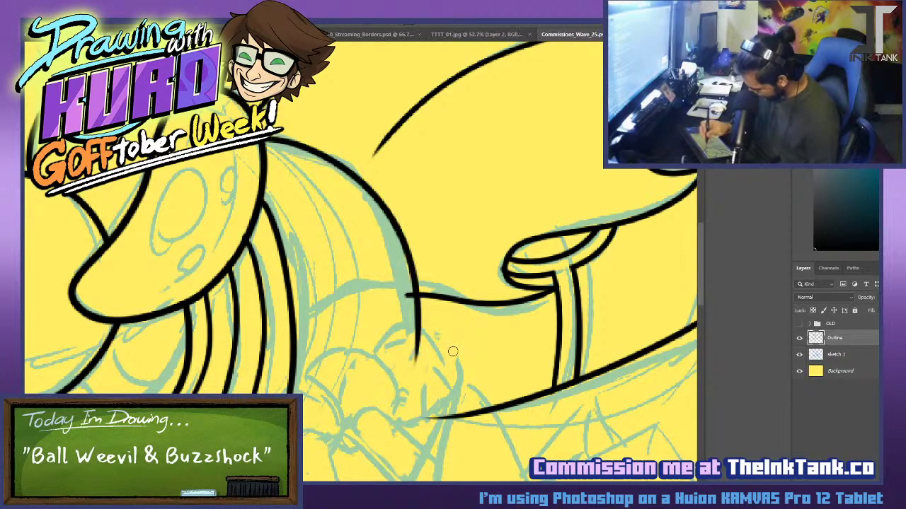
Ink the long bowed outer edge of the large spiked leg, from under the wing down to its pointed tip.
left_click_drag(421, 306, 436, 319)
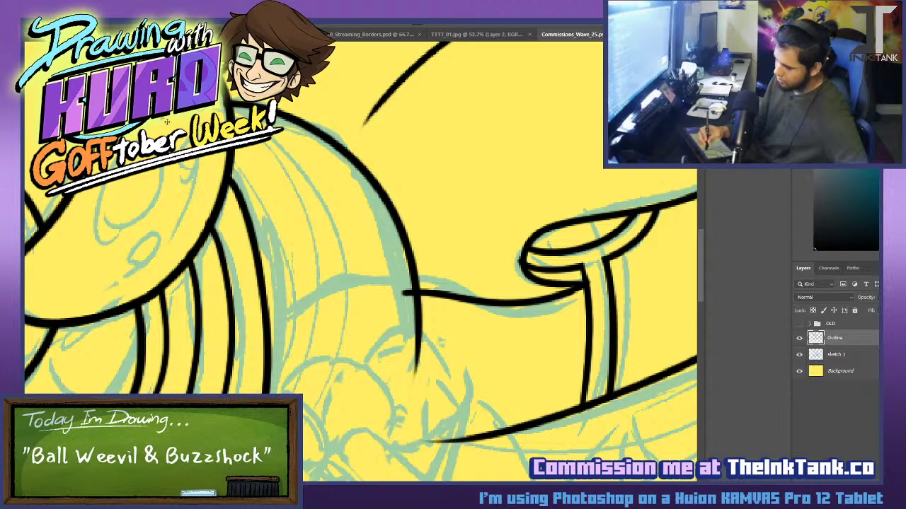
scroll(467, 252, "up", 2)
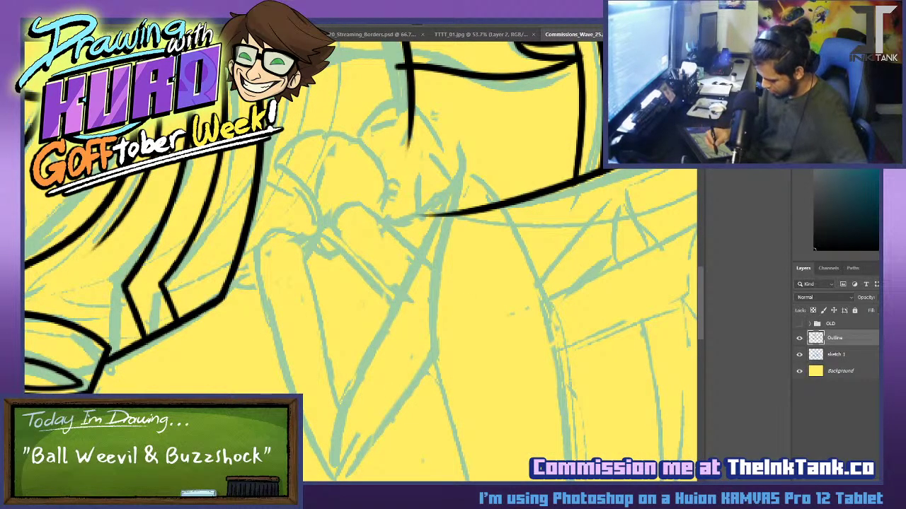
left_click_drag(517, 296, 449, 182)
scroll(449, 180, "down", 4)
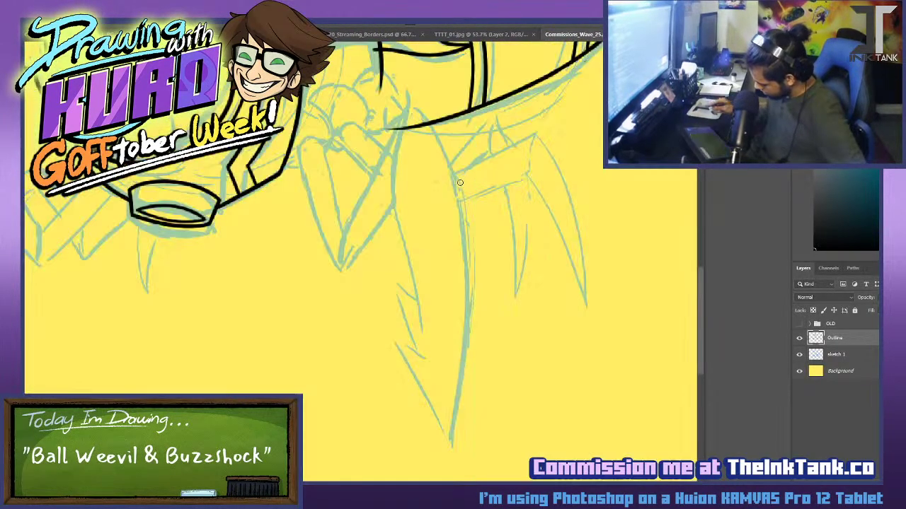
mouse_move(409, 98)
left_mouse_down()
mouse_move(462, 182)
mouse_move(467, 458)
left_mouse_up()
key("ctrl+z")
left_click_drag(409, 99, 444, 470)
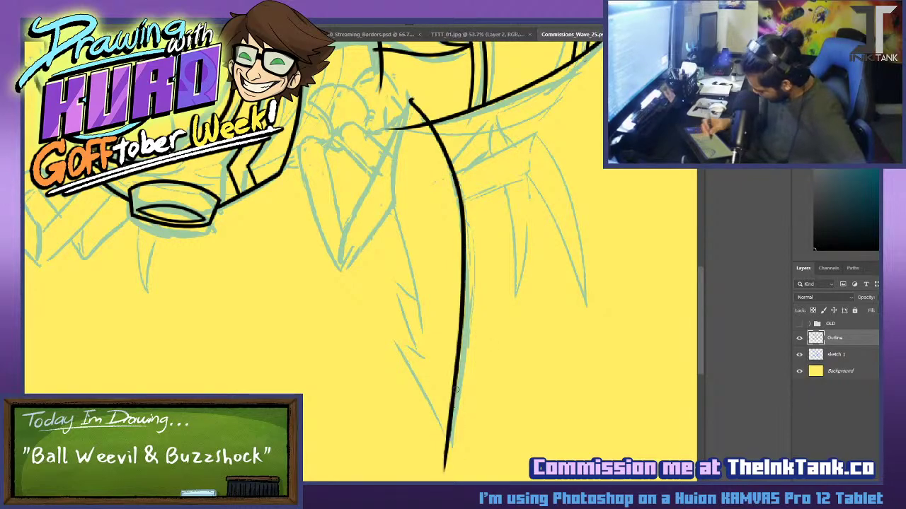
key("ctrl+z")
mouse_move(403, 97)
left_mouse_down()
mouse_move(474, 246)
mouse_move(454, 455)
left_mouse_up()
key("ctrl+z")
left_click_drag(401, 98, 460, 446)
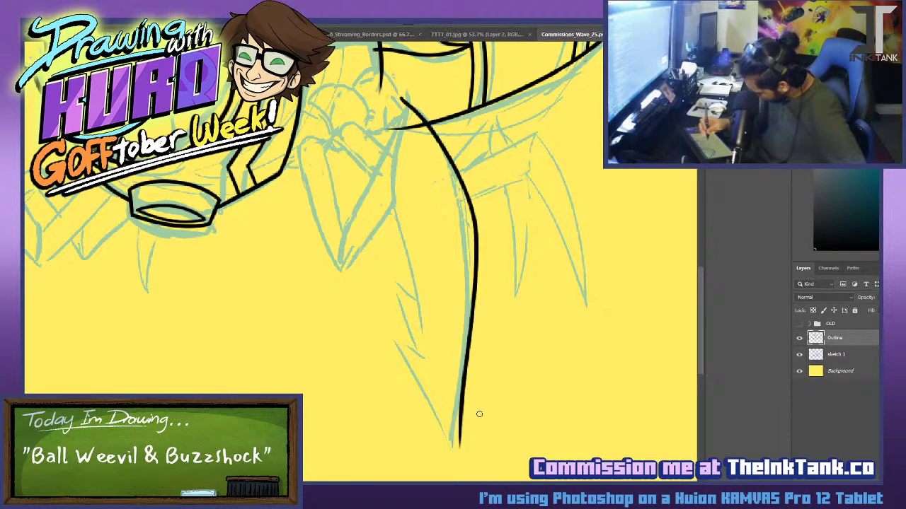
key("ctrl+z")
mouse_move(401, 98)
left_mouse_down()
mouse_move(460, 374)
mouse_move(461, 447)
left_mouse_up()
key("ctrl+z")
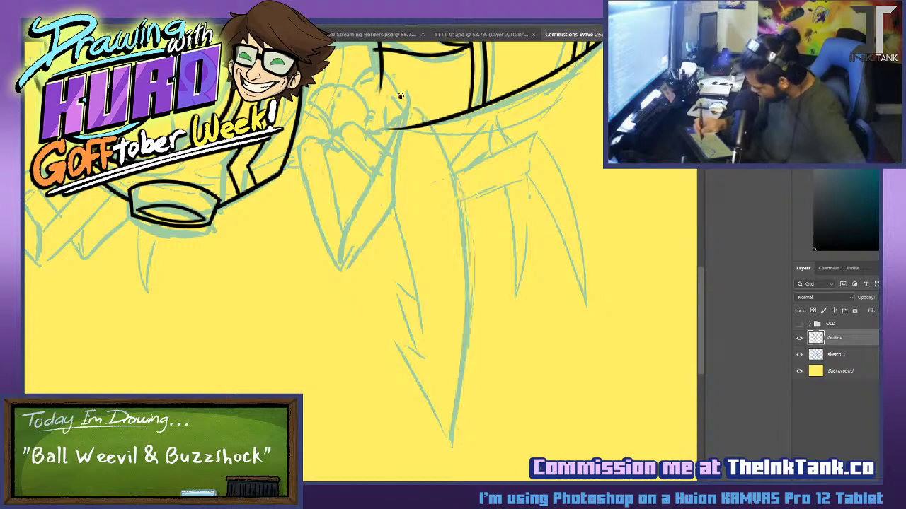
left_click_drag(399, 97, 454, 439)
Ink the straight lower inner edge of the spiked leg up to the lowest barb and trim the overshoot at the tip.
scroll(510, 392, "up", 6)
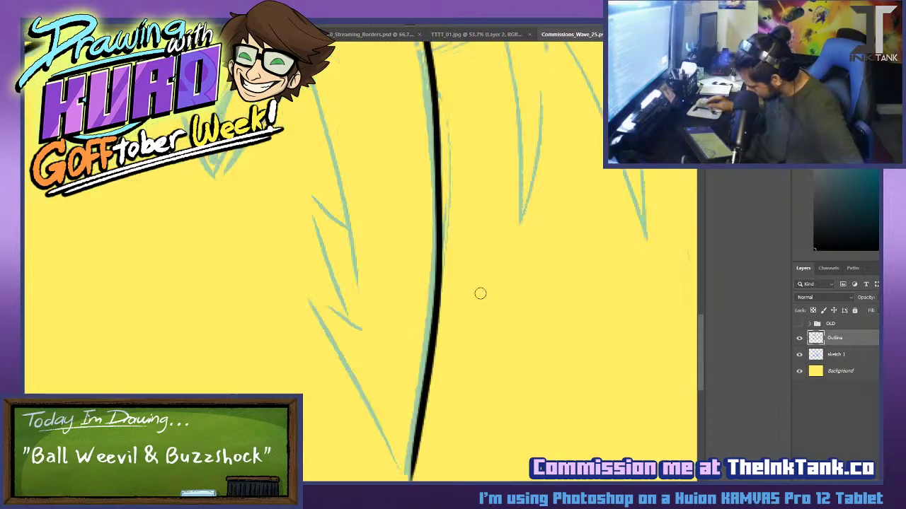
left_click_drag(480, 398, 466, 283)
left_click_drag(403, 309, 390, 398)
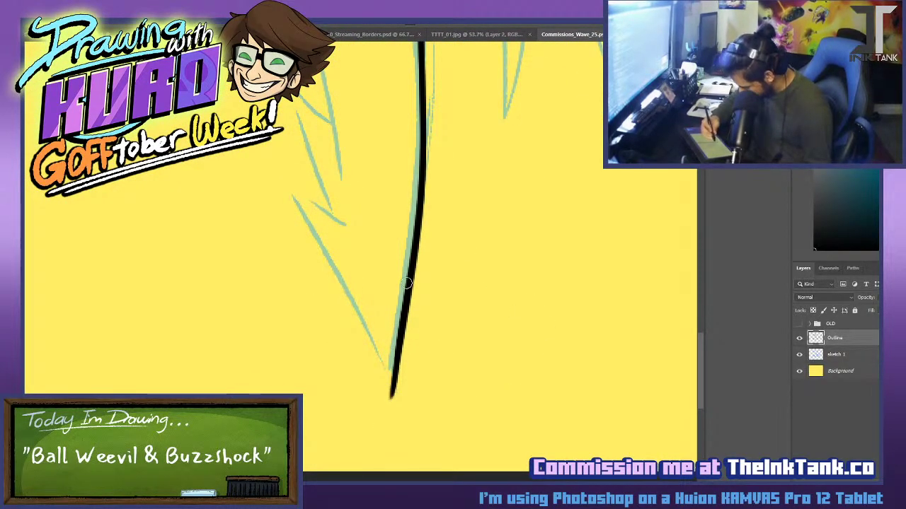
key("ctrl+z")
mouse_move(406, 294)
left_mouse_down()
mouse_move(391, 385)
mouse_move(301, 197)
left_mouse_up()
key("ctrl+z")
mouse_move(388, 387)
left_mouse_down()
mouse_move(300, 192)
mouse_move(407, 400)
left_mouse_up()
key("ctrl+z")
key("ctrl+z")
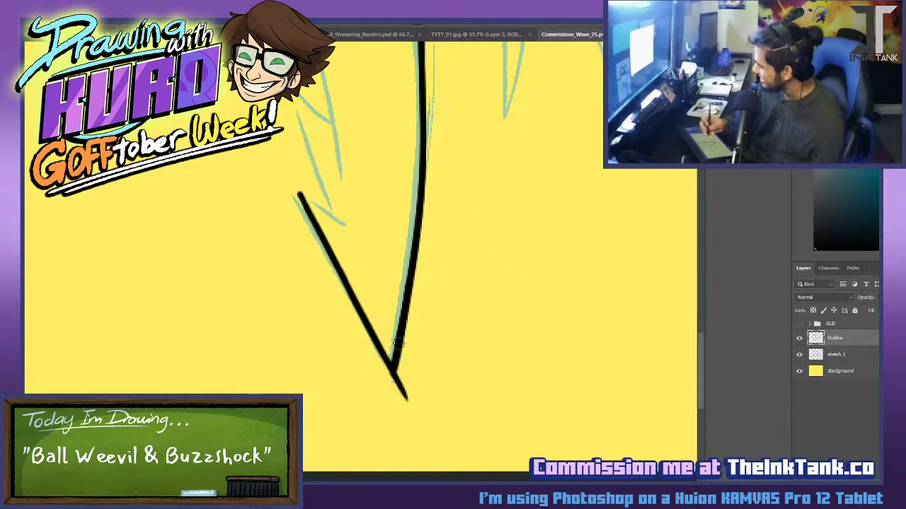
mouse_move(386, 368)
left_mouse_down()
mouse_move(411, 409)
mouse_move(396, 396)
left_mouse_up()
mouse_move(415, 329)
left_mouse_down()
mouse_move(392, 401)
mouse_move(407, 398)
left_mouse_up()
left_click_drag(432, 353, 393, 457)
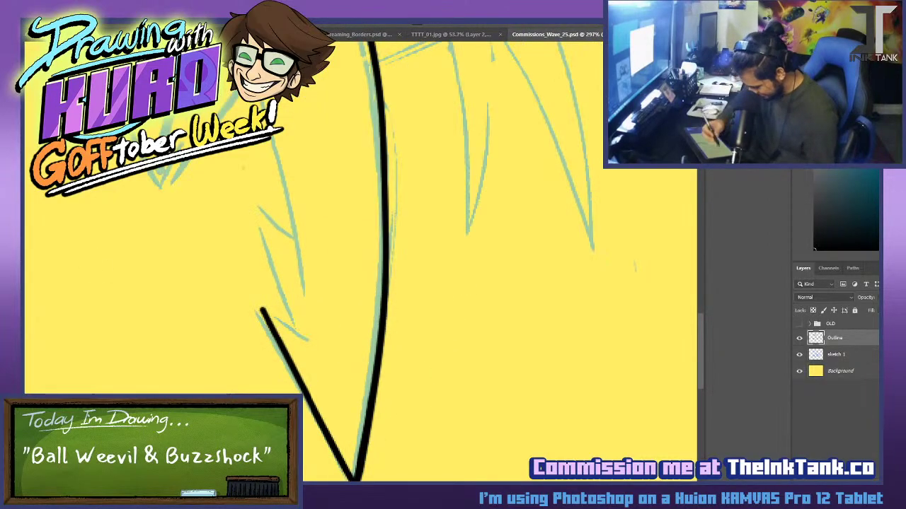
Ink the two jagged barbs along the inner edge of the spiked leg.
left_click_drag(262, 314, 301, 340)
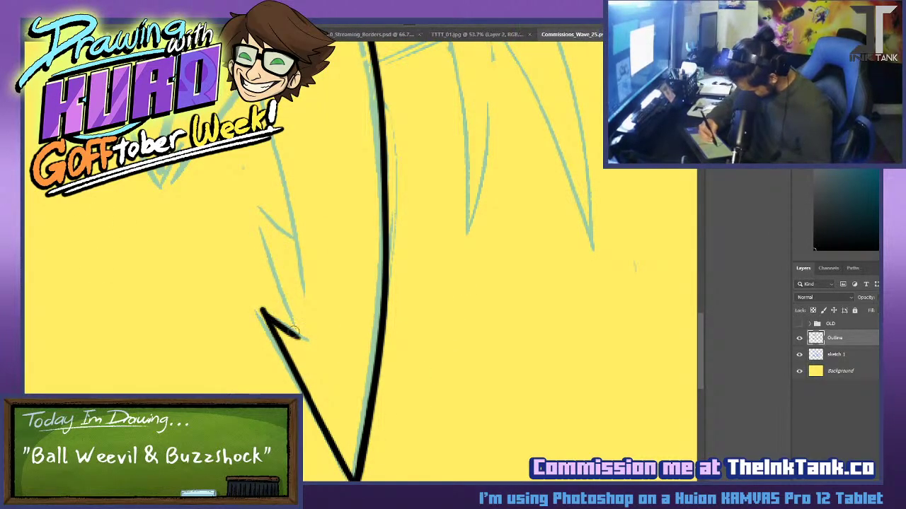
left_click_drag(259, 210, 307, 357)
key("ctrl+z")
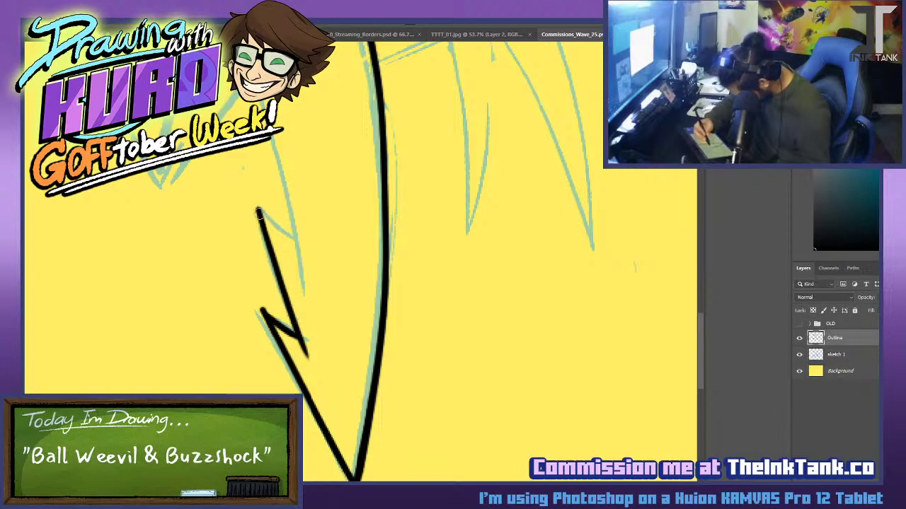
left_click_drag(259, 210, 296, 241)
key("ctrl+z")
left_click_drag(256, 207, 296, 240)
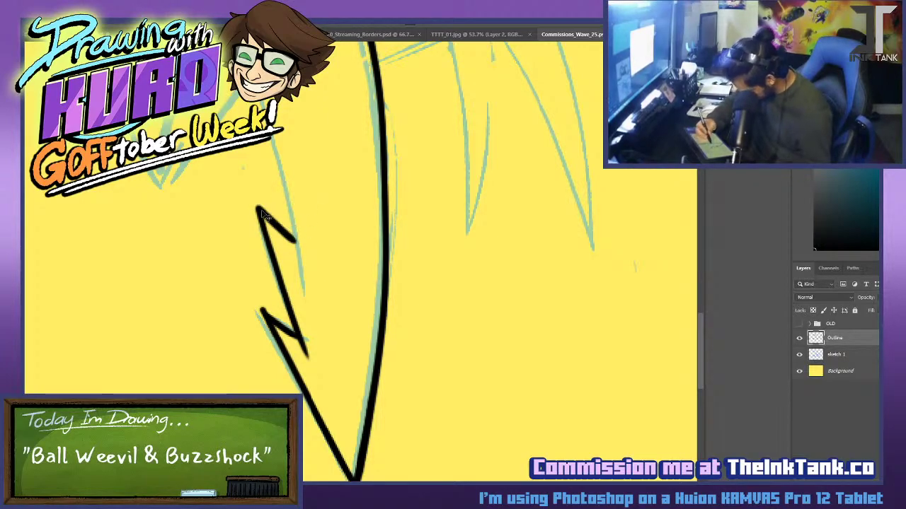
key("ctrl+z")
left_click_drag(256, 208, 296, 246)
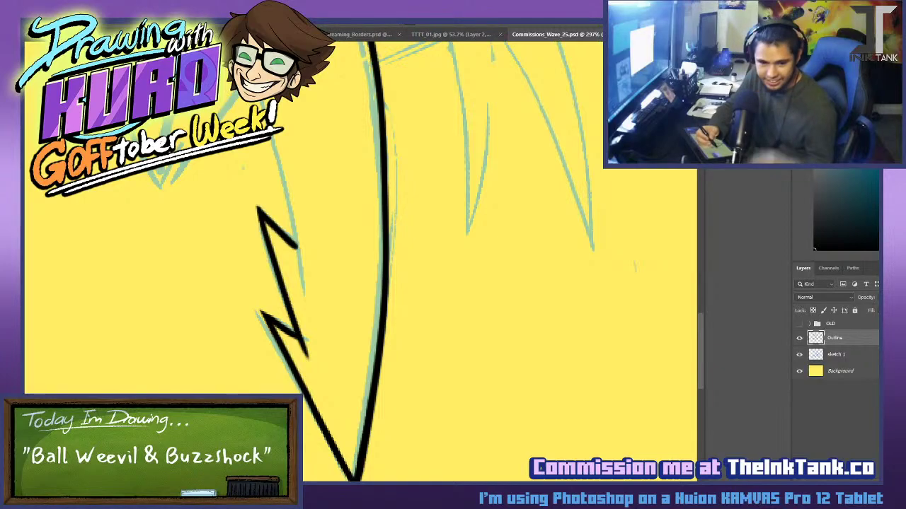
Erase the wing line crossing inside the spiked leg and ink the leg's inner edge from its top to the upper barb.
left_click_drag(298, 204, 375, 281)
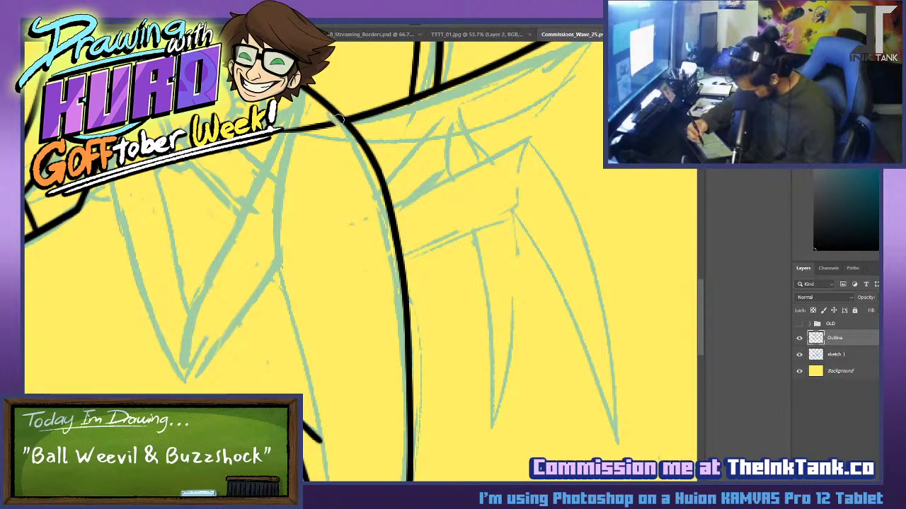
left_click_drag(340, 122, 285, 130)
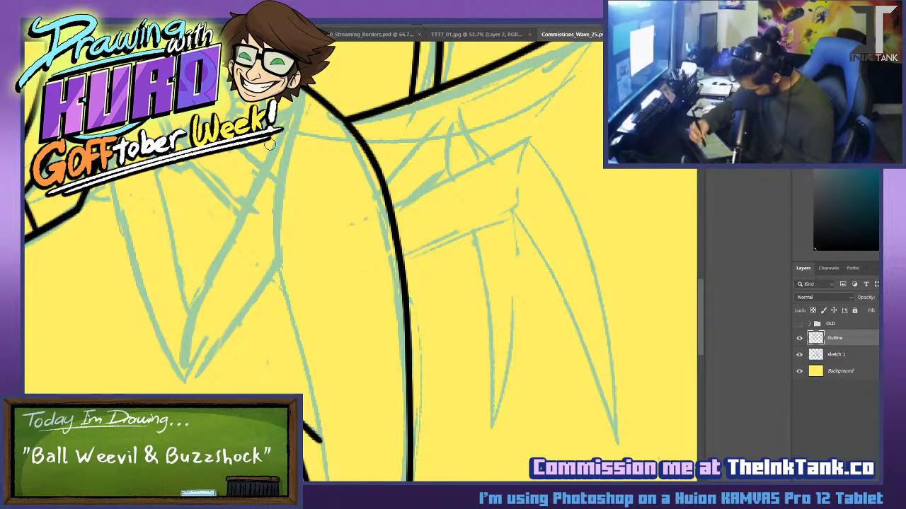
mouse_move(310, 92)
left_mouse_down()
mouse_move(281, 341)
mouse_move(317, 464)
mouse_move(282, 186)
mouse_move(331, 467)
left_mouse_up()
key("ctrl+z")
key("ctrl+z")
left_click_drag(318, 93, 322, 460)
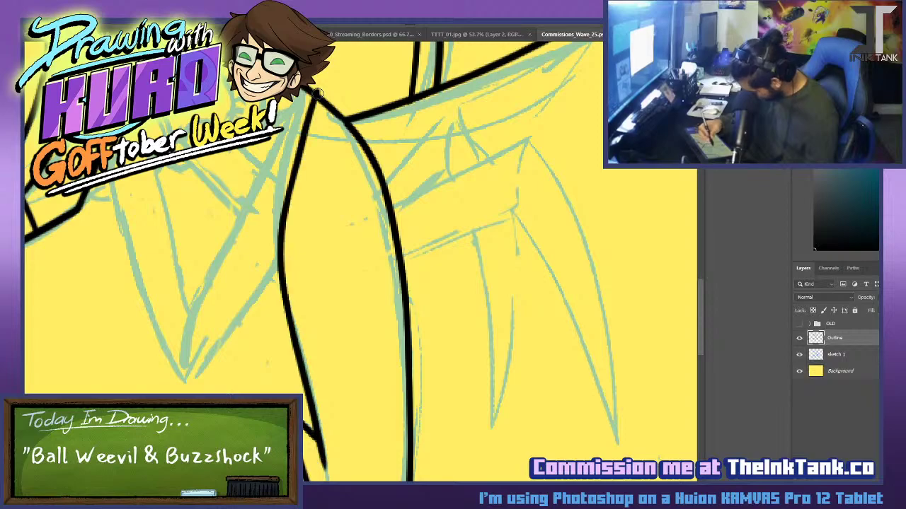
scroll(313, 262, "down", 4)
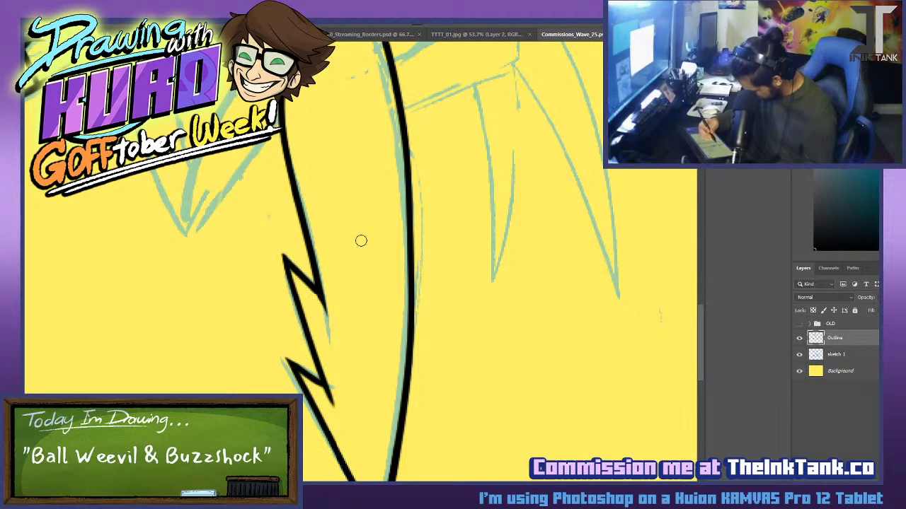
left_click_drag(316, 294, 330, 328)
key("ctrl+z")
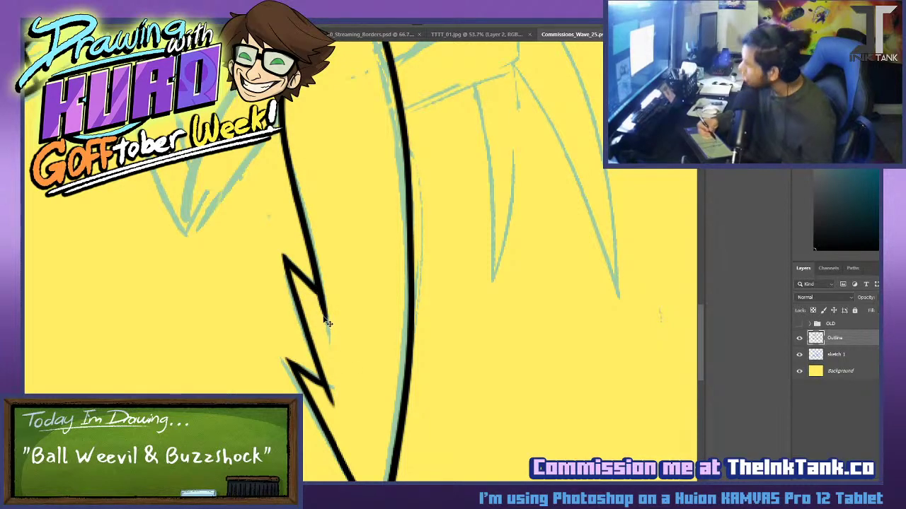
Erase the line sticking out above the spiked leg's pointed top and save the file.
key("ctrl+s")
left_click_drag(402, 52, 387, 275)
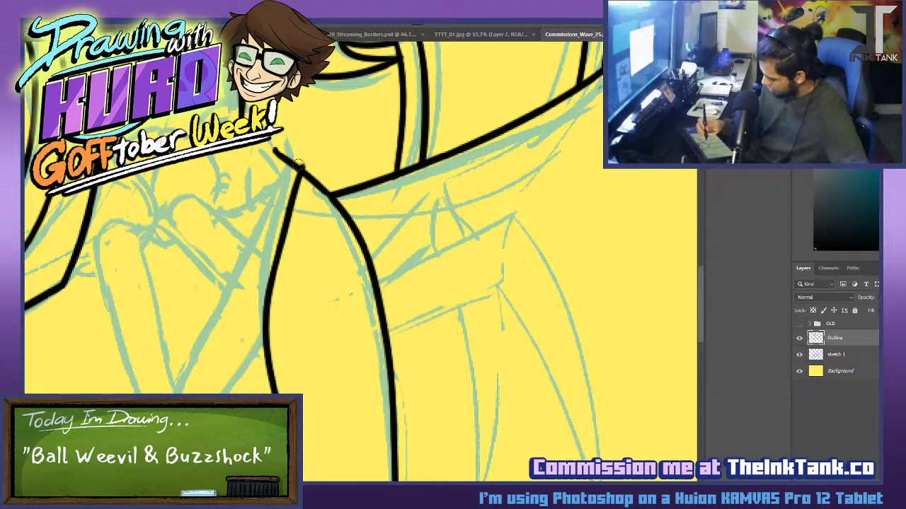
mouse_move(296, 160)
left_mouse_down()
mouse_move(271, 149)
mouse_move(291, 168)
left_mouse_up()
key("ctrl+s")
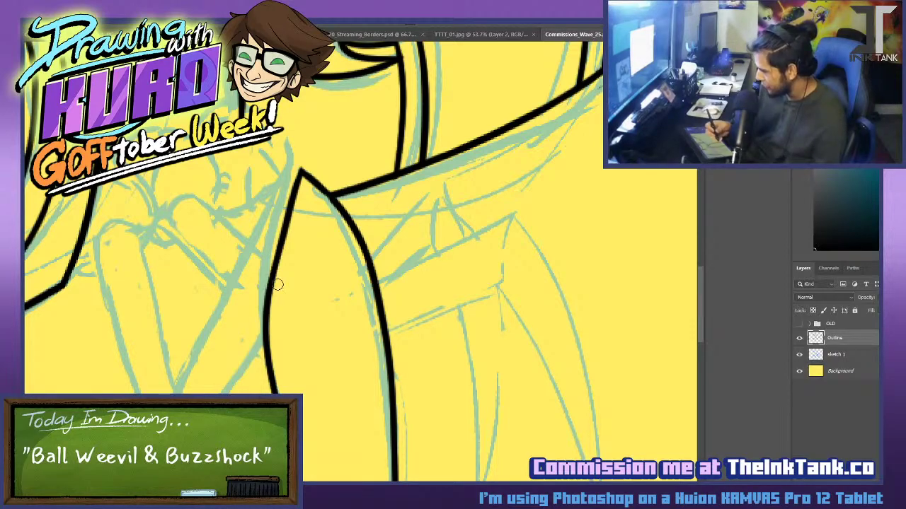
Ink the two slanted edges of the lower leg segment behind the spiked leg, the longer one starting at its pointed top.
left_click_drag(184, 369, 171, 394)
mouse_move(303, 171)
left_mouse_down()
mouse_move(190, 347)
mouse_move(172, 395)
left_mouse_up()
key("ctrl+z")
key("ctrl+z")
left_click_drag(300, 174, 171, 394)
key("ctrl+z")
left_click_drag(298, 174, 170, 394)
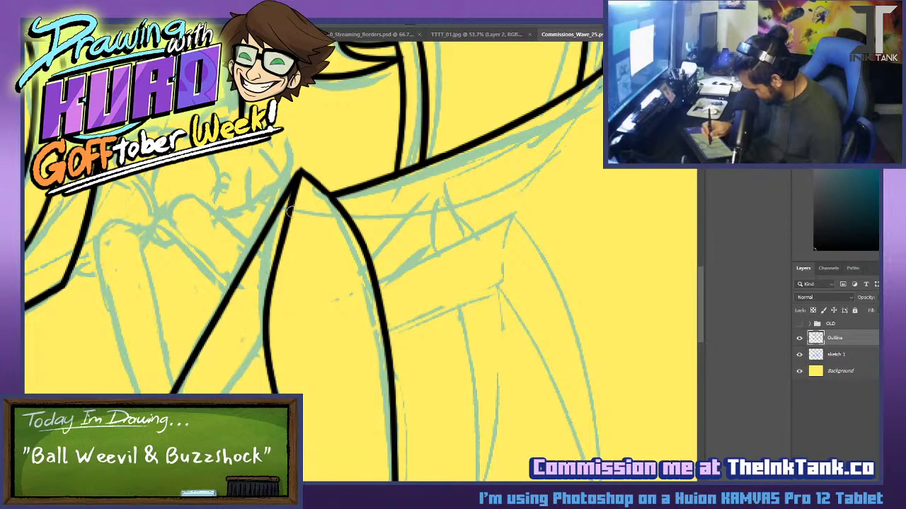
left_click_drag(263, 343, 225, 394)
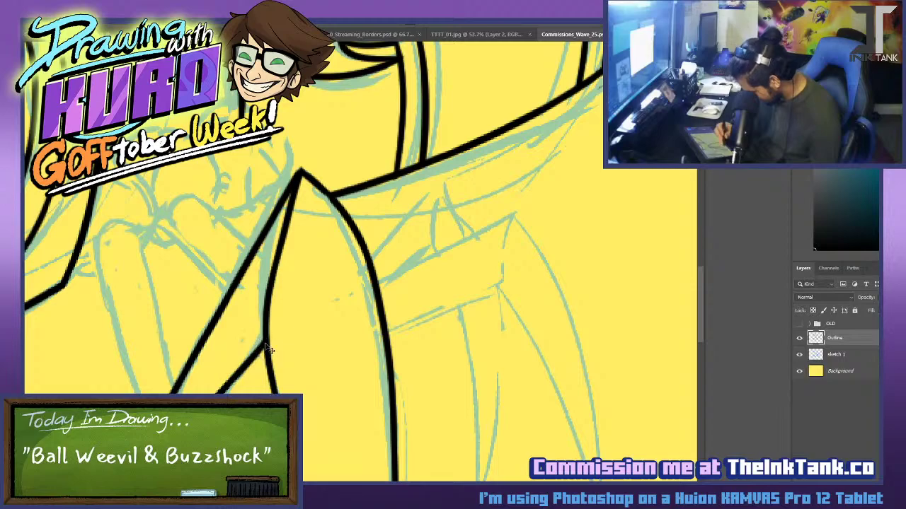
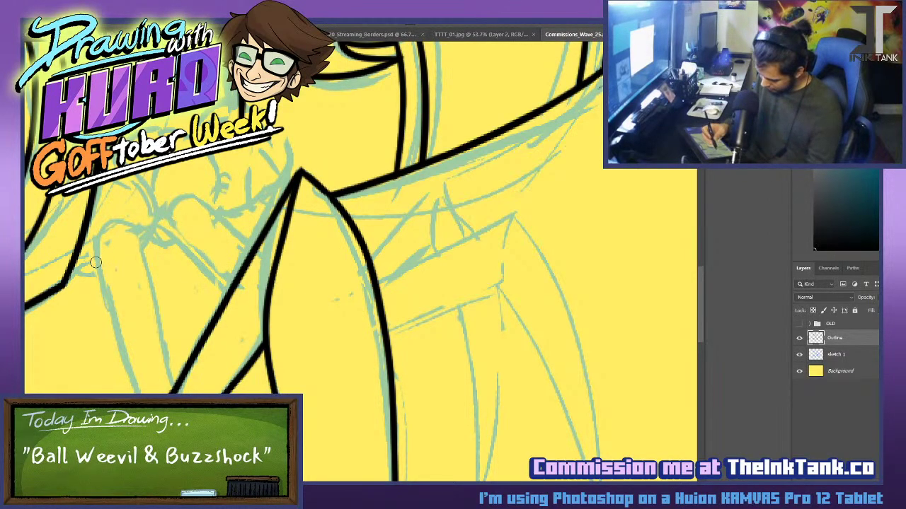
Ink the rounded top of the narrow leg segment and its inner edge down to the slanted leg line.
mouse_move(92, 270)
left_mouse_down()
mouse_move(140, 242)
mouse_move(167, 393)
left_mouse_up()
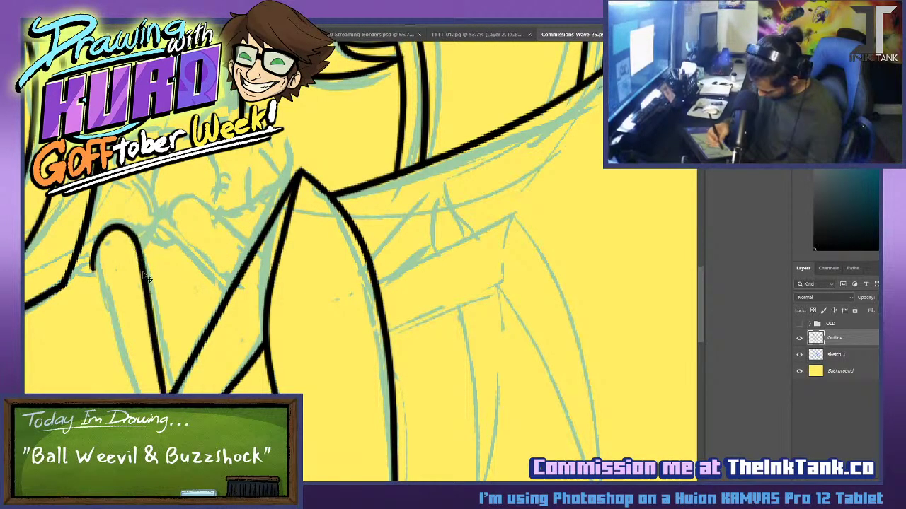
key("ctrl+z")
left_click_drag(135, 241, 176, 394)
key("ctrl+z")
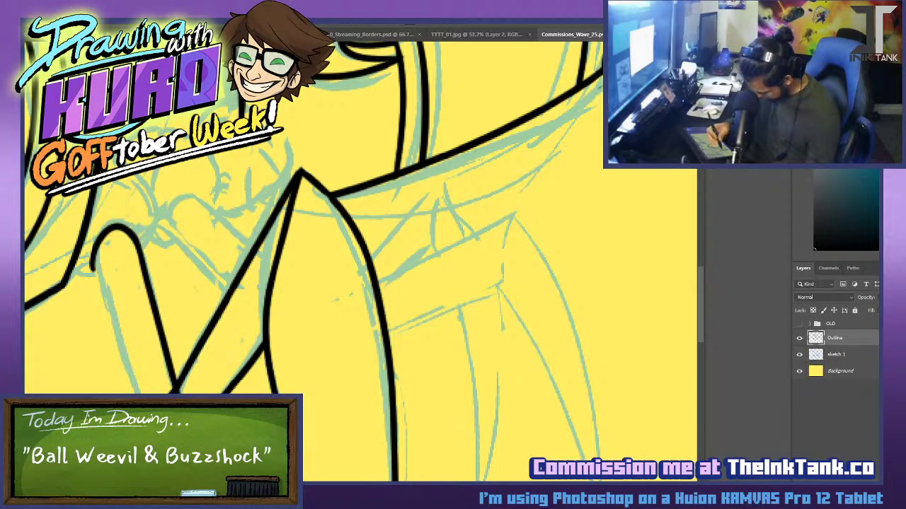
Ink the outer edge of the narrow leg segment from its rounded top downward.
left_click_drag(92, 262, 137, 393)
key("ctrl+z")
mouse_move(93, 256)
left_mouse_down()
mouse_move(135, 393)
mouse_move(109, 325)
left_mouse_up()
key("ctrl+z")
key("ctrl+z")
left_click_drag(138, 394, 113, 336)
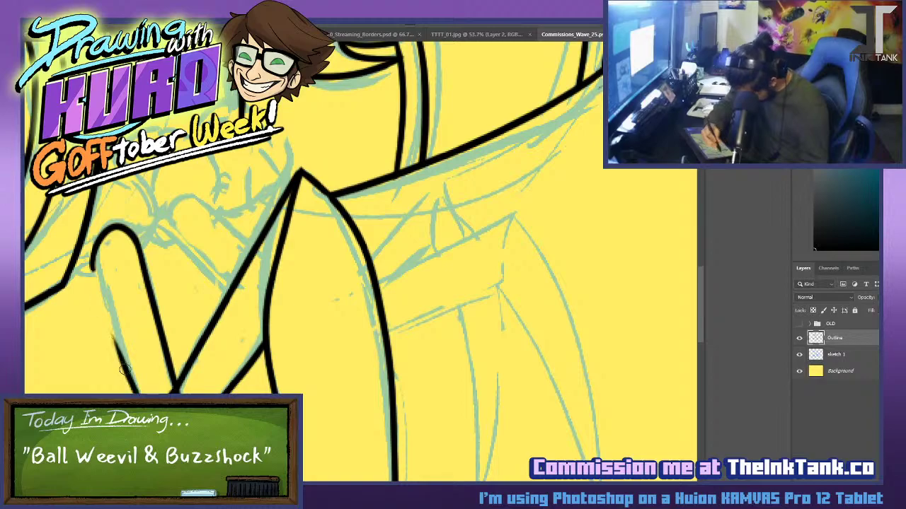
key("ctrl+z")
left_click_drag(97, 278, 128, 382)
key("ctrl+z")
left_click_drag(92, 260, 131, 389)
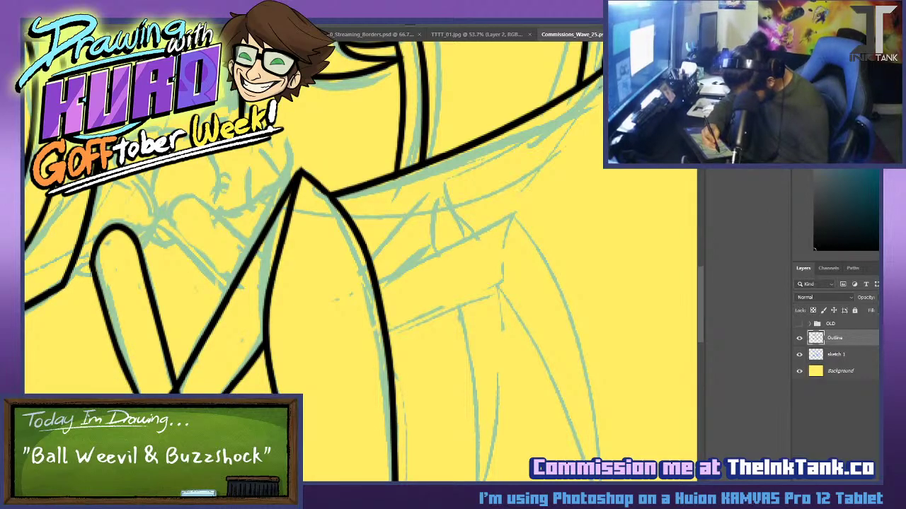
key("ctrl+z")
left_click_drag(107, 327, 126, 374)
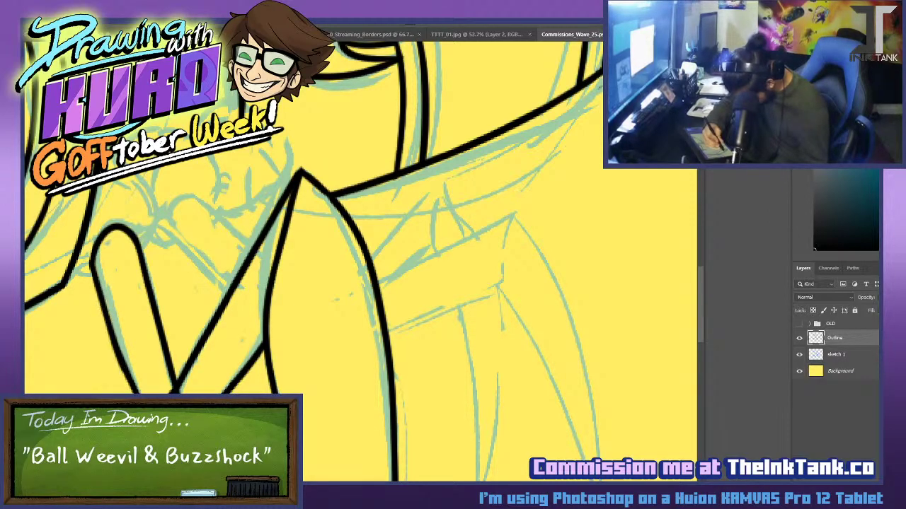
Redraw the narrow leg segment's outer edge, then ink the short line joining it to the body and the rounded arc behind its top.
key("ctrl+z")
left_click_drag(108, 329, 133, 392)
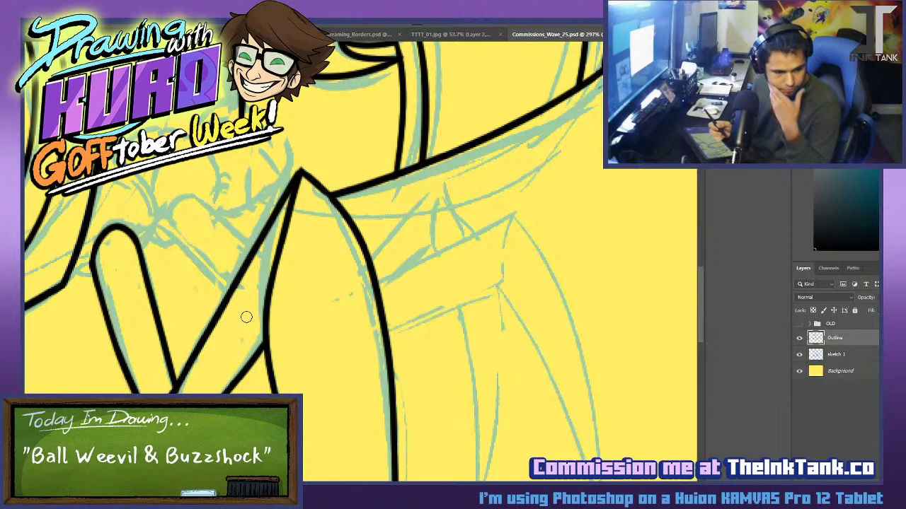
left_click_drag(73, 269, 92, 272)
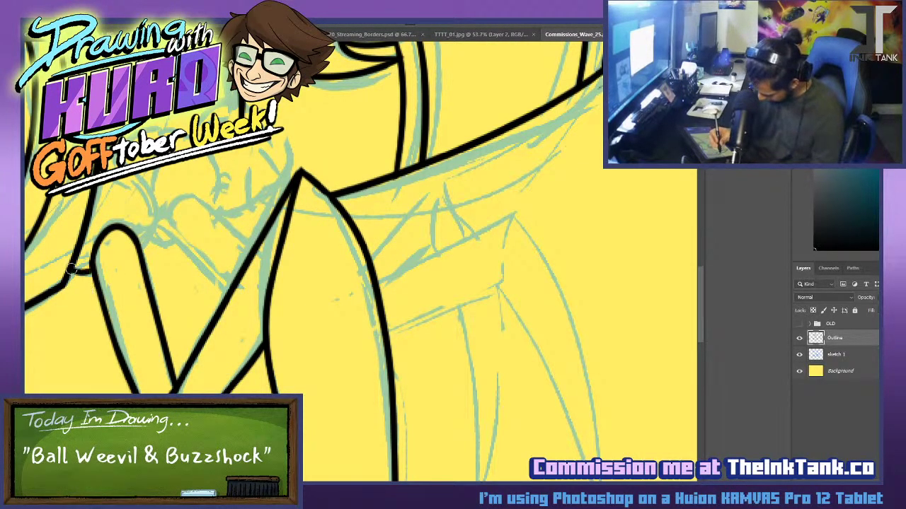
mouse_move(129, 163)
left_mouse_down()
mouse_move(150, 245)
mouse_move(143, 252)
left_mouse_up()
key("ctrl+z")
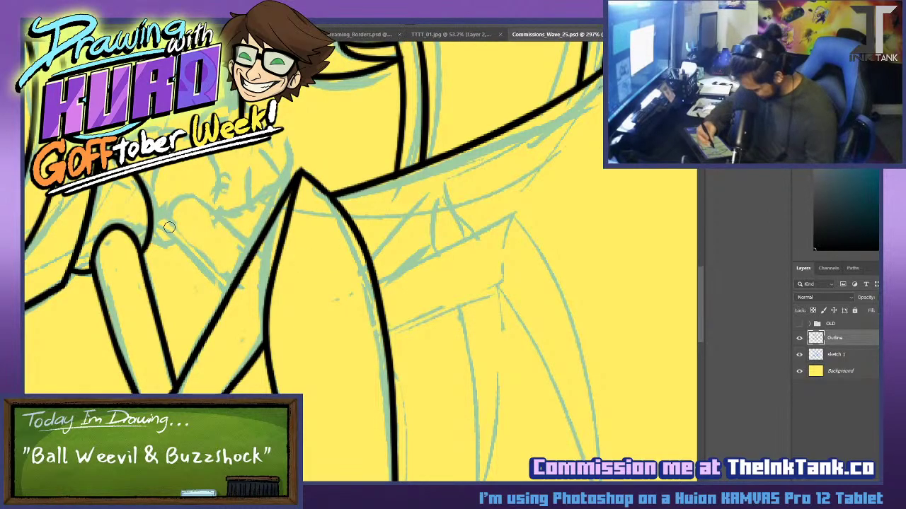
Ink the second narrow leg segment with its rounded top, the short line linking it to the first arc, and the larger arc behind it.
left_click_drag(171, 223, 228, 287)
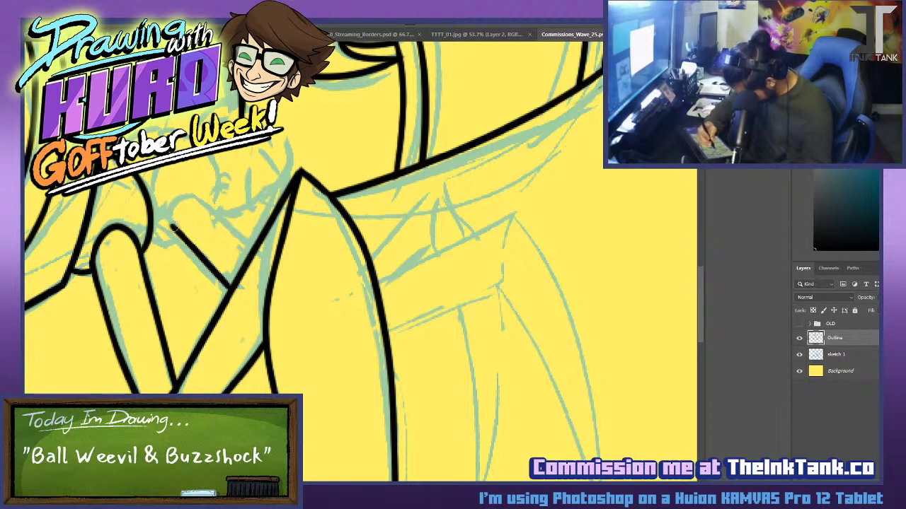
mouse_move(171, 224)
left_mouse_down()
mouse_move(200, 193)
mouse_move(251, 244)
left_mouse_up()
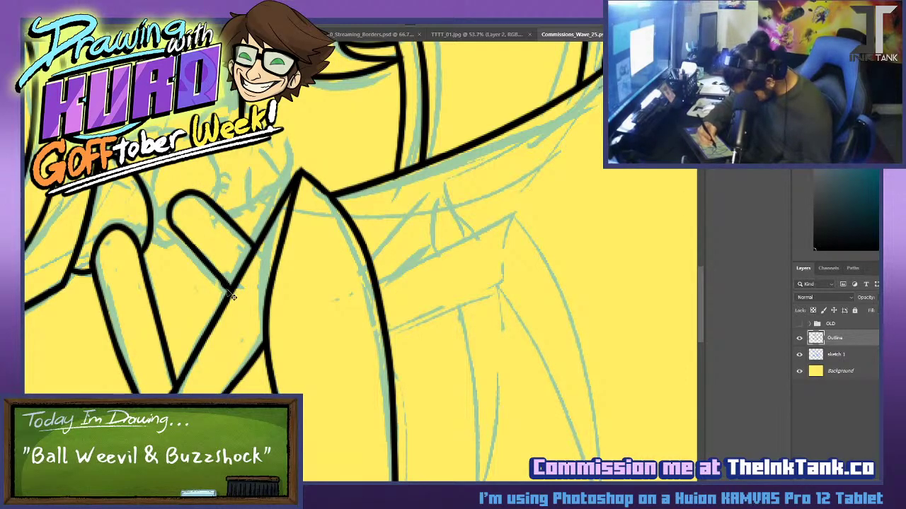
mouse_move(151, 234)
left_mouse_down()
mouse_move(170, 225)
mouse_move(158, 204)
mouse_move(155, 236)
mouse_move(148, 232)
mouse_move(171, 229)
left_mouse_up()
key("ctrl+z")
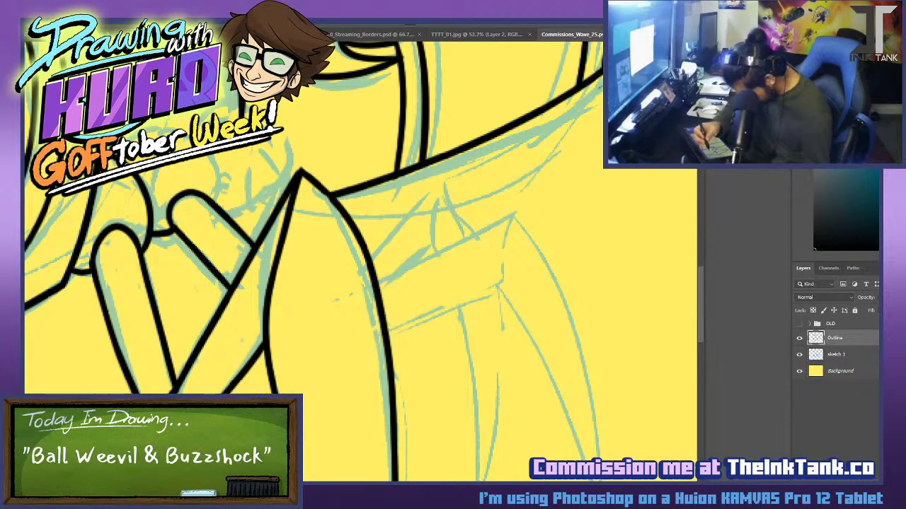
mouse_move(217, 154)
left_mouse_down()
mouse_move(225, 211)
mouse_move(214, 203)
left_mouse_up()
key("ctrl+z")
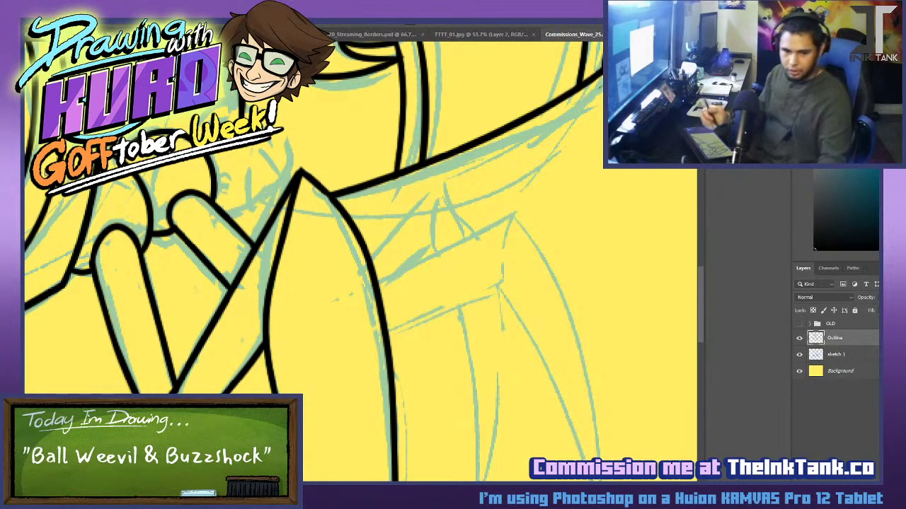
Ink the lower edge of the leg emerging behind the large spiked leg, continuing along the inner edge of its pointed claw.
left_click_drag(447, 266, 298, 179)
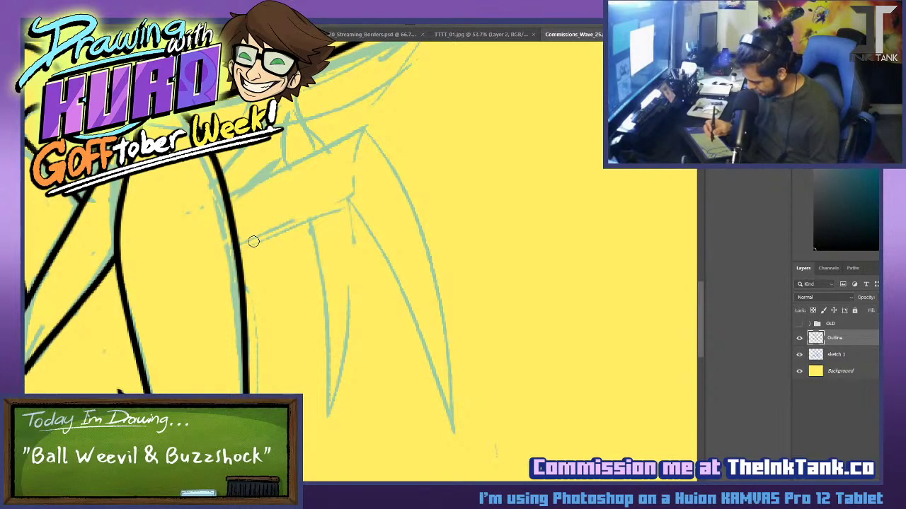
mouse_move(237, 246)
left_mouse_down()
mouse_move(339, 205)
mouse_move(264, 236)
left_mouse_up()
key("ctrl+z")
key("ctrl+shift+z")
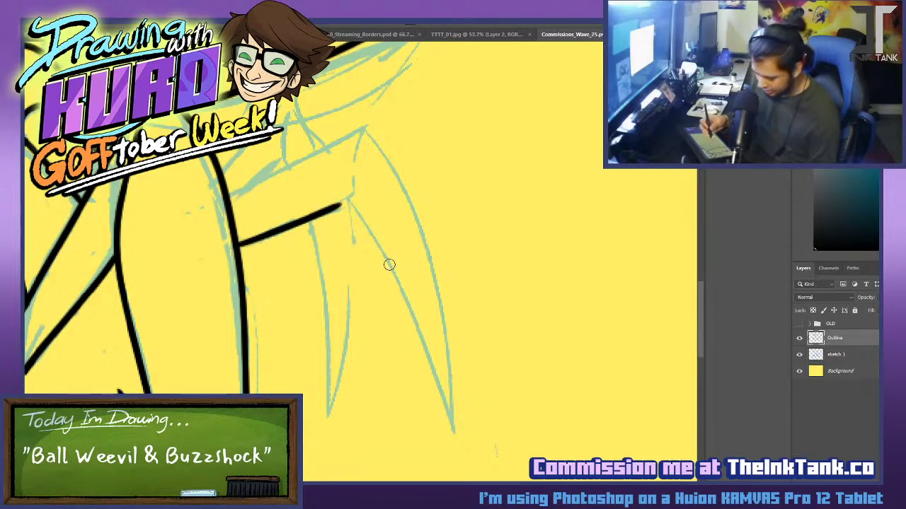
left_click_drag(341, 206, 451, 445)
key("ctrl+z")
left_click_drag(341, 205, 450, 434)
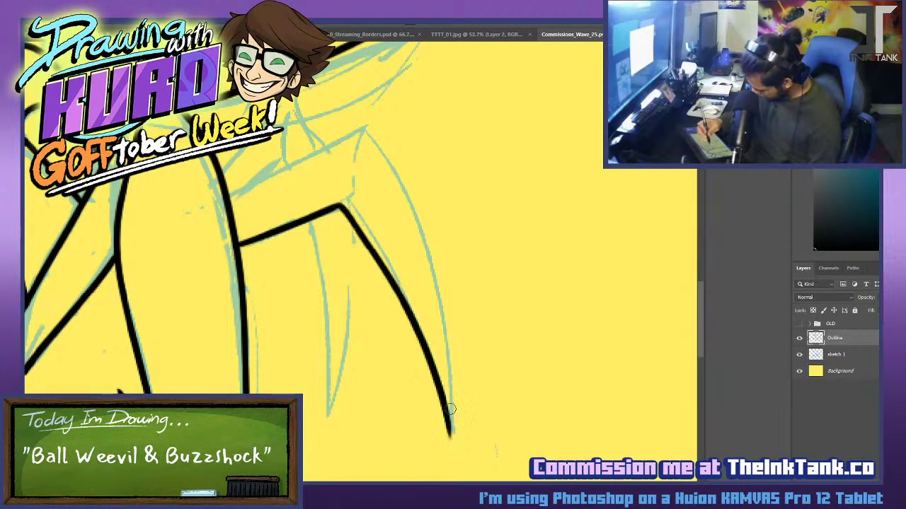
Ink the upper edge of that leg and the claw's long outer curve from the bend down to a sharp tip.
left_click_drag(225, 198, 350, 124)
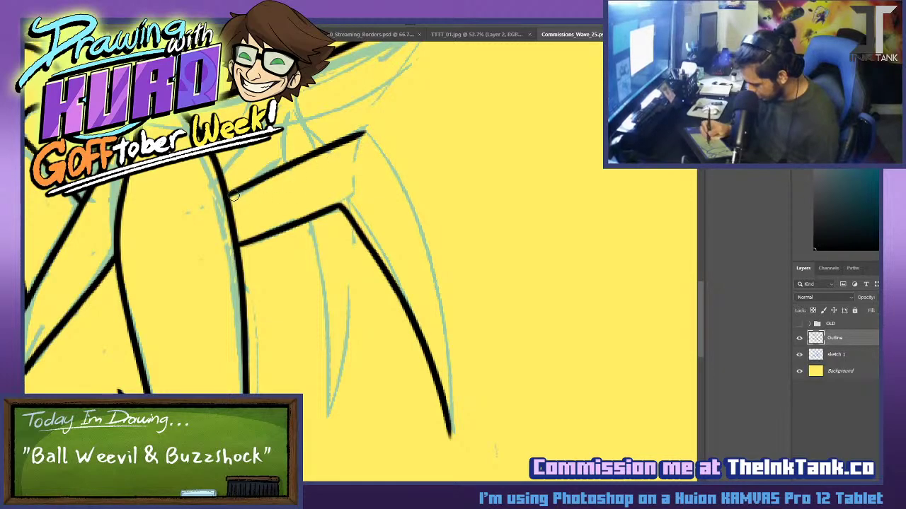
key("ctrl+z")
mouse_move(229, 199)
left_mouse_down()
mouse_move(345, 133)
mouse_move(444, 294)
mouse_move(447, 442)
left_mouse_up()
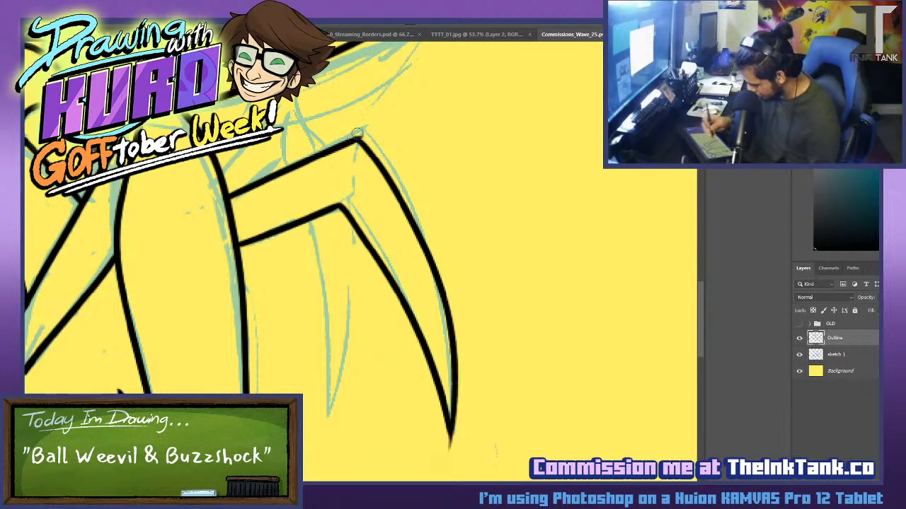
key("ctrl+z")
left_click_drag(358, 143, 440, 454)
key("ctrl+z")
left_click_drag(355, 142, 443, 449)
key("ctrl+z")
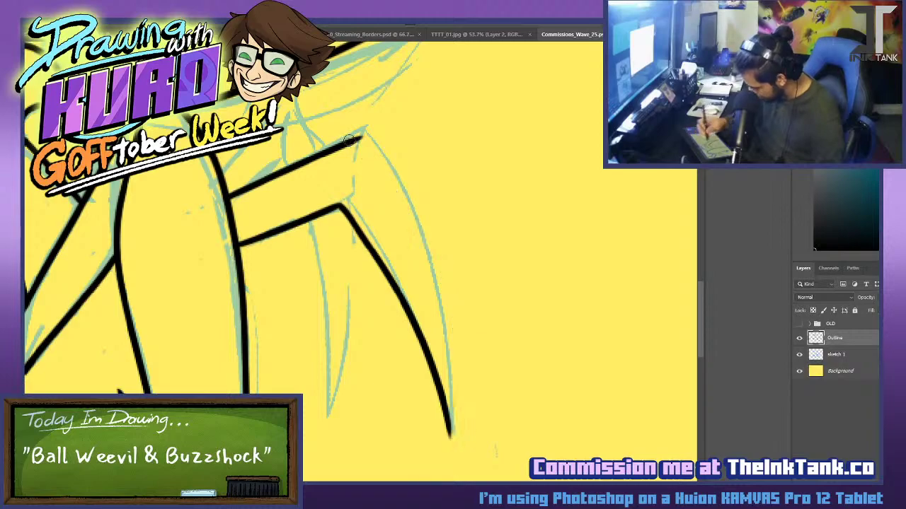
left_click_drag(354, 141, 464, 460)
key("ctrl+z")
left_click_drag(351, 141, 449, 454)
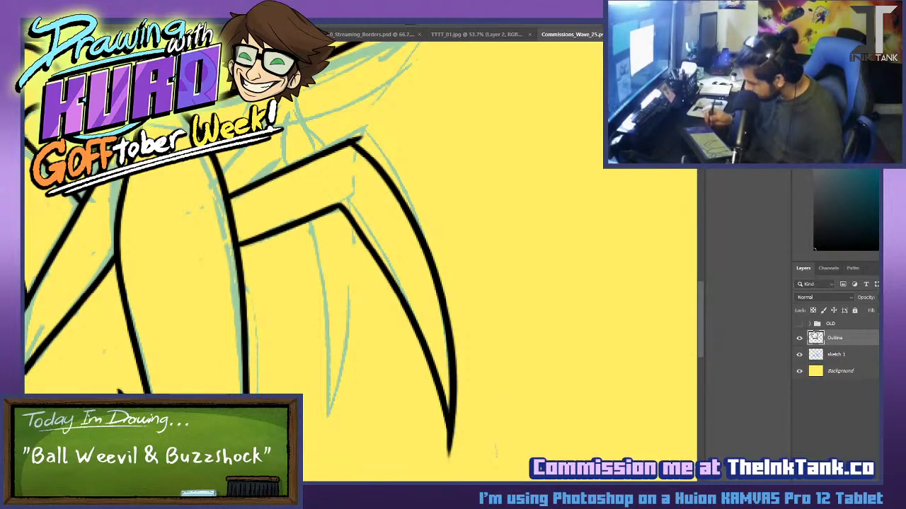
Ink the short joint line across the bend, separating the leg's upper segment from its claw.
scroll(455, 259, "down", 3)
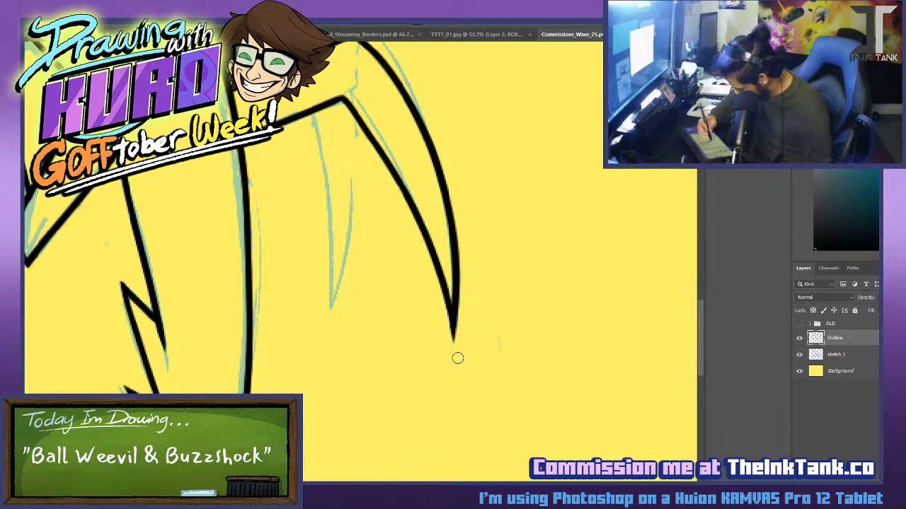
left_click_drag(442, 306, 451, 429)
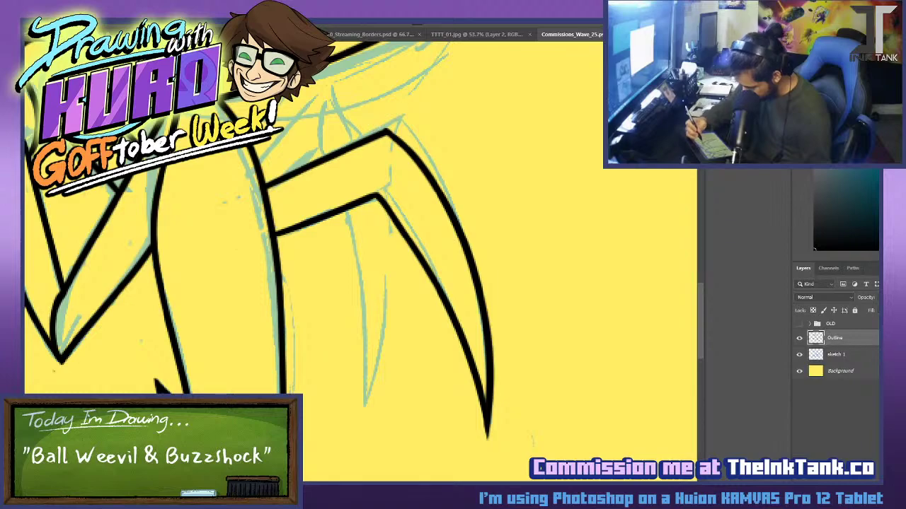
left_click_drag(377, 192, 388, 138)
key("ctrl+z")
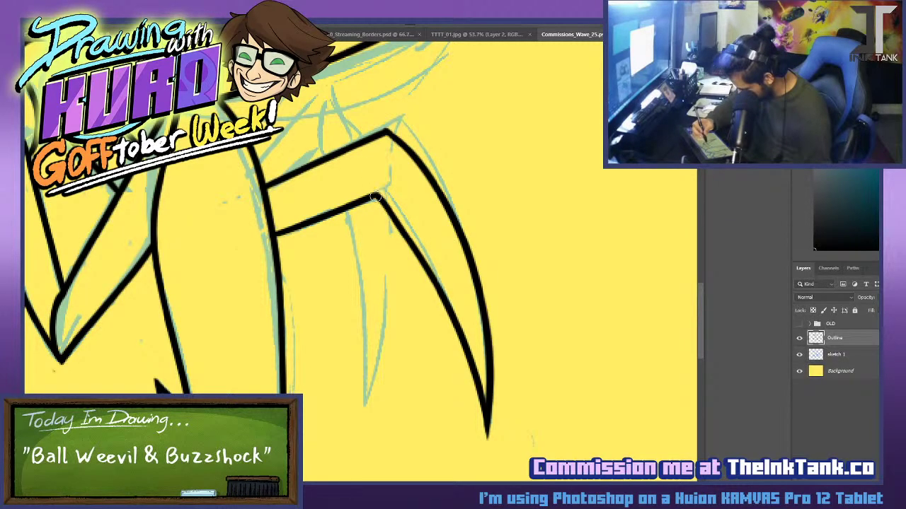
left_click_drag(376, 194, 386, 134)
Ink the slanted upper edge of the smaller leg behind the clawed leg, from the spiked leg up to its peak.
left_click_drag(349, 173, 427, 251)
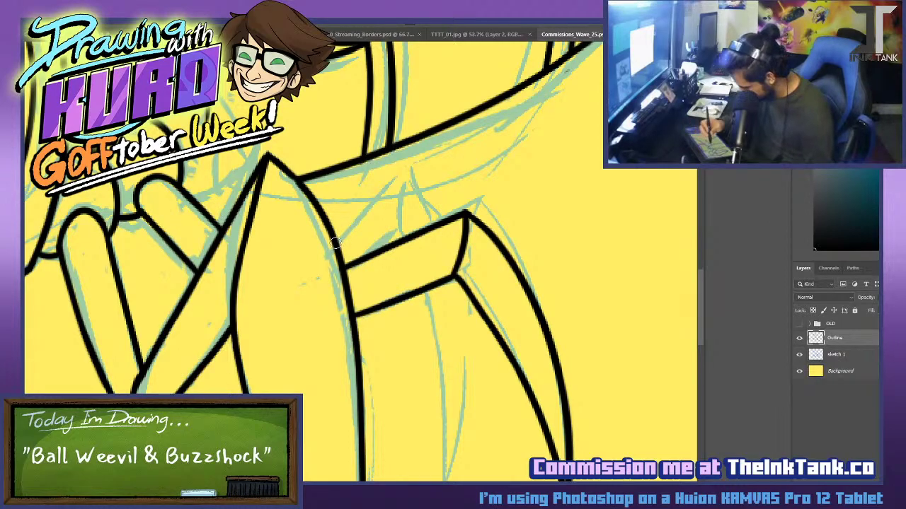
left_click_drag(338, 242, 420, 235)
key("ctrl+z")
mouse_move(337, 242)
left_mouse_down()
mouse_move(399, 181)
mouse_move(416, 228)
mouse_move(437, 475)
left_mouse_up()
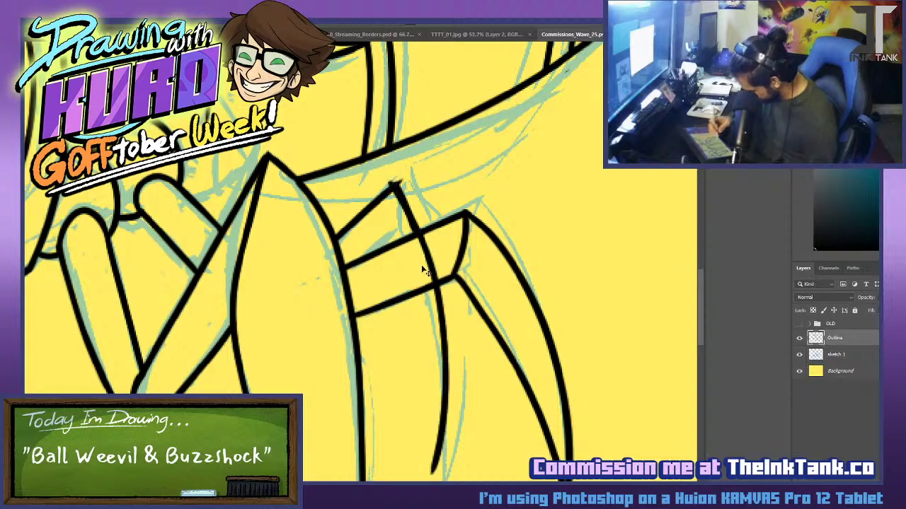
Ink the smaller leg's long curved outer claw edge from its peak downward across the clawed leg's upper segment.
key("ctrl+z")
mouse_move(398, 184)
left_mouse_down()
mouse_move(417, 232)
mouse_move(445, 478)
left_mouse_up()
key("ctrl+z")
left_click_drag(386, 179, 424, 470)
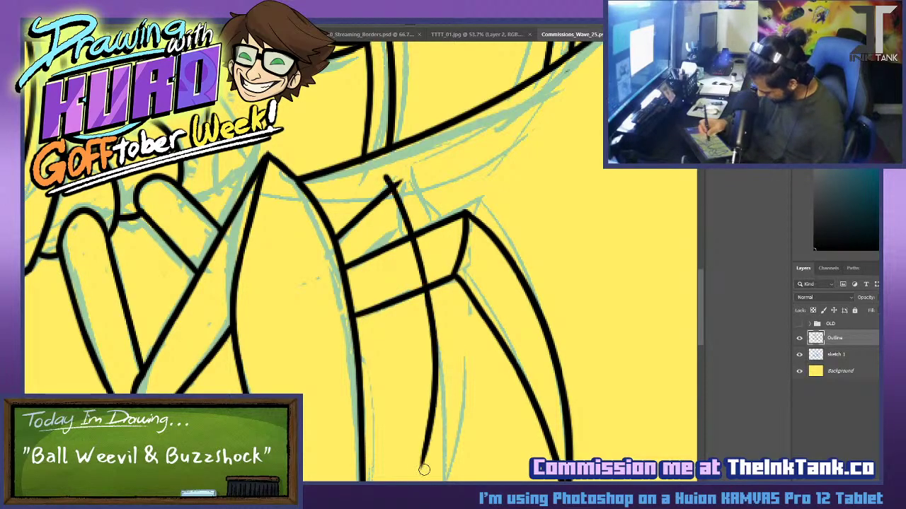
key("ctrl+z")
mouse_move(373, 179)
left_mouse_down()
mouse_move(424, 481)
mouse_move(386, 181)
mouse_move(447, 457)
left_mouse_up()
key("ctrl+z")
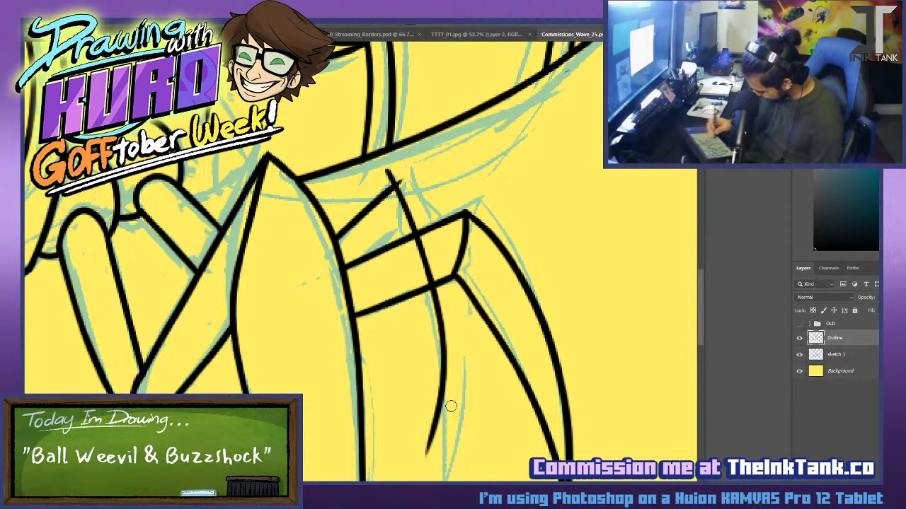
key("ctrl+z")
mouse_move(395, 183)
left_mouse_down()
mouse_move(447, 357)
mouse_move(445, 435)
mouse_move(439, 424)
left_mouse_up()
key("ctrl+z")
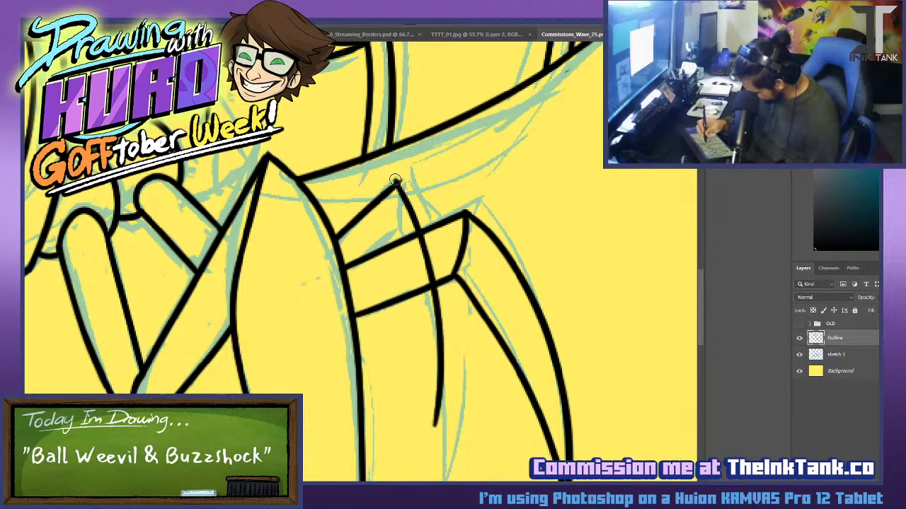
Ink the inner edge of the smaller leg's claw to meet the outer edge in a point, and trim the tip.
left_click_drag(390, 234, 436, 442)
key("ctrl+z")
key("ctrl+z")
left_click_drag(383, 235, 435, 443)
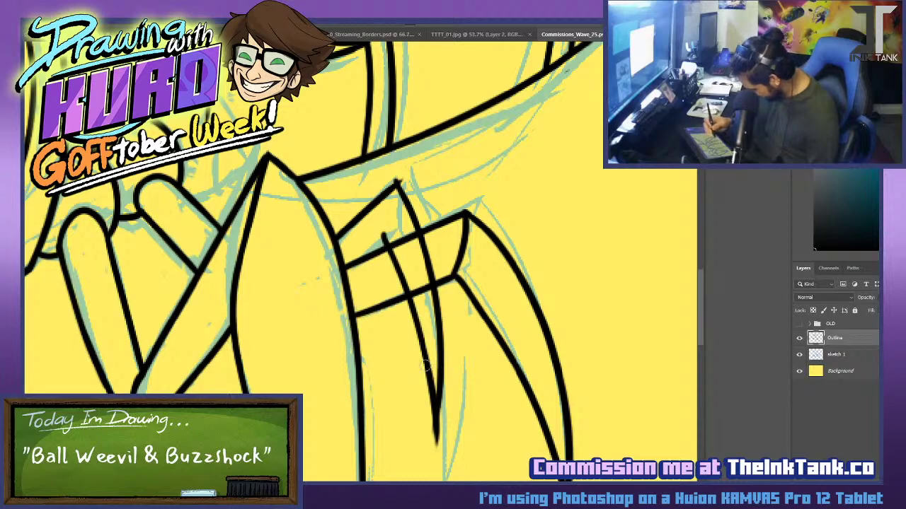
key("ctrl+z")
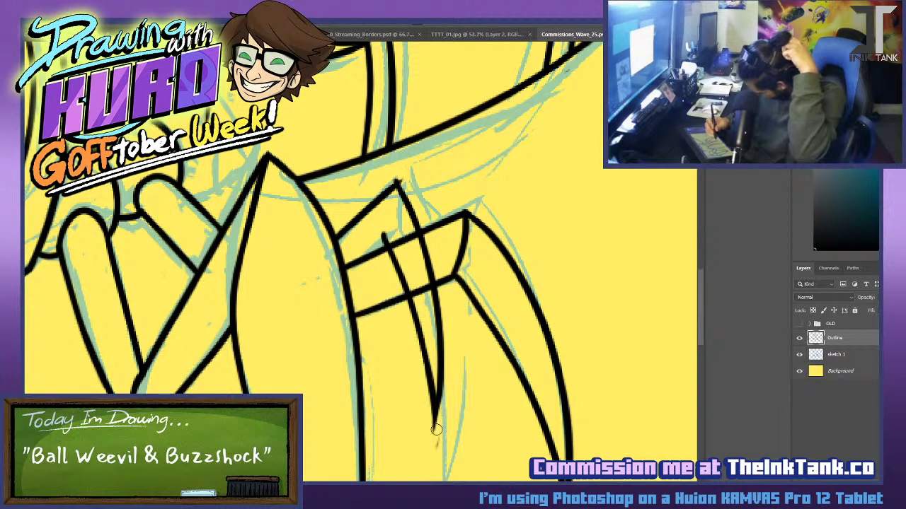
left_click_drag(442, 396, 440, 468)
key("ctrl+z")
key("ctrl+z")
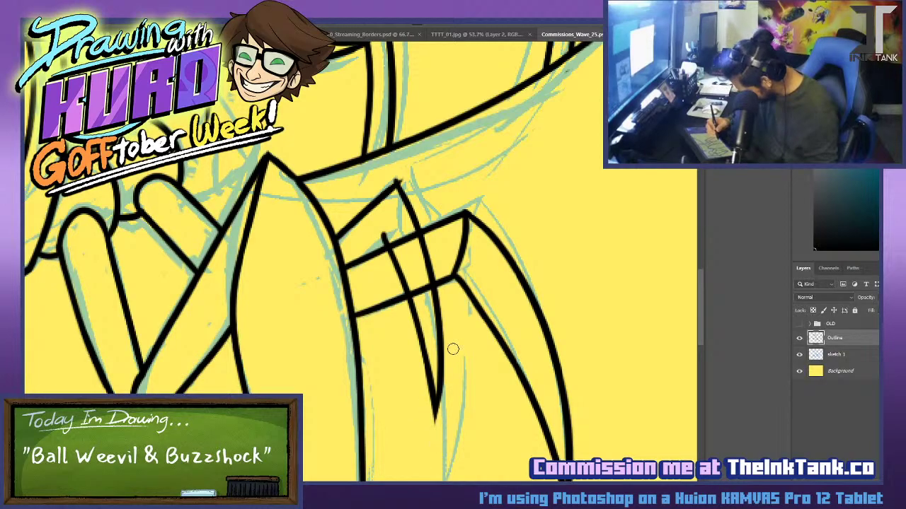
Erase the smaller claw's lines where they cross the upper segment of the leg in front.
left_click_drag(381, 257, 426, 240)
key("ctrl+z")
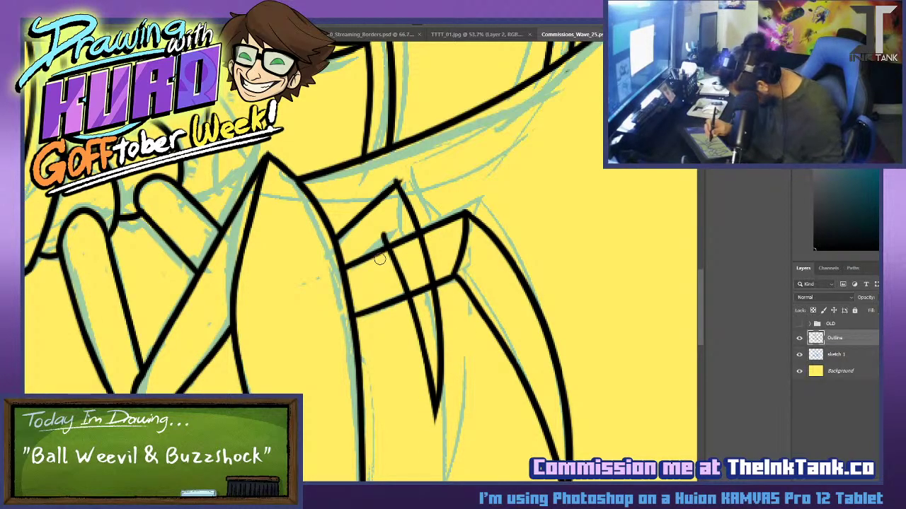
left_click_drag(379, 259, 428, 239)
left_click_drag(396, 289, 434, 280)
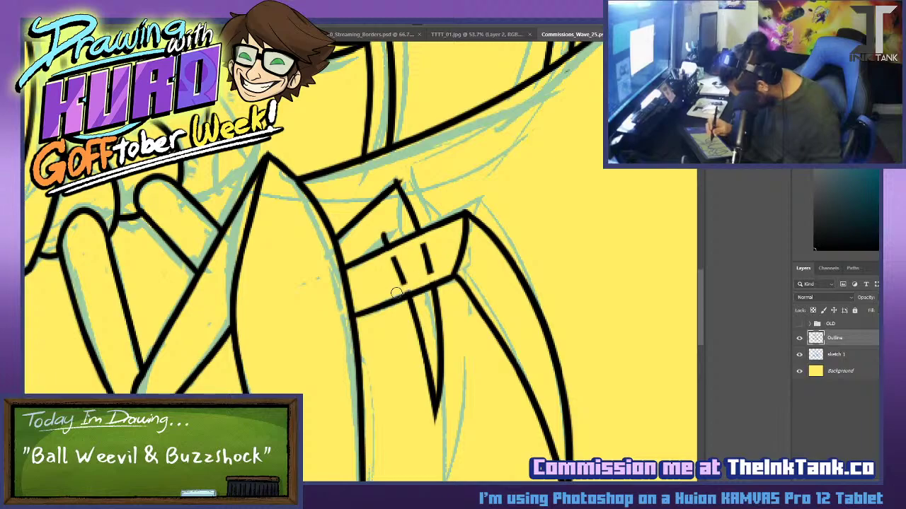
key("ctrl+z")
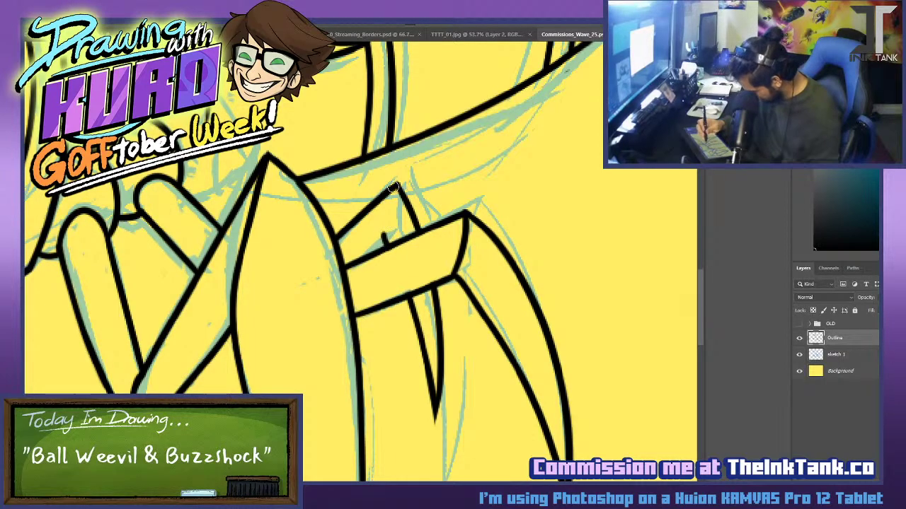
Ink the smaller leg's joint line from its peak down to the edge of the leg in front.
left_click_drag(395, 189, 387, 244)
key("ctrl+z")
left_click_drag(396, 188, 385, 242)
key("ctrl+z")
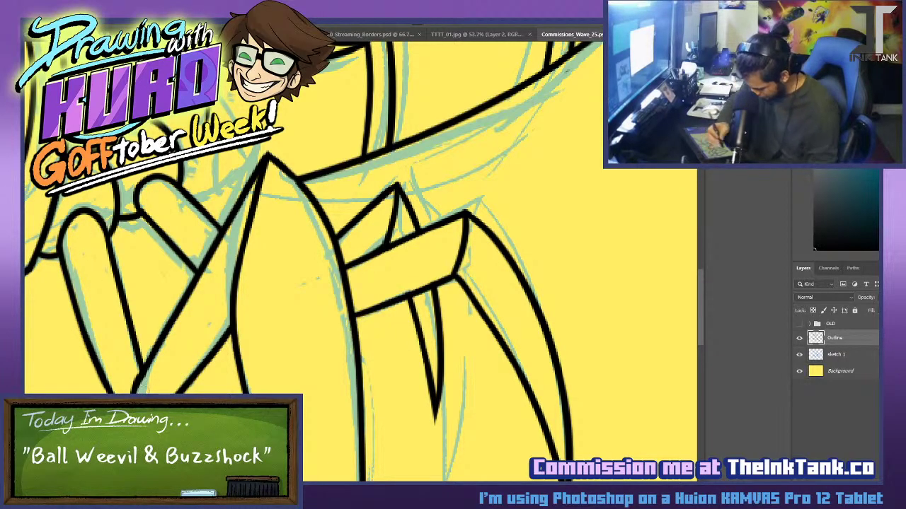
Ink the lower edge of the third narrow leg segment, slanting down to the large spiked leg.
left_click_drag(154, 358, 134, 394)
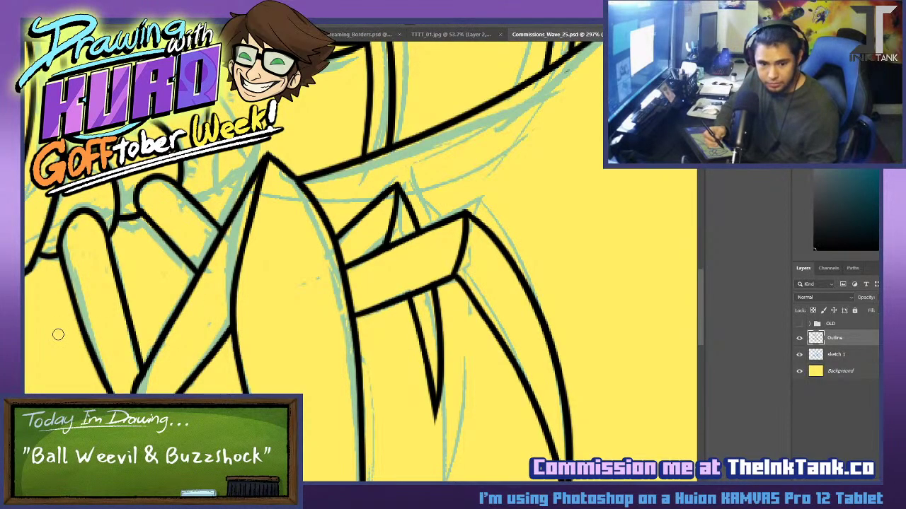
left_click_drag(293, 297, 301, 372)
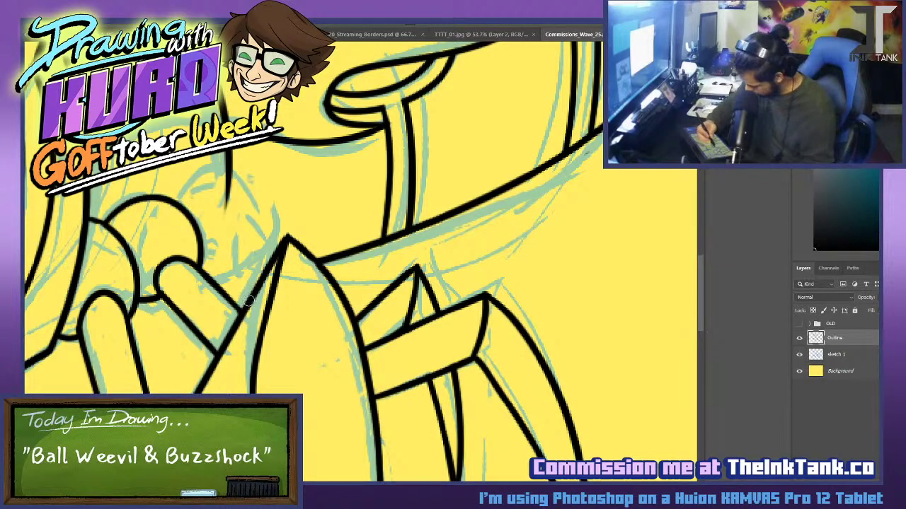
left_click_drag(217, 258, 246, 297)
mouse_move(218, 258)
left_mouse_down()
mouse_move(262, 268)
mouse_move(244, 299)
left_mouse_up()
key("ctrl+z")
key("ctrl+z")
key("ctrl+z")
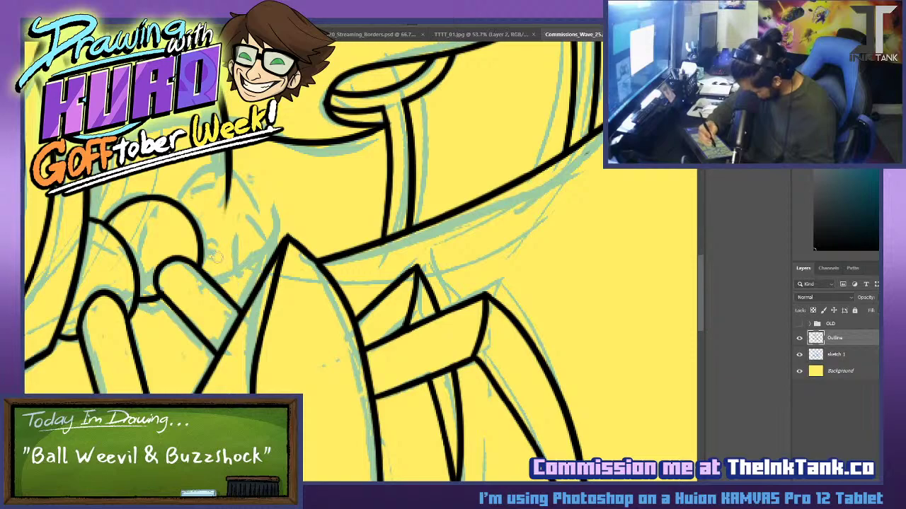
left_click_drag(217, 257, 244, 297)
key("ctrl+z")
key("ctrl+z")
left_click_drag(217, 255, 244, 285)
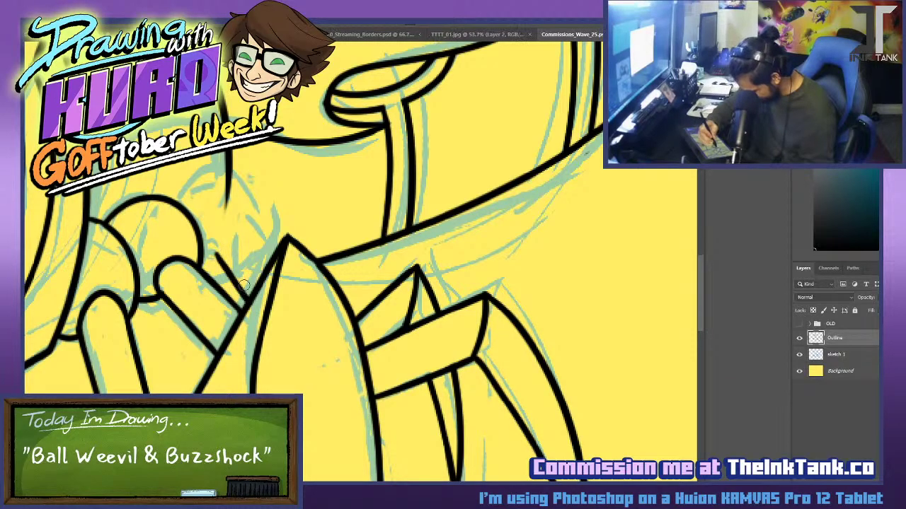
Ink the third narrow leg segment's rounded top and upper edge, and the short line linking it to the neighbouring arc.
mouse_move(236, 233)
left_mouse_down()
mouse_move(265, 272)
mouse_move(246, 249)
left_mouse_up()
key("ctrl+z")
key("ctrl+z")
key("ctrl+z")
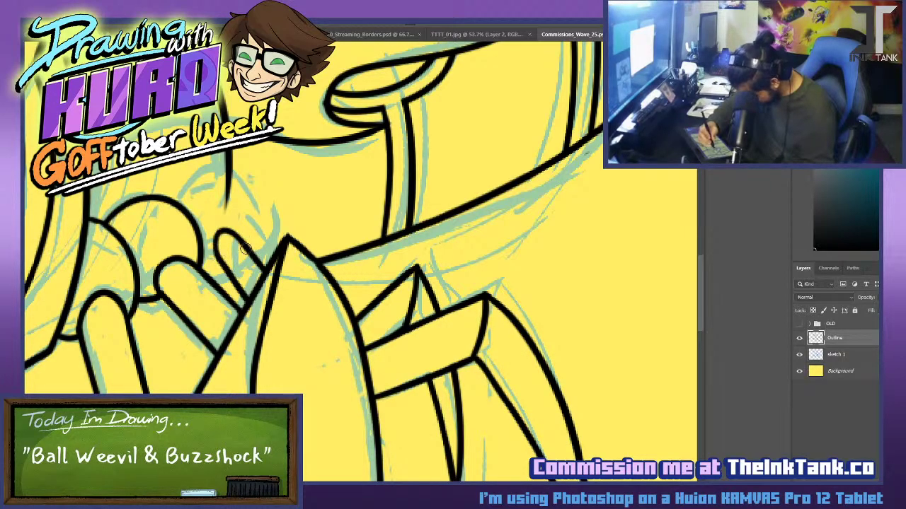
left_click_drag(203, 269, 220, 270)
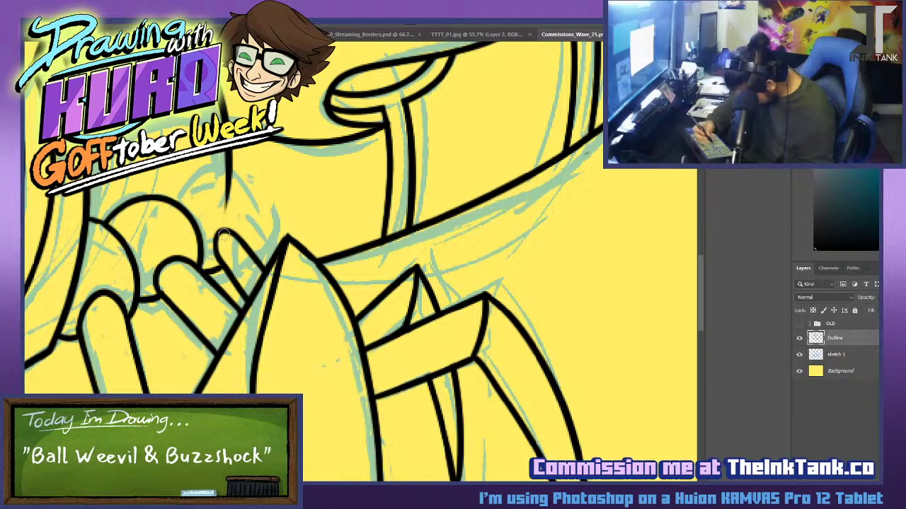
Ink the rounded arc over the third narrow leg segment, curving down to the leg beside it, and save the drawing.
mouse_move(177, 198)
left_mouse_down()
mouse_move(250, 245)
mouse_move(226, 172)
mouse_move(240, 253)
left_mouse_up()
key("ctrl+z")
key("ctrl+z")
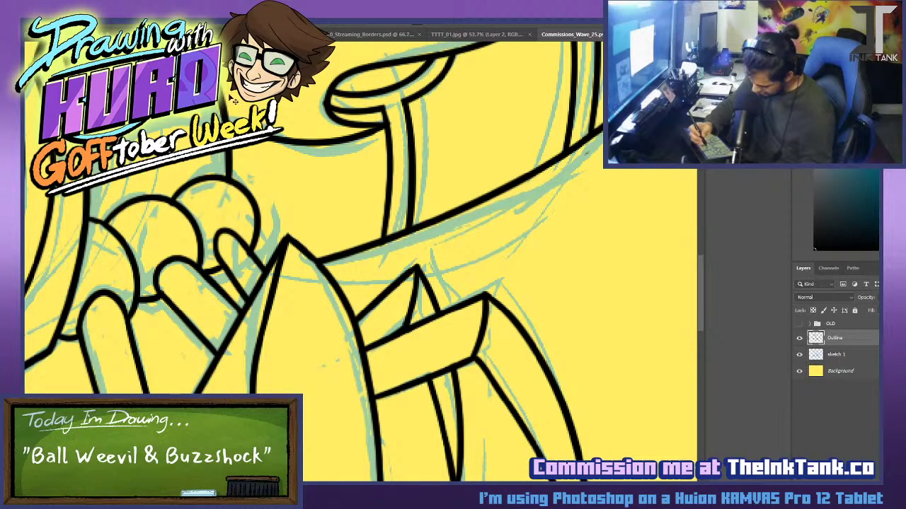
key("ctrl+s")
Ink the inner edge of the opposite front leg's large claw, from above its spikes up to the pointed joint.
scroll(235, 101, "down", 2)
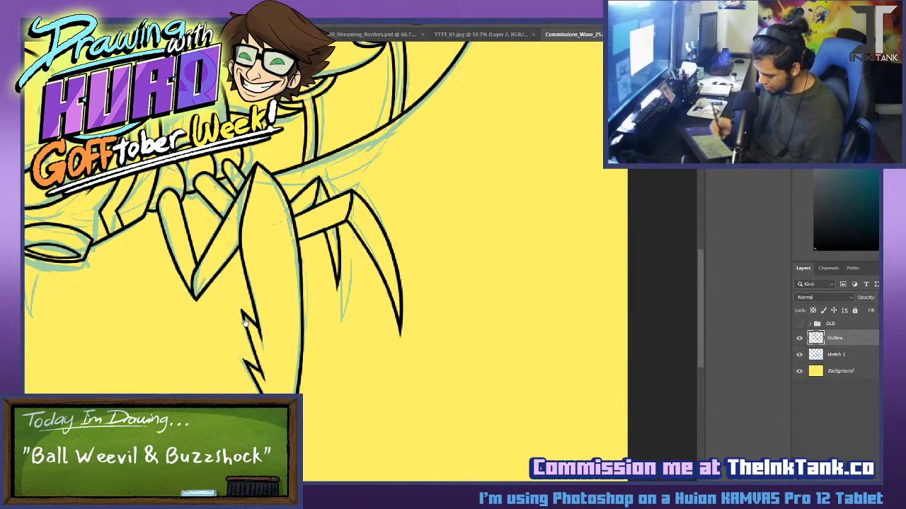
left_click_drag(244, 322, 620, 413)
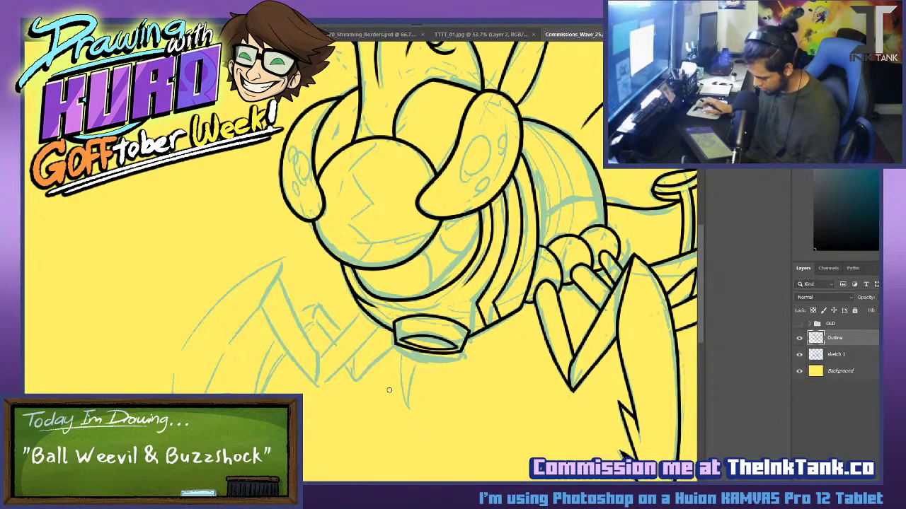
scroll(132, 360, "up", 3)
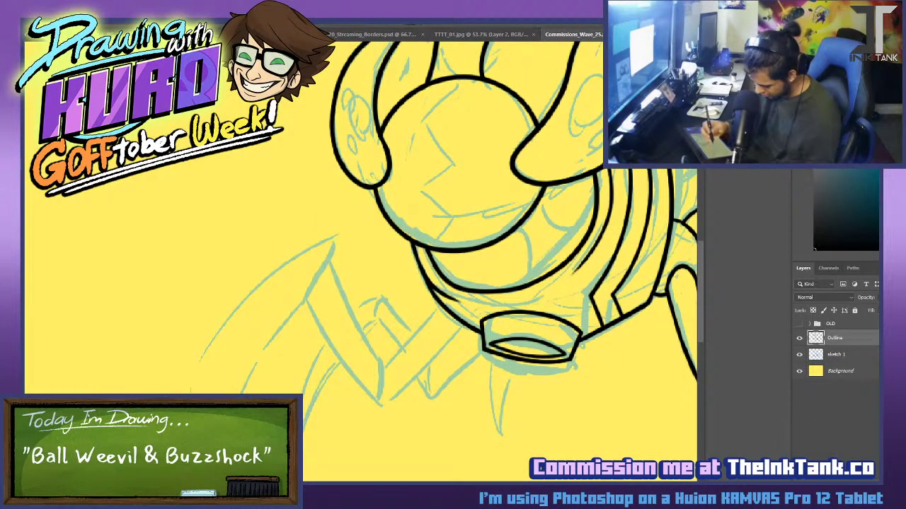
left_click_drag(237, 394, 311, 300)
left_click_drag(539, 332, 230, 332)
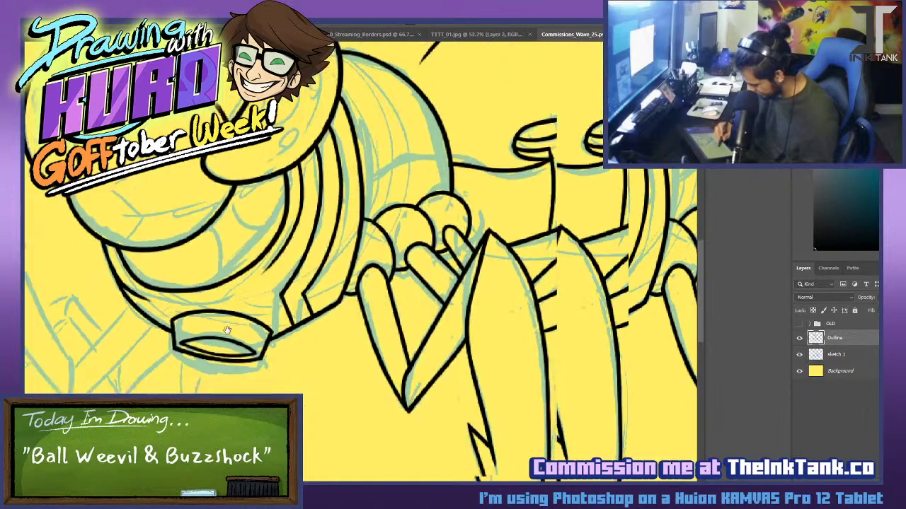
left_click_drag(320, 363, 443, 310)
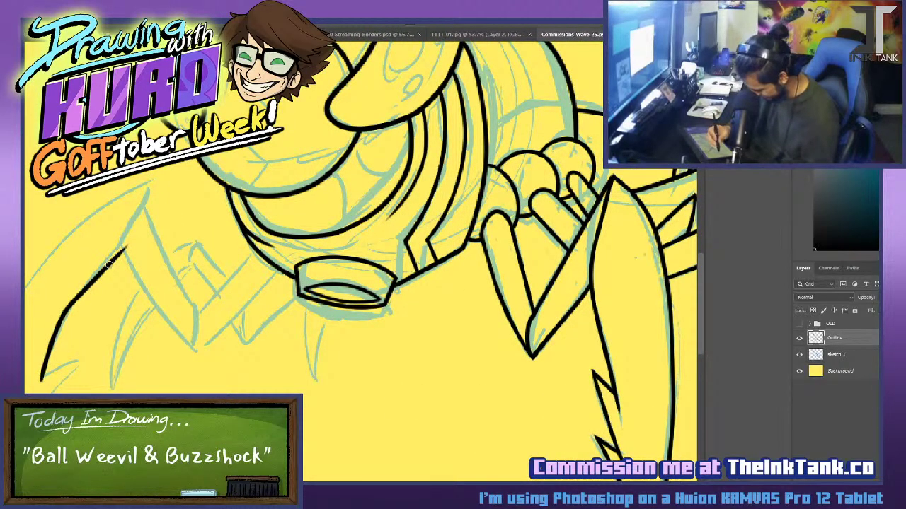
left_click_drag(109, 263, 150, 181)
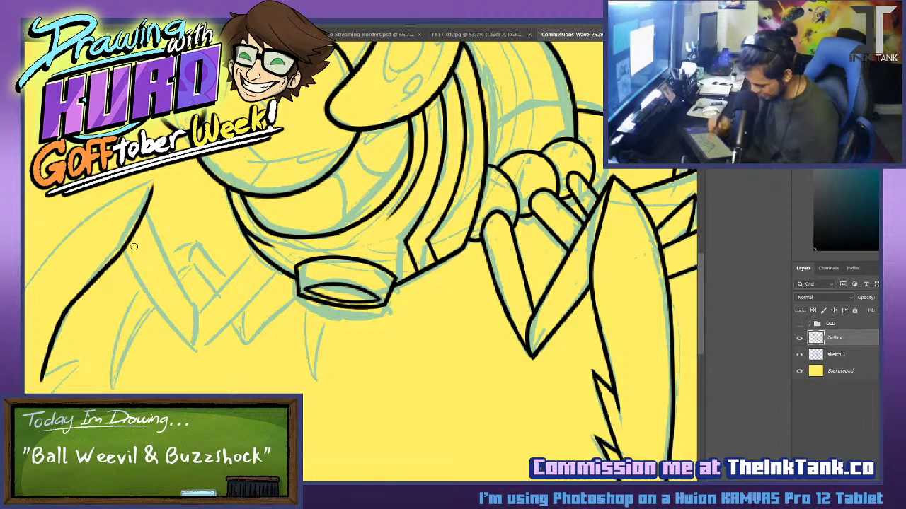
Ink the two jagged spikes on the inner edge of the opposite front claw as a zigzag line.
left_click_drag(296, 183, 370, 197)
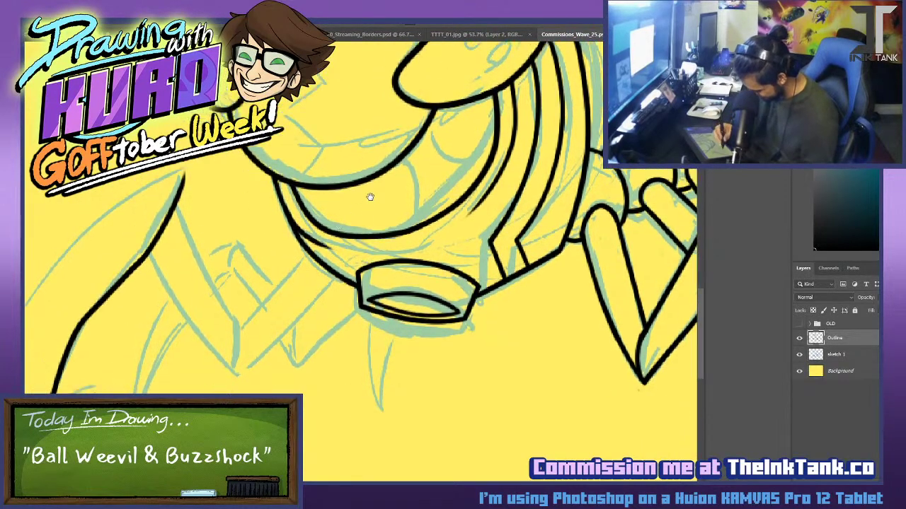
left_click_drag(203, 345, 373, 189)
left_click(180, 218, "ctrl")
left_click(177, 281, "ctrl")
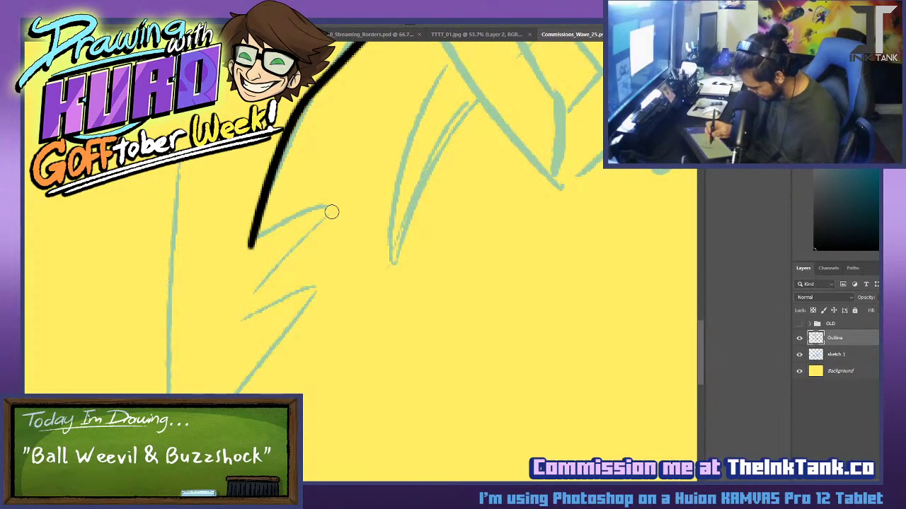
left_click_drag(332, 212, 244, 251)
key("ctrl+z")
key("ctrl+z")
mouse_move(319, 224)
left_mouse_down()
mouse_move(246, 251)
mouse_move(242, 322)
left_mouse_up()
key("ctrl+z")
mouse_move(319, 224)
left_mouse_down()
mouse_move(252, 309)
mouse_move(314, 285)
left_mouse_up()
scroll(310, 211, "down", 3)
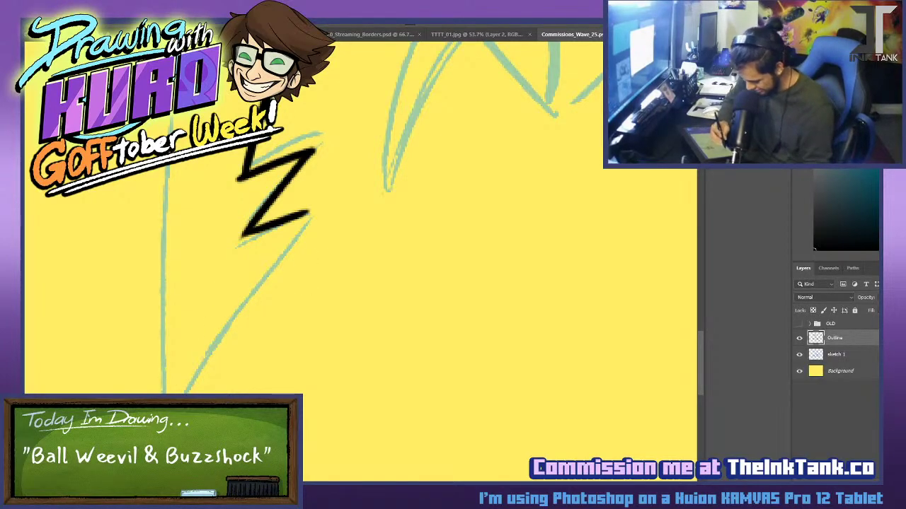
Ink the straight edge from the lower spike to the claw's tip, erase the overshoot at the spike, and save.
mouse_move(333, 176)
left_mouse_down()
mouse_move(182, 392)
mouse_move(338, 170)
left_mouse_up()
key("ctrl+z")
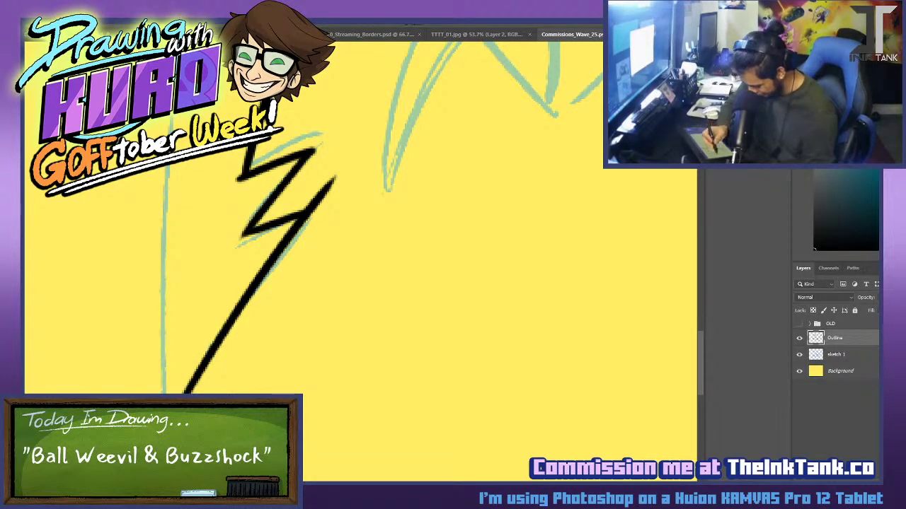
key("e")
mouse_move(320, 201)
left_mouse_down()
mouse_move(307, 195)
mouse_move(327, 196)
mouse_move(306, 199)
left_mouse_up()
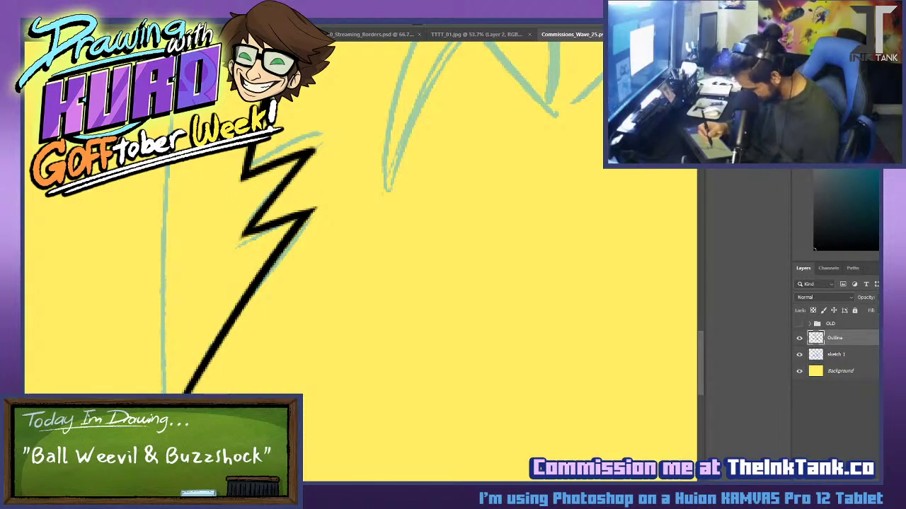
key("ctrl+s")
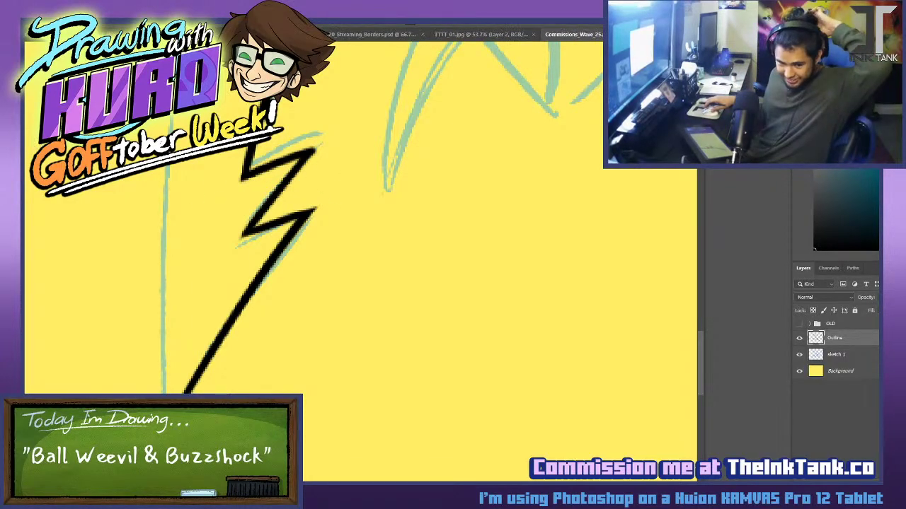
Ink the outer edge of the opposite front claw as one long curve from its tip up to the pointed joint.
key("ctrl+minus")
key("ctrl+minus")
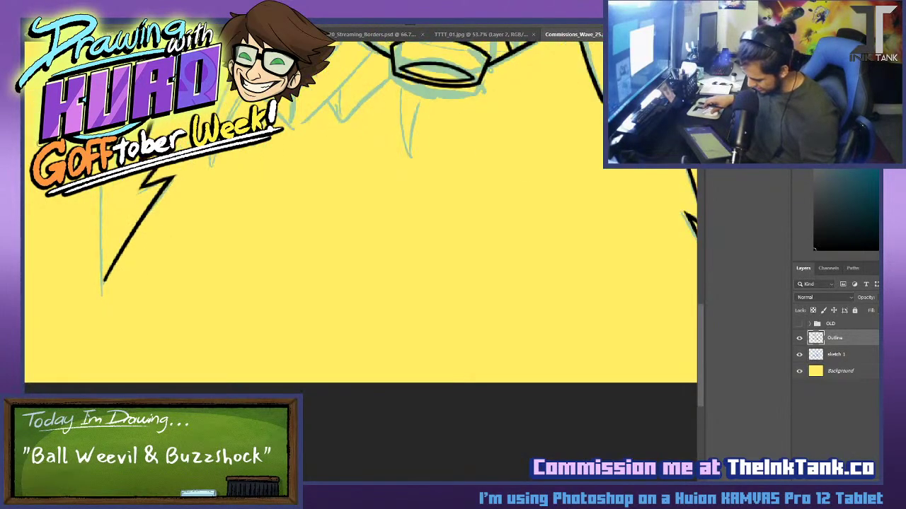
key("space")
left_click_drag(241, 174, 296, 350)
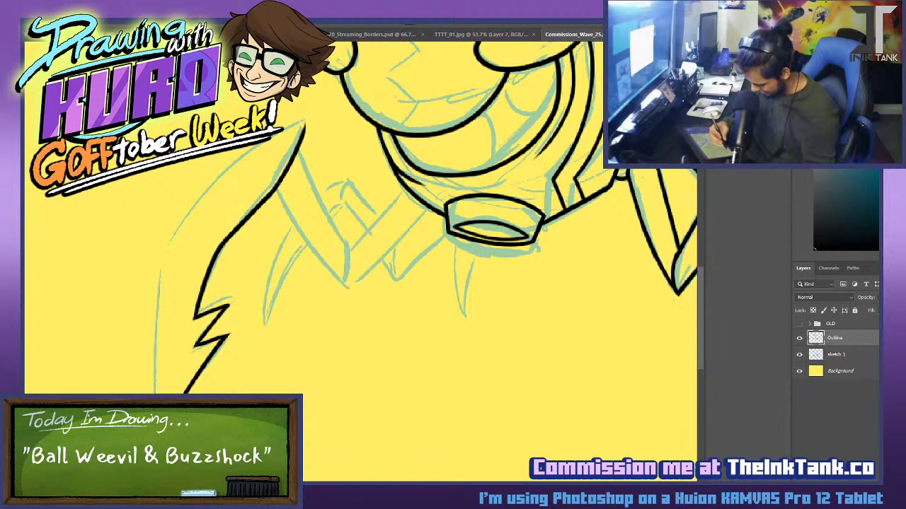
mouse_move(157, 392)
left_mouse_down()
mouse_move(251, 145)
mouse_move(319, 108)
left_mouse_up()
key("ctrl+z")
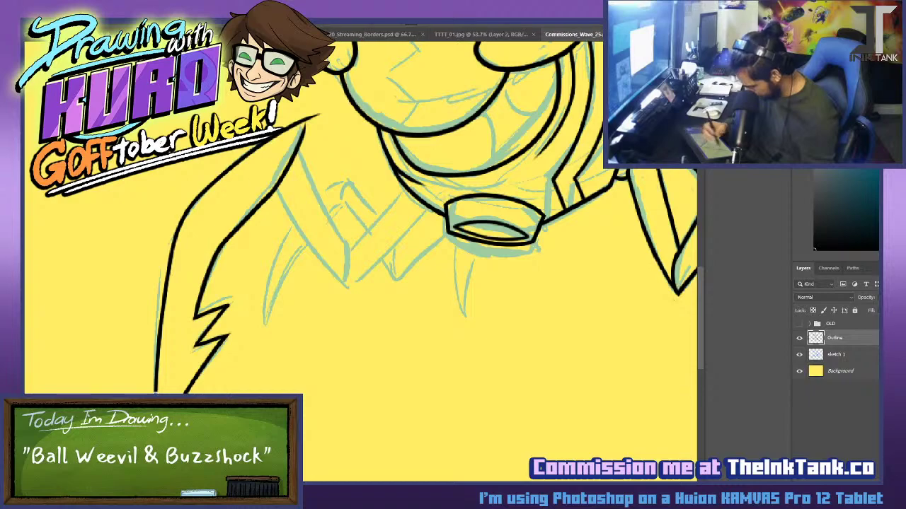
key("ctrl+z")
left_click_drag(157, 393, 311, 110)
key("ctrl+z")
mouse_move(159, 394)
left_mouse_down()
mouse_move(232, 172)
mouse_move(321, 117)
left_mouse_up()
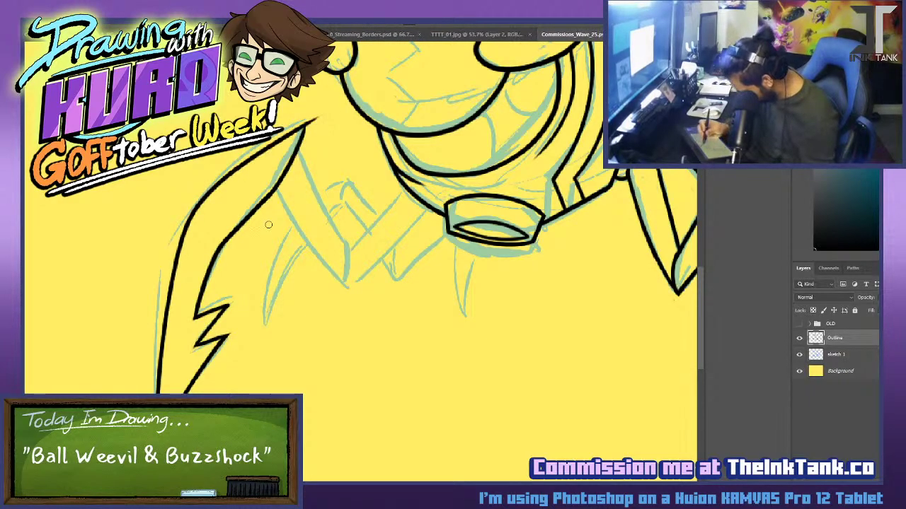
Trim the overshooting outline at the claw's upper joint to a clean point and save the drawing.
scroll(285, 298, "up", 3)
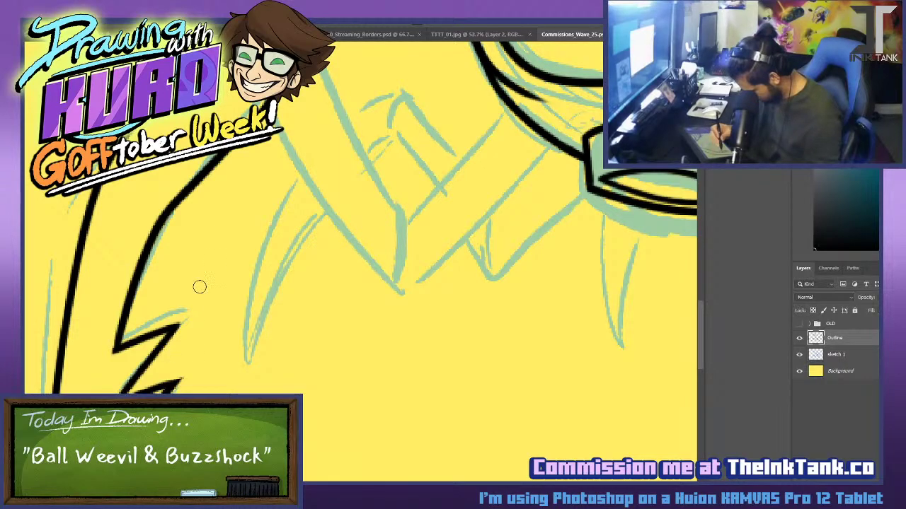
scroll(200, 288, "down", 1)
scroll(275, 219, "down", 3)
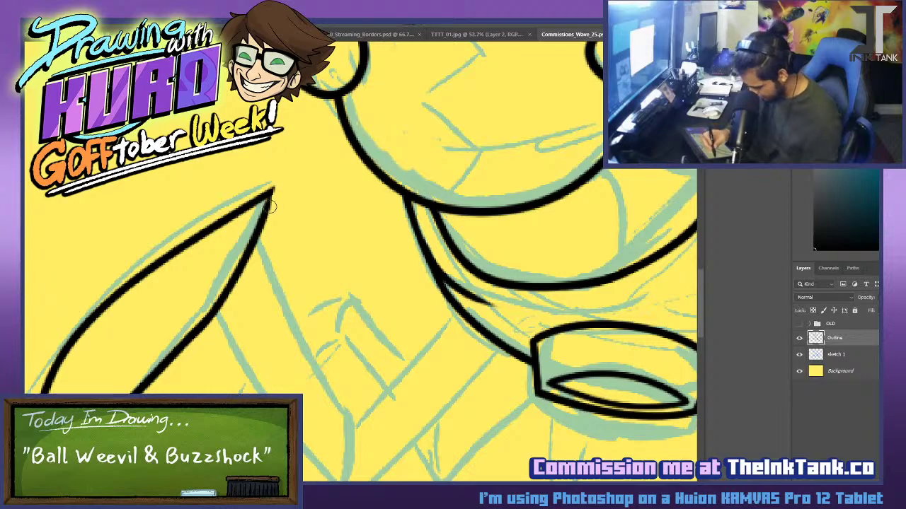
key("ctrl+s")
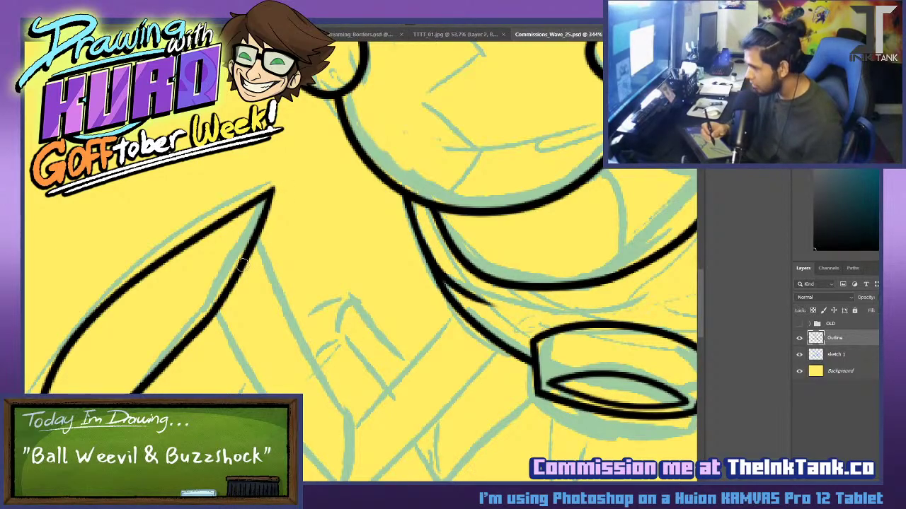
Extend the lines at the claw's lower tip, erase the excess to leave a sharp point, and save the drawing.
left_click_drag(259, 391, 353, 118)
left_click_drag(174, 425, 271, 249)
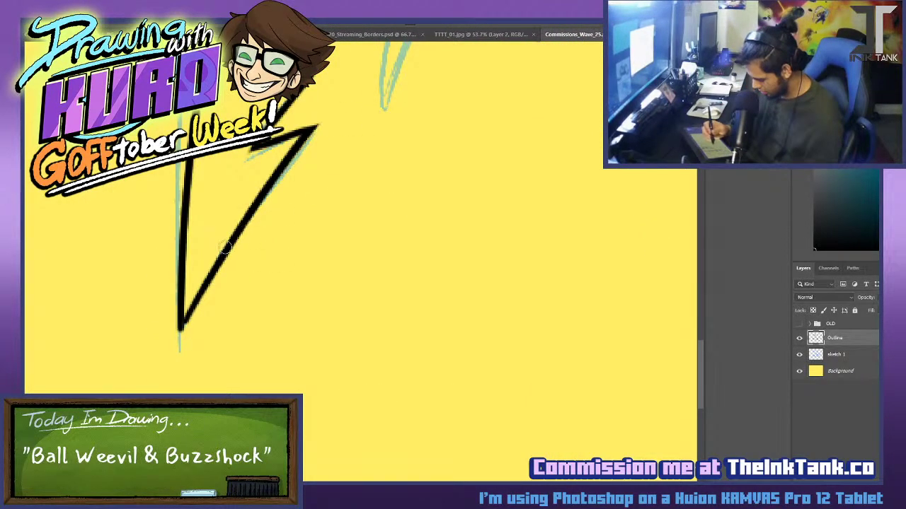
left_click_drag(190, 309, 159, 365)
key("ctrl+z")
key("ctrl+z")
left_click_drag(207, 286, 155, 381)
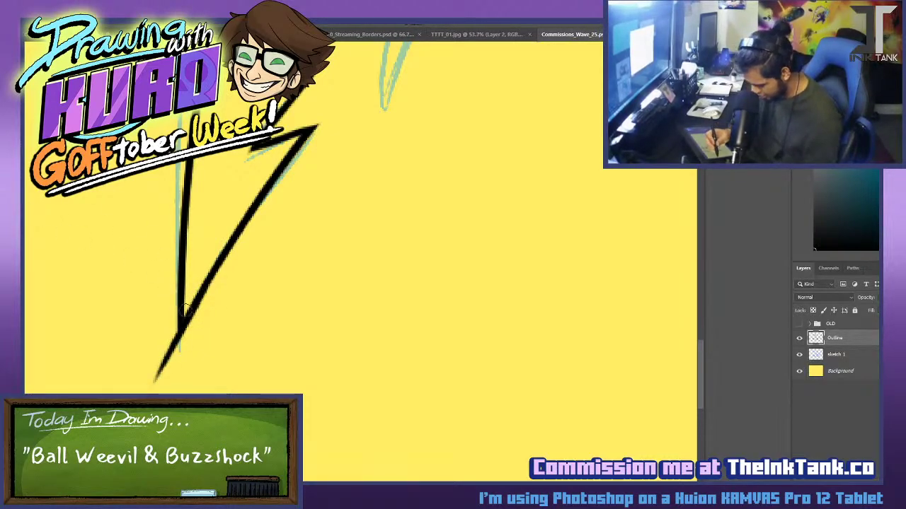
mouse_move(172, 318)
left_mouse_down()
mouse_move(176, 375)
mouse_move(167, 363)
mouse_move(159, 377)
left_mouse_up()
key("ctrl+s")
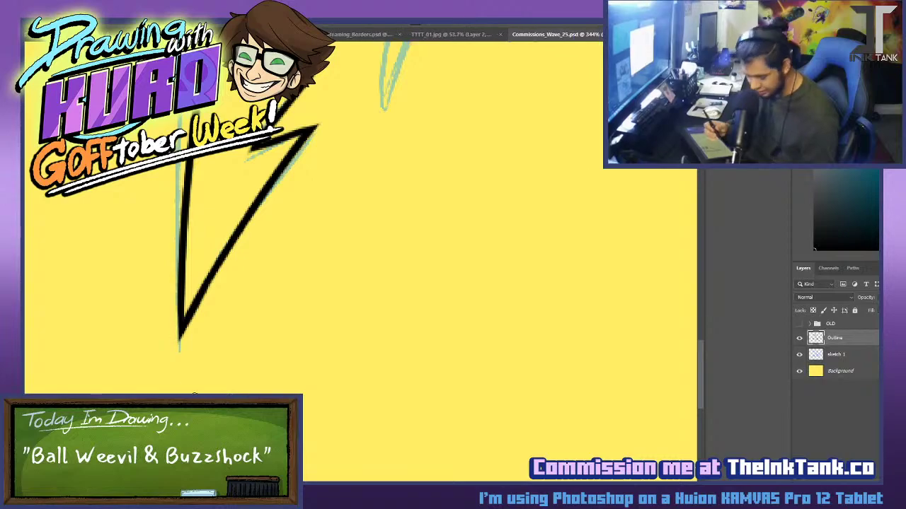
key("ctrl+s")
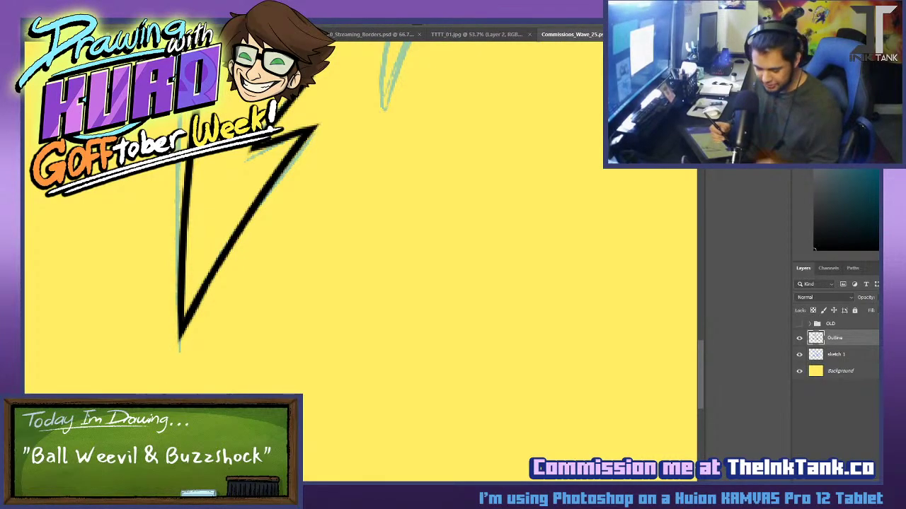
Ink the upper edge of the leg segment slanting down from the claw's joint toward the knee.
left_click_drag(440, 223, 314, 431)
left_click_drag(475, 283, 369, 372)
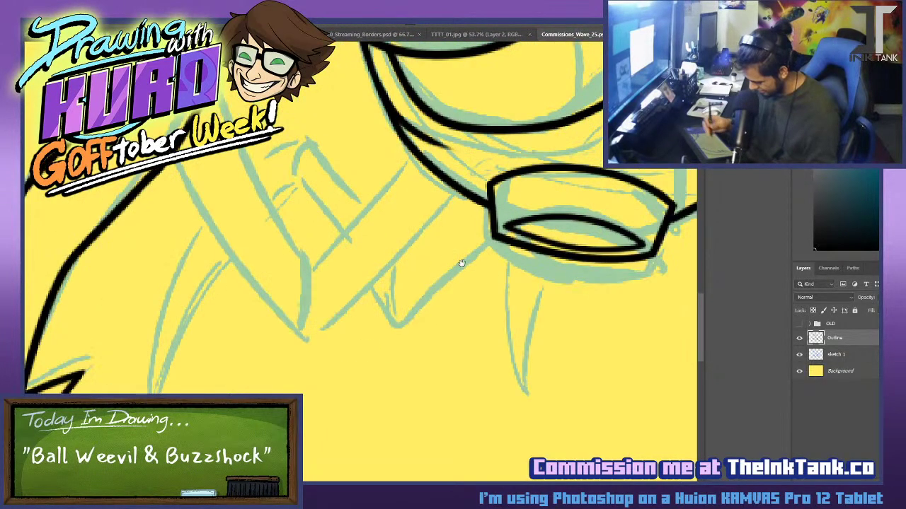
left_click_drag(274, 206, 266, 280)
mouse_move(235, 150)
left_mouse_down()
mouse_move(301, 340)
mouse_move(315, 326)
left_mouse_up()
key("ctrl+z")
key("ctrl+z")
left_click_drag(220, 108, 319, 322)
key("ctrl+z")
key("ctrl+z")
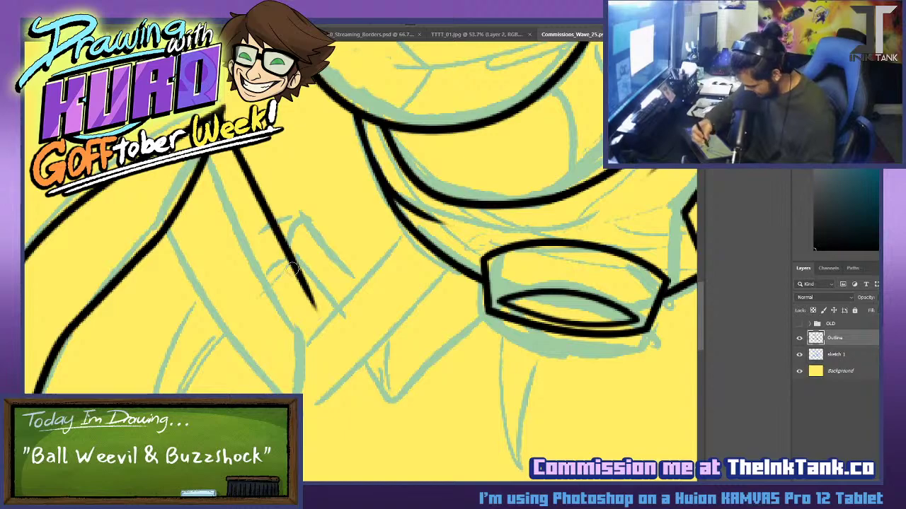
Ink the lower edge of the same leg segment and the short joint line closing it at the knee.
left_click_drag(180, 206, 311, 366)
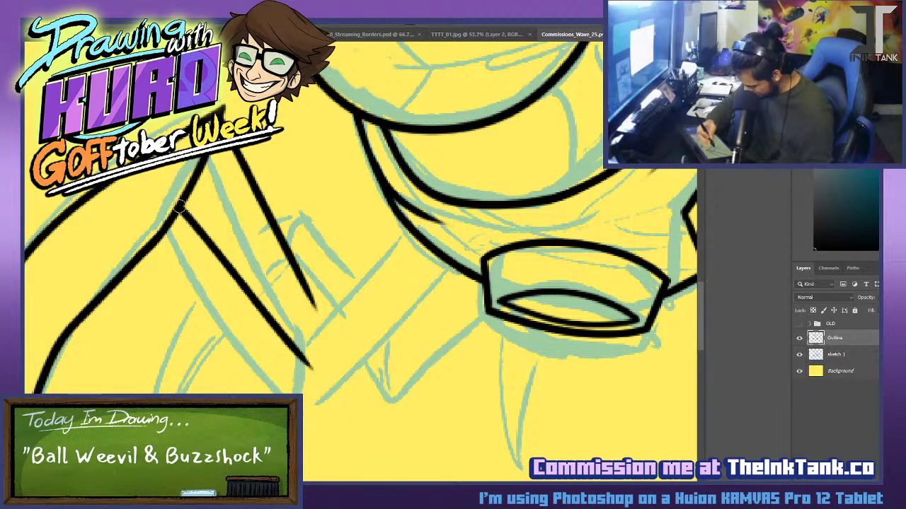
key("ctrl+z")
mouse_move(180, 206)
left_mouse_down()
mouse_move(314, 336)
mouse_move(292, 338)
mouse_move(305, 366)
mouse_move(313, 295)
left_mouse_up()
key("ctrl+z")
left_click_drag(306, 365, 310, 291)
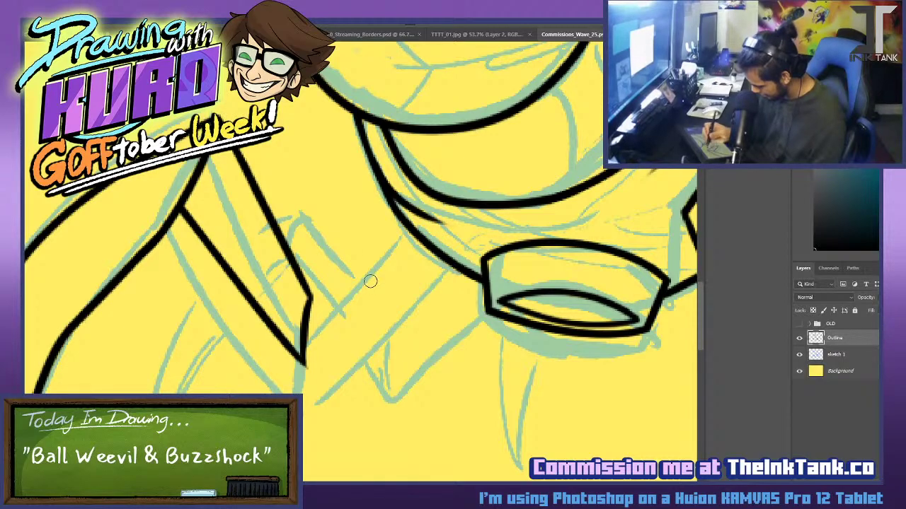
Ink the two parallel edges of the next leg segment, running from the knee up to the body.
left_click_drag(309, 300, 396, 222)
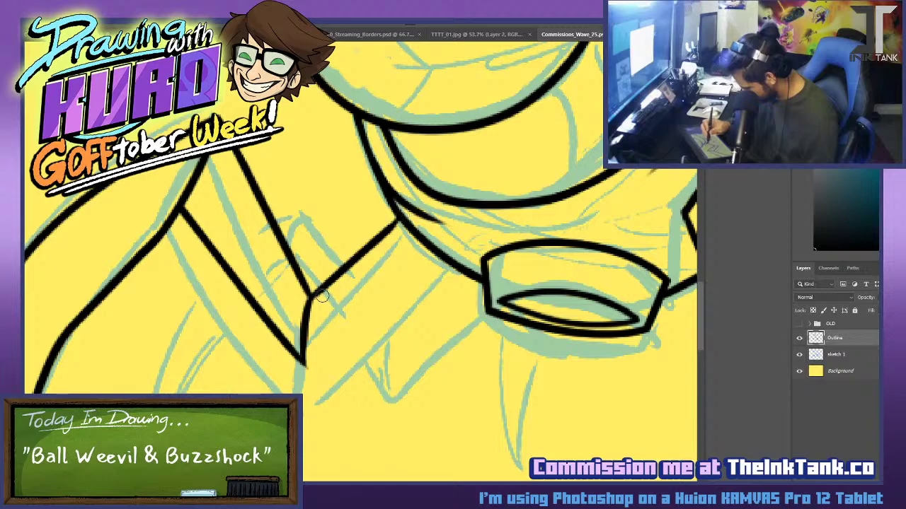
left_click_drag(440, 259, 305, 359)
key("ctrl+z")
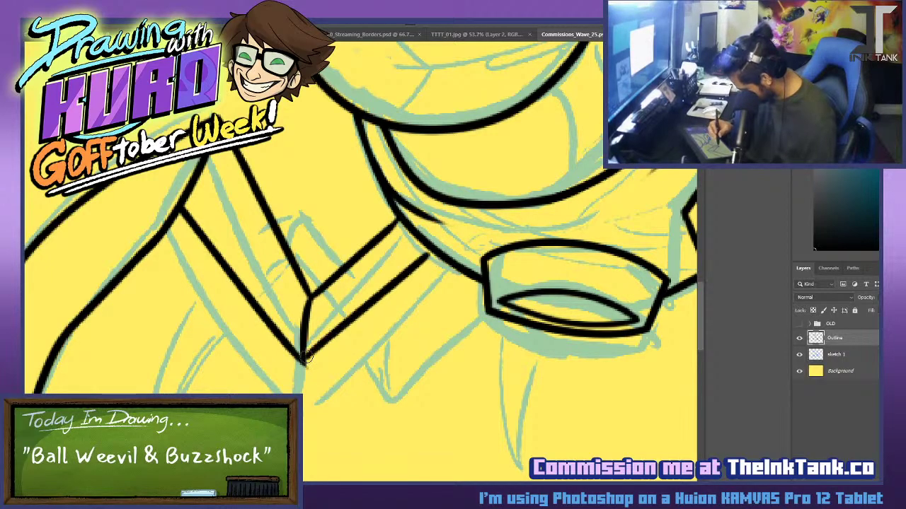
left_click_drag(433, 251, 394, 282)
key("ctrl+z")
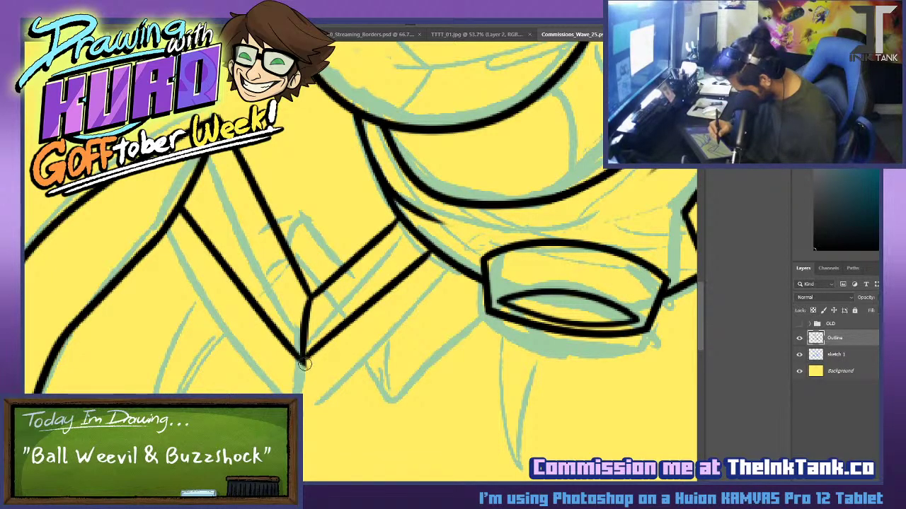
left_click_drag(305, 363, 435, 252)
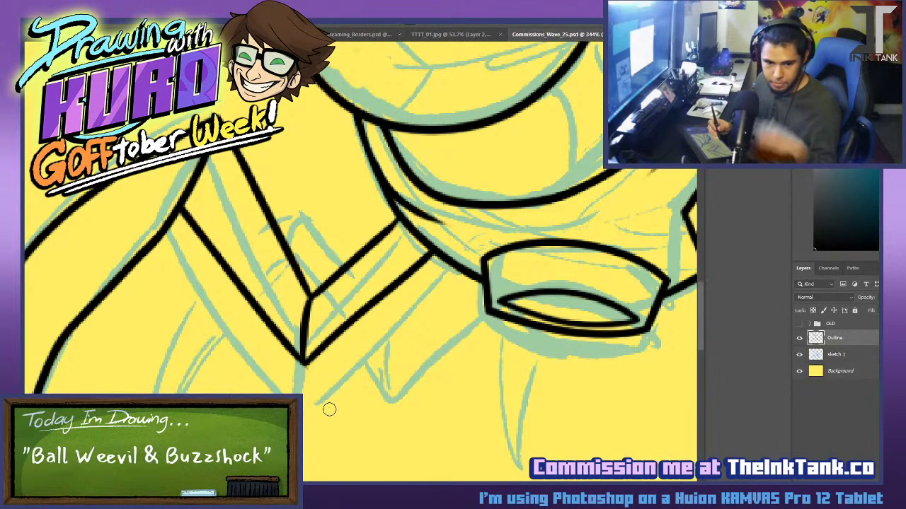
Ink the short curved knee line and the upper edge of the second leg's segment running up to the body.
left_click_drag(484, 375, 441, 362)
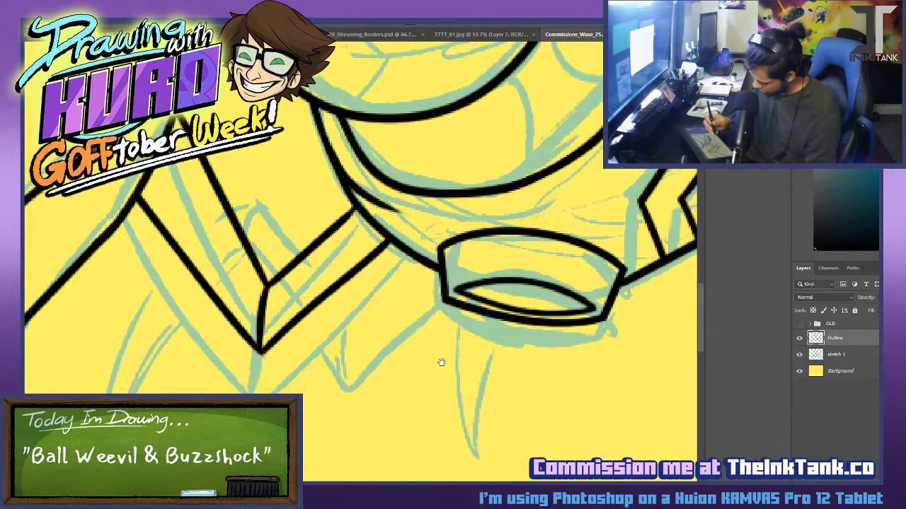
left_click_drag(515, 377, 532, 380)
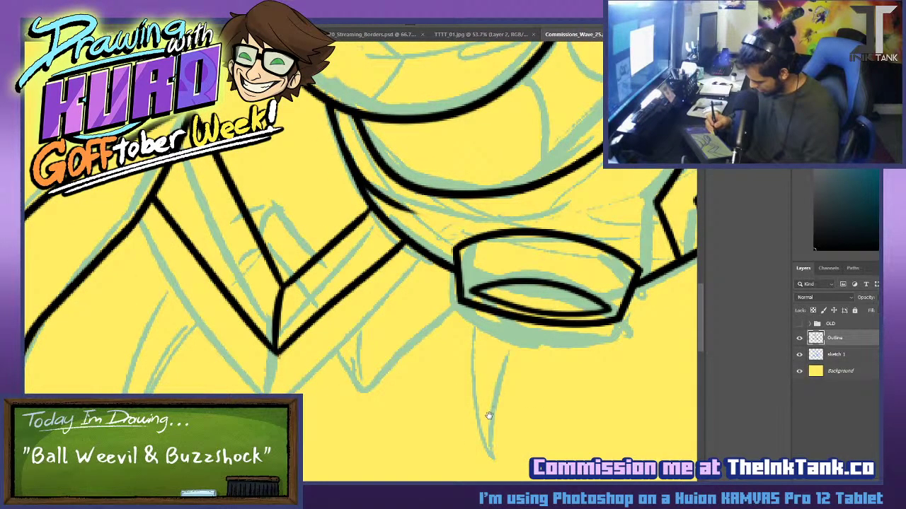
left_click_drag(357, 316, 363, 378)
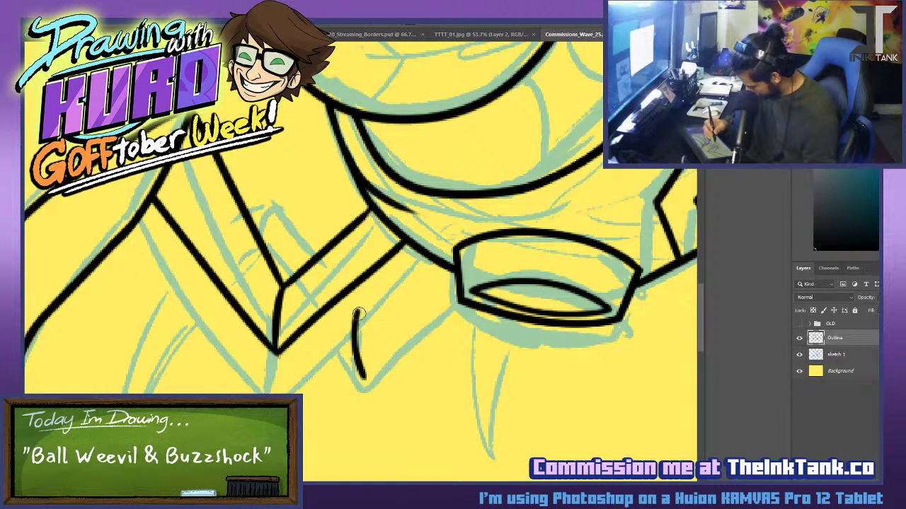
key("ctrl+z")
left_click_drag(358, 315, 360, 370)
key("ctrl+z")
mouse_move(363, 315)
left_mouse_down()
mouse_move(361, 361)
mouse_move(430, 257)
left_mouse_up()
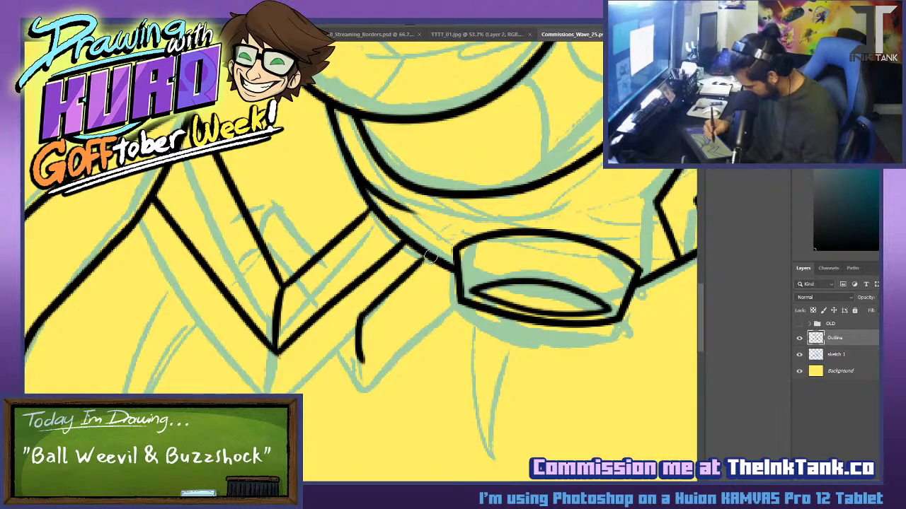
key("ctrl+z")
left_click_drag(361, 317, 422, 257)
key("ctrl+z")
left_click_drag(357, 320, 427, 255)
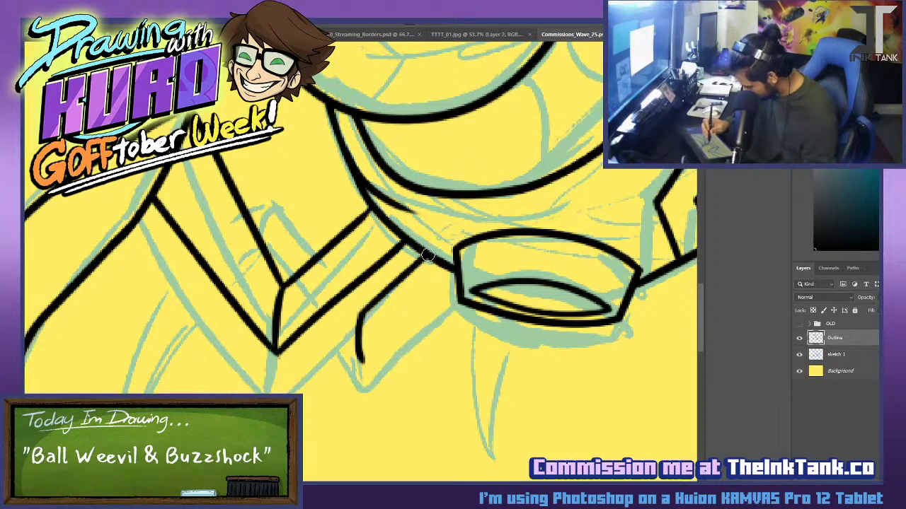
Ink the lower edge of the second leg's segment from its knee up to the ringed opening under the body.
left_click_drag(362, 365, 459, 282)
key("ctrl+z")
left_click_drag(361, 363, 459, 281)
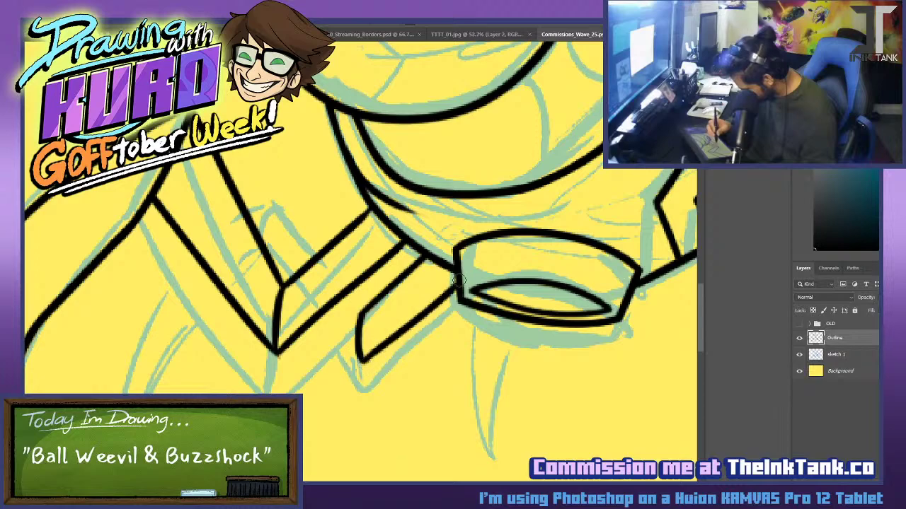
key("ctrl+z")
left_click_drag(361, 362, 457, 277)
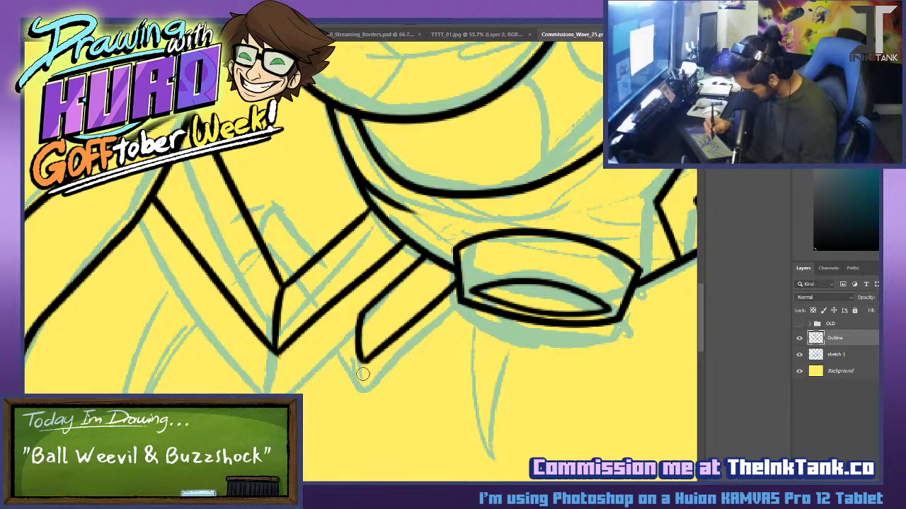
Ink the second leg's next segment where it shows on both sides of the front leg, including its pointed upper joint.
left_click_drag(343, 296, 358, 319)
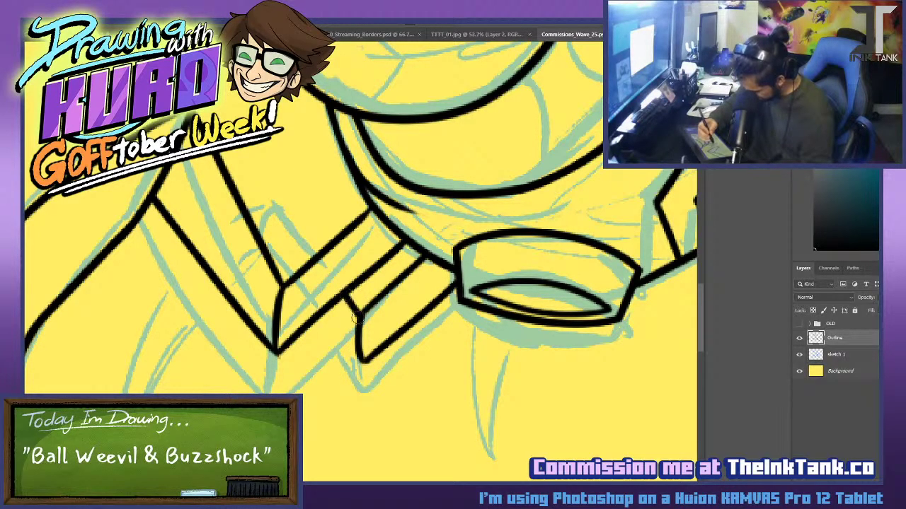
left_click_drag(361, 361, 318, 315)
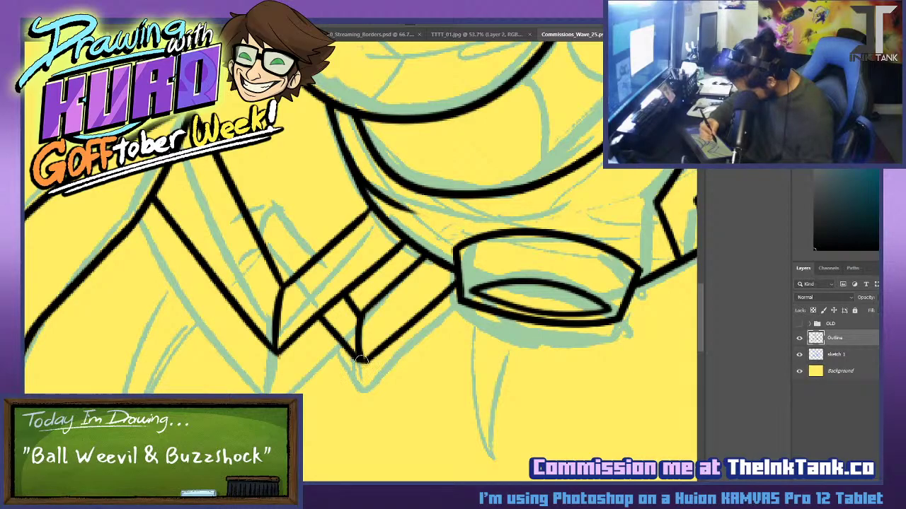
mouse_move(317, 259)
left_mouse_down()
mouse_move(276, 214)
mouse_move(312, 255)
left_mouse_up()
key("ctrl+z")
mouse_move(259, 242)
left_mouse_down()
mouse_move(284, 222)
mouse_move(271, 252)
mouse_move(278, 229)
mouse_move(271, 252)
mouse_move(290, 274)
left_mouse_up()
key("ctrl+z")
key("ctrl+z")
key("ctrl+z")
key("ctrl+z")
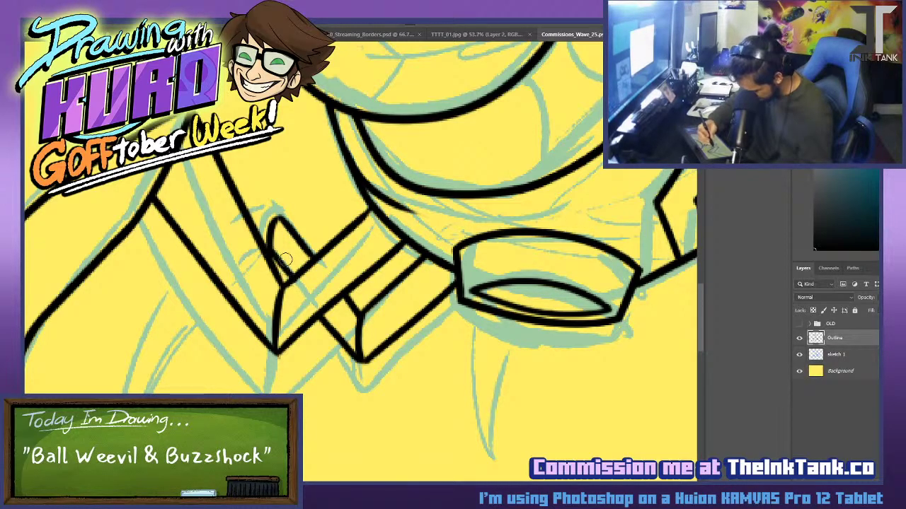
left_click_drag(279, 217, 256, 234)
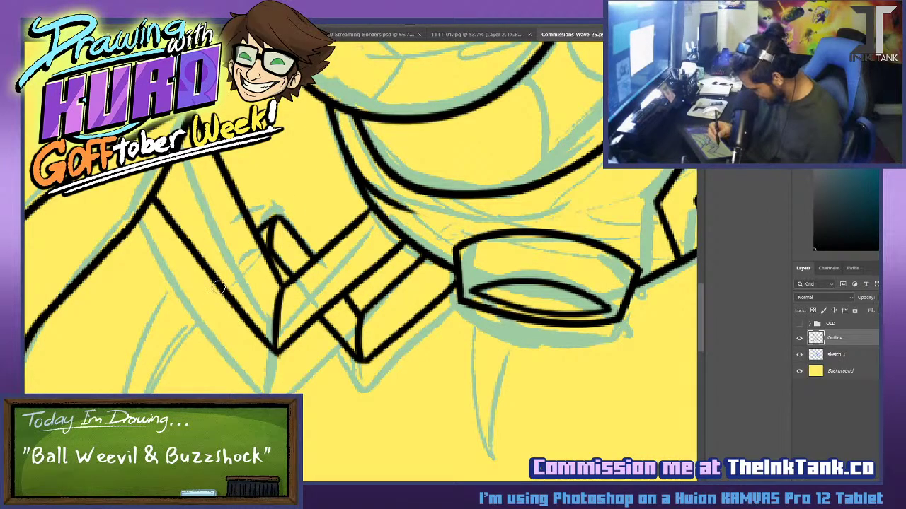
Ink the second leg's tapering claw below the front leg, with two curved edges meeting in a sharp tip.
left_click_drag(217, 282, 183, 392)
key("ctrl+z")
left_click_drag(213, 279, 182, 393)
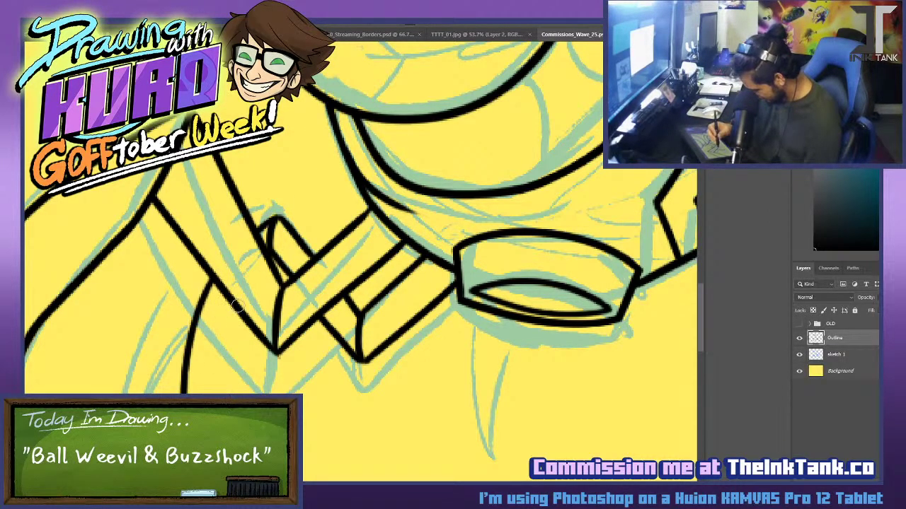
left_click_drag(238, 305, 201, 392)
key("ctrl+z")
key("ctrl+z")
left_click_drag(234, 305, 205, 393)
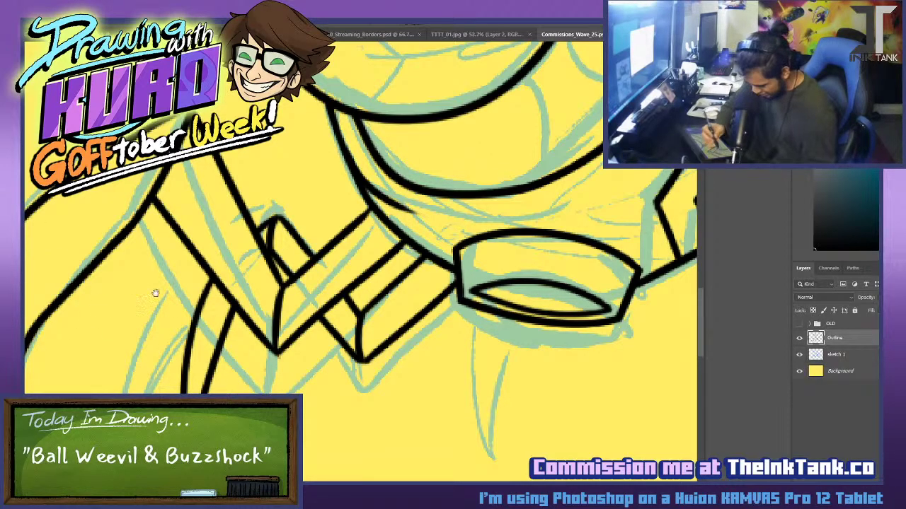
left_click_drag(154, 292, 148, 215)
left_click_drag(189, 392, 210, 302)
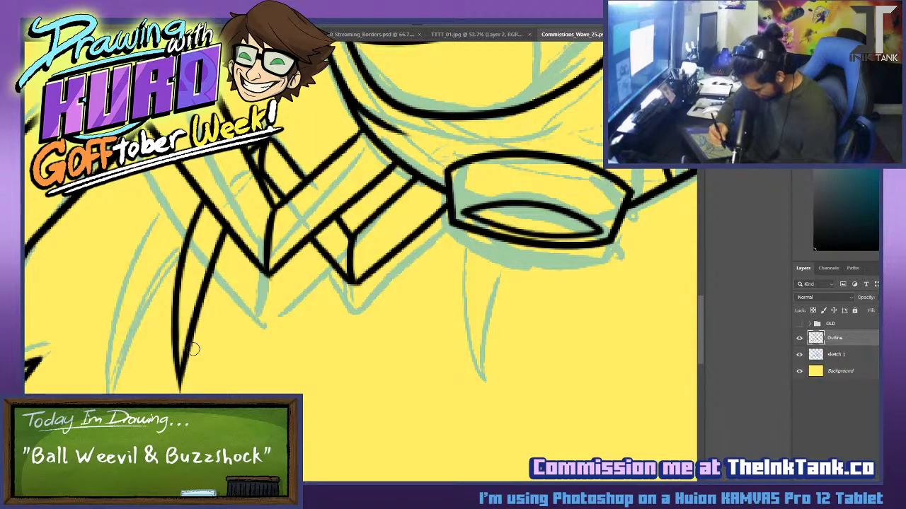
left_click_drag(194, 349, 214, 289)
key("ctrl+z")
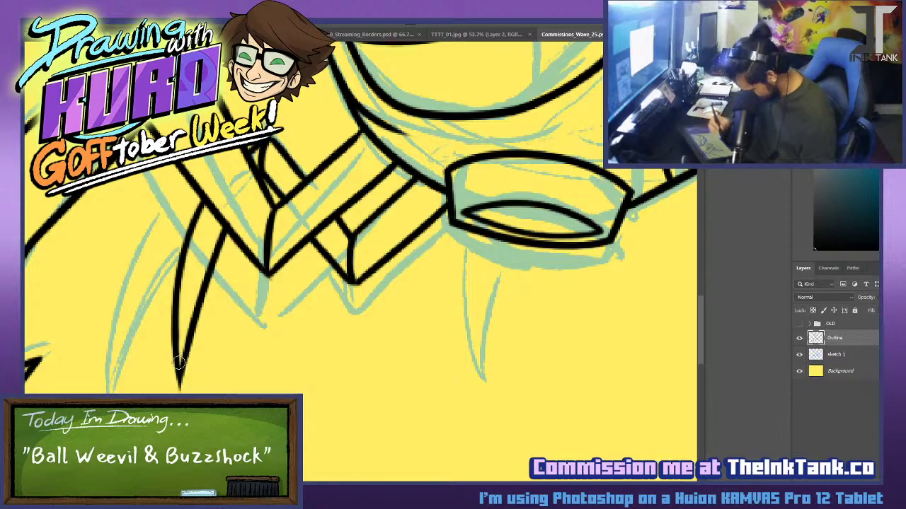
Erase the lower edge of the second leg's knee-to-body segment and re-ink it slightly higher from the knee.
scroll(180, 363, "down", 1)
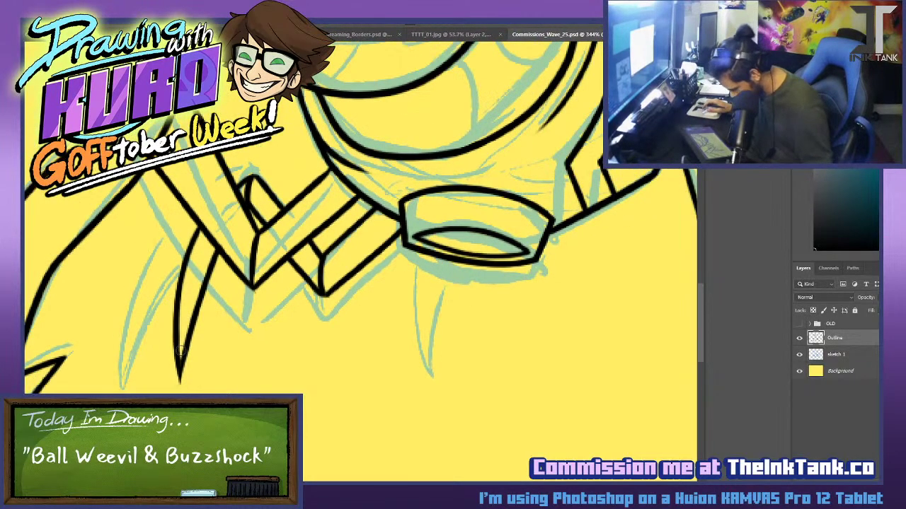
scroll(180, 350, "down", 5)
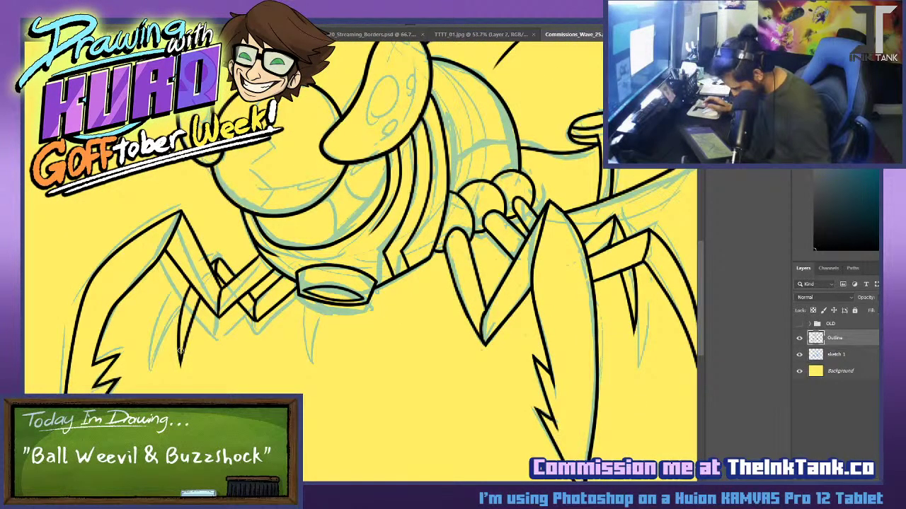
left_click_drag(381, 358, 257, 343)
left_click_drag(298, 401, 358, 384)
scroll(361, 297, "up", 4)
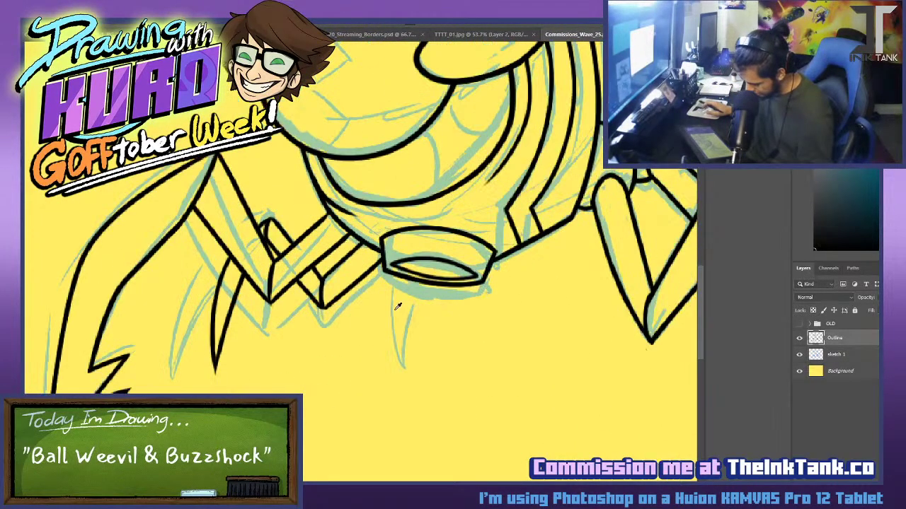
scroll(398, 307, "up", 4)
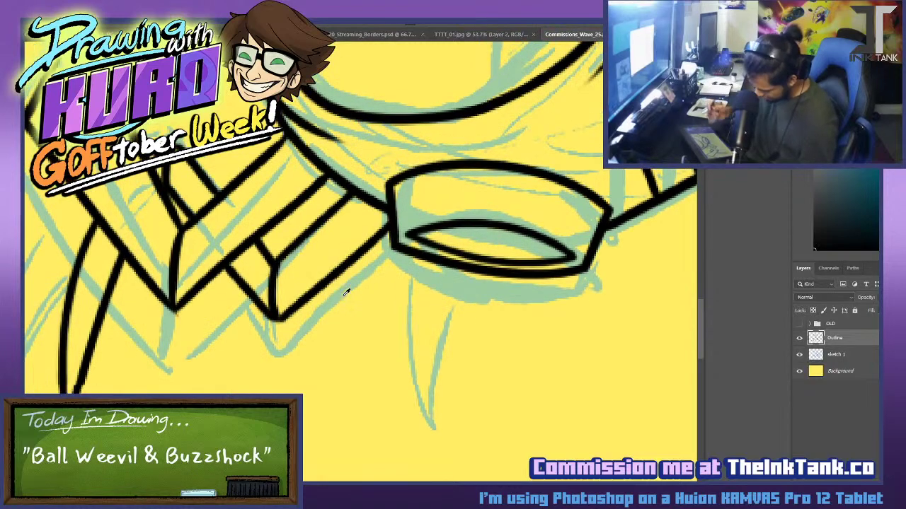
scroll(347, 292, "up", 3)
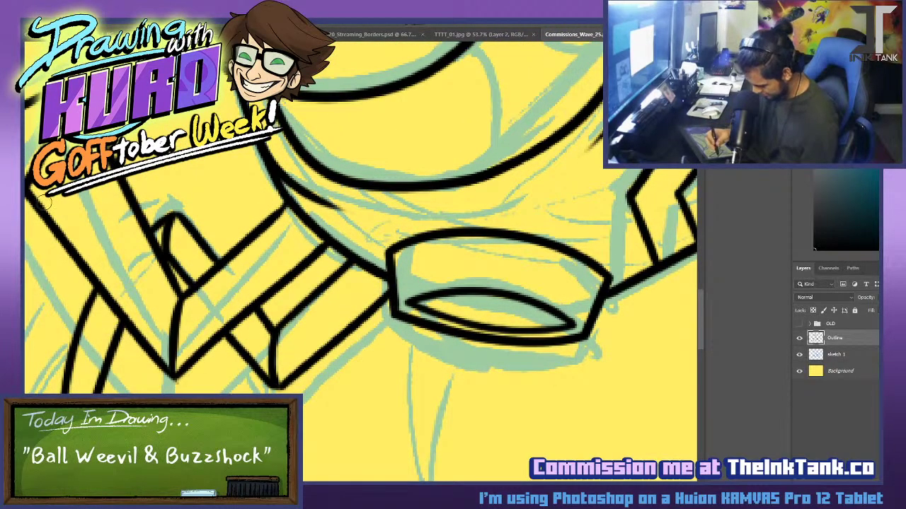
mouse_move(279, 386)
left_mouse_down()
mouse_move(300, 380)
mouse_move(386, 288)
mouse_move(381, 294)
left_mouse_up()
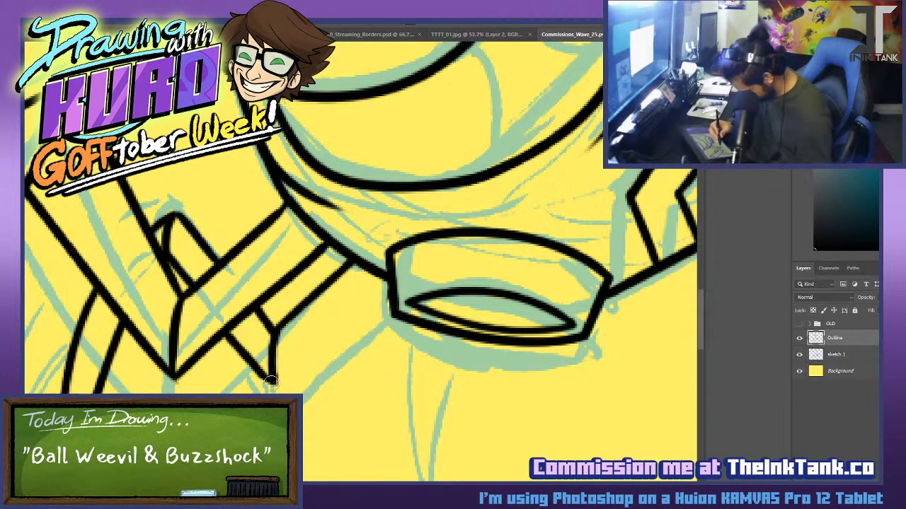
mouse_move(267, 388)
left_mouse_down()
mouse_move(389, 289)
mouse_move(386, 278)
left_mouse_up()
key("ctrl+z")
key("ctrl+z")
left_click_drag(271, 388, 389, 278)
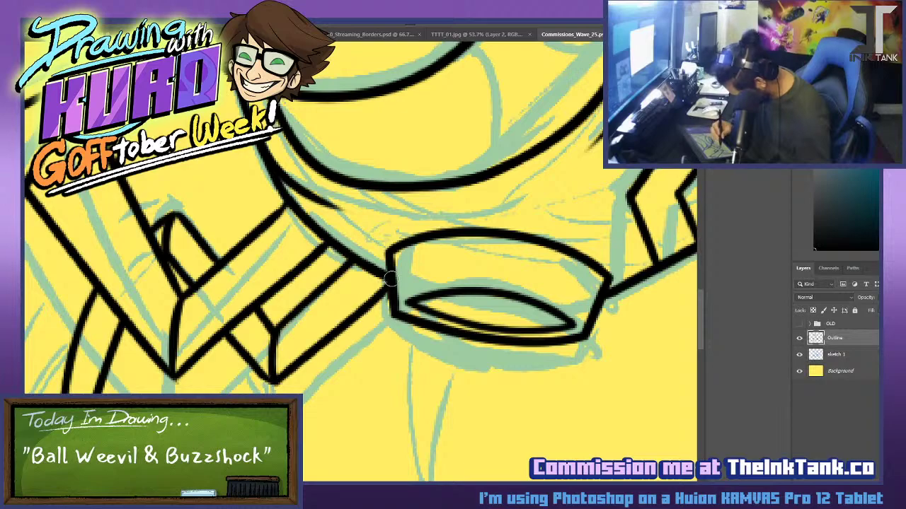
Ink the third leg's small pointed knee beside the ringed opening, with its short segment lines emerging from behind the second leg.
left_click_drag(241, 303, 135, 198)
left_click_drag(344, 227, 469, 262)
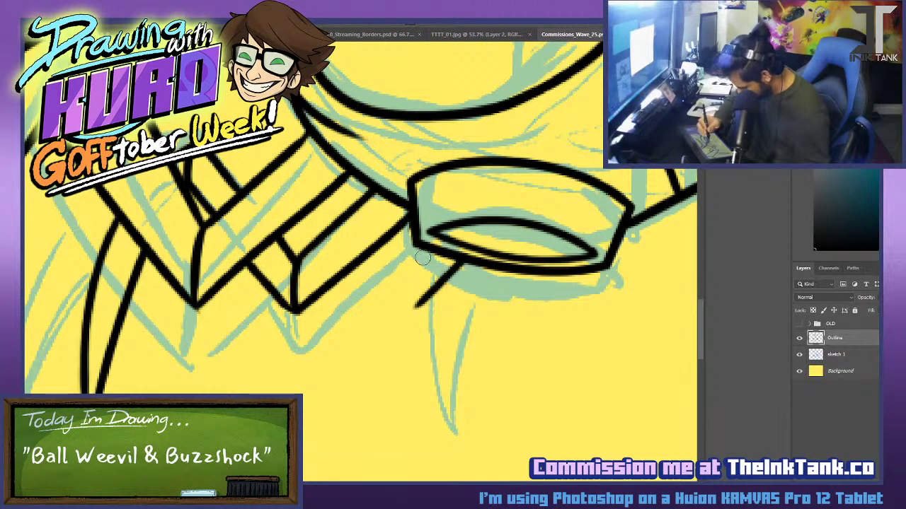
mouse_move(435, 254)
left_mouse_down()
mouse_move(408, 300)
mouse_move(398, 253)
left_mouse_up()
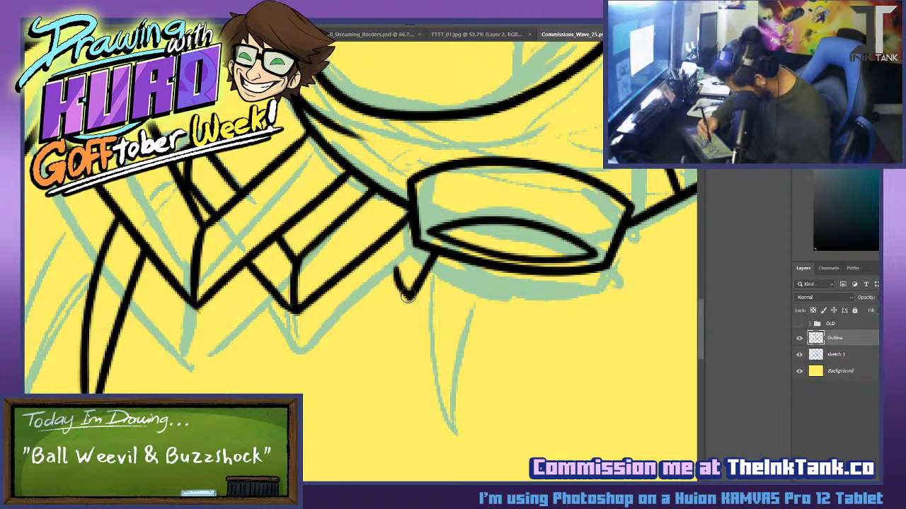
key("ctrl+z")
mouse_move(409, 297)
left_mouse_down()
mouse_move(401, 256)
mouse_move(414, 234)
mouse_move(383, 280)
mouse_move(407, 300)
left_mouse_up()
mouse_move(363, 260)
left_mouse_down()
mouse_move(408, 300)
mouse_move(423, 276)
left_mouse_up()
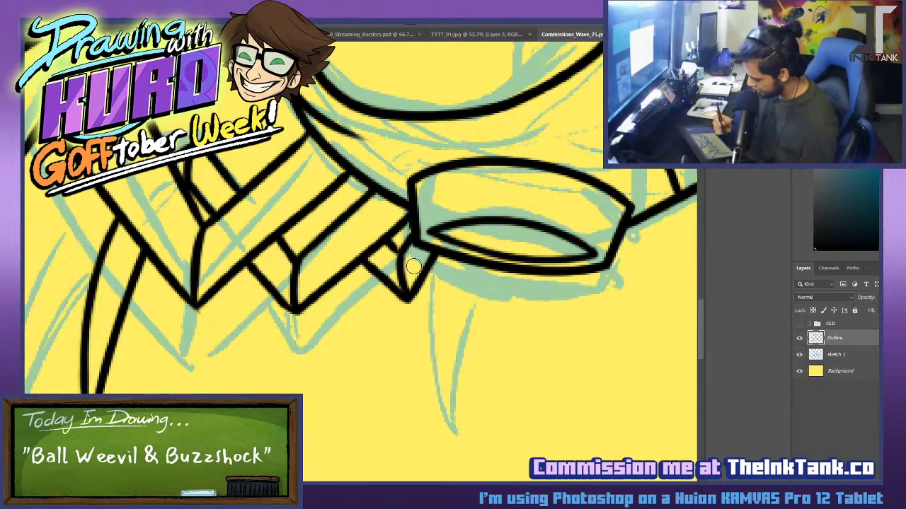
Ink the curved pieces of the third leg that show in the gap between the front and second legs.
left_click_drag(348, 203, 330, 187)
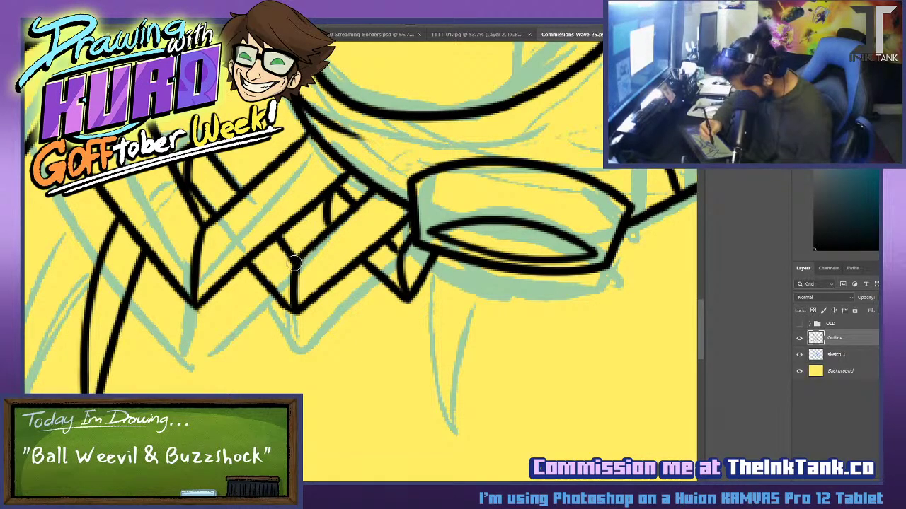
left_click_drag(293, 262, 317, 201)
key("ctrl+z")
left_click_drag(296, 256, 319, 205)
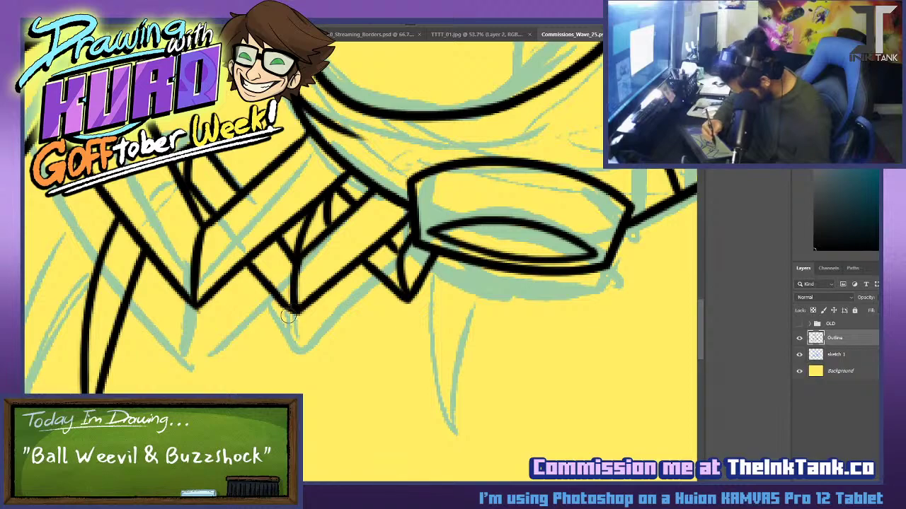
Ink the third leg's tapering claw hanging below the second leg's knee.
mouse_move(293, 311)
left_mouse_down()
mouse_move(306, 393)
mouse_move(330, 293)
left_mouse_up()
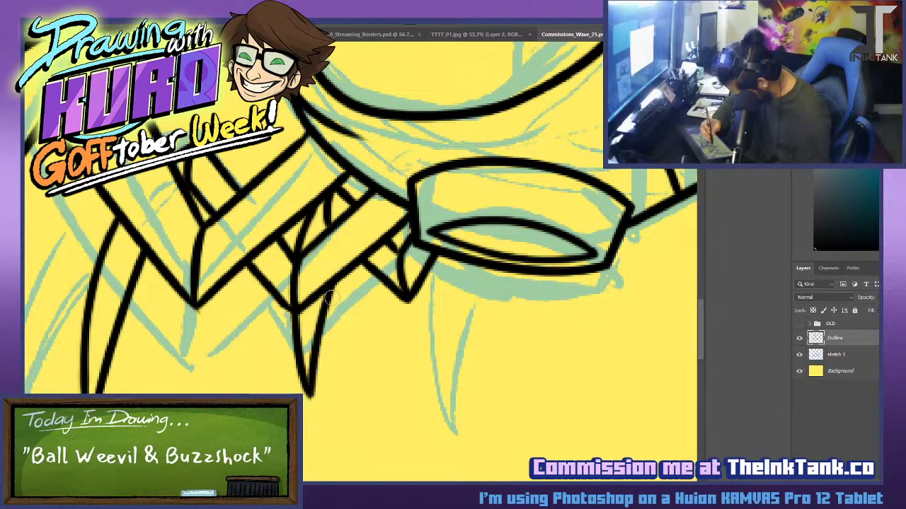
key("ctrl+z")
left_click_drag(310, 396, 327, 287)
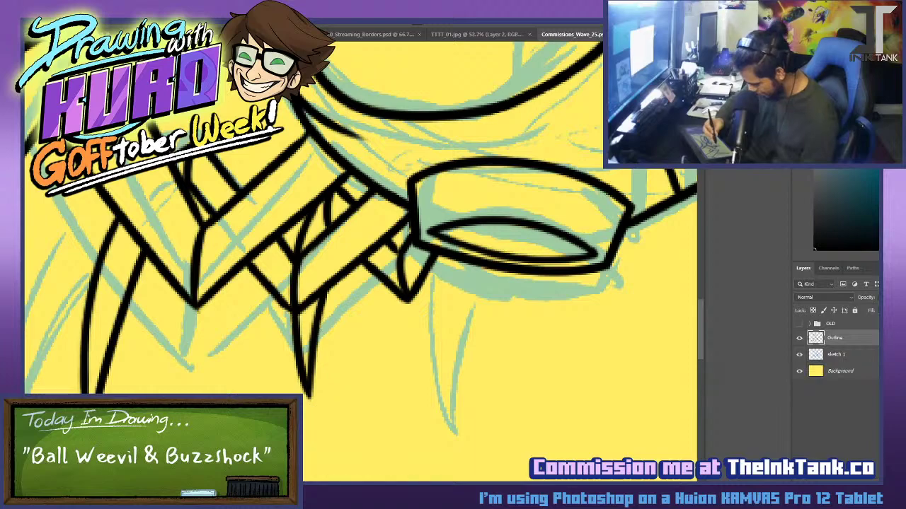
Ink the curved line across the rear body from the last band to the back outline, above the round leg joints.
scroll(183, 166, "down", 3)
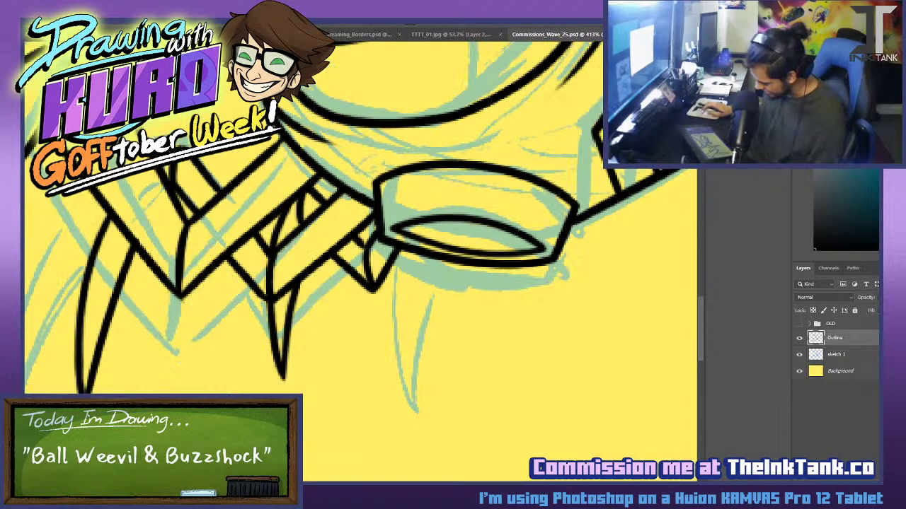
left_click_drag(397, 244, 342, 378)
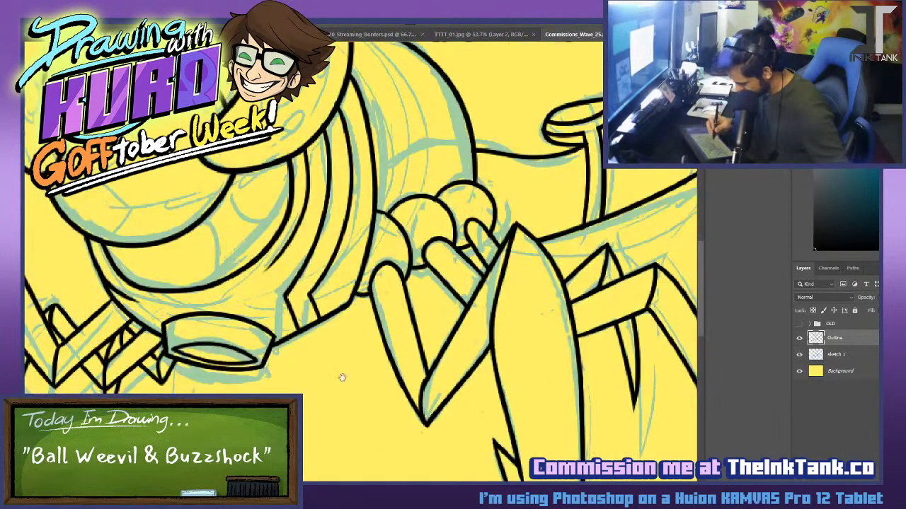
left_click_drag(521, 271, 402, 358)
scroll(225, 273, "up", 4)
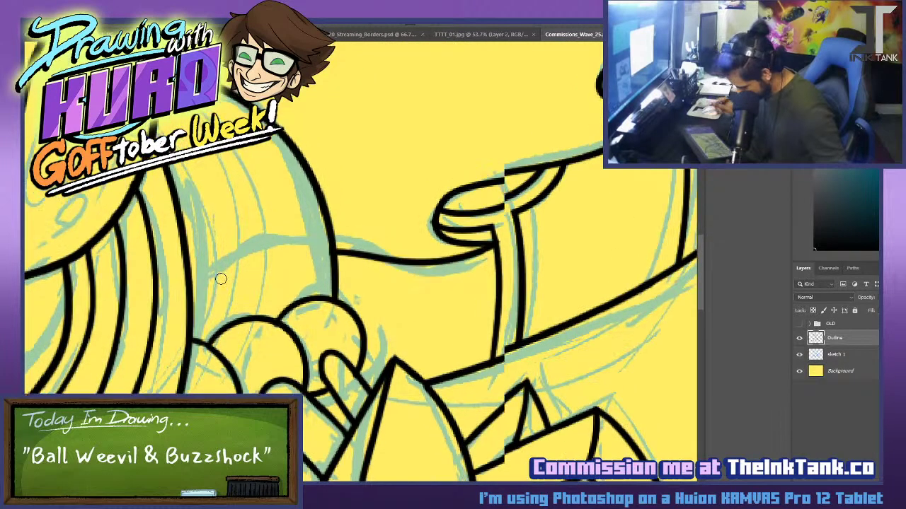
mouse_move(192, 285)
left_mouse_down()
mouse_move(317, 242)
mouse_move(328, 243)
mouse_move(268, 257)
mouse_move(325, 255)
mouse_move(340, 244)
left_mouse_up()
key("ctrl+z")
key("ctrl+z")
key("ctrl+z")
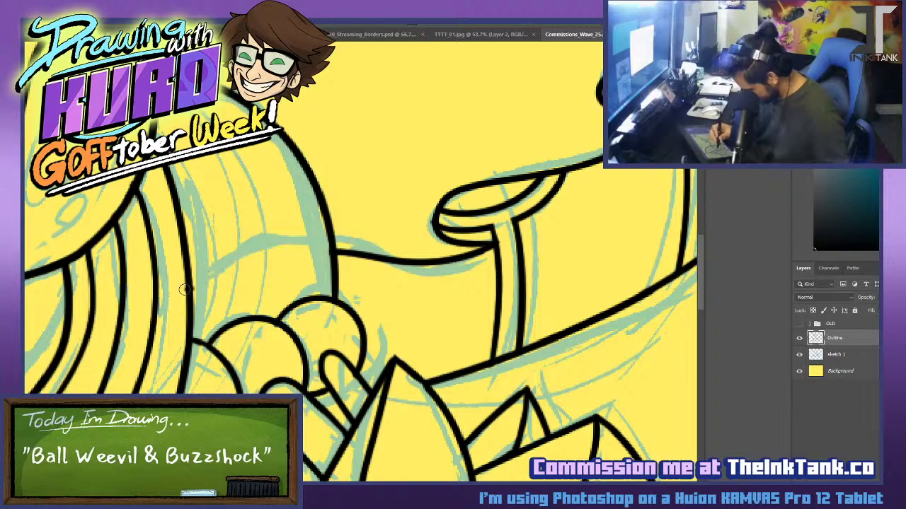
left_click_drag(190, 290, 331, 246)
key("ctrl+z")
left_click_drag(186, 293, 331, 247)
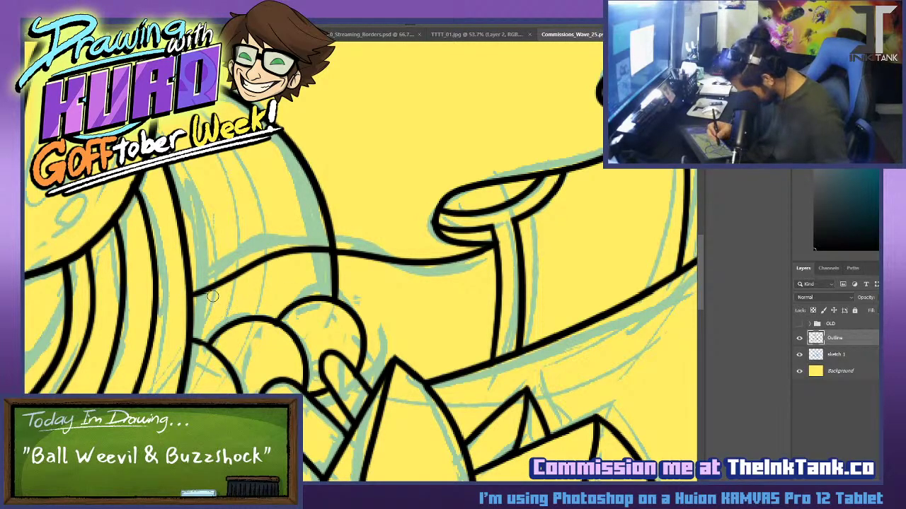
Ink the short curved band lines between the rear body's curved line and the round leg joints.
left_click_drag(215, 286, 210, 342)
key("ctrl+z")
left_click_drag(218, 284, 212, 340)
key("ctrl+z")
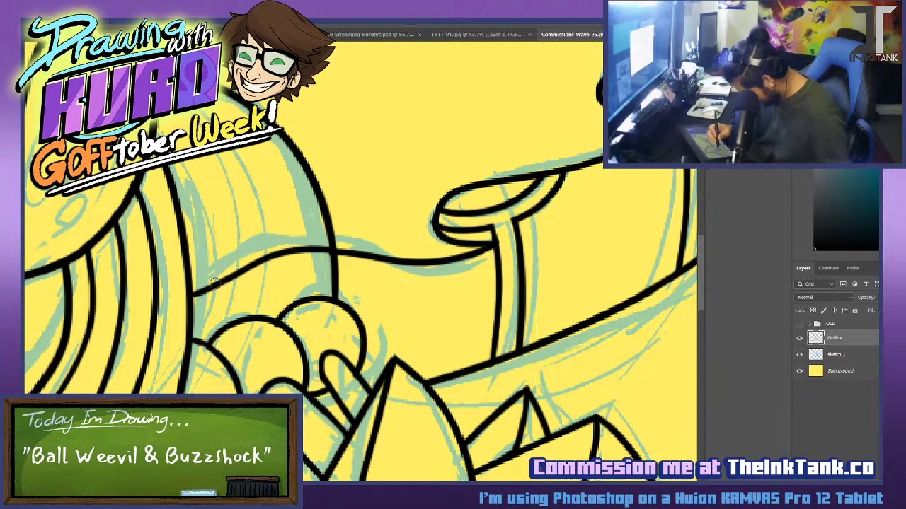
left_click_drag(215, 285, 210, 341)
mouse_move(246, 269)
left_mouse_down()
mouse_move(241, 319)
mouse_move(254, 281)
mouse_move(247, 316)
left_mouse_up()
key("ctrl+z")
key("ctrl+z")
key("ctrl+z")
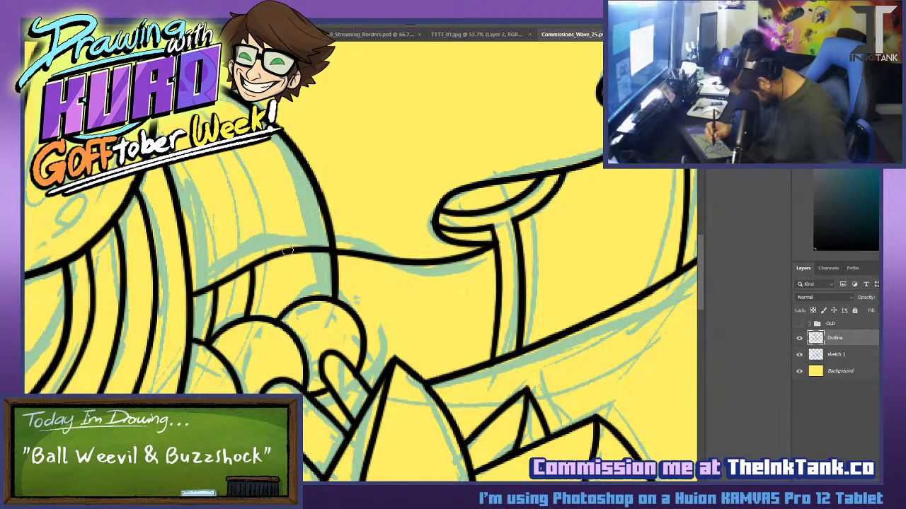
left_click_drag(286, 249, 280, 318)
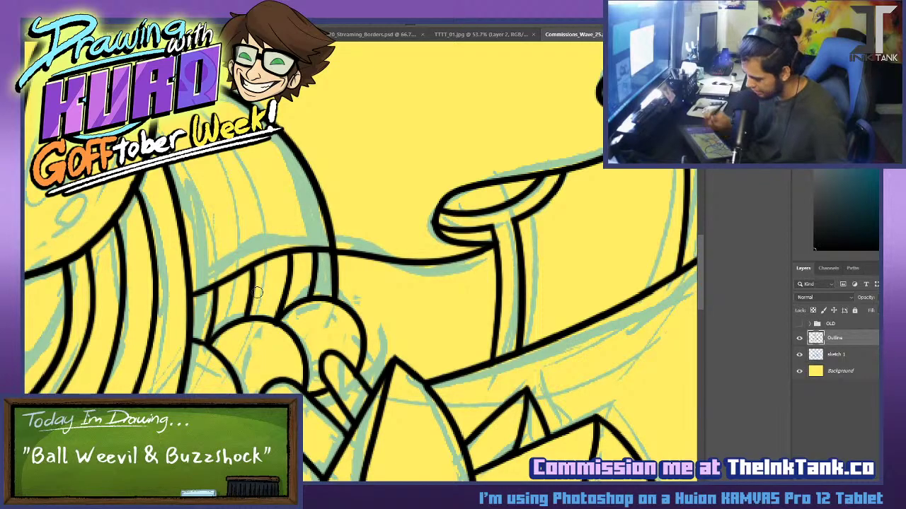
Hide the sketch 1 layer so only the ink lines show over the yellow background.
scroll(236, 234, "down", 6)
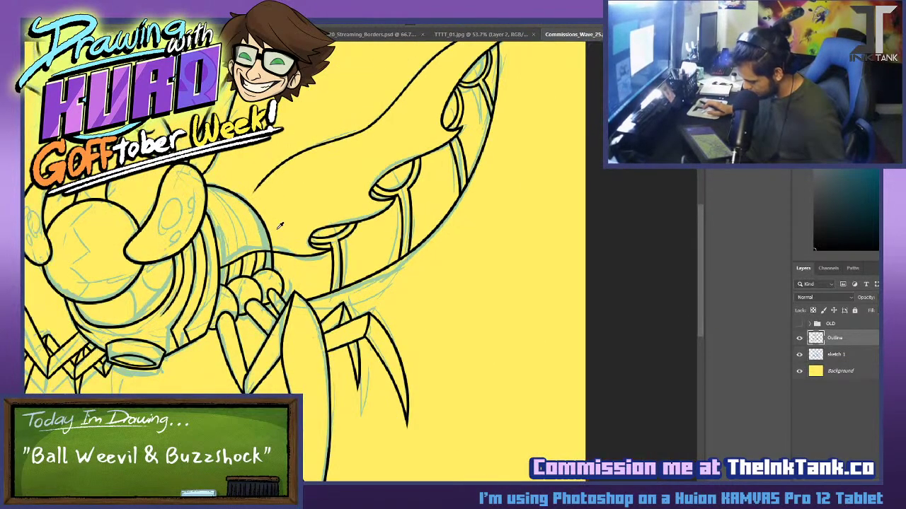
scroll(279, 225, "down", 5)
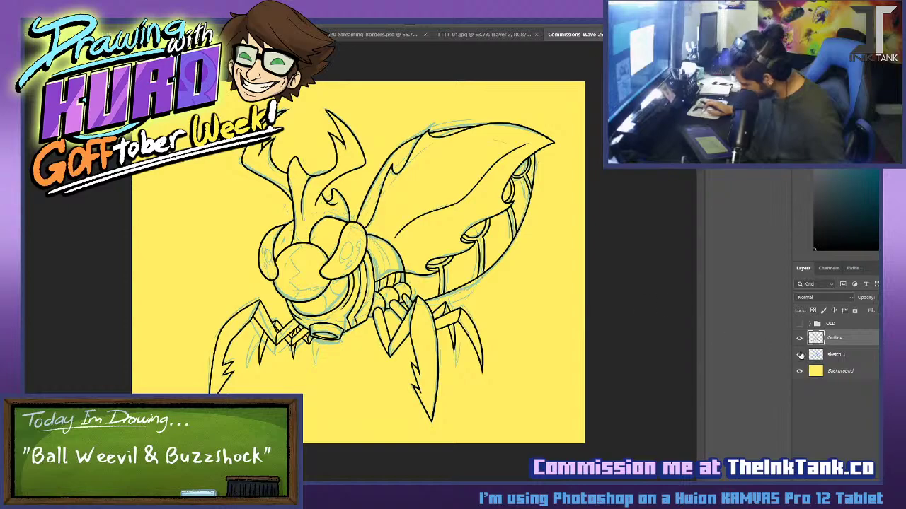
left_click(799, 354)
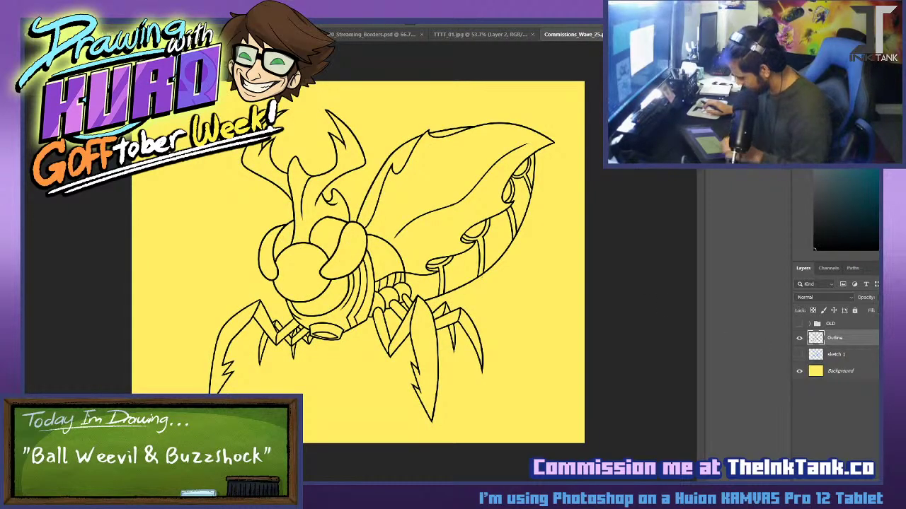
Duplicate the Outline layer and add a new layer filled with solid white.
key("ctrl+j")
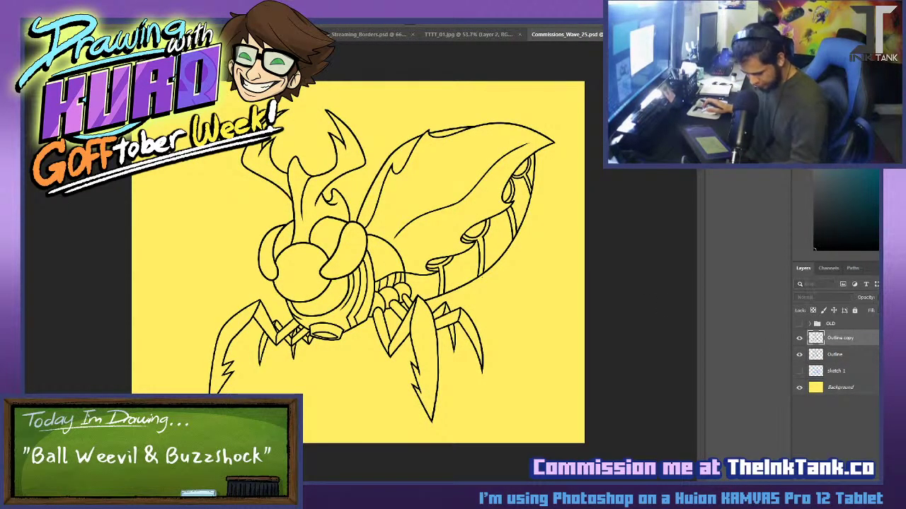
key("ctrl+shift+n")
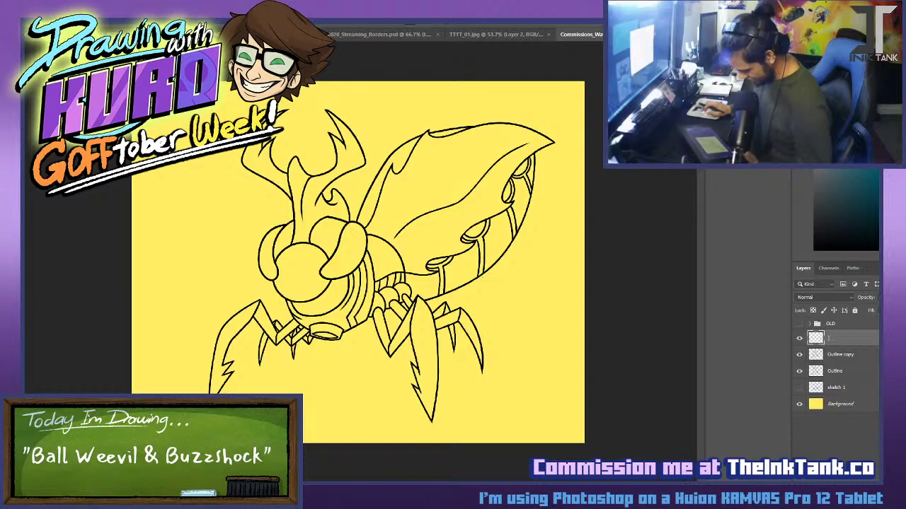
left_click(199, 226)
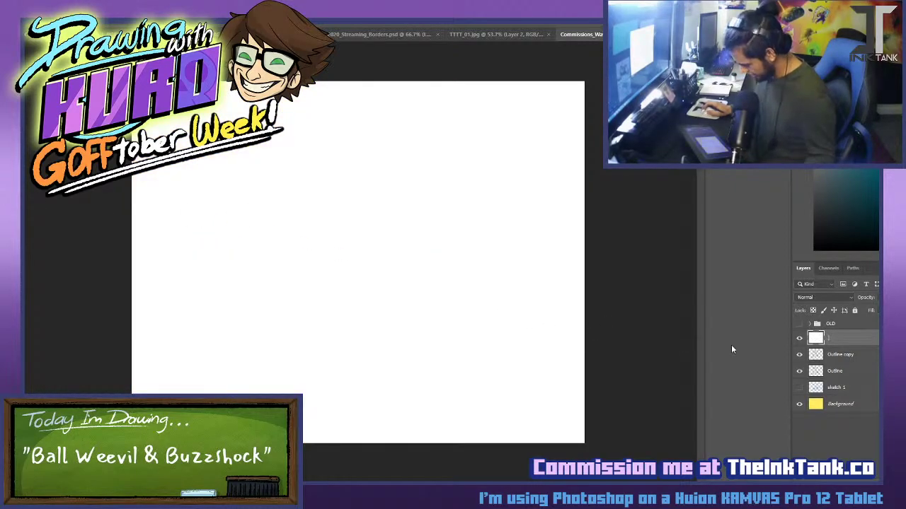
Merge the white layer with the outline copy, keep it directly beneath Outline, and rename it Color.
mouse_move(839, 351)
left_mouse_down()
mouse_move(839, 333)
mouse_move(846, 361)
left_mouse_up()
key("ctrl+e")
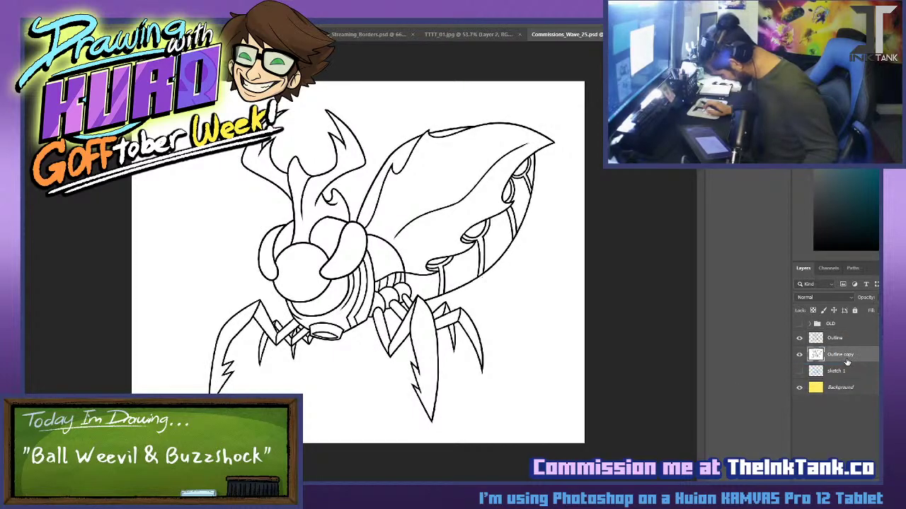
type("Color")
key("Return")
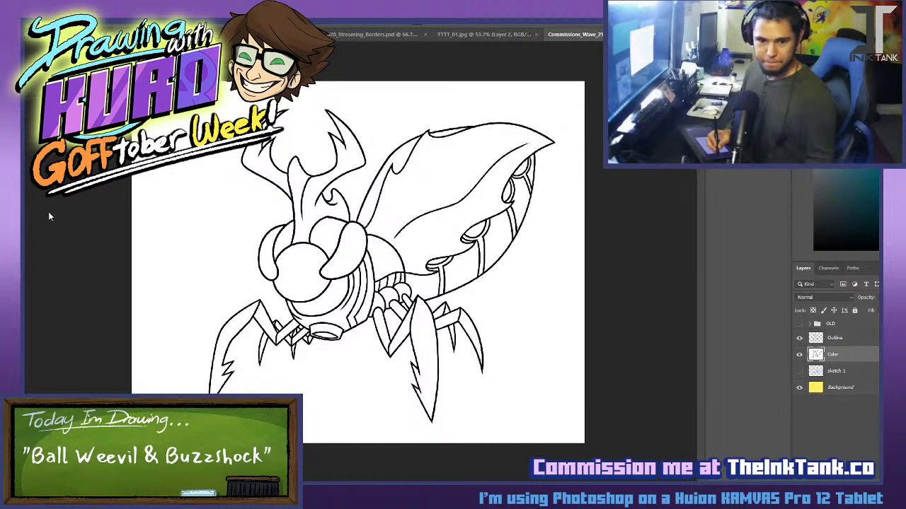
Erase the white around the creature and in the small gaps among the crossed legs beside its mouth on the Color layer.
left_click_drag(508, 303, 521, 309)
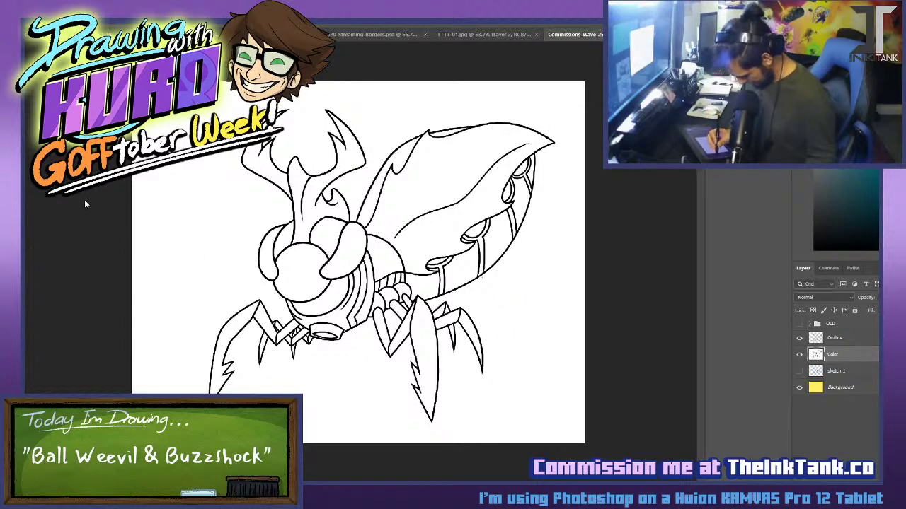
left_click(526, 328)
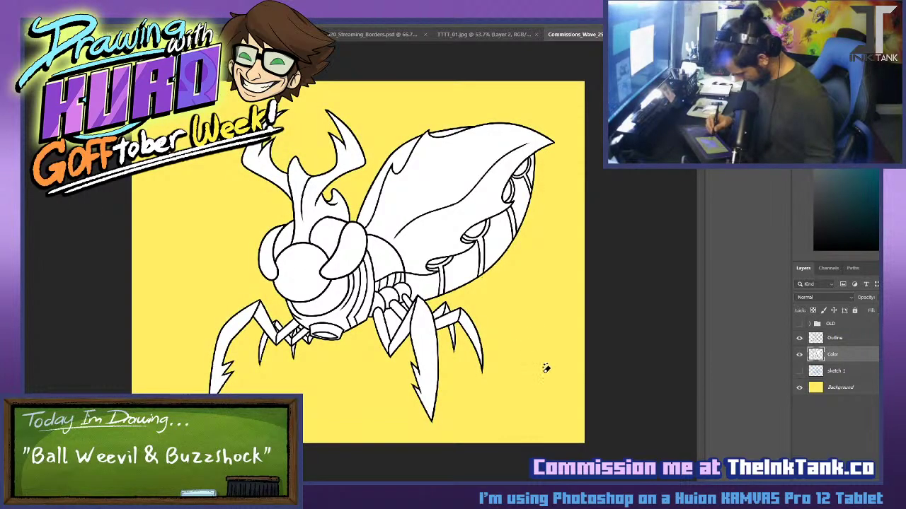
scroll(277, 370, "up", 3)
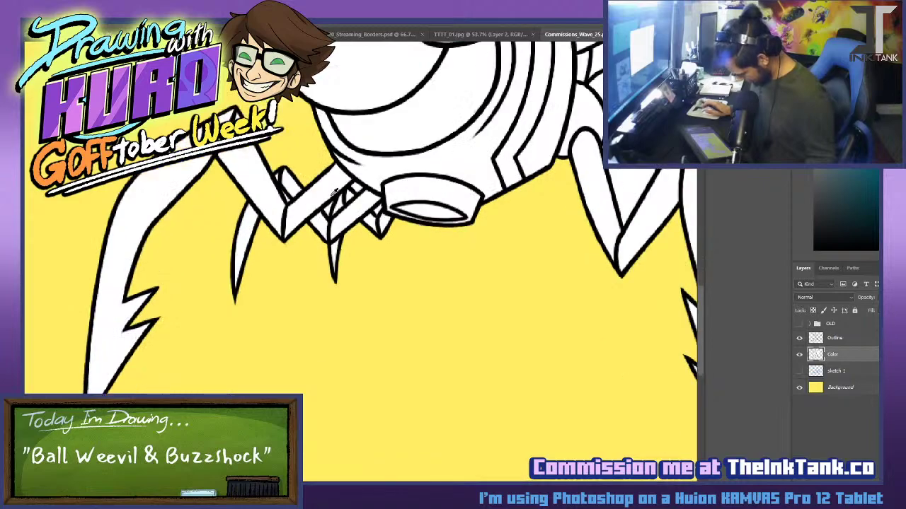
scroll(335, 191, "up", 5)
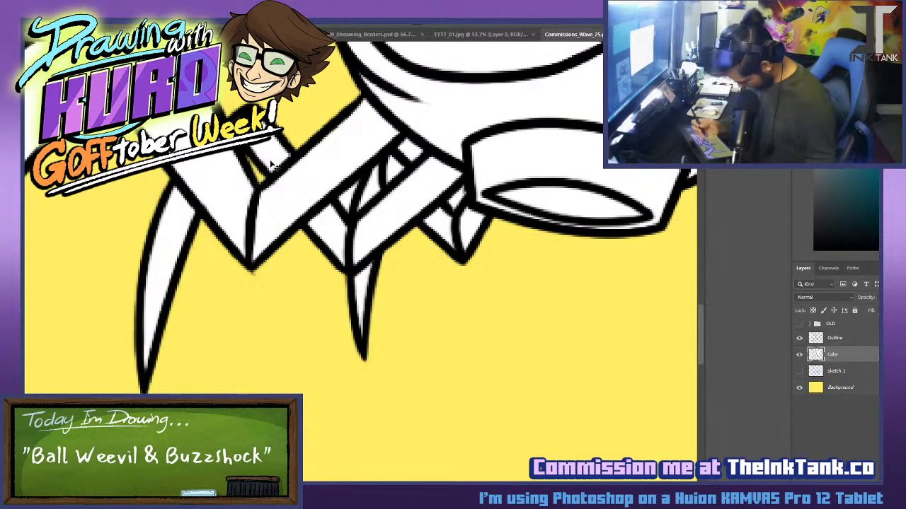
left_click_drag(348, 194, 353, 190)
left_click_drag(414, 151, 400, 145)
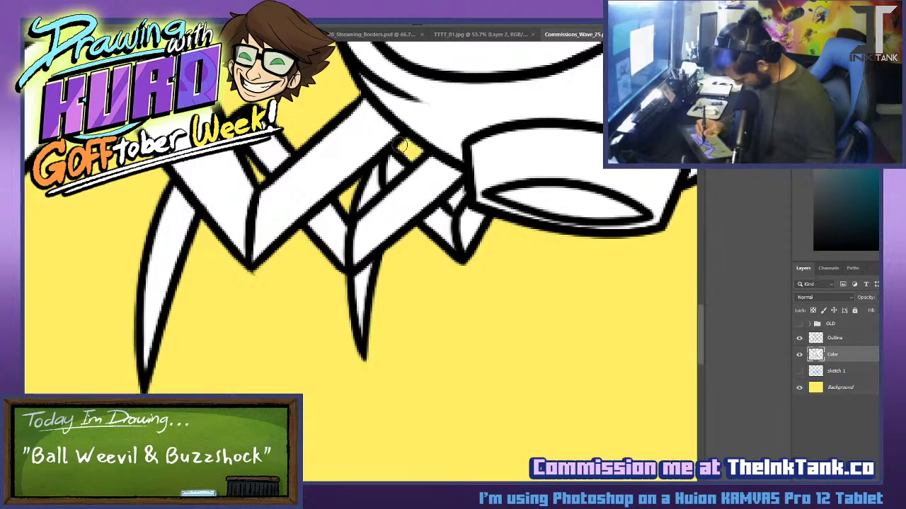
left_click_drag(458, 192, 455, 205)
Clear the white inside the creature's large round face on the Color layer.
mouse_move(636, 85)
left_mouse_down()
mouse_move(455, 288)
mouse_move(433, 338)
left_mouse_up()
left_click_drag(431, 178, 465, 313)
left_click_drag(279, 248, 352, 325)
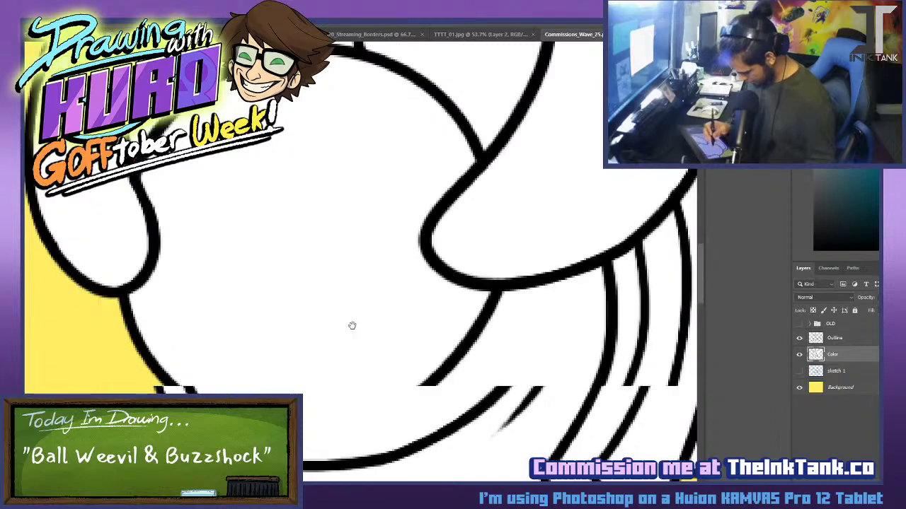
key("g")
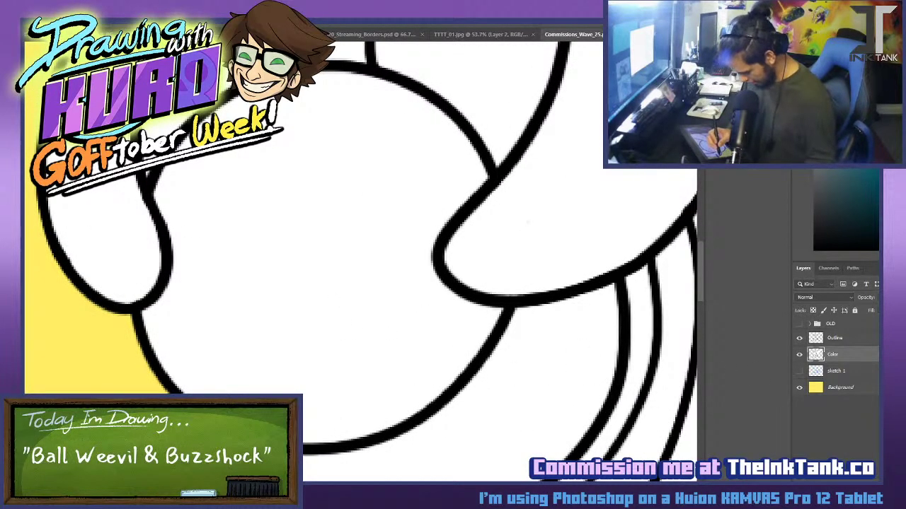
left_click(343, 245)
key("ctrl+z")
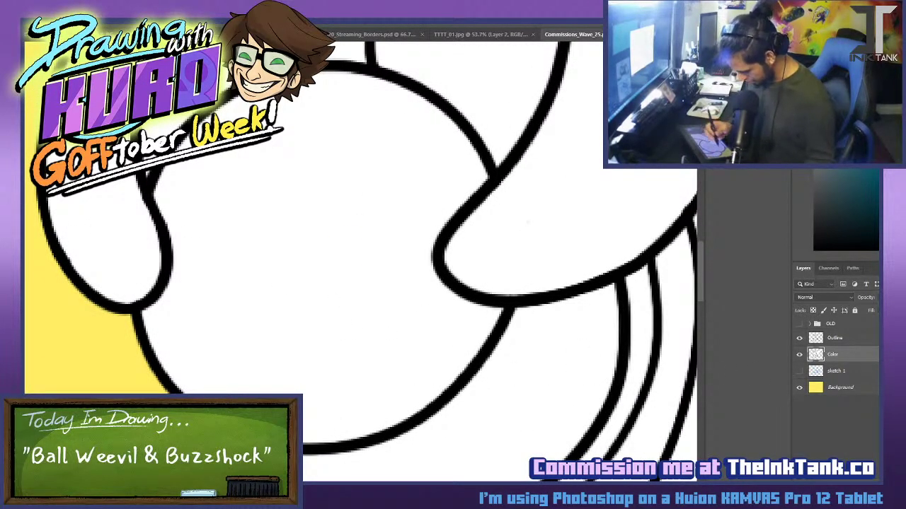
left_click(428, 218)
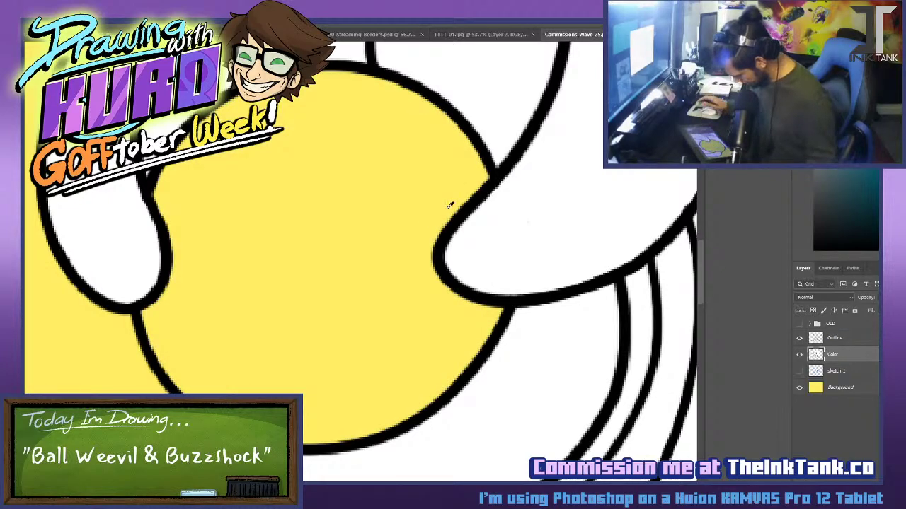
scroll(450, 205, "down", 2)
left_click_drag(516, 209, 460, 384)
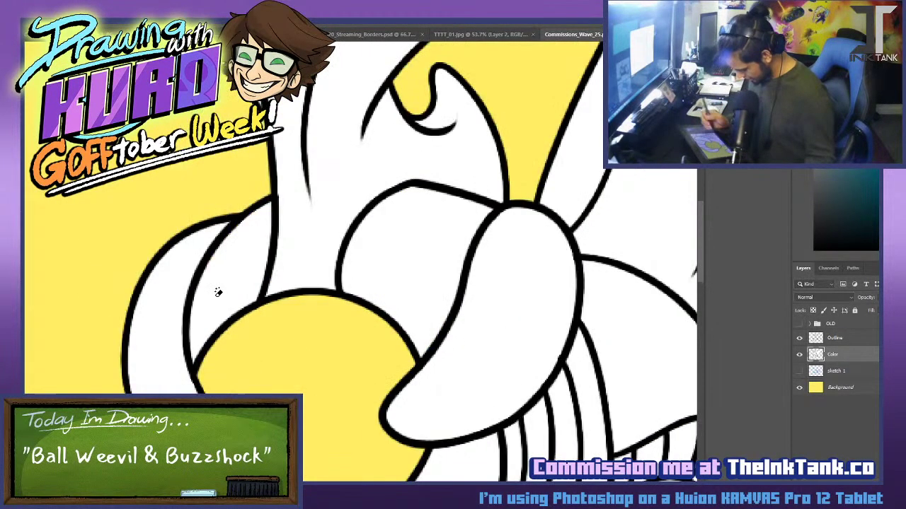
left_click_drag(469, 277, 370, 297)
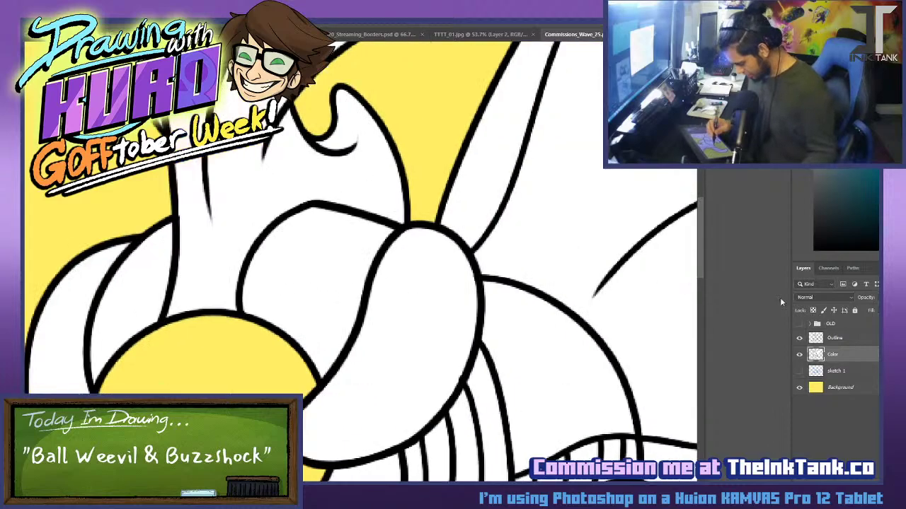
left_click(893, 225)
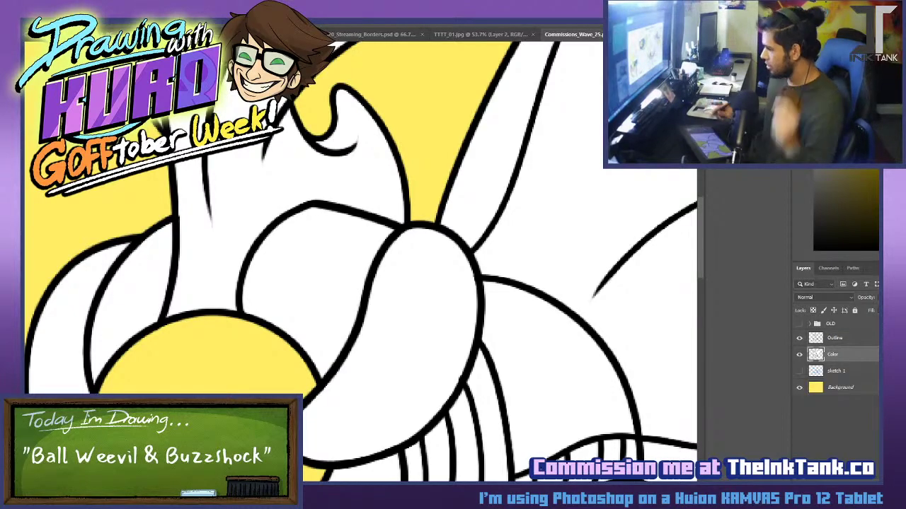
left_click(368, 289)
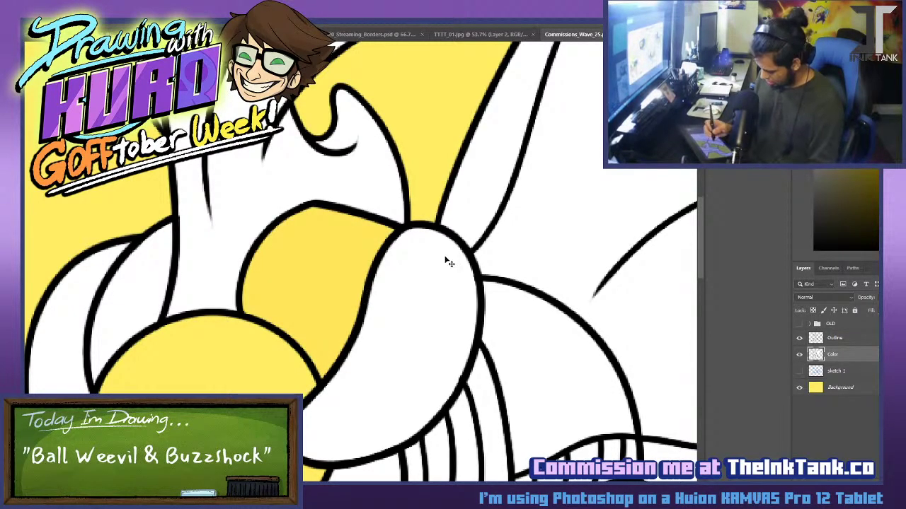
key("ctrl+z")
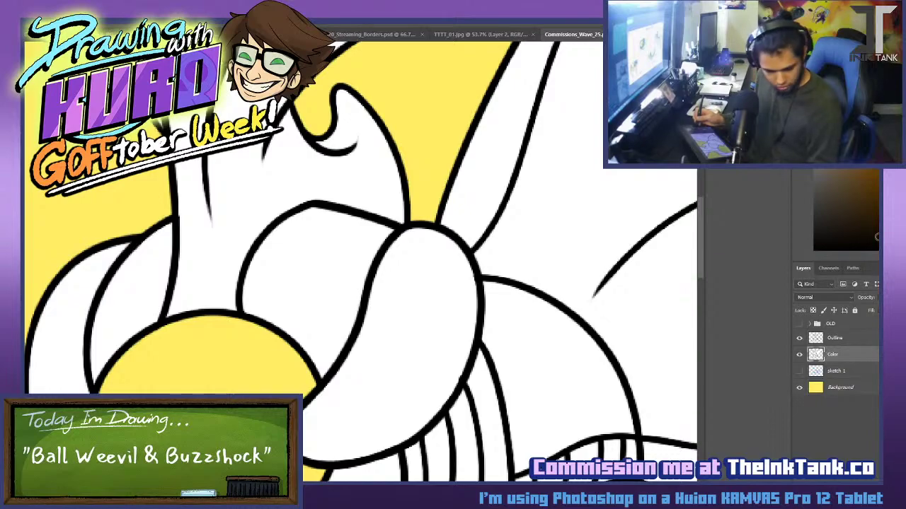
Fill the two white head patches on either side of the horn's base with orange.
left_click(347, 263)
left_click(164, 297)
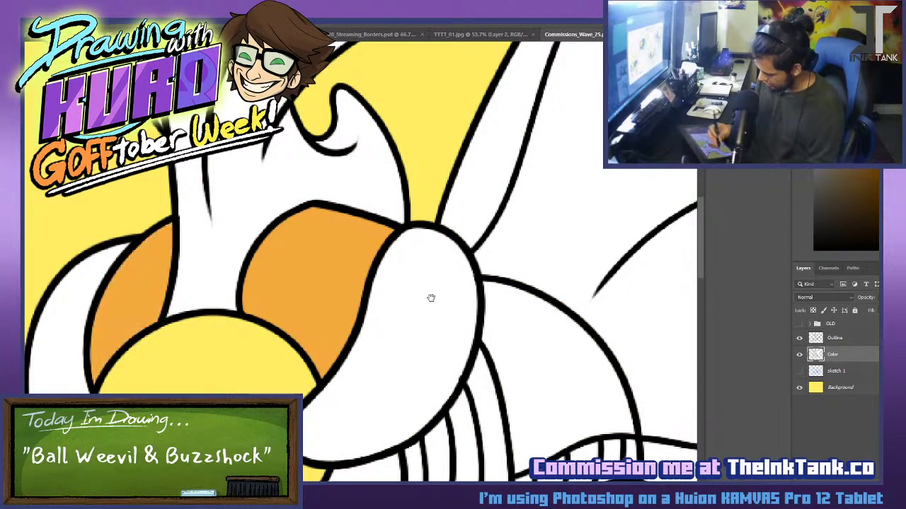
Fill the forehead and branching horn with golden yellow on the Color layer.
mouse_move(431, 298)
left_mouse_down()
mouse_move(448, 276)
mouse_move(467, 481)
left_mouse_up()
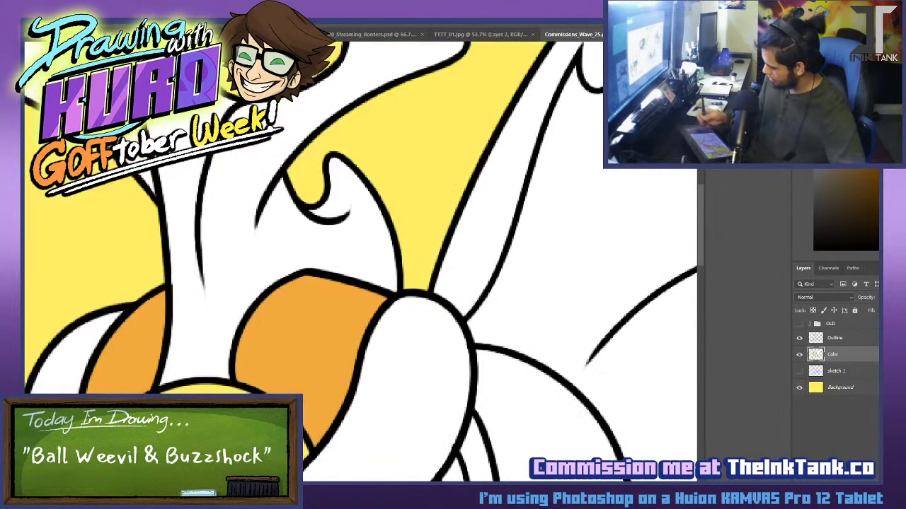
left_click(410, 170, "alt")
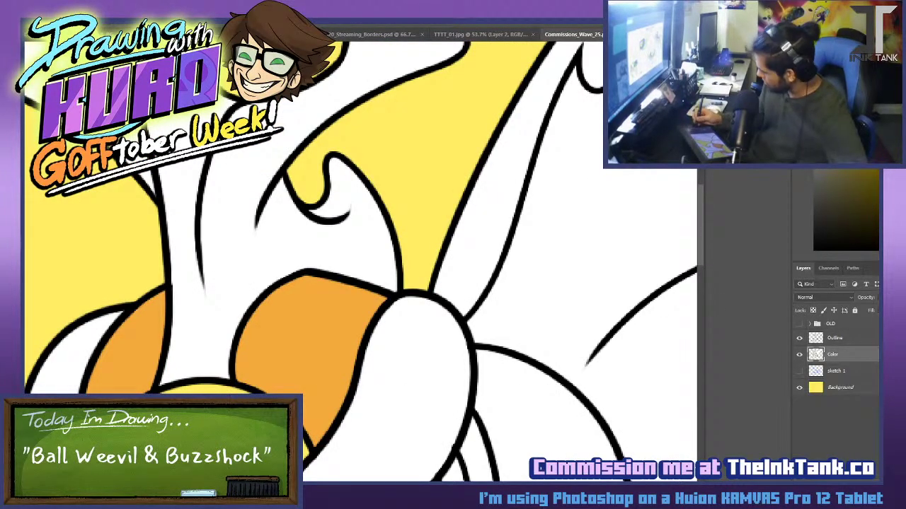
left_click(221, 204)
key("ctrl+z")
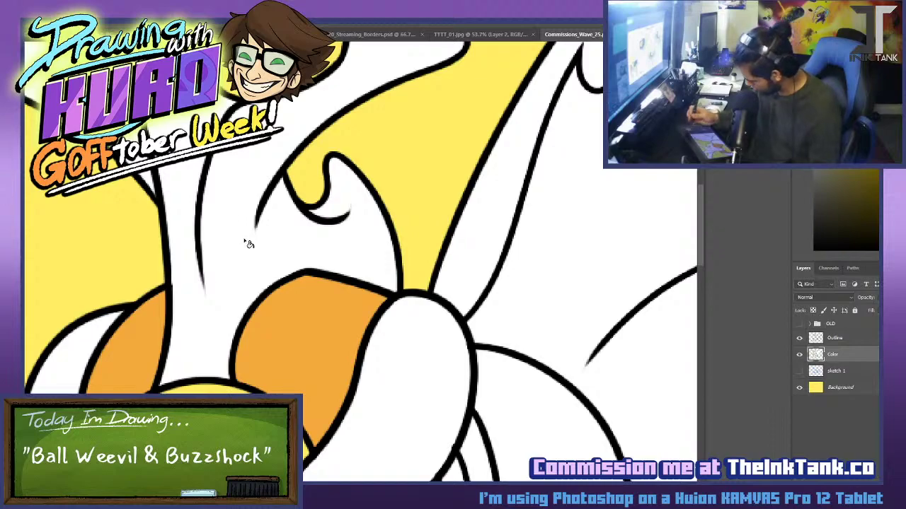
left_click(249, 244)
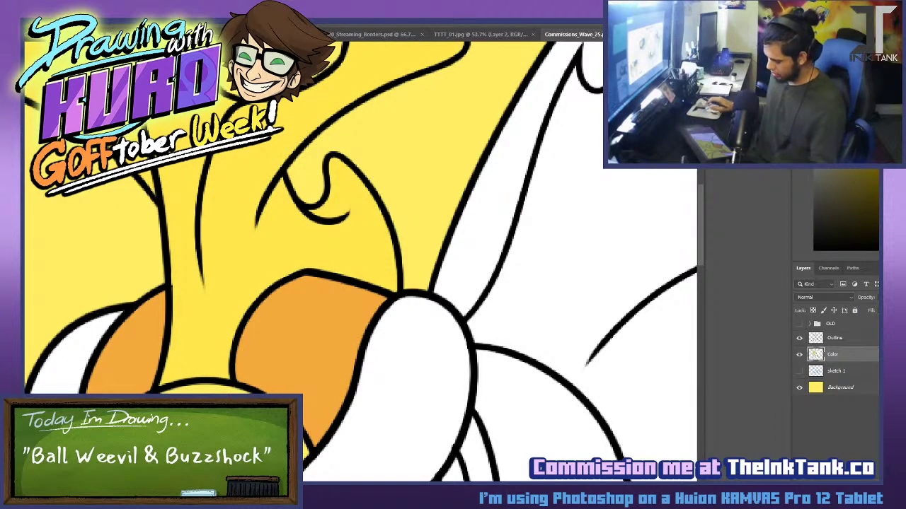
Fill the abdomen's underside segments and the ribbed waist with the orange sampled from the head patch.
scroll(460, 338, "down", 10)
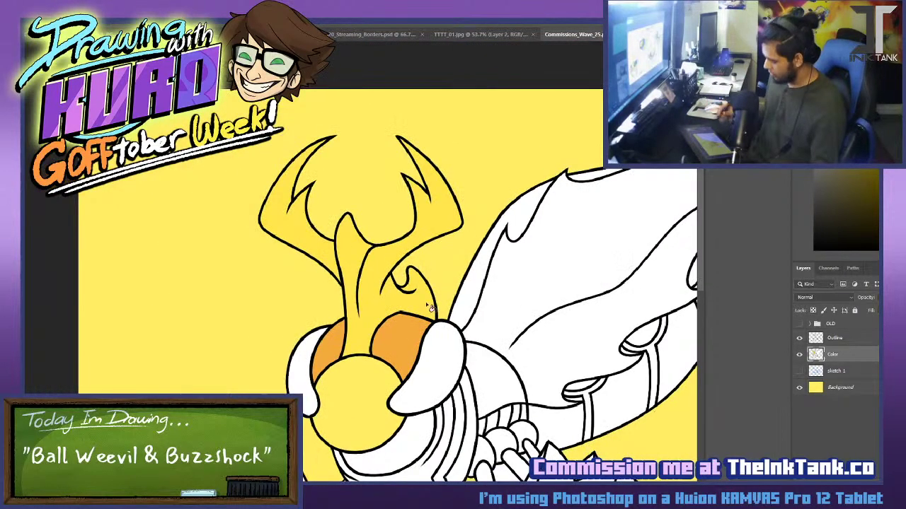
left_click(410, 337, "alt")
left_click_drag(496, 307, 428, 222)
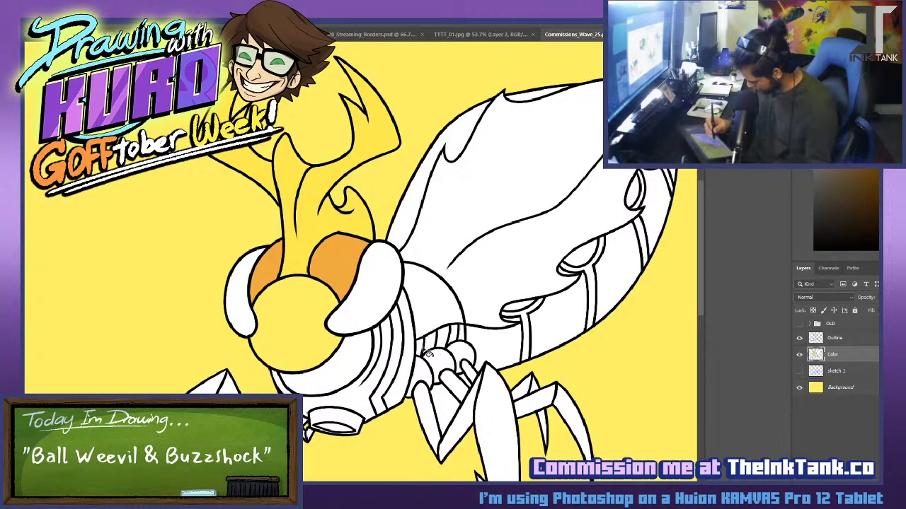
mouse_move(422, 352)
left_mouse_down()
mouse_move(454, 332)
mouse_move(502, 339)
mouse_move(505, 375)
mouse_move(464, 340)
mouse_move(503, 350)
mouse_move(554, 322)
mouse_move(631, 249)
mouse_move(678, 171)
left_mouse_up()
Fill the thorax and all sections of the wing covers with the golden yellow sampled from the head.
left_click(360, 225, "alt")
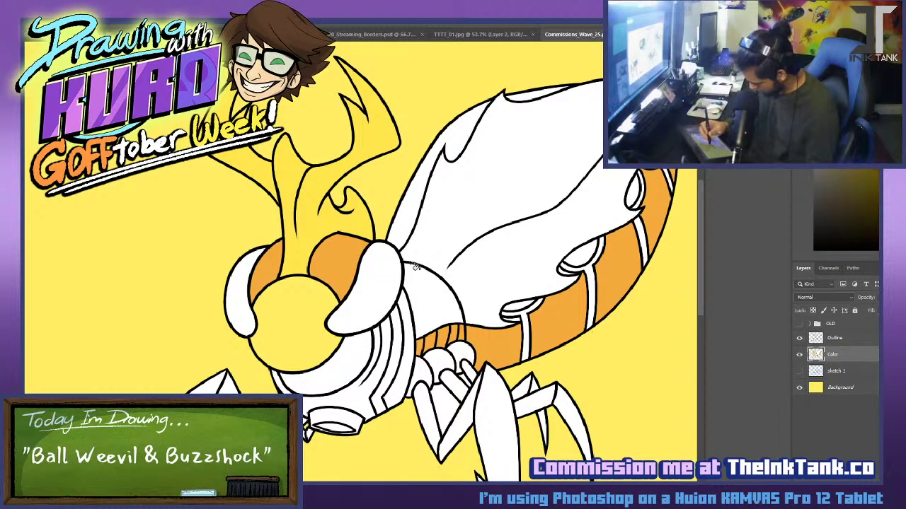
left_click(437, 294)
left_click(463, 225)
left_click(407, 210)
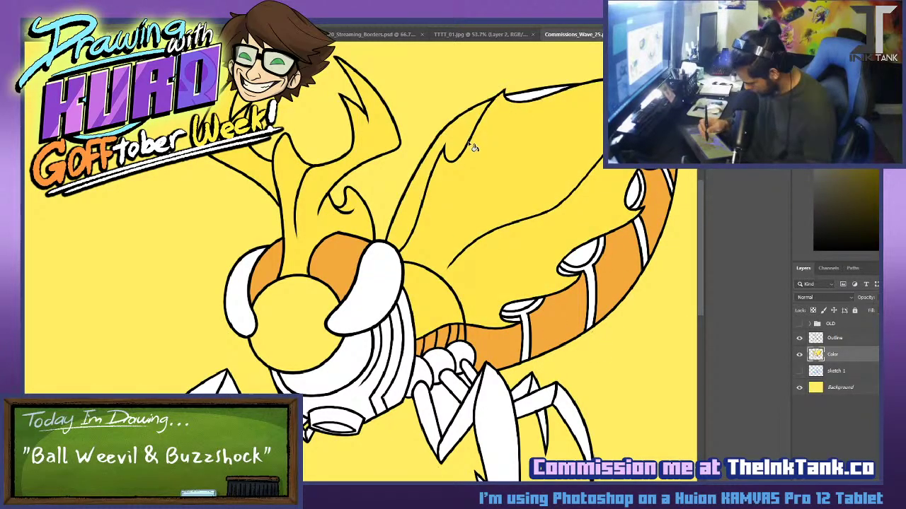
left_click(542, 94)
Fill the thin leg segments on the insect's far side, left of the face, with golden yellow.
left_click_drag(554, 160, 462, 275)
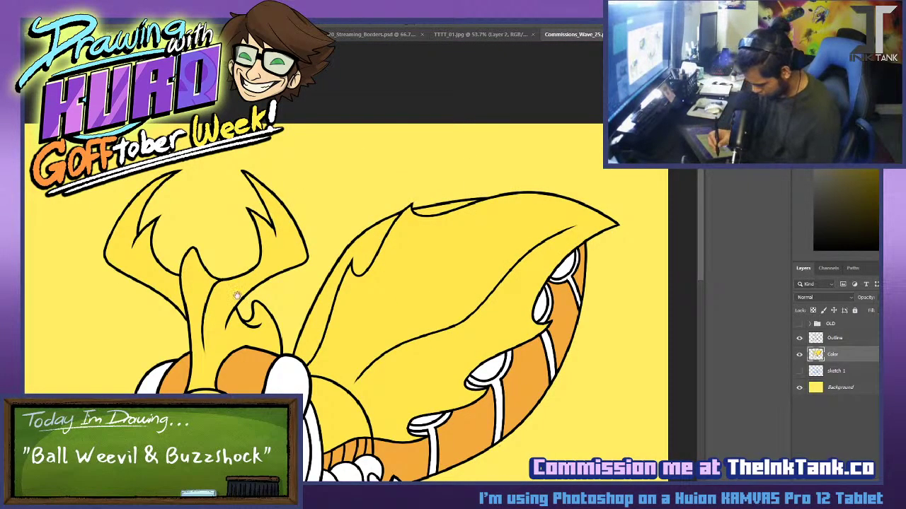
left_click_drag(195, 467, 266, 258)
left_click(230, 328)
left_click(249, 334)
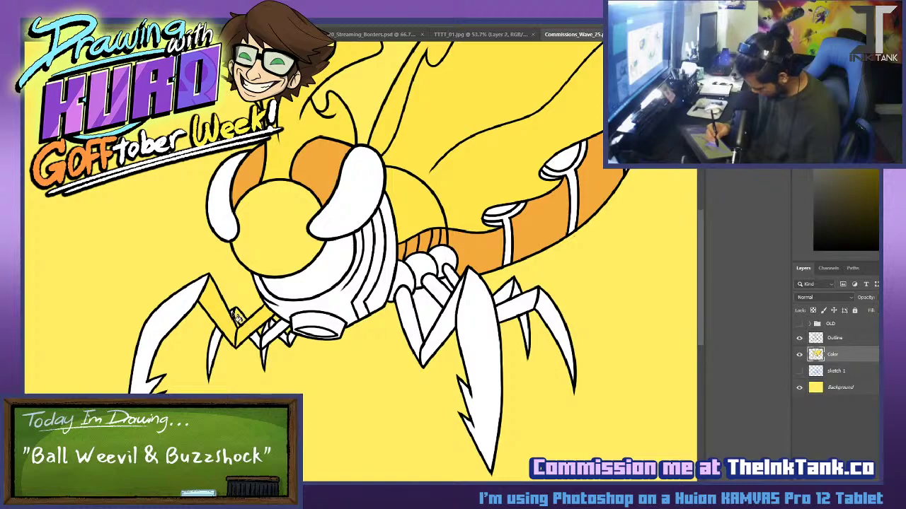
scroll(267, 303, "up", 2)
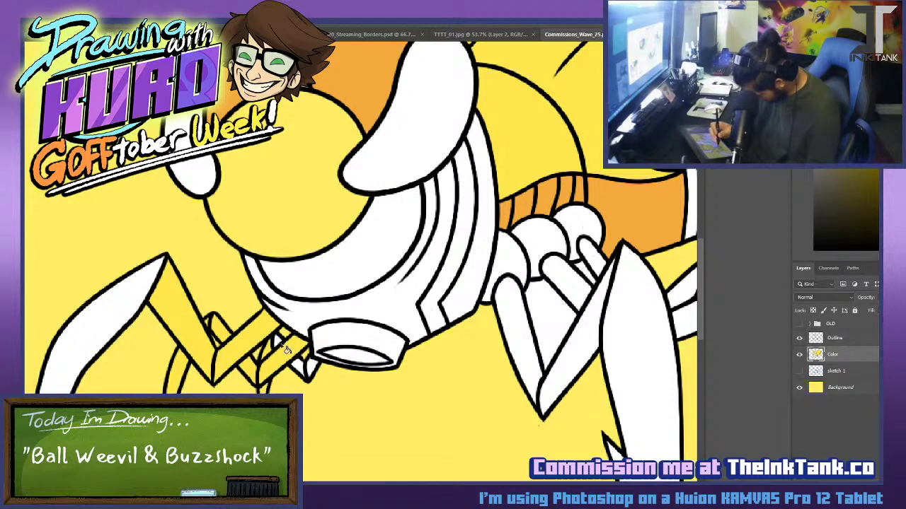
Load the Color layer's pixels as a selection and fill the leg segments right of the face with golden yellow.
left_click(816, 355, "ctrl")
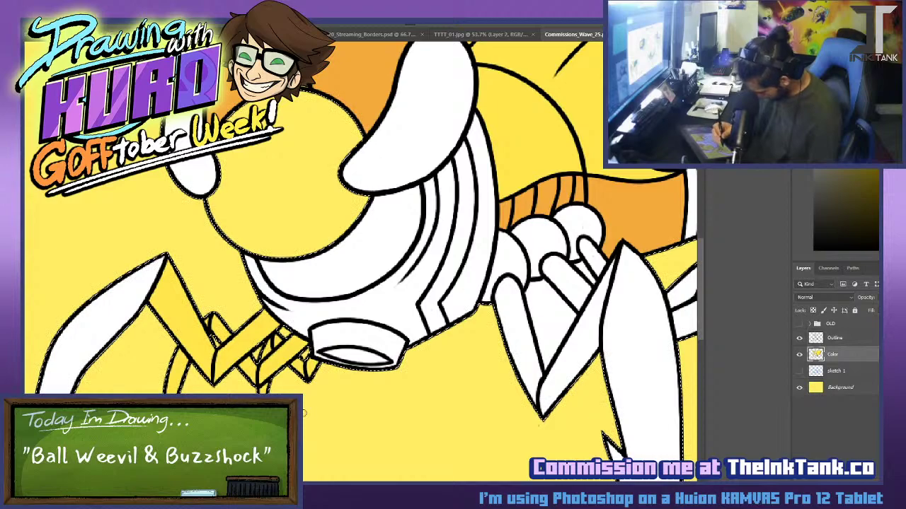
left_click_drag(562, 422, 135, 279)
left_click_drag(256, 289, 253, 425)
left_click(106, 315)
left_click(137, 316)
left_click(146, 230)
left_click(161, 203)
left_click(257, 229)
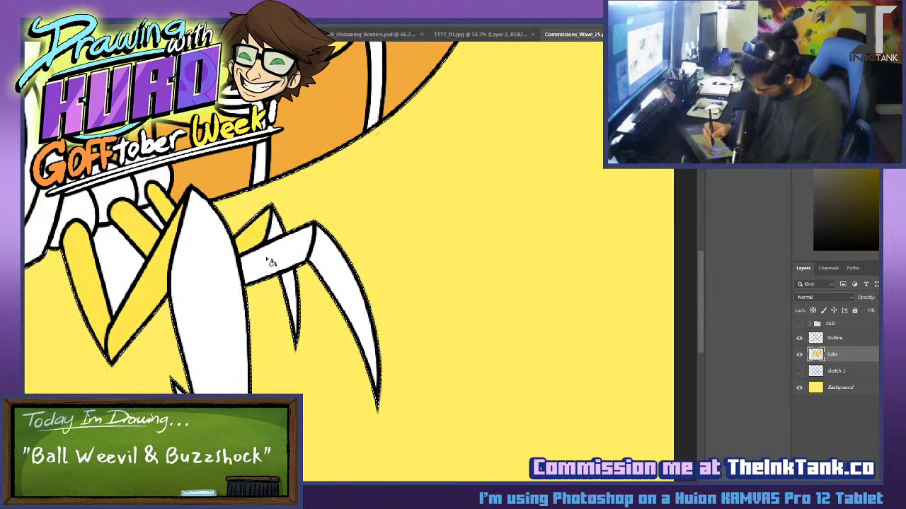
left_click(271, 262)
left_click(291, 304)
left_click(338, 290)
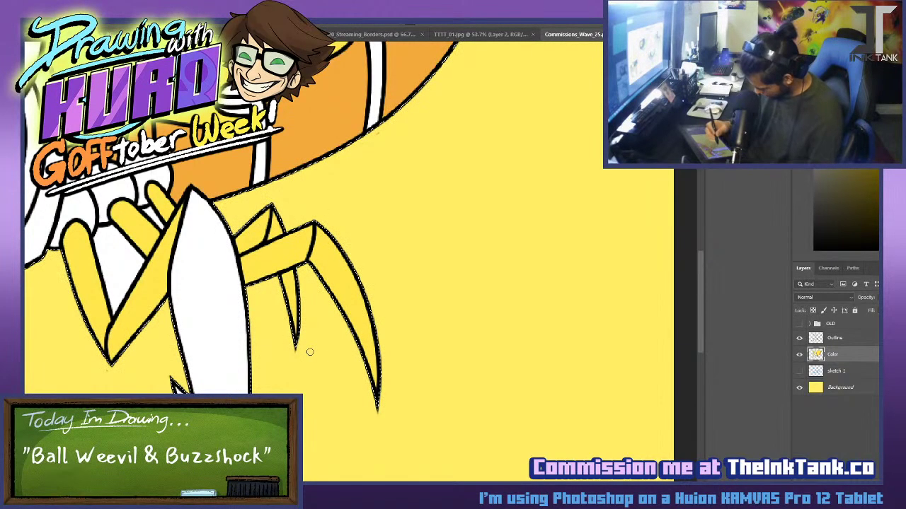
Touch up the rear leg's tip with yellow, and erase the leftover white between the legs after deselecting.
left_click_drag(378, 408, 381, 411)
key("ctrl+d")
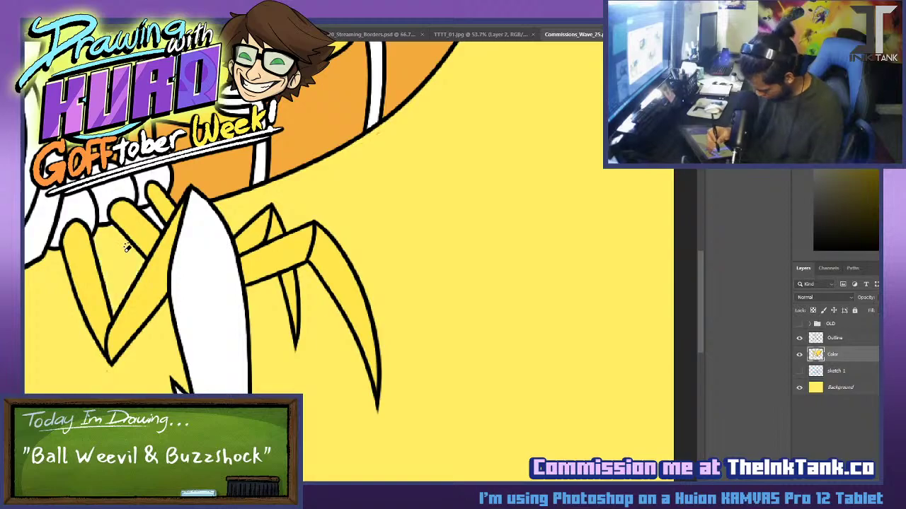
left_click(153, 210)
Fill the three round leg joints beside the head with orange using the Paint Bucket.
left_click_drag(206, 223, 371, 343)
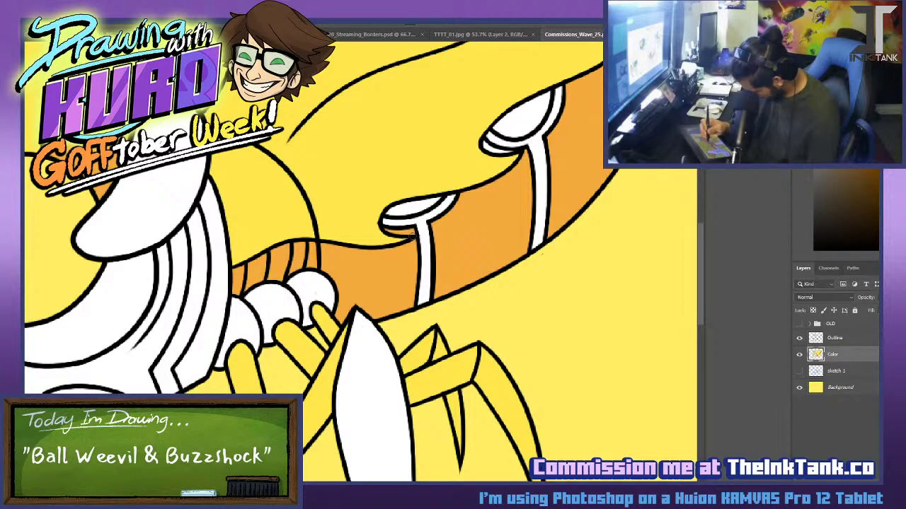
key("g")
left_click(248, 325)
left_click(278, 309)
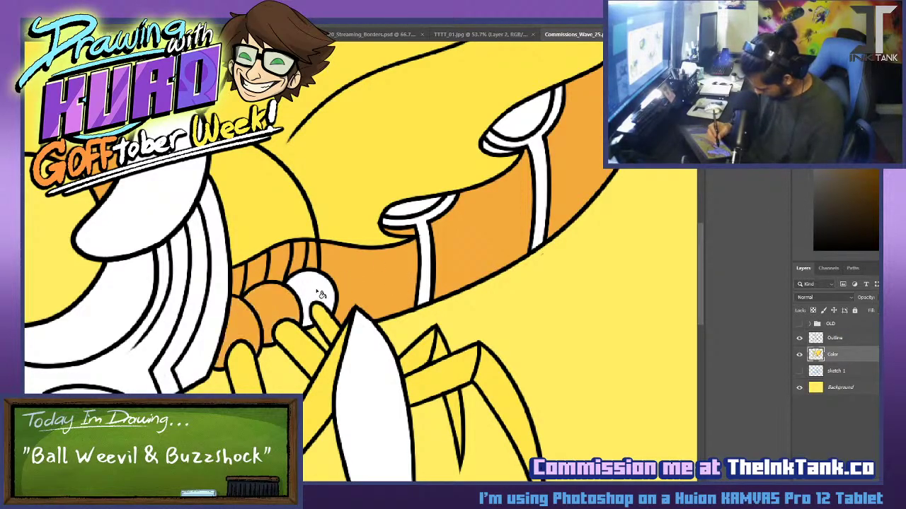
left_click(316, 292)
Fill both large serrated front claws with orange.
left_click_drag(379, 318, 491, 191)
left_click(501, 287)
left_click_drag(368, 417, 600, 186)
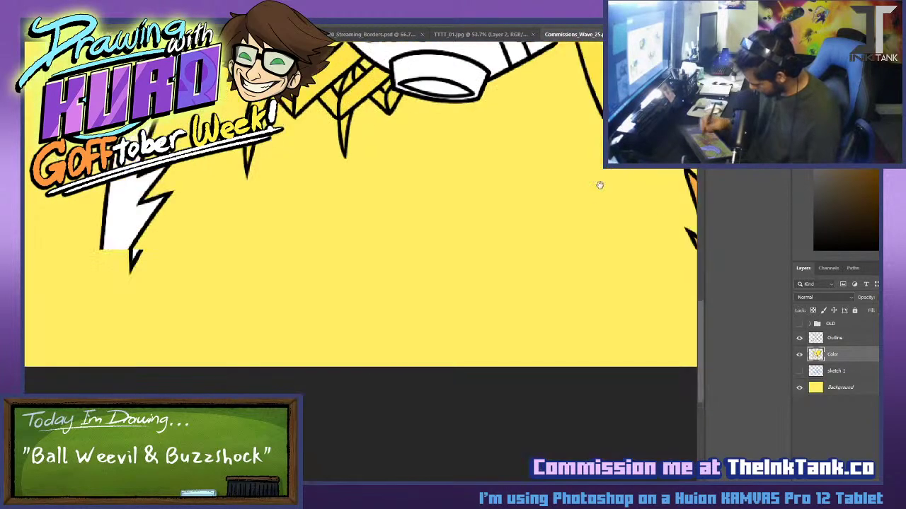
left_click(133, 206)
key("ctrl+minus")
key("ctrl+minus")
key("ctrl+minus")
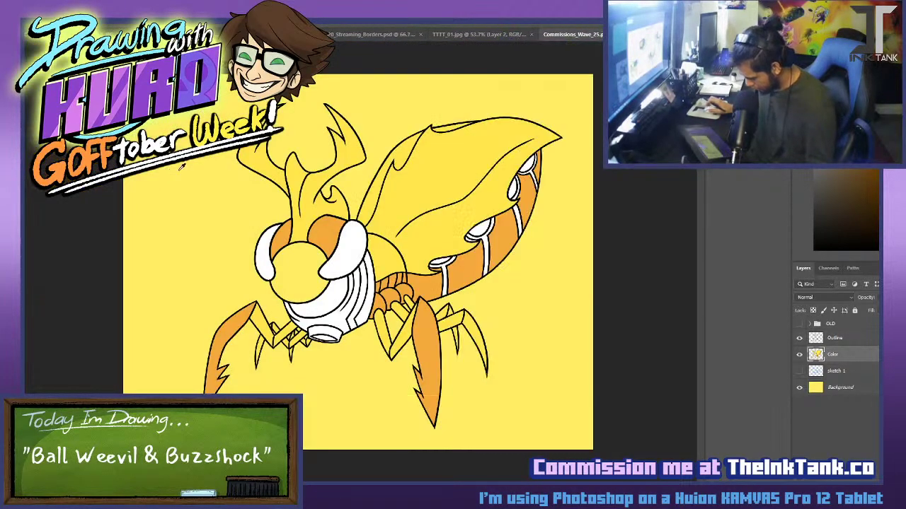
Fill the Background layer with a dark navy blue.
key("ctrl+plus")
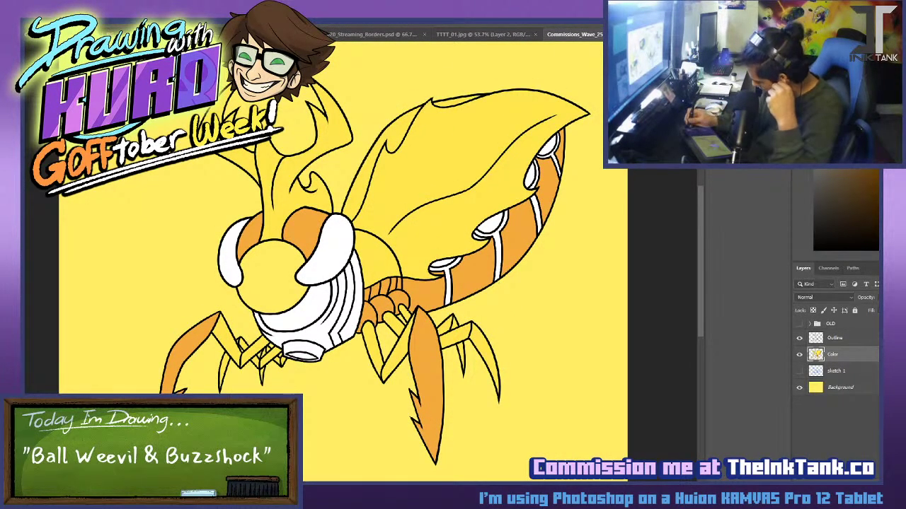
left_click(849, 389)
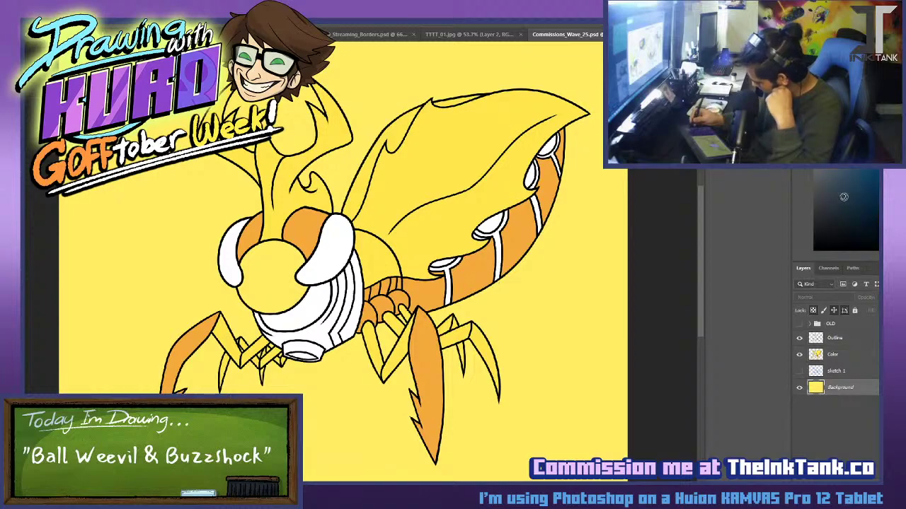
key("alt+BackSpace")
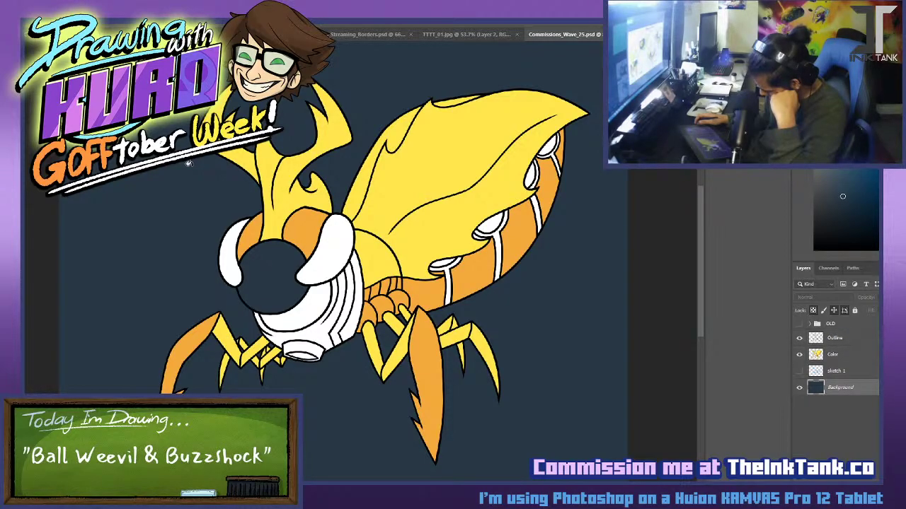
Recolor the orange areas on the Color layer to a yellower golden orange, undoing the too-pale version.
left_click(841, 353)
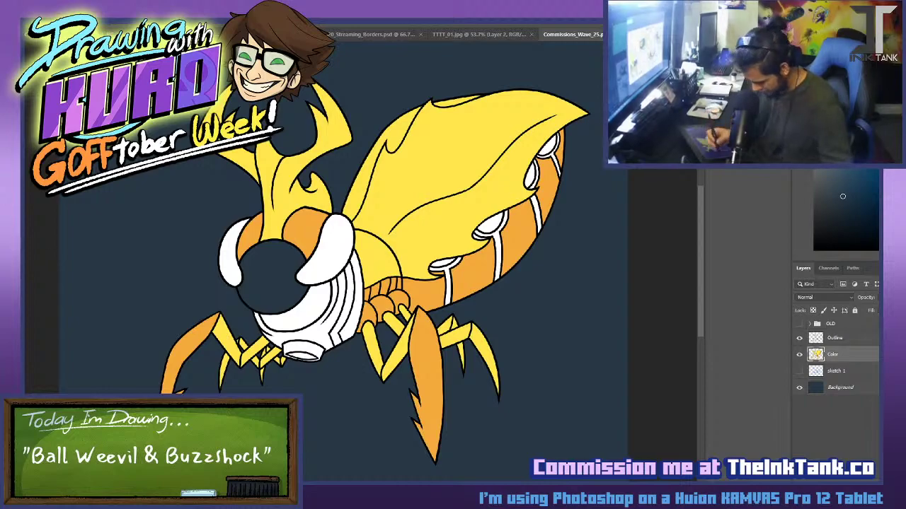
left_click(483, 265, "alt")
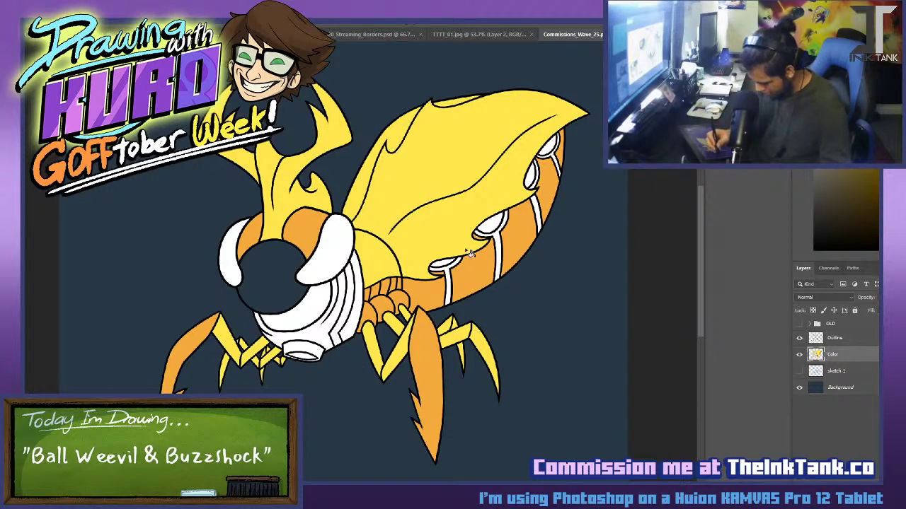
left_click(427, 292)
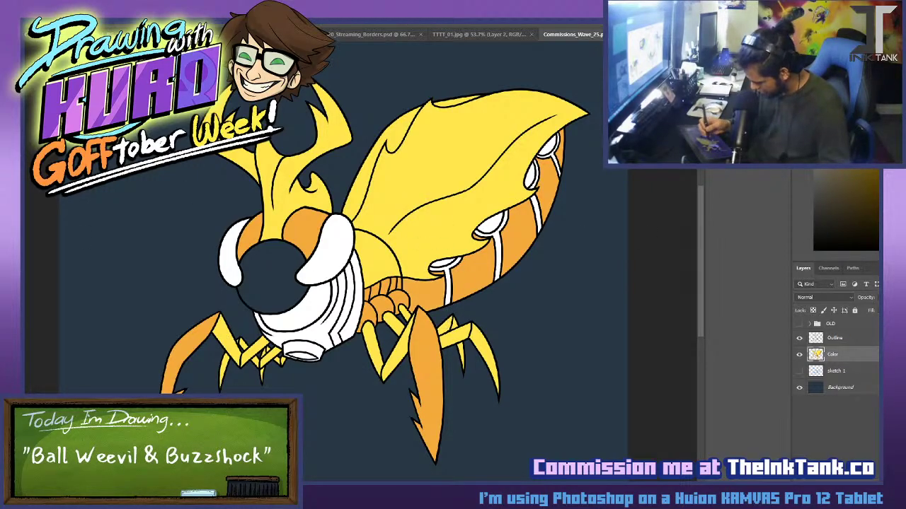
left_click(316, 230)
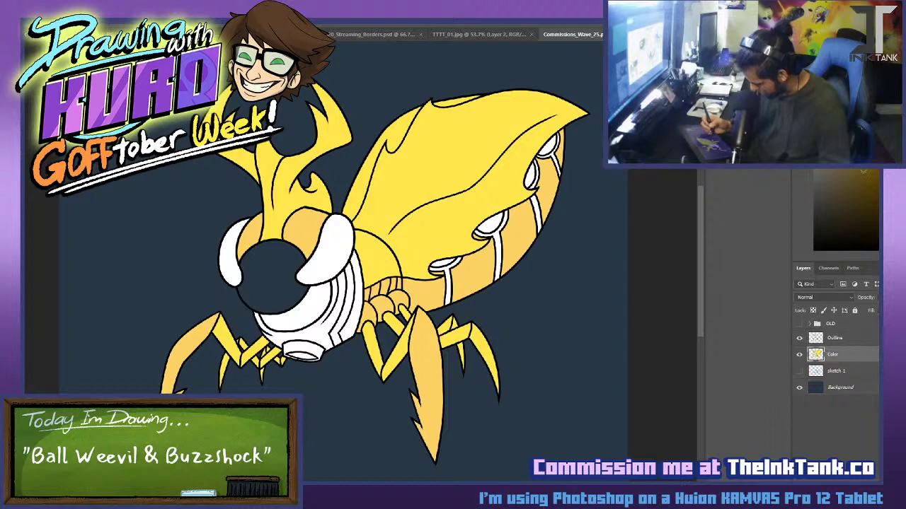
key("ctrl+z")
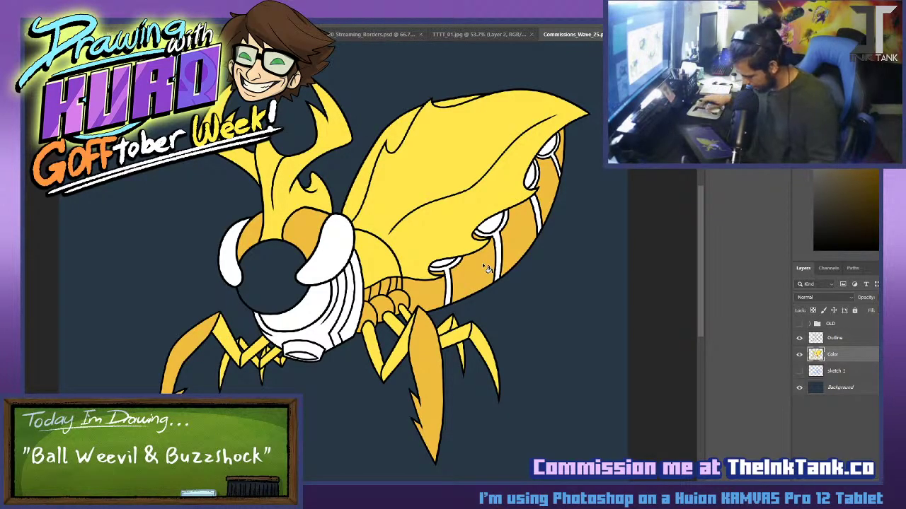
scroll(482, 263, "up", 2)
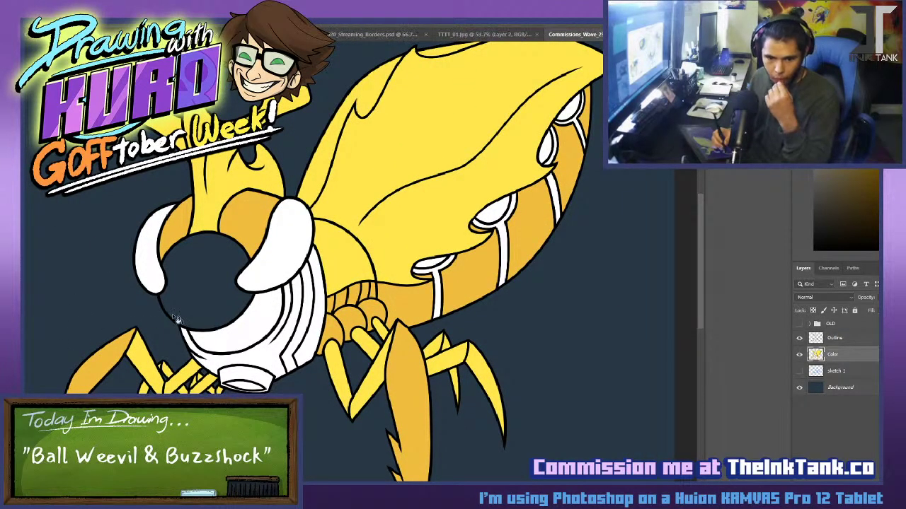
mouse_move(360, 406)
left_mouse_down()
mouse_move(404, 333)
mouse_move(451, 358)
left_mouse_up()
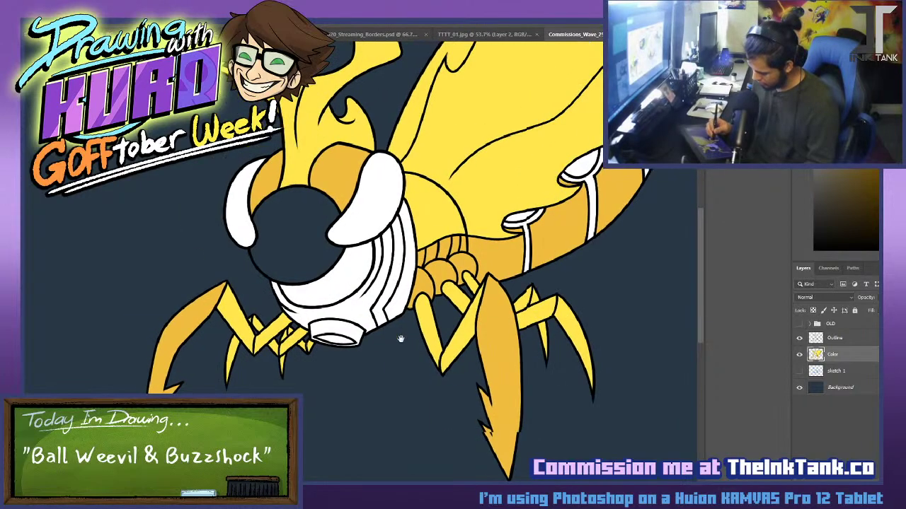
scroll(456, 326, "up", 4)
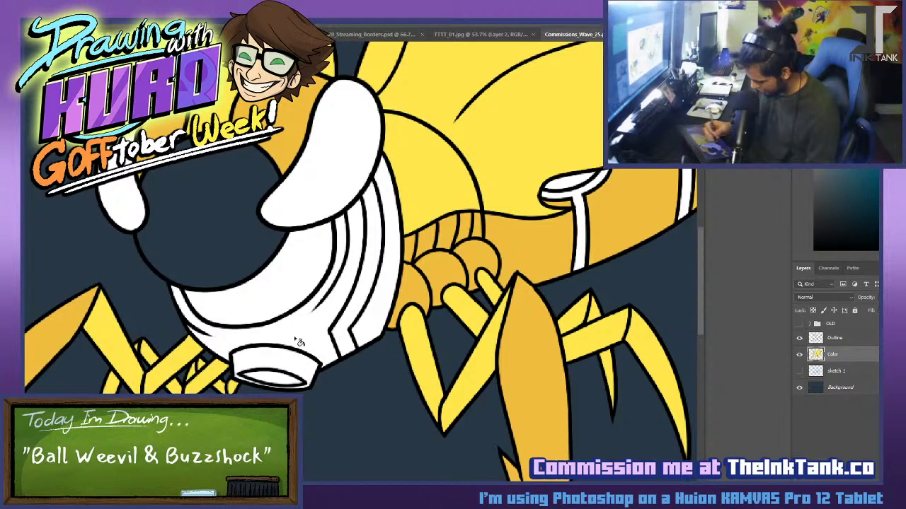
Fill the mouth area and the head's outer side band with slate gray, undoing the fill on the other bands.
left_click(379, 289)
left_click(380, 320)
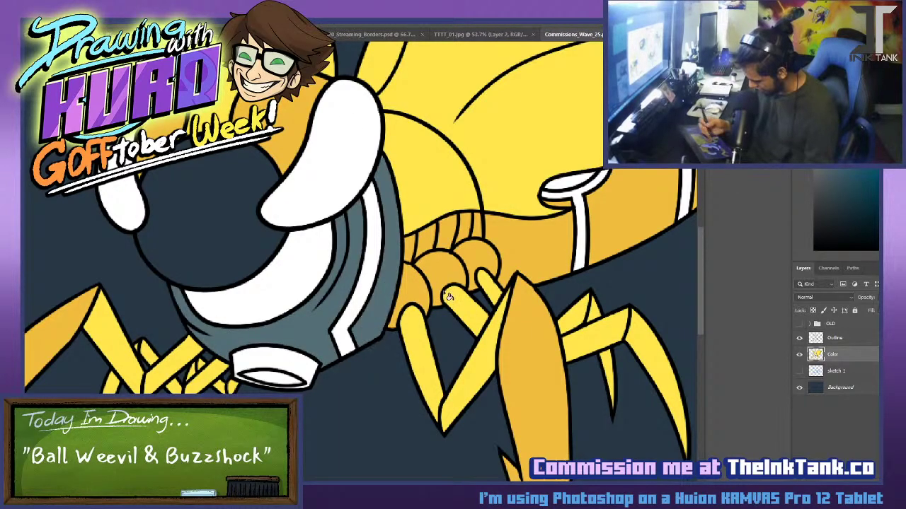
key("ctrl+z")
key("ctrl+z")
key("ctrl+z")
left_click(377, 308)
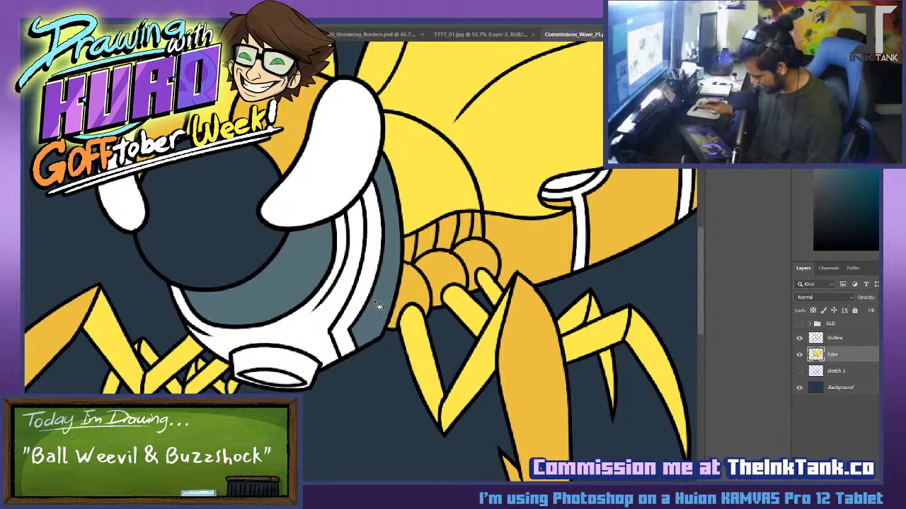
Select the slate-gray mouth area and outer side band, and choose black for the brush.
scroll(356, 302, "up", 4)
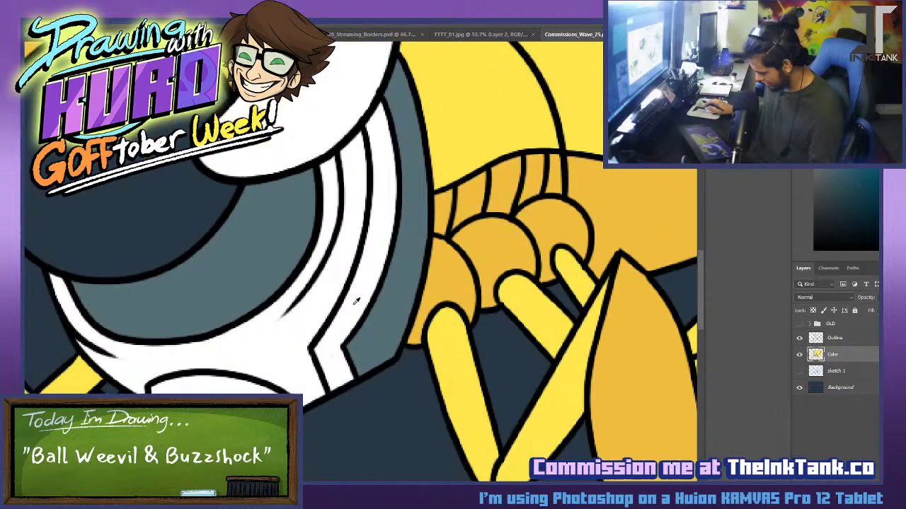
left_click(257, 261)
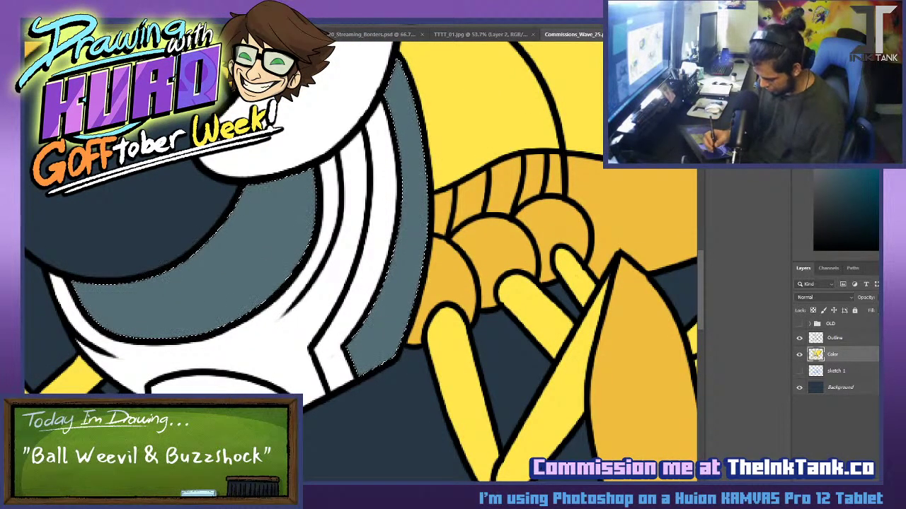
key("b")
left_click(815, 250)
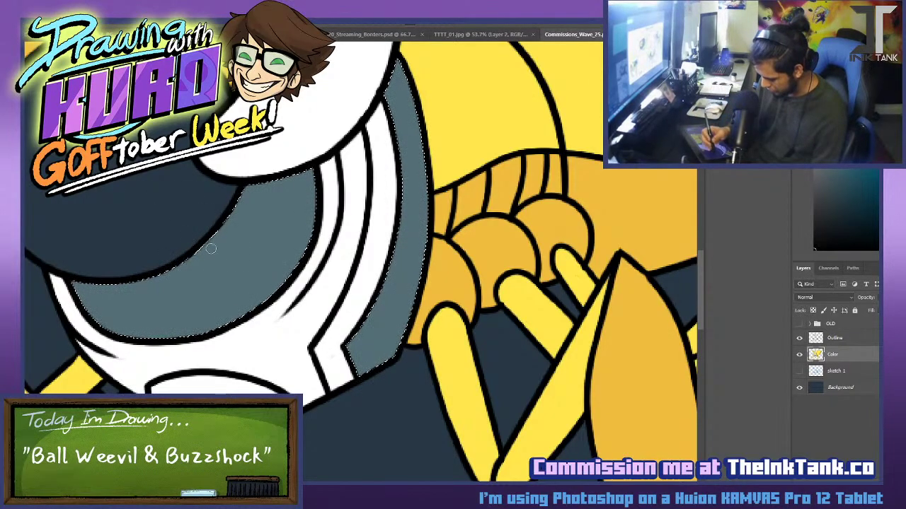
Try curved black shading strokes across the slate mouth area, undoing each version.
left_click_drag(212, 241, 198, 336)
mouse_move(234, 209)
left_mouse_down()
mouse_move(313, 230)
mouse_move(252, 199)
left_mouse_up()
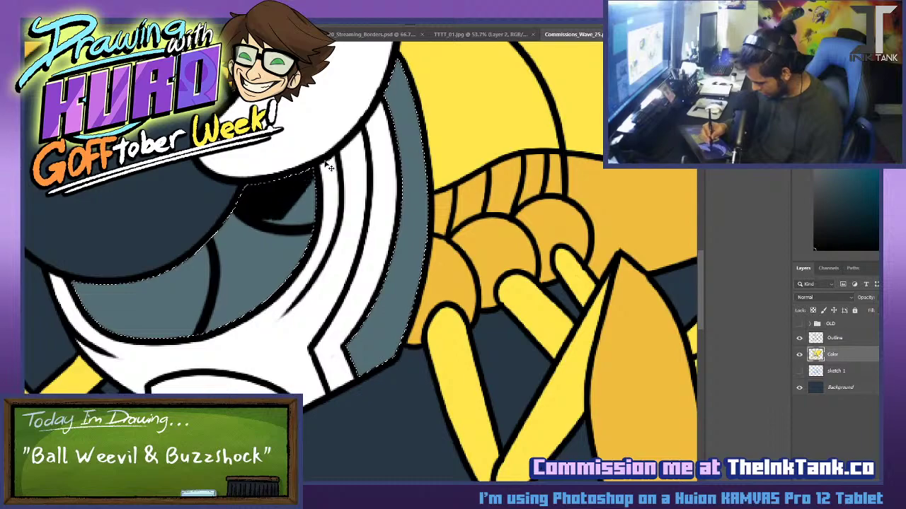
key("ctrl+z")
key("ctrl+z")
key("ctrl+z")
left_click_drag(211, 233, 238, 326)
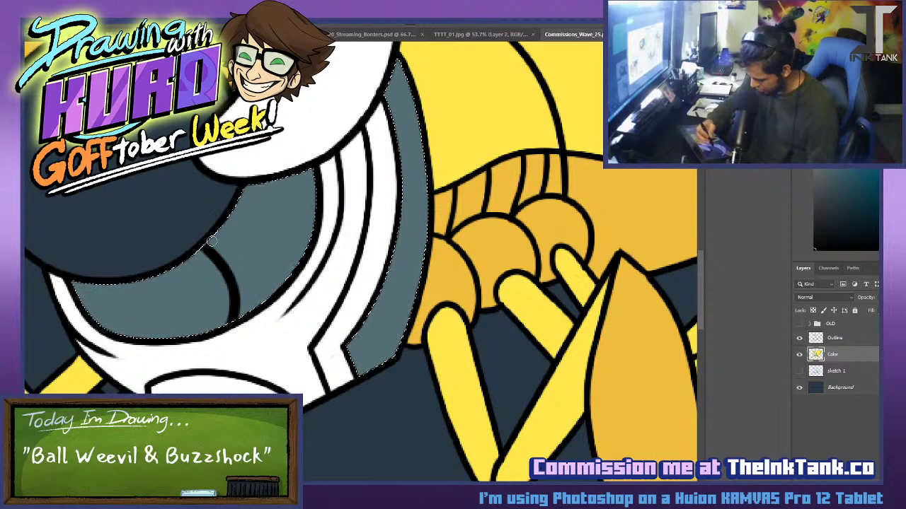
key("ctrl+d")
left_click_drag(233, 199, 302, 253)
key("ctrl+z")
key("ctrl+z")
Paint both ends of the mouth area solid black within the selection, leaving a curved slate highlight between them.
left_click_drag(215, 236, 218, 330)
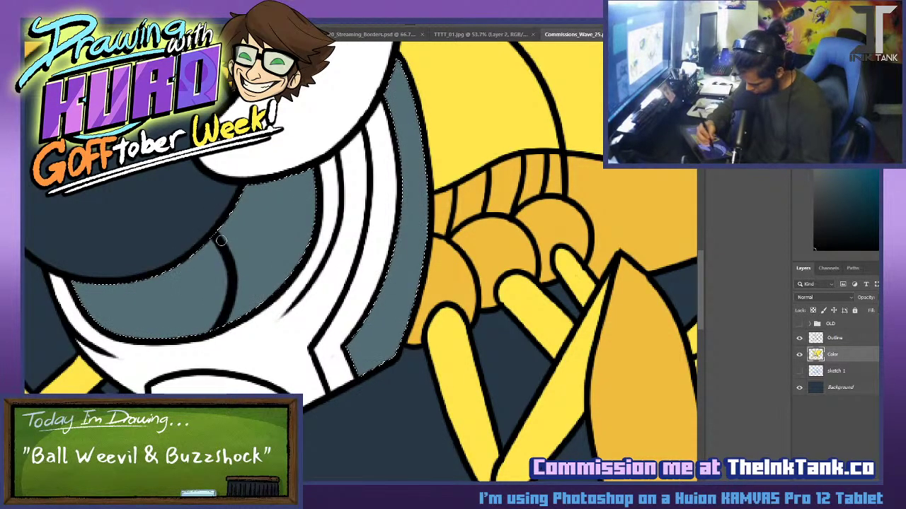
mouse_move(232, 198)
left_mouse_down()
mouse_move(252, 225)
mouse_move(253, 203)
left_mouse_up()
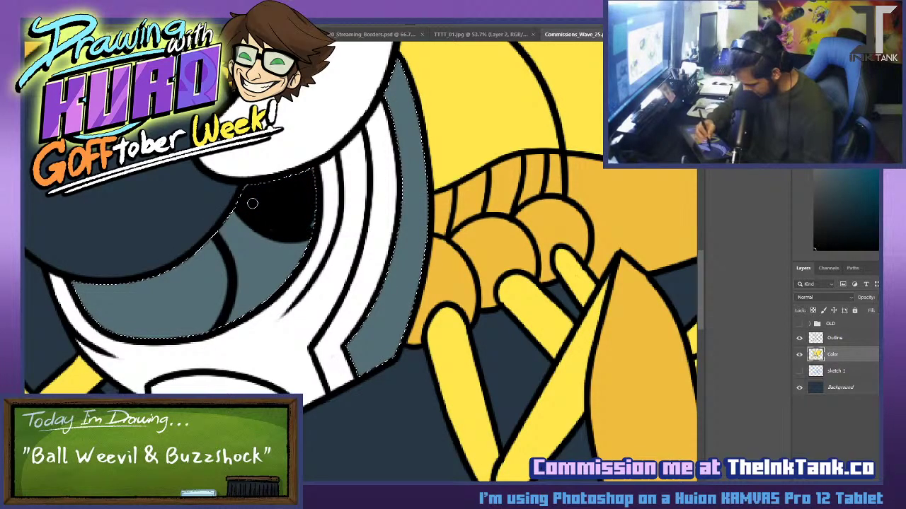
mouse_move(75, 284)
left_mouse_down()
mouse_move(81, 303)
mouse_move(145, 311)
mouse_move(92, 311)
left_mouse_up()
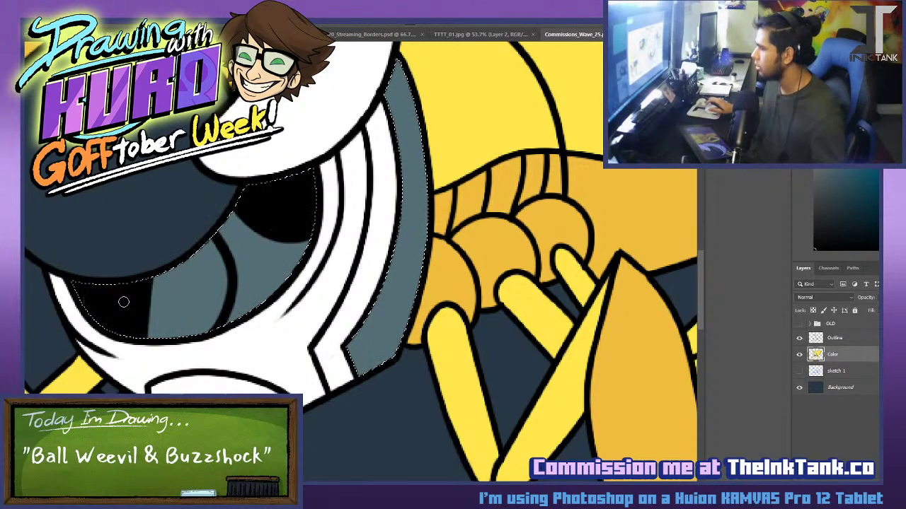
key("ctrl+d")
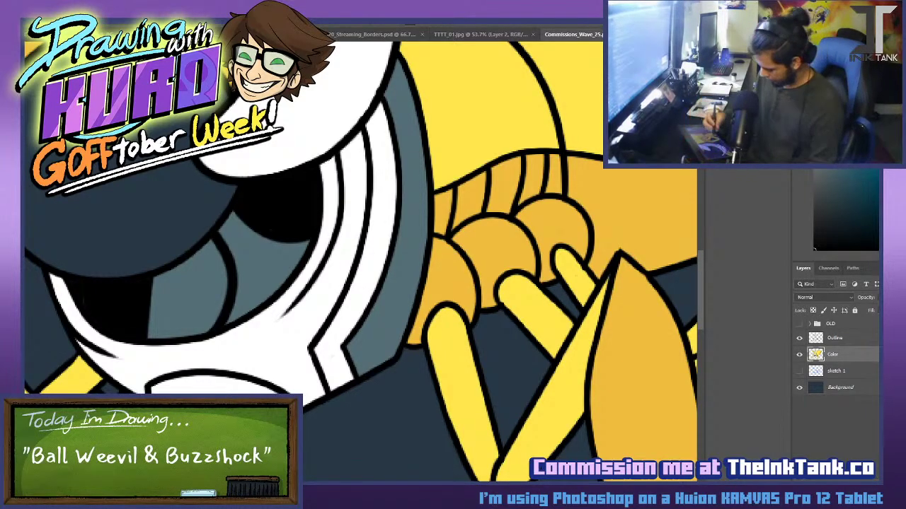
left_click(160, 292)
mouse_move(191, 268)
left_mouse_down()
mouse_move(153, 317)
mouse_move(185, 301)
mouse_move(205, 254)
mouse_move(216, 333)
mouse_move(212, 269)
mouse_move(222, 311)
left_mouse_up()
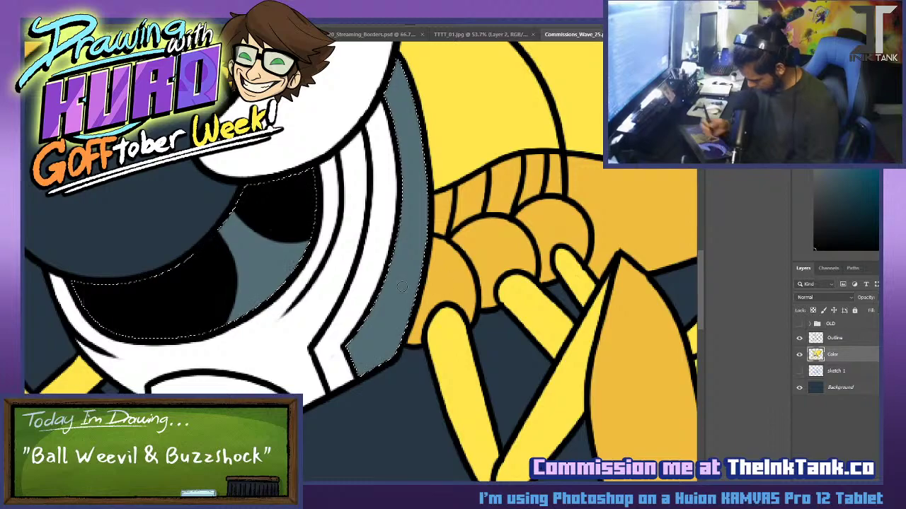
Paint black segments along the head's outer side band, leaving slate highlights between them, and clear the selection.
left_click_drag(337, 363, 409, 335)
left_click_drag(482, 289, 453, 397)
left_click_drag(355, 259, 399, 241)
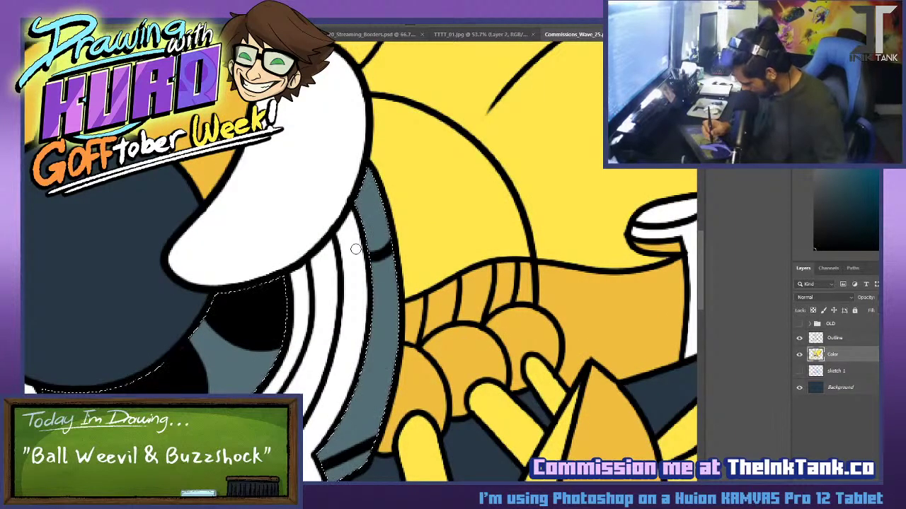
left_click_drag(361, 334, 403, 310)
mouse_move(360, 338)
left_mouse_down()
mouse_move(375, 339)
mouse_move(384, 328)
mouse_move(375, 396)
left_mouse_up()
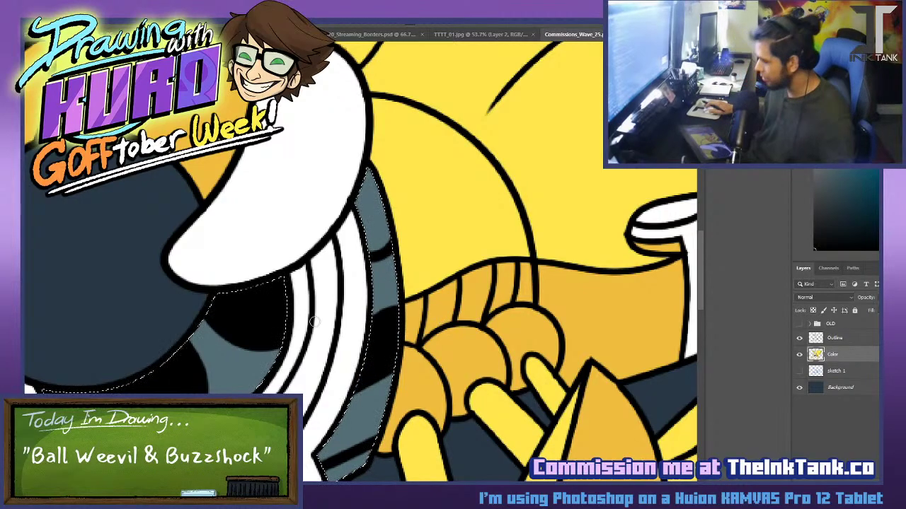
key("ctrl+d")
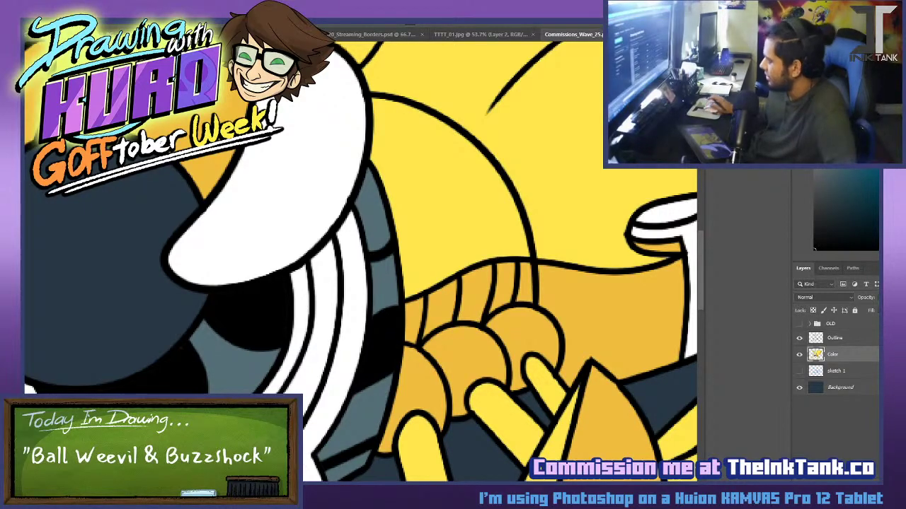
mouse_move(373, 170)
left_mouse_down()
mouse_move(362, 202)
mouse_move(383, 248)
left_mouse_up()
mouse_move(374, 383)
left_mouse_down()
mouse_move(352, 401)
mouse_move(372, 384)
mouse_move(336, 446)
mouse_move(368, 442)
left_mouse_up()
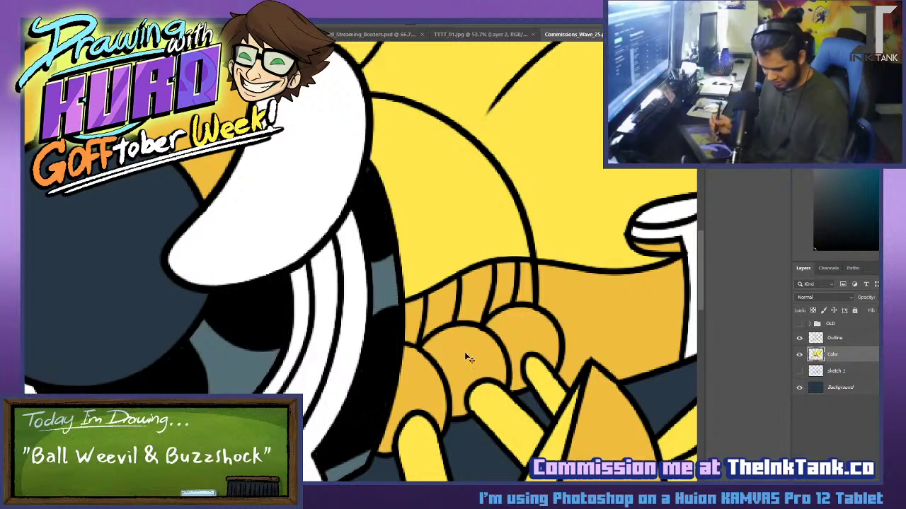
key("ctrl+d")
Fill the rims and struts around the white oval spots along the abdomen's edge with slate gray.
scroll(471, 330, "down", 1)
scroll(472, 330, "down", 5)
scroll(404, 271, "up", 2)
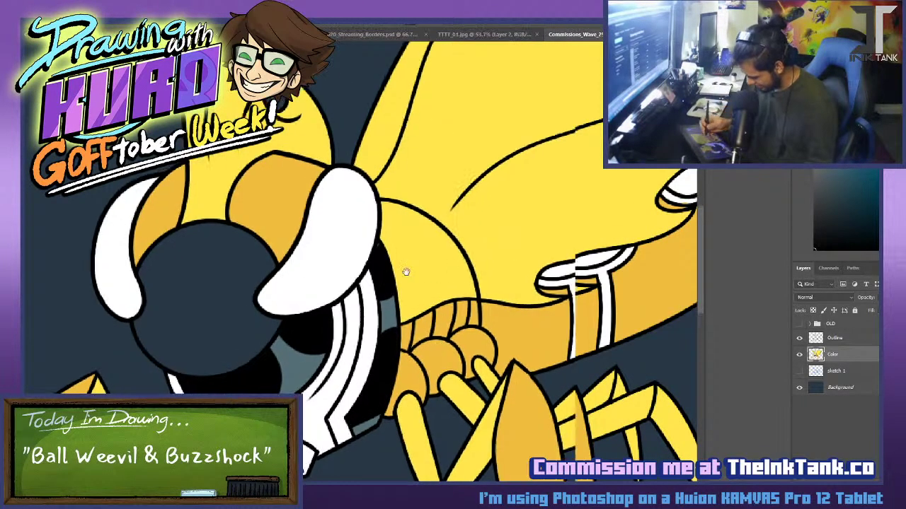
left_click_drag(404, 271, 228, 291)
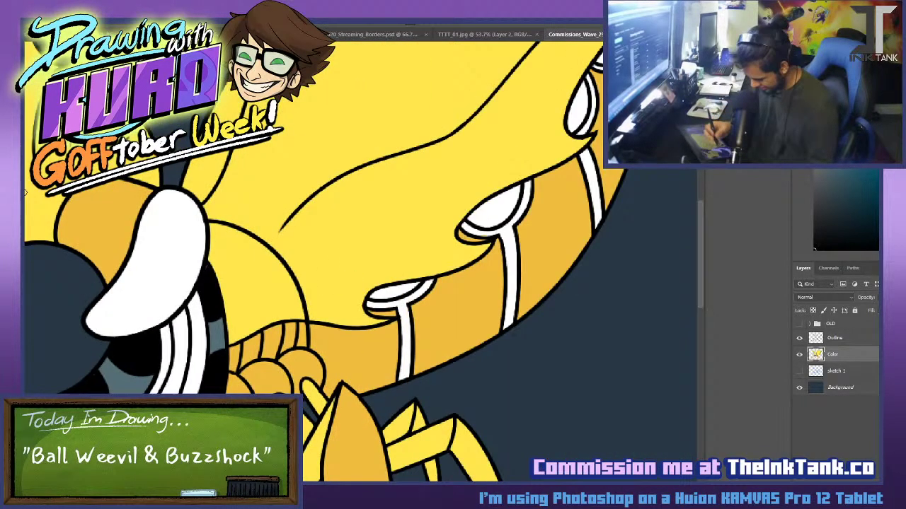
left_click(405, 332)
left_click(513, 254)
left_click(589, 191)
left_click(586, 106)
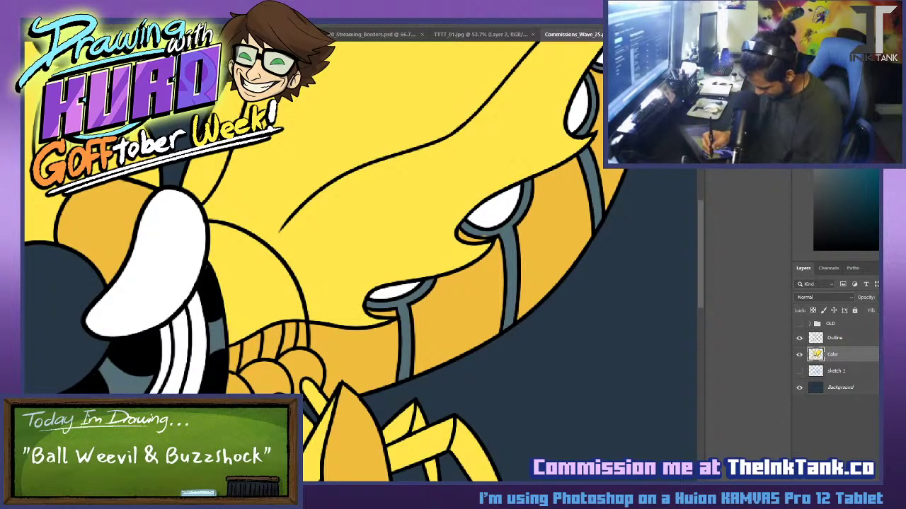
Select the slate rims and struts along the abdomen, and paint black shading on the one nearest the head.
left_click(405, 327)
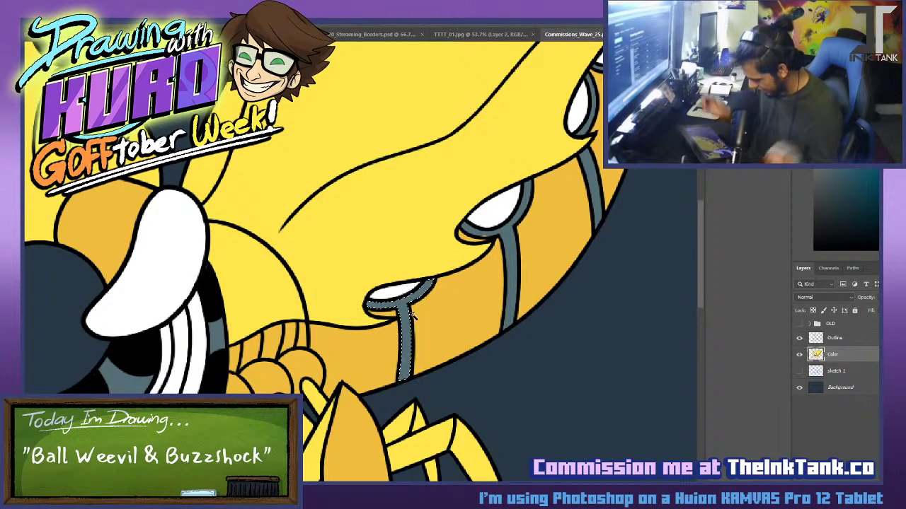
left_click(512, 240, "shift")
left_click(589, 169, "shift")
left_click(590, 127, "shift")
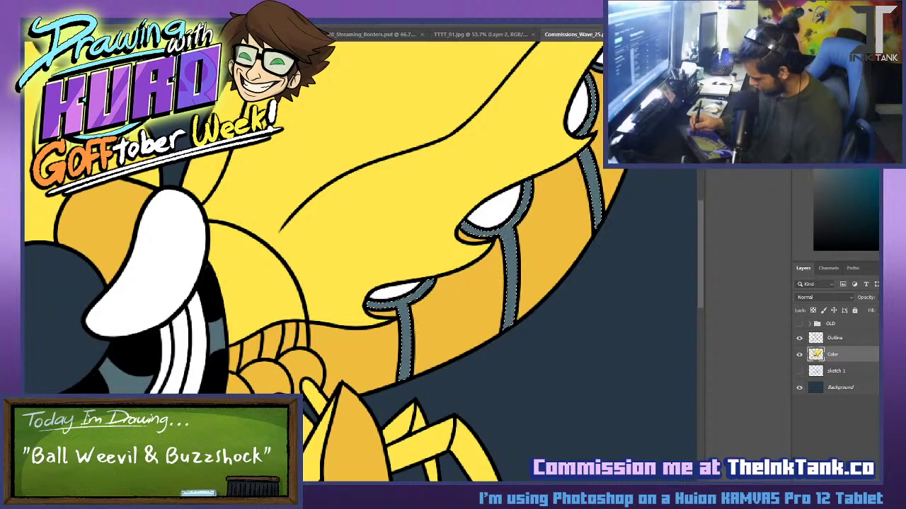
left_click_drag(543, 324, 448, 466)
left_click(815, 249)
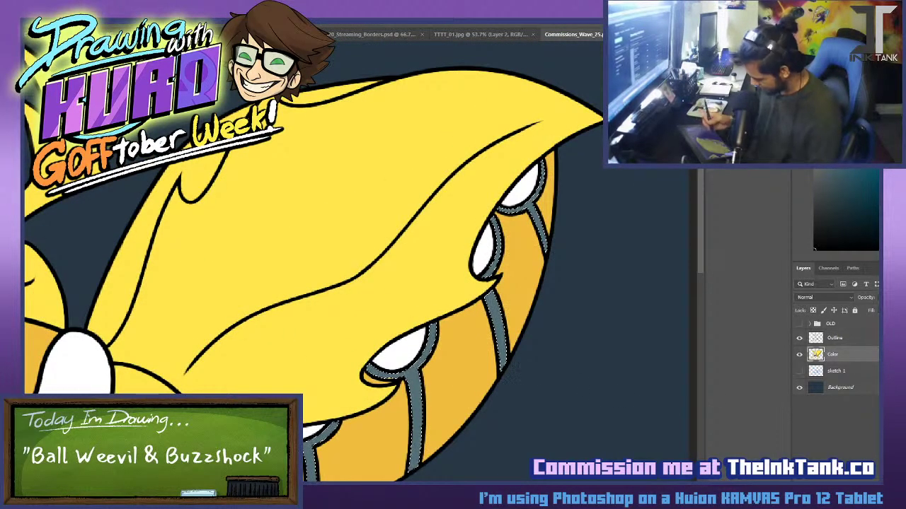
left_click_drag(429, 301, 438, 205)
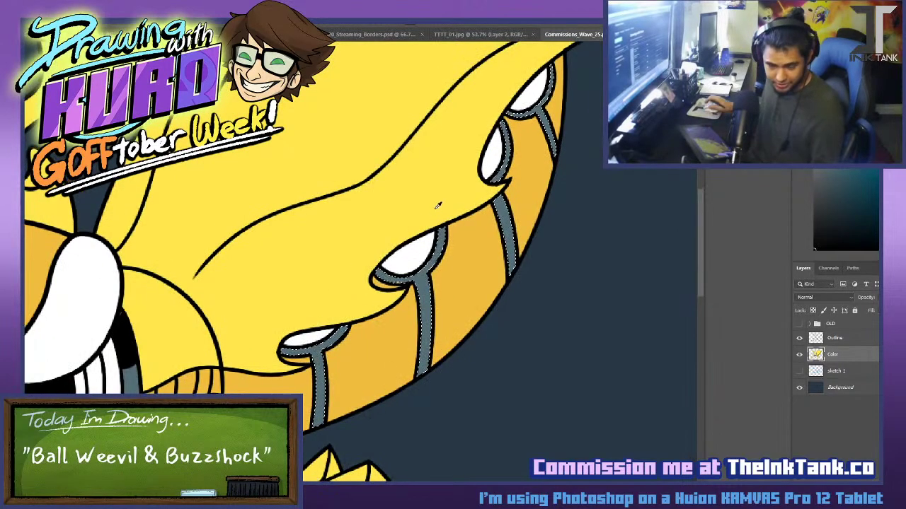
scroll(436, 206, "up", 2)
left_click_drag(387, 225, 438, 119)
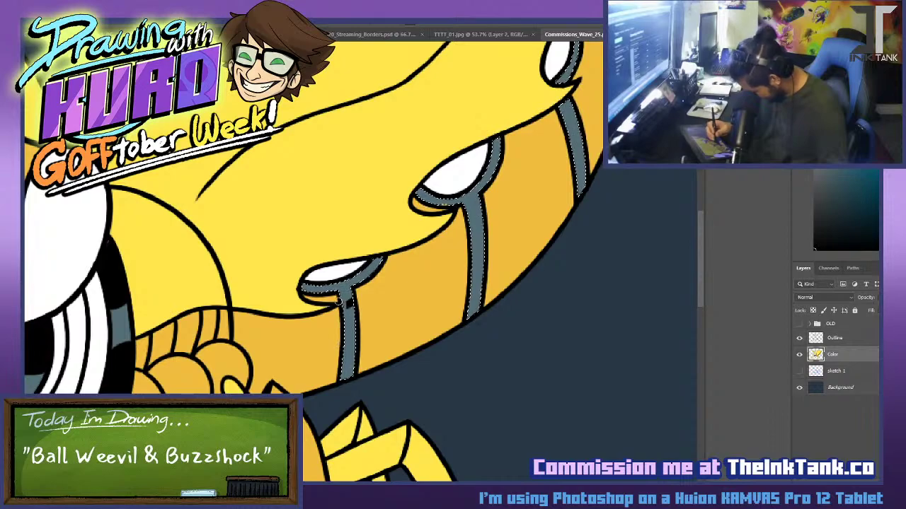
left_click_drag(340, 300, 355, 304)
mouse_move(341, 344)
left_mouse_down()
mouse_move(354, 340)
mouse_move(350, 356)
mouse_move(341, 349)
left_mouse_up()
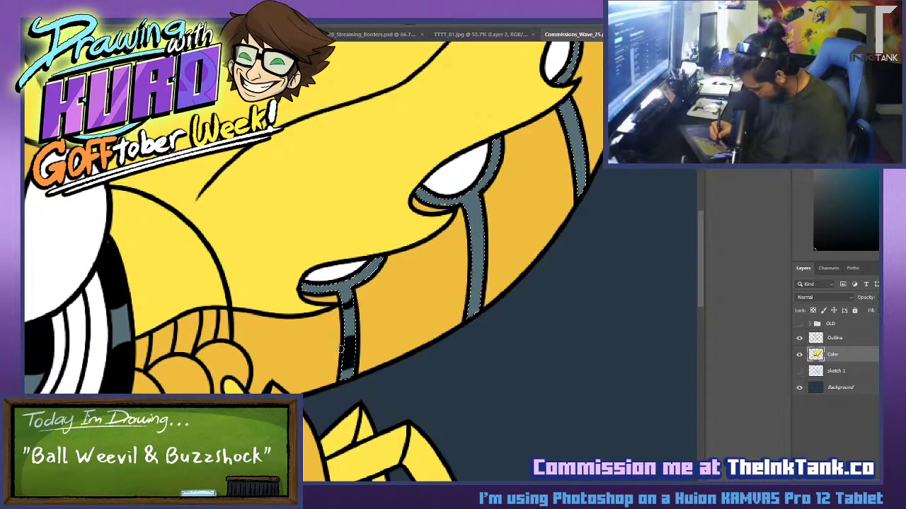
left_click_drag(304, 287, 371, 270)
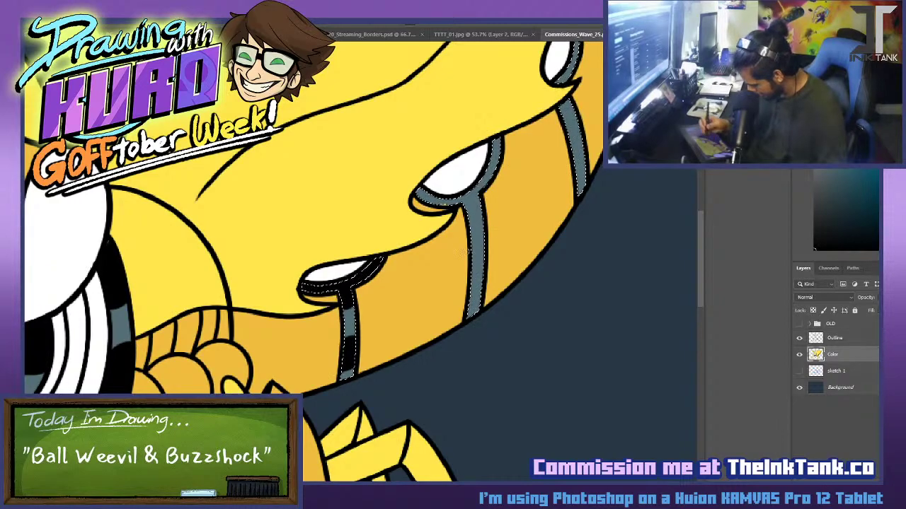
Paint black shading on the second rim and strut and the third strut, undoing a stray stroke and resampling black.
left_click_drag(467, 236, 486, 227)
mouse_move(467, 278)
left_mouse_down()
mouse_move(475, 287)
mouse_move(469, 277)
left_mouse_up()
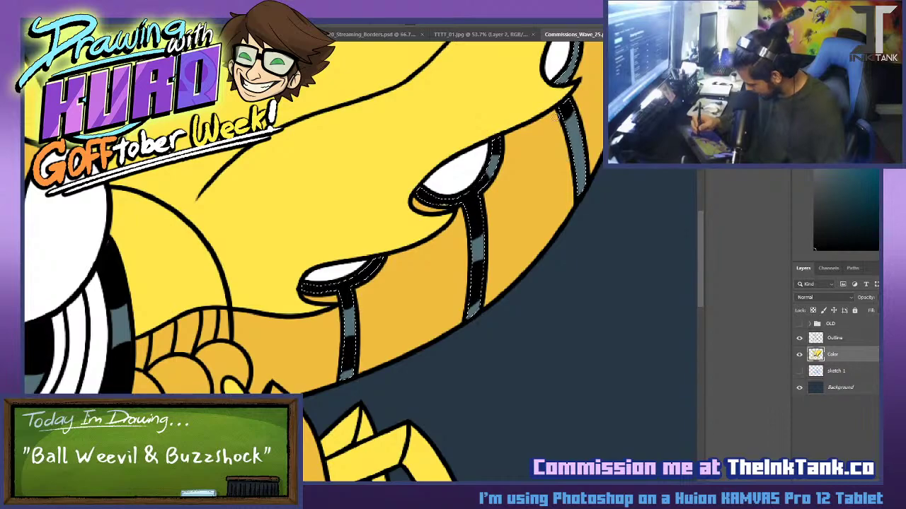
left_click_drag(574, 111, 571, 160)
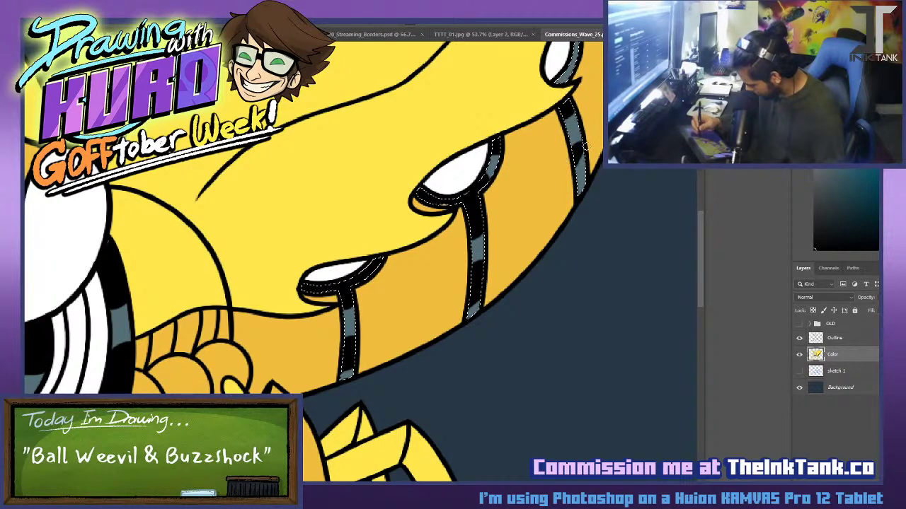
left_click(592, 167, "alt")
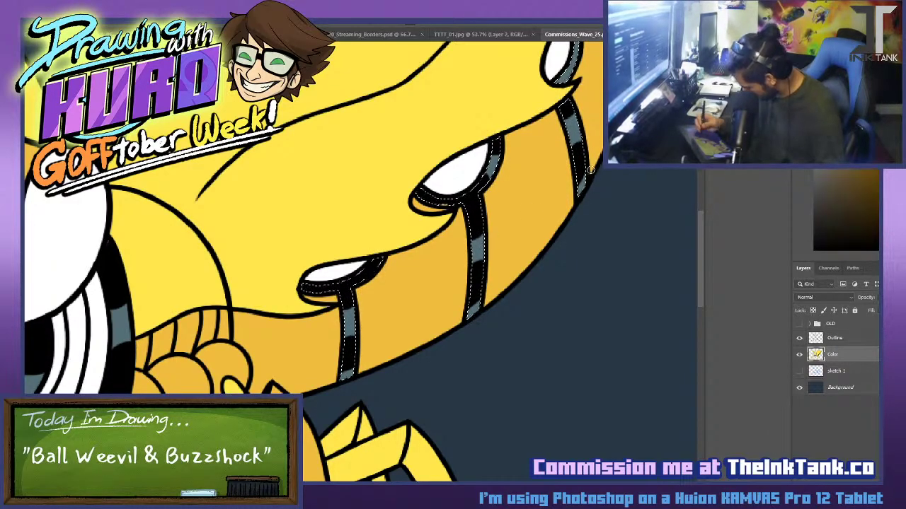
left_click_drag(586, 174, 466, 408)
key("ctrl+z")
left_click(573, 129, "alt")
left_click(581, 147, "alt")
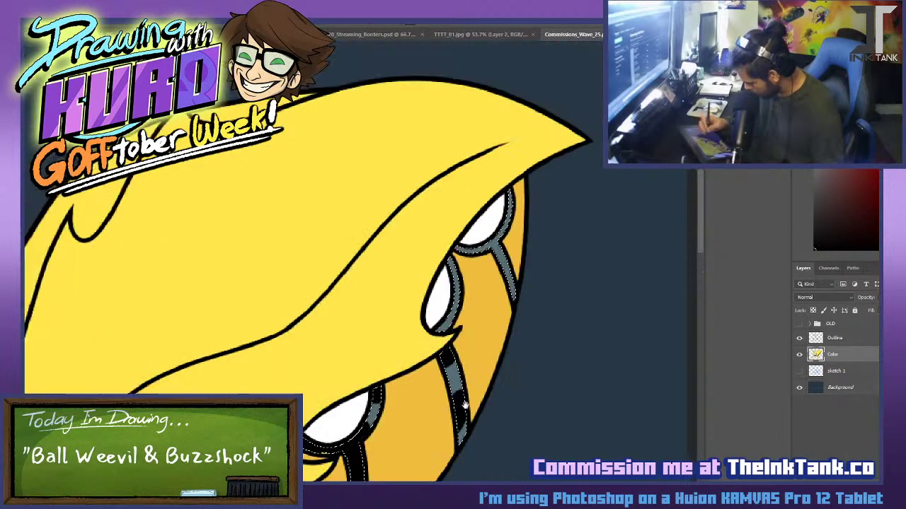
Paint black shading on the two rims and the last strut nearest the wing tip, leaving small slate highlights.
left_click_drag(453, 272, 444, 266)
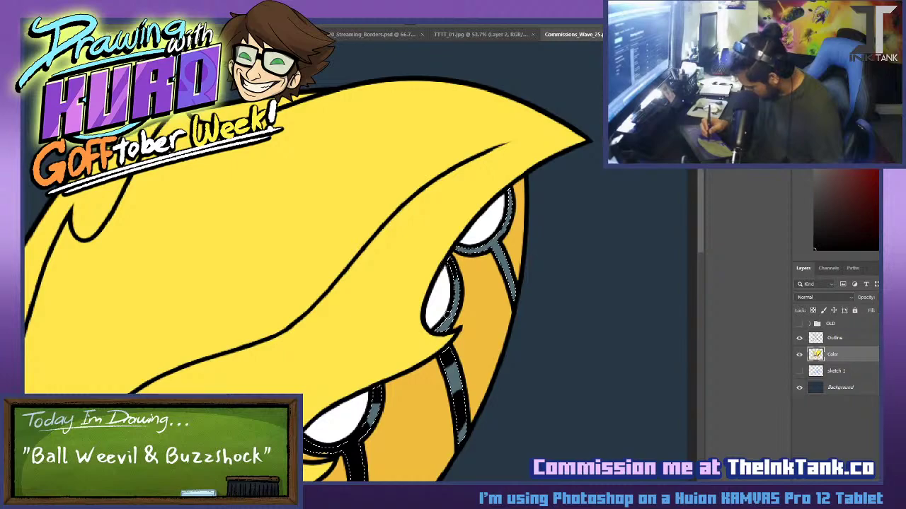
left_click_drag(448, 315, 444, 327)
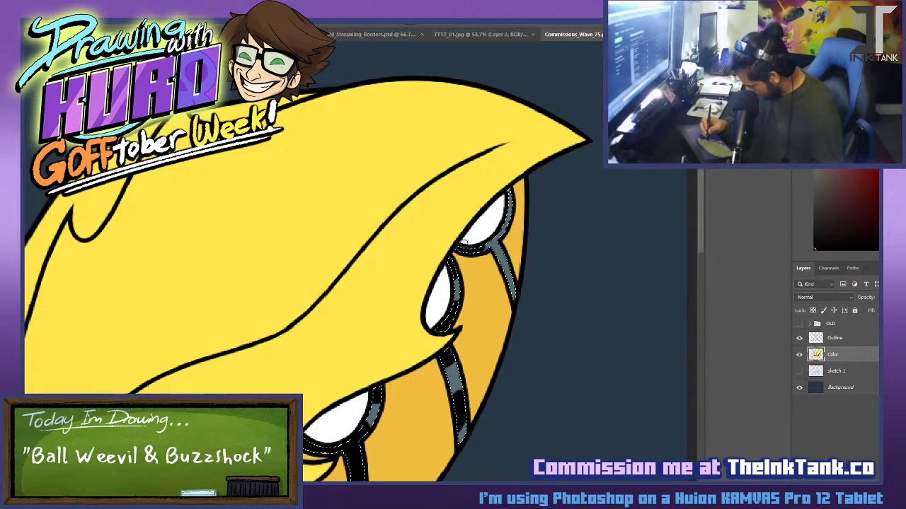
mouse_move(488, 246)
left_mouse_down()
mouse_move(497, 240)
mouse_move(500, 253)
mouse_move(506, 223)
left_mouse_up()
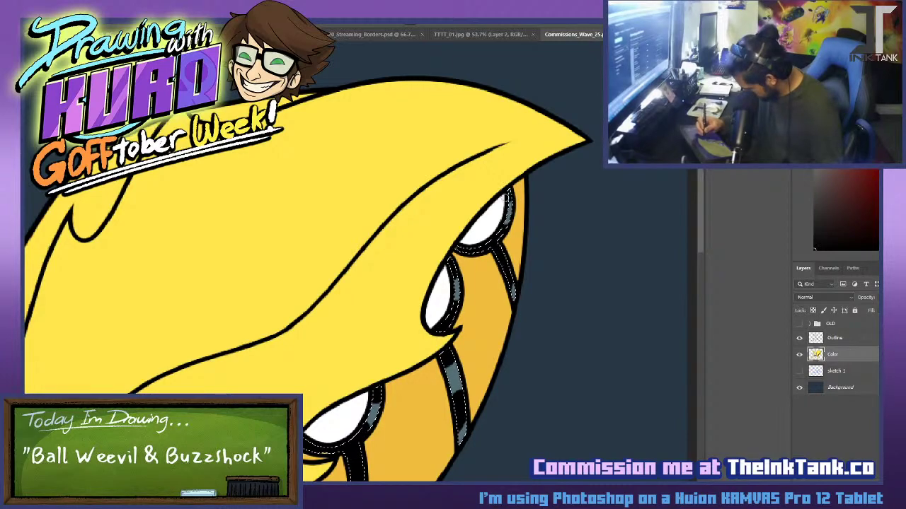
left_click_drag(510, 297, 496, 231)
left_click_drag(531, 326, 464, 369)
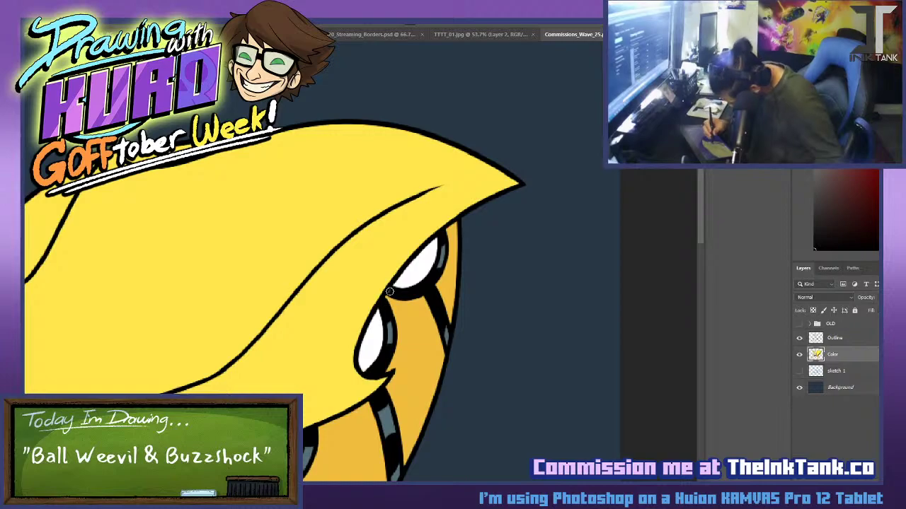
left_click_drag(389, 426, 476, 258)
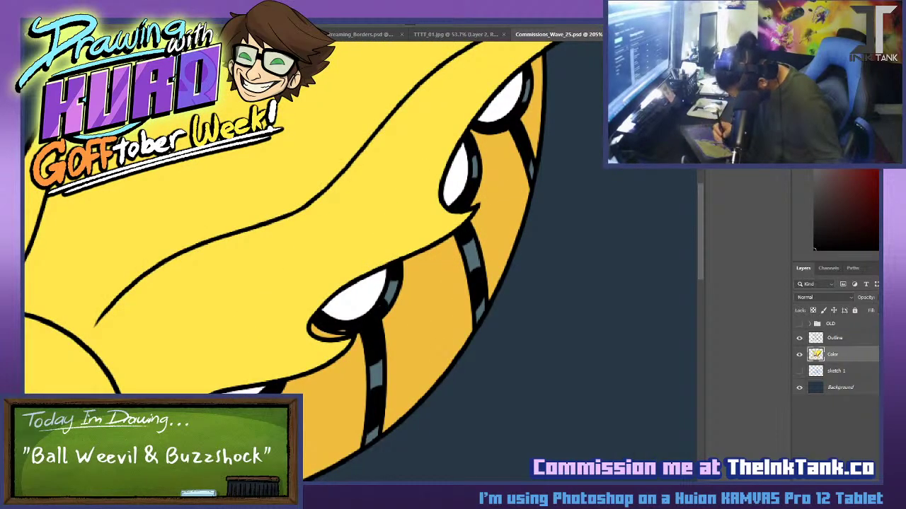
Sample colors from the drawing and touch up the black edges of the rims around the oval spots nearest the head.
left_click(353, 361, "alt")
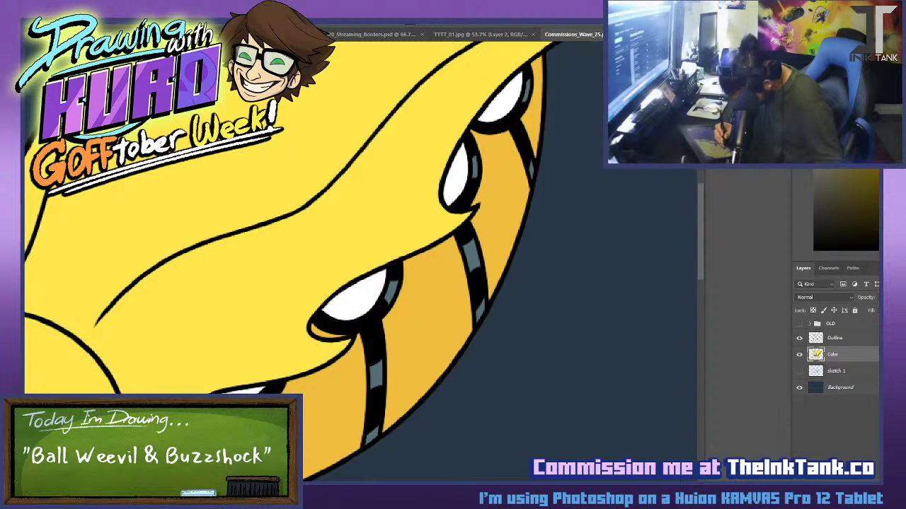
left_click(374, 331, "alt")
left_click_drag(383, 330, 457, 203)
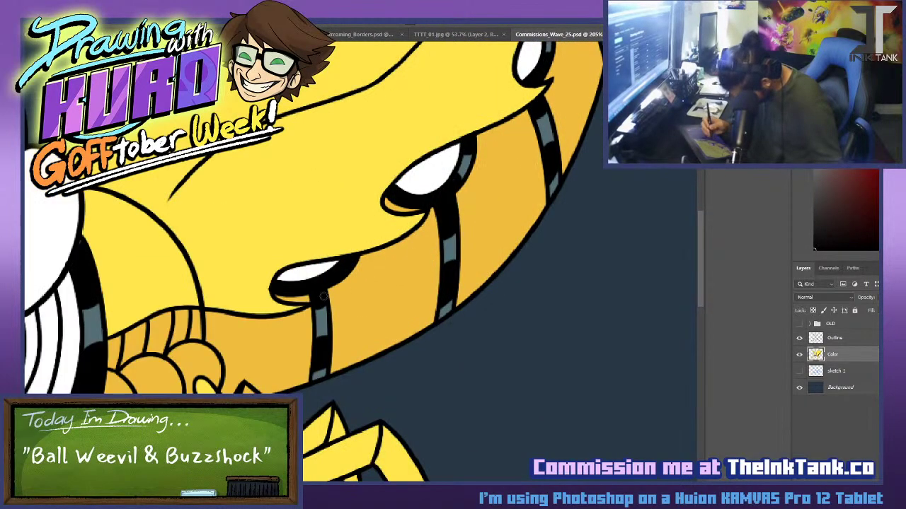
left_click(278, 287, "alt")
left_click_drag(278, 289, 271, 296)
left_click_drag(511, 287, 450, 467)
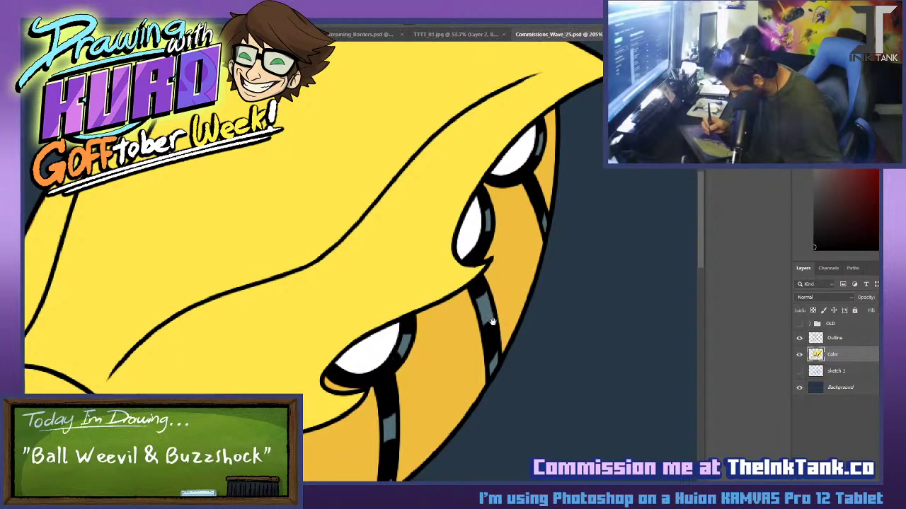
left_click_drag(497, 316, 626, 398)
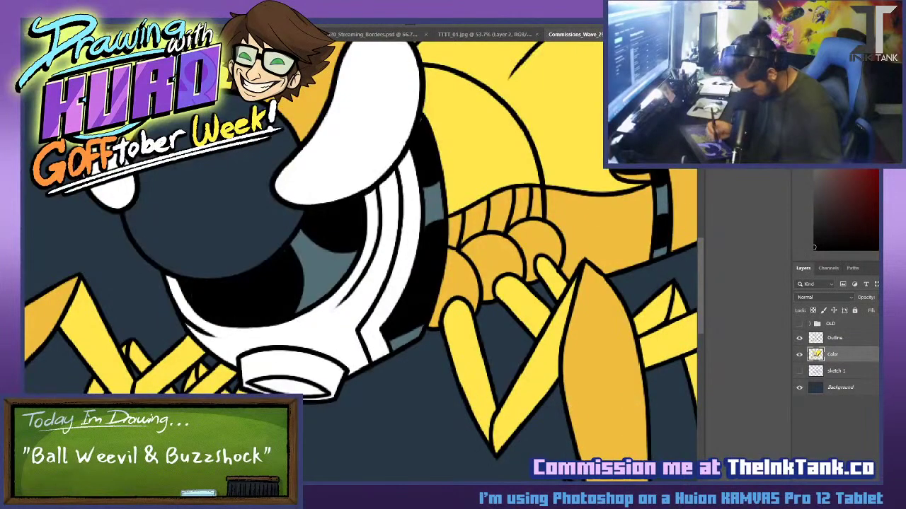
left_click(897, 194)
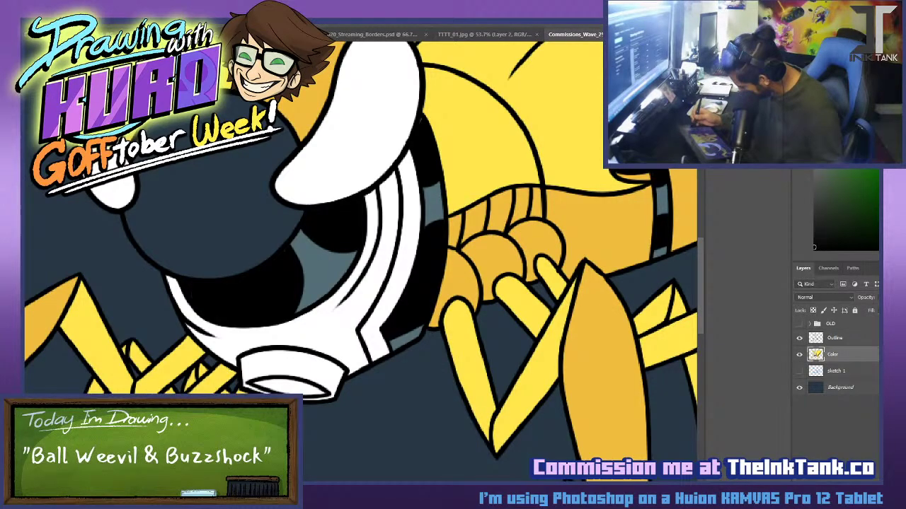
left_click(303, 358)
left_click(340, 310)
scroll(340, 310, "up", 2)
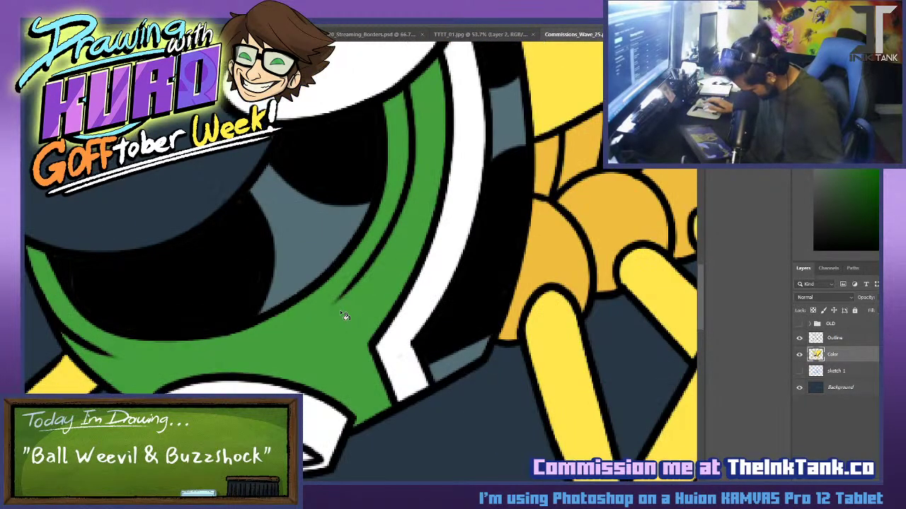
key("ctrl+z")
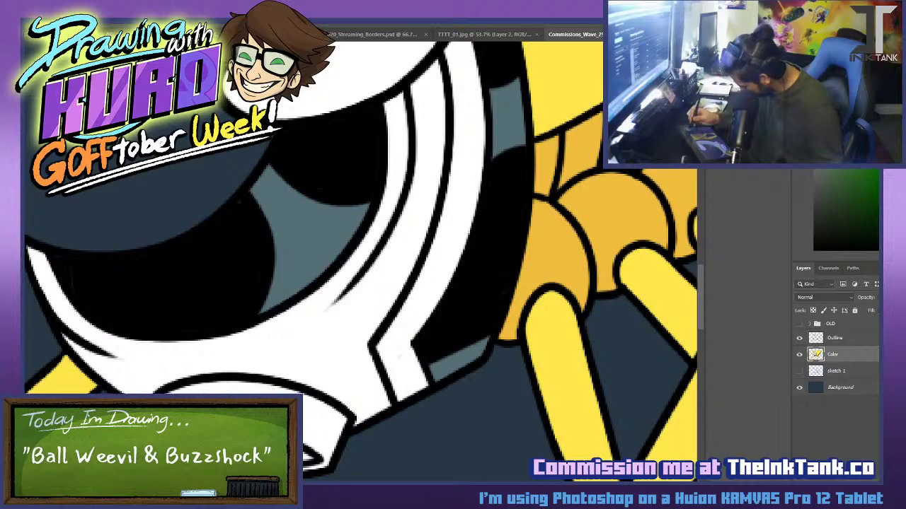
Fill the collar and its inner stripes with yellow-green, the outer band with light gray, and the round badge's casing with medium gray.
left_click(427, 205)
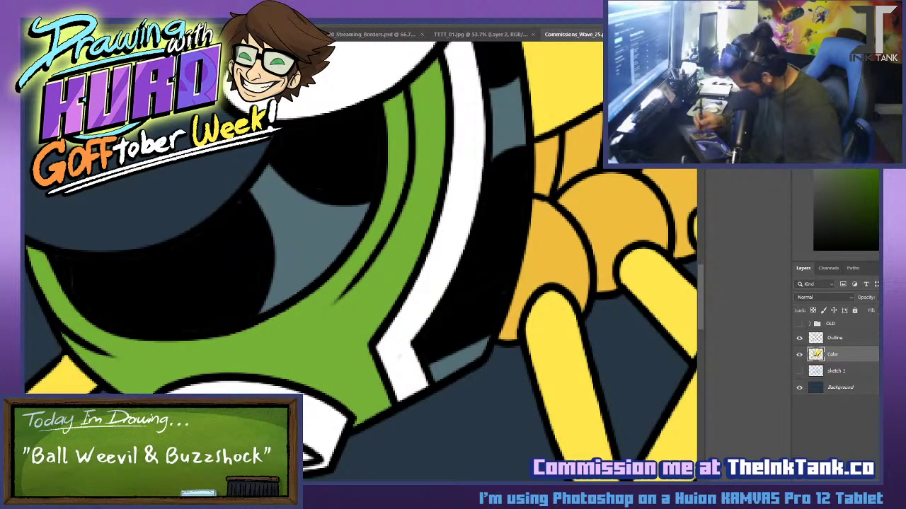
left_click(431, 282)
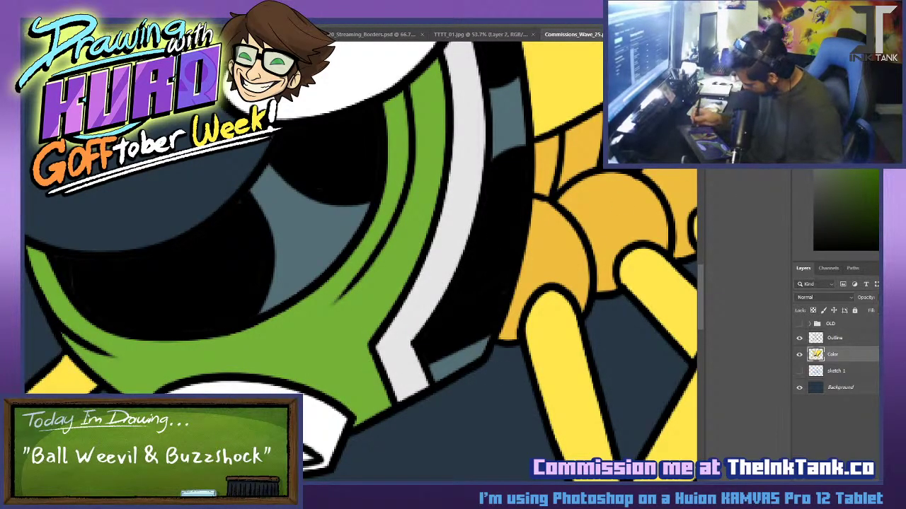
left_click(345, 421)
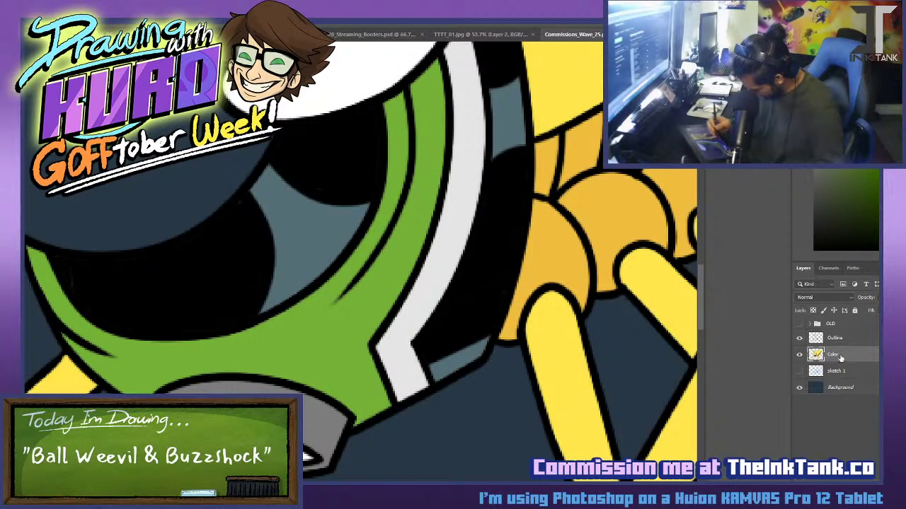
key("ctrl+z")
left_click(370, 408)
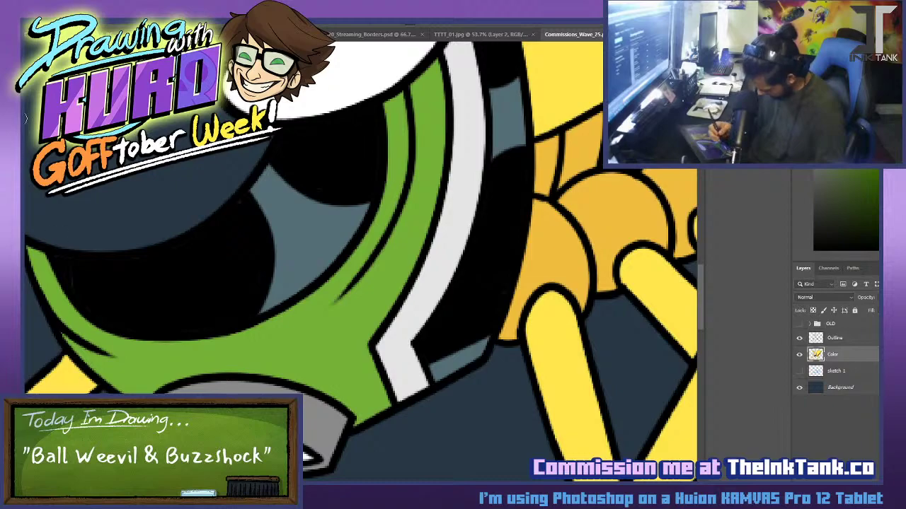
Select the badge's gray casing, paint lighter gray highlight bands across its side, and clear the selection.
left_click(312, 413)
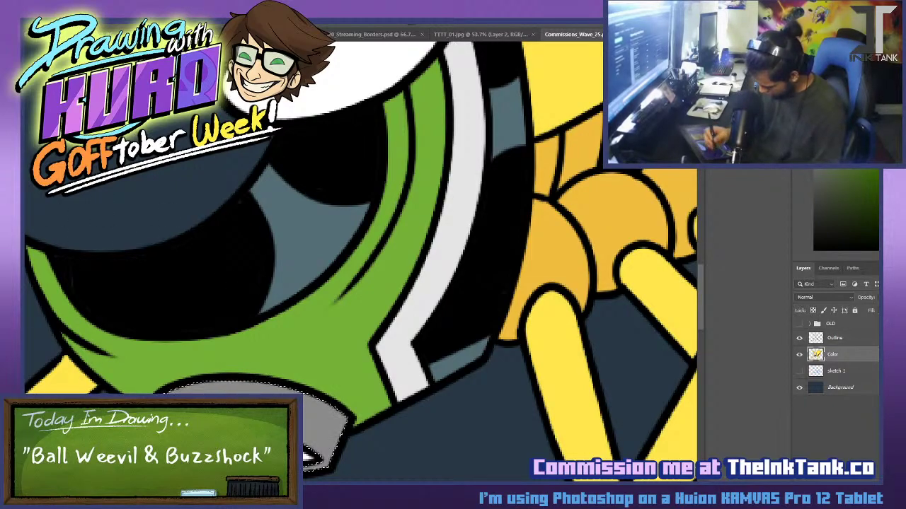
left_click(281, 385, "alt")
left_click_drag(173, 393, 213, 389)
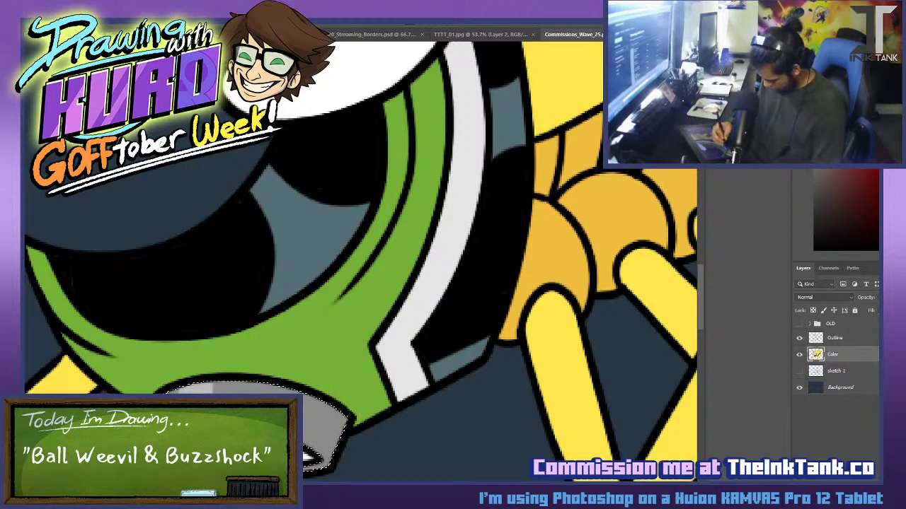
key("ctrl+d")
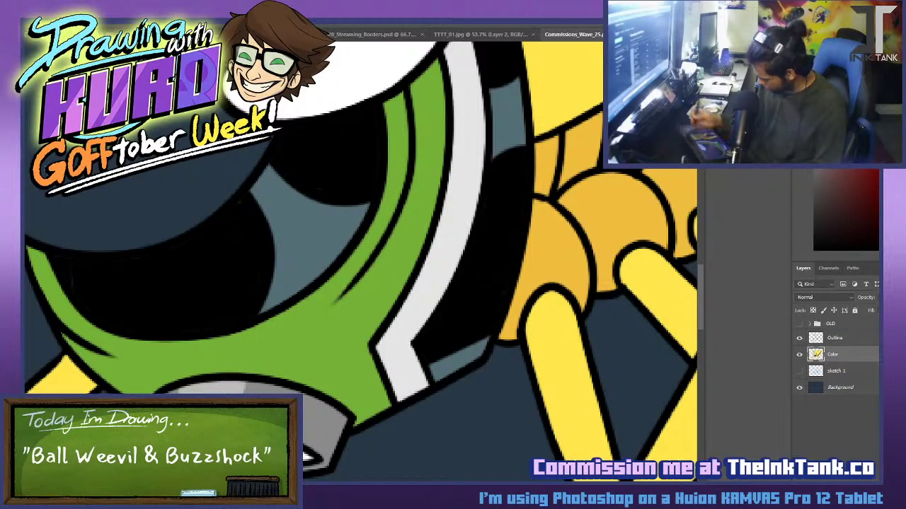
Fill the badge's oval face with bright yellow-green and brush a pale yellow highlight across its upper half.
left_click(311, 347, "alt")
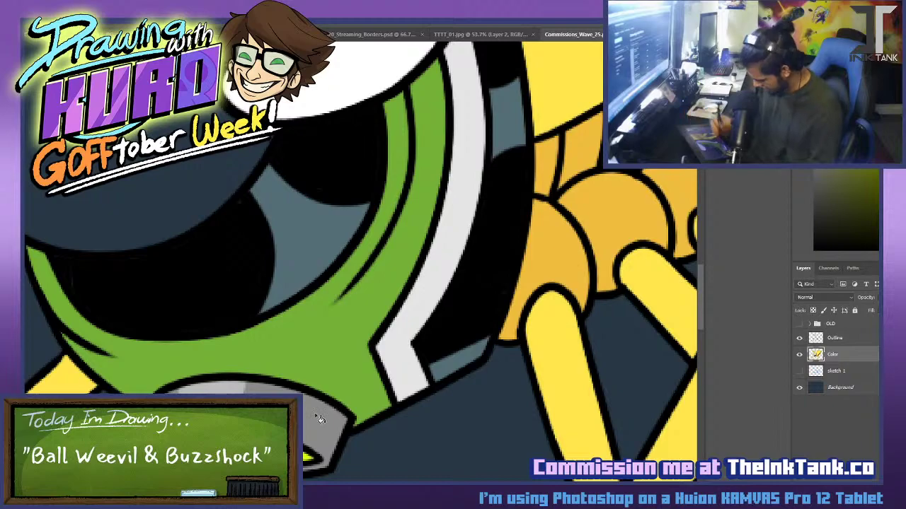
scroll(319, 418, "up", 4)
left_click_drag(435, 213, 555, 83)
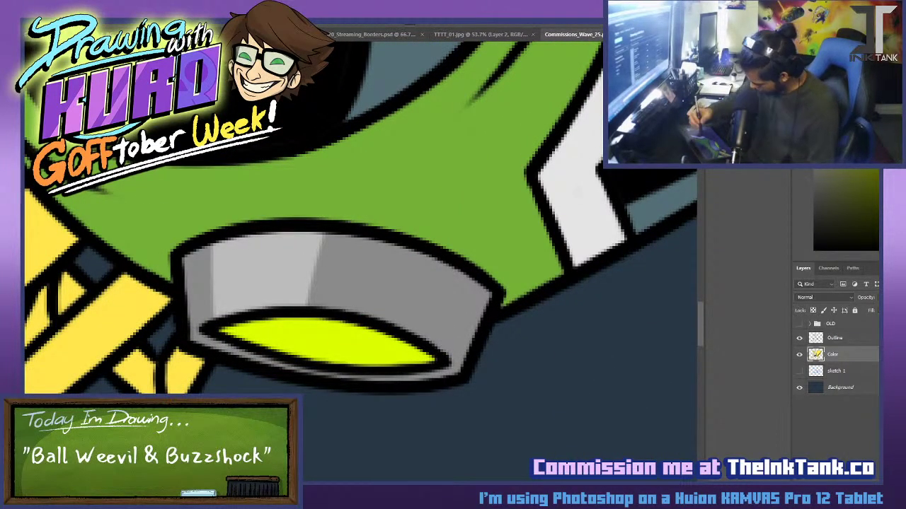
left_click_drag(262, 322, 382, 335)
Select curved wedges at both ends of the badge's face and paint them black, leaving a glowing hourglass shape in the middle.
mouse_move(298, 349)
left_mouse_down()
mouse_move(276, 311)
mouse_move(284, 313)
mouse_move(220, 320)
mouse_move(209, 330)
mouse_move(276, 358)
left_mouse_up()
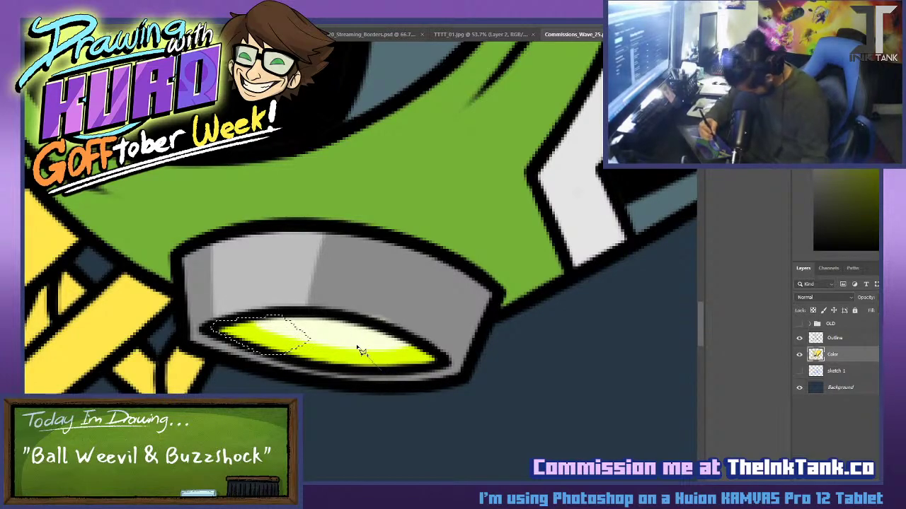
mouse_move(359, 347)
left_mouse_down()
mouse_move(370, 334)
mouse_move(397, 329)
mouse_move(444, 361)
mouse_move(419, 377)
mouse_move(379, 370)
left_mouse_up()
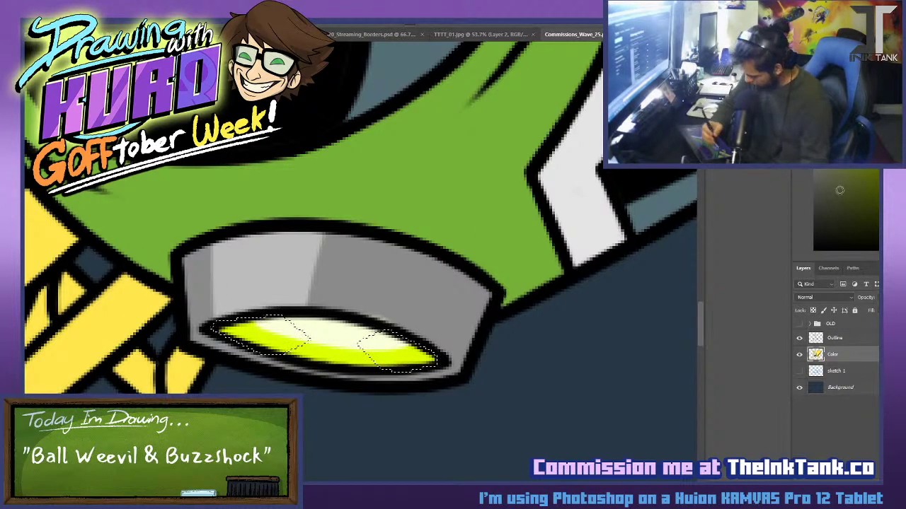
mouse_move(258, 327)
left_mouse_down()
mouse_move(300, 345)
mouse_move(389, 339)
mouse_move(372, 344)
mouse_move(425, 361)
left_mouse_up()
key("ctrl+d")
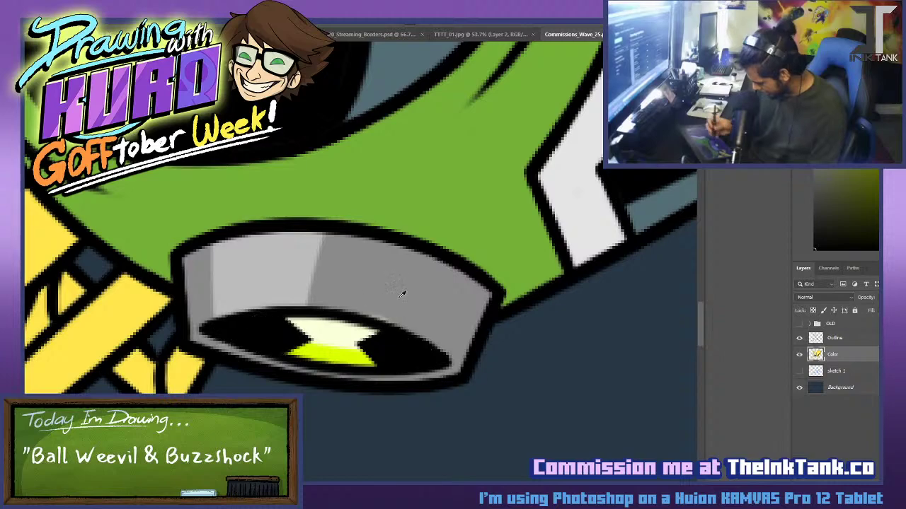
Fill the two white bean-shaped eyes on either side of the head with dark slate.
left_click(417, 295, "alt")
scroll(430, 306, "down", 5)
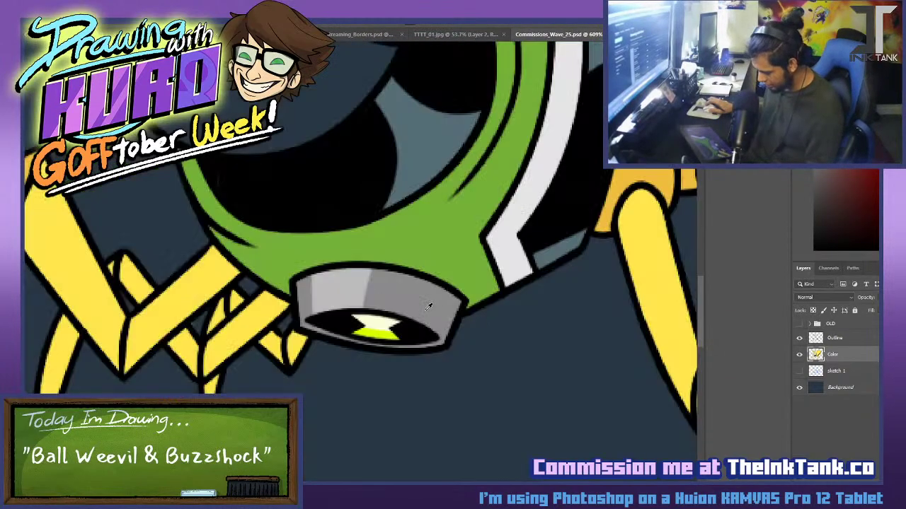
left_click_drag(418, 204, 335, 413)
left_click_drag(577, 398, 573, 433)
scroll(573, 433, "down", 5)
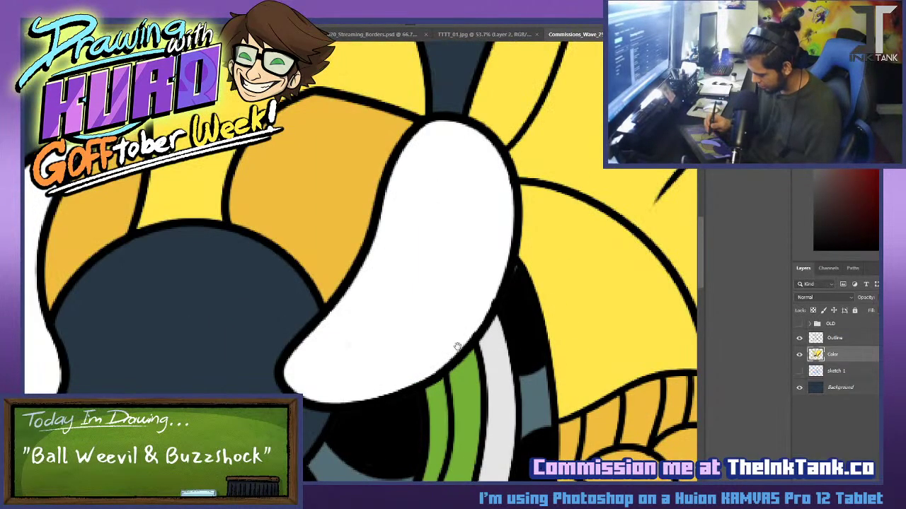
scroll(156, 335, "up", 5)
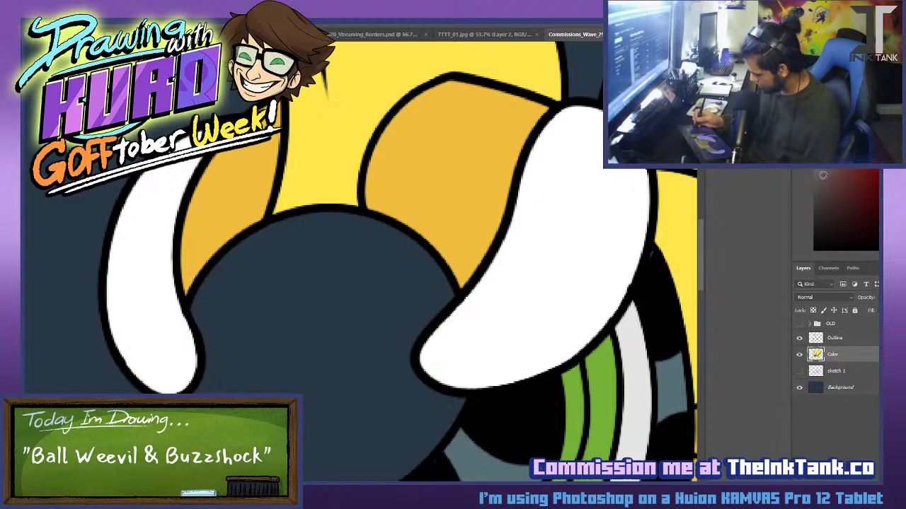
left_click(593, 282)
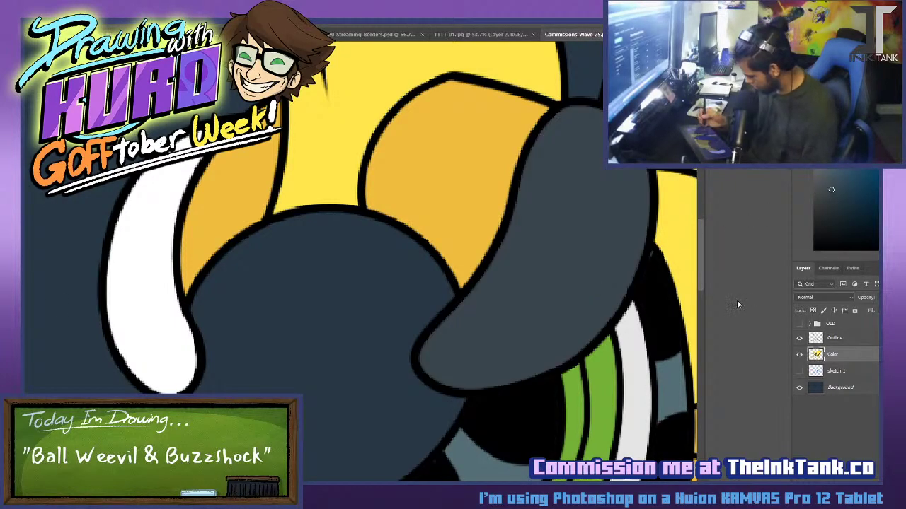
left_click(179, 306)
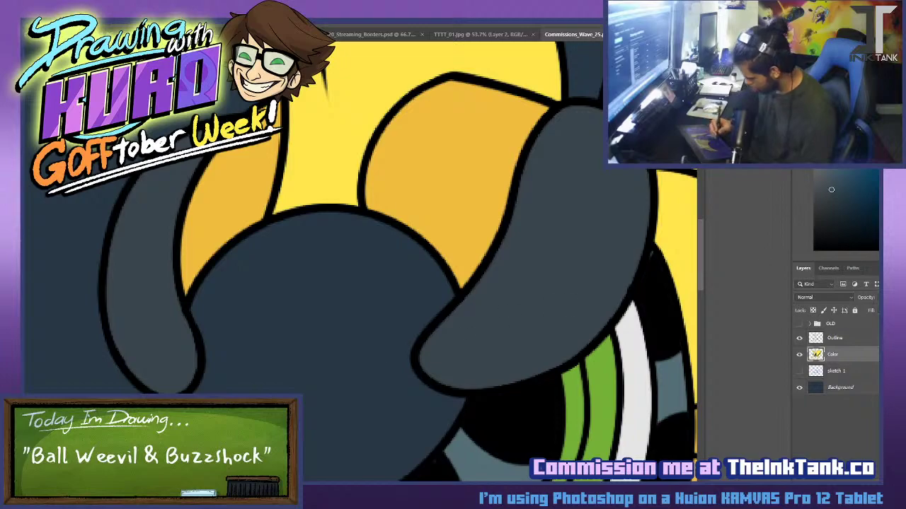
Undo a trial fill of the round face area, fill the Background layer with pale yellow-orange, and reactivate the Color layer.
left_click_drag(884, 213, 884, 228)
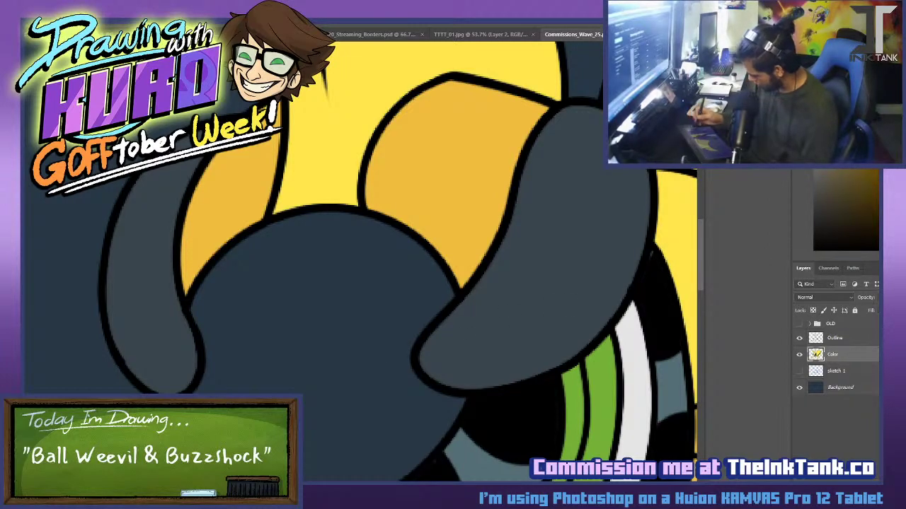
left_click(316, 386)
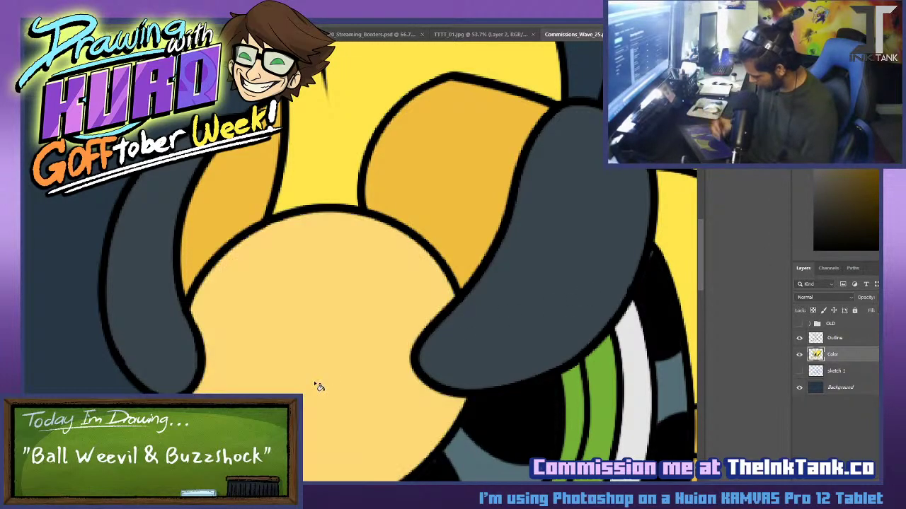
key("ctrl+z")
left_click(862, 387)
left_click(395, 413)
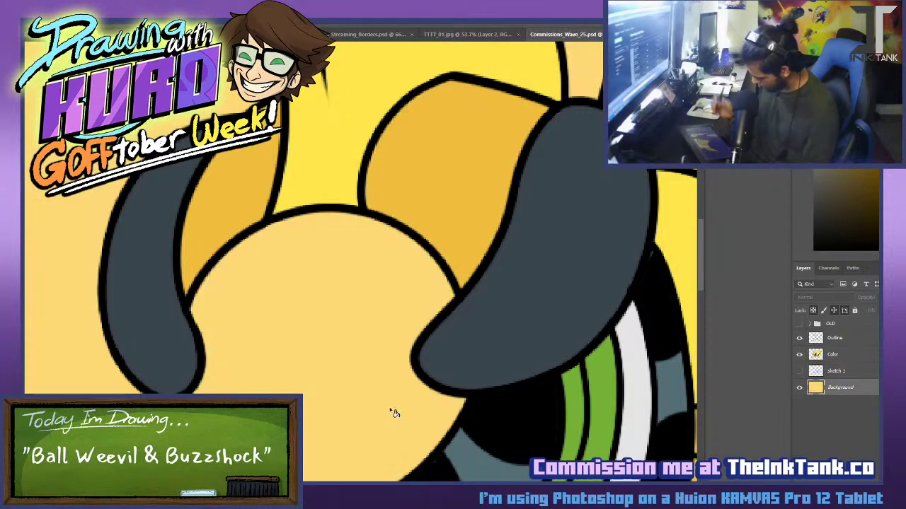
left_click(852, 357)
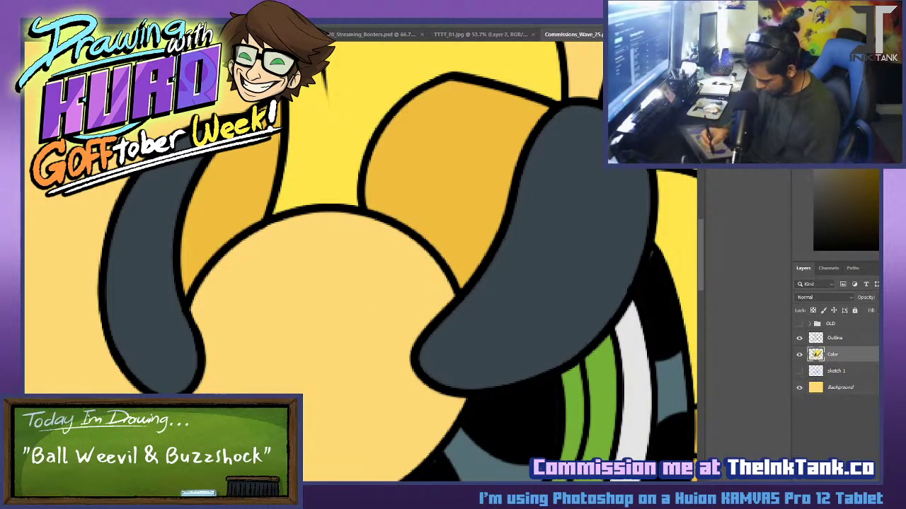
Select both slate eyes and paint black inside the narrower one, leaving slate along its edges.
left_click(131, 261)
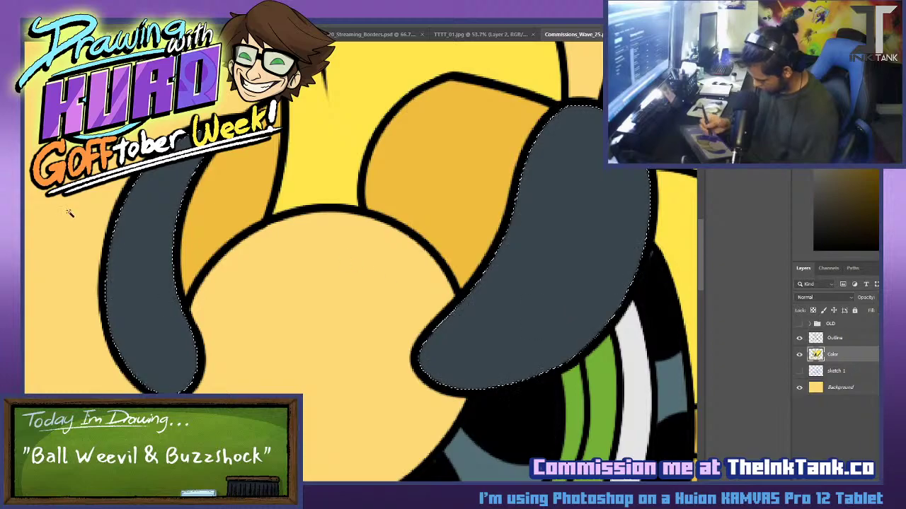
left_click(571, 307, "shift")
left_click_drag(130, 312, 160, 373)
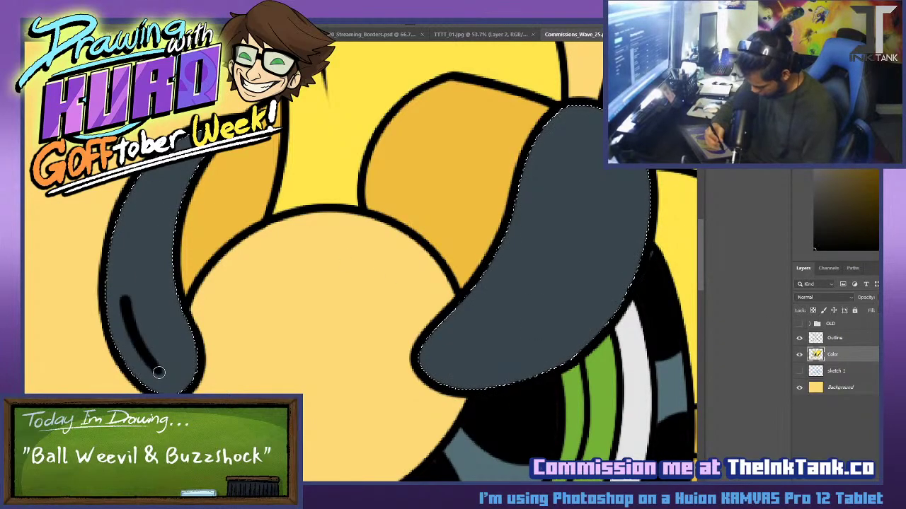
mouse_move(138, 211)
left_mouse_down()
mouse_move(131, 315)
mouse_move(162, 376)
left_mouse_up()
mouse_move(125, 273)
left_mouse_down()
mouse_move(133, 240)
mouse_move(130, 250)
mouse_move(183, 189)
mouse_move(170, 344)
mouse_move(154, 369)
mouse_move(160, 253)
mouse_move(152, 364)
mouse_move(159, 298)
mouse_move(153, 358)
left_mouse_up()
left_click_drag(145, 319, 159, 375)
left_click_drag(167, 329, 170, 382)
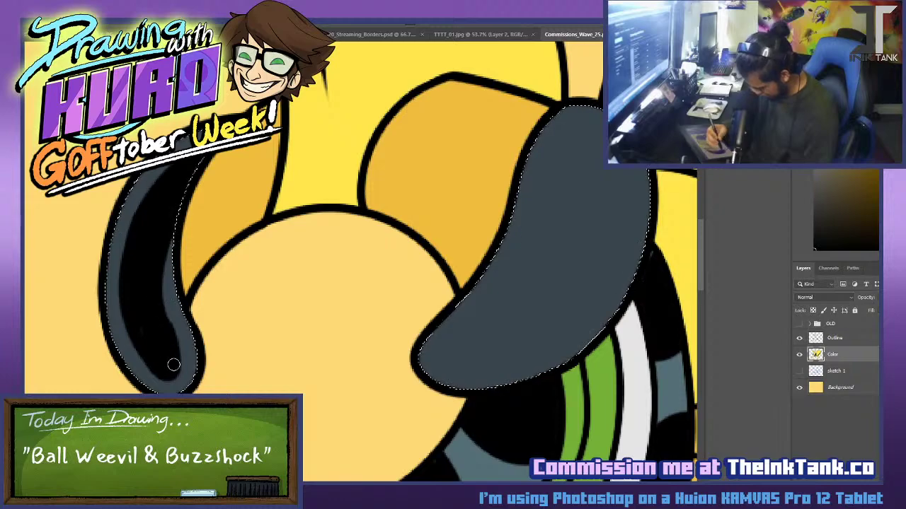
mouse_move(173, 279)
left_mouse_down()
mouse_move(157, 367)
mouse_move(135, 281)
mouse_move(160, 378)
mouse_move(134, 311)
left_mouse_up()
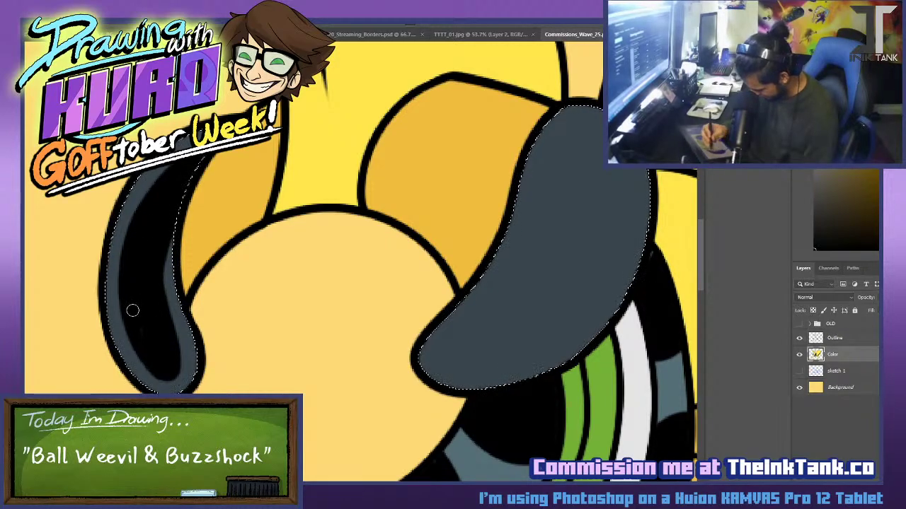
key("ctrl+d")
key("ctrl+shift+d")
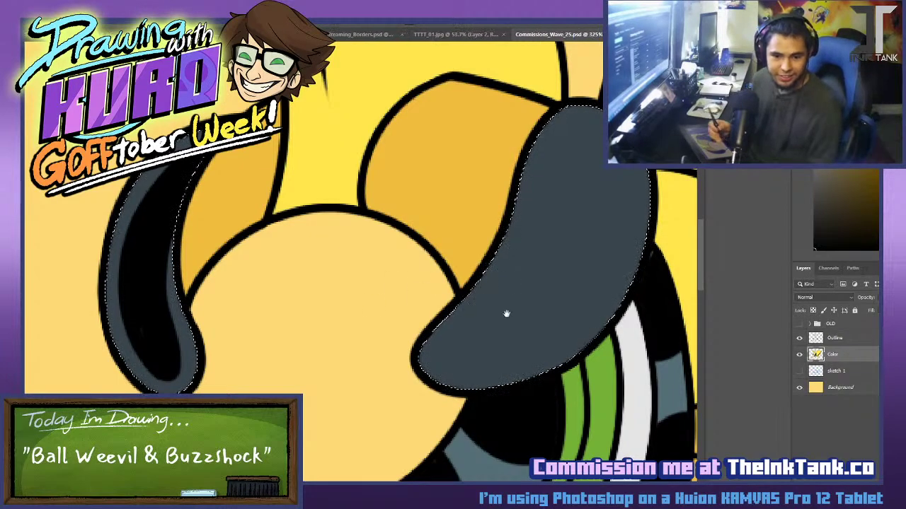
Paint black inside the wider slate eye, leaving an even slate band along its edges.
mouse_move(483, 350)
left_mouse_down()
mouse_move(338, 354)
mouse_move(335, 309)
left_mouse_up()
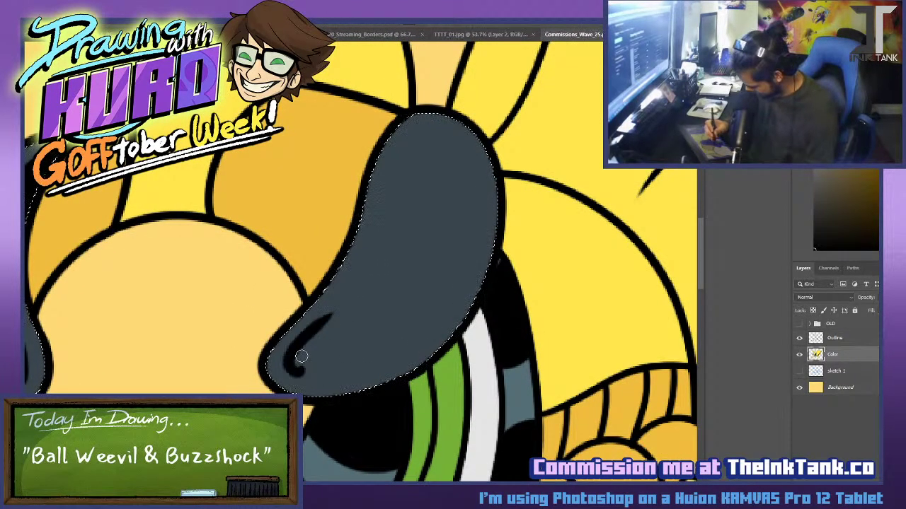
left_click_drag(300, 357, 373, 243)
mouse_move(361, 272)
left_mouse_down()
mouse_move(394, 182)
mouse_move(439, 143)
mouse_move(401, 161)
mouse_move(468, 162)
left_mouse_up()
left_click_drag(409, 151, 475, 176)
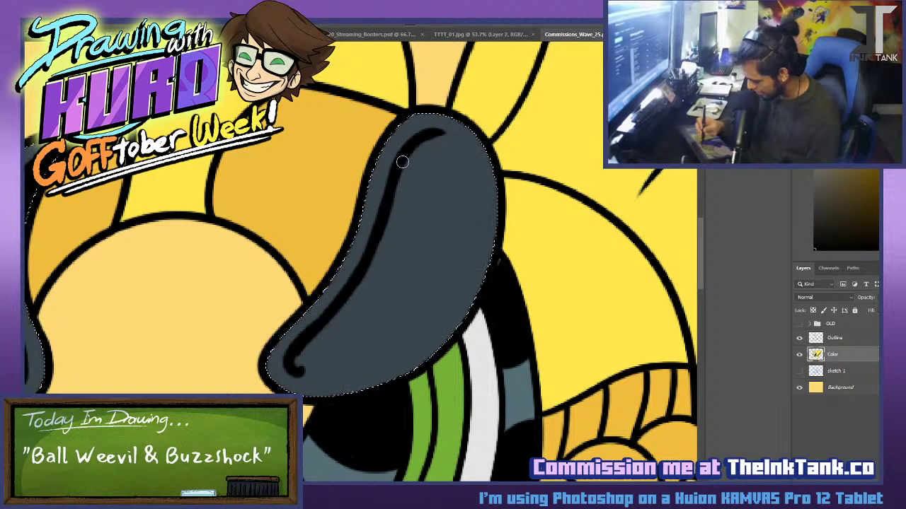
left_click_drag(401, 162, 458, 164)
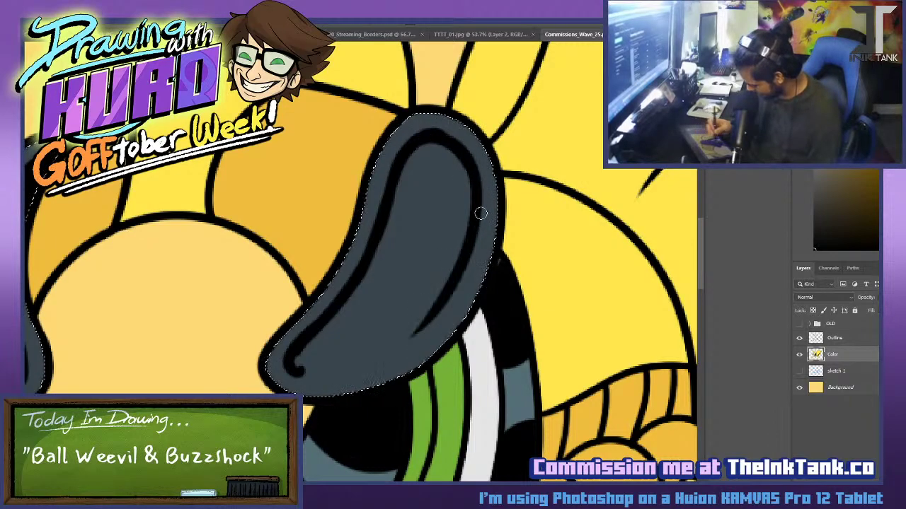
left_click_drag(297, 367, 430, 336)
key("ctrl+z")
key("ctrl+z")
left_click_drag(295, 368, 431, 335)
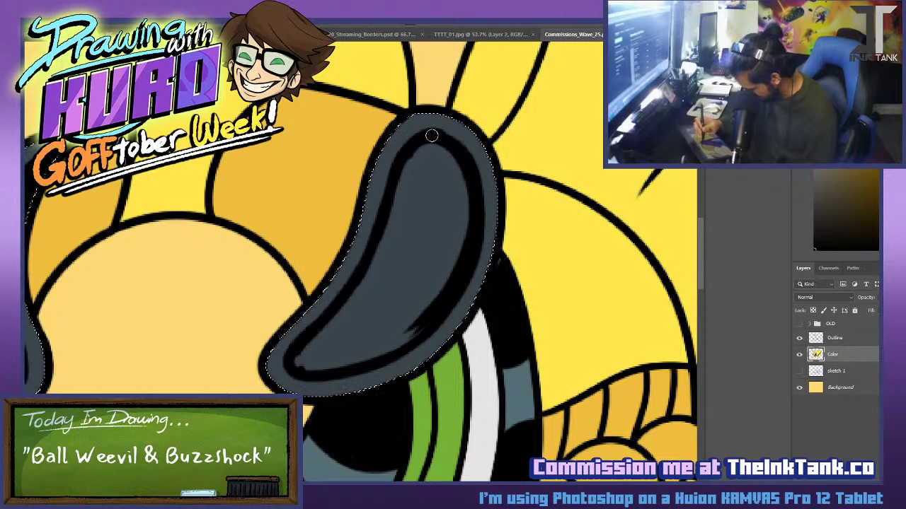
mouse_move(313, 347)
left_mouse_down()
mouse_move(303, 367)
mouse_move(412, 326)
mouse_move(382, 322)
mouse_move(419, 232)
mouse_move(333, 318)
mouse_move(425, 241)
mouse_move(438, 283)
mouse_move(397, 184)
mouse_move(414, 156)
mouse_move(435, 226)
mouse_move(449, 152)
mouse_move(457, 248)
mouse_move(467, 174)
left_mouse_up()
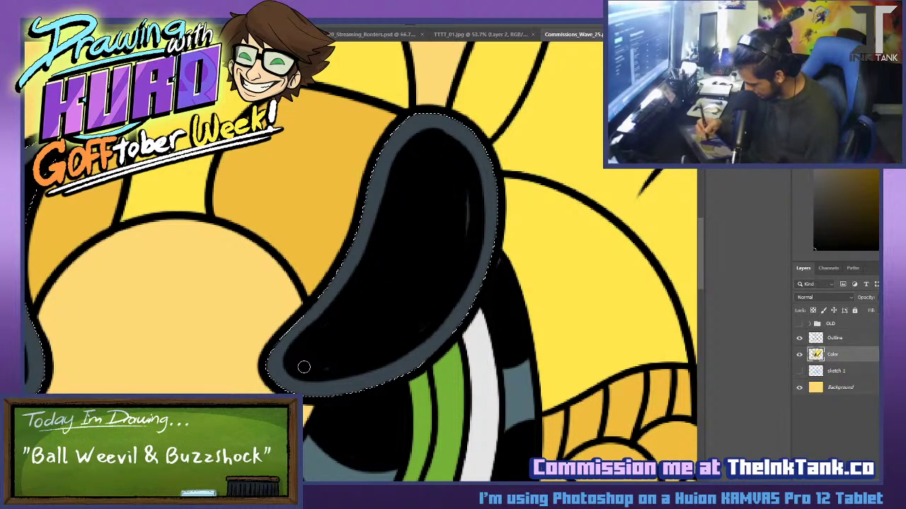
Move the sketch 1 layer above the Color layer and make it visible as a guide for the eye details.
left_click_drag(840, 367, 856, 345)
left_click(800, 355)
left_click_drag(589, 290, 729, 145)
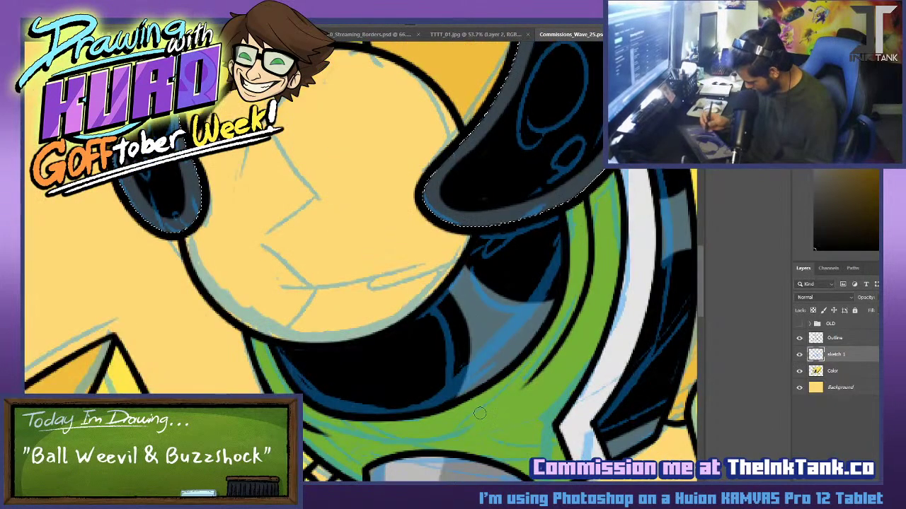
left_click_drag(480, 413, 460, 240)
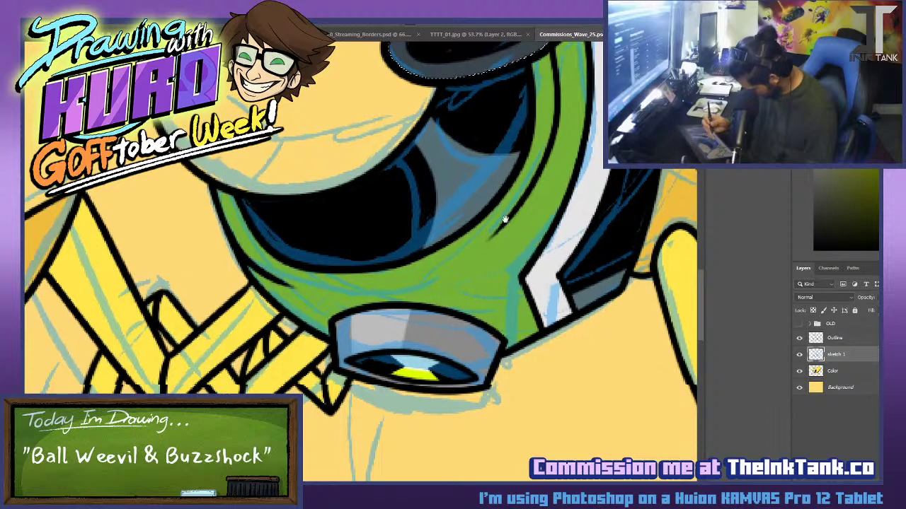
left_click_drag(504, 202, 605, 477)
left_click_drag(388, 369, 342, 399)
mouse_move(563, 285)
left_mouse_down()
mouse_move(579, 275)
mouse_move(589, 244)
left_mouse_up()
key("ctrl+z")
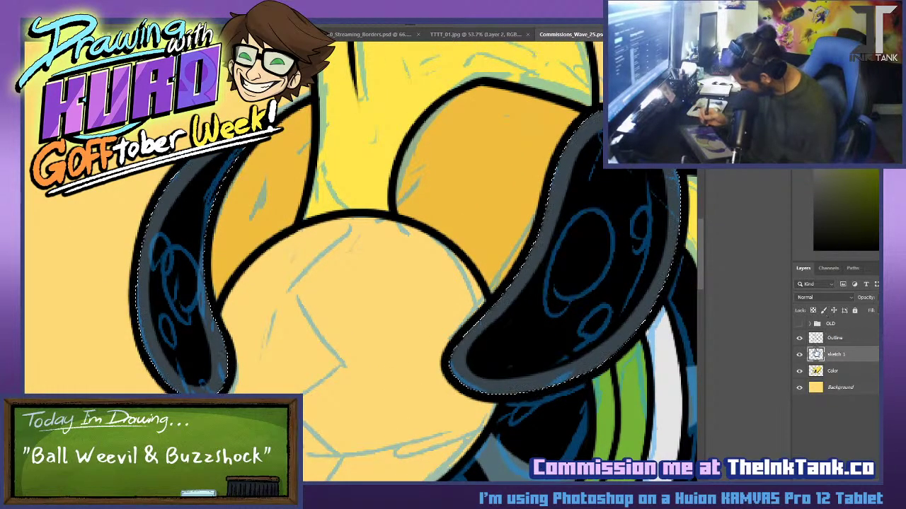
On the Color layer, paint one large and two small lime-yellow ovals inside each black eye, following the sketch.
key("alt+bracketleft")
mouse_move(574, 290)
left_mouse_down()
mouse_move(594, 227)
mouse_move(574, 290)
left_mouse_up()
mouse_move(593, 332)
left_mouse_down()
mouse_move(601, 315)
mouse_move(592, 332)
left_mouse_up()
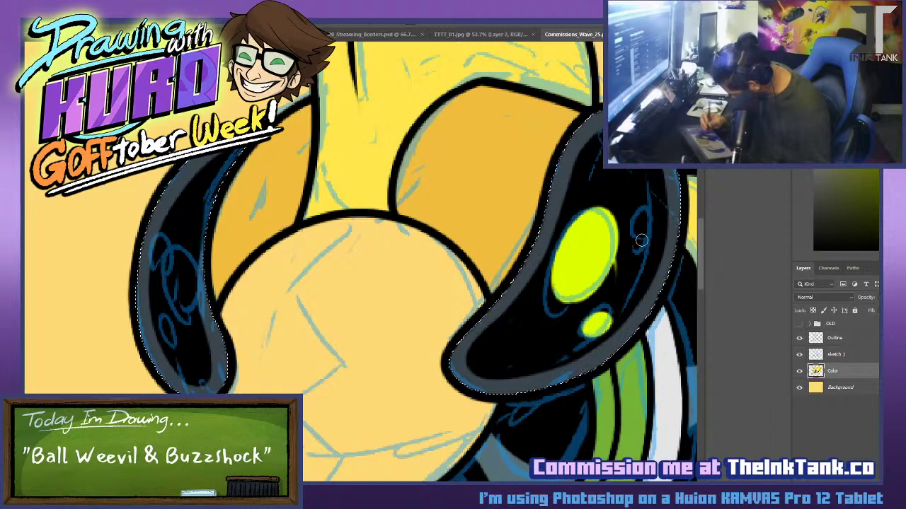
left_click_drag(170, 275, 181, 305)
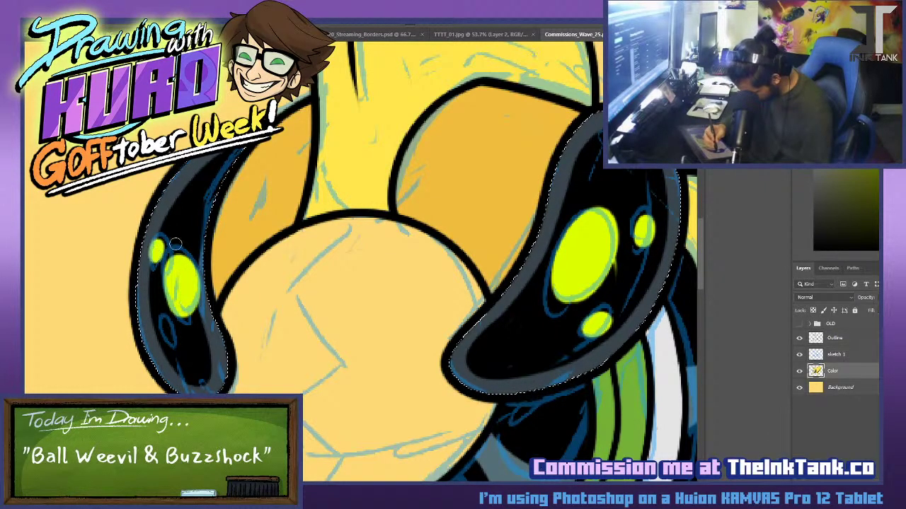
Hide the sketch 1 layer, clean up the oval edges with black, and paint pale highlights on the lime-yellow ovals.
left_click(800, 355)
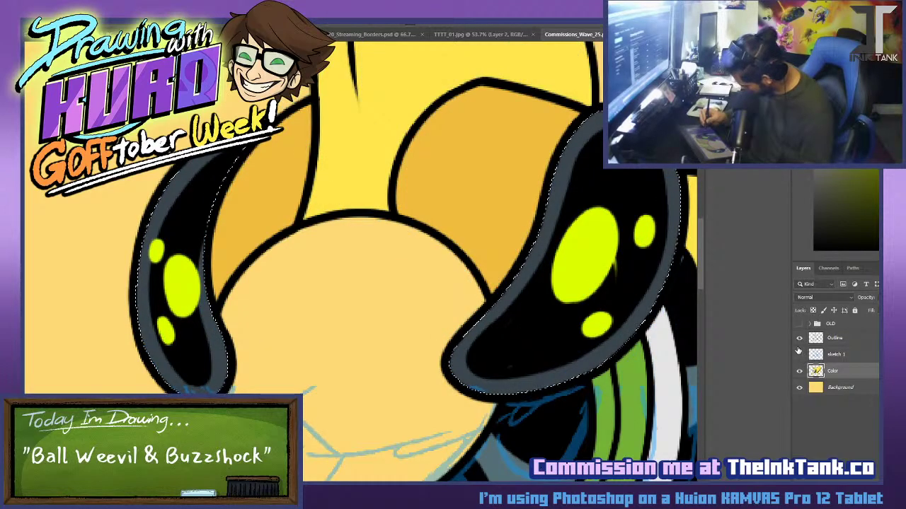
left_click(608, 278, "alt")
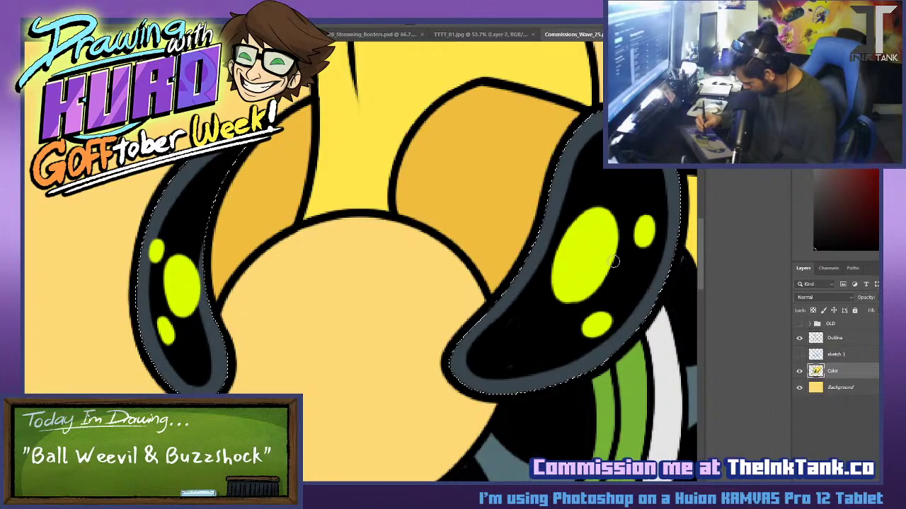
left_click(586, 278, "alt")
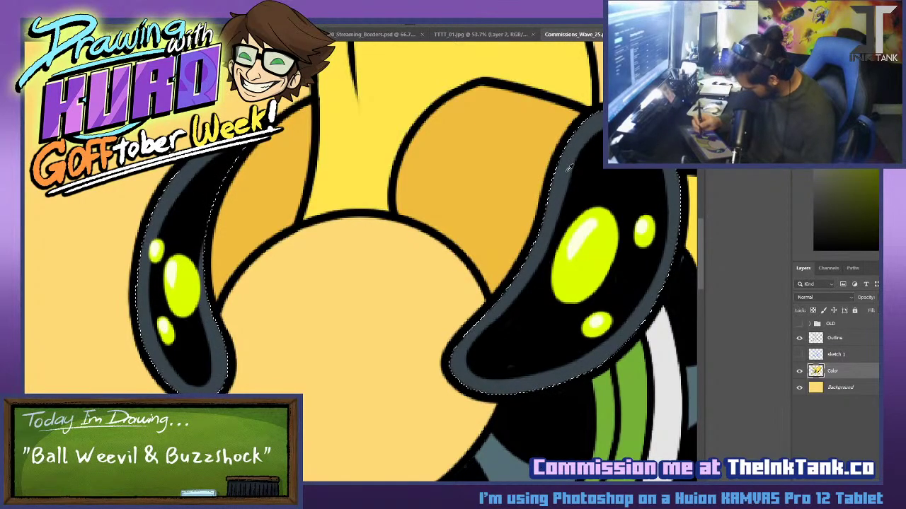
Paint rounded lighter gray reflections at the upper ends of both eyes, then deselect and save the file.
left_click(214, 343, "alt")
left_click(835, 241)
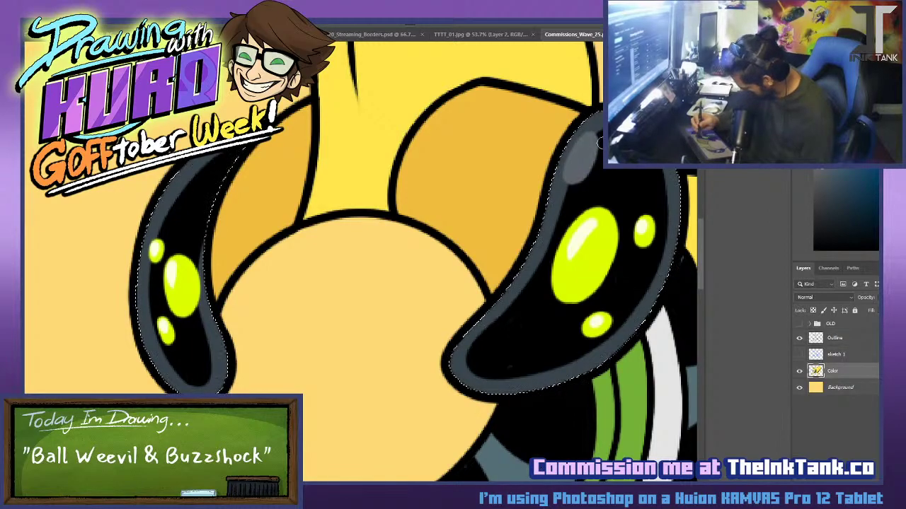
left_click_drag(599, 141, 581, 170)
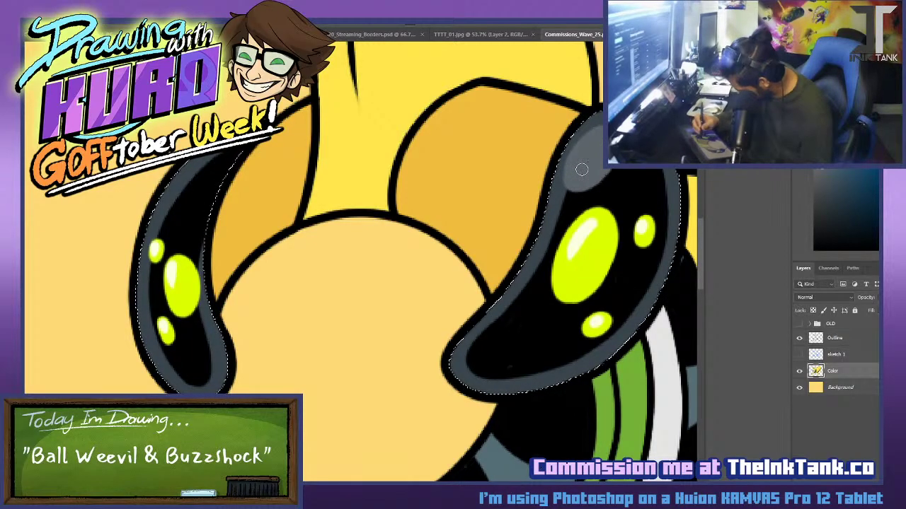
left_click_drag(535, 372, 607, 342)
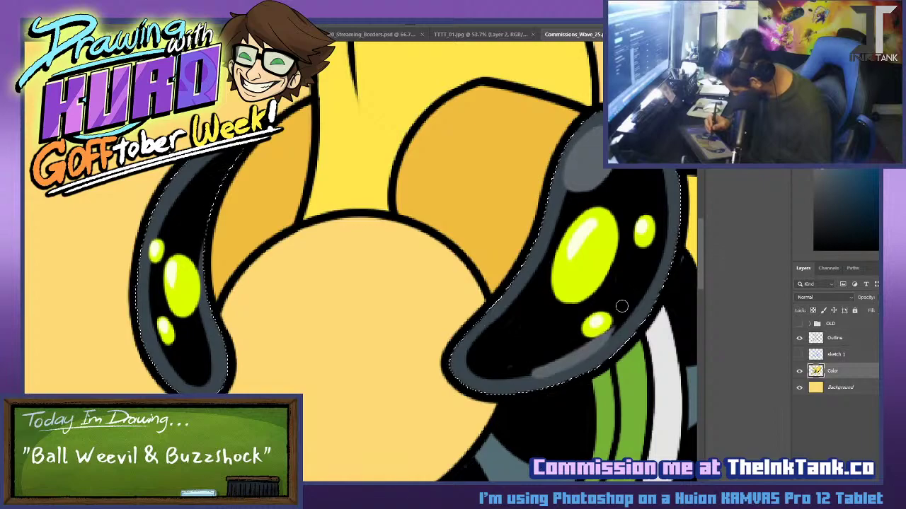
left_click(529, 347, "alt")
left_click(597, 155, "alt")
left_click_drag(614, 184, 620, 181)
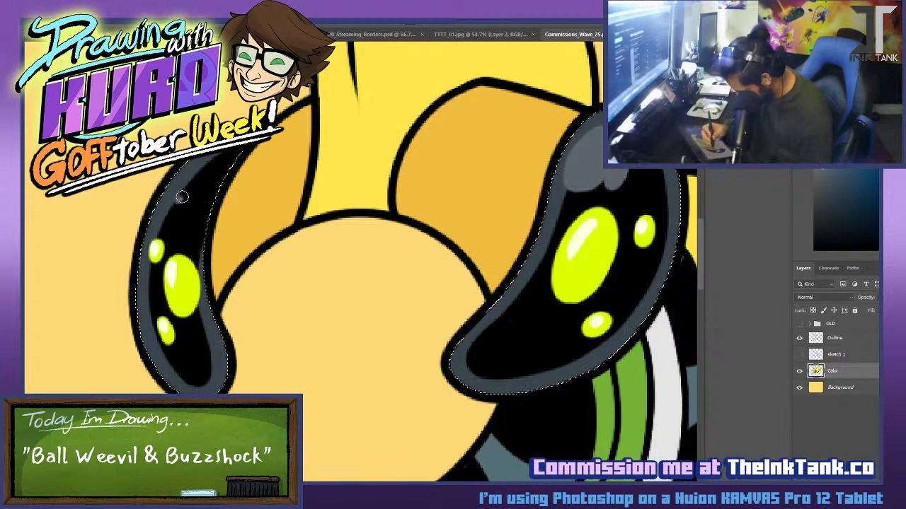
mouse_move(181, 196)
left_mouse_down()
mouse_move(200, 168)
mouse_move(184, 196)
left_mouse_up()
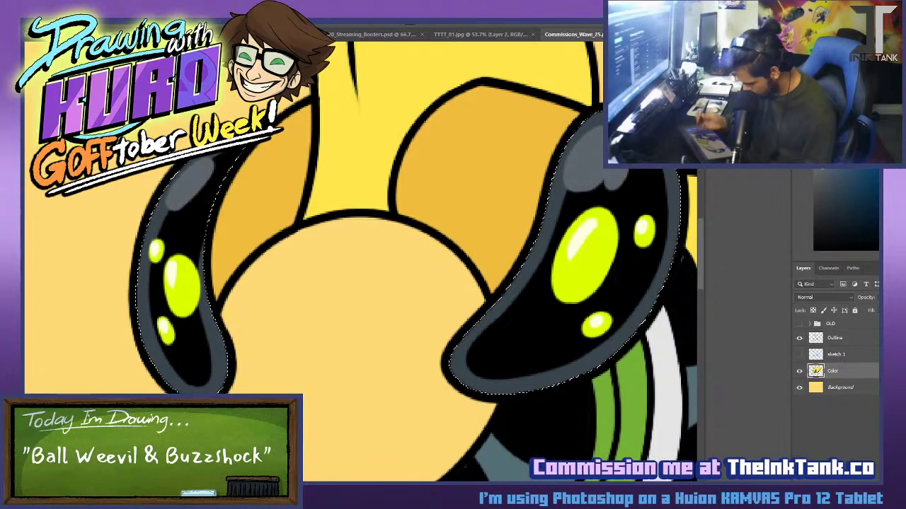
key("ctrl+d")
key("ctrl+s")
Fill the white eye-shaped spots along the lower edge of the wing case with the lime-yellow sampled from the eye.
scroll(325, 223, "down", 3)
scroll(293, 156, "down", 3)
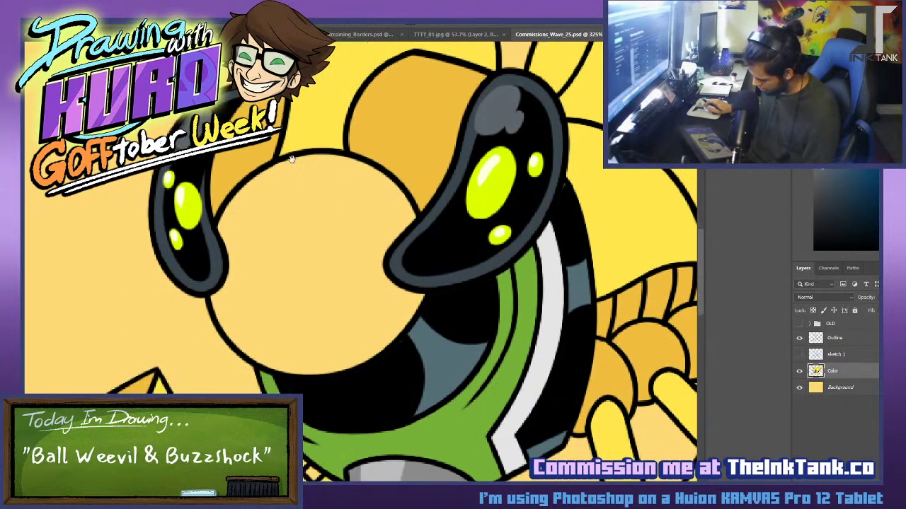
left_click_drag(272, 144, 361, 221)
scroll(299, 163, "down", 4)
scroll(272, 178, "right", 1)
scroll(272, 179, "down", 4)
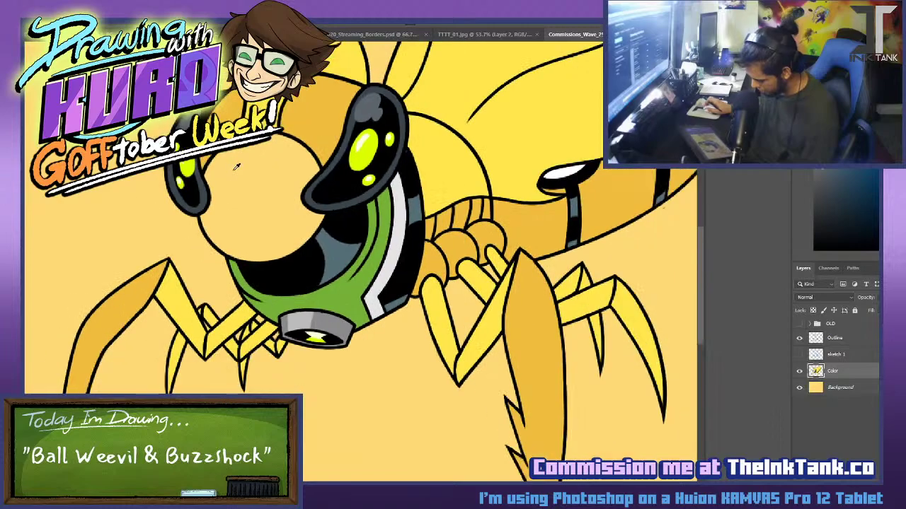
scroll(311, 262, "up", 1)
scroll(311, 262, "up", 3)
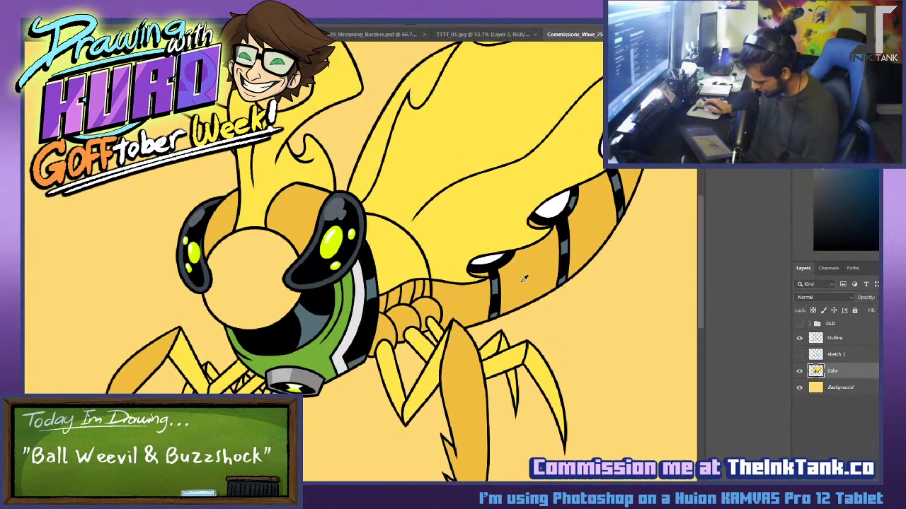
left_click(338, 249, "alt")
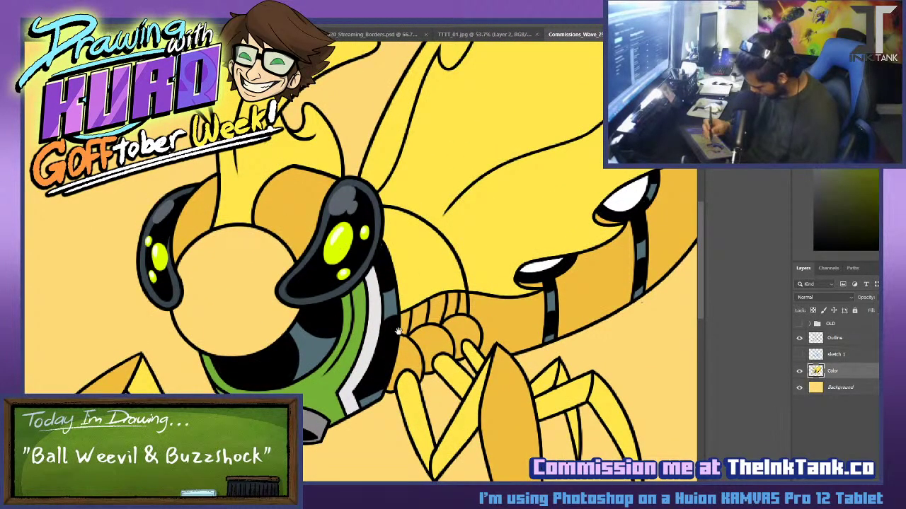
mouse_move(398, 332)
left_mouse_down()
mouse_move(306, 345)
mouse_move(294, 370)
left_mouse_up()
left_click(440, 307)
left_click(524, 235)
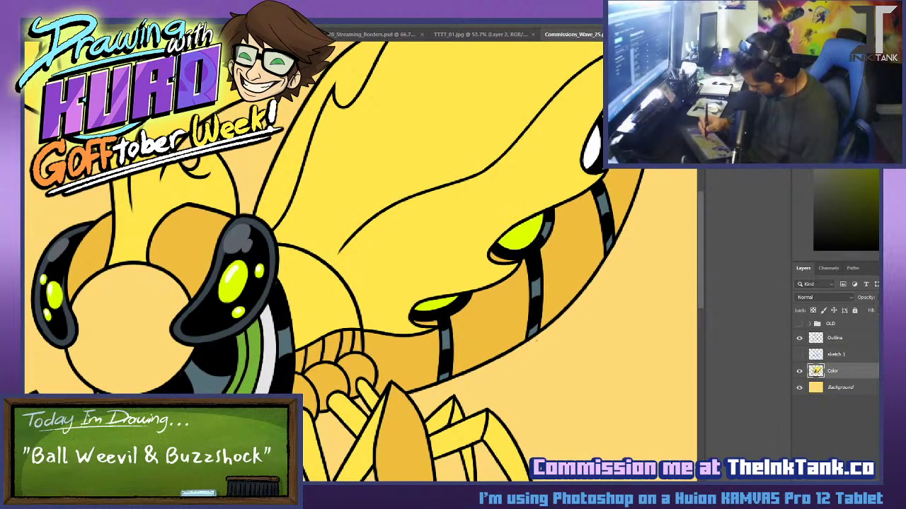
left_click(591, 147)
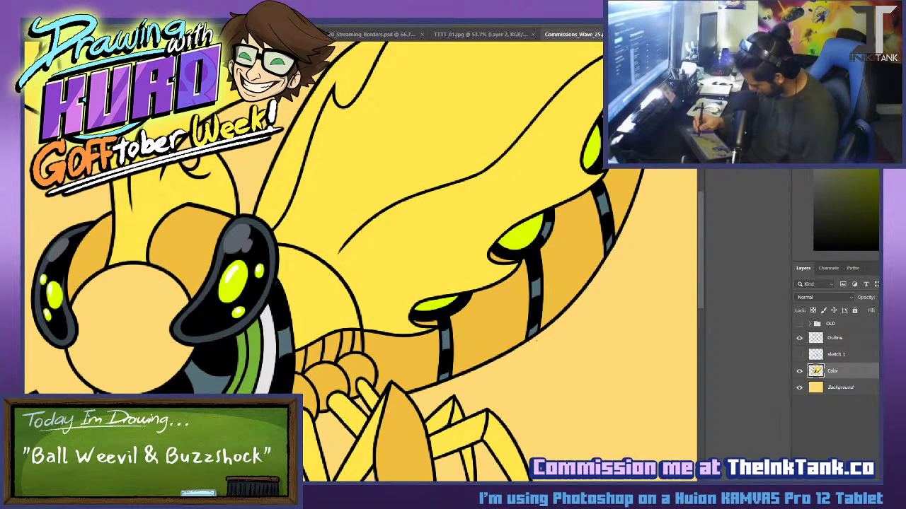
Select the lime-yellow wing case spots and paint pale glows with small white highlights inside them.
left_click(452, 309)
key("ctrl+d")
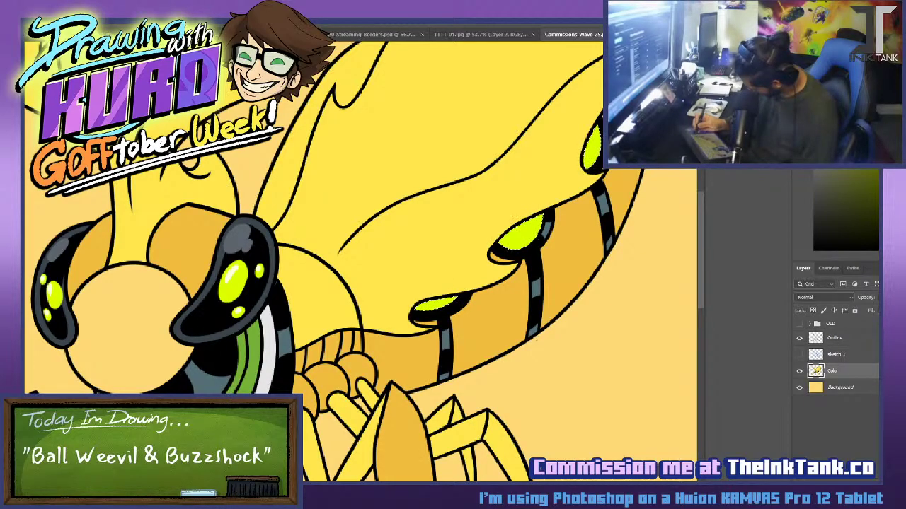
scroll(636, 177, "up", 2)
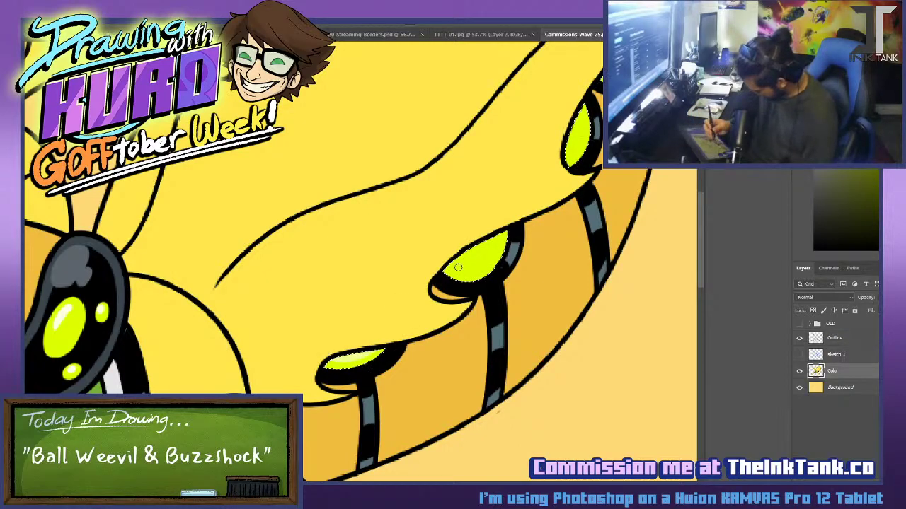
mouse_move(457, 268)
left_mouse_down()
mouse_move(488, 248)
mouse_move(469, 262)
left_mouse_up()
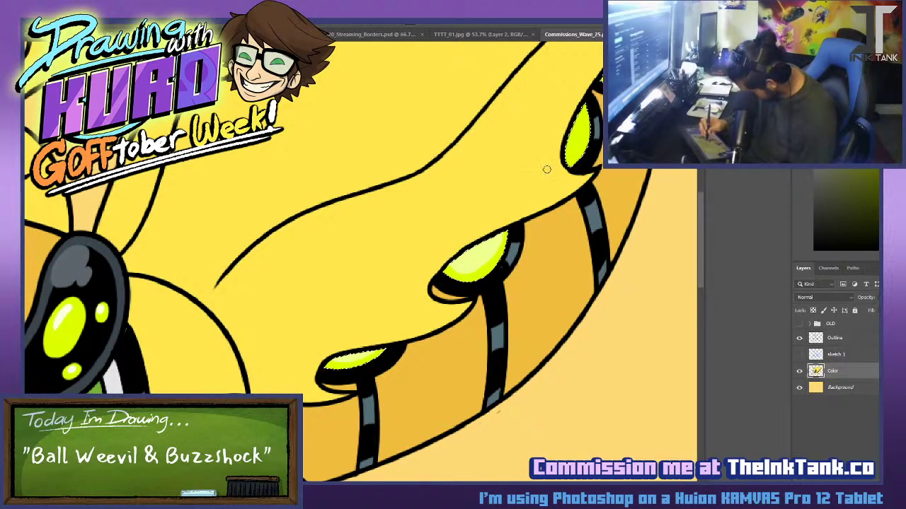
mouse_move(569, 157)
left_mouse_down()
mouse_move(579, 118)
mouse_move(545, 224)
left_mouse_up()
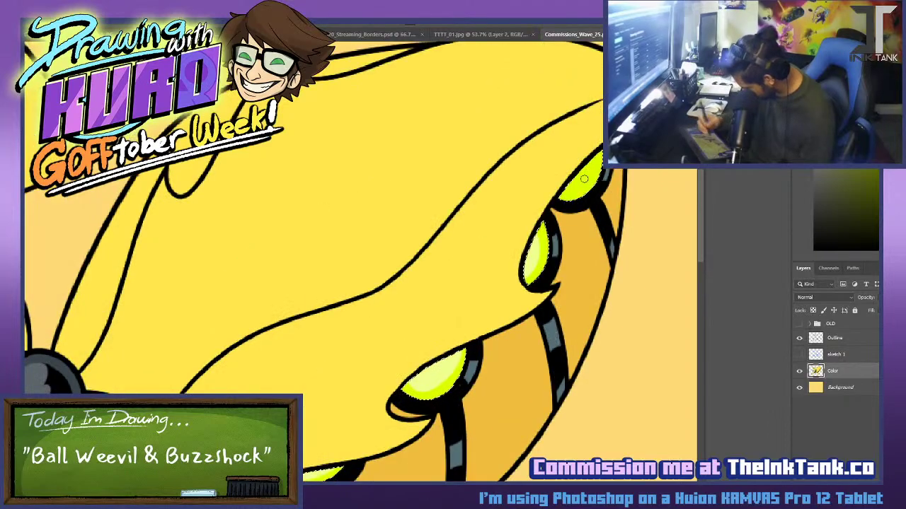
left_click_drag(584, 179, 568, 185)
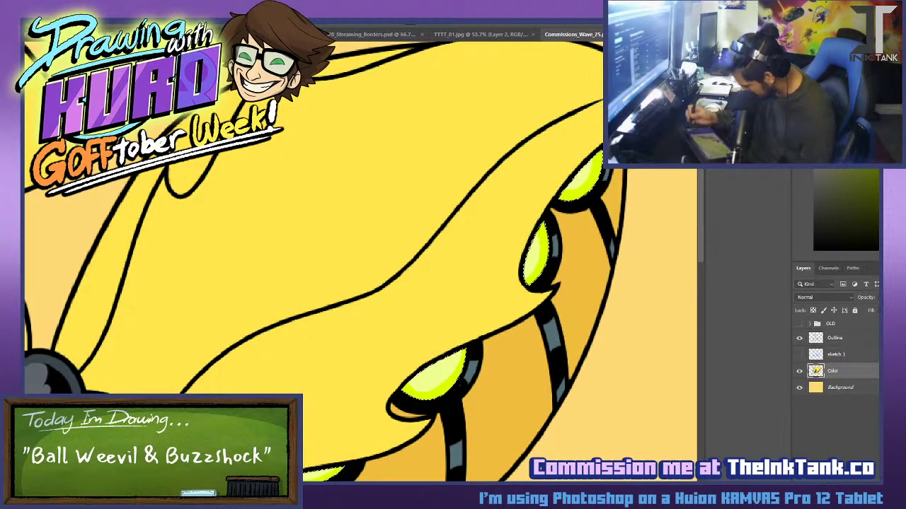
left_click_drag(536, 254, 540, 245)
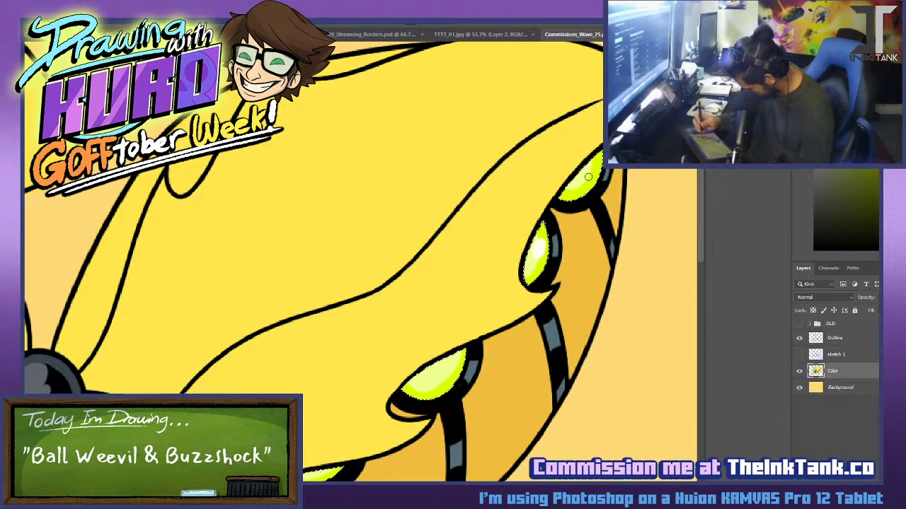
left_click_drag(590, 172, 595, 185)
left_click_drag(451, 373, 453, 380)
left_click_drag(634, 263, 693, 144)
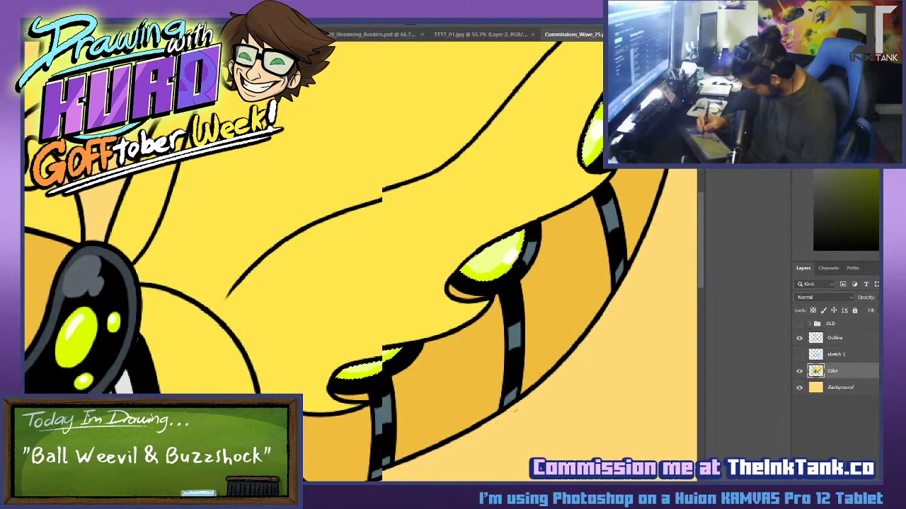
Load the Color layer's painted area as a selection and add a new layer named "Shade 1" above it.
key("ctrl+0")
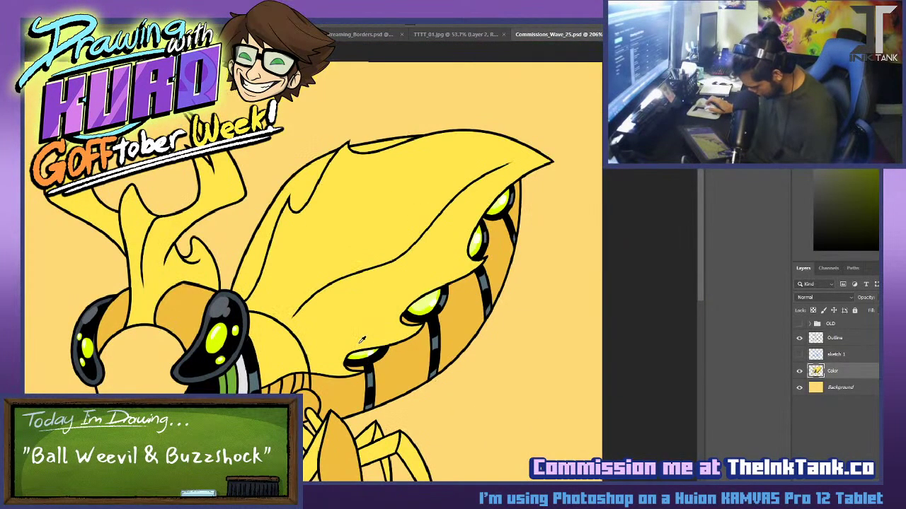
left_click_drag(323, 314, 403, 352)
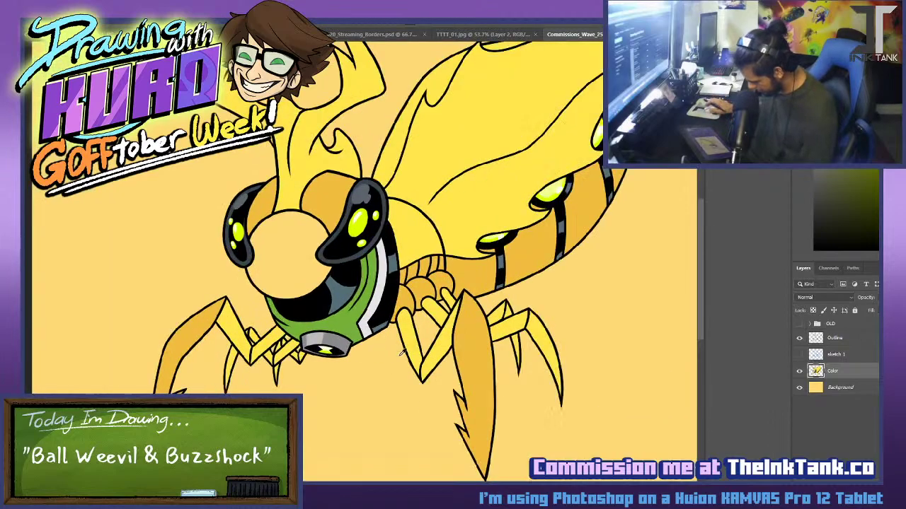
left_click(817, 372, "ctrl")
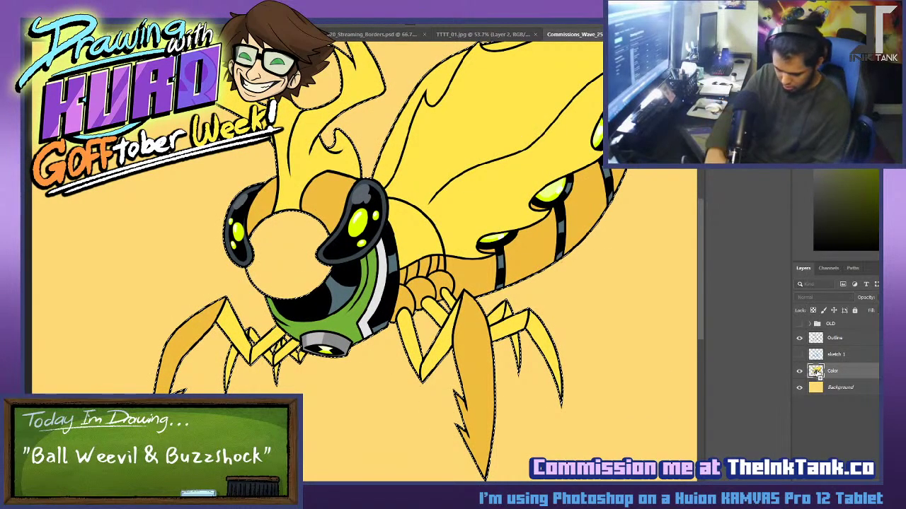
key("ctrl+shift+n")
type("Shade 1")
key("Return")
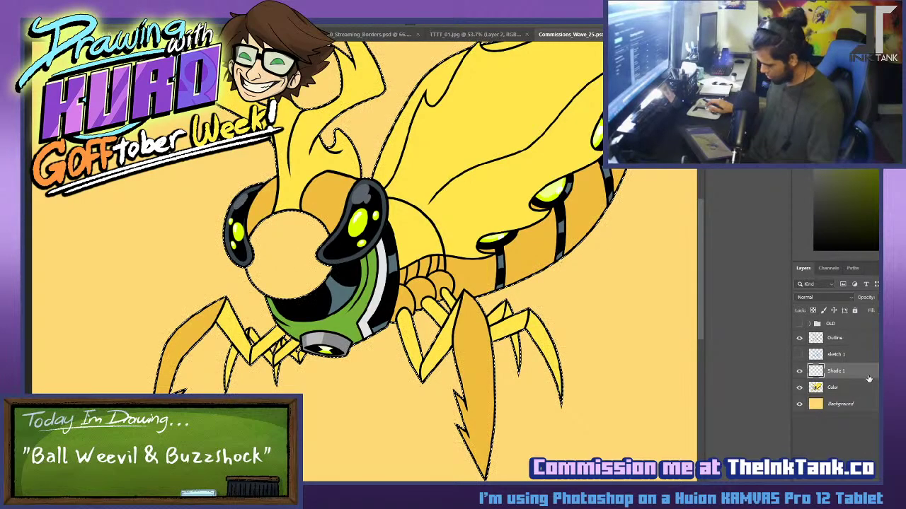
Paint translucent shading along the inner, jagged edge of the long orange foreleg on the Shade 1 layer.
key("ctrl+shift+n")
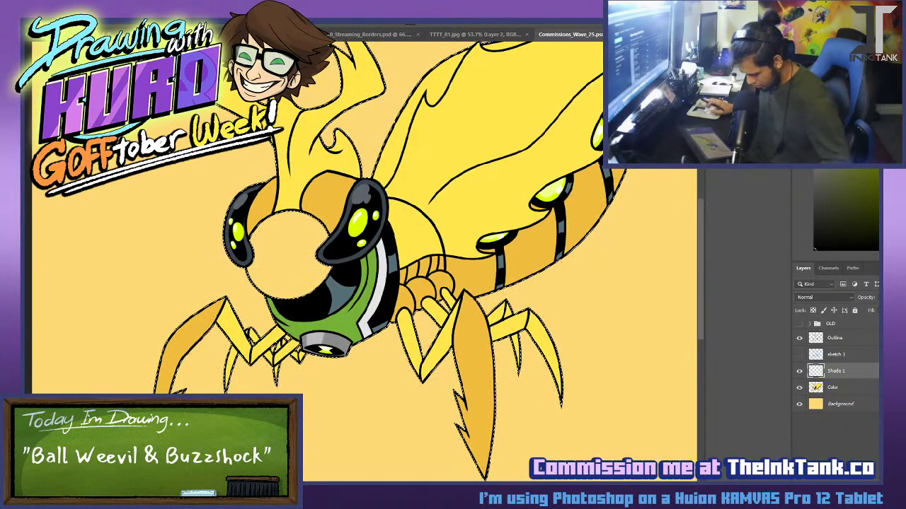
left_click_drag(183, 437, 319, 329)
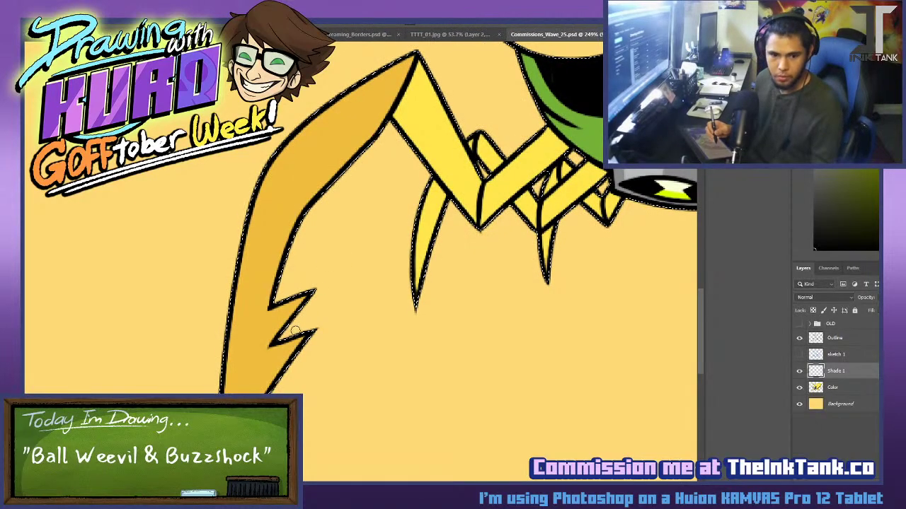
left_click_drag(402, 83, 320, 183)
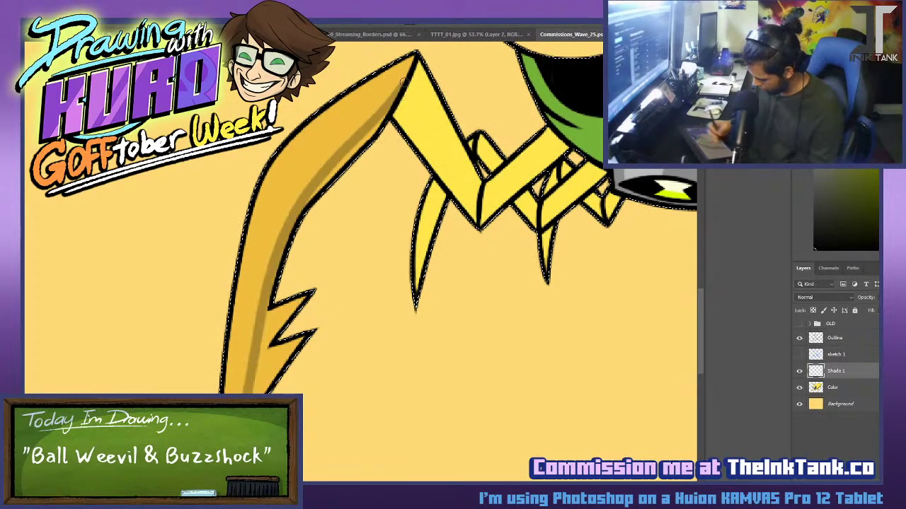
key("ctrl+z")
mouse_move(402, 83)
left_mouse_down()
mouse_move(249, 335)
mouse_move(241, 396)
left_mouse_up()
key("ctrl+z")
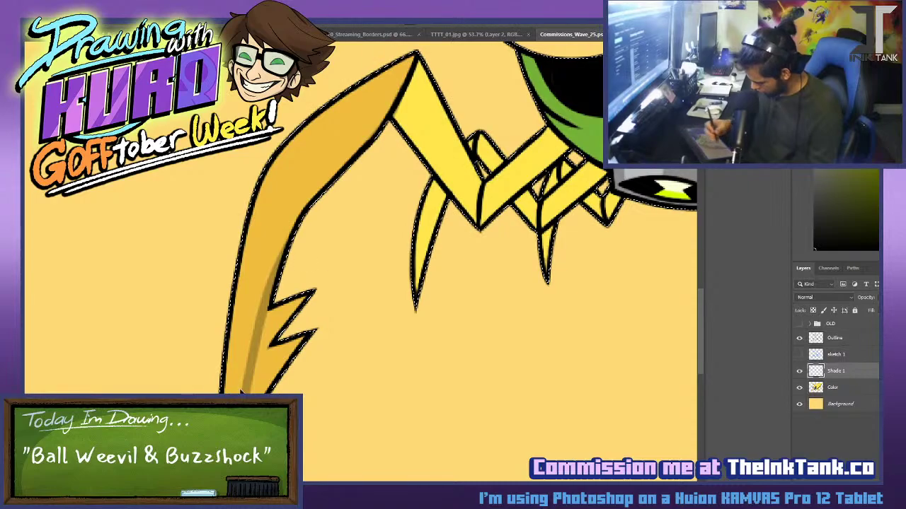
left_click_drag(316, 141, 231, 388)
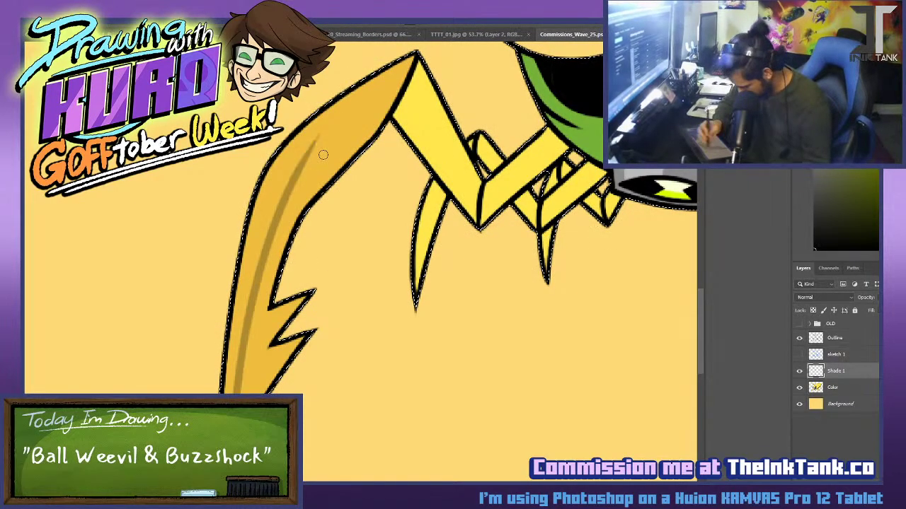
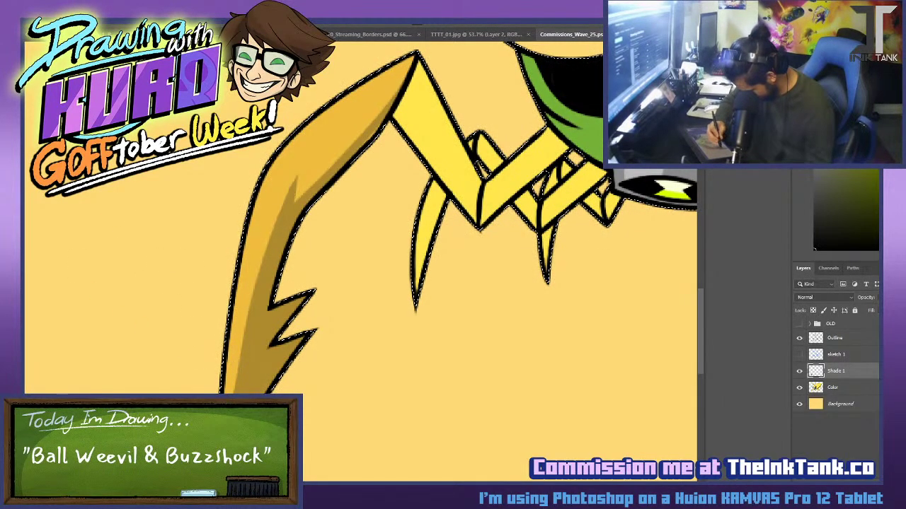
Shade the undersides of the thin yellow front legs, and the green jaw and gray mouthpiece beside them.
left_click_drag(452, 324, 293, 383)
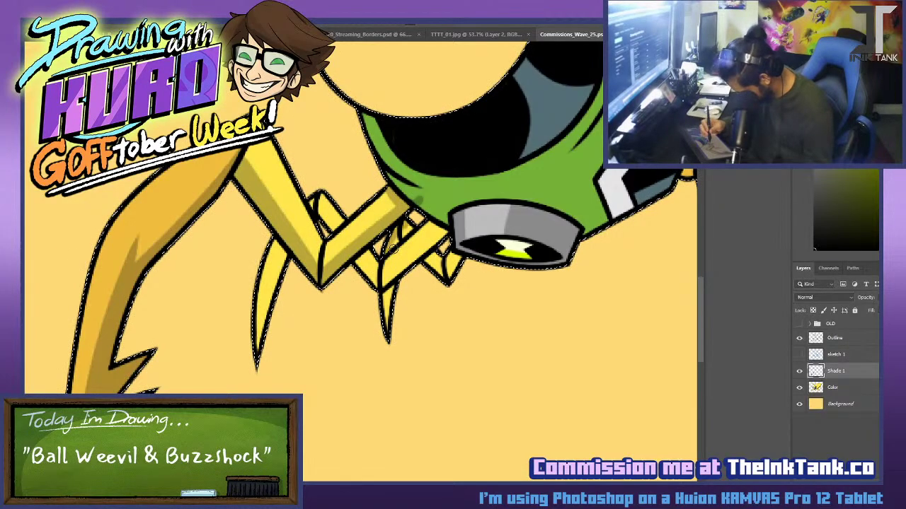
mouse_move(437, 206)
left_mouse_down()
mouse_move(299, 274)
mouse_move(330, 288)
left_mouse_up()
mouse_move(277, 249)
left_mouse_down()
mouse_move(342, 276)
mouse_move(369, 188)
mouse_move(312, 269)
mouse_move(291, 260)
mouse_move(348, 258)
mouse_move(307, 268)
mouse_move(296, 260)
mouse_move(345, 274)
left_mouse_up()
key("ctrl+z")
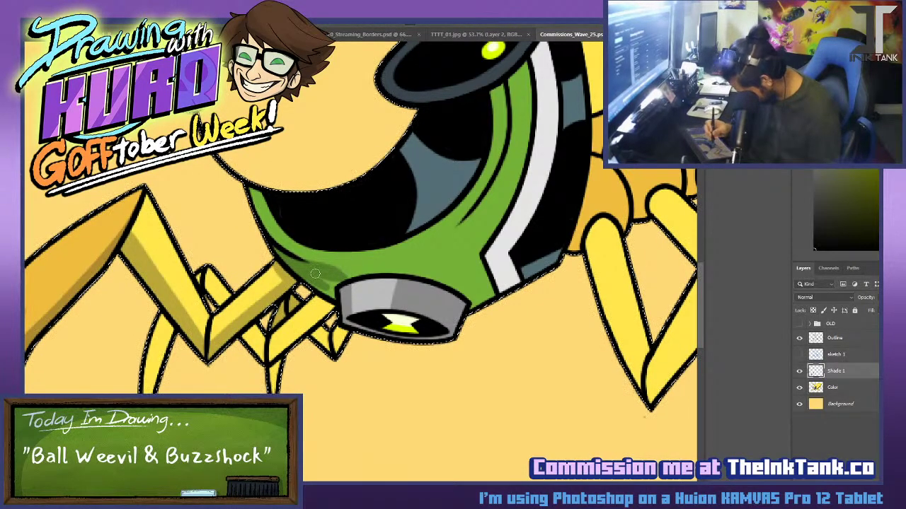
left_click_drag(310, 298, 330, 319)
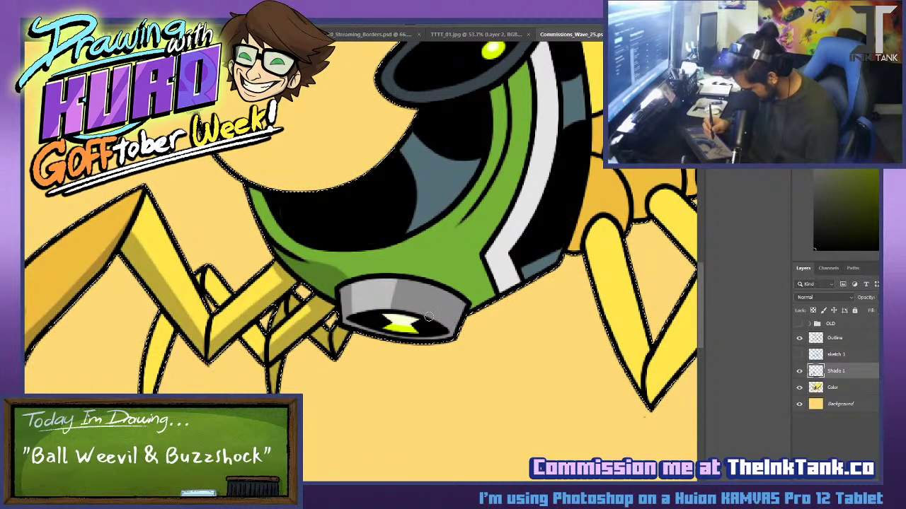
left_click_drag(440, 294, 429, 320)
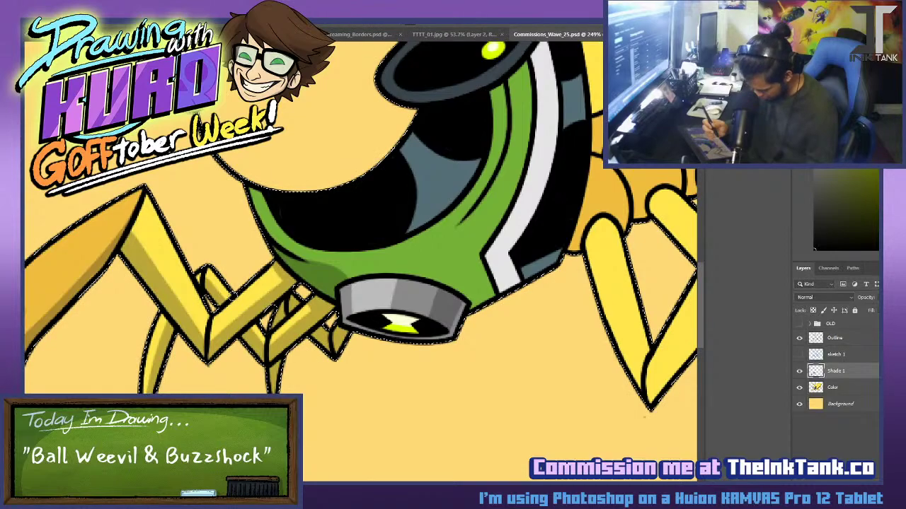
Shade the green lower face from the mouthpiece across the white stripe, and add a shadow beneath the large eye.
left_click_drag(485, 382, 301, 411)
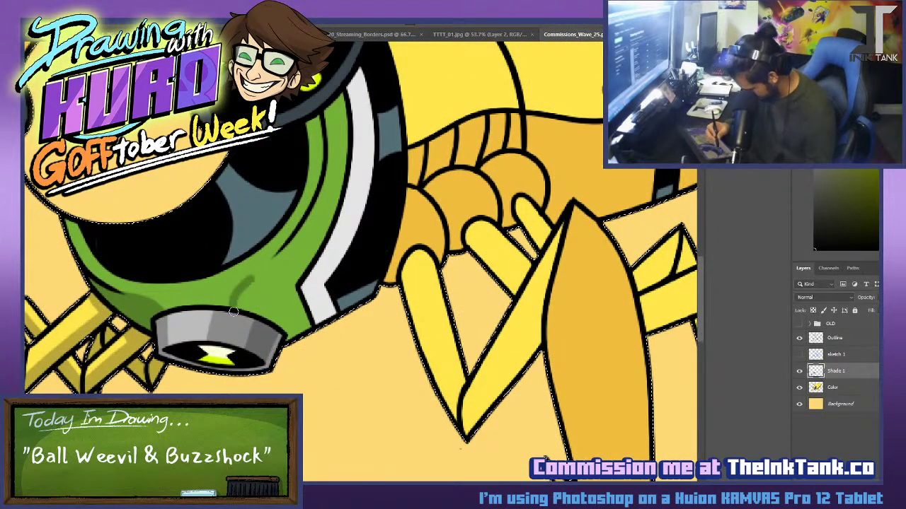
left_click_drag(285, 250, 375, 196)
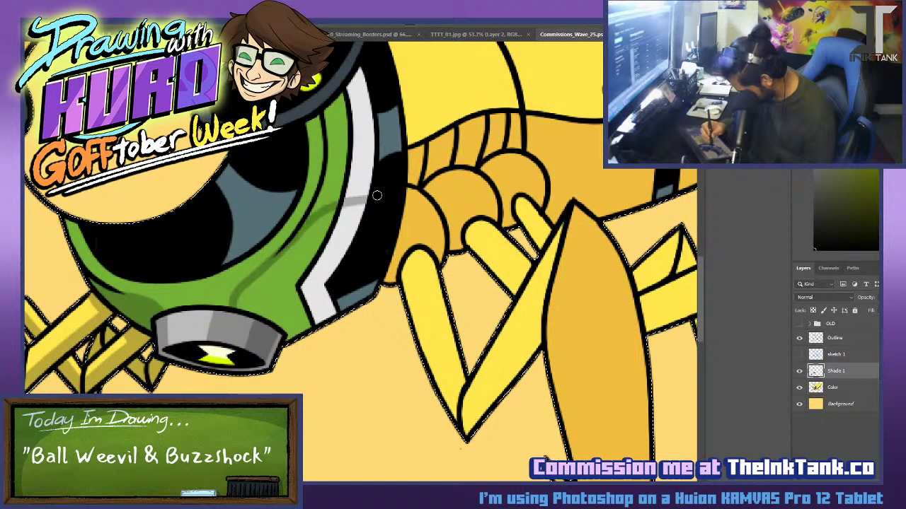
key("ctrl+z")
mouse_move(290, 247)
left_mouse_down()
mouse_move(369, 204)
mouse_move(300, 240)
mouse_move(255, 303)
left_mouse_up()
mouse_move(269, 272)
left_mouse_down()
mouse_move(239, 304)
mouse_move(243, 320)
left_mouse_up()
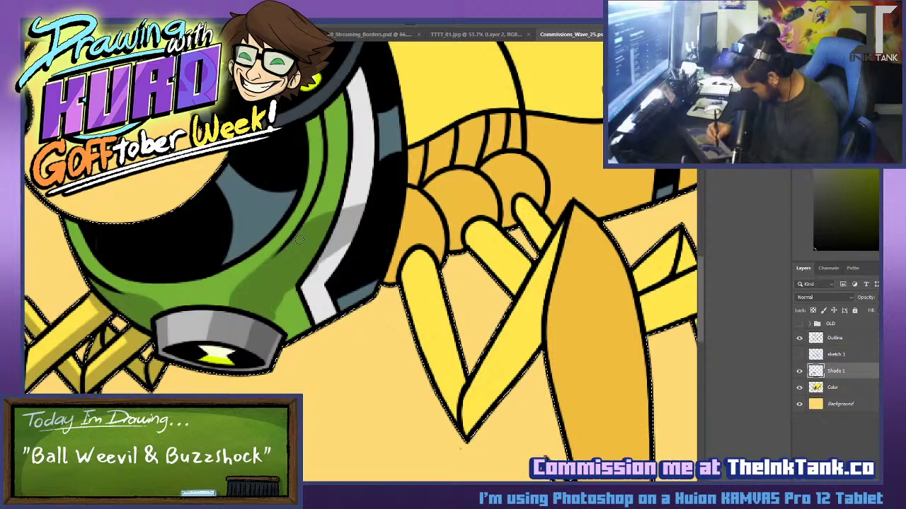
mouse_move(302, 310)
left_mouse_down()
mouse_move(274, 334)
mouse_move(325, 260)
left_mouse_up()
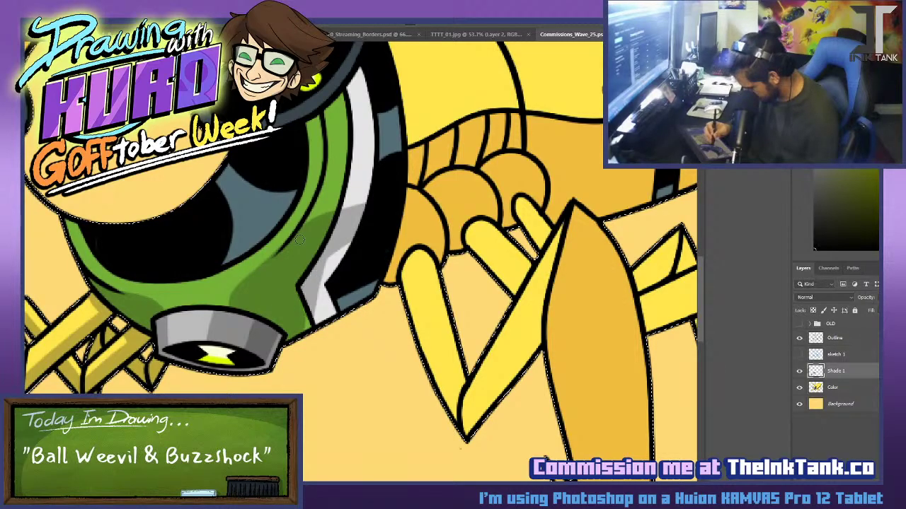
mouse_move(332, 323)
left_mouse_down()
mouse_move(345, 248)
mouse_move(323, 333)
left_mouse_up()
mouse_move(286, 210)
left_mouse_down()
mouse_move(324, 189)
mouse_move(300, 196)
left_mouse_up()
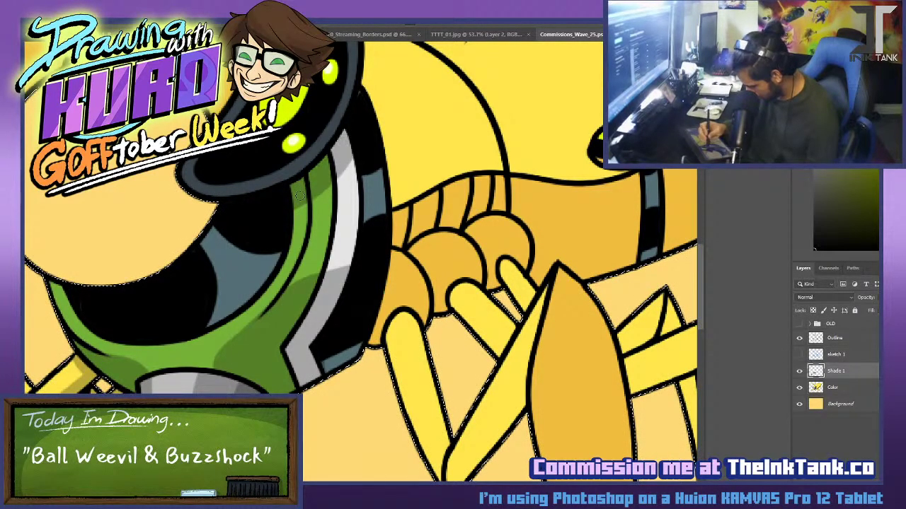
Shade the orange brow patch along its upper edge and beside the large black eye, leaving a lit area in the middle.
left_click_drag(318, 91, 428, 371)
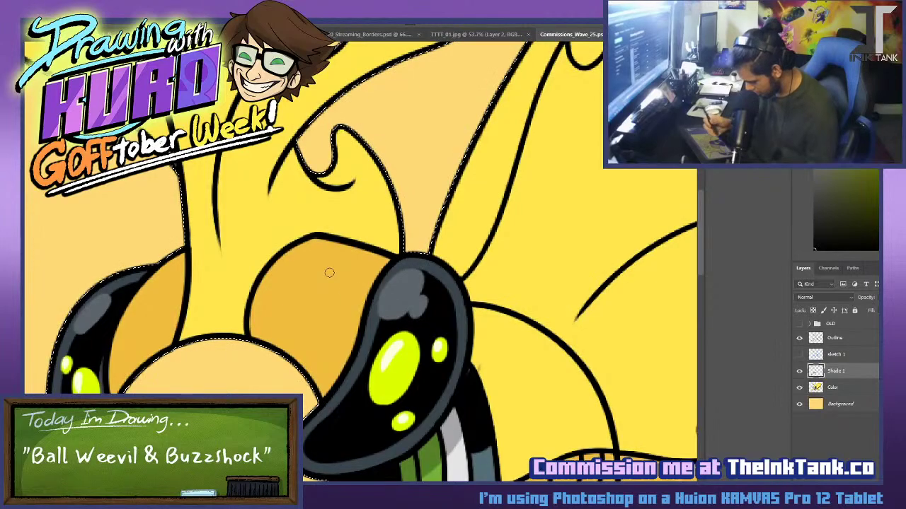
mouse_move(289, 250)
left_mouse_down()
mouse_move(343, 306)
mouse_move(356, 343)
left_mouse_up()
mouse_move(317, 245)
left_mouse_down()
mouse_move(328, 249)
mouse_move(300, 250)
mouse_move(348, 288)
mouse_move(346, 329)
mouse_move(341, 256)
mouse_move(362, 289)
mouse_move(376, 256)
mouse_move(364, 302)
left_mouse_up()
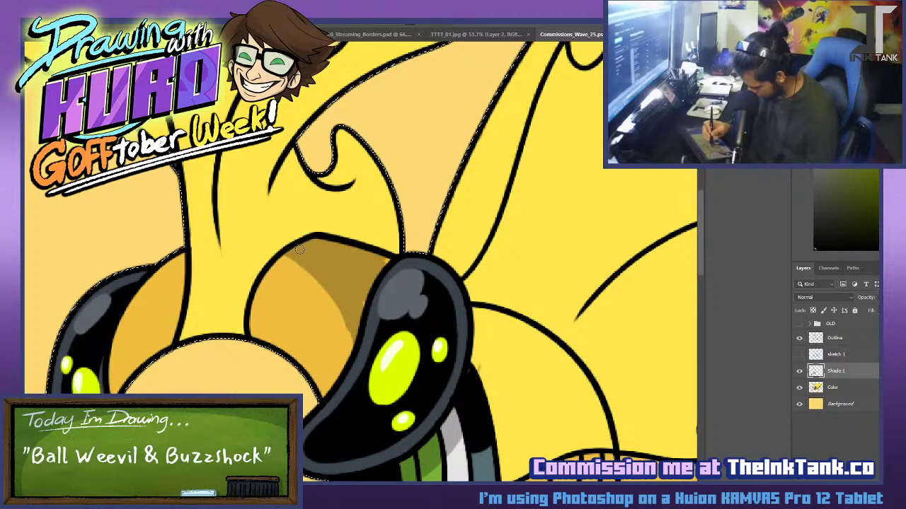
mouse_move(246, 338)
left_mouse_down()
mouse_move(279, 255)
mouse_move(348, 333)
left_mouse_up()
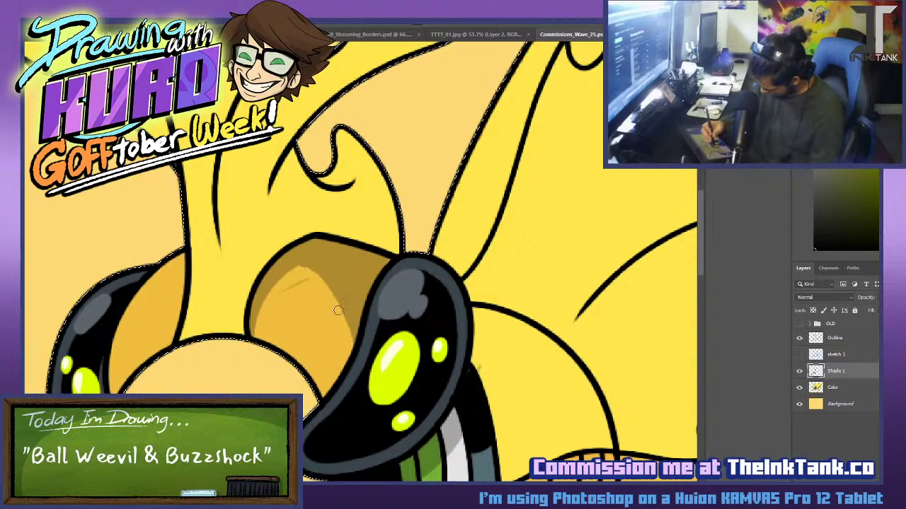
left_click_drag(300, 268, 355, 334)
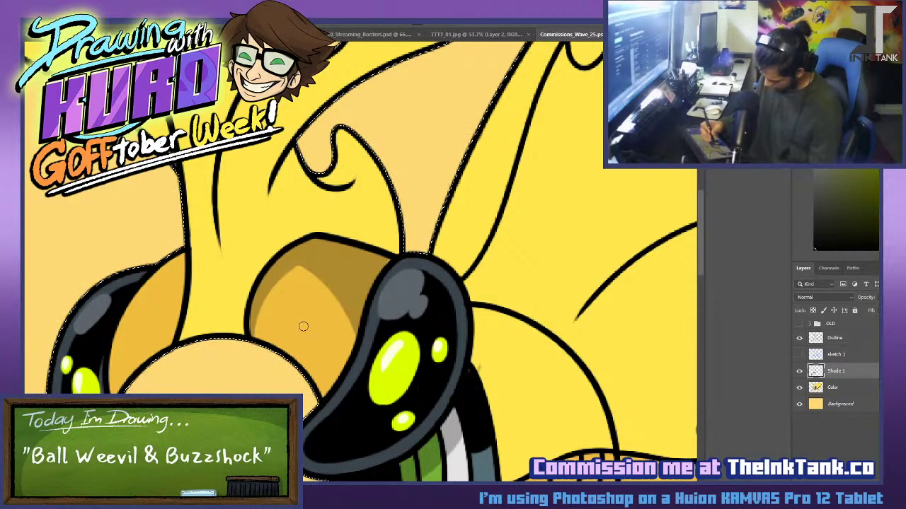
Paint a long, tapering shadow up the narrow yellow horn base beside the inner contour line, ending below the fork.
left_click_drag(305, 287, 291, 374)
mouse_move(208, 395)
left_mouse_down()
mouse_move(192, 354)
mouse_move(192, 230)
left_mouse_up()
key("ctrl+z")
mouse_move(196, 314)
left_mouse_down()
mouse_move(186, 163)
mouse_move(197, 181)
left_mouse_up()
key("ctrl+z")
key("ctrl+z")
mouse_move(197, 324)
left_mouse_down()
mouse_move(191, 161)
mouse_move(229, 174)
mouse_move(196, 159)
left_mouse_up()
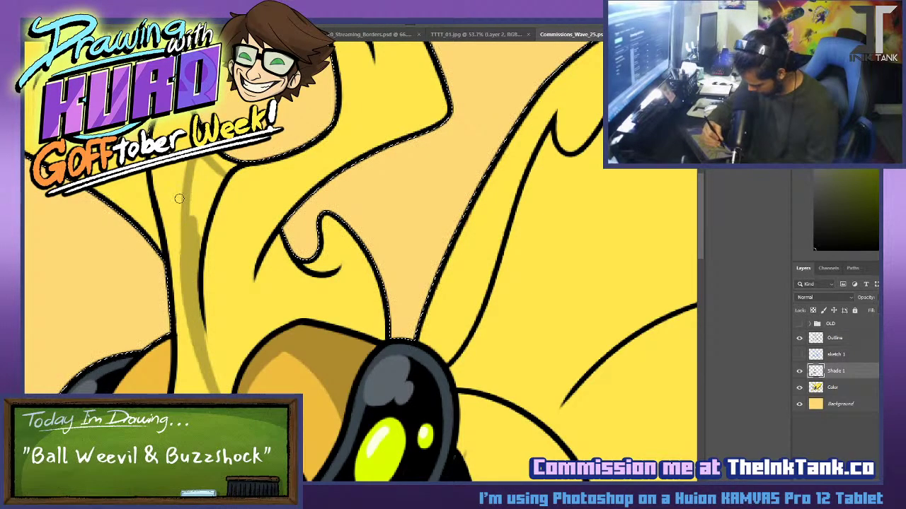
mouse_move(198, 215)
left_mouse_down()
mouse_move(198, 191)
mouse_move(218, 182)
left_mouse_up()
Outline the curved shadow boundary along the lower part of the large yellow horn, from the fork toward its outer bend.
left_click_drag(333, 195, 282, 324)
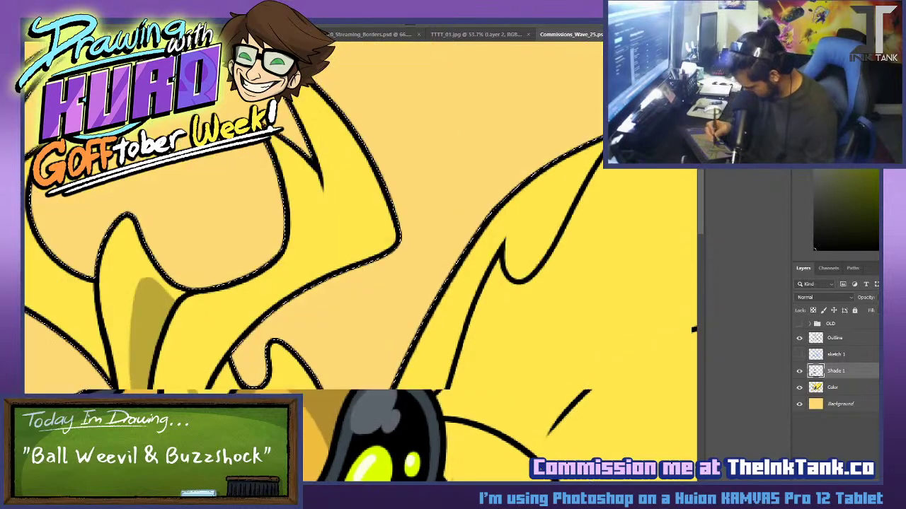
left_click_drag(170, 328, 273, 291)
key("ctrl+z")
left_click_drag(223, 318, 341, 212)
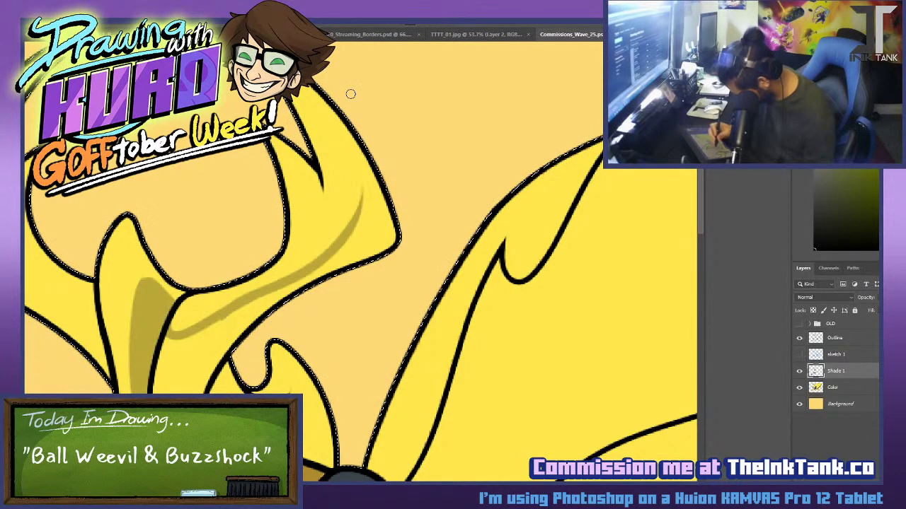
key("ctrl+z")
left_click_drag(230, 309, 339, 218)
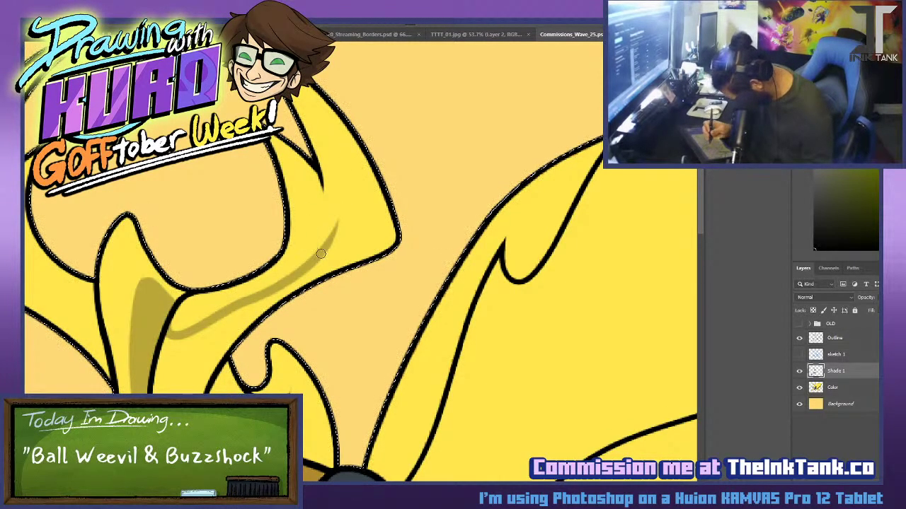
key("ctrl+z")
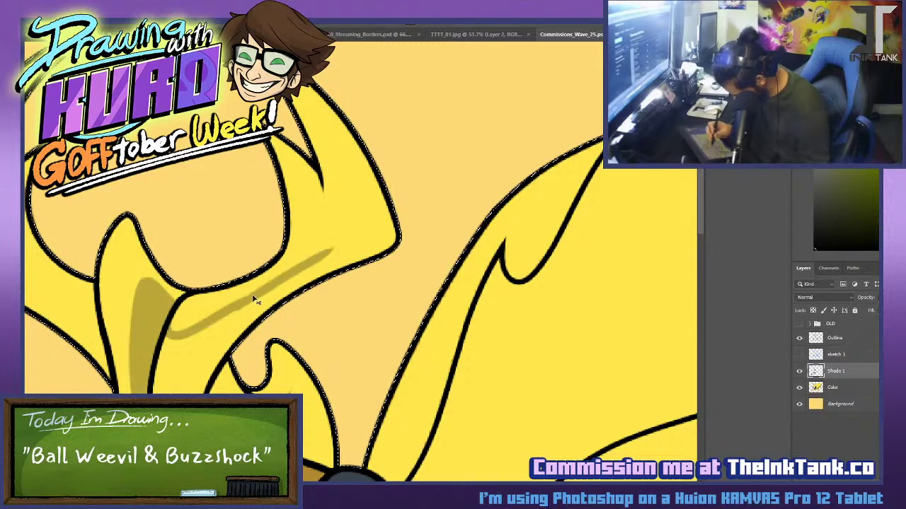
left_click_drag(255, 299, 345, 240)
Continue the horn's shadow boundary around the outer bend and up toward the tip.
left_click_drag(312, 322, 268, 378)
left_click_drag(299, 307, 293, 138)
key("ctrl+z")
left_click_drag(289, 307, 301, 180)
scroll(301, 181, "up", 2)
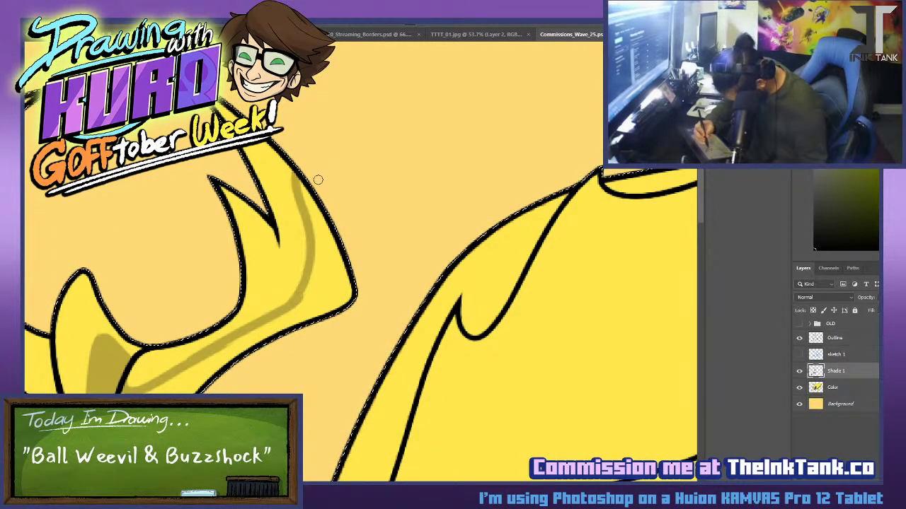
scroll(301, 180, "down", 2)
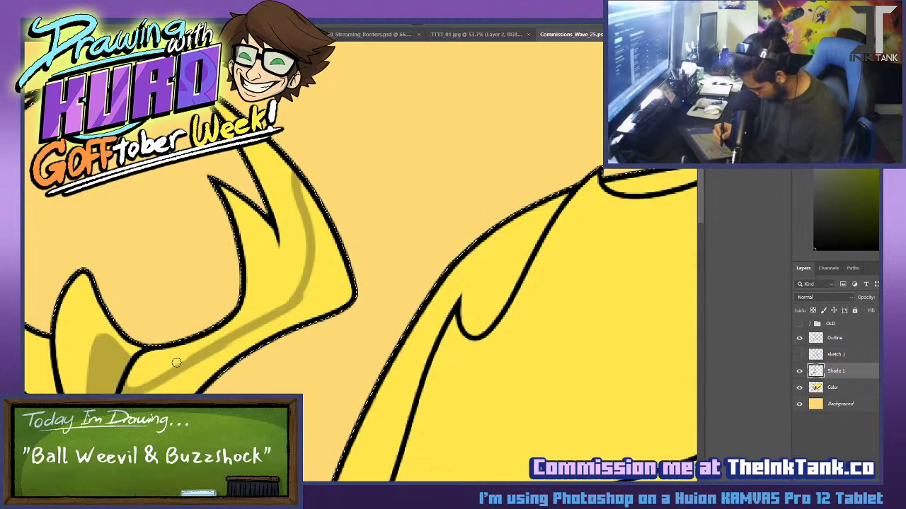
Fill the outlined shadow on the horn's underside and outer bend, keeping the painted-area selection active.
left_click_drag(191, 359, 150, 382)
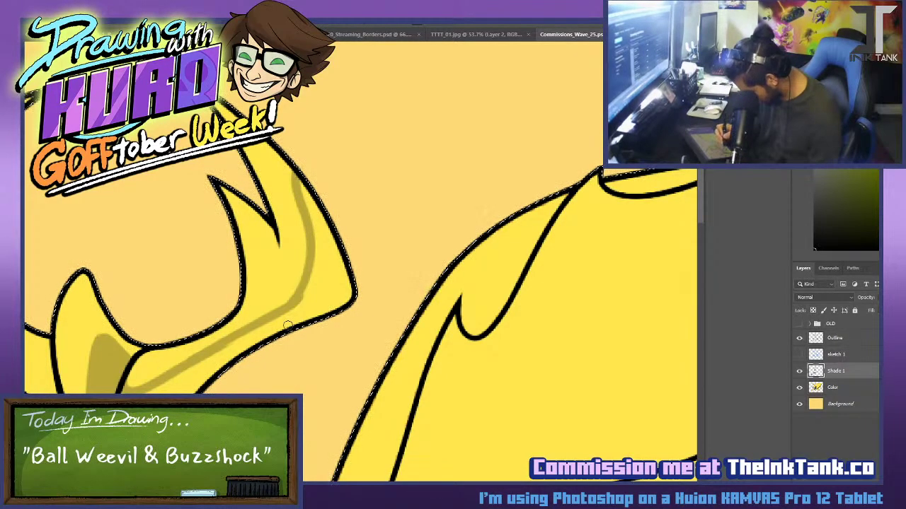
scroll(306, 276, "up", 2)
scroll(305, 276, "down", 2)
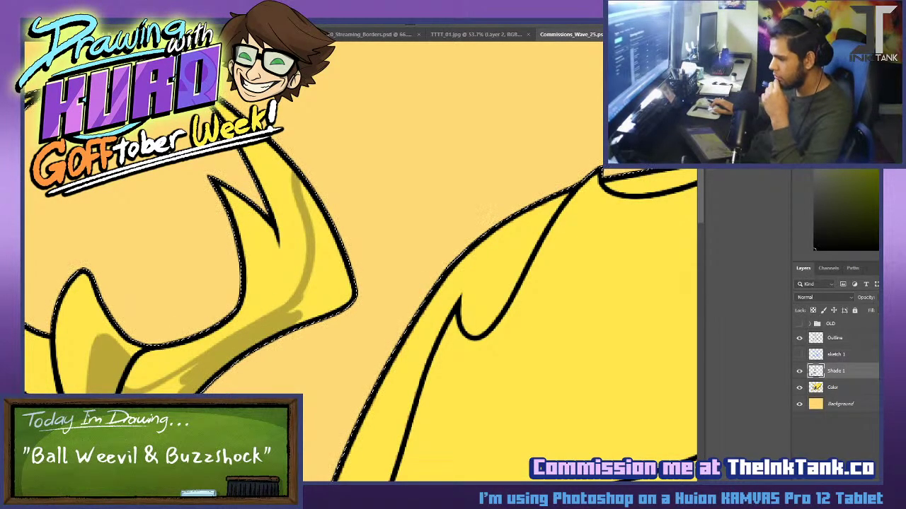
key("ctrl+d")
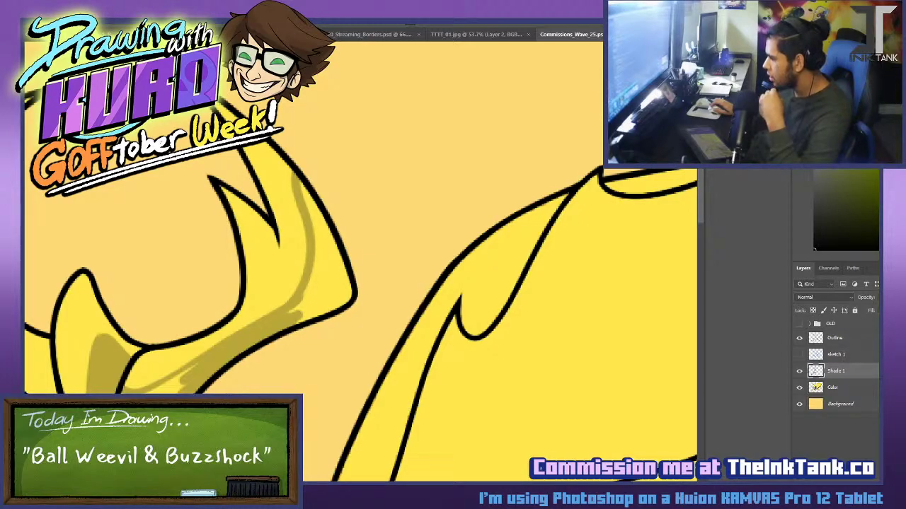
key("ctrl+z")
left_click_drag(327, 268, 303, 308)
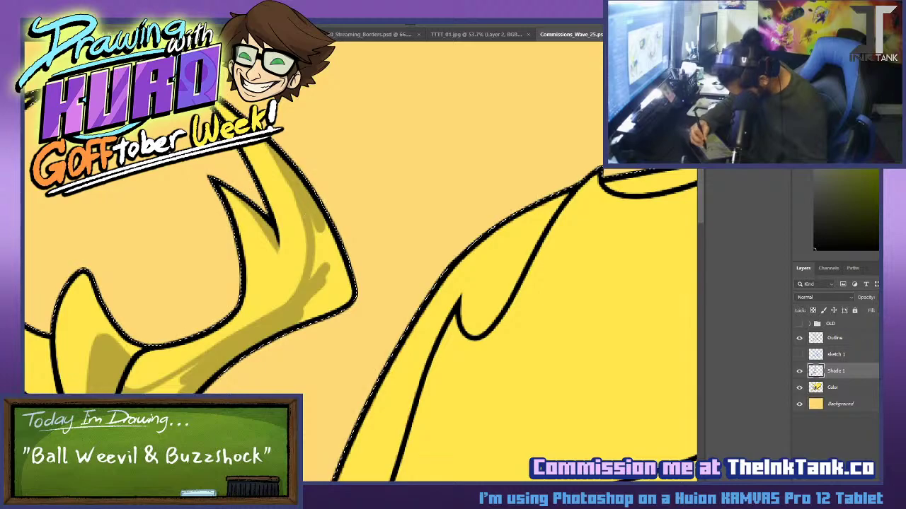
left_click_drag(310, 210, 343, 298)
left_click_drag(319, 253, 327, 304)
mouse_move(281, 166)
left_mouse_down()
mouse_move(319, 228)
mouse_move(322, 303)
mouse_move(321, 230)
left_mouse_up()
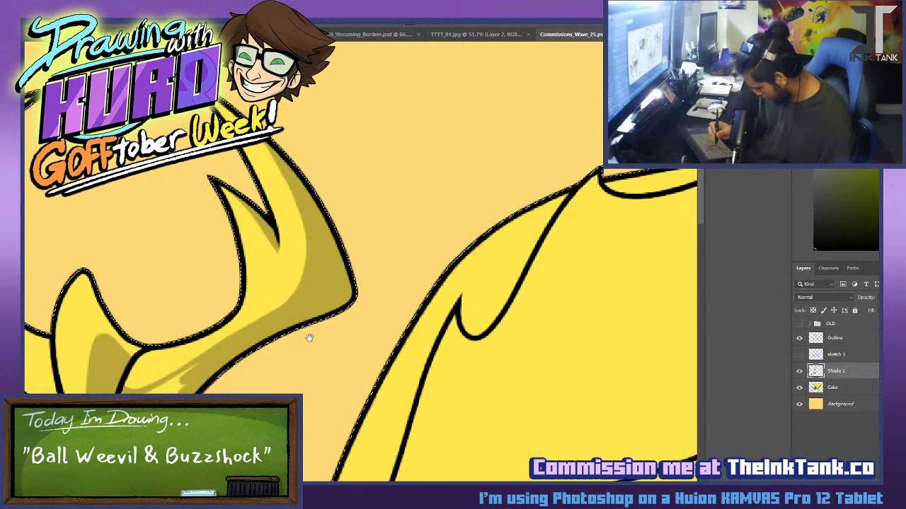
Outline the curved shadow boundary beneath the small hooked crest above the eye, retrying the stroke under the hook.
left_click_drag(309, 335, 343, 215)
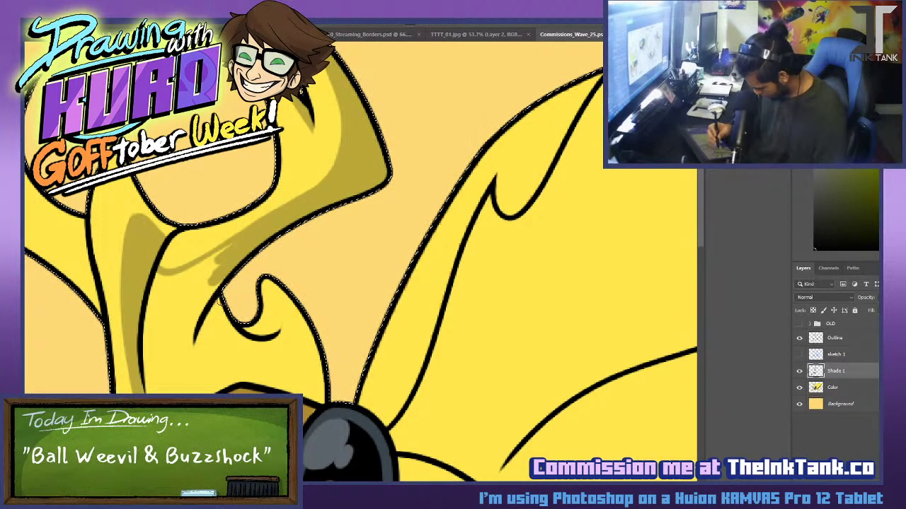
left_click_drag(199, 324, 261, 356)
key("ctrl+z")
left_click_drag(197, 329, 264, 353)
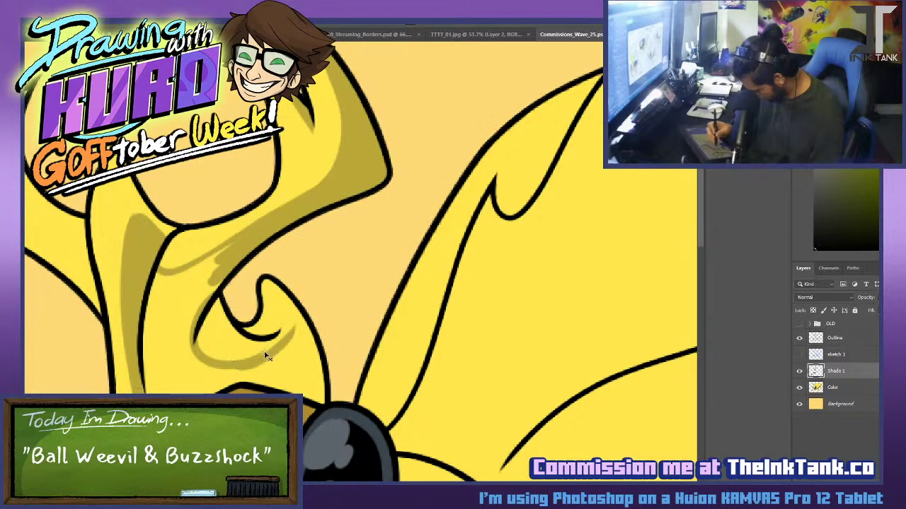
mouse_move(214, 359)
left_mouse_down()
mouse_move(238, 368)
mouse_move(287, 353)
left_mouse_up()
key("ctrl+z")
mouse_move(217, 366)
left_mouse_down()
mouse_move(276, 362)
mouse_move(300, 335)
left_mouse_up()
key("ctrl+z")
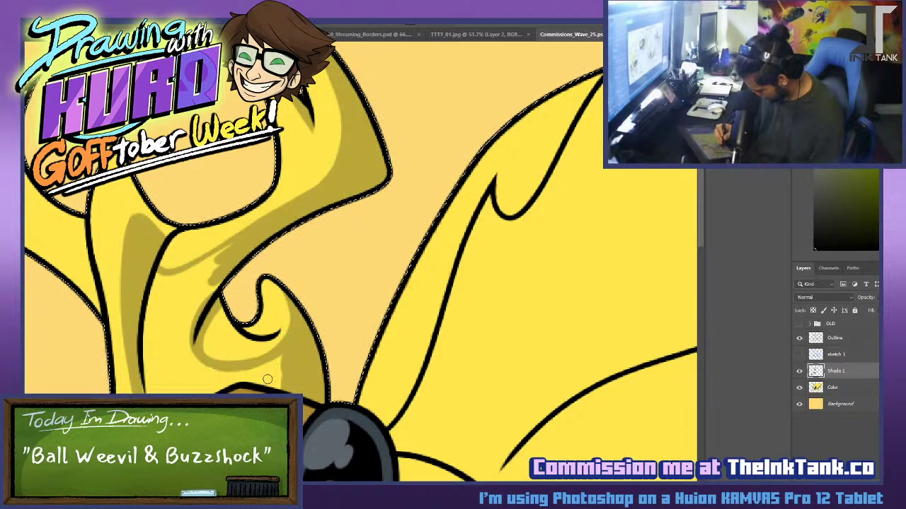
Fill the shadow across the yellow forehead around the hooked crest and up into the base of the horn.
mouse_move(150, 336)
left_mouse_down()
mouse_move(167, 382)
mouse_move(244, 382)
mouse_move(269, 369)
mouse_move(279, 387)
left_mouse_up()
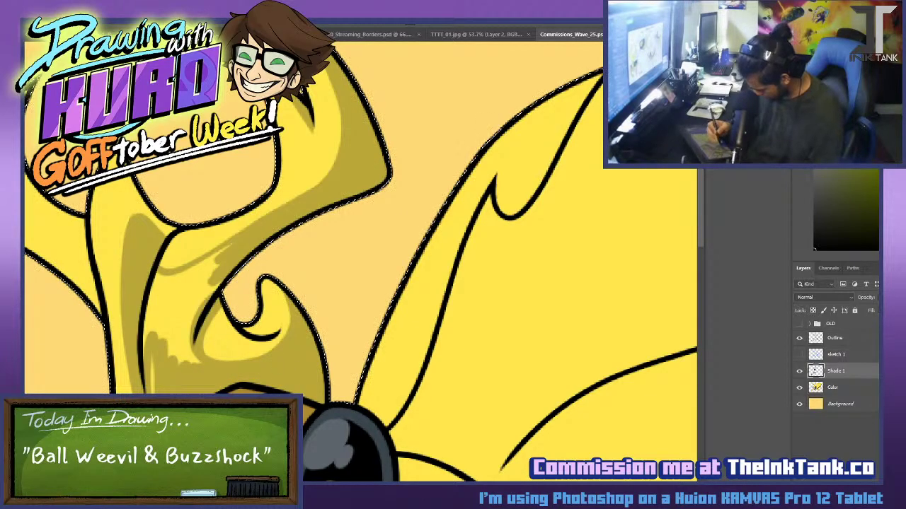
mouse_move(161, 311)
left_mouse_down()
mouse_move(151, 382)
mouse_move(145, 353)
left_mouse_up()
mouse_move(155, 276)
left_mouse_down()
mouse_move(179, 283)
mouse_move(225, 252)
mouse_move(181, 361)
mouse_move(214, 288)
left_mouse_up()
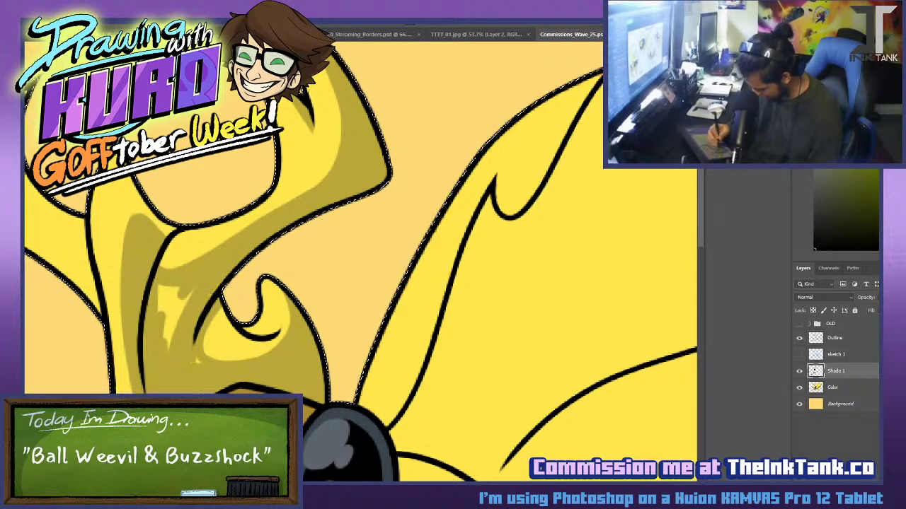
mouse_move(174, 335)
left_mouse_down()
mouse_move(185, 294)
mouse_move(166, 348)
left_mouse_up()
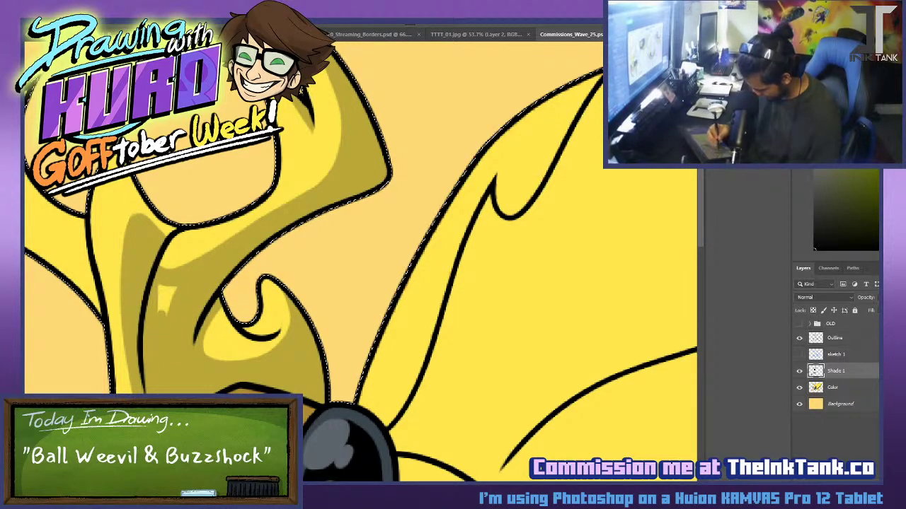
left_click_drag(174, 316, 158, 286)
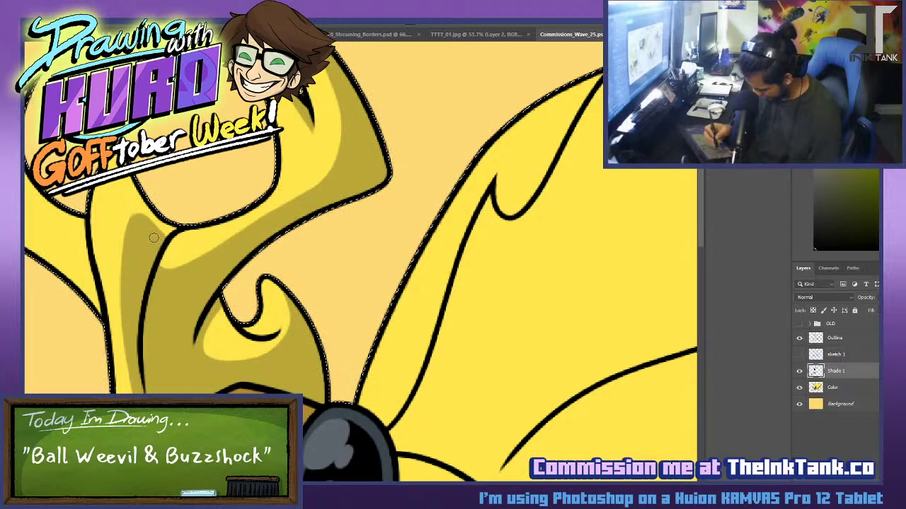
Paint a tapering shadow along the underside of the opposite yellow horn, from its outer bend to the base.
left_click_drag(276, 333, 433, 430)
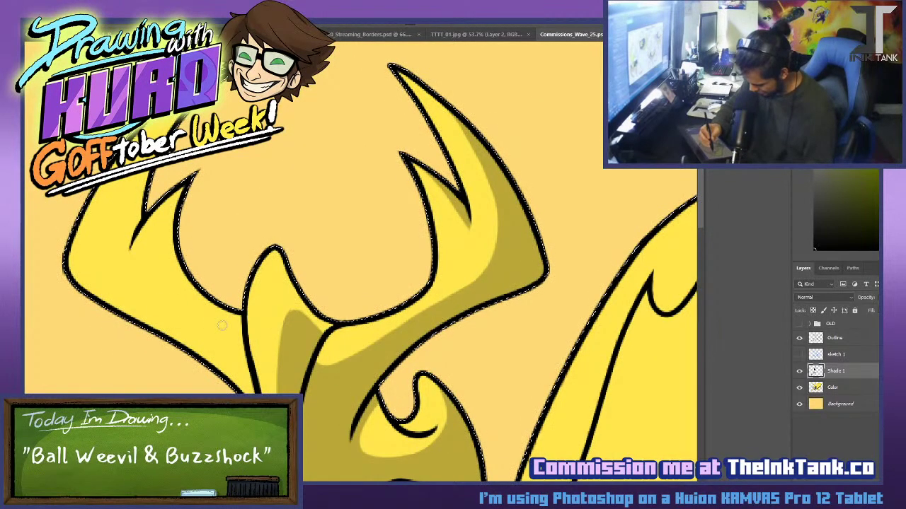
left_click_drag(70, 256, 226, 316)
left_click_drag(100, 297, 249, 385)
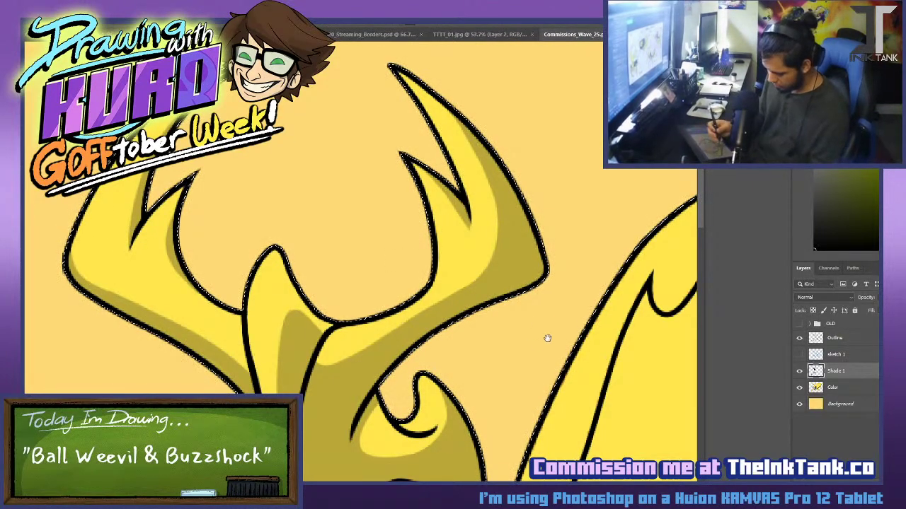
Paint a narrow shadow strip down the outer edge of the large orange blade-like limb, from its peak to the pointed tip.
left_click_drag(538, 339, 370, 177)
left_click_drag(426, 343, 443, 276)
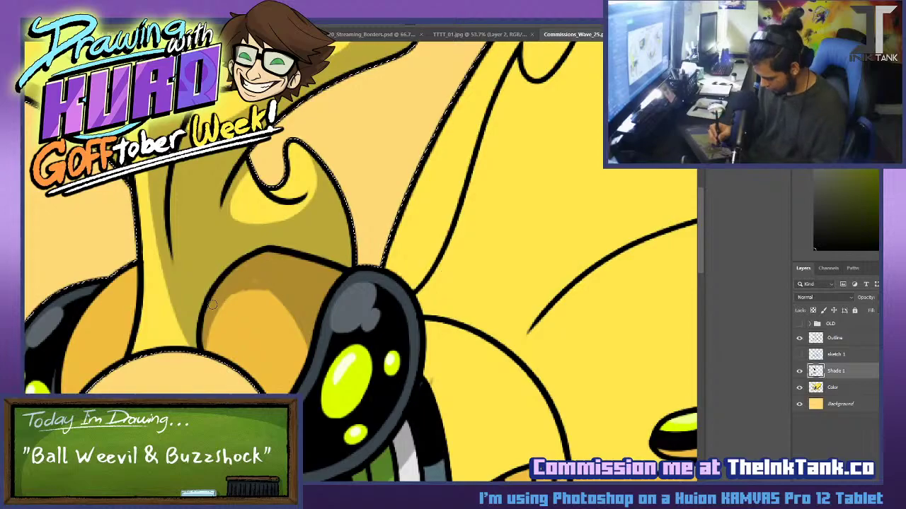
left_click_drag(316, 212, 332, 104)
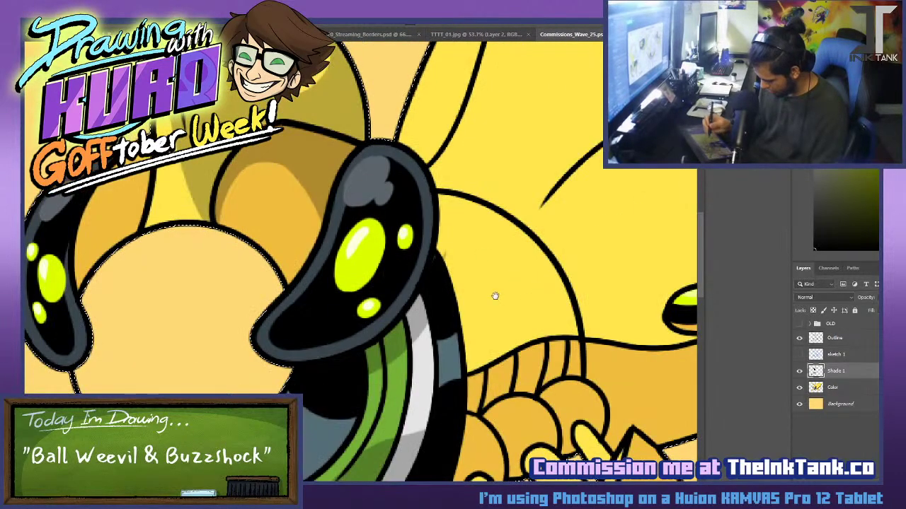
left_click_drag(496, 297, 479, 177)
left_click_drag(554, 307, 283, 74)
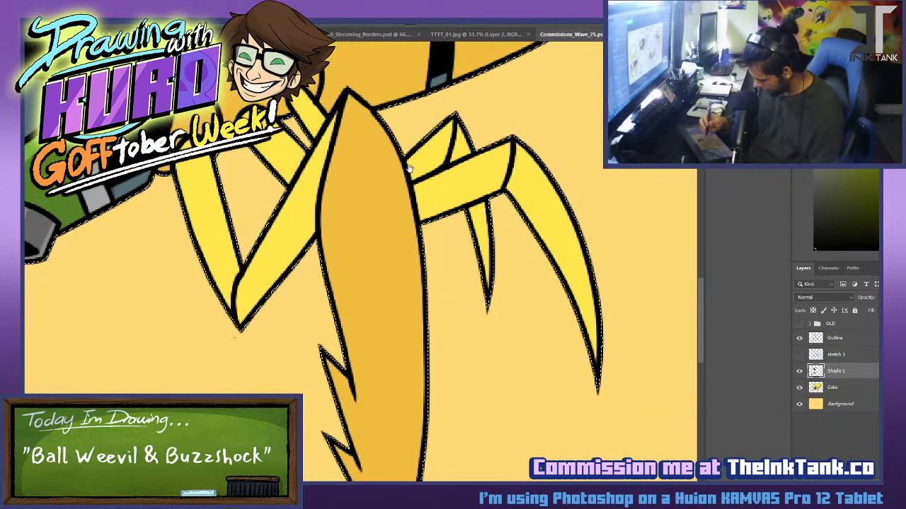
left_click_drag(399, 232, 410, 481)
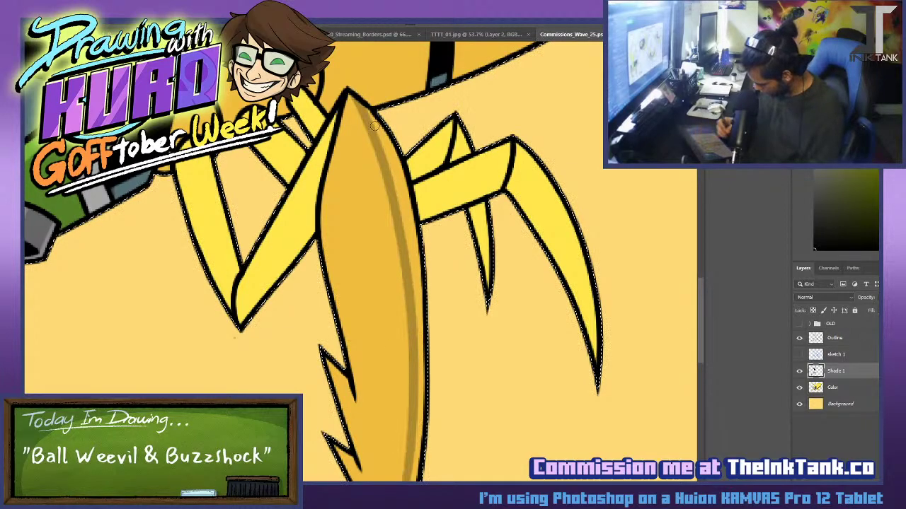
left_click_drag(369, 112, 422, 312)
mouse_move(388, 146)
left_mouse_down()
mouse_move(416, 315)
mouse_move(418, 305)
mouse_move(419, 386)
left_mouse_up()
left_click_drag(486, 402, 460, 212)
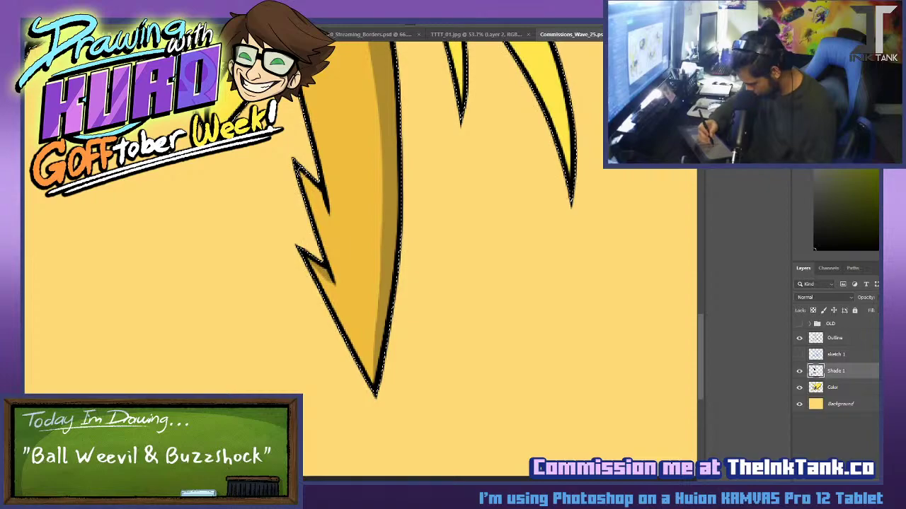
Shade the underside of the yellow leg segment beside the orange blade, touching up on the Color layer before returning to Shade 1.
left_click_drag(341, 146, 358, 423)
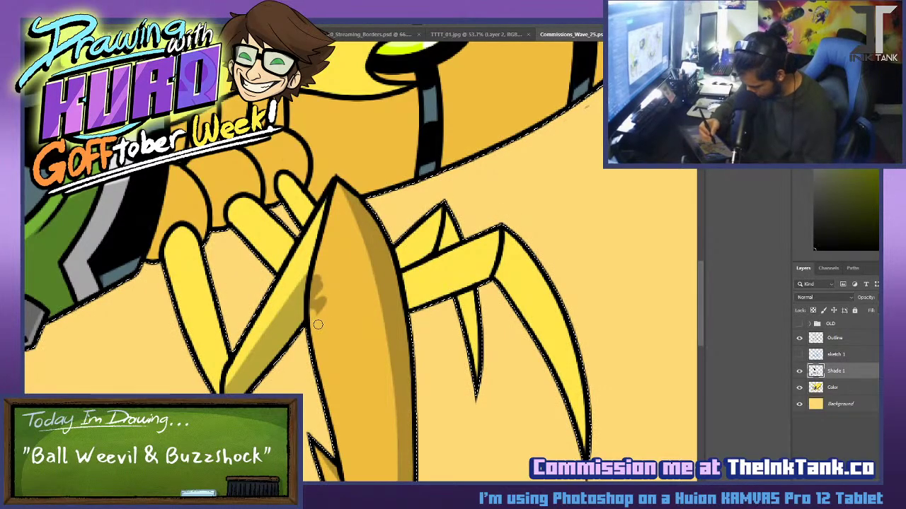
left_click_drag(318, 279, 318, 325)
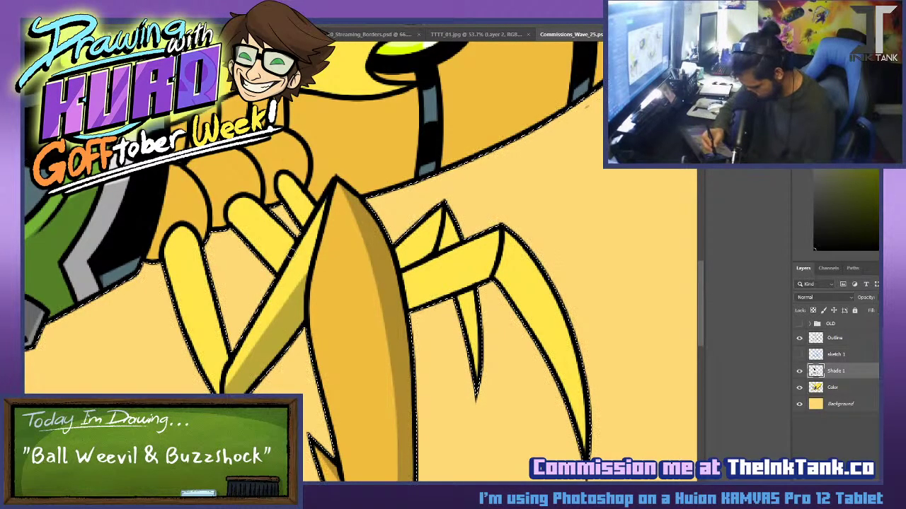
left_click(848, 382)
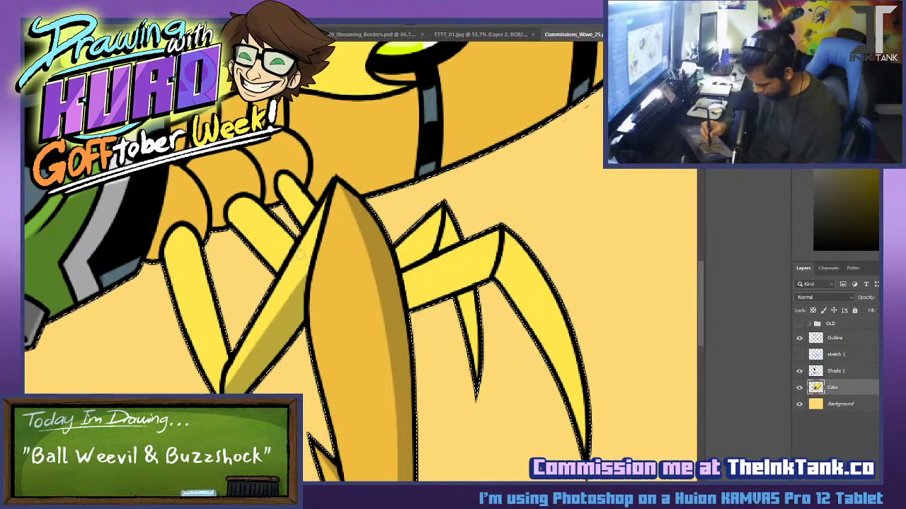
left_click(846, 372)
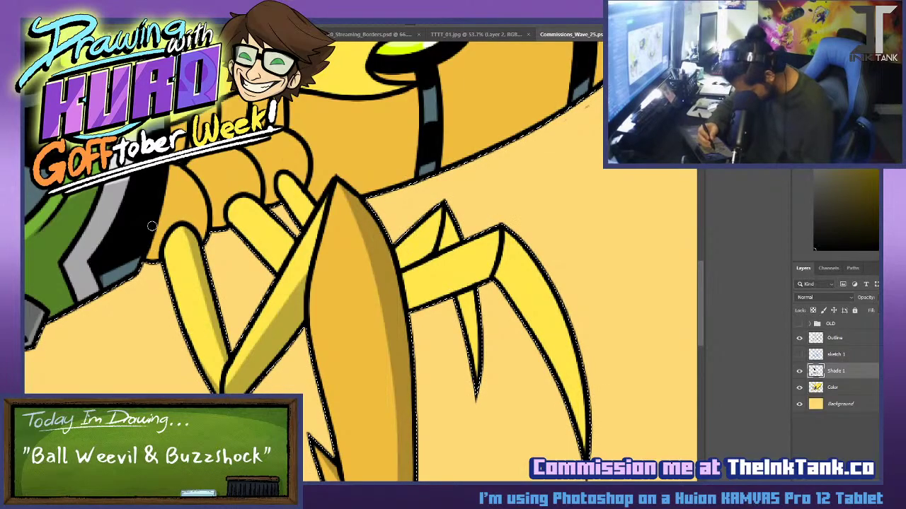
Shade the three rounded orange leg joints and the yellow legs attached to them.
mouse_move(160, 223)
left_mouse_down()
mouse_move(177, 187)
mouse_move(162, 222)
mouse_move(186, 193)
mouse_move(173, 180)
mouse_move(190, 188)
mouse_move(173, 175)
left_mouse_up()
mouse_move(193, 248)
left_mouse_down()
mouse_move(218, 364)
mouse_move(193, 249)
left_mouse_up()
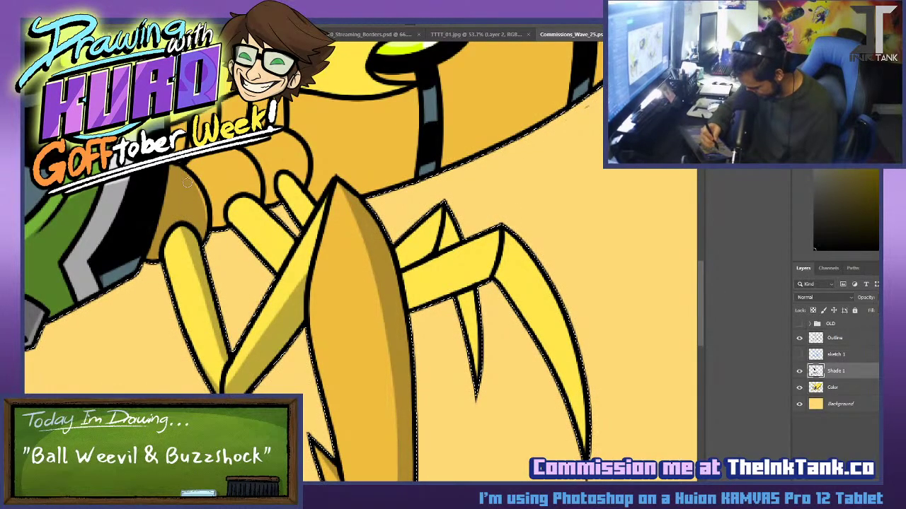
mouse_move(188, 182)
left_mouse_down()
mouse_move(182, 174)
mouse_move(201, 198)
left_mouse_up()
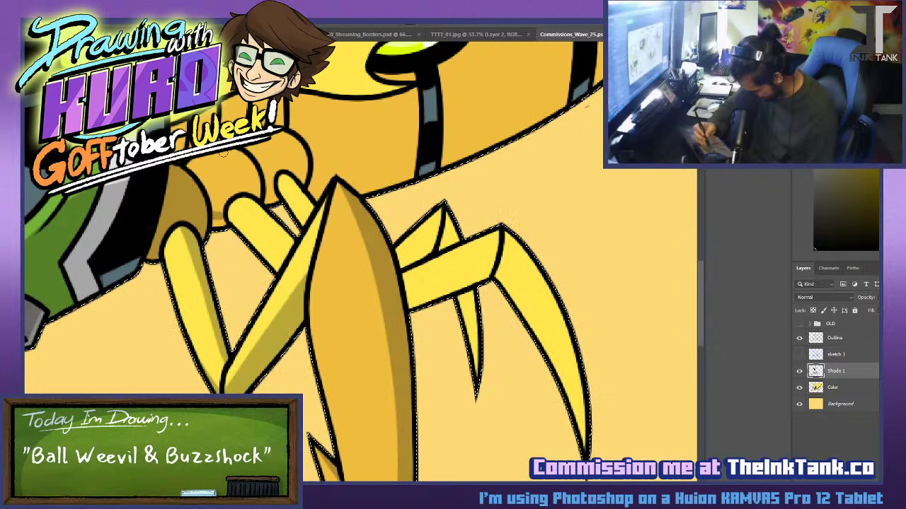
mouse_move(228, 151)
left_mouse_down()
mouse_move(245, 175)
mouse_move(244, 160)
left_mouse_up()
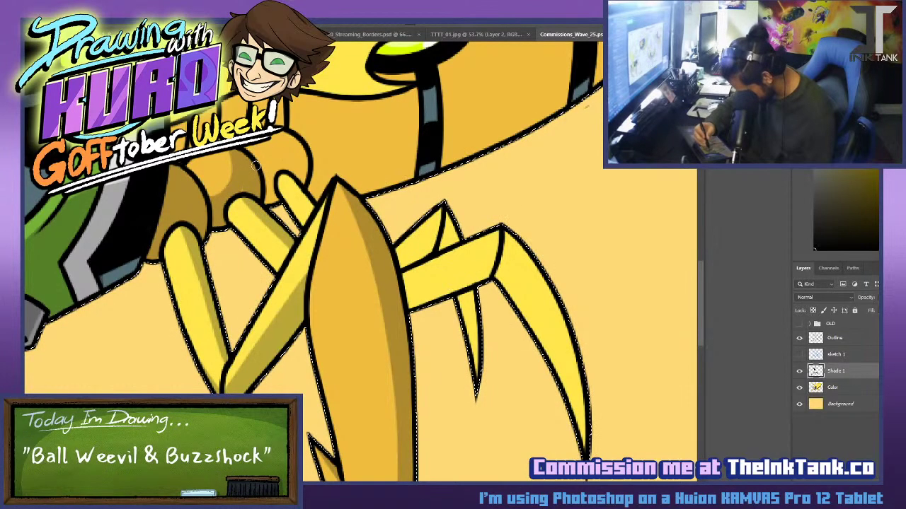
mouse_move(283, 134)
left_mouse_down()
mouse_move(261, 169)
mouse_move(271, 191)
mouse_move(290, 146)
mouse_move(286, 173)
mouse_move(303, 145)
left_mouse_up()
key("ctrl+z")
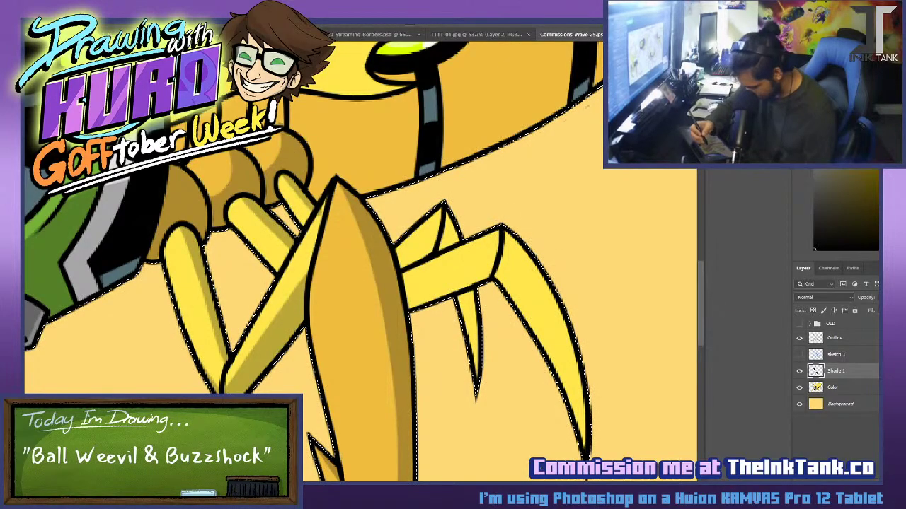
Paint shadows across the ribbed orange segments above the leg joints, redoing the strokes along their upper edge.
left_click_drag(431, 274, 524, 416)
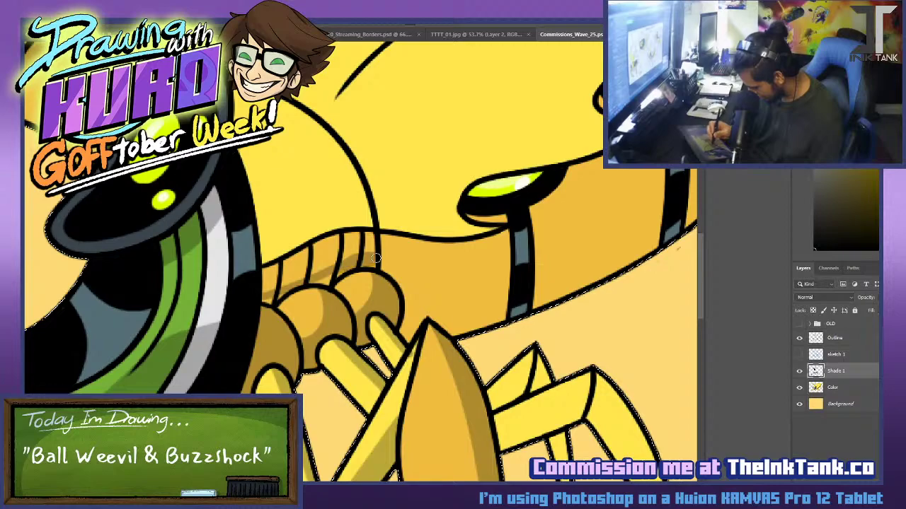
left_click_drag(255, 281, 375, 243)
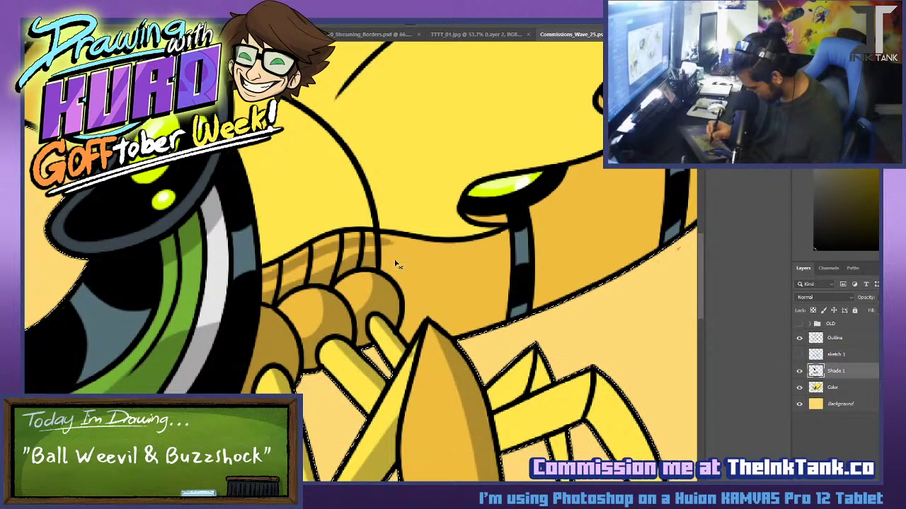
key("ctrl+z")
left_click_drag(266, 282, 373, 245)
key("ctrl+z")
mouse_move(257, 283)
left_mouse_down()
mouse_move(360, 238)
mouse_move(286, 269)
mouse_move(283, 284)
left_mouse_up()
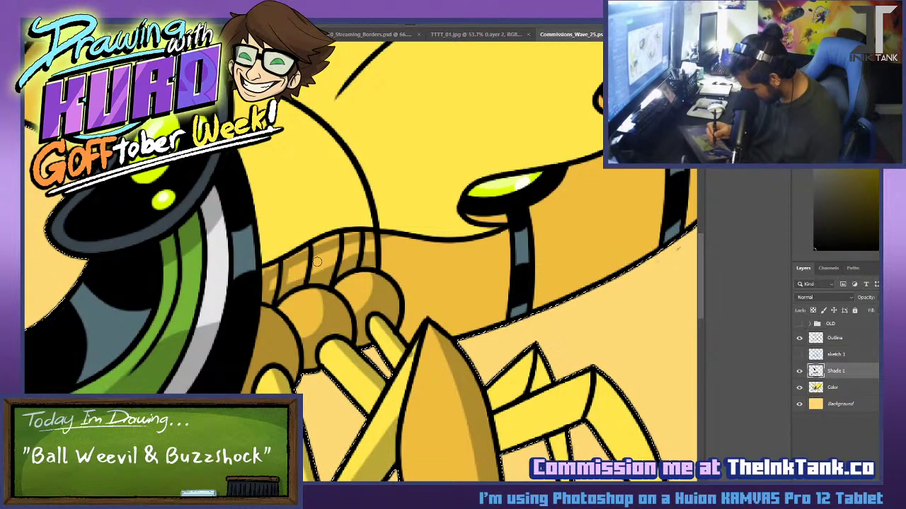
mouse_move(317, 251)
left_mouse_down()
mouse_move(314, 271)
mouse_move(346, 242)
mouse_move(365, 249)
left_mouse_up()
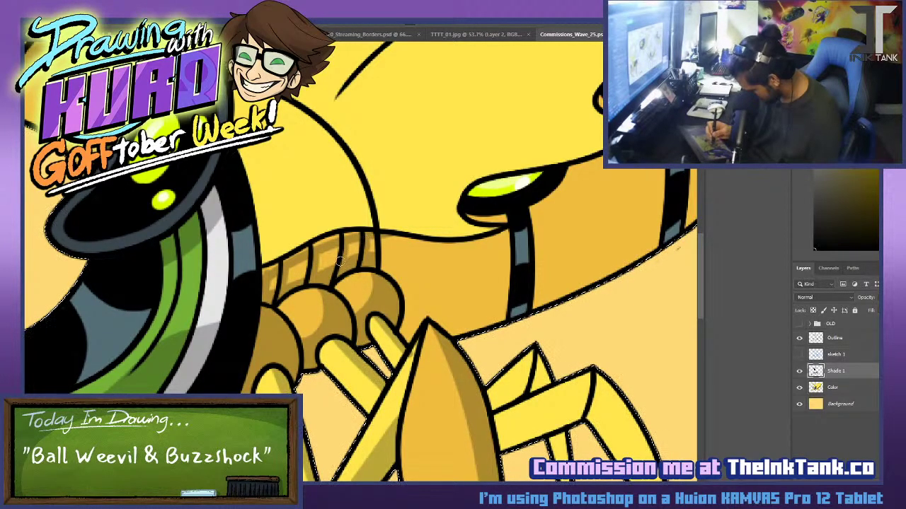
Paint a thin cast shadow on the orange body under the yellow shell edge, from the ribs to the first black stripe.
mouse_move(263, 272)
left_mouse_down()
mouse_move(341, 237)
mouse_move(520, 256)
left_mouse_up()
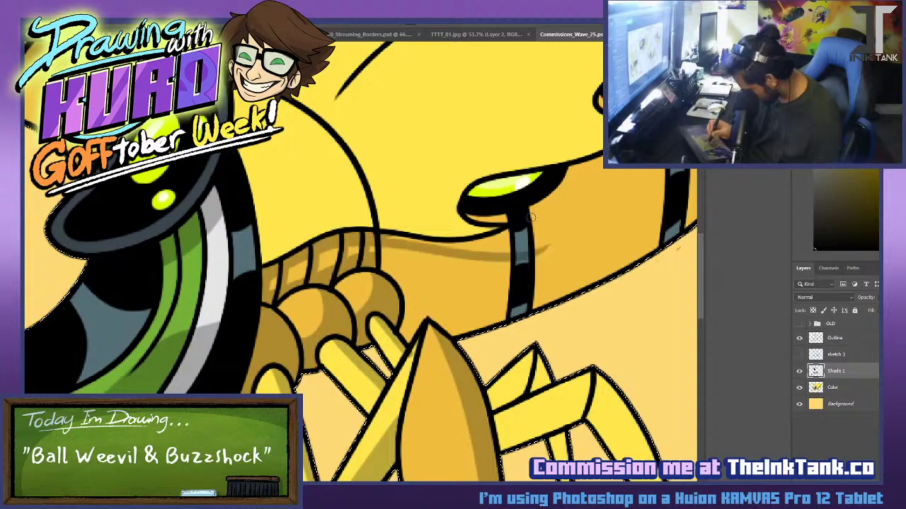
key("ctrl+z")
mouse_move(380, 239)
left_mouse_down()
mouse_move(456, 249)
mouse_move(508, 237)
left_mouse_up()
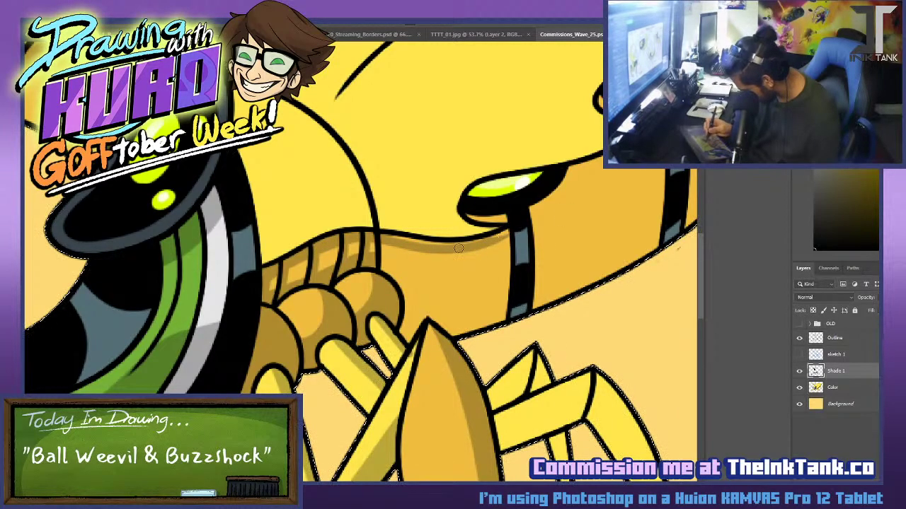
left_click_drag(384, 237, 474, 241)
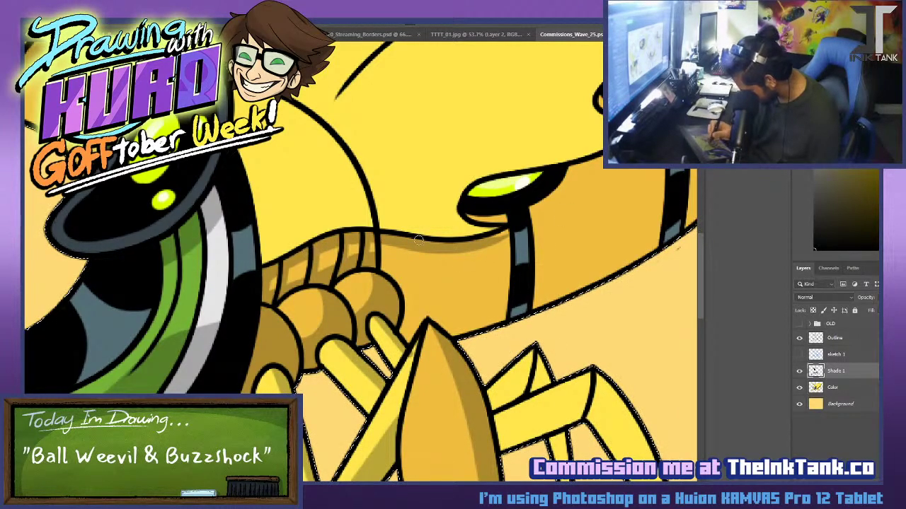
Outline the shadow boundary along the orange underside across the black stripes, adding a branch beneath the shell edge between two eye spots.
left_click_drag(557, 348, 369, 414)
mouse_move(202, 360)
left_mouse_down()
mouse_move(588, 107)
mouse_move(598, 83)
left_mouse_up()
left_click_drag(515, 321, 409, 451)
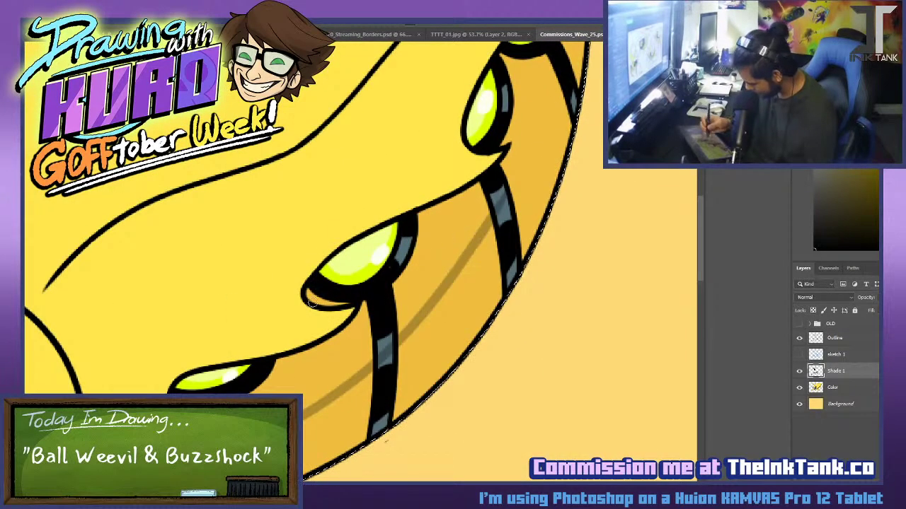
left_click_drag(409, 239, 489, 207)
left_click_drag(536, 242, 540, 366)
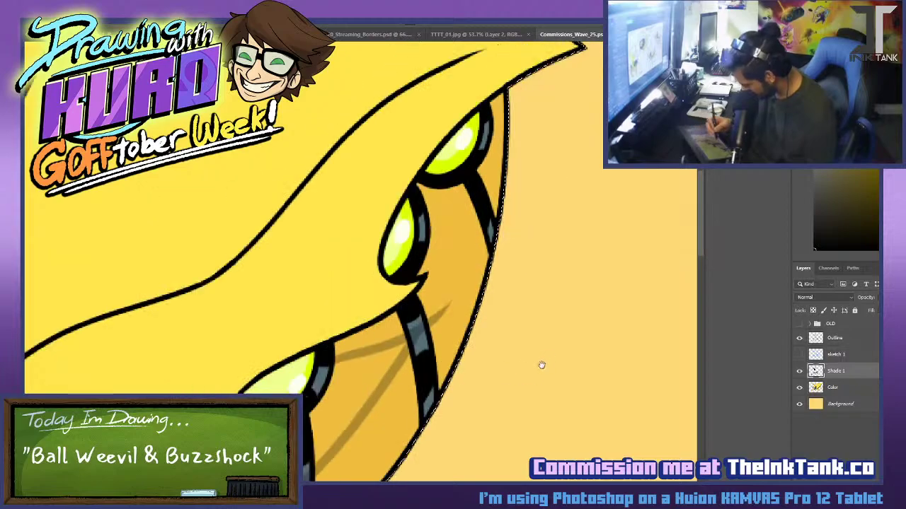
mouse_move(412, 328)
left_mouse_down()
mouse_move(417, 341)
mouse_move(446, 308)
mouse_move(439, 320)
left_mouse_up()
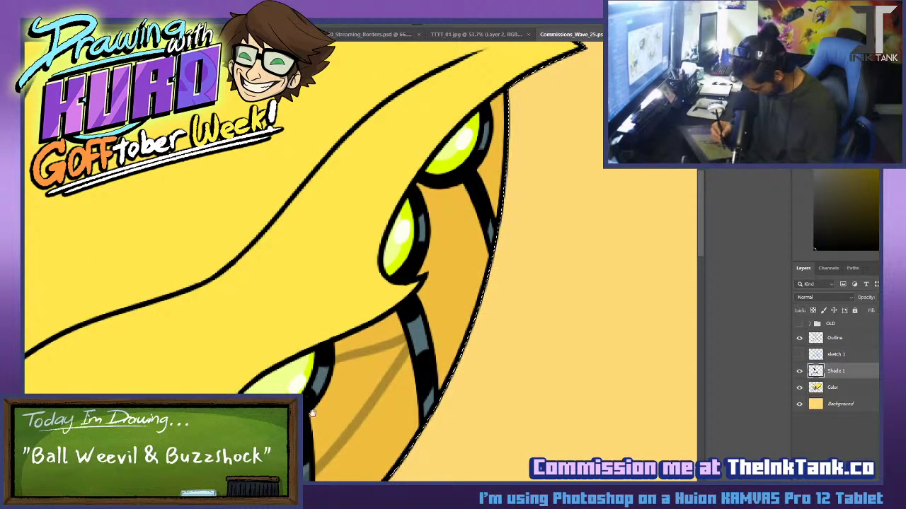
mouse_move(290, 432)
left_mouse_down()
mouse_move(471, 198)
mouse_move(440, 216)
left_mouse_up()
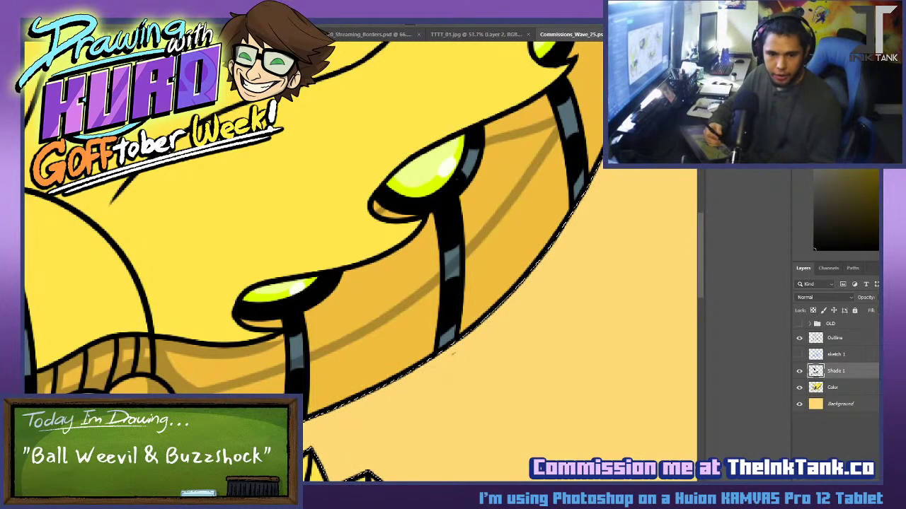
Fill the orange body area between the ribbed segments and the first black stripe with solid shadow.
mouse_move(161, 344)
left_mouse_down()
mouse_move(227, 375)
mouse_move(206, 381)
mouse_move(270, 388)
left_mouse_up()
left_click_drag(194, 385, 284, 376)
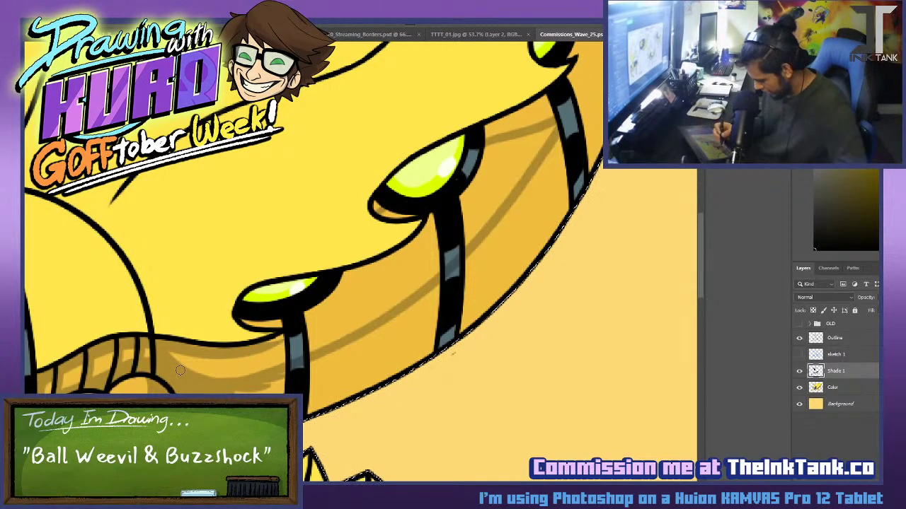
mouse_move(171, 358)
left_mouse_down()
mouse_move(208, 375)
mouse_move(254, 356)
left_mouse_up()
mouse_move(175, 362)
left_mouse_down()
mouse_move(262, 342)
mouse_move(213, 364)
mouse_move(175, 368)
mouse_move(269, 343)
mouse_move(176, 363)
left_mouse_up()
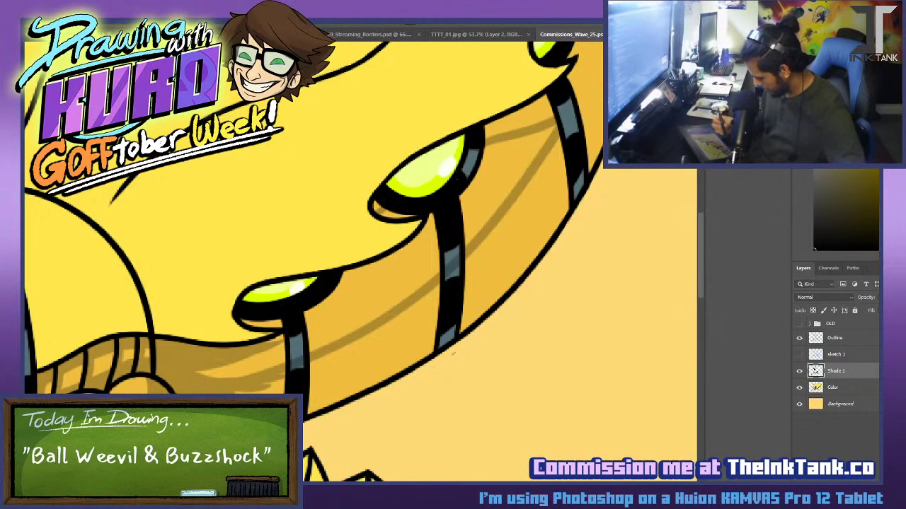
key("ctrl+z")
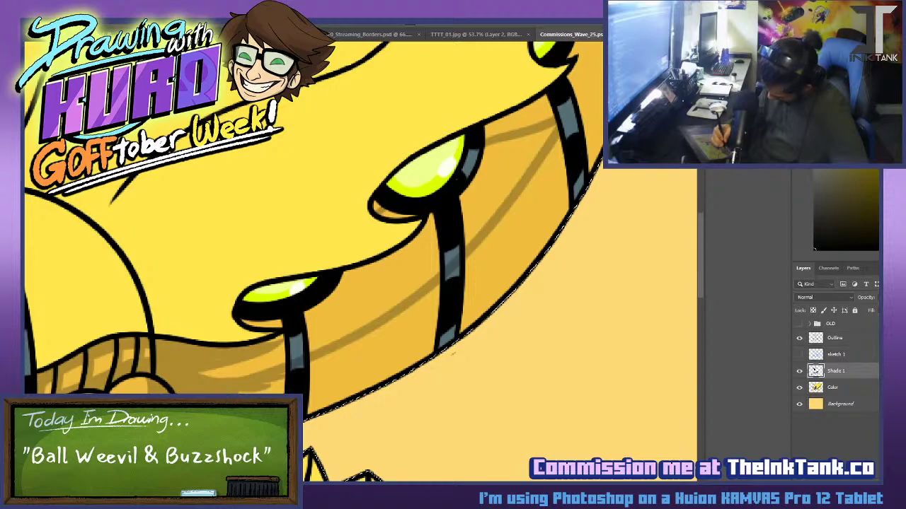
left_click_drag(204, 377, 283, 353)
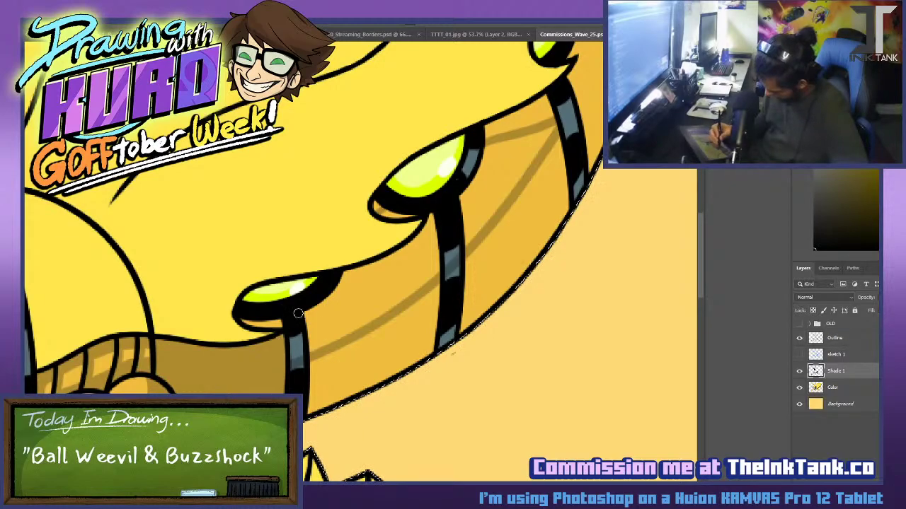
Paint a cast shadow beneath the first eye spot and along the shell edge towards the second black stripe, redoing strokes as needed.
left_click_drag(304, 315, 335, 297)
left_click_drag(276, 324, 356, 271)
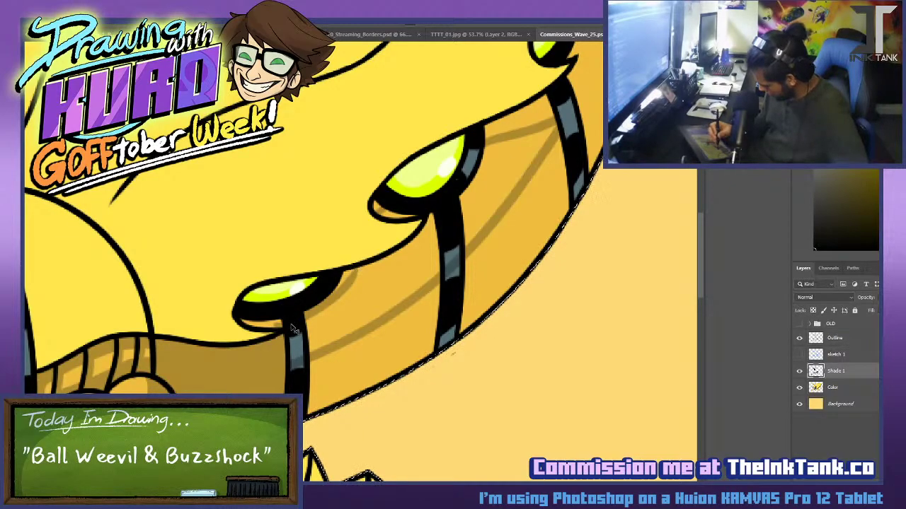
key("ctrl+z")
left_click_drag(291, 323, 428, 251)
key("ctrl+z")
mouse_move(287, 326)
left_mouse_down()
mouse_move(443, 200)
mouse_move(393, 266)
mouse_move(458, 193)
mouse_move(440, 206)
left_mouse_up()
key("ctrl+z")
key("ctrl+z")
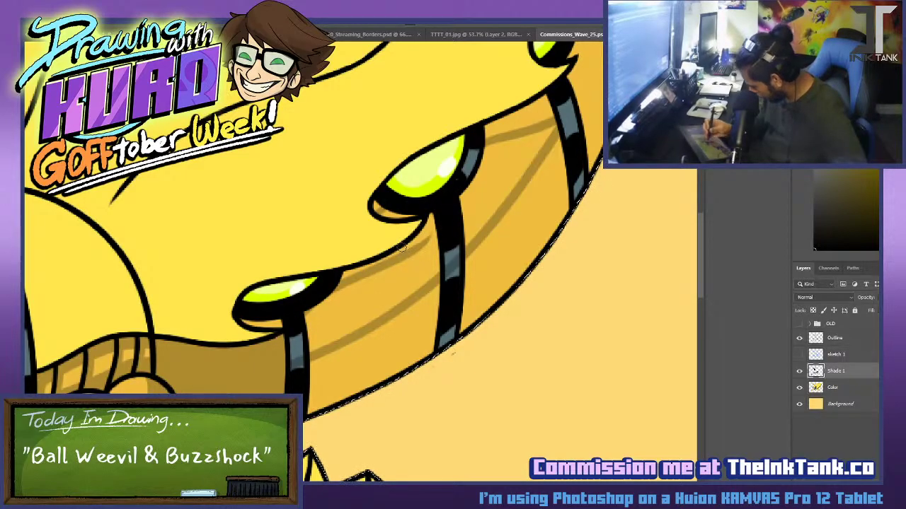
left_click_drag(403, 247, 431, 226)
left_click_drag(286, 337, 436, 210)
key("ctrl+z")
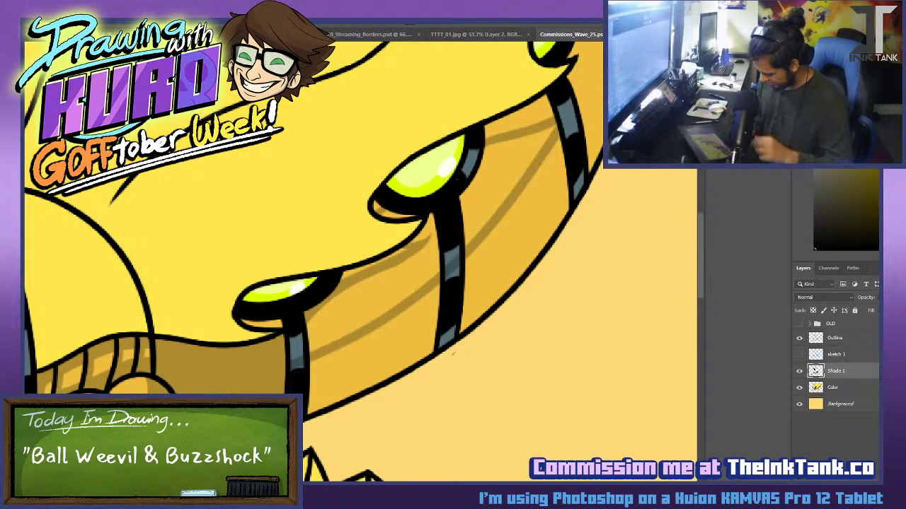
key("ctrl+z")
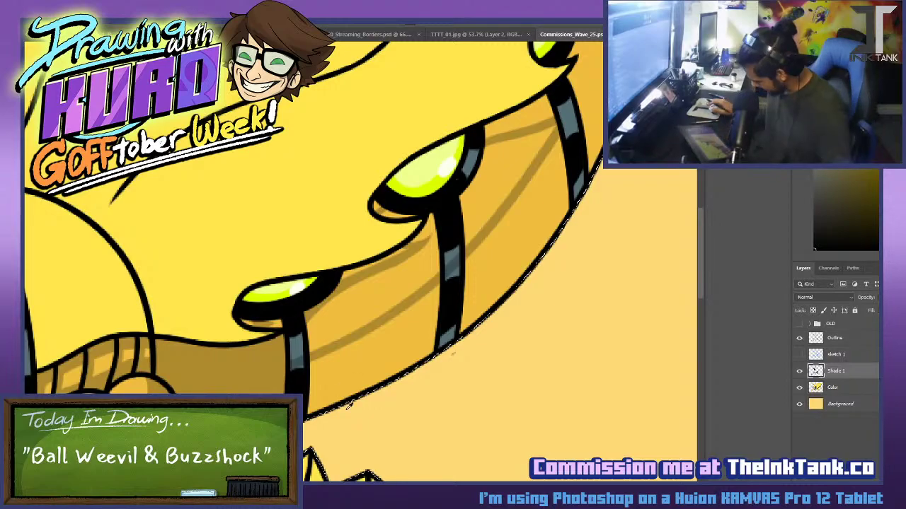
Deselect the painted area and examine the shading across the whole creature.
scroll(352, 335, "down", 8)
key("ctrl+plus")
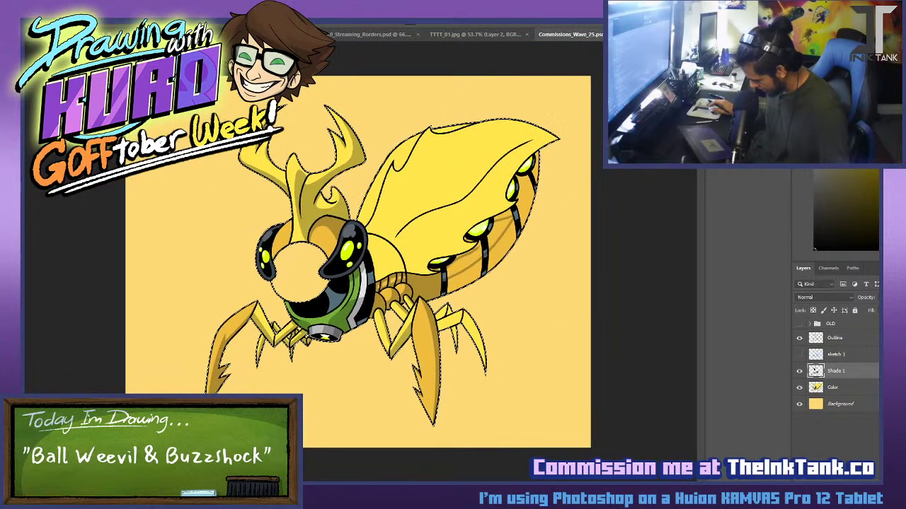
key("ctrl+d")
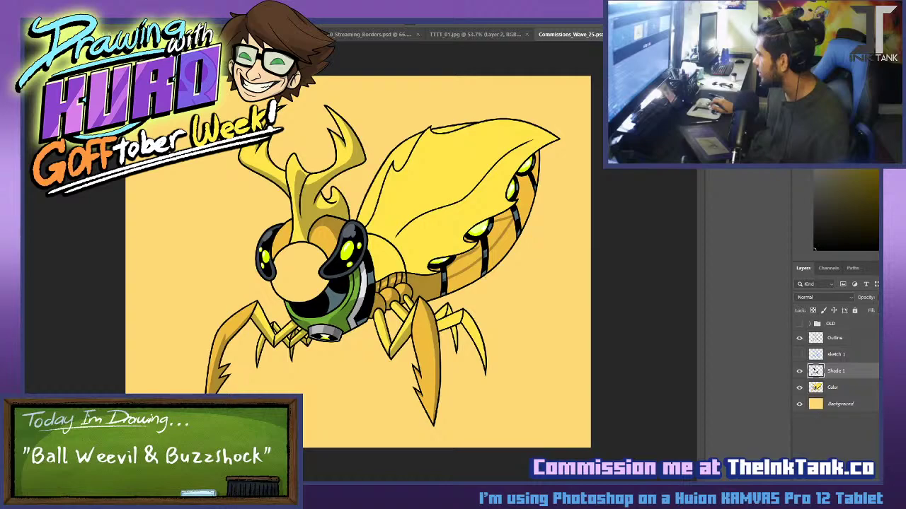
scroll(359, 261, "up", 1)
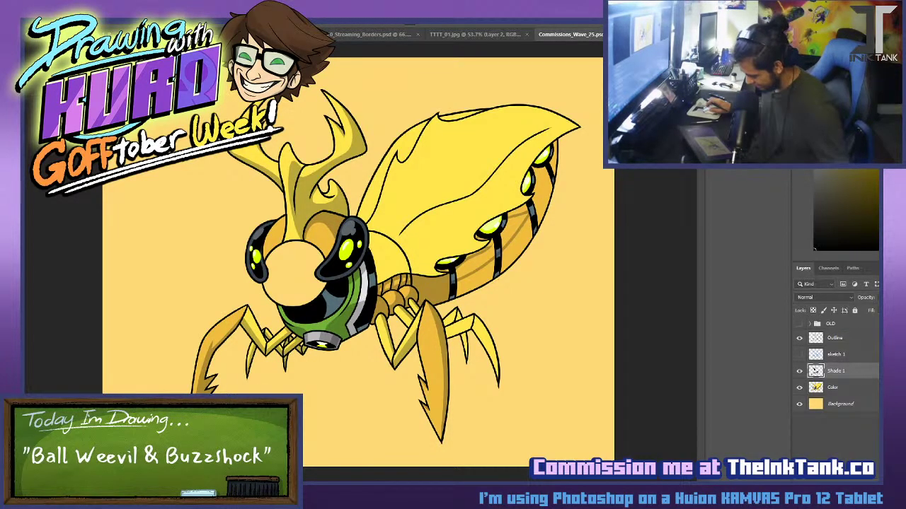
scroll(409, 239, "up", 2)
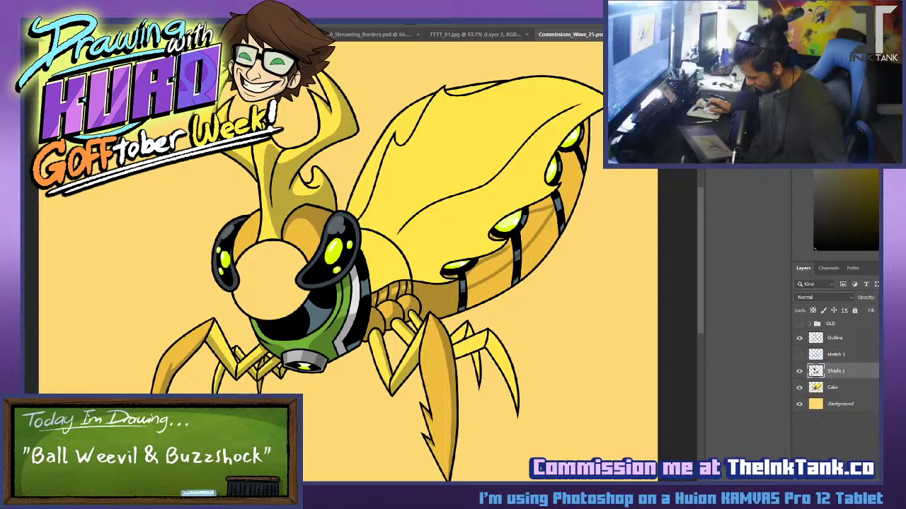
key("ctrl+minus")
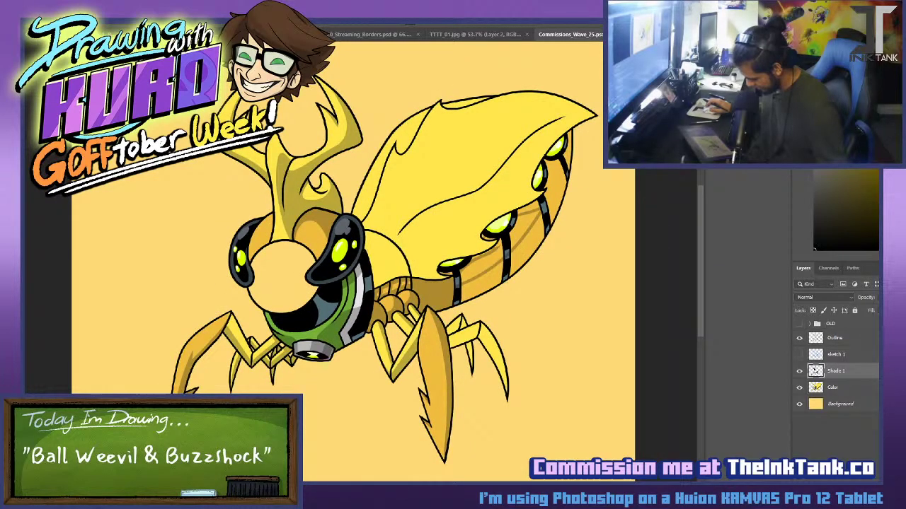
scroll(372, 273, "up", 1)
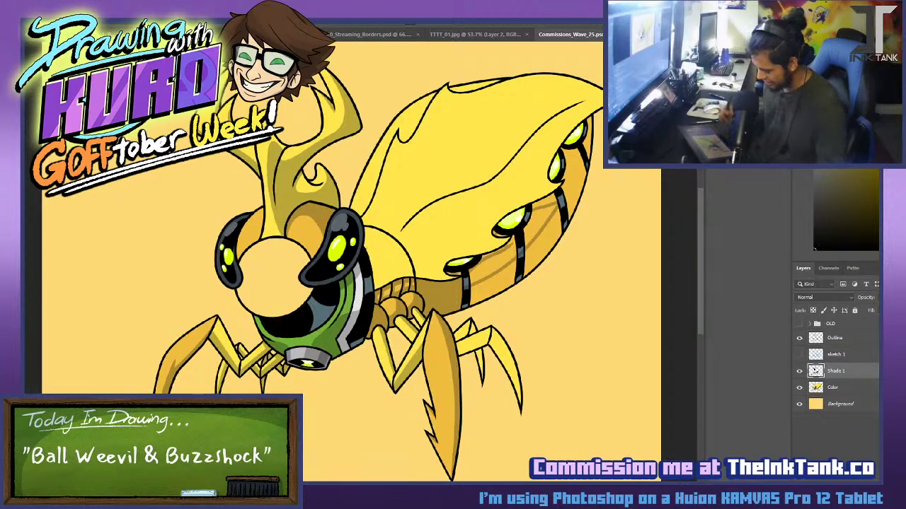
scroll(645, 317, "up", 5)
scroll(630, 290, "up", 3)
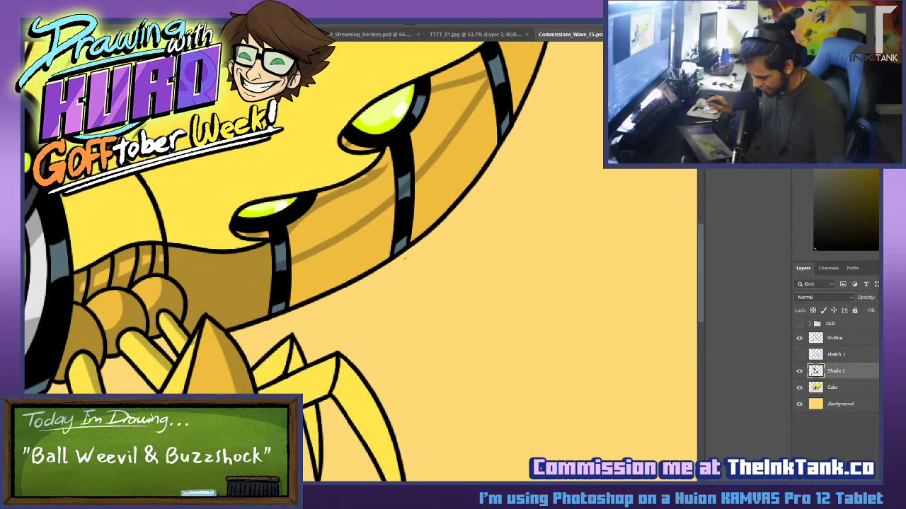
Restore the selection, paint thin shadows beside the first two black stripes, and thicken the cast shadow under the shell edge between them.
scroll(396, 213, "up", 4)
left_click(201, 276)
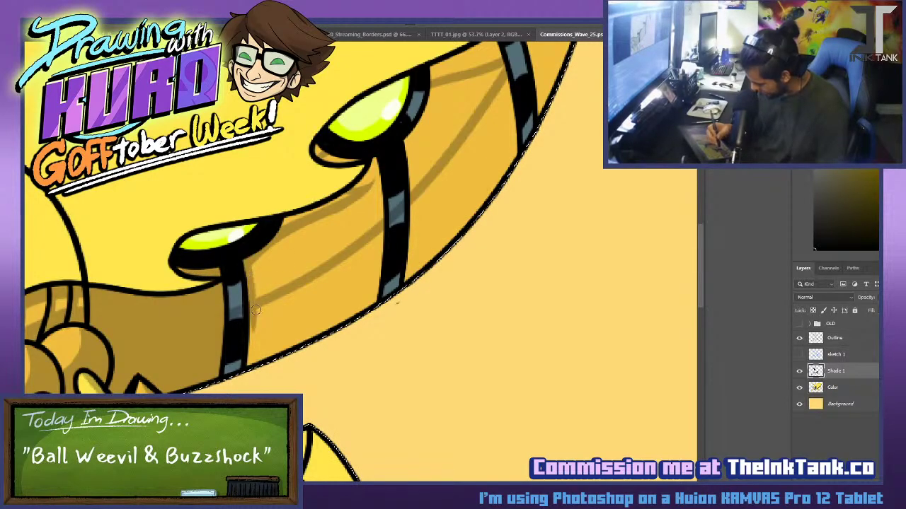
left_click_drag(406, 140, 412, 220)
key("ctrl+z")
left_click_drag(404, 135, 417, 226)
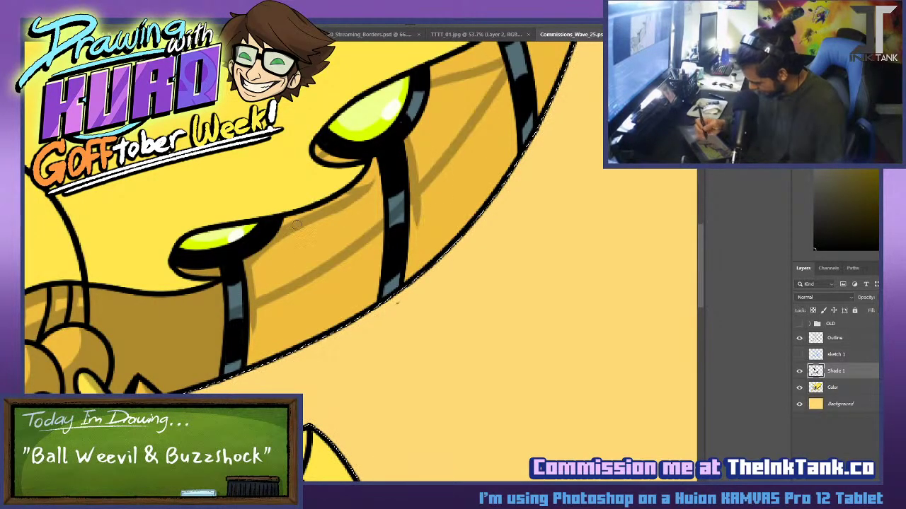
left_click_drag(287, 222, 348, 192)
left_click_drag(259, 256, 358, 201)
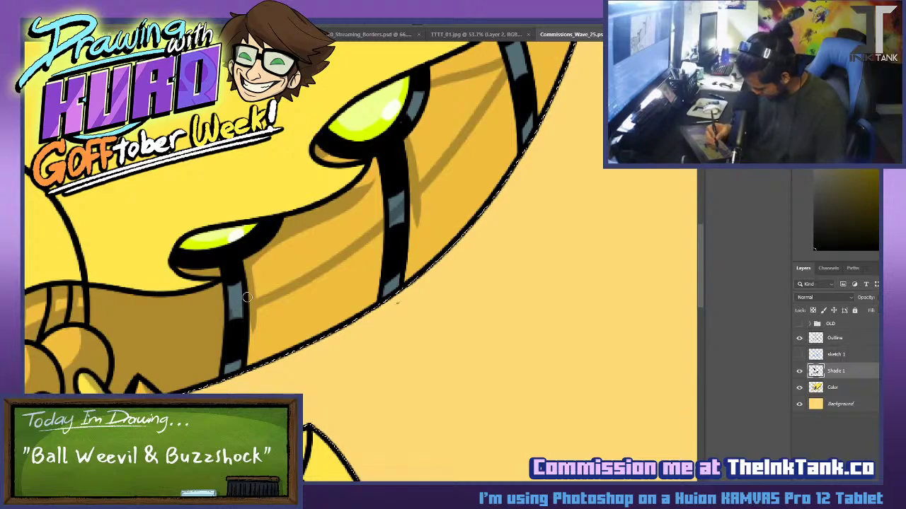
Fill the lower part of the orange panel between the second and third black stripes with shadow, extending it alongside the second stripe.
left_click_drag(488, 229, 480, 358)
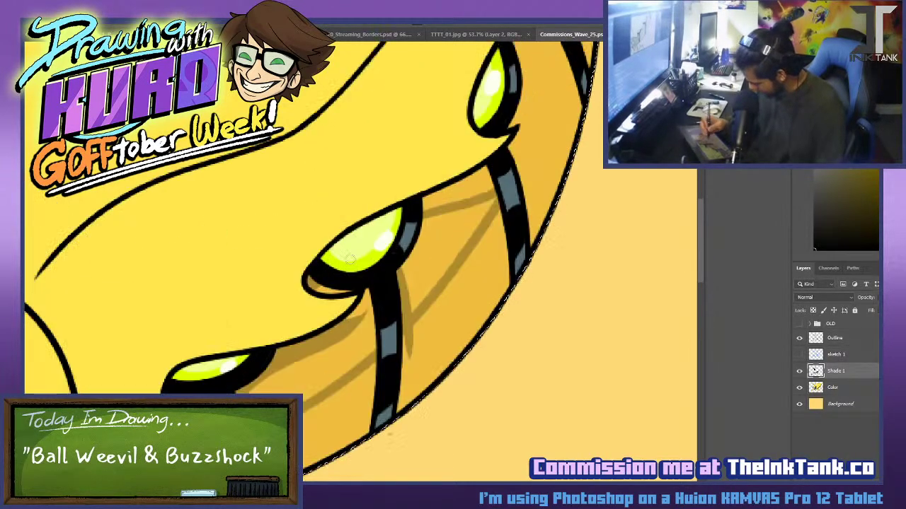
mouse_move(445, 284)
left_mouse_down()
mouse_move(493, 175)
mouse_move(506, 300)
mouse_move(494, 194)
left_mouse_up()
left_click_drag(497, 300, 467, 329)
left_click_drag(410, 335, 409, 405)
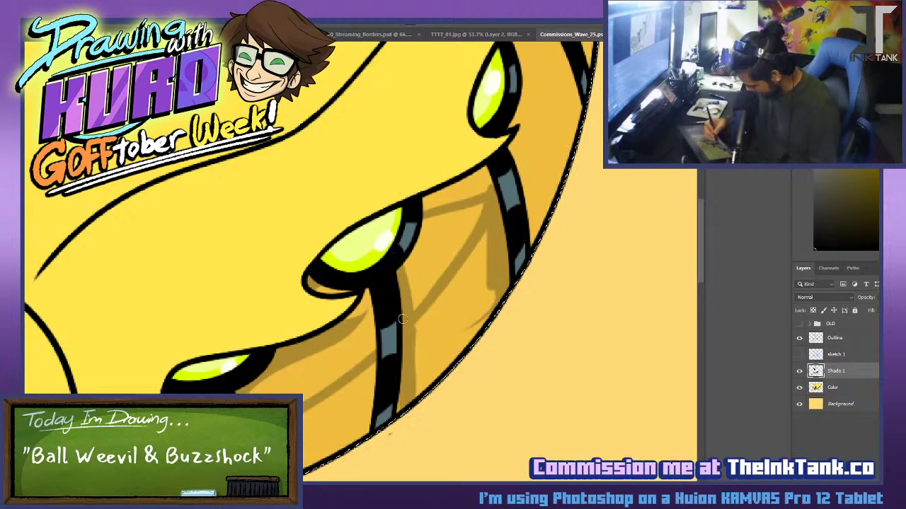
left_click_drag(402, 320, 424, 388)
left_click_drag(461, 277, 418, 338)
left_click_drag(484, 242, 438, 308)
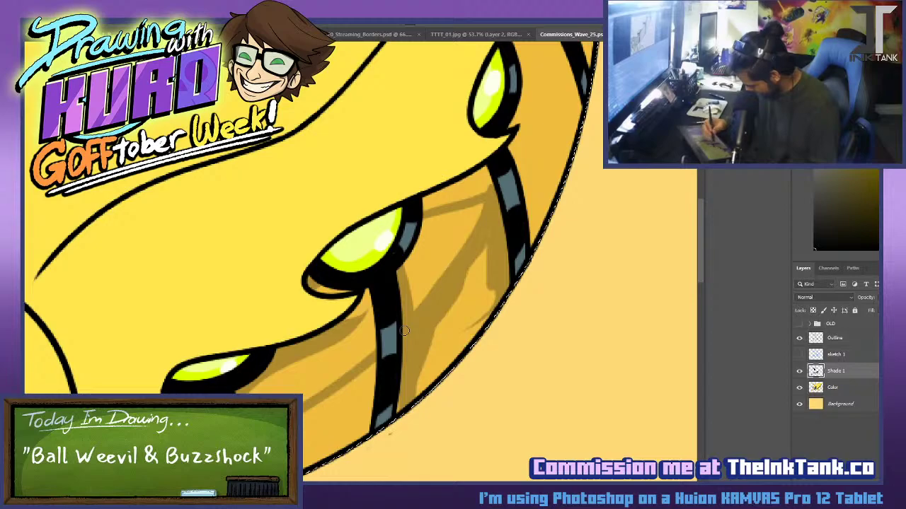
left_click_drag(484, 247, 419, 389)
left_click_drag(490, 276, 421, 394)
left_click_drag(510, 287, 446, 371)
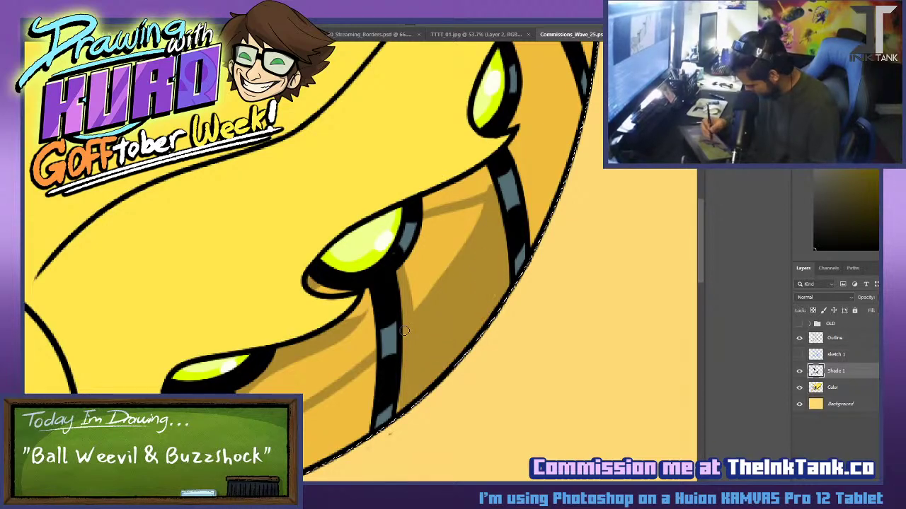
Fill the lower part of the orange panel between the first and second black stripes with solid shadow.
left_click_drag(303, 424, 338, 320)
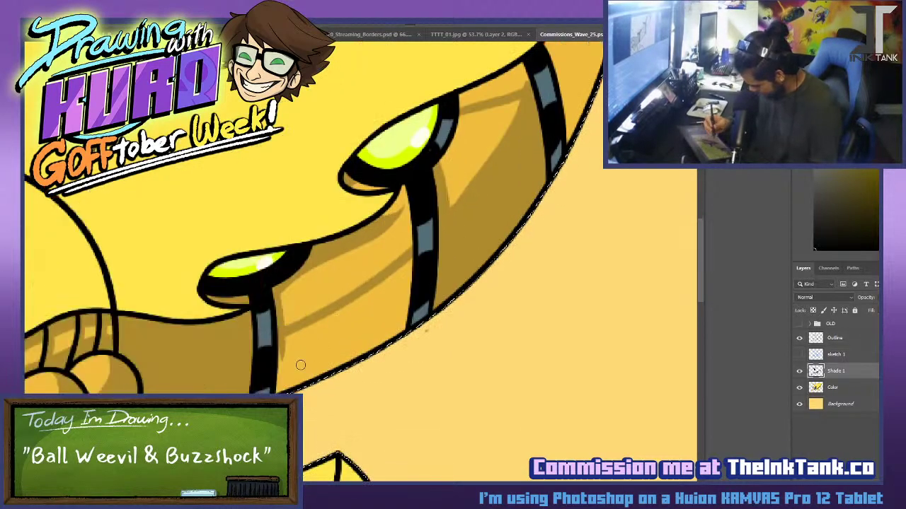
left_click_drag(284, 343, 281, 390)
mouse_move(361, 300)
left_mouse_down()
mouse_move(304, 340)
mouse_move(290, 387)
left_mouse_up()
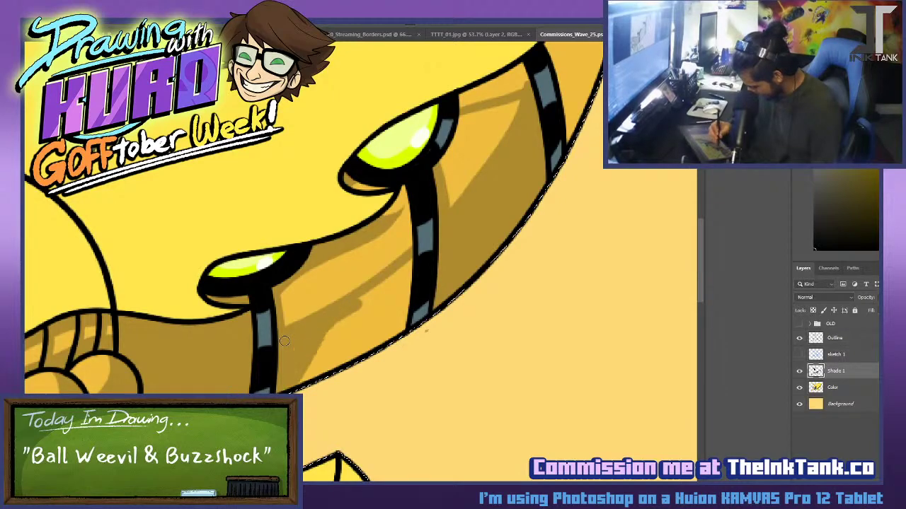
left_click_drag(351, 315, 318, 352)
left_click_drag(412, 259, 313, 361)
mouse_move(409, 289)
left_mouse_down()
mouse_move(307, 381)
mouse_move(347, 364)
left_mouse_up()
left_click_drag(405, 317, 368, 353)
Fill the cast shadow under the shell edge between the second eye spot and the third black stripe.
left_click_drag(537, 277, 440, 441)
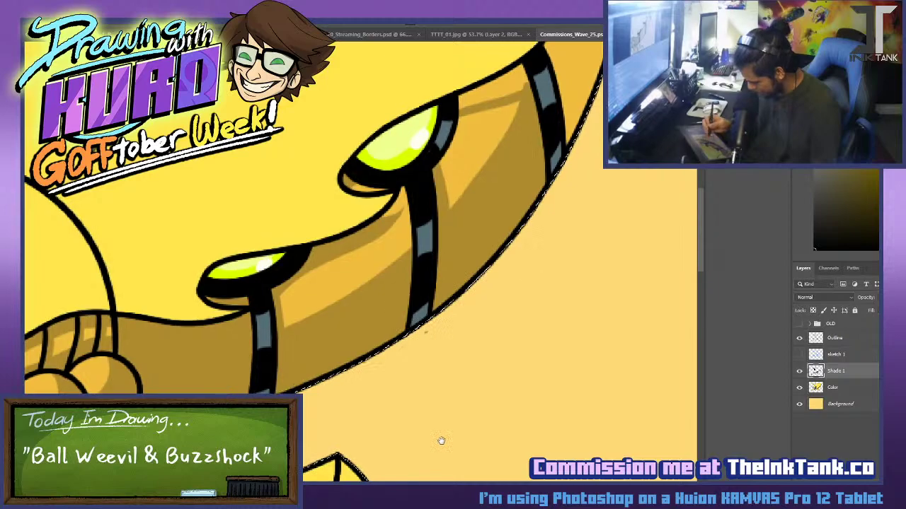
mouse_move(376, 271)
left_mouse_down()
mouse_move(371, 263)
mouse_move(415, 245)
mouse_move(382, 266)
left_mouse_up()
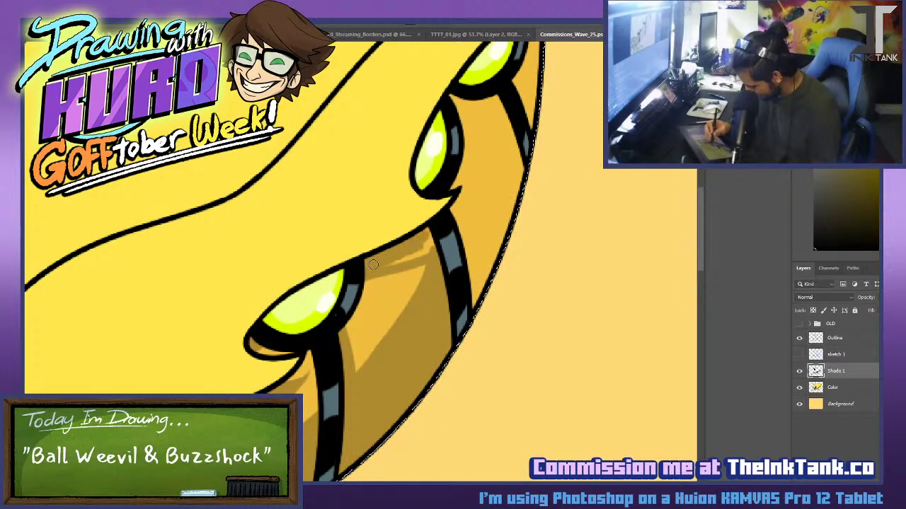
left_click_drag(433, 229, 388, 263)
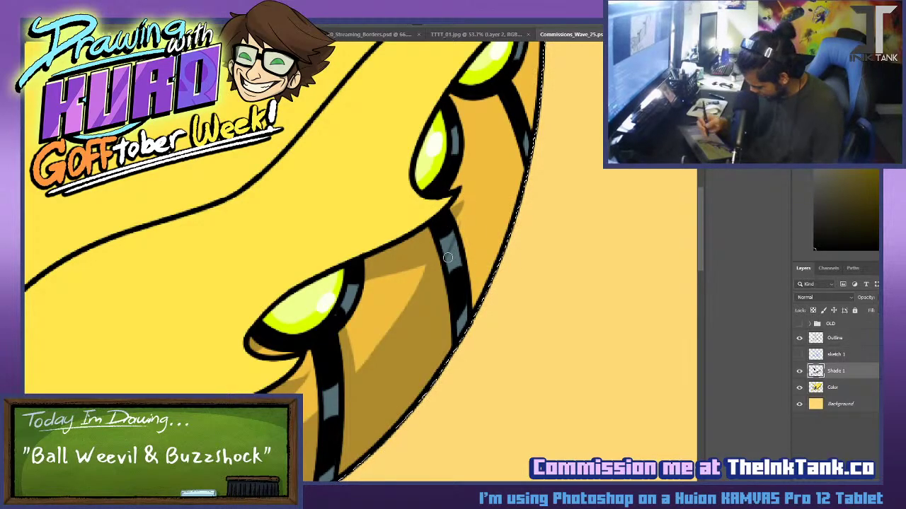
key("ctrl+z")
Cover the orange panel beyond the third black stripe and the small tip panel behind the last eye spot with shadow.
left_click_drag(535, 245, 494, 328)
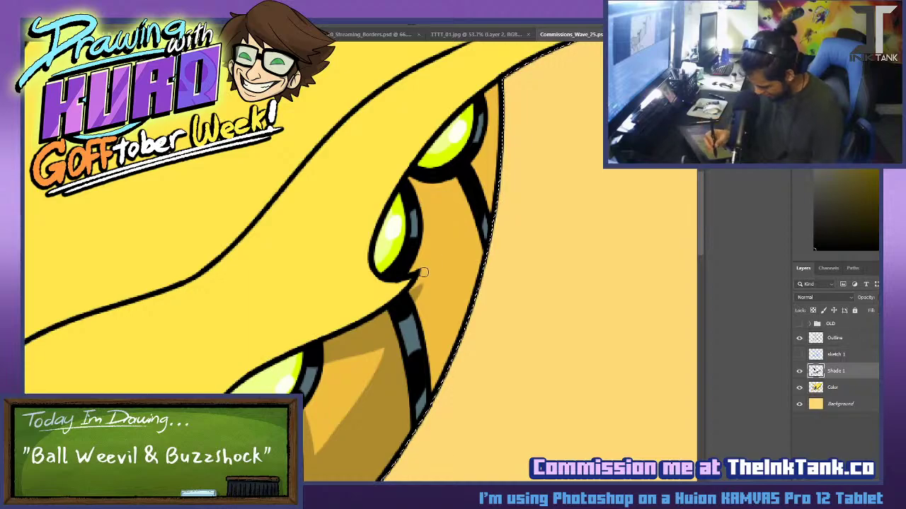
mouse_move(419, 290)
left_mouse_down()
mouse_move(488, 167)
mouse_move(441, 212)
mouse_move(433, 193)
mouse_move(414, 183)
left_mouse_up()
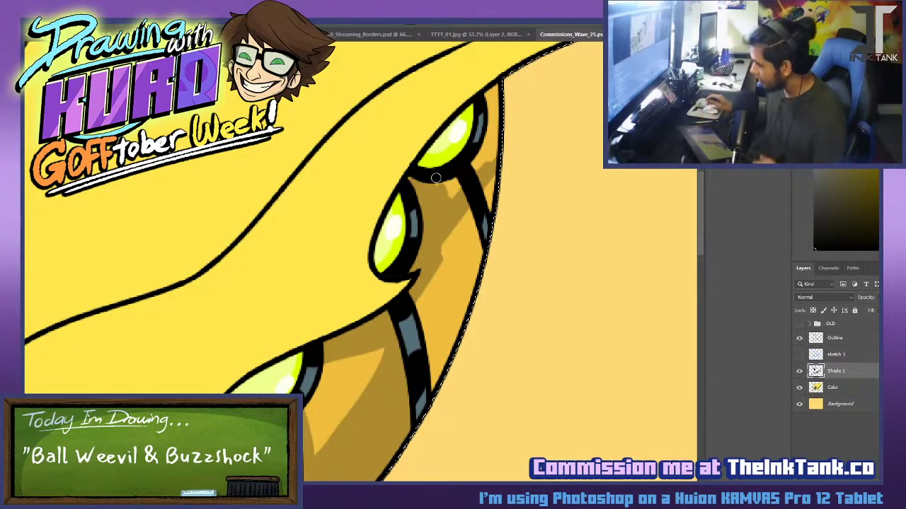
key("ctrl+d")
key("ctrl+z")
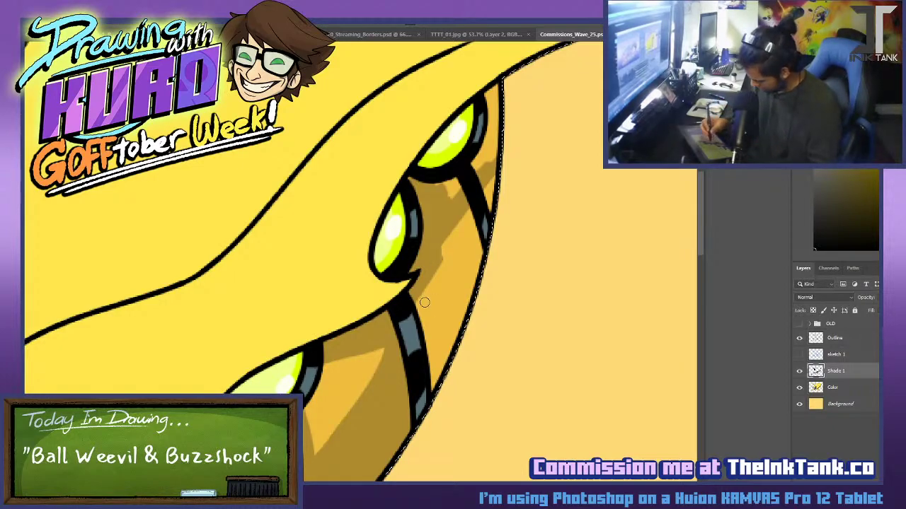
mouse_move(420, 302)
left_mouse_down()
mouse_move(439, 388)
mouse_move(452, 241)
mouse_move(470, 226)
mouse_move(481, 255)
left_mouse_up()
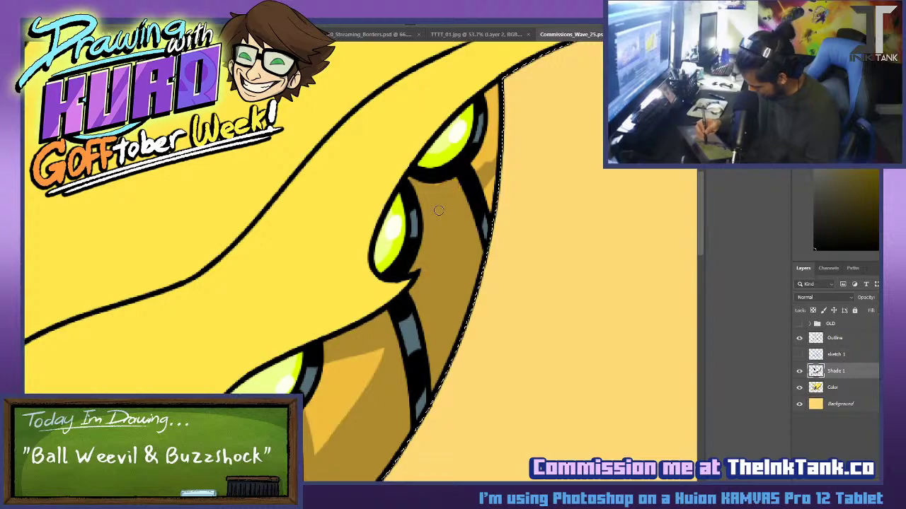
left_click_drag(481, 166, 495, 109)
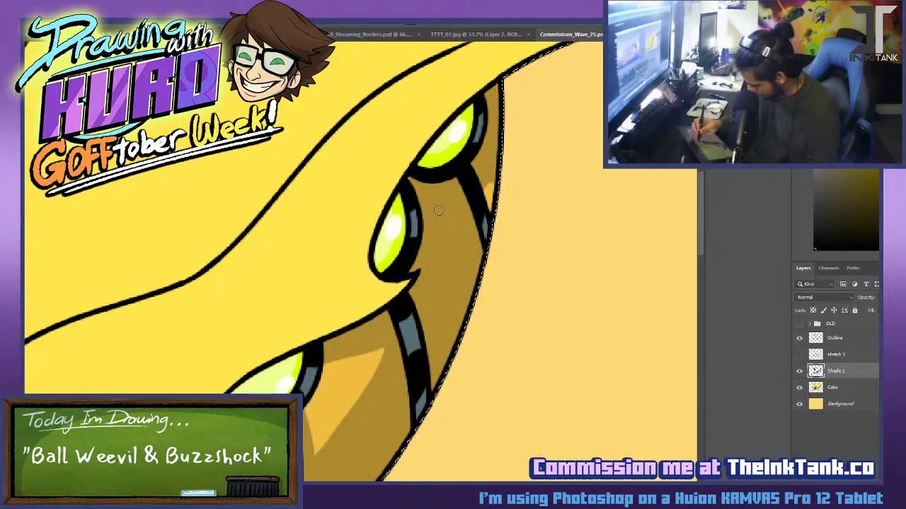
Draw a curved shadow edge across the rounded yellow plate behind the dark eye.
scroll(484, 148, "down", 8)
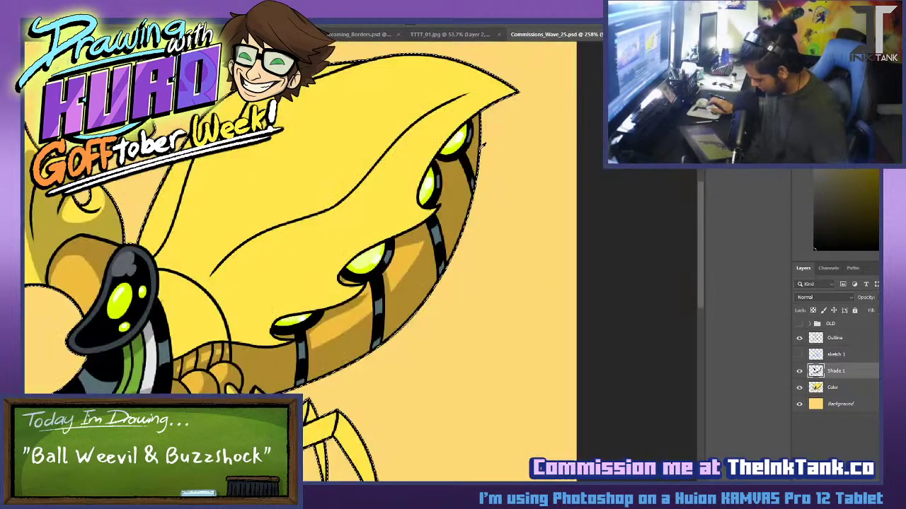
scroll(463, 307, "up", 5)
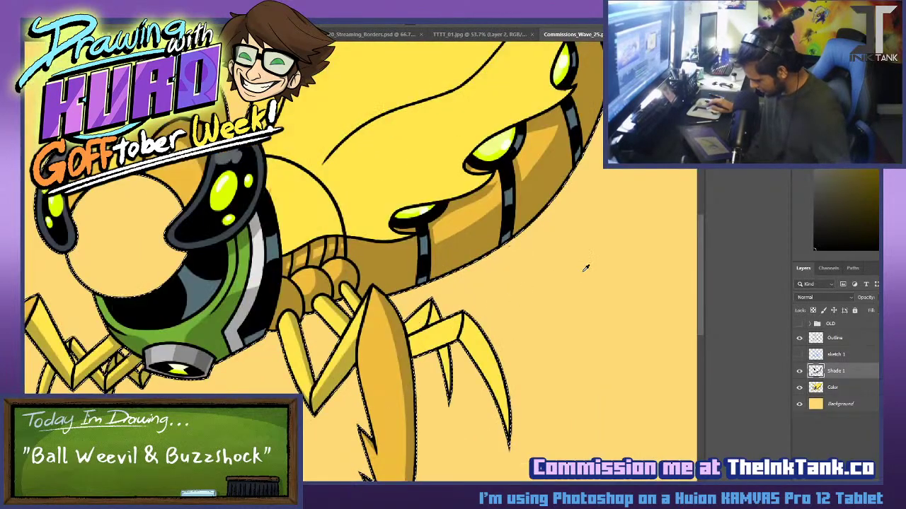
left_click_drag(441, 347, 449, 383)
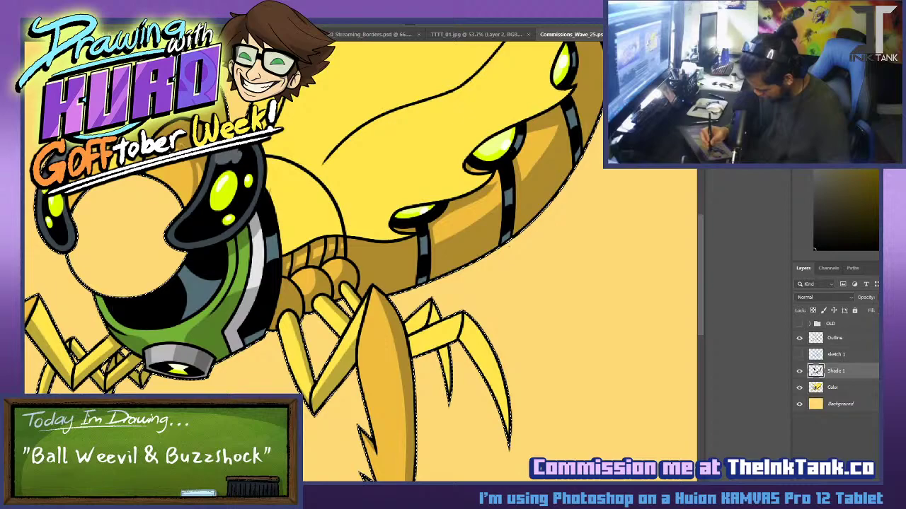
left_click_drag(326, 133, 401, 376)
left_click_drag(570, 356, 440, 240)
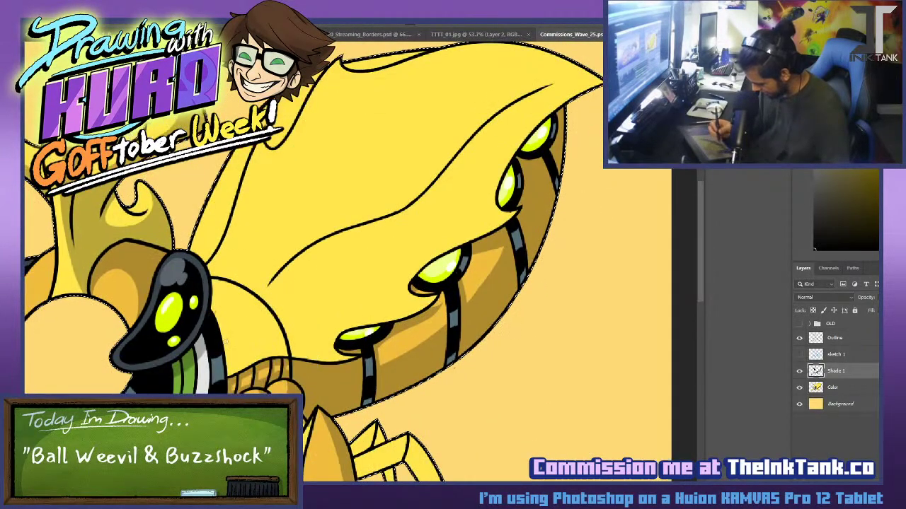
left_click_drag(222, 334, 259, 301)
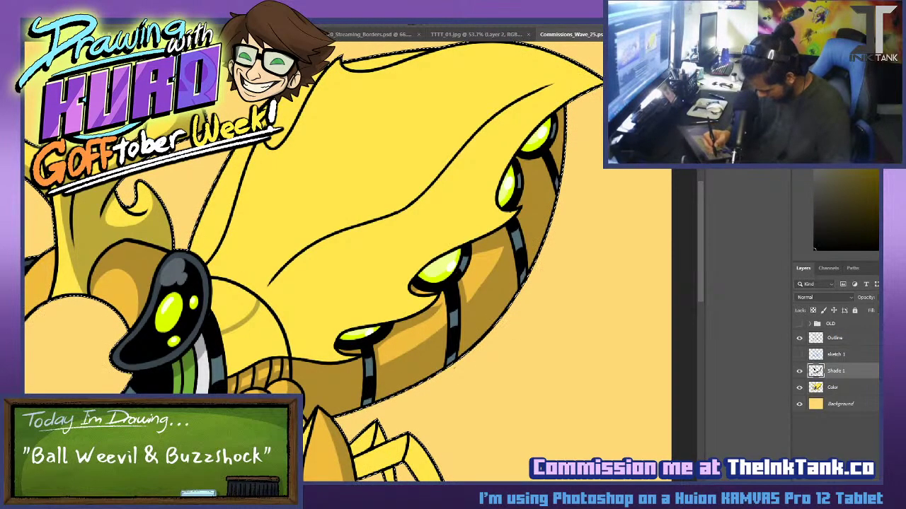
left_click_drag(349, 309, 313, 353)
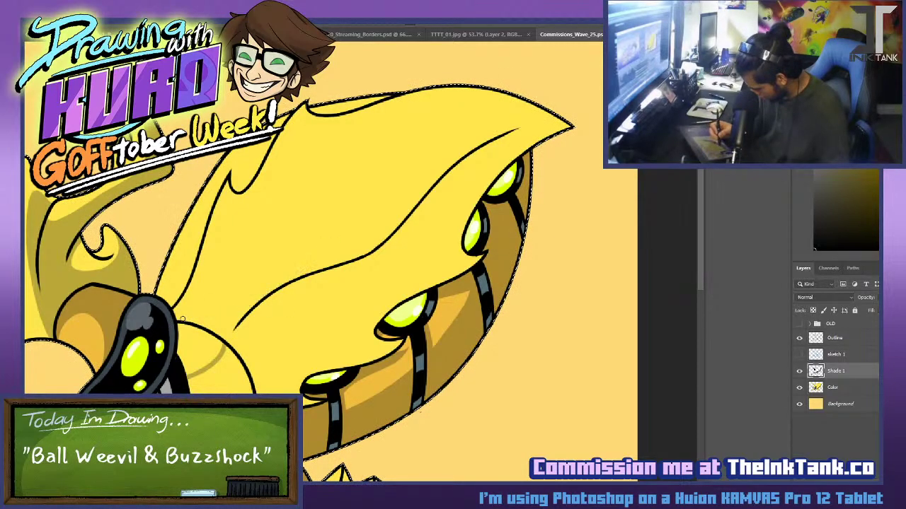
Outline a wavy shadow shape on the yellow shell near its base, curving down to the start of the crease.
left_click_drag(174, 312, 257, 326)
key("ctrl+z")
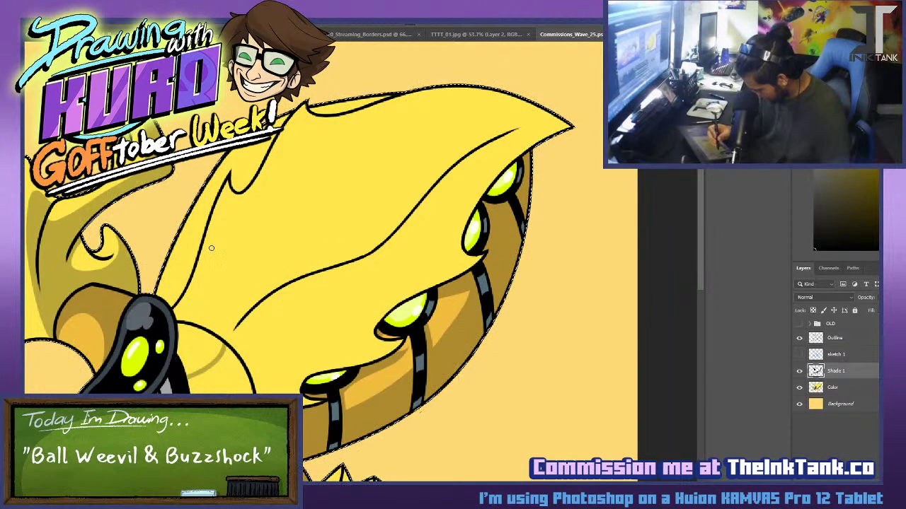
left_click_drag(213, 244, 185, 307)
key("ctrl+z")
mouse_move(223, 222)
left_mouse_down()
mouse_move(210, 251)
mouse_move(247, 317)
left_mouse_up()
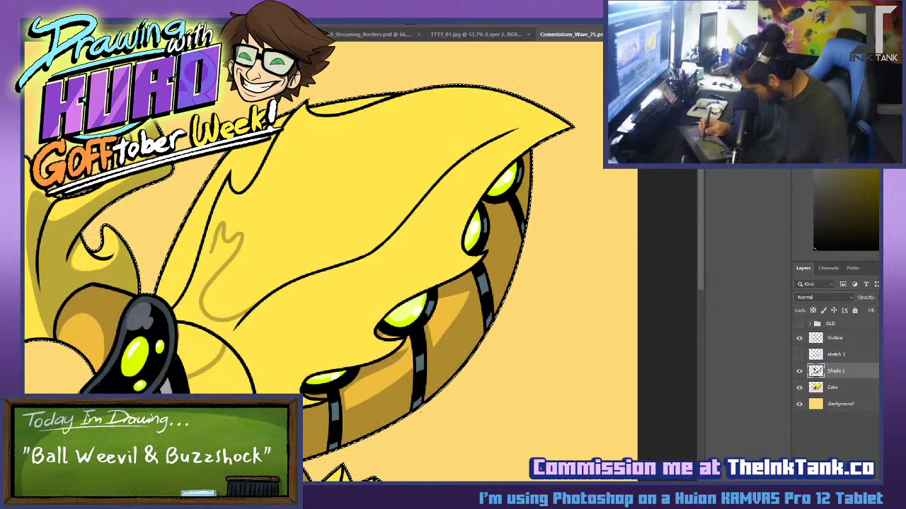
Outline a long looping shadow on the shell's lower flap, following the crease and running back above the second eye spot.
mouse_move(471, 151)
left_mouse_down()
mouse_move(368, 272)
mouse_move(432, 277)
mouse_move(493, 228)
left_mouse_up()
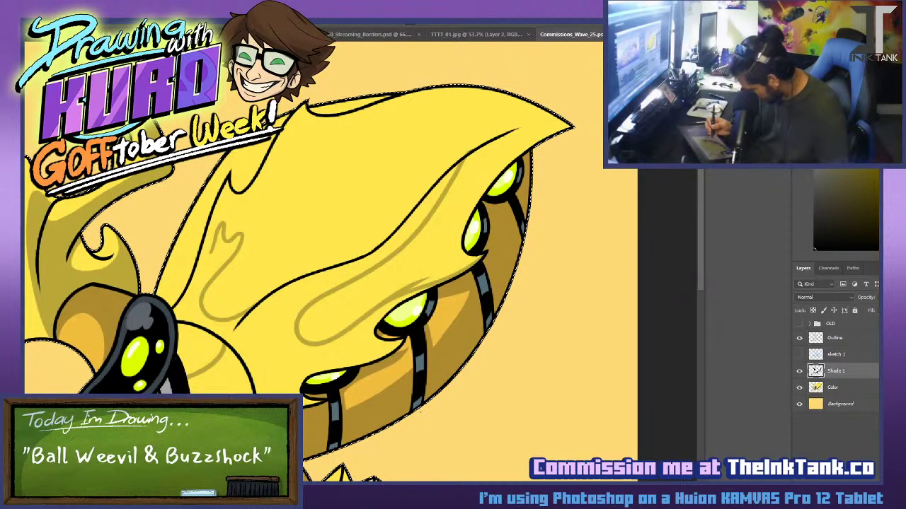
scroll(353, 252, "up", 6)
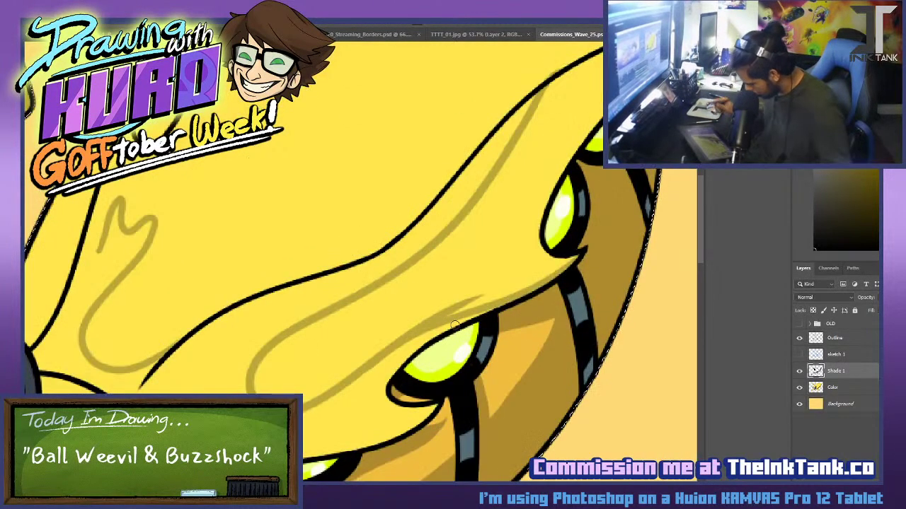
left_click_drag(374, 347, 491, 294)
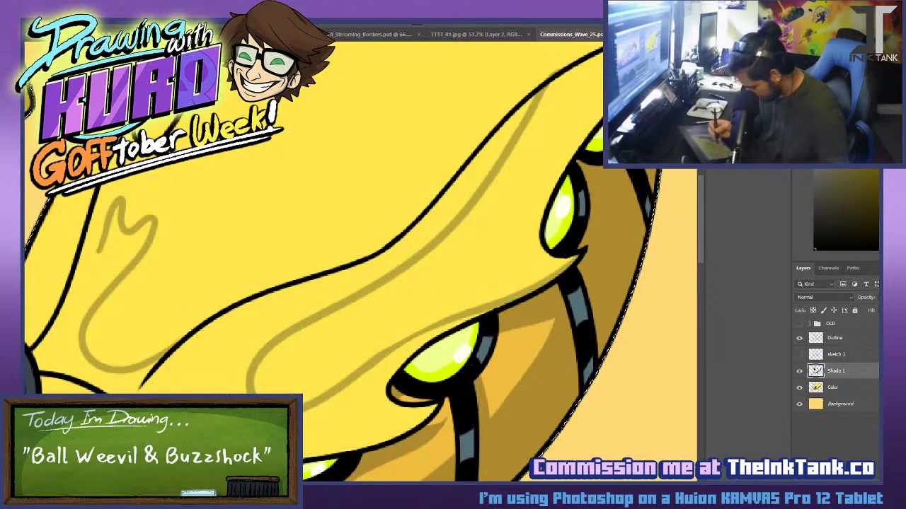
left_click_drag(382, 353, 460, 311)
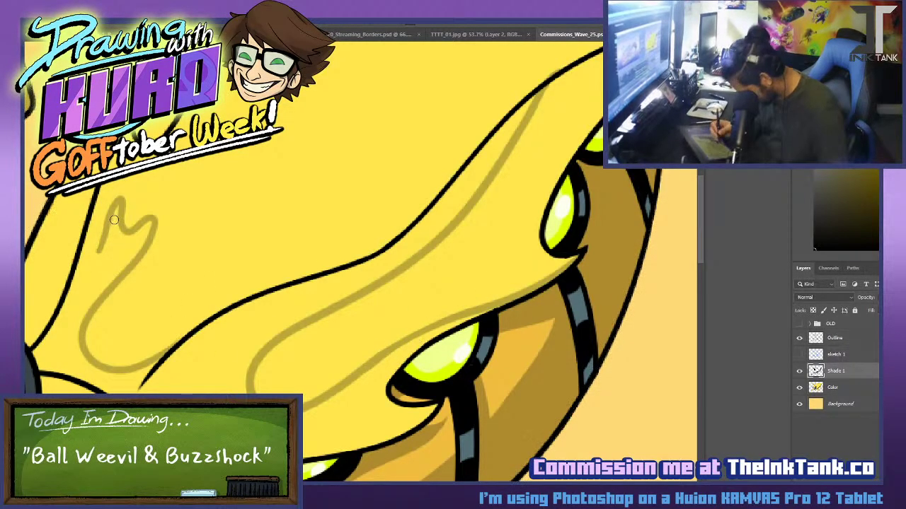
Fill the top of the wavy shadow at the shell's base, trim its side bump, and save the document.
mouse_move(100, 247)
left_mouse_down()
mouse_move(136, 205)
mouse_move(112, 232)
mouse_move(125, 244)
mouse_move(111, 221)
left_mouse_up()
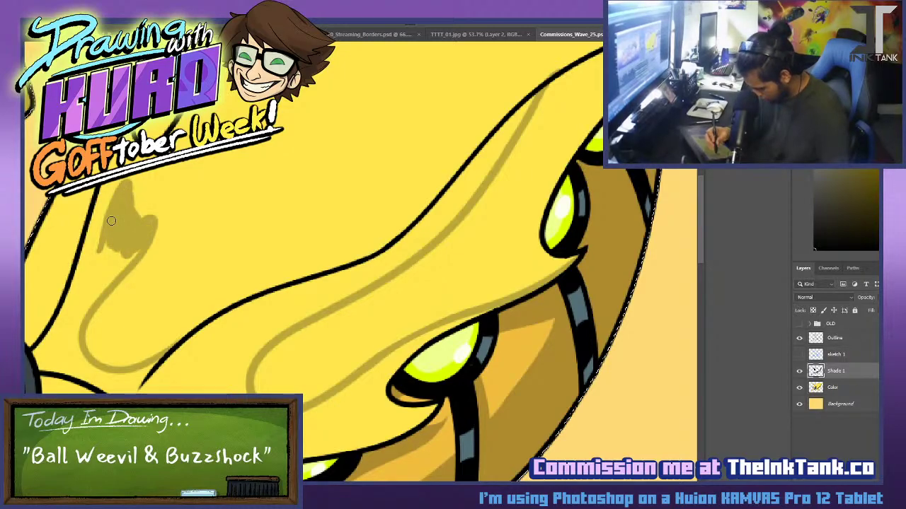
key("ctrl+s")
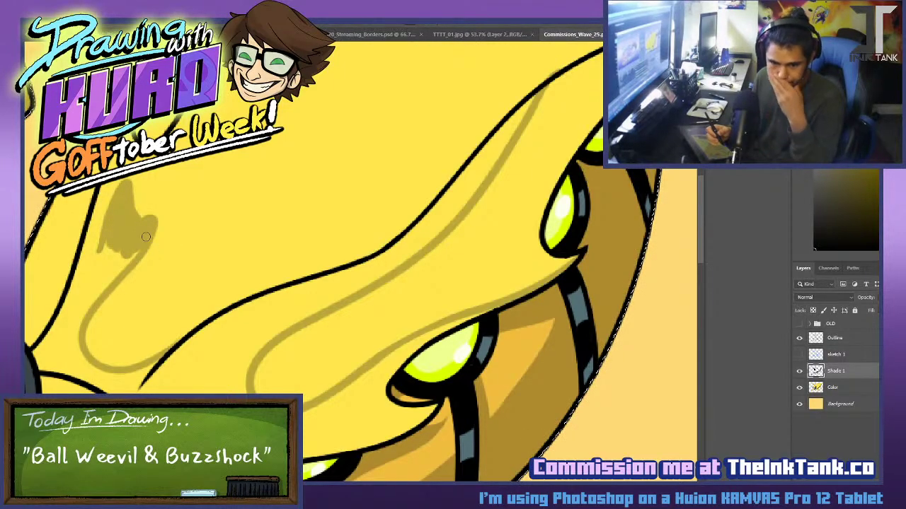
mouse_move(134, 199)
left_mouse_down()
mouse_move(150, 239)
mouse_move(132, 275)
left_mouse_up()
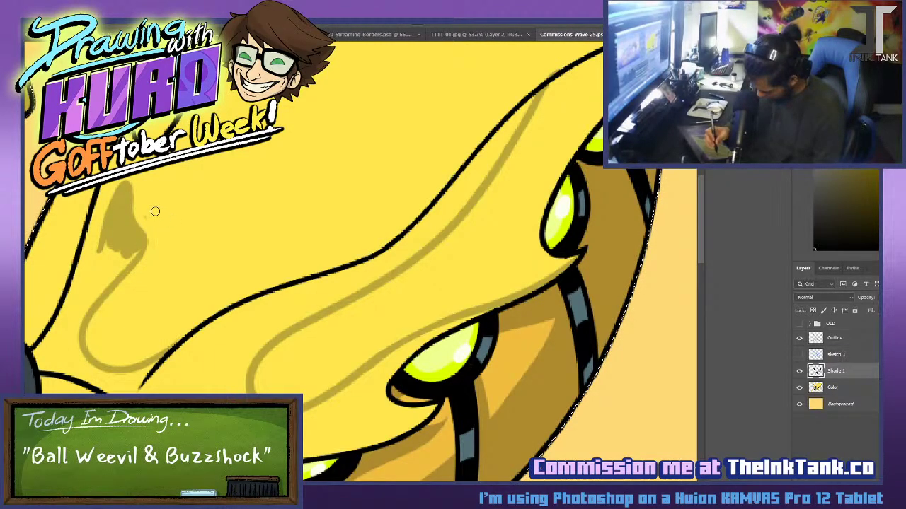
left_click_drag(255, 243, 448, 269)
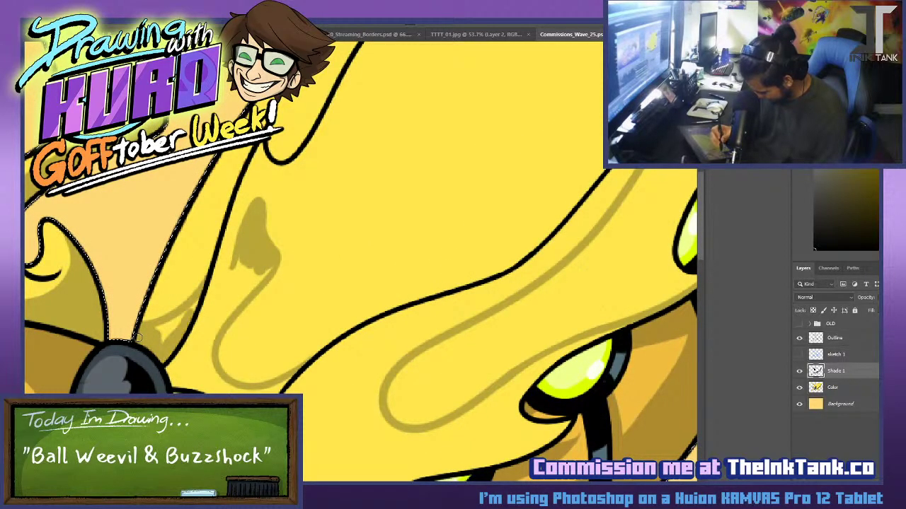
Fill the rest of the wavy shadow and the narrow strip beside it down to the head.
left_click_drag(237, 253, 170, 364)
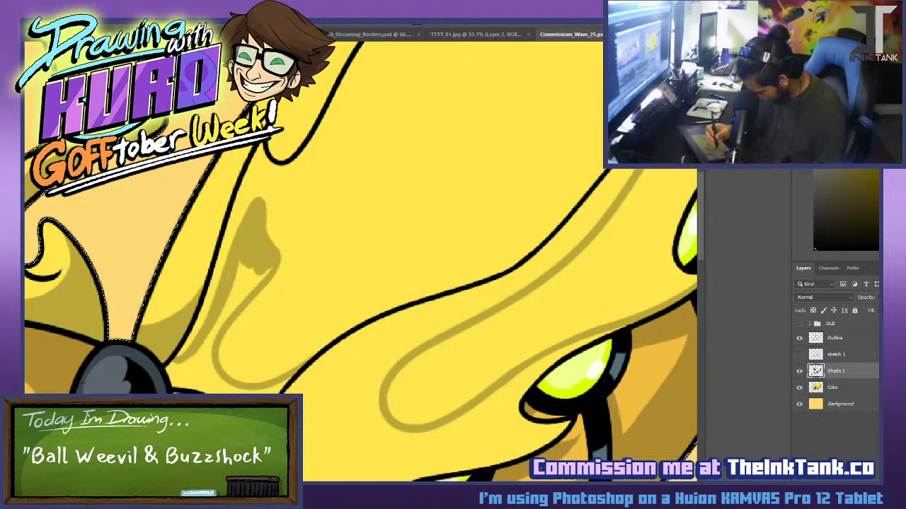
left_click_drag(225, 334, 210, 343)
left_click_drag(237, 307, 262, 278)
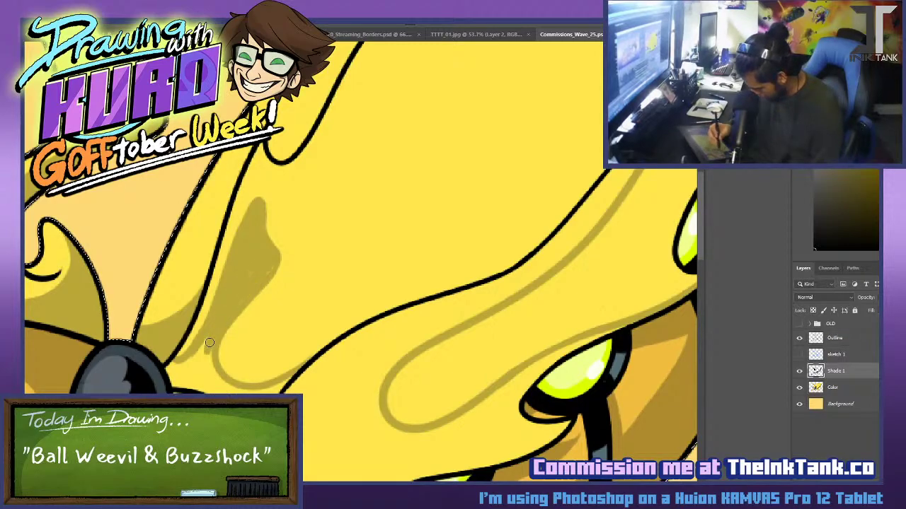
mouse_move(209, 343)
left_mouse_down()
mouse_move(189, 366)
mouse_move(224, 368)
mouse_move(185, 382)
mouse_move(202, 364)
left_mouse_up()
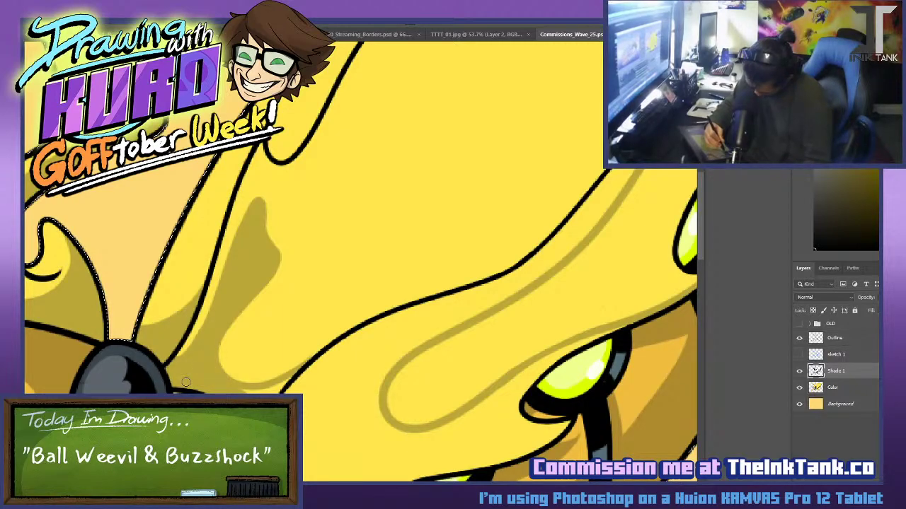
Shade around the lower end of the shell's crease and add a thin tapering shadow along its upper side.
left_click_drag(394, 438, 290, 391)
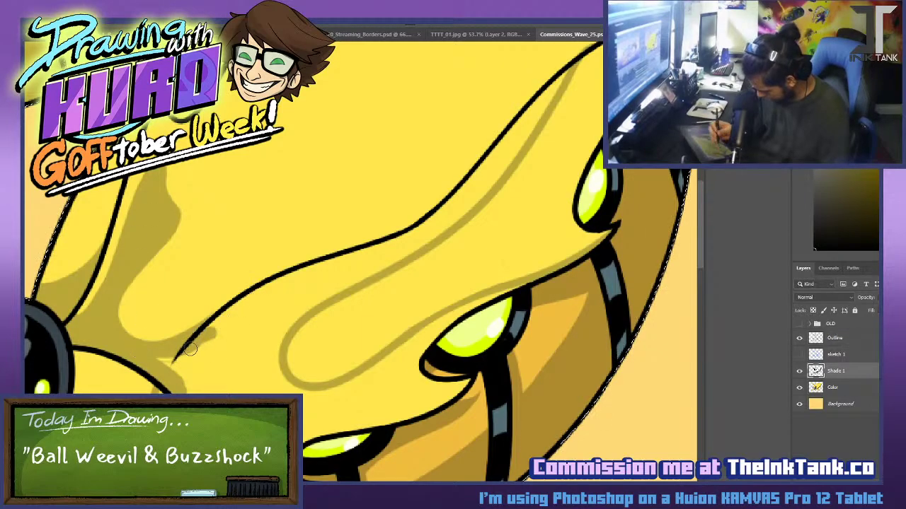
left_click_drag(212, 327, 351, 260)
mouse_move(164, 344)
left_mouse_down()
mouse_move(362, 237)
mouse_move(316, 245)
left_mouse_up()
left_click_drag(387, 222, 462, 154)
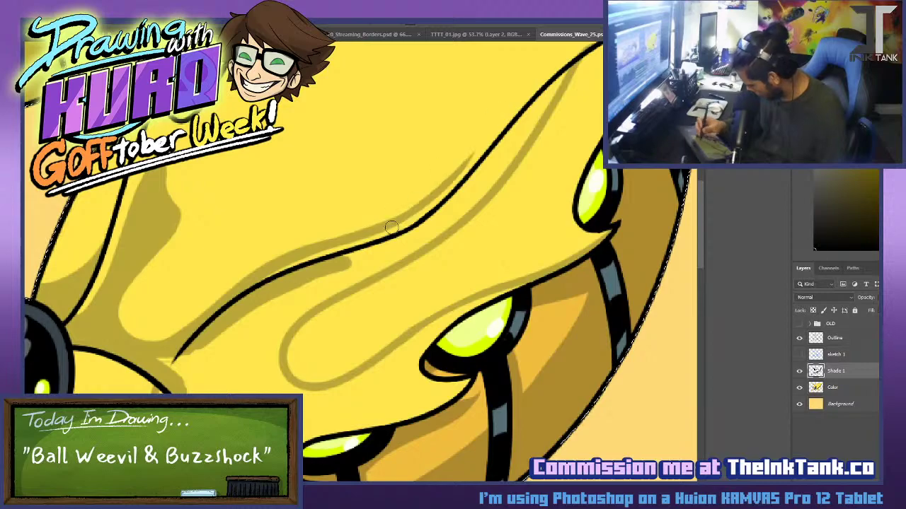
key("ctrl+z")
mouse_move(394, 224)
left_mouse_down()
mouse_move(453, 175)
mouse_move(439, 194)
mouse_move(469, 156)
left_mouse_up()
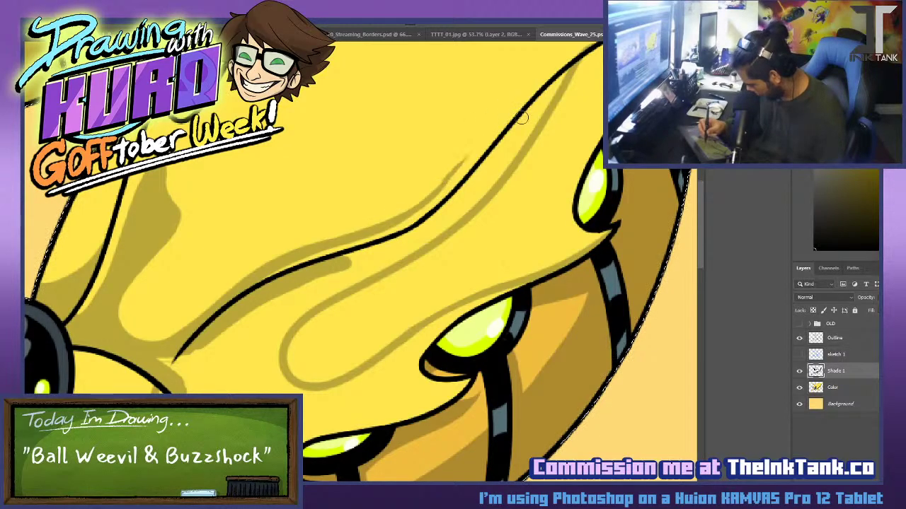
key("ctrl+z")
Draw the outer shadow edge along the top of the shell, following its contour to the pointed tip.
left_click_drag(438, 56, 350, 251)
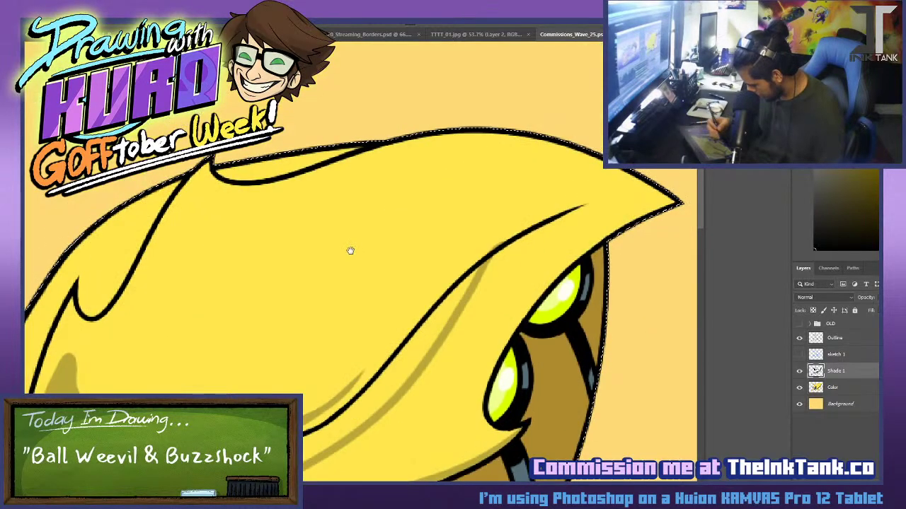
left_click_drag(126, 316, 171, 239)
left_click_drag(312, 191, 589, 170)
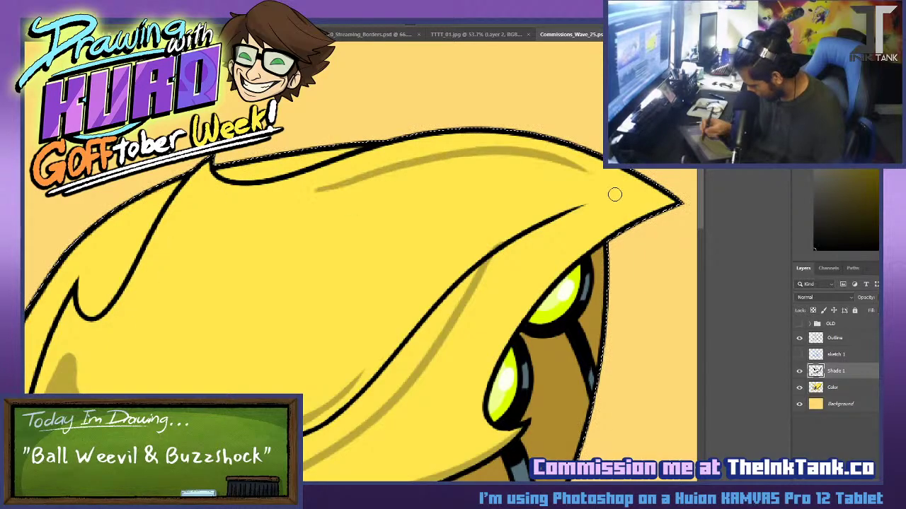
key("ctrl+z")
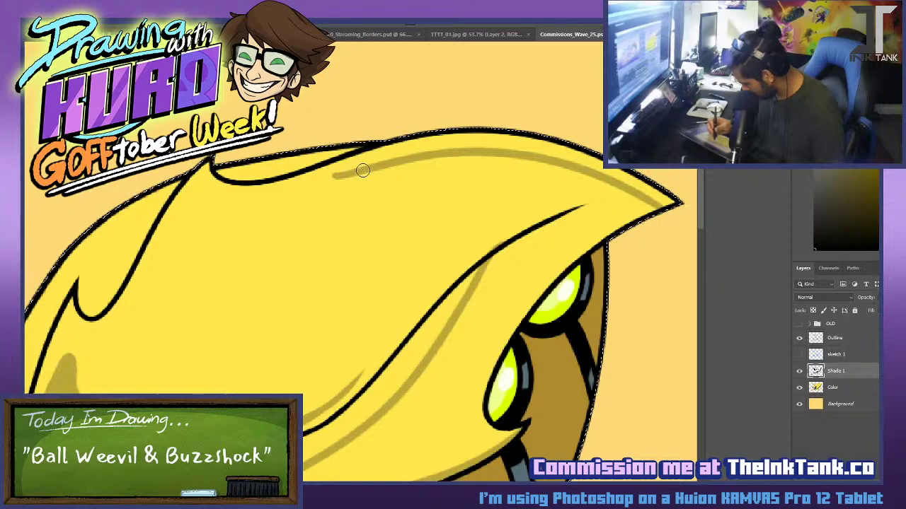
Draw the inner shadow edge curving around the crease's upper end, taper its start, and begin filling between the edges.
left_click_drag(363, 170, 523, 239)
key("ctrl+z")
left_click_drag(360, 169, 532, 235)
key("ctrl+z")
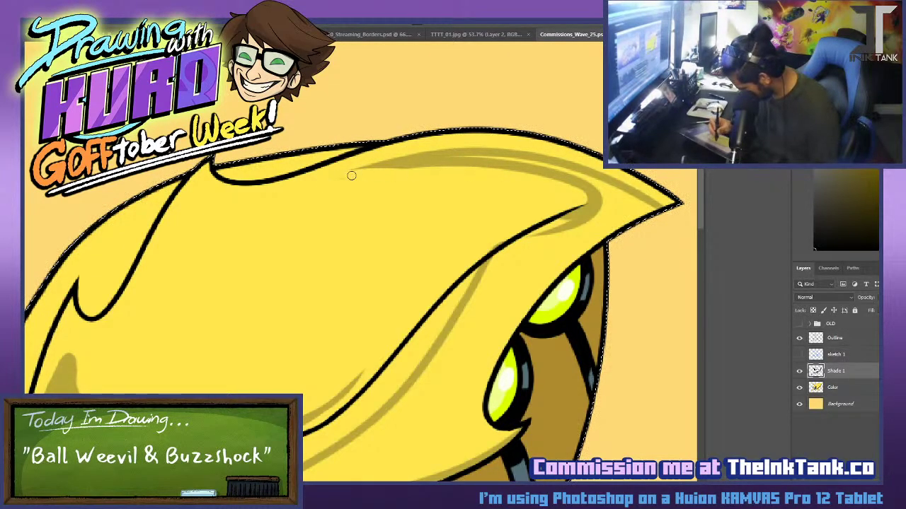
left_click_drag(351, 176, 412, 174)
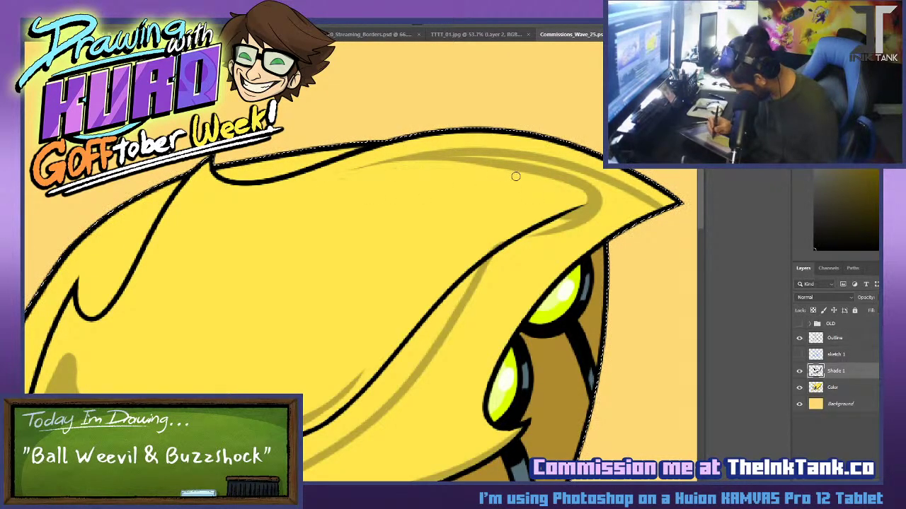
left_click_drag(515, 177, 564, 190)
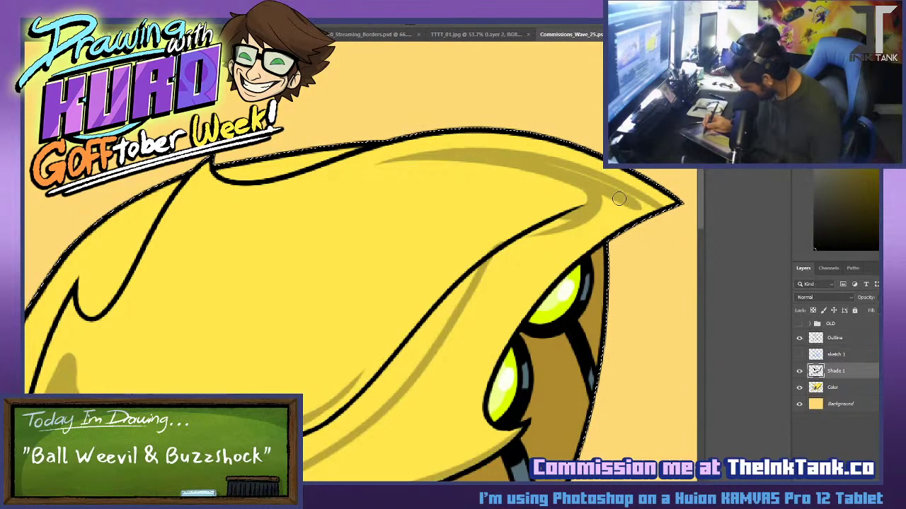
Fill the shell's pointed tip with shadow and extend it along the crease and above the last two eye spots.
left_click_drag(492, 256, 600, 207)
key("b")
mouse_move(543, 252)
left_mouse_down()
mouse_move(607, 214)
mouse_move(560, 249)
mouse_move(488, 332)
mouse_move(505, 313)
mouse_move(486, 372)
left_mouse_up()
Thicken the shadow beneath the crease and clear the area above the last two eye spots into a rounded lit shape.
key("space")
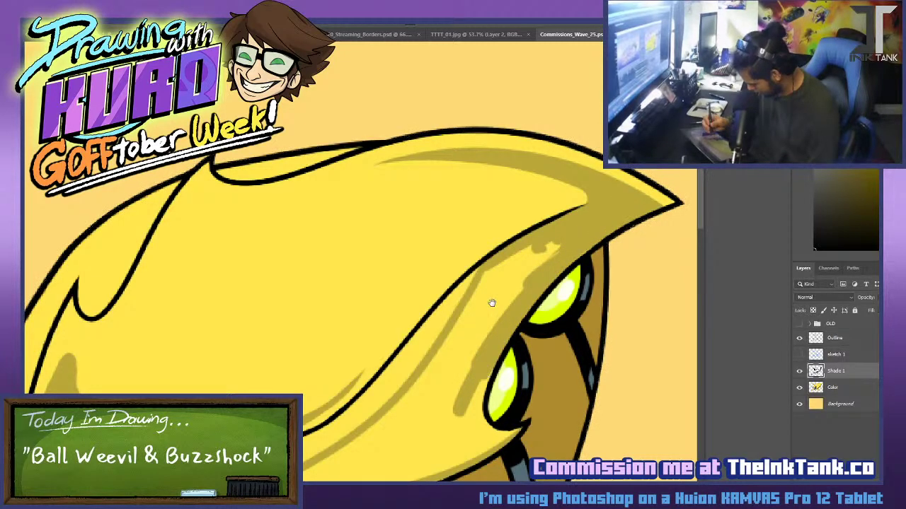
left_click_drag(493, 305, 541, 163)
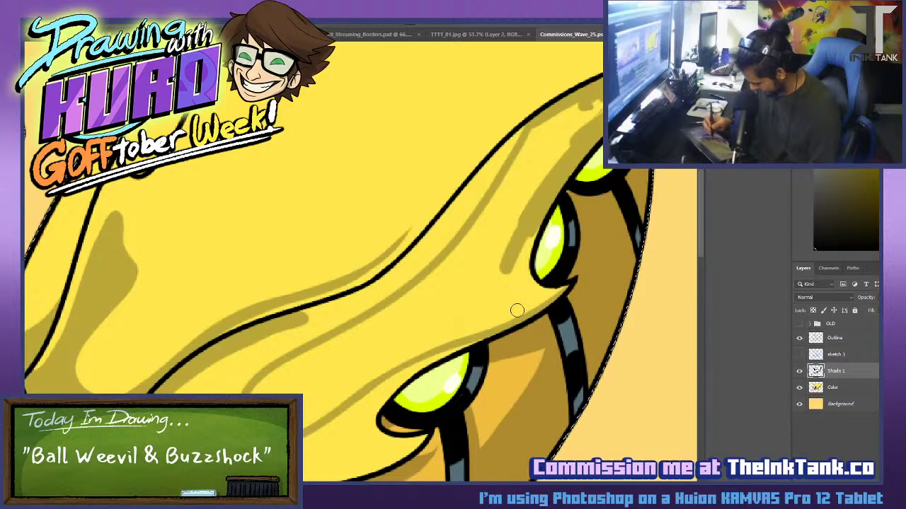
left_click_drag(495, 348, 433, 371)
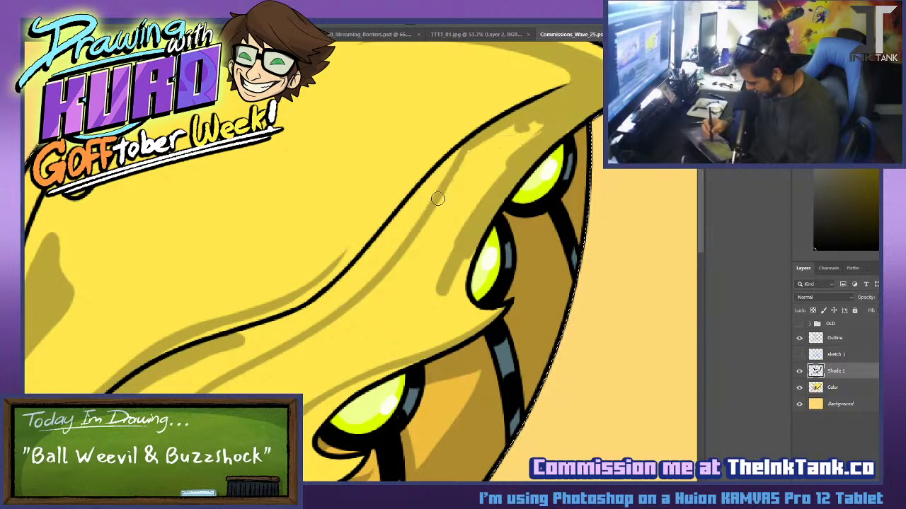
left_click_drag(421, 217, 511, 137)
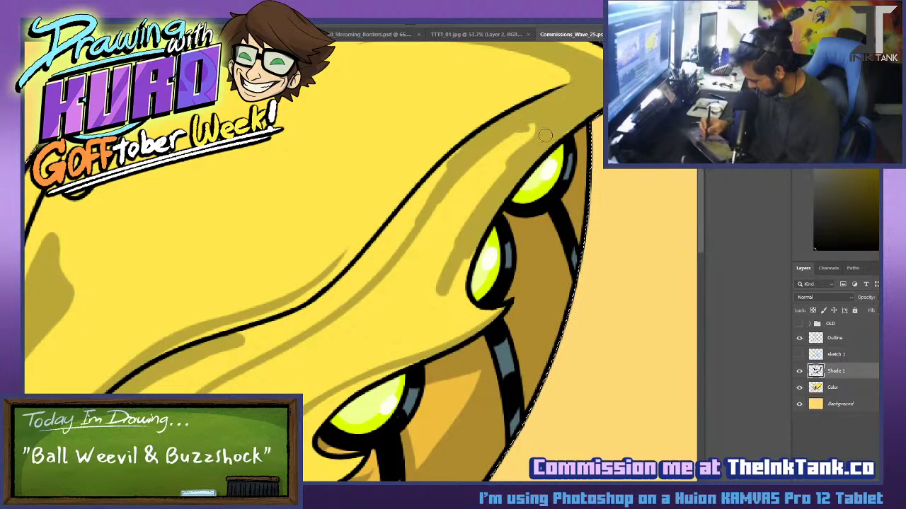
mouse_move(438, 285)
left_mouse_down()
mouse_move(470, 218)
mouse_move(549, 134)
left_mouse_up()
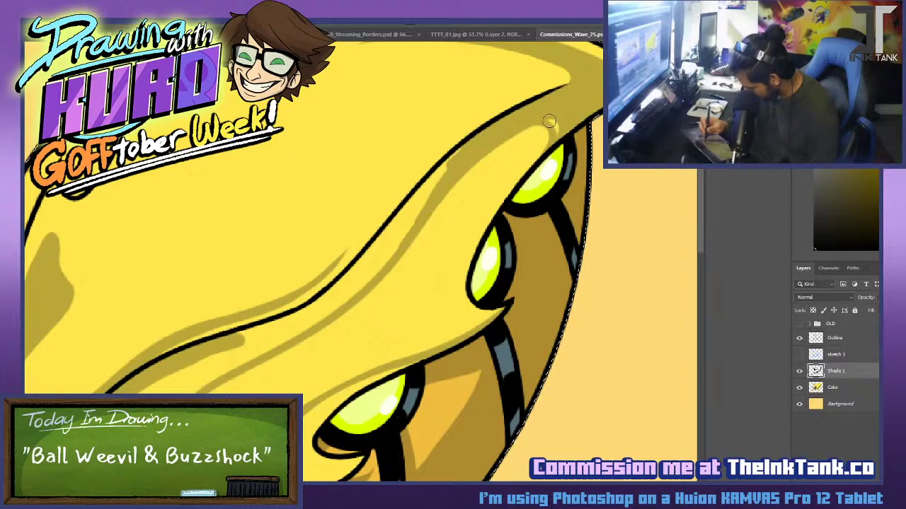
left_click_drag(550, 121, 554, 132)
Fill in the shadow band beneath the middle of the shell's crease, between its lower edge and the outline.
left_click_drag(334, 304, 341, 299)
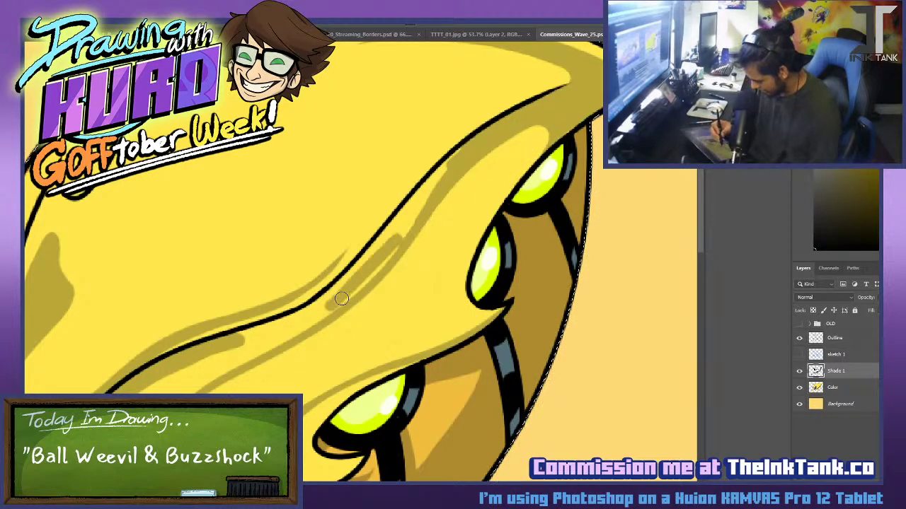
mouse_move(393, 246)
left_mouse_down()
mouse_move(341, 297)
mouse_move(394, 230)
mouse_move(463, 196)
left_mouse_up()
left_click_drag(499, 221, 656, 80)
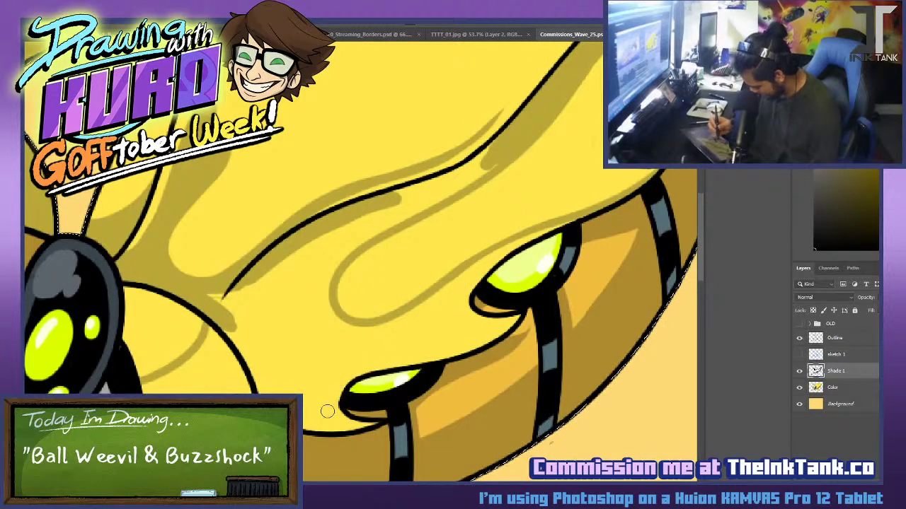
Shade the lower edge of the round body segment behind the head on the Shade 1 layer, and clean up its edge.
left_click_drag(199, 361, 143, 388)
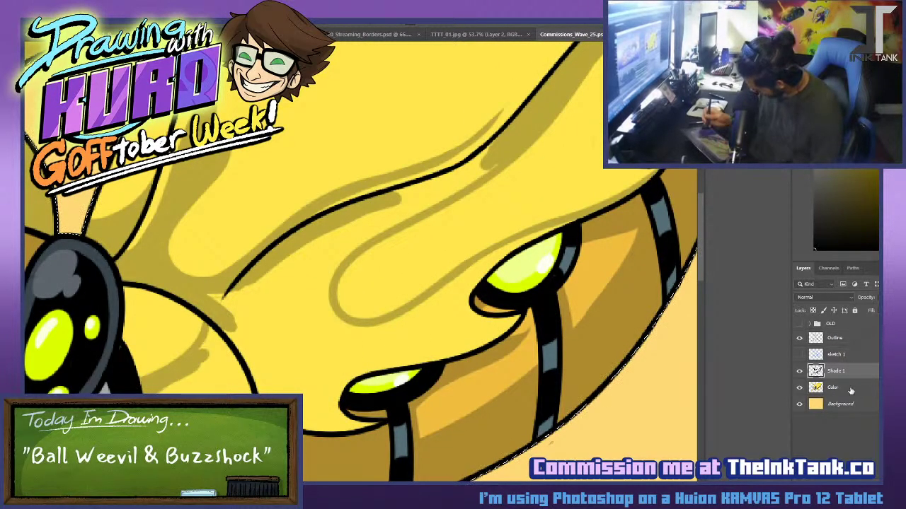
key("alt+bracketleft")
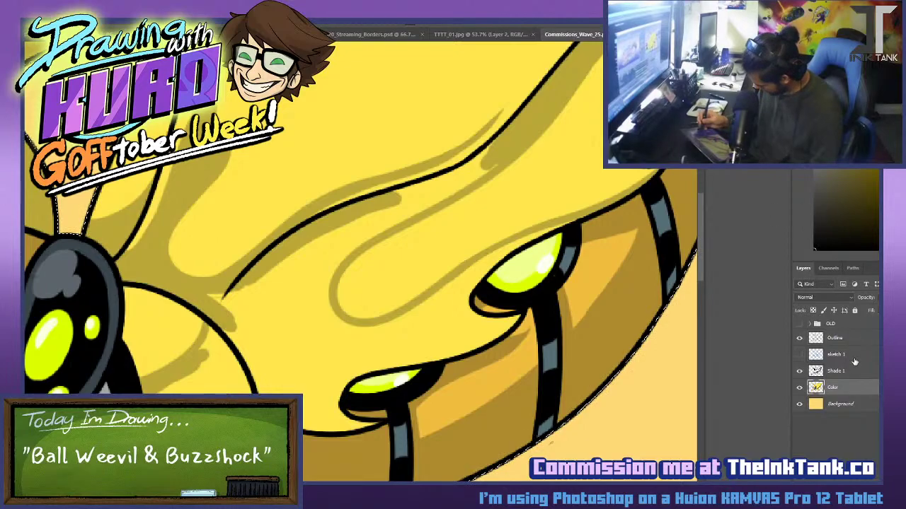
left_click(854, 359)
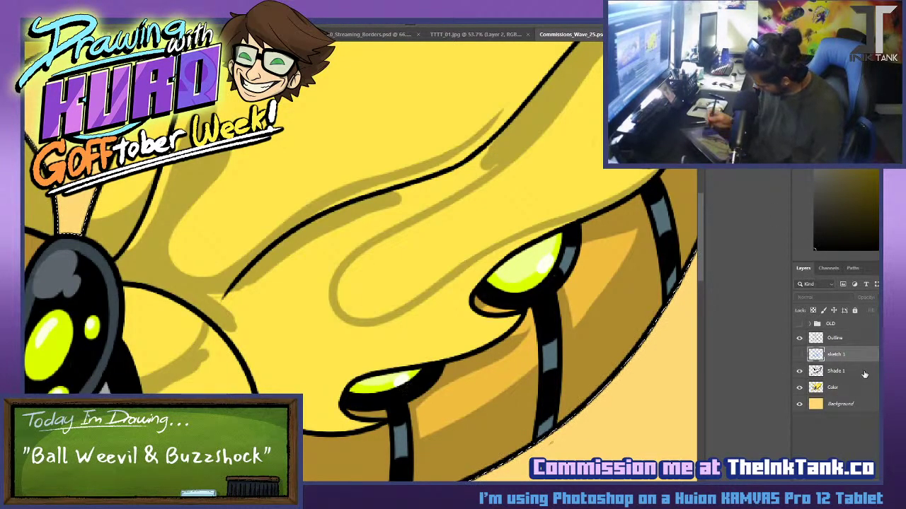
left_click(864, 373)
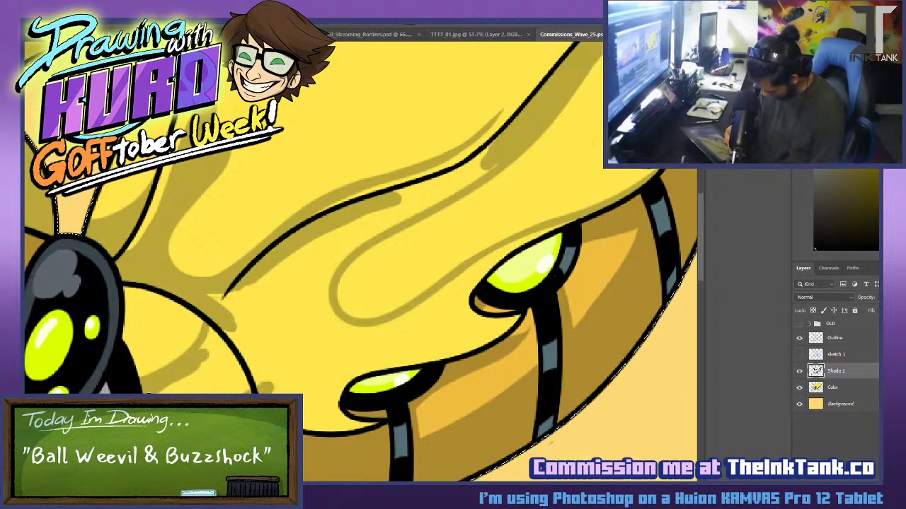
mouse_move(235, 338)
left_mouse_down()
mouse_move(179, 386)
mouse_move(208, 343)
mouse_move(183, 350)
left_mouse_up()
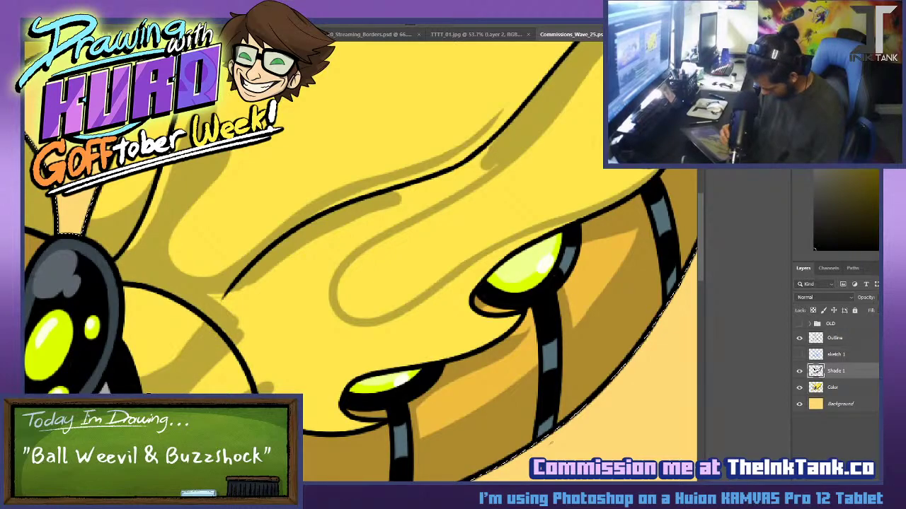
key("e")
mouse_move(140, 379)
left_mouse_down()
mouse_move(202, 311)
mouse_move(213, 306)
mouse_move(240, 325)
left_mouse_up()
key("b")
Fill the shadow beneath the crease's lower end and connect it smoothly to the band running up the shell.
mouse_move(318, 320)
left_mouse_down()
mouse_move(354, 242)
mouse_move(284, 320)
mouse_move(253, 328)
mouse_move(244, 294)
mouse_move(227, 296)
left_mouse_up()
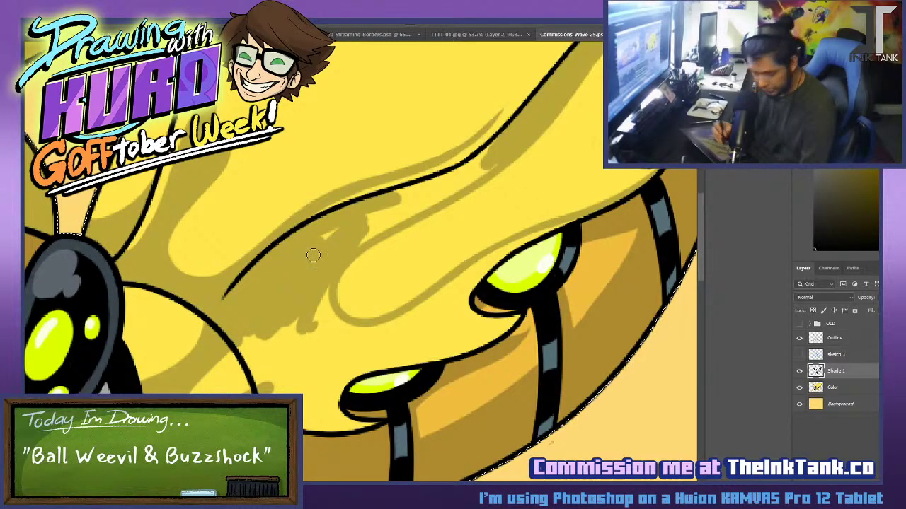
mouse_move(368, 219)
left_mouse_down()
mouse_move(428, 190)
mouse_move(421, 180)
mouse_move(468, 173)
mouse_move(493, 146)
mouse_move(433, 199)
left_mouse_up()
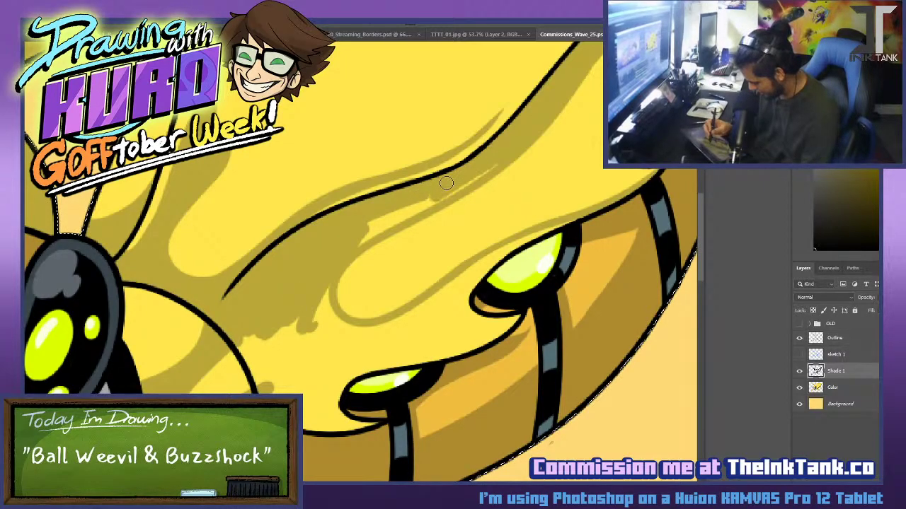
left_click_drag(492, 169, 374, 225)
left_click_drag(431, 208, 364, 243)
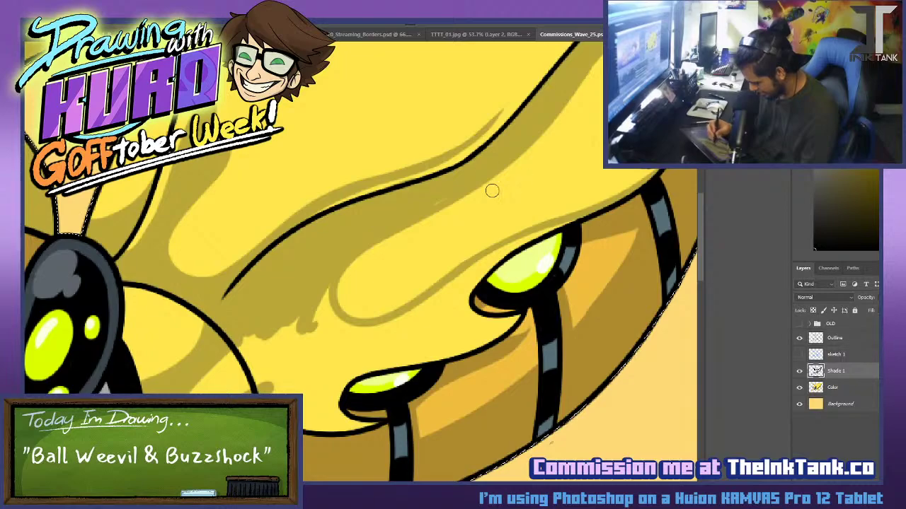
left_click_drag(421, 202, 511, 139)
Shade the shell's lower rim between the two front eye spots, extending the shadow down to the outline.
mouse_move(463, 283)
left_mouse_down()
mouse_move(514, 243)
mouse_move(467, 276)
mouse_move(592, 208)
left_mouse_up()
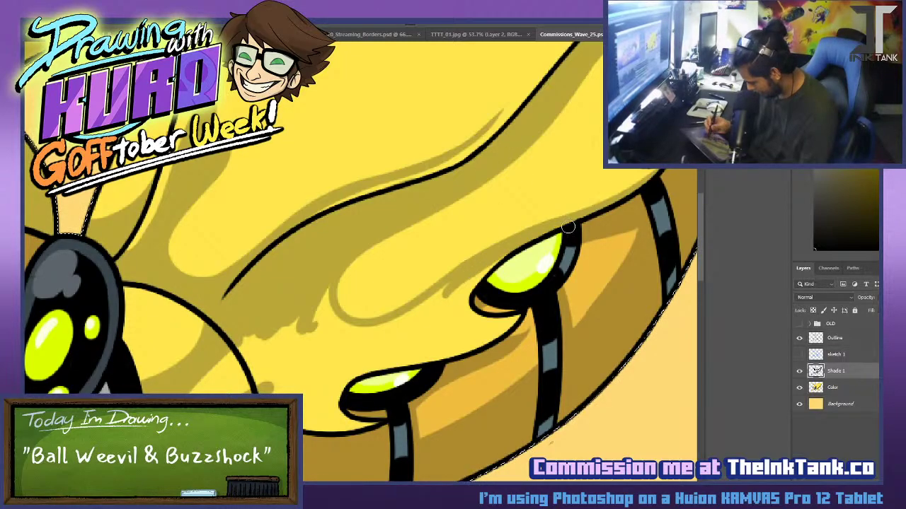
left_click_drag(447, 305, 428, 319)
mouse_move(484, 271)
left_mouse_down()
mouse_move(401, 347)
mouse_move(422, 335)
left_mouse_up()
mouse_move(463, 301)
left_mouse_down()
mouse_move(405, 355)
mouse_move(379, 359)
left_mouse_up()
left_click_drag(445, 331, 331, 382)
left_click_drag(491, 336, 375, 371)
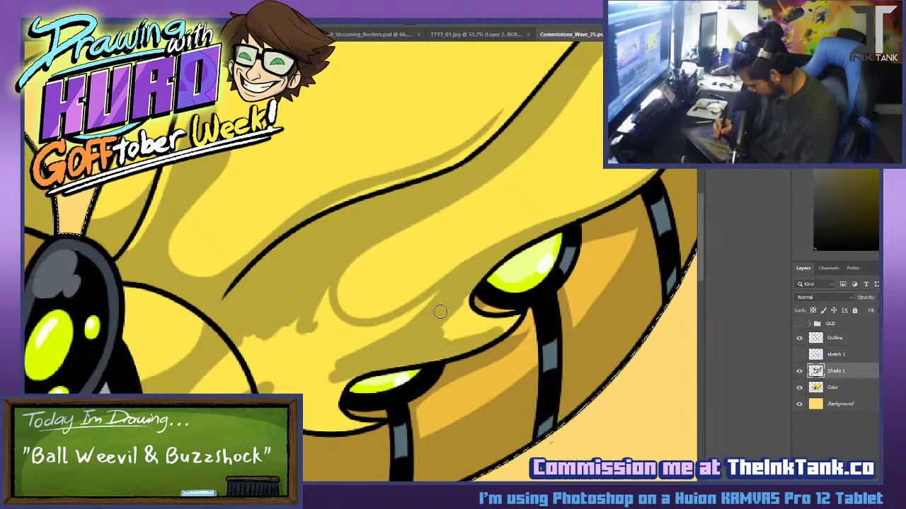
left_click_drag(505, 324, 446, 337)
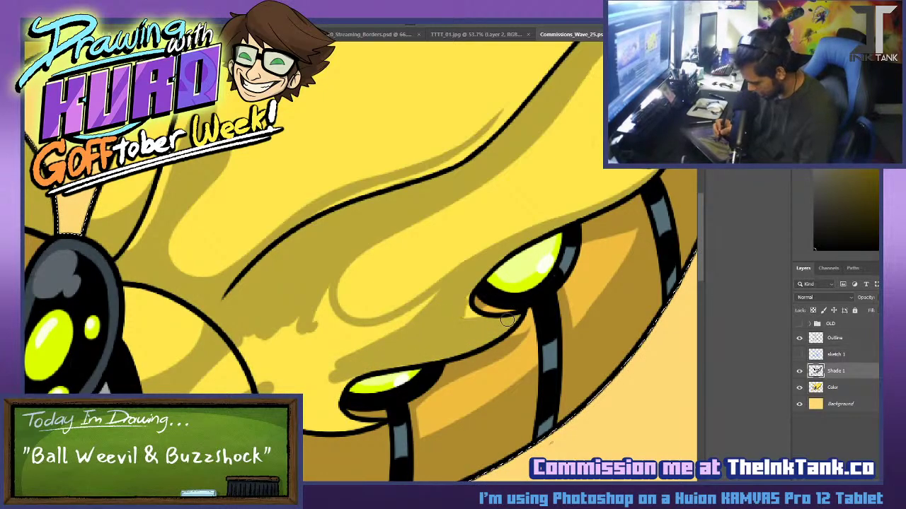
Shade the shell around the frontmost eye spot and fill the shadow on the adjoining round body segment.
mouse_move(338, 369)
left_mouse_down()
mouse_move(311, 429)
mouse_move(308, 422)
left_mouse_up()
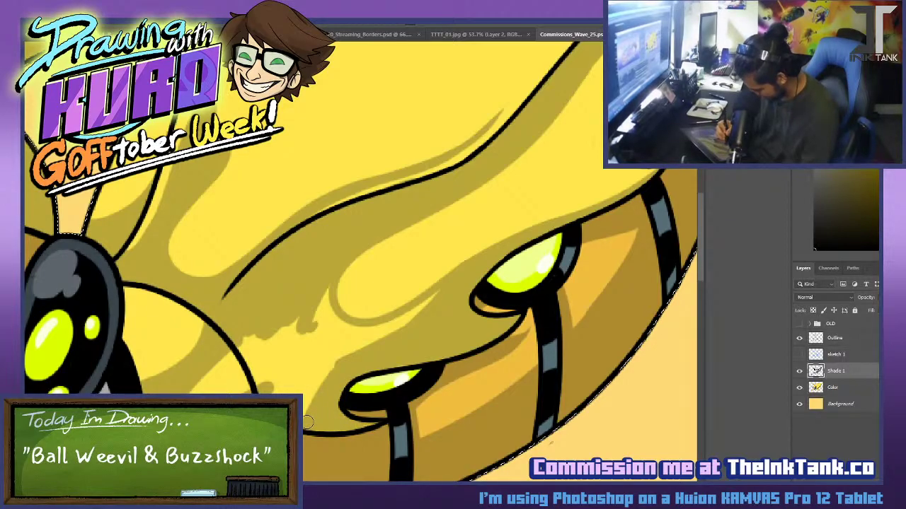
left_click_drag(316, 390, 283, 397)
left_click_drag(245, 344, 208, 392)
left_click_drag(275, 342, 221, 392)
left_click_drag(322, 365, 276, 393)
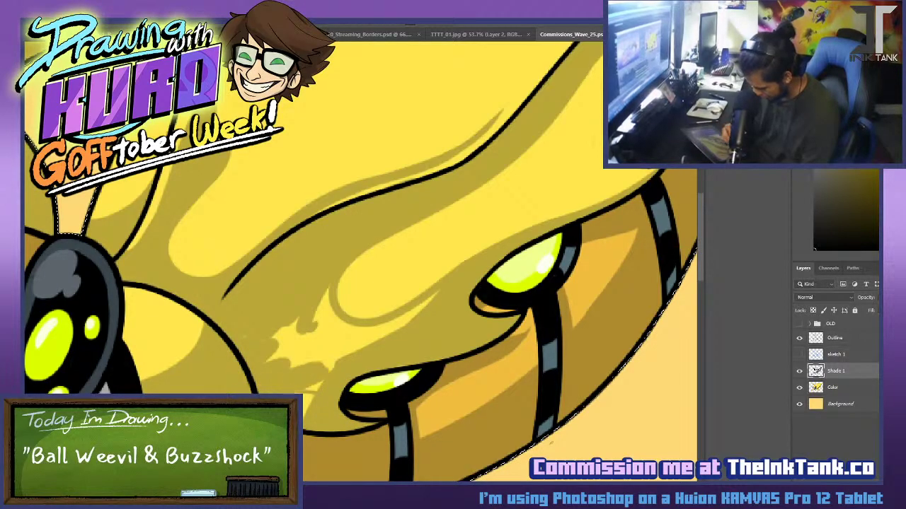
Fill the remaining gaps between the crease and the front eye spots, leaving a rounded lit shape above them.
left_click_drag(361, 343, 308, 389)
left_click_drag(385, 326, 303, 364)
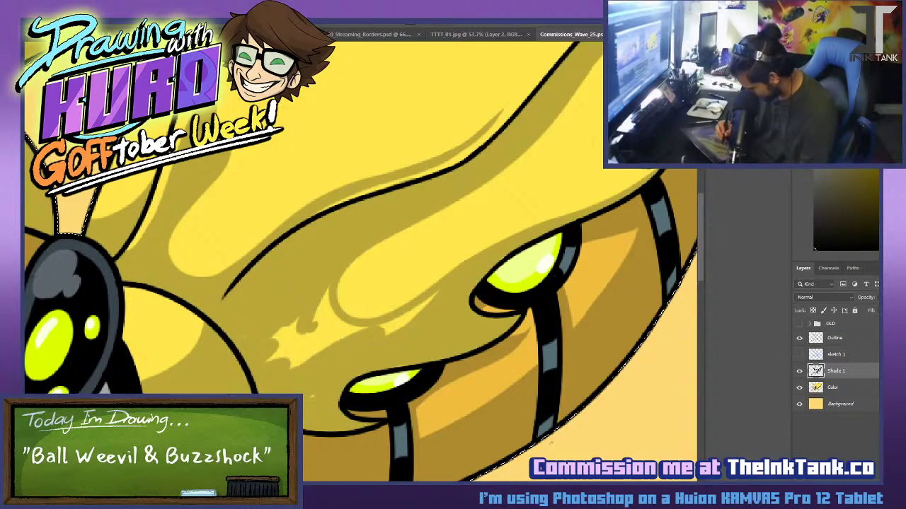
left_click_drag(304, 324, 286, 366)
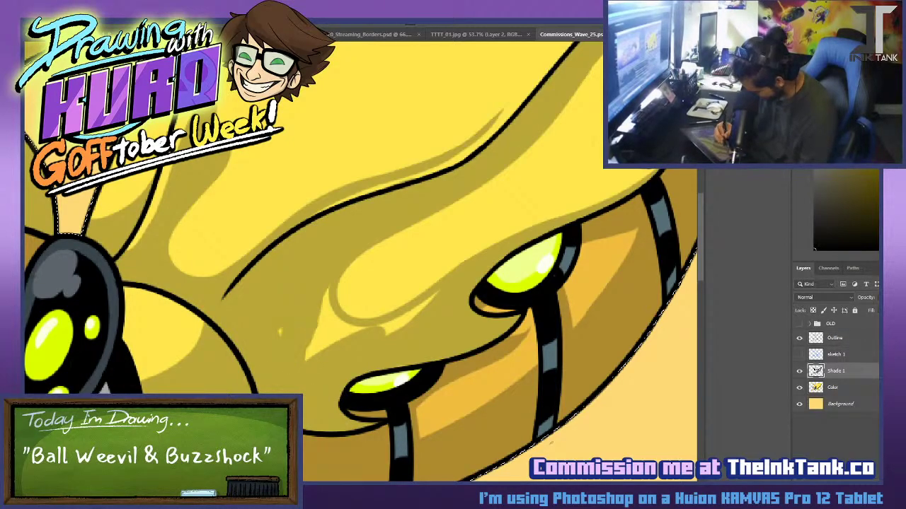
left_click_drag(312, 288, 330, 357)
left_click_drag(327, 305, 351, 341)
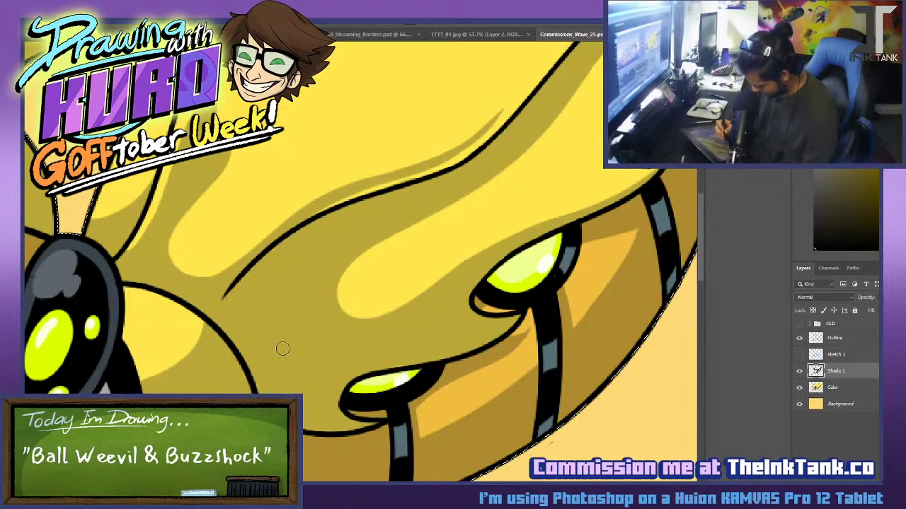
Shade the inner edge of the rear leg's curved claw from the joint down to its point.
scroll(281, 356, "down", 3)
scroll(281, 356, "down", 1)
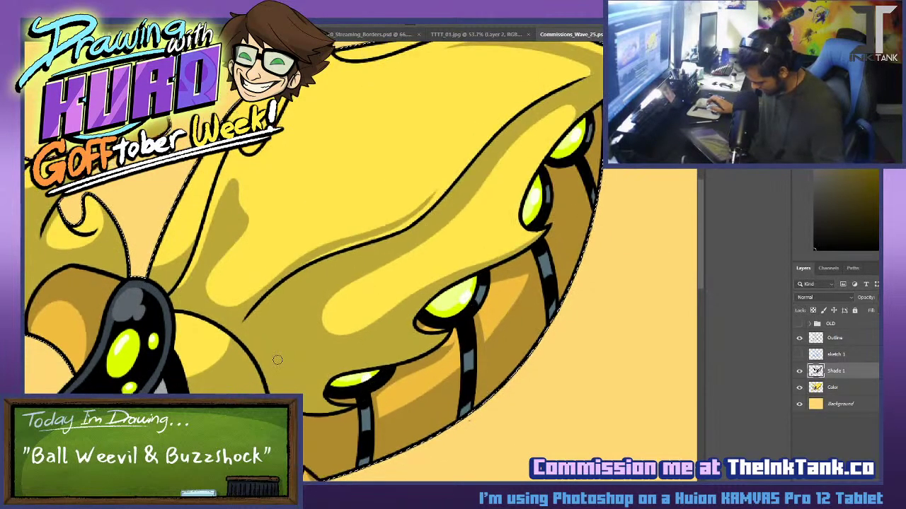
left_click_drag(520, 478, 464, 327)
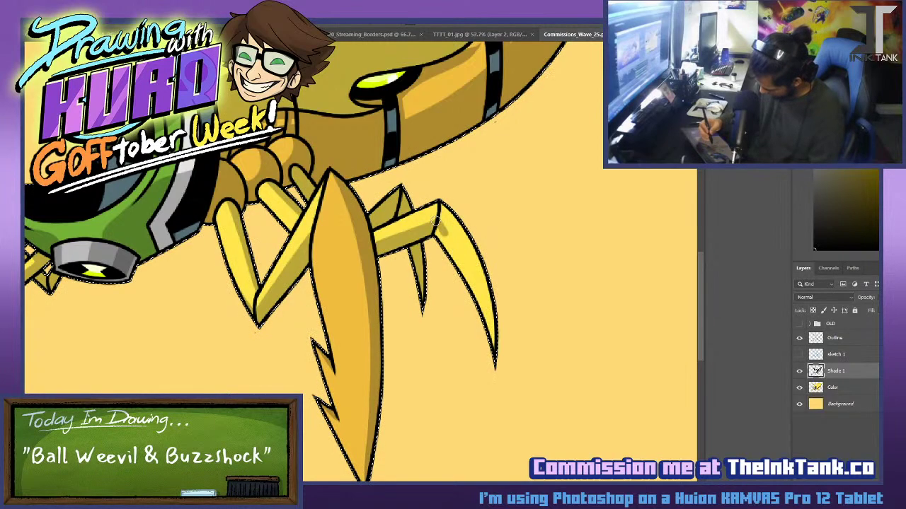
mouse_move(436, 222)
left_mouse_down()
mouse_move(475, 275)
mouse_move(494, 351)
left_mouse_up()
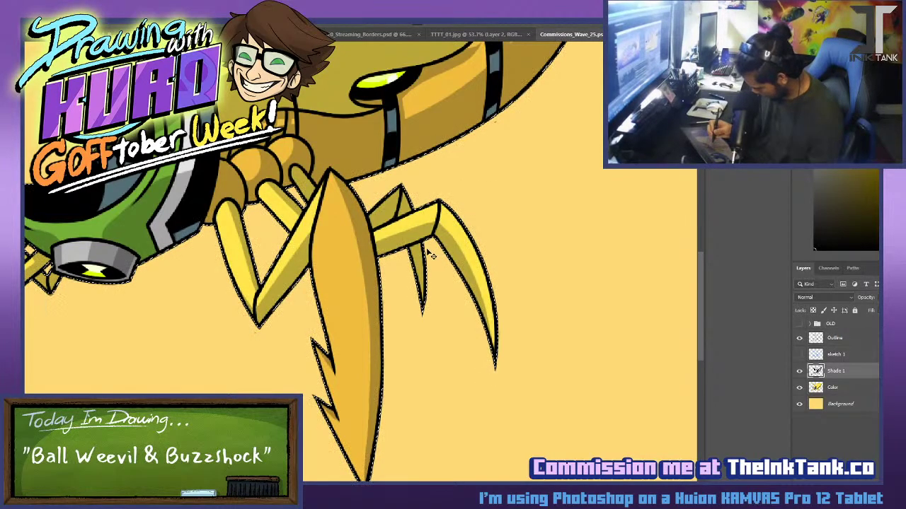
Refine the shadow along the large blade limb's outer edge, carrying it down to the tip.
left_click_drag(205, 353, 394, 372)
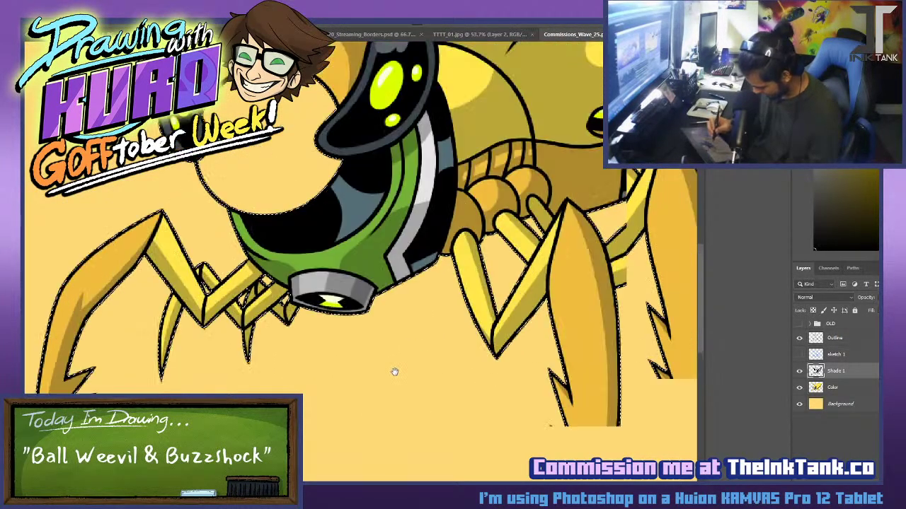
mouse_move(607, 400)
left_mouse_down()
mouse_move(542, 314)
mouse_move(854, 245)
left_mouse_up()
mouse_move(854, 288)
left_mouse_down()
mouse_move(536, 344)
mouse_move(445, 347)
left_mouse_up()
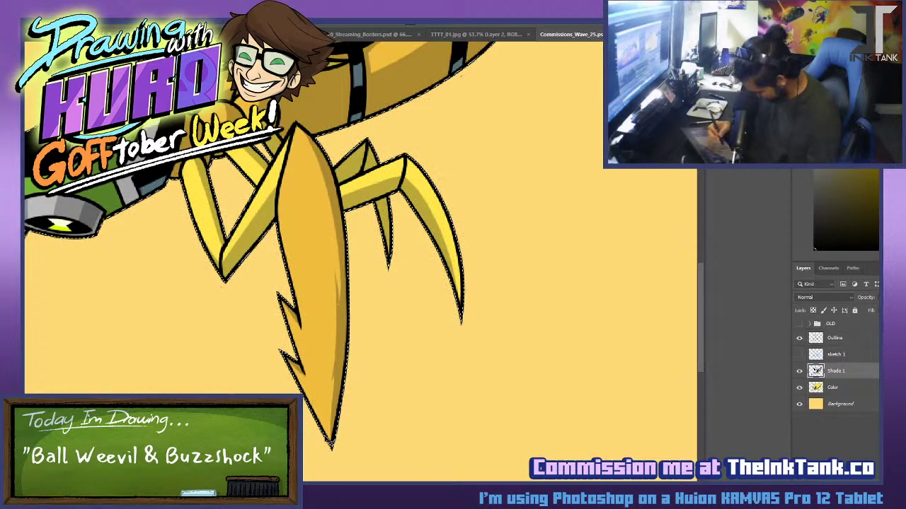
left_click_drag(329, 447, 340, 346)
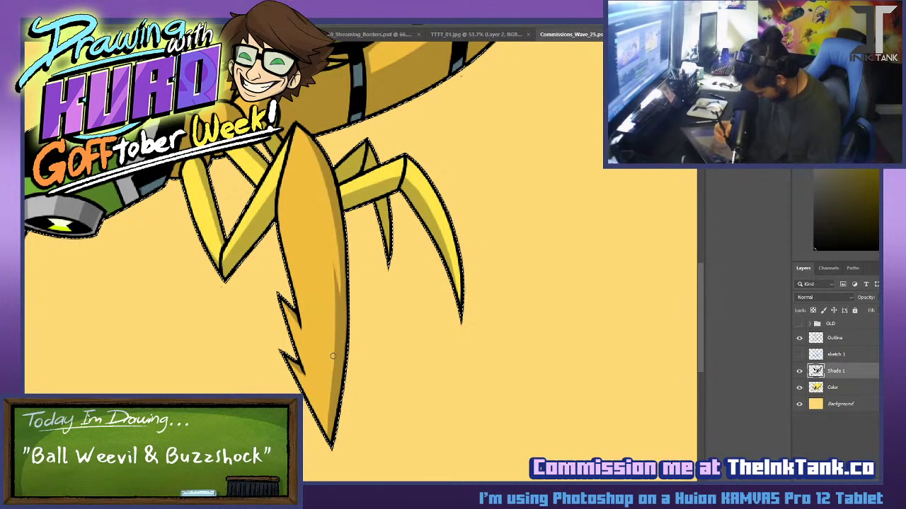
Touch up the shadow where the side branch meets the central horn.
mouse_move(374, 147)
left_mouse_down()
mouse_move(518, 352)
mouse_move(485, 396)
left_mouse_up()
scroll(623, 319, "down", 1)
scroll(603, 247, "down", 6)
scroll(572, 216, "up", 3)
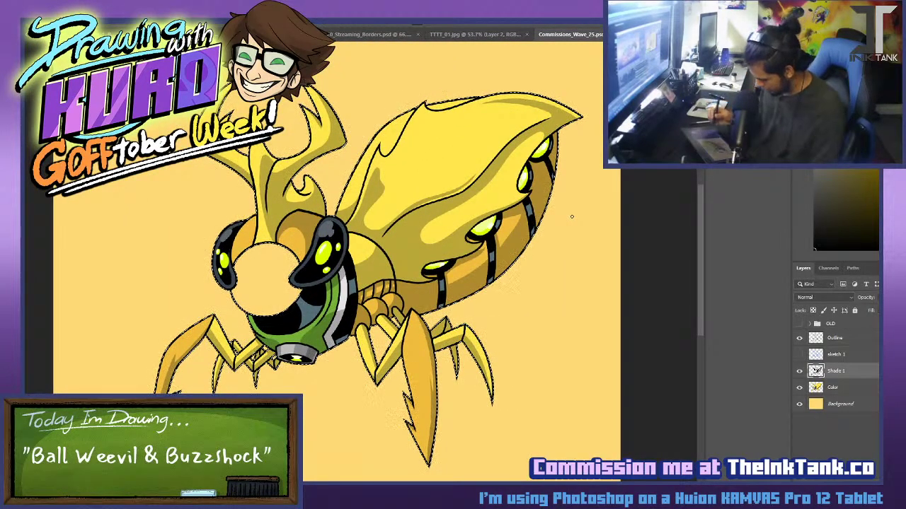
scroll(189, 145, "up", 2)
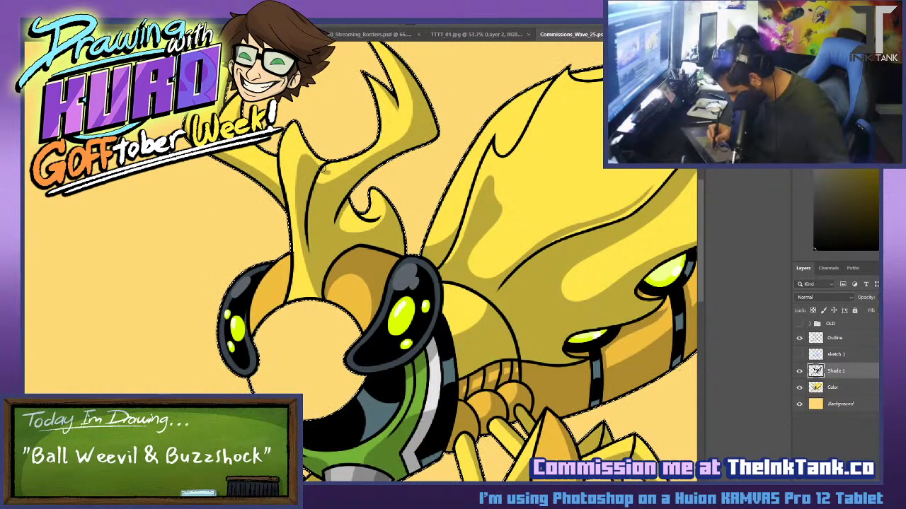
key("ctrl+d")
left_click_drag(331, 170, 382, 148)
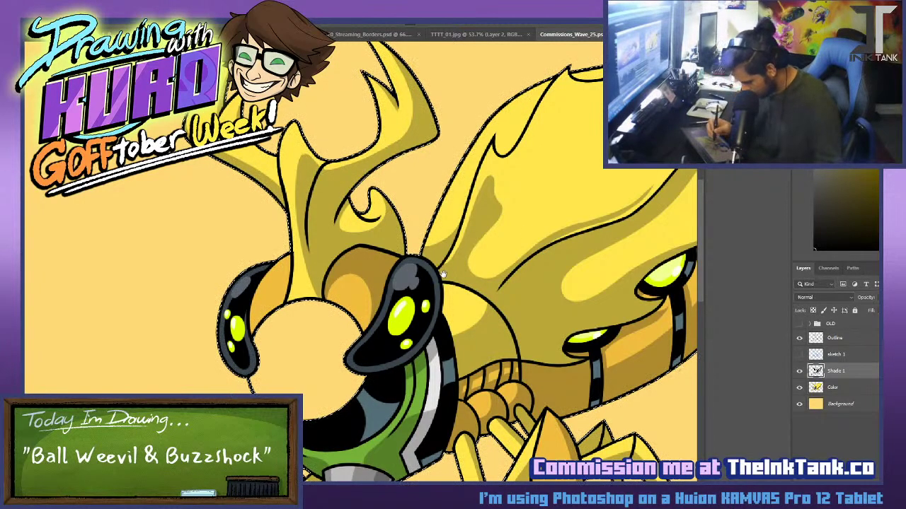
Paint a small dent-shaped shadow on the upper shell below its spike, and refine its contour.
left_click_drag(449, 264, 160, 370)
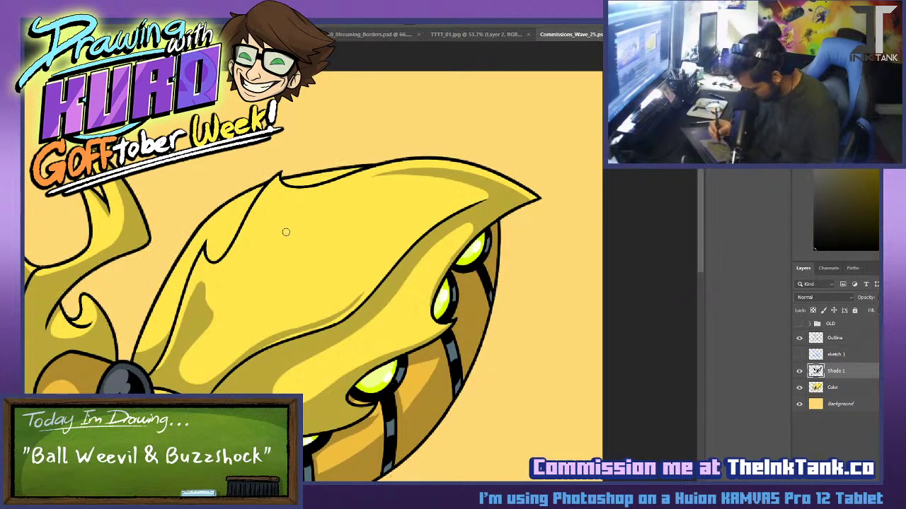
left_click_drag(293, 216, 282, 233)
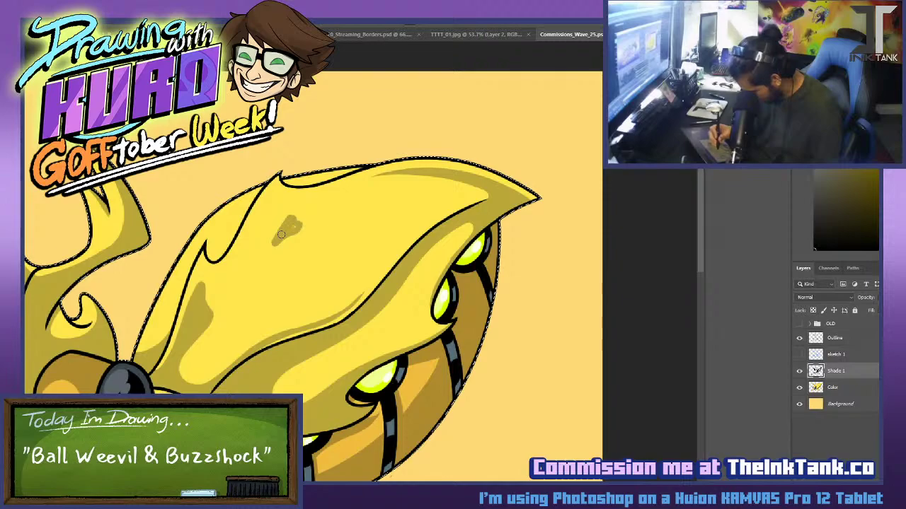
scroll(313, 200, "up", 5)
mouse_move(259, 243)
left_mouse_down()
mouse_move(248, 270)
mouse_move(282, 227)
left_mouse_up()
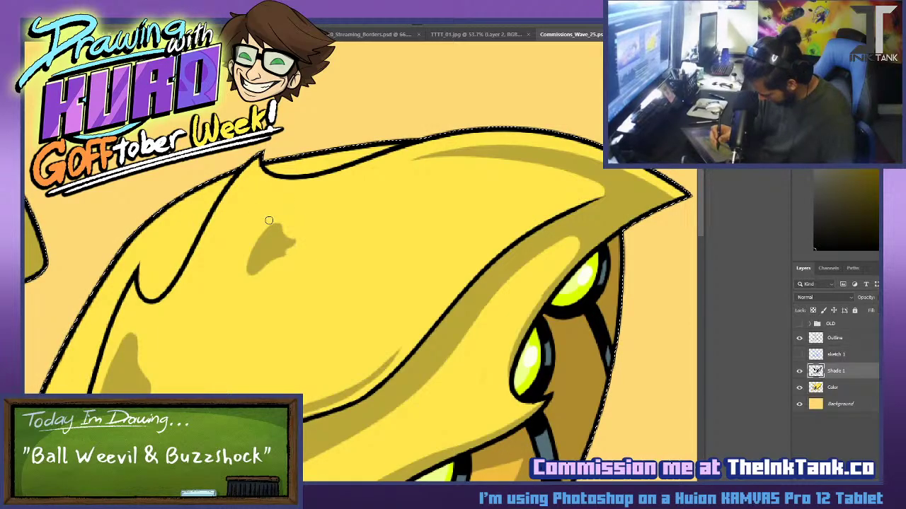
left_click_drag(294, 231, 273, 226)
left_click_drag(276, 259, 295, 250)
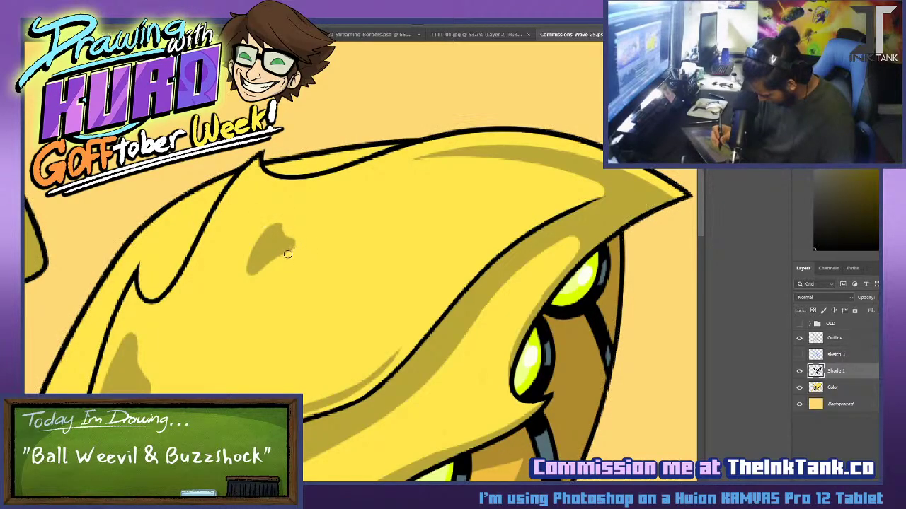
left_click_drag(243, 276, 296, 247)
key("ctrl+z")
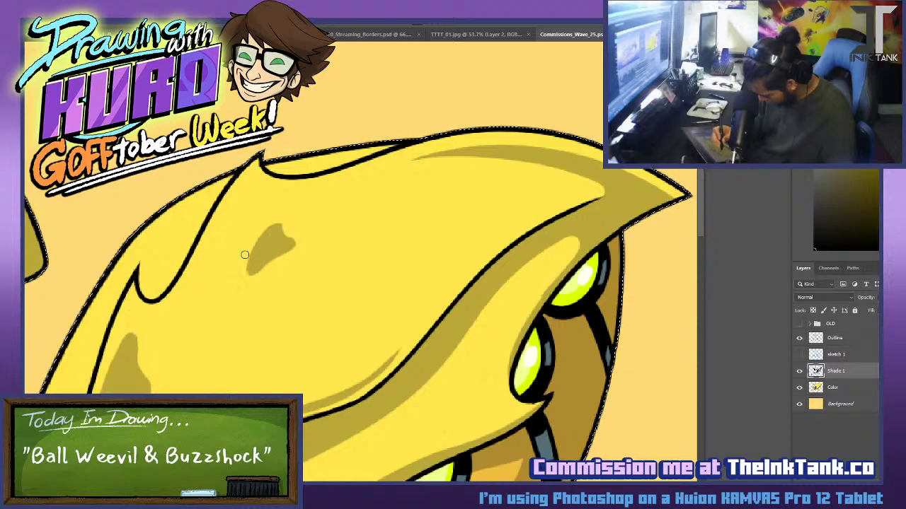
left_click_drag(250, 275, 276, 263)
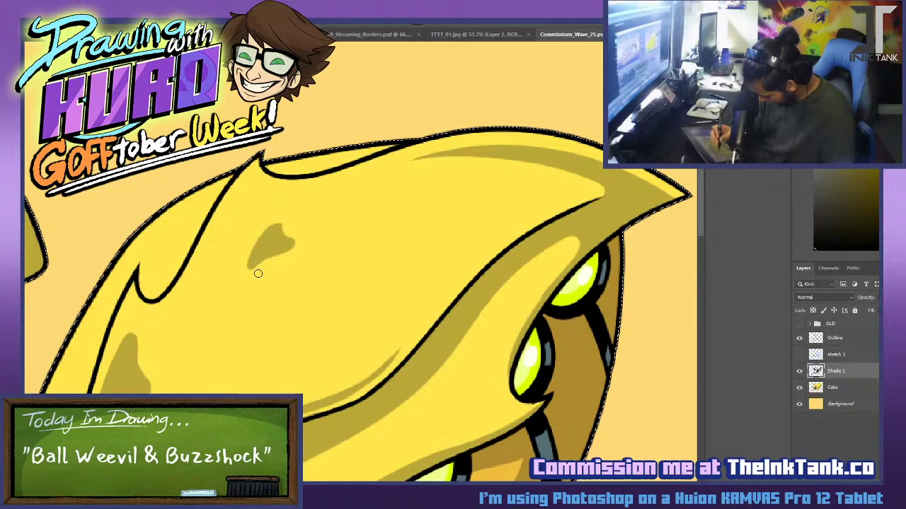
scroll(309, 223, "down", 4)
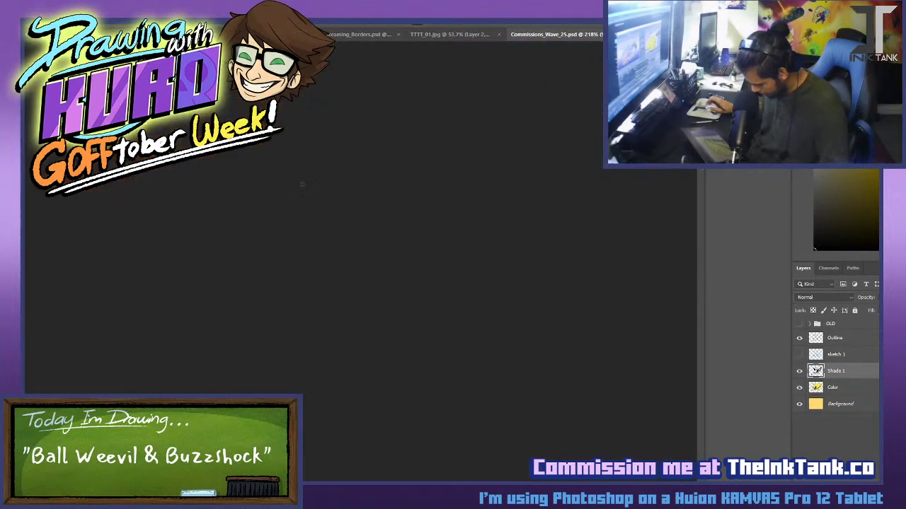
scroll(302, 184, "down", 5)
scroll(302, 184, "up", 5)
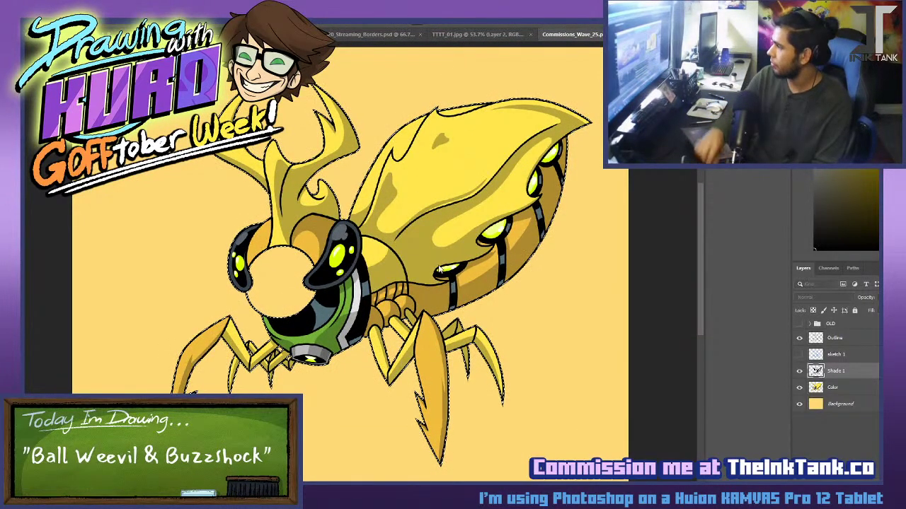
Name the new layer Shine 1 and paint a pale highlight along the outer edge of the far orange blade limb.
key("Return")
scroll(121, 363, "up", 2)
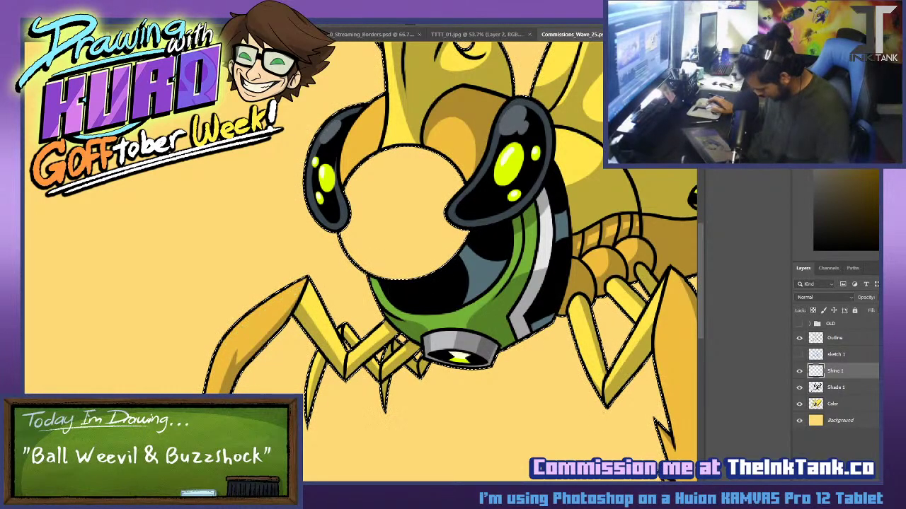
key("ctrl+plus")
left_click_drag(219, 337, 371, 116)
left_click_drag(289, 173, 264, 198)
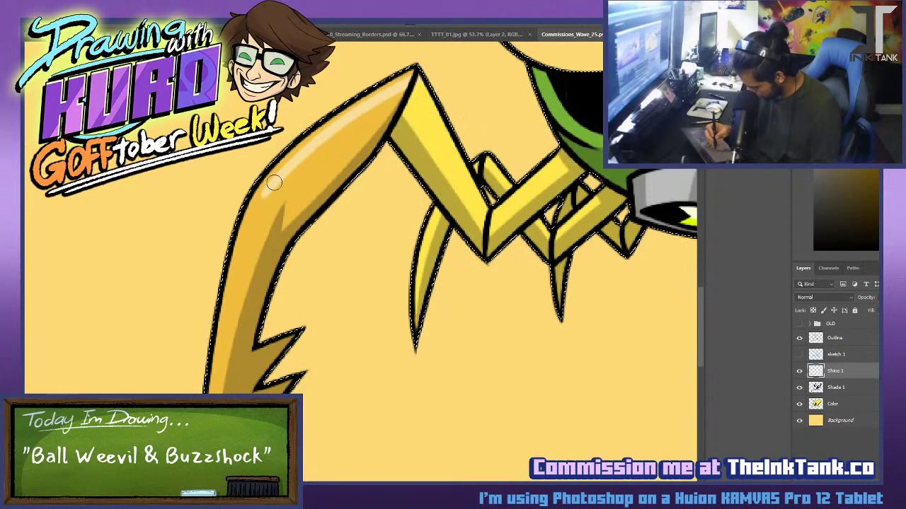
key("ctrl+z")
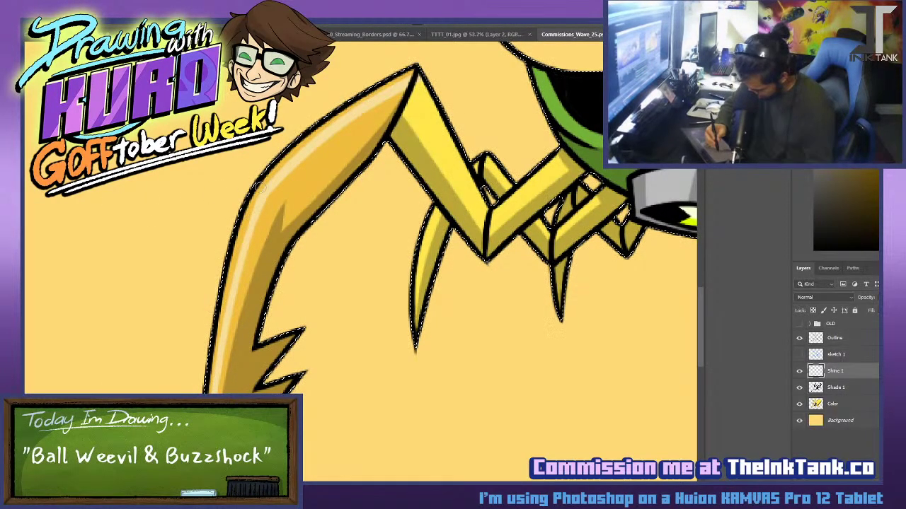
left_click_drag(270, 222, 245, 286)
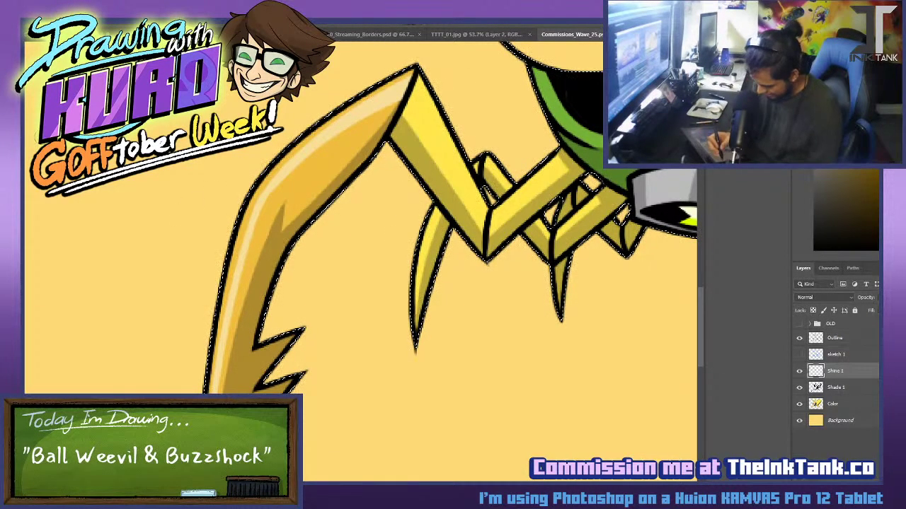
Paint a long pale highlight down the inner edge of the large orange blade limb.
left_click_drag(557, 277, 67, 384)
left_click_drag(554, 343, 178, 254)
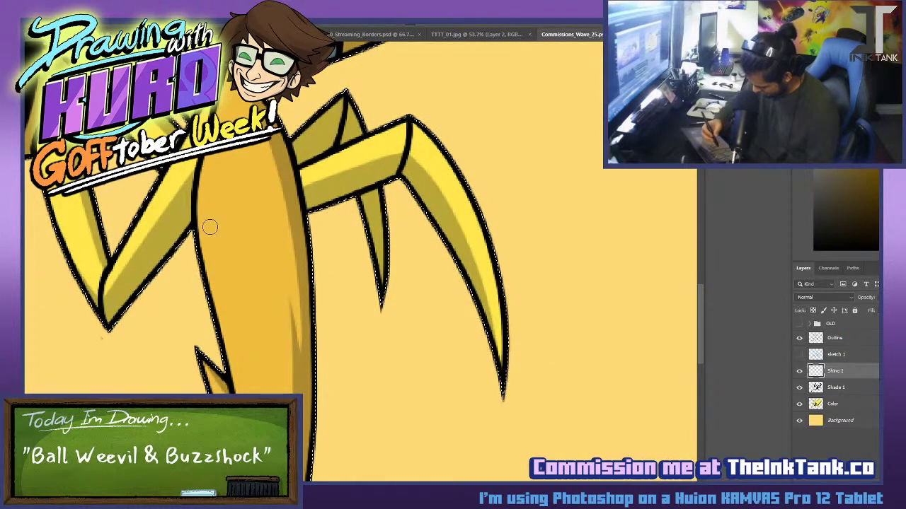
left_click_drag(210, 227, 215, 163)
key("ctrl+z")
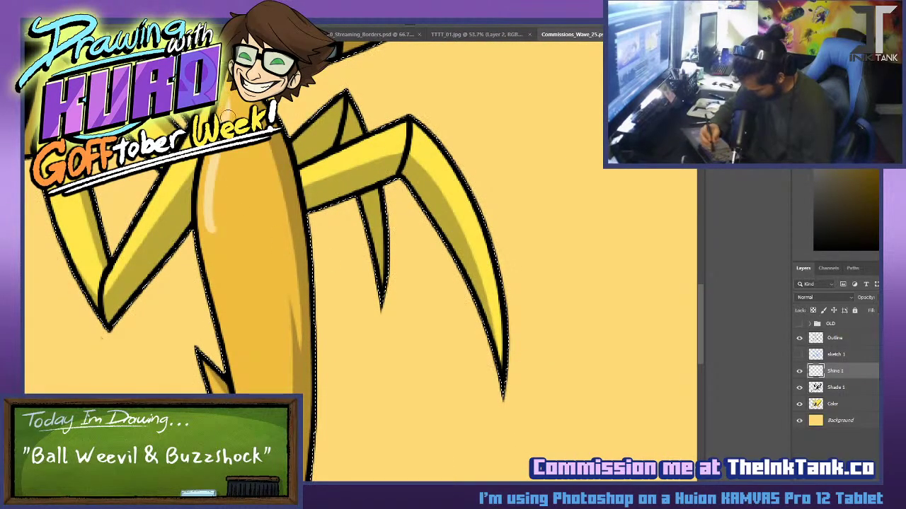
left_click_drag(225, 124, 244, 394)
left_click_drag(208, 222, 229, 290)
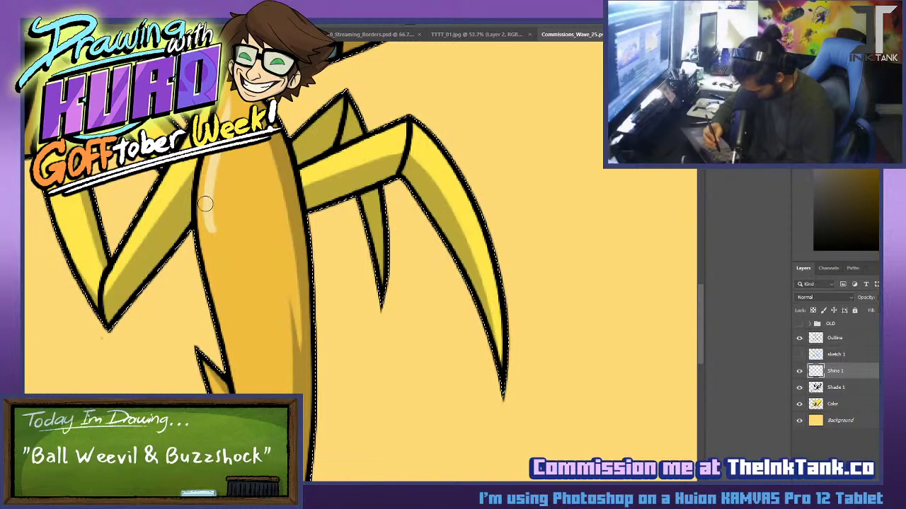
left_click_drag(206, 205, 243, 393)
left_click_drag(209, 201, 246, 394)
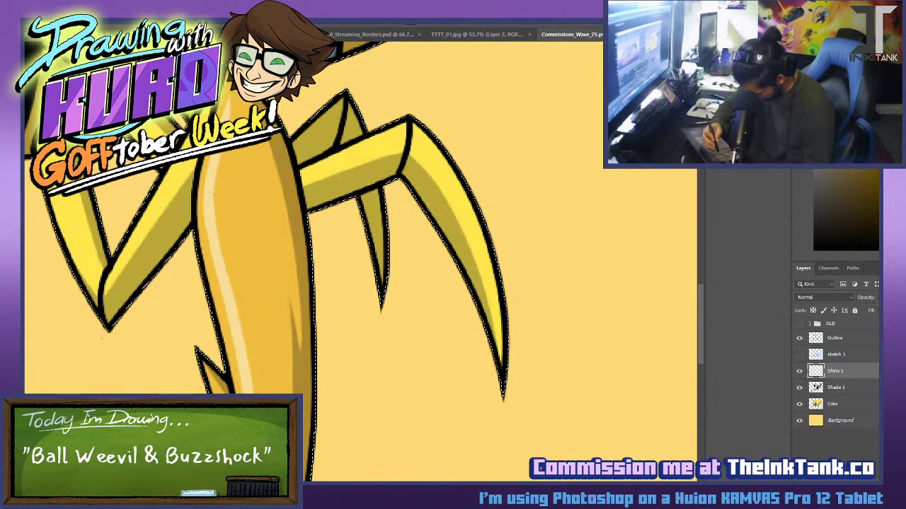
Taper the lower end of the large blade limb's highlight and refine its upper part.
mouse_move(236, 273)
left_mouse_down()
mouse_move(214, 163)
mouse_move(228, 329)
left_mouse_up()
key("ctrl+z")
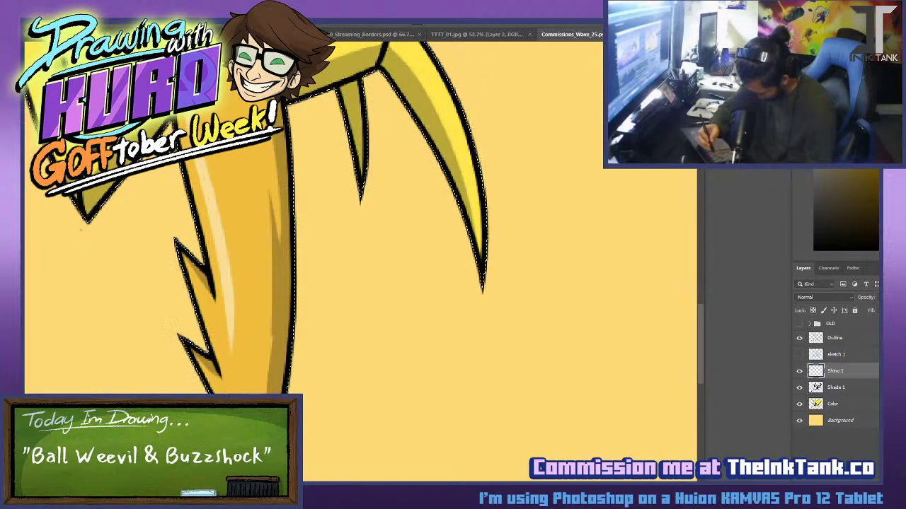
left_click_drag(210, 164, 222, 233)
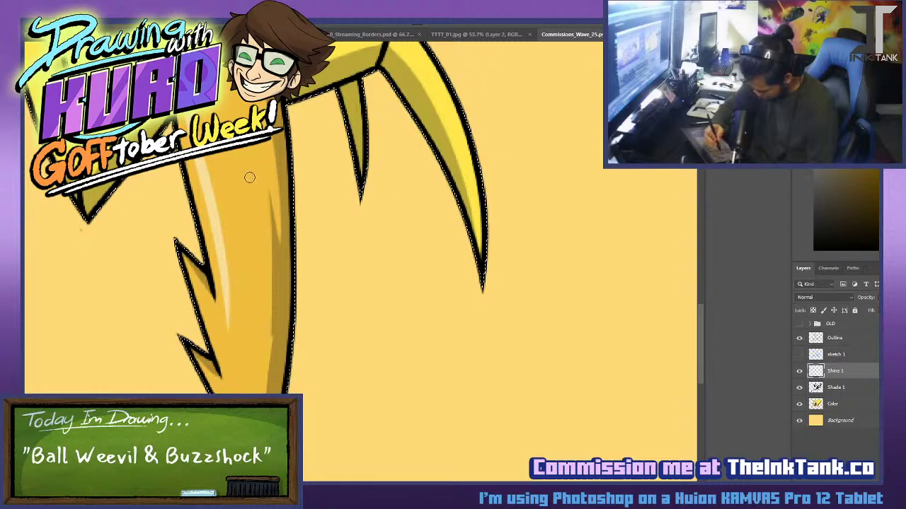
left_click_drag(249, 177, 281, 319)
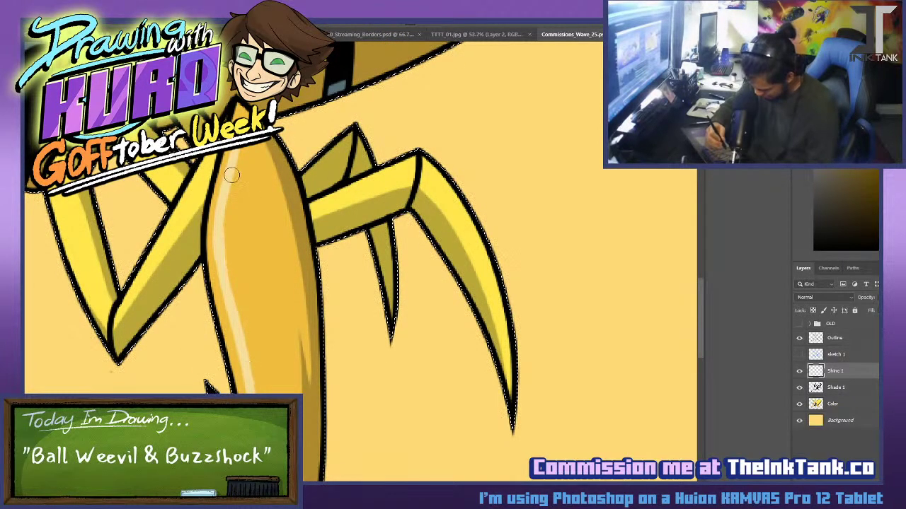
left_click_drag(235, 170, 225, 237)
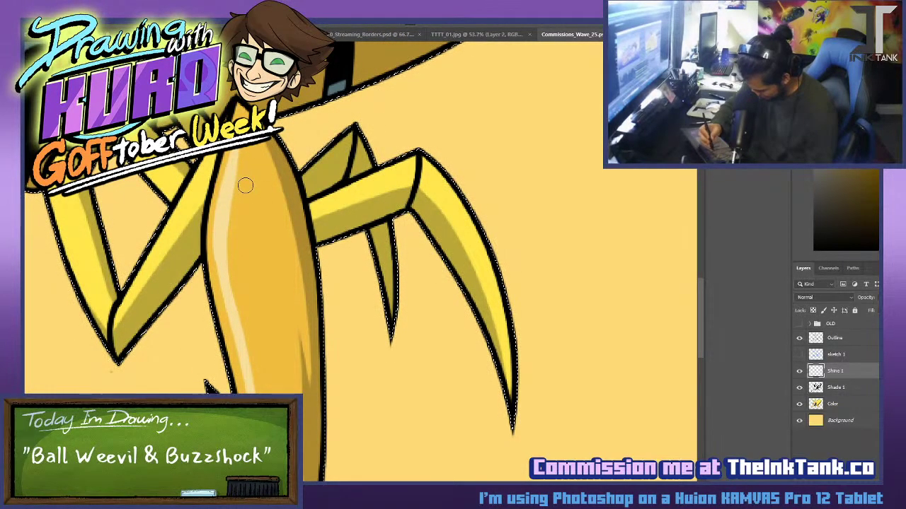
Dab a small round highlight on each of two orange leg-joint bulbs beneath the body.
scroll(246, 186, "up", 10)
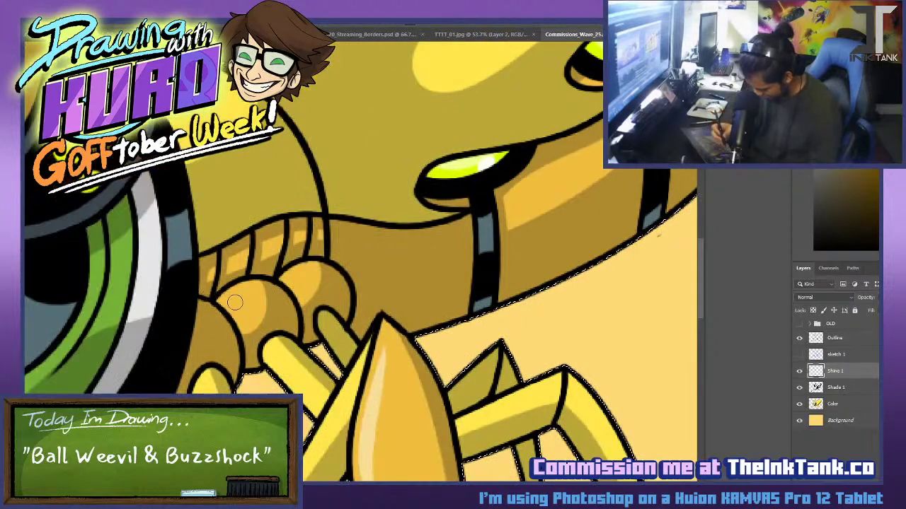
left_click(236, 301)
left_click(296, 279)
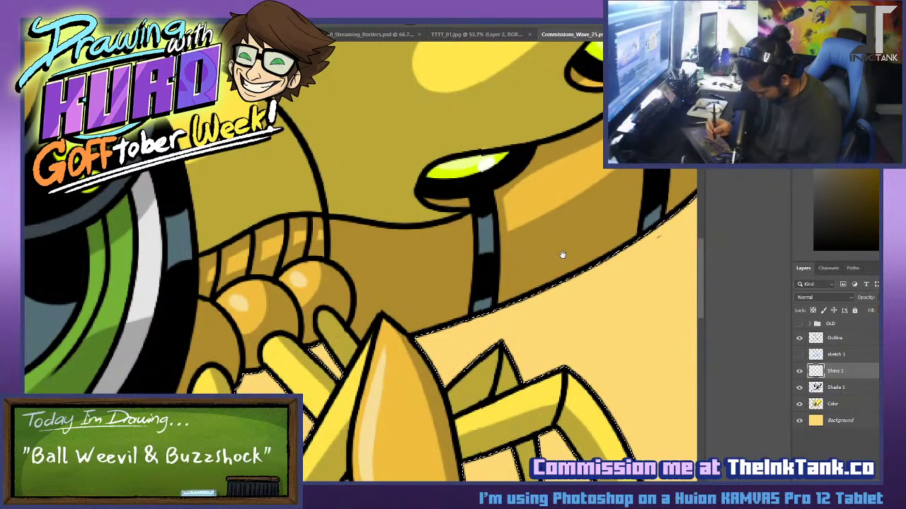
Paint a thin diagonal highlight along the shadow edge of the orange abdomen panel between the first two black stripes.
left_click_drag(563, 255, 564, 401)
left_click_drag(570, 281, 413, 361)
left_click_drag(516, 307, 503, 206)
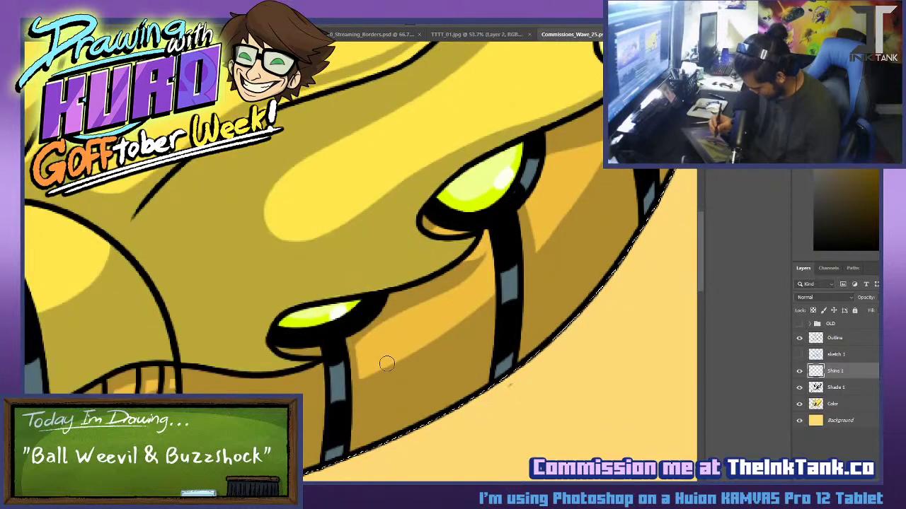
left_click_drag(359, 358, 482, 281)
key("ctrl+z")
left_click_drag(360, 380, 503, 287)
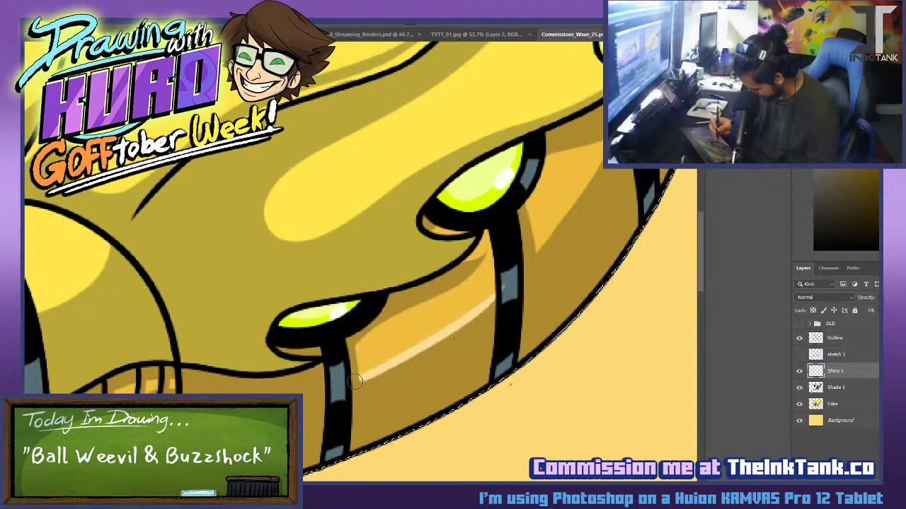
key("ctrl+z")
left_click_drag(358, 382, 491, 293)
key("ctrl+z")
left_click_drag(359, 382, 488, 298)
key("ctrl+z")
key("ctrl+z")
left_click_drag(355, 386, 494, 301)
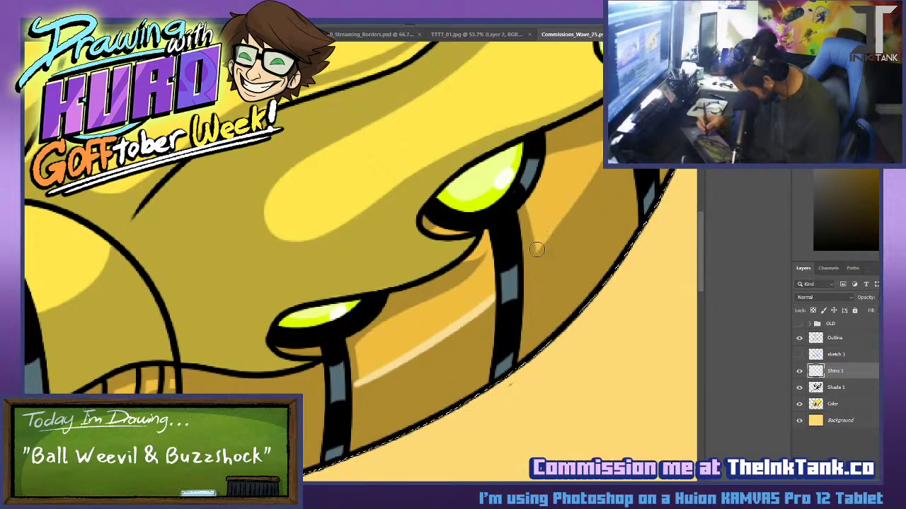
Paint a matching highlight on the next orange abdomen panel, tidy the highlight ends, and save the document.
left_click_drag(537, 249, 600, 168)
key("ctrl+z")
left_click_drag(536, 252, 600, 168)
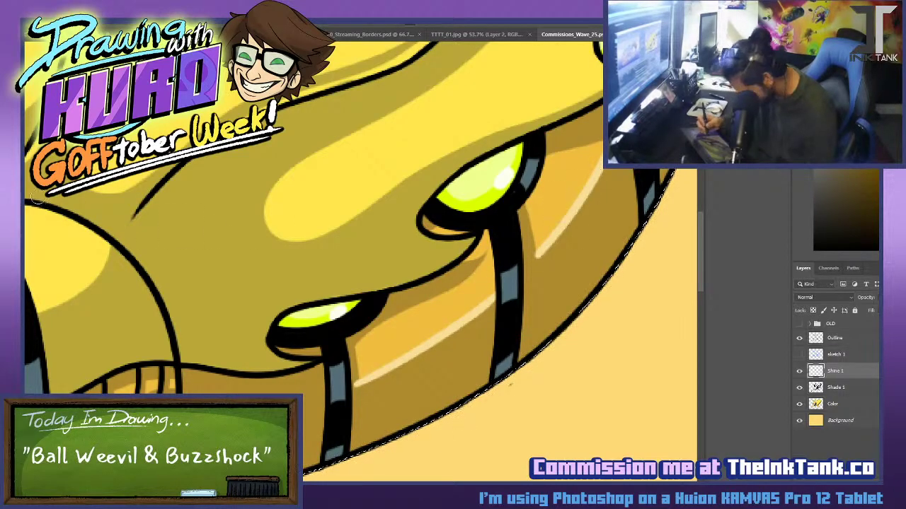
key("e")
mouse_move(530, 265)
left_mouse_down()
mouse_move(564, 224)
mouse_move(560, 213)
left_mouse_up()
key("ctrl+z")
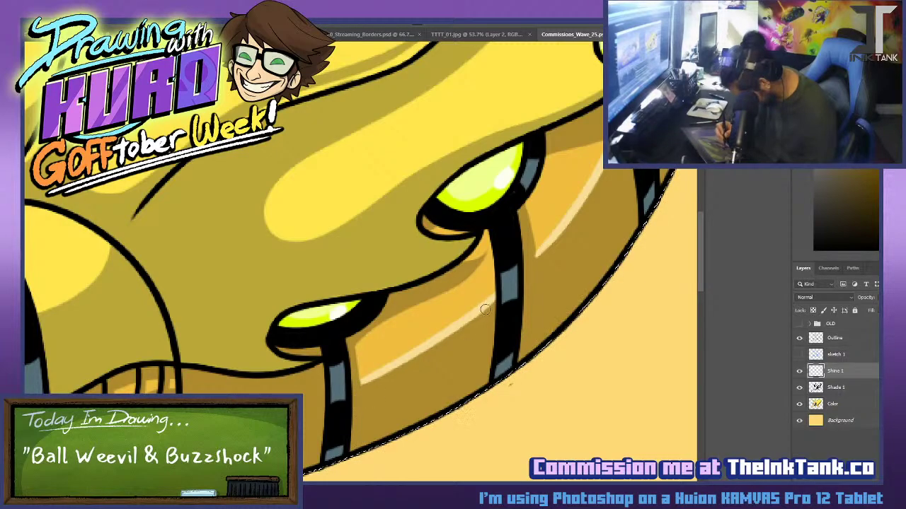
key("ctrl+s")
Paint a curved pale highlight across the orange head area between the smaller eye and the horn.
left_click_drag(467, 255, 503, 398)
left_click_drag(85, 424, 410, 438)
left_click_drag(208, 276, 280, 230)
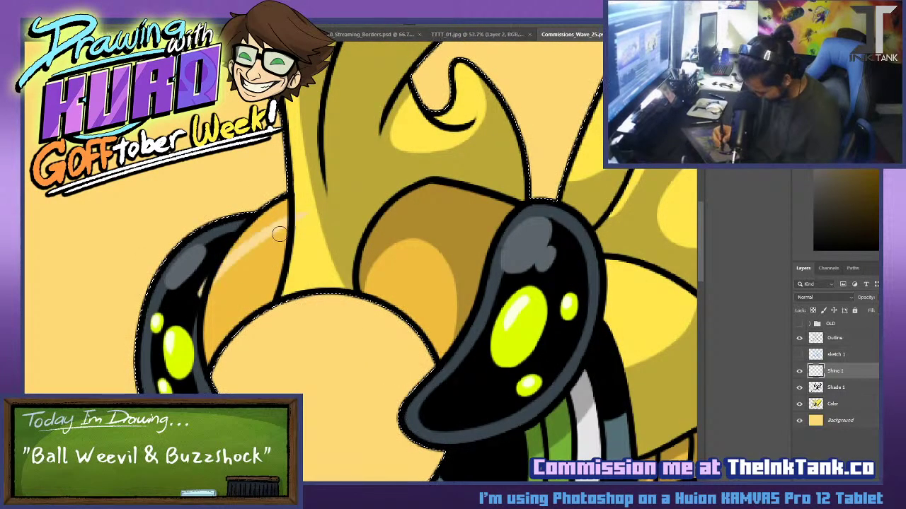
key("ctrl+z")
left_click_drag(211, 279, 285, 217)
key("ctrl+z")
left_click_drag(209, 304, 314, 206)
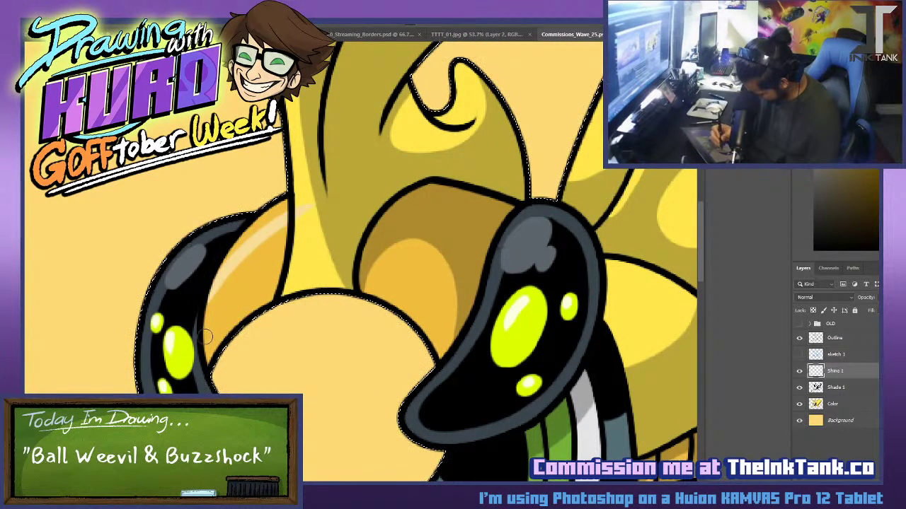
Broaden and reshape the curved highlight on the orange head area beside the smaller eye.
mouse_move(204, 341)
left_mouse_down()
mouse_move(296, 230)
mouse_move(234, 273)
mouse_move(202, 330)
mouse_move(317, 224)
left_mouse_up()
key("ctrl+z")
key("ctrl+z")
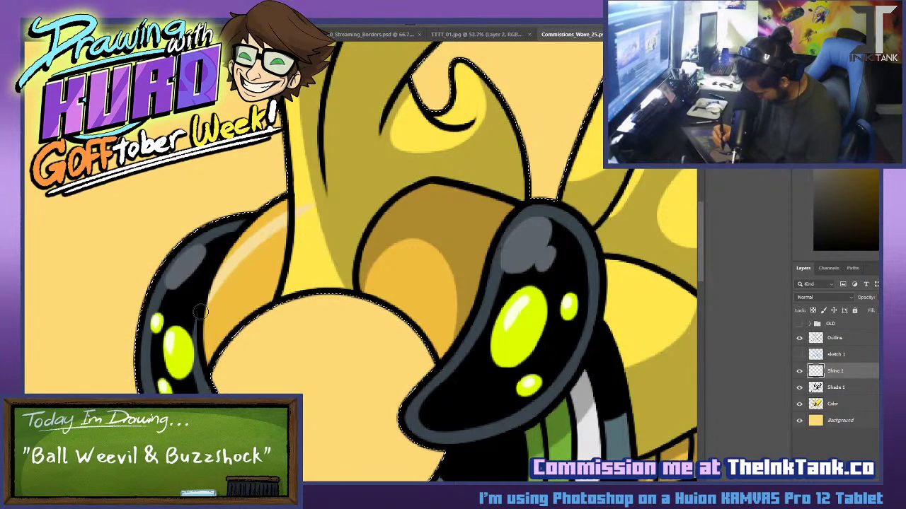
left_click_drag(203, 311, 337, 220)
left_click_drag(214, 286, 272, 230)
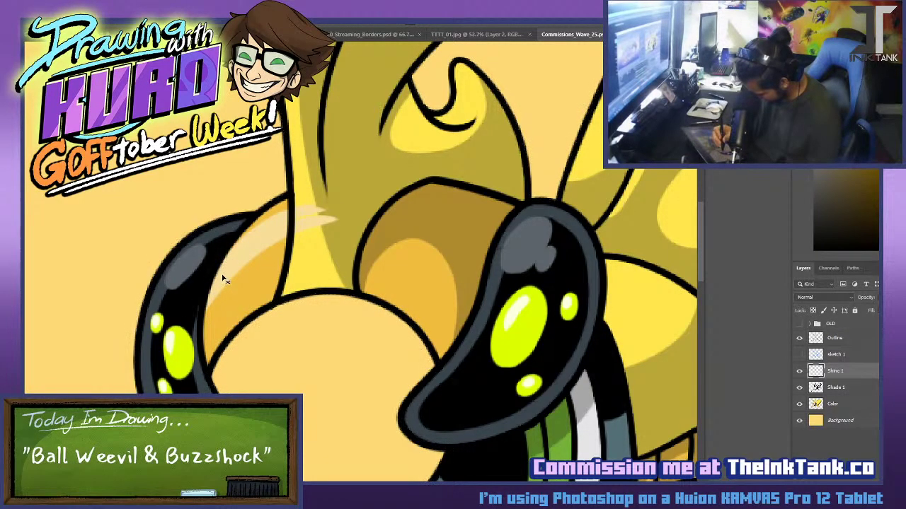
mouse_move(223, 278)
left_mouse_down()
mouse_move(326, 212)
mouse_move(202, 338)
mouse_move(335, 220)
left_mouse_up()
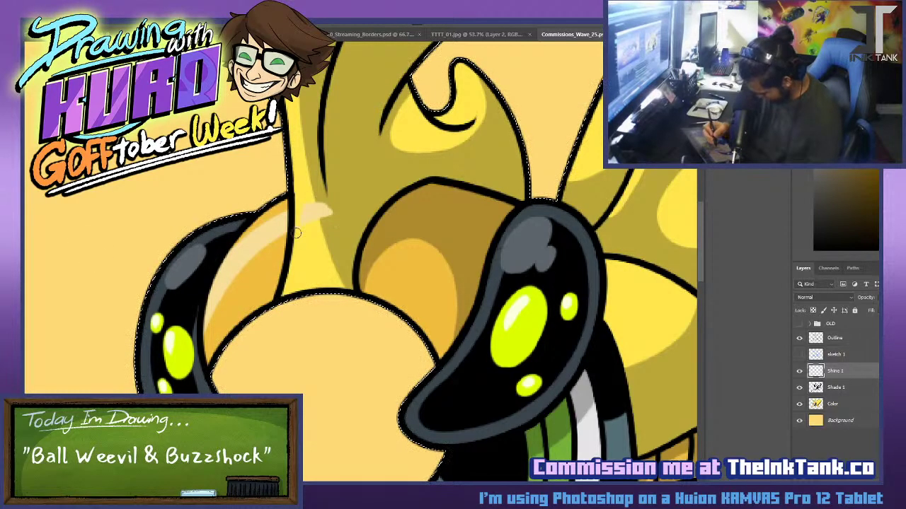
Clear the current selection and select the yellow upper shell area from the Color layer.
left_click_drag(542, 332, 471, 35)
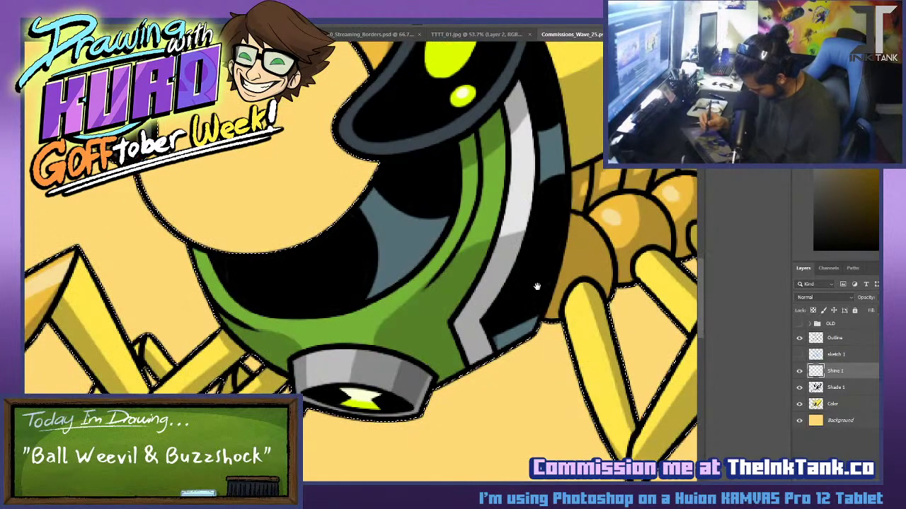
left_click_drag(535, 287, 529, 106)
left_click_drag(546, 231, 499, 430)
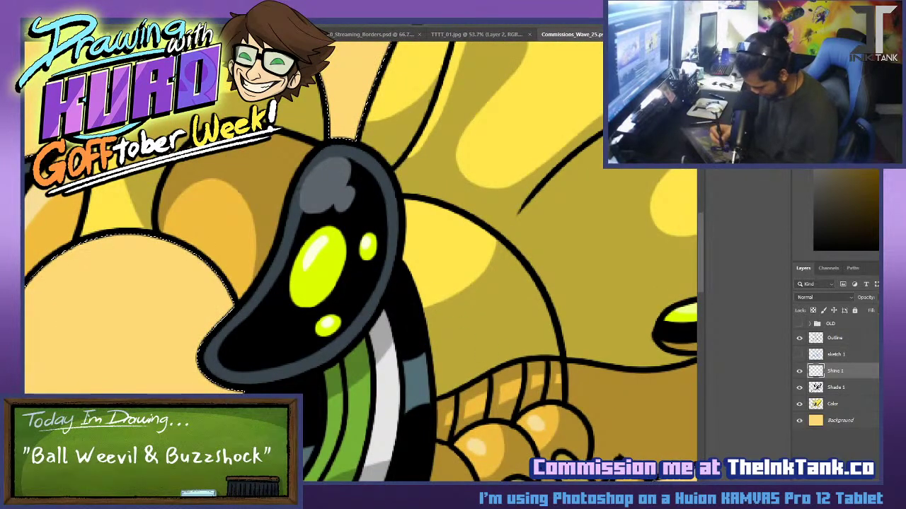
key("ctrl+d")
left_click_drag(290, 216, 430, 418)
left_click(853, 411)
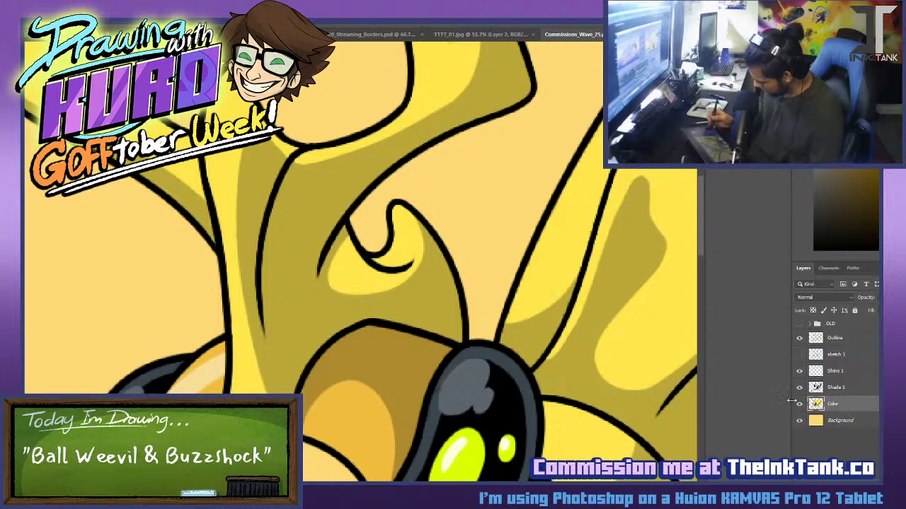
left_click(657, 317)
left_click(863, 377)
left_click_drag(454, 251, 559, 449)
Extend the selection to the yellow horn, shell, body and leg areas from the Color layer, and make Shine 1 active.
left_click(837, 404)
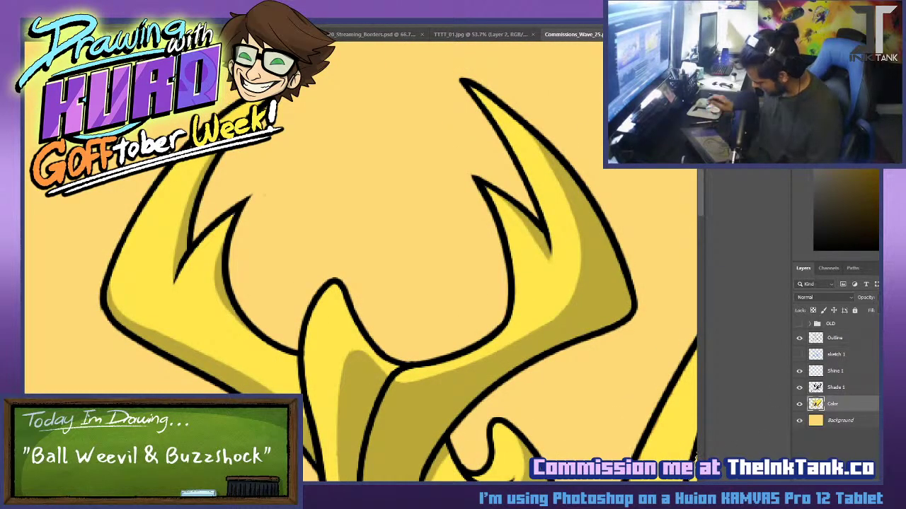
scroll(276, 209, "down", 2)
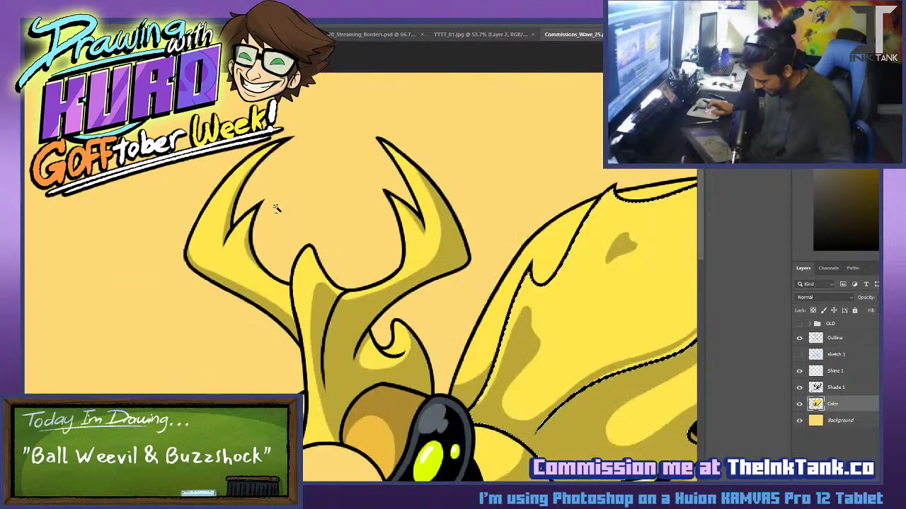
scroll(277, 209, "down", 3)
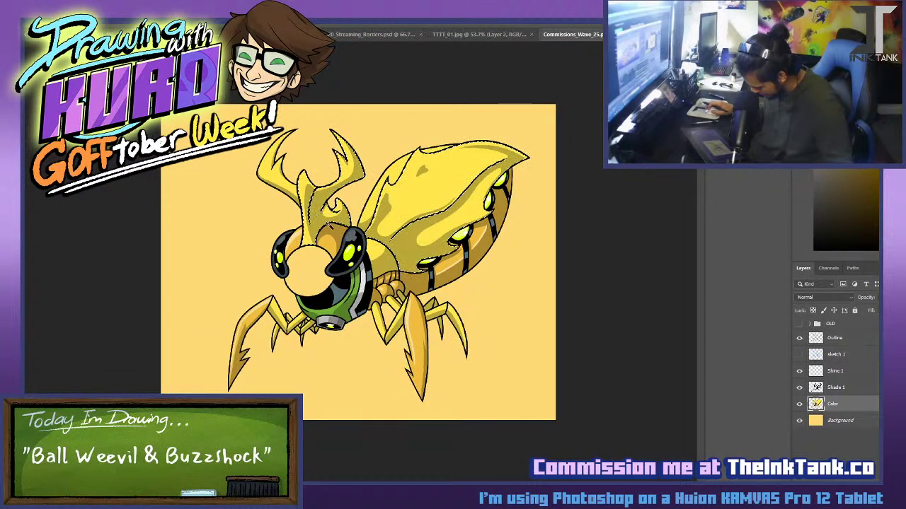
scroll(352, 249, "up", 2)
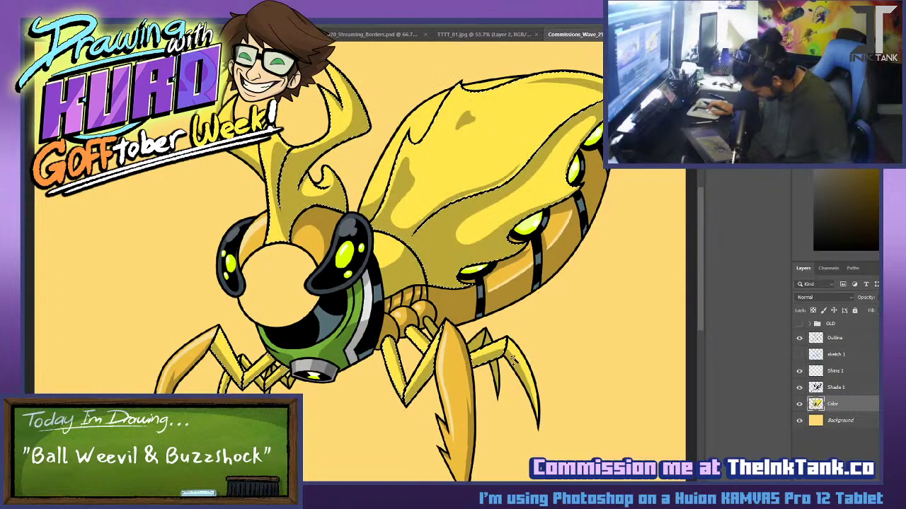
left_click(860, 373)
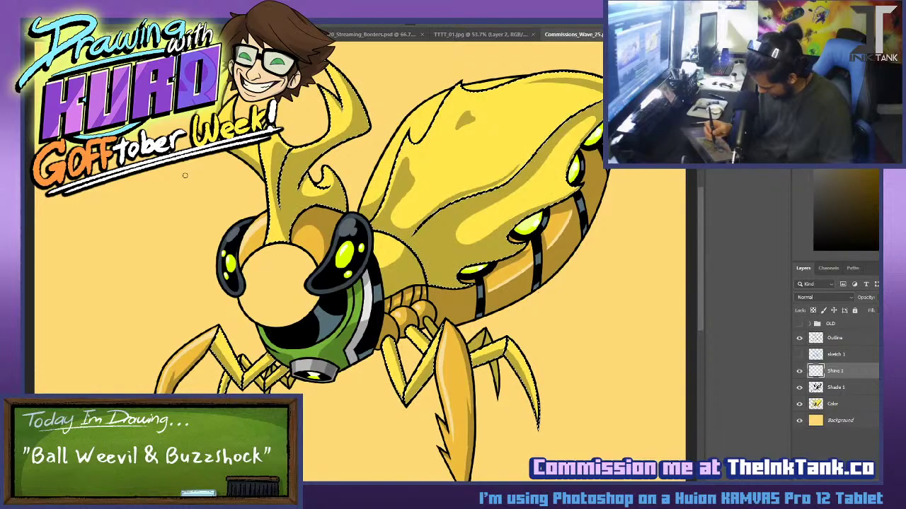
left_click(869, 408)
key("w")
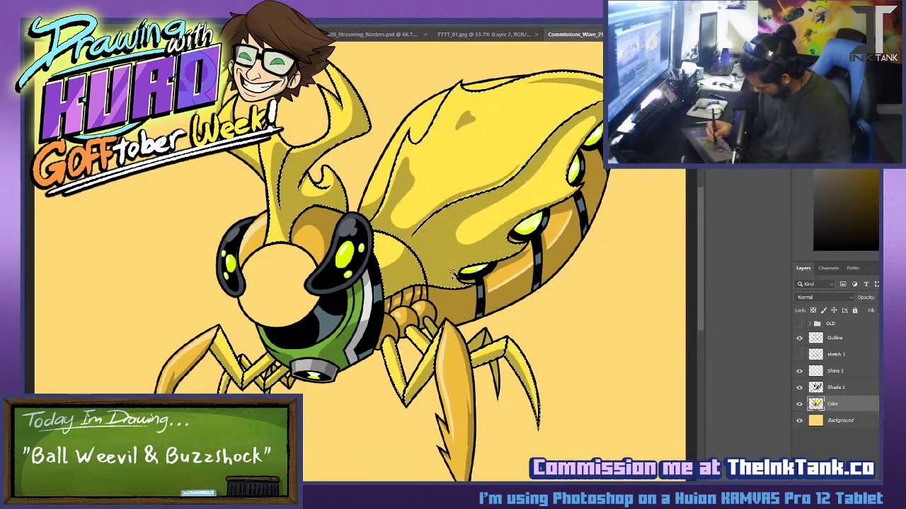
left_click(863, 378)
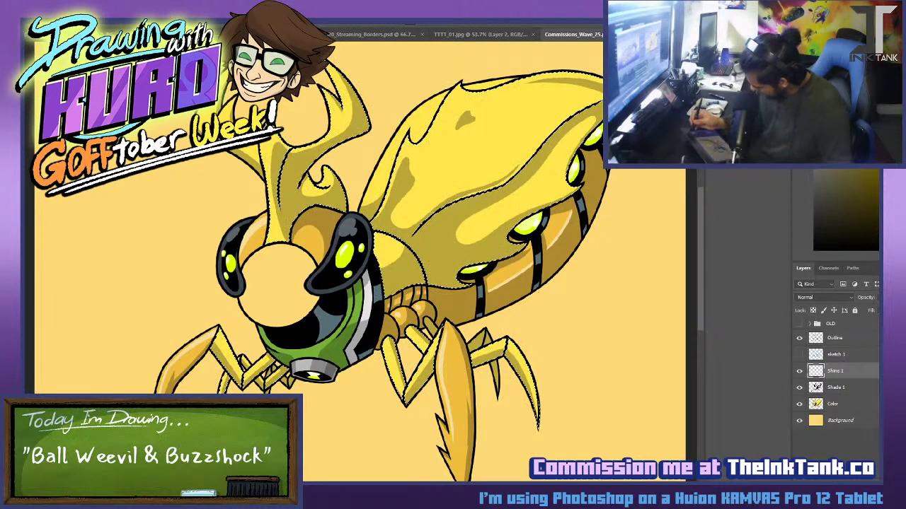
mouse_move(485, 119)
left_mouse_down()
mouse_move(494, 153)
mouse_move(476, 150)
left_mouse_up()
key("ctrl+z")
scroll(476, 160, "up", 1)
scroll(476, 160, "up", 4)
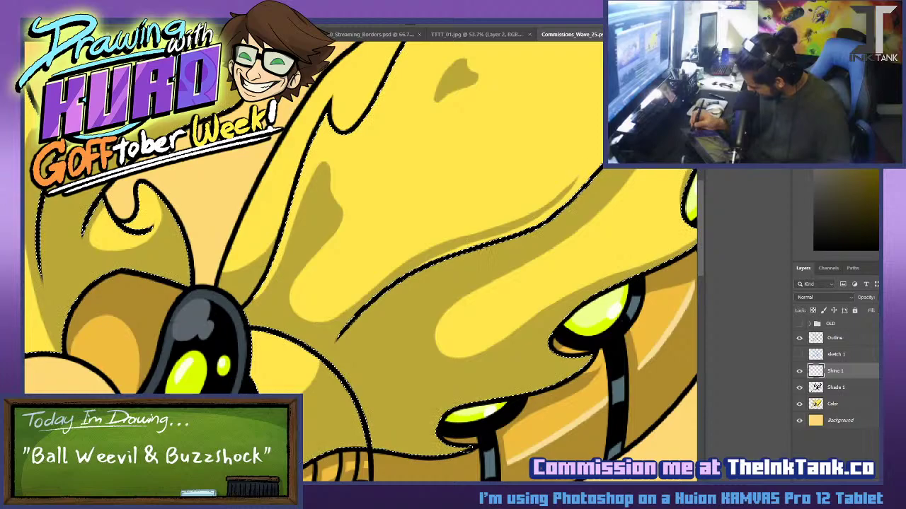
mouse_move(404, 129)
left_mouse_down()
mouse_move(449, 174)
mouse_move(403, 199)
left_mouse_up()
key("ctrl+z")
Paint a thin pale highlight along the front edge of the yellow upper shell, beside the elongated dark shadow patch.
left_click_drag(324, 146, 307, 194)
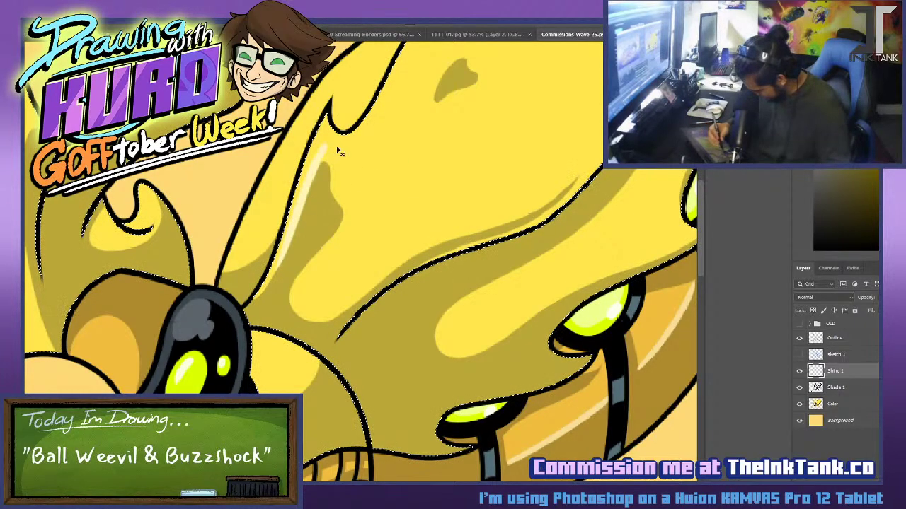
left_click_drag(275, 278, 303, 216)
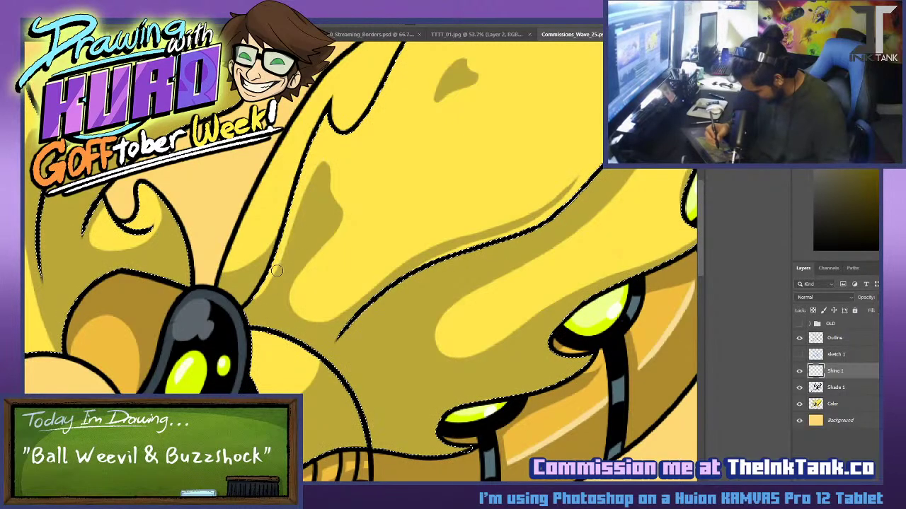
mouse_move(277, 269)
left_mouse_down()
mouse_move(347, 115)
mouse_move(311, 171)
mouse_move(285, 266)
left_mouse_up()
key("ctrl+z")
key("ctrl+z")
key("ctrl+z")
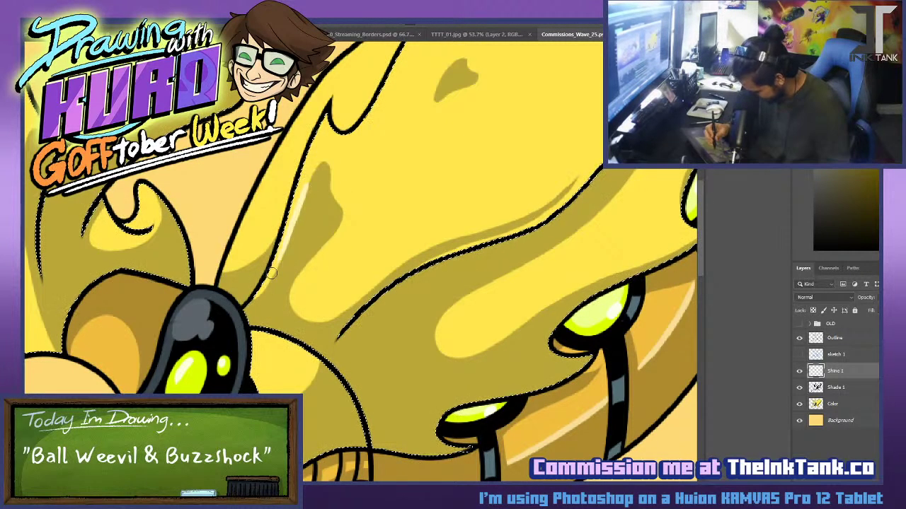
Add a tapered pale highlight beneath the upper shell's pointed tip and refine the highlight below the front notch.
left_click_drag(422, 303, 387, 467)
left_click_drag(396, 185, 348, 268)
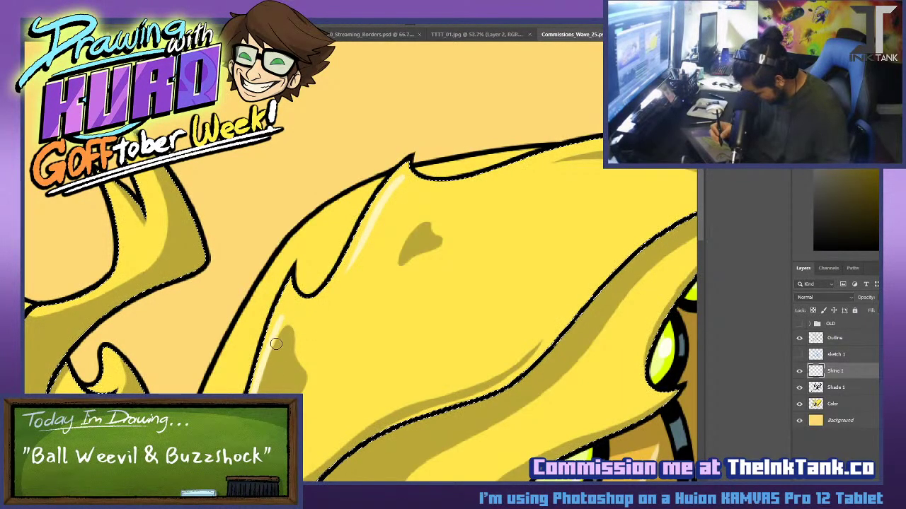
left_click_drag(250, 389, 285, 323)
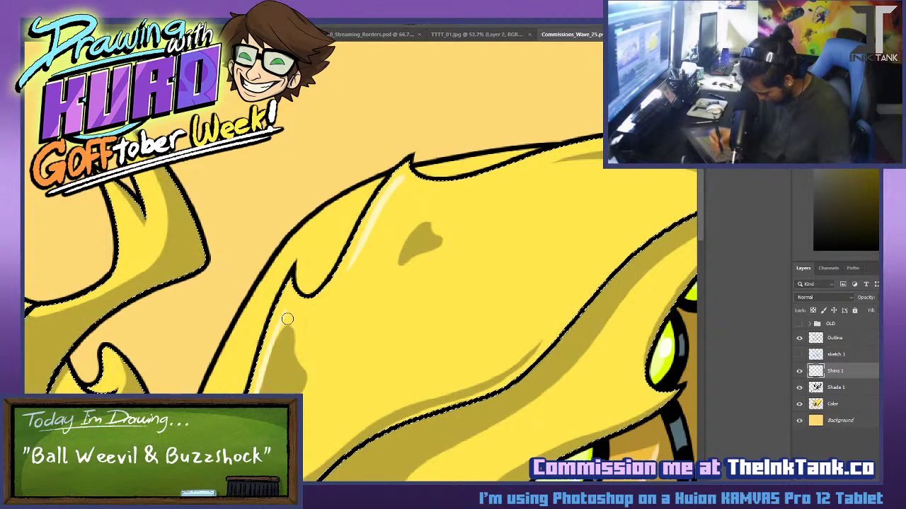
Paint a long pale highlight along the lower edge of the shell's light yellow band, running over the large green spot.
left_click_drag(647, 292, 552, 192)
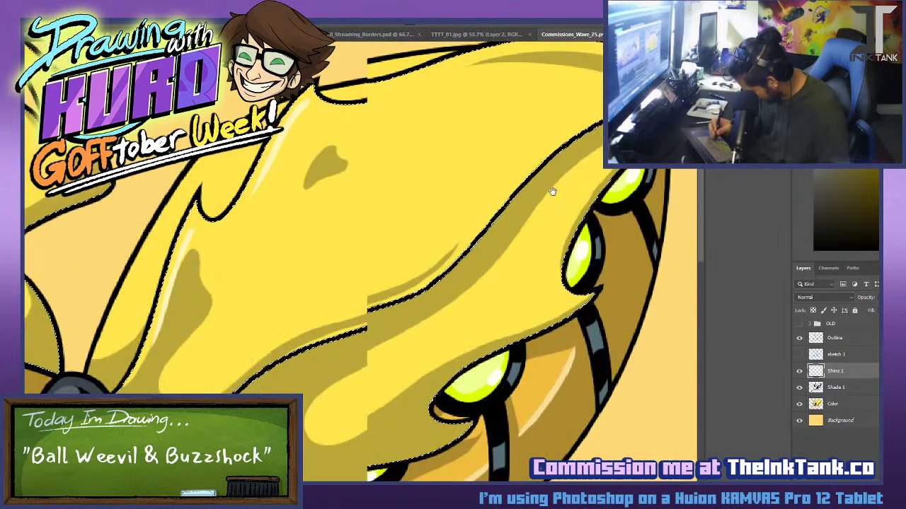
left_click_drag(354, 394, 412, 354)
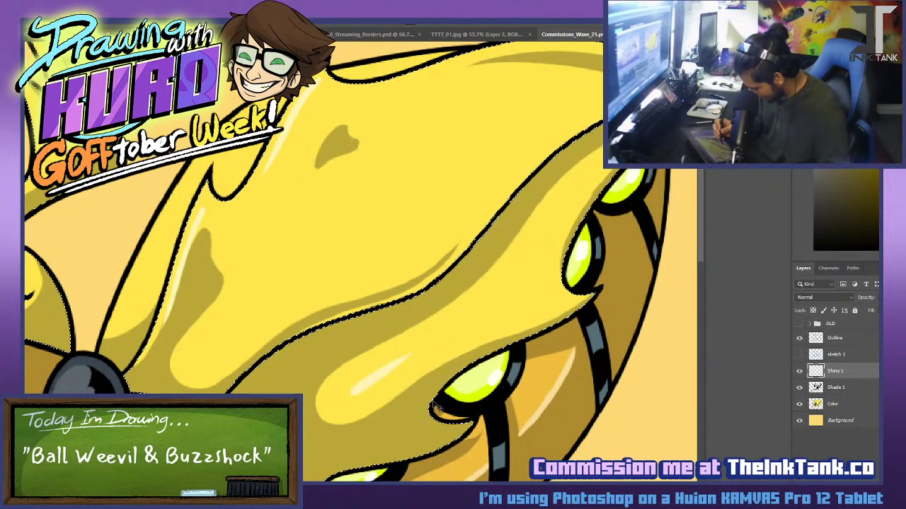
key("ctrl+z")
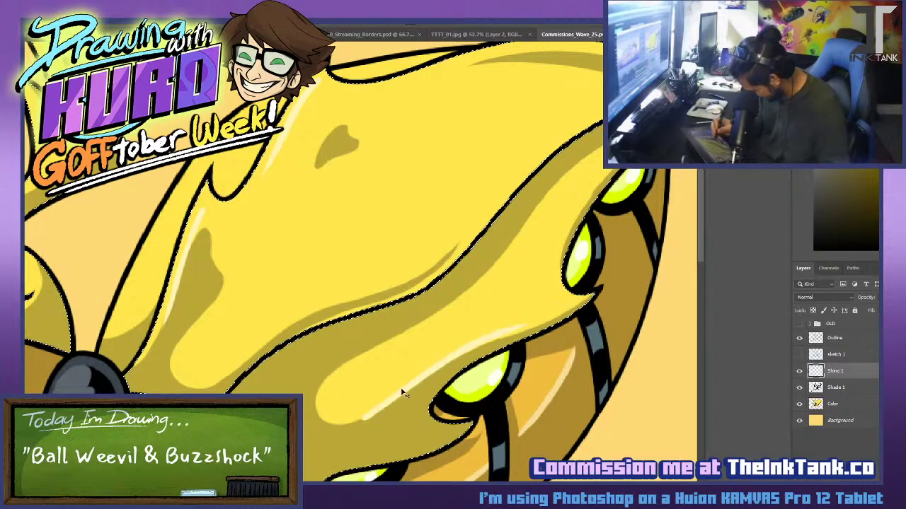
left_click_drag(329, 425, 421, 385)
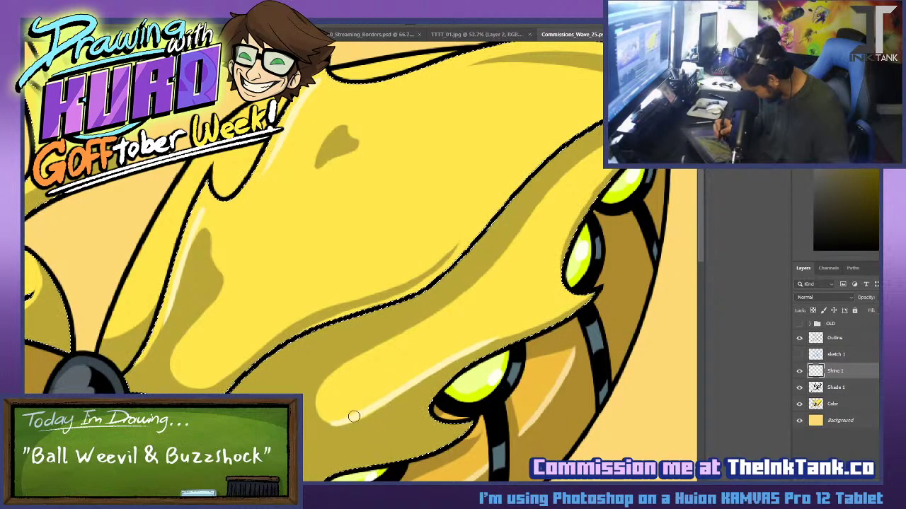
left_click_drag(354, 417, 530, 334)
left_click_drag(328, 424, 500, 342)
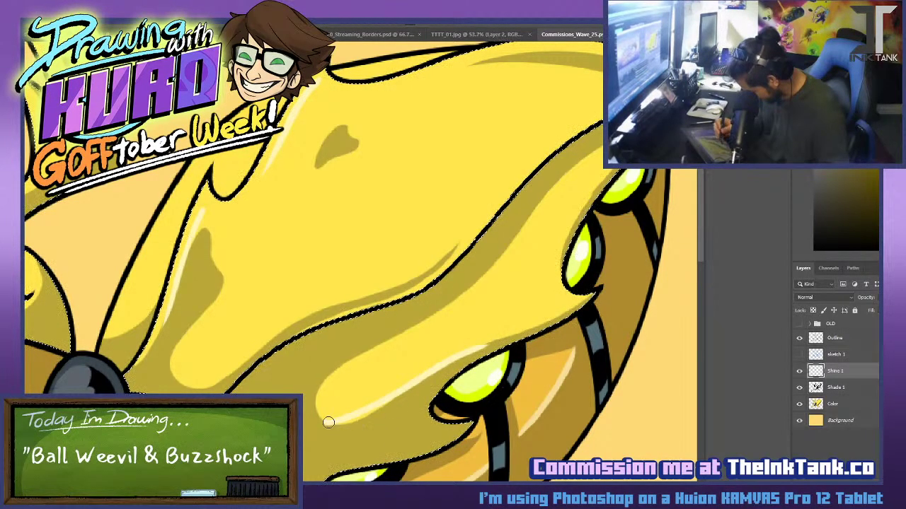
left_click_drag(328, 424, 500, 342)
left_click_drag(330, 425, 524, 336)
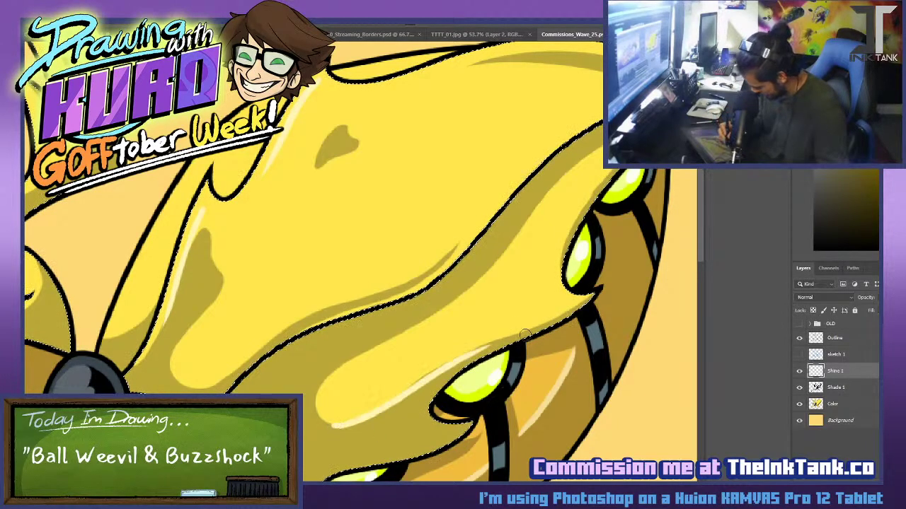
key("ctrl+z")
left_click_drag(407, 389, 347, 419)
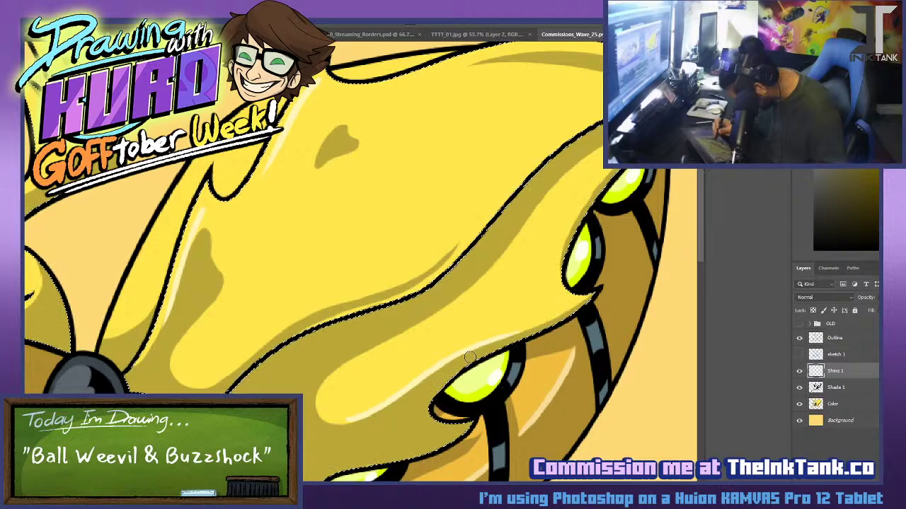
Wrap the pale highlight around the rounded end of the light yellow band and along the band's upper edge.
left_click_drag(322, 402, 370, 418)
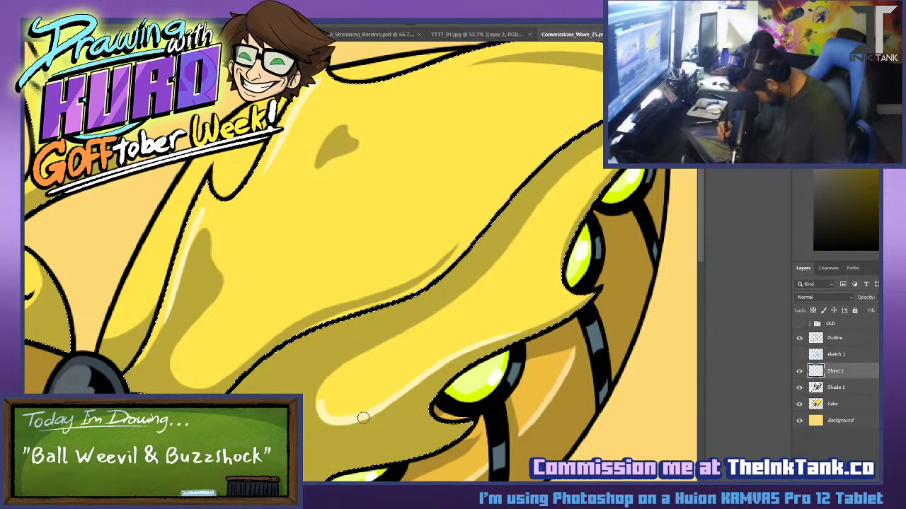
mouse_move(321, 414)
left_mouse_down()
mouse_move(350, 394)
mouse_move(345, 371)
left_mouse_up()
key("ctrl+z")
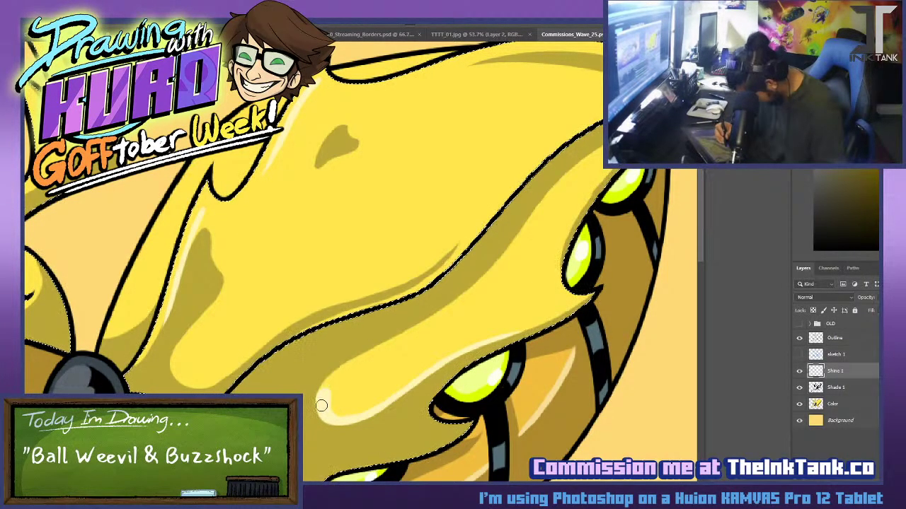
left_click_drag(320, 405, 357, 364)
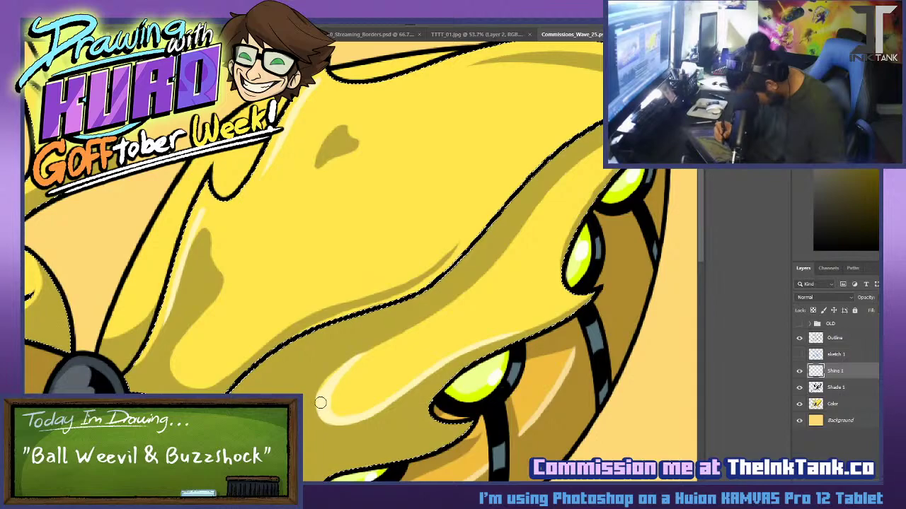
mouse_move(321, 402)
left_mouse_down()
mouse_move(343, 371)
mouse_move(430, 358)
left_mouse_up()
key("ctrl+z")
mouse_move(333, 386)
left_mouse_down()
mouse_move(381, 401)
mouse_move(427, 368)
left_mouse_up()
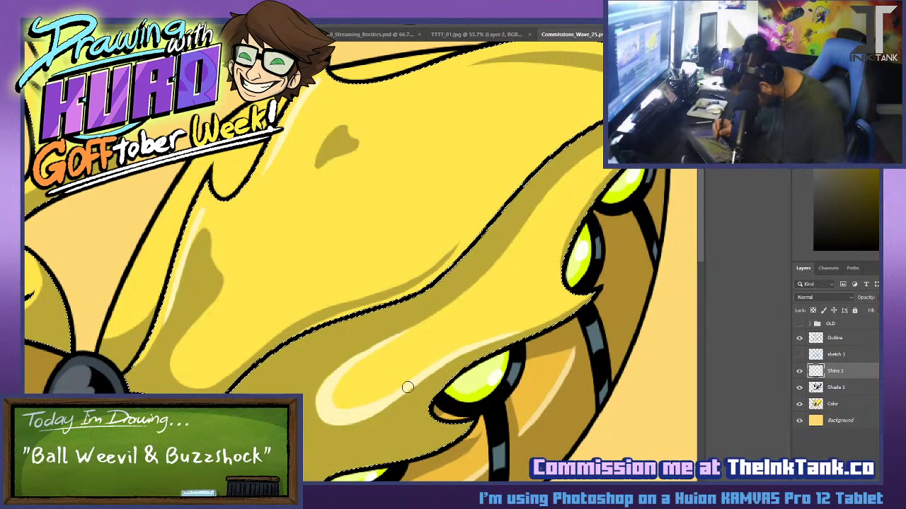
Paint a long, curved pale highlight along the upper shell's lower edge, following the thin shadow above the outline.
left_click_drag(487, 294, 421, 389)
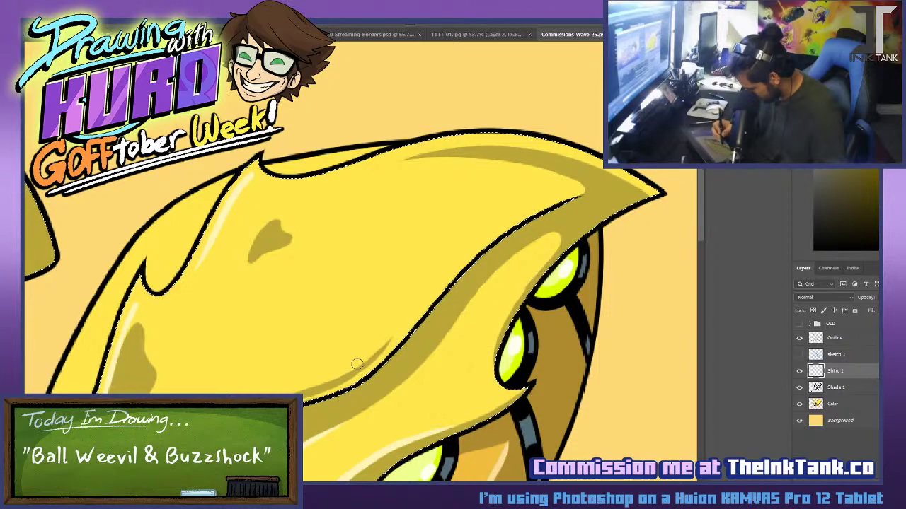
left_click_drag(347, 377, 465, 247)
left_click_drag(549, 260, 668, 170)
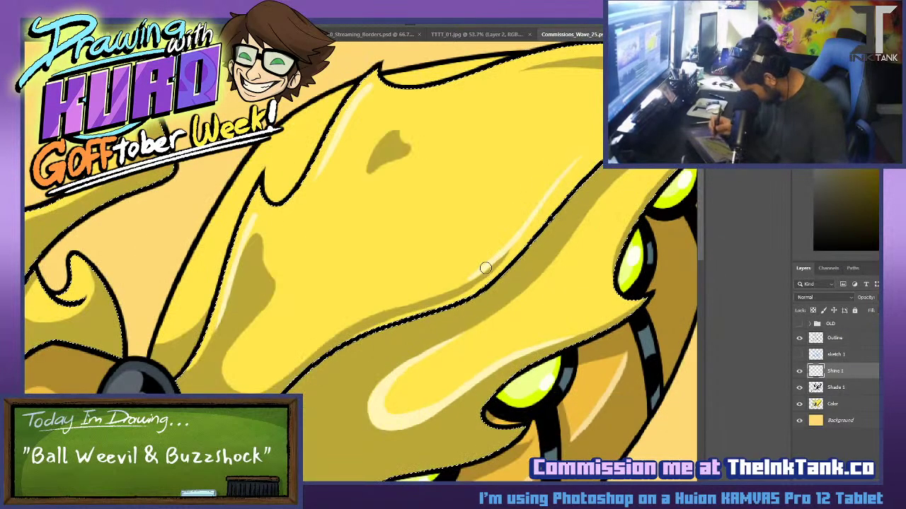
mouse_move(419, 297)
left_mouse_down()
mouse_move(482, 275)
mouse_move(426, 300)
left_mouse_up()
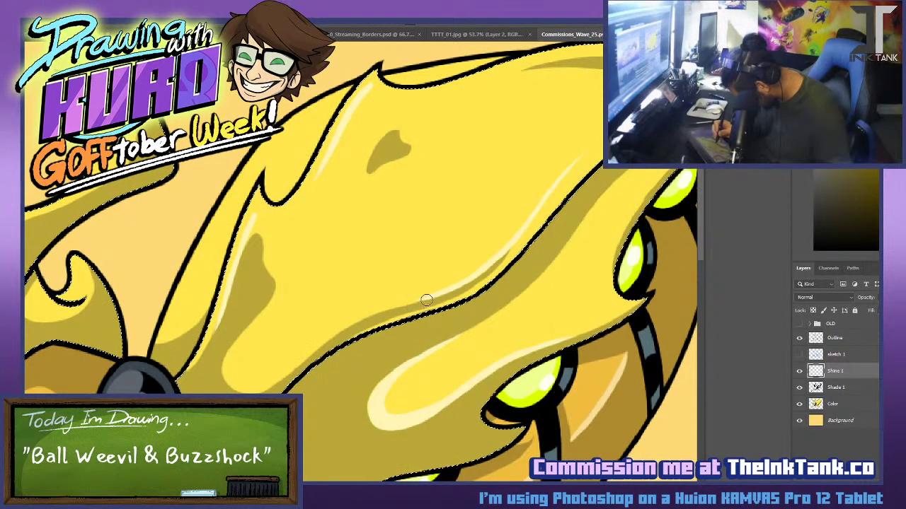
left_click_drag(354, 323, 431, 298)
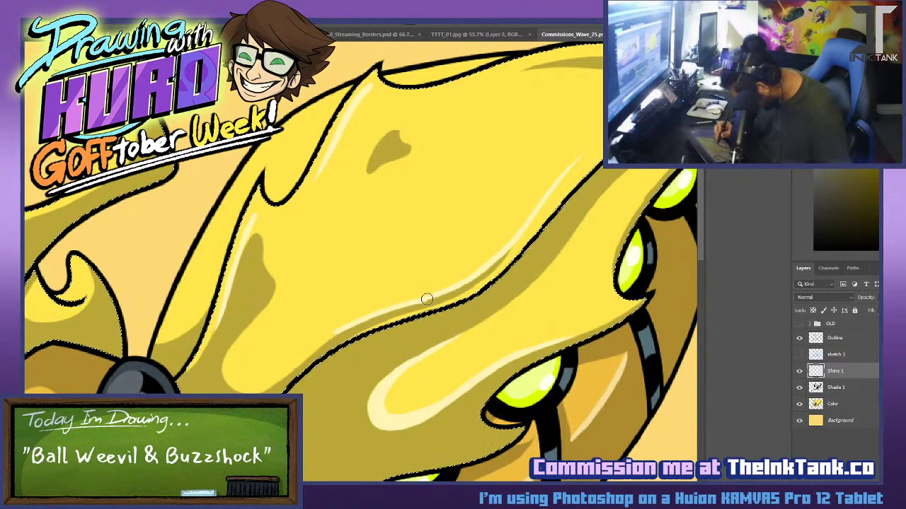
mouse_move(296, 365)
left_mouse_down()
mouse_move(418, 308)
mouse_move(333, 332)
left_mouse_up()
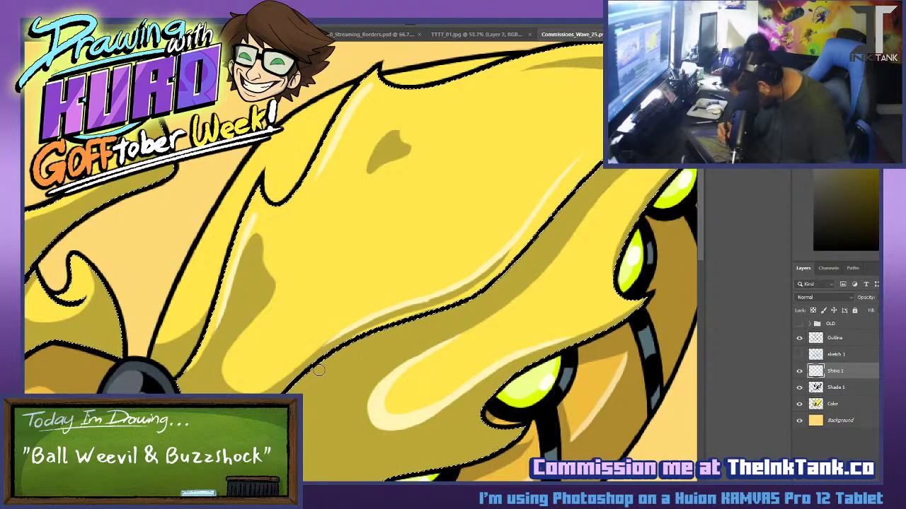
Smooth the uneven joint and taper the front end of the highlight along the upper shell's lower edge.
scroll(318, 370, "up", 4)
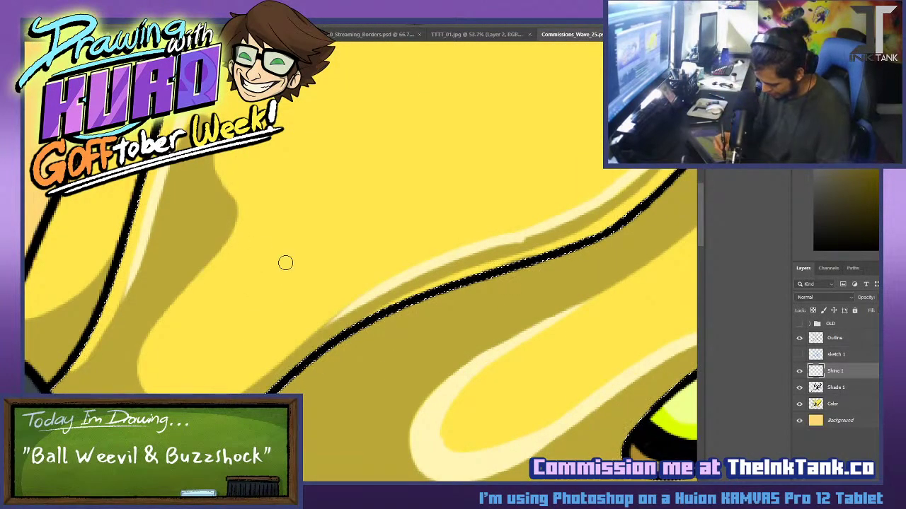
mouse_move(330, 325)
left_mouse_down()
mouse_move(570, 225)
mouse_move(340, 320)
mouse_move(553, 243)
mouse_move(463, 264)
mouse_move(575, 225)
mouse_move(493, 251)
mouse_move(550, 241)
left_mouse_up()
key("ctrl+z")
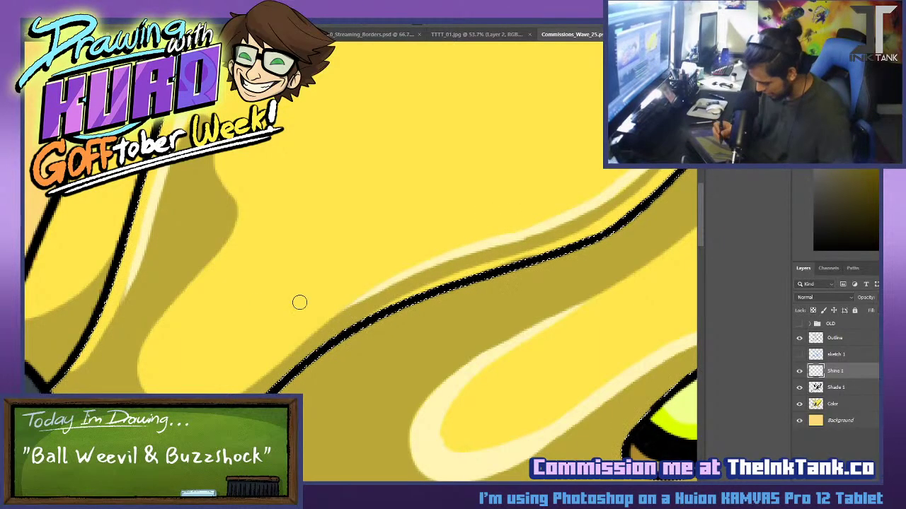
left_click_drag(354, 206, 338, 298)
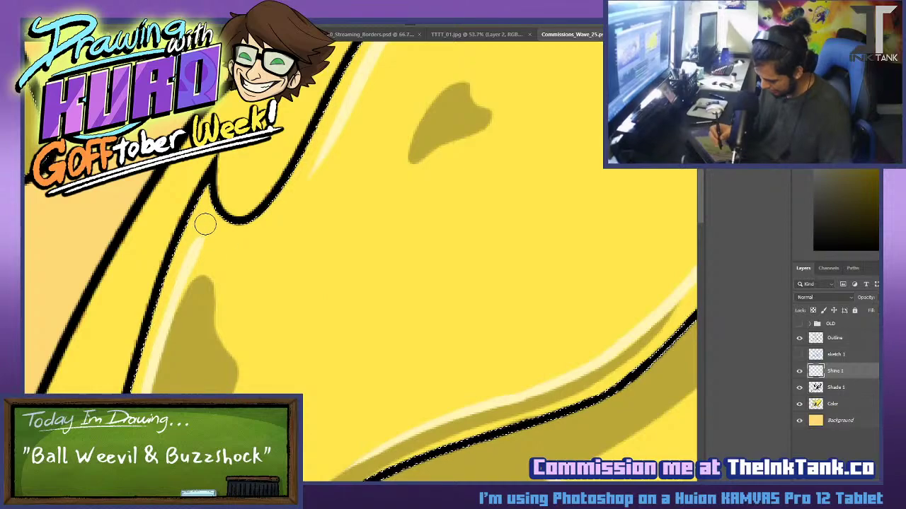
Paint pale highlights along the wing shell's left edge and on its adjoining outer flap on the Shine 1 layer.
left_click_drag(204, 224, 169, 319)
mouse_move(200, 236)
left_mouse_down()
mouse_move(171, 357)
mouse_move(200, 229)
mouse_move(141, 365)
left_mouse_up()
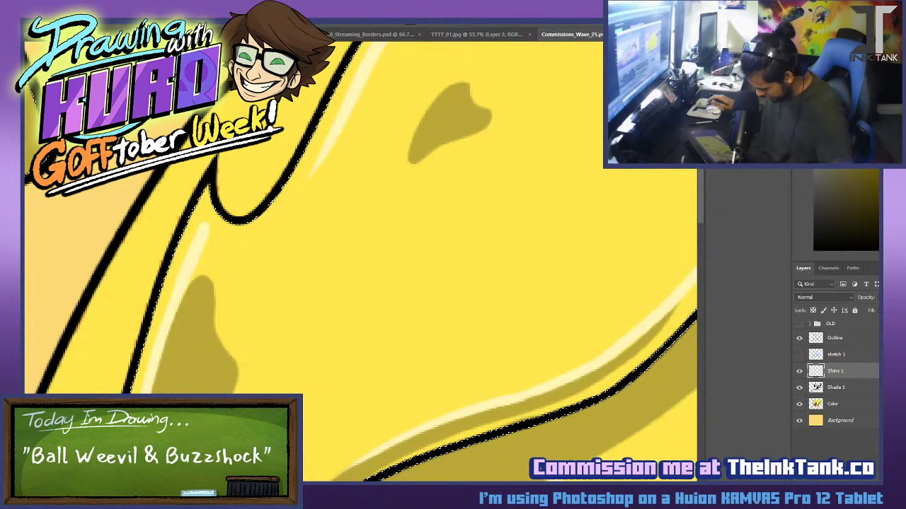
scroll(325, 254, "down", 5)
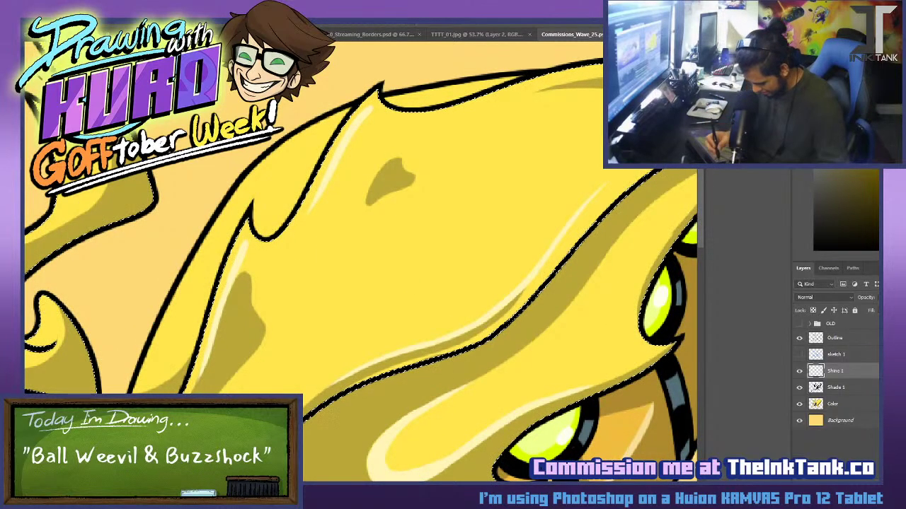
left_click(865, 402)
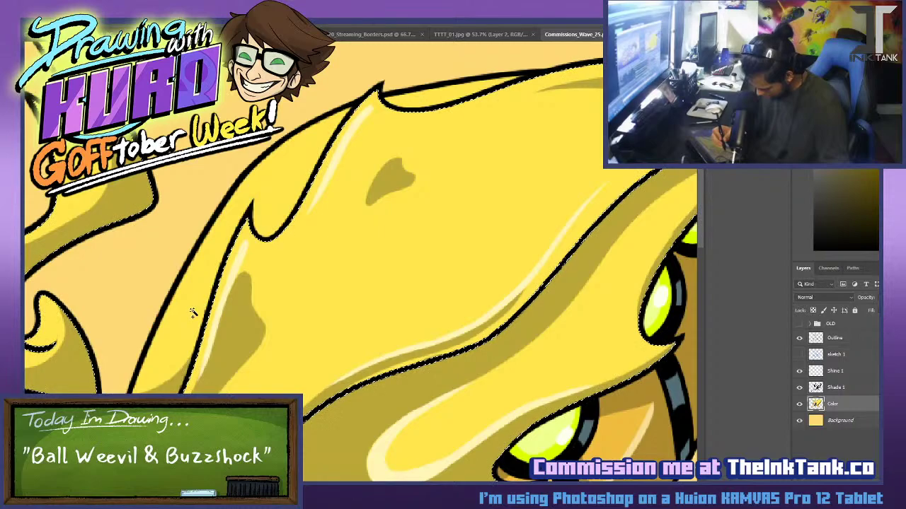
left_click(865, 374)
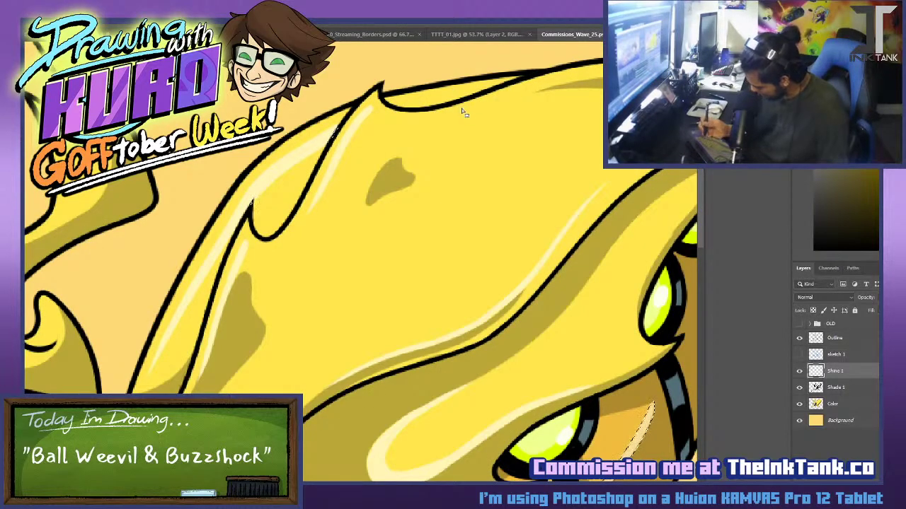
Select the narrow flap on the shell's upper edge from the Color layer and paint its highlight on Shine 1.
left_click(846, 409)
left_click(524, 88)
left_click(429, 95, "shift")
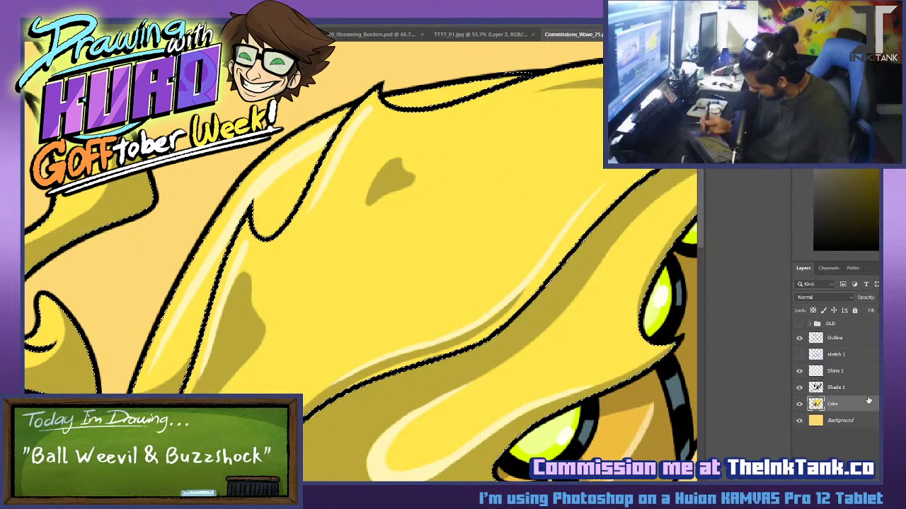
left_click(872, 375)
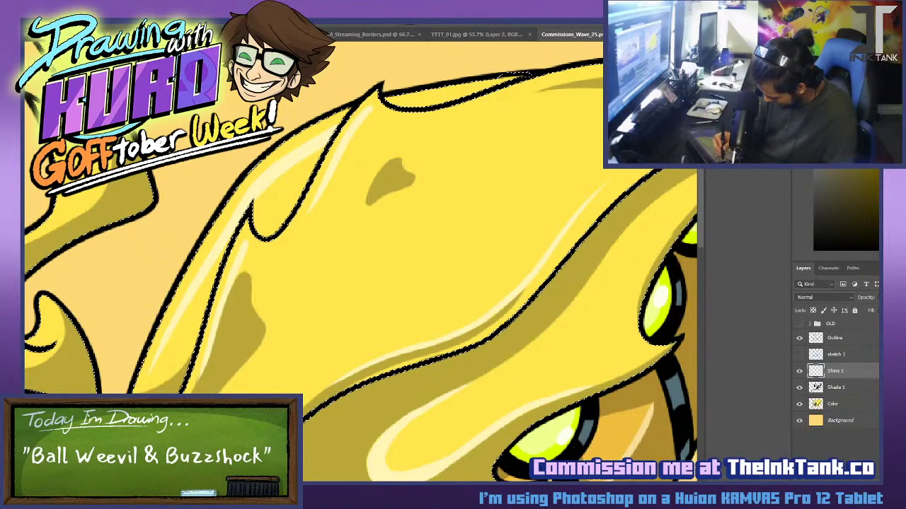
left_click_drag(390, 110, 525, 77)
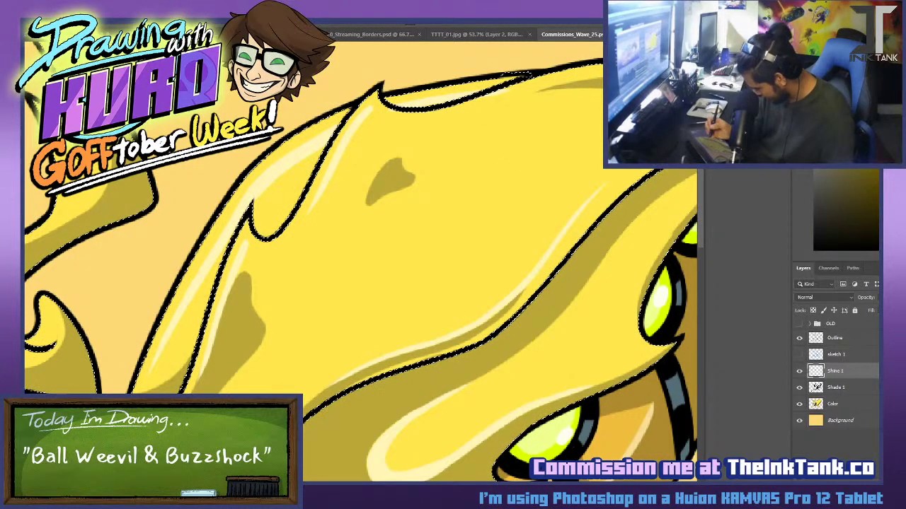
mouse_move(450, 106)
left_mouse_down()
mouse_move(529, 77)
mouse_move(521, 82)
left_mouse_up()
mouse_move(462, 105)
left_mouse_down()
mouse_move(545, 73)
mouse_move(510, 86)
mouse_move(526, 81)
left_mouse_up()
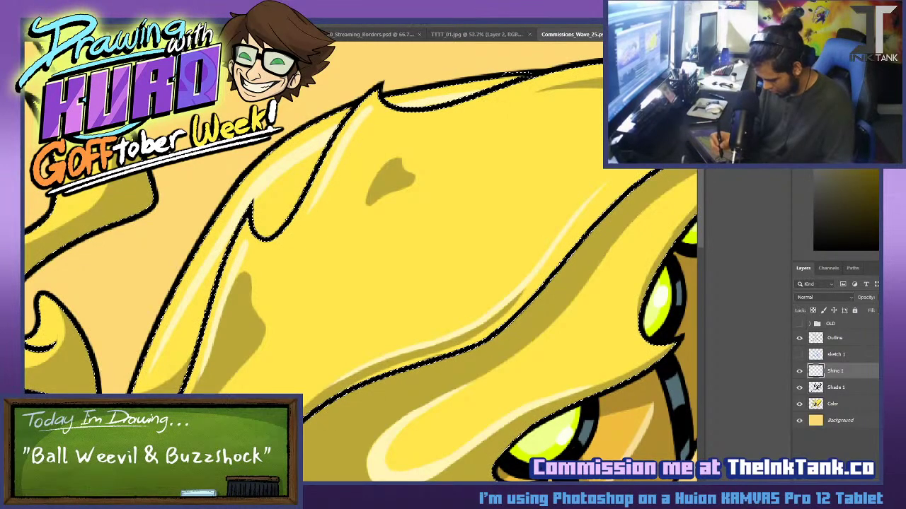
Paint a thin pale highlight down the upper segment of the yellow leg beside the large orange foreleg.
left_click_drag(556, 330, 294, 127)
mouse_move(152, 463)
left_mouse_down()
mouse_move(491, 322)
mouse_move(494, 150)
left_mouse_up()
left_click_drag(274, 206, 317, 333)
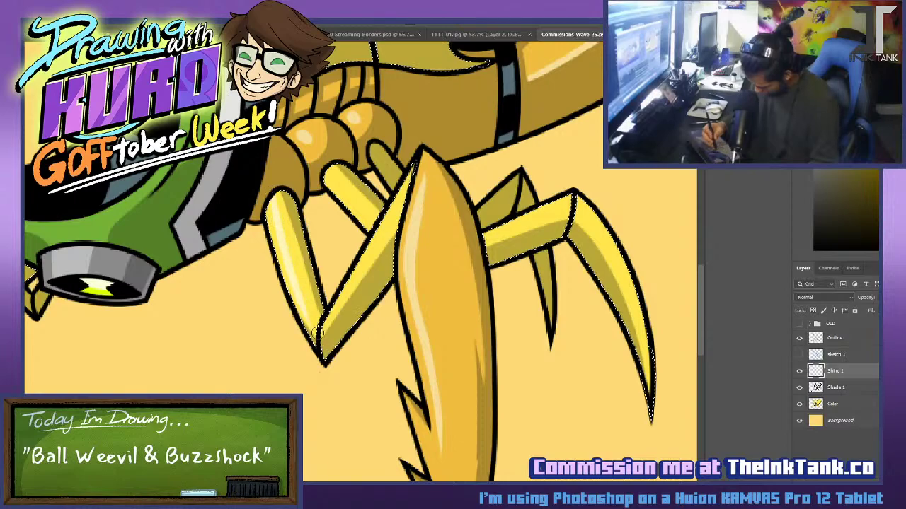
mouse_move(274, 199)
left_mouse_down()
mouse_move(312, 317)
mouse_move(315, 304)
left_mouse_up()
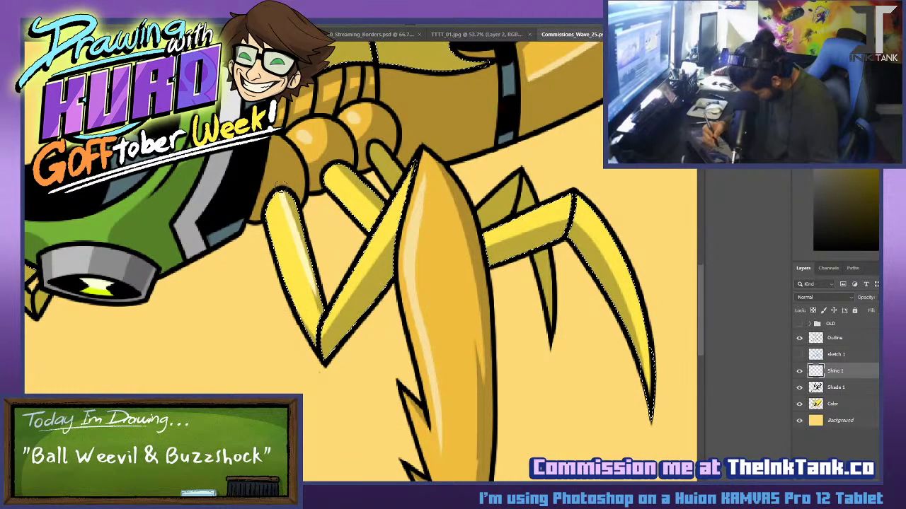
left_click_drag(280, 188, 313, 301)
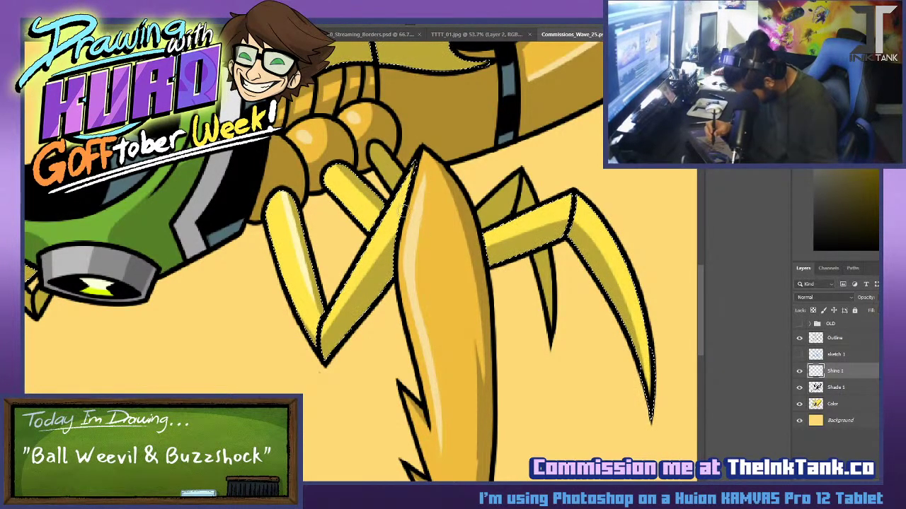
Select the remaining yellow segments of the small left legs from the Color layer and paint their highlights on Shine 1.
left_click_drag(340, 374, 709, 325)
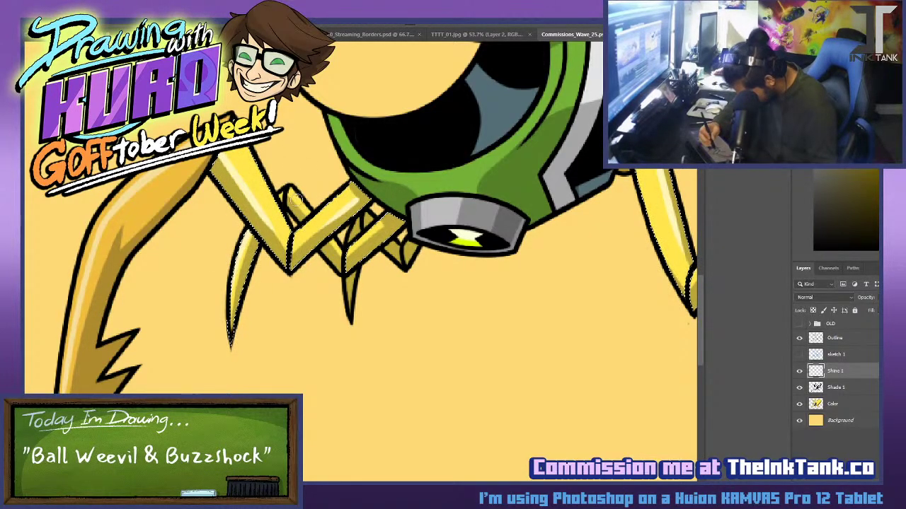
left_click(296, 209)
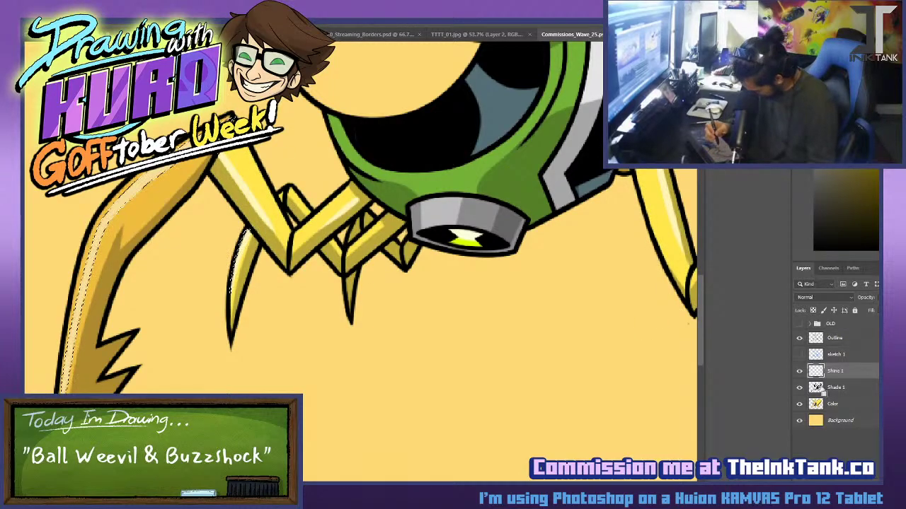
key("ctrl+z")
left_click(856, 408)
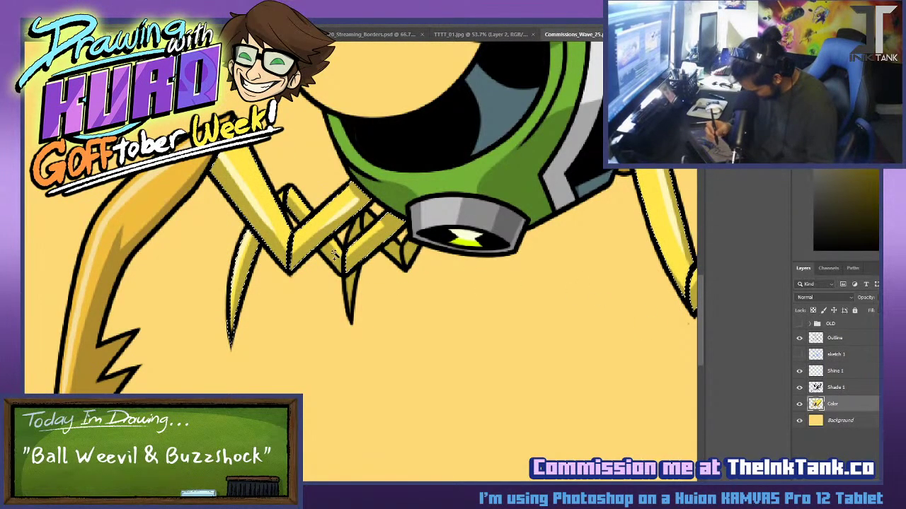
left_click(859, 374)
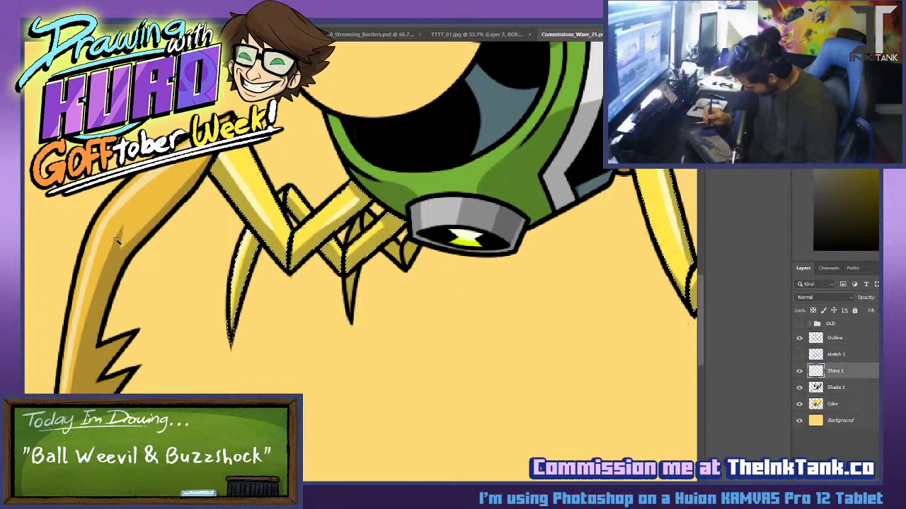
key("ctrl+d")
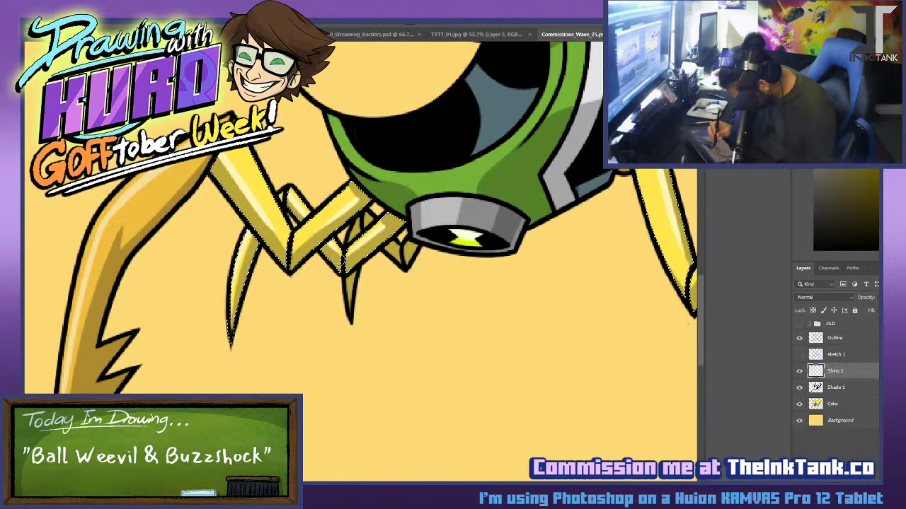
Paint highlights on the upper segment and curved claw of the yellow leg behind the large orange foreleg.
left_click_drag(559, 270, 231, 376)
left_click_drag(683, 421, 527, 319)
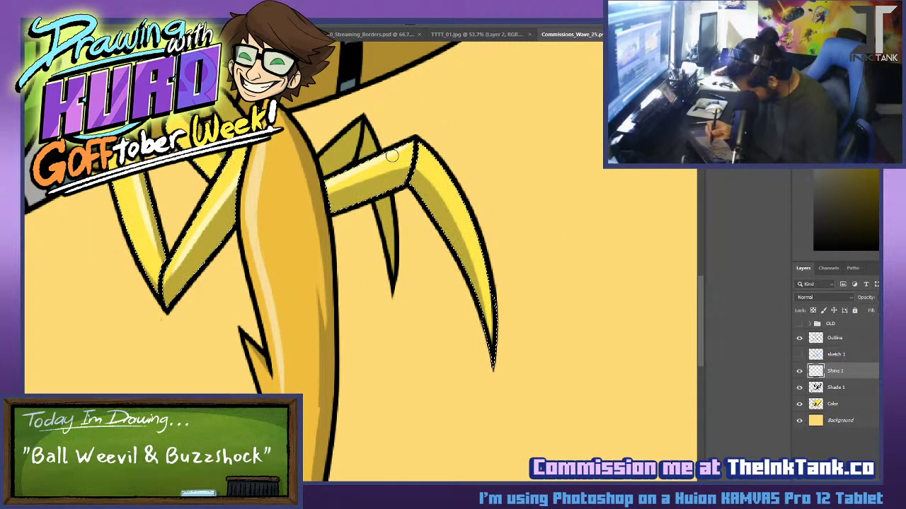
key("ctrl+z")
left_click_drag(352, 184, 410, 161)
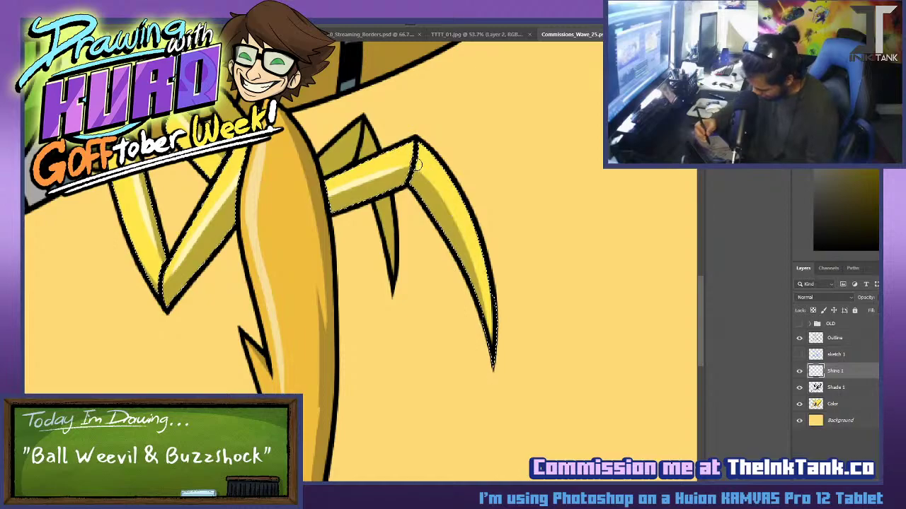
mouse_move(417, 165)
left_mouse_down()
mouse_move(483, 298)
mouse_move(465, 255)
mouse_move(475, 272)
left_mouse_up()
key("ctrl+z")
key("ctrl+z")
key("ctrl+z")
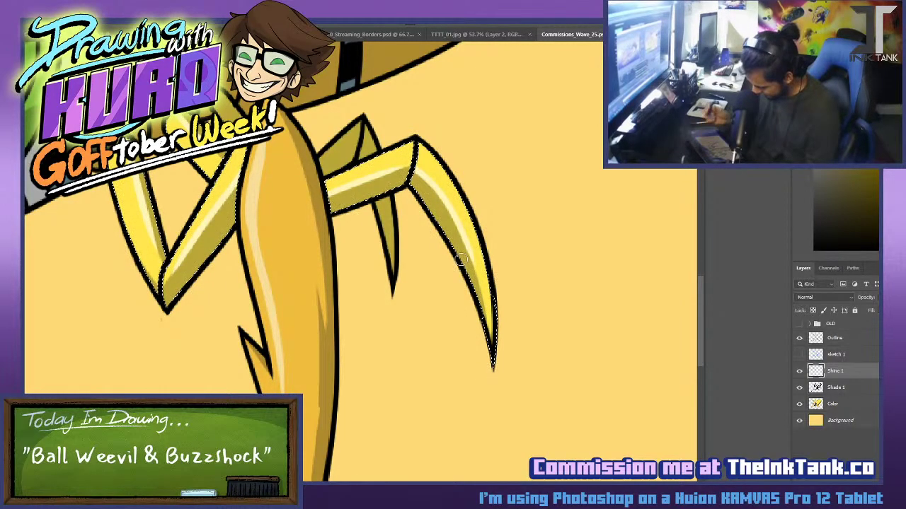
Add the central horn's yellow areas to the selection from the Color layer and make Shine 1 the active layer.
scroll(459, 213, "down", 2)
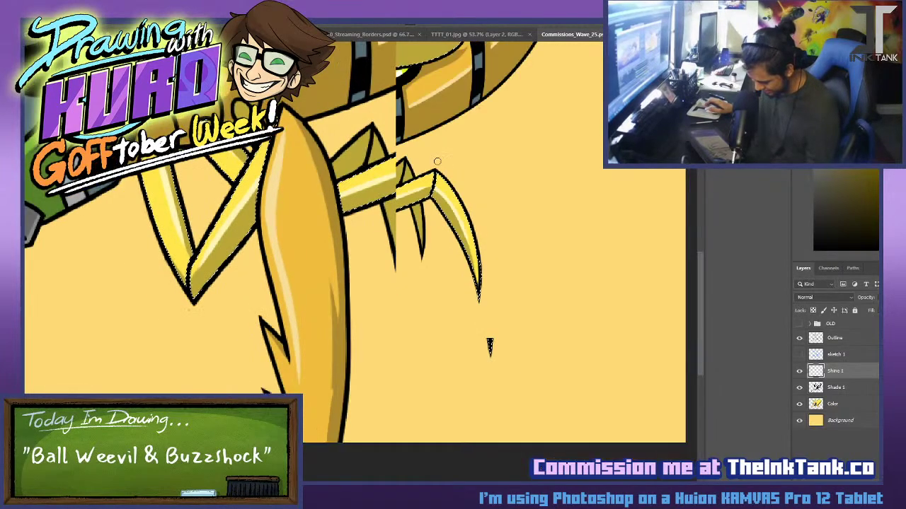
scroll(437, 161, "down", 3)
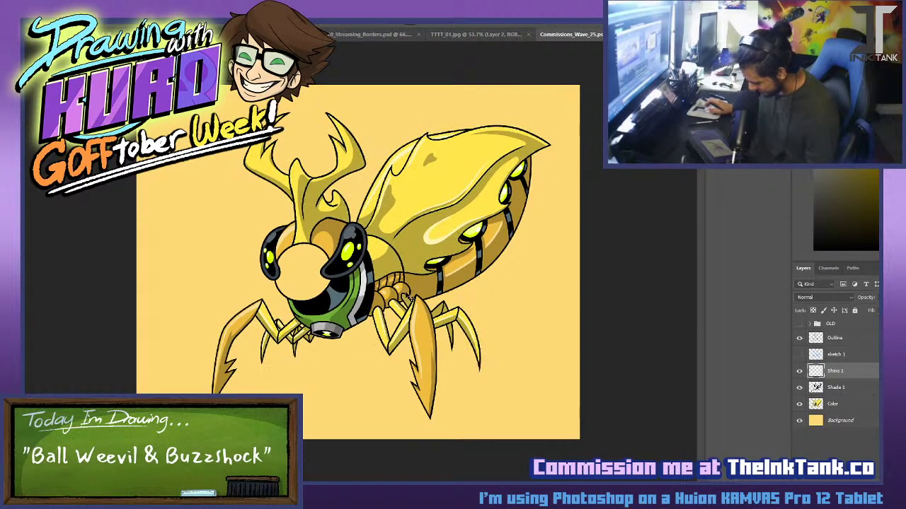
scroll(311, 154, "up", 3)
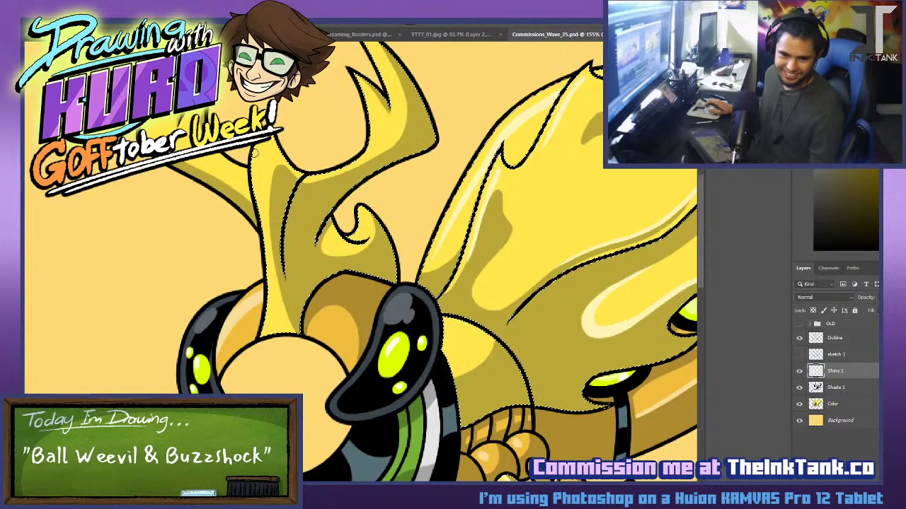
scroll(255, 152, "up", 2)
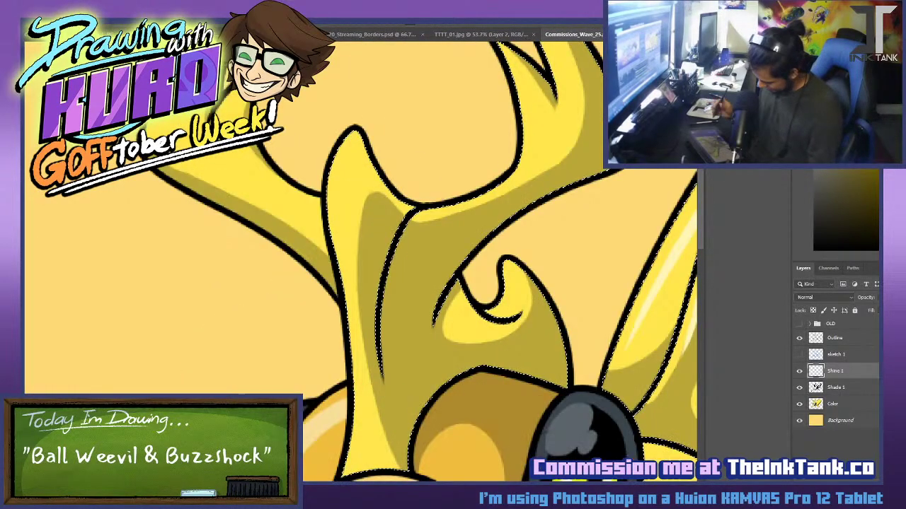
left_click(859, 403)
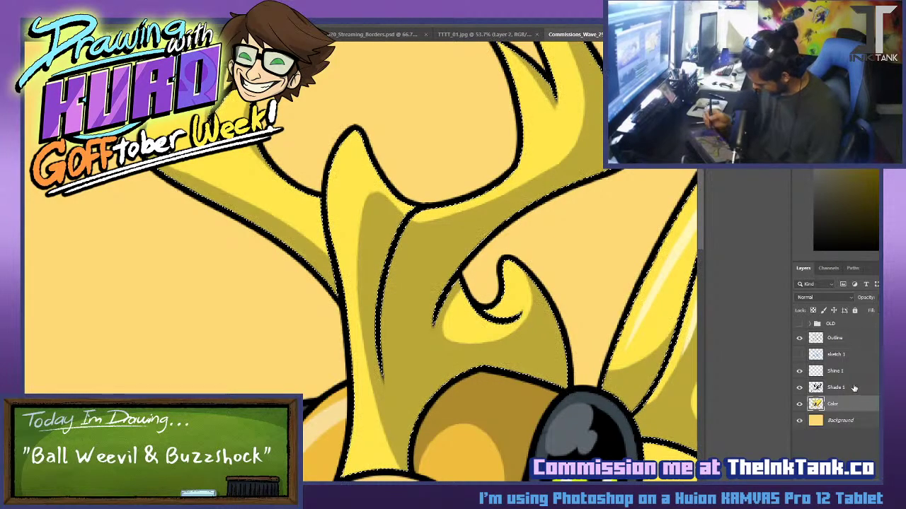
left_click(865, 374)
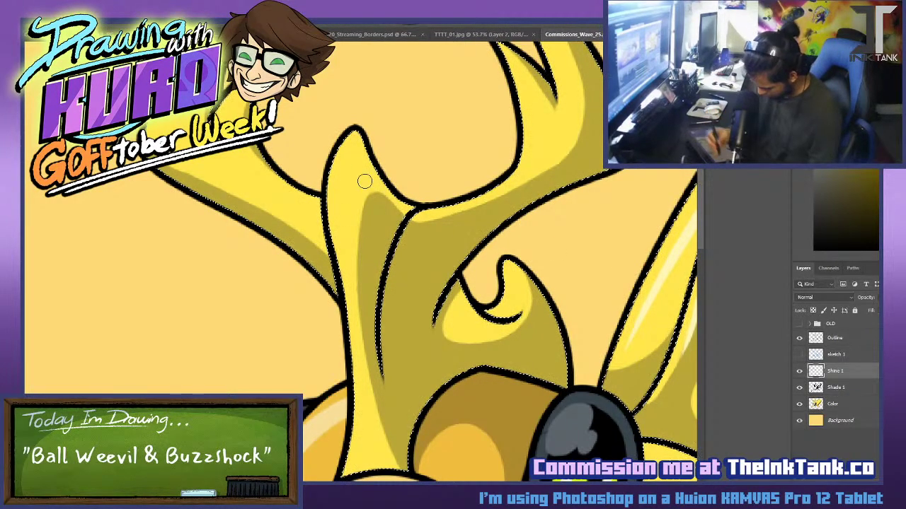
Paint a long pale highlight down the left side of the central horn from its tip to its base.
left_click_drag(354, 141, 340, 259)
key("ctrl+z")
left_click_drag(353, 144, 340, 260)
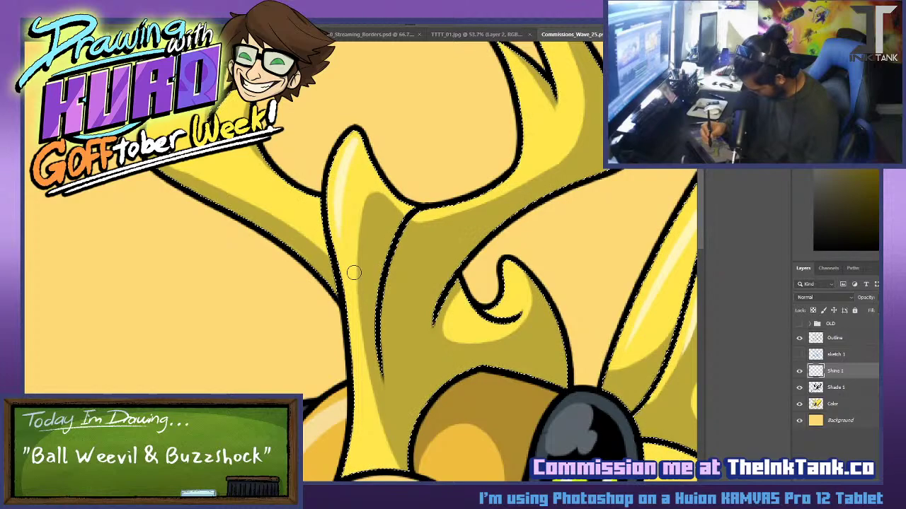
left_click_drag(339, 227, 356, 346)
key("ctrl+z")
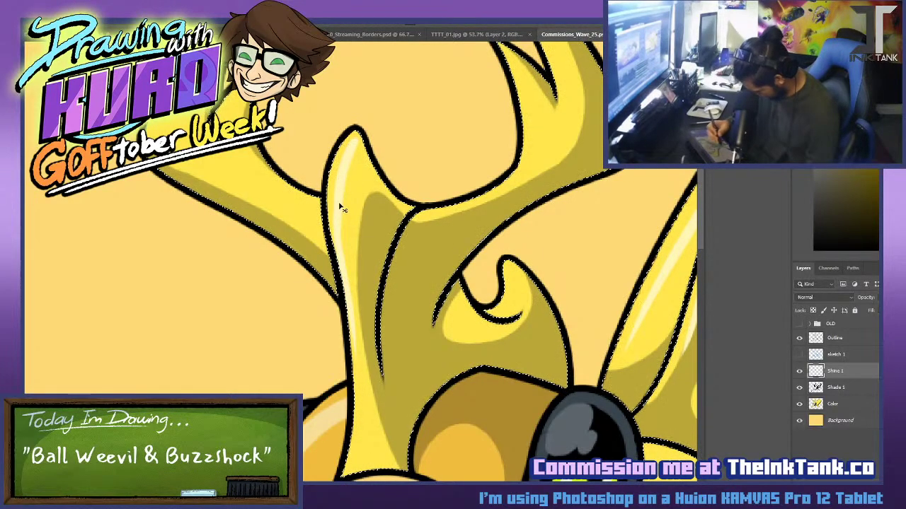
left_click_drag(341, 209, 365, 426)
left_click_drag(338, 212, 359, 388)
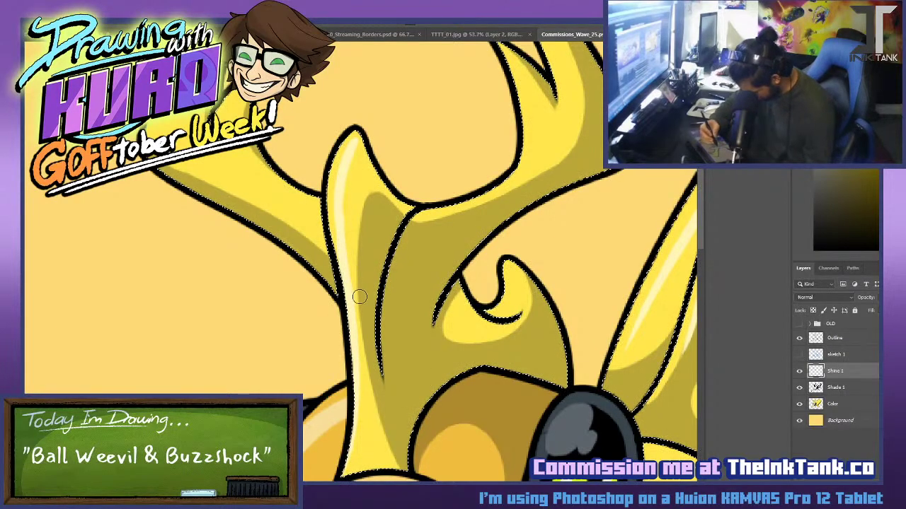
Paint curved highlights along the left antler's outer edge and beside the shading of the right antler.
mouse_move(506, 368)
left_mouse_down()
mouse_move(511, 409)
mouse_move(588, 495)
left_mouse_up()
mouse_move(291, 228)
left_mouse_down()
mouse_move(236, 329)
mouse_move(324, 202)
left_mouse_up()
left_click_drag(234, 336, 366, 165)
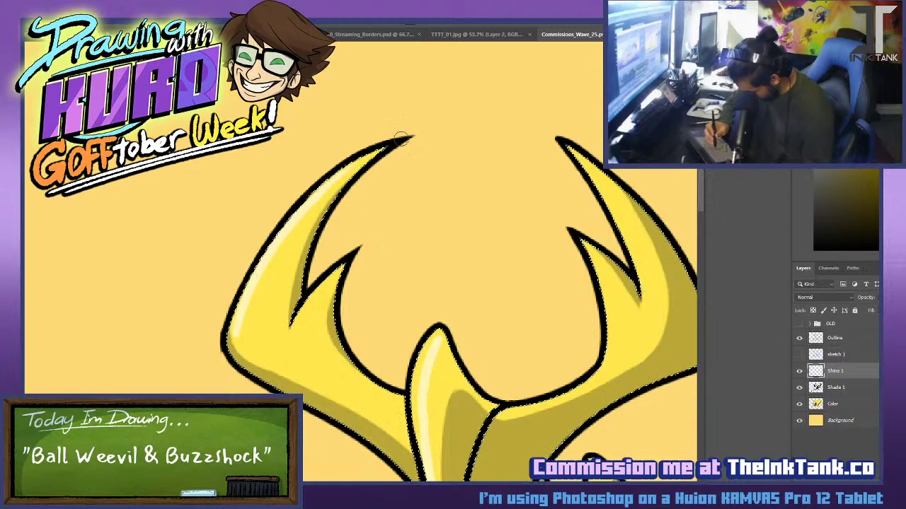
left_click_drag(533, 269, 443, 273)
left_click_drag(569, 345, 502, 397)
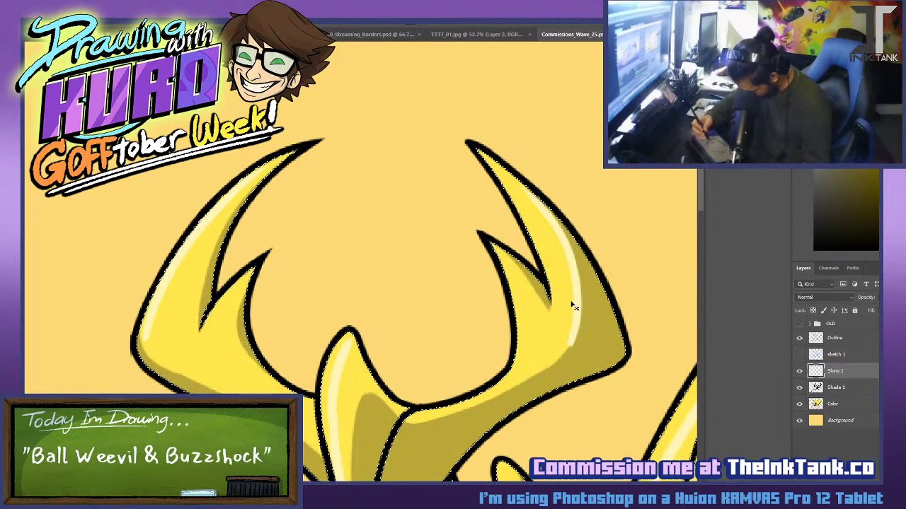
left_click_drag(574, 305, 522, 186)
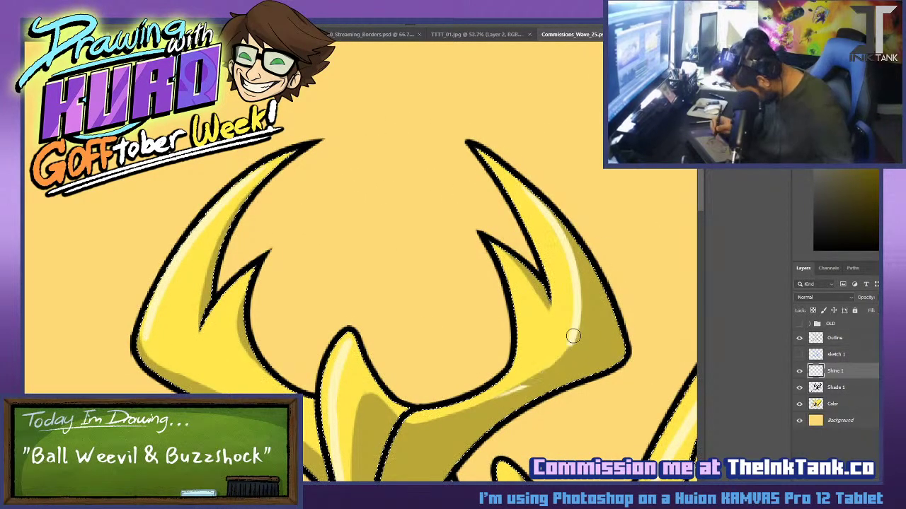
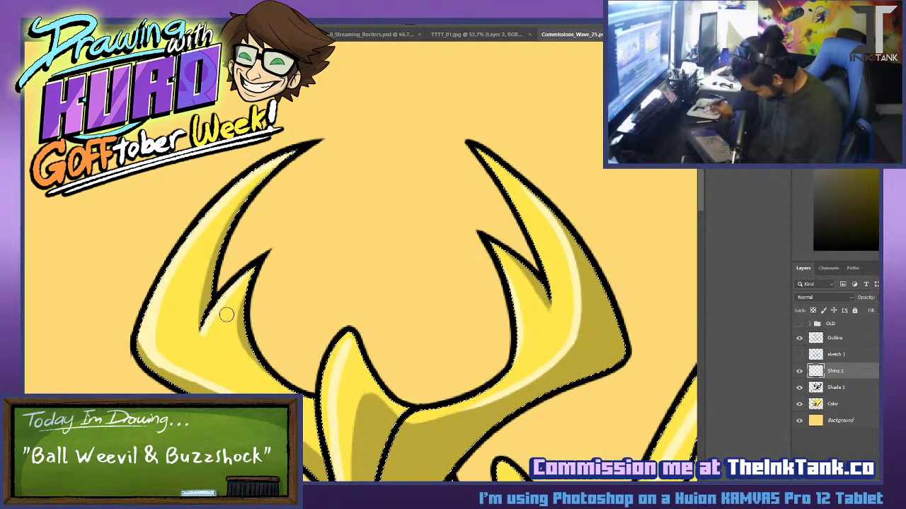
Broaden the pale highlight on the small flap at the front edge of the yellow shell.
scroll(227, 314, "down", 6)
scroll(237, 382, "up", 3)
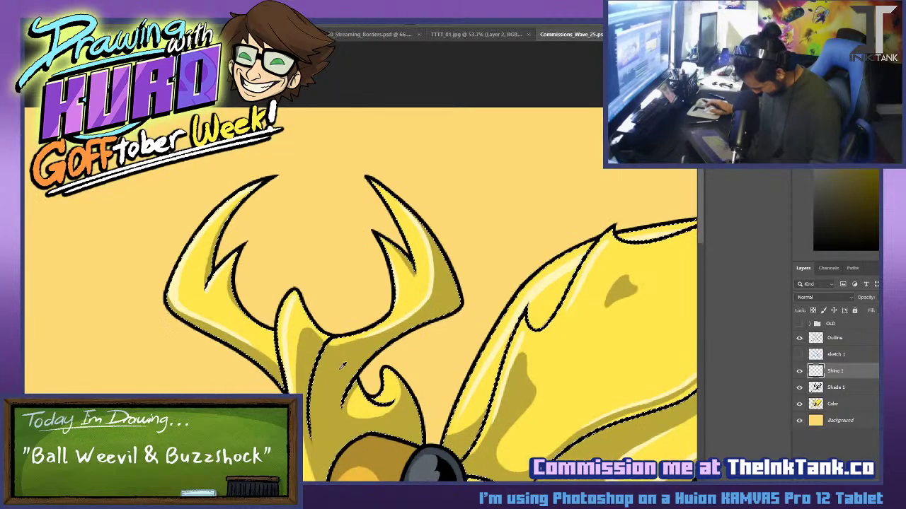
scroll(342, 366, "up", 4)
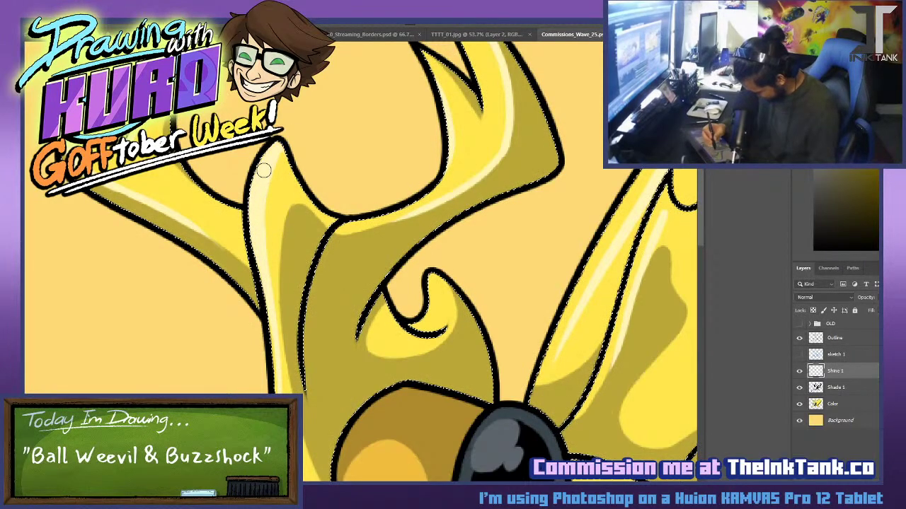
left_click_drag(602, 295, 264, 386)
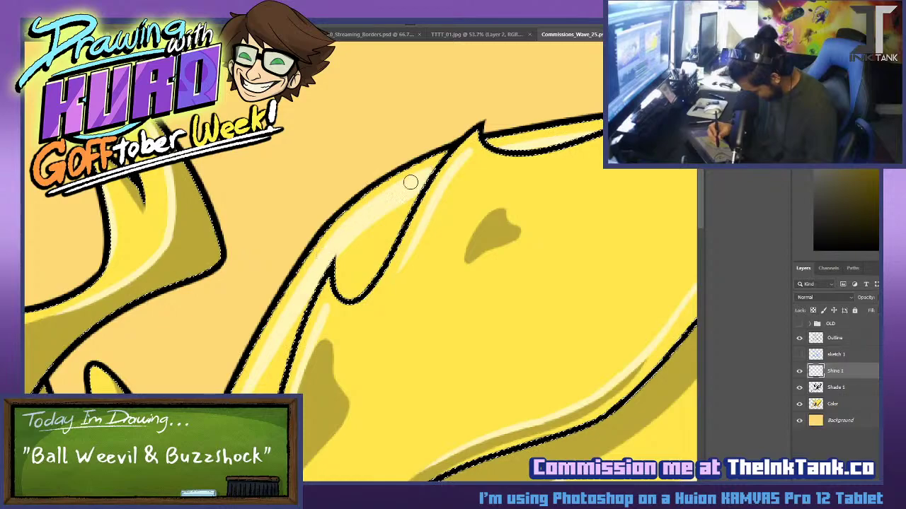
mouse_move(410, 183)
left_mouse_down()
mouse_move(359, 216)
mouse_move(369, 208)
mouse_move(360, 246)
mouse_move(288, 319)
left_mouse_up()
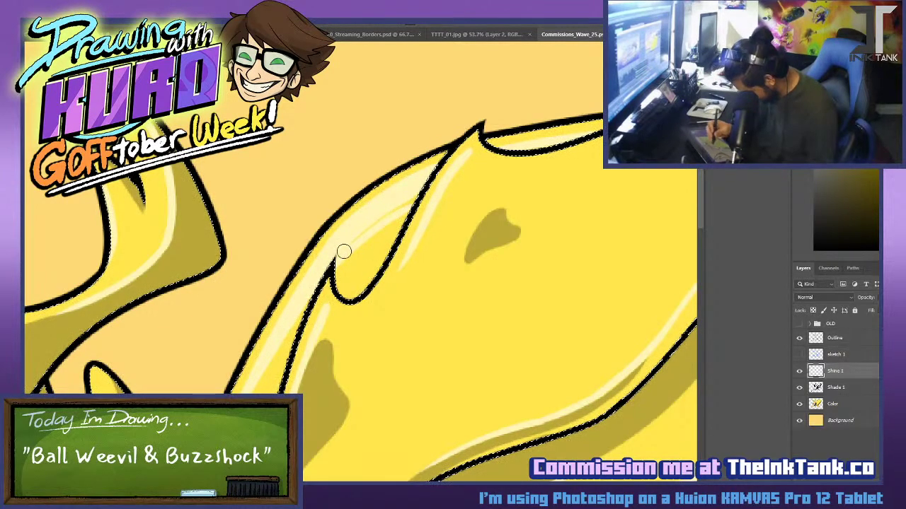
Paint short diagonal highlight streaks across the middle of the upper shell, undoing the first long streak.
scroll(566, 162, "down", 2)
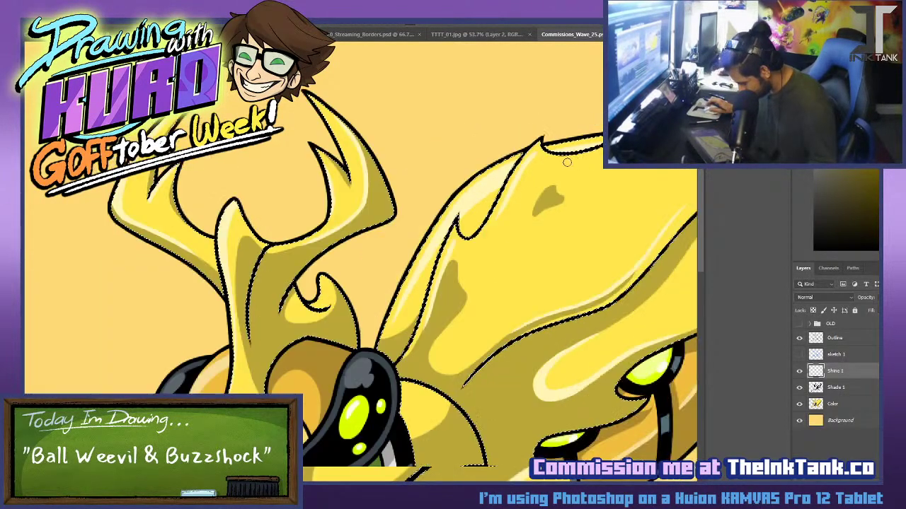
scroll(567, 162, "down", 2)
mouse_move(536, 368)
left_mouse_down()
mouse_move(536, 338)
mouse_move(386, 356)
left_mouse_up()
left_click_drag(408, 224, 481, 175)
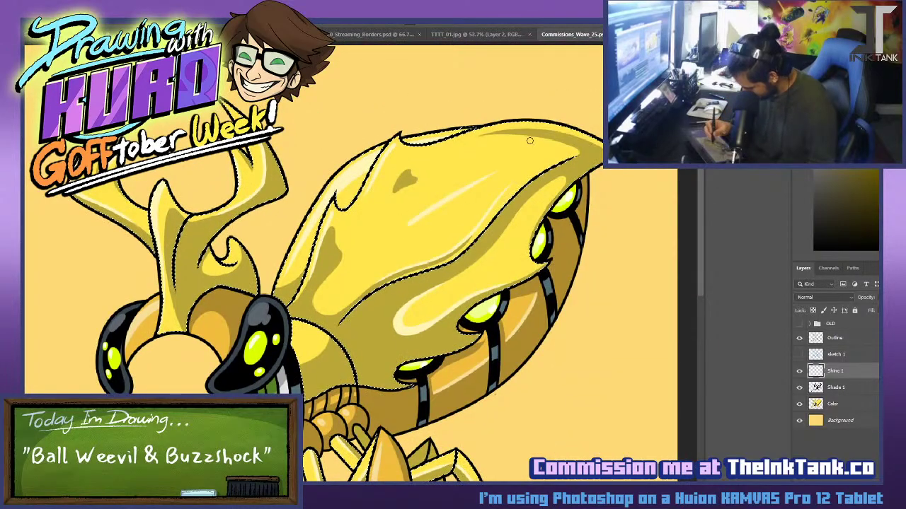
key("ctrl+z")
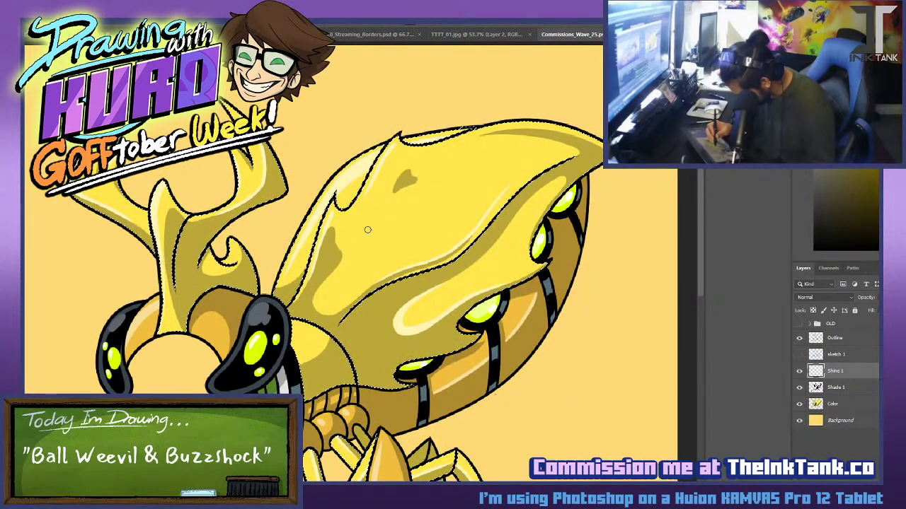
left_click_drag(367, 220, 455, 163)
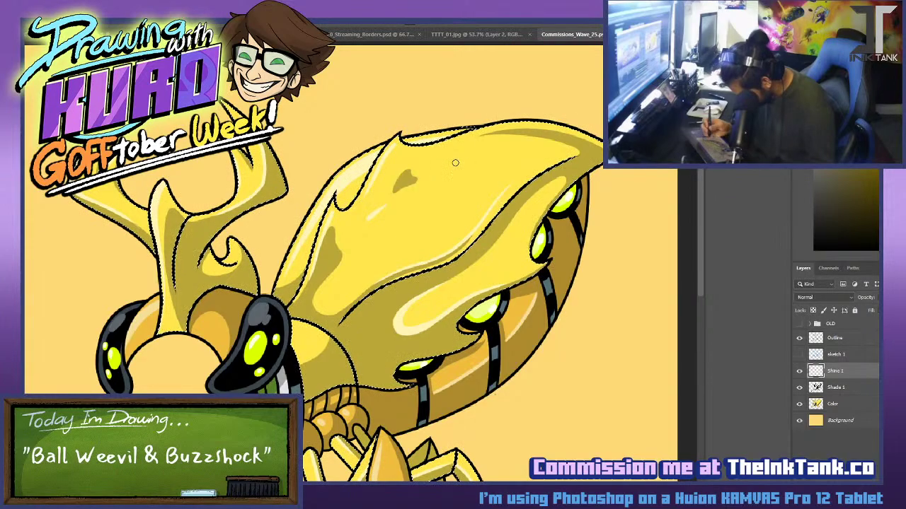
Load the Color layer's painted area as a selection and add a new layer named Bloop 1 above Shine 1.
scroll(453, 157, "down", 3)
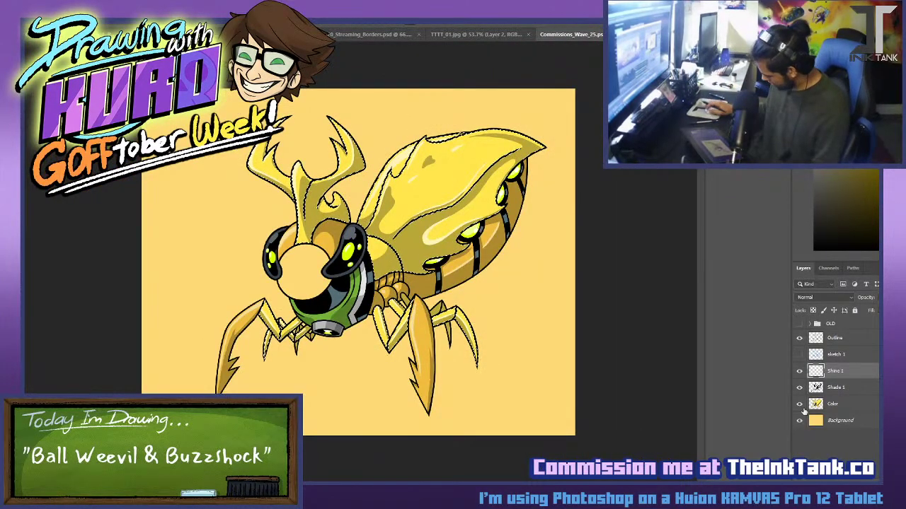
left_click(820, 406, "ctrl")
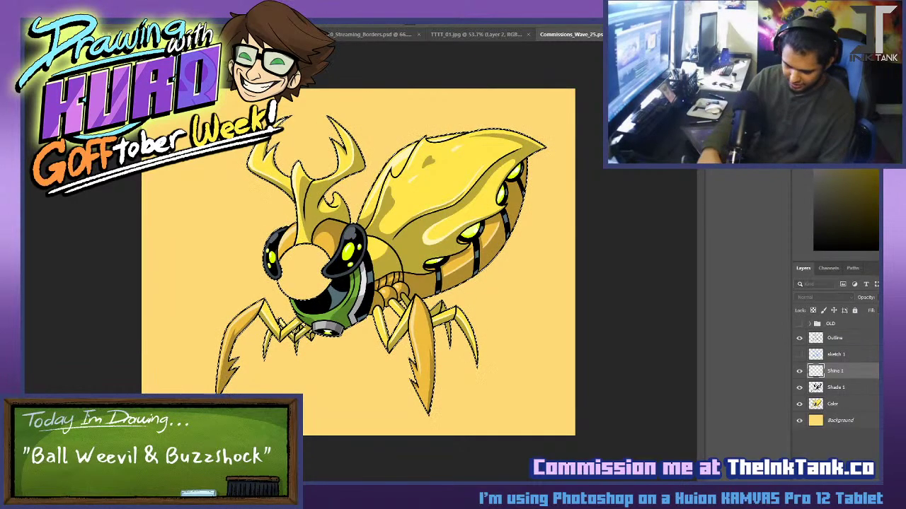
key("Return")
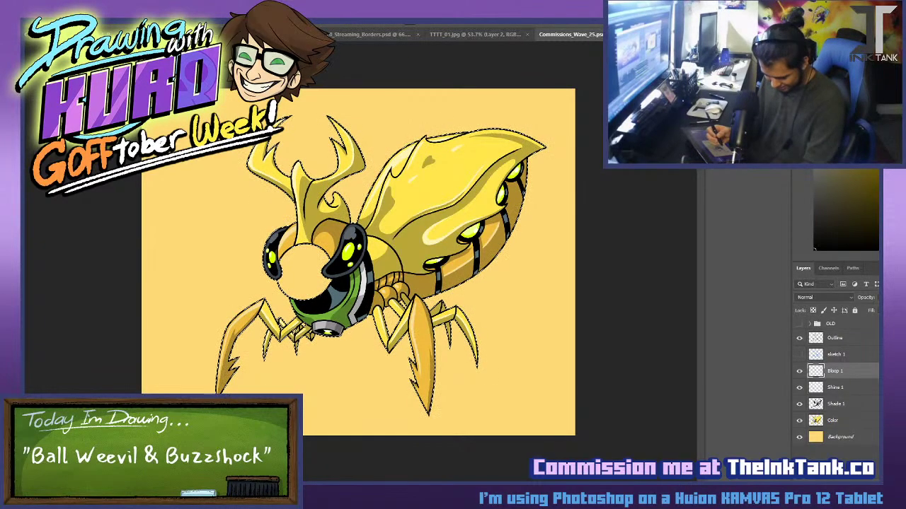
Paint soft dark shading over the legs and lower body on Bloop 1 with an enlarged brush, undoing the overly dark pass.
key("bracketright")
key("bracketright")
key("bracketright")
key("bracketright")
key("bracketright")
key("bracketright")
left_click_drag(615, 294, 376, 440)
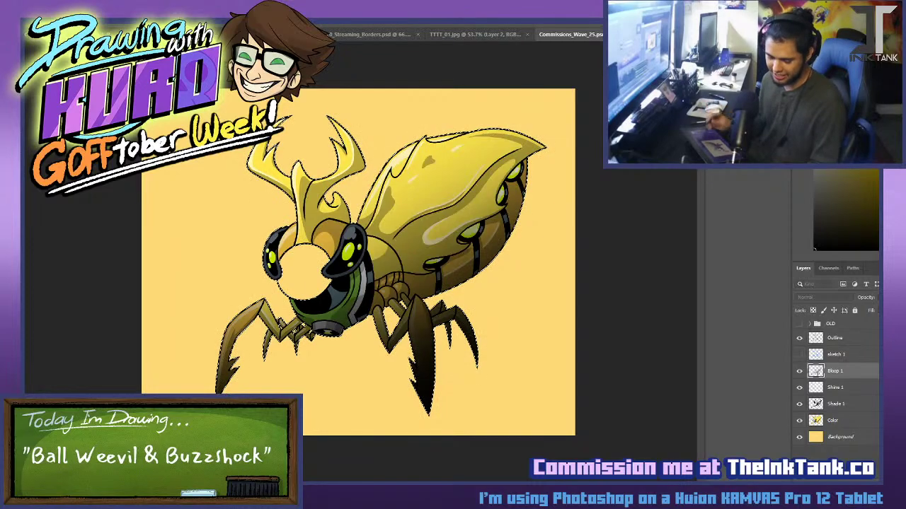
key("ctrl+z")
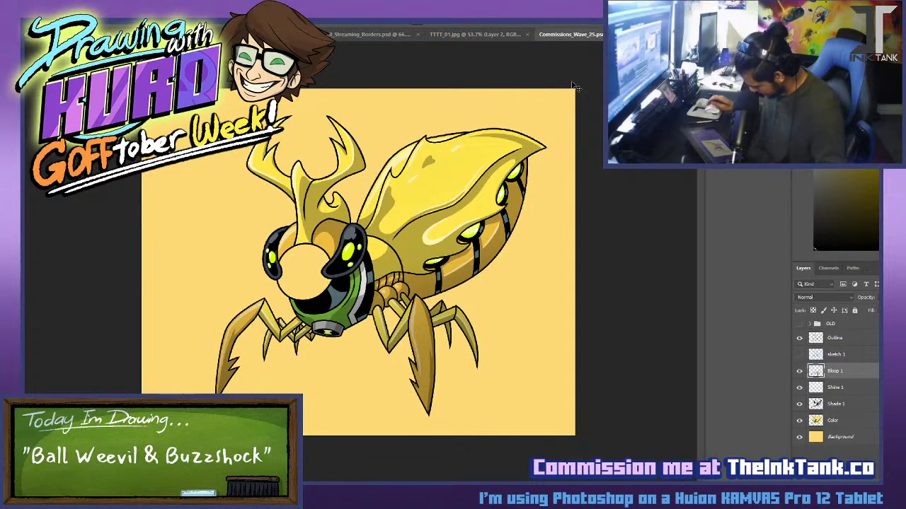
Select the neon-green eyes and lights from the Color layer, clear the Bloop 1 shading over them and deselect.
scroll(305, 361, "up", 2)
left_click(864, 420)
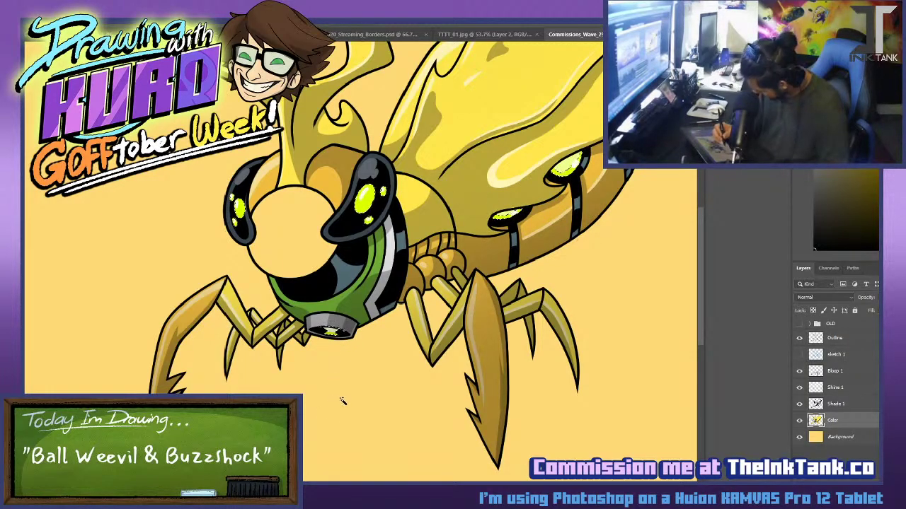
left_click(852, 403)
left_click(859, 373)
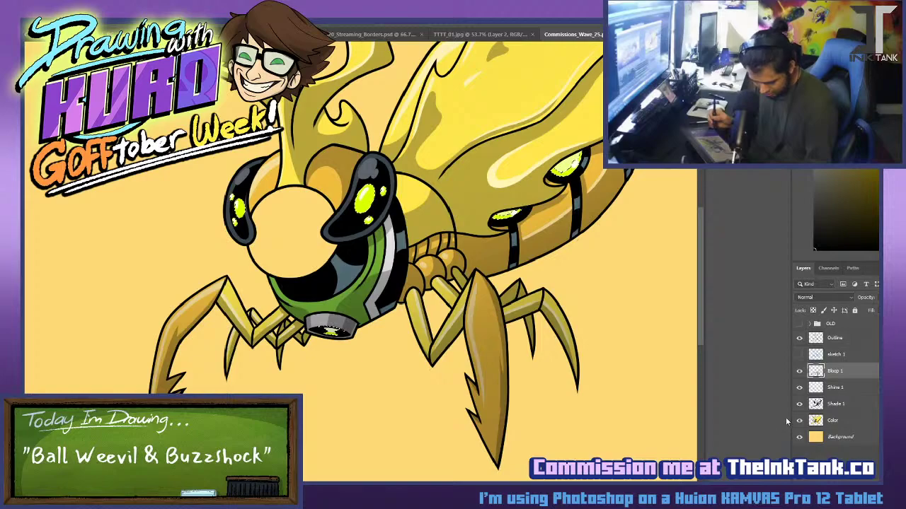
key("ctrl+d")
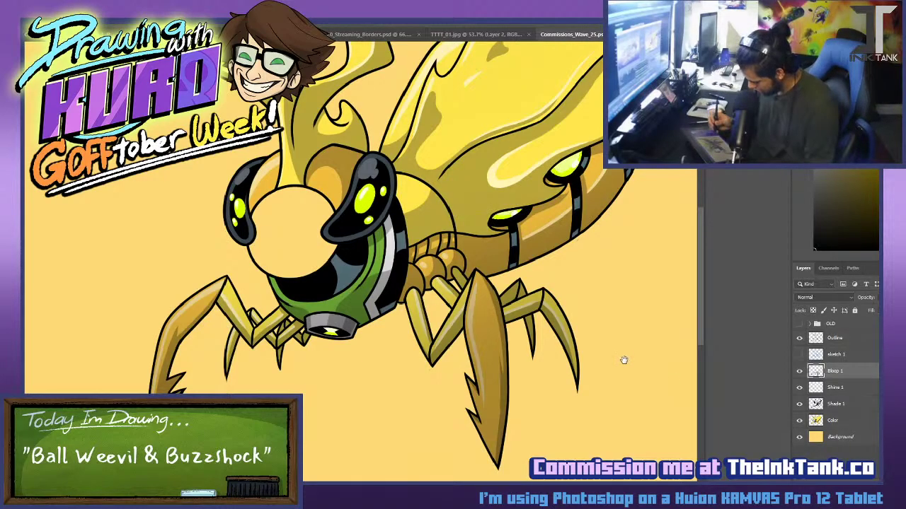
left_click_drag(624, 360, 540, 421)
scroll(488, 307, "down", 6)
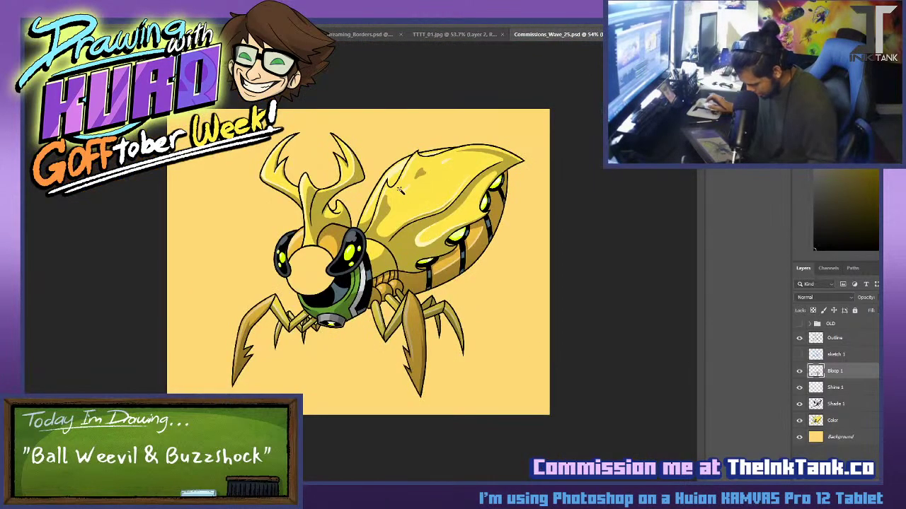
scroll(402, 307, "up", 1)
key("ctrl+plus")
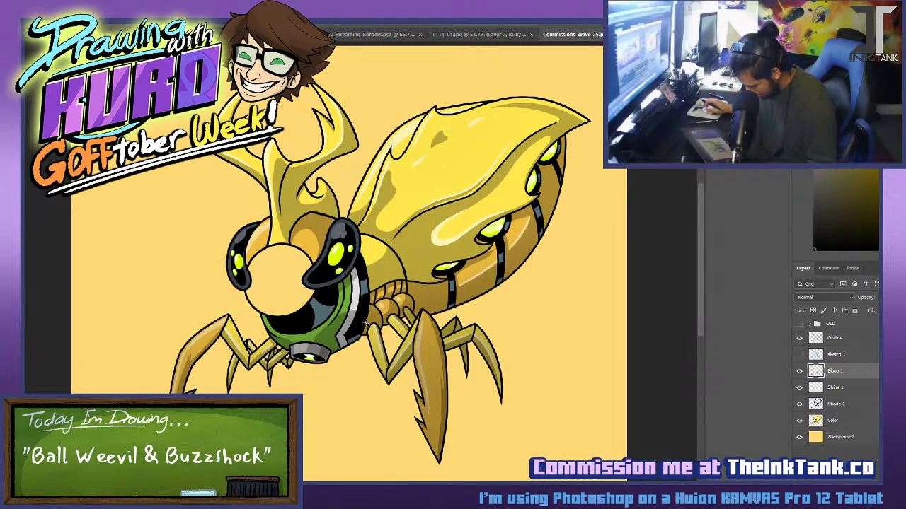
key("ctrl+minus")
key("ctrl+minus")
key("ctrl+plus")
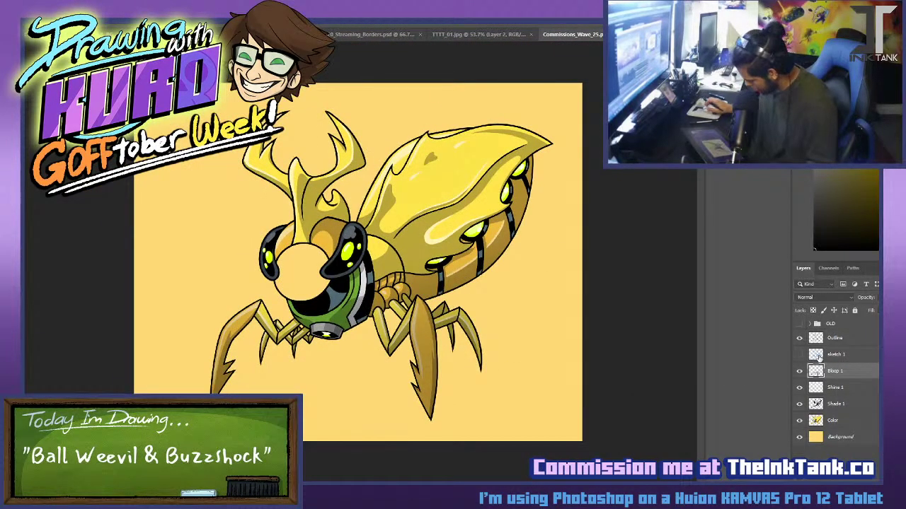
Move Outline below sketch 1 and group the layers from Outline through Color under the name Body.
left_click_drag(847, 339, 852, 362)
left_click(850, 420, "shift")
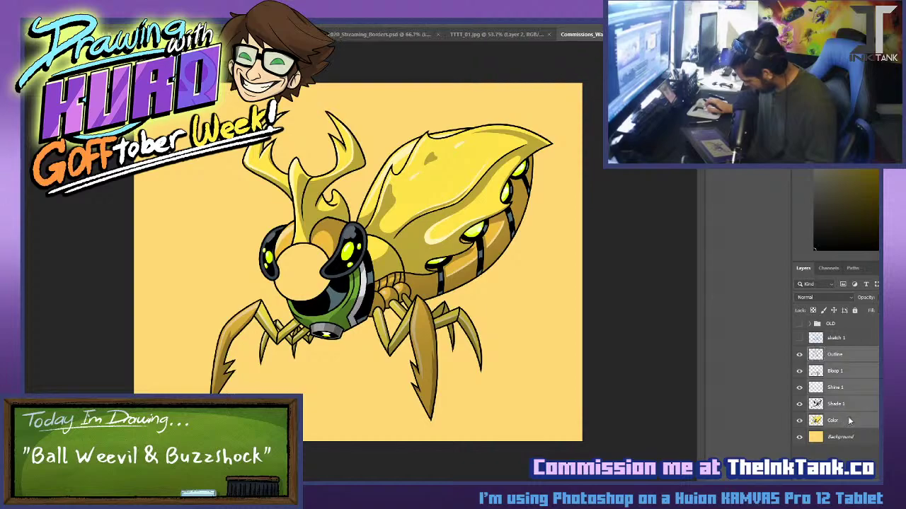
type("Body")
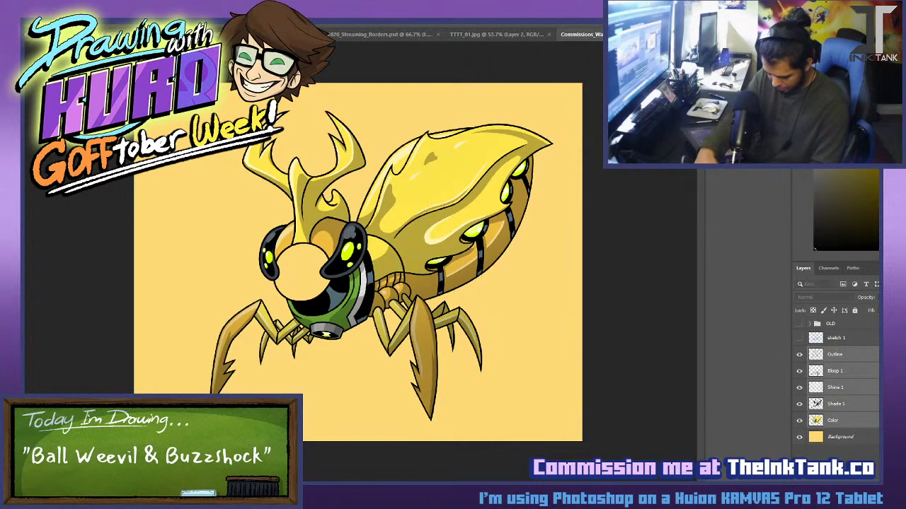
key("Return")
Create a layer named Outline and arrange it below the Body group with the visible sketch 1 layer beneath it.
key("ctrl+shift+n")
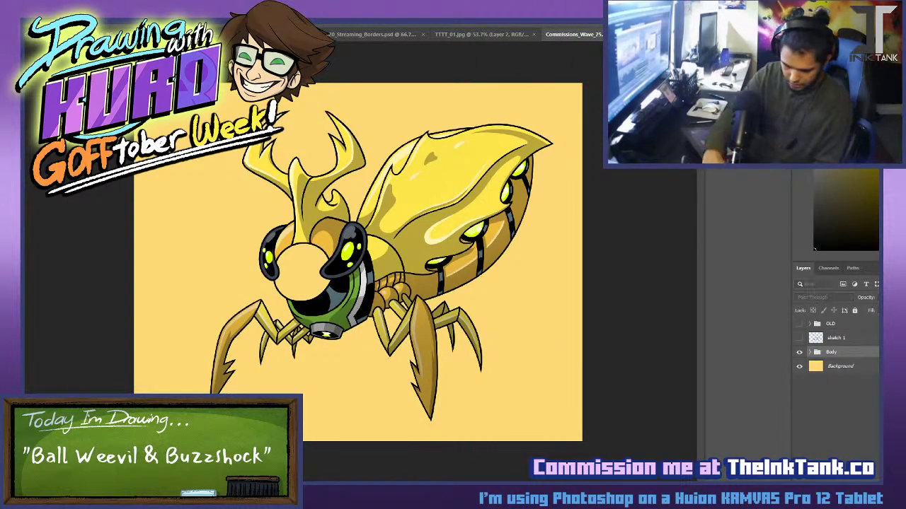
type("Outline")
key("Return")
left_click_drag(816, 360, 869, 374)
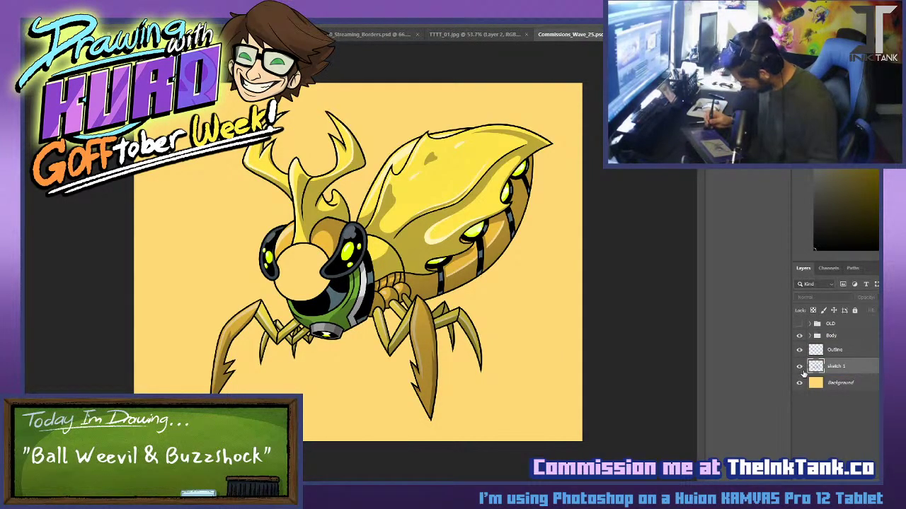
Rename the new Outline layer to Outline 1, put it in a group named Mouth and make it the active layer.
left_click(835, 350)
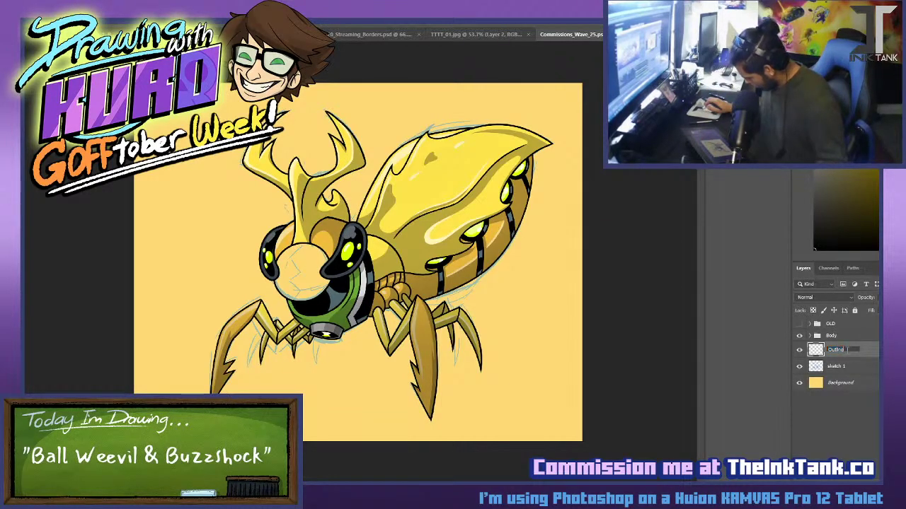
key("Return")
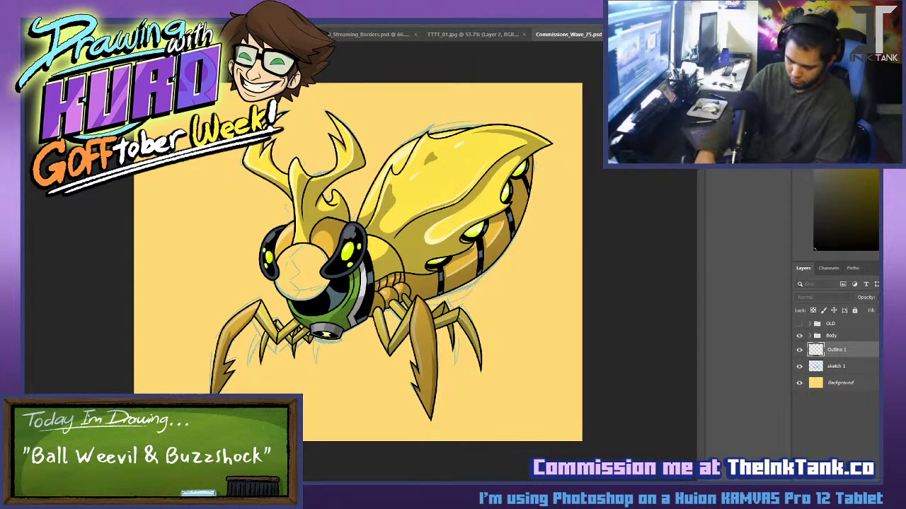
key("Return")
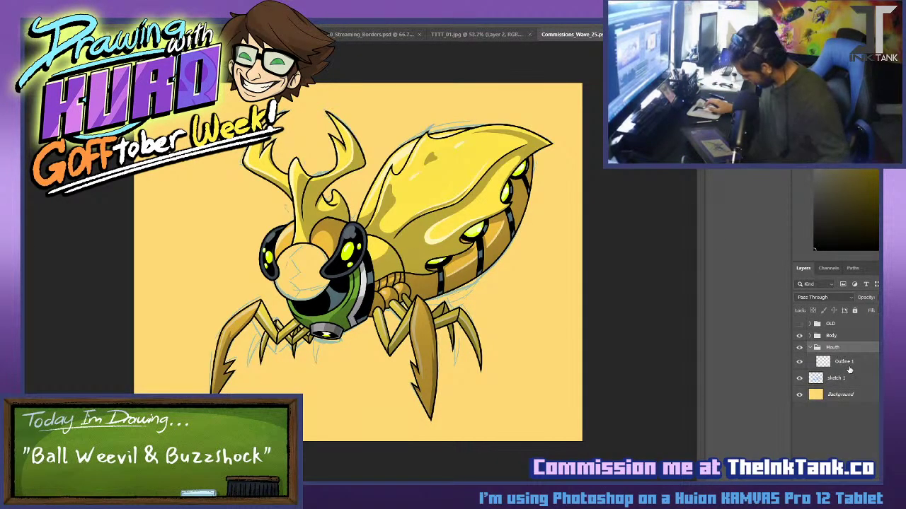
left_click(847, 366)
left_click(843, 381)
left_click(857, 364)
Ink the upper part of the zigzag mouth line from the top edge of the round face, following the sketch.
scroll(297, 322, "up", 6)
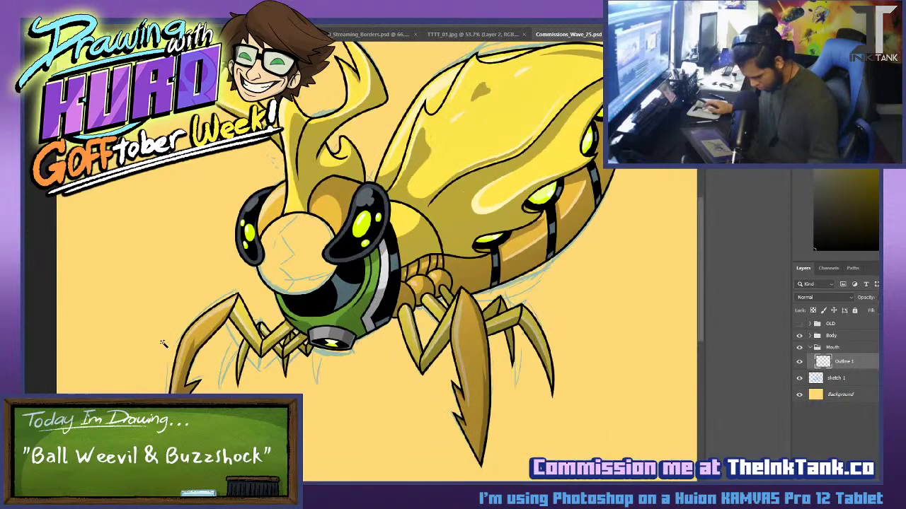
scroll(168, 324, "up", 2)
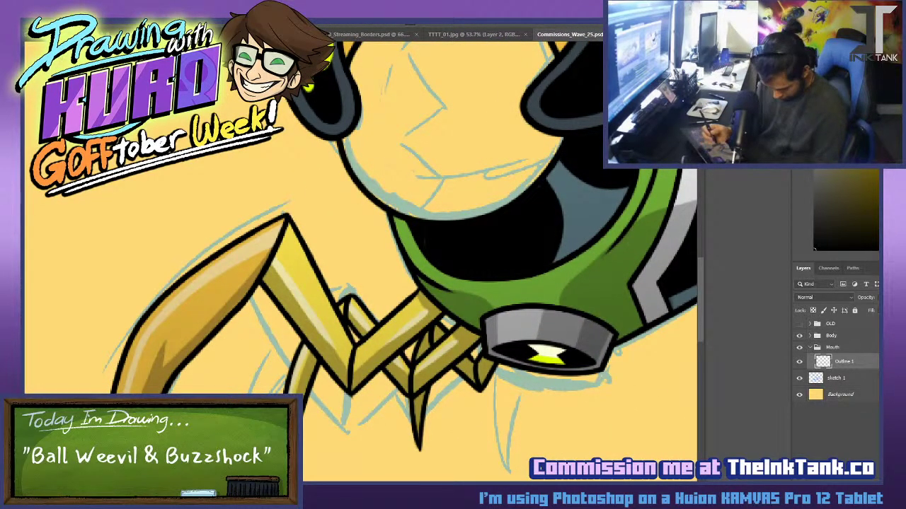
left_click_drag(394, 252, 342, 363)
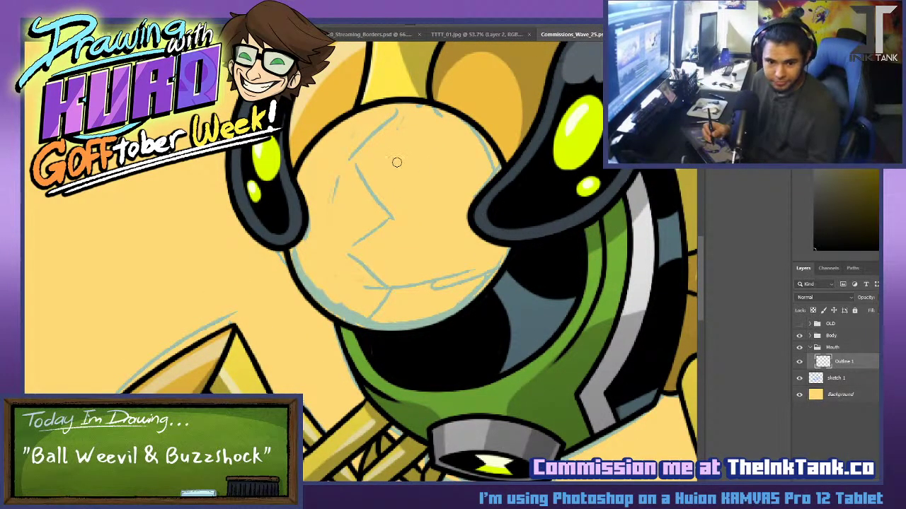
mouse_move(390, 101)
left_mouse_down()
mouse_move(402, 123)
mouse_move(348, 164)
mouse_move(387, 224)
left_mouse_up()
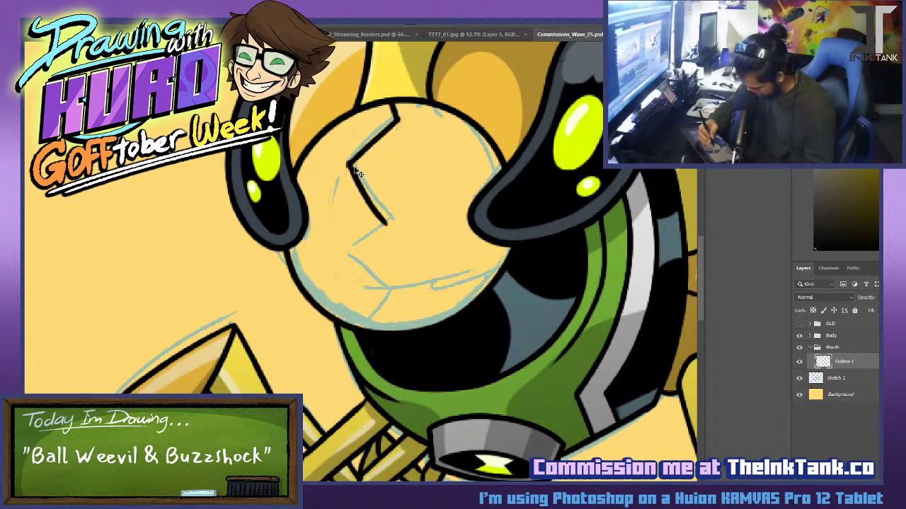
key("ctrl+z")
left_click_drag(349, 164, 388, 218)
Ink the lower part of the zigzag mouth line down to the face's bottom edge, redoing the uneven strokes.
mouse_move(350, 252)
left_mouse_down()
mouse_move(394, 212)
mouse_move(390, 287)
left_mouse_up()
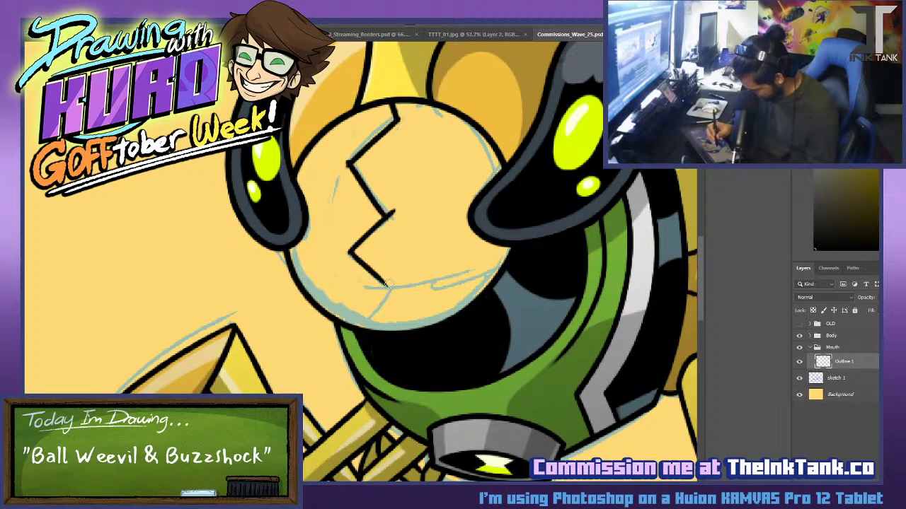
key("ctrl+z")
left_click_drag(351, 252, 387, 286)
key("ctrl+z")
left_click_drag(348, 249, 387, 288)
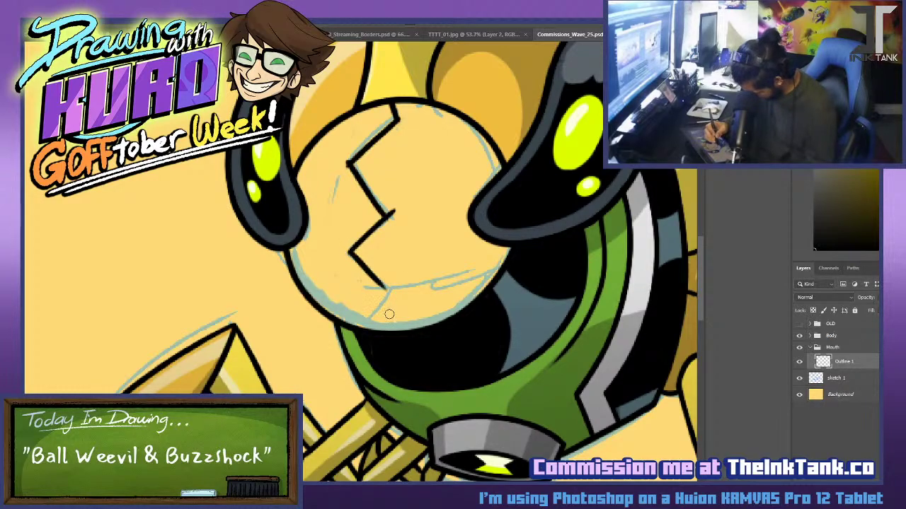
left_click_drag(347, 247, 385, 284)
mouse_move(360, 318)
left_mouse_down()
mouse_move(387, 281)
mouse_move(379, 329)
mouse_move(388, 332)
left_mouse_up()
key("ctrl+z")
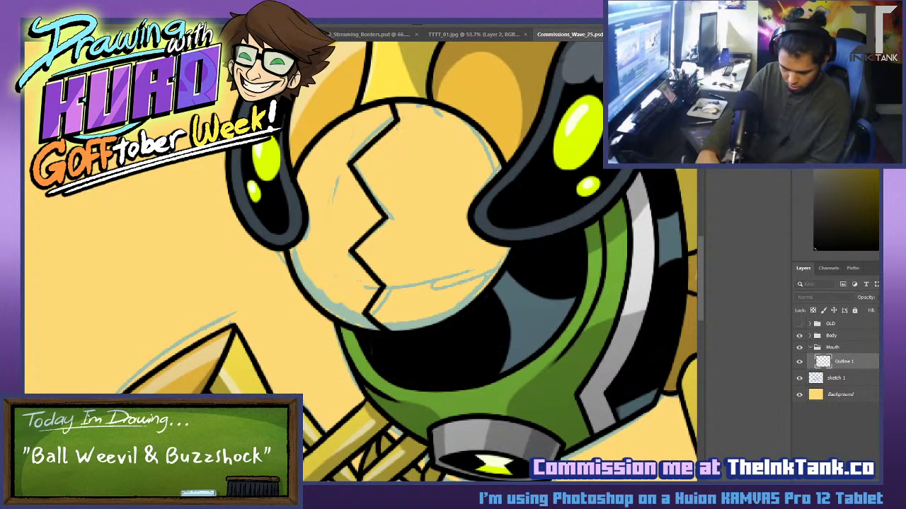
Add a layer named Color 1 to the Mouth group, place it below Outline 1 and make it active.
type("Color 1")
key("Return")
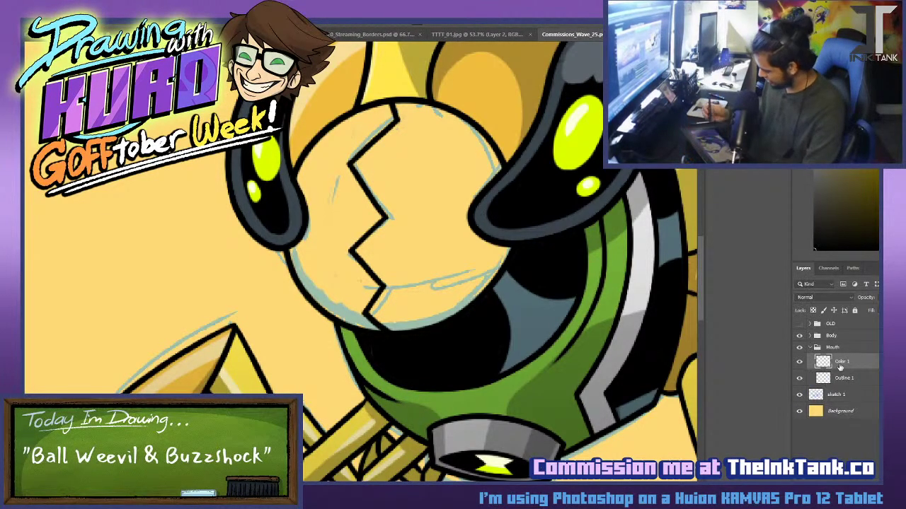
left_click_drag(855, 381, 858, 352)
left_click(857, 384)
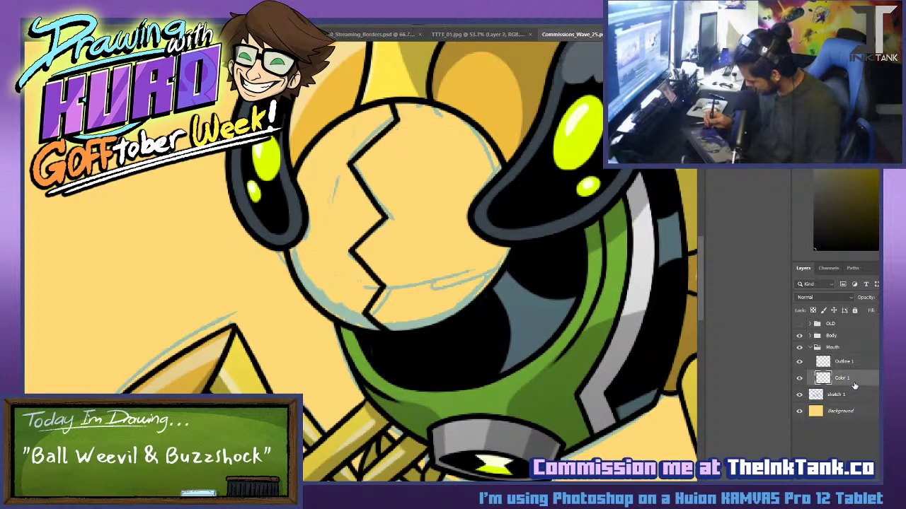
Select an area around the round face and fill the face with yellow on the Color 1 layer.
left_click_drag(504, 233, 405, 398)
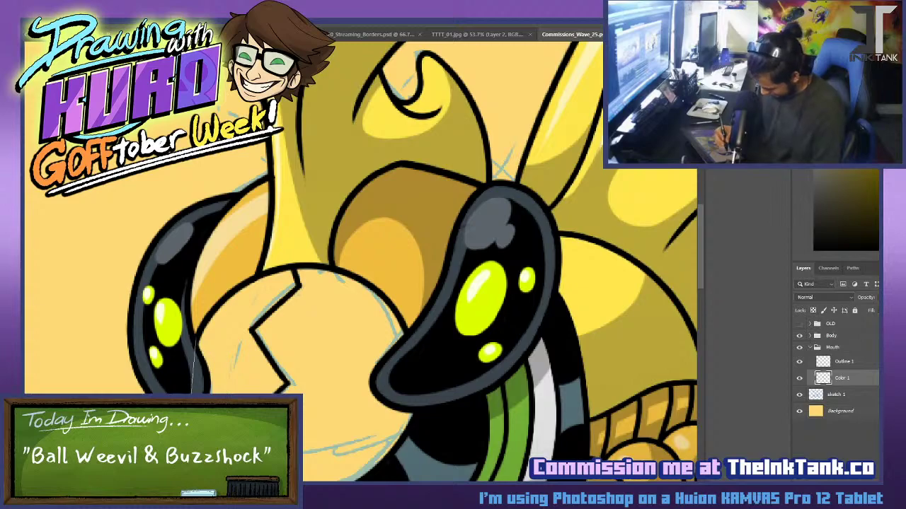
scroll(410, 262, "down", 2)
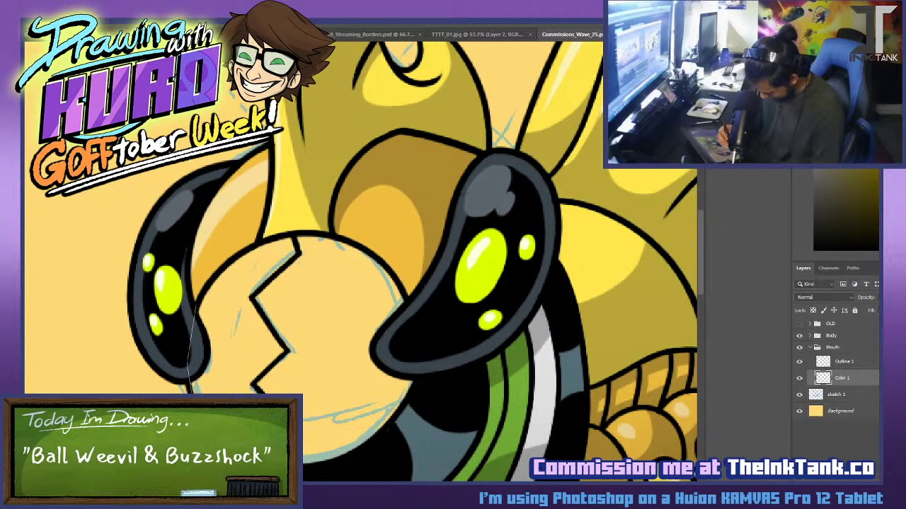
mouse_move(366, 473)
left_mouse_down()
mouse_move(433, 421)
mouse_move(410, 241)
mouse_move(296, 198)
mouse_move(237, 241)
mouse_move(198, 368)
left_mouse_up()
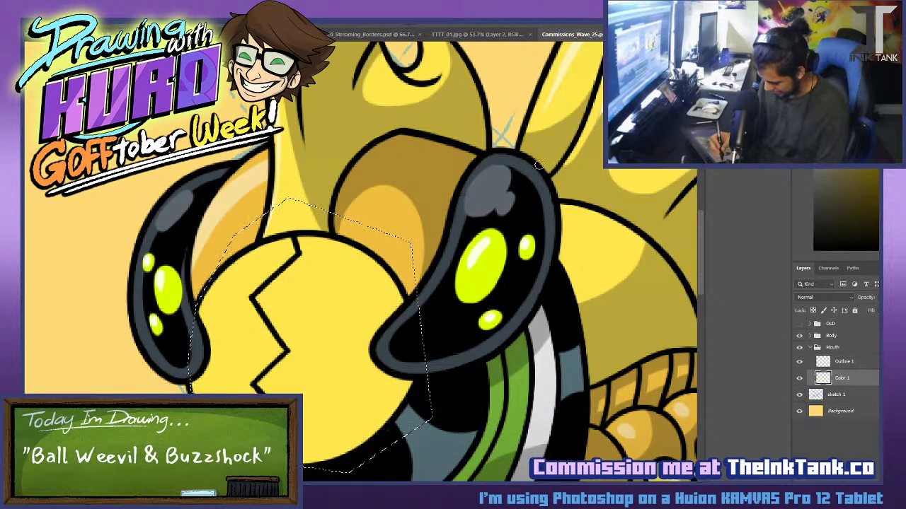
Shade the round face's lower and right-hand edges with the dark yellow sampled from the horn.
left_click_drag(431, 199, 357, 269)
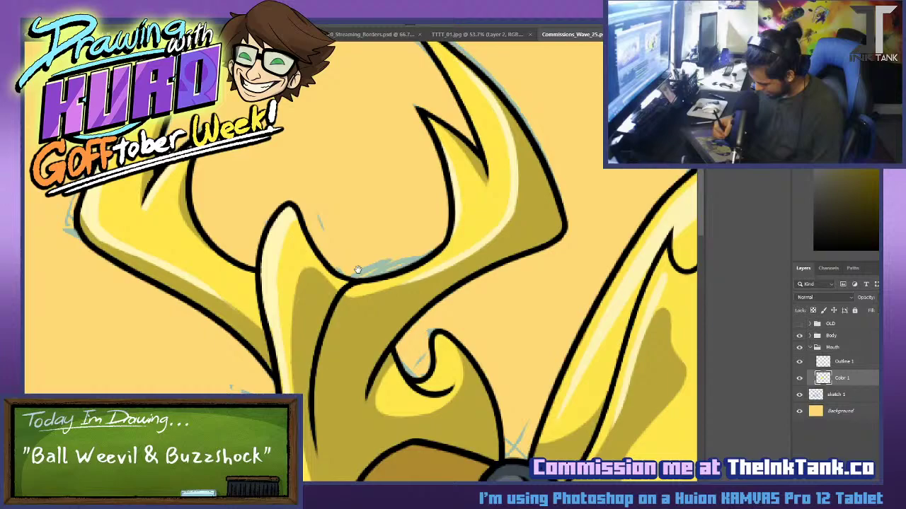
left_click(315, 278, "alt")
left_click_drag(382, 425, 364, 168)
left_click_drag(364, 340, 359, 163)
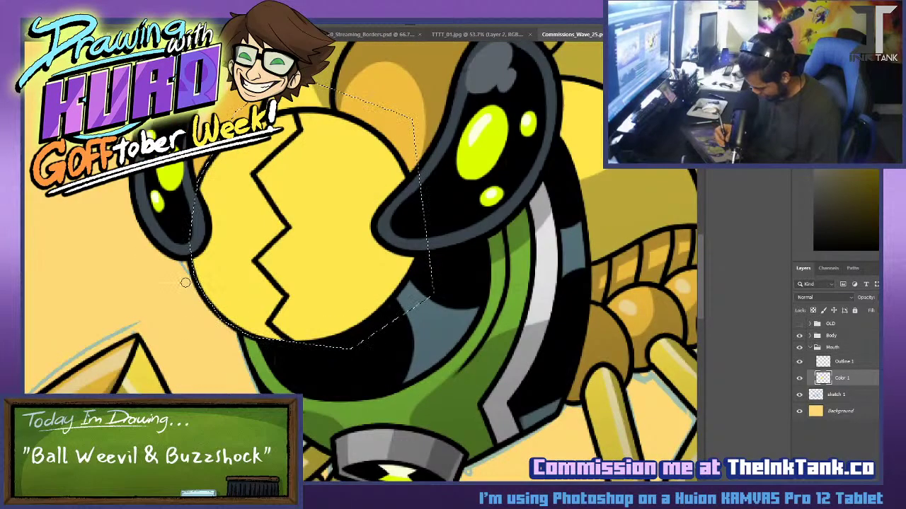
mouse_move(186, 282)
left_mouse_down()
mouse_move(308, 269)
mouse_move(192, 297)
left_mouse_up()
key("ctrl+z")
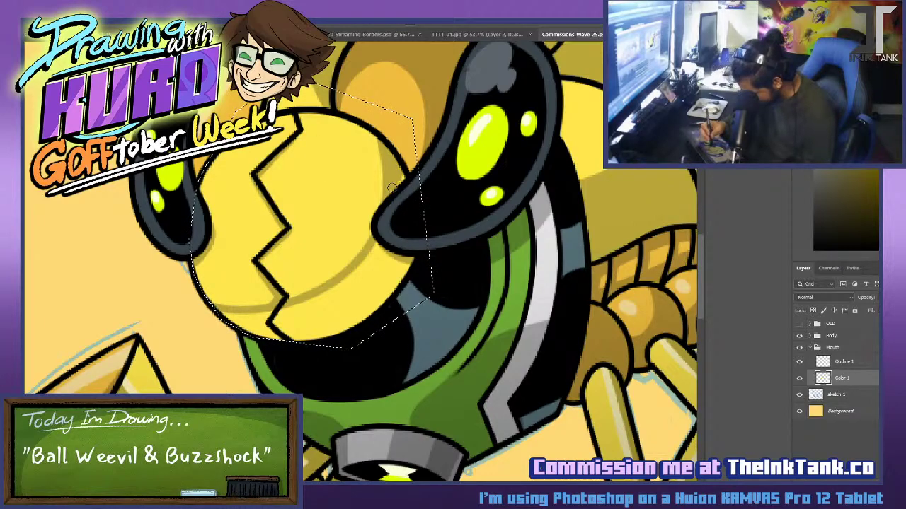
mouse_move(236, 315)
left_mouse_down()
mouse_move(328, 295)
mouse_move(337, 305)
mouse_move(379, 285)
mouse_move(382, 303)
mouse_move(401, 275)
mouse_move(354, 281)
mouse_move(378, 252)
left_mouse_up()
Paint curved pale-yellow highlights along the face's upper edge on both sides of the zigzag, and save the document.
left_click_drag(443, 200, 472, 459)
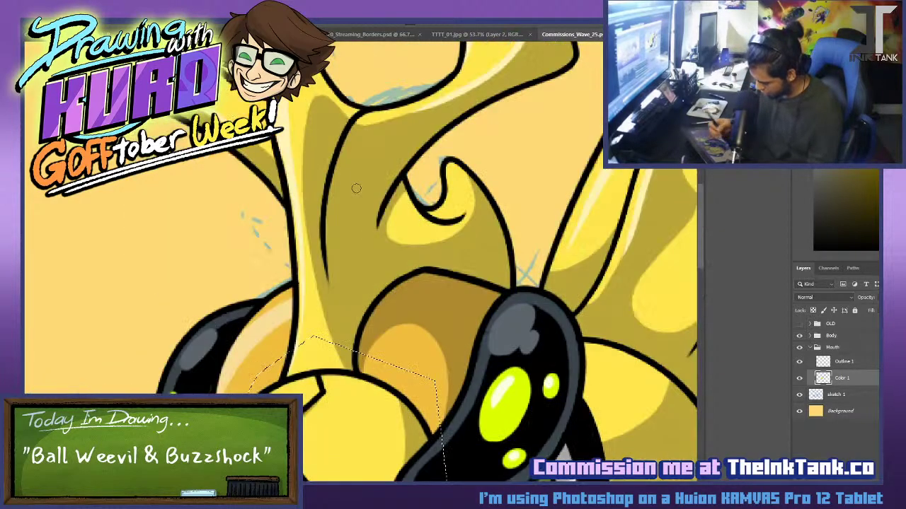
mouse_move(391, 317)
left_mouse_down()
mouse_move(419, 184)
mouse_move(383, 326)
left_mouse_up()
left_click_drag(261, 321, 386, 265)
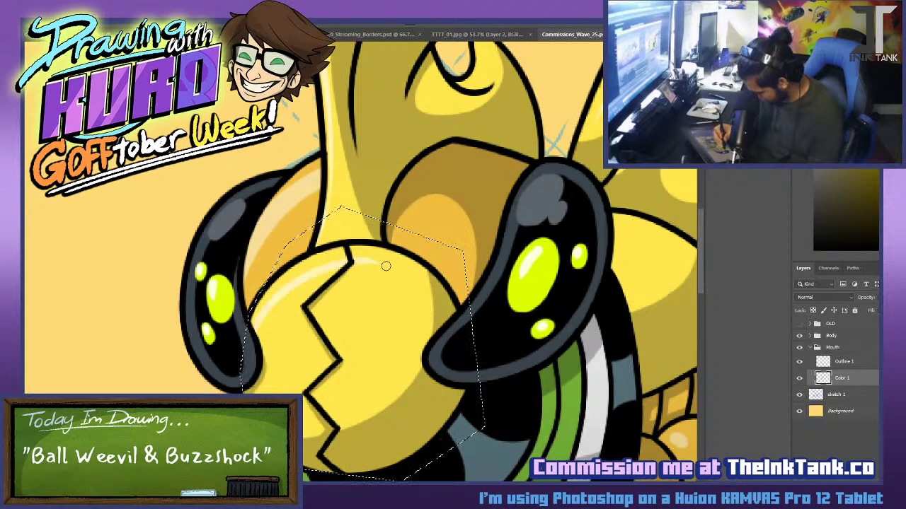
left_click_drag(271, 326, 400, 269)
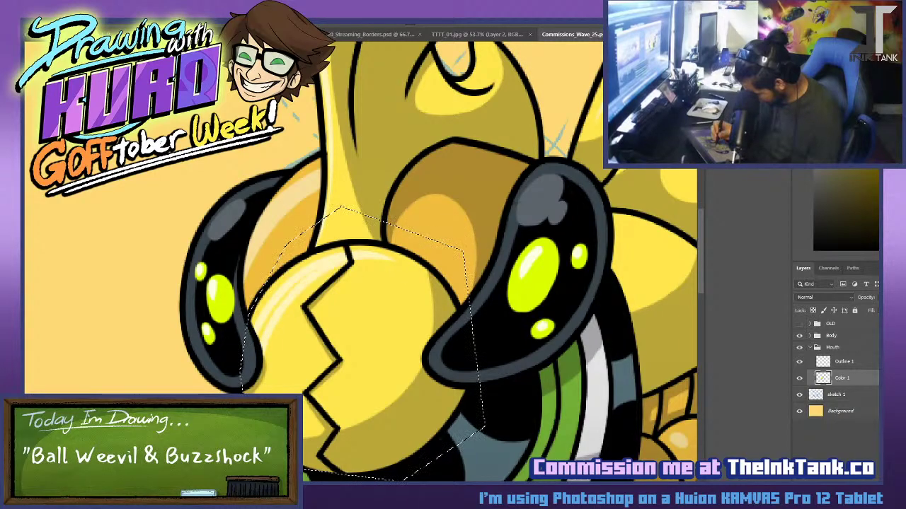
left_click_drag(274, 327, 355, 264)
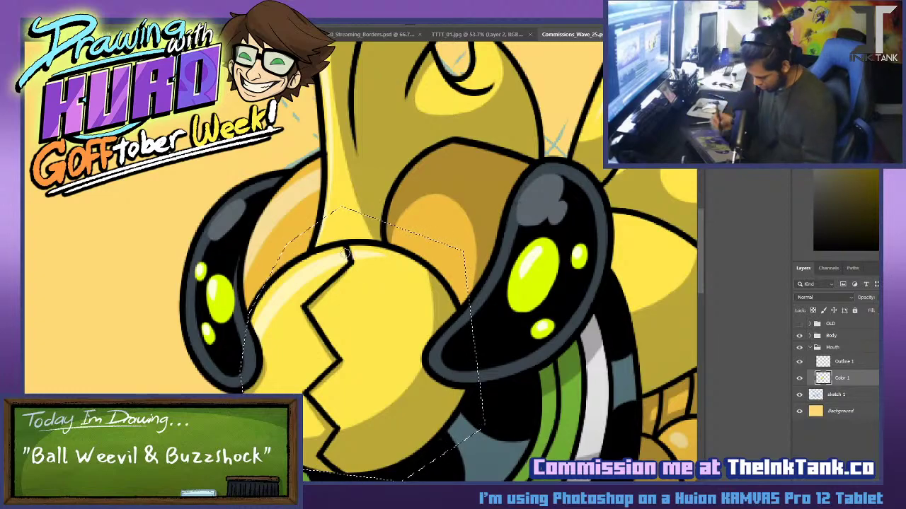
key("ctrl+s")
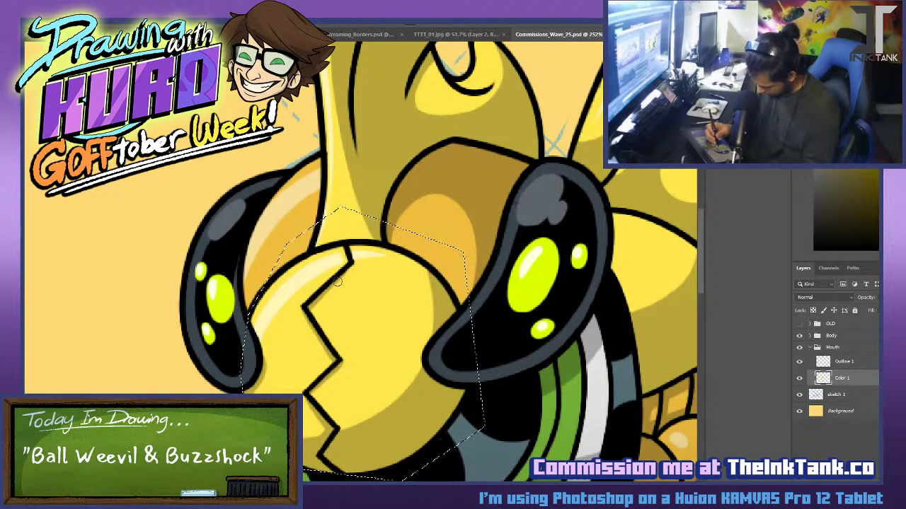
Hide the sketch 1 and Background layers to show the whole creature on transparency.
scroll(342, 253, "down", 6)
scroll(356, 265, "down", 3)
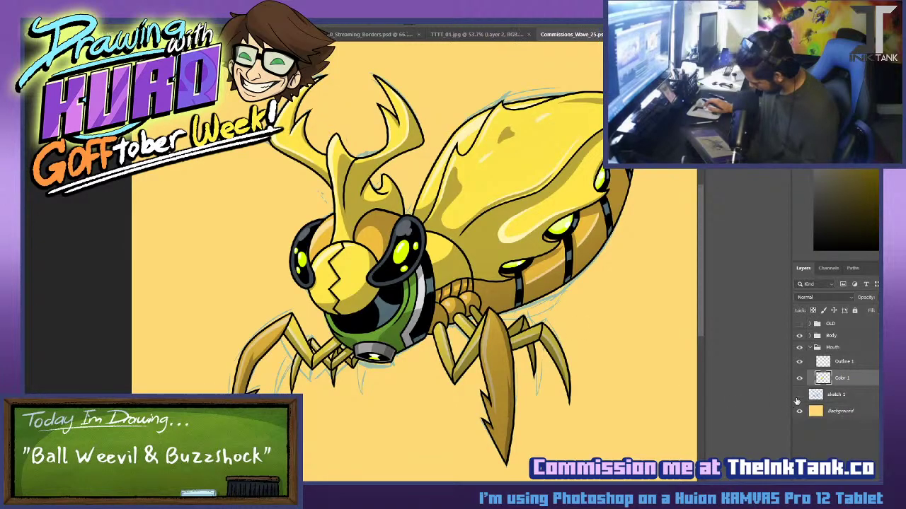
left_click_drag(799, 394, 798, 410)
scroll(190, 313, "down", 3)
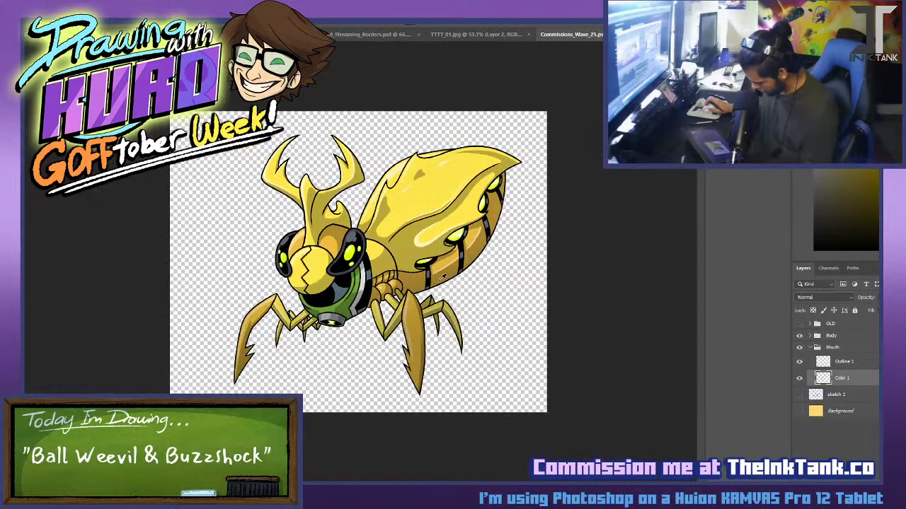
scroll(189, 313, "up", 4)
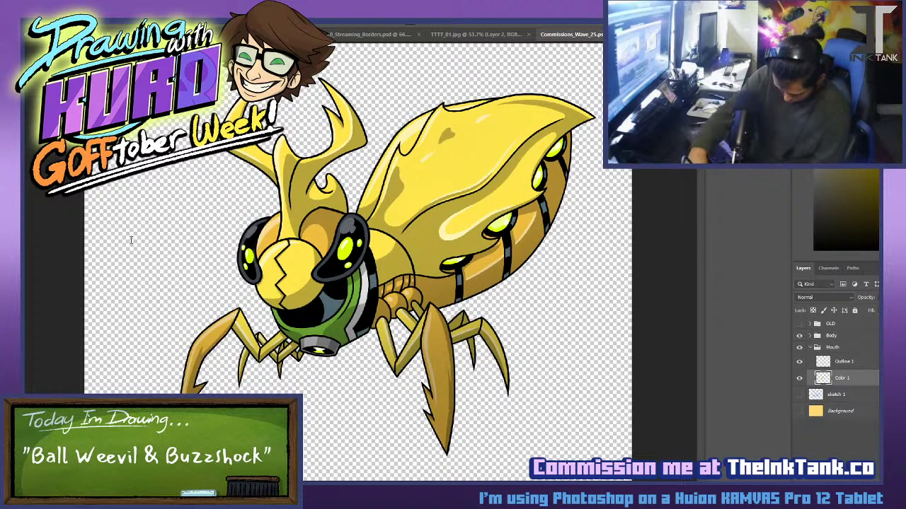
key("ctrl+shift+s")
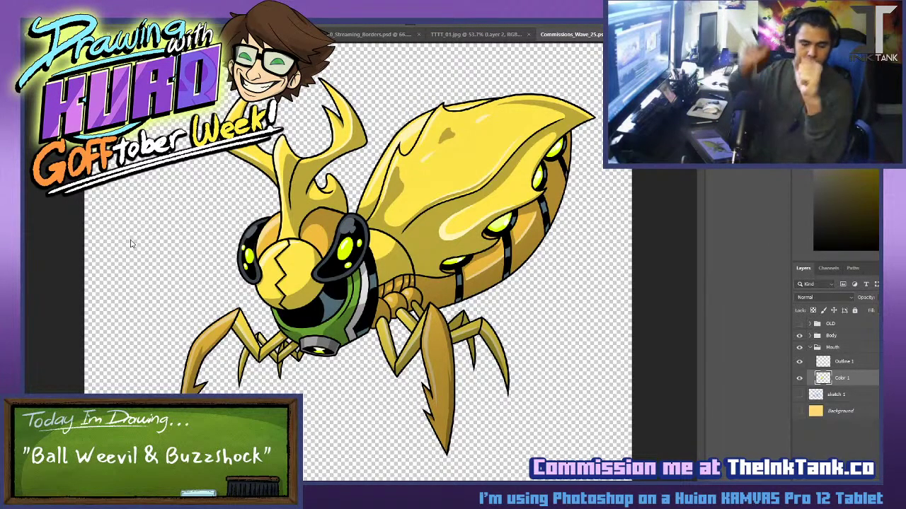
Group the Outline 1 and Color 1 layers into a group named 1 inside the Mouth group.
left_click(862, 362, "shift")
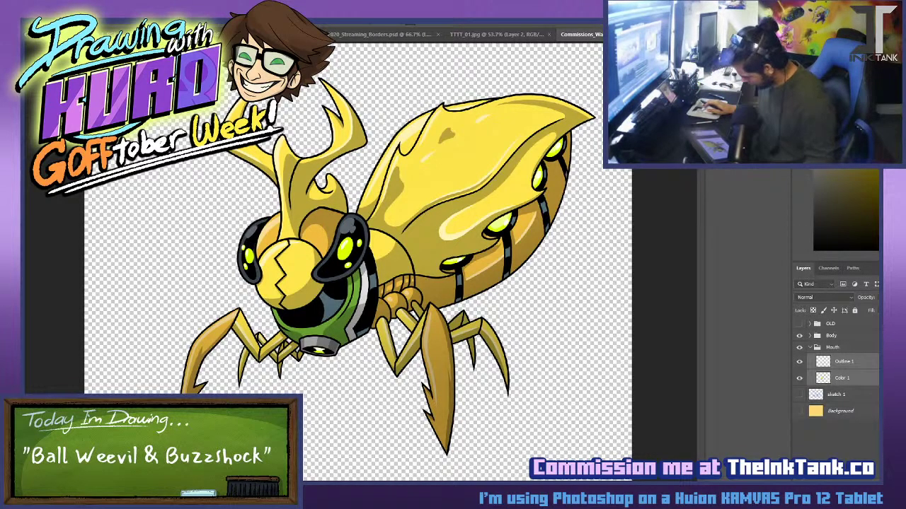
key("ctrl+g")
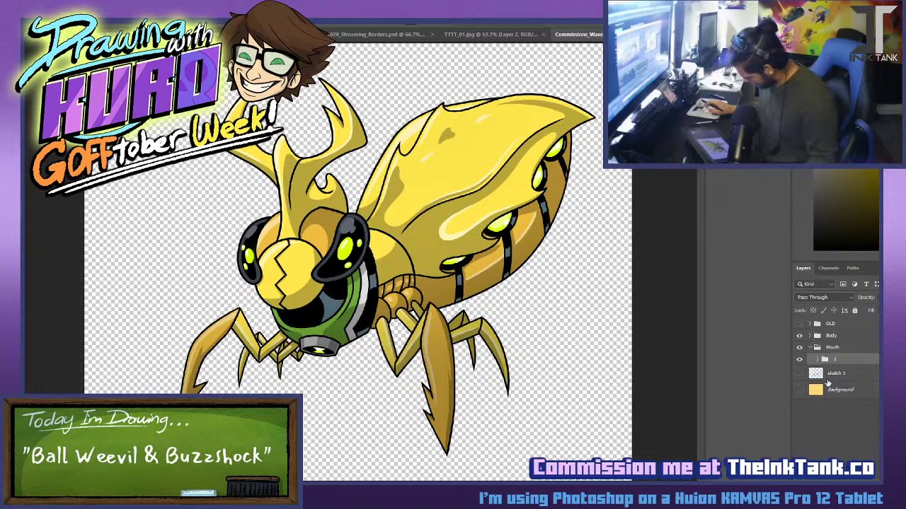
left_click(799, 372)
left_click(799, 373)
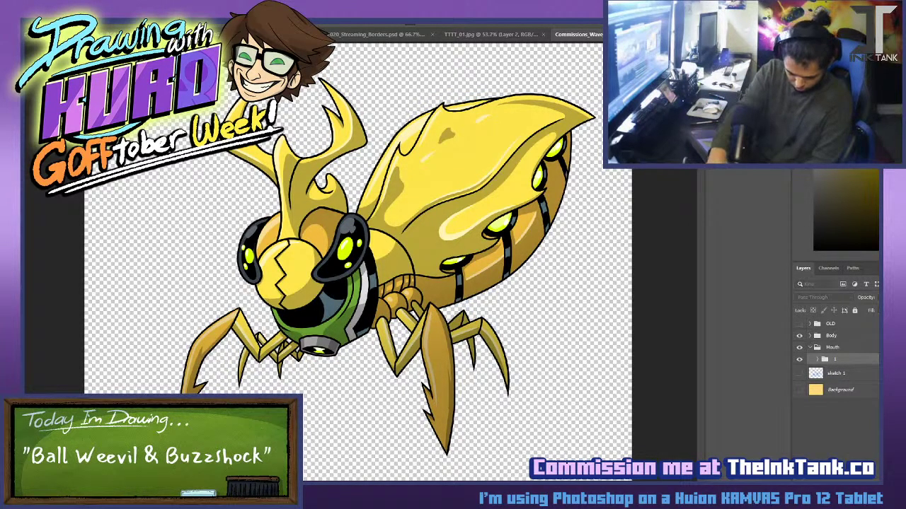
Add a layer named Outline 2 above group 1, put it in a group named Mouth 2 and make it active.
key("ctrl+shift+alt+n")
key("d")
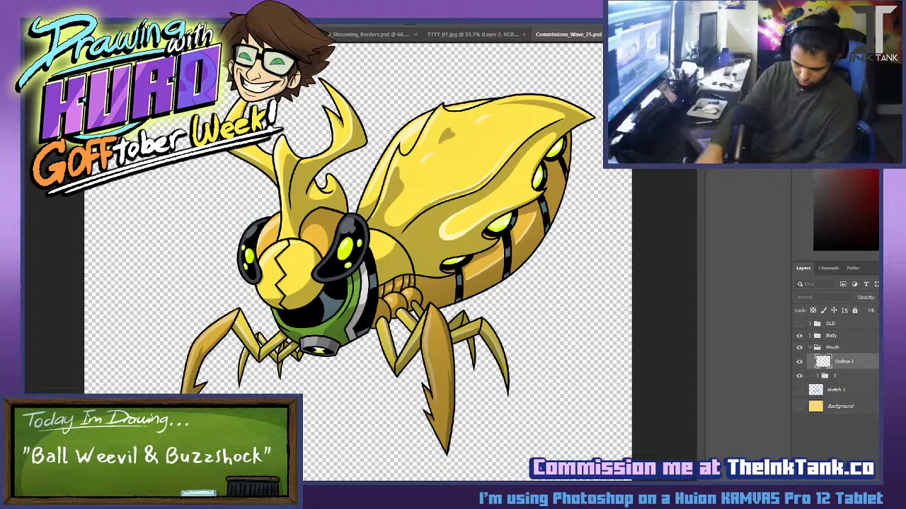
key("ctrl+g")
left_click(839, 372)
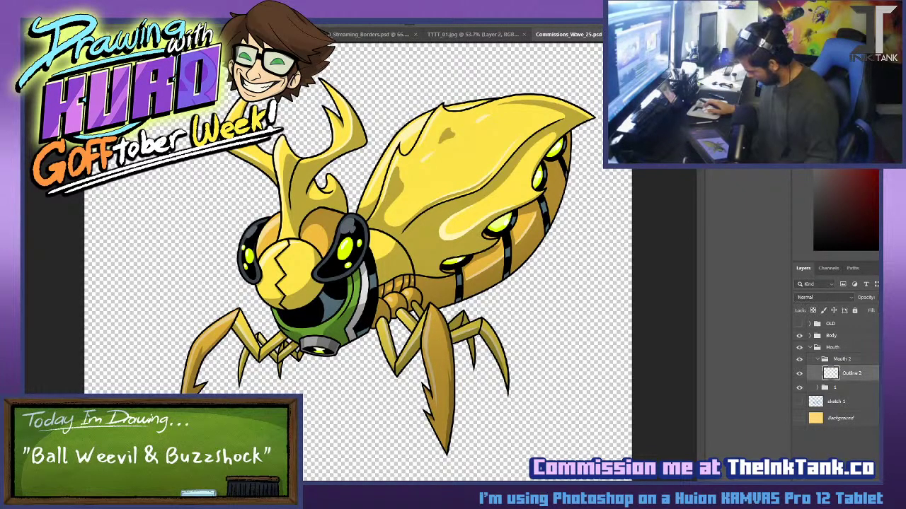
Try to draw a second zigzag mouth line in red down the face, to the right of the black one.
scroll(283, 283, "up", 10)
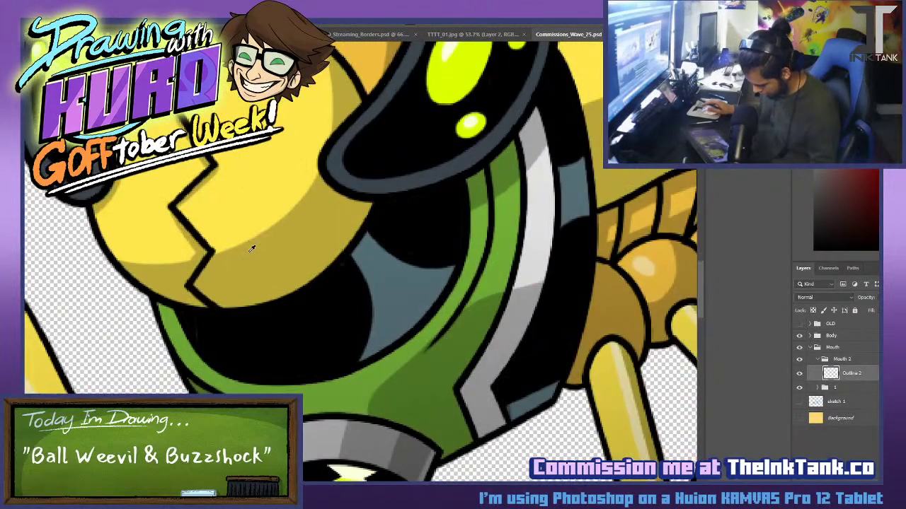
left_click_drag(342, 325, 481, 494)
mouse_move(378, 80)
left_mouse_down()
mouse_move(440, 143)
mouse_move(402, 223)
left_mouse_up()
key("ctrl+z")
mouse_move(439, 152)
left_mouse_down()
mouse_move(397, 196)
mouse_move(458, 296)
left_mouse_up()
key("ctrl+z")
key("ctrl+z")
left_click_drag(403, 207, 464, 320)
key("ctrl+z")
key("ctrl+z")
mouse_move(439, 155)
left_mouse_down()
mouse_move(417, 219)
mouse_move(402, 234)
mouse_move(463, 314)
mouse_move(411, 384)
left_mouse_up()
key("ctrl+z")
mouse_move(459, 318)
left_mouse_down()
mouse_move(419, 375)
mouse_move(465, 414)
left_mouse_up()
key("ctrl+z")
mouse_move(420, 375)
left_mouse_down()
mouse_move(460, 407)
mouse_move(436, 444)
mouse_move(451, 453)
left_mouse_up()
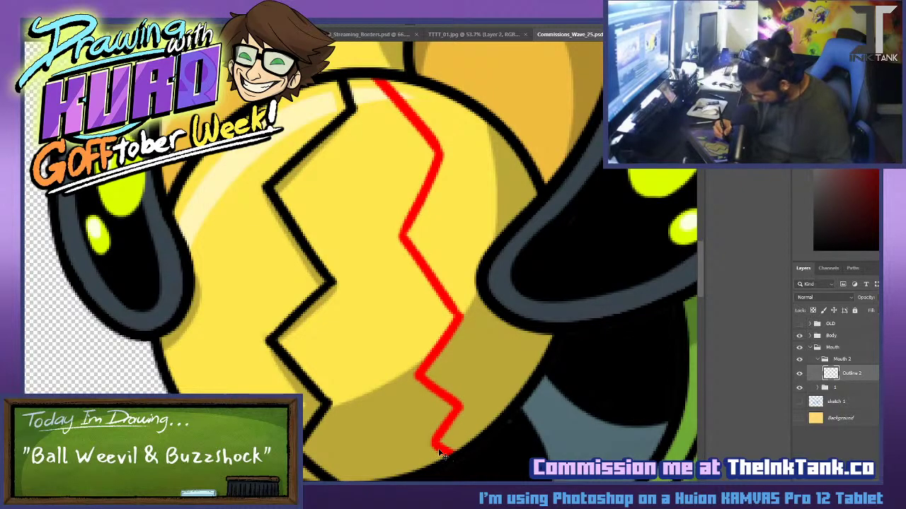
key("ctrl+z")
key("ctrl+z")
mouse_move(460, 404)
left_mouse_down()
mouse_move(413, 438)
mouse_move(409, 469)
left_mouse_up()
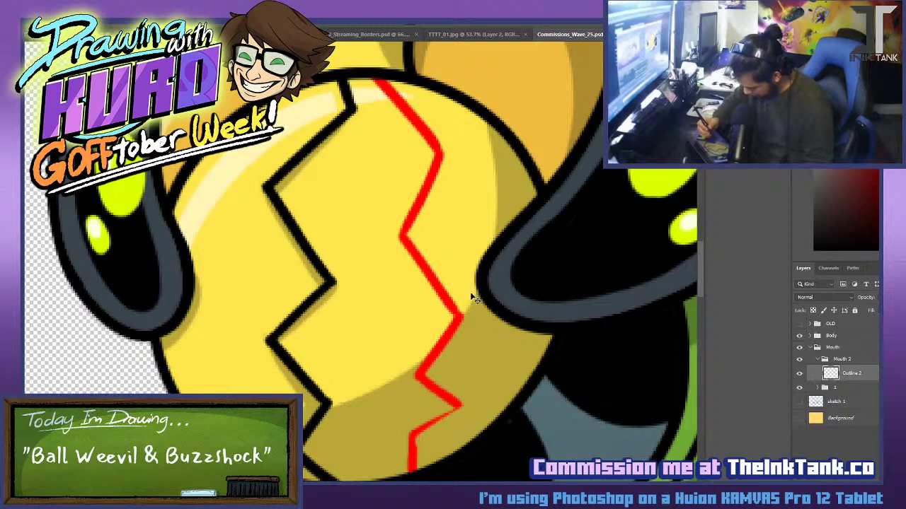
key("ctrl+z")
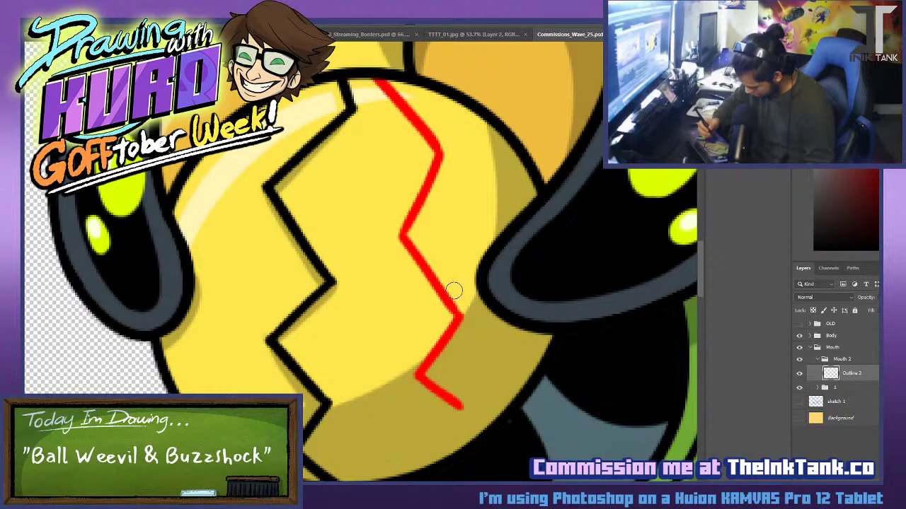
Erase the red zigzag line from the Outline 2 layer.
mouse_move(349, 79)
left_mouse_down()
mouse_move(376, 396)
mouse_move(500, 181)
mouse_move(343, 75)
left_mouse_up()
key("Delete")
key("ctrl+d")
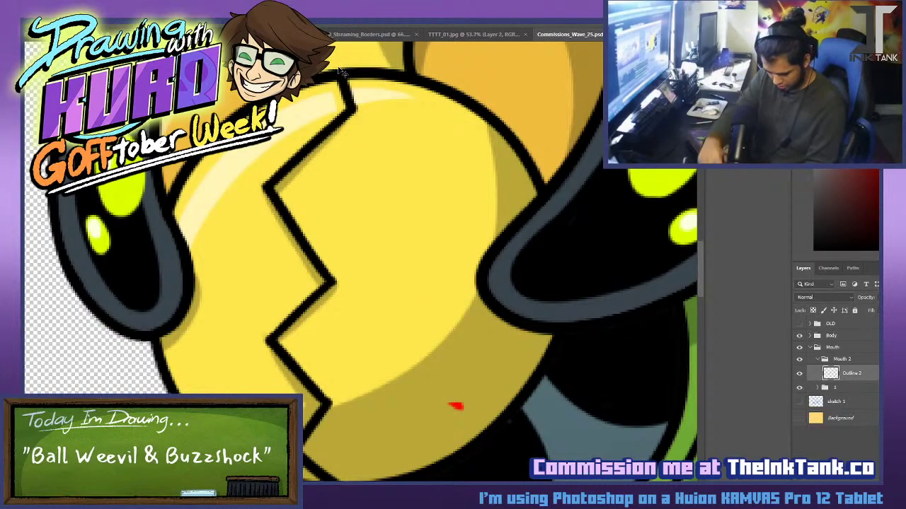
Add a layer named Sketch 1 below Outline 2 in the Mouth 2 group, and erase the leftover red mark on Outline 2.
type("Sketch 1")
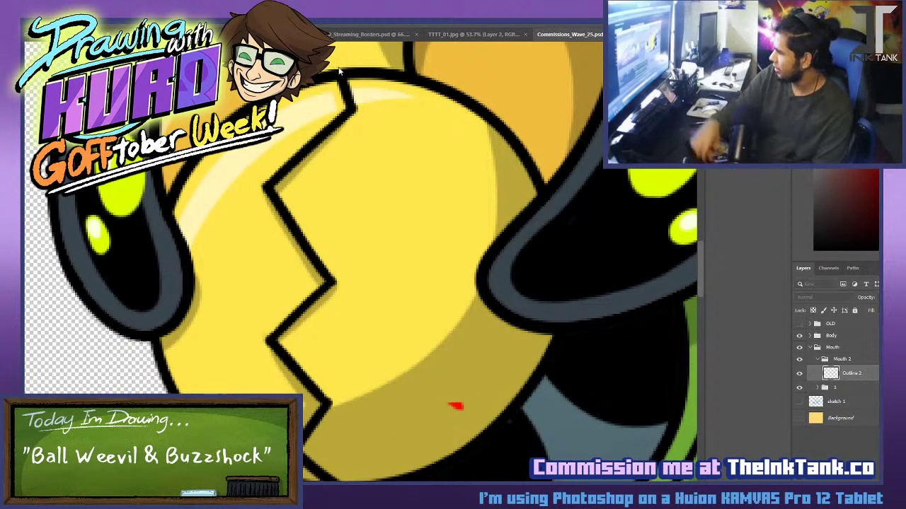
key("Return")
left_click_drag(869, 379, 872, 397)
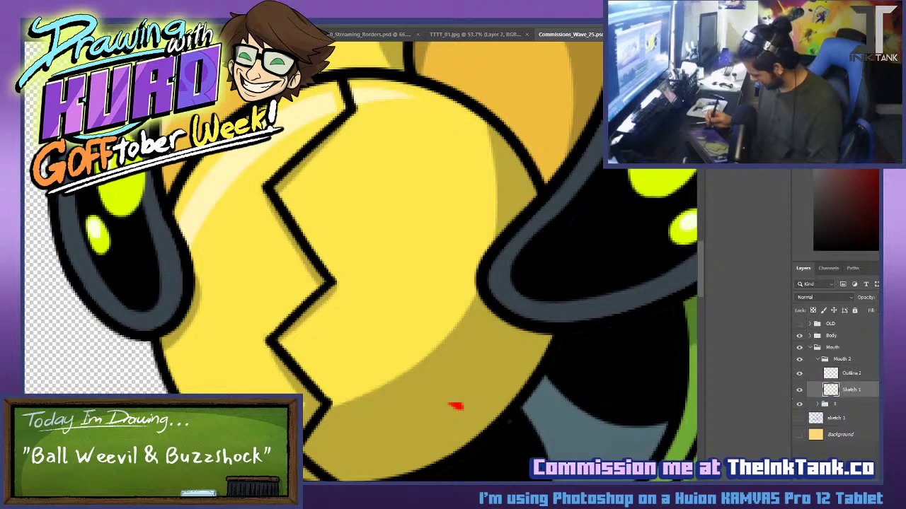
left_click(869, 379)
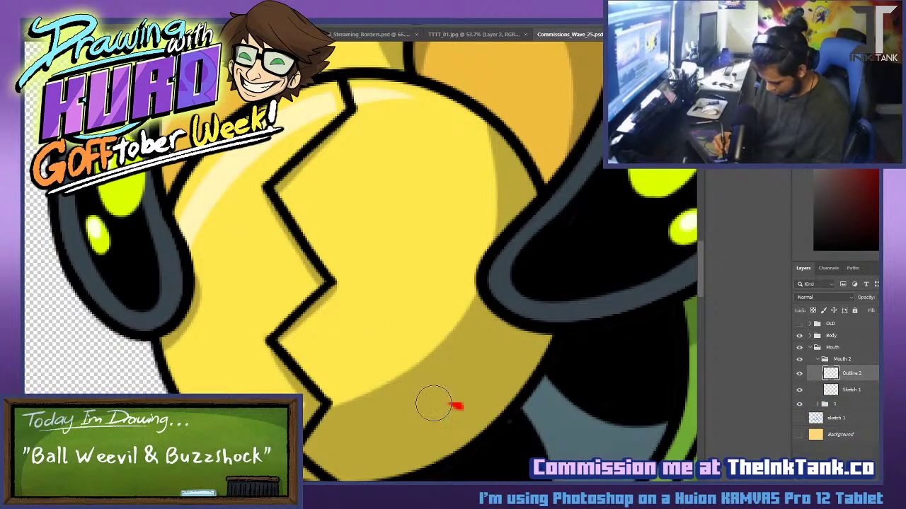
left_click_drag(431, 404, 452, 406)
Sketch two cyan guide lines on Sketch 1 across the upper face, through the zigzag's first two corners.
left_click(872, 390)
key("x")
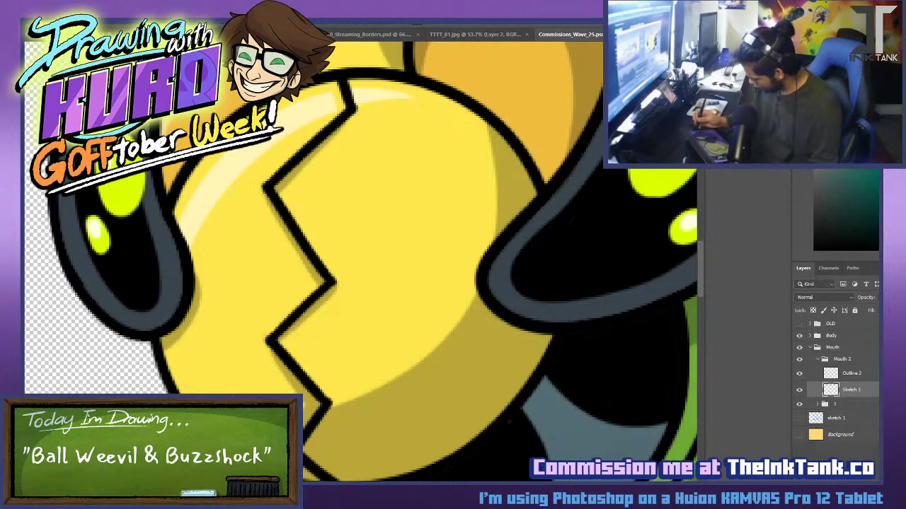
left_click_drag(464, 105, 280, 111)
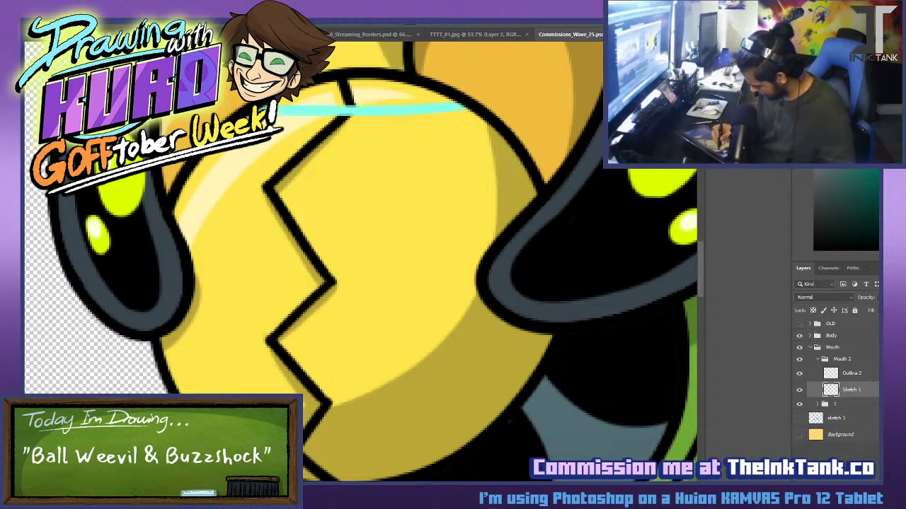
left_click_drag(185, 172, 535, 187)
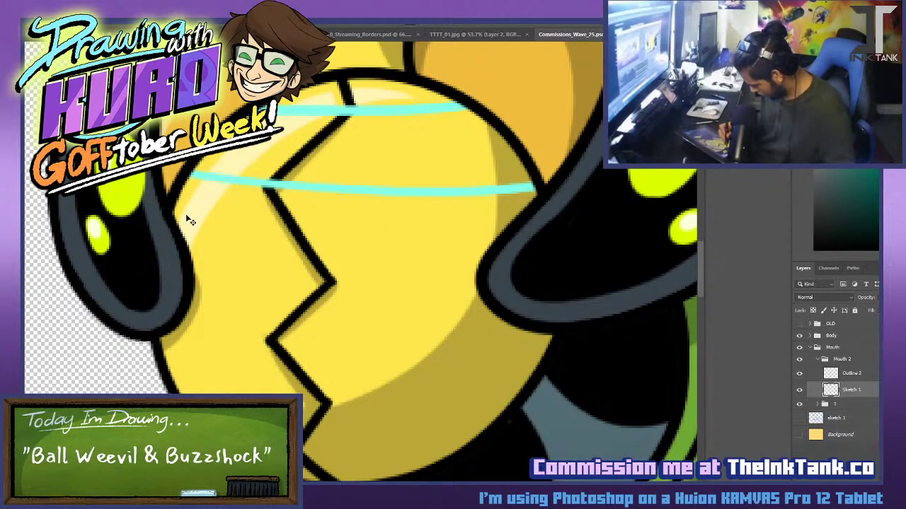
key("ctrl+z")
left_click_drag(187, 174, 522, 165)
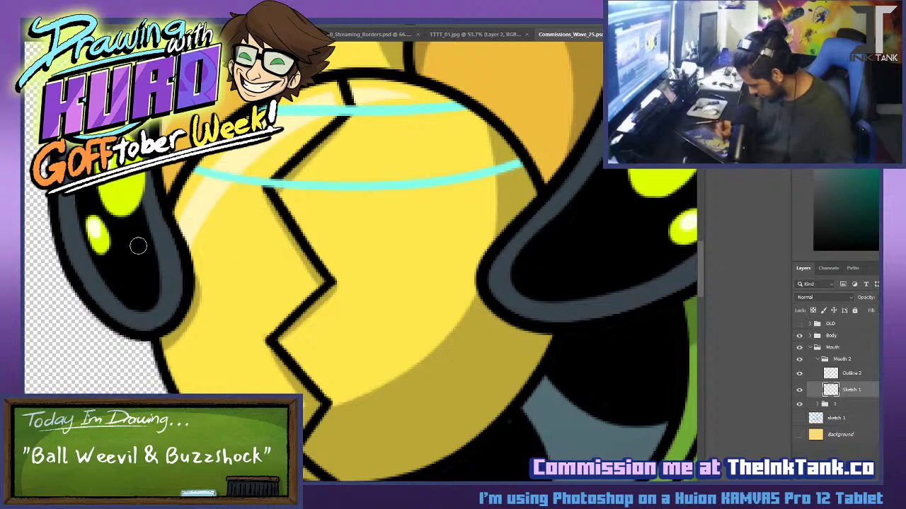
Sketch three curved cyan guide lines across the middle and lower face, through the zigzag's next three corners.
left_click_drag(138, 246, 499, 258)
mouse_move(152, 318)
left_mouse_down()
mouse_move(497, 305)
mouse_move(473, 312)
mouse_move(488, 309)
left_mouse_up()
key("ctrl+z")
left_click_drag(176, 387, 535, 375)
key("ctrl+z")
left_click_drag(177, 386, 546, 355)
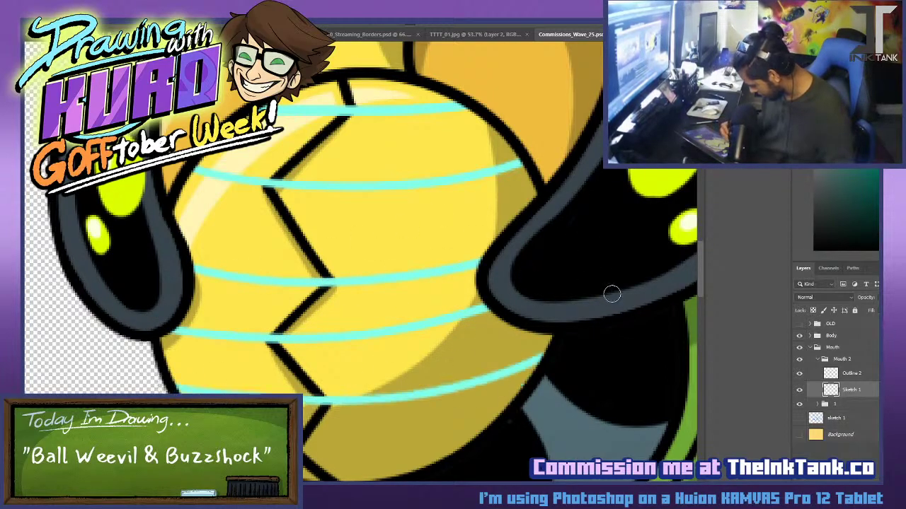
Sketch the lowest curved cyan guide line across the face near its bottom edge, redoing the first stroke.
left_click_drag(353, 376, 344, 276)
left_click_drag(192, 346, 486, 320)
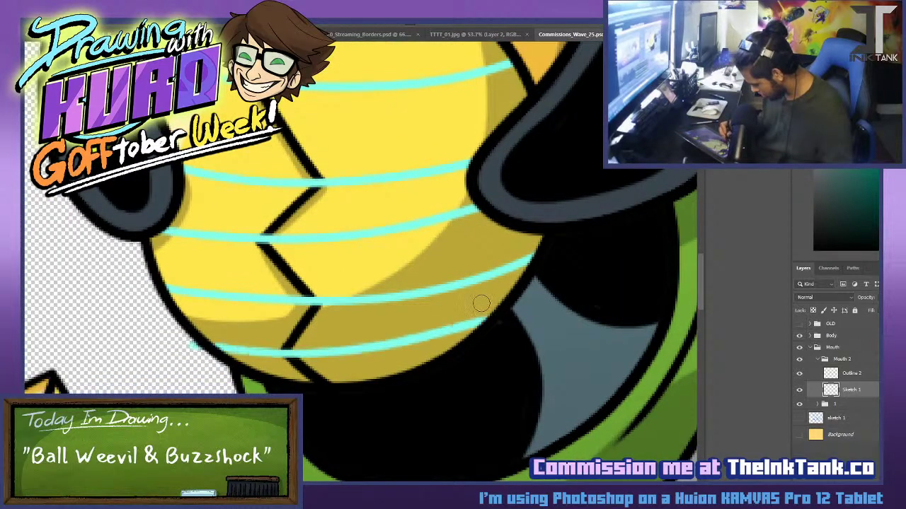
key("ctrl+z")
mouse_move(189, 340)
left_mouse_down()
mouse_move(459, 360)
mouse_move(344, 405)
left_mouse_up()
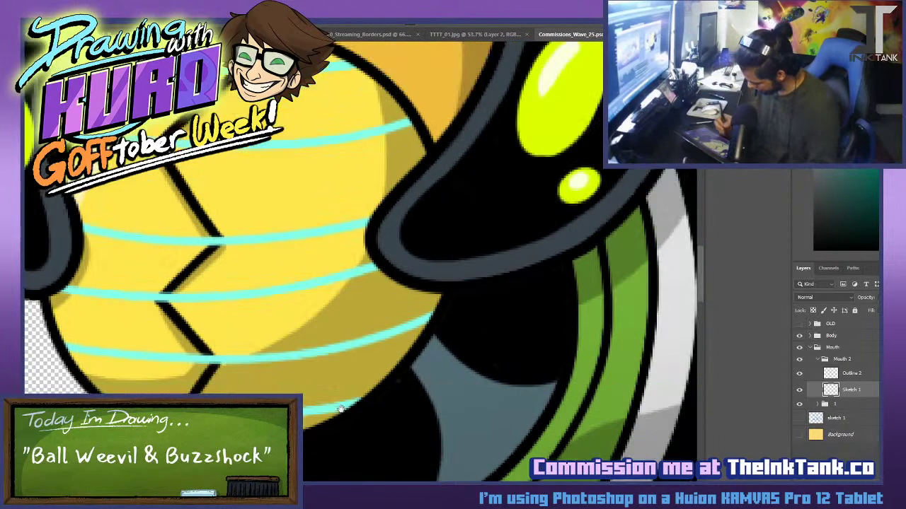
Sketch a curved cyan vertical guide line down the left side of the face on Sketch 1, redoing it until well placed.
left_click_drag(102, 187, 163, 394)
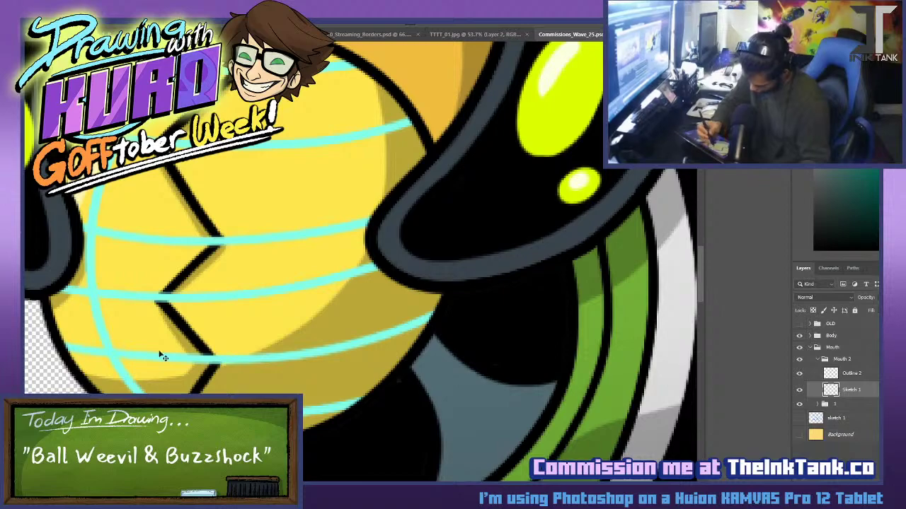
key("ctrl+z")
left_click_drag(129, 176, 166, 394)
key("ctrl+z")
left_click_drag(108, 345, 136, 394)
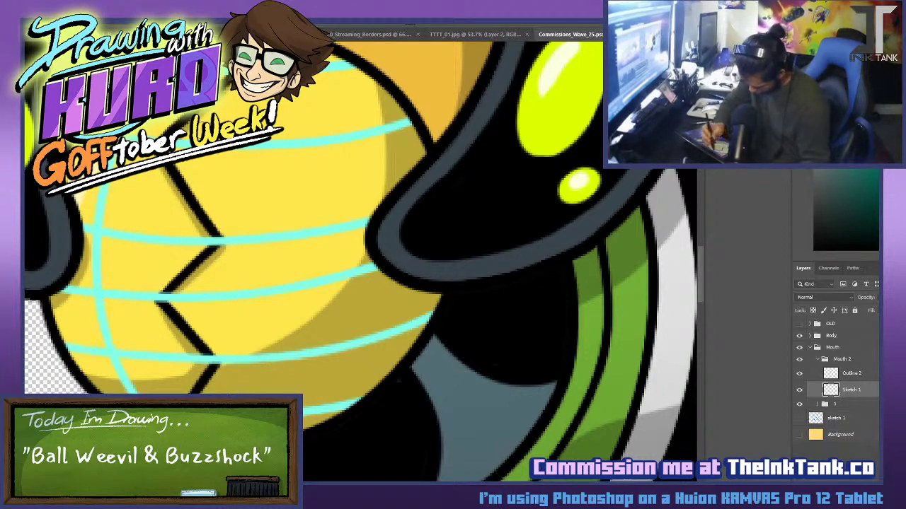
key("ctrl+z")
left_click_drag(117, 181, 149, 394)
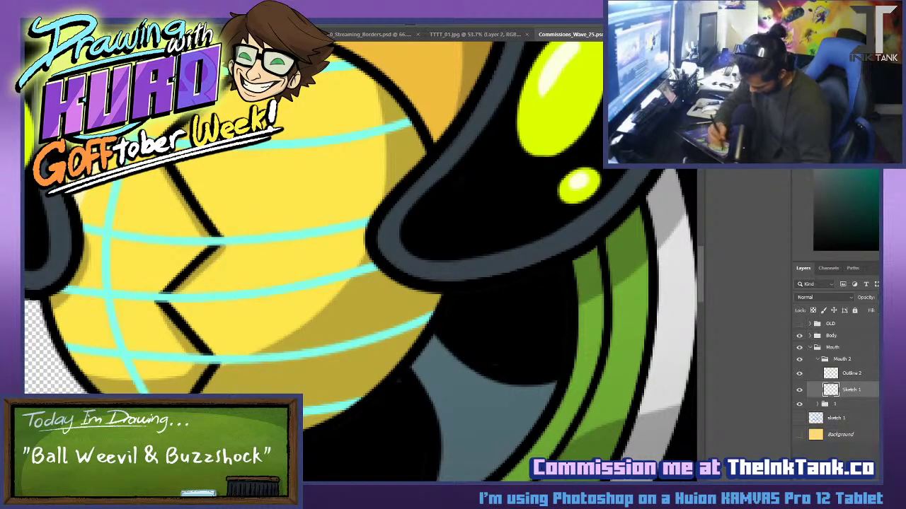
Sketch a matching curved cyan vertical guide line down the right side of the face, bowed outward toward the pincer.
left_click_drag(296, 229, 279, 240)
left_click_drag(324, 200, 289, 394)
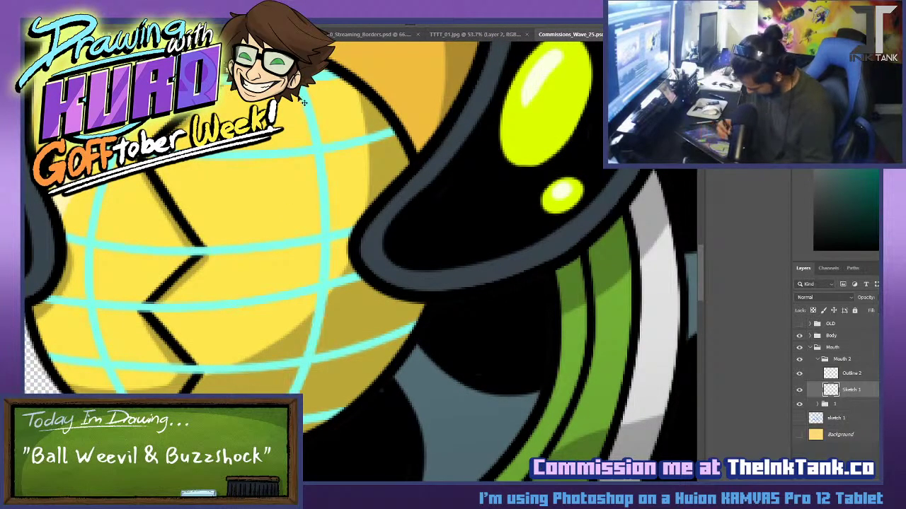
key("ctrl+z")
mouse_move(302, 96)
left_mouse_down()
mouse_move(304, 372)
mouse_move(291, 394)
mouse_move(303, 395)
left_mouse_up()
key("ctrl+z")
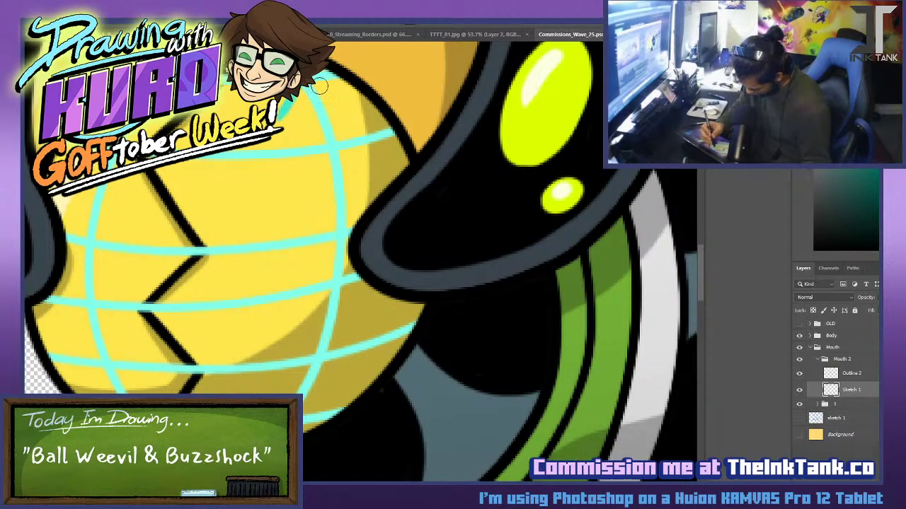
Sketch a darker teal zigzag down the right side of the face, with its corners on the horizontal guide lines.
left_click_drag(307, 86, 267, 151)
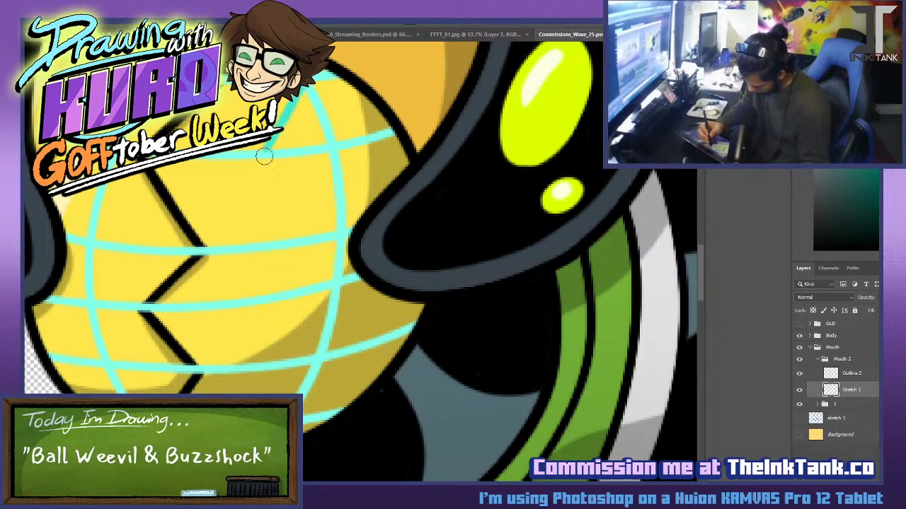
key("ctrl+z")
mouse_move(308, 86)
left_mouse_down()
mouse_move(273, 150)
mouse_move(331, 225)
mouse_move(291, 297)
mouse_move(330, 358)
mouse_move(288, 393)
left_mouse_up()
key("ctrl+z")
left_click_drag(327, 356, 300, 394)
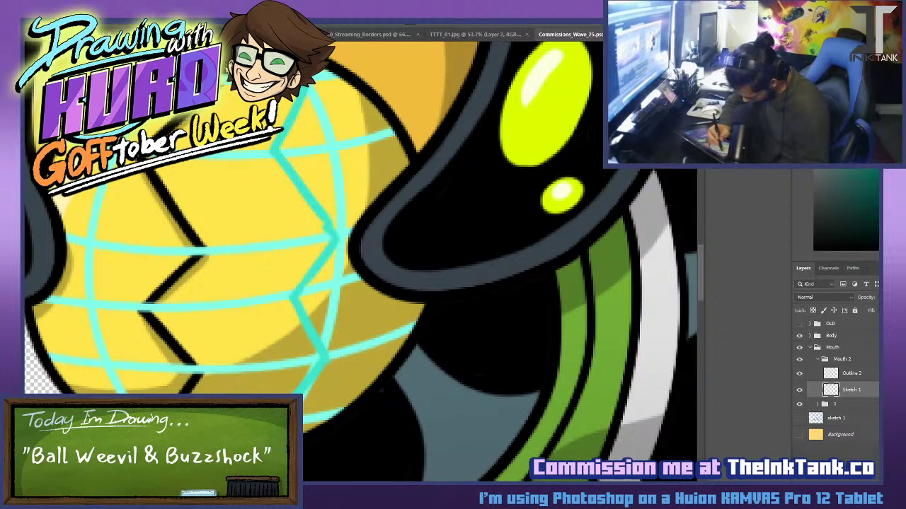
Sketch a matching teal zigzag down the left side of the face, turning at the horizontal guide lines.
left_click_drag(110, 162, 122, 254)
left_click_drag(93, 289, 121, 231)
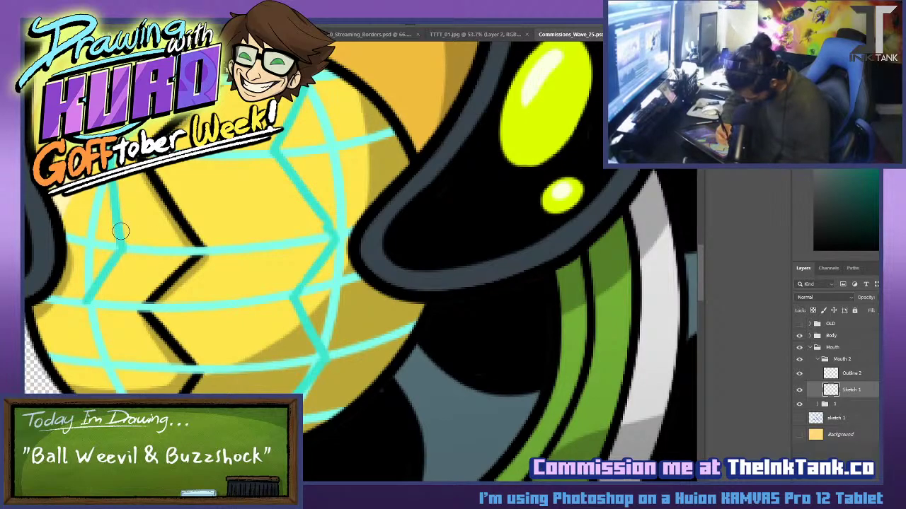
left_click_drag(120, 368, 85, 307)
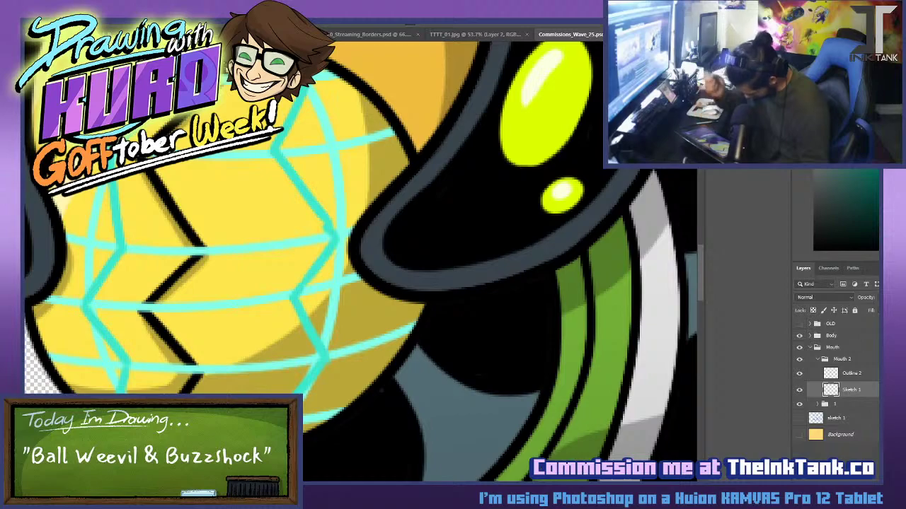
Ink the upper segment of the left zigzag as two parallel black lines on the Outline 2 layer.
left_click(851, 373)
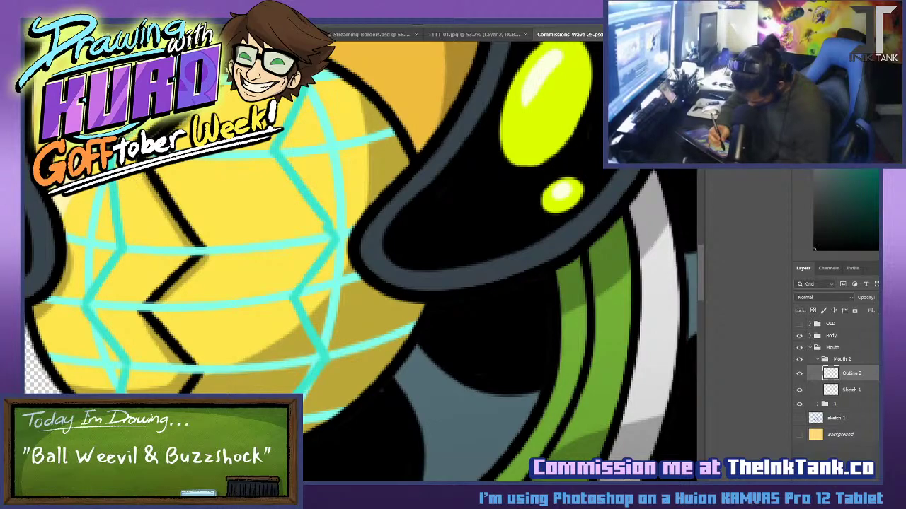
left_click_drag(110, 164, 120, 251)
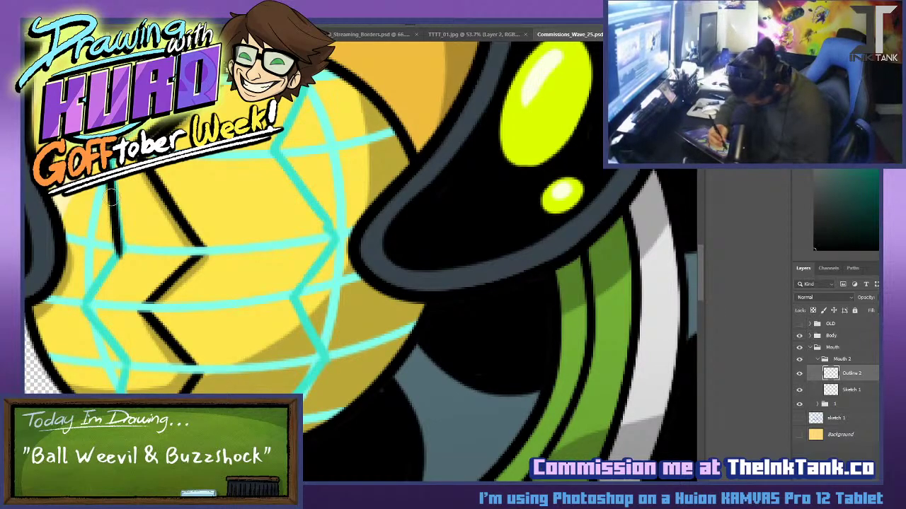
key("ctrl+z")
mouse_move(108, 164)
left_mouse_down()
mouse_move(117, 245)
mouse_move(136, 255)
mouse_move(126, 170)
left_mouse_up()
key("ctrl+z")
key("ctrl+z")
key("ctrl+z")
key("ctrl+z")
left_click_drag(131, 248, 122, 172)
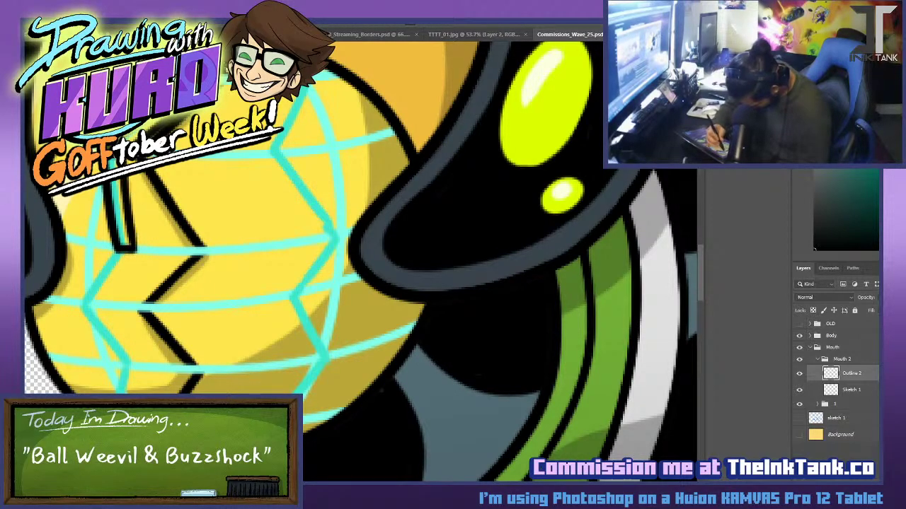
Ink the middle and lower segments of the left zigzag as a black double outline, connecting the corners.
mouse_move(119, 249)
left_mouse_down()
mouse_move(83, 305)
mouse_move(97, 306)
mouse_move(134, 252)
left_mouse_up()
key("ctrl+z")
left_click_drag(98, 306, 133, 254)
key("ctrl+z")
key("ctrl+z")
left_click_drag(84, 310, 120, 360)
key("ctrl+z")
key("ctrl+z")
mouse_move(83, 309)
left_mouse_down()
mouse_move(118, 369)
mouse_move(121, 345)
mouse_move(101, 312)
mouse_move(113, 314)
mouse_move(127, 370)
left_mouse_up()
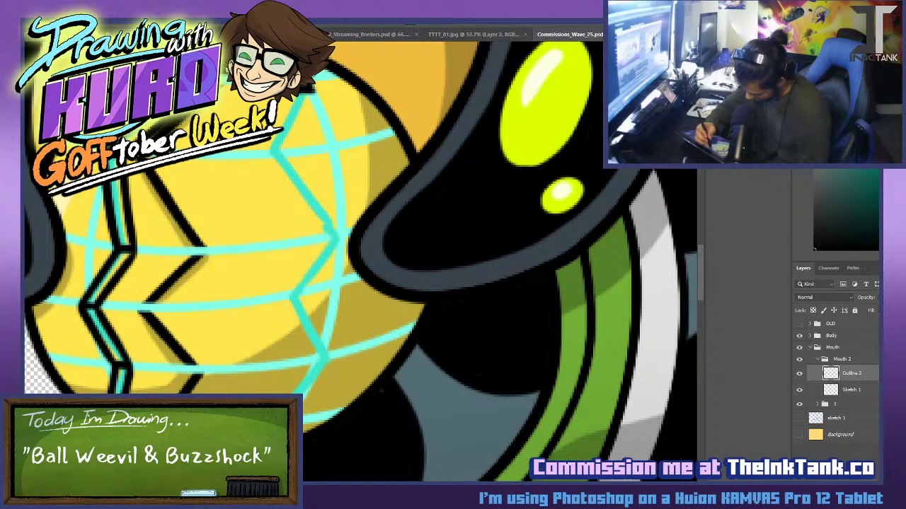
Ink the top segment of the right zigzag as a black double line closed at its first corner.
mouse_move(303, 95)
left_mouse_down()
mouse_move(275, 149)
mouse_move(314, 94)
mouse_move(288, 148)
left_mouse_up()
key("ctrl+z")
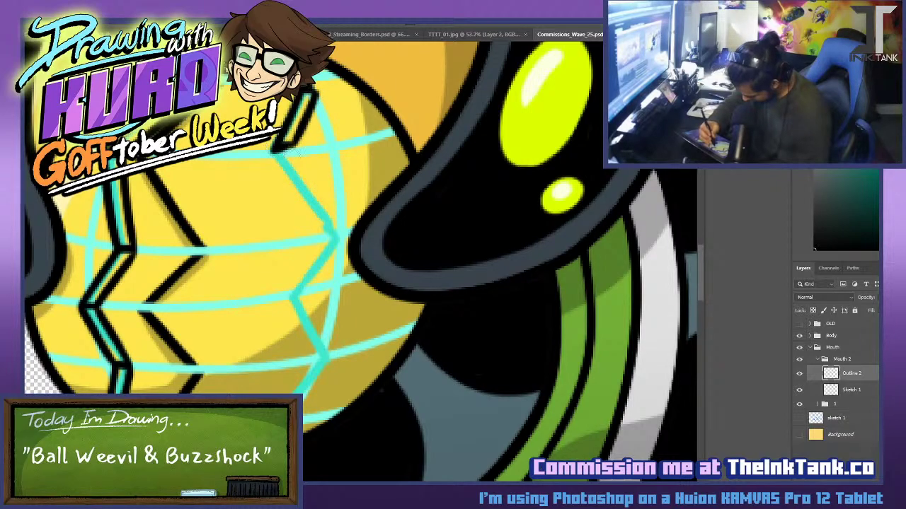
key("ctrl+z")
key("ctrl+z")
left_click_drag(276, 151, 291, 150)
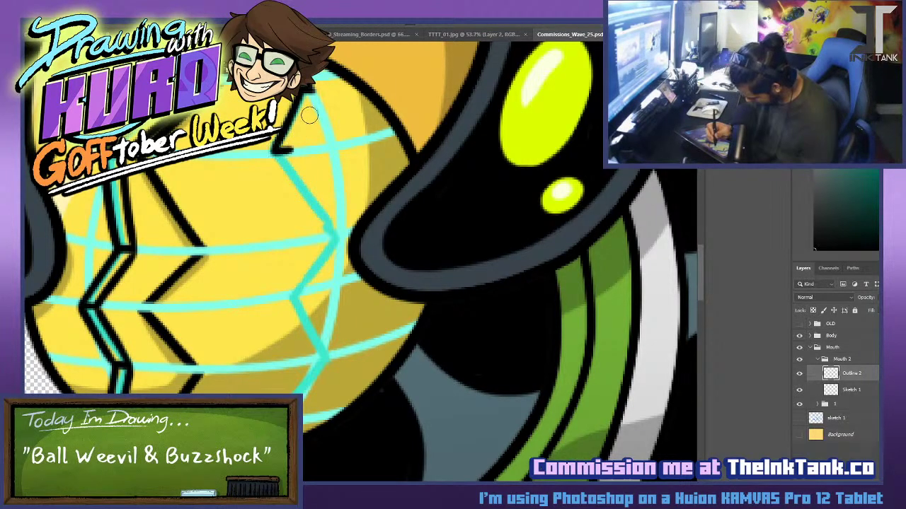
mouse_move(312, 92)
left_mouse_down()
mouse_move(320, 91)
mouse_move(289, 150)
left_mouse_up()
key("ctrl+z")
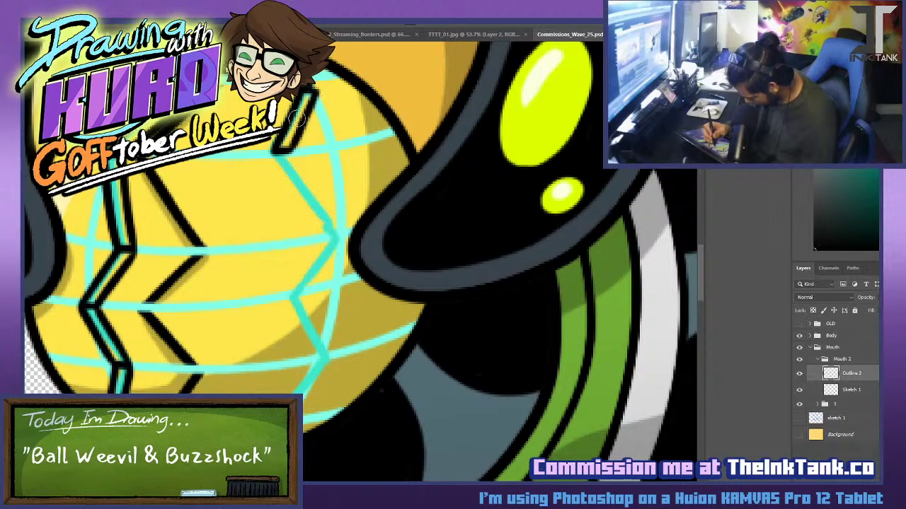
left_click_drag(325, 82, 310, 101)
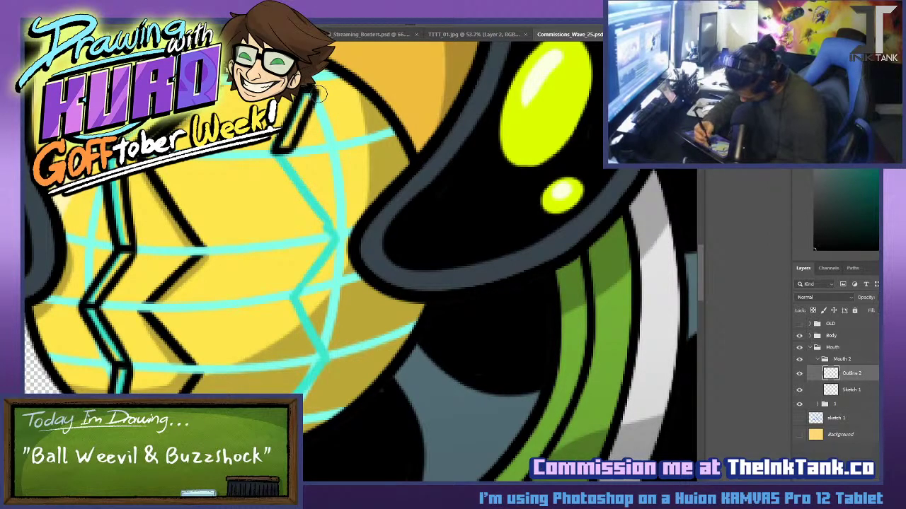
Ink the middle segments of the right zigzag with parallel black lines, down to its lowest corner.
mouse_move(282, 159)
left_mouse_down()
mouse_move(327, 234)
mouse_move(340, 238)
left_mouse_up()
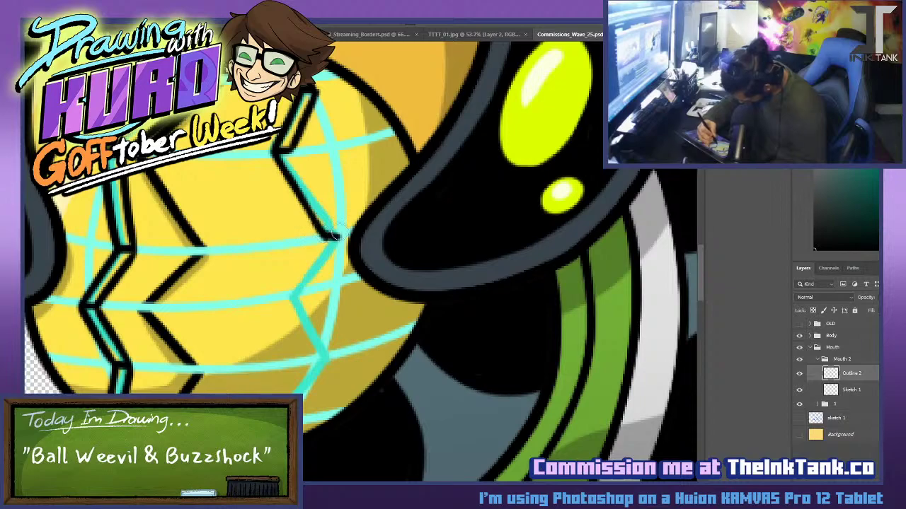
mouse_move(289, 148)
left_mouse_down()
mouse_move(340, 234)
mouse_move(292, 294)
mouse_move(310, 288)
mouse_move(338, 239)
left_mouse_up()
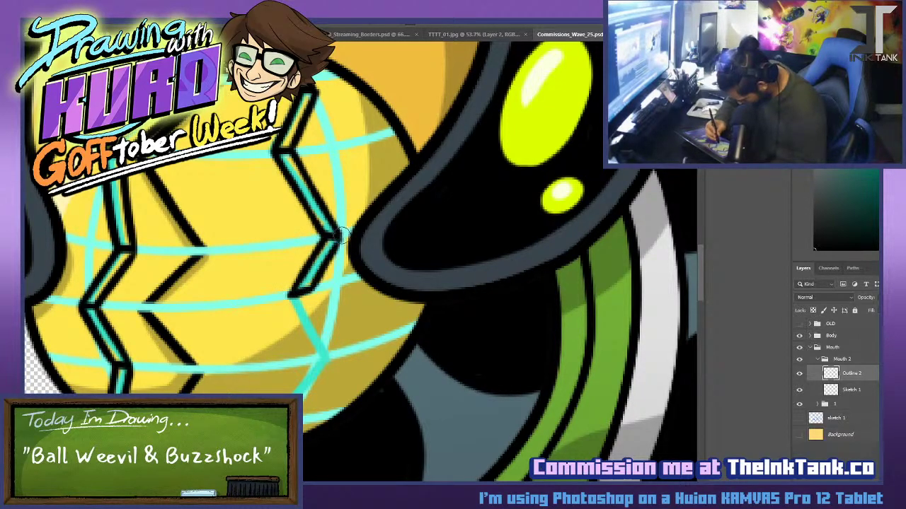
mouse_move(291, 297)
left_mouse_down()
mouse_move(320, 356)
mouse_move(333, 353)
left_mouse_up()
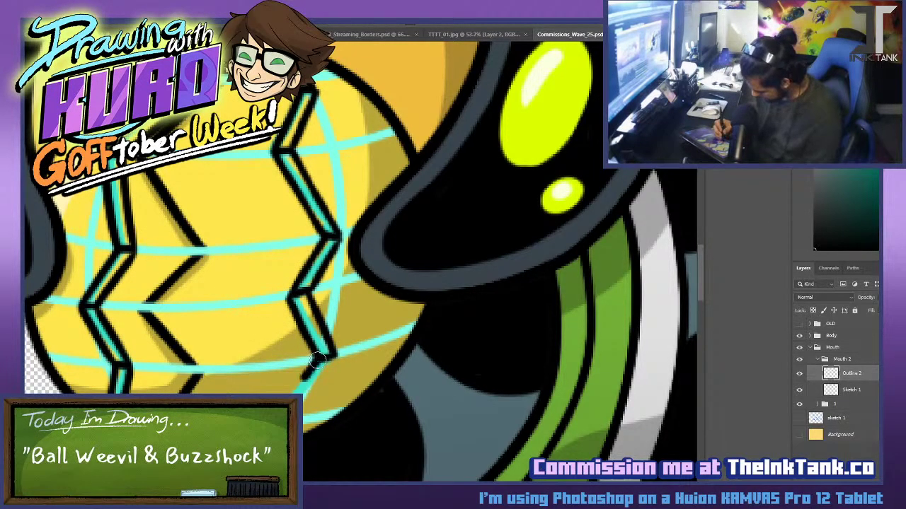
Ink the bottom segment of the right zigzag from its lowest corner to the face's lower edge, redoing uneven strokes.
left_click_drag(318, 358, 292, 393)
left_click_drag(320, 362, 294, 393)
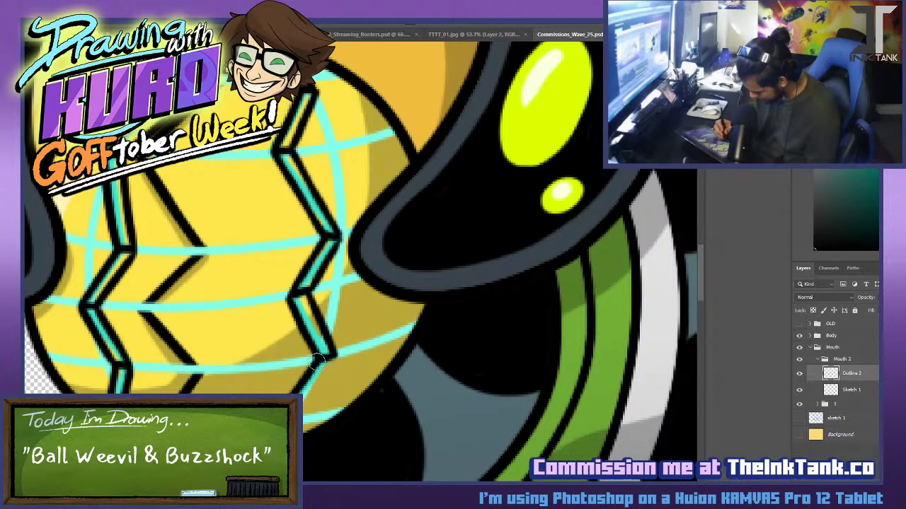
left_click_drag(325, 353, 310, 369)
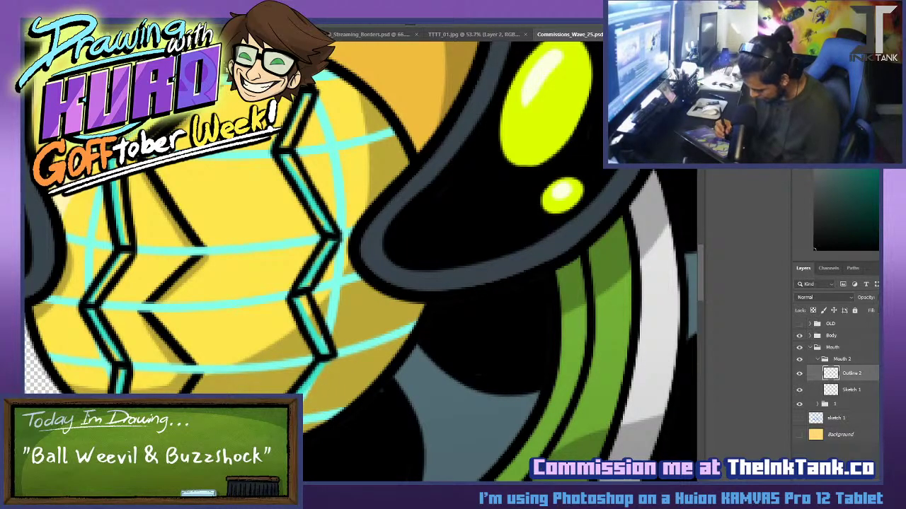
key("ctrl+z")
left_click_drag(319, 362, 289, 393)
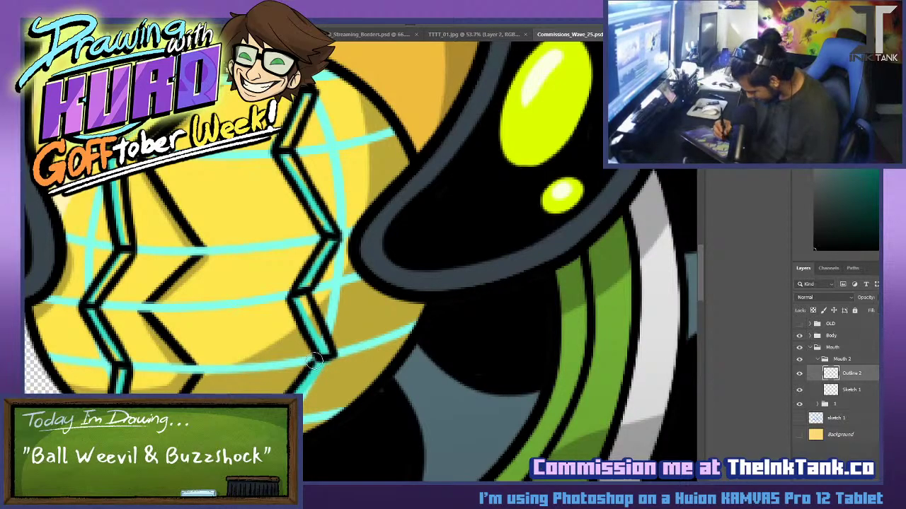
key("ctrl+z")
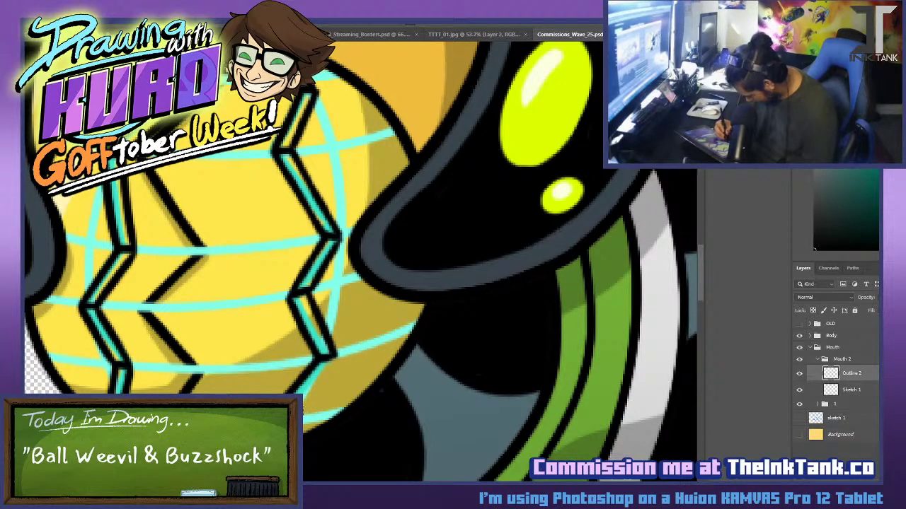
left_click_drag(306, 405, 336, 358)
key("ctrl+z")
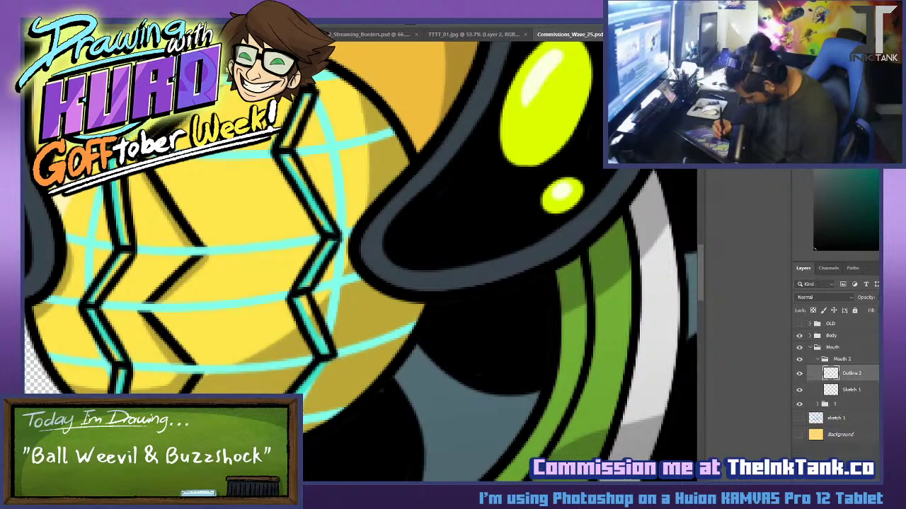
left_click_drag(305, 396, 334, 360)
key("ctrl+z")
left_click_drag(303, 401, 334, 359)
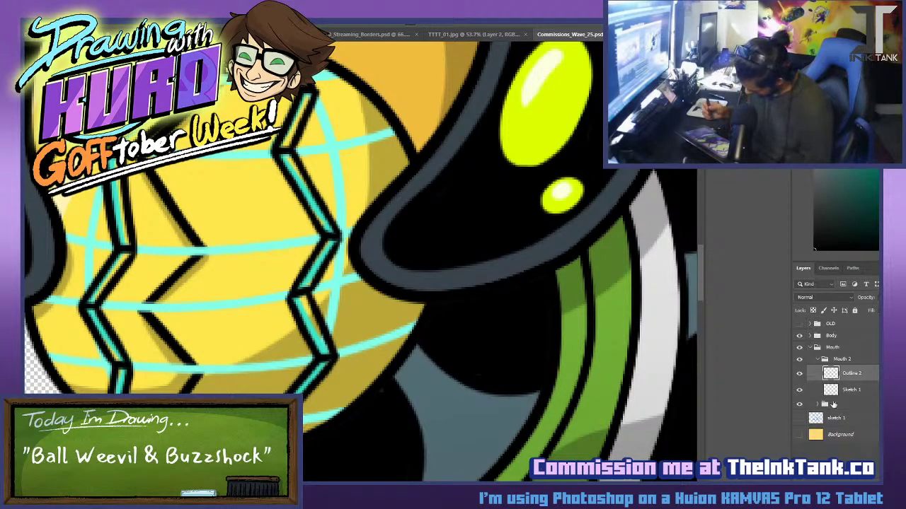
Hide the Sketch 1 layer and add a layer named Color 2 to the Mouth 2 group.
left_click(800, 389)
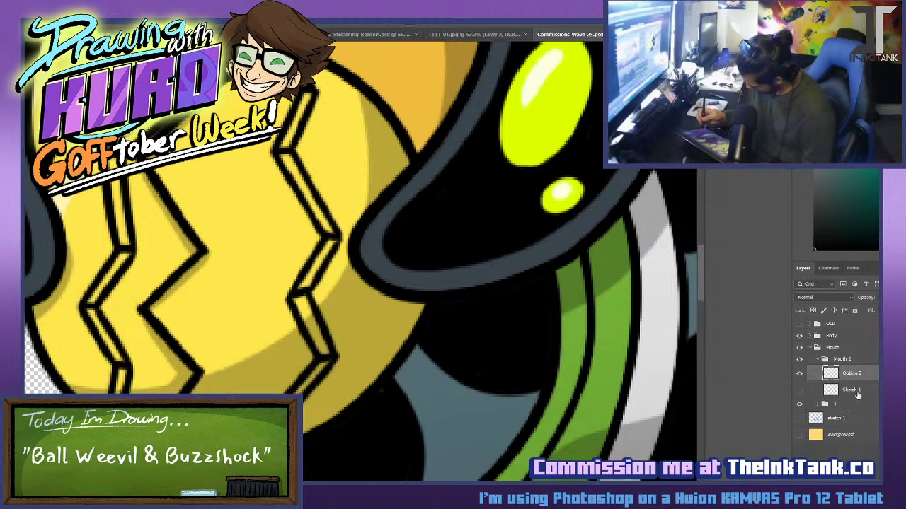
key("alt+Tab")
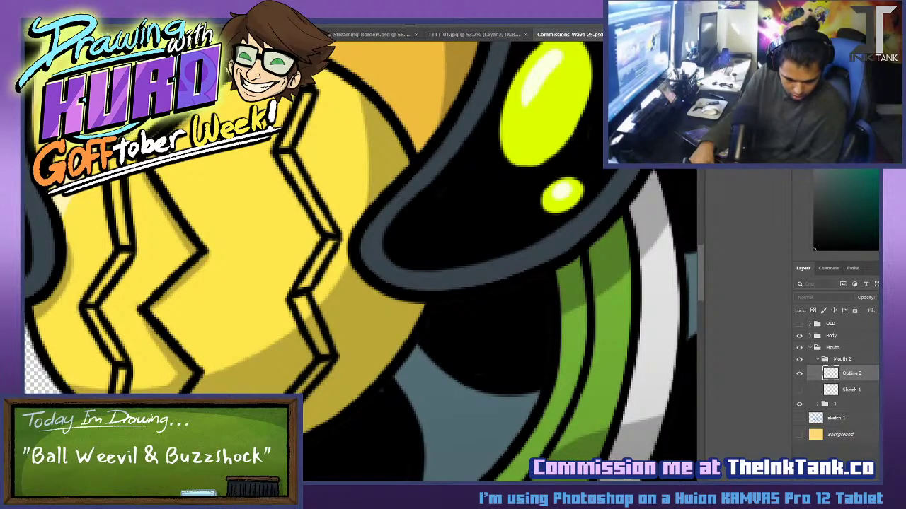
key("Return")
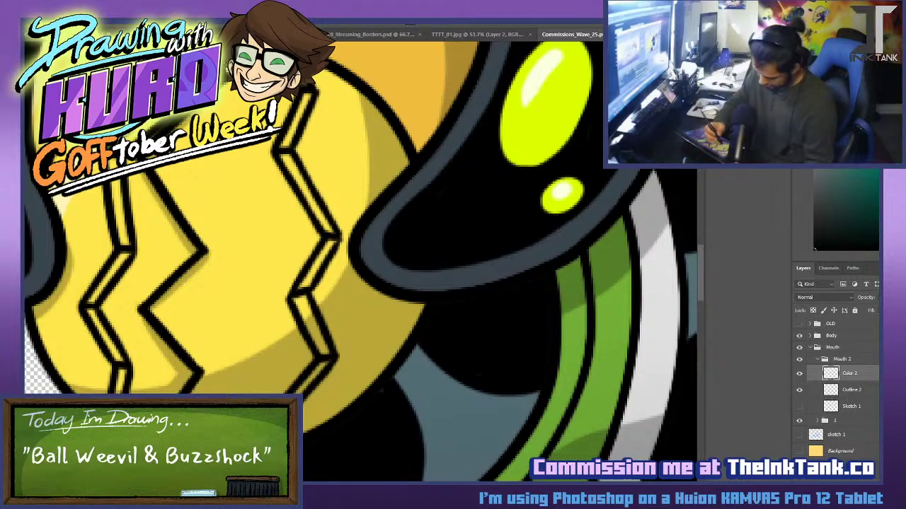
Hide the closed-mouth group 1 and move the Color 2 layer below Outline 2.
key("Delete")
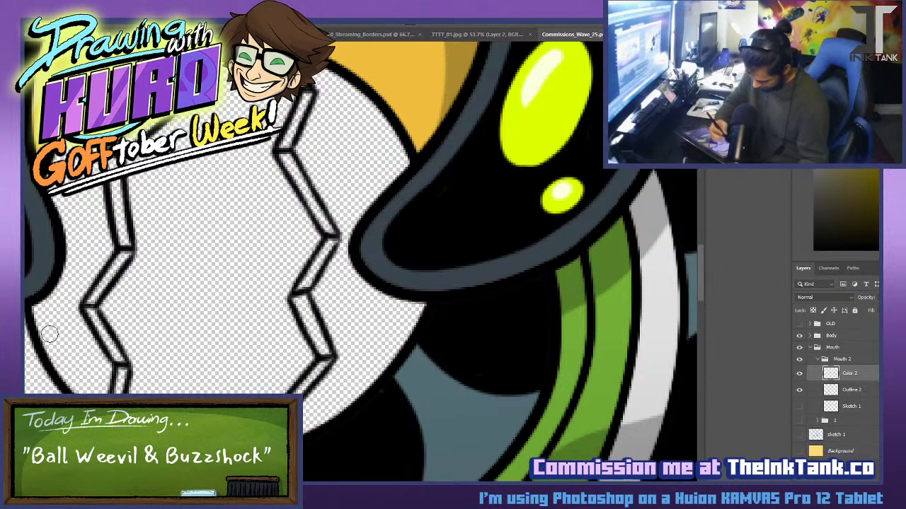
mouse_move(34, 301)
left_mouse_down()
mouse_move(94, 390)
mouse_move(79, 370)
left_mouse_up()
key("ctrl+z")
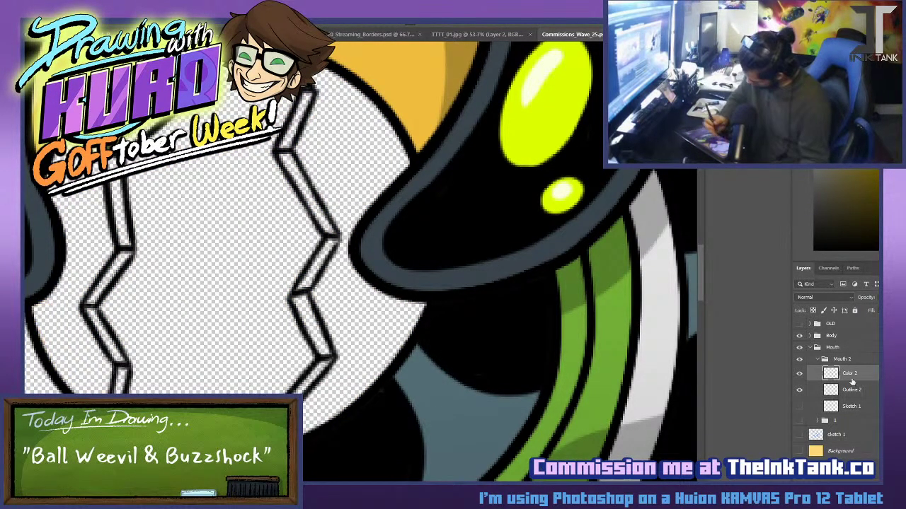
left_click_drag(851, 375, 872, 399)
Paint the face section left of the left zigzag flat yellow on the Color 2 layer.
mouse_move(47, 325)
left_mouse_down()
mouse_move(86, 395)
mouse_move(42, 311)
mouse_move(56, 297)
mouse_move(105, 375)
mouse_move(70, 244)
left_mouse_up()
left_click_drag(67, 212, 106, 297)
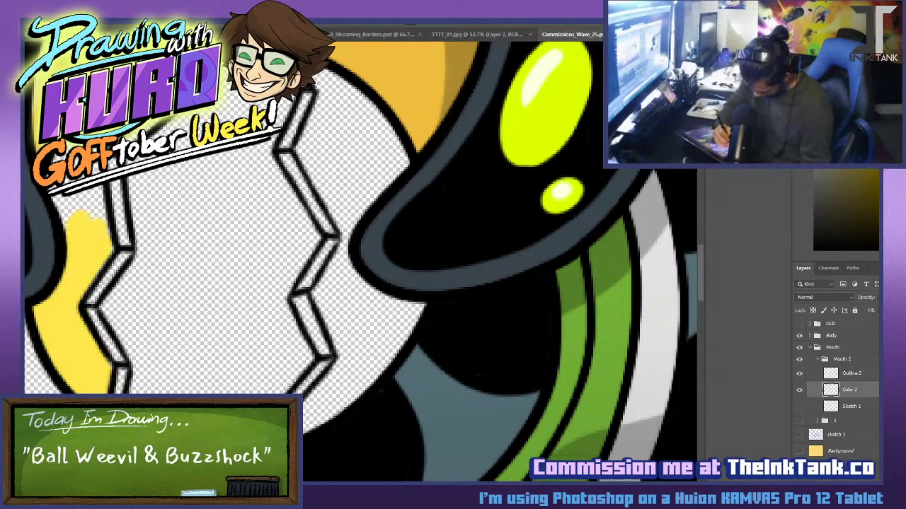
left_click_drag(85, 262, 107, 311)
left_click_drag(63, 191, 92, 230)
left_click_drag(56, 156, 60, 223)
left_click_drag(95, 166, 107, 226)
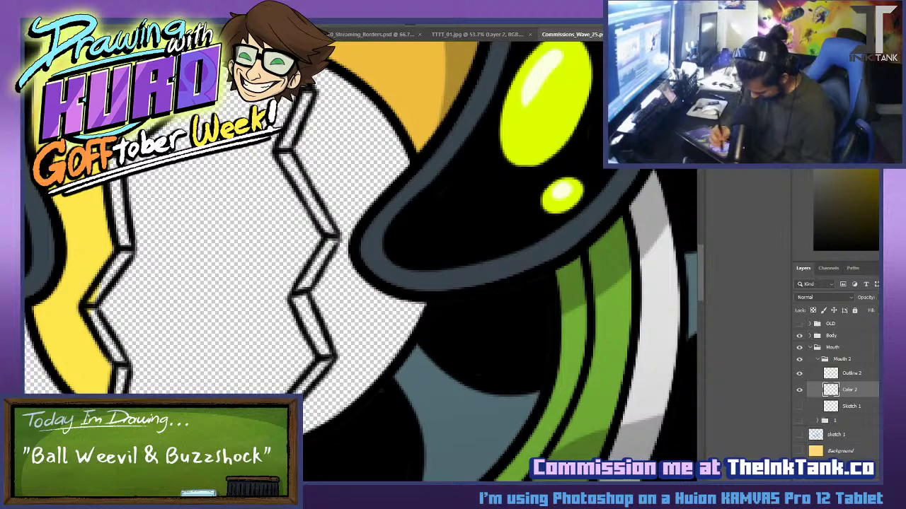
Paint the upper part of the face section right of the right zigzag flat yellow on the Color 2 layer.
left_click_drag(259, 192, 256, 326)
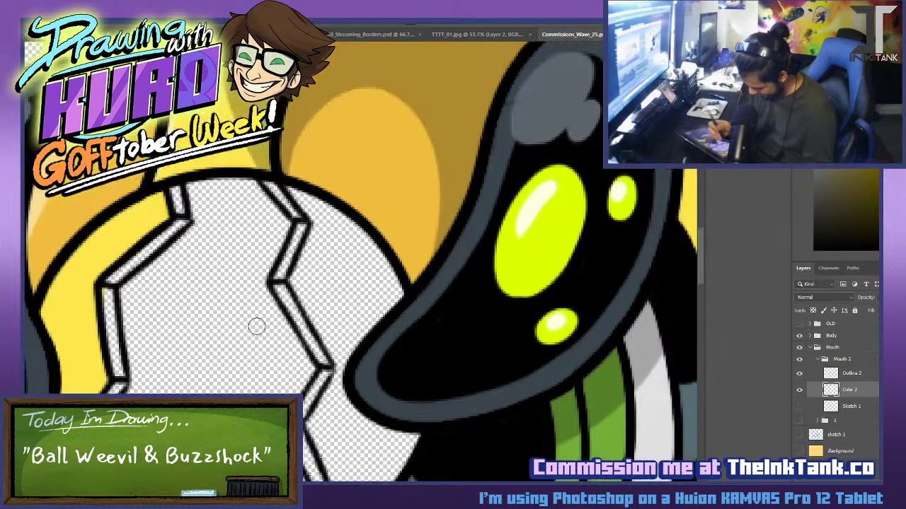
left_click_drag(293, 194, 333, 262)
left_click_drag(297, 212, 325, 298)
left_click_drag(290, 248, 319, 325)
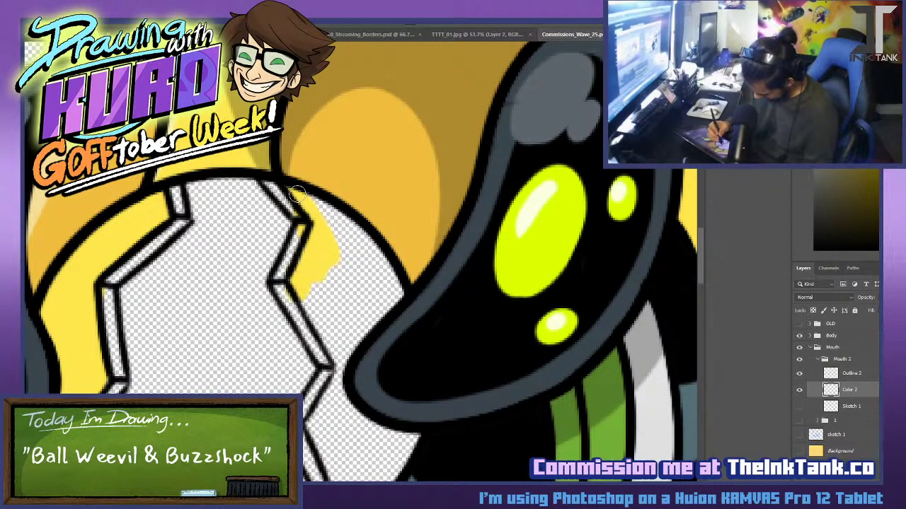
left_click_drag(318, 283, 340, 365)
mouse_move(354, 311)
left_mouse_down()
mouse_move(399, 279)
mouse_move(347, 304)
left_mouse_up()
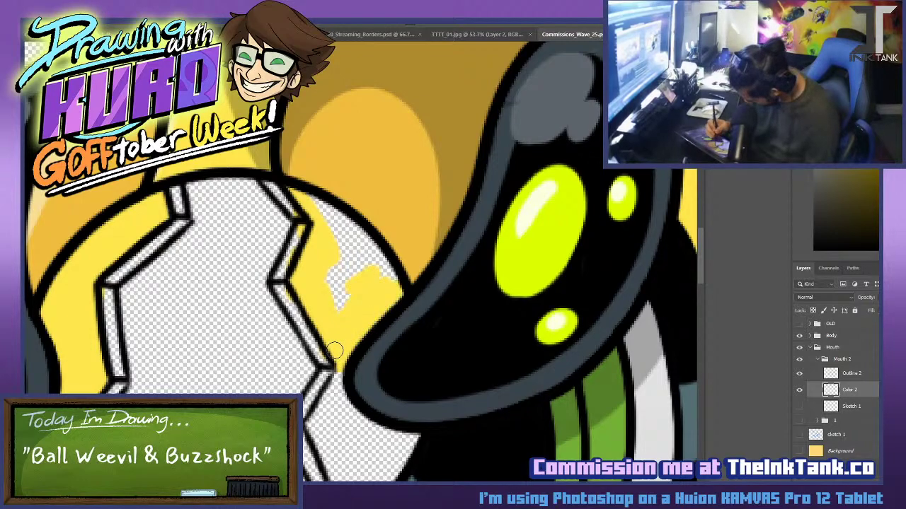
mouse_move(347, 233)
left_mouse_down()
mouse_move(318, 205)
mouse_move(354, 262)
mouse_move(389, 276)
left_mouse_up()
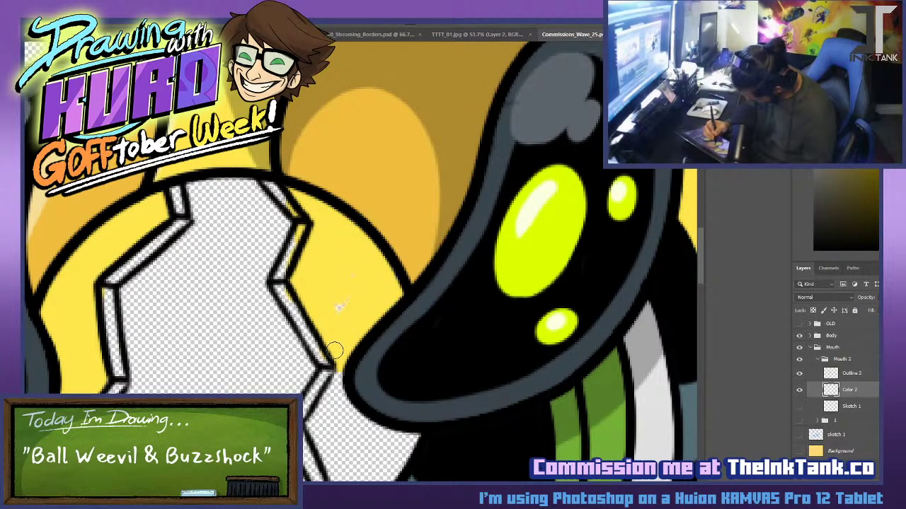
Fill the rest of the right face section with flat yellow, below the eye and down to the face's lower edge.
left_click_drag(334, 328, 262, 197)
mouse_move(248, 289)
left_mouse_down()
mouse_move(243, 295)
mouse_move(263, 244)
left_mouse_up()
left_click_drag(245, 294, 262, 379)
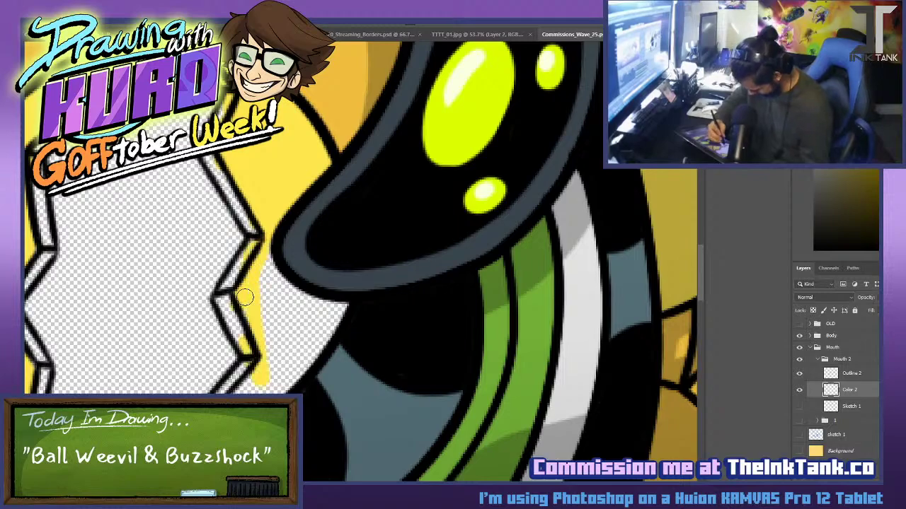
left_click_drag(271, 269, 287, 382)
mouse_move(290, 283)
left_mouse_down()
mouse_move(311, 361)
mouse_move(326, 301)
left_mouse_up()
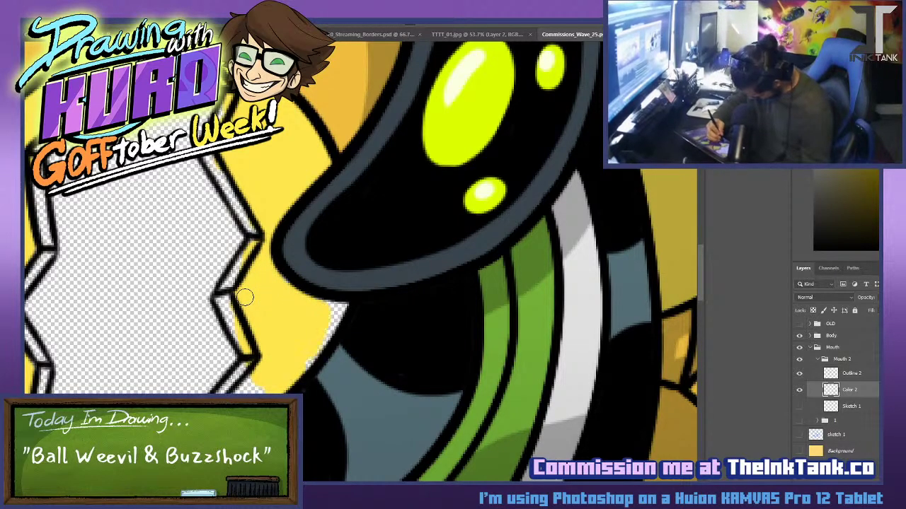
left_click_drag(311, 371, 344, 304)
left_click_drag(249, 378, 266, 391)
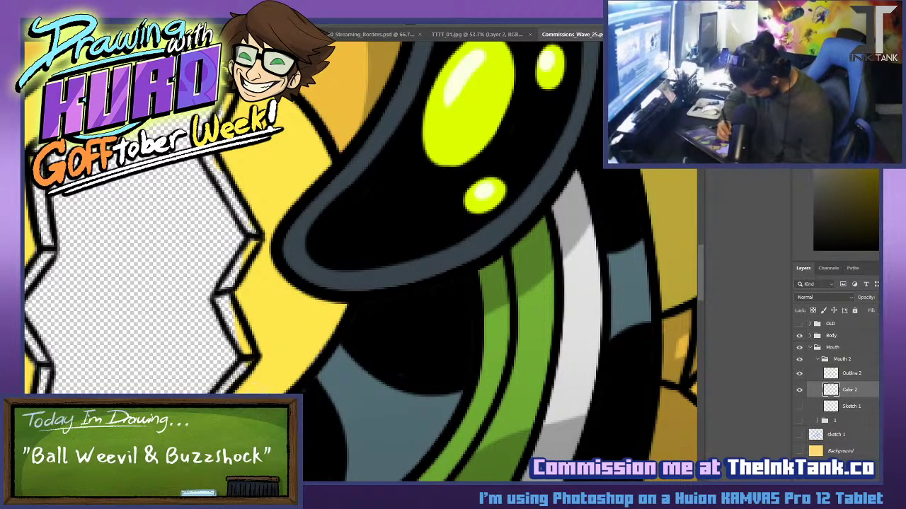
Select the face's yellow sections, shade and highlight them to match the temporarily shown closed-mouth group 1, and deselect.
scroll(288, 372, "down", 1)
scroll(288, 373, "down", 2)
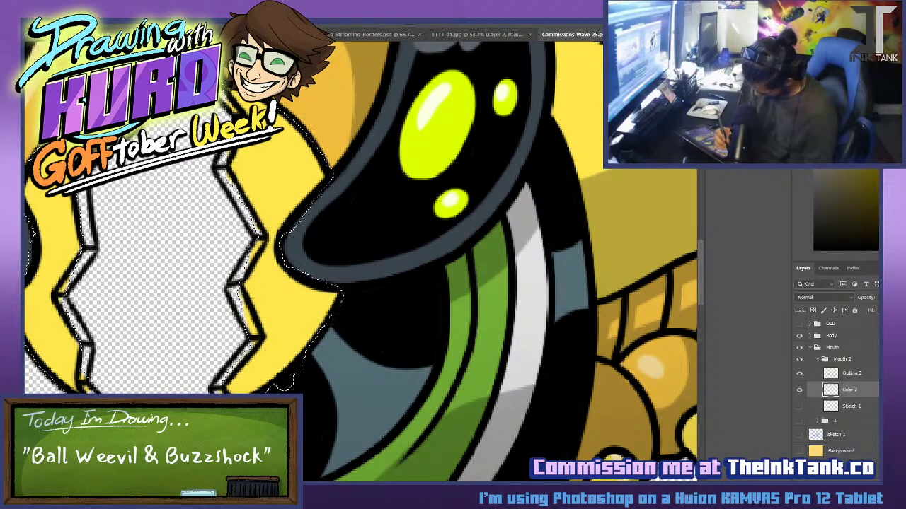
key("alt+BackSpace")
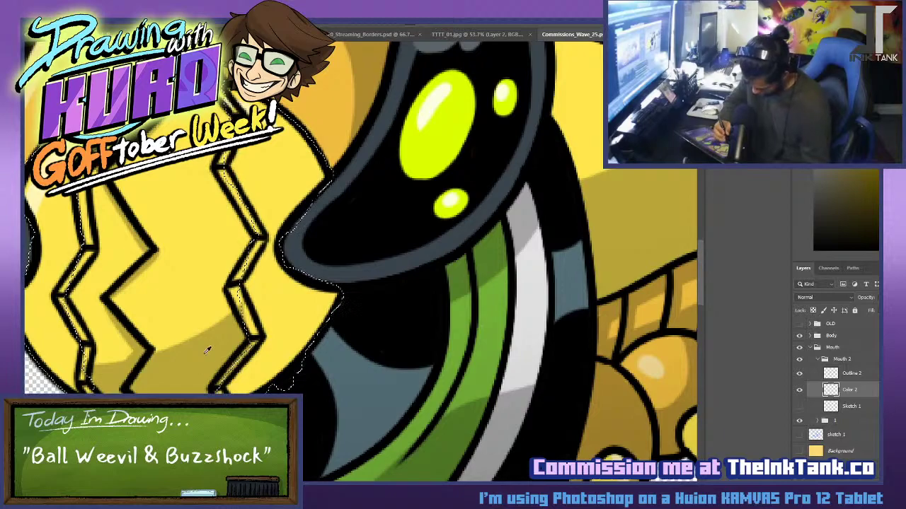
left_click_drag(207, 350, 275, 362)
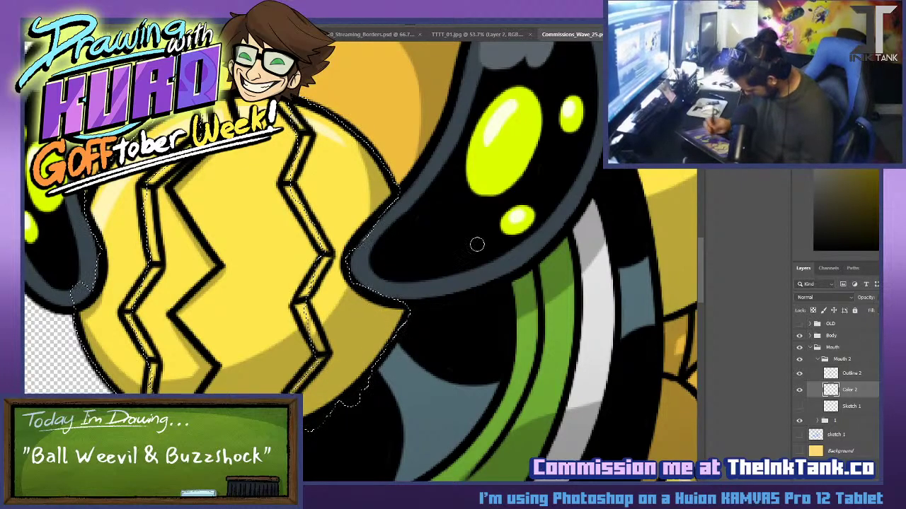
key("Delete")
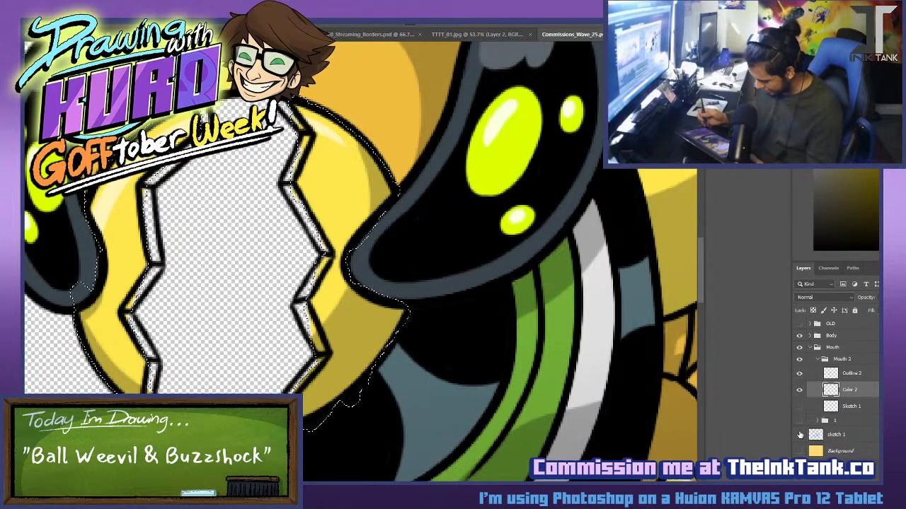
key("ctrl+d")
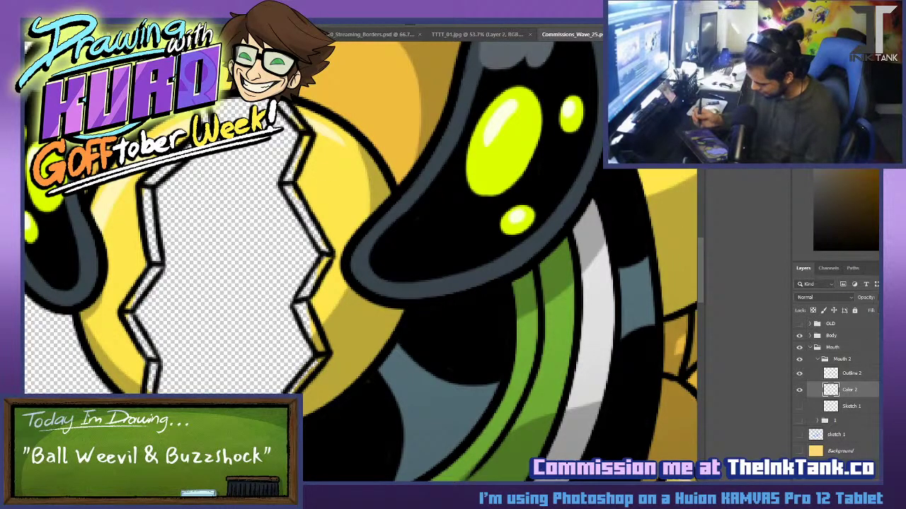
Paint alternating segments of both zigzag mouth rims light tan on the Color 2 layer, redoing misplaced strokes.
left_click_drag(182, 162, 145, 183)
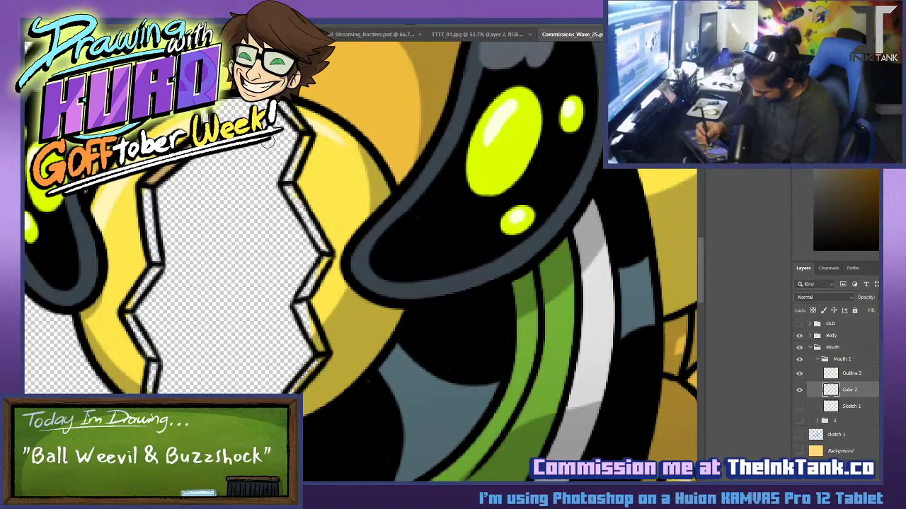
key("ctrl+z")
left_click_drag(282, 105, 302, 127)
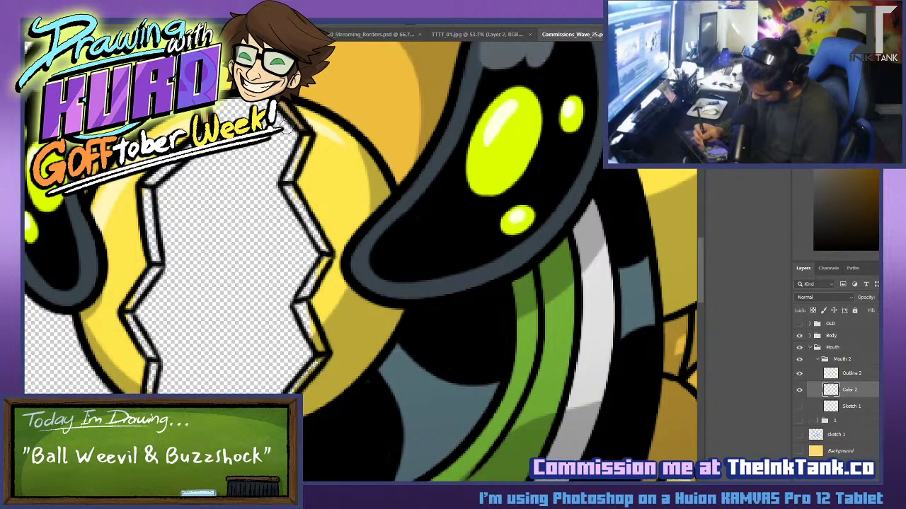
key("ctrl+z")
left_click_drag(289, 181, 304, 148)
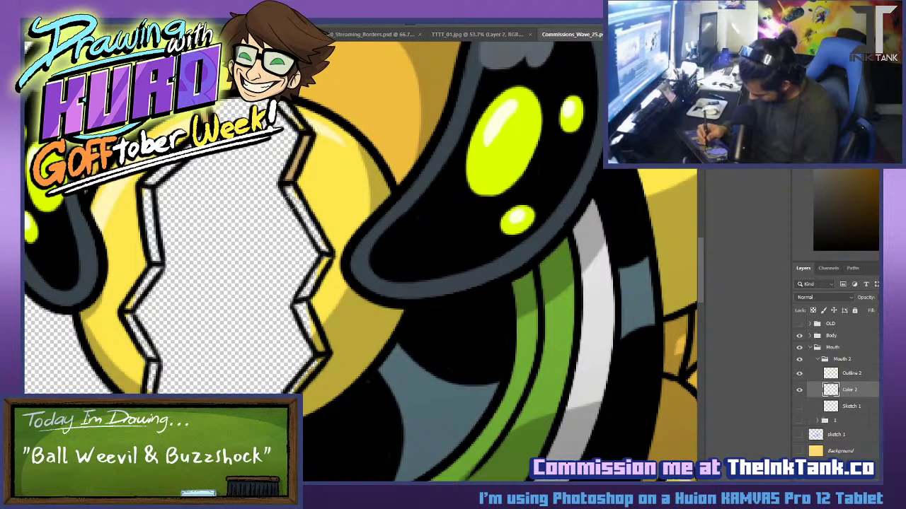
left_click_drag(145, 188, 157, 261)
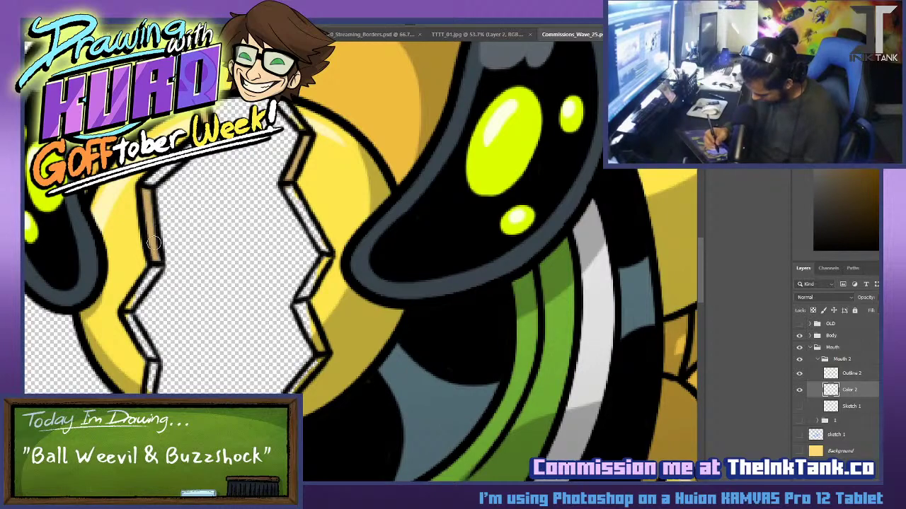
left_click_drag(323, 261, 303, 293)
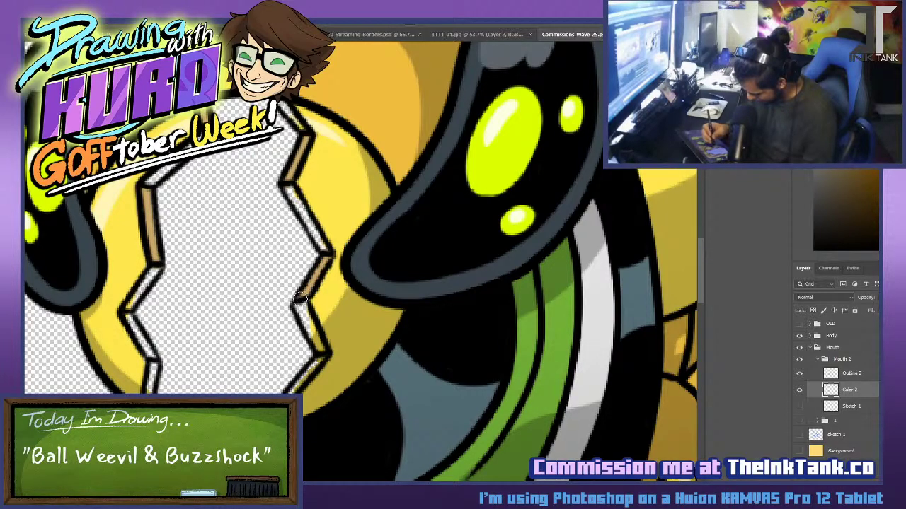
left_click_drag(128, 319, 154, 360)
left_click_drag(316, 358, 289, 390)
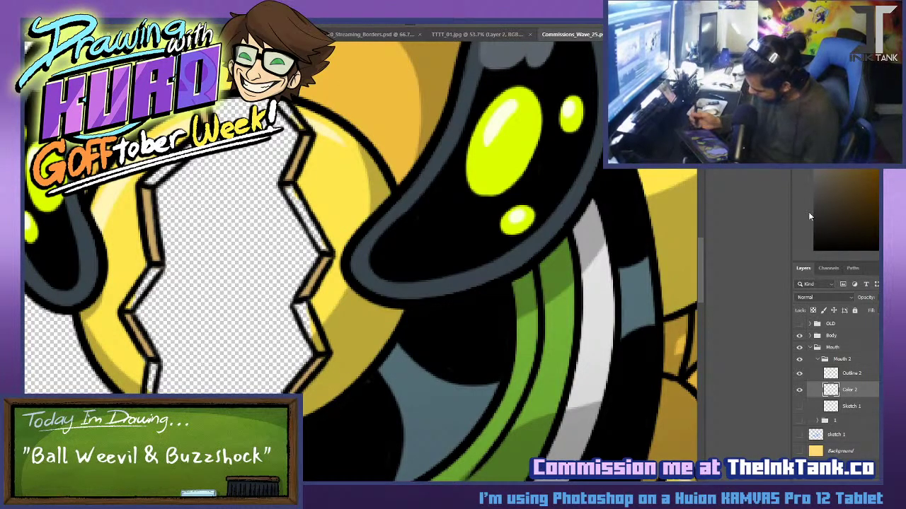
mouse_move(153, 368)
left_mouse_down()
mouse_move(169, 366)
mouse_move(157, 378)
left_mouse_up()
key("ctrl+z")
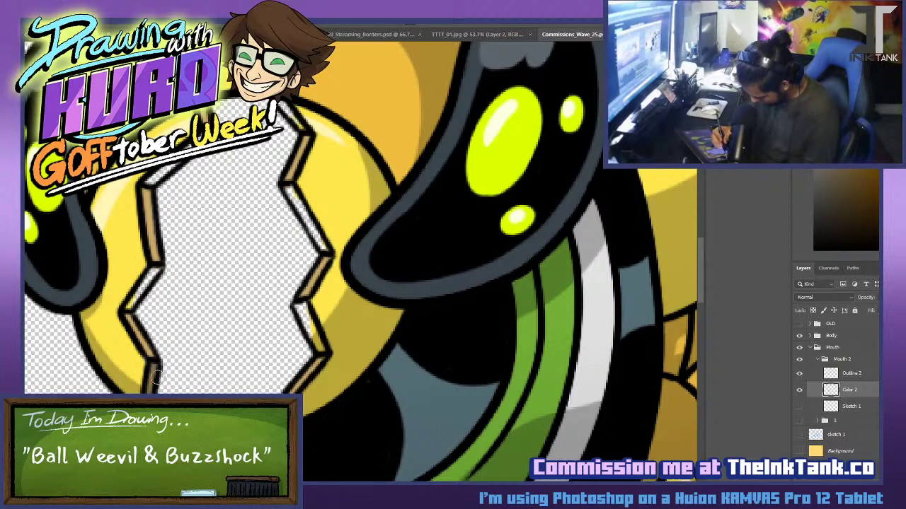
Paint the remaining segments of both zigzag rims a darker brown.
left_click(136, 358, "alt")
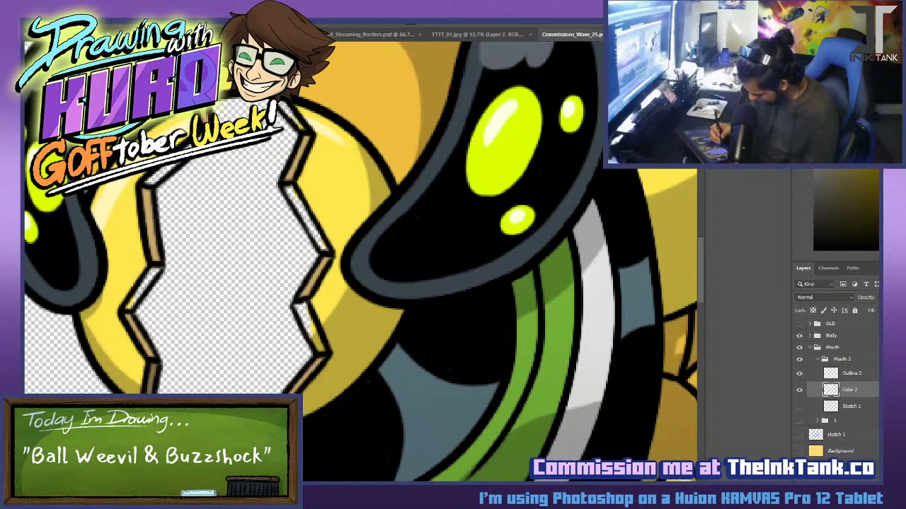
left_click(152, 379, "alt")
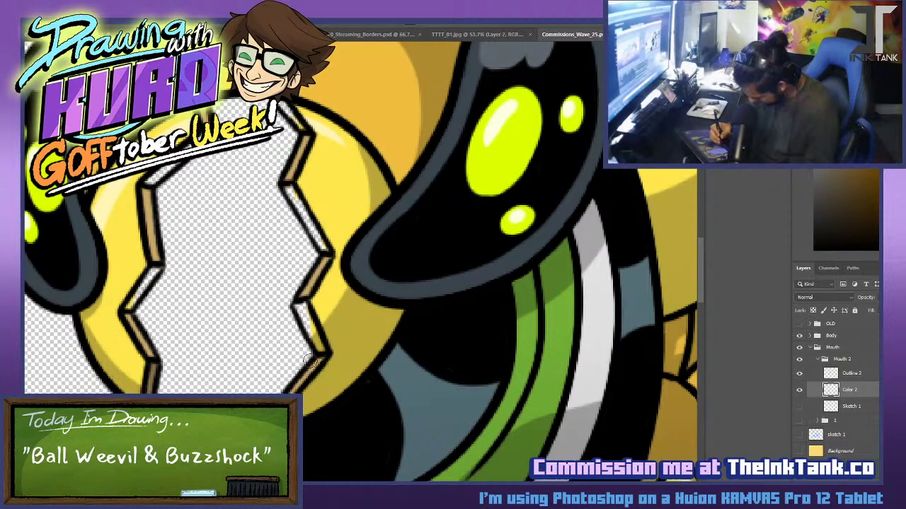
mouse_move(307, 360)
left_mouse_down()
mouse_move(297, 307)
mouse_move(322, 348)
left_mouse_up()
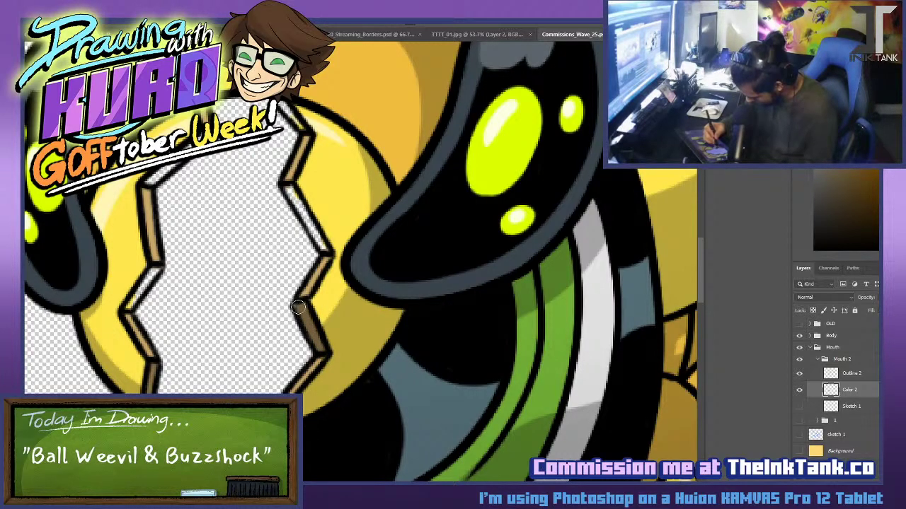
left_click_drag(128, 315, 157, 269)
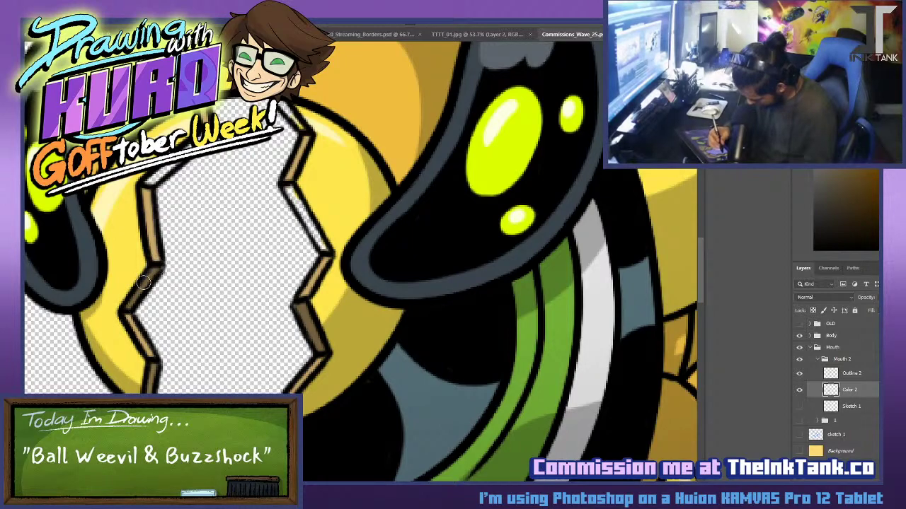
left_click_drag(145, 188, 177, 168)
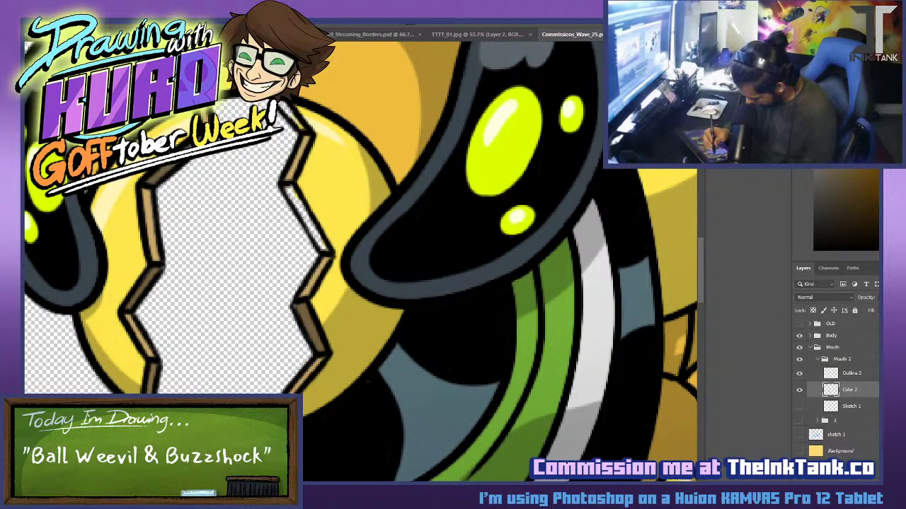
left_click_drag(282, 108, 303, 129)
left_click_drag(303, 129, 282, 104)
left_click_drag(283, 185, 327, 247)
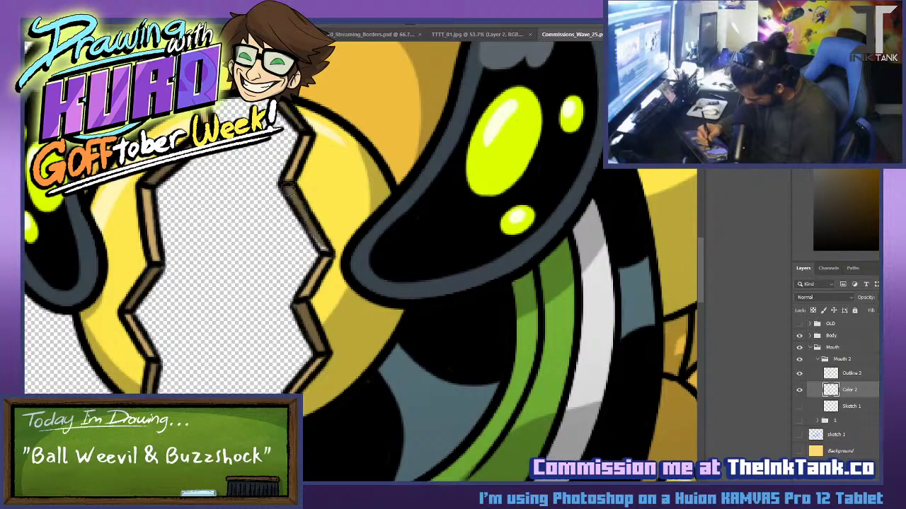
left_click(329, 200, "alt")
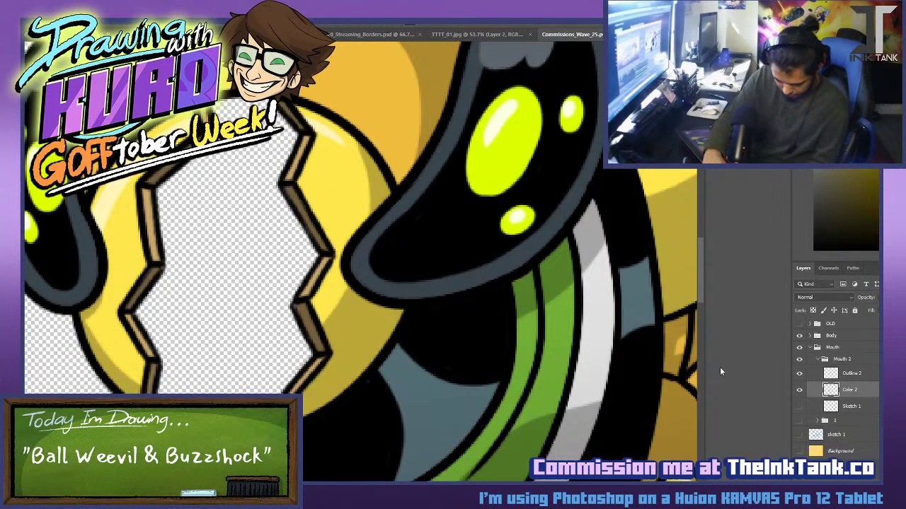
Add a layer named Color 3 to the Mouth 2 group and move it below Color 2.
key("ctrl+s")
type("Color 3")
key("Return")
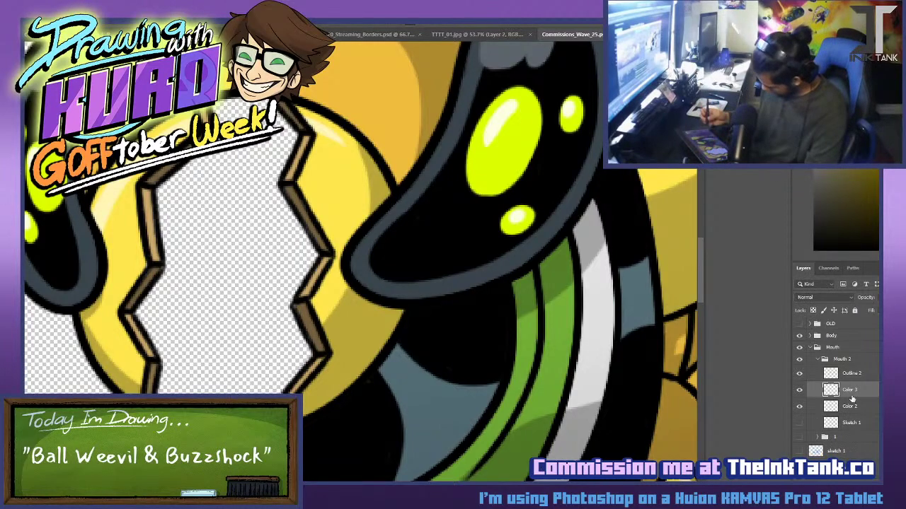
left_click_drag(867, 394, 867, 419)
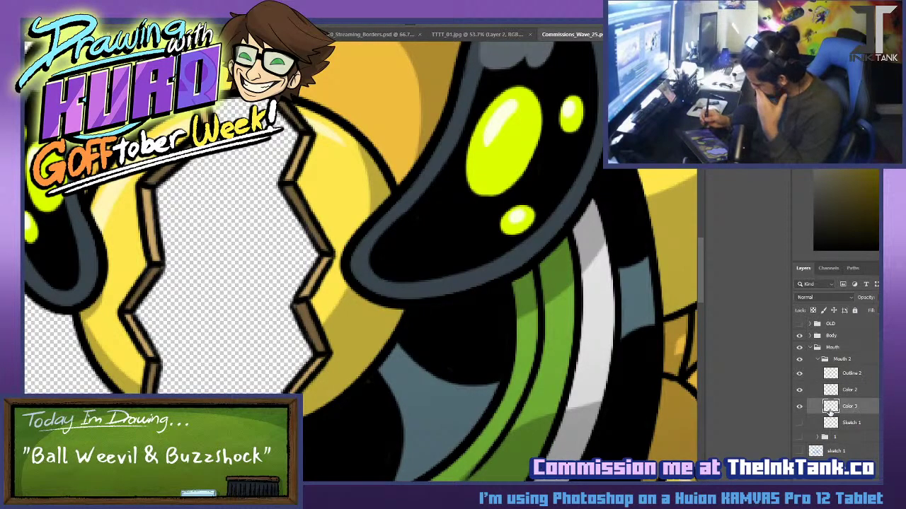
Outline the mouth area with a polygonal selection and fill the open mouth with red on the Color 3 layer.
left_click(128, 162)
left_click(102, 324)
left_click(177, 480)
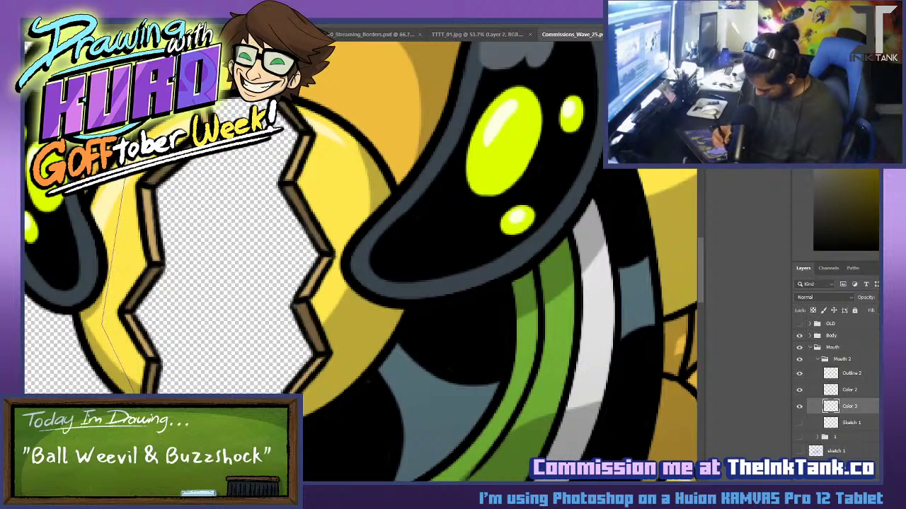
left_click(402, 395)
left_click(436, 231)
left_click(369, 77)
left_click_drag(311, 74, 310, 75)
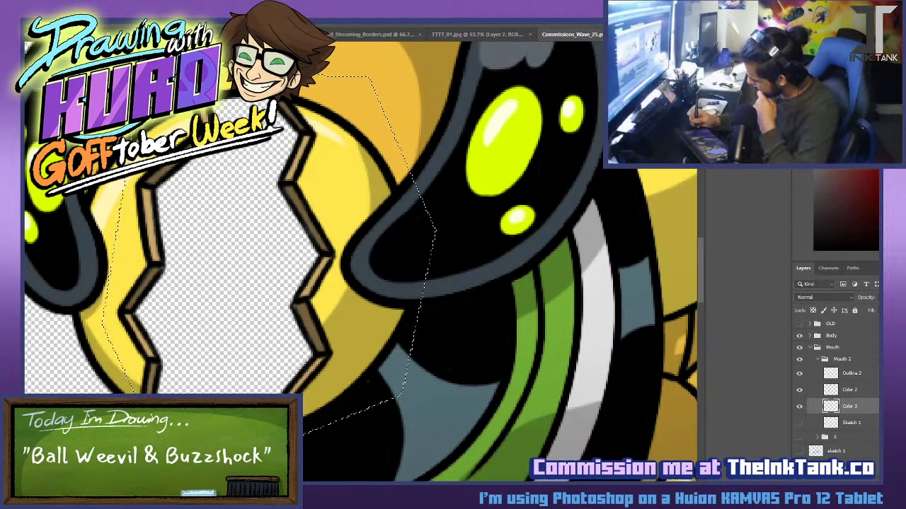
left_click(863, 216)
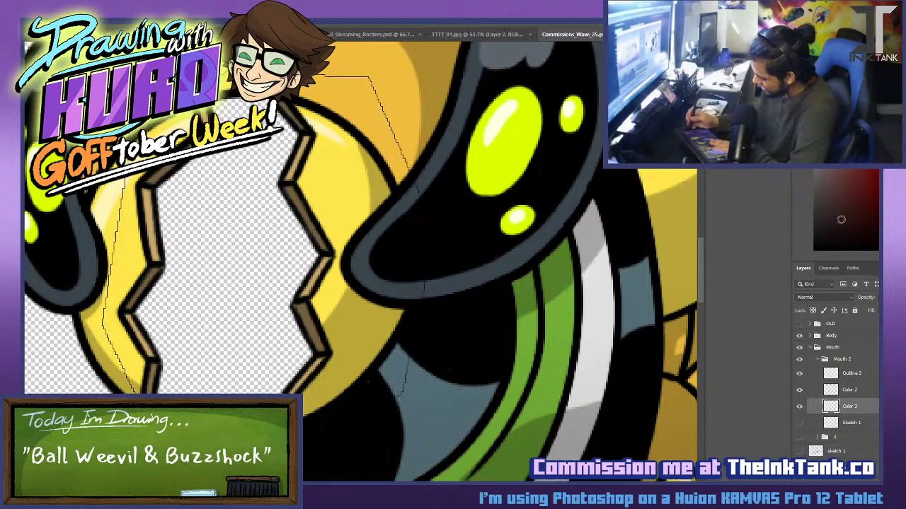
left_click(336, 282)
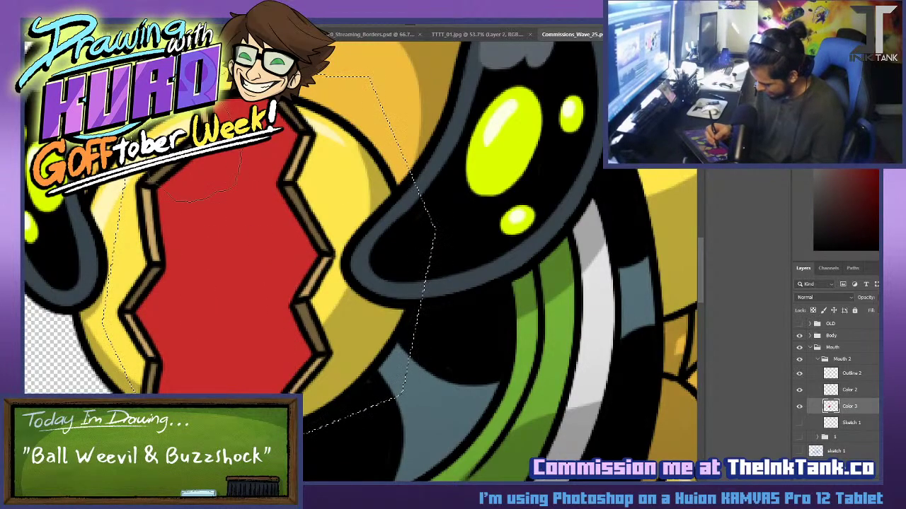
Paint a rounded muted dark red area inside the mouth and darken its centre with soft black shading.
mouse_move(193, 319)
left_mouse_down()
mouse_move(259, 338)
mouse_move(276, 293)
left_mouse_up()
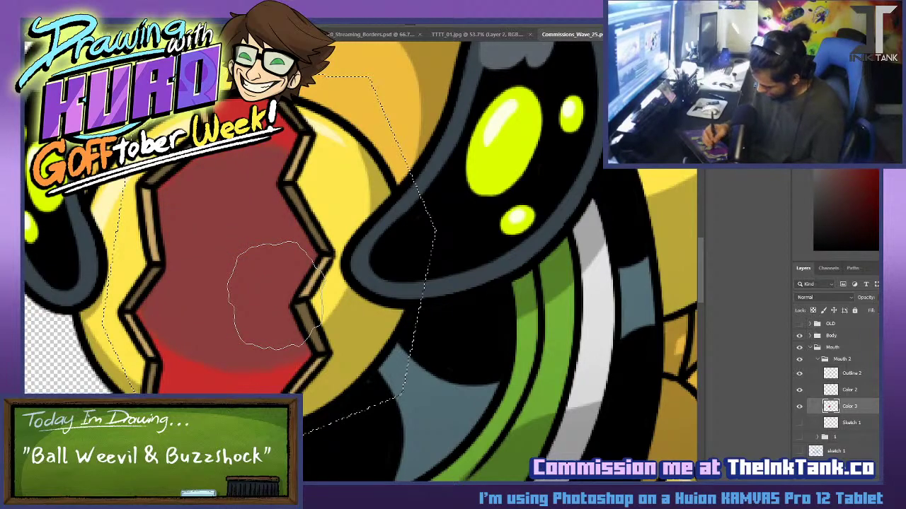
left_click(844, 191)
mouse_move(229, 252)
left_mouse_down()
mouse_move(246, 273)
mouse_move(245, 292)
mouse_move(271, 299)
mouse_move(276, 283)
mouse_move(259, 292)
mouse_move(246, 280)
mouse_move(276, 283)
mouse_move(262, 276)
left_mouse_up()
left_click(841, 231)
left_click(832, 246)
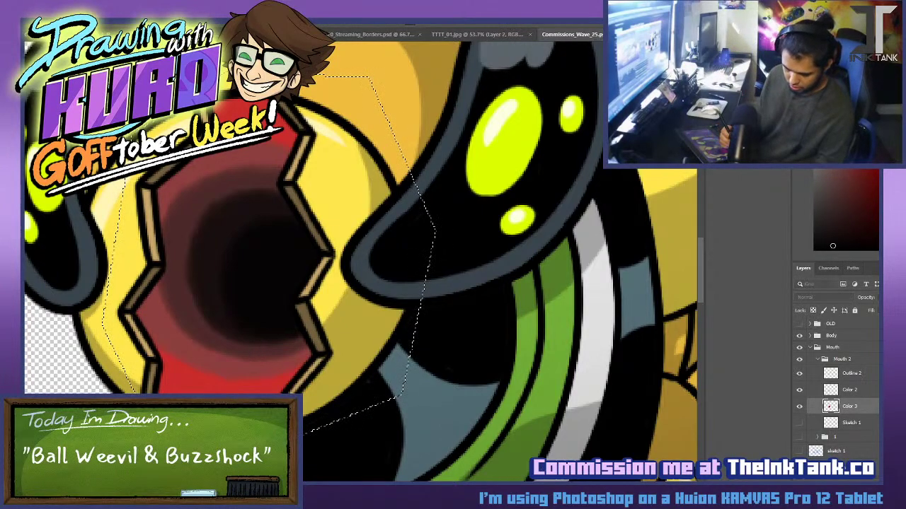
Add a layer named Shade directly above Color 3.
type("Shade")
key("Return")
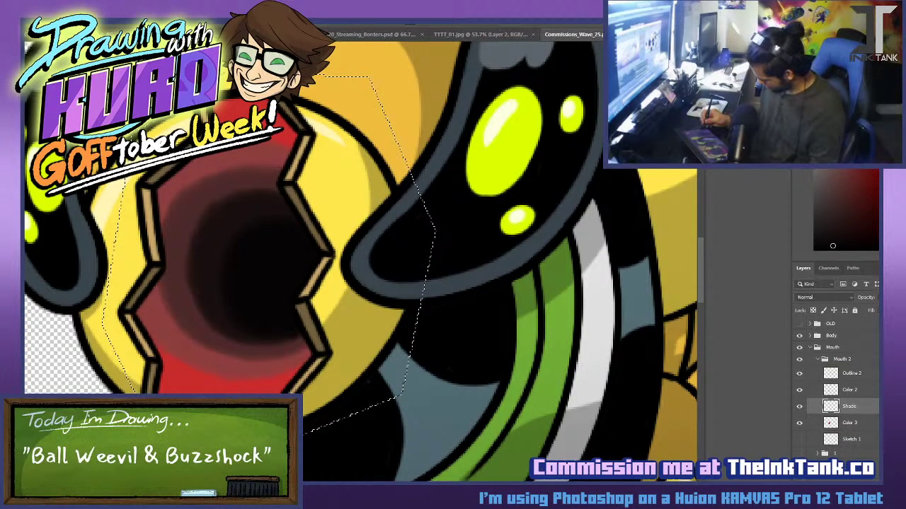
Paint soft black shading over the upper and lower parts of the open mouth on the Shade layer, and deselect.
key("ctrl+shift+n")
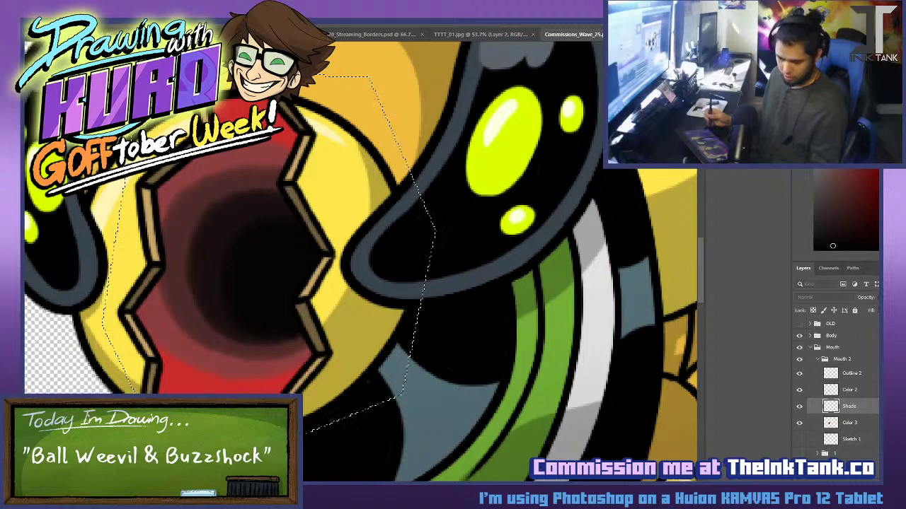
key("Return")
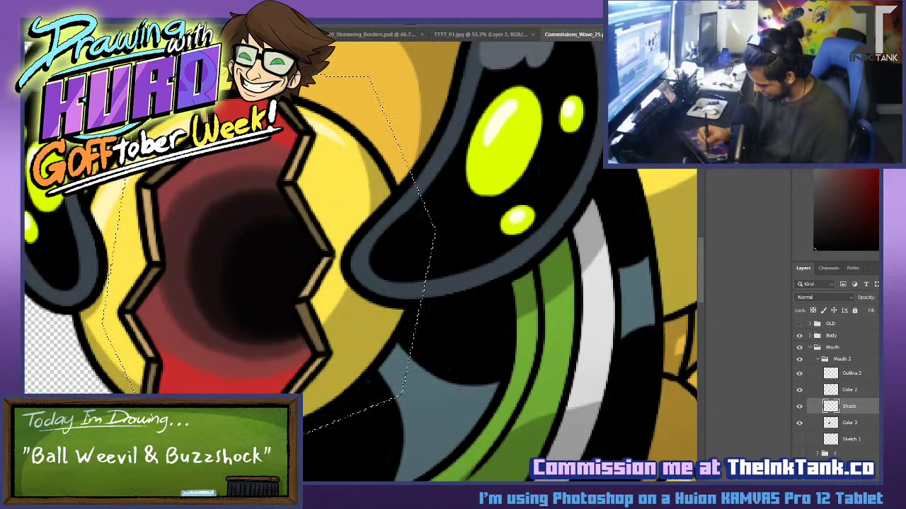
left_click_drag(121, 266, 256, 163)
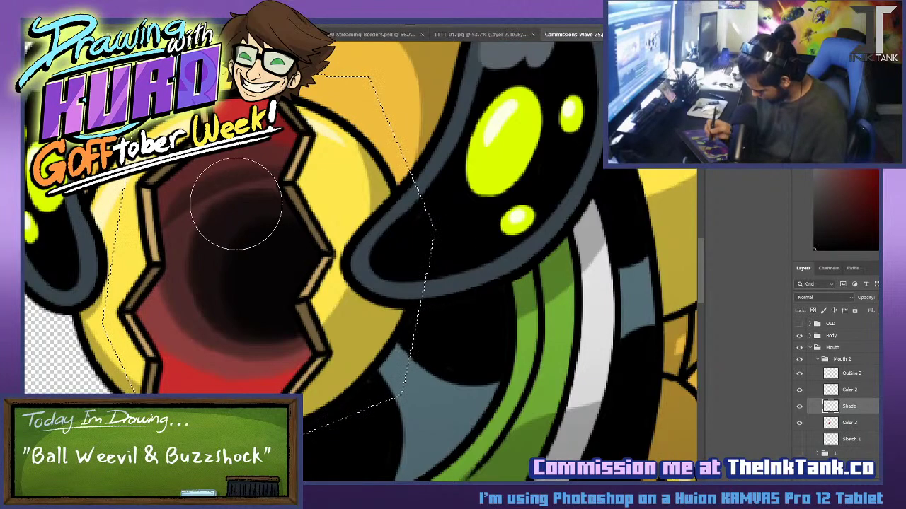
key("ctrl+z")
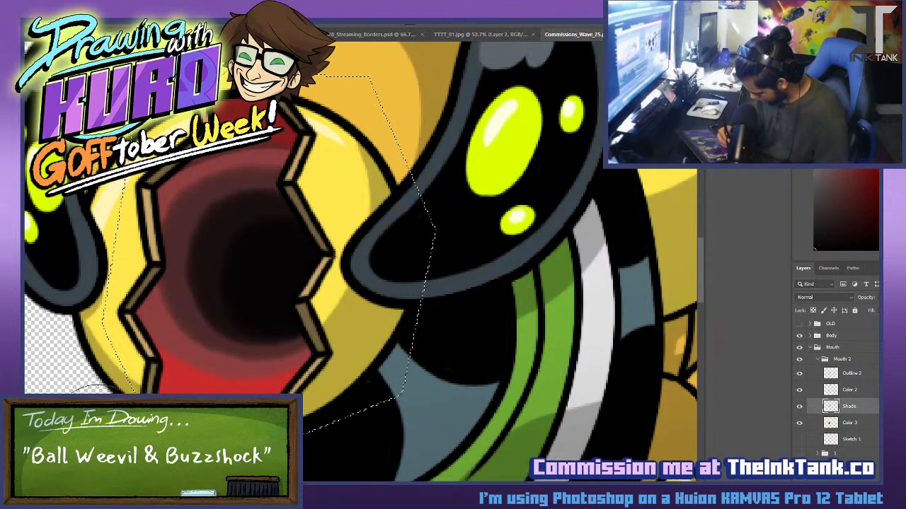
mouse_move(90, 398)
left_mouse_down()
mouse_move(146, 369)
mouse_move(270, 265)
left_mouse_up()
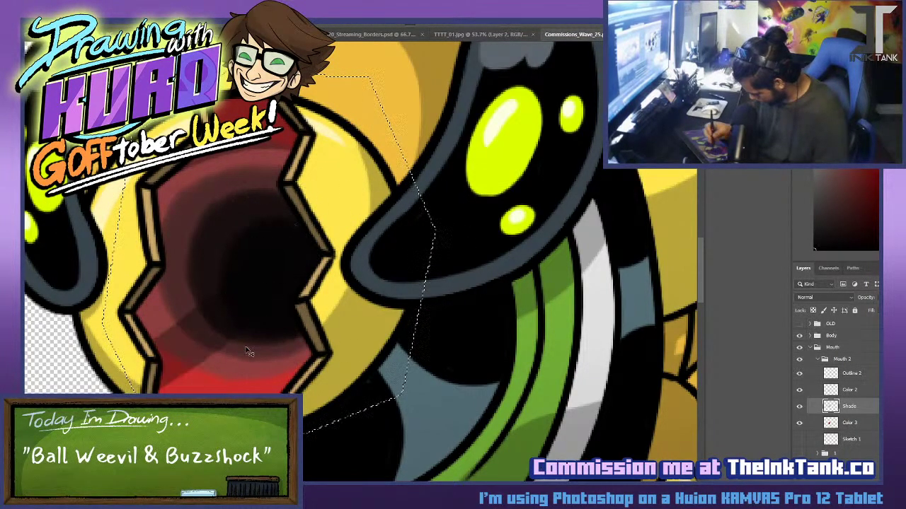
key("ctrl+z")
left_click_drag(129, 179, 248, 150)
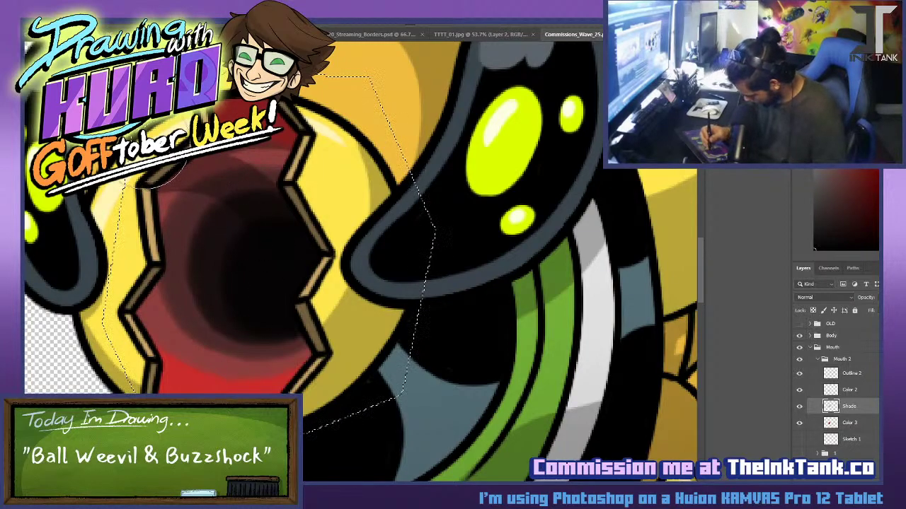
key("ctrl+z")
mouse_move(135, 174)
left_mouse_down()
mouse_move(202, 145)
mouse_move(272, 138)
left_mouse_up()
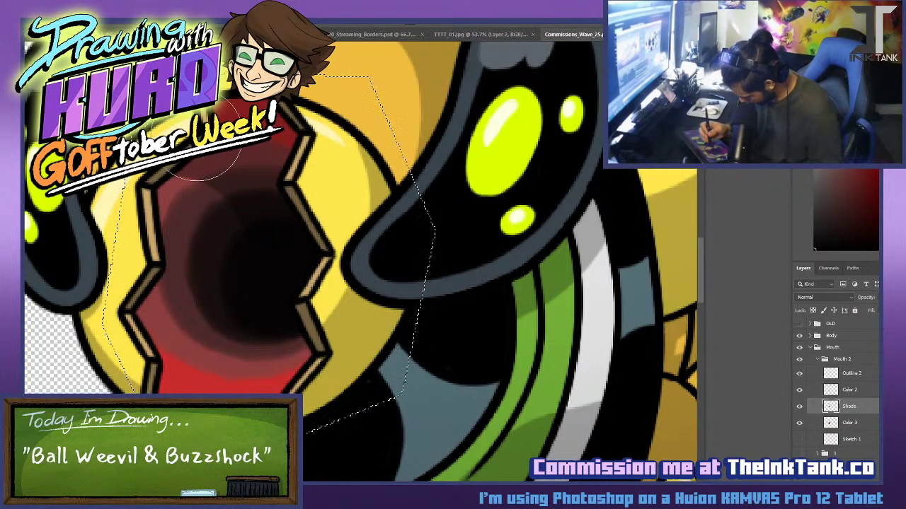
mouse_move(150, 395)
left_mouse_down()
mouse_move(254, 382)
mouse_move(169, 425)
left_mouse_up()
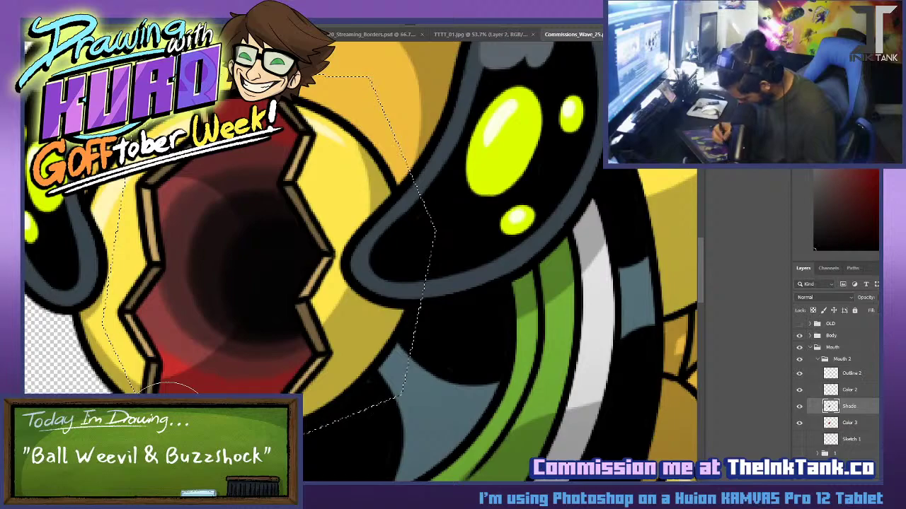
key("ctrl+d")
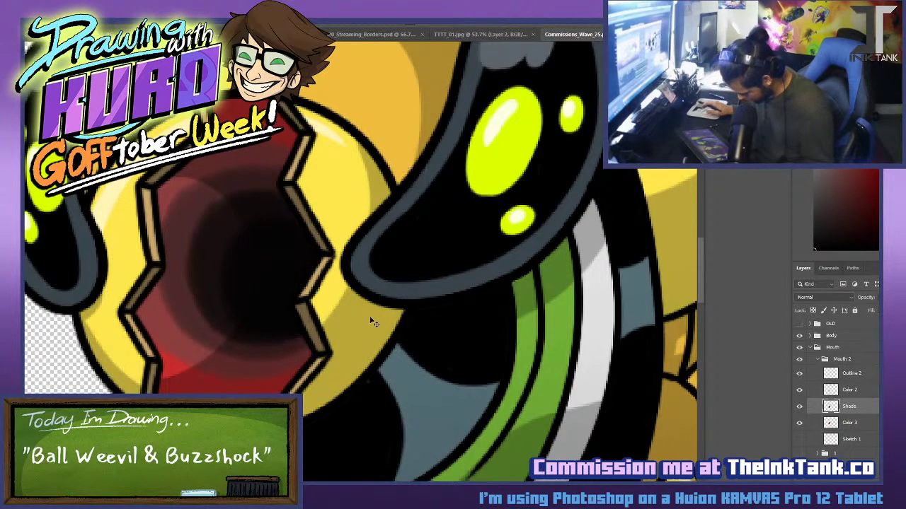
Collapse the Mouth 2 group and toggle its visibility repeatedly to compare the closed and open mouth versions.
key("ctrl+minus")
key("ctrl+minus")
key("ctrl+minus")
key("ctrl+minus")
key("ctrl+minus")
key("ctrl+minus")
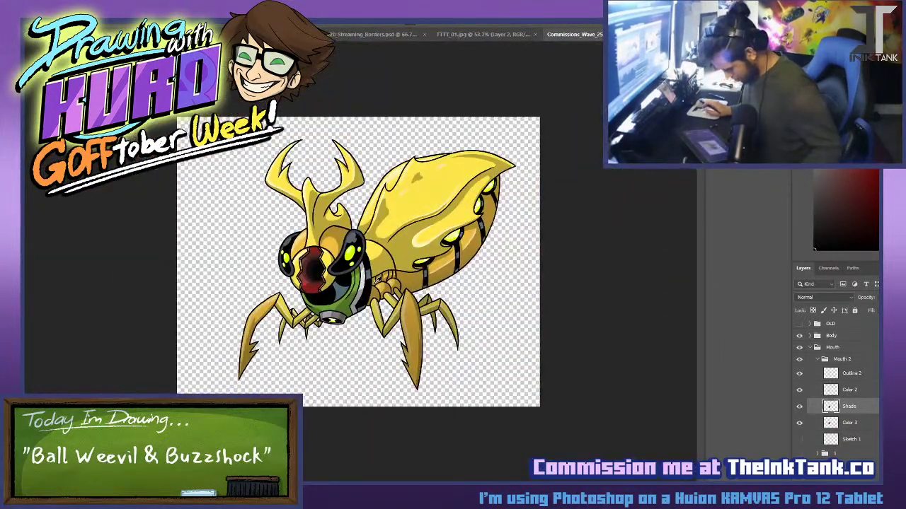
key("ctrl+plus")
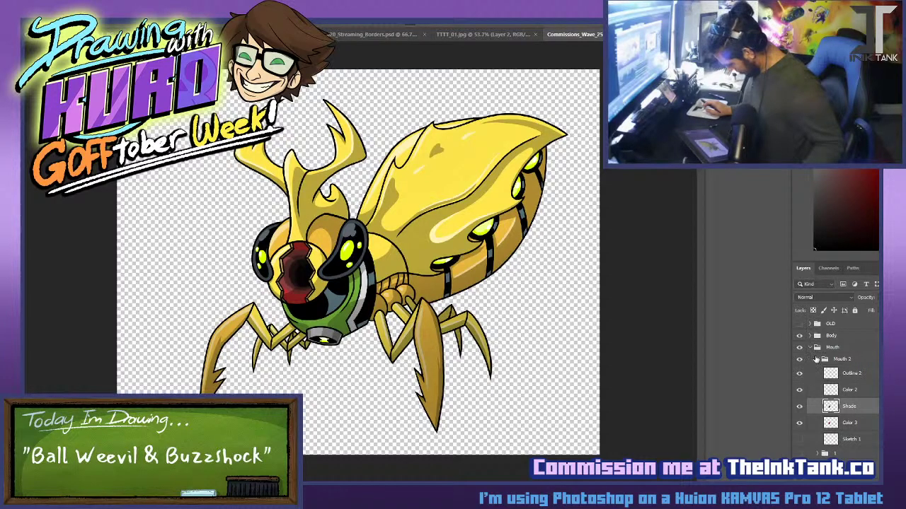
left_click(817, 360)
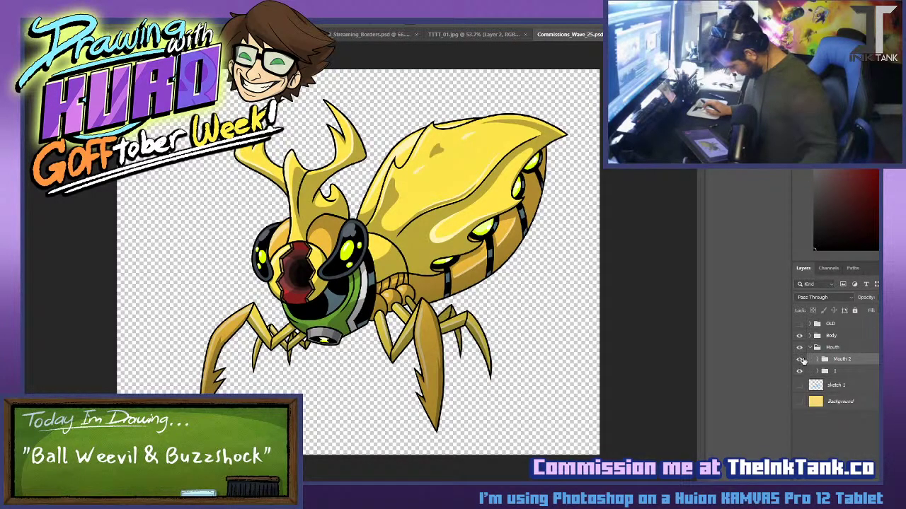
left_click(800, 360)
left_click(800, 359)
left_click(800, 359)
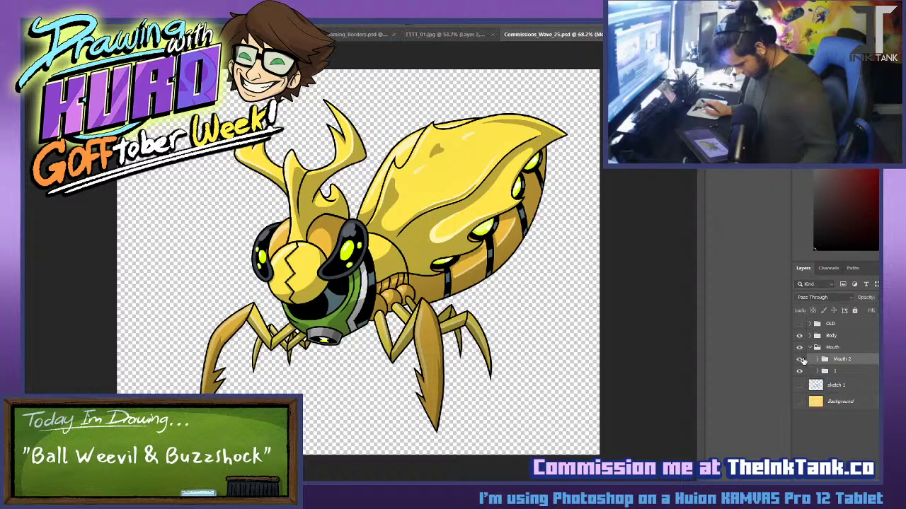
left_click(800, 359)
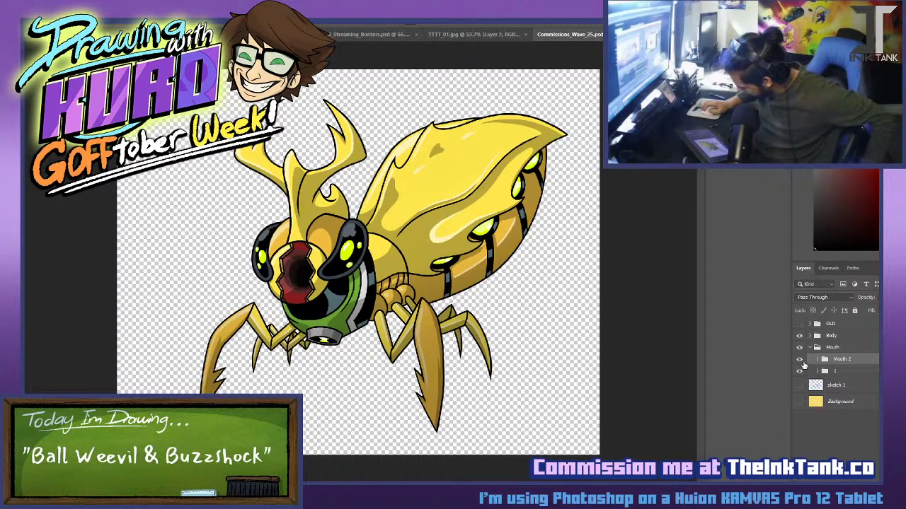
left_click(799, 361)
left_click(800, 362)
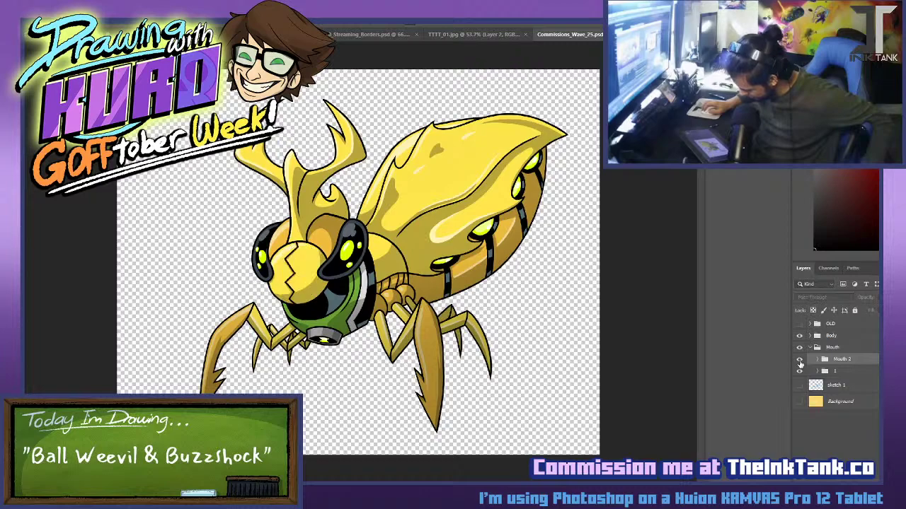
left_click(799, 362)
left_click(800, 362)
left_click(799, 363)
left_click(800, 363)
left_click(799, 362)
left_click(800, 363)
left_click(800, 363)
left_click(799, 363)
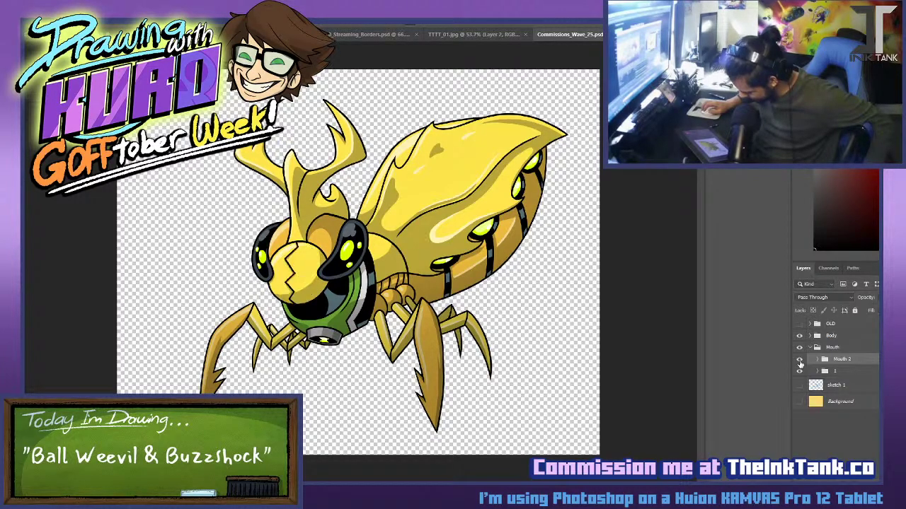
left_click(800, 363)
left_click(800, 362)
left_click(799, 363)
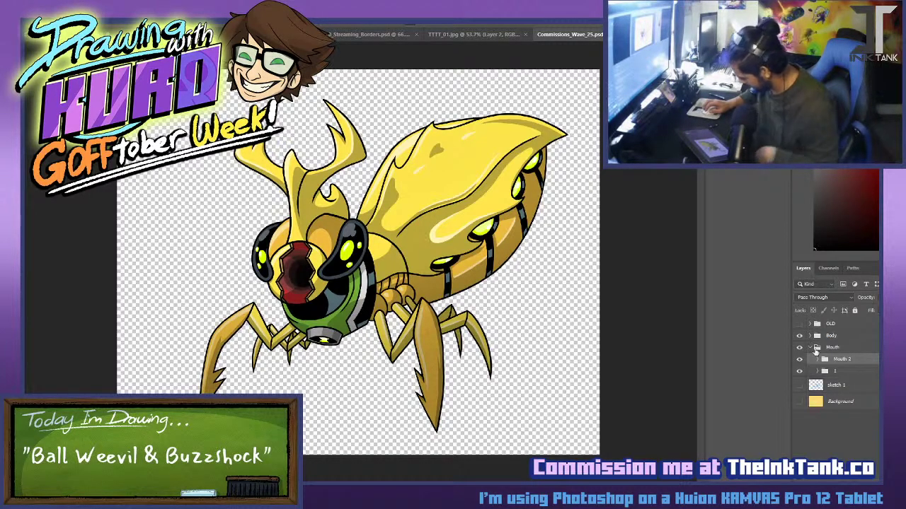
Collapse the Mouth group and combine Body, Mouth and sketch 1 into a new group named Ball Weevil.
left_click(811, 346)
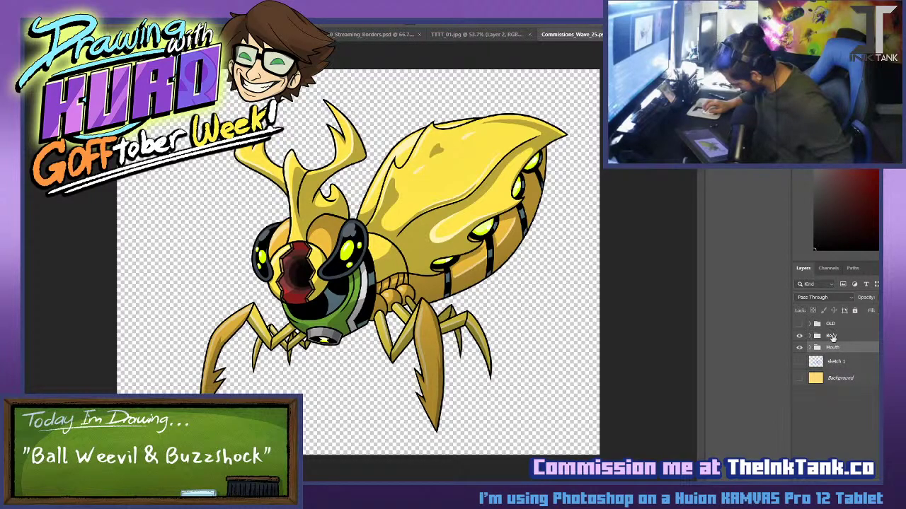
left_click(833, 336, "shift")
left_click(850, 365, "shift")
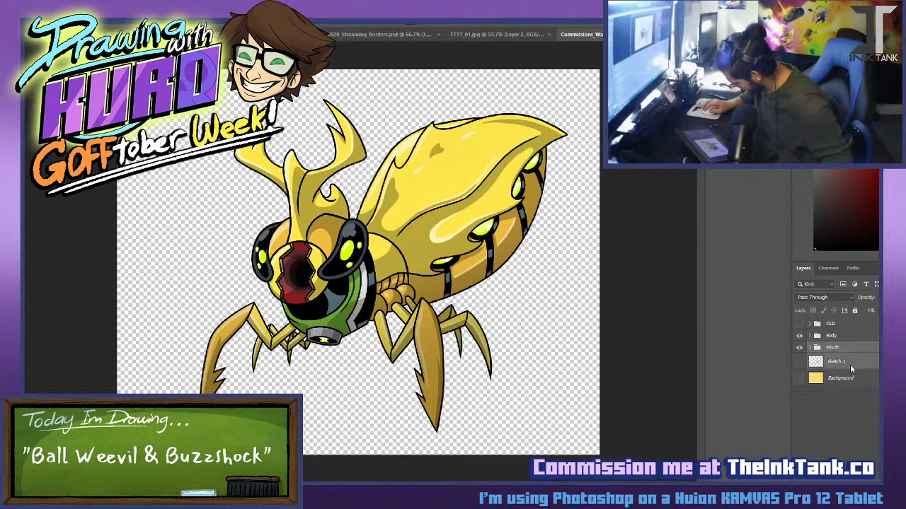
left_click(865, 337)
left_click(840, 366, "shift")
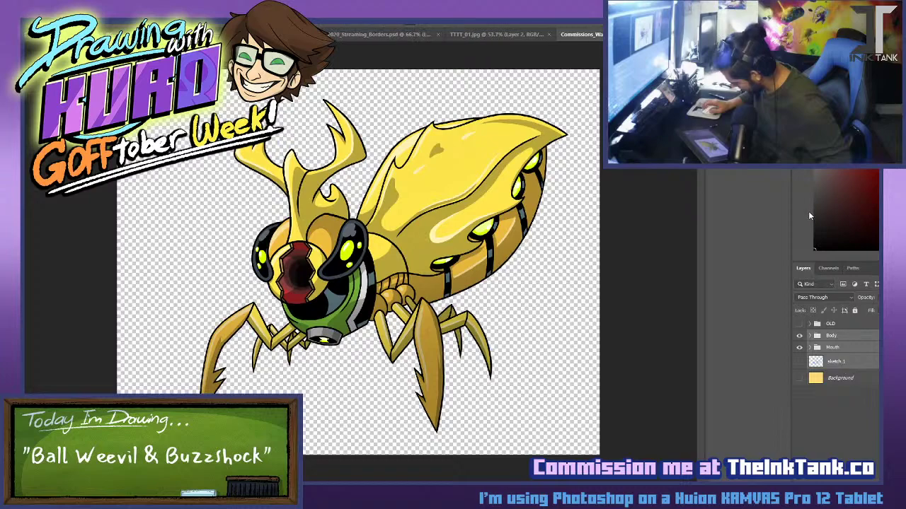
key("ctrl+t")
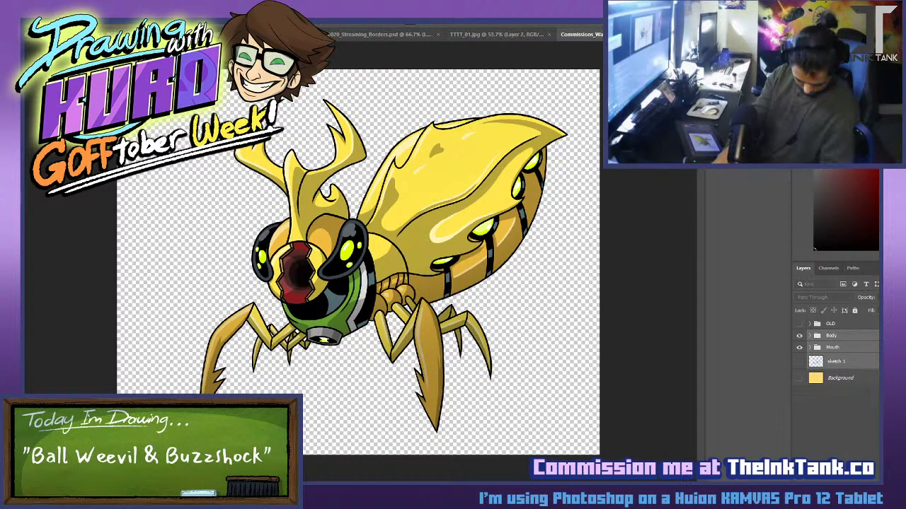
key("Return")
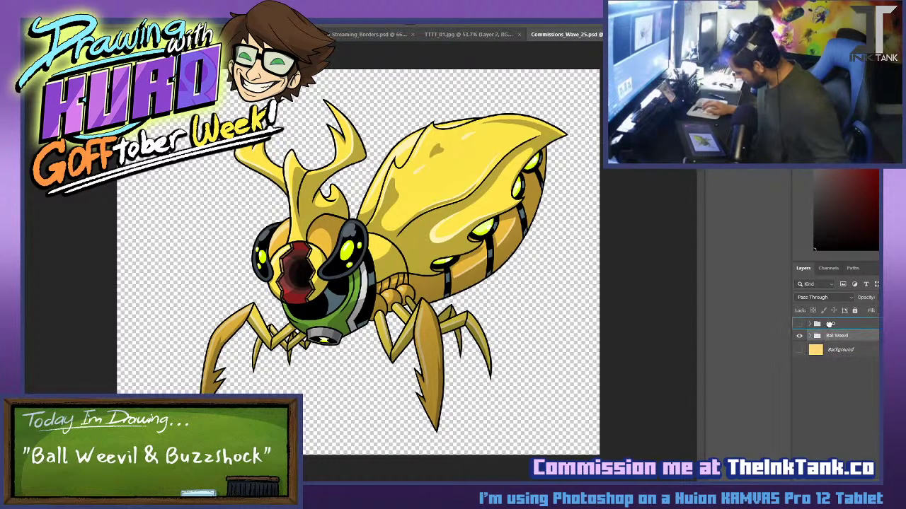
Move the Ball Weevil group into the OLD group and show the yellow Background layer.
key("Delete")
left_click(798, 338)
left_click(848, 338)
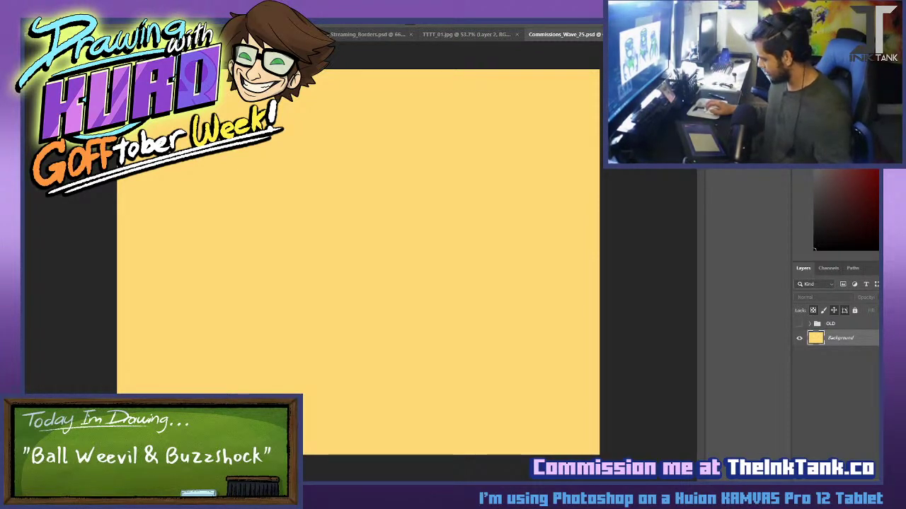
Add a layer named sketch 1 directly above the Background and choose bright cyan as the drawing colour.
left_click(852, 344)
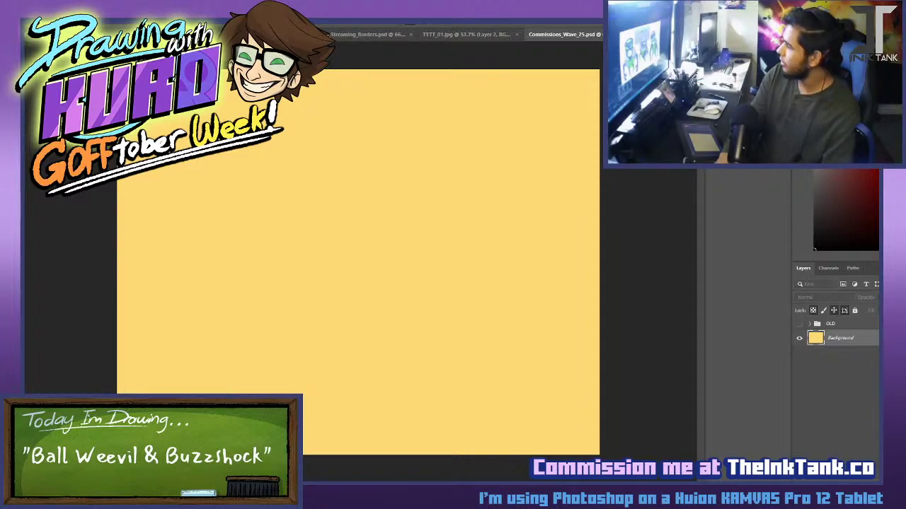
key("Return")
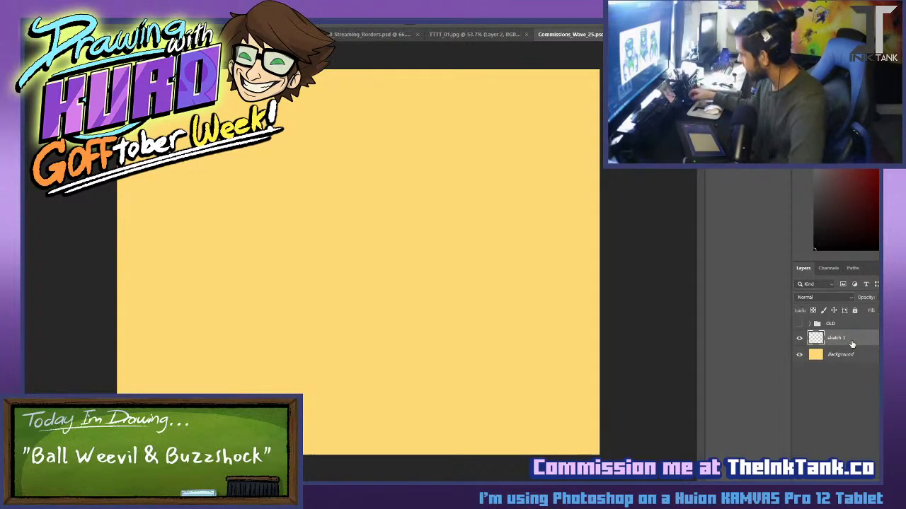
left_click(893, 204)
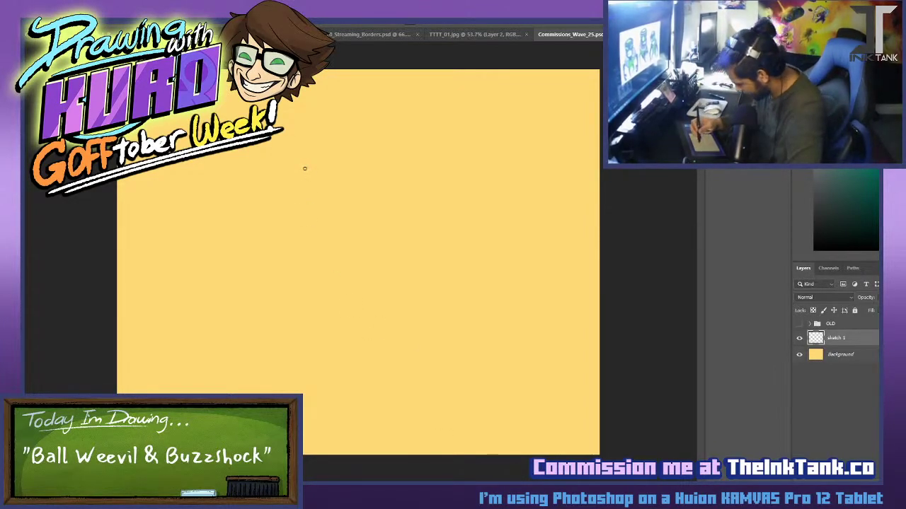
Try a rough cyan sketch of a tall curved shape with a rounded top and tapering sides on the sketch 1 layer.
mouse_move(314, 187)
left_mouse_down()
mouse_move(354, 165)
mouse_move(451, 182)
mouse_move(457, 202)
mouse_move(426, 161)
mouse_move(334, 275)
left_mouse_up()
left_click_drag(325, 223, 333, 308)
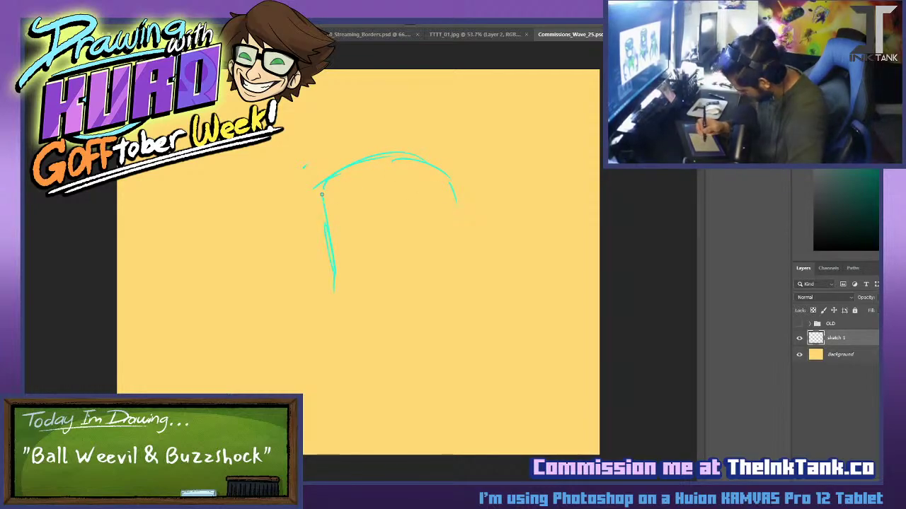
left_click_drag(322, 202, 333, 267)
mouse_move(449, 203)
left_mouse_down()
mouse_move(432, 331)
mouse_move(416, 361)
left_mouse_up()
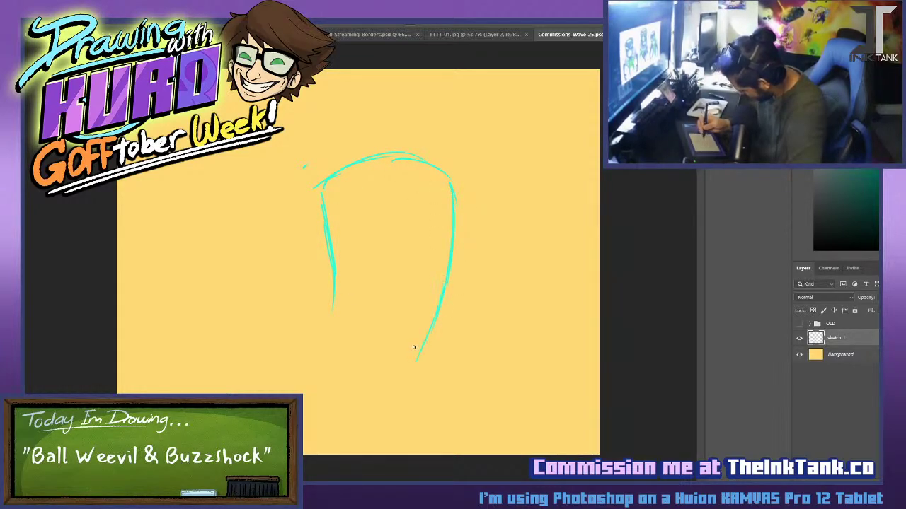
mouse_move(329, 280)
left_mouse_down()
mouse_move(318, 348)
mouse_move(301, 381)
left_mouse_up()
left_click_drag(327, 259, 298, 394)
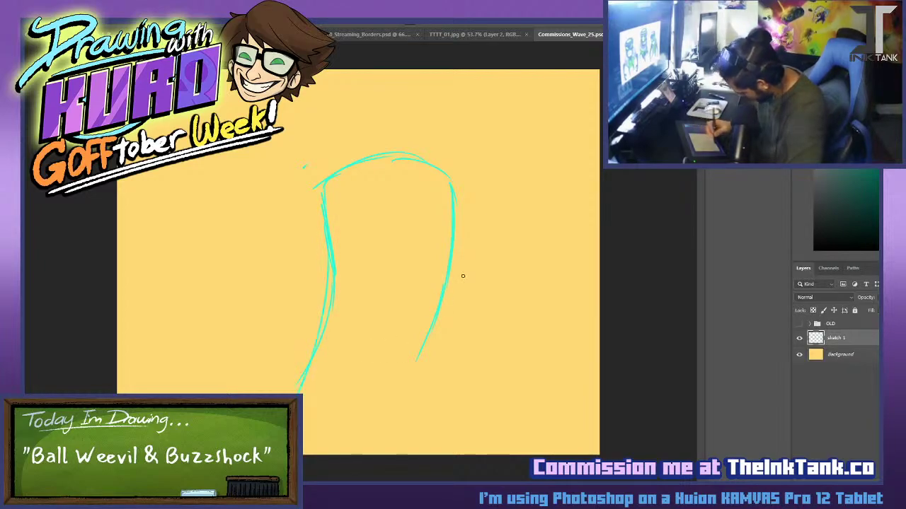
mouse_move(440, 293)
left_mouse_down()
mouse_move(366, 417)
mouse_move(433, 300)
left_mouse_up()
mouse_move(315, 189)
left_mouse_down()
mouse_move(330, 273)
mouse_move(358, 152)
left_mouse_up()
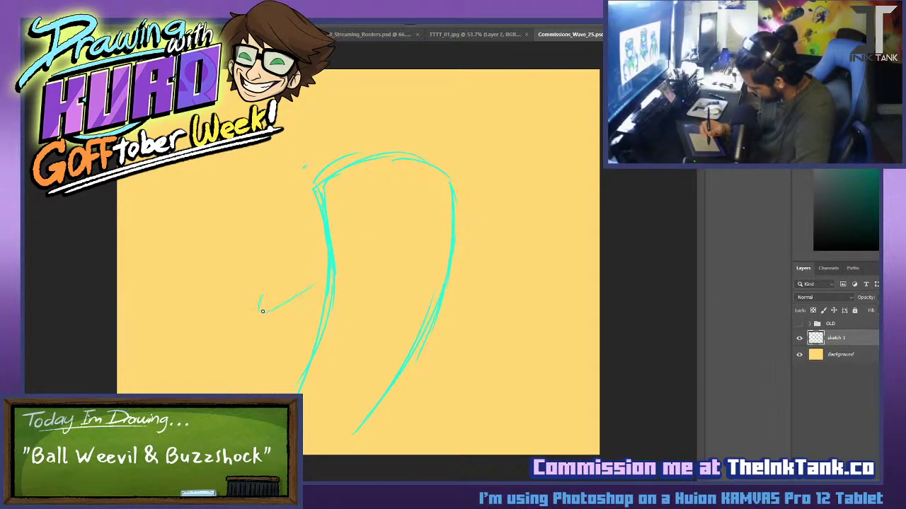
key("ctrl+z")
key("ctrl+z")
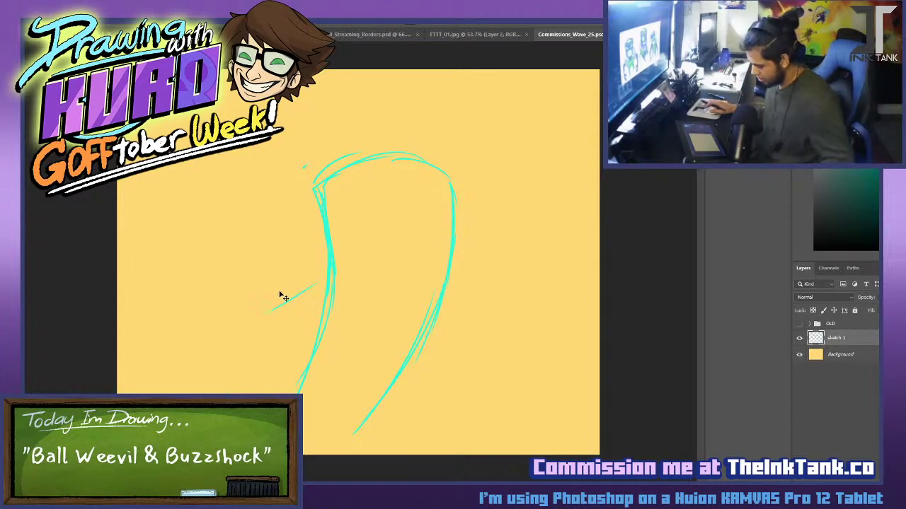
Enclose the rough sketch in a polygonal selection, delete it from the sketch 1 layer and deselect.
key("ctrl+minus")
key("l")
left_click(225, 144)
left_click(214, 407)
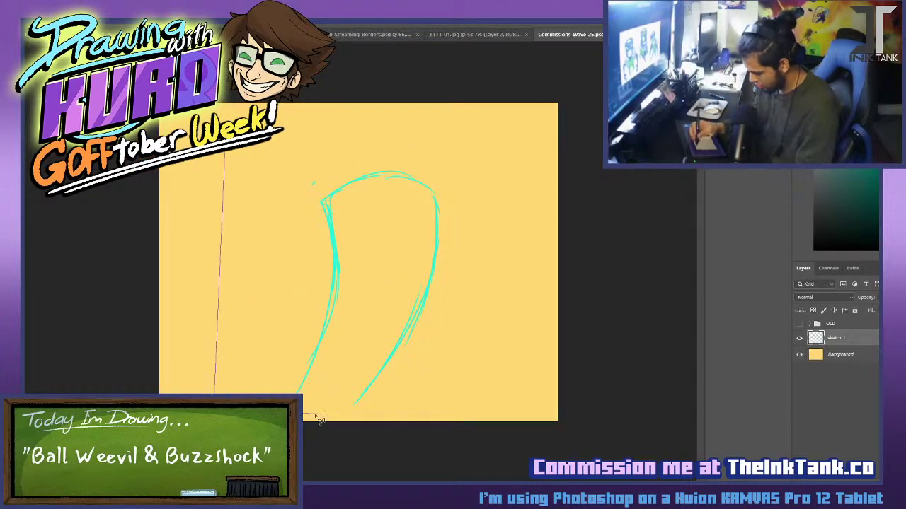
left_click(439, 409)
left_click(497, 222)
left_click(442, 105)
left_click(306, 116)
double_click(329, 126)
left_click_drag(337, 128, 339, 141)
key("Delete")
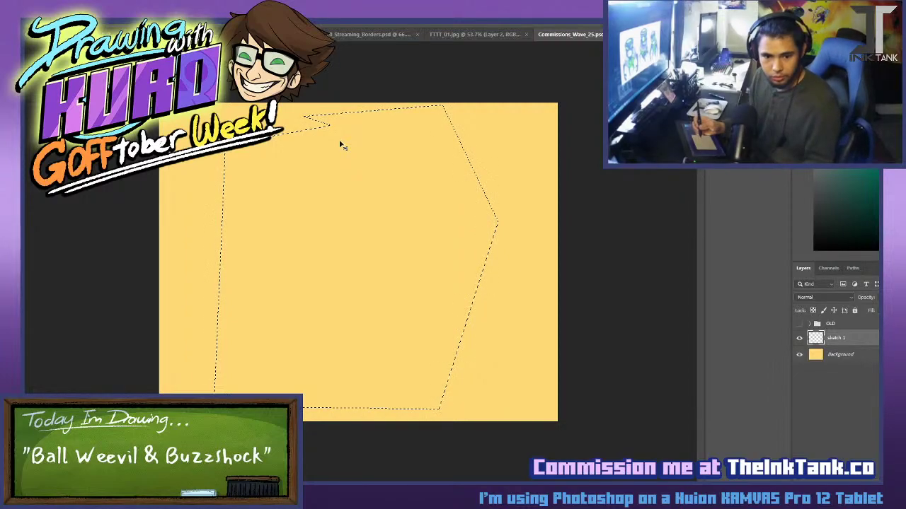
key("ctrl+d")
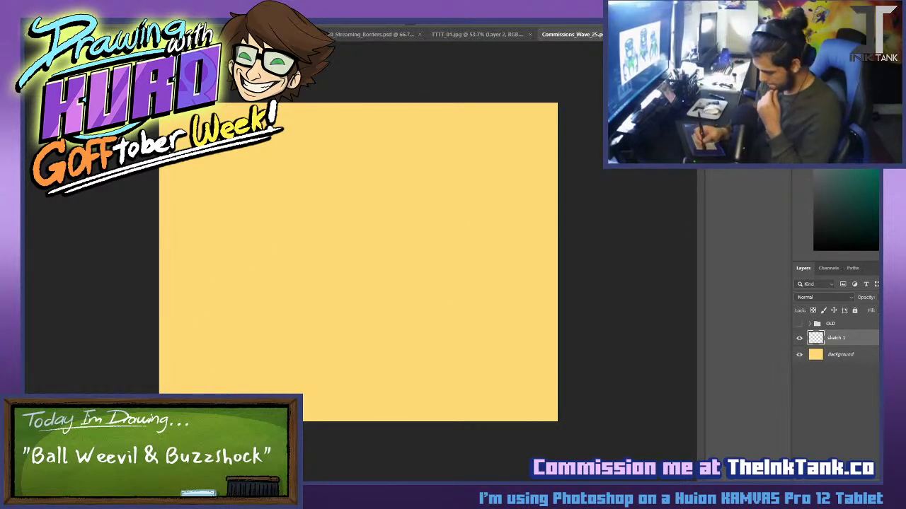
scroll(140, 183, "up", 2)
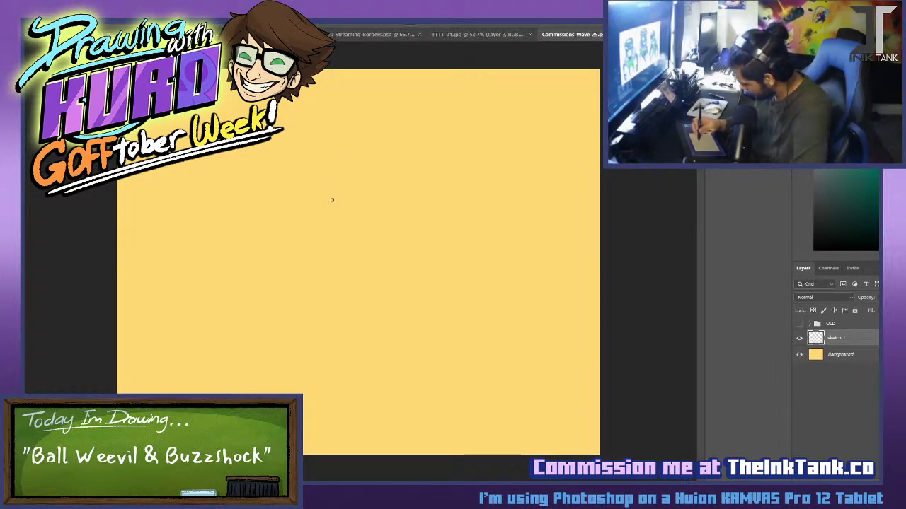
Rough out the character's shoulder line, body centre line and two bent arms in cyan on the sketch 1 layer.
left_click_drag(344, 222, 434, 213)
left_click_drag(397, 238, 398, 270)
mouse_move(250, 166)
left_mouse_down()
mouse_move(237, 227)
mouse_move(327, 224)
left_mouse_up()
mouse_move(448, 216)
left_mouse_down()
mouse_move(484, 236)
mouse_move(523, 216)
left_mouse_up()
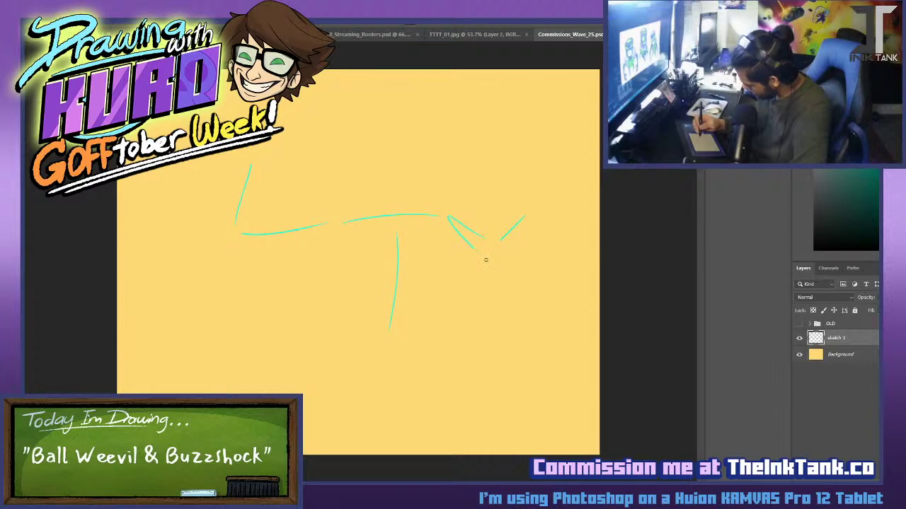
left_click_drag(335, 233, 304, 277)
left_click_drag(253, 278, 303, 278)
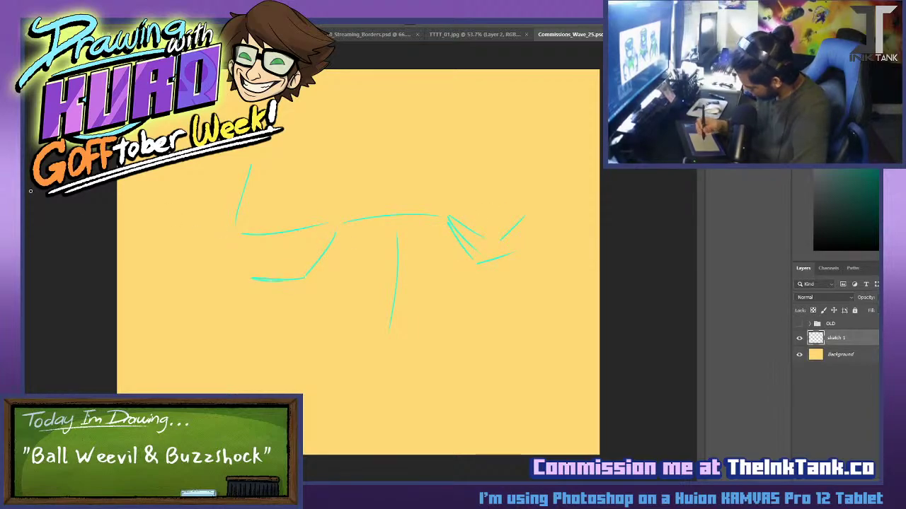
Erase the surplus raised-arm lines and sketch the torso's tapering sides and rounded bottom.
key("e")
mouse_move(251, 165)
left_mouse_down()
mouse_move(241, 228)
mouse_move(341, 224)
mouse_move(340, 325)
left_mouse_up()
left_click_drag(448, 225, 431, 325)
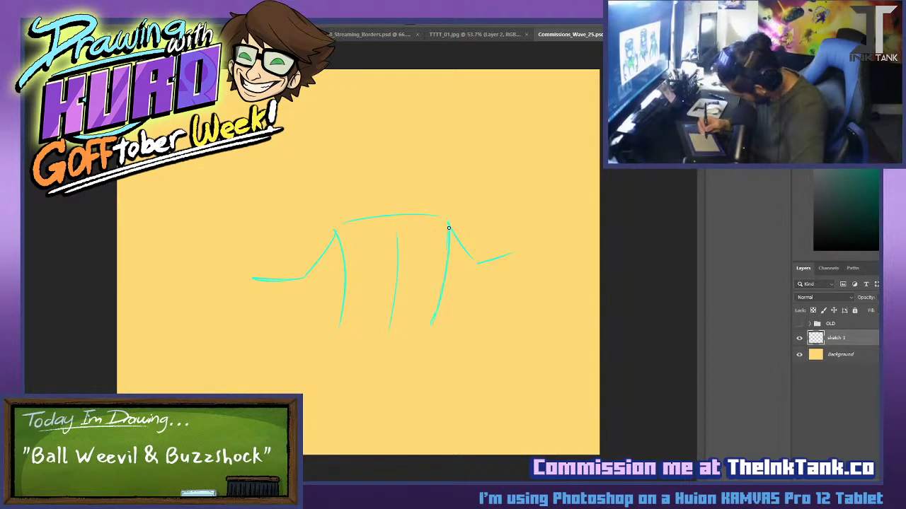
left_click_drag(445, 244, 426, 334)
left_click_drag(340, 323, 384, 349)
Sketch the tall rounded head above the shoulder line, with a small bump at its upper left.
mouse_move(297, 173)
left_mouse_down()
mouse_move(335, 231)
mouse_move(295, 154)
left_mouse_up()
left_click_drag(343, 254, 358, 107)
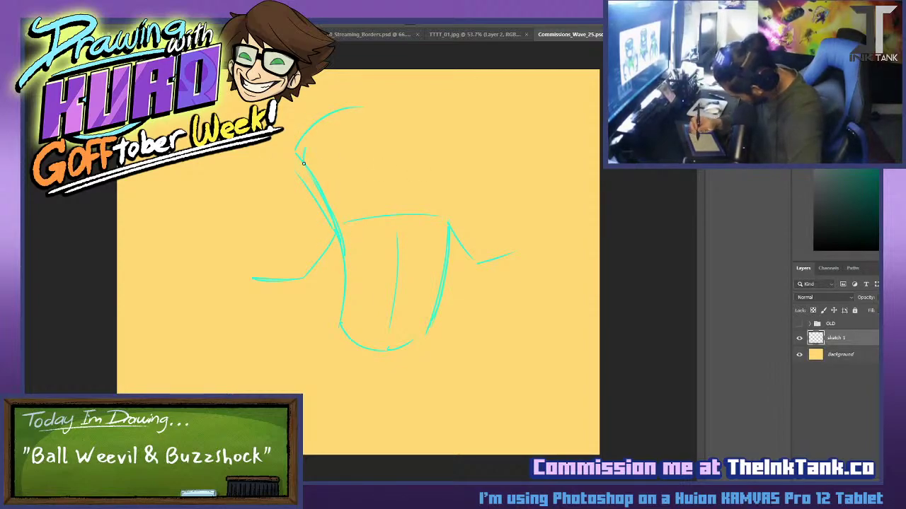
mouse_move(305, 150)
left_mouse_down()
mouse_move(429, 100)
mouse_move(448, 219)
left_mouse_up()
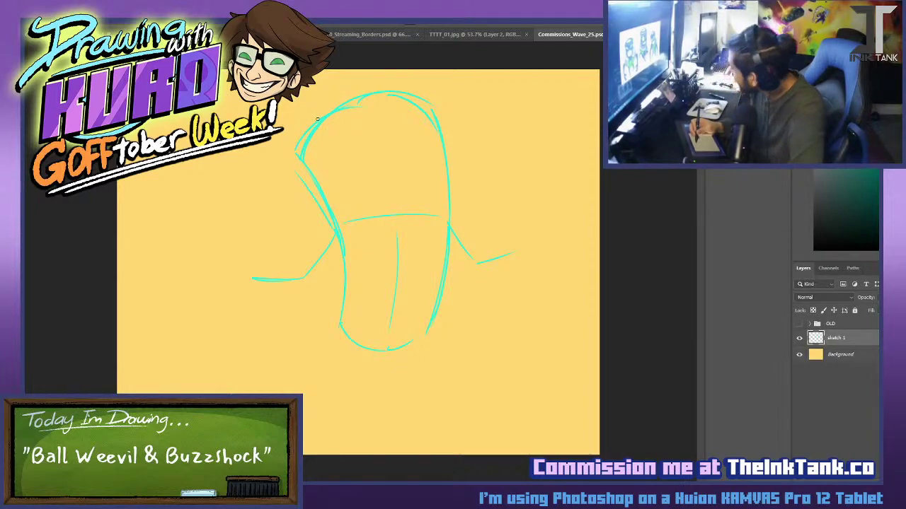
left_click_drag(354, 87, 317, 104)
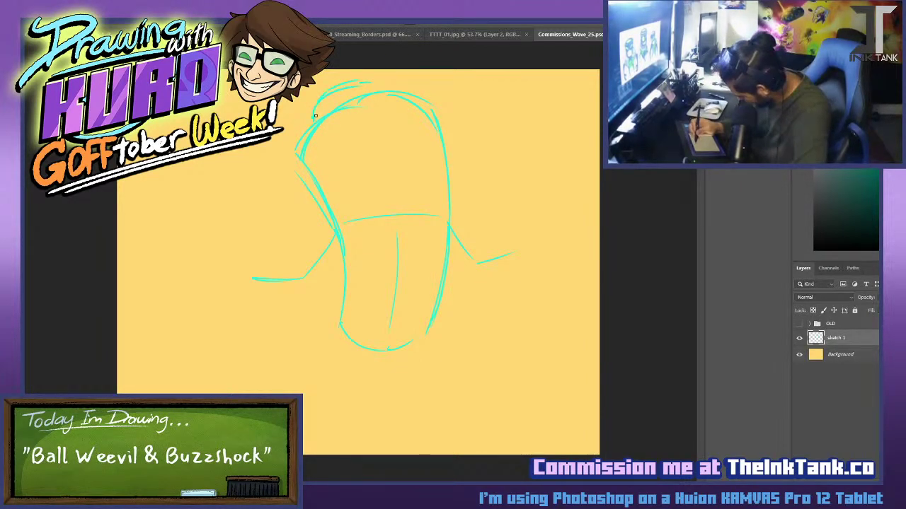
left_click_drag(386, 92, 423, 99)
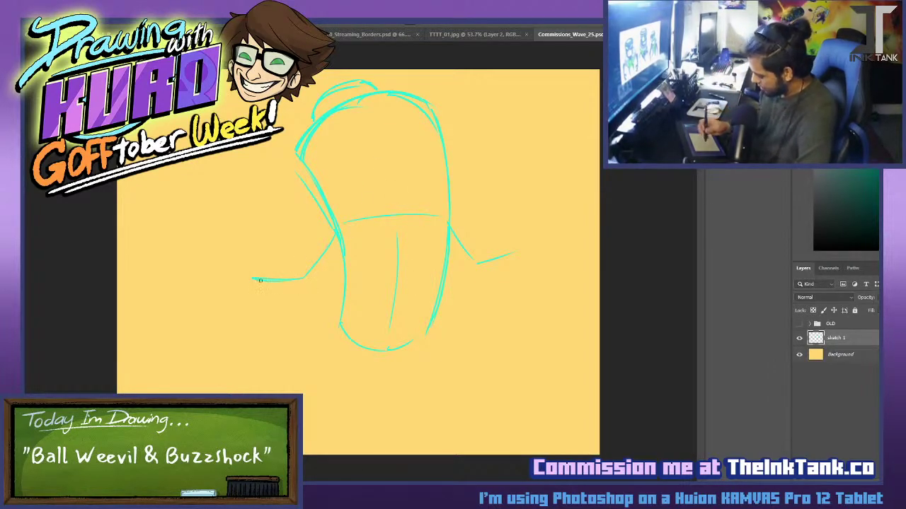
Give both bent arms thickness with second contour lines from the torso out to pointed ends.
mouse_move(256, 280)
left_mouse_down()
mouse_move(327, 279)
mouse_move(275, 289)
mouse_move(255, 280)
mouse_move(315, 294)
mouse_move(254, 281)
mouse_move(340, 283)
mouse_move(309, 294)
mouse_move(342, 253)
mouse_move(318, 280)
mouse_move(302, 281)
mouse_move(335, 232)
left_mouse_up()
key("ctrl+z")
key("ctrl+z")
key("ctrl+z")
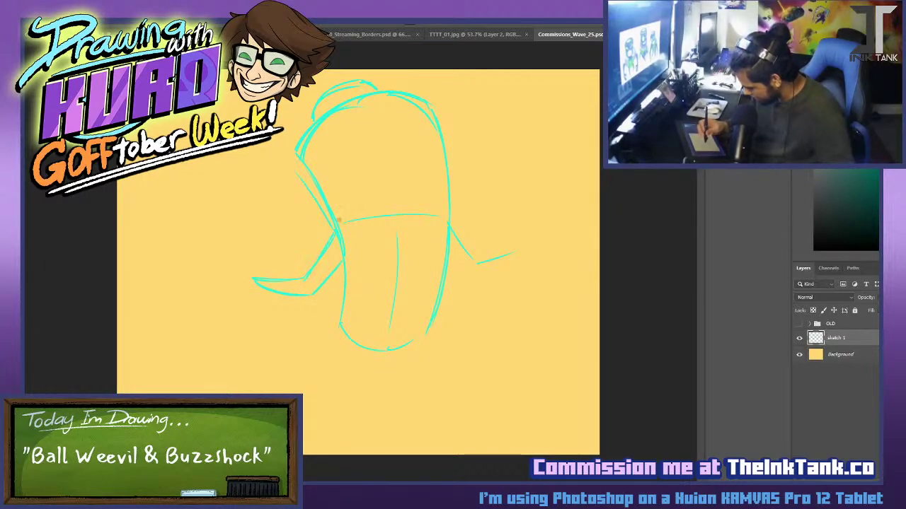
left_click_drag(448, 264, 460, 289)
mouse_move(453, 226)
left_mouse_down()
mouse_move(476, 270)
mouse_move(462, 294)
mouse_move(518, 248)
left_mouse_up()
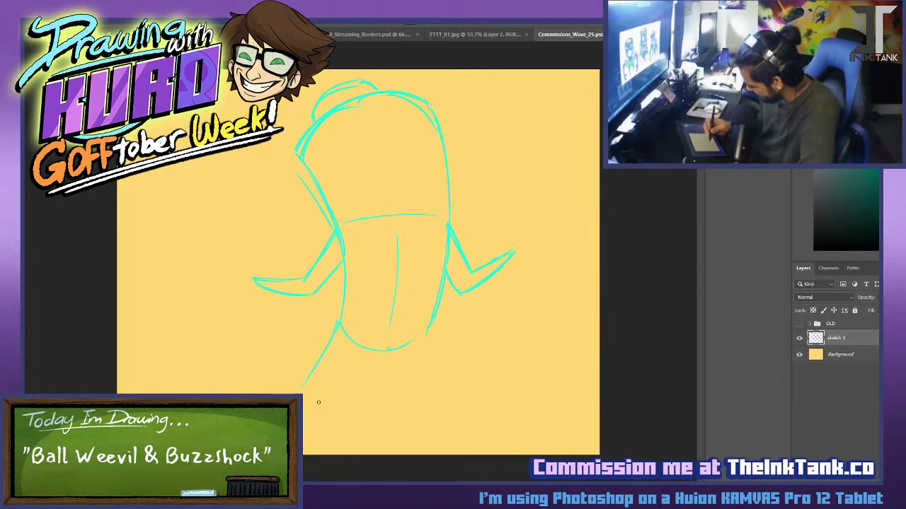
Outline the left leg below the torso and add small pointed hands with thumbs to both arms.
mouse_move(304, 385)
left_mouse_down()
mouse_move(341, 320)
mouse_move(305, 405)
left_mouse_up()
left_click_drag(340, 324, 304, 407)
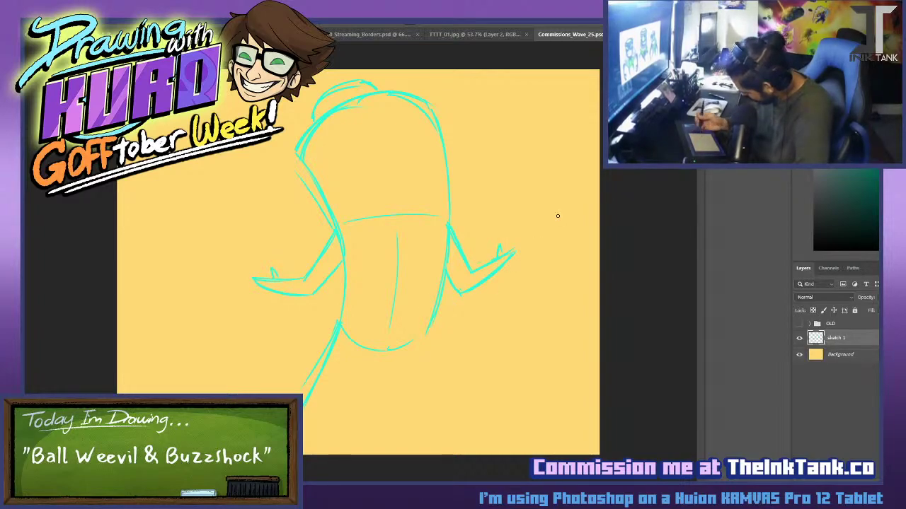
key("ctrl+z")
key("ctrl+z")
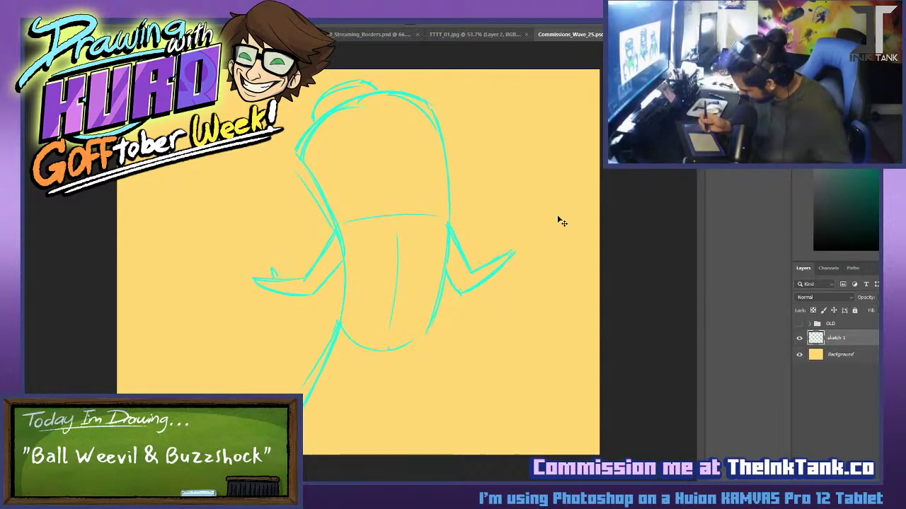
left_click_drag(341, 321, 304, 404)
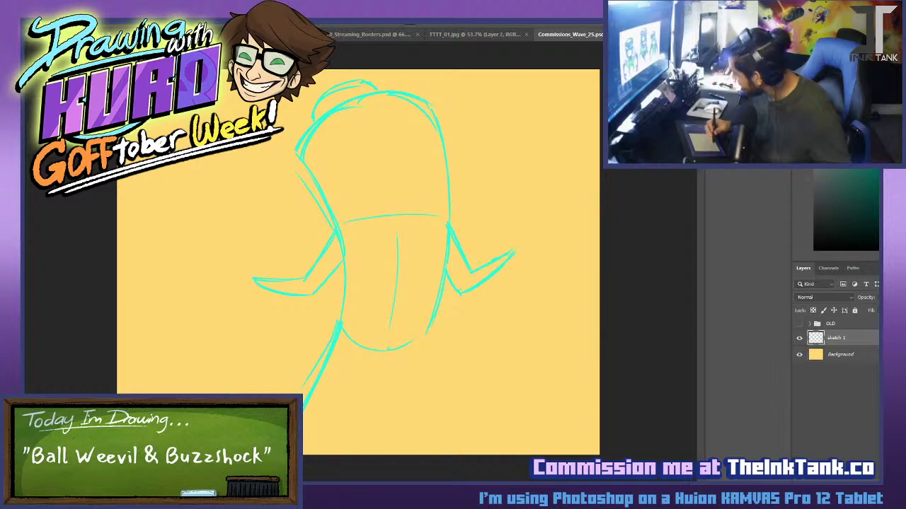
left_click_drag(358, 347, 310, 408)
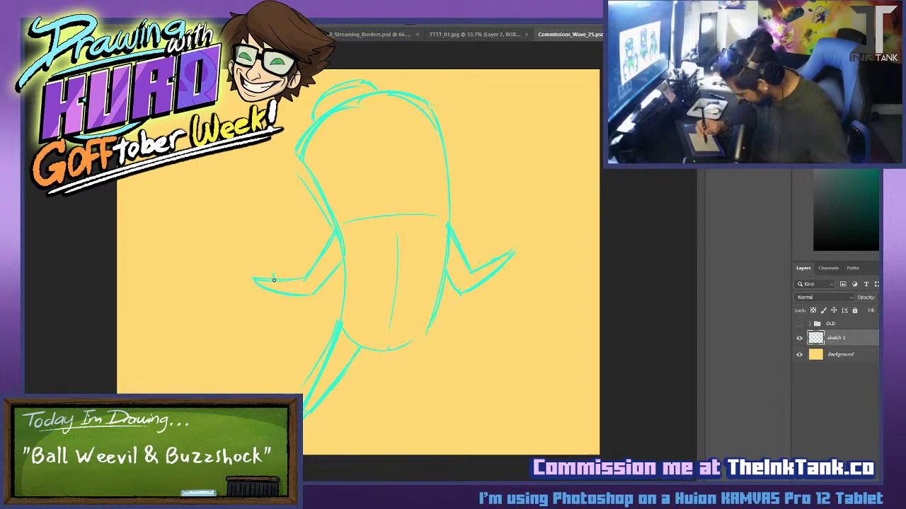
left_click_drag(496, 258, 518, 267)
left_click_drag(268, 280, 254, 286)
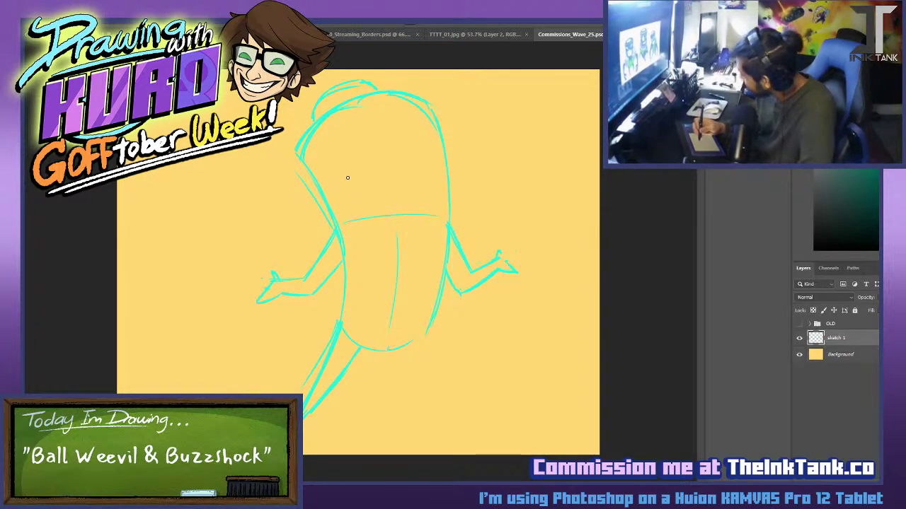
Sketch two large oval goggles with inner ovals on the face and side pieces at the head's edges.
mouse_move(339, 131)
left_mouse_down()
mouse_move(381, 149)
mouse_move(342, 197)
left_mouse_up()
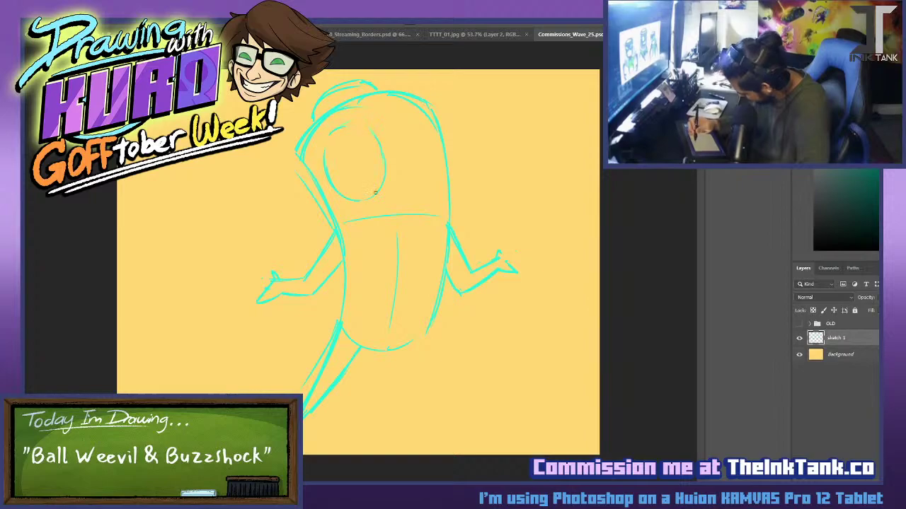
left_click_drag(322, 157, 337, 128)
mouse_move(425, 182)
left_mouse_down()
mouse_move(411, 120)
mouse_move(430, 113)
mouse_move(423, 188)
left_mouse_up()
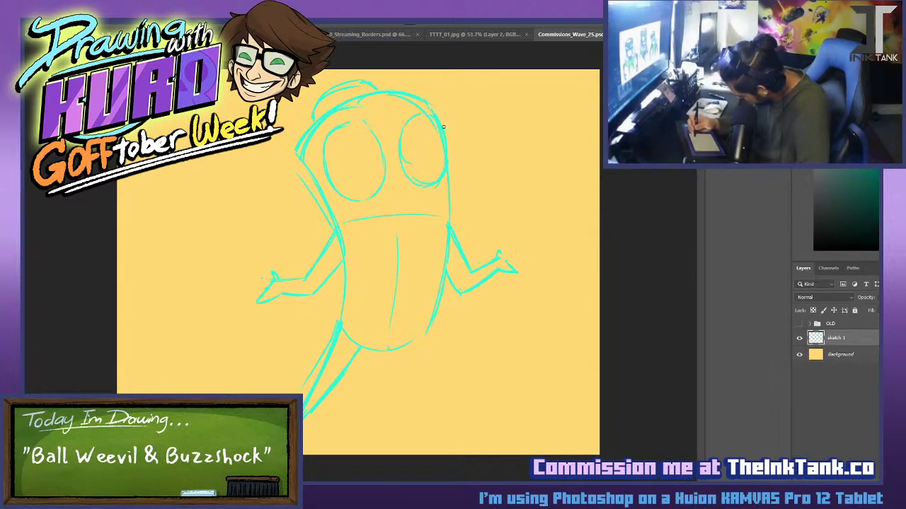
left_click_drag(443, 127, 455, 149)
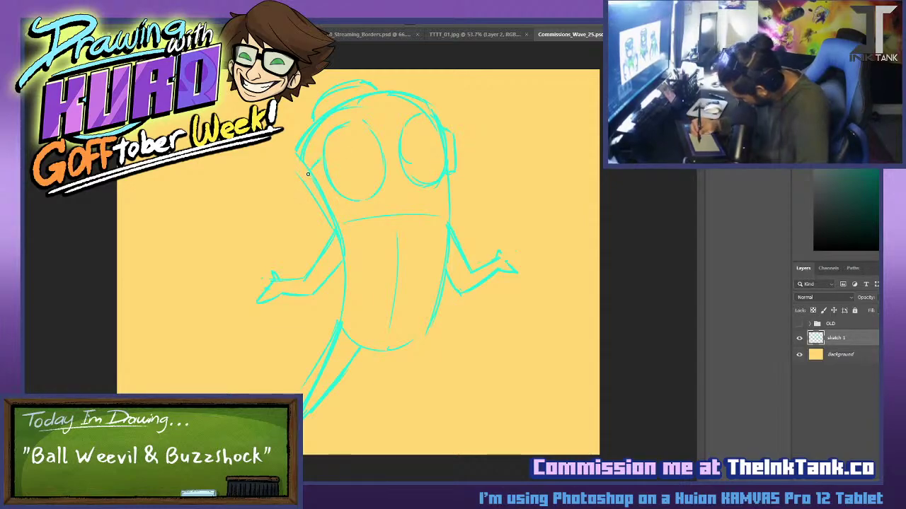
mouse_move(357, 188)
left_mouse_down()
mouse_move(333, 161)
mouse_move(337, 141)
left_mouse_up()
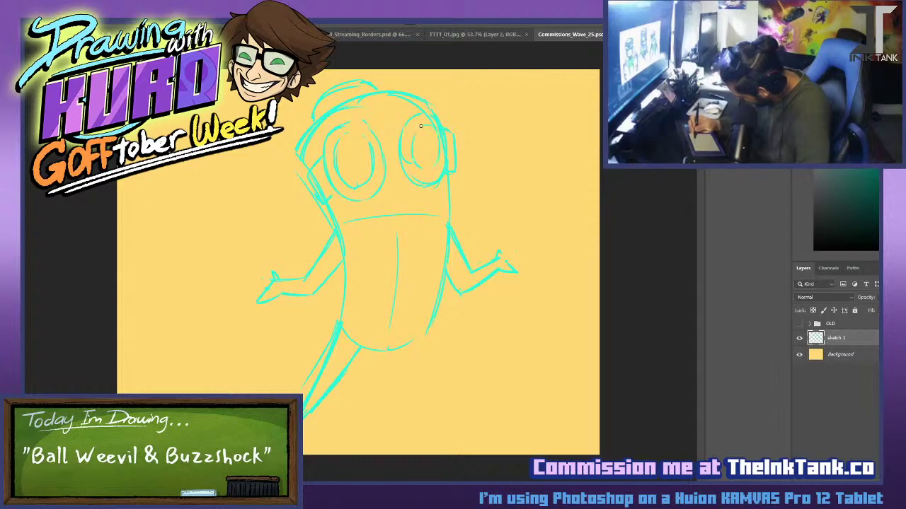
Try eyelid lines across the inner ovals of both goggles.
left_click_drag(338, 175, 361, 157)
left_click_drag(337, 157, 357, 148)
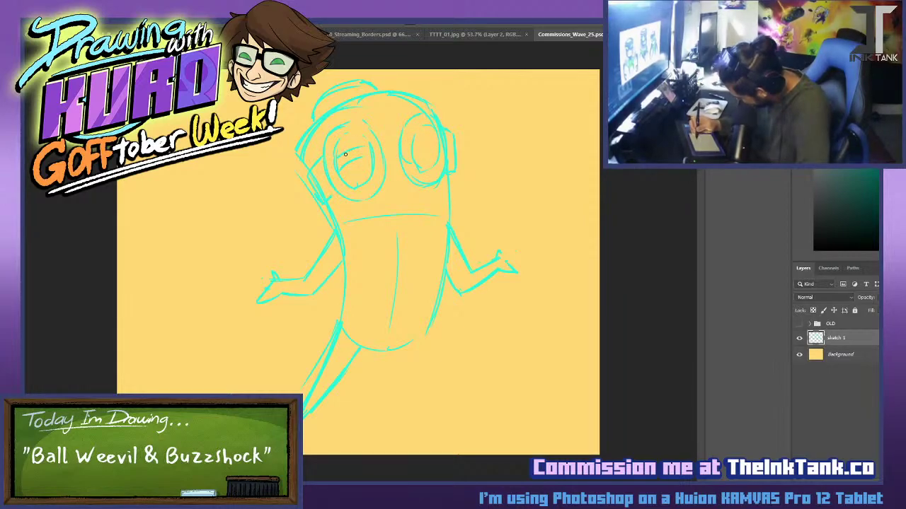
mouse_move(338, 163)
left_mouse_down()
mouse_move(371, 159)
mouse_move(366, 146)
mouse_move(346, 143)
mouse_move(369, 149)
left_mouse_up()
key("ctrl+z")
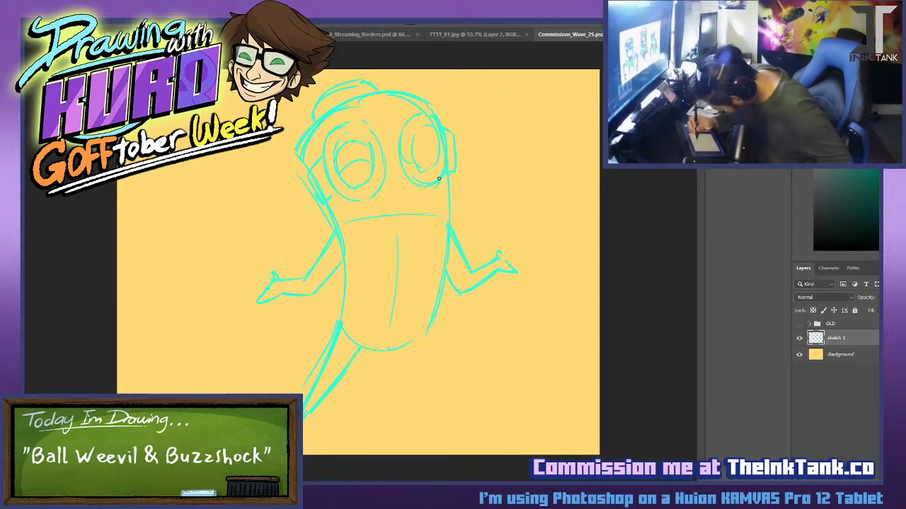
key("ctrl+z")
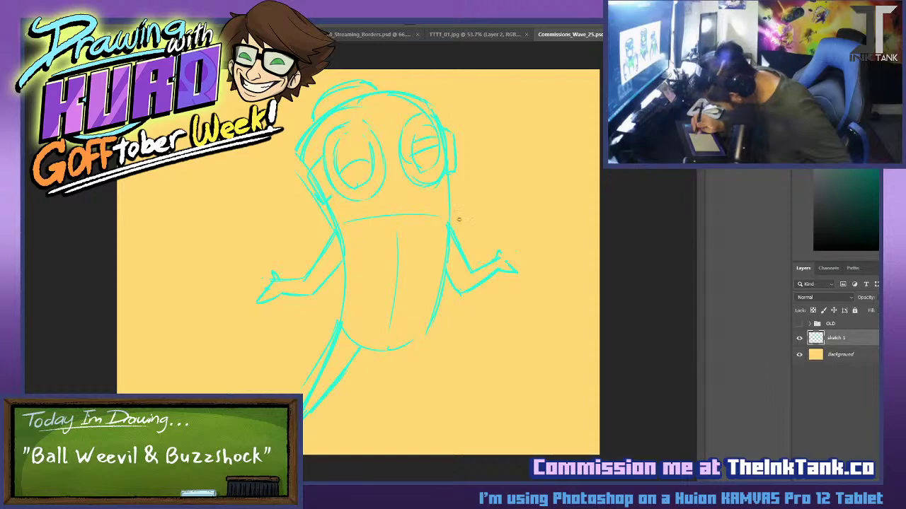
Clean up the doubled head outline and stray eye strokes, and redraw the goggles' inner ovals with firmer lines.
scroll(448, 203, "up", 3)
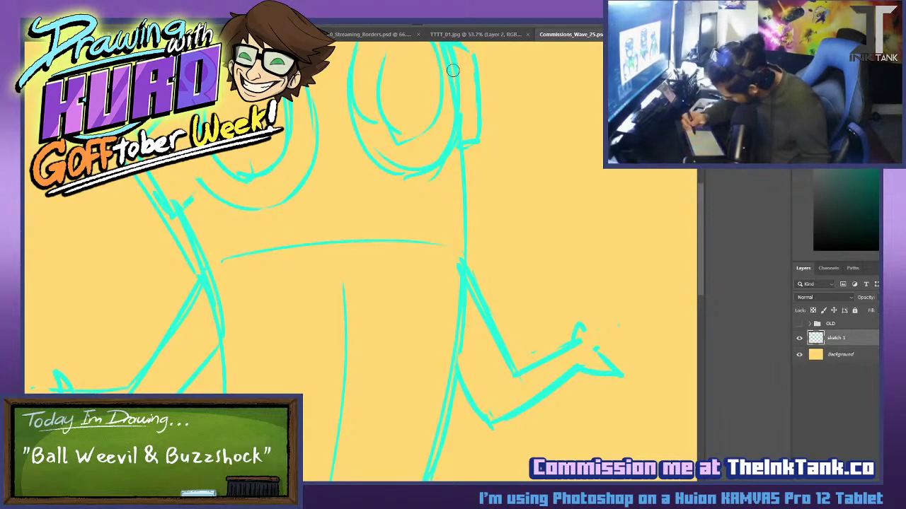
left_click_drag(419, 182, 417, 299)
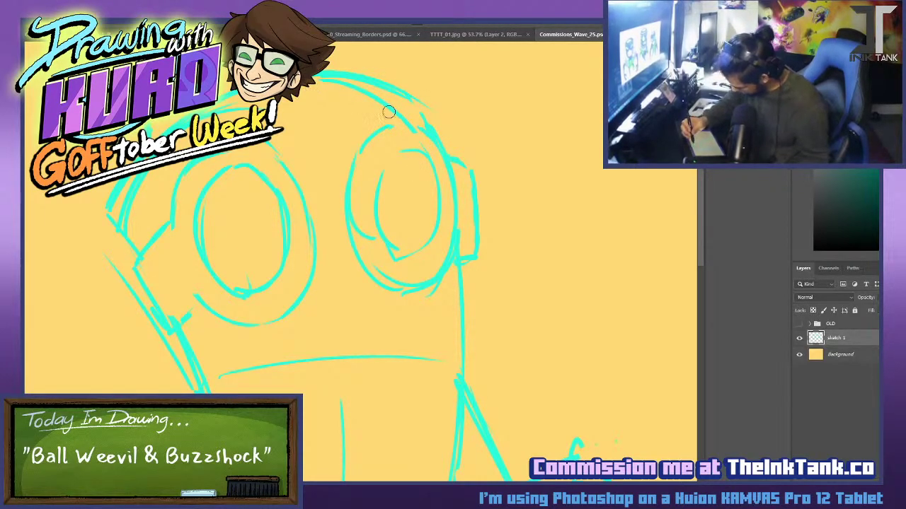
left_click_drag(389, 112, 327, 81)
left_click_drag(390, 111, 412, 127)
mouse_move(142, 188)
left_mouse_down()
mouse_move(134, 220)
mouse_move(146, 174)
left_mouse_up()
left_click_drag(202, 117, 252, 114)
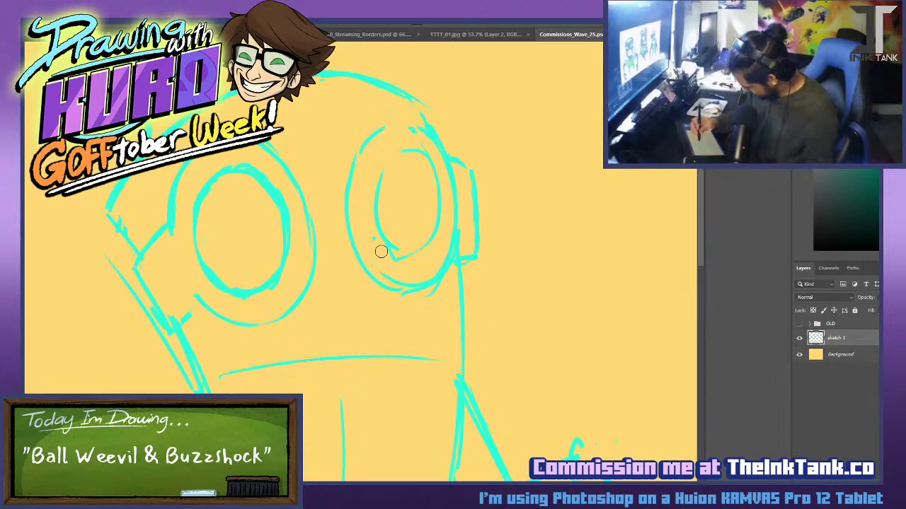
left_click_drag(382, 270, 422, 277)
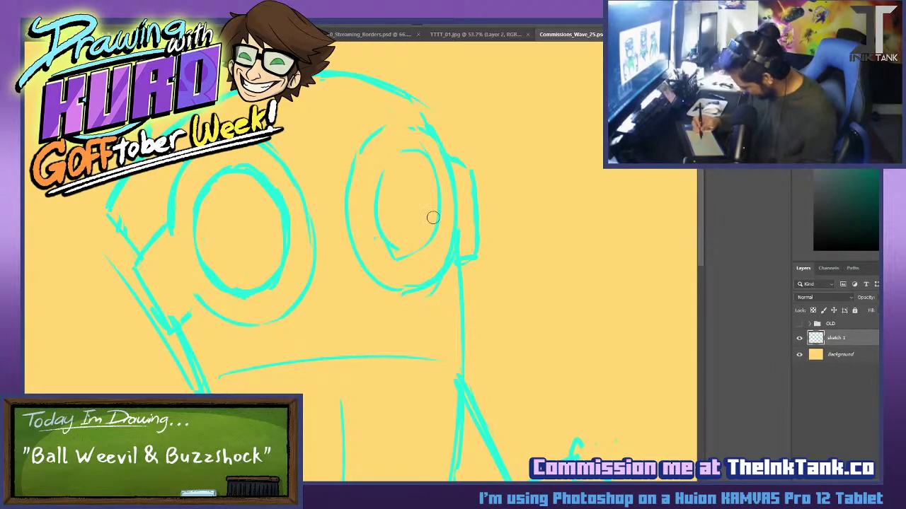
mouse_move(392, 254)
left_mouse_down()
mouse_move(375, 223)
mouse_move(396, 155)
left_mouse_up()
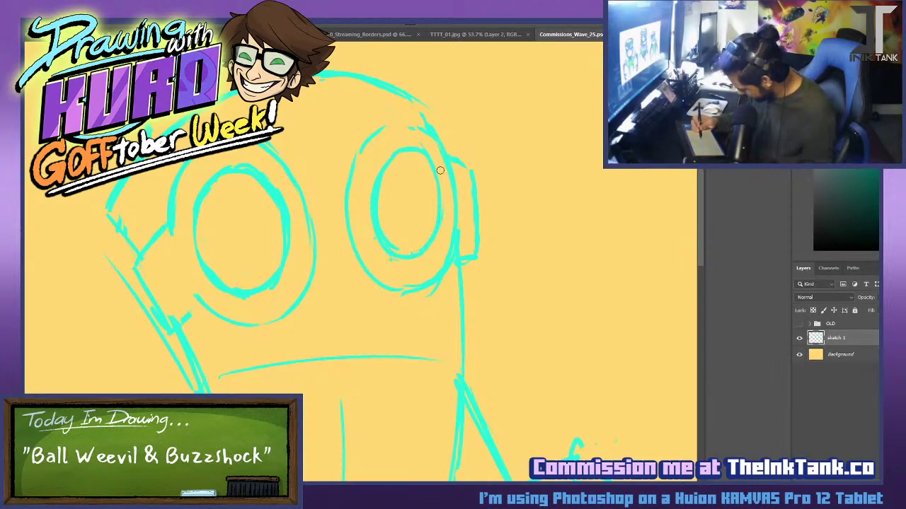
Draw one eyelid line across each inner oval, level on the left and slanted on the right.
left_click_drag(197, 246, 286, 244)
left_click_drag(376, 223, 431, 201)
left_click_drag(376, 194, 426, 167)
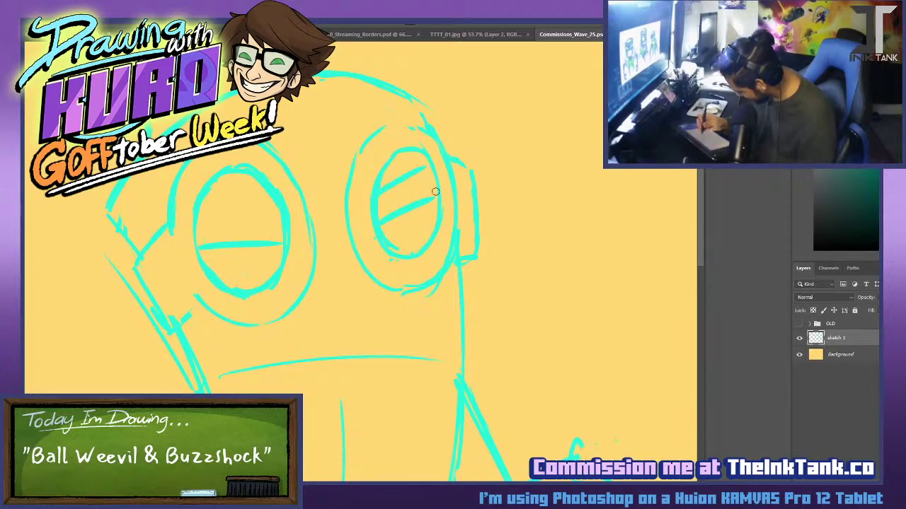
key("ctrl+z")
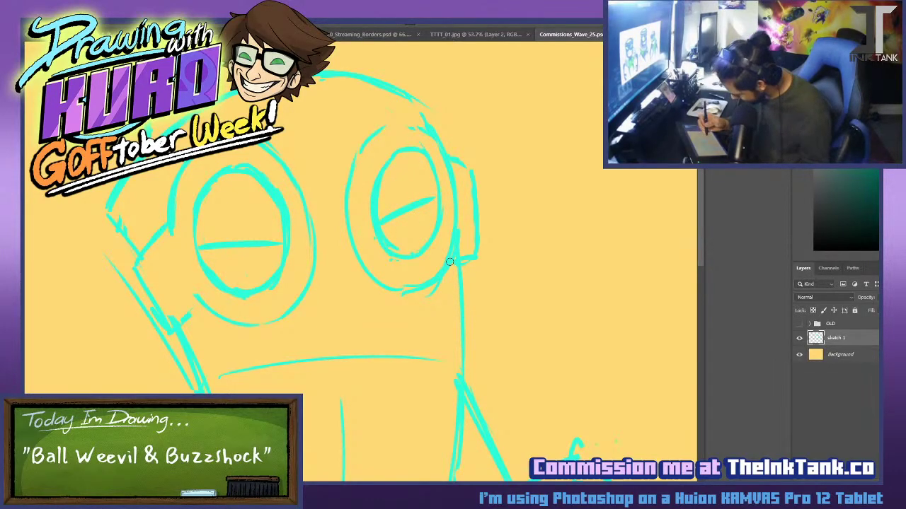
Enclose the left goggle in a polygonal selection, enlarge it with Free Transform and nudge it slightly up and left.
left_click_drag(394, 378, 365, 248)
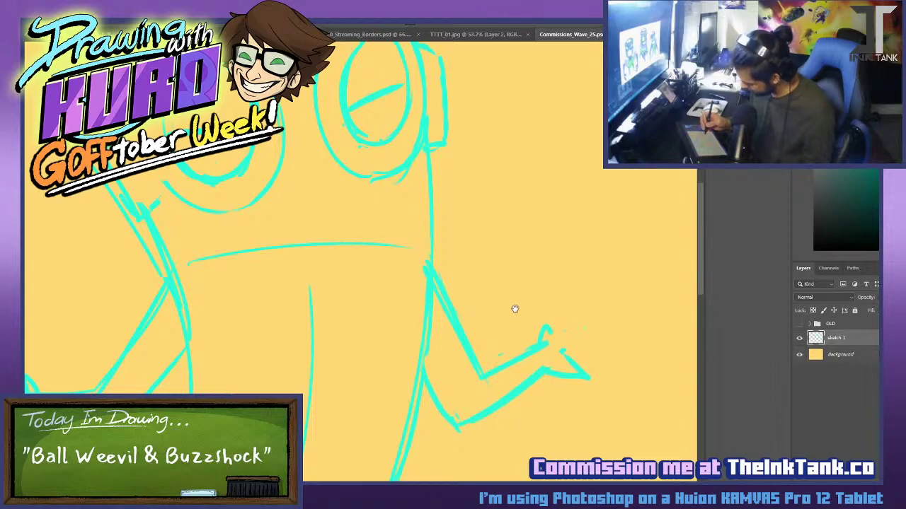
left_click_drag(466, 263, 506, 342)
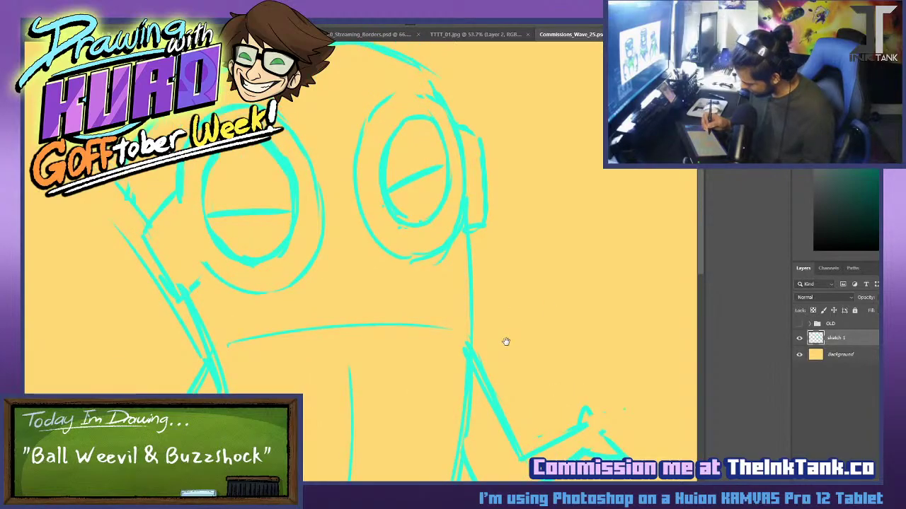
left_click(179, 224)
left_click(233, 320)
left_click(373, 281)
left_click(296, 86)
key("ctrl+t")
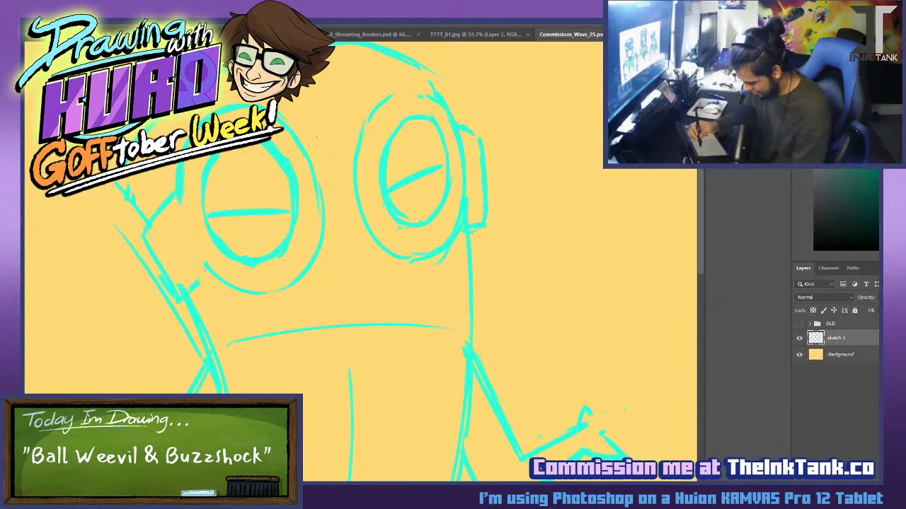
left_click(230, 93)
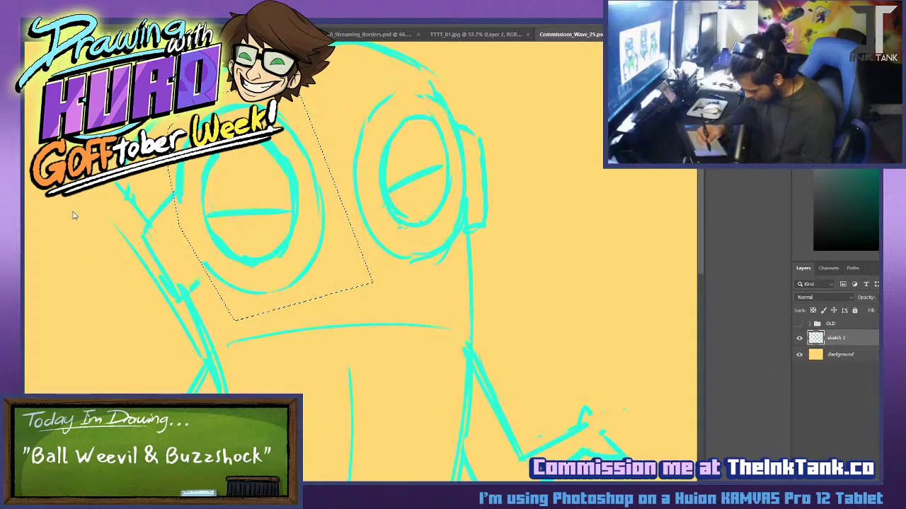
key("ctrl+t")
left_click_drag(377, 323, 431, 344)
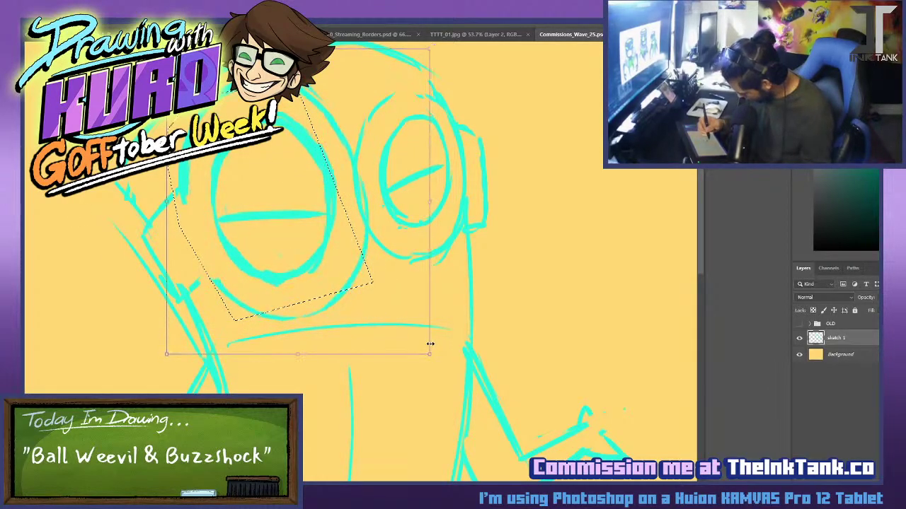
left_click_drag(400, 314, 394, 307)
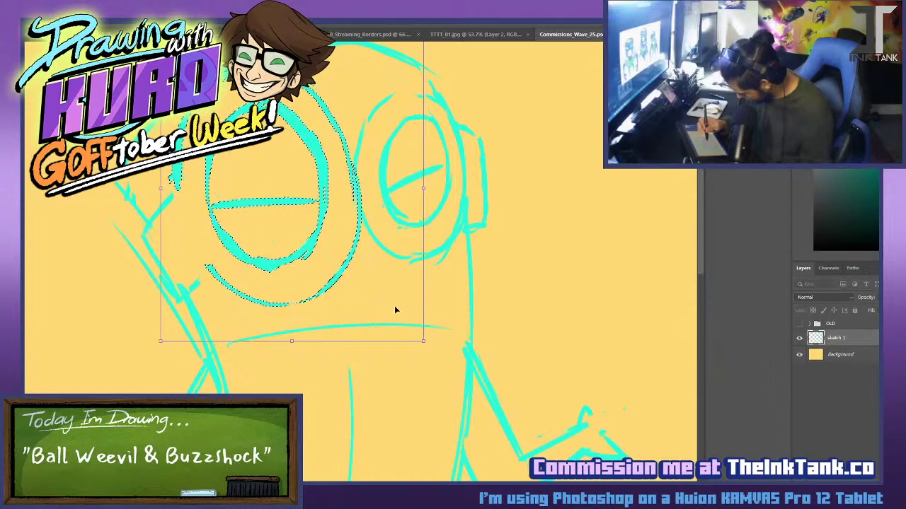
key("Return")
Enclose the right goggle in a polygonal selection.
left_click(344, 131)
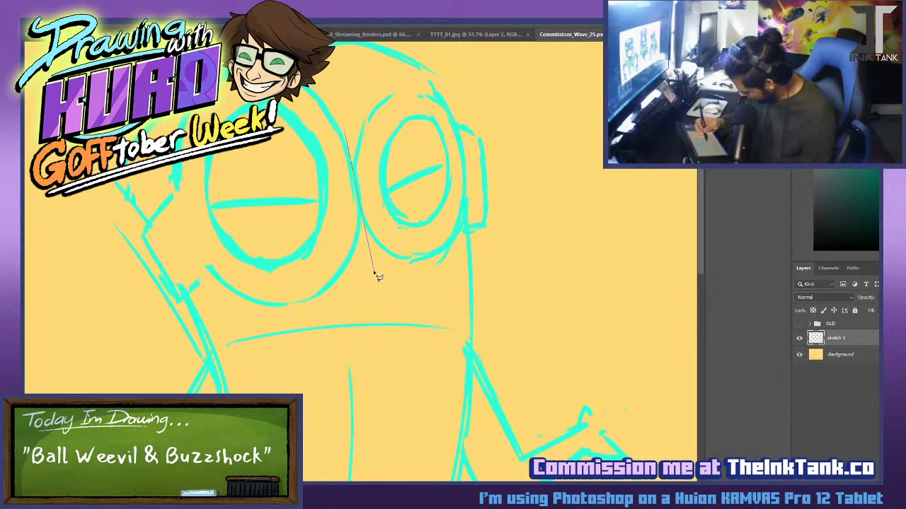
left_click(373, 273)
left_click(424, 308)
left_click(470, 271)
left_click(469, 194)
left_click(454, 103)
left_click(376, 76)
left_click(342, 103)
left_click(345, 131)
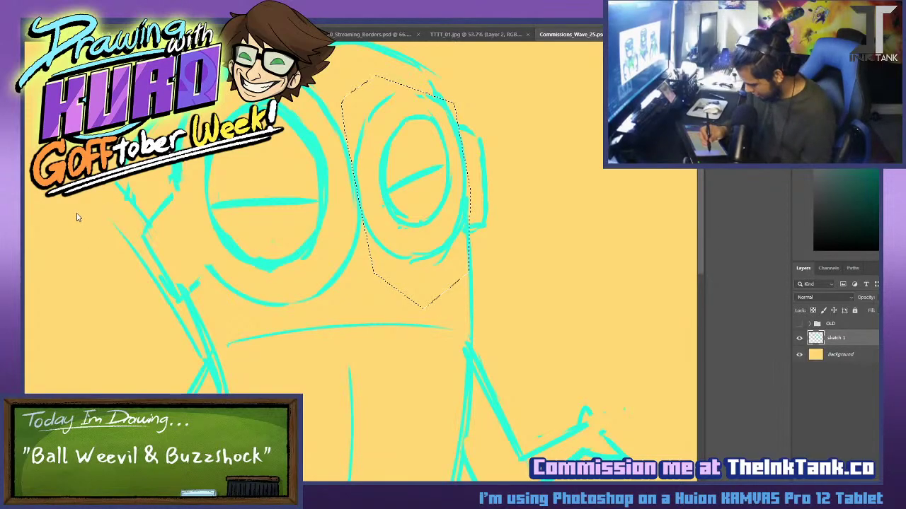
Enlarge the selected right goggle with Free Transform, nudge it slightly down, and save the document.
key("ctrl+t")
mouse_move(450, 96)
left_mouse_down()
mouse_move(465, 79)
mouse_move(457, 115)
mouse_move(444, 125)
mouse_move(506, 47)
mouse_move(498, 48)
mouse_move(510, 52)
left_mouse_up()
left_click_drag(479, 98, 479, 104)
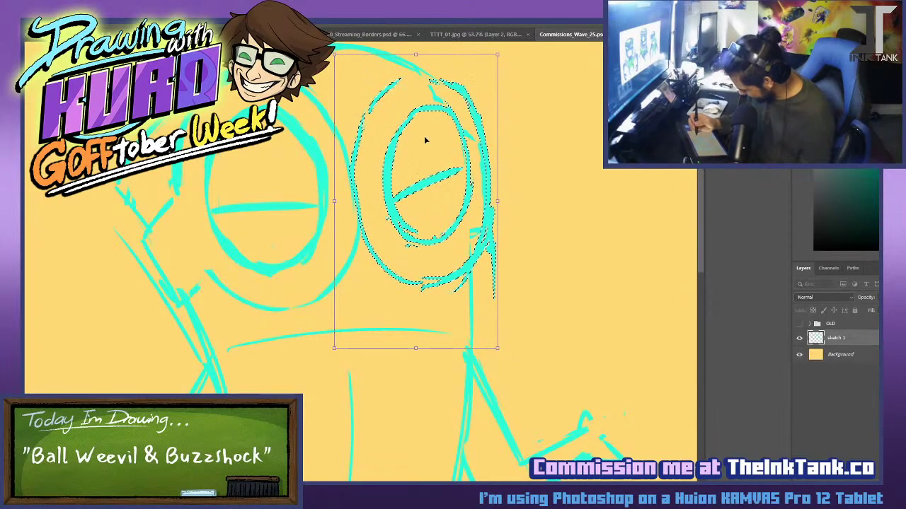
key("Return")
key("ctrl+d")
scroll(92, 117, "down", 1)
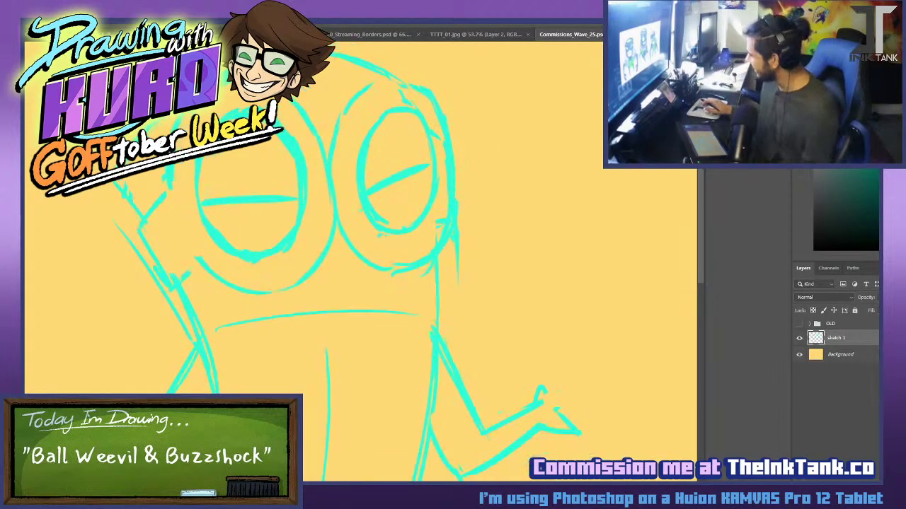
scroll(249, 312, "down", 1)
scroll(327, 283, "down", 3)
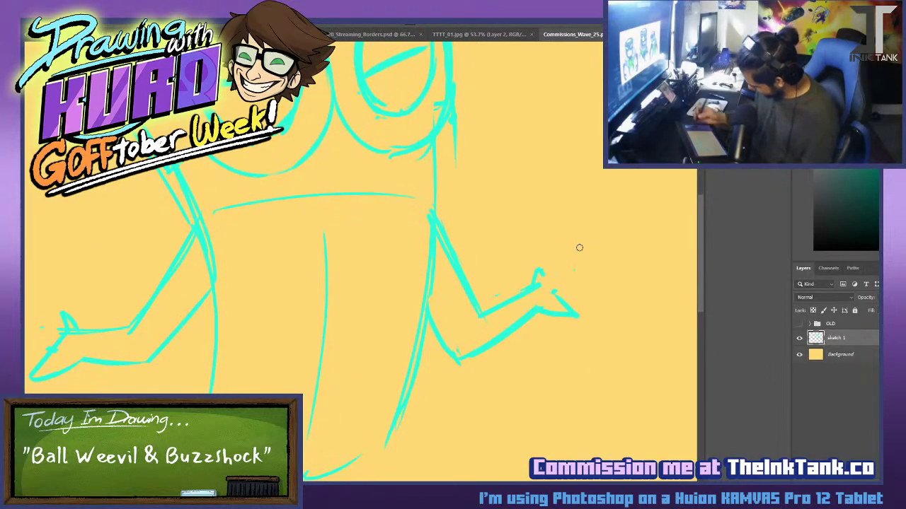
key("ctrl+s")
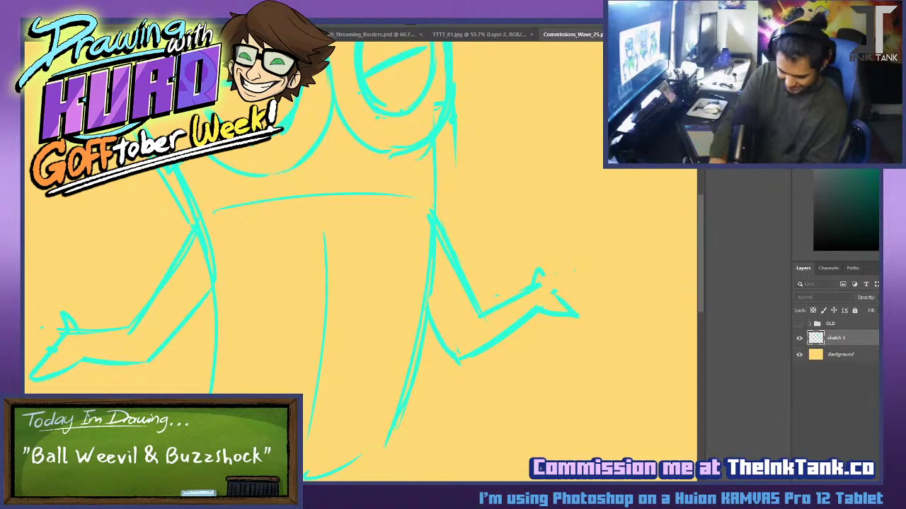
Add a layer named sketch 2 and try dark teal overalls with buttoned straps, a bib and a front pocket on the body.
key("Return")
mouse_move(206, 331)
left_mouse_down()
mouse_move(198, 208)
mouse_move(241, 200)
mouse_move(297, 277)
mouse_move(419, 267)
mouse_move(445, 189)
mouse_move(420, 351)
left_mouse_up()
left_click_drag(256, 297, 263, 306)
left_click_drag(233, 277, 295, 283)
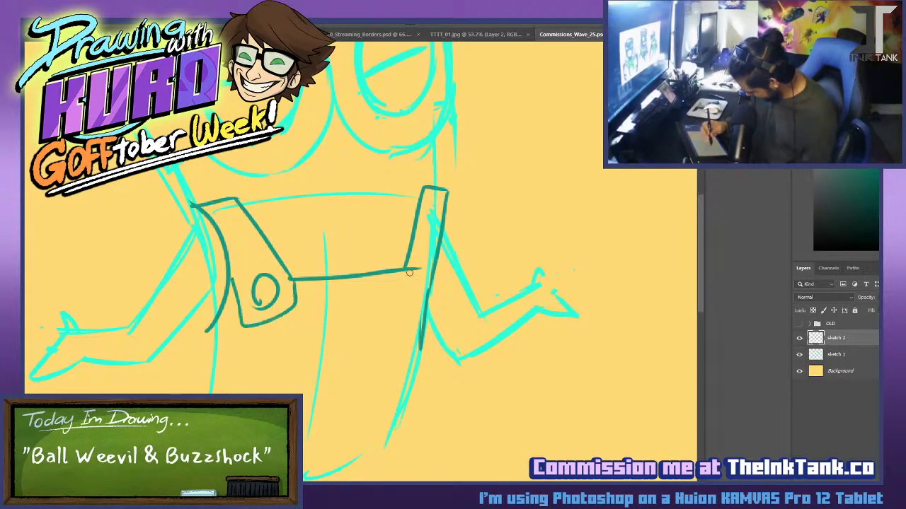
left_click_drag(422, 268, 417, 300)
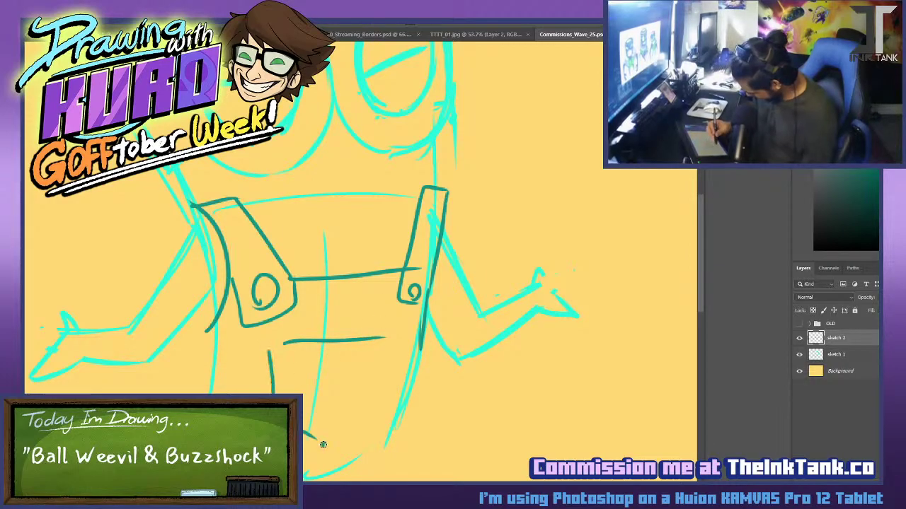
Try a smiling open mouth with two teeth below the goggles and a few hair strands on top of the head.
mouse_move(465, 99)
left_mouse_down()
mouse_move(482, 263)
mouse_move(480, 248)
left_mouse_up()
left_click_drag(297, 347, 389, 337)
left_click_drag(375, 396, 296, 354)
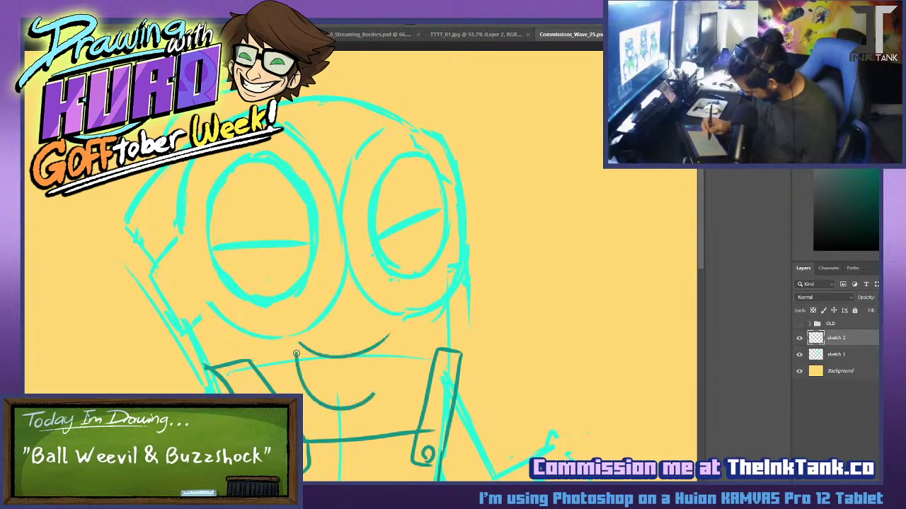
left_click_drag(425, 307, 430, 383)
mouse_move(227, 201)
left_mouse_down()
mouse_move(187, 135)
mouse_move(215, 152)
left_mouse_up()
left_click_drag(249, 187, 265, 151)
Delete the sketch 2 layer.
scroll(328, 58, "down", 1)
scroll(333, 78, "down", 6)
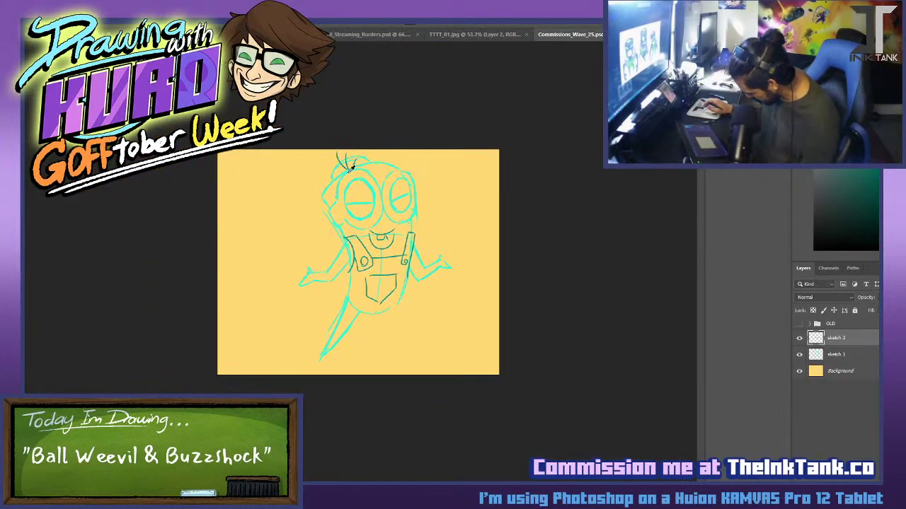
scroll(522, 292, "up", 4)
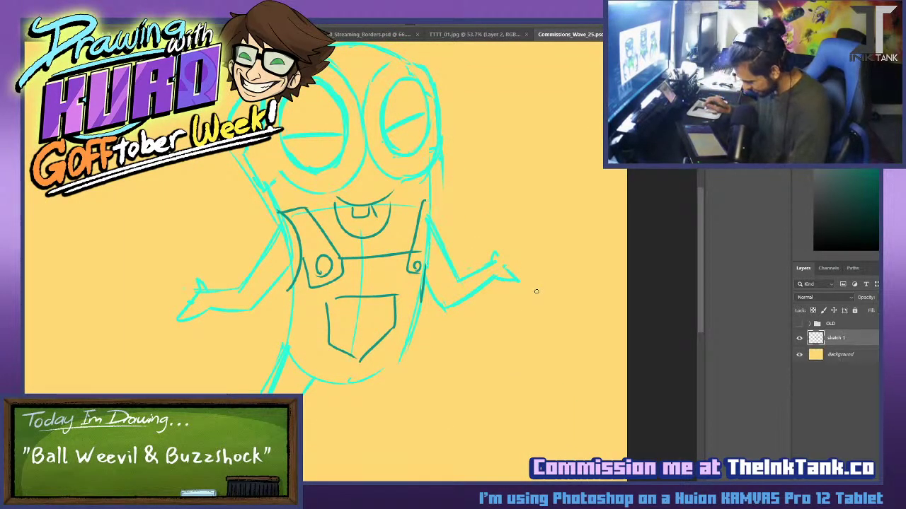
key("Delete")
Draw a wide, angular open mouth across the lower face on sketch 1 and firm up the body's right edge.
scroll(296, 249, "up", 2)
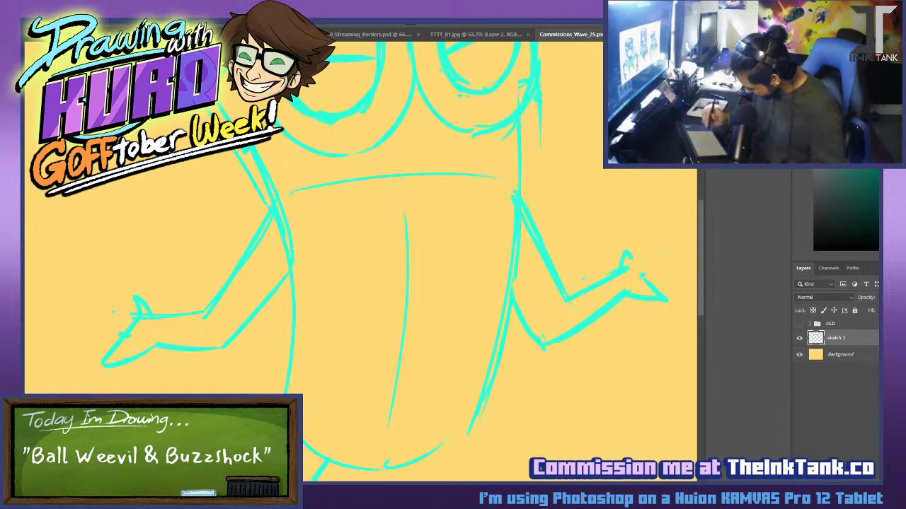
mouse_move(385, 255)
left_mouse_down()
mouse_move(412, 269)
mouse_move(373, 277)
left_mouse_up()
mouse_move(287, 188)
left_mouse_down()
mouse_move(338, 197)
mouse_move(418, 157)
mouse_move(491, 177)
mouse_move(525, 147)
left_mouse_up()
mouse_move(285, 191)
left_mouse_down()
mouse_move(352, 271)
mouse_move(447, 267)
left_mouse_up()
left_click_drag(504, 189, 466, 262)
mouse_move(488, 214)
left_mouse_down()
mouse_move(521, 135)
mouse_move(506, 264)
left_mouse_up()
left_click_drag(518, 124, 494, 370)
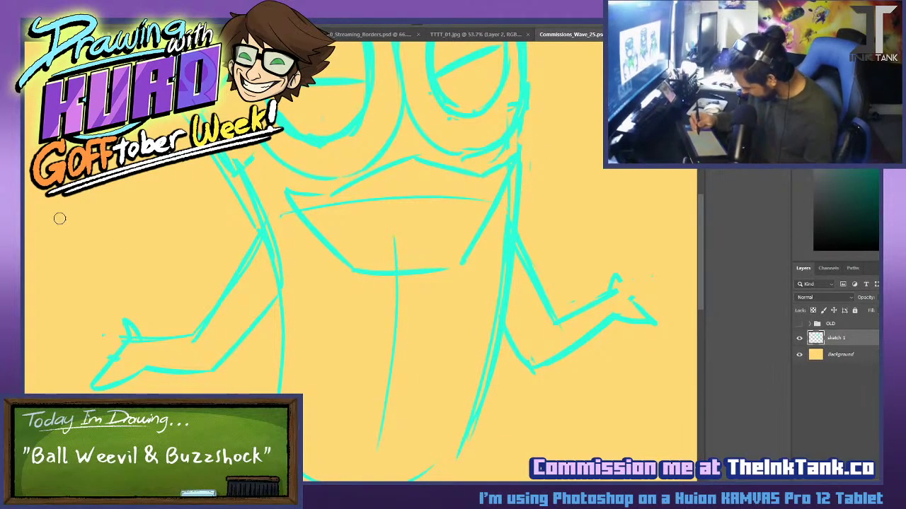
Add angled inner corners at both ends of the mouth and a jagged tooth line between them.
left_click_drag(329, 200, 343, 251)
left_click_drag(483, 232, 473, 190)
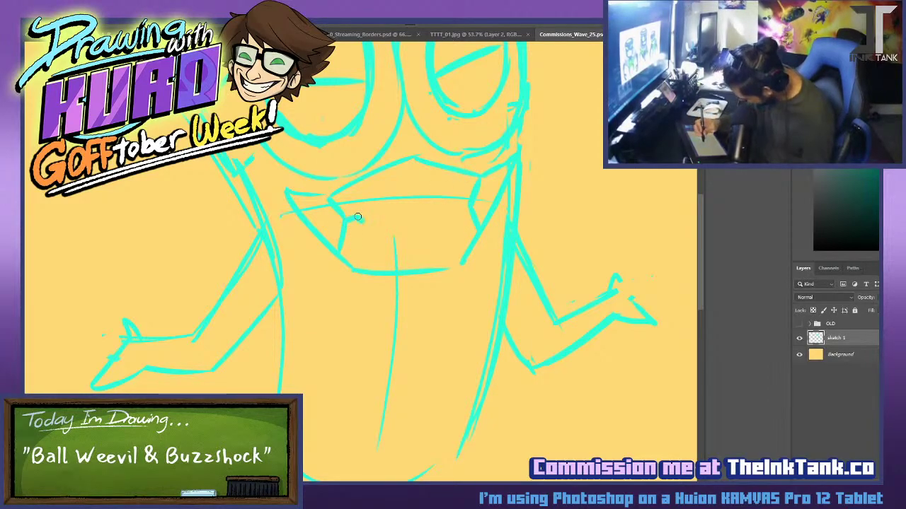
left_click_drag(397, 226, 410, 207)
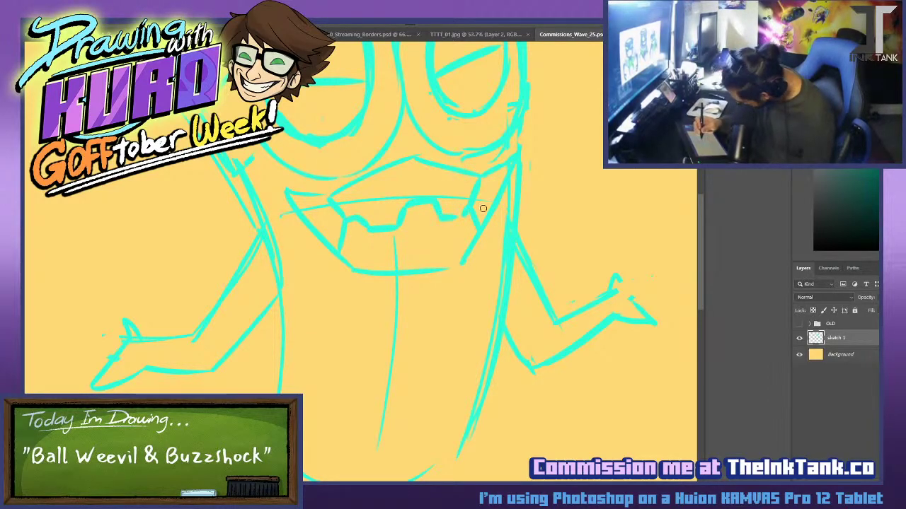
Try firmer strokes along the goggles' lower rims.
mouse_move(325, 189)
left_mouse_down()
mouse_move(381, 149)
mouse_move(464, 155)
left_mouse_up()
key("ctrl+z")
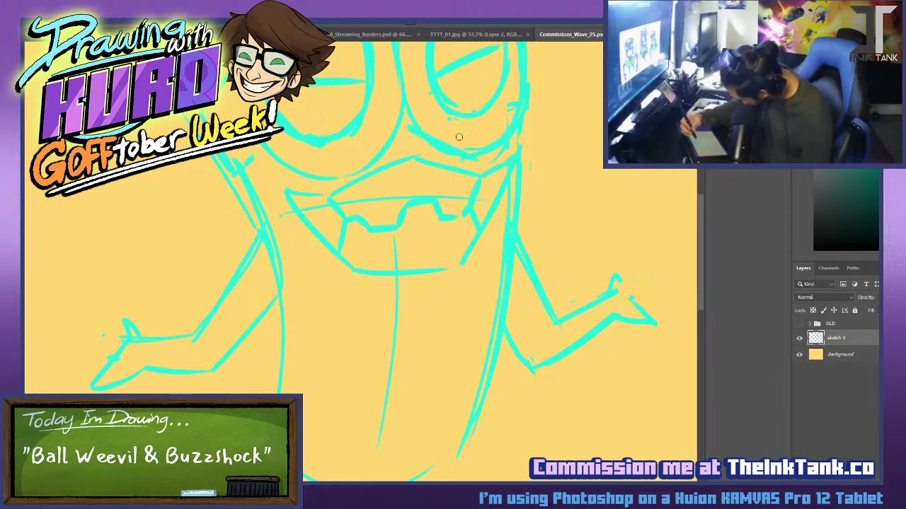
key("ctrl+z")
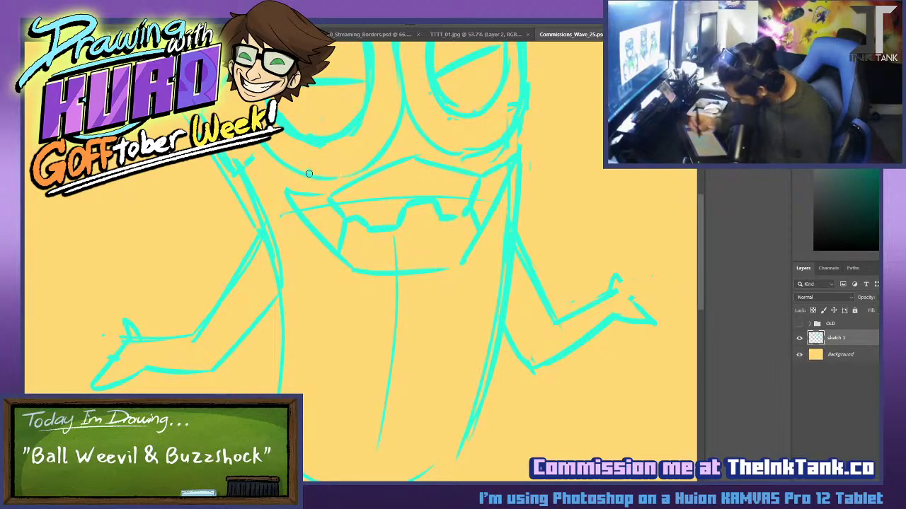
Redraw the outer rims of both goggles with firmer lines and clean up the stray strokes around them.
mouse_move(310, 173)
left_mouse_down()
mouse_move(383, 146)
mouse_move(389, 109)
left_mouse_up()
key("ctrl+z")
left_click_drag(426, 203, 382, 378)
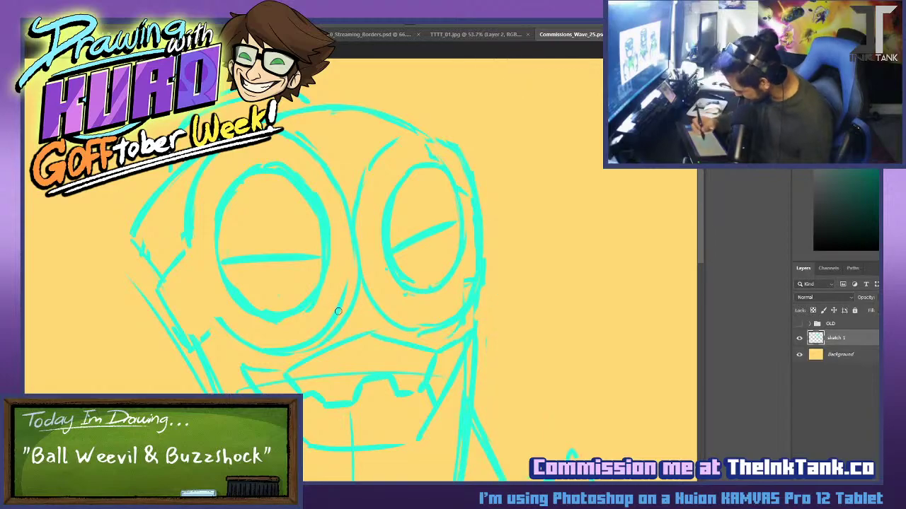
mouse_move(338, 312)
left_mouse_down()
mouse_move(333, 179)
mouse_move(332, 187)
left_mouse_up()
key("ctrl+z")
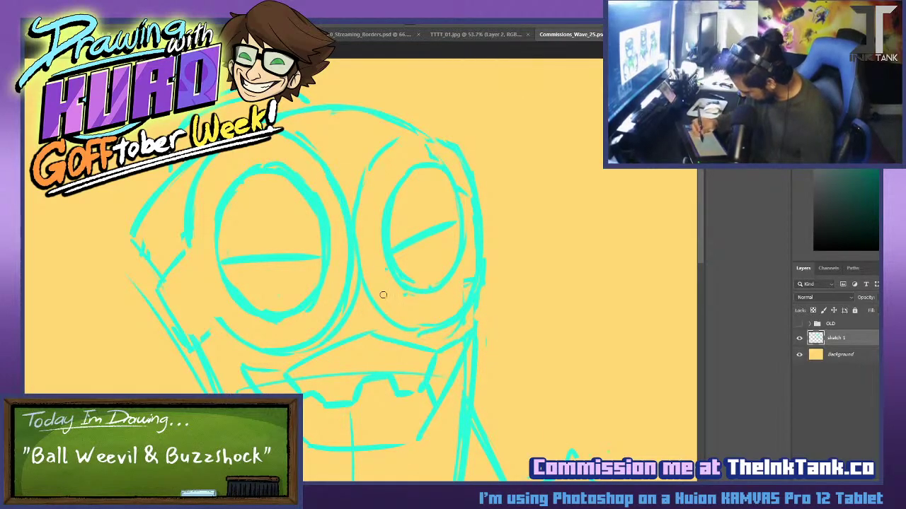
left_click_drag(392, 318, 389, 142)
mouse_move(375, 304)
left_mouse_down()
mouse_move(372, 167)
mouse_move(427, 139)
left_mouse_up()
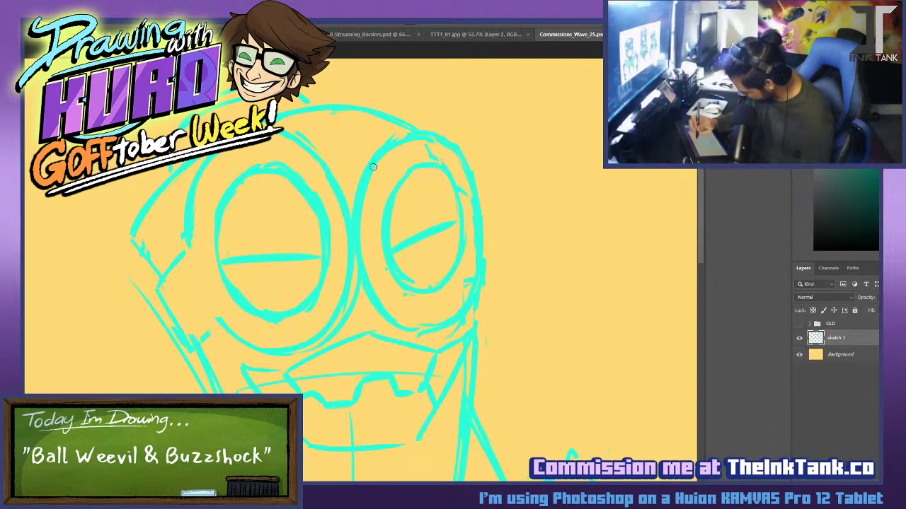
left_click_drag(322, 354, 357, 278)
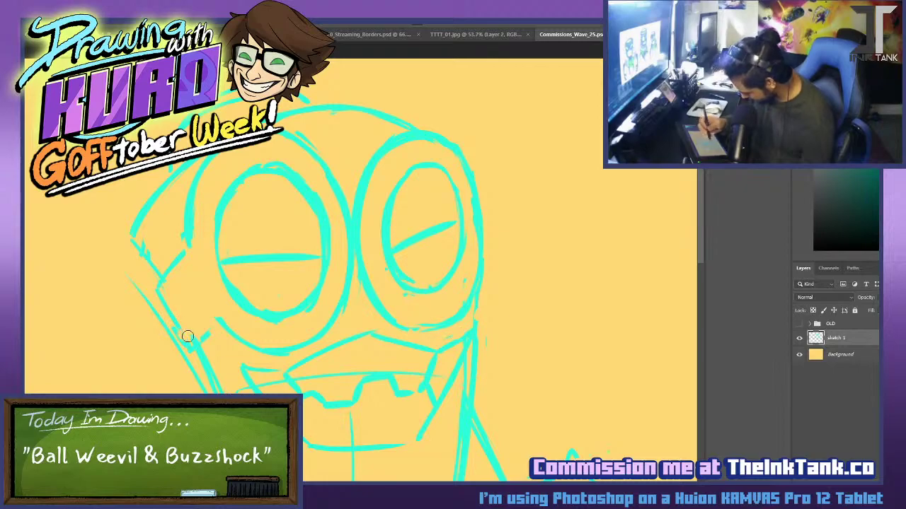
Firm up the zigzag edge on the head's left side and add curved lines between the goggles and over the head.
key("ctrl+z")
left_click_drag(182, 257, 153, 294)
left_click_drag(152, 296, 191, 350)
left_click_drag(191, 350, 216, 324)
left_click_drag(148, 258, 179, 211)
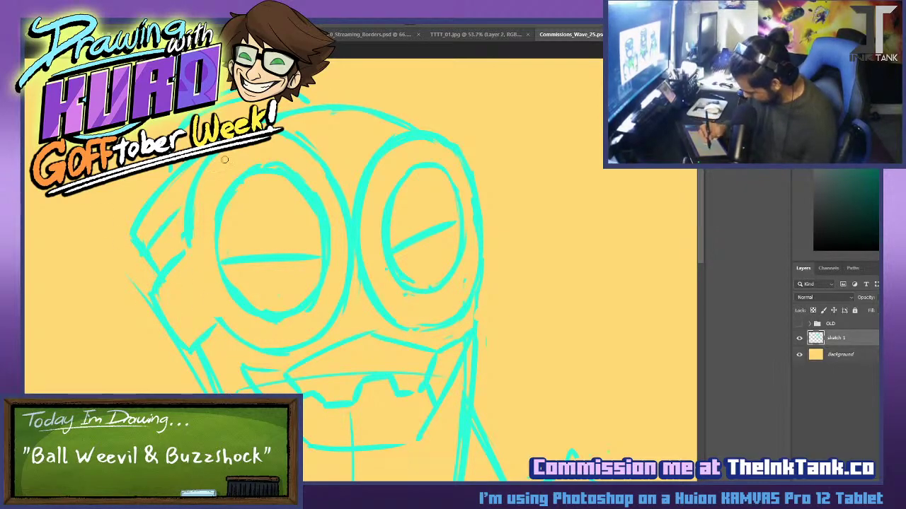
mouse_move(305, 147)
left_mouse_down()
mouse_move(422, 120)
mouse_move(306, 148)
mouse_move(379, 143)
left_mouse_up()
left_click_drag(304, 109, 433, 121)
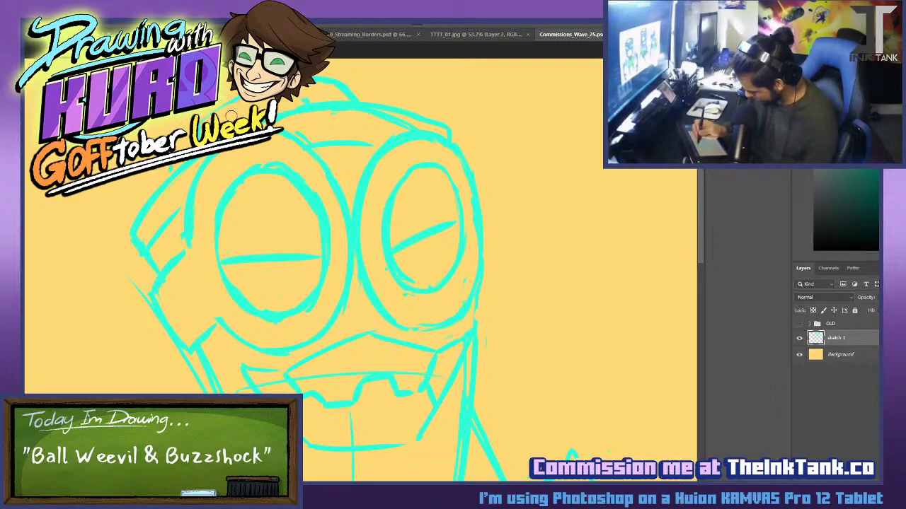
Thicken the upper arm and forearm outlines of the left arm.
left_click_drag(497, 387, 509, 154)
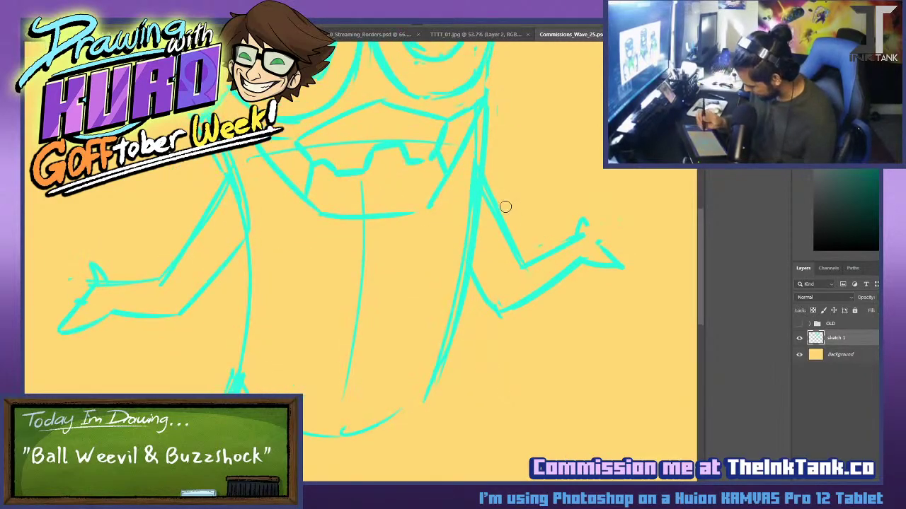
left_click_drag(182, 313, 252, 240)
left_click_drag(160, 284, 225, 177)
left_click_drag(110, 283, 158, 279)
left_click_drag(109, 311, 175, 309)
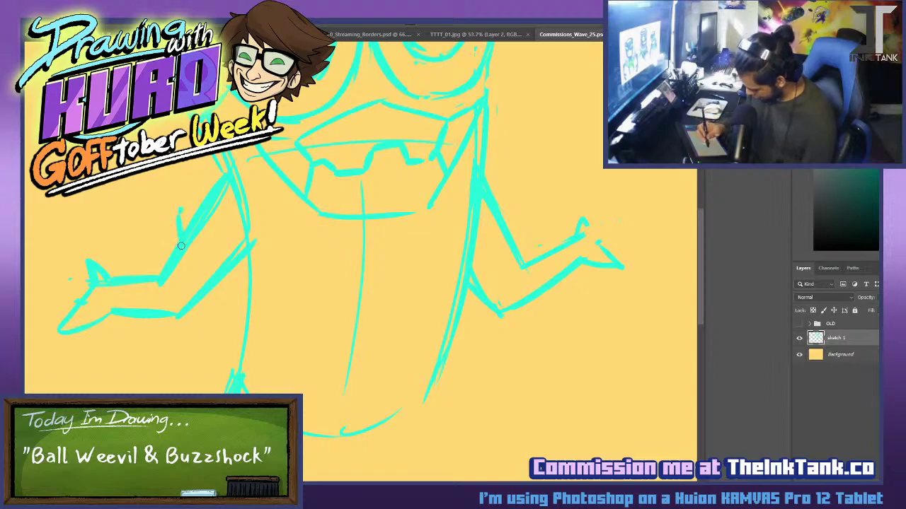
Draw rounded bumps on both upper arms and under both forearms, with an oval in the left upper one, and save the document.
left_click_drag(180, 213, 210, 182)
left_click_drag(182, 242, 224, 176)
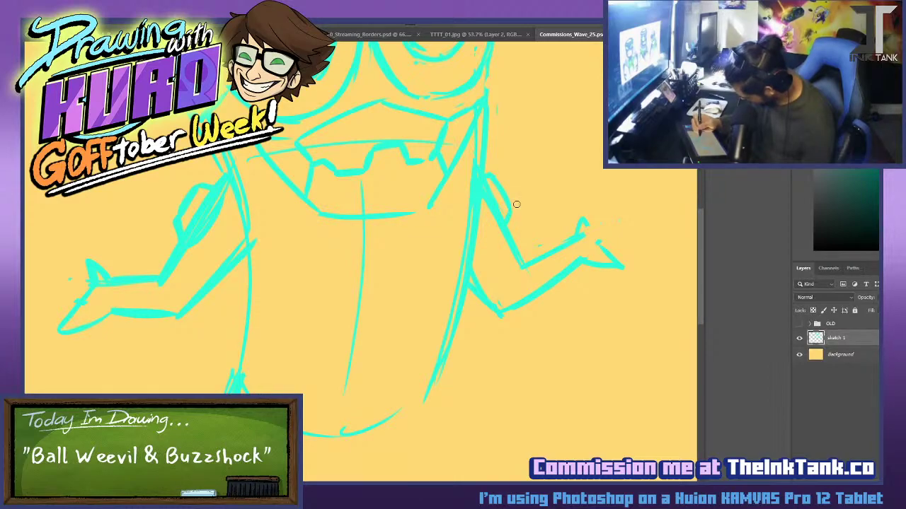
key("ctrl+z")
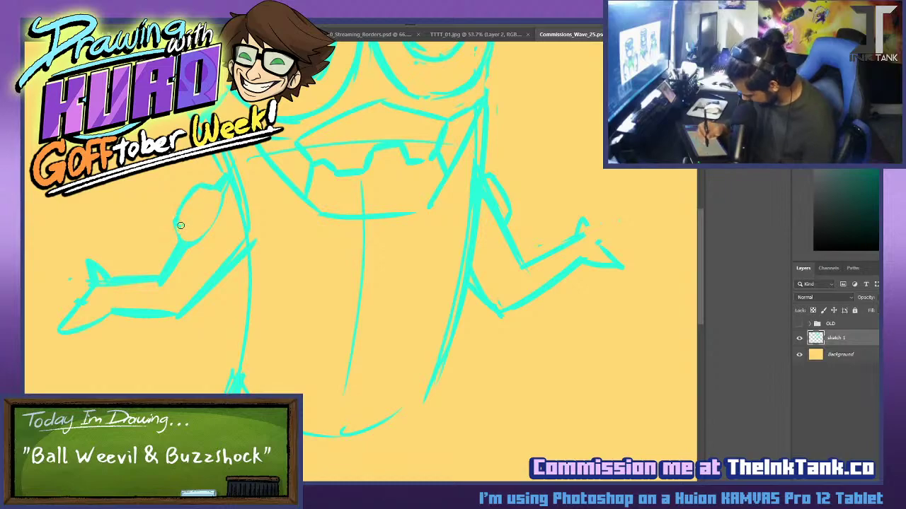
left_click_drag(181, 225, 211, 230)
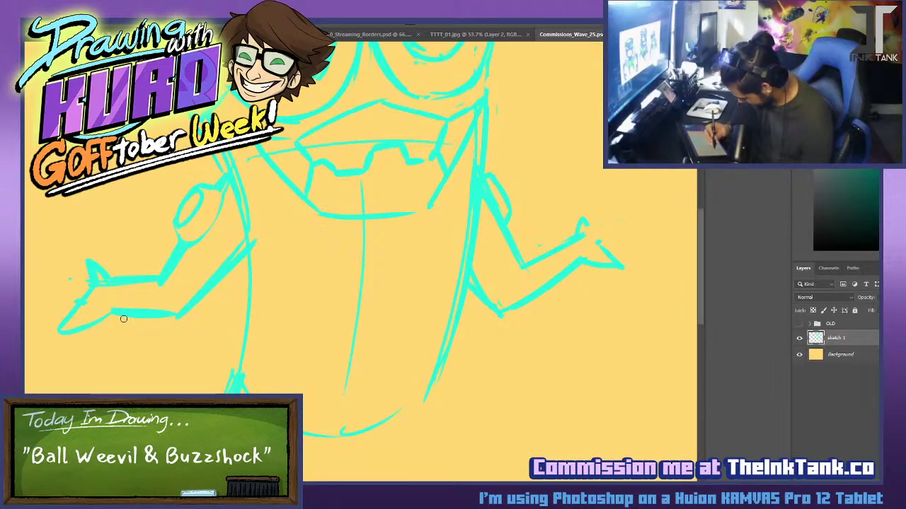
left_click_drag(123, 319, 157, 323)
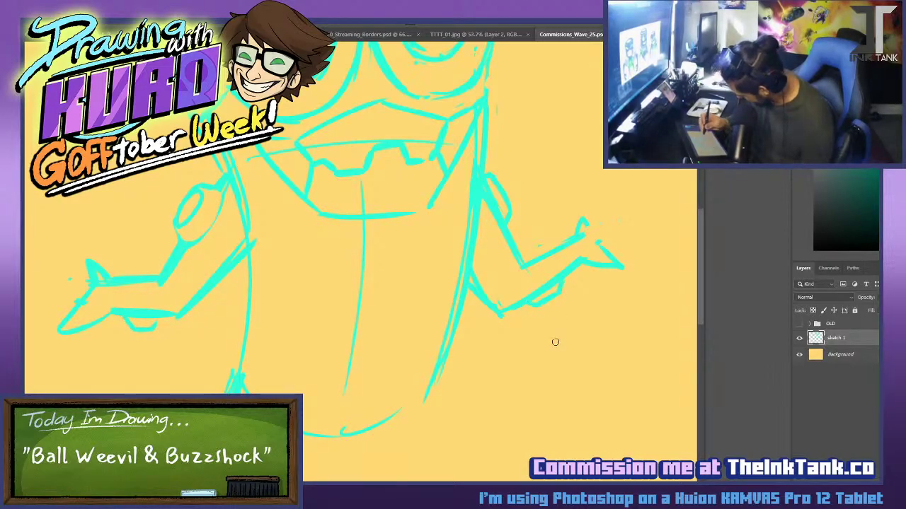
key("ctrl+s")
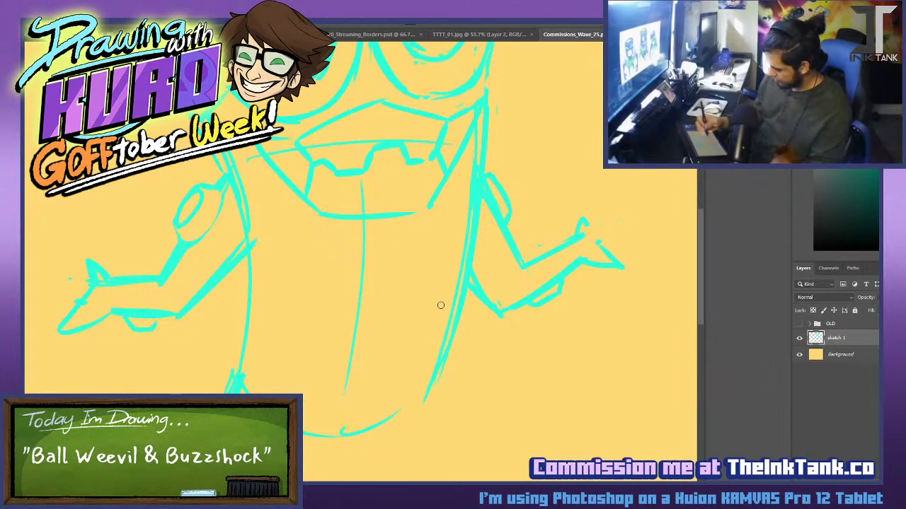
Try a new inner line on the left leg and a second slanted leg under the body.
scroll(439, 305, "down", 3)
left_click_drag(258, 246, 247, 376)
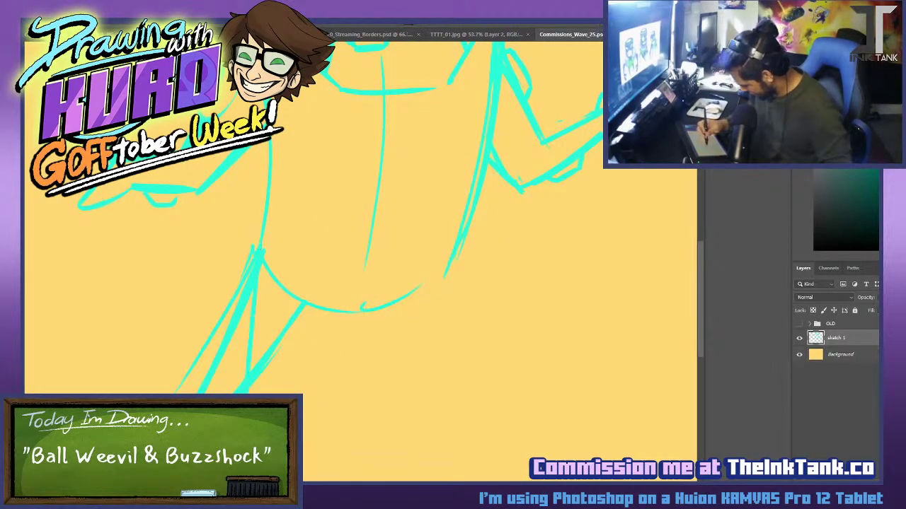
mouse_move(323, 311)
left_mouse_down()
mouse_move(275, 394)
mouse_move(362, 318)
left_mouse_up()
left_click_drag(304, 438, 360, 315)
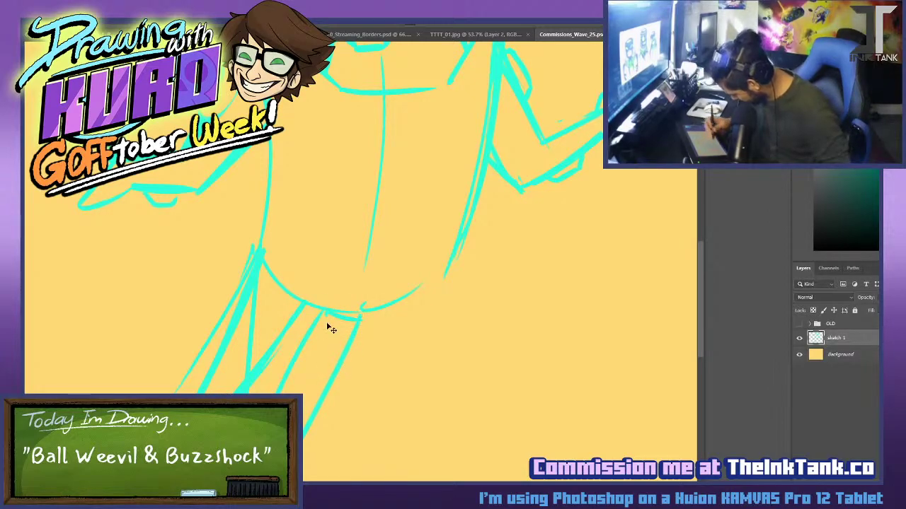
key("ctrl+z")
key("ctrl+z")
key("ctrl+z")
key("ctrl+z")
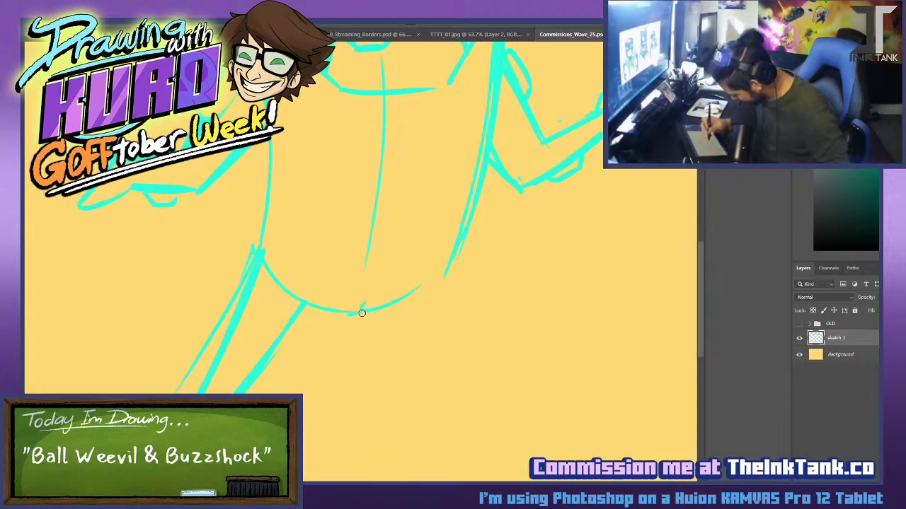
Try several versions of a flat crotch line under the body and a new inner line for the left leg.
left_click_drag(295, 314, 403, 316)
key("ctrl+z")
mouse_move(300, 311)
left_mouse_down()
mouse_move(406, 319)
mouse_move(245, 394)
left_mouse_up()
key("ctrl+z")
left_click_drag(317, 314, 210, 435)
left_click_drag(344, 346, 428, 263)
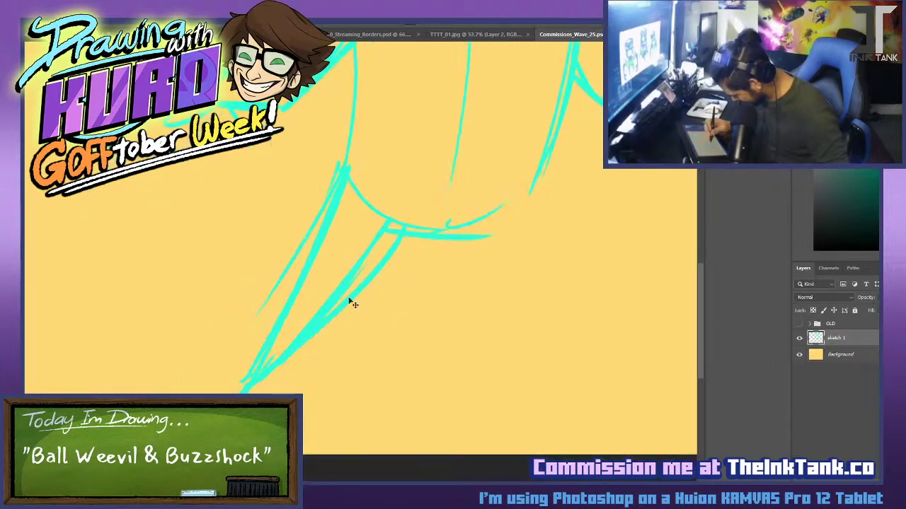
key("ctrl+z")
left_click_drag(408, 234, 249, 393)
key("ctrl+z")
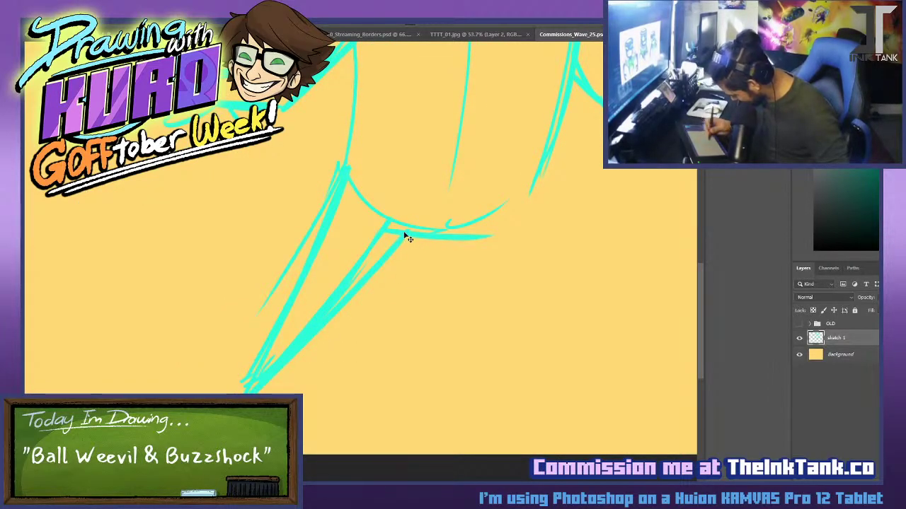
key("ctrl+z")
left_click_drag(403, 227, 303, 339)
left_click_drag(393, 232, 255, 392)
key("ctrl+z")
key("ctrl+z")
left_click_drag(399, 234, 254, 393)
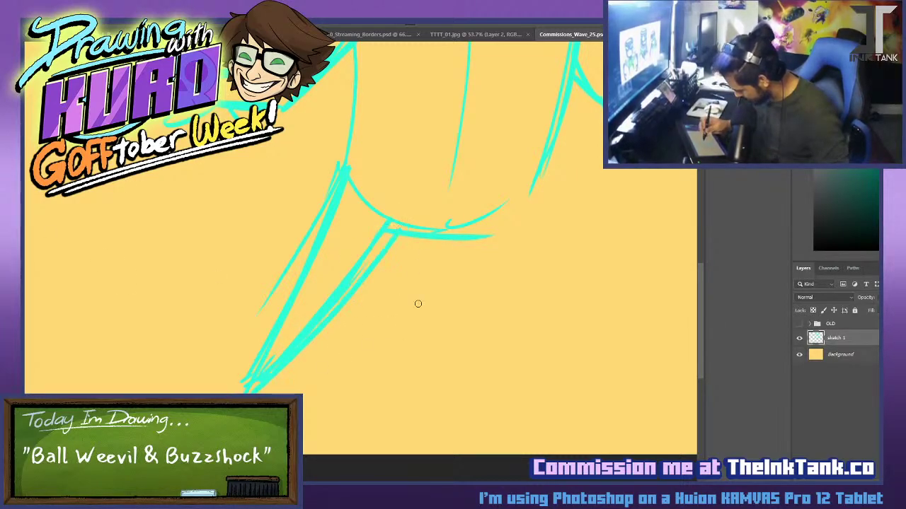
Erase the doubled outlines of the left leg and the curved bottom edge of the body.
key("e")
left_click_drag(250, 355, 240, 381)
mouse_move(278, 284)
left_mouse_down()
mouse_move(332, 158)
mouse_move(257, 315)
left_mouse_up()
left_click_drag(261, 376, 389, 221)
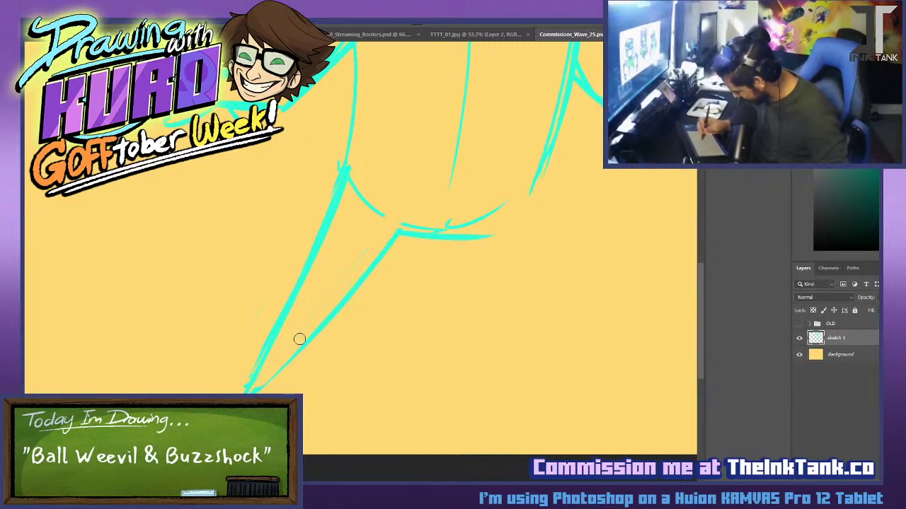
mouse_move(511, 204)
left_mouse_down()
mouse_move(484, 257)
mouse_move(477, 252)
left_mouse_up()
left_click_drag(396, 279, 422, 293)
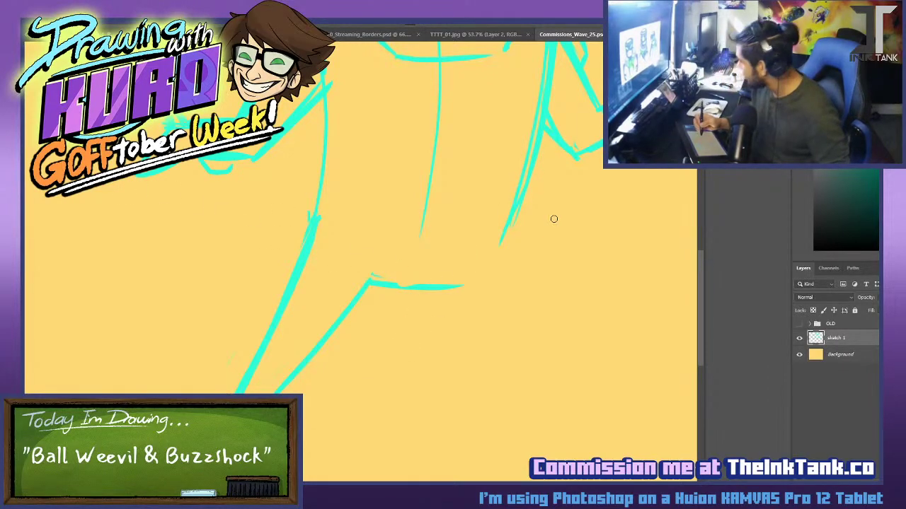
Try a tapered right leg slanting outward from the crotch line, then undo both of its lines.
scroll(554, 219, "down", 3)
left_click_drag(475, 312, 388, 418)
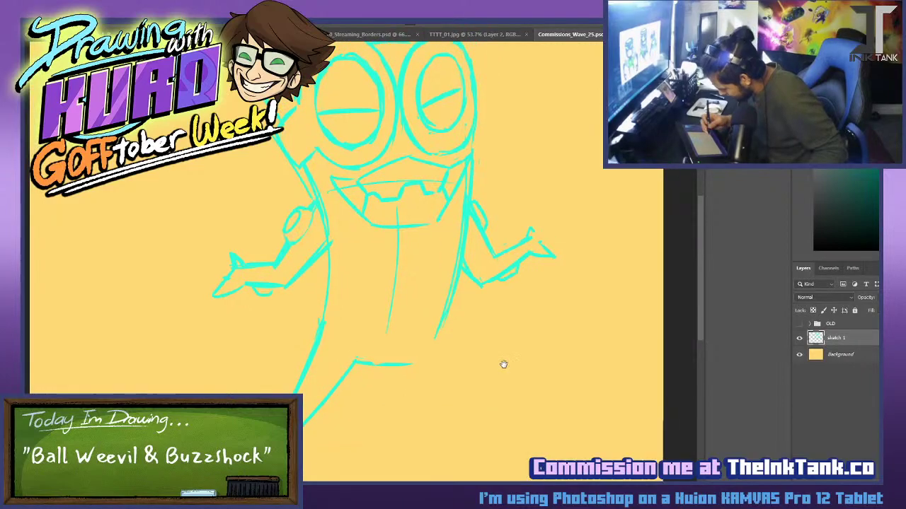
left_click_drag(413, 366, 483, 459)
left_click_drag(443, 340, 483, 460)
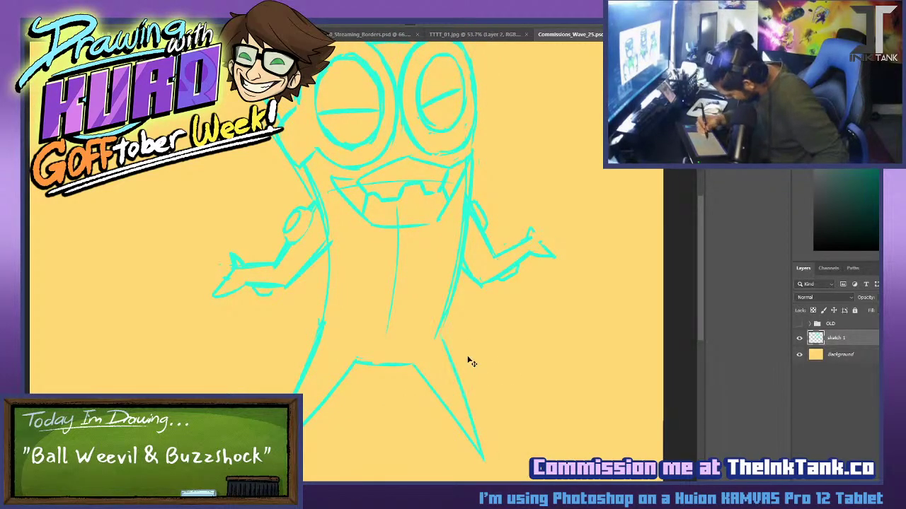
key("ctrl+z")
key("ctrl+z")
Delete the left leg and crotch line with a polygonal selection and draw a V-shaped lower edge on the body.
left_click(295, 297)
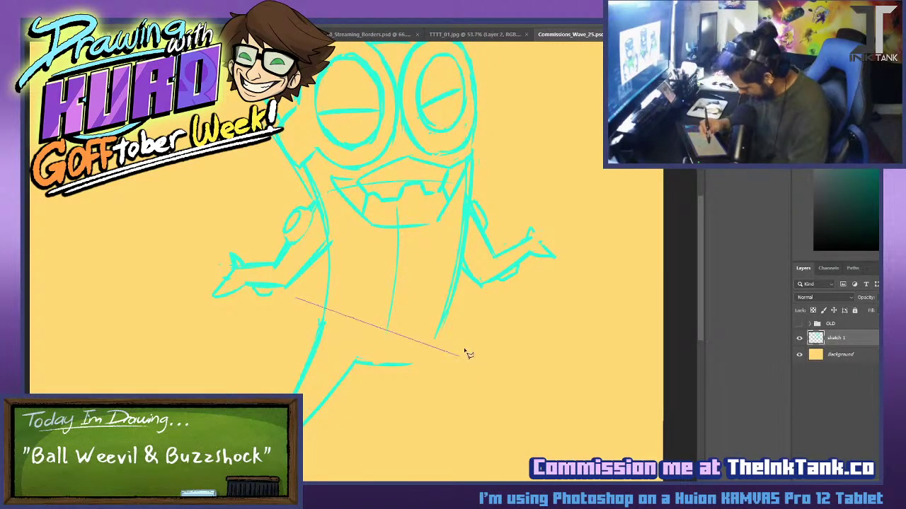
left_click(454, 359)
left_click(444, 437)
left_click(169, 481)
left_click(295, 298)
key("Delete")
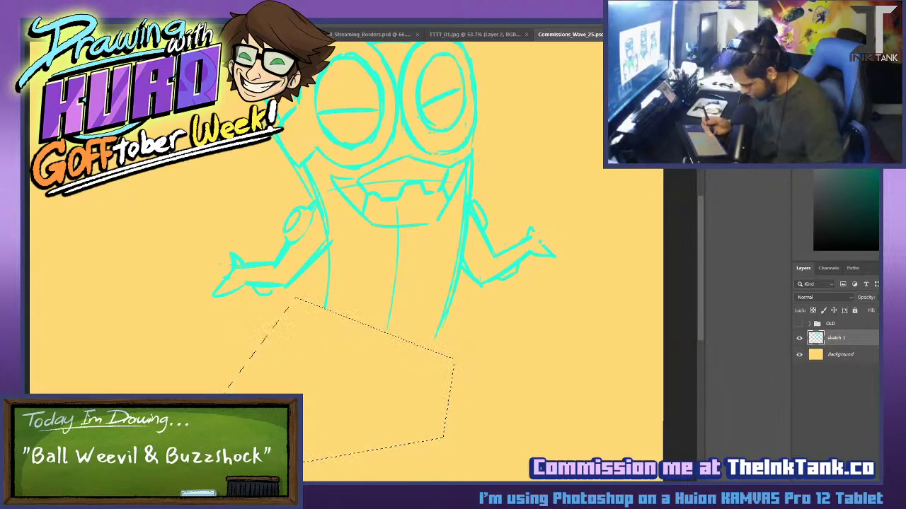
key("ctrl+d")
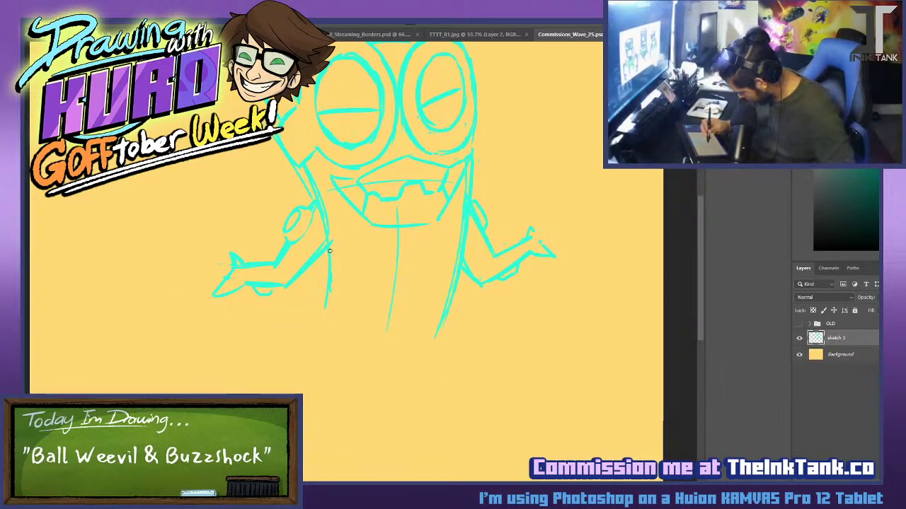
mouse_move(327, 291)
left_mouse_down()
mouse_move(406, 320)
mouse_move(446, 302)
left_mouse_up()
Select the left and right arms in turn and move each one higher on the body.
mouse_move(441, 323)
left_mouse_down()
mouse_move(493, 401)
mouse_move(468, 386)
left_mouse_up()
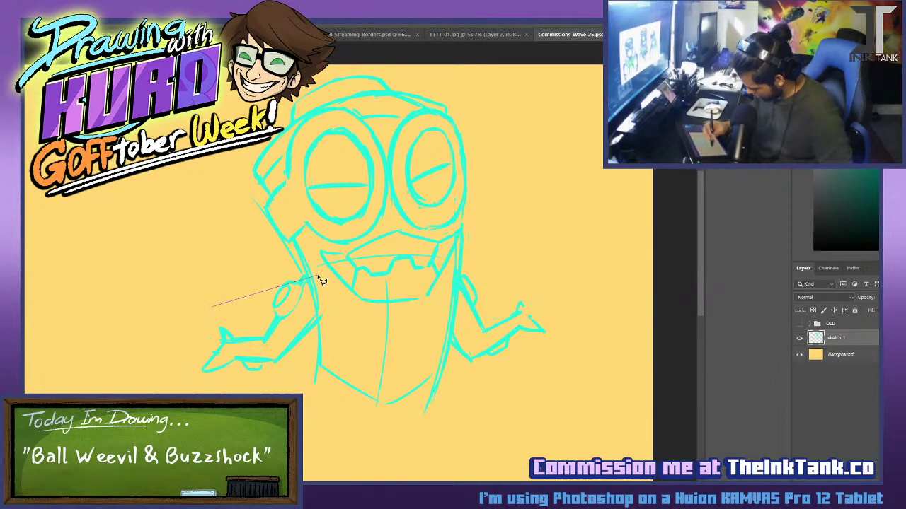
left_click_drag(196, 388, 185, 389)
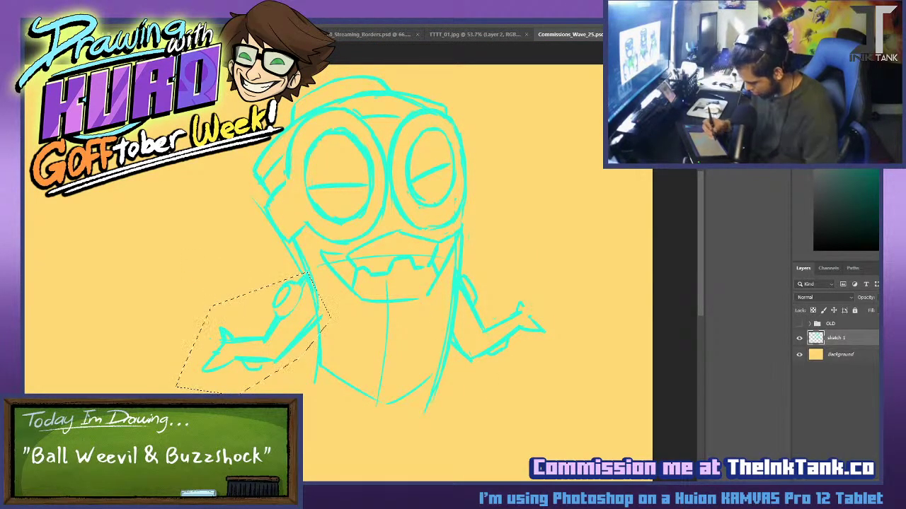
key("ctrl+t")
mouse_move(314, 346)
left_mouse_down()
mouse_move(306, 318)
mouse_move(309, 331)
left_mouse_up()
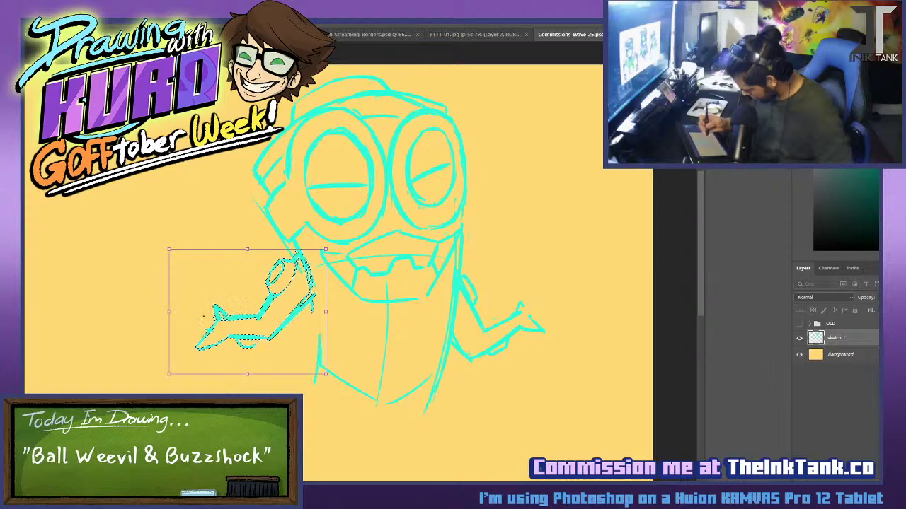
key("Return")
key("ctrl+d")
mouse_move(461, 272)
left_mouse_down()
mouse_move(448, 364)
mouse_move(572, 295)
mouse_move(536, 247)
mouse_move(463, 263)
left_mouse_up()
key("v")
left_click_drag(526, 337, 528, 311)
key("ctrl+d")
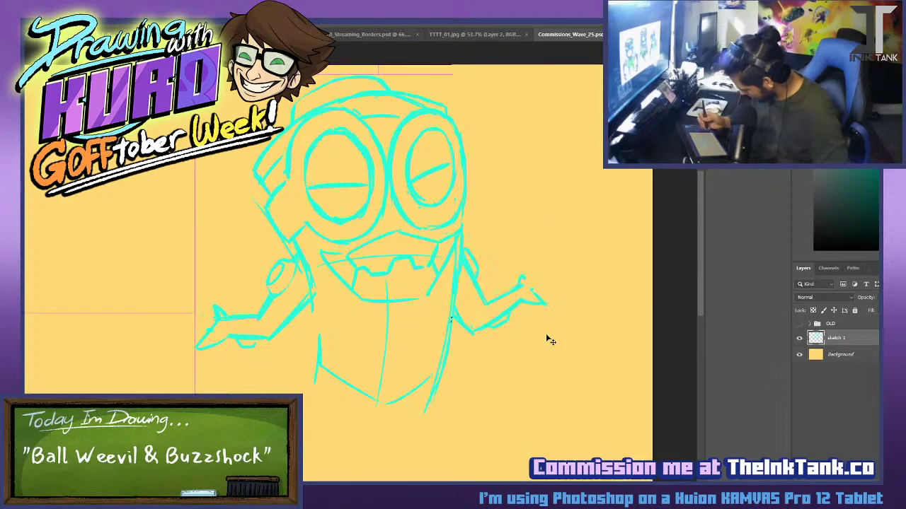
Redraw the gap in the body's left side and firm up the right side and lower right edge.
left_click_drag(316, 296, 316, 368)
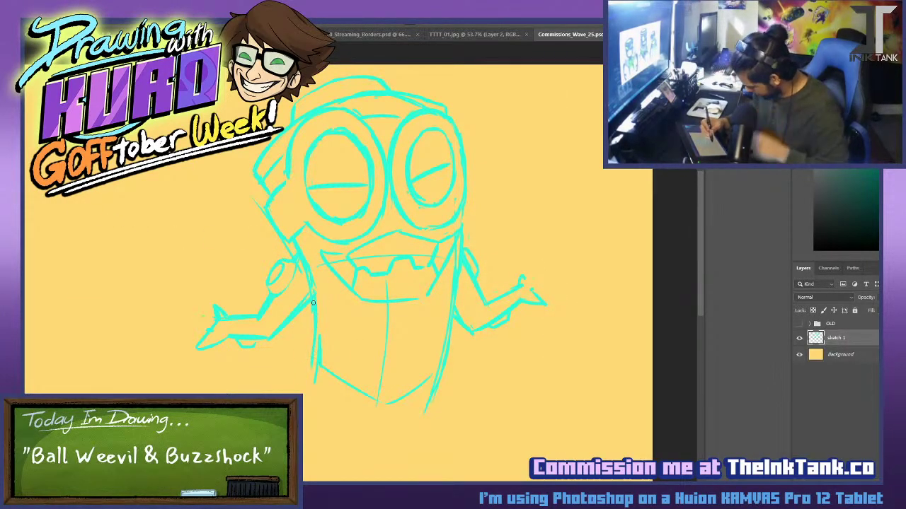
left_click_drag(441, 353, 393, 404)
left_click_drag(448, 319, 438, 362)
Try a long tapered left leg below the body, then undo both of its lines.
left_click_drag(469, 332, 484, 226)
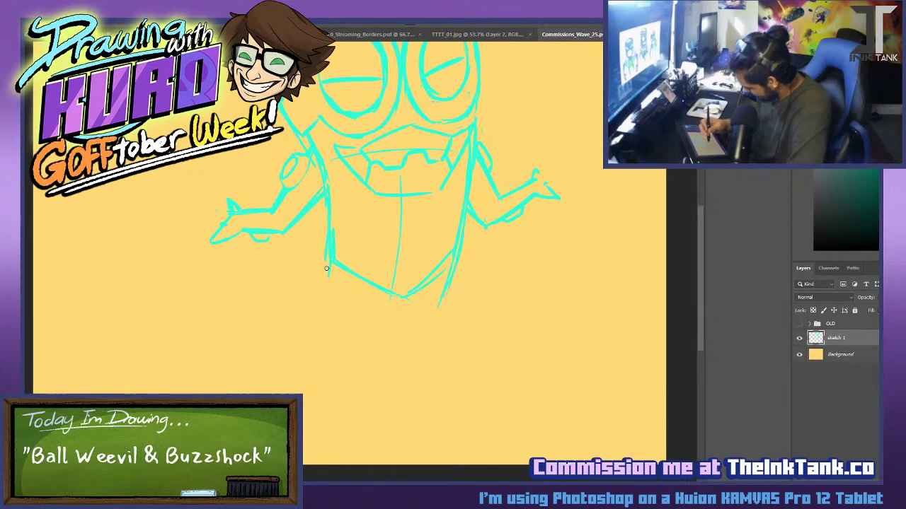
left_click_drag(328, 268, 295, 395)
left_click_drag(387, 296, 299, 400)
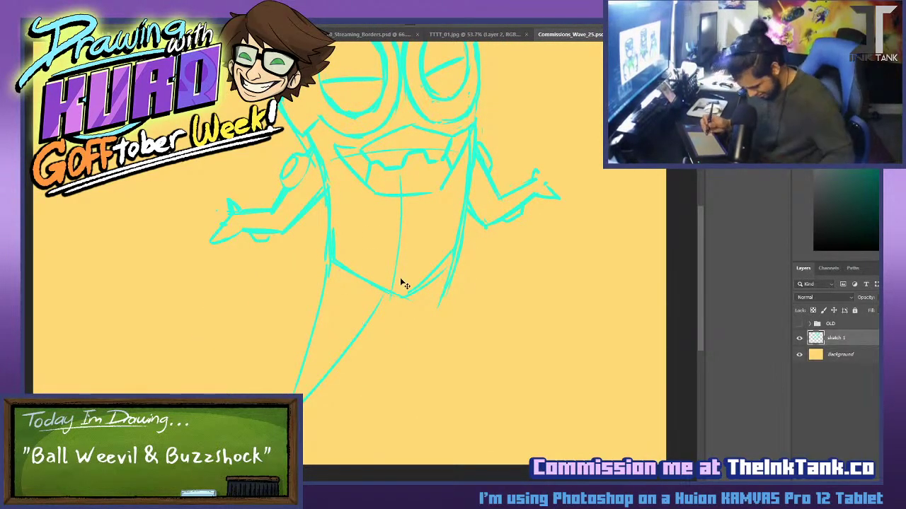
key("ctrl+z")
key("ctrl+z")
Draw two short pointed legs below the body, the left one slanting outward and the right one nearly upright.
mouse_move(329, 249)
left_mouse_down()
mouse_move(296, 352)
mouse_move(357, 295)
left_mouse_up()
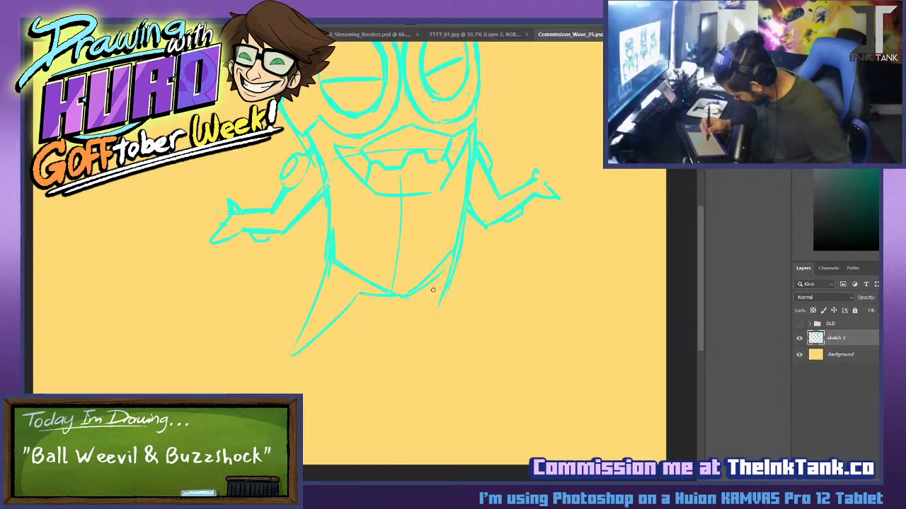
mouse_move(412, 296)
left_mouse_down()
mouse_move(425, 358)
mouse_move(466, 240)
left_mouse_up()
left_click_drag(433, 330, 463, 221)
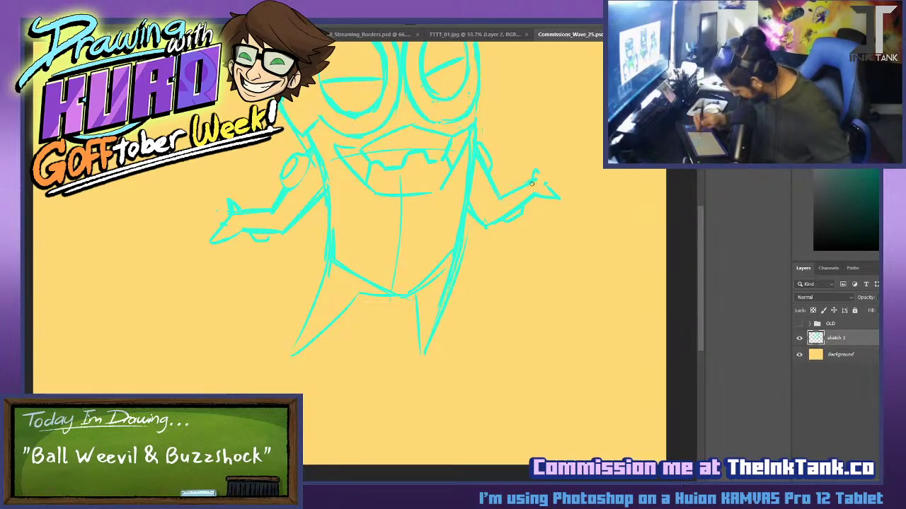
Enlarge the whole character sketch slightly and move it lower on the canvas.
key("ctrl+minus")
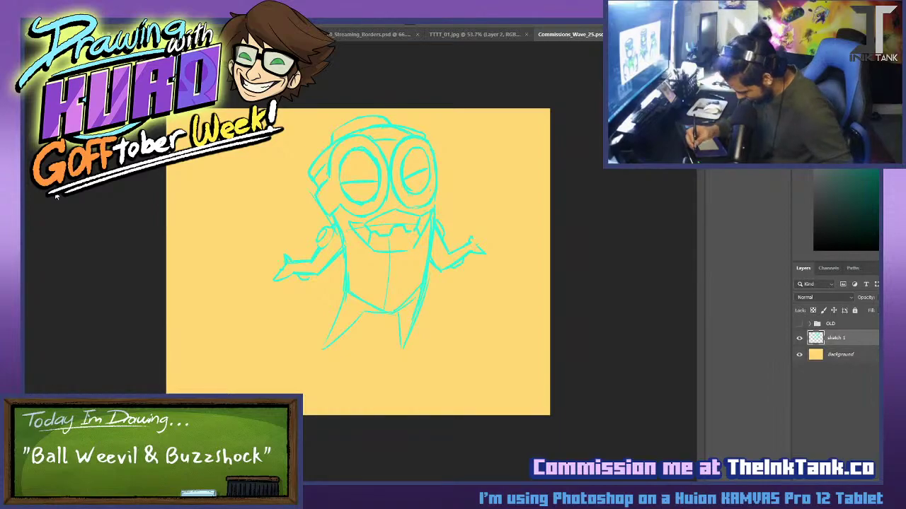
key("ctrl+t")
left_click_drag(272, 404, 260, 421)
left_click_drag(442, 322, 454, 365)
key("Return")
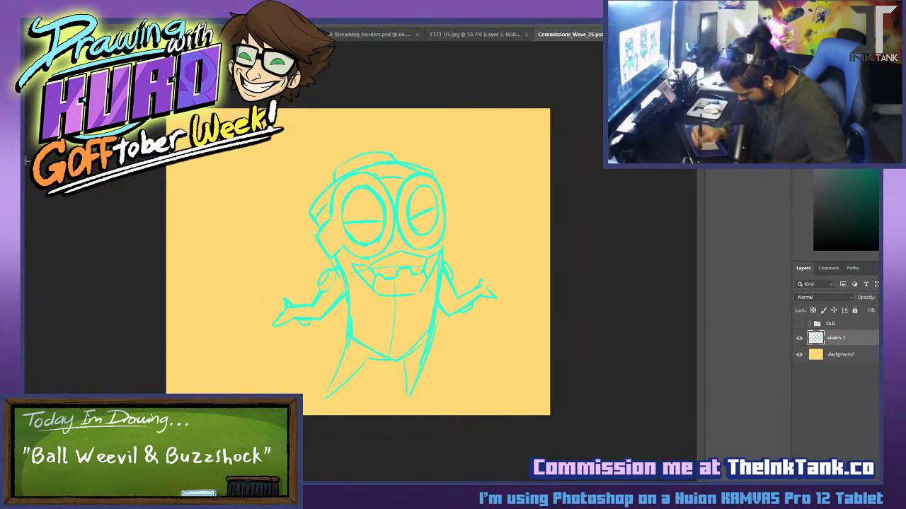
Draw an angled collar line around the mouth, with two lines running down the torso to form a central strip.
key("ctrl+plus")
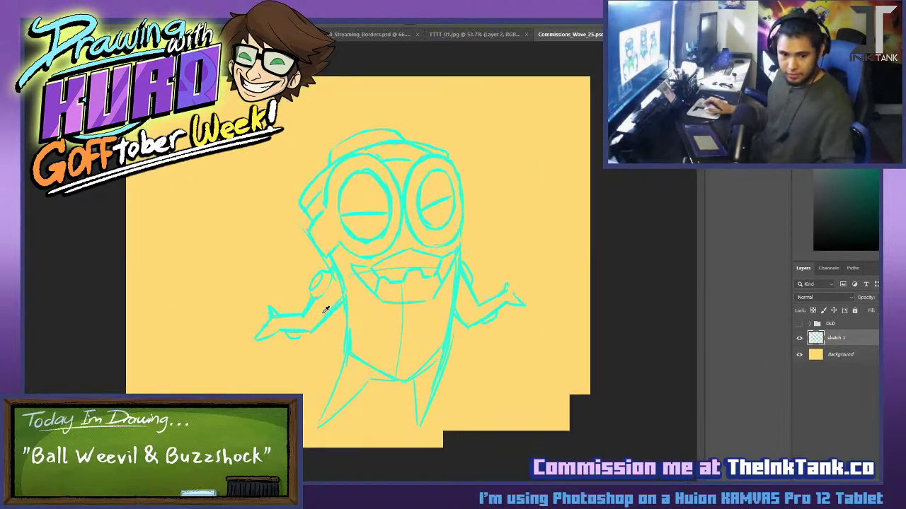
scroll(420, 355, "up", 4)
scroll(419, 355, "up", 2)
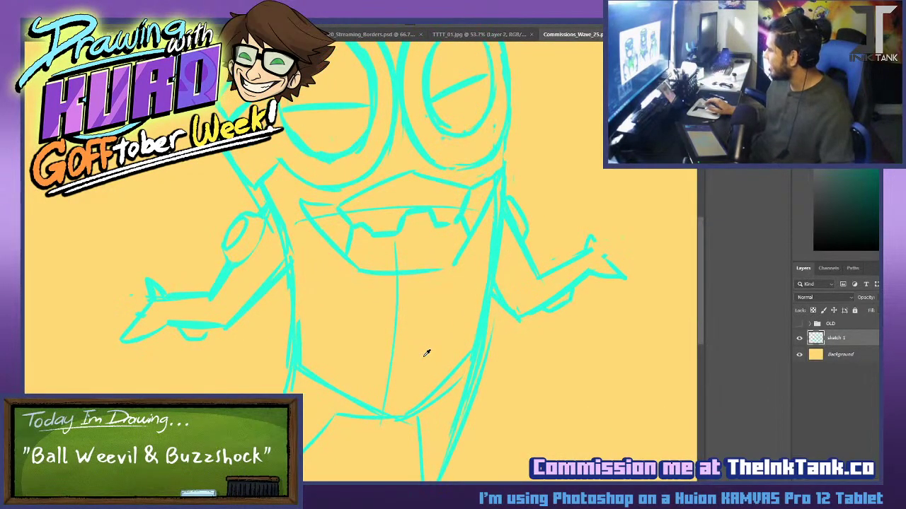
mouse_move(393, 265)
left_mouse_down()
mouse_move(403, 285)
mouse_move(285, 206)
left_mouse_up()
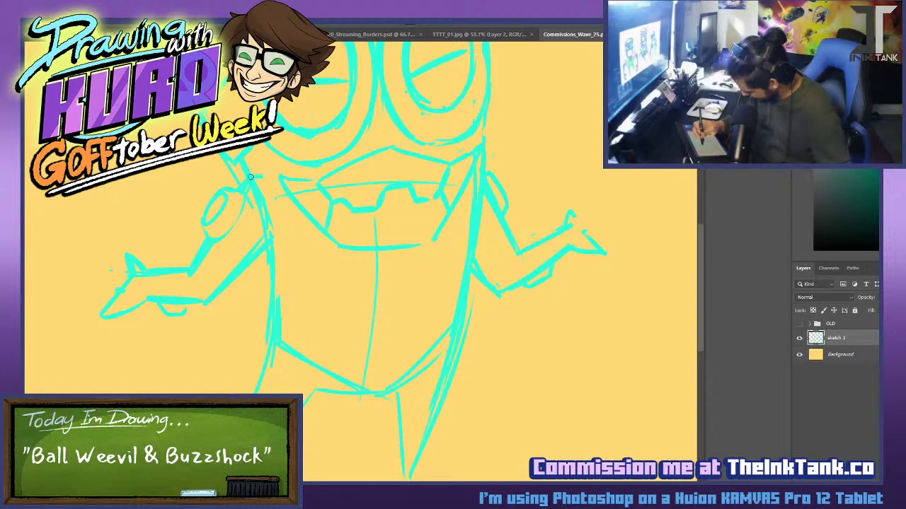
mouse_move(260, 177)
left_mouse_down()
mouse_move(319, 259)
mouse_move(340, 259)
mouse_move(359, 285)
mouse_move(413, 273)
mouse_move(407, 276)
mouse_move(455, 228)
mouse_move(446, 254)
mouse_move(471, 202)
left_mouse_up()
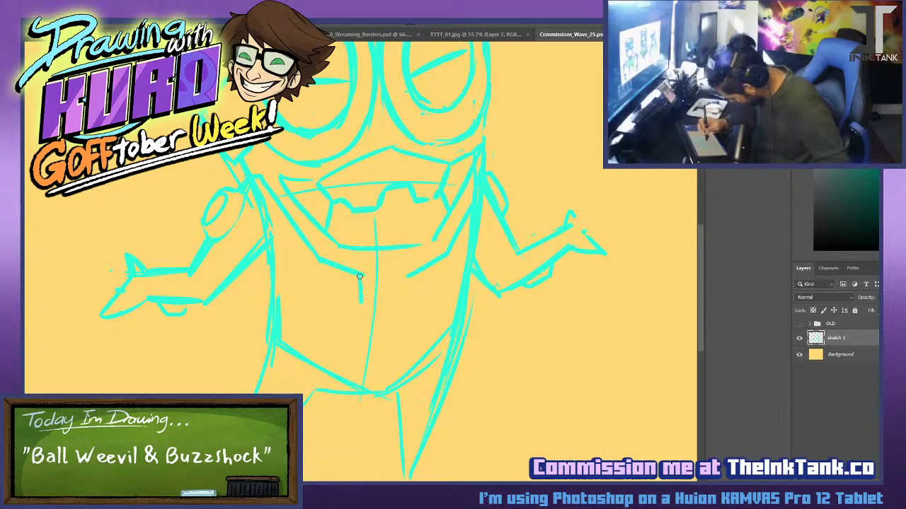
left_click_drag(363, 293, 359, 380)
left_click_drag(410, 282, 384, 391)
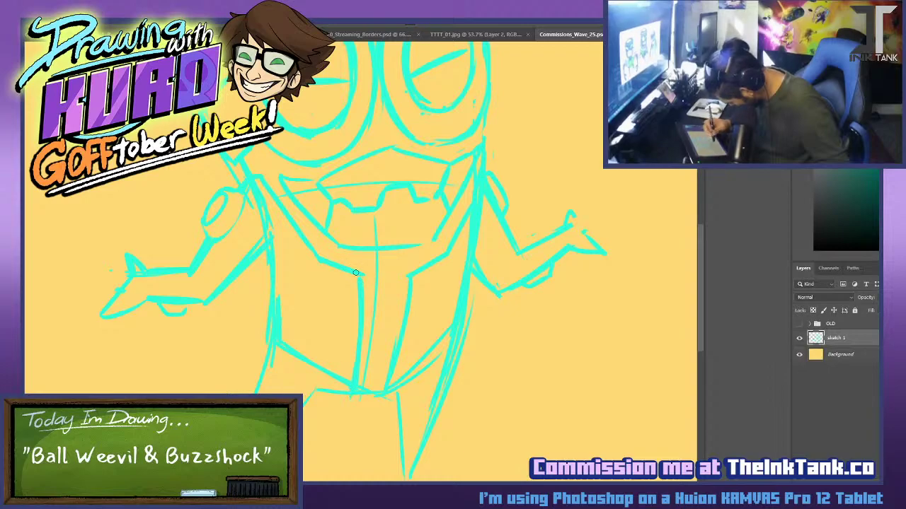
Erase the V-shaped lower body edge and the lower centre line, and close the bottom of the central strip.
mouse_move(278, 300)
left_mouse_down()
mouse_move(309, 363)
mouse_move(345, 383)
mouse_move(375, 310)
left_mouse_up()
mouse_move(410, 376)
left_mouse_down()
mouse_move(450, 329)
mouse_move(428, 408)
left_mouse_up()
left_click_drag(472, 336, 472, 303)
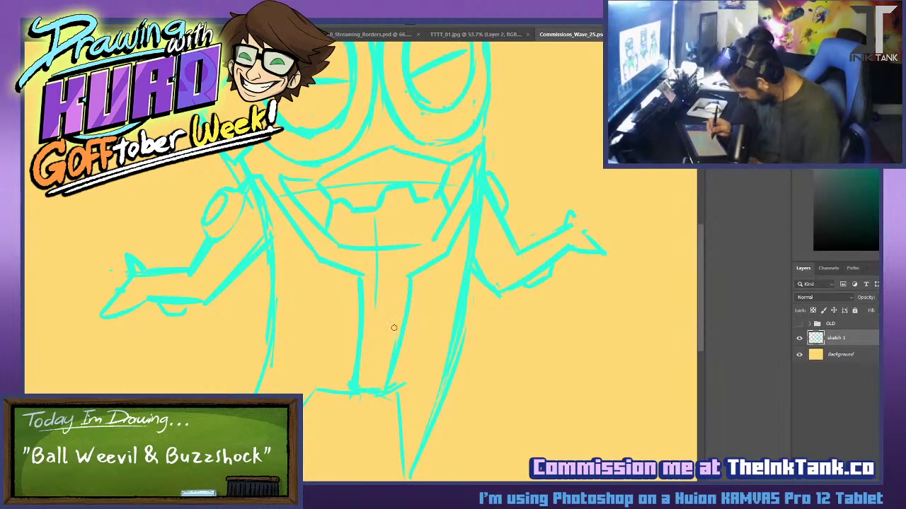
left_click_drag(359, 373, 389, 370)
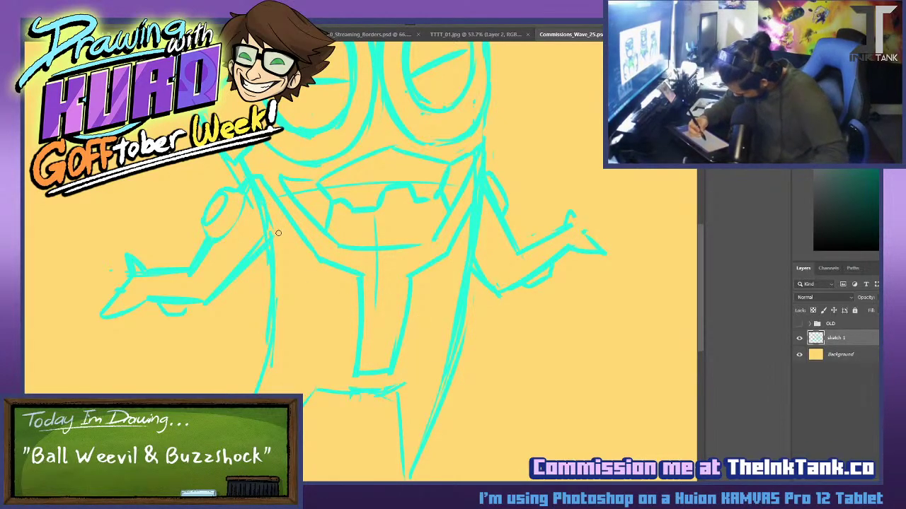
Add a crossbar and a narrow inner rectangle to the central torso strip, and save the document.
mouse_move(408, 290)
left_mouse_down()
mouse_move(361, 291)
mouse_move(405, 290)
mouse_move(368, 368)
left_mouse_up()
key("ctrl+z")
key("ctrl+z")
left_click_drag(371, 302, 367, 362)
left_click_drag(399, 304, 388, 362)
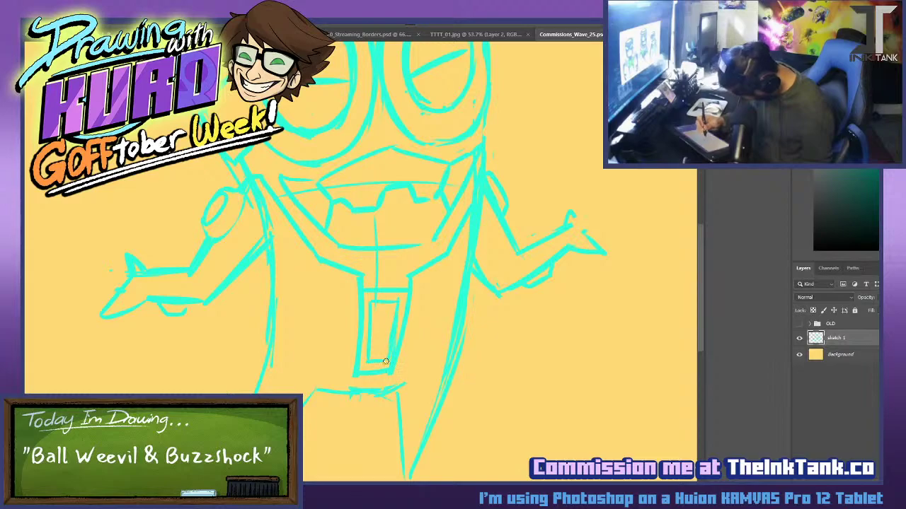
key("ctrl+s")
Try a small circle on the torso beside the left edge of the central strip, then undo it.
mouse_move(453, 354)
left_mouse_down()
mouse_move(401, 316)
mouse_move(359, 259)
left_mouse_up()
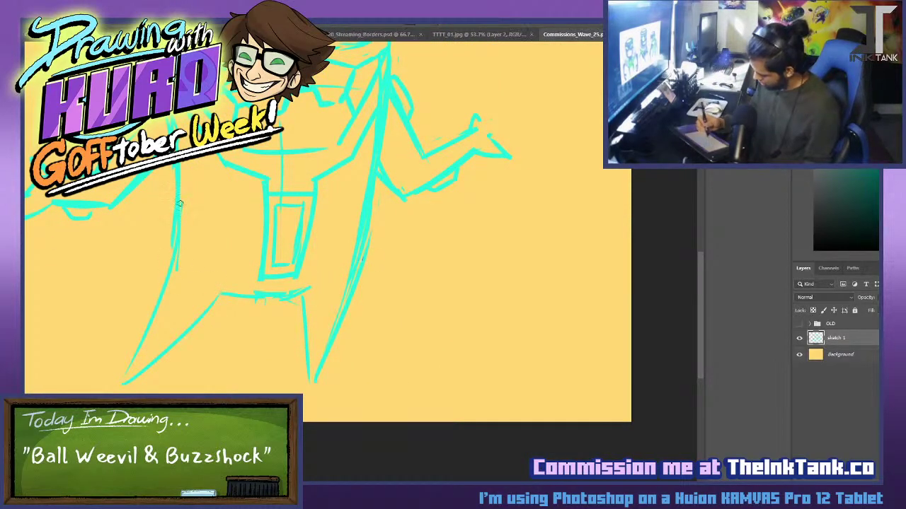
left_click_drag(223, 248, 223, 250)
key("ctrl+z")
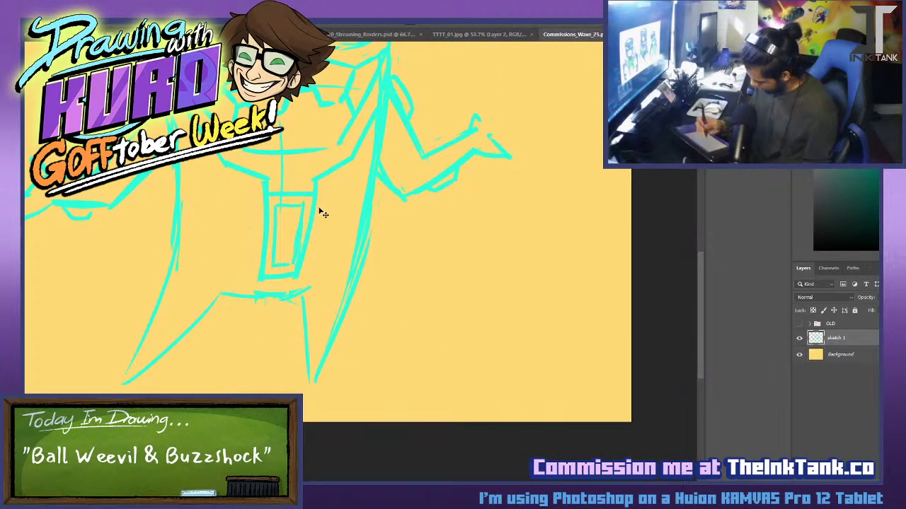
left_click_drag(216, 200, 220, 191)
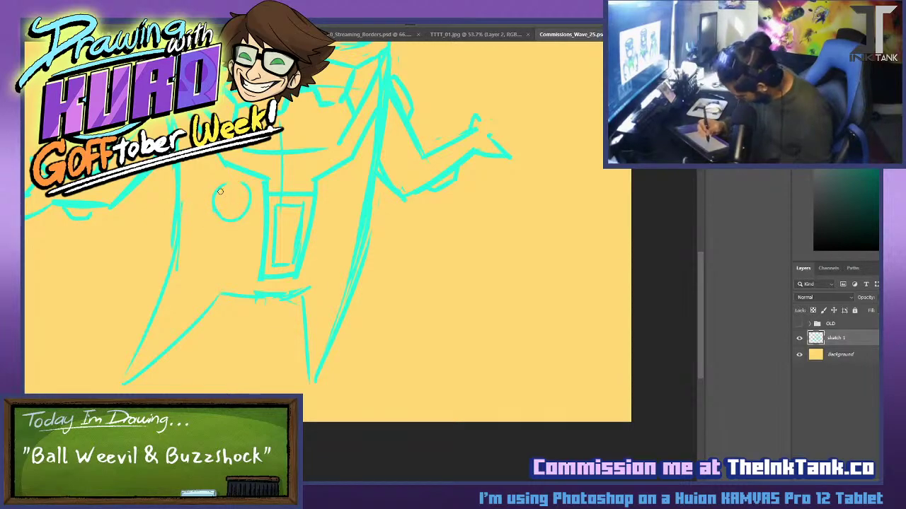
key("ctrl+z")
key("ctrl+z")
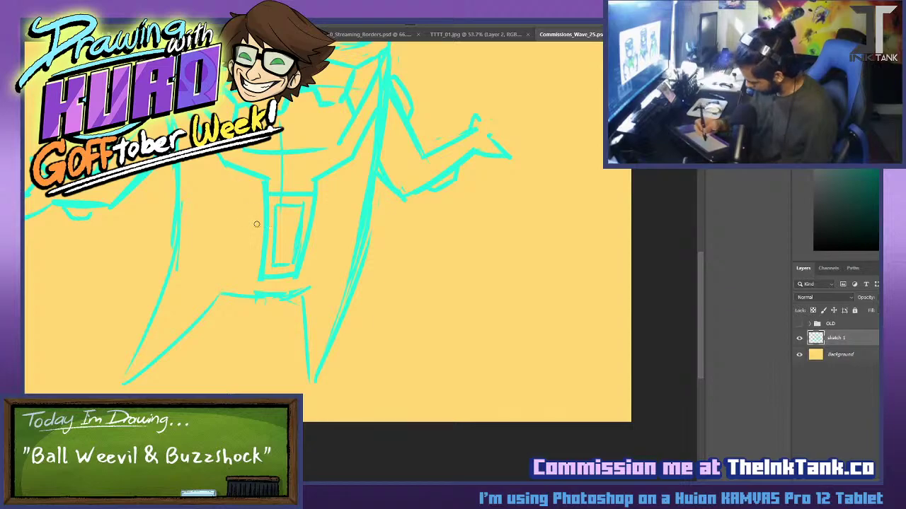
Draw a panel line down the torso on each side of the central strip, angling inward to the lower body edge.
left_click_drag(228, 171, 232, 248)
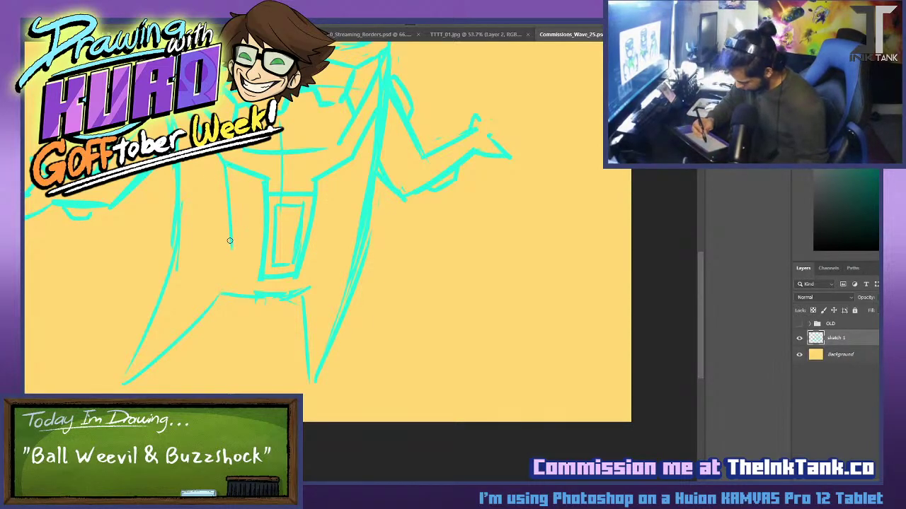
key("ctrl+z")
left_click_drag(222, 160, 227, 228)
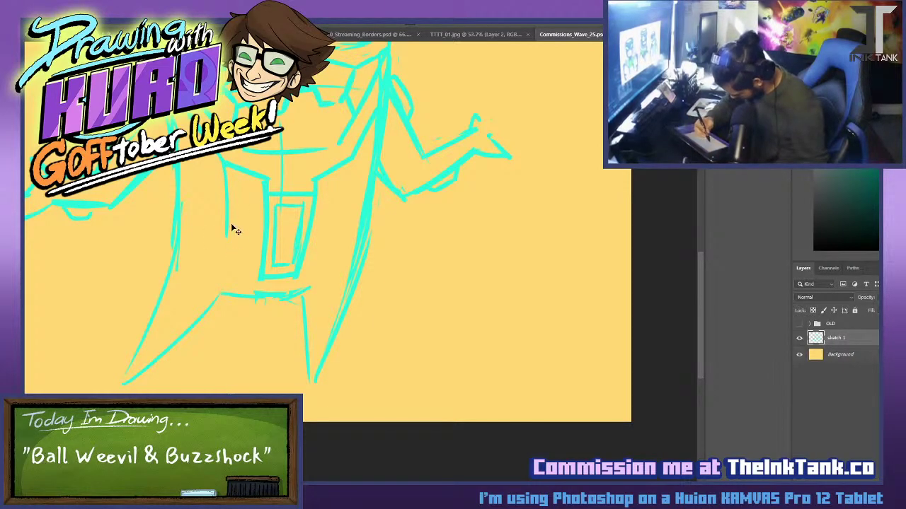
left_click_drag(223, 162, 229, 241)
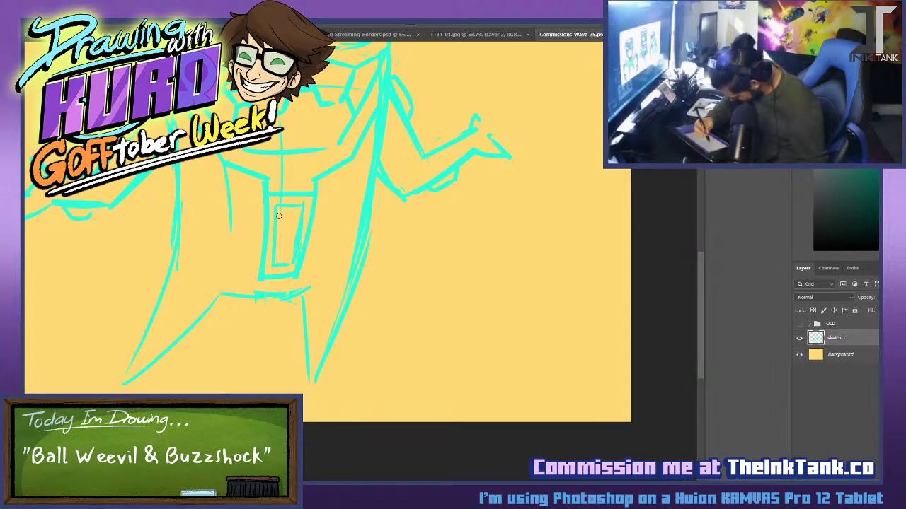
left_click_drag(350, 161, 344, 242)
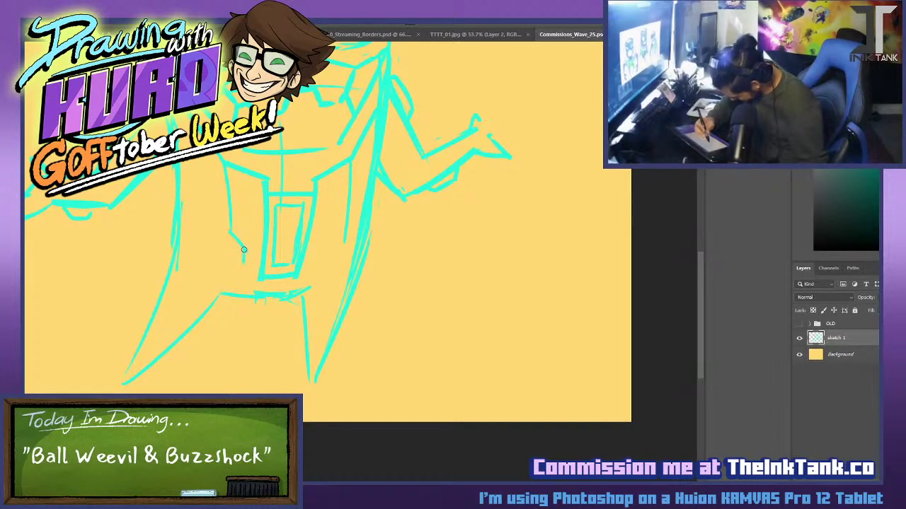
left_click_drag(241, 281, 246, 250)
mouse_move(304, 287)
left_mouse_down()
mouse_move(315, 255)
mouse_move(347, 224)
left_mouse_up()
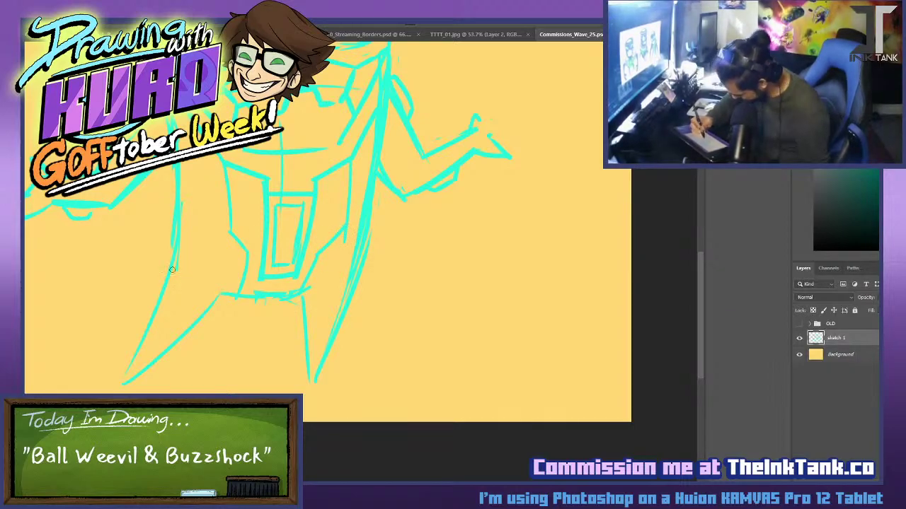
Draw an elongated oval pad on each outer side of the body and paired crossbands on the side panels above.
mouse_move(180, 273)
left_mouse_down()
mouse_move(165, 258)
mouse_move(196, 248)
mouse_move(185, 273)
left_mouse_up()
left_click_drag(182, 228, 181, 249)
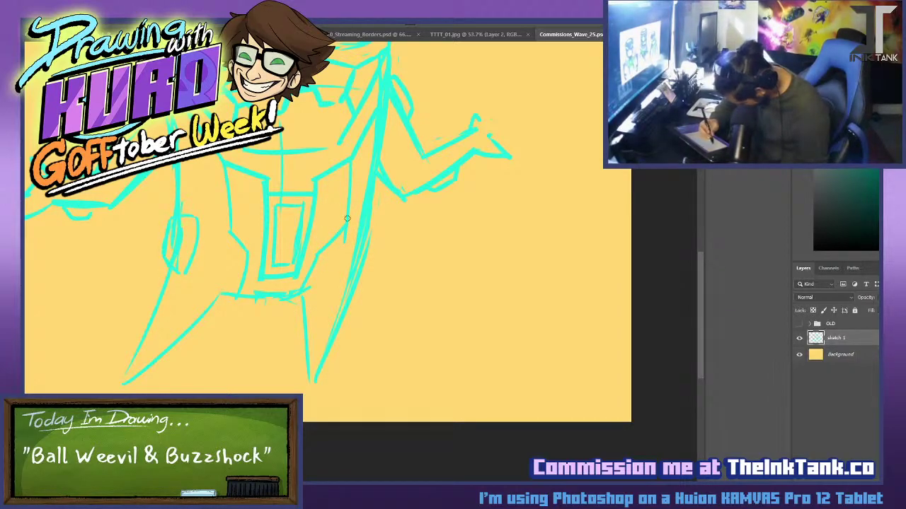
mouse_move(368, 231)
left_mouse_down()
mouse_move(354, 290)
mouse_move(407, 342)
left_mouse_up()
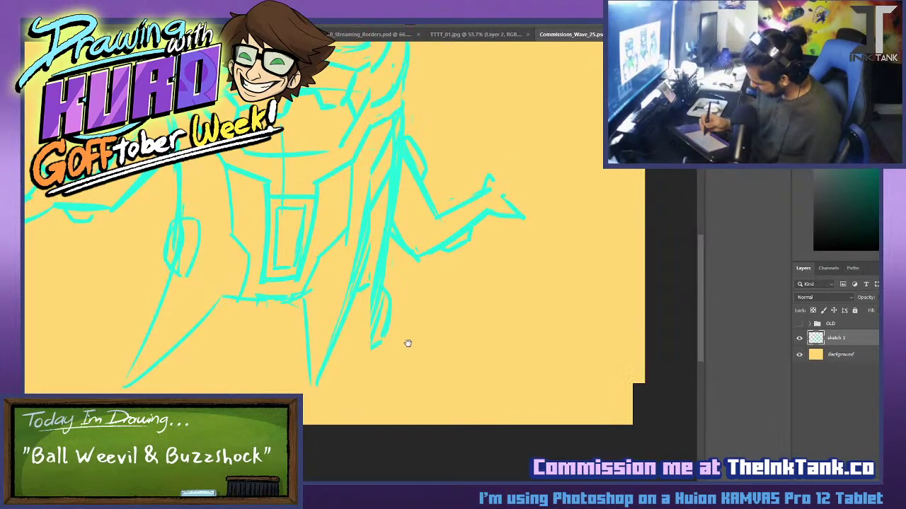
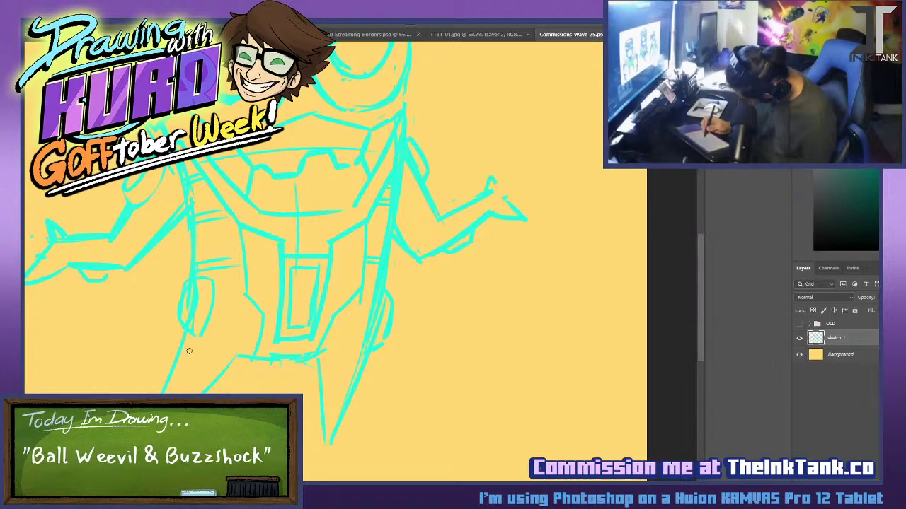
Draw paired crossbands at hip level beside the central strip and across both lower legs.
left_click_drag(177, 347, 243, 339)
key("ctrl+z")
left_click_drag(181, 345, 253, 340)
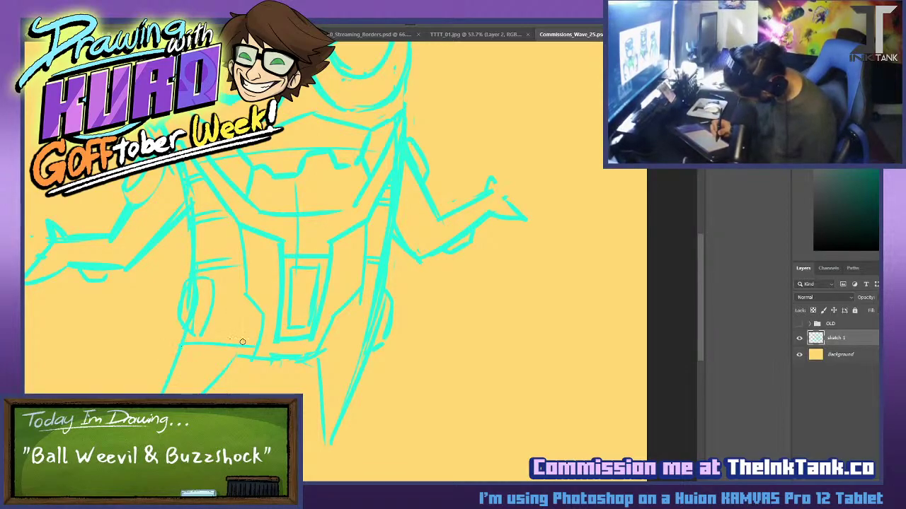
key("ctrl+z")
left_click_drag(199, 329, 268, 331)
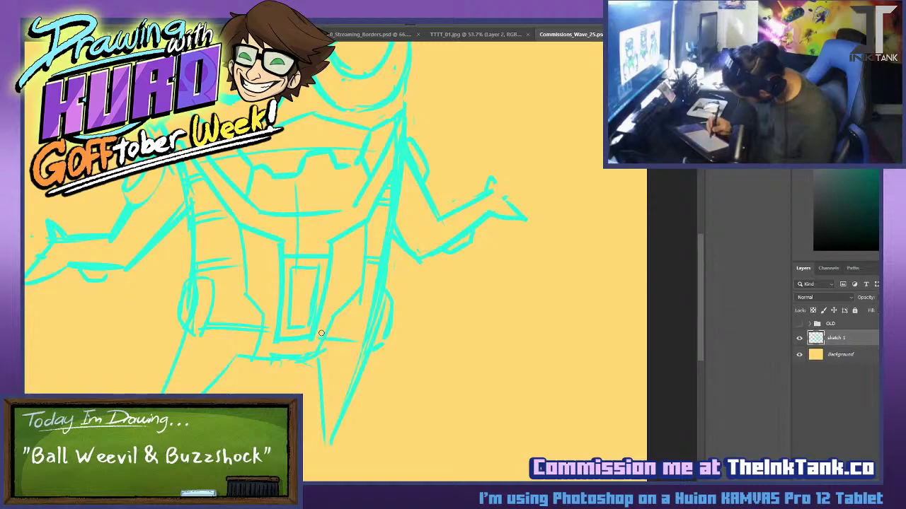
left_click_drag(208, 390, 164, 391)
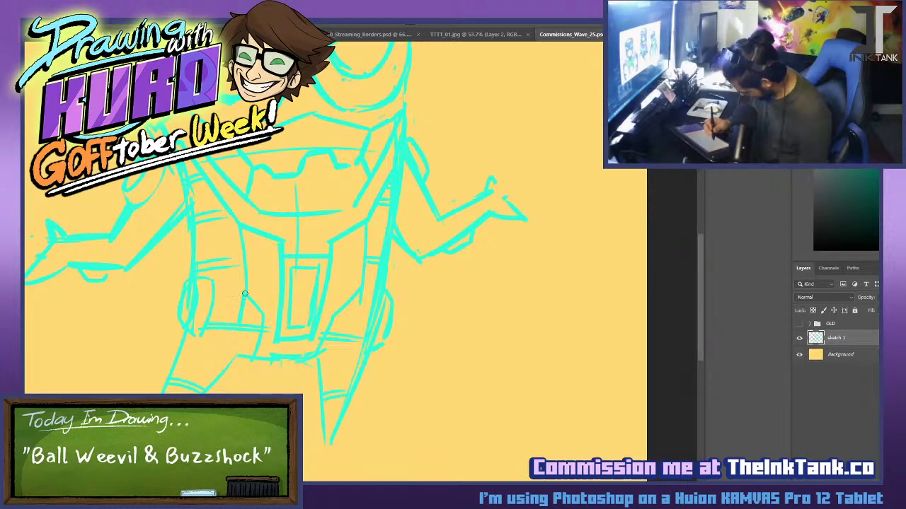
Draw a long curved line from the collar down each side of the torso into the leg, forming full-length side strips.
key("ctrl+z")
left_click_drag(238, 225, 186, 384)
mouse_move(358, 227)
left_mouse_down()
mouse_move(360, 280)
mouse_move(327, 429)
left_mouse_up()
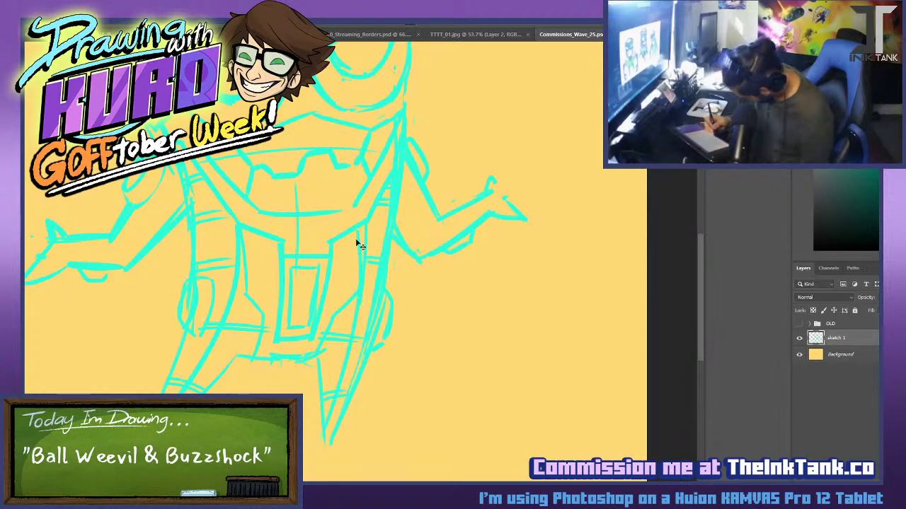
left_click_drag(359, 244, 336, 409)
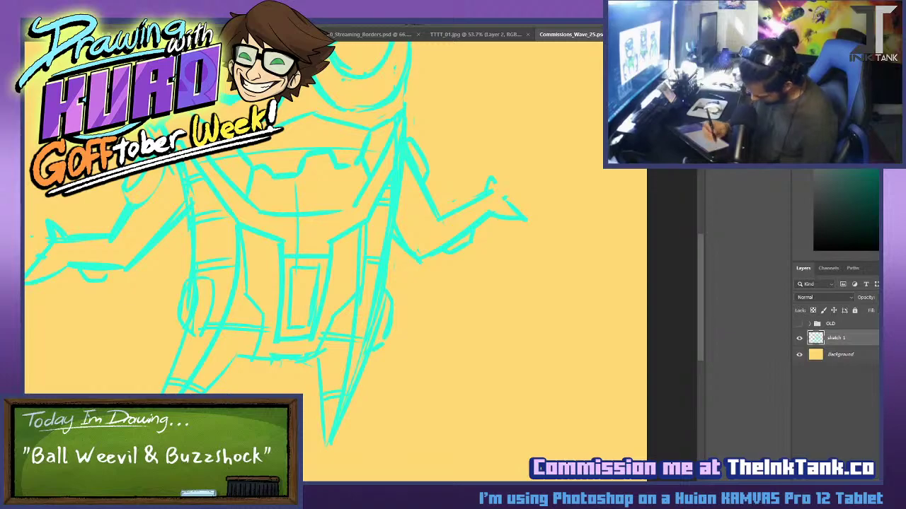
Erase the angled inner panel lines and the band ends outside the side strips, and redraw the lower body edge between the legs.
left_click_drag(239, 324, 194, 376)
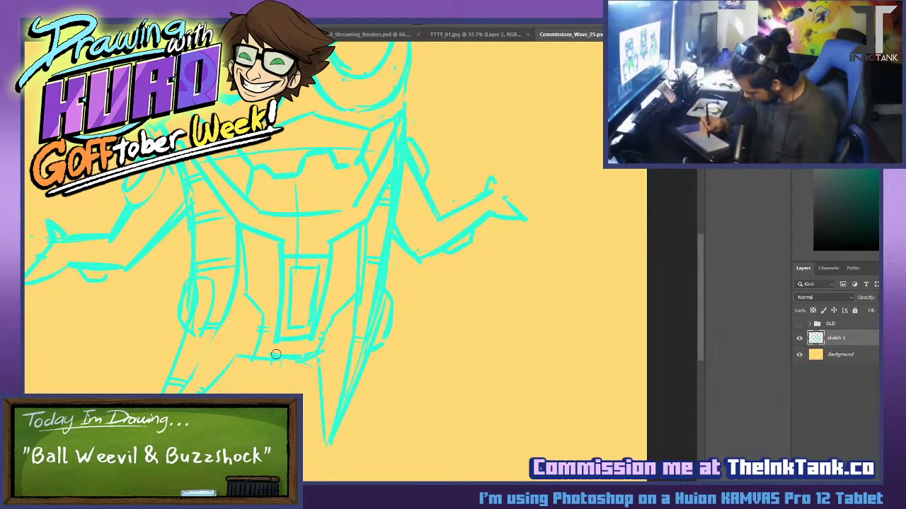
left_click_drag(276, 354, 320, 327)
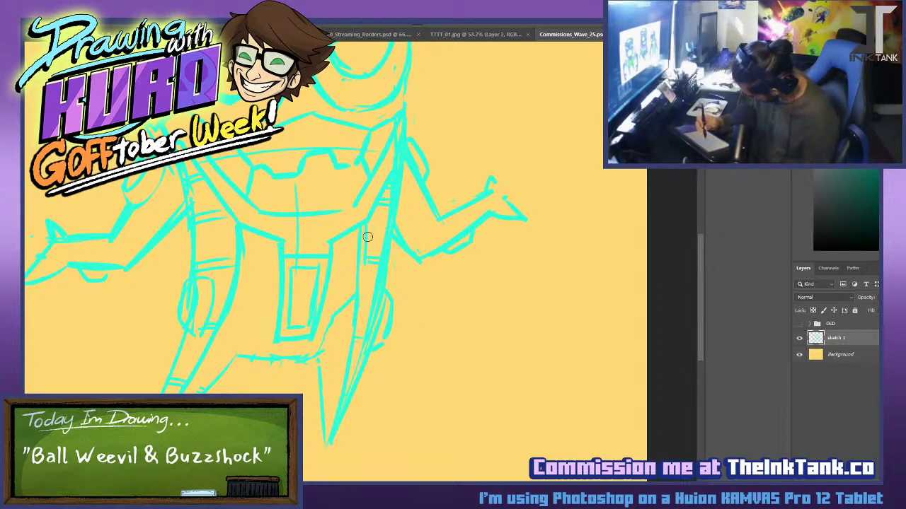
mouse_move(249, 350)
left_mouse_down()
mouse_move(320, 352)
mouse_move(314, 361)
left_mouse_up()
left_click_drag(230, 359, 240, 353)
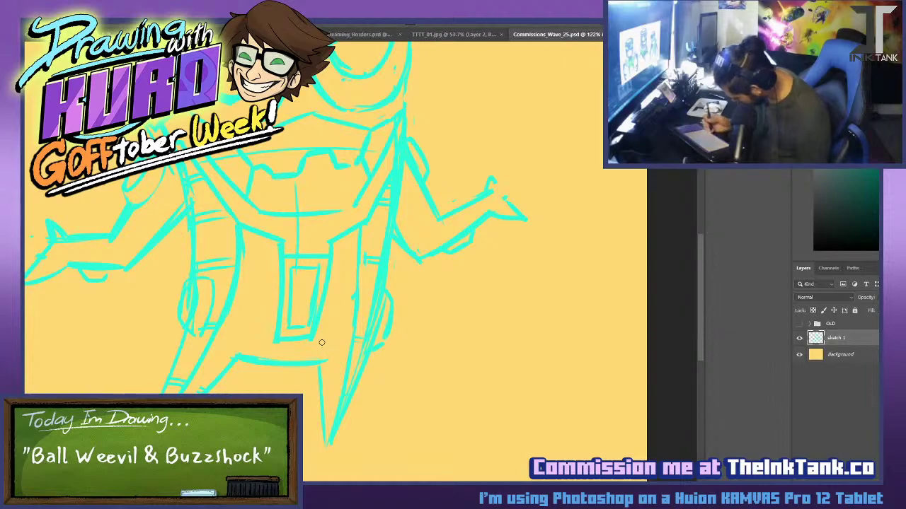
Clean up and redraw the body's outer edge below the shoulder pad on the viewer's left.
left_click_drag(511, 312, 511, 351)
left_click_drag(417, 175, 460, 267)
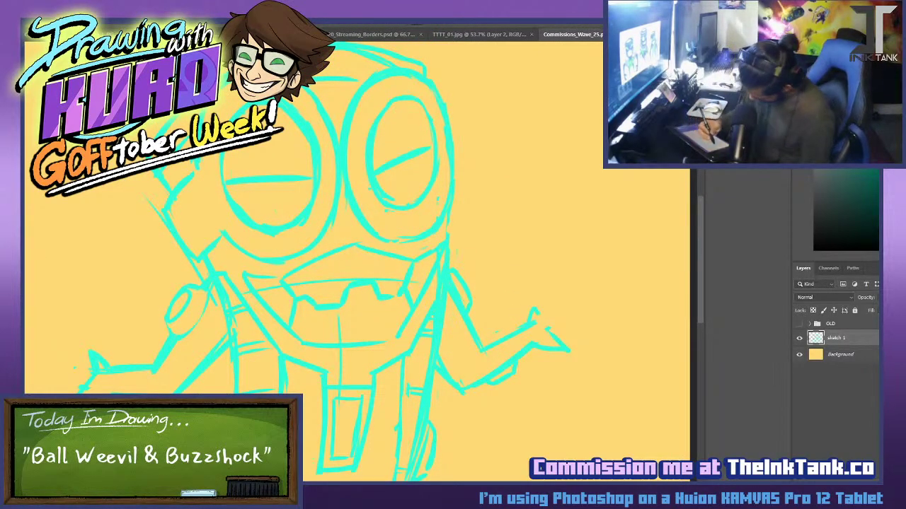
key("e")
left_click_drag(214, 292, 228, 331)
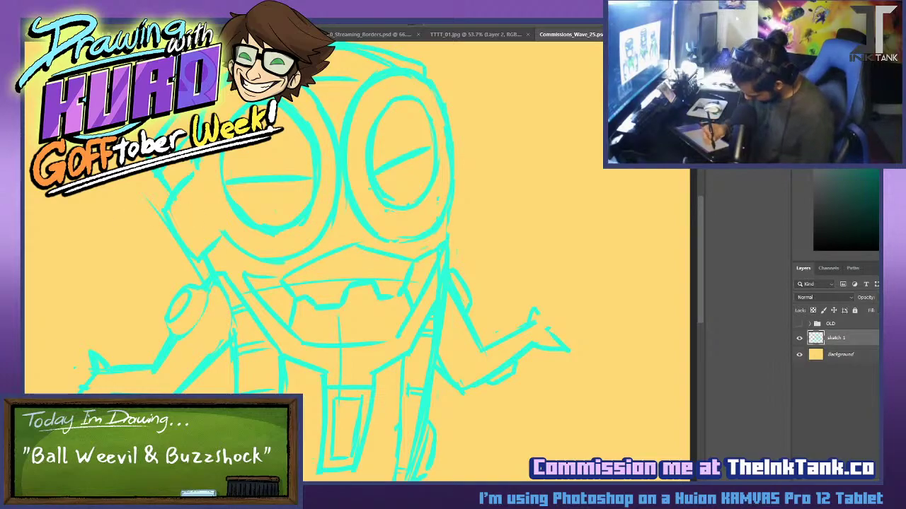
left_click_drag(211, 287, 233, 336)
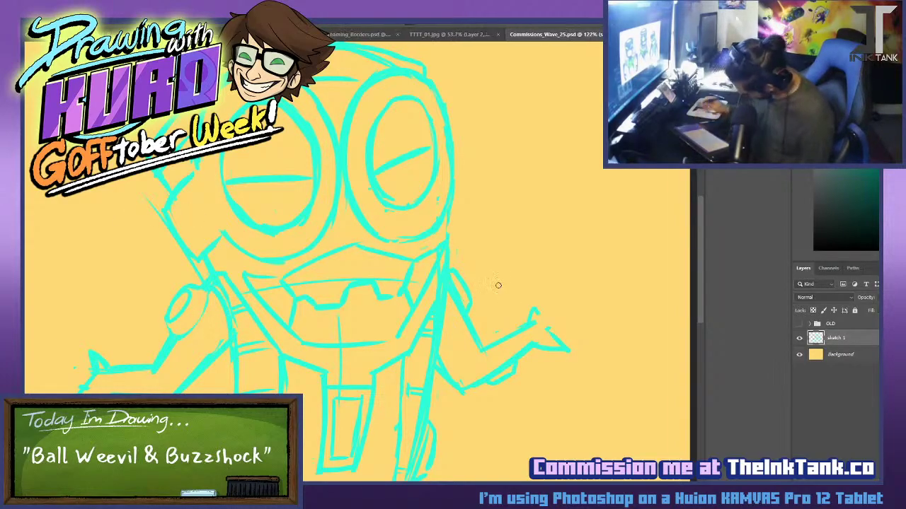
Lasso both goggle eyes, scale them down slightly with Free Transform, and deselect.
key("ctrl+0")
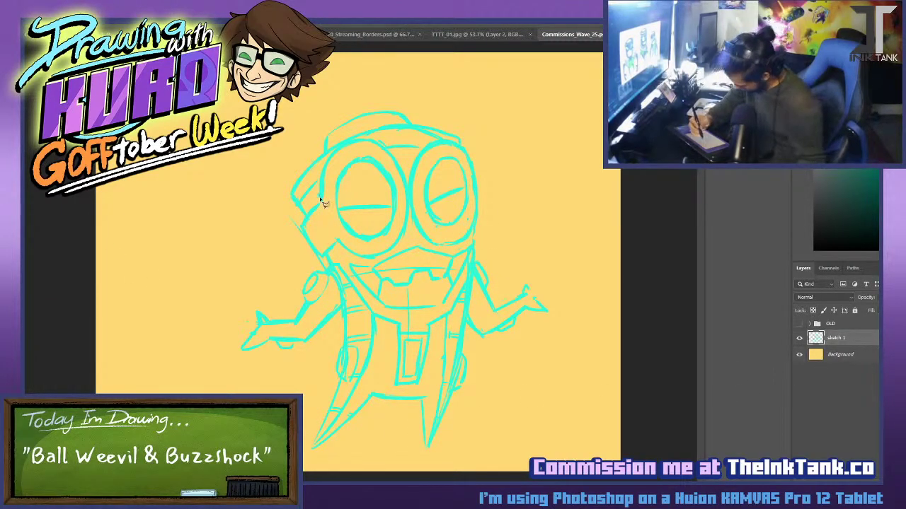
mouse_move(319, 200)
left_mouse_down()
mouse_move(349, 265)
mouse_move(414, 245)
mouse_move(460, 252)
mouse_move(487, 209)
mouse_move(471, 146)
mouse_move(422, 152)
mouse_move(348, 142)
mouse_move(314, 178)
mouse_move(319, 200)
left_mouse_up()
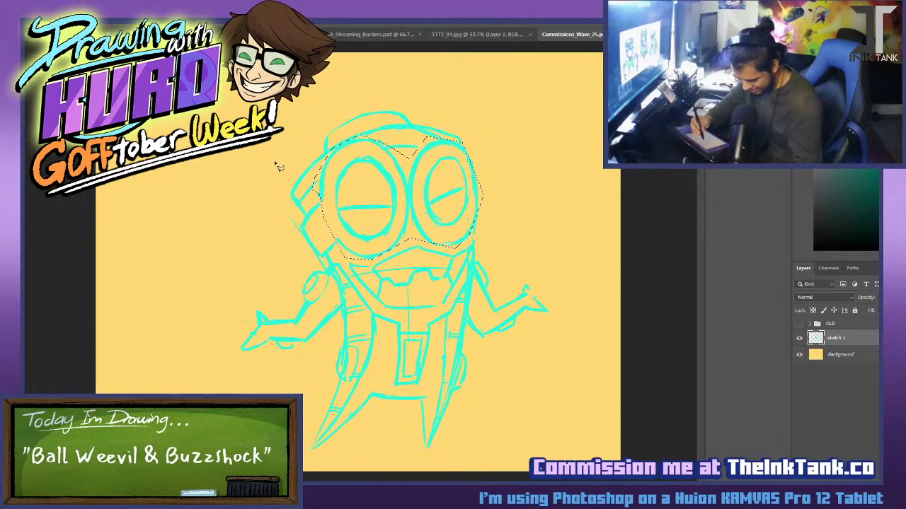
key("ctrl+t")
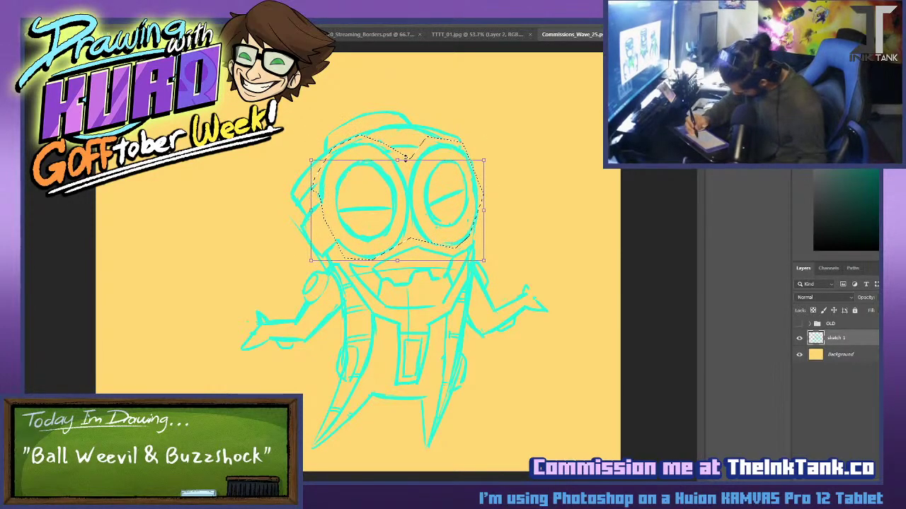
left_click_drag(405, 159, 406, 157)
mouse_move(461, 248)
left_mouse_down()
mouse_move(466, 229)
mouse_move(480, 261)
mouse_move(473, 254)
left_mouse_up()
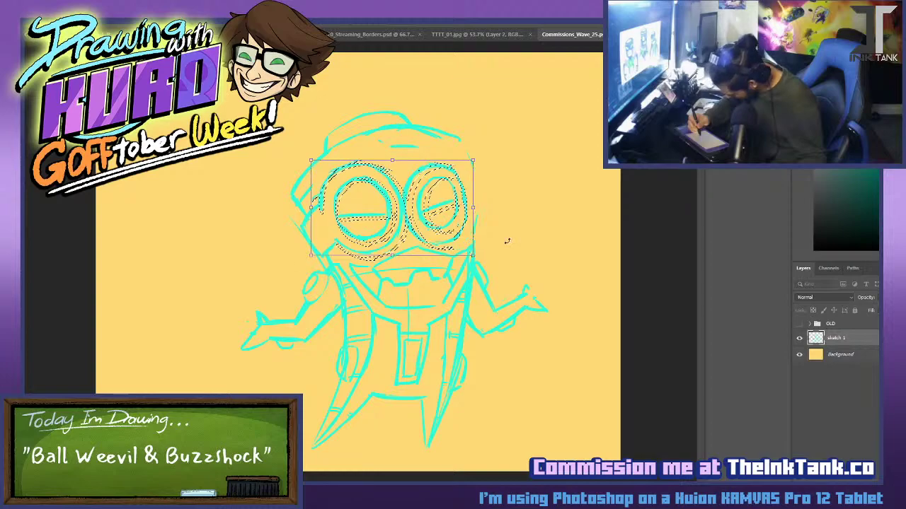
key("Return")
key("ctrl+d")
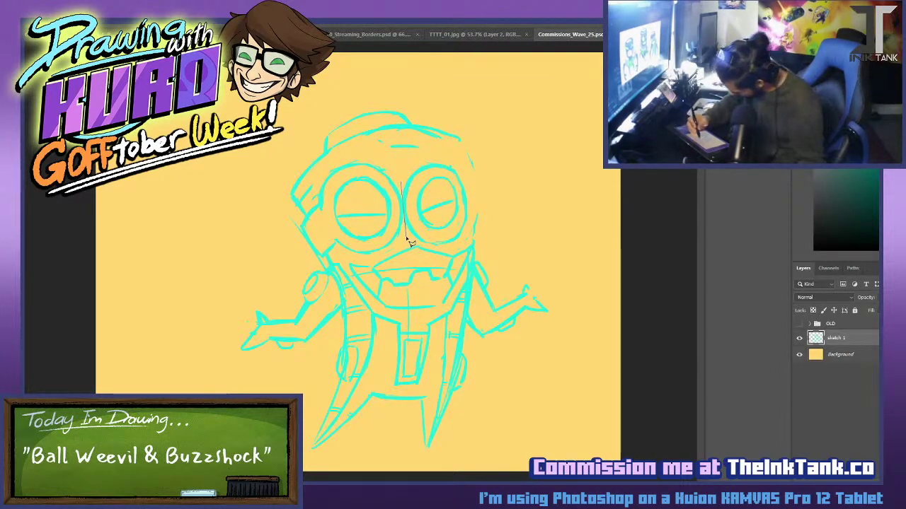
Lasso the goggle eye on the viewer's right, move it slightly away from the other eye, and deselect.
mouse_move(409, 242)
left_mouse_down()
mouse_move(431, 247)
mouse_move(479, 206)
mouse_move(415, 146)
mouse_move(405, 160)
left_mouse_up()
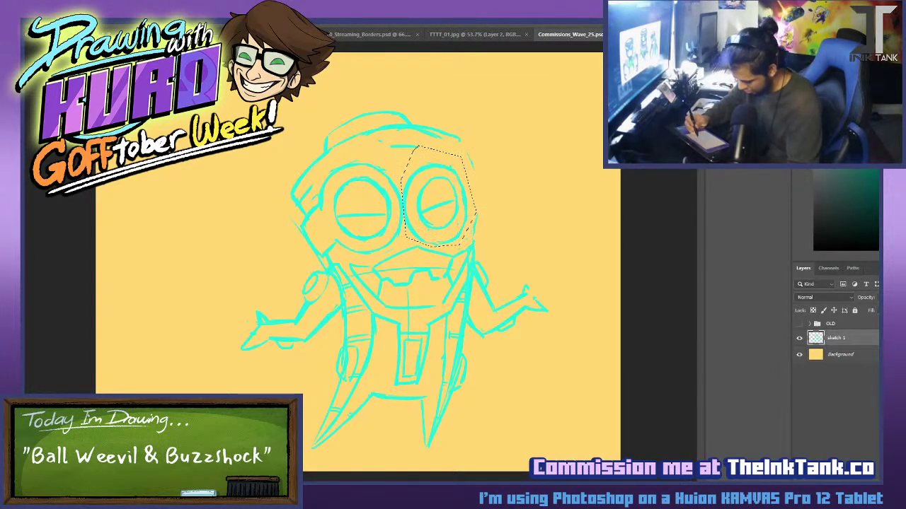
mouse_move(440, 231)
left_mouse_down()
mouse_move(453, 230)
mouse_move(445, 228)
left_mouse_up()
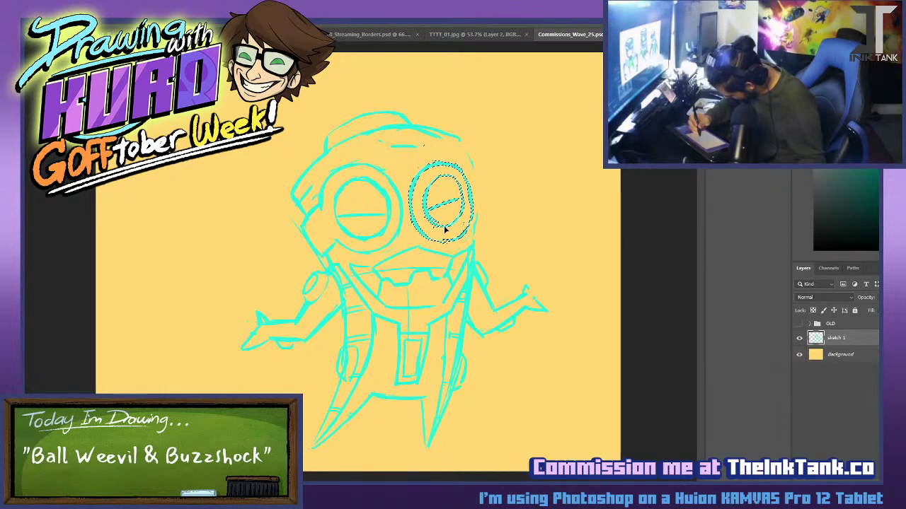
key("ctrl+d")
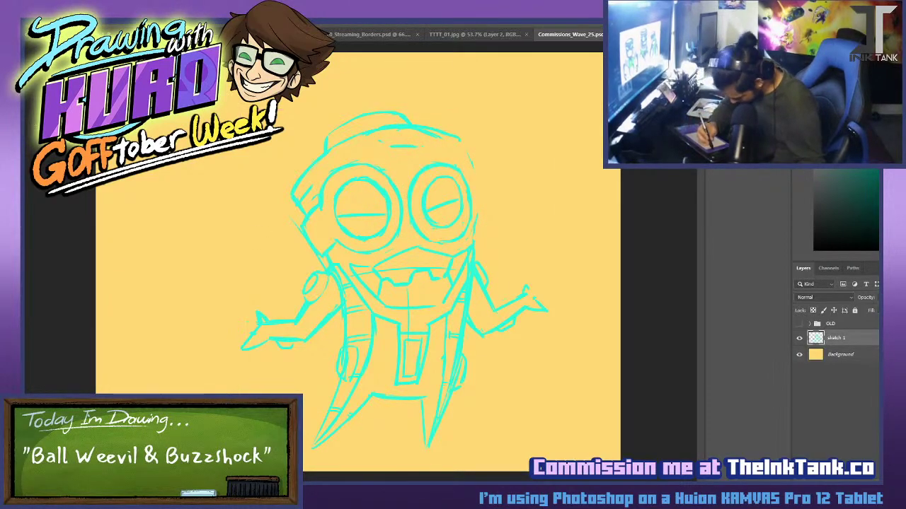
Draw the head's side edge beside the viewer's-right eye and a curved hat-brim line across the forehead above the goggles.
left_click_drag(425, 211, 461, 200)
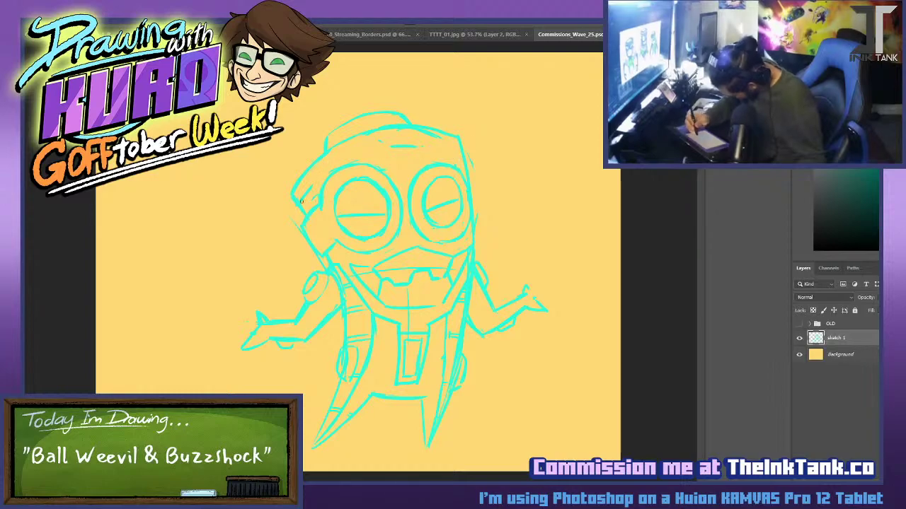
left_click_drag(338, 167, 462, 149)
key("ctrl+z")
left_click_drag(327, 174, 465, 164)
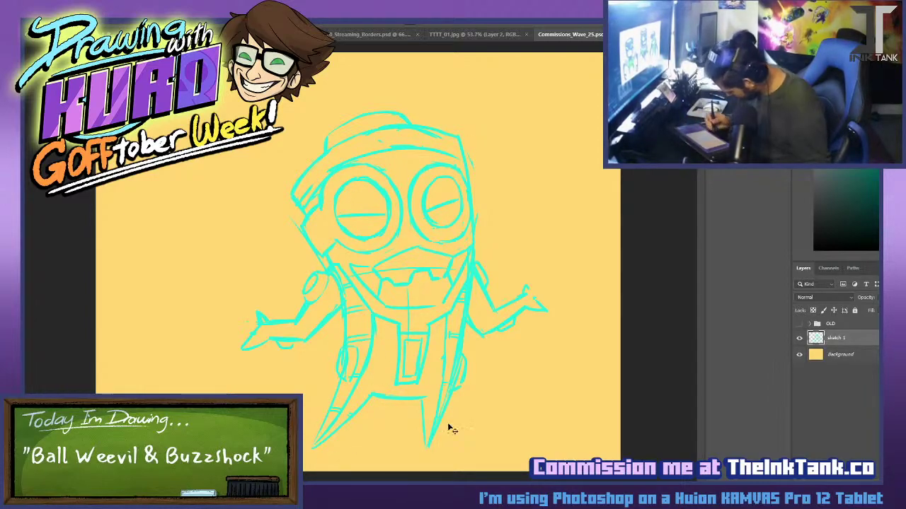
Select the goggle eye on the viewer's right again, shift it outward to overlap the head's edge, deselect, and save the document.
scroll(463, 423, "up", 1)
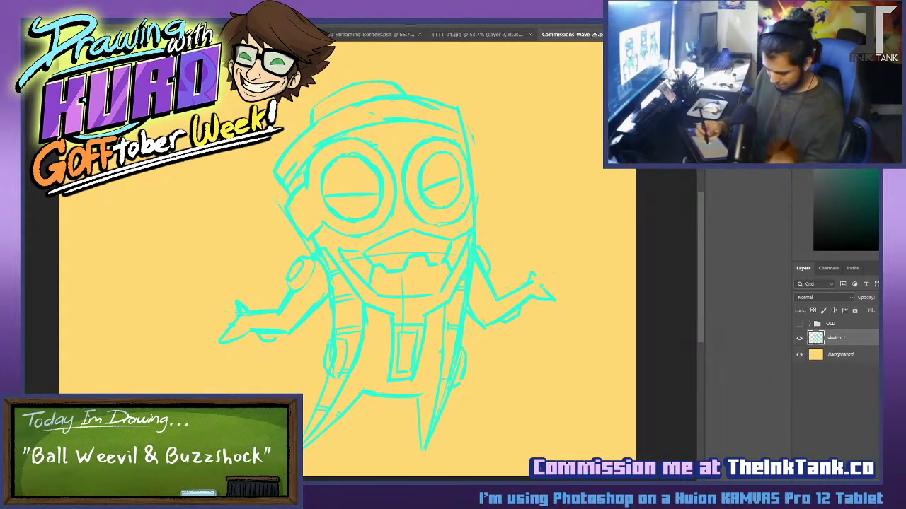
mouse_move(435, 232)
left_mouse_down()
mouse_move(457, 233)
mouse_move(476, 137)
mouse_move(396, 167)
mouse_move(406, 207)
mouse_move(429, 233)
left_mouse_up()
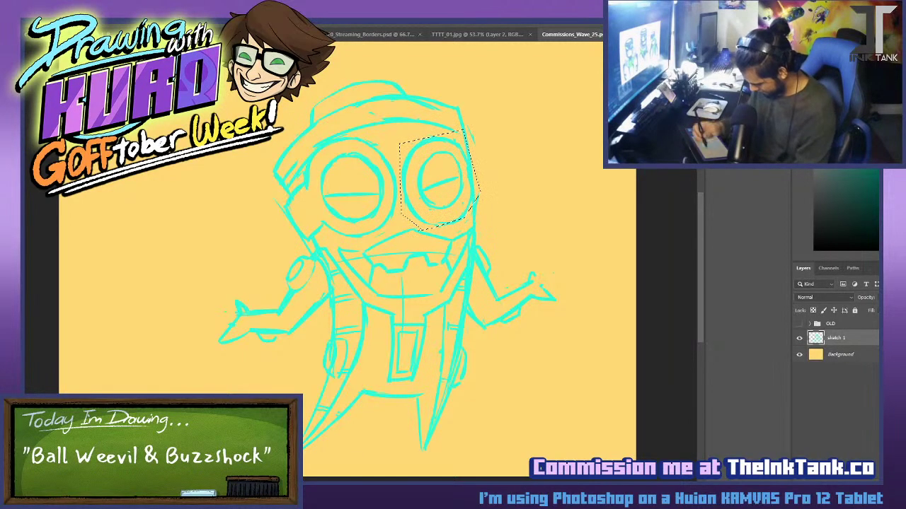
key("ctrl+t")
mouse_move(460, 196)
left_mouse_down()
mouse_move(476, 186)
mouse_move(479, 196)
left_mouse_up()
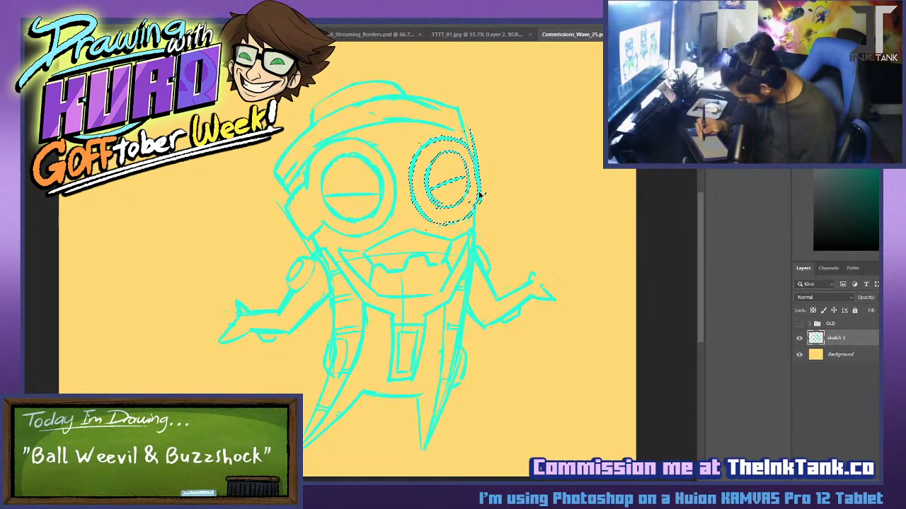
key("ctrl+d")
key("ctrl+s")
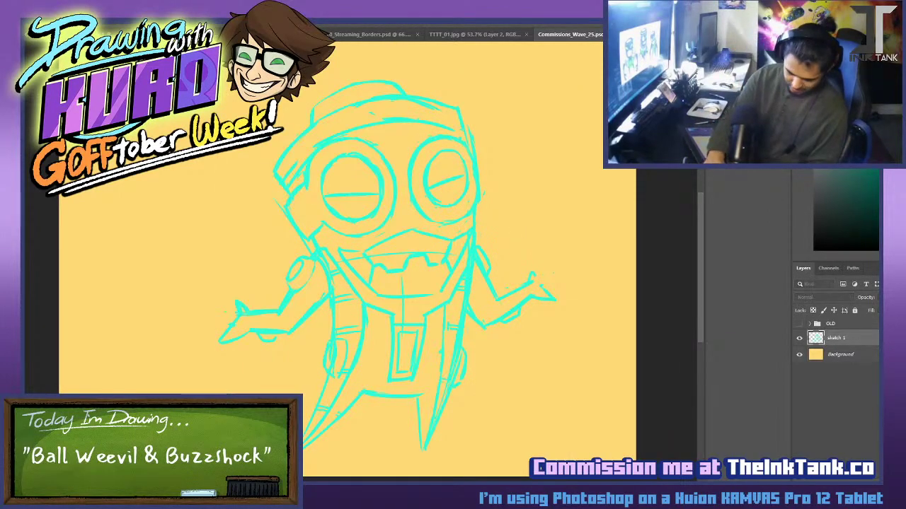
Add a layer named Outline 1 above sketch 1, and try a first outline stroke beside the face, undoing it.
left_click(513, 229)
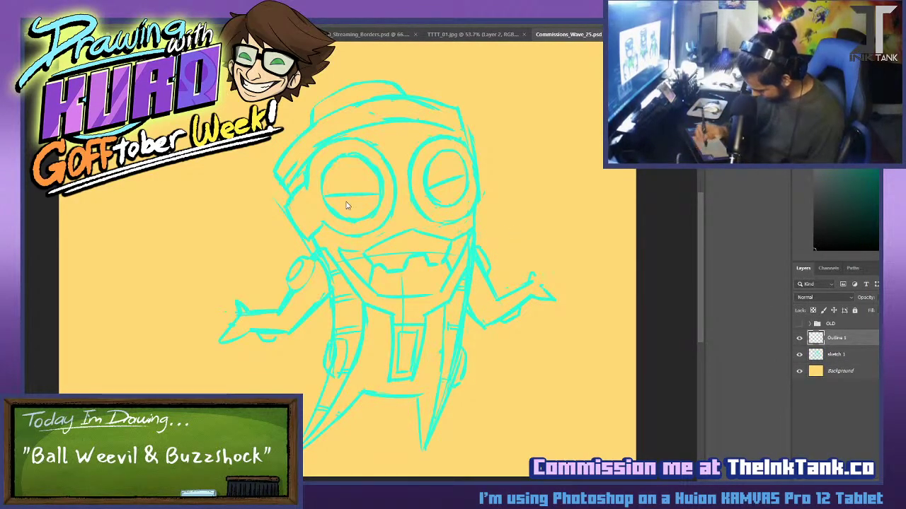
mouse_move(322, 166)
left_mouse_down()
mouse_move(324, 363)
mouse_move(324, 269)
left_mouse_up()
key("ctrl+z")
scroll(424, 329, "up", 5)
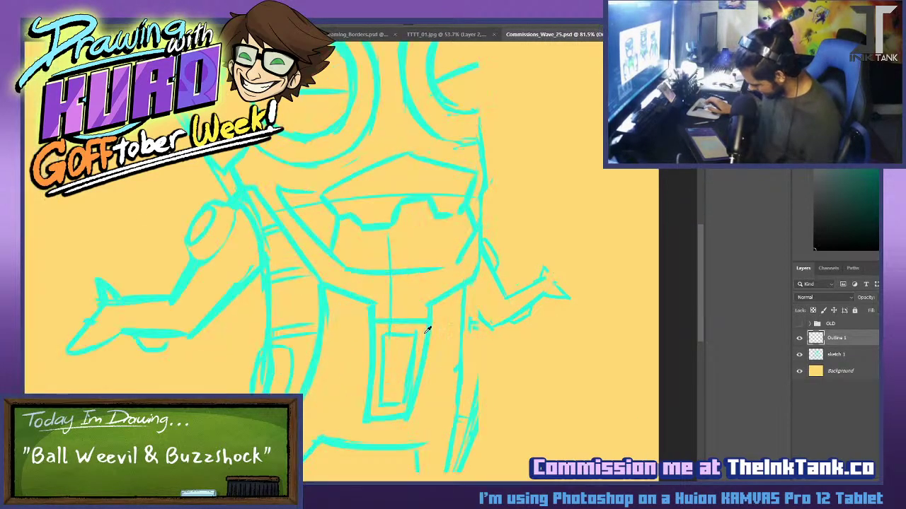
Ink the outer edge of the body and leg on the viewer's left in black, from below the arm down towards the foot.
left_click_drag(391, 334, 428, 202)
mouse_move(300, 136)
left_mouse_down()
mouse_move(247, 396)
mouse_move(255, 395)
left_mouse_up()
key("ctrl+z")
key("ctrl+z")
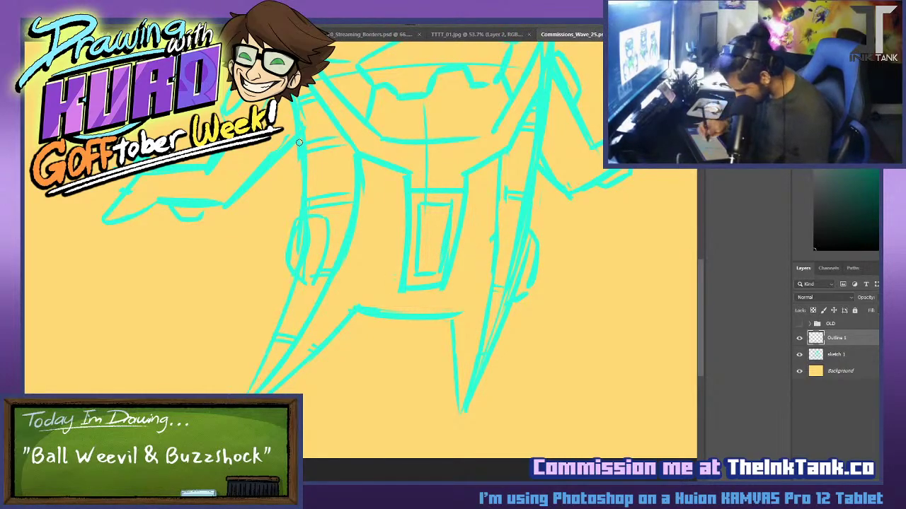
mouse_move(301, 132)
left_mouse_down()
mouse_move(298, 199)
mouse_move(252, 393)
left_mouse_up()
key("ctrl+z")
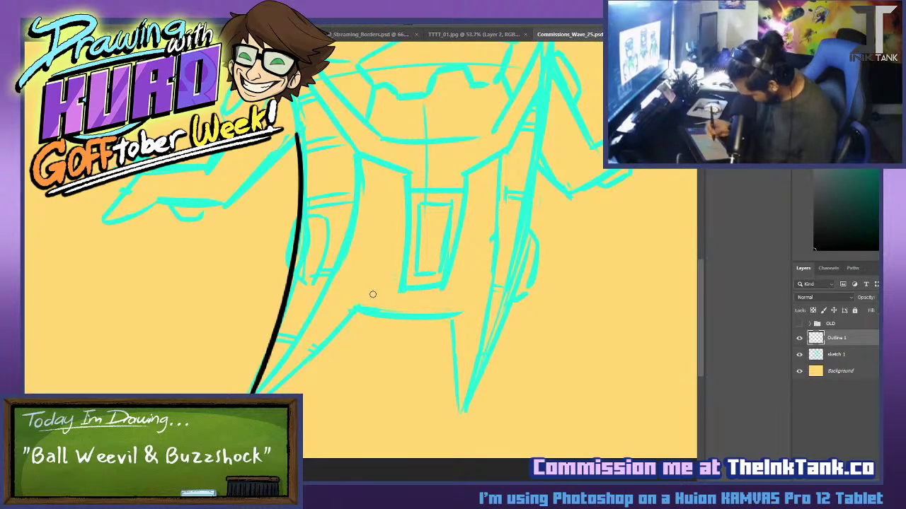
left_click_drag(368, 294, 288, 394)
key("ctrl+z")
left_click_drag(366, 296, 257, 394)
key("ctrl+z")
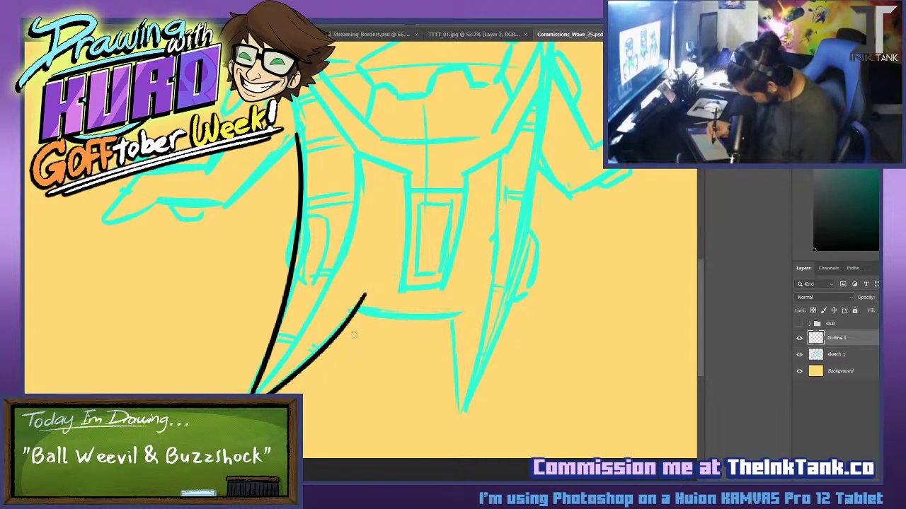
scroll(455, 308, "up", 4)
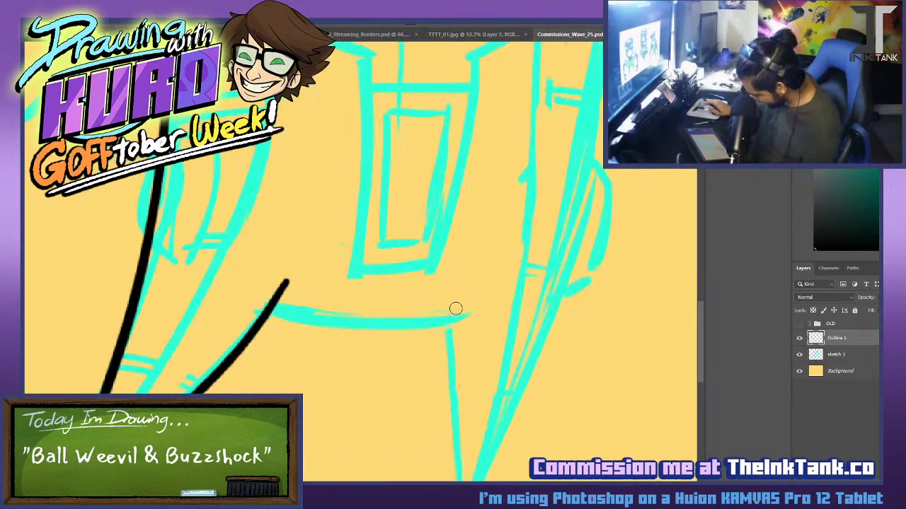
left_click_drag(448, 261, 623, 81)
key("ctrl+z")
Extend the viewer's-left leg's outer outline to the foot, ink its curved inner edge, and erase the overshoot to leave a pointed tip.
left_click_drag(285, 195, 202, 385)
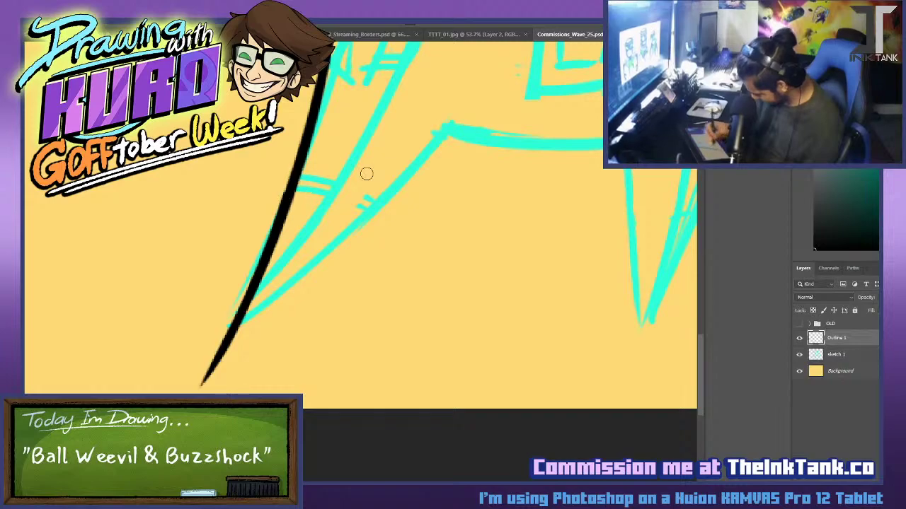
left_click_drag(459, 117, 181, 388)
key("ctrl+z")
left_click_drag(206, 355, 446, 123)
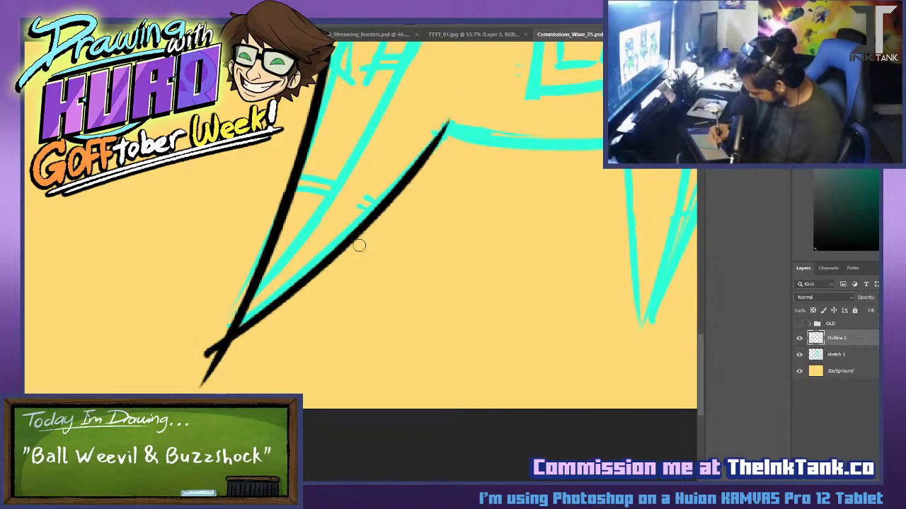
left_click_drag(428, 153, 452, 116)
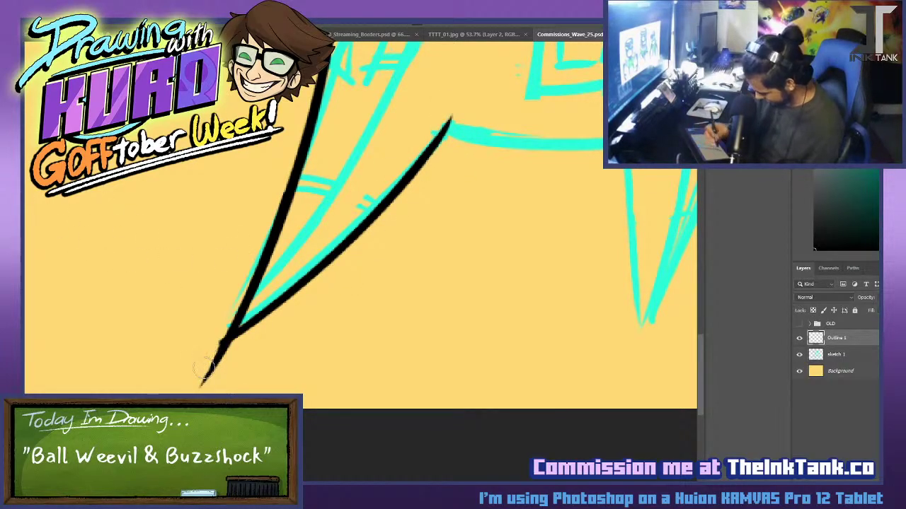
mouse_move(228, 351)
left_mouse_down()
mouse_move(271, 325)
mouse_move(202, 382)
left_mouse_up()
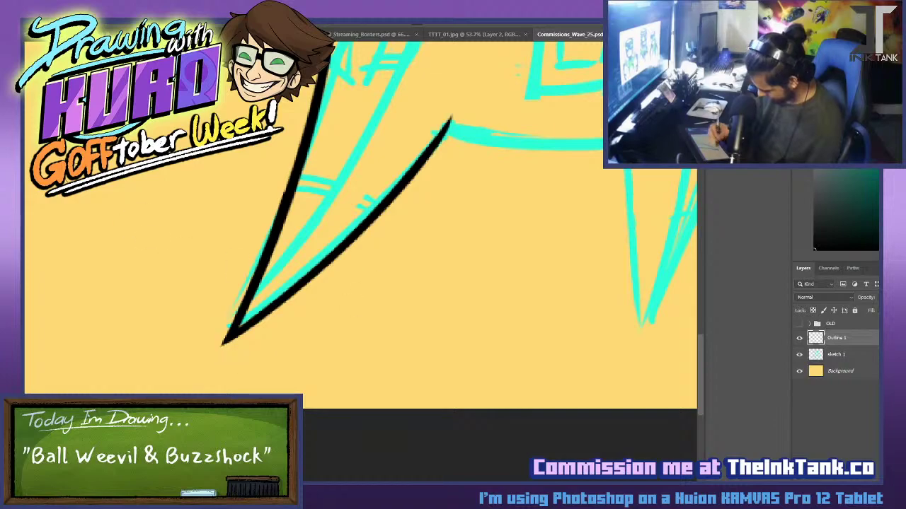
Ink the curved bottom edge of the torso between the legs and the inner edge of the leg on the viewer's right.
left_click_drag(515, 296, 346, 375)
left_click_drag(276, 211, 467, 216)
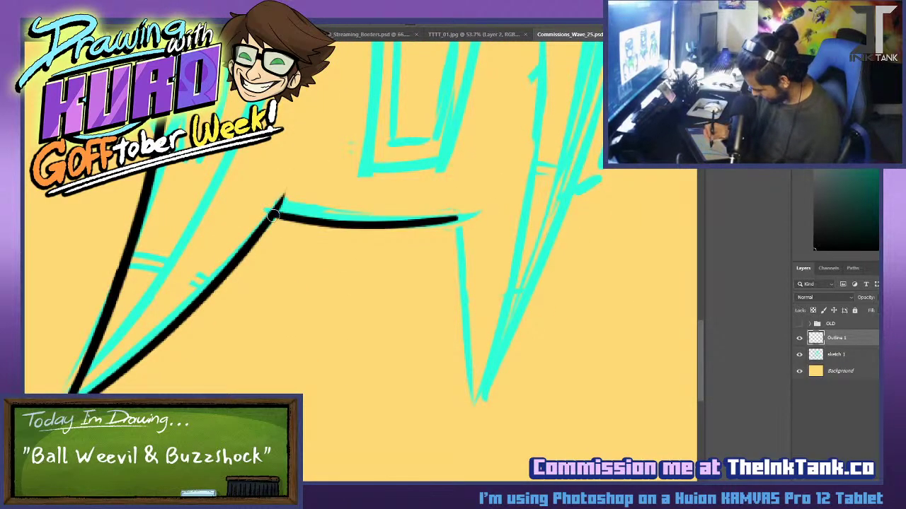
key("ctrl+z")
left_click_drag(274, 214, 474, 220)
key("ctrl+z")
mouse_move(275, 219)
left_mouse_down()
mouse_move(490, 217)
mouse_move(468, 425)
left_mouse_up()
key("ctrl+z")
left_click_drag(438, 225, 468, 427)
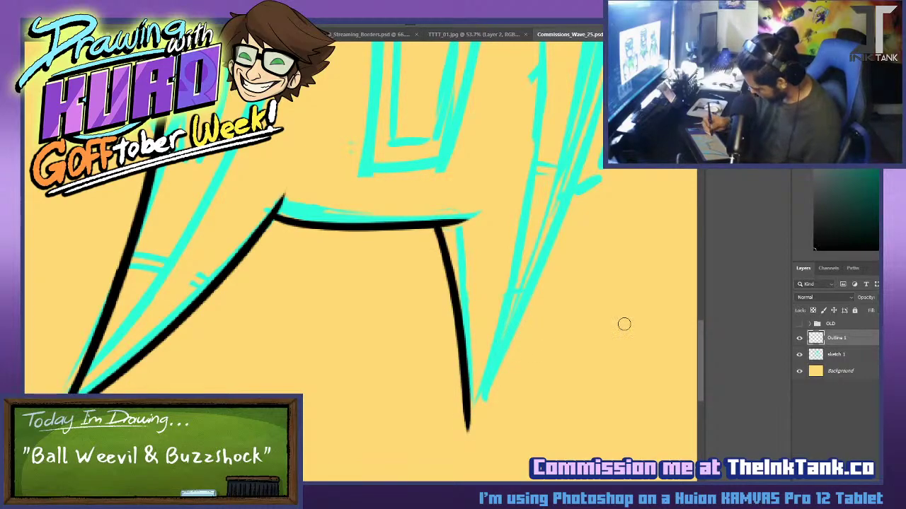
Ink the long outer edge of the body and leg on the viewer's right, running from the torso past the foot's tip.
scroll(625, 325, "down", 3)
left_click_drag(513, 294, 453, 381)
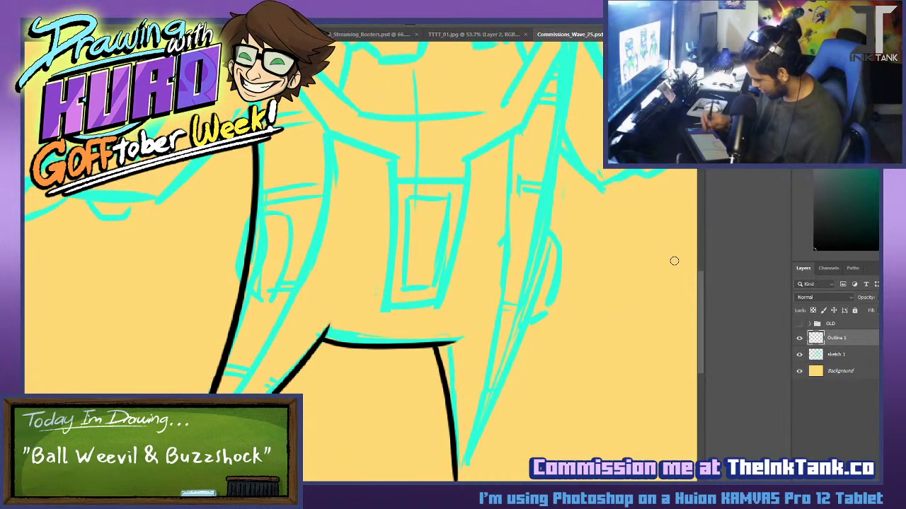
scroll(644, 247, "down", 3)
left_click_drag(604, 174, 538, 410)
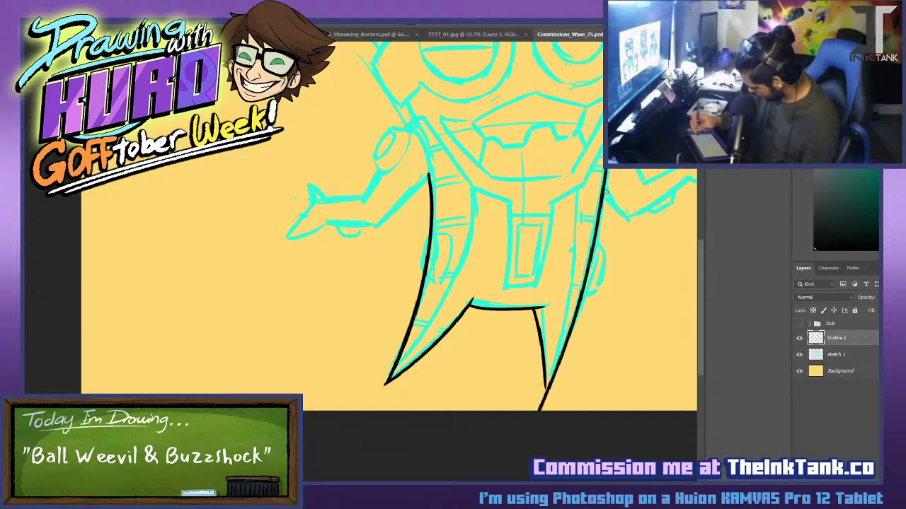
key("ctrl+z")
left_click_drag(602, 176, 529, 410)
key("ctrl+z")
left_click_drag(601, 181, 538, 411)
key("ctrl+z")
Erase the outline overshoot below the viewer's-right foot so that the leg ends in a point.
scroll(387, 260, "up", 4)
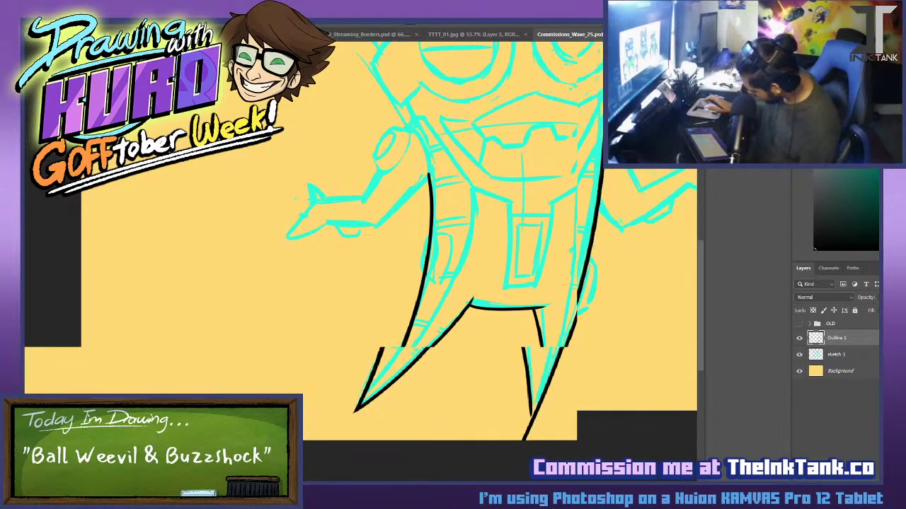
left_click_drag(610, 335, 565, 145)
left_click_drag(496, 260, 517, 207)
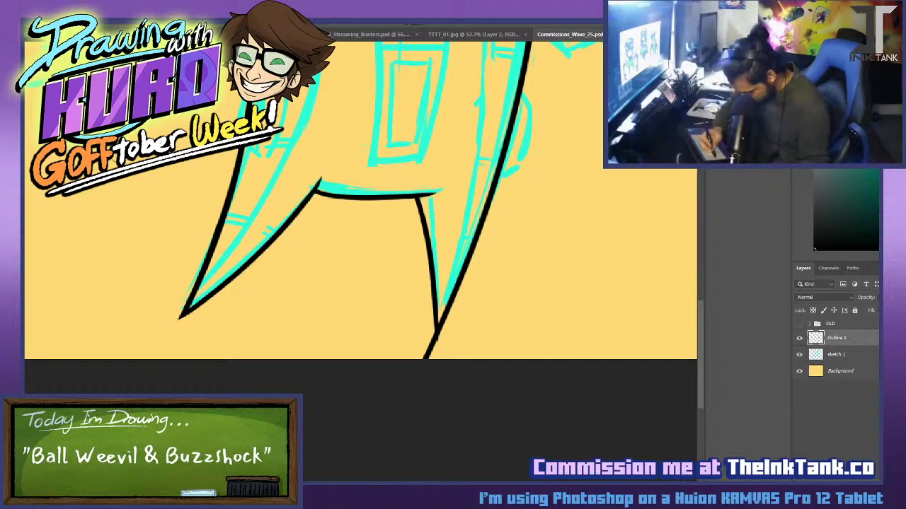
left_click_drag(433, 351, 428, 320)
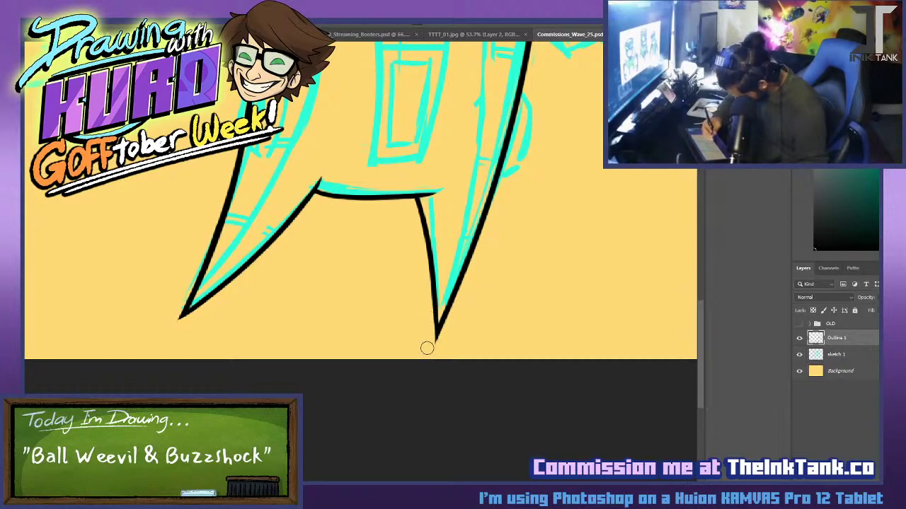
Ink the short edge under the head on the viewer's left and a curved shoulder line joining it to the body's side outline.
scroll(390, 231, "up", 6)
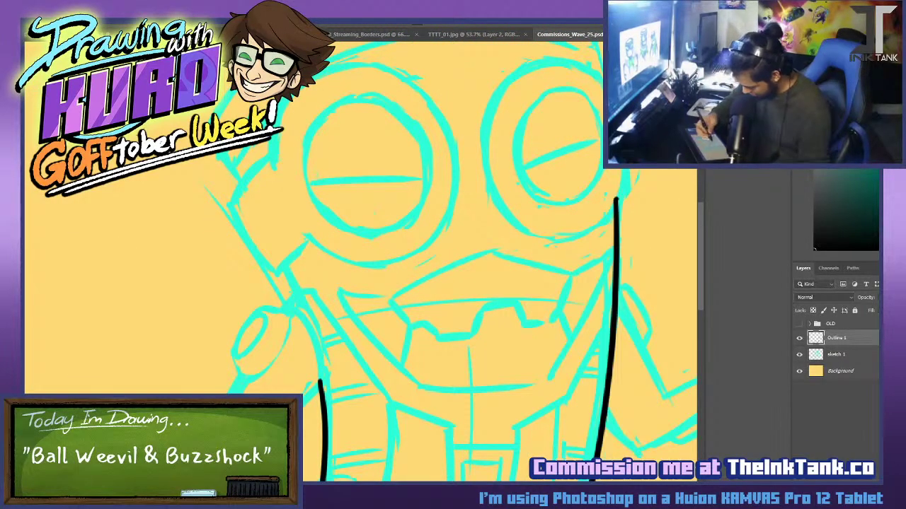
left_click_drag(280, 273, 298, 307)
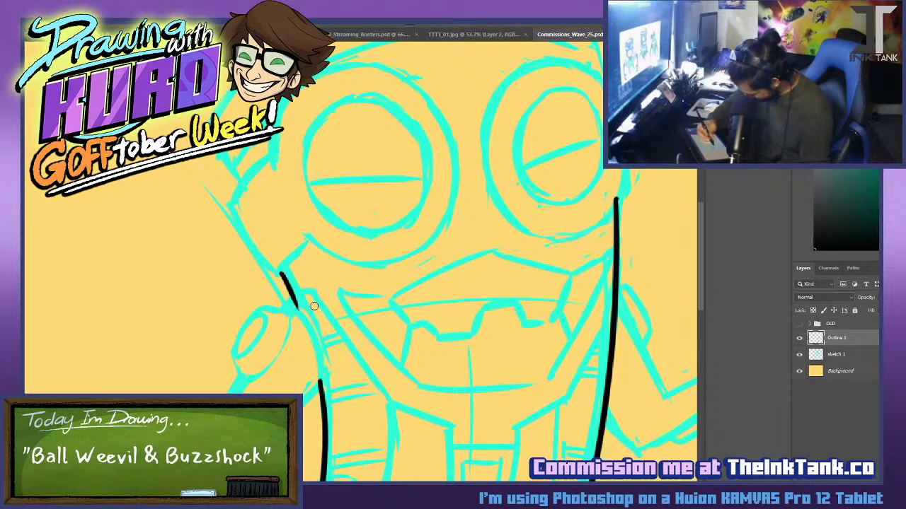
mouse_move(233, 393)
left_mouse_down()
mouse_move(294, 305)
mouse_move(322, 326)
mouse_move(269, 327)
mouse_move(311, 403)
left_mouse_up()
key("ctrl+z")
scroll(330, 337, "up", 1)
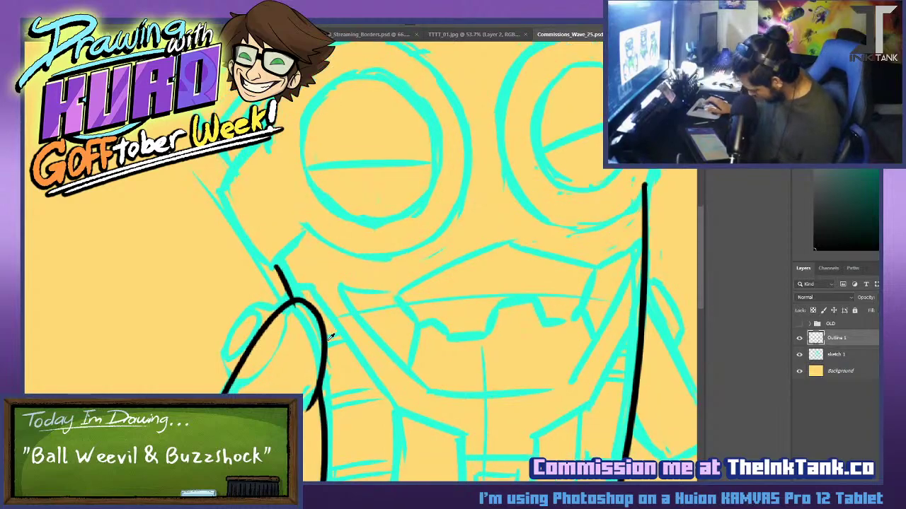
scroll(330, 337, "up", 3)
key("ctrl+z")
left_click_drag(336, 315, 342, 264)
mouse_move(283, 210)
left_mouse_down()
mouse_move(304, 225)
mouse_move(327, 343)
left_mouse_up()
key("ctrl+z")
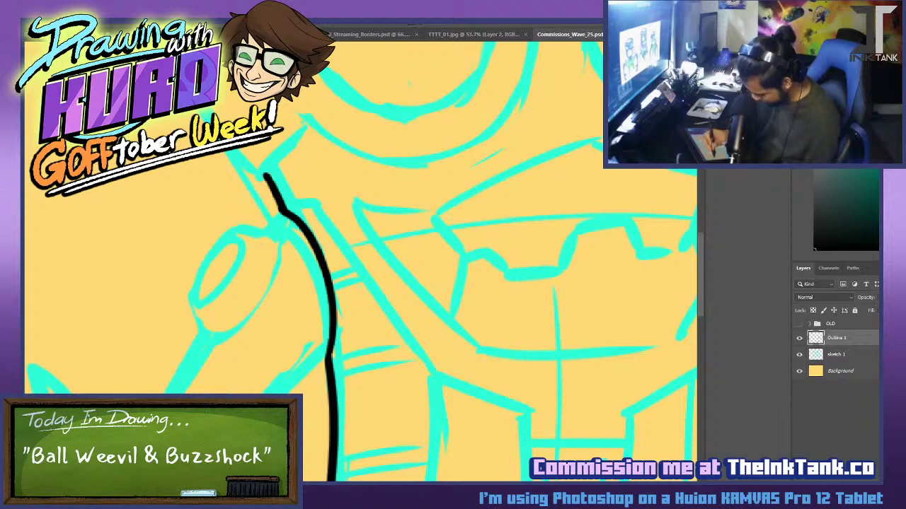
Ink the upper edge of the arm on the viewer's left with a straight stroke from the shoulder to the elbow.
mouse_move(281, 211)
left_mouse_down()
mouse_move(173, 394)
mouse_move(284, 209)
left_mouse_up()
key("ctrl+z")
key("ctrl+z")
left_click_drag(226, 493, 334, 336)
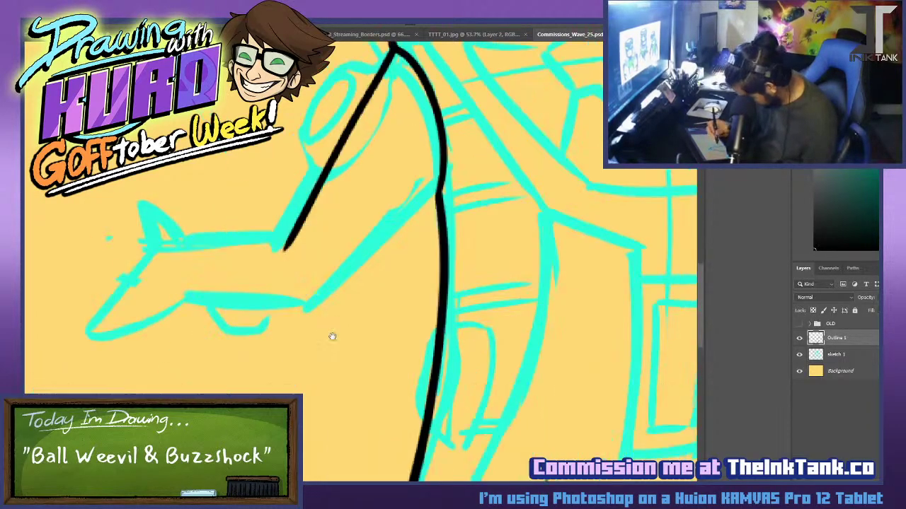
Ink the left arm's upper-arm and forearm edges in black on the Outline 1 layer, following the cyan sketch.
key("ctrl+z")
left_click_drag(391, 51, 270, 256)
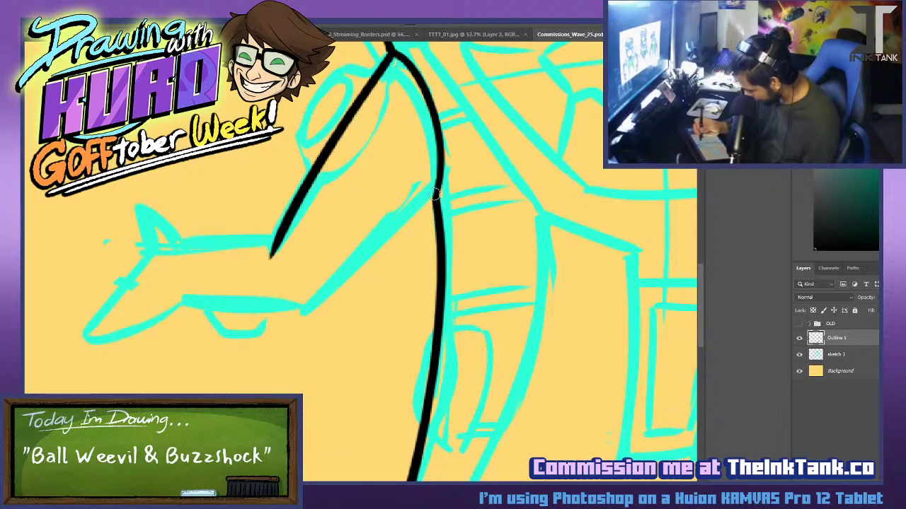
left_click_drag(437, 192, 300, 311)
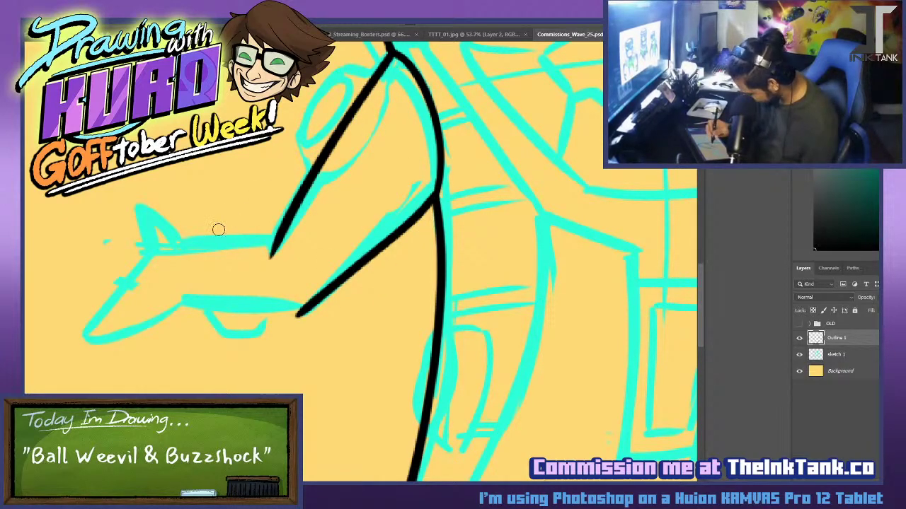
left_click_drag(184, 245, 283, 235)
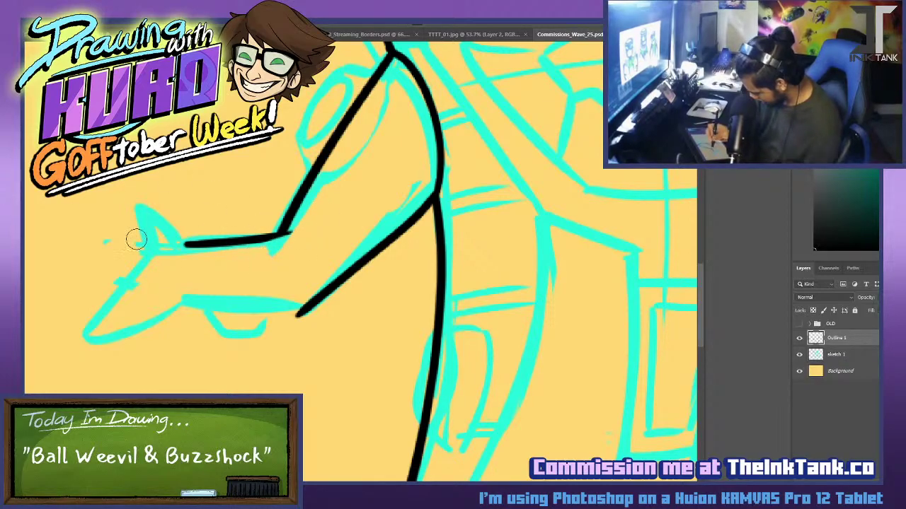
left_click_drag(184, 296, 291, 310)
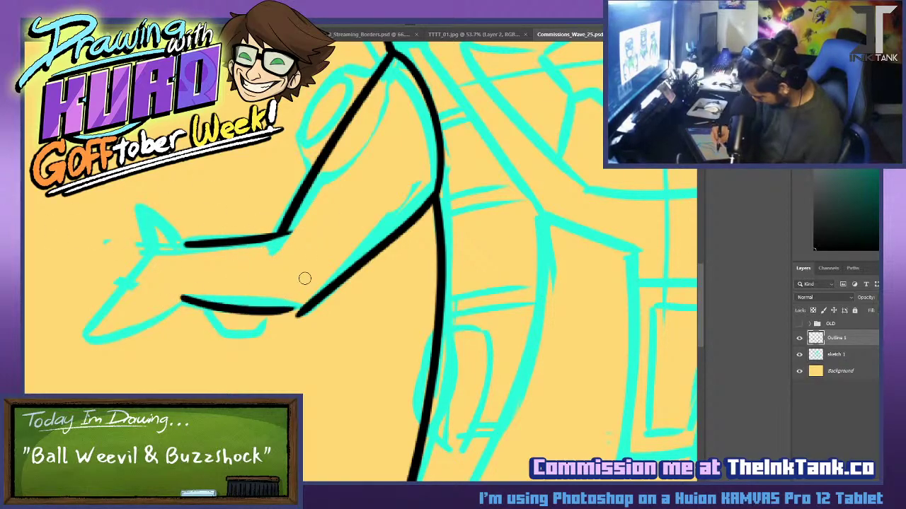
key("ctrl+z")
left_click_drag(185, 300, 312, 293)
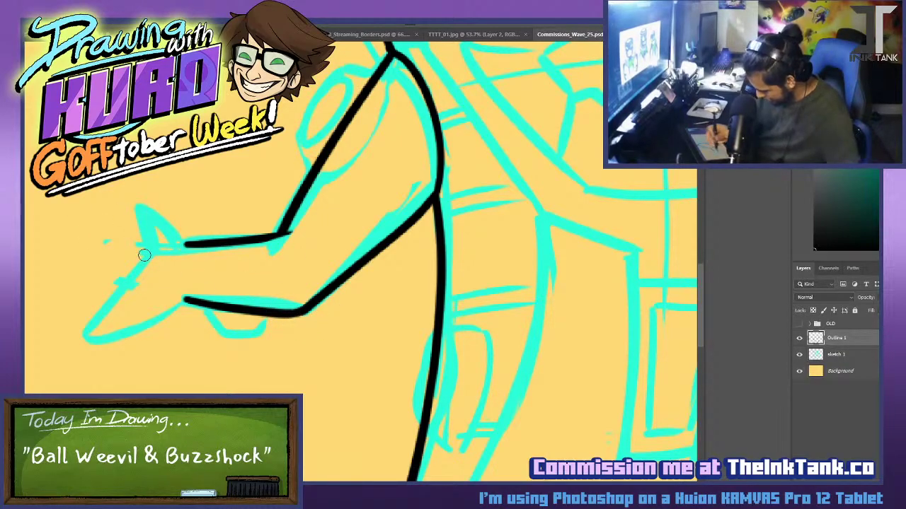
Ink the left hand's pointed finger shape and curved thumb, redrawing strokes until they fit the sketch.
mouse_move(146, 256)
left_mouse_down()
mouse_move(80, 334)
mouse_move(191, 294)
left_mouse_up()
key("ctrl+z")
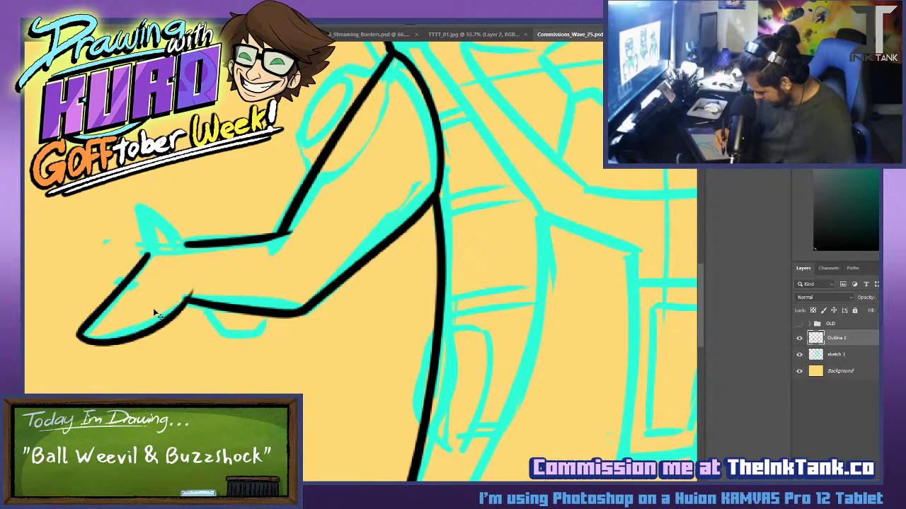
key("ctrl+z")
mouse_move(80, 338)
left_mouse_down()
mouse_move(182, 294)
mouse_move(187, 282)
left_mouse_up()
key("ctrl+z")
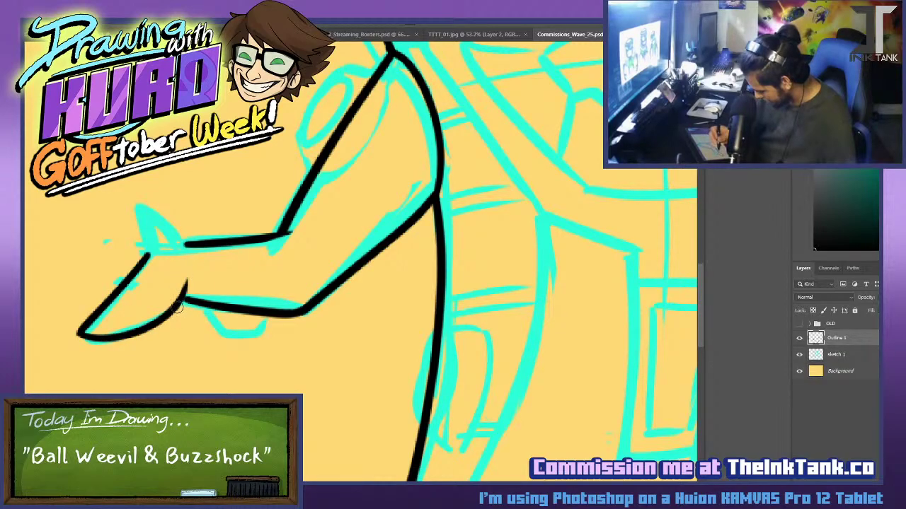
mouse_move(150, 256)
left_mouse_down()
mouse_move(135, 205)
mouse_move(161, 219)
mouse_move(183, 254)
left_mouse_up()
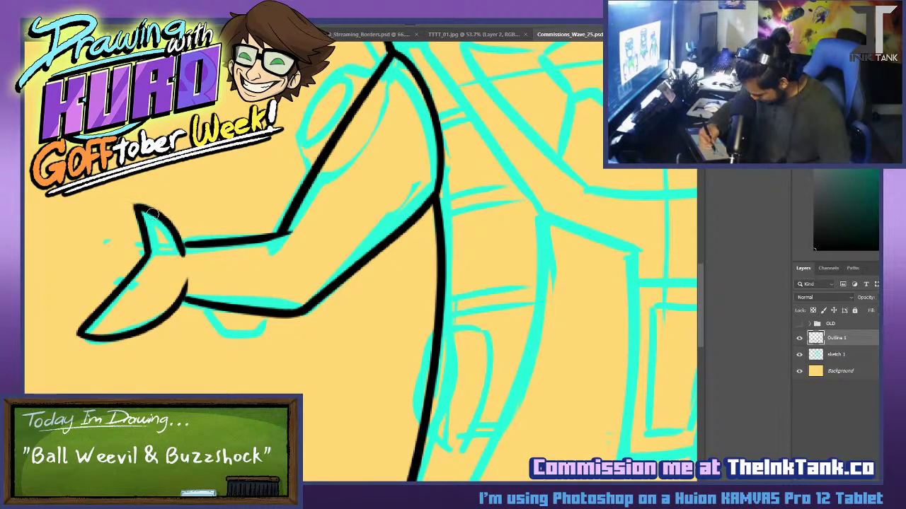
key("ctrl+z")
left_click_drag(135, 208, 186, 250)
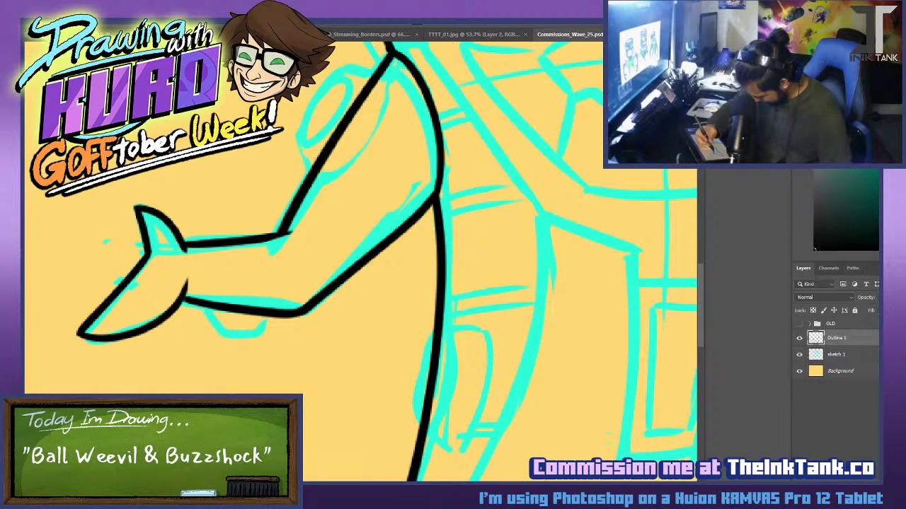
Ink the upper and lower edges of the bent right arm, from the body line to the wrist.
left_click_drag(440, 182, 134, 325)
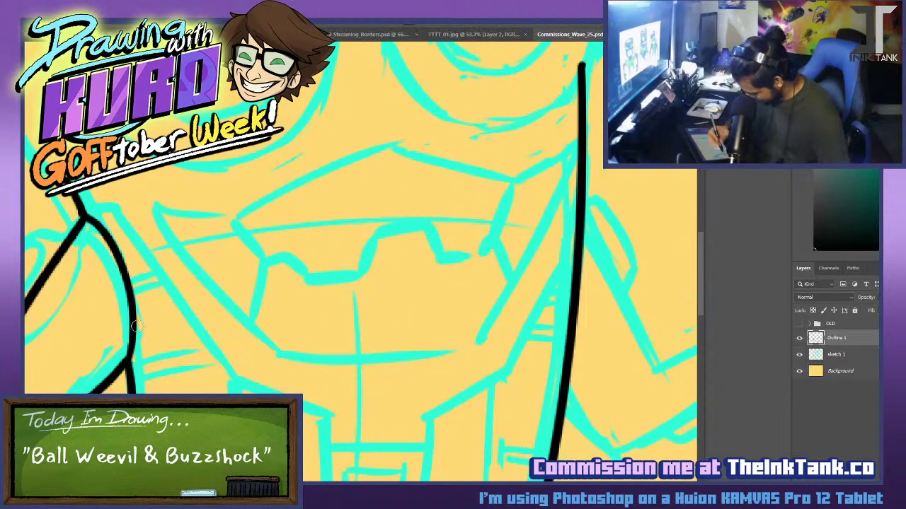
left_click_drag(563, 342, 496, 236)
mouse_move(437, 129)
left_mouse_down()
mouse_move(508, 282)
mouse_move(600, 230)
left_mouse_up()
mouse_move(420, 307)
left_mouse_down()
mouse_move(537, 322)
mouse_move(580, 290)
mouse_move(485, 345)
mouse_move(609, 275)
left_mouse_up()
key("ctrl+z")
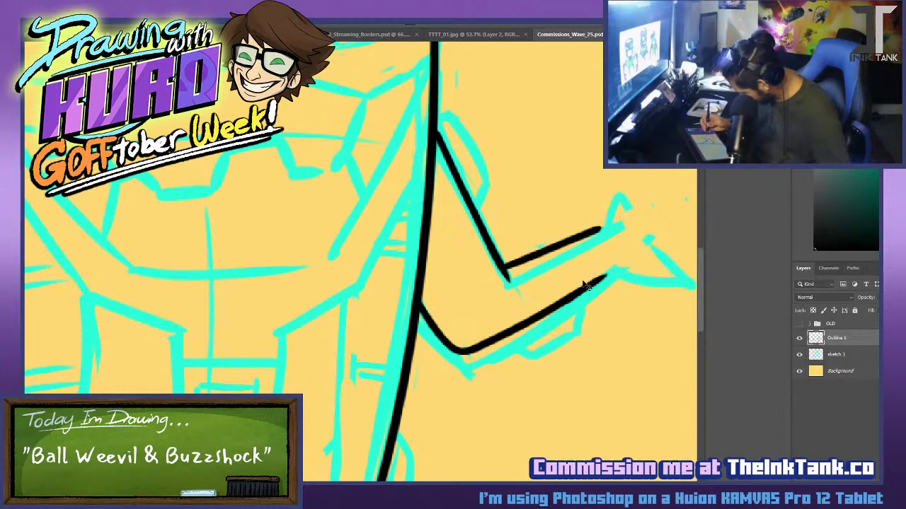
key("ctrl+z")
Ink the right hand's small pointed thumb at the end of the upper forearm line.
left_click_drag(578, 237, 603, 198)
key("ctrl+z")
mouse_move(583, 231)
left_mouse_down()
mouse_move(606, 193)
mouse_move(621, 227)
left_mouse_up()
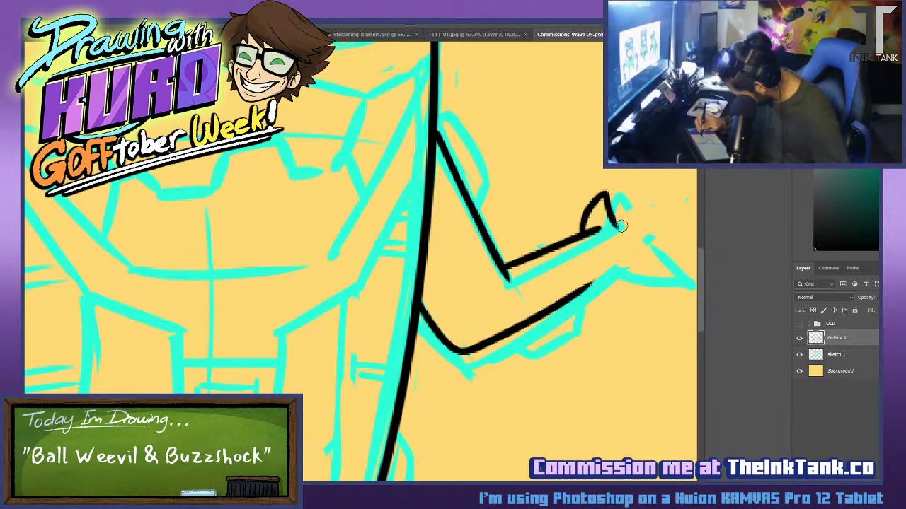
key("ctrl+z")
left_click_drag(603, 195, 611, 226)
key("ctrl+z")
left_click_drag(604, 194, 608, 231)
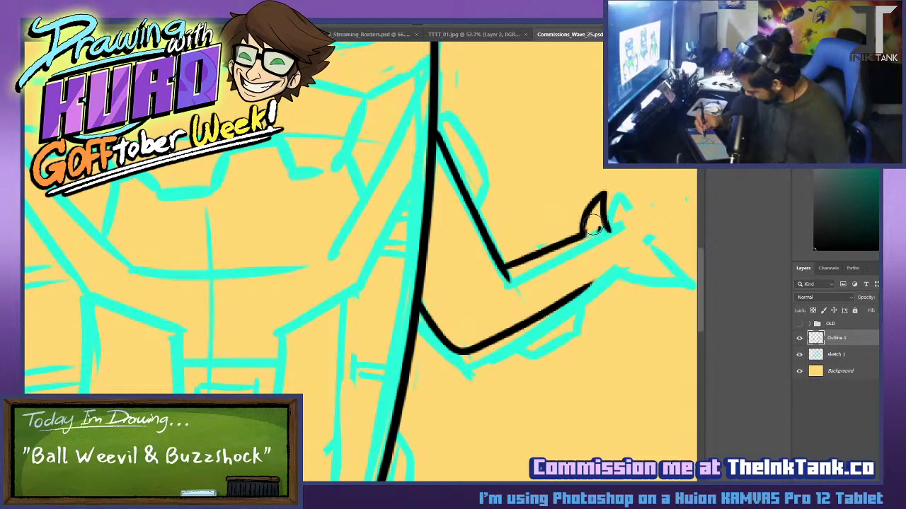
Ink the right hand's curved palm and pointed finger tip, and save the document.
left_click_drag(616, 239, 369, 189)
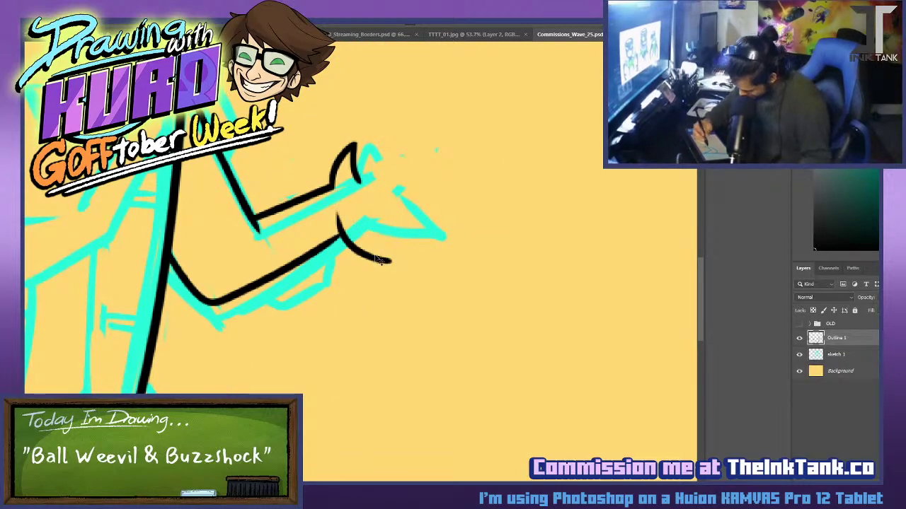
left_click_drag(333, 218, 405, 261)
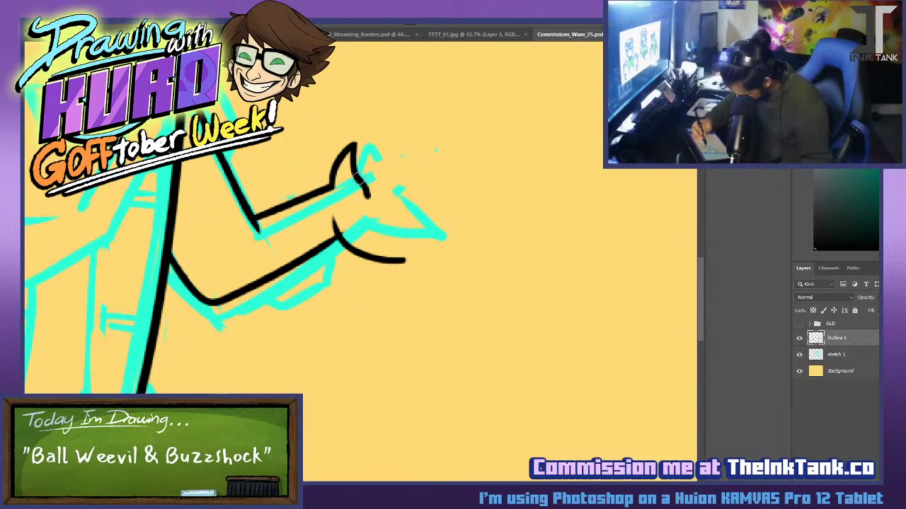
left_click_drag(357, 179, 408, 259)
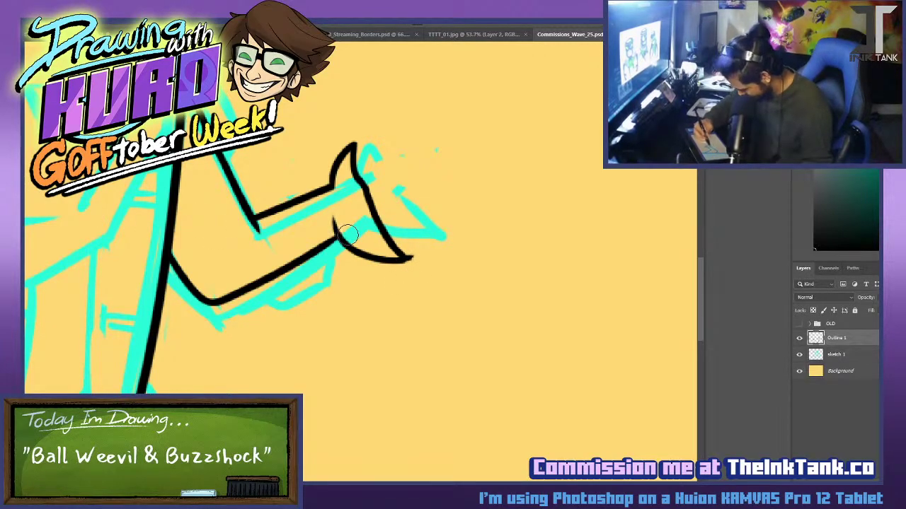
left_click_drag(417, 262, 405, 245)
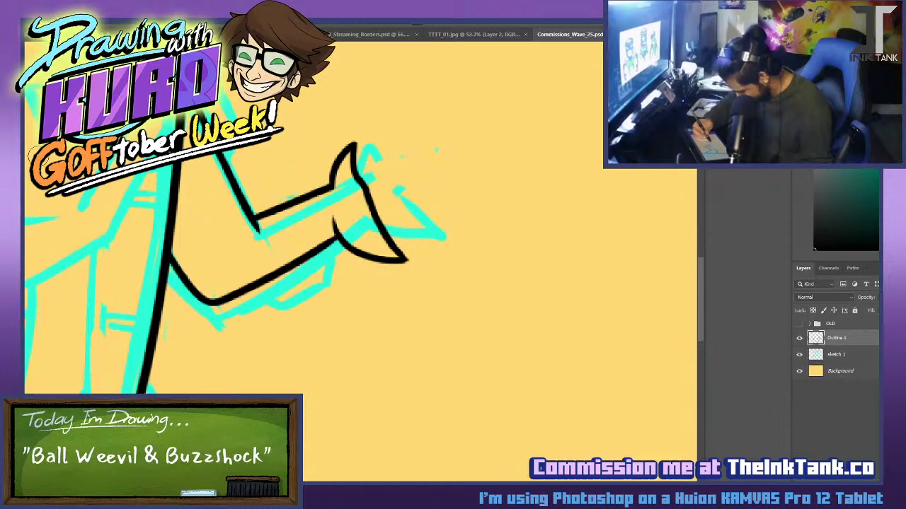
key("ctrl+s")
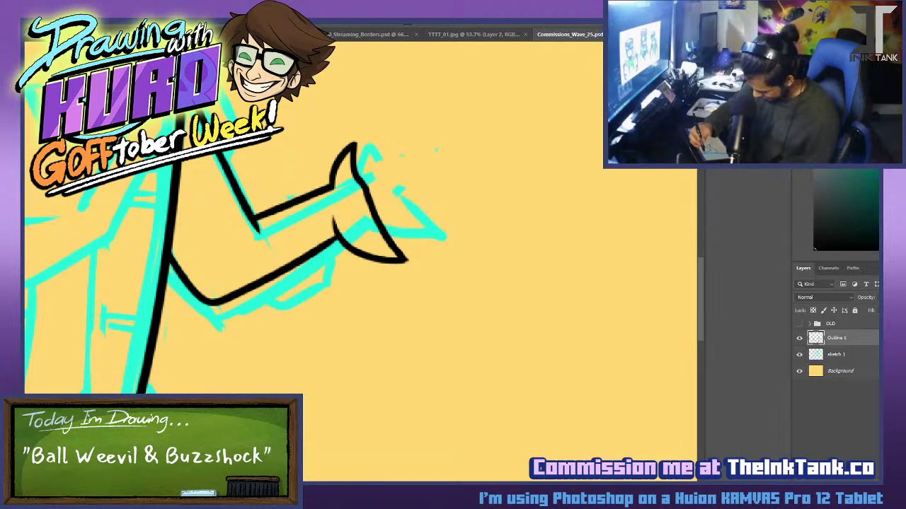
Ink the two short diagonal edges at the upper and lower ends of the head's left cheek.
left_click_drag(293, 266, 689, 408)
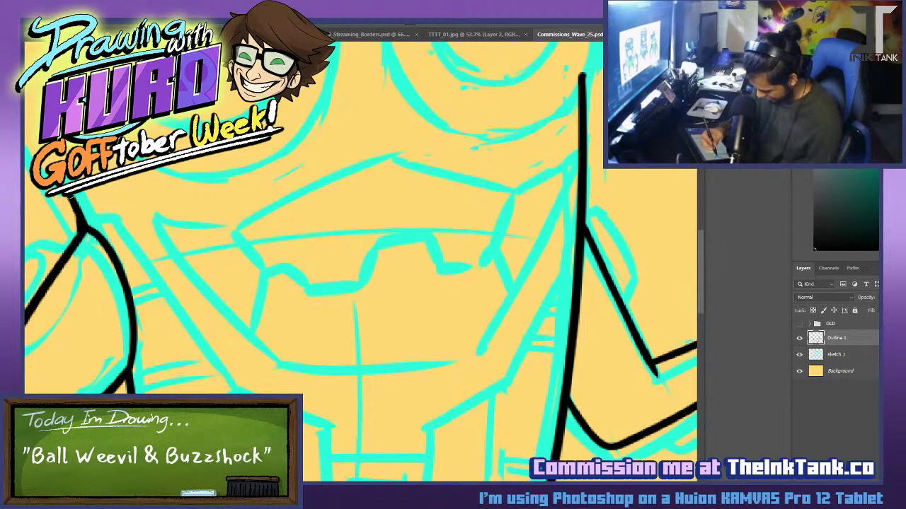
left_click_drag(314, 274, 418, 406)
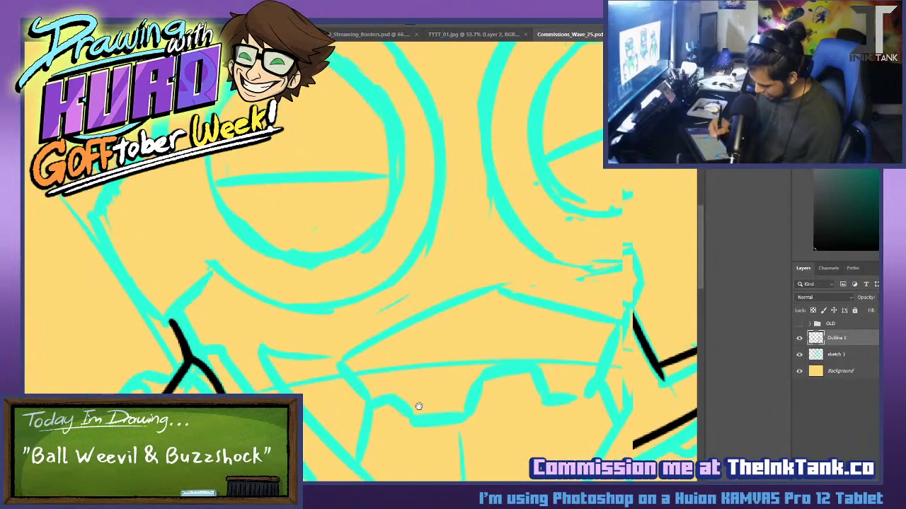
left_click_drag(221, 273, 165, 329)
key("ctrl+z")
left_click_drag(113, 183, 85, 223)
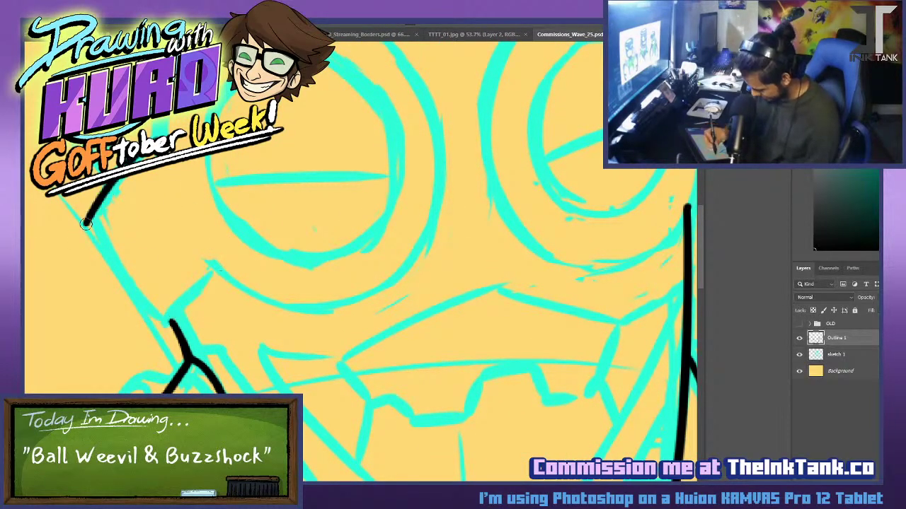
left_click_drag(158, 334, 216, 270)
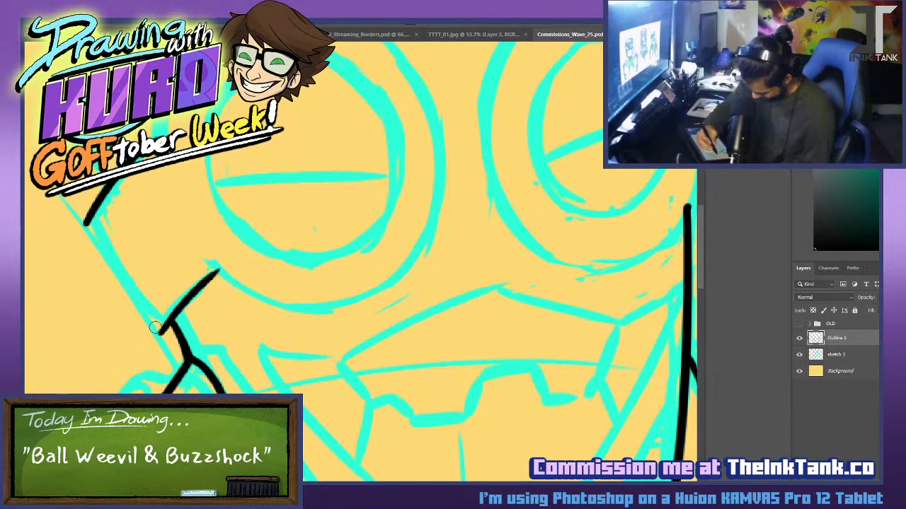
Ink the curved left cheek contour joining the two short diagonal lines, retrying until the curve fits.
mouse_move(160, 331)
left_mouse_down()
mouse_move(78, 236)
mouse_move(82, 222)
mouse_move(87, 230)
left_mouse_up()
key("ctrl+z")
key("ctrl+z")
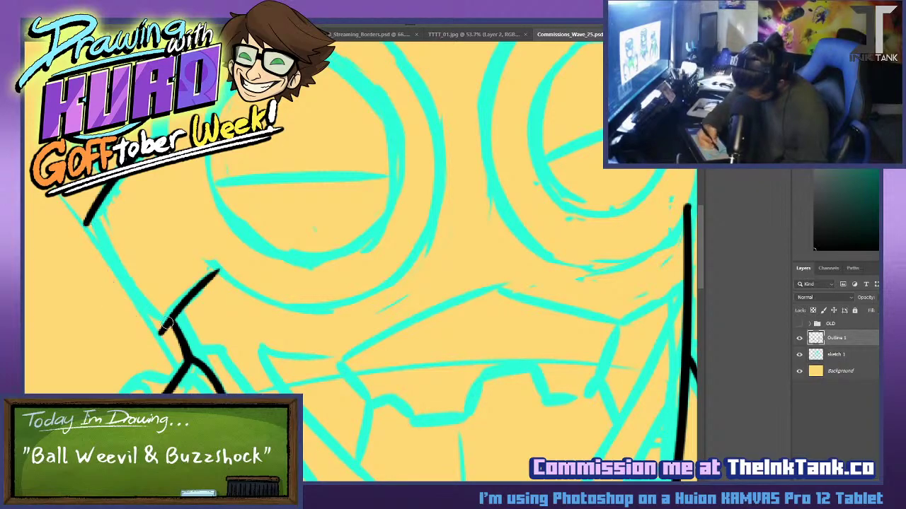
left_click_drag(163, 331, 88, 212)
key("ctrl+z")
left_click_drag(164, 322, 102, 191)
key("ctrl+z")
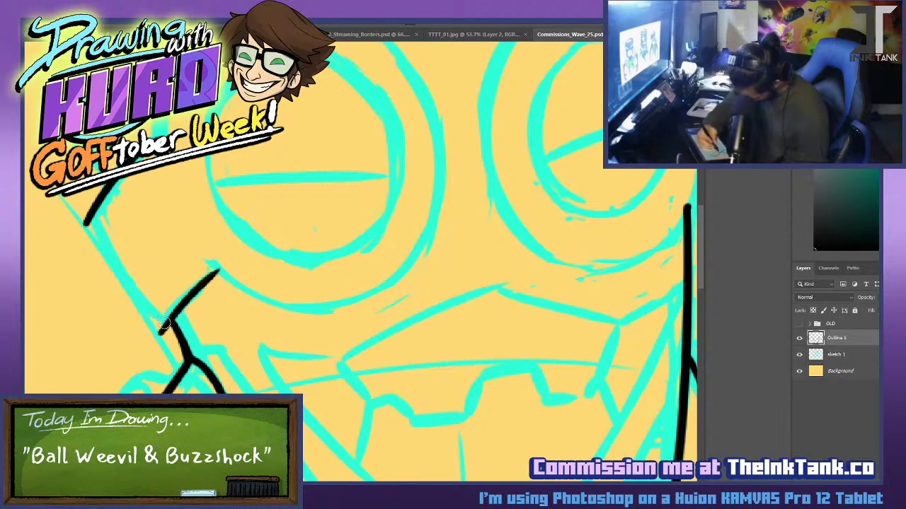
left_click_drag(165, 324, 108, 186)
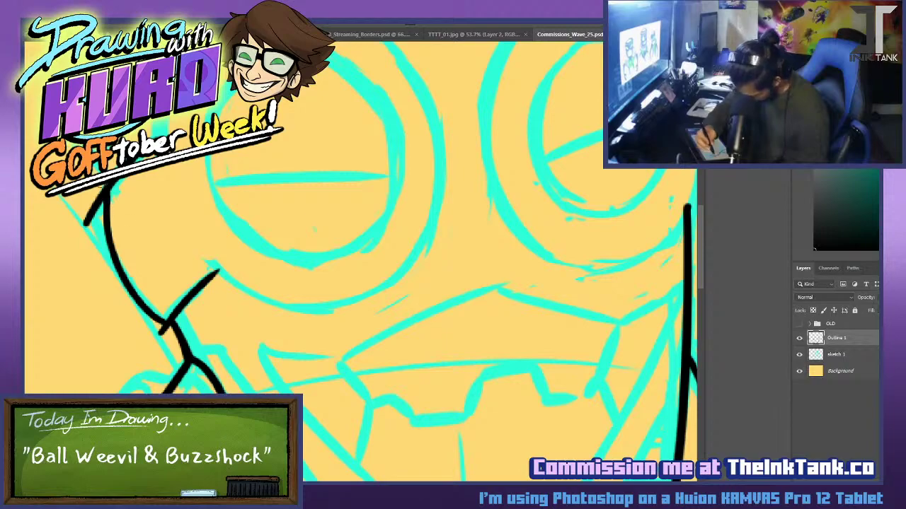
Erase the line ends that stick out past the left cheek contour and save the document.
key("e")
left_click_drag(93, 231, 95, 215)
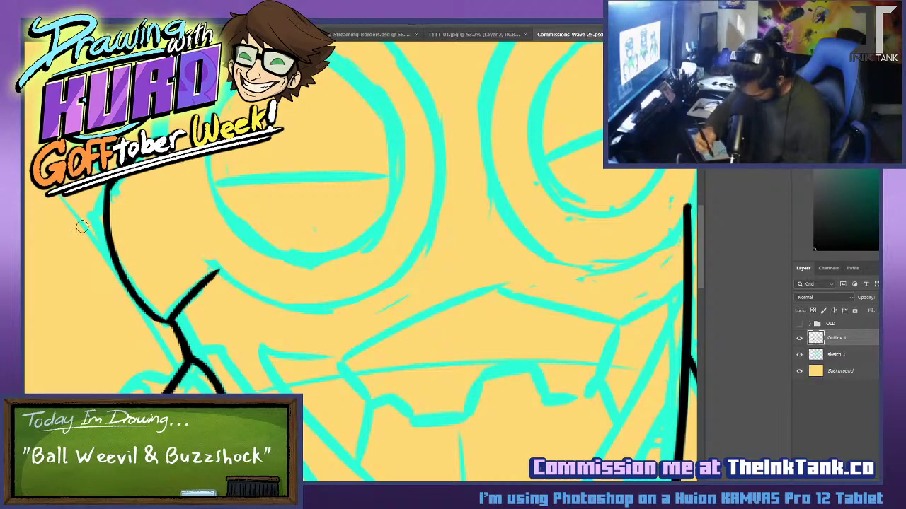
key("ctrl+s")
Ink the left side of the outer ring around the left eye, where it meets the cheek line.
left_click_drag(388, 303, 356, 378)
left_click_drag(169, 117, 122, 277)
key("ctrl+z")
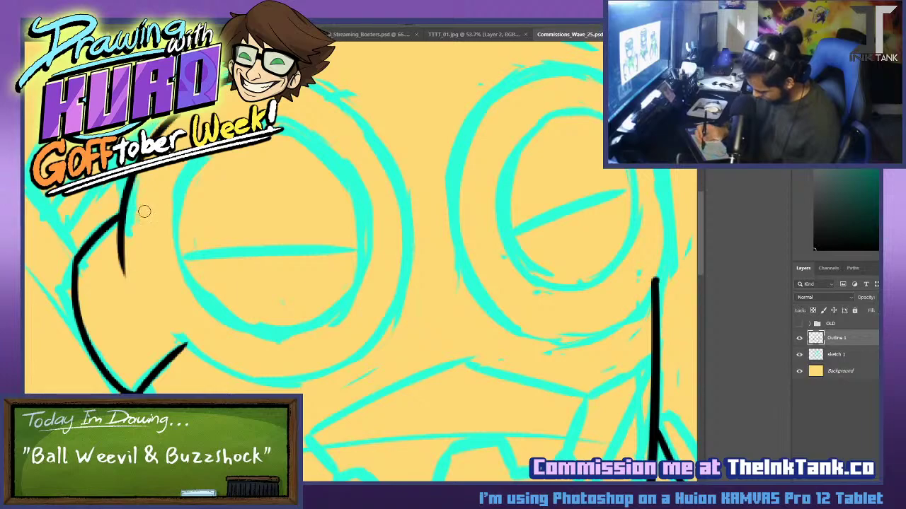
key("ctrl+z")
key("ctrl+s")
mouse_move(168, 118)
left_mouse_down()
mouse_move(120, 274)
mouse_move(135, 220)
mouse_move(146, 264)
mouse_move(138, 285)
left_mouse_up()
key("ctrl+z")
key("ctrl+z")
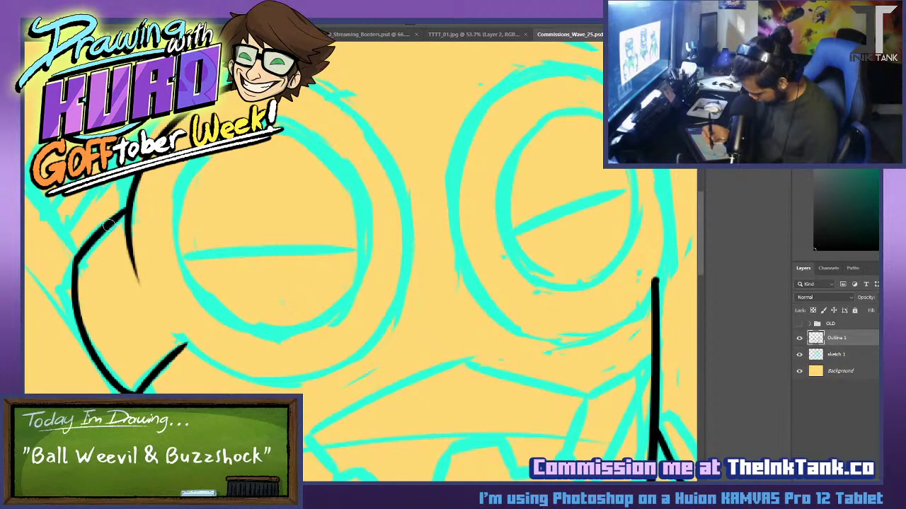
Ink the right side and underside of the left eye's outer ring in one sweeping curve.
left_click_drag(324, 83, 223, 373)
key("ctrl+z")
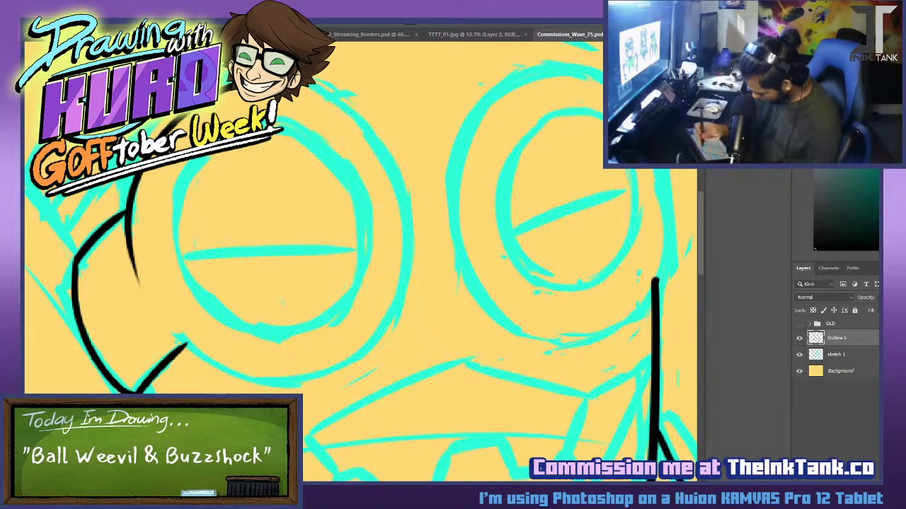
left_click_drag(315, 83, 170, 353)
key("ctrl+z")
left_click_drag(312, 84, 152, 321)
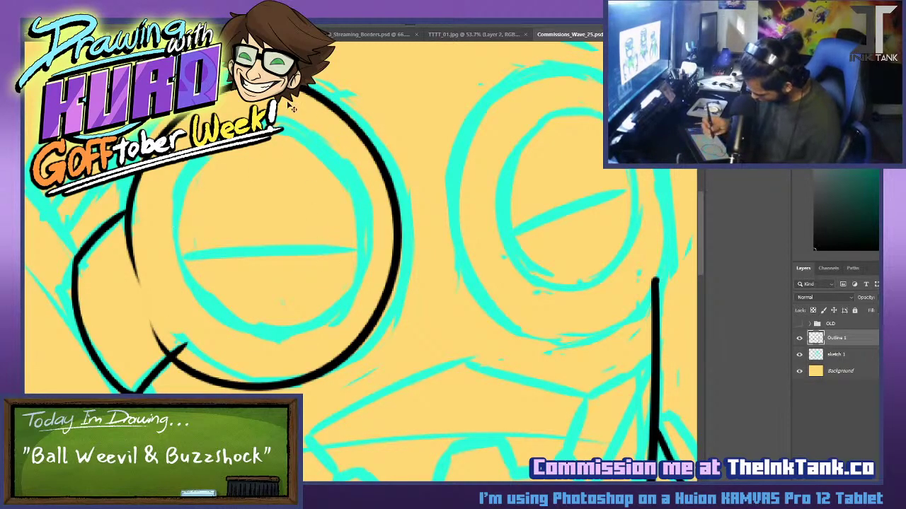
key("ctrl+z")
left_click_drag(315, 83, 152, 319)
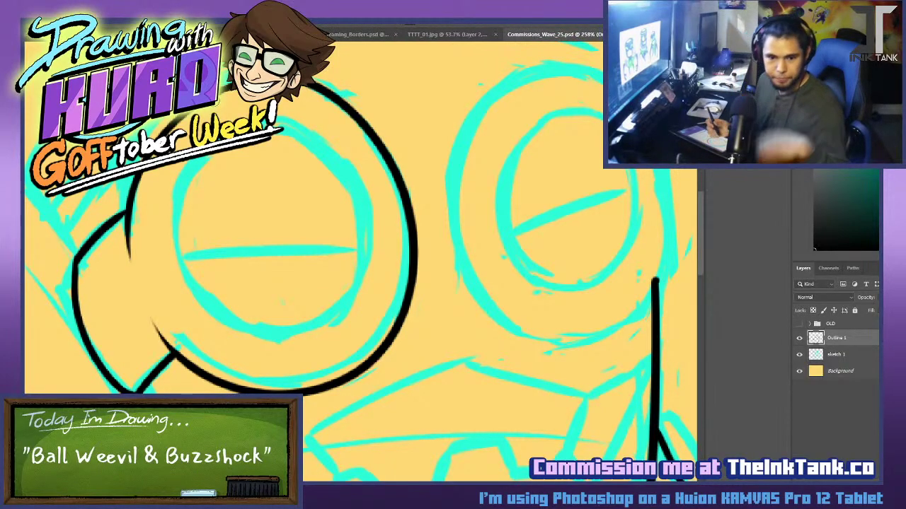
Ink the left, upper and right arcs of the left eye's inner circle, redrawing until they look smooth.
mouse_move(279, 337)
left_mouse_down()
mouse_move(217, 307)
mouse_move(194, 169)
mouse_move(195, 177)
left_mouse_up()
key("ctrl+z")
key("ctrl+z")
mouse_move(283, 338)
left_mouse_down()
mouse_move(188, 166)
mouse_move(354, 240)
left_mouse_up()
key("ctrl+z")
mouse_move(179, 199)
left_mouse_down()
mouse_move(376, 215)
mouse_move(362, 264)
mouse_move(192, 160)
mouse_move(352, 277)
left_mouse_up()
key("ctrl+z")
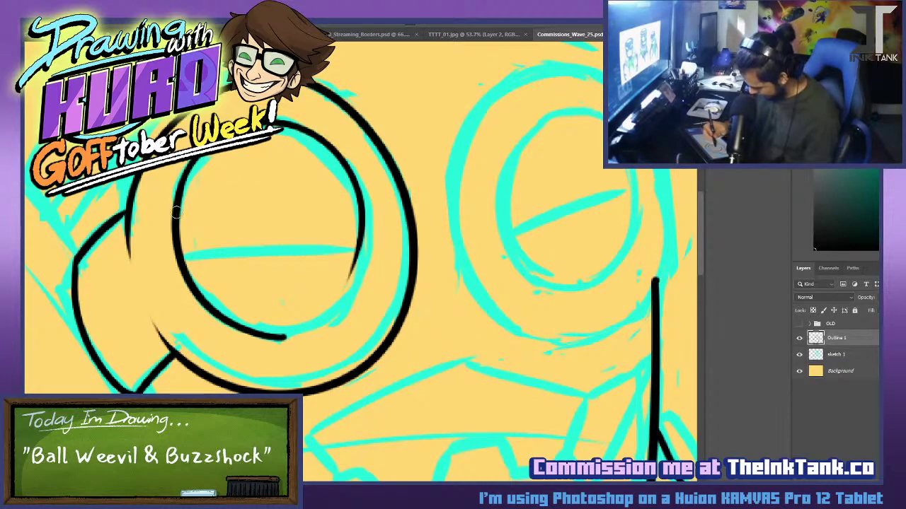
key("ctrl+z")
left_click_drag(177, 214, 354, 312)
key("ctrl+z")
left_click_drag(178, 207, 351, 286)
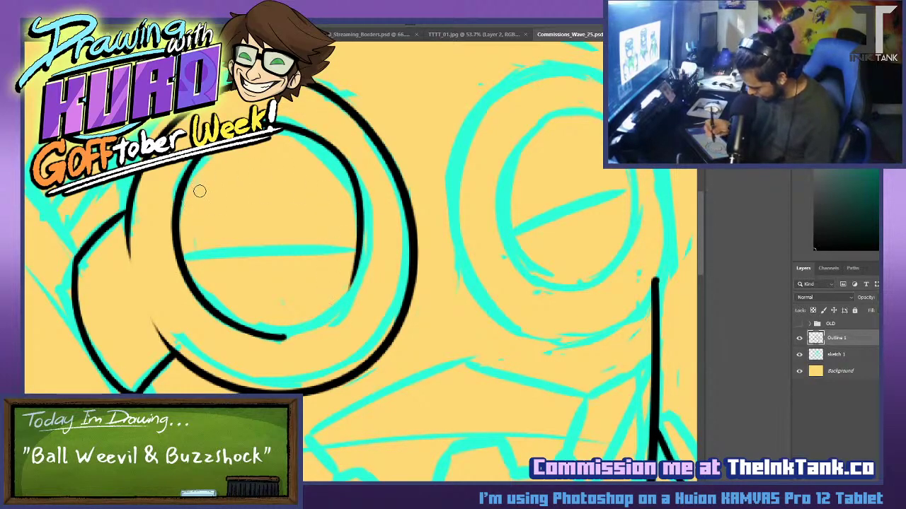
Close the left eye's inner circle with a smooth curve along its lower right edge.
left_click_drag(267, 337, 356, 273)
key("ctrl+z")
left_click_drag(342, 304, 358, 231)
key("ctrl+z")
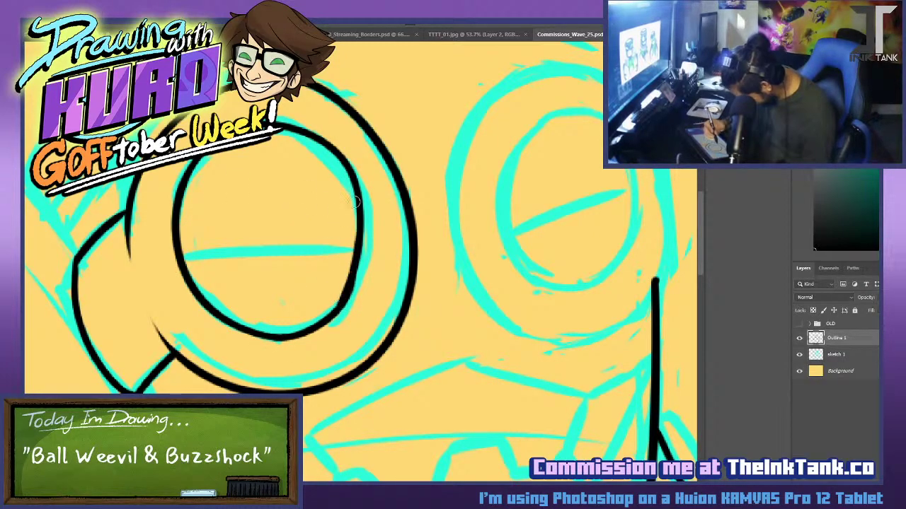
key("ctrl+z")
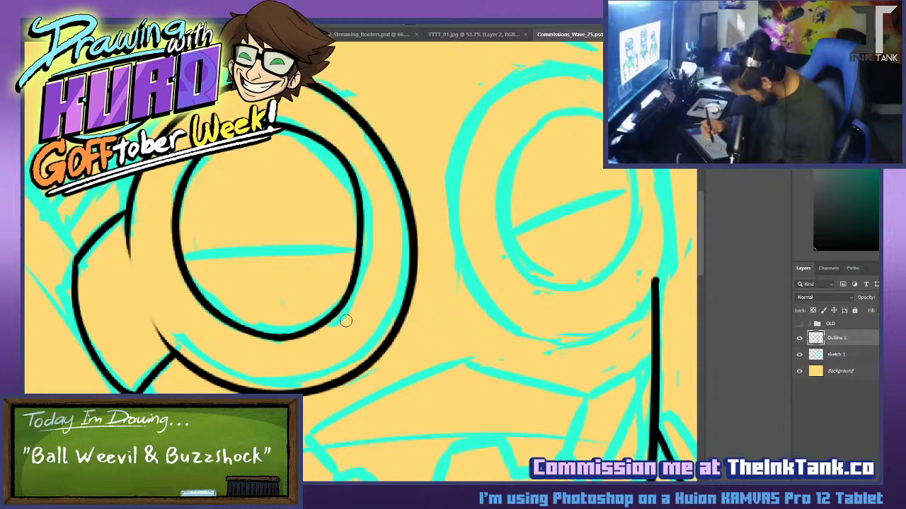
Hide the sketch layer and redraw the upper right arc of the left eye's inner circle as a smoother curve.
left_click(799, 354)
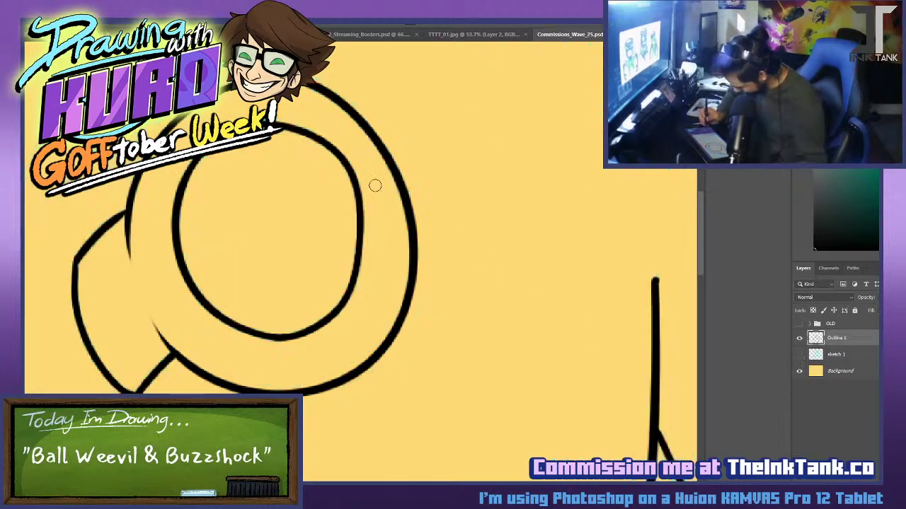
left_click_drag(319, 141, 351, 221)
key("ctrl+z")
left_click_drag(292, 127, 349, 243)
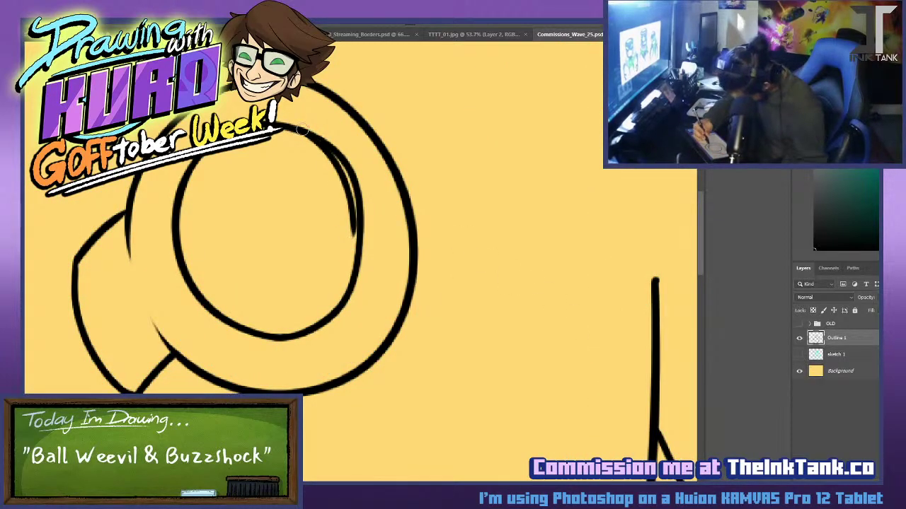
key("ctrl+z")
mouse_move(301, 131)
left_mouse_down()
mouse_move(347, 237)
mouse_move(327, 154)
mouse_move(306, 136)
mouse_move(336, 168)
mouse_move(356, 263)
mouse_move(347, 209)
left_mouse_up()
key("ctrl+z")
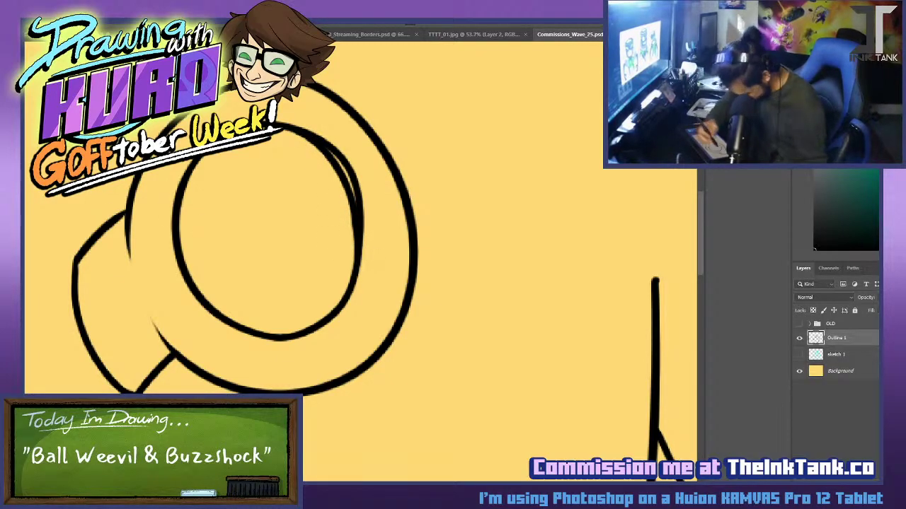
key("ctrl+z")
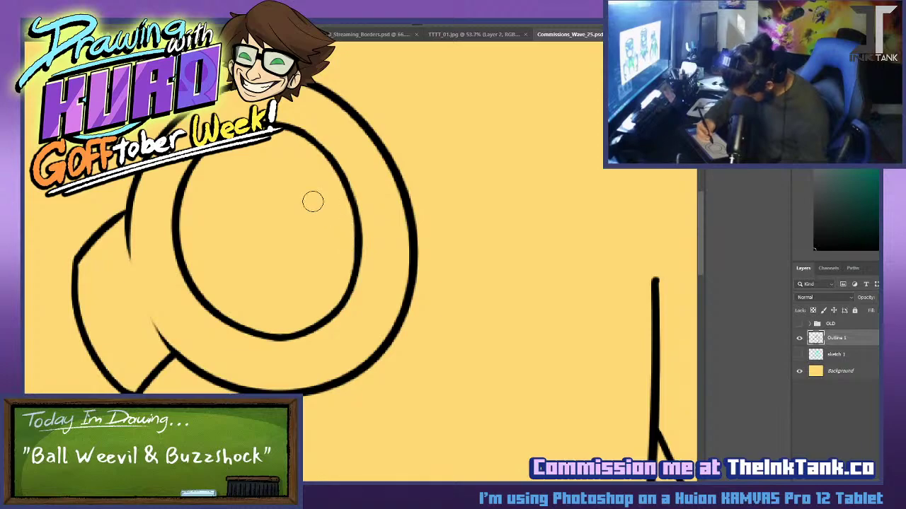
Lasso the left eye's whole inner circle and move it slightly right and down within the outer ring, leaving nothing selected.
left_click(159, 267)
left_click(233, 348)
left_click(365, 329)
left_click(400, 244)
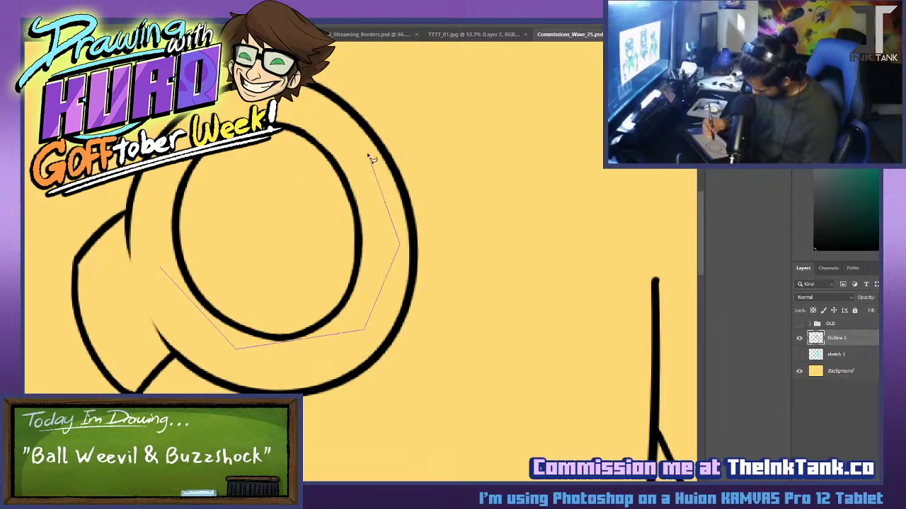
left_click(346, 135)
left_click(260, 103)
left_click(177, 152)
double_click(152, 212)
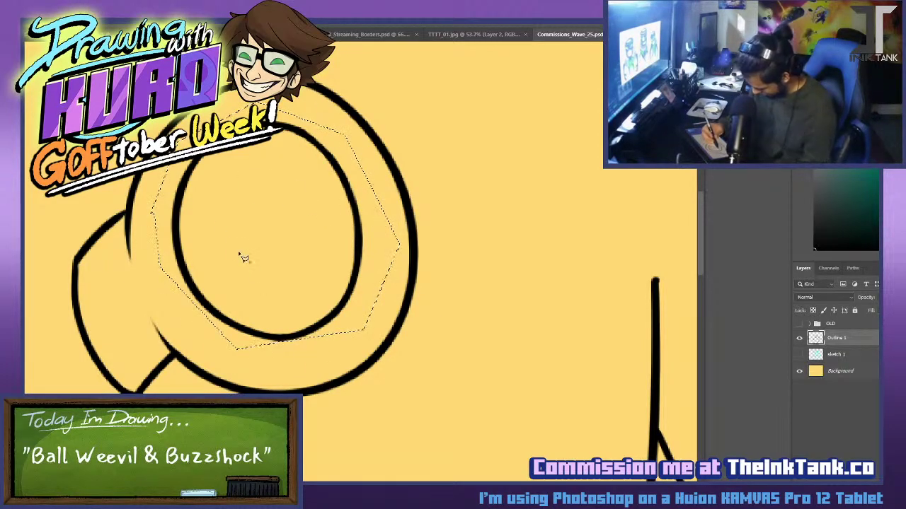
left_click(215, 244, "shift")
left_click(198, 344)
left_click(289, 360)
left_click(352, 312)
double_click(339, 281)
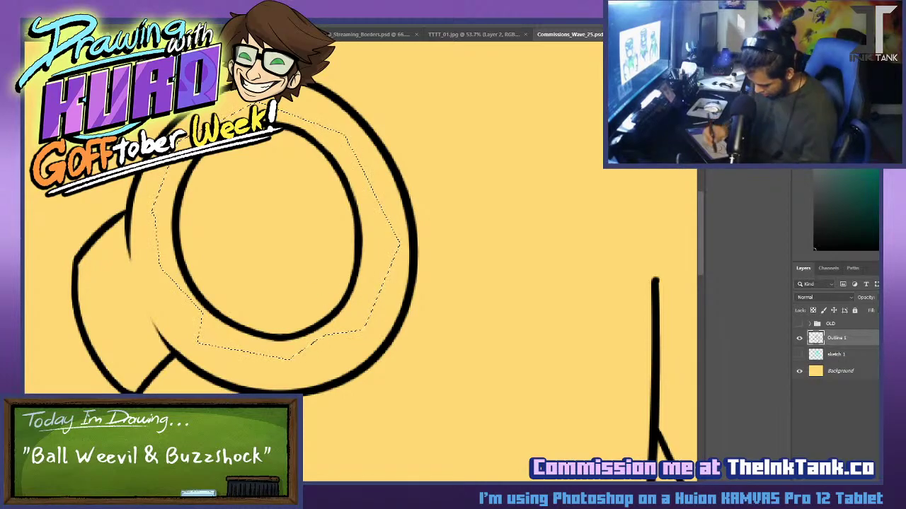
mouse_move(358, 255)
left_mouse_down()
mouse_move(381, 265)
mouse_move(375, 254)
left_mouse_up()
key("ctrl+d")
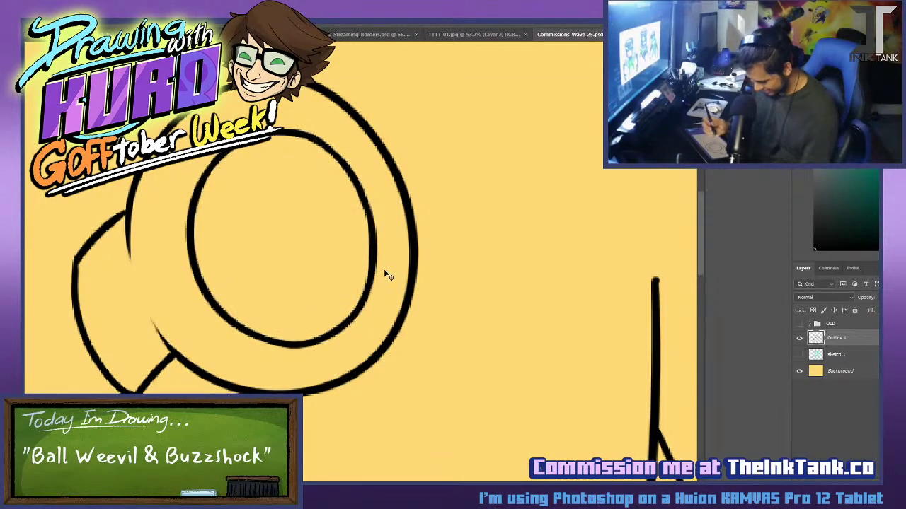
Show the sketch layer again and ink the left and upper arc of the right eye's outer ring, redrawing until it follows the sketch.
left_click(799, 358)
left_click_drag(578, 318, 358, 326)
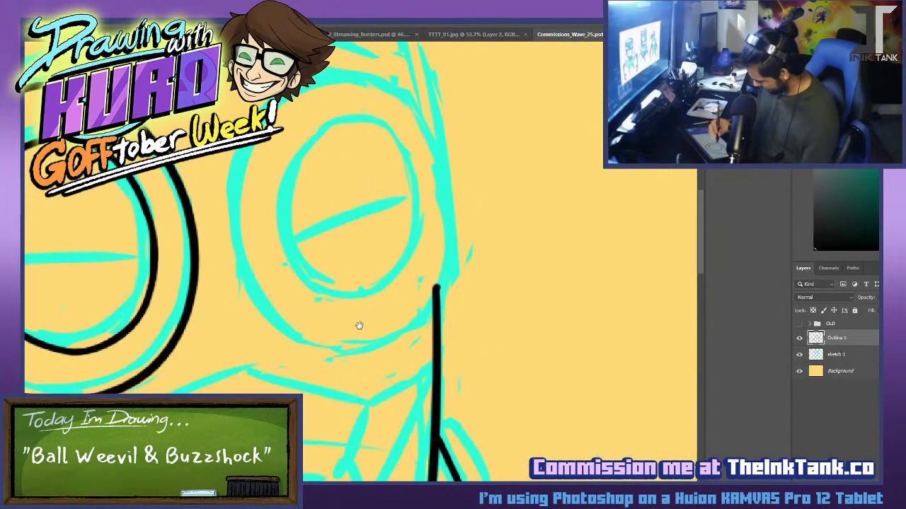
left_click_drag(435, 189, 441, 222)
left_click_drag(306, 370, 467, 260)
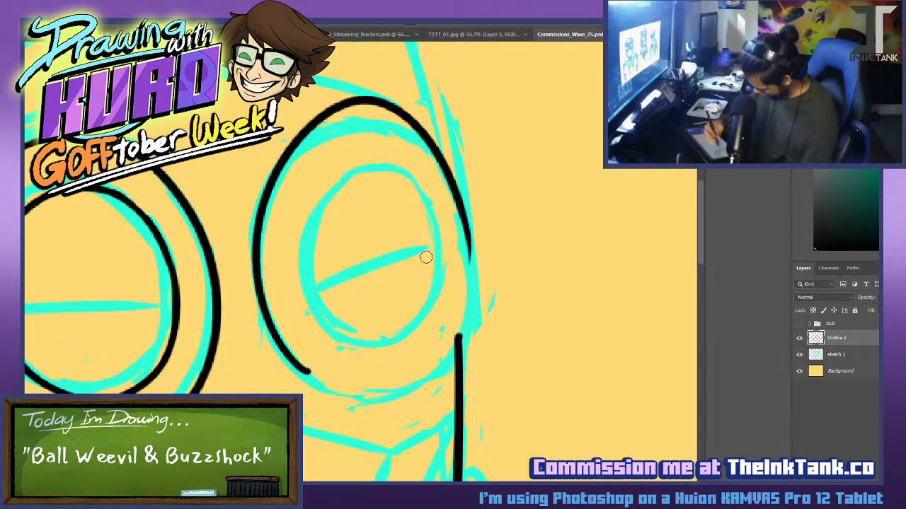
key("ctrl+z")
left_click_drag(290, 365, 468, 228)
key("ctrl+z")
left_click_drag(289, 364, 467, 219)
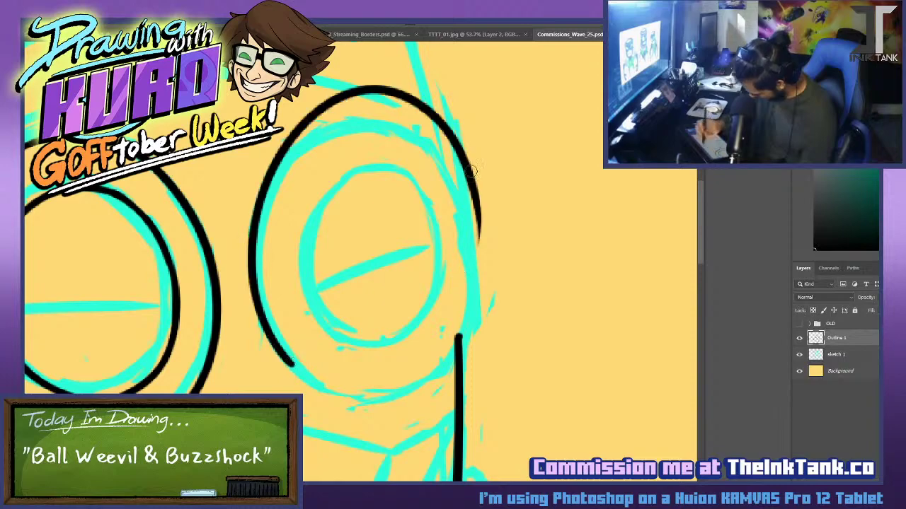
key("ctrl+z")
left_click_drag(269, 333, 464, 213)
Ink the lower arc of the right eye's outer ring, sweeping from its left side under to the body line.
left_click_drag(251, 261, 481, 286)
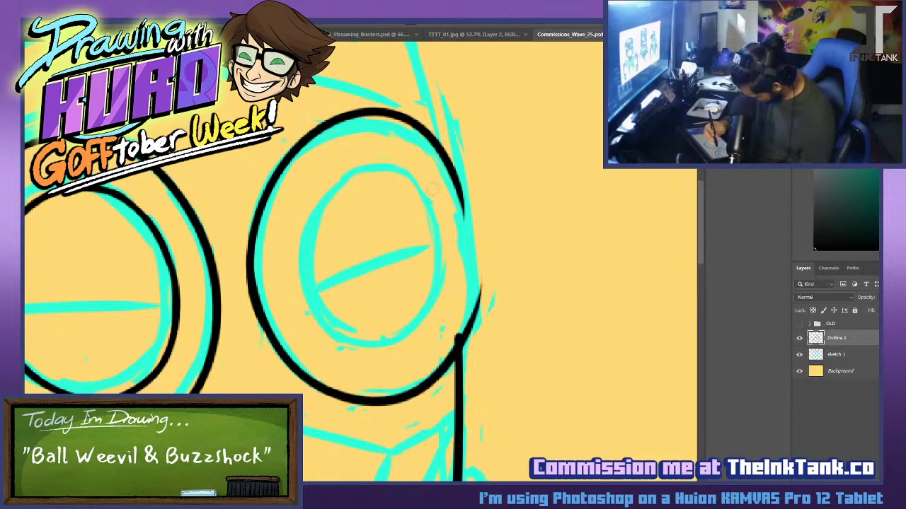
key("ctrl+z")
mouse_move(249, 275)
left_mouse_down()
mouse_move(262, 326)
mouse_move(481, 284)
mouse_move(432, 371)
mouse_move(479, 240)
left_mouse_up()
key("ctrl+z")
key("ctrl+z")
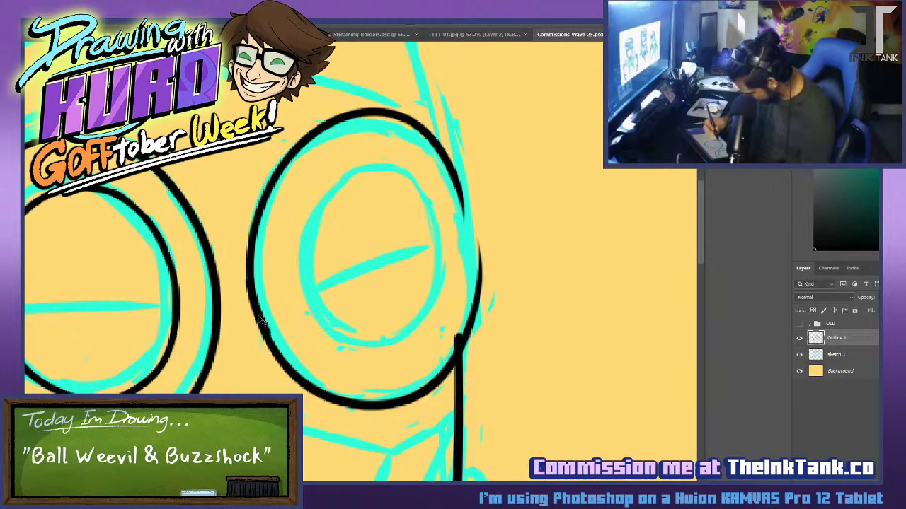
key("ctrl+z")
left_click_drag(247, 283, 467, 329)
key("ctrl+z")
mouse_move(247, 277)
left_mouse_down()
mouse_move(265, 322)
mouse_move(471, 279)
left_mouse_up()
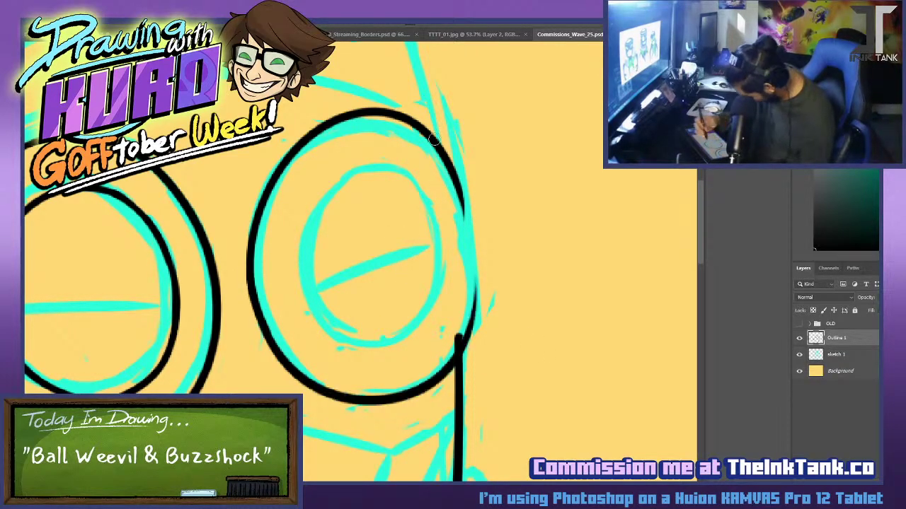
Close the right side of the right eye's outer ring with a smooth curve and clean up where the vertical body line meets it.
scroll(433, 138, "up", 2)
mouse_move(203, 275)
left_mouse_down()
mouse_move(179, 234)
mouse_move(173, 157)
left_mouse_up()
key("e")
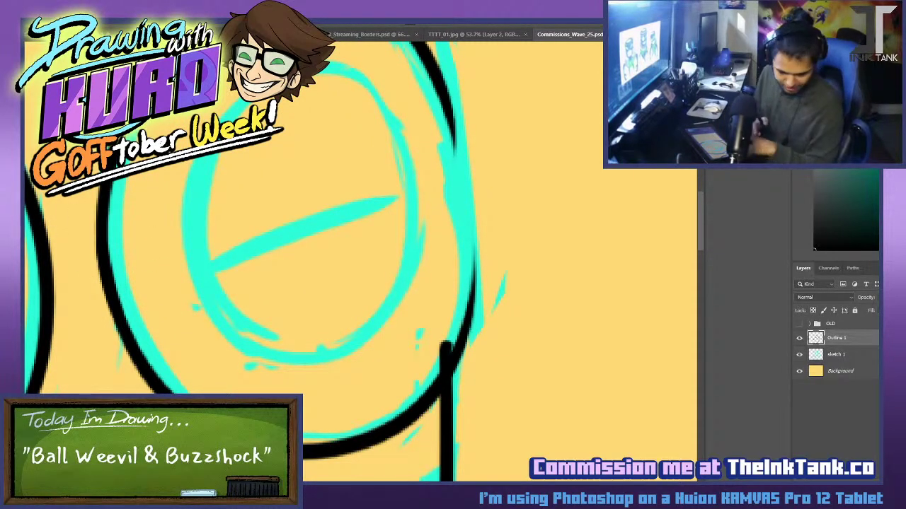
mouse_move(434, 86)
left_mouse_down()
mouse_move(407, 411)
mouse_move(467, 334)
mouse_move(422, 413)
left_mouse_up()
key("ctrl+z")
key("ctrl+z")
mouse_move(441, 96)
left_mouse_down()
mouse_move(470, 245)
mouse_move(454, 362)
left_mouse_up()
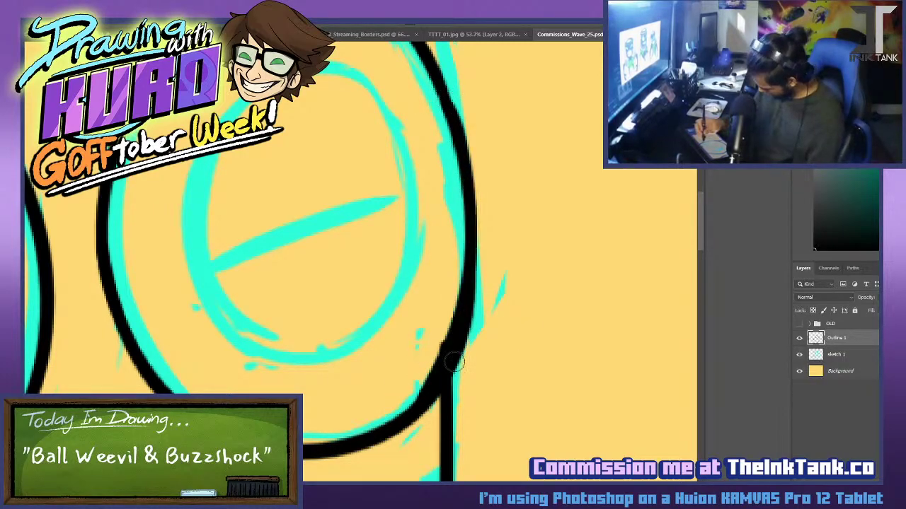
key("ctrl+z")
left_click_drag(440, 94, 424, 405)
key("ctrl+z")
left_click_drag(442, 99, 419, 402)
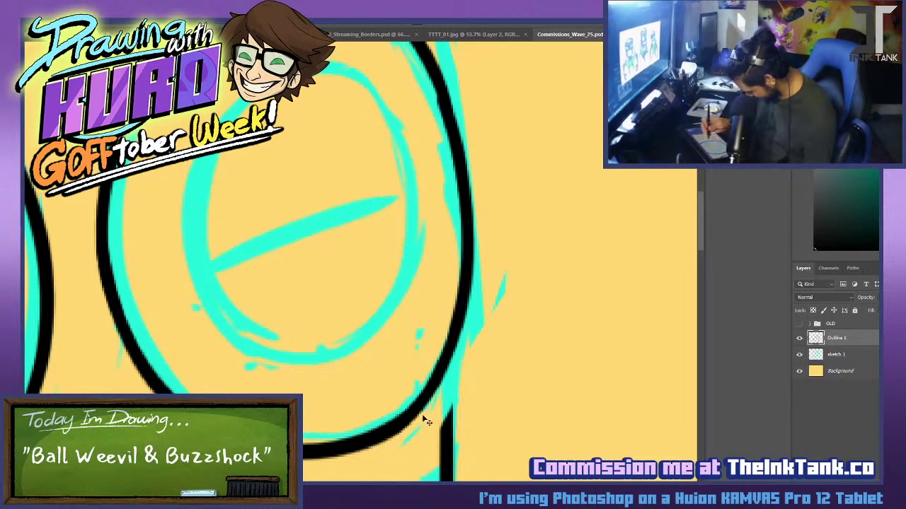
left_click_drag(445, 366, 443, 434)
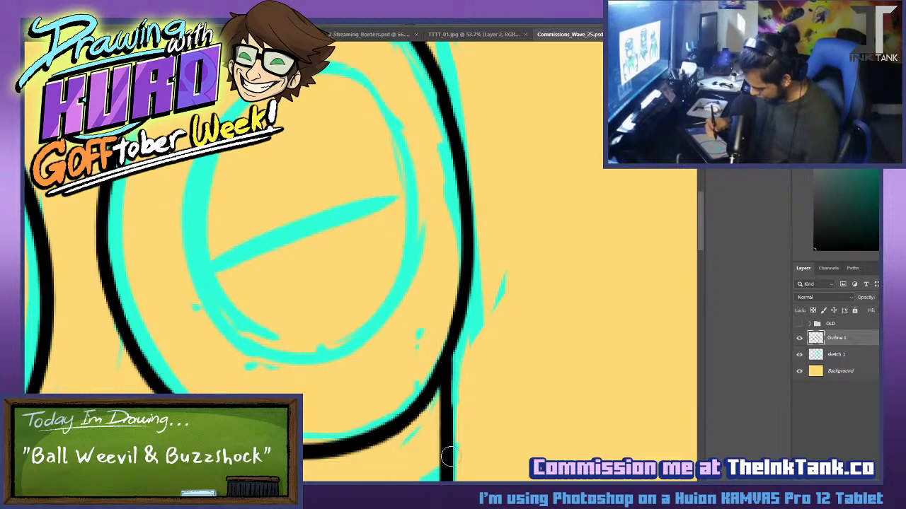
key("ctrl+z")
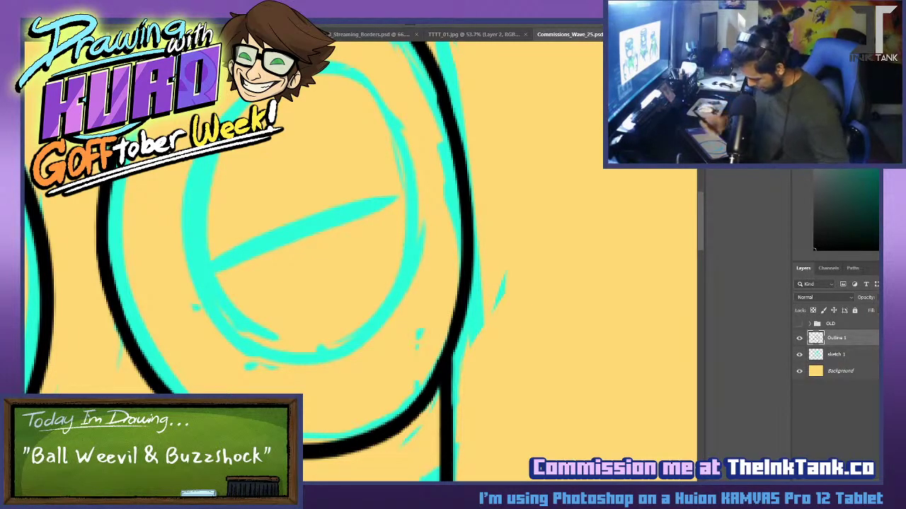
Ink the left, upper and right arcs of the right eye's inner circle, redrawing the right arc until it looks smooth.
mouse_move(285, 355)
left_mouse_down()
mouse_move(230, 75)
mouse_move(197, 162)
mouse_move(239, 95)
mouse_move(416, 214)
mouse_move(346, 352)
left_mouse_up()
key("ctrl+z")
key("ctrl+z")
left_click_drag(232, 101, 367, 344)
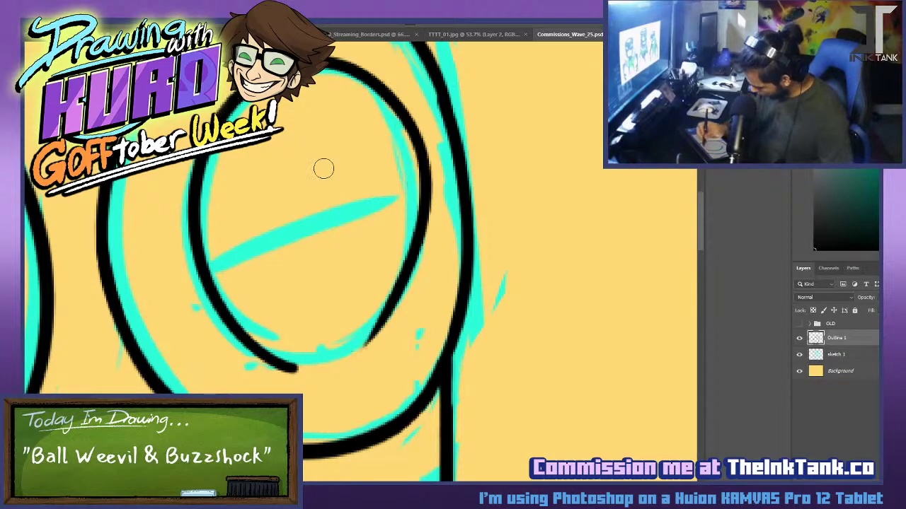
key("ctrl+z")
left_click_drag(232, 101, 362, 344)
key("ctrl+z")
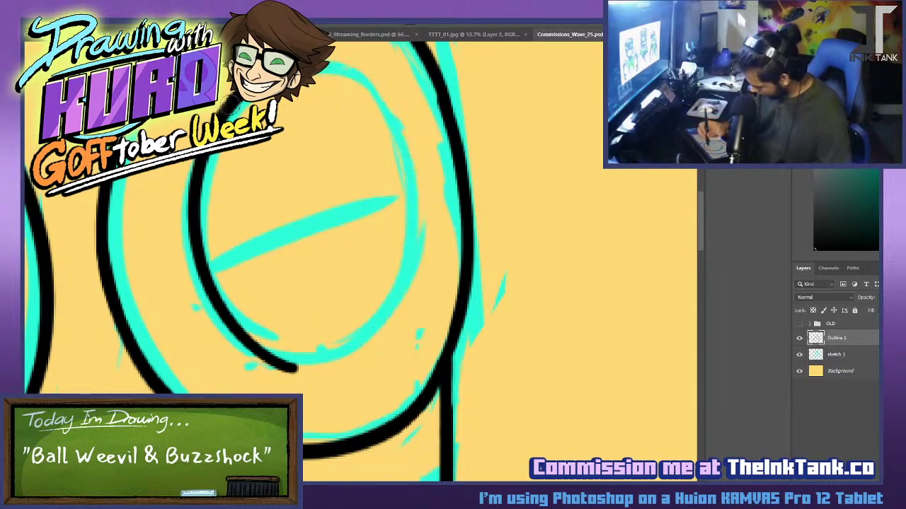
left_click_drag(232, 101, 346, 375)
key("ctrl+z")
left_click_drag(319, 67, 346, 373)
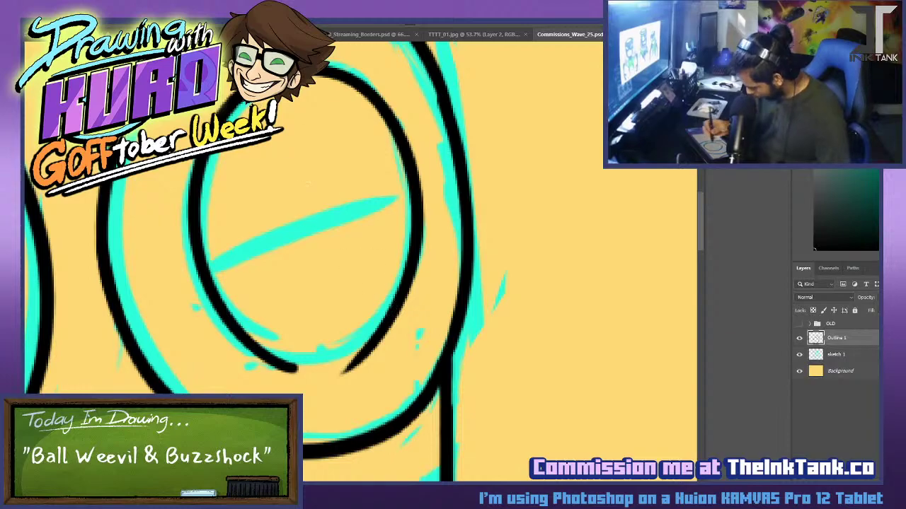
key("ctrl+z")
mouse_move(230, 99)
left_mouse_down()
mouse_move(406, 283)
mouse_move(344, 358)
left_mouse_up()
Close the bottom of the right eye's inner circle with a curve joining its left and right arcs.
mouse_move(277, 357)
left_mouse_down()
mouse_move(362, 336)
mouse_move(314, 375)
mouse_move(389, 290)
mouse_move(388, 304)
left_mouse_up()
key("ctrl+z")
key("ctrl+z")
key("ctrl+z")
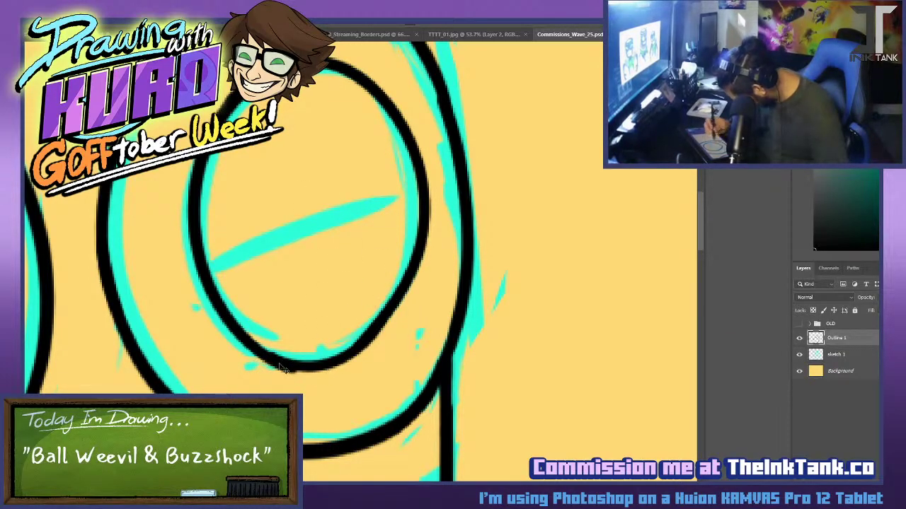
key("ctrl+z")
left_click_drag(253, 365, 424, 198)
Rework the lower right edge of the right eye's inner circle, thickening it and trimming the inner side to an even line.
left_click_drag(350, 354, 424, 220)
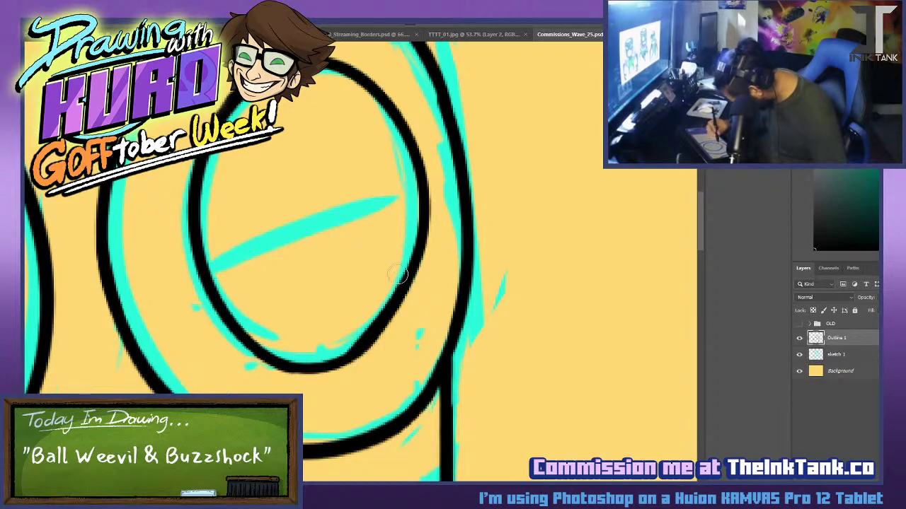
left_click_drag(346, 362, 424, 248)
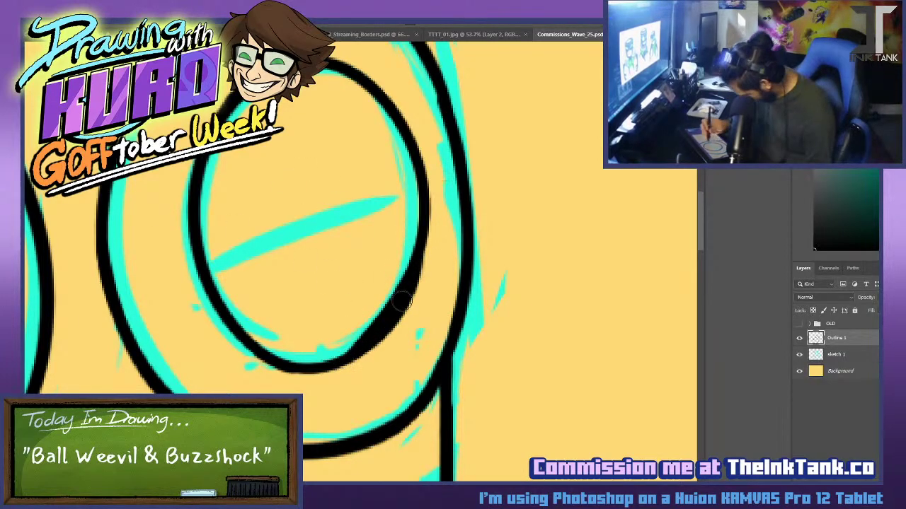
key("ctrl+z")
mouse_move(339, 365)
left_mouse_down()
mouse_move(428, 225)
mouse_move(344, 364)
mouse_move(404, 285)
left_mouse_up()
key("ctrl+z")
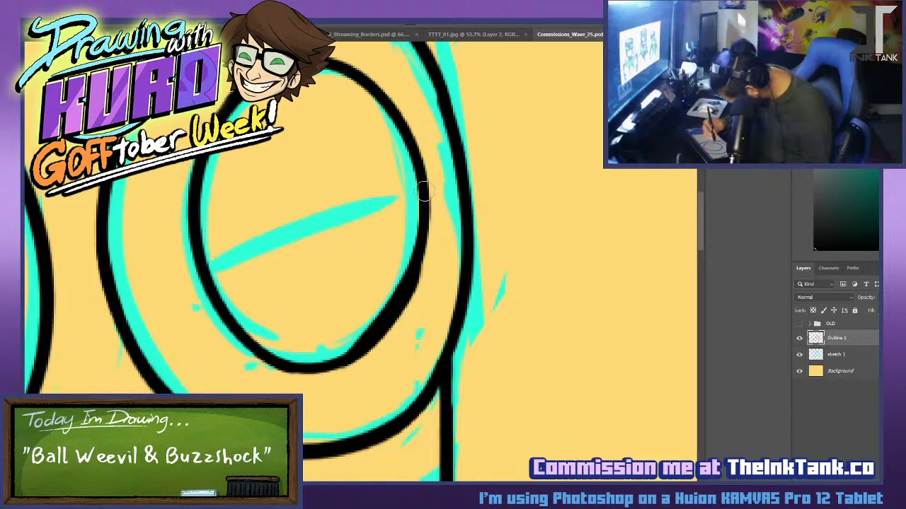
left_click_drag(421, 191, 414, 267)
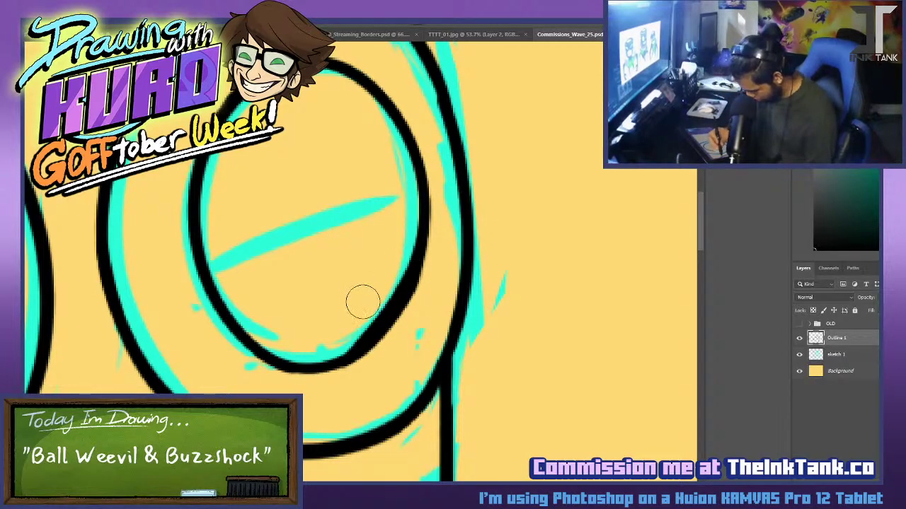
left_click_drag(337, 353, 391, 307)
mouse_move(352, 339)
left_mouse_down()
mouse_move(410, 222)
mouse_move(385, 298)
mouse_move(350, 345)
mouse_move(416, 209)
left_mouse_up()
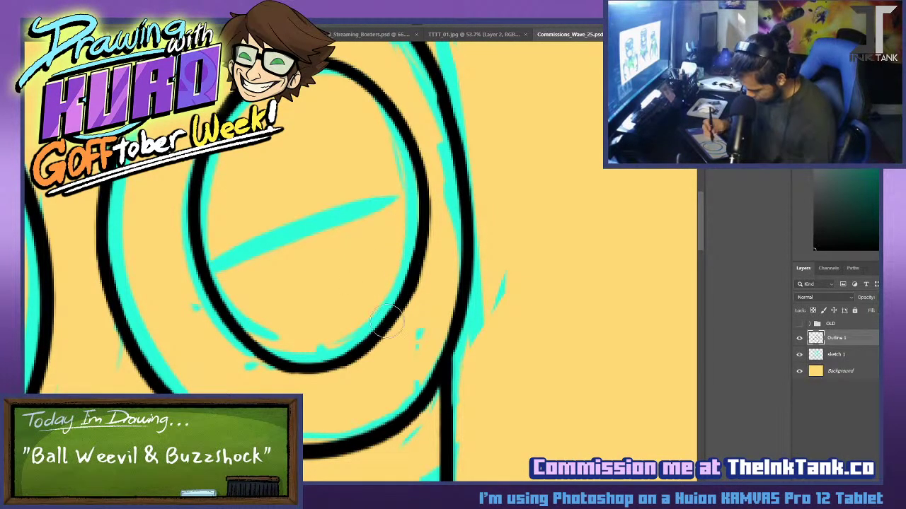
Lasso the right eye's inner circle and nudge it slightly left within the outer ring, leaving nothing selected.
scroll(321, 328, "down", 2)
left_click_drag(325, 323, 328, 292)
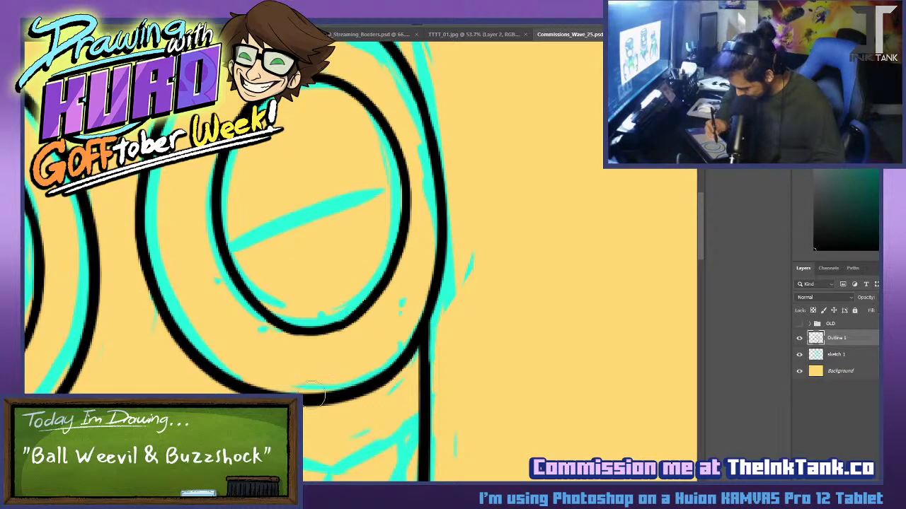
scroll(291, 354, "down", 6)
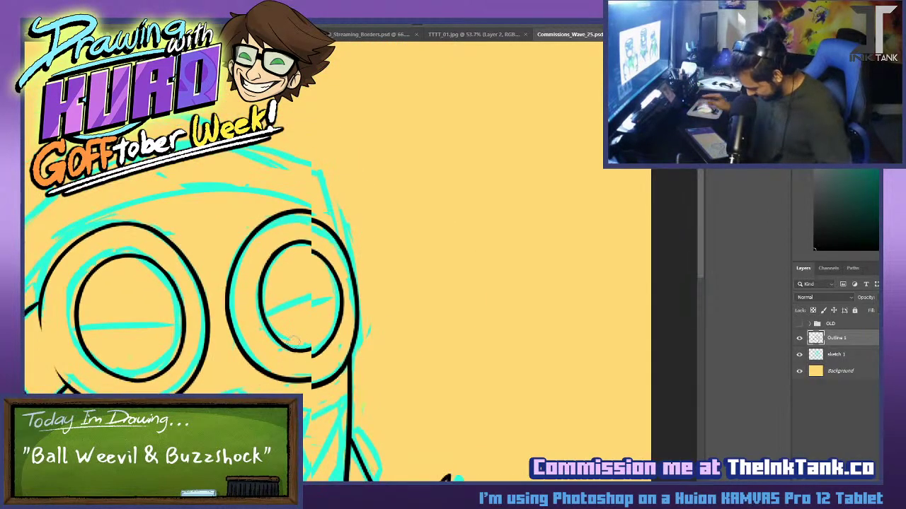
left_click_drag(297, 345, 406, 166)
left_click_drag(445, 206, 449, 271)
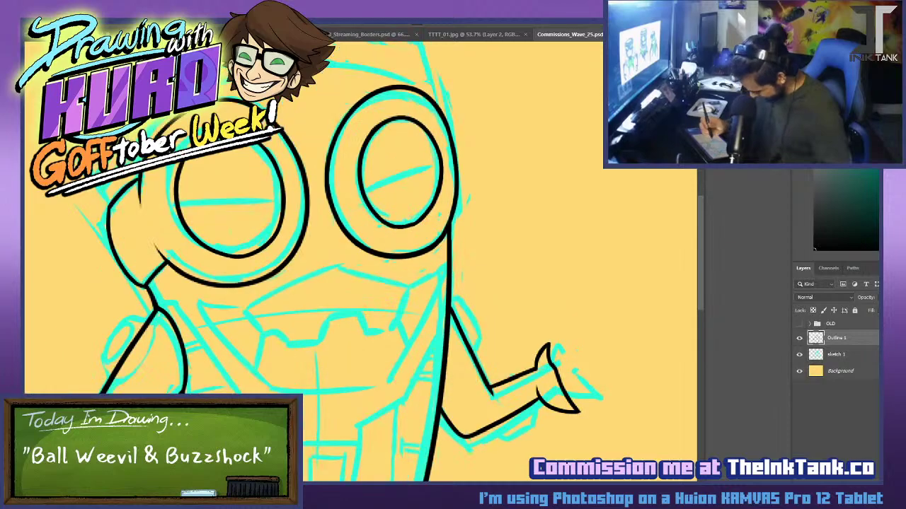
mouse_move(357, 226)
left_mouse_down()
mouse_move(390, 249)
mouse_move(444, 230)
left_mouse_up()
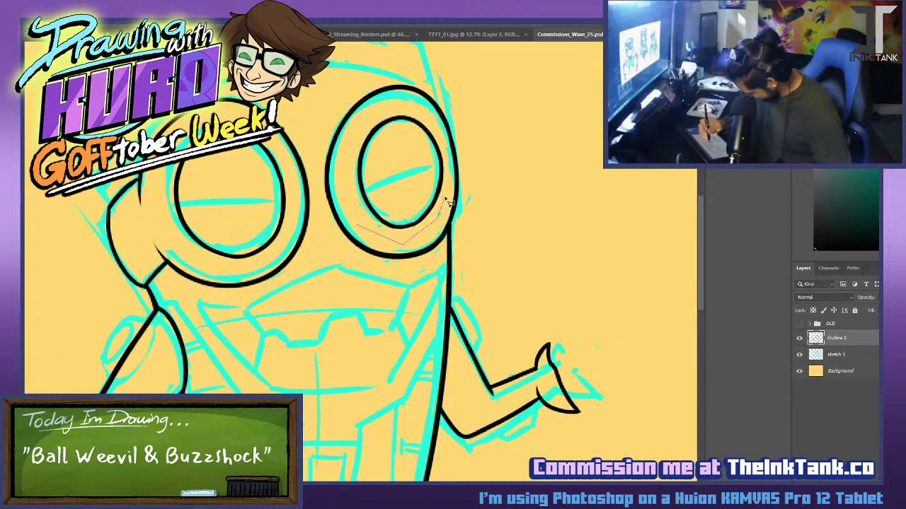
mouse_move(427, 106)
left_mouse_down()
mouse_move(346, 145)
mouse_move(339, 169)
mouse_move(357, 226)
left_mouse_up()
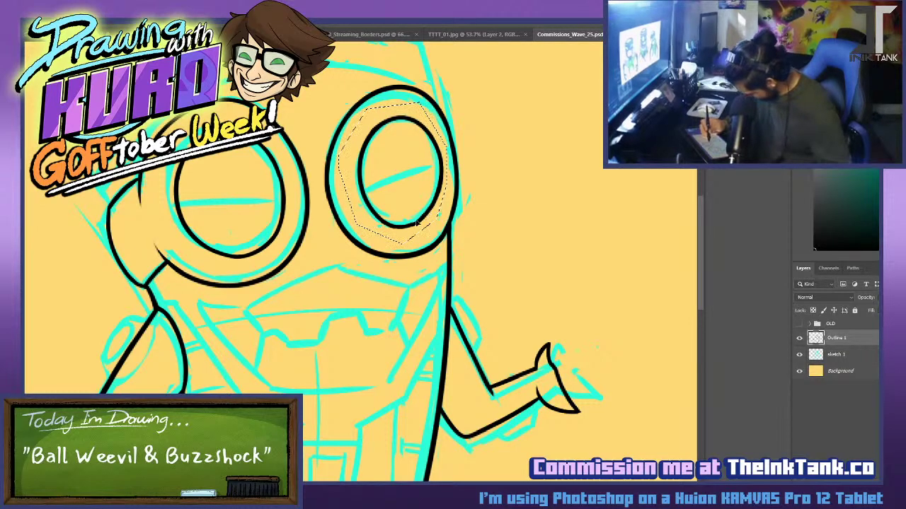
left_click_drag(428, 214, 423, 215)
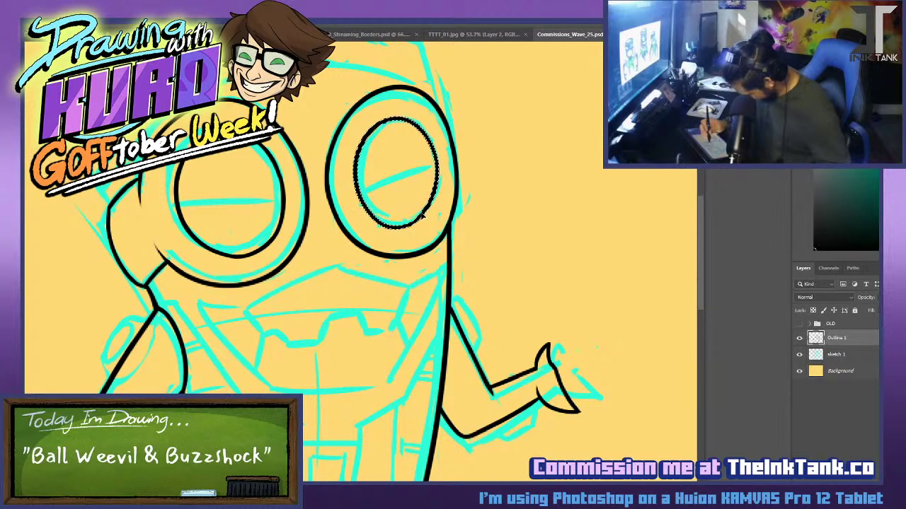
key("ctrl+d")
scroll(434, 211, "up", 4)
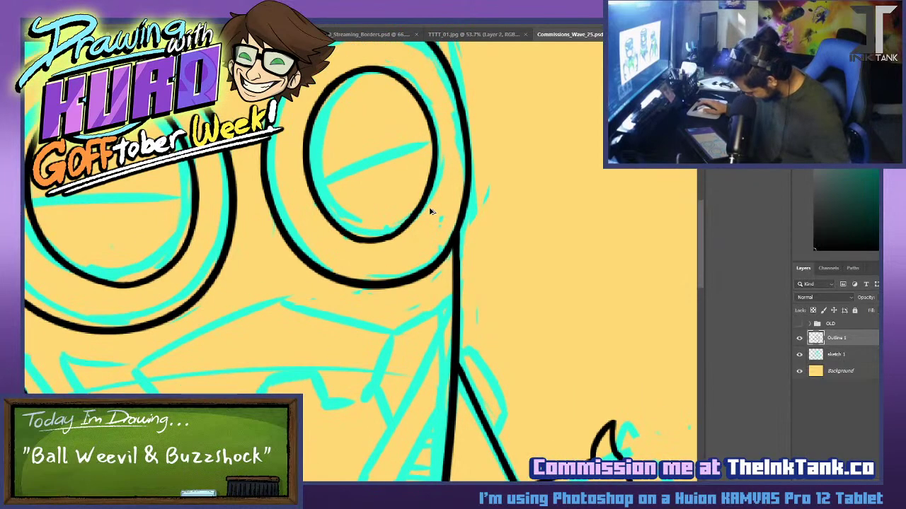
Ink the slanted head edge above the cheek on the left, redrawing it until straight and erasing the part that crosses the cheek.
scroll(434, 215, "up", 3)
scroll(434, 214, "up", 2)
key("b")
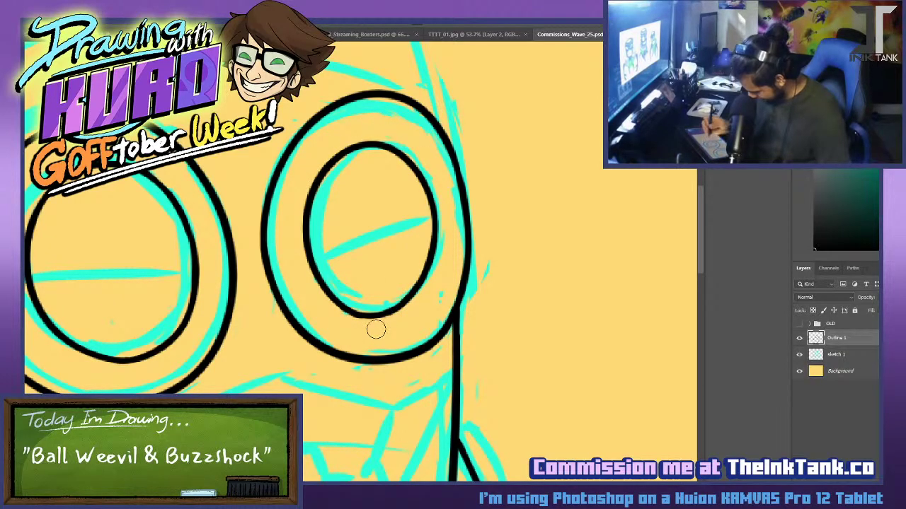
left_click_drag(415, 287, 625, 334)
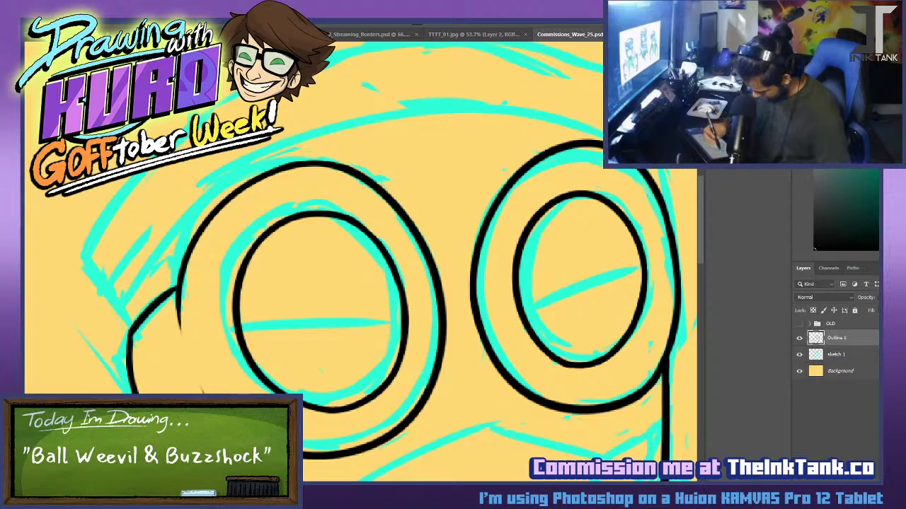
mouse_move(135, 327)
left_mouse_down()
mouse_move(87, 243)
mouse_move(156, 363)
left_mouse_up()
key("ctrl+z")
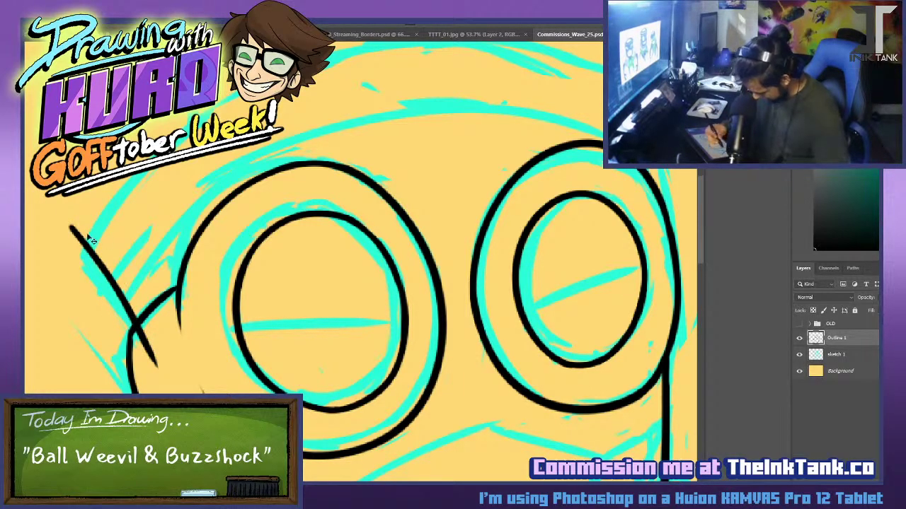
key("ctrl+z")
left_click_drag(61, 224, 166, 391)
key("ctrl+z")
left_click_drag(65, 221, 174, 393)
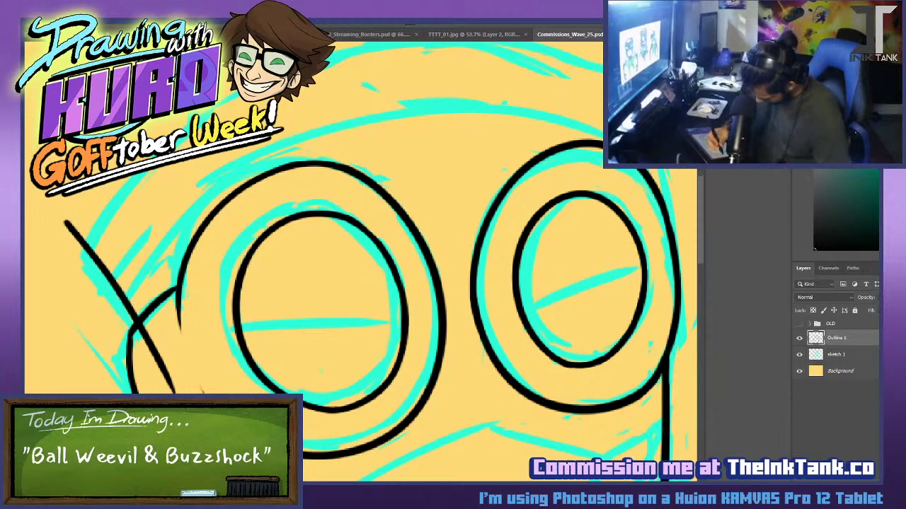
mouse_move(155, 347)
left_mouse_down()
mouse_move(145, 332)
mouse_move(171, 386)
left_mouse_up()
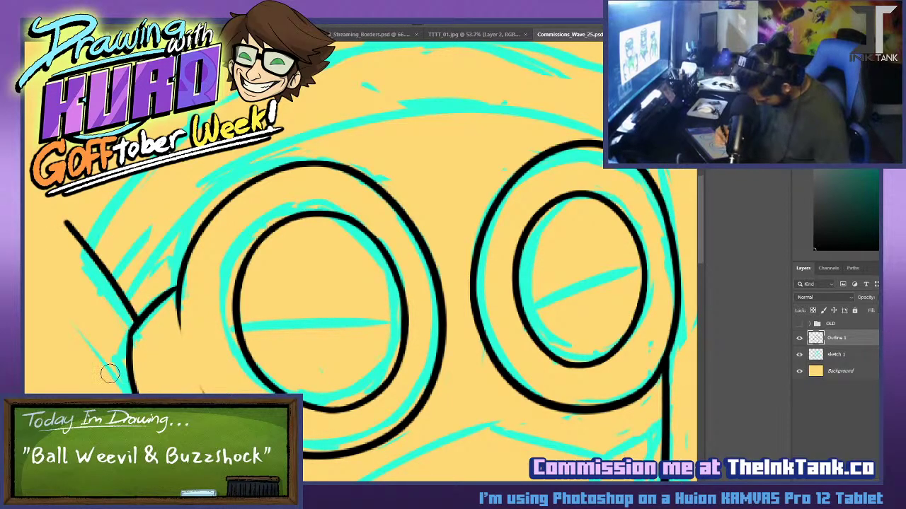
Ink the short side edge of the head rising from the right eye's outer ring, redrawing it until it fits the sketch.
mouse_move(654, 169)
left_mouse_down()
mouse_move(667, 212)
mouse_move(660, 200)
left_mouse_up()
key("ctrl+z")
key("ctrl+z")
key("ctrl+z")
left_click_drag(654, 169, 661, 202)
key("ctrl+z")
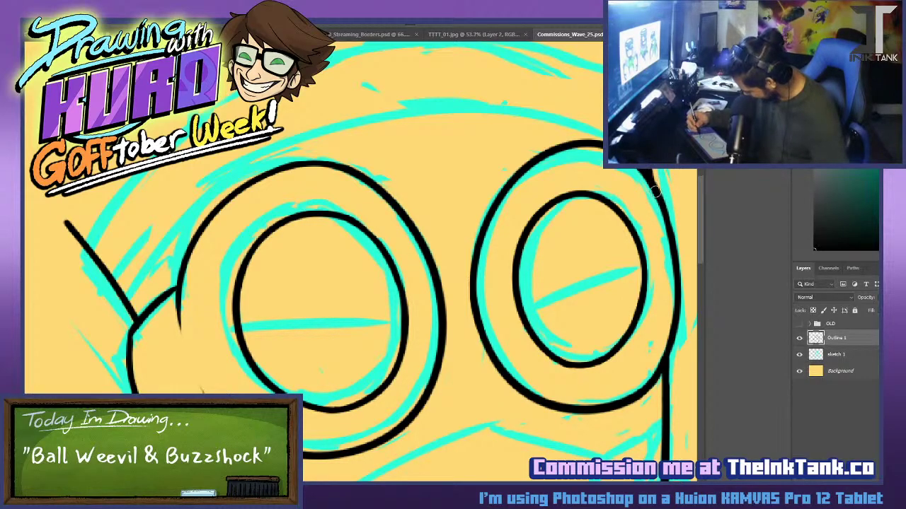
Ink the long arc across the top of the head between both side edges and erase the overshooting ends.
scroll(144, 314, "up", 3)
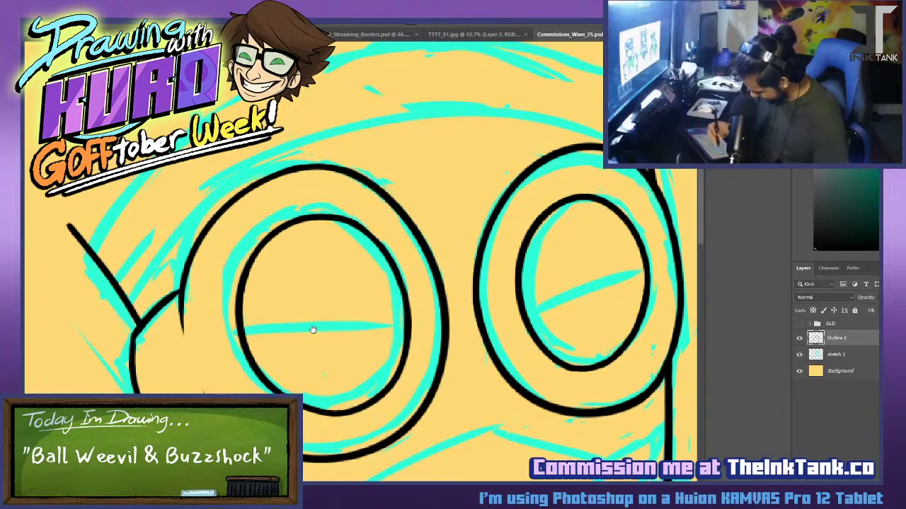
mouse_move(75, 368)
left_mouse_down()
mouse_move(518, 127)
mouse_move(678, 208)
left_mouse_up()
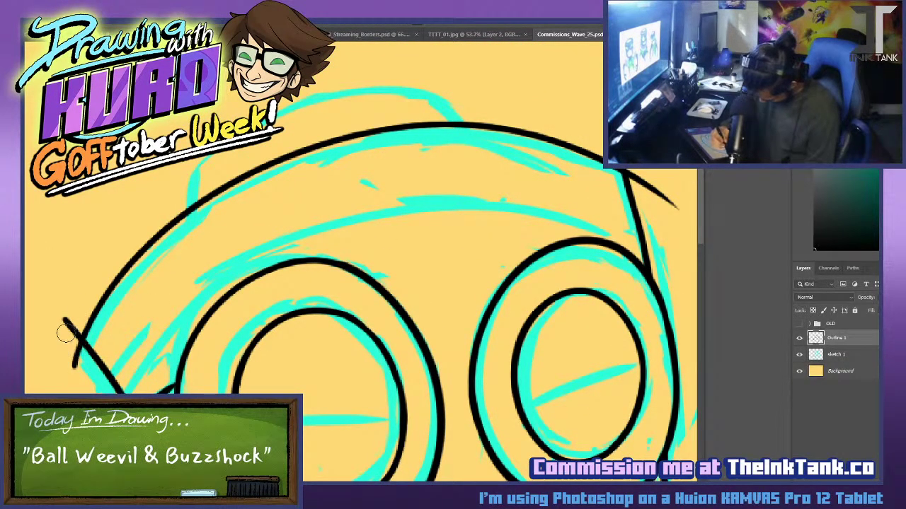
left_click_drag(76, 361, 74, 328)
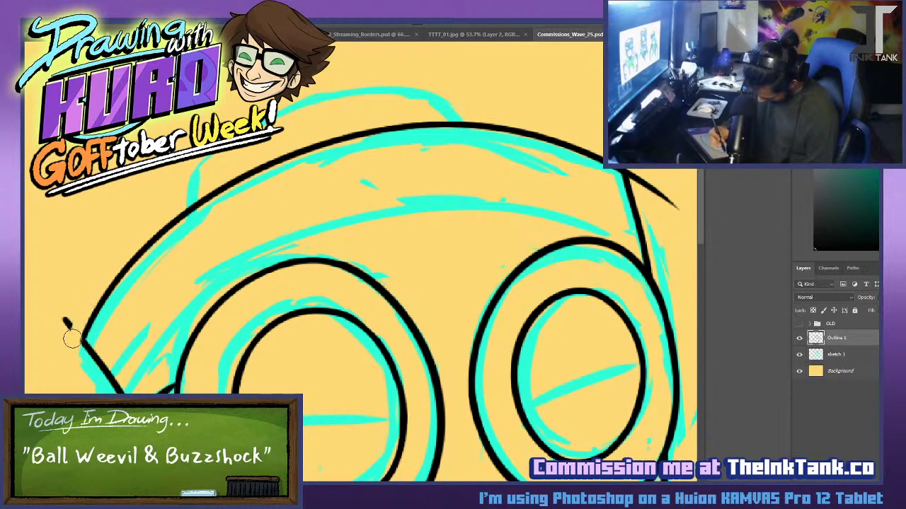
mouse_move(639, 171)
left_mouse_down()
mouse_move(638, 200)
mouse_move(639, 188)
left_mouse_up()
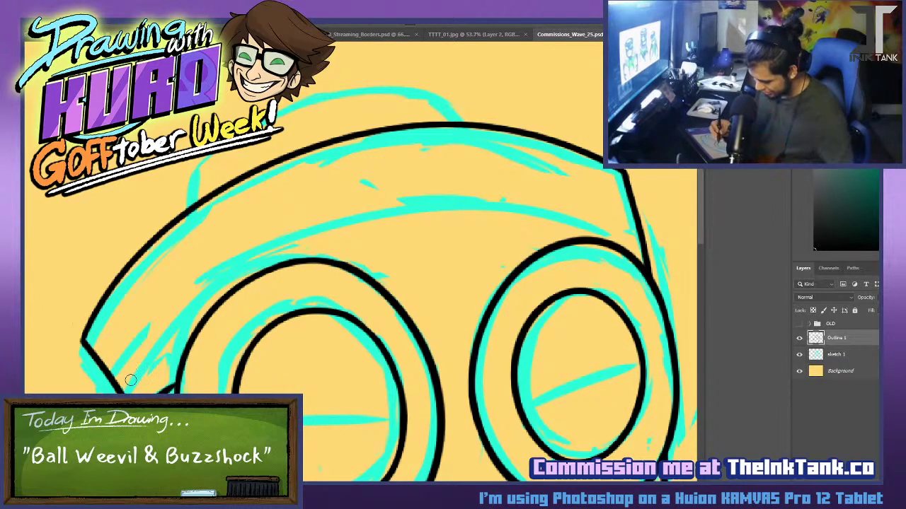
Ink the lower arc of the forehead band above both eyes, redrawing it until smooth, and trim the ends at the side edges.
left_click_drag(192, 286, 110, 388)
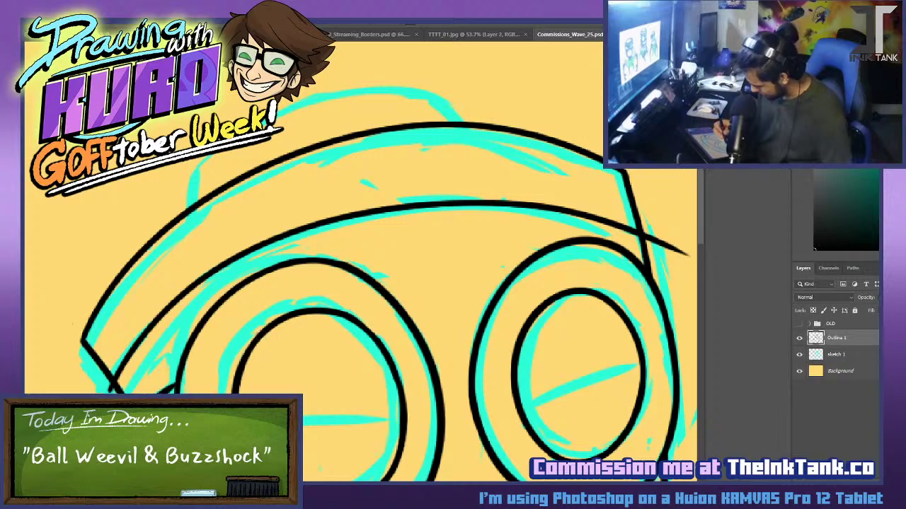
key("ctrl+z")
left_click_drag(110, 391, 677, 285)
key("ctrl+z")
left_click_drag(108, 390, 696, 284)
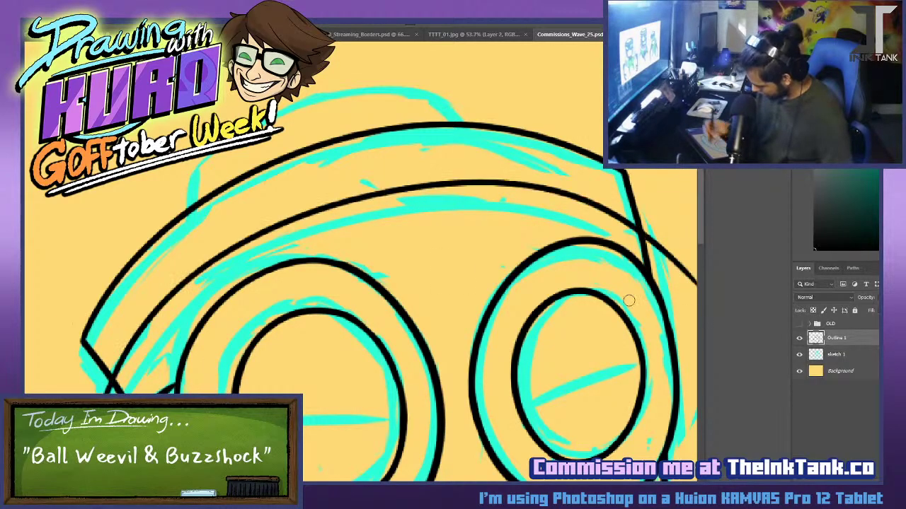
key("ctrl+z")
mouse_move(108, 386)
left_mouse_down()
mouse_move(400, 192)
mouse_move(695, 282)
mouse_move(555, 211)
mouse_move(693, 280)
left_mouse_up()
key("ctrl+z")
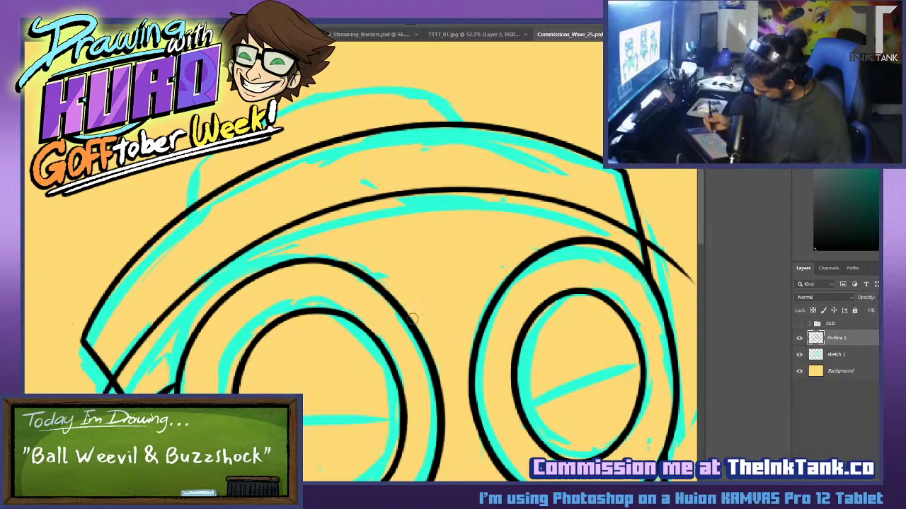
key("ctrl+z")
left_click_drag(115, 386, 696, 240)
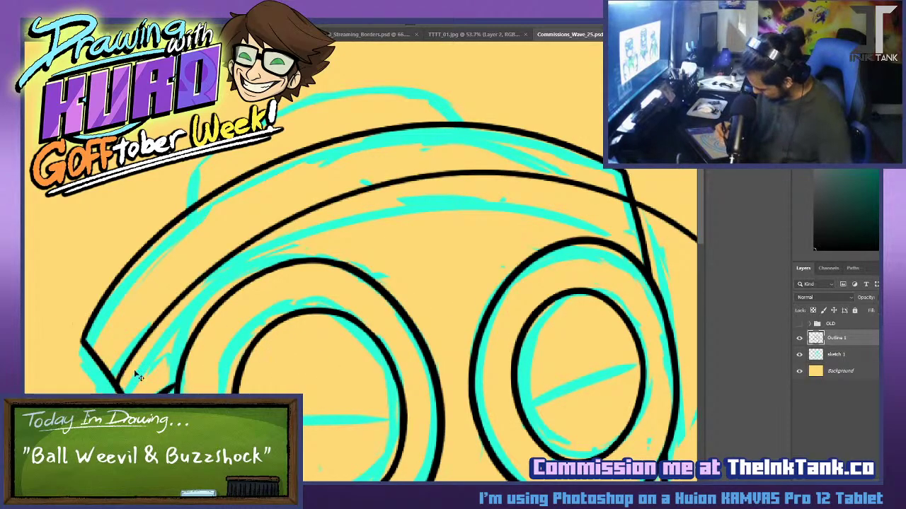
key("ctrl+z")
mouse_move(113, 384)
left_mouse_down()
mouse_move(639, 228)
mouse_move(696, 265)
left_mouse_up()
key("ctrl+z")
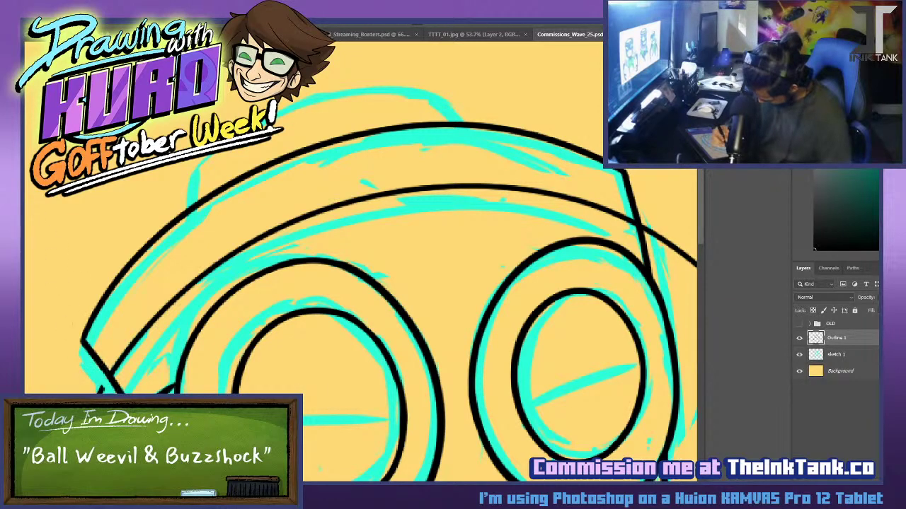
mouse_move(658, 243)
left_mouse_down()
mouse_move(536, 277)
mouse_move(246, 313)
mouse_move(238, 296)
mouse_move(261, 319)
left_mouse_up()
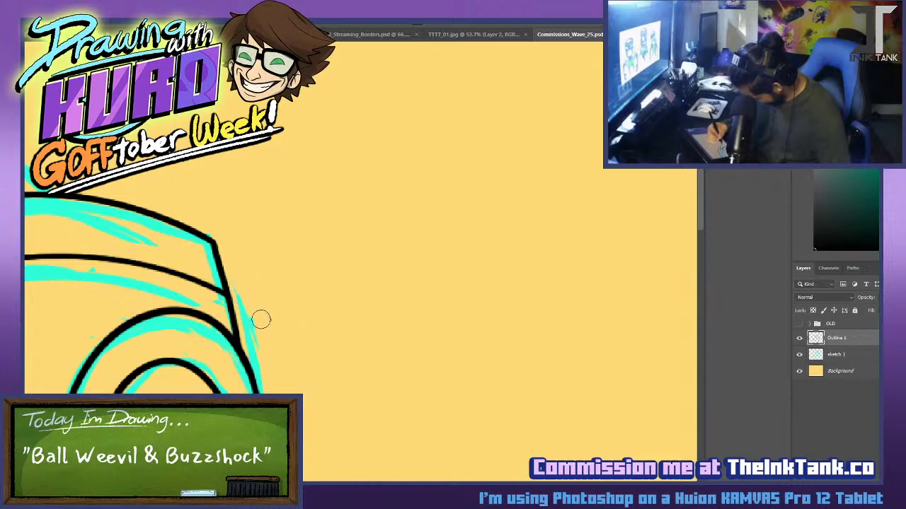
Ink the two short side edges of the raised piece on top of the head.
left_click_drag(304, 267, 605, 291)
left_click_drag(79, 320, 80, 248)
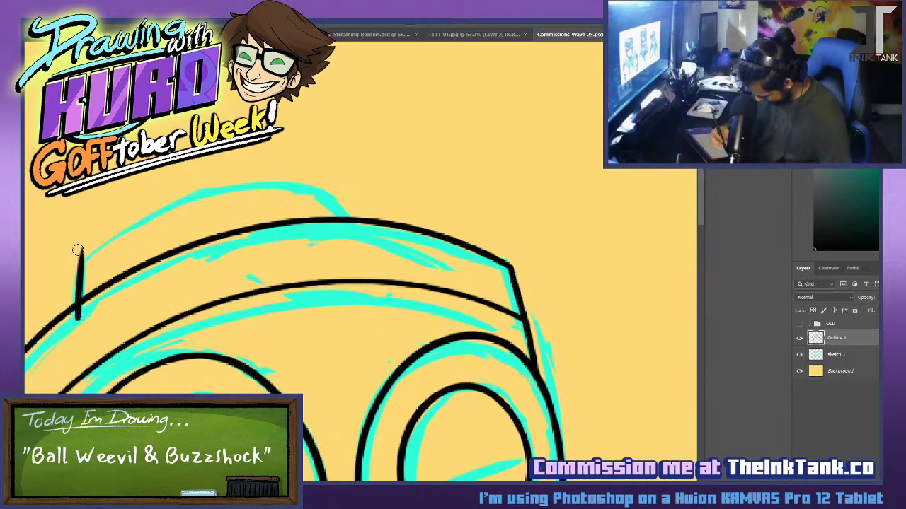
mouse_move(294, 177)
left_mouse_down()
mouse_move(359, 243)
mouse_move(504, 236)
left_mouse_up()
Ink the curved top line of the raised piece on the head, redrawing it until it joins both side edges.
mouse_move(219, 249)
left_mouse_down()
mouse_move(502, 177)
mouse_move(398, 157)
mouse_move(485, 167)
mouse_move(483, 178)
left_mouse_up()
key("ctrl+z")
key("ctrl+z")
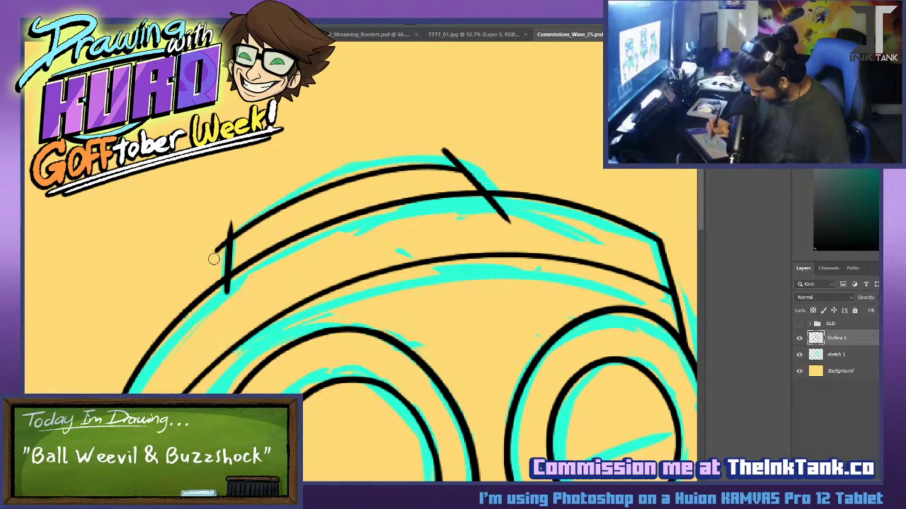
key("ctrl+z")
left_click_drag(212, 258, 518, 182)
key("ctrl+z")
mouse_move(216, 257)
left_mouse_down()
mouse_move(390, 166)
mouse_move(507, 172)
left_mouse_up()
key("ctrl+z")
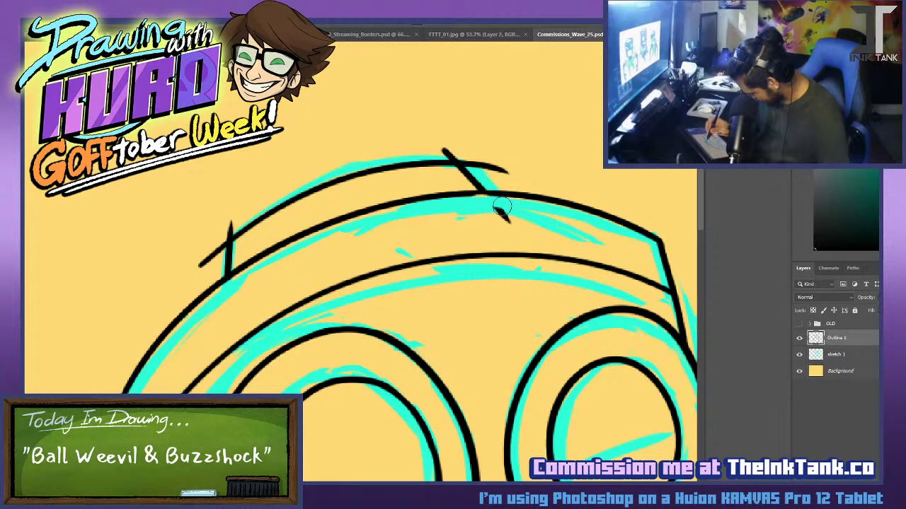
Erase the line ends that overshoot the corners and base of the raised piece on the head.
left_click_drag(498, 208, 521, 219)
mouse_move(225, 239)
left_mouse_down()
mouse_move(217, 240)
mouse_move(271, 192)
left_mouse_up()
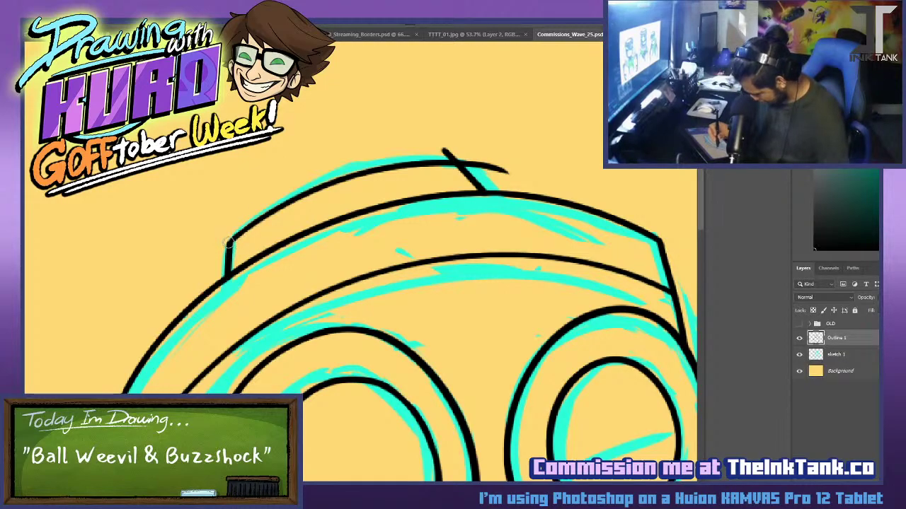
left_click_drag(434, 156, 489, 157)
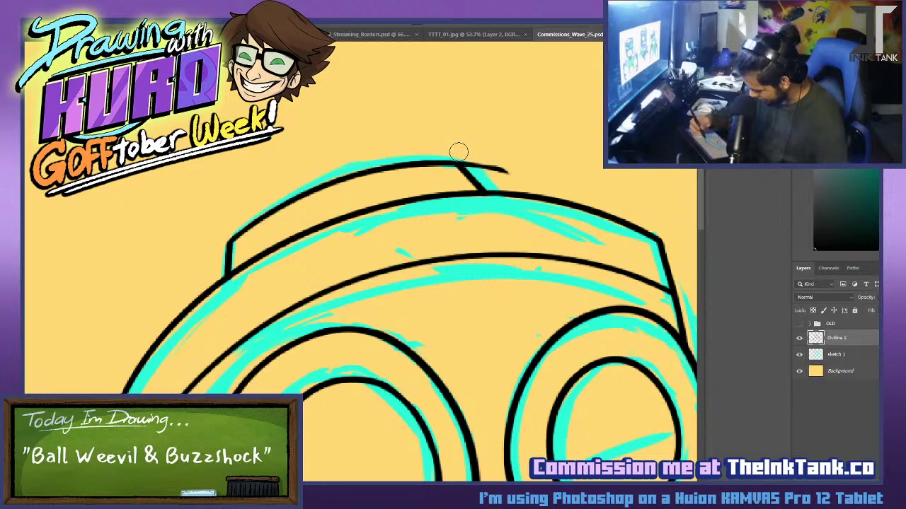
left_click_drag(459, 150, 473, 158)
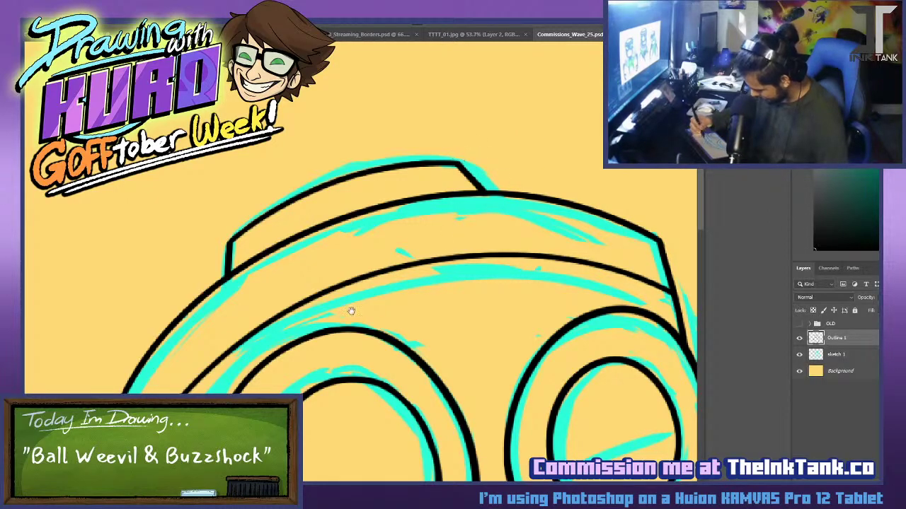
Ink the wavy upper lip line below both eyes, running across the full width of the mouth.
left_click_drag(351, 311, 266, 149)
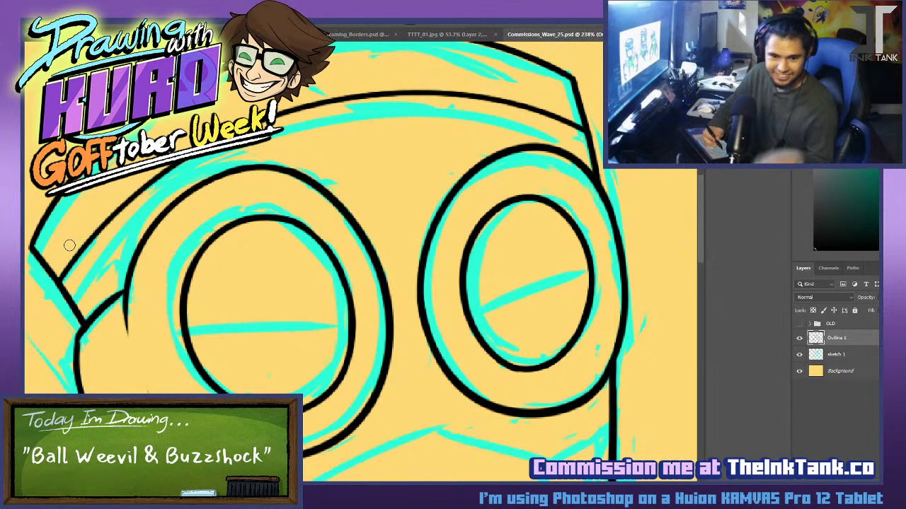
scroll(70, 245, "down", 2)
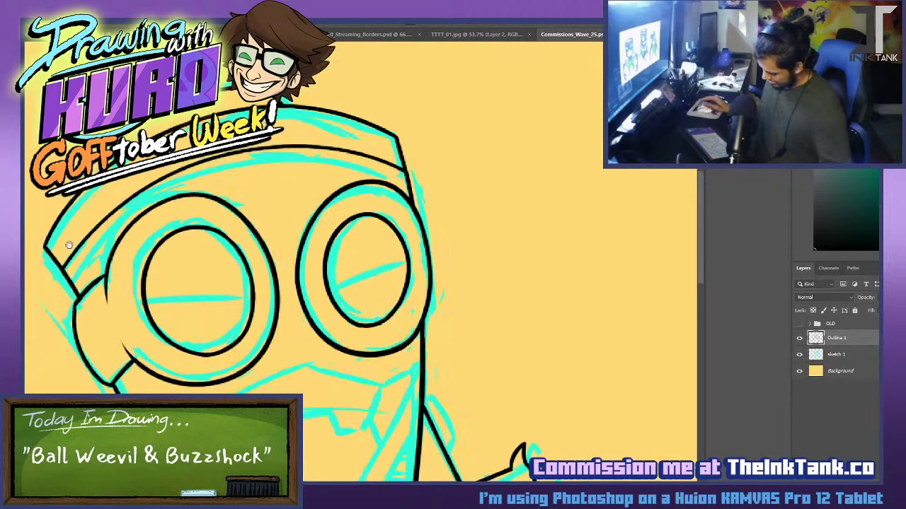
left_click_drag(69, 245, 101, 35)
scroll(290, 252, "up", 1)
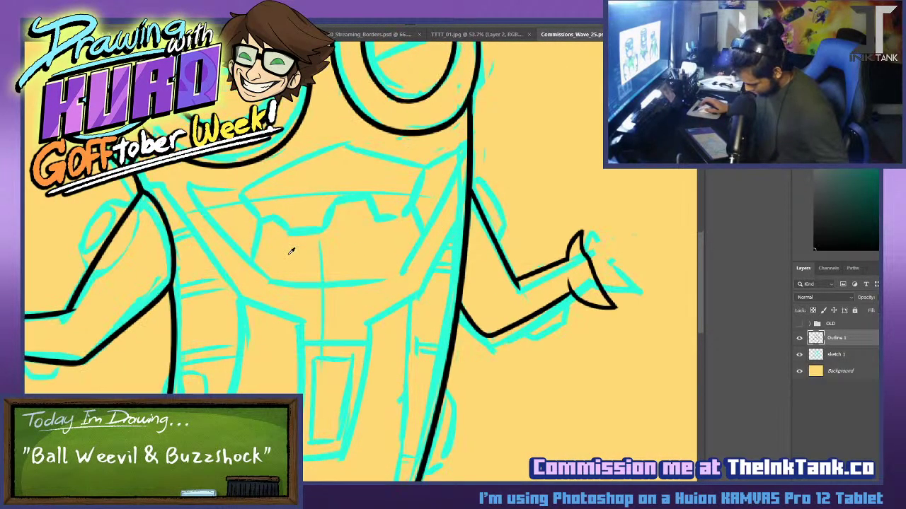
scroll(291, 252, "up", 2)
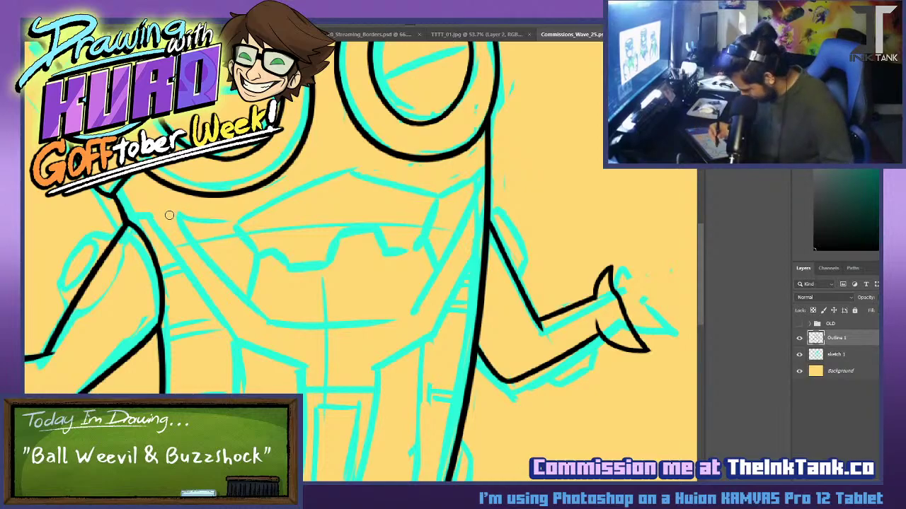
mouse_move(169, 215)
left_mouse_down()
mouse_move(240, 213)
mouse_move(476, 168)
left_mouse_up()
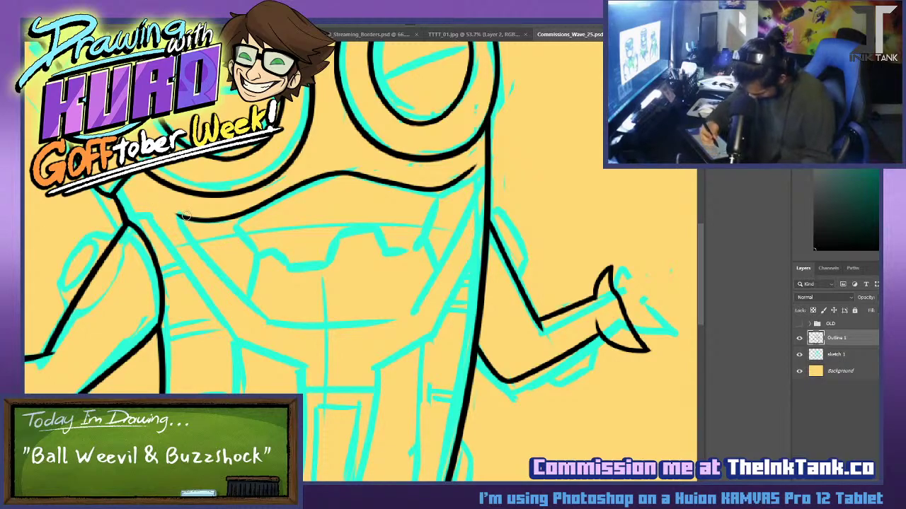
Ink the left and right sides of the open mouth, sloping inward from the ends of the upper lip line.
left_click_drag(180, 208, 291, 331)
key("ctrl+z")
mouse_move(180, 209)
left_mouse_down()
mouse_move(256, 298)
mouse_move(322, 349)
mouse_move(290, 331)
left_mouse_up()
key("ctrl+z")
left_click_drag(470, 168, 394, 334)
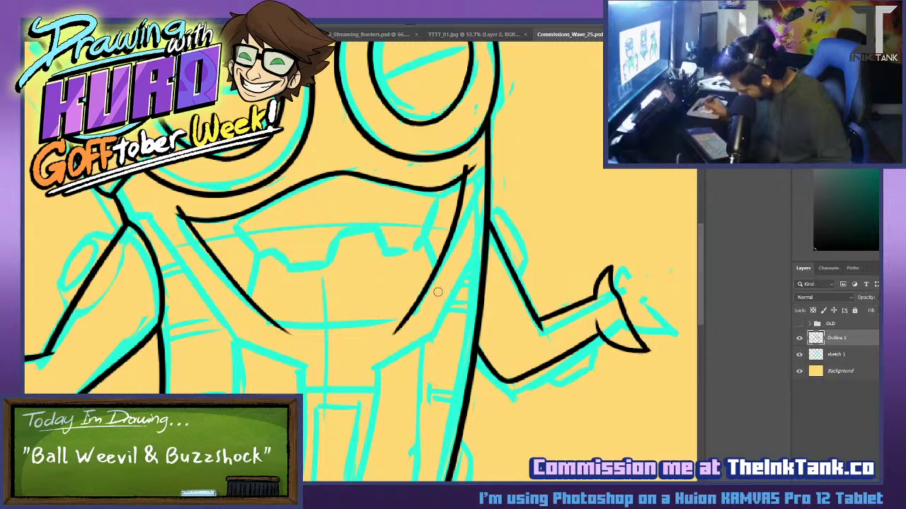
Close the bottom of the mouth with a shallow curve and erase the overshooting line ends at the lower right corner.
scroll(438, 293, "up", 2)
mouse_move(174, 370)
left_mouse_down()
mouse_move(319, 375)
mouse_move(576, 327)
left_mouse_up()
key("ctrl+z")
mouse_move(292, 369)
left_mouse_down()
mouse_move(453, 380)
mouse_move(581, 329)
left_mouse_up()
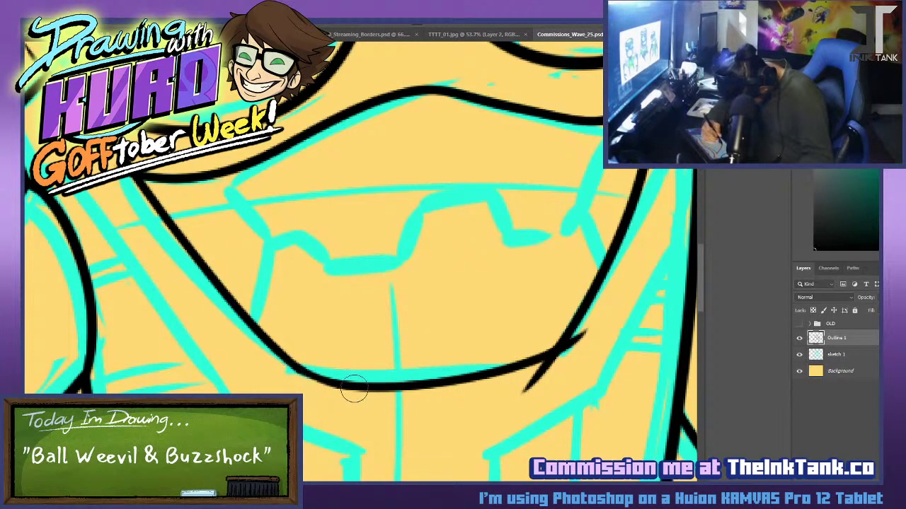
mouse_move(542, 375)
left_mouse_down()
mouse_move(568, 354)
mouse_move(530, 387)
left_mouse_up()
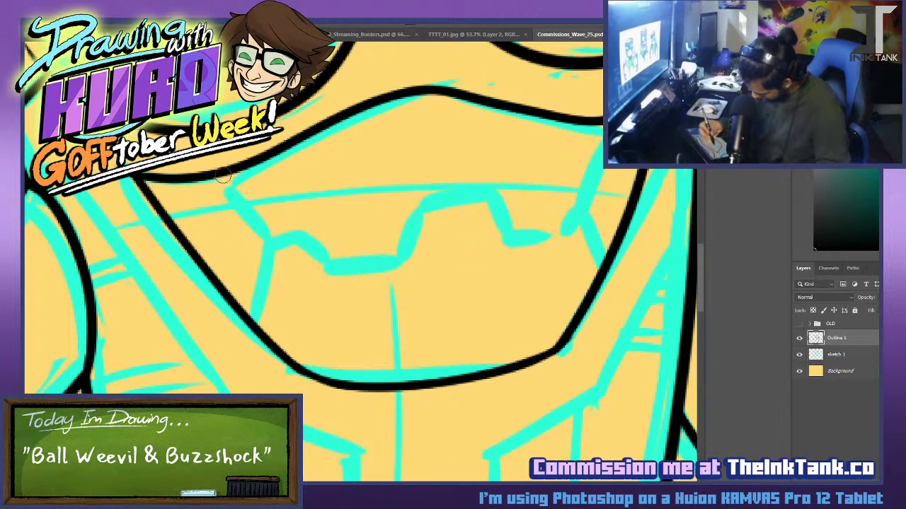
Ink the angled inner lines at both corners of the mouth, from the upper lip down to the mouth's sides.
mouse_move(220, 175)
left_mouse_down()
mouse_move(259, 247)
mouse_move(244, 315)
left_mouse_up()
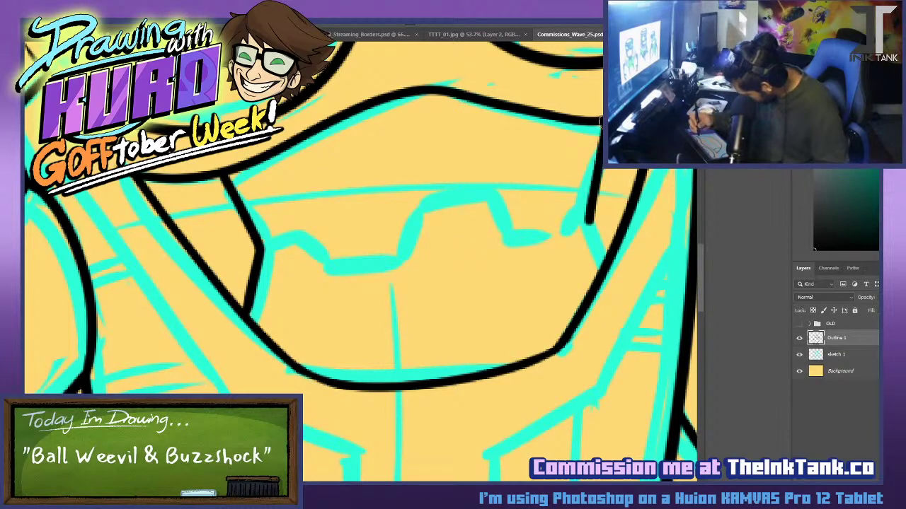
left_click_drag(600, 168, 606, 251)
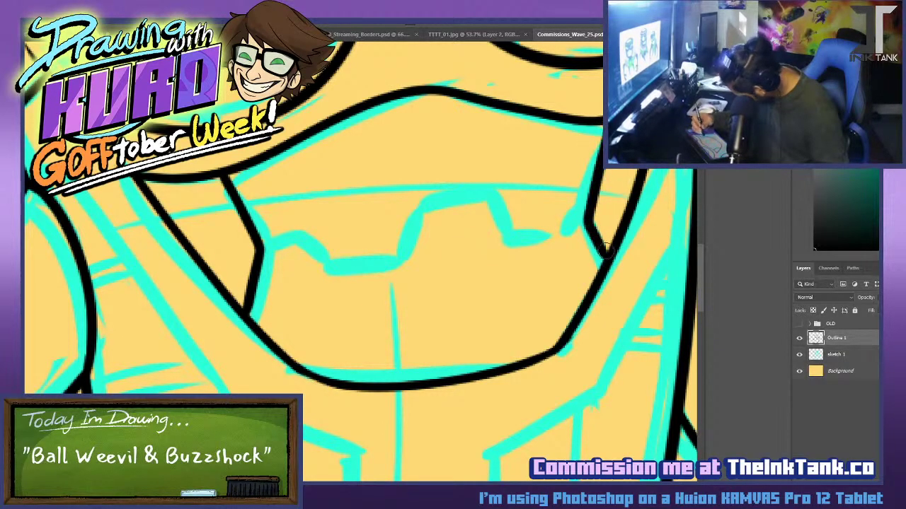
key("ctrl+z")
mouse_move(600, 168)
left_mouse_down()
mouse_move(587, 218)
mouse_move(606, 255)
left_mouse_up()
left_click_drag(587, 214, 605, 249)
Ink the stepped teeth line across the mouth between the bends of the two inner corner lines, redrawing uneven segments.
mouse_move(263, 249)
left_mouse_down()
mouse_move(320, 222)
mouse_move(305, 238)
mouse_move(336, 269)
mouse_move(404, 261)
left_mouse_up()
key("ctrl+z")
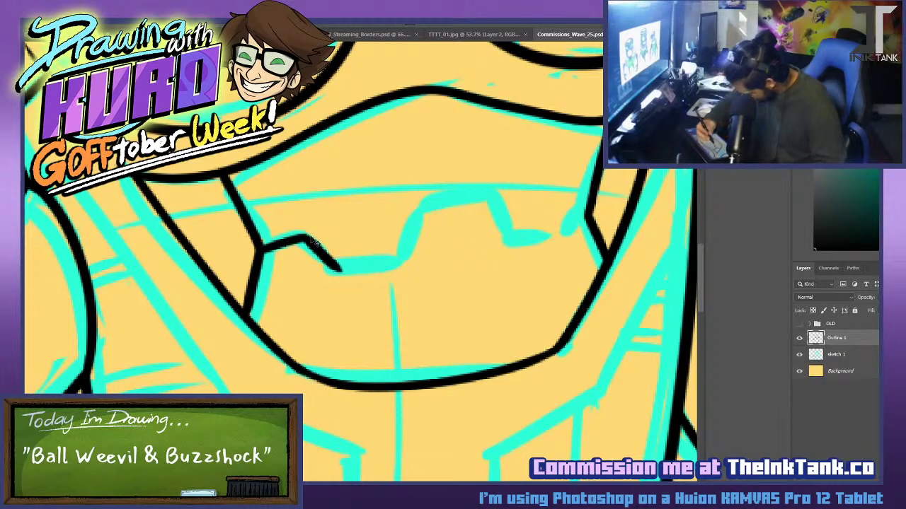
key("ctrl+z")
mouse_move(304, 237)
left_mouse_down()
mouse_move(338, 277)
mouse_move(398, 262)
left_mouse_up()
left_click_drag(410, 218, 397, 263)
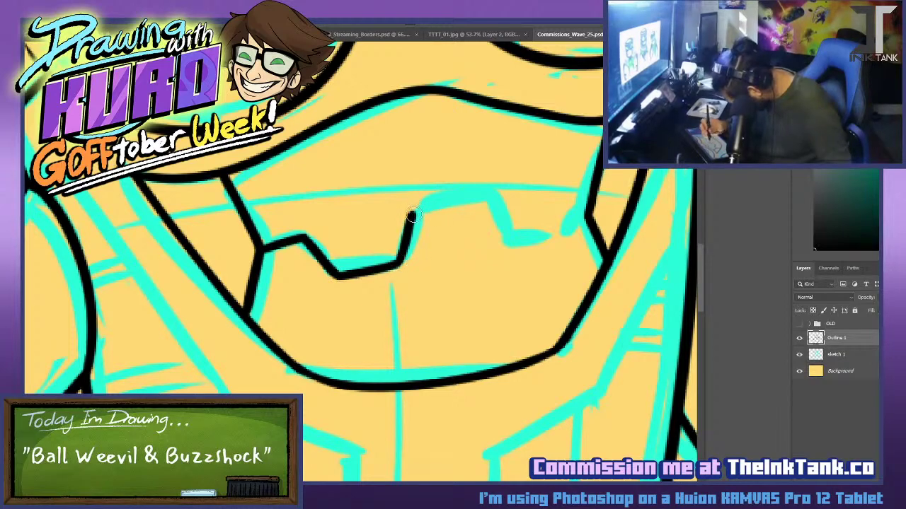
left_click_drag(410, 215, 499, 203)
key("ctrl+z")
mouse_move(411, 213)
left_mouse_down()
mouse_move(493, 198)
mouse_move(486, 205)
mouse_move(509, 252)
mouse_move(563, 250)
mouse_move(571, 215)
mouse_move(595, 218)
left_mouse_up()
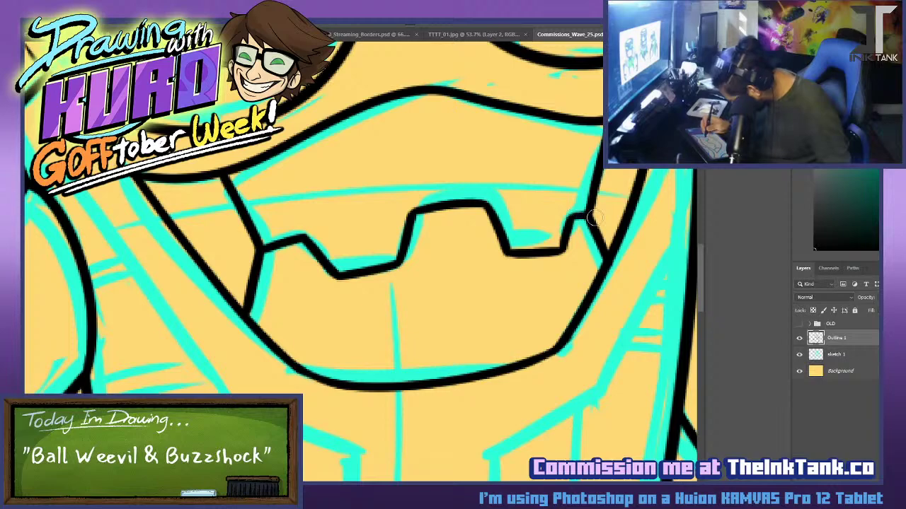
Ink the curved line running down the body just outside the left side of the mouth, redrawing it until it is smooth.
scroll(573, 220, "down", 5)
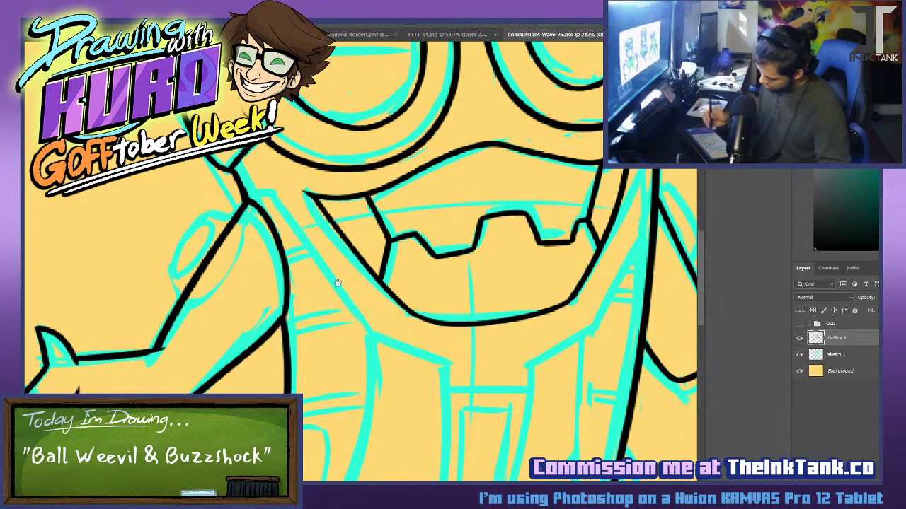
mouse_move(263, 195)
left_mouse_down()
mouse_move(207, 155)
mouse_move(310, 299)
left_mouse_up()
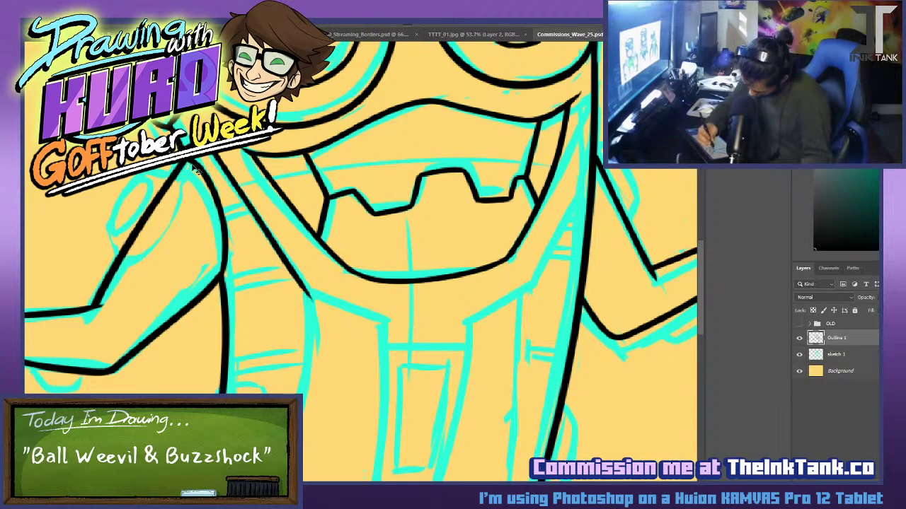
key("ctrl+z")
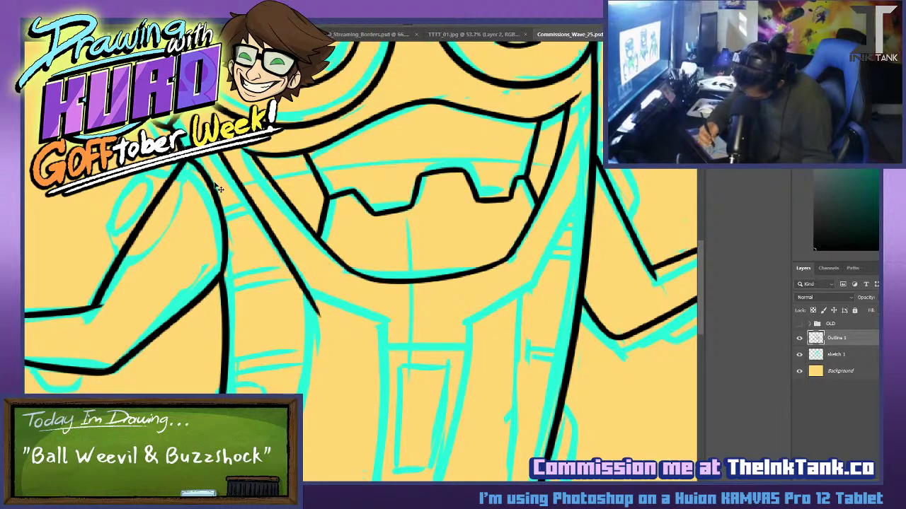
left_click_drag(215, 161, 256, 248)
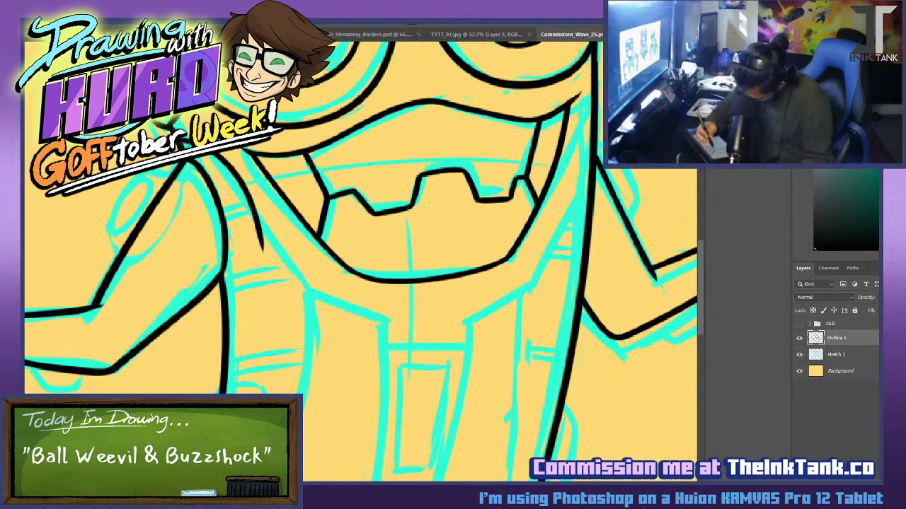
key("ctrl+z")
left_click_drag(217, 155, 255, 252)
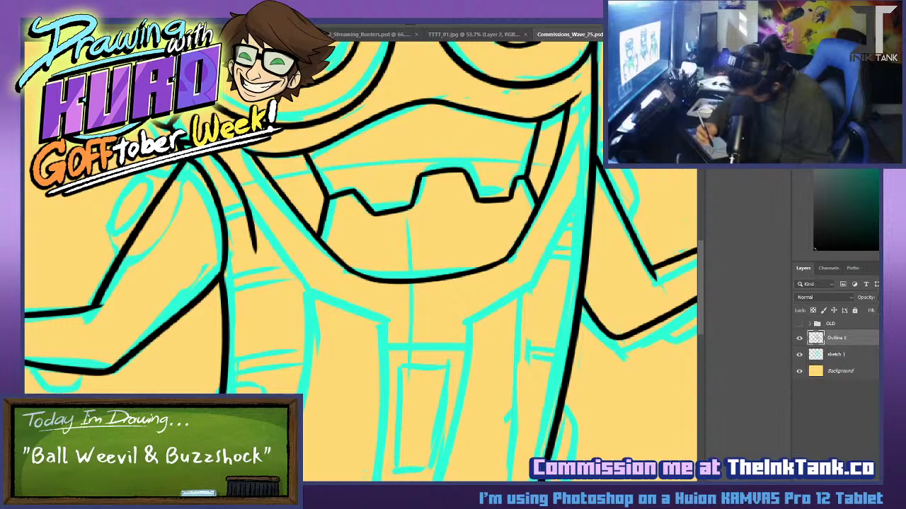
left_click_drag(237, 190, 325, 314)
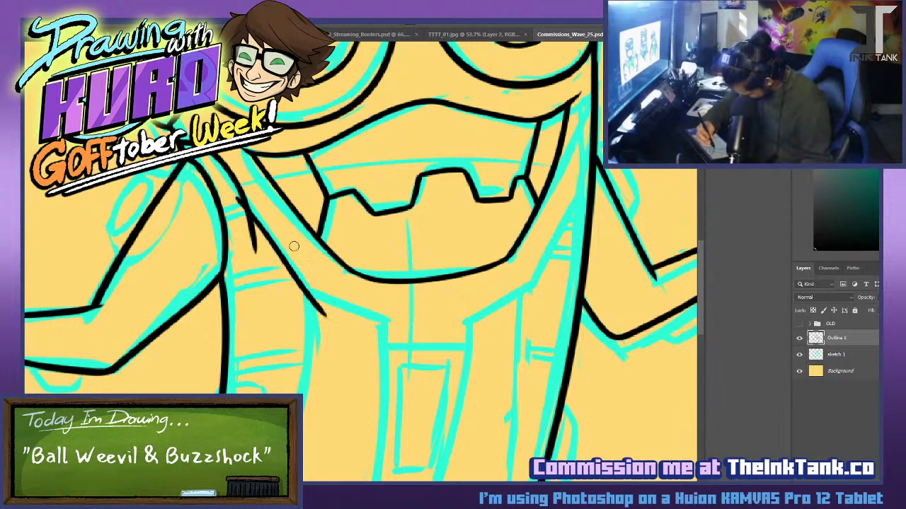
key("ctrl+z")
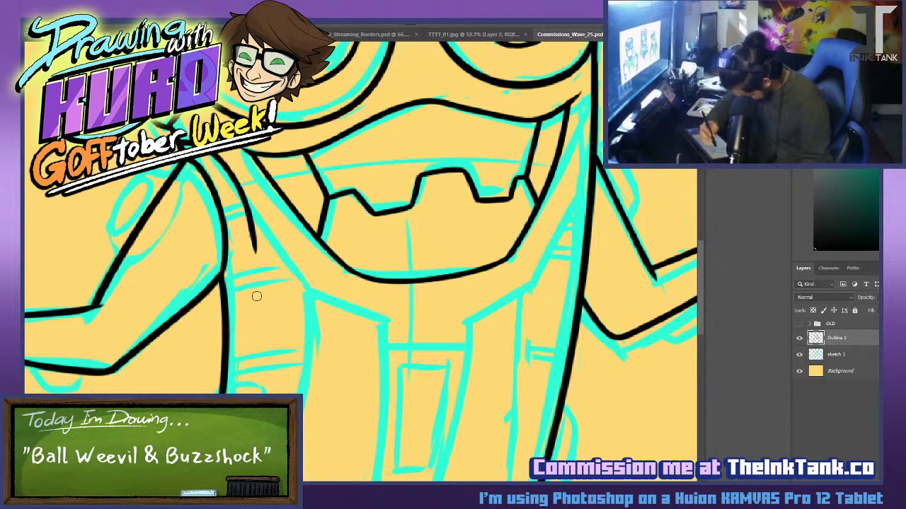
left_click_drag(256, 297, 244, 207)
key("ctrl+z")
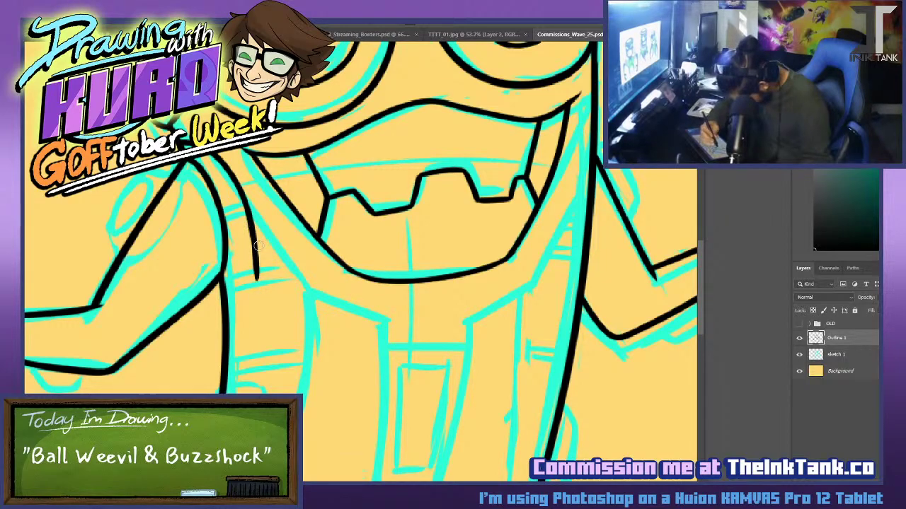
Ink the angled chest lines below the mouth on both sides, sloping inward toward the central belly panel.
left_click_drag(256, 265, 390, 327)
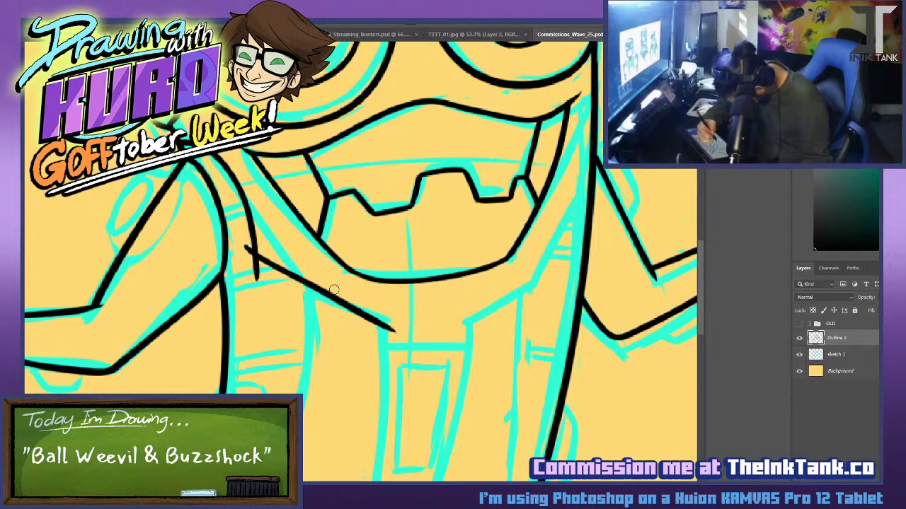
mouse_move(460, 329)
left_mouse_down()
mouse_move(567, 267)
mouse_move(594, 166)
mouse_move(554, 287)
mouse_move(589, 158)
left_mouse_up()
key("ctrl+z")
key("ctrl+z")
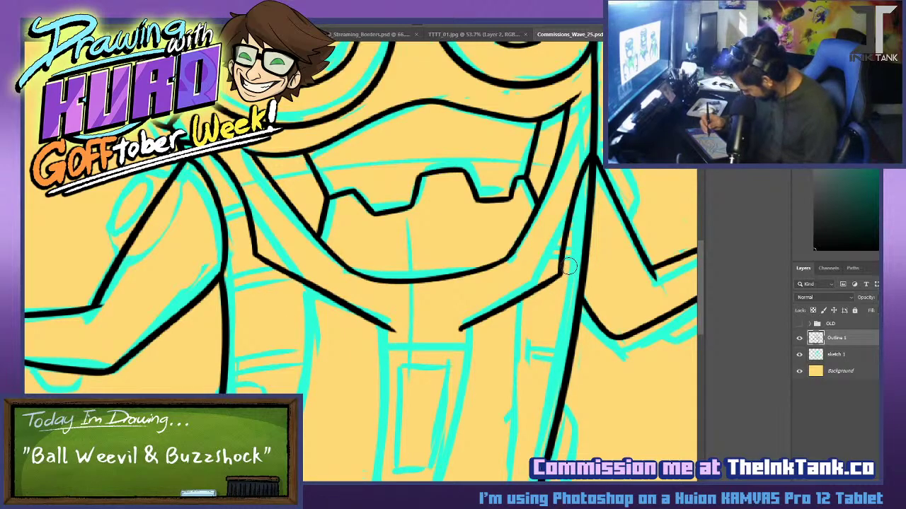
Ink the two long sides of the central belly panel, tapering downward from the inner ends of the chest lines.
scroll(578, 252, "up", 4)
left_click_drag(359, 383, 554, 242)
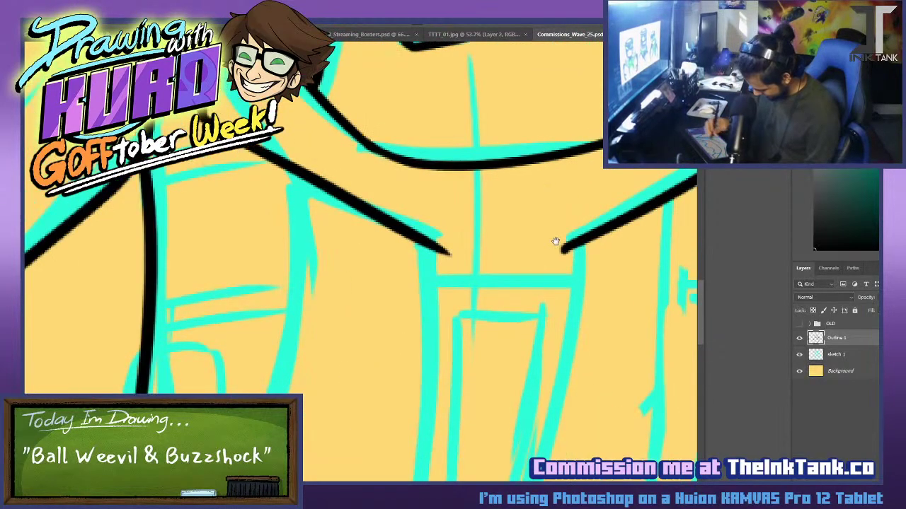
mouse_move(402, 227)
left_mouse_down()
mouse_move(313, 113)
mouse_move(336, 352)
mouse_move(329, 438)
left_mouse_up()
key("ctrl+z")
mouse_move(329, 91)
left_mouse_down()
mouse_move(325, 479)
mouse_move(337, 122)
mouse_move(315, 455)
left_mouse_up()
key("ctrl+z")
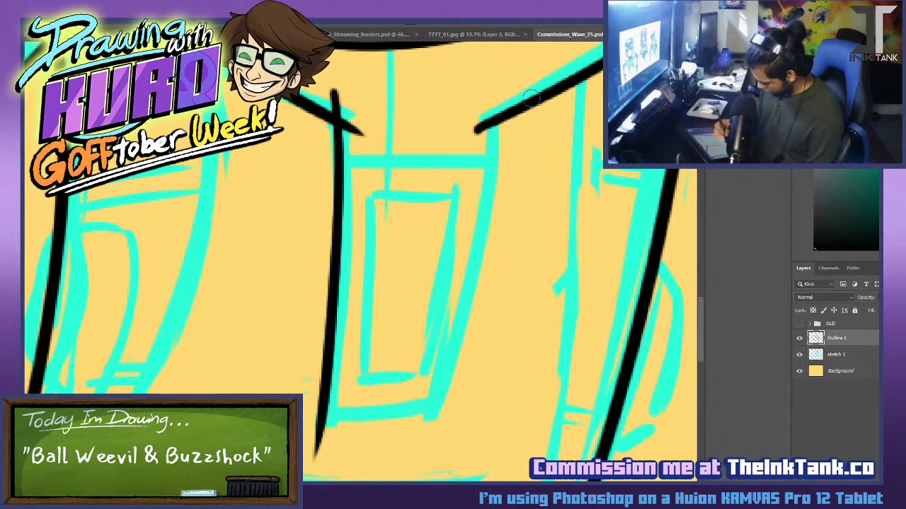
mouse_move(506, 96)
left_mouse_down()
mouse_move(478, 269)
mouse_move(433, 446)
mouse_move(460, 364)
mouse_move(425, 482)
left_mouse_up()
key("ctrl+z")
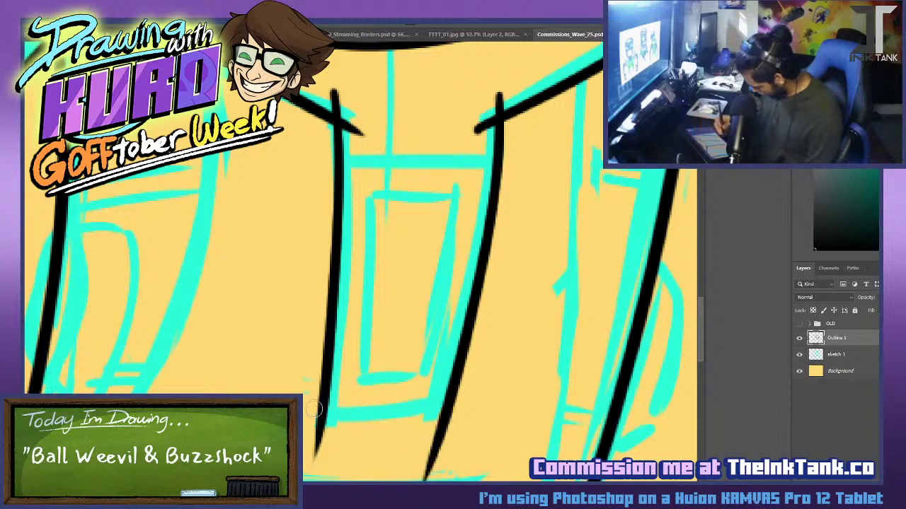
Ink the horizontal bottom and top edges of the belly panel between its two long sides.
left_click_drag(306, 412, 516, 419)
key("ctrl+z")
left_click_drag(304, 422, 490, 417)
key("ctrl+z")
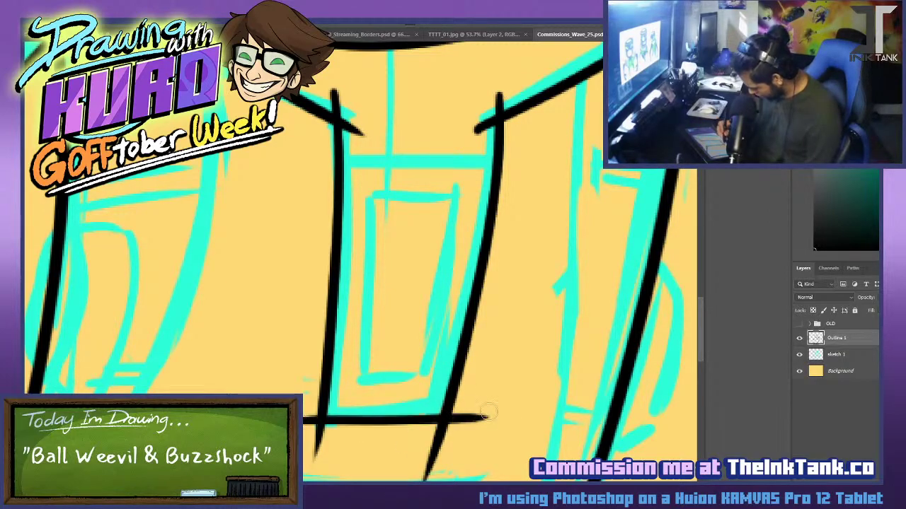
mouse_move(345, 164)
left_mouse_down()
mouse_move(489, 164)
mouse_move(341, 161)
left_mouse_up()
key("ctrl+z")
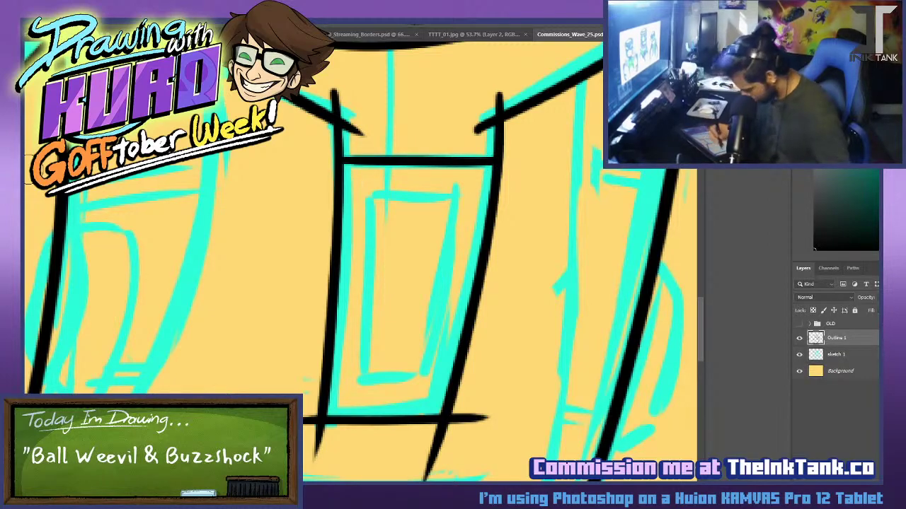
Erase the overshooting line ends where the chest lines meet the belly panel's sides, then return to the brush.
mouse_move(349, 107)
left_mouse_down()
mouse_move(354, 133)
mouse_move(344, 108)
mouse_move(358, 110)
left_mouse_up()
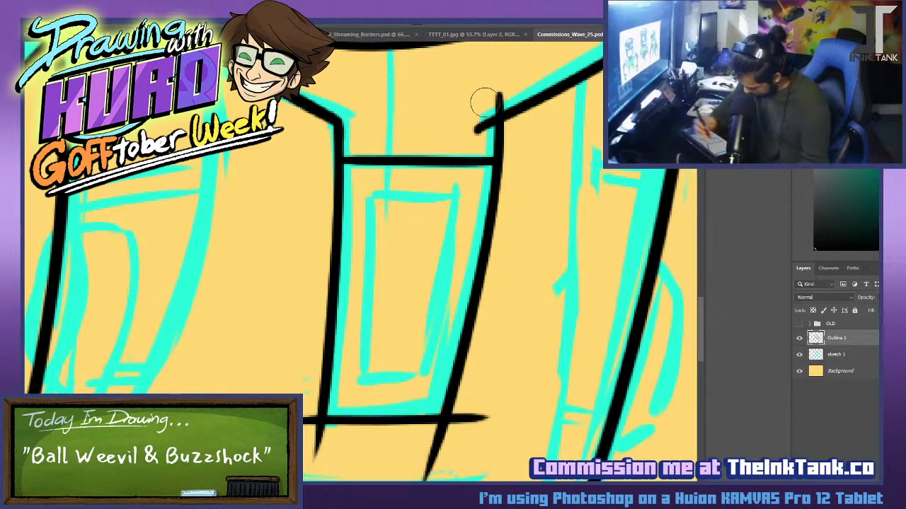
mouse_move(486, 104)
left_mouse_down()
mouse_move(487, 146)
mouse_move(483, 94)
mouse_move(494, 97)
left_mouse_up()
key("b")
key("b")
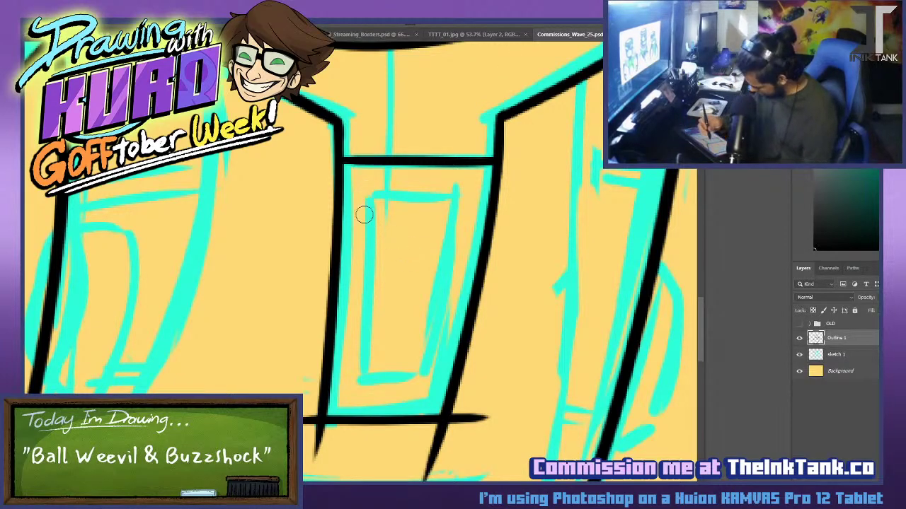
Ink the left and right sides of the smaller inner rectangle inside the belly panel, redrawing uneven strokes.
mouse_move(363, 185)
left_mouse_down()
mouse_move(347, 416)
mouse_move(345, 391)
left_mouse_up()
key("ctrl+z")
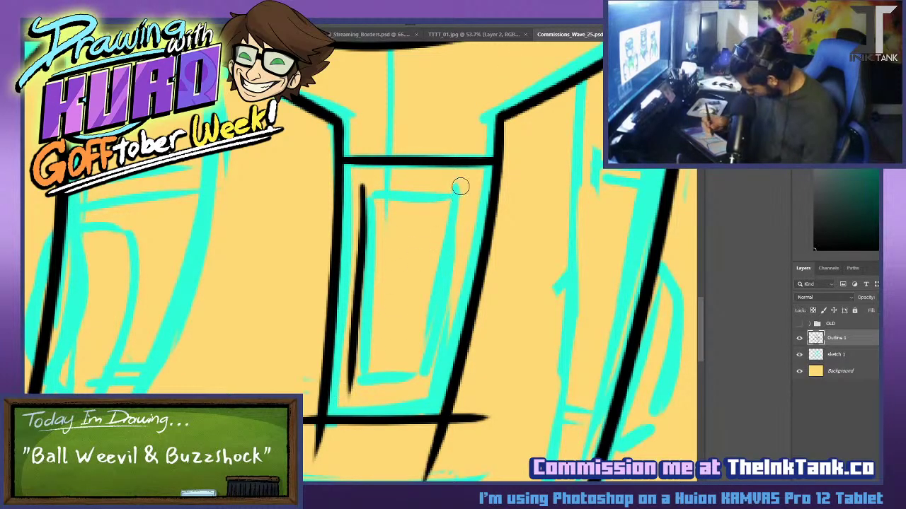
mouse_move(461, 187)
left_mouse_down()
mouse_move(431, 405)
mouse_move(436, 366)
left_mouse_up()
key("ctrl+z")
key("ctrl+z")
mouse_move(462, 188)
left_mouse_down()
mouse_move(424, 414)
mouse_move(431, 390)
left_mouse_up()
key("ctrl+z")
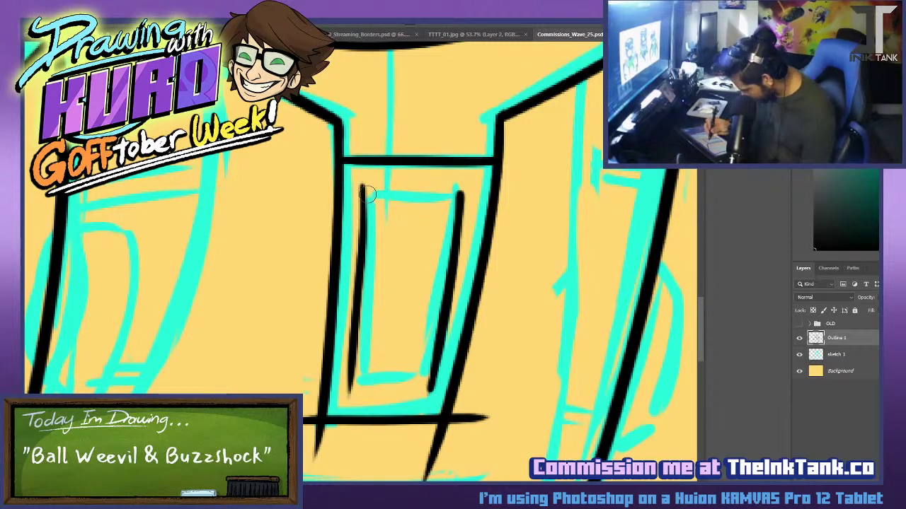
Close the inner rectangle of the belly panel with its top and bottom edges.
left_click_drag(361, 188, 454, 192)
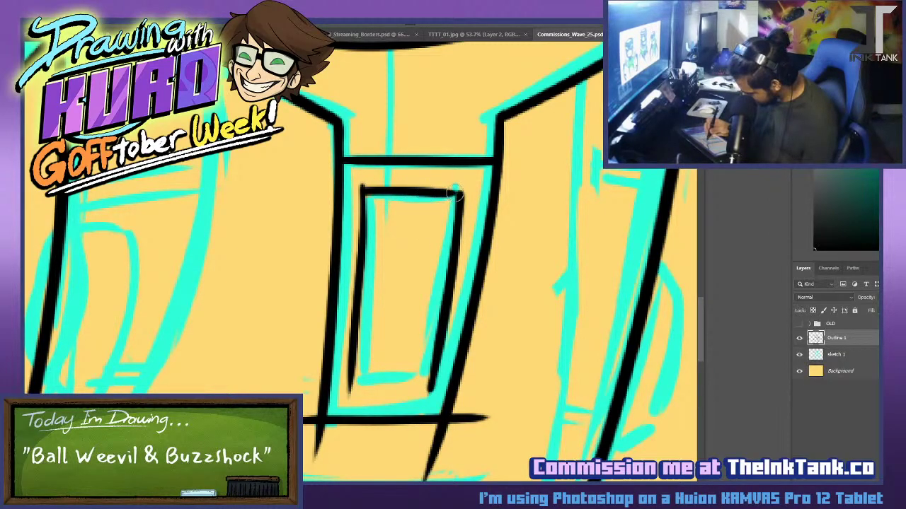
left_click_drag(348, 389, 429, 383)
key("ctrl+z")
key("ctrl+z")
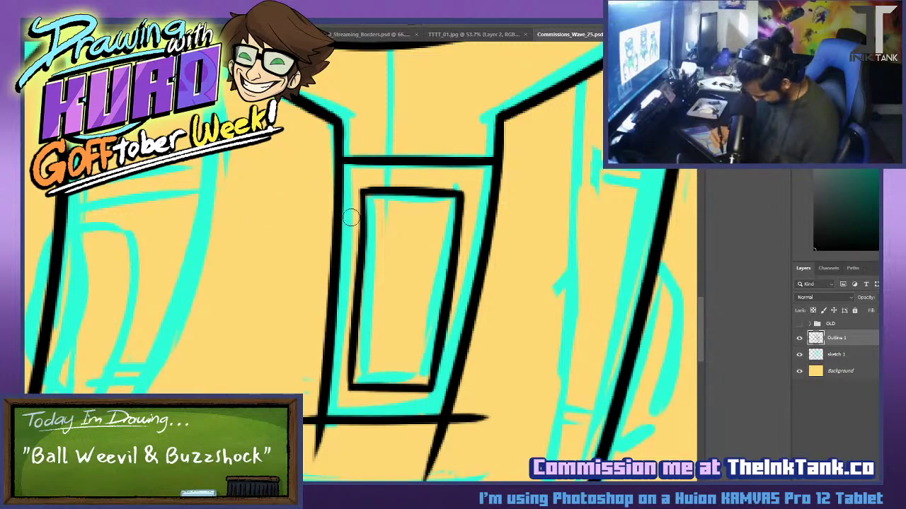
Thicken the top edge and right side of the inner rectangle with extra strokes for a heavier shadow line.
left_click_drag(362, 188, 362, 263)
left_click_drag(365, 197, 455, 197)
key("ctrl+z")
mouse_move(372, 197)
left_mouse_down()
mouse_move(390, 200)
mouse_move(368, 199)
left_mouse_up()
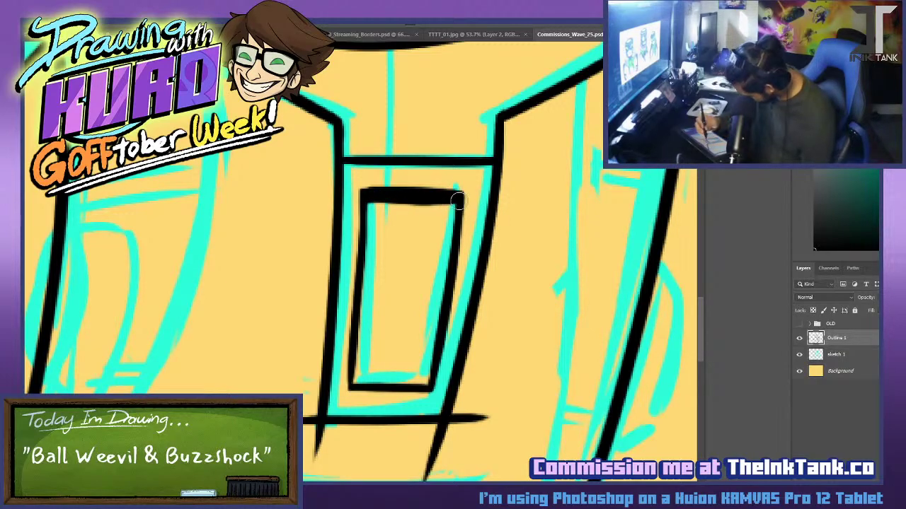
left_click_drag(461, 197, 431, 398)
key("ctrl+z")
left_click_drag(456, 197, 427, 386)
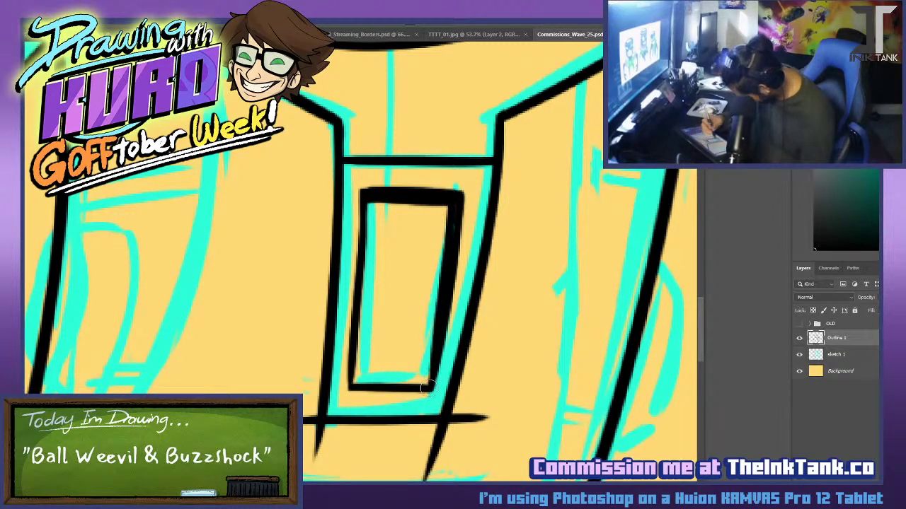
left_click_drag(429, 353, 426, 387)
key("ctrl+z")
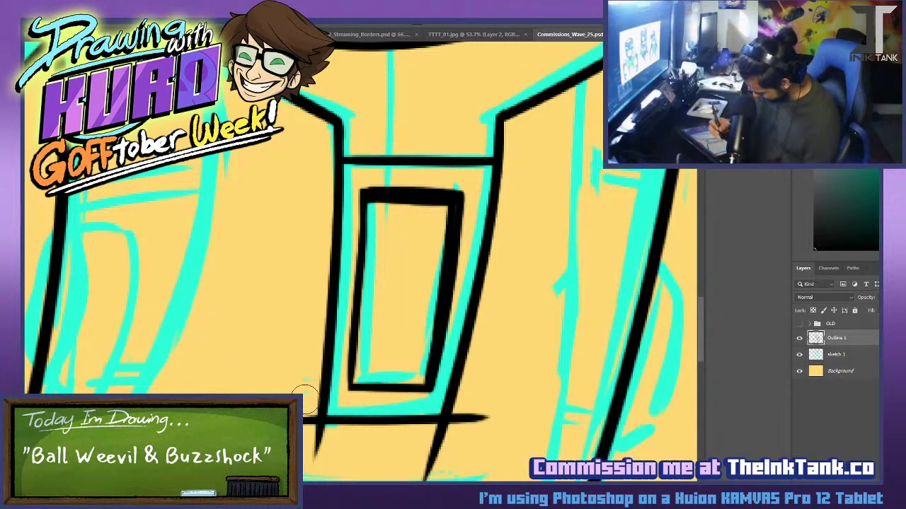
Erase the overshooting line ends at both lower corners of the belly panel.
mouse_move(310, 229)
left_mouse_down()
mouse_move(333, 238)
mouse_move(326, 267)
mouse_move(327, 234)
mouse_move(331, 270)
mouse_move(363, 251)
left_mouse_up()
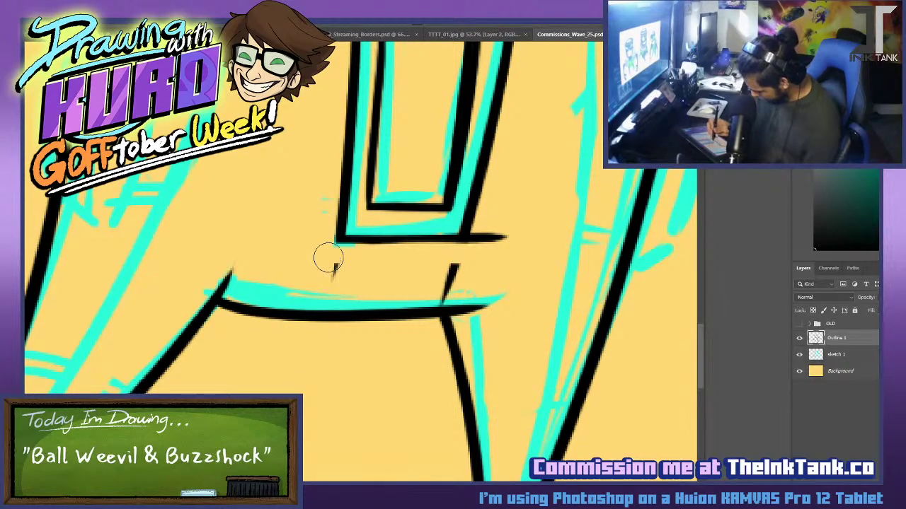
mouse_move(434, 253)
left_mouse_down()
mouse_move(461, 275)
mouse_move(464, 264)
mouse_move(454, 289)
mouse_move(428, 297)
left_mouse_up()
left_click_drag(318, 269, 338, 273)
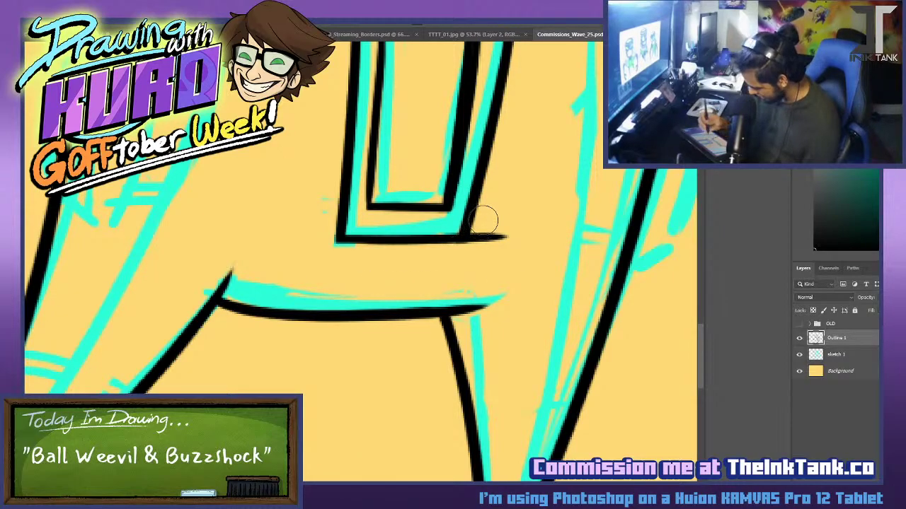
mouse_move(483, 219)
left_mouse_down()
mouse_move(470, 250)
mouse_move(495, 279)
left_mouse_up()
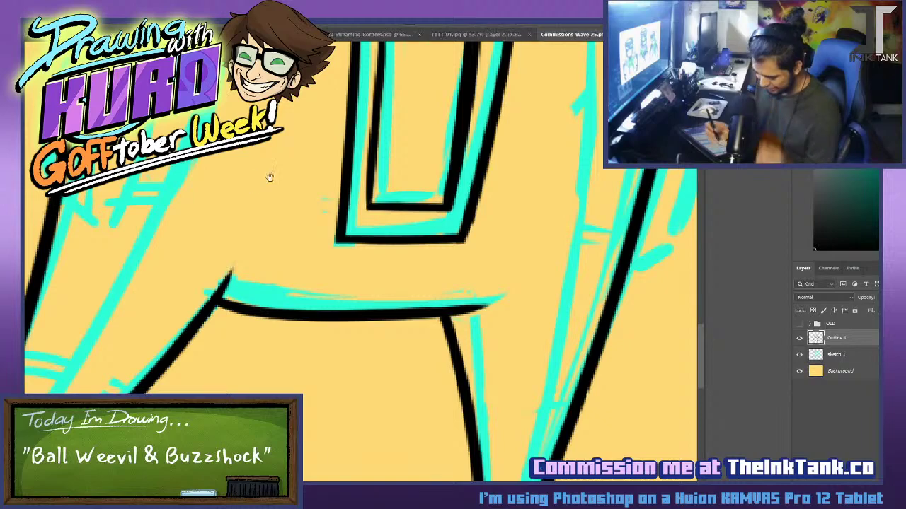
Ink the long curved inner line of the left leg, from the left chest line down past the leg's inner edge.
left_click_drag(271, 177, 352, 338)
scroll(424, 332, "down", 2)
left_click_drag(374, 229, 374, 199)
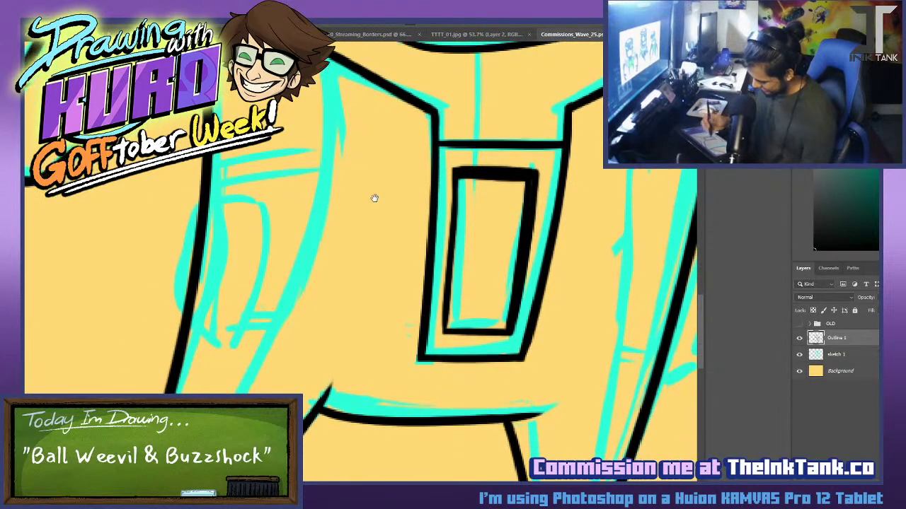
scroll(367, 183, "down", 2)
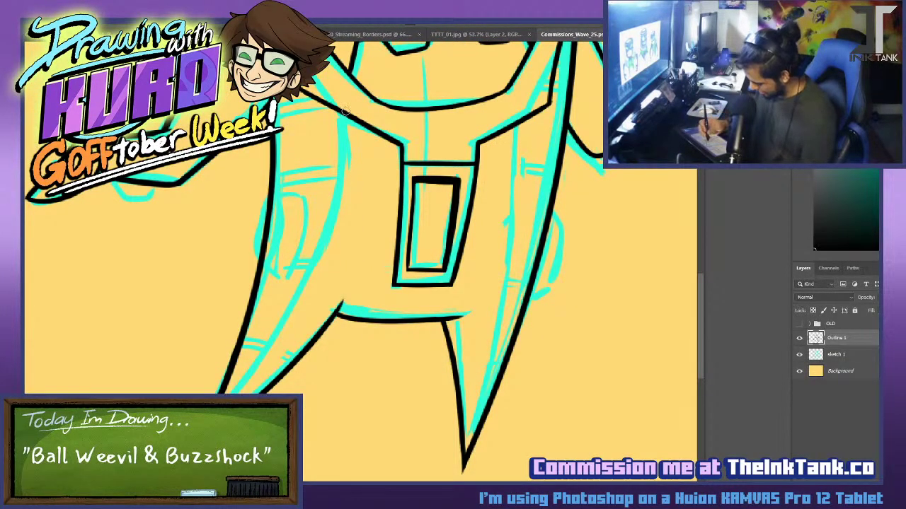
left_click_drag(346, 113, 259, 394)
key("ctrl+z")
left_click_drag(334, 96, 260, 393)
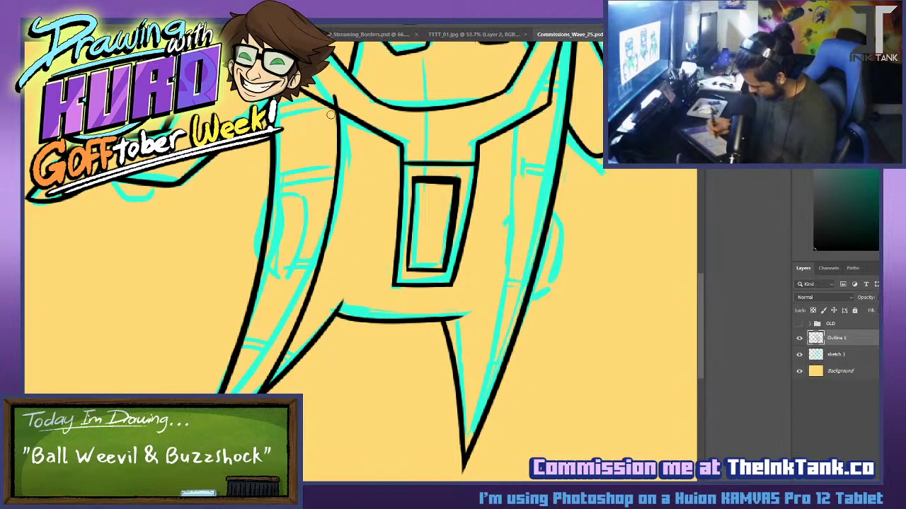
key("ctrl+z")
left_click_drag(331, 90, 258, 393)
Ink the matching long curved inner line of the right leg, from the right chest line down past the leg's inner edge.
mouse_move(510, 108)
left_mouse_down()
mouse_move(433, 454)
mouse_move(414, 451)
left_mouse_up()
key("ctrl+z")
key("ctrl+z")
left_click_drag(506, 105, 421, 457)
key("ctrl+z")
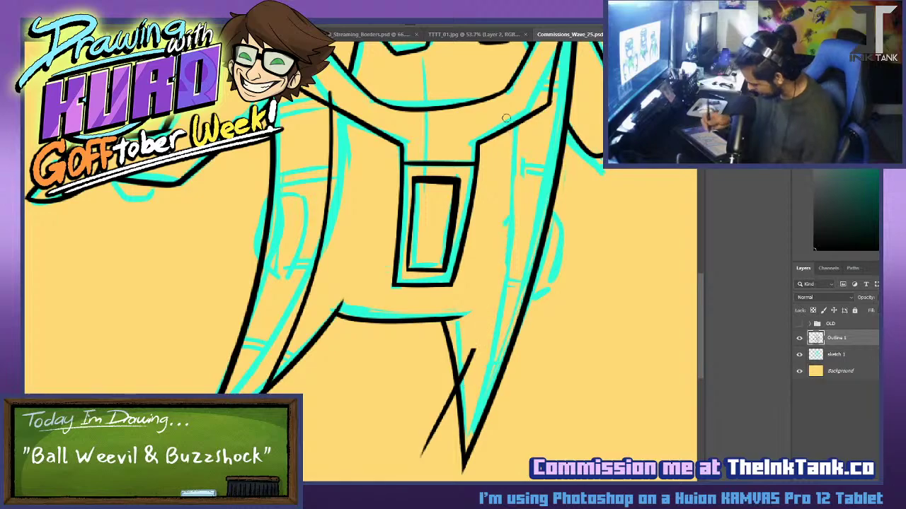
key("ctrl+z")
left_click_drag(511, 129, 427, 470)
Erase the overshooting ends of both inner leg lines where they cross past the legs' inner edges near the tips.
scroll(437, 395, "up", 2)
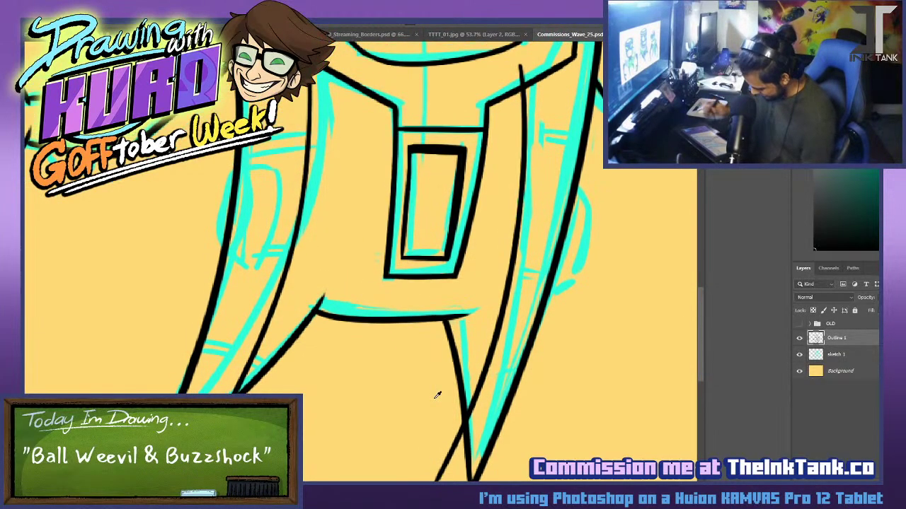
left_click_drag(160, 230, 178, 97)
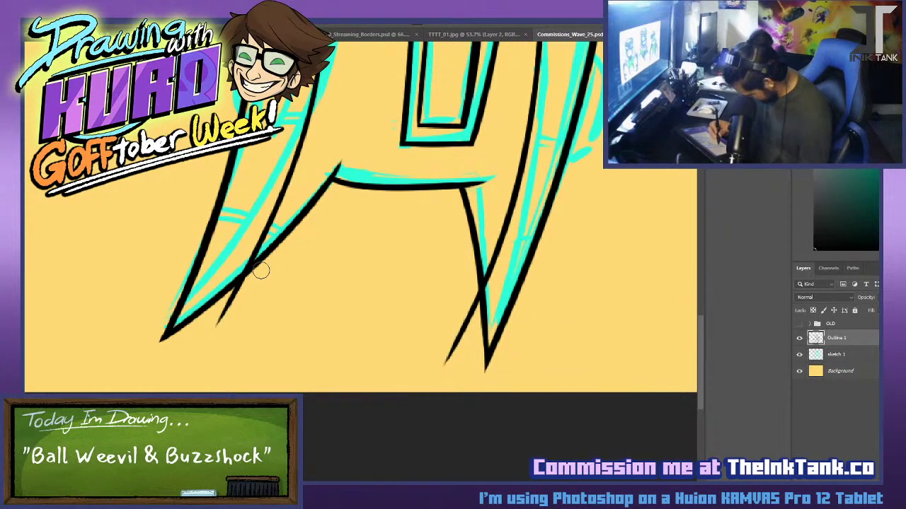
key("ctrl+z")
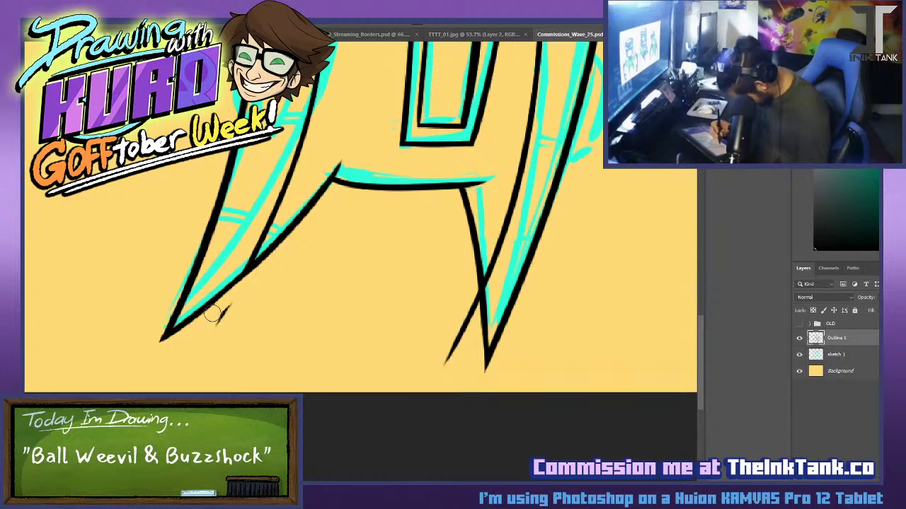
key("ctrl+z")
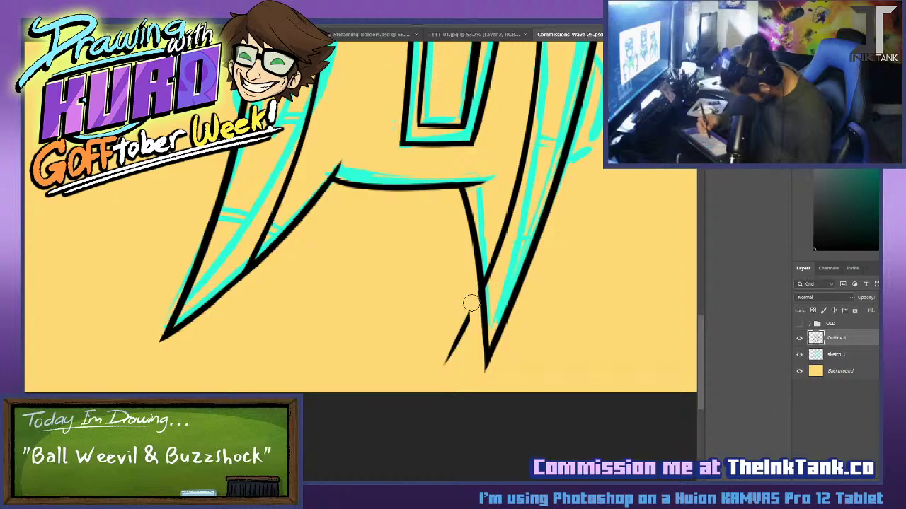
key("ctrl+z")
Ink a new inner line for the right leg, slightly outward of the existing one, from the chest line down into the lower leg.
left_click_drag(448, 212, 340, 453)
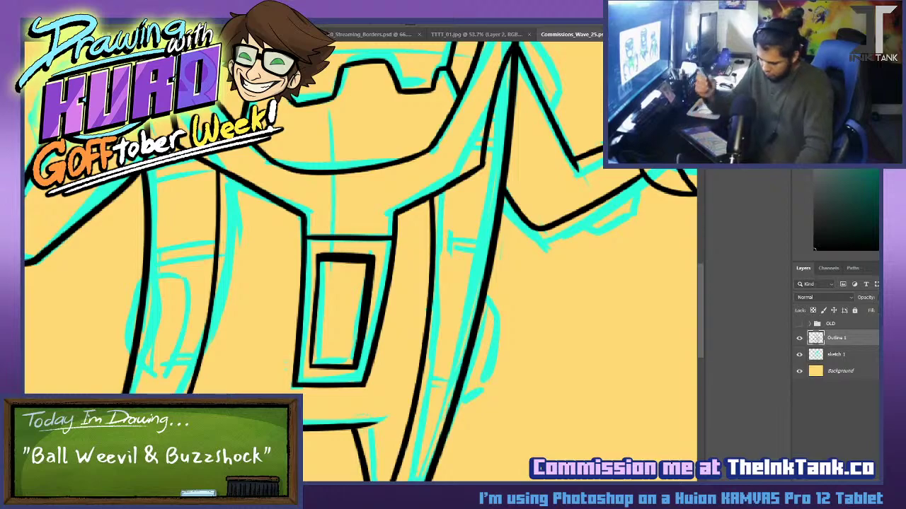
mouse_move(442, 194)
left_mouse_down()
mouse_move(430, 314)
mouse_move(441, 190)
mouse_move(419, 388)
left_mouse_up()
key("ctrl+z")
key("ctrl+z")
mouse_move(445, 194)
left_mouse_down()
mouse_move(421, 412)
mouse_move(426, 382)
left_mouse_up()
key("ctrl+z")
key("ctrl+z")
left_click_drag(443, 186, 388, 467)
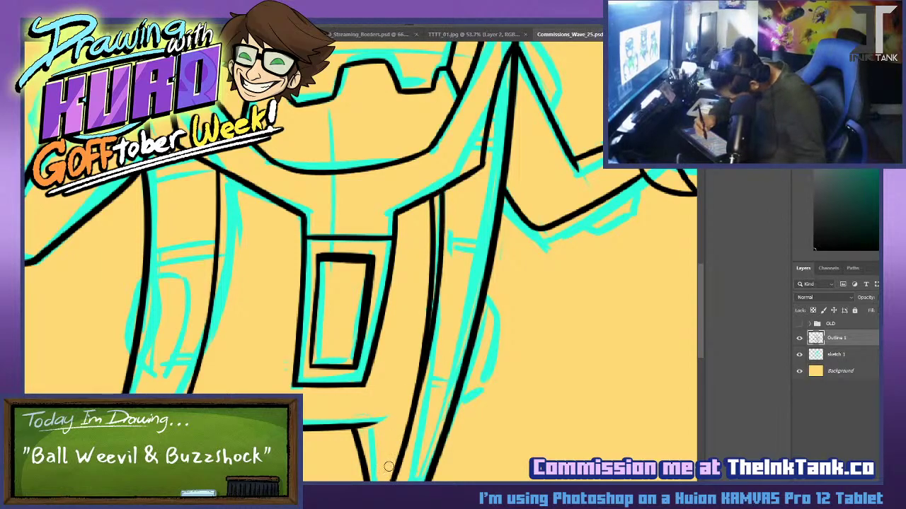
Erase the old upper part of the right leg's inner line and clean up where the new line joins it.
key("ctrl+z")
left_click_drag(443, 187, 400, 463)
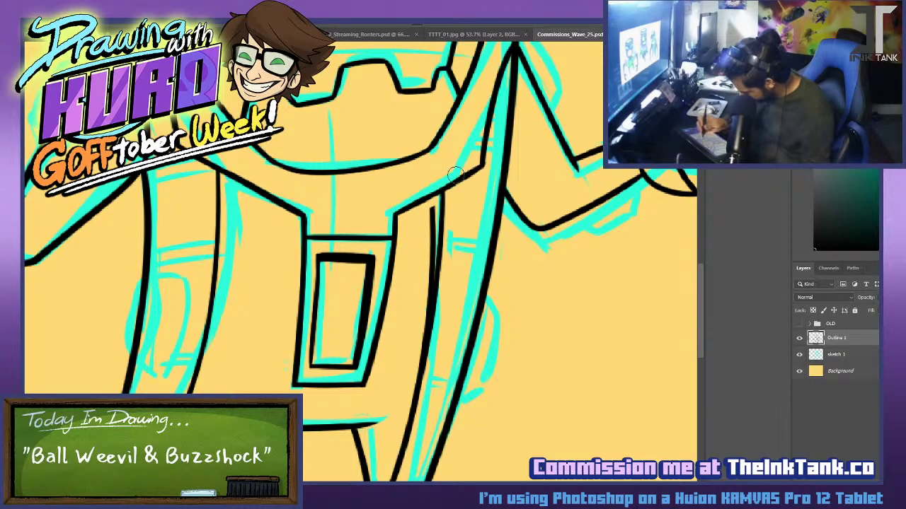
key("ctrl+z")
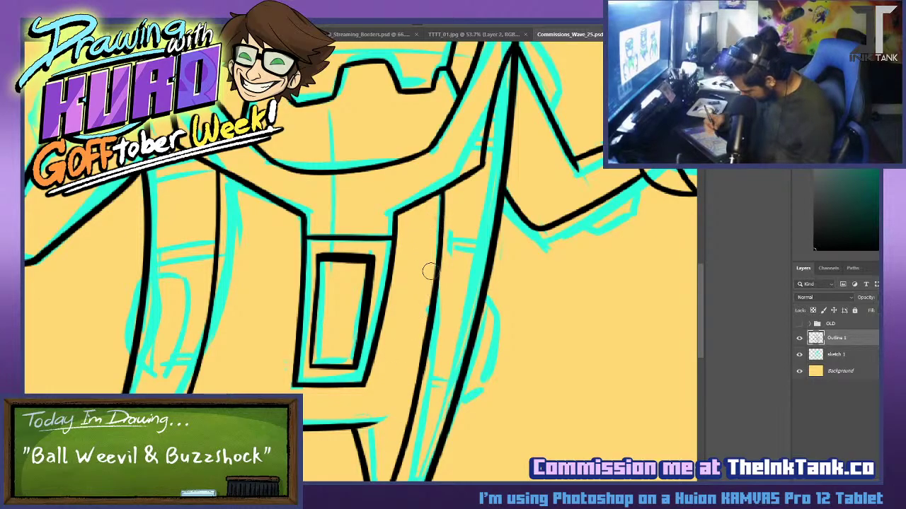
left_click_drag(436, 268, 394, 440)
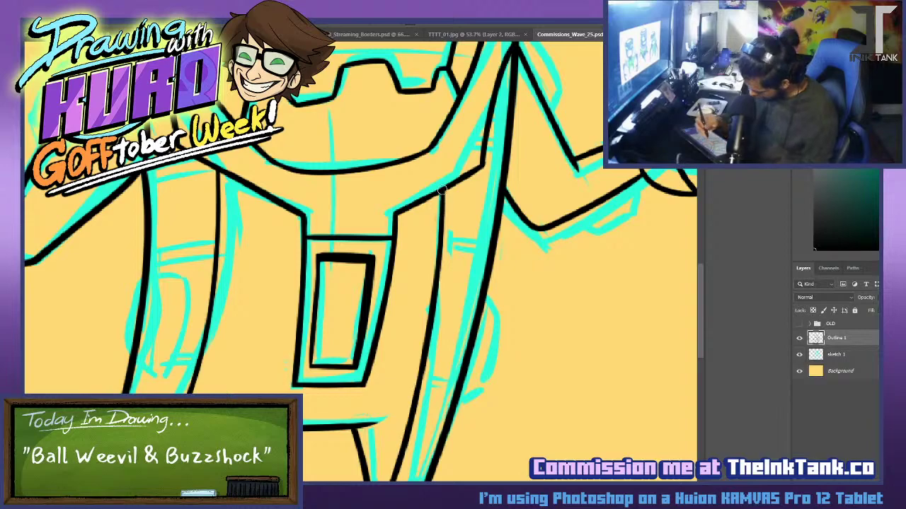
left_click_drag(164, 201, 190, 250)
left_click_drag(169, 188, 186, 216)
left_click_drag(182, 190, 203, 228)
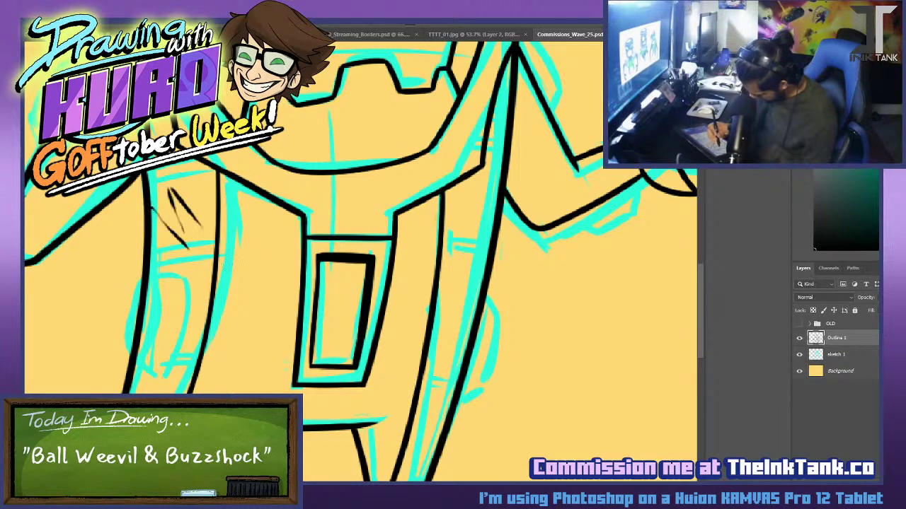
key("ctrl+z")
key("ctrl+z")
key("ctrl+z")
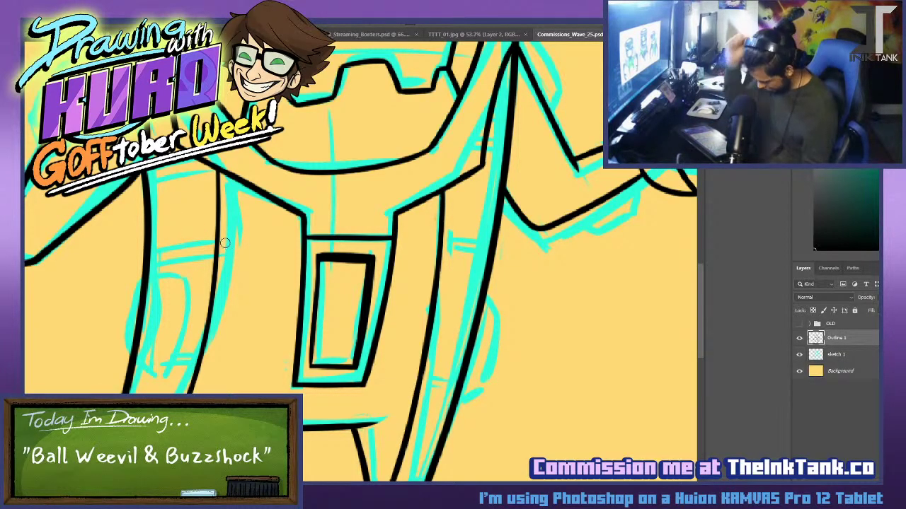
Ink a plus sign on the left side of the torso and a minus sign on the right side, above the belly panel.
mouse_move(239, 225)
left_mouse_down()
mouse_move(275, 225)
mouse_move(255, 244)
left_mouse_up()
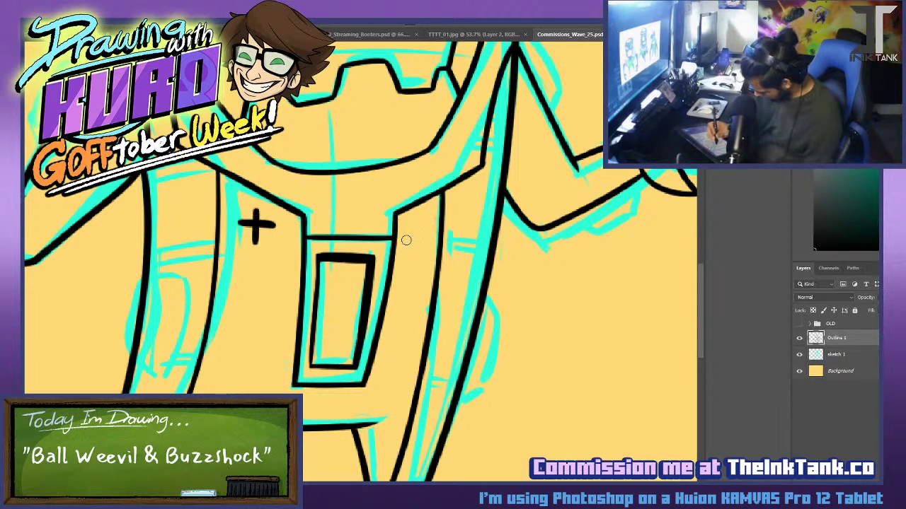
left_click_drag(405, 231, 433, 225)
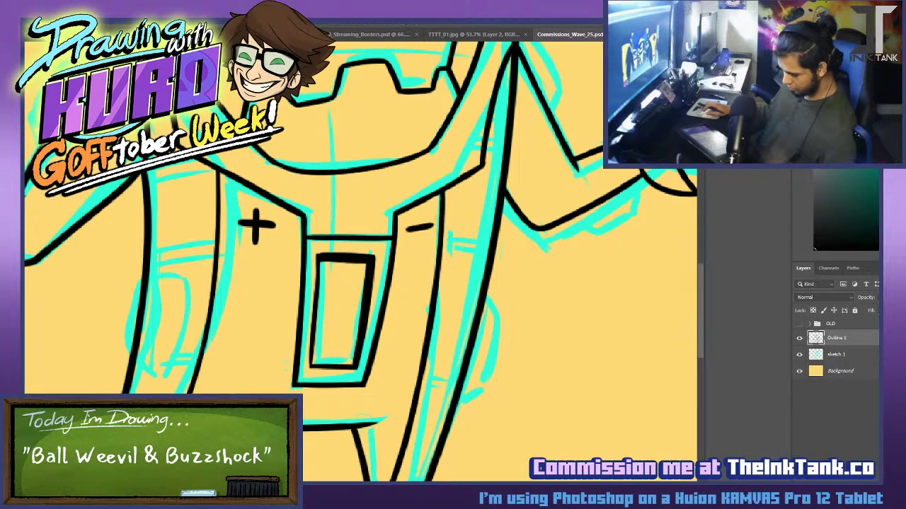
Paste two reference stills of the black and yellow characters onto the canvas and shift the second one aside to compare them.
key("ctrl+v")
key("ctrl+minus")
key("ctrl+minus")
key("ctrl+minus")
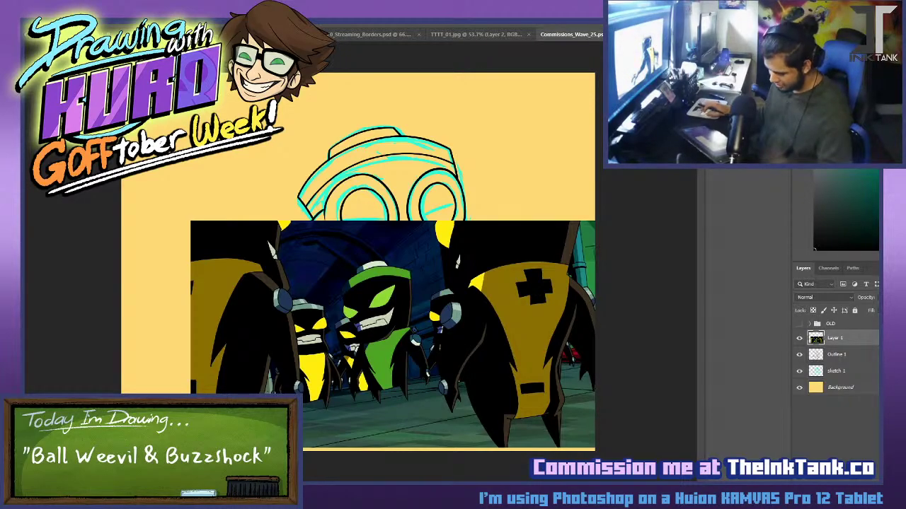
key("ctrl+v")
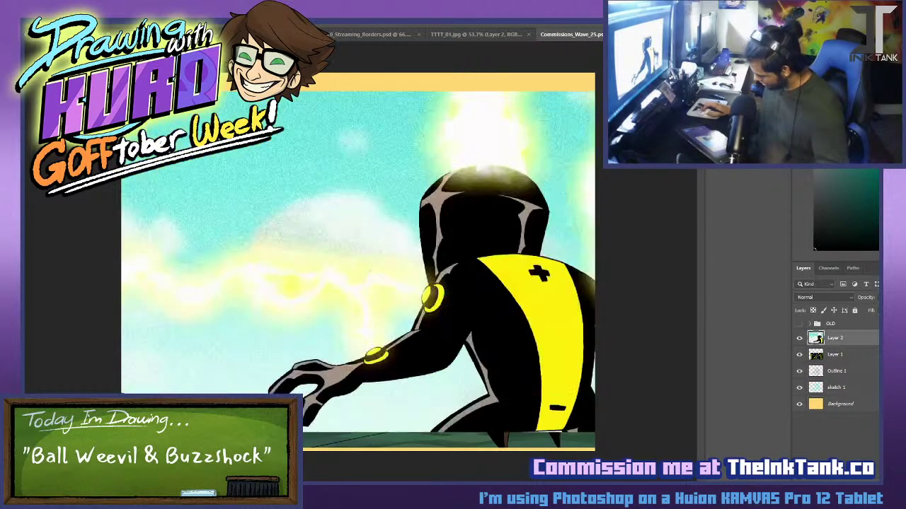
left_click_drag(551, 318, 386, 308)
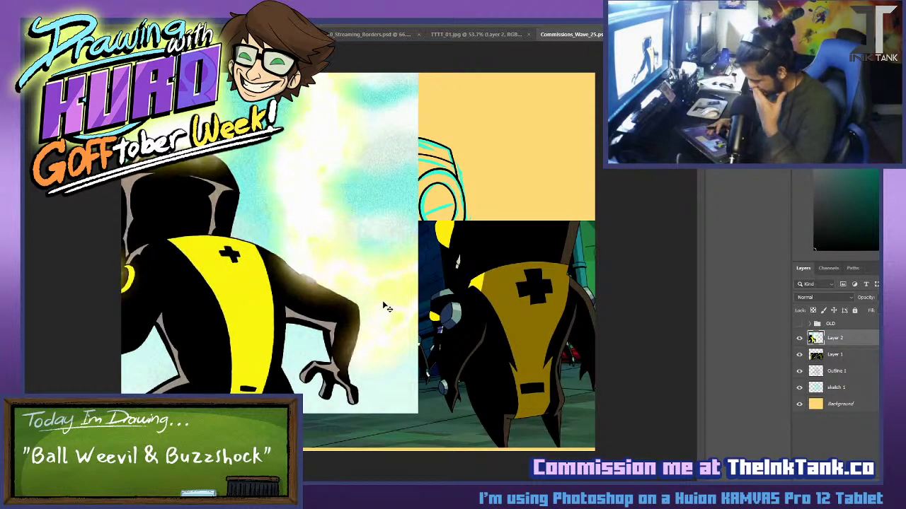
Delete both pasted reference layers and remove the plus and minus signs from the torso.
left_click(849, 362, "shift")
key("Delete")
key("ctrl+plus")
key("ctrl+plus")
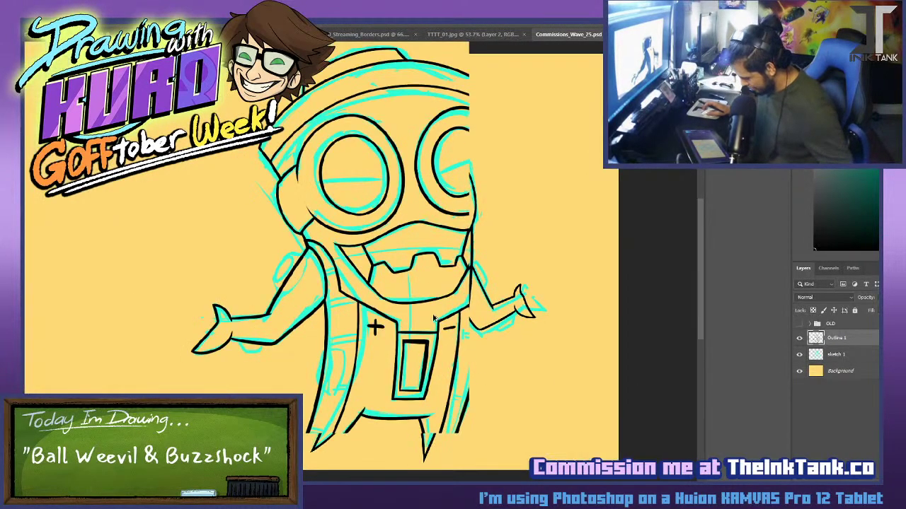
key("ctrl+plus")
key("ctrl+plus")
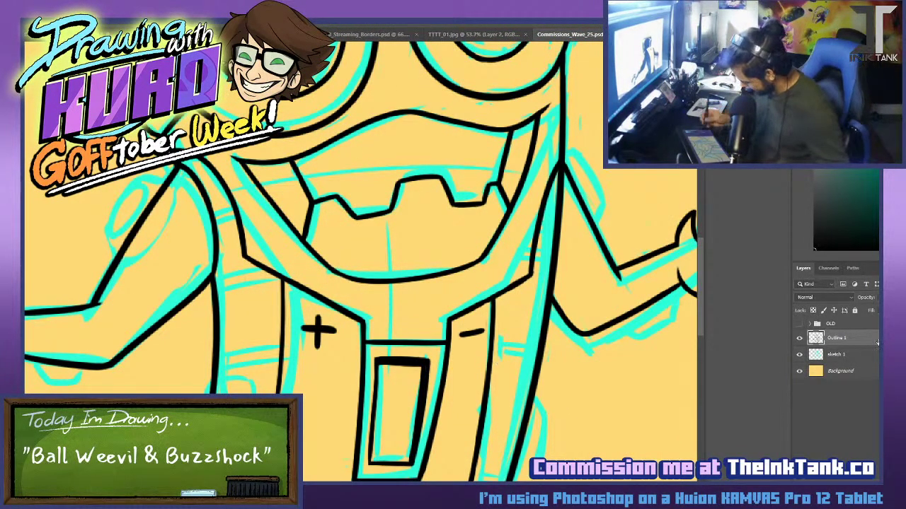
left_click_drag(304, 339, 315, 342)
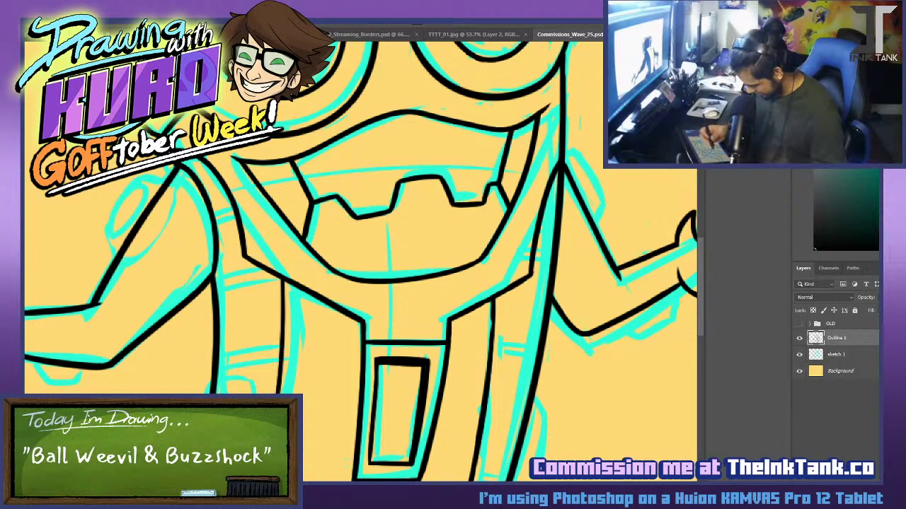
Ink a short diagonal stroke across the left leg's outer line as the bottom edge of the rounded side piece.
left_click_drag(344, 458, 439, 343)
scroll(390, 428, "up", 1)
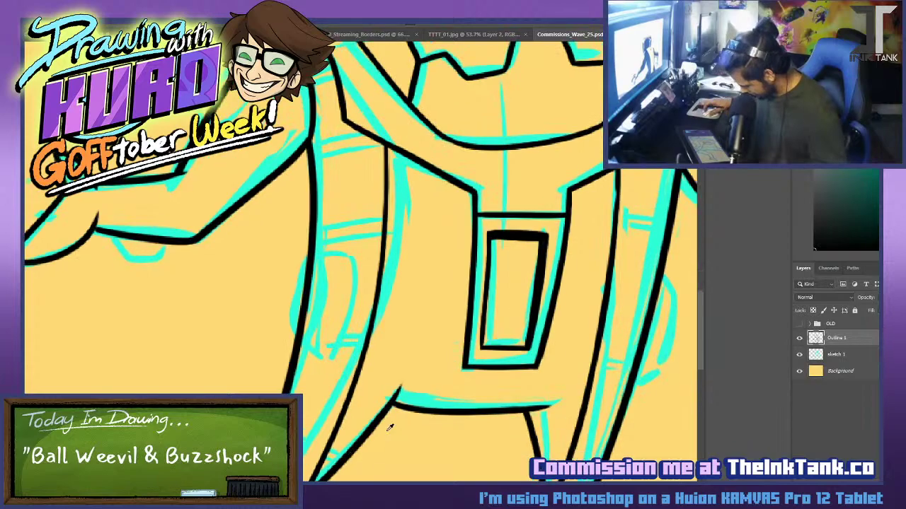
scroll(389, 427, "up", 3)
mouse_move(273, 328)
left_mouse_down()
mouse_move(287, 344)
mouse_move(245, 302)
mouse_move(286, 342)
left_mouse_up()
key("ctrl+z")
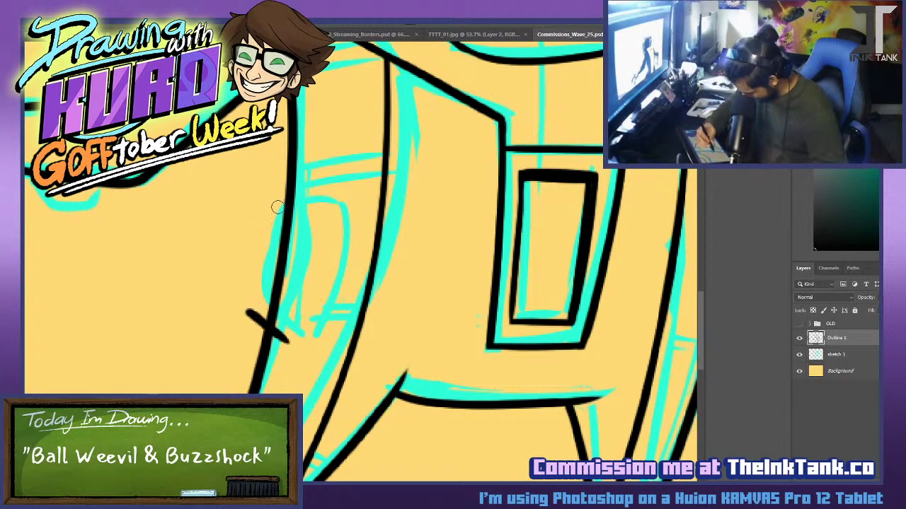
Ink the slightly rising top edge of the side piece across the left leg's outer line.
left_click_drag(264, 201, 327, 201)
key("ctrl+z")
key("ctrl+z")
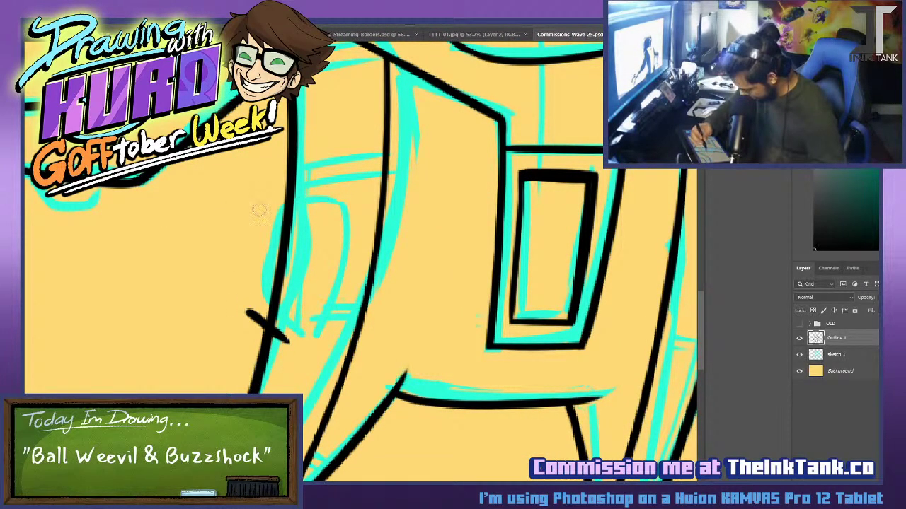
left_click_drag(259, 206, 330, 203)
key("ctrl+z")
left_click_drag(271, 203, 331, 199)
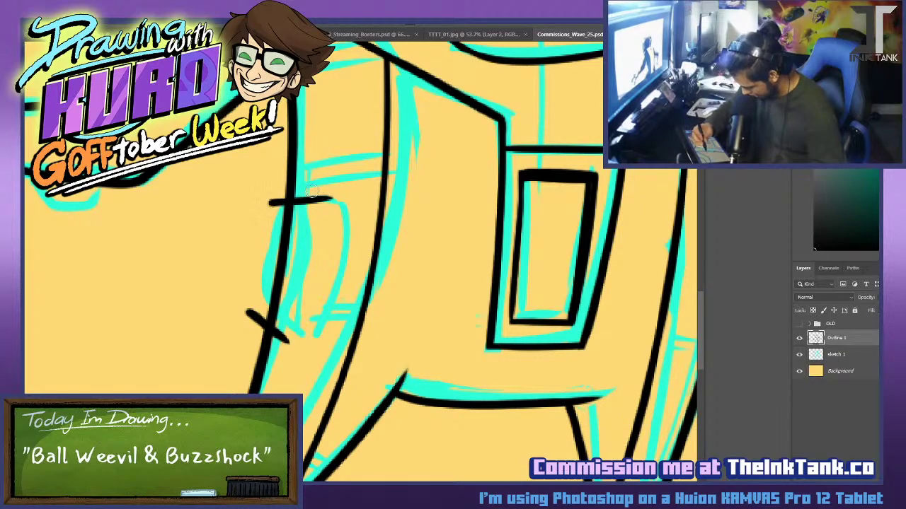
key("ctrl+z")
left_click_drag(270, 207, 344, 198)
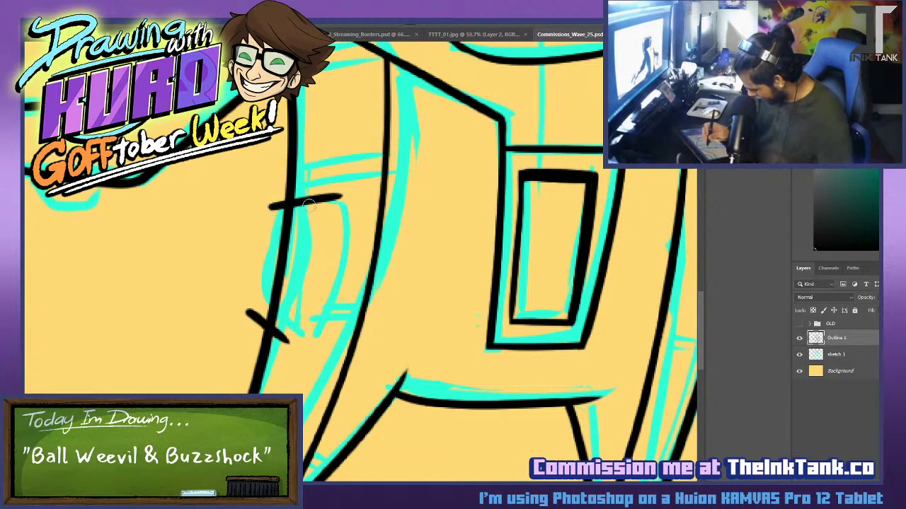
Ink the curved outer edge of the left leg's side piece, joining its top and bottom strokes.
left_click_drag(249, 315, 268, 212)
key("ctrl+z")
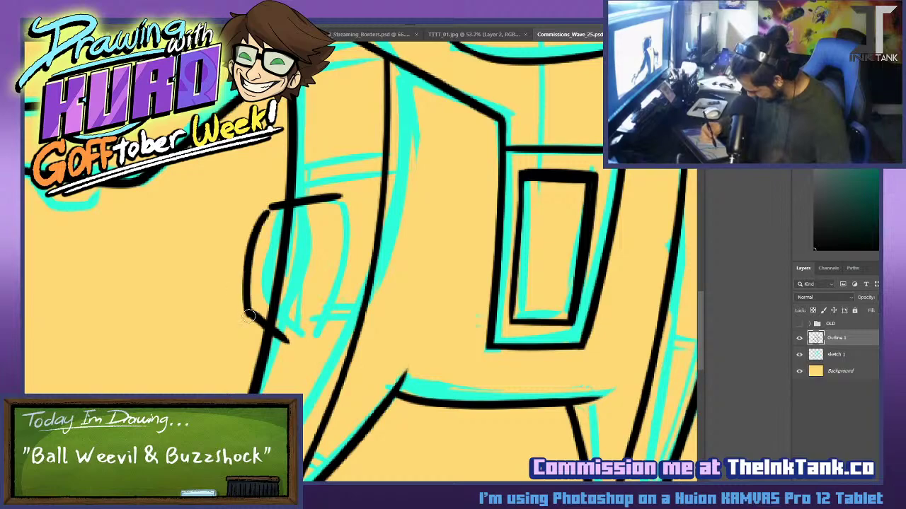
key("ctrl+z")
left_click_drag(246, 317, 273, 206)
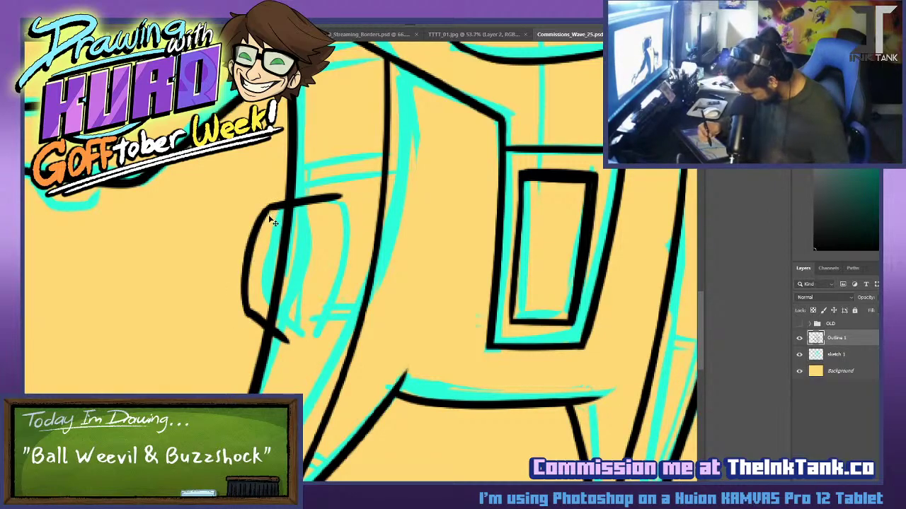
Ink the curved inner edge of the left leg's side piece and extend the bottom stroke to meet it.
mouse_move(330, 189)
left_mouse_down()
mouse_move(313, 364)
mouse_move(300, 377)
left_mouse_up()
key("ctrl+z")
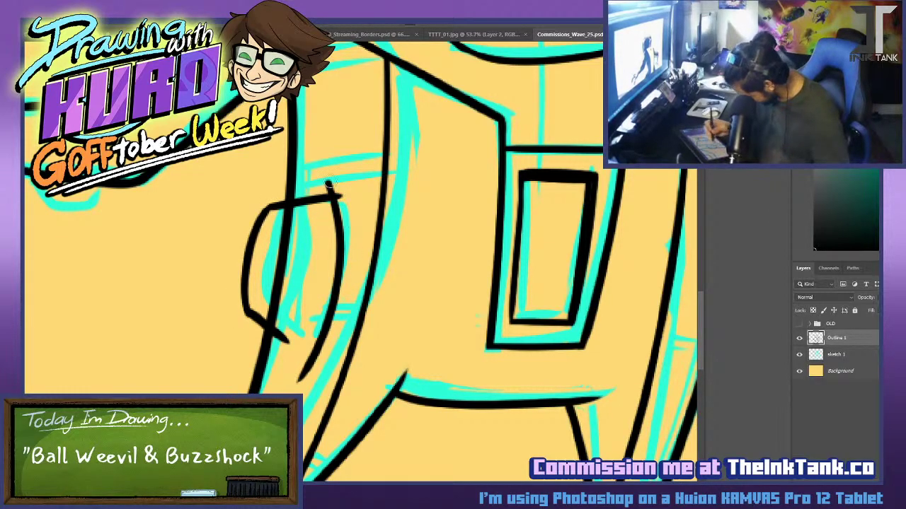
key("ctrl+z")
left_click_drag(330, 183, 291, 371)
left_click_drag(248, 317, 302, 350)
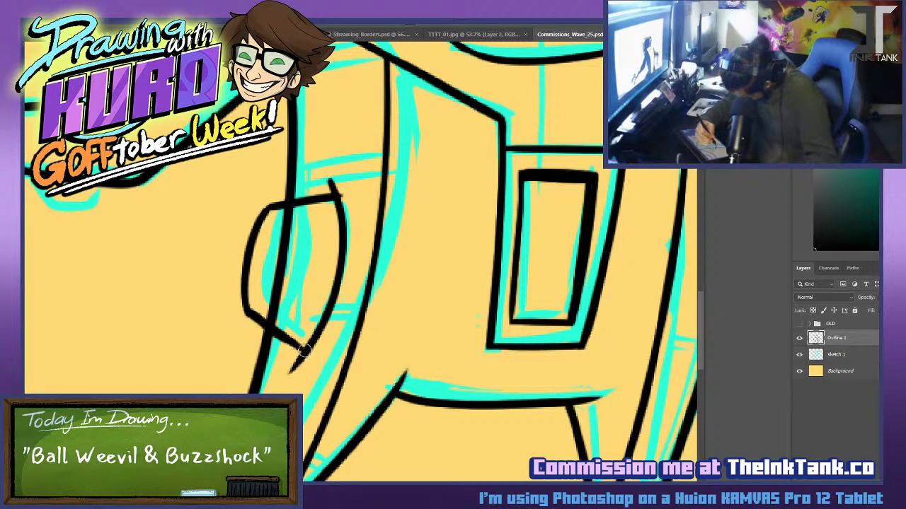
Erase the leg line running through the left side piece and trim the overshooting ends at its corners.
mouse_move(274, 316)
left_mouse_down()
mouse_move(288, 322)
mouse_move(252, 303)
mouse_move(274, 303)
left_mouse_up()
mouse_move(286, 223)
left_mouse_down()
mouse_move(305, 208)
mouse_move(279, 276)
left_mouse_up()
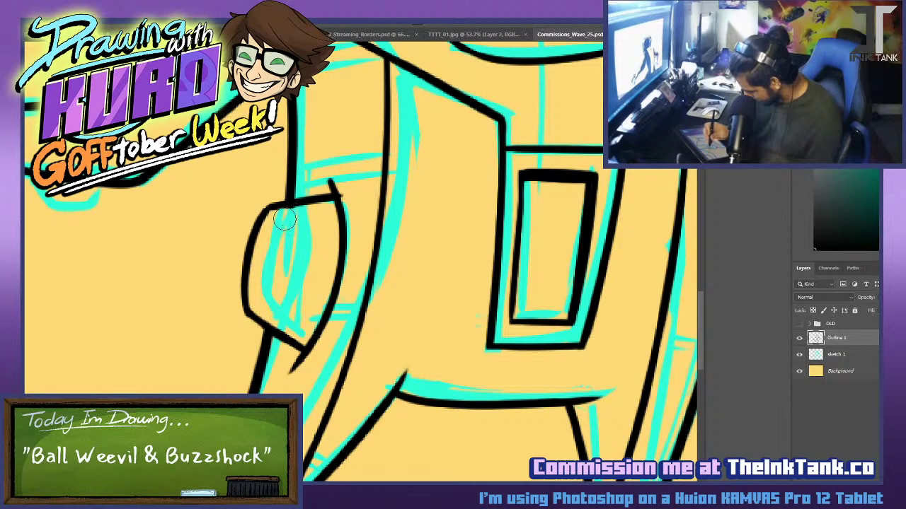
mouse_move(283, 205)
left_mouse_down()
mouse_move(290, 227)
mouse_move(321, 203)
left_mouse_up()
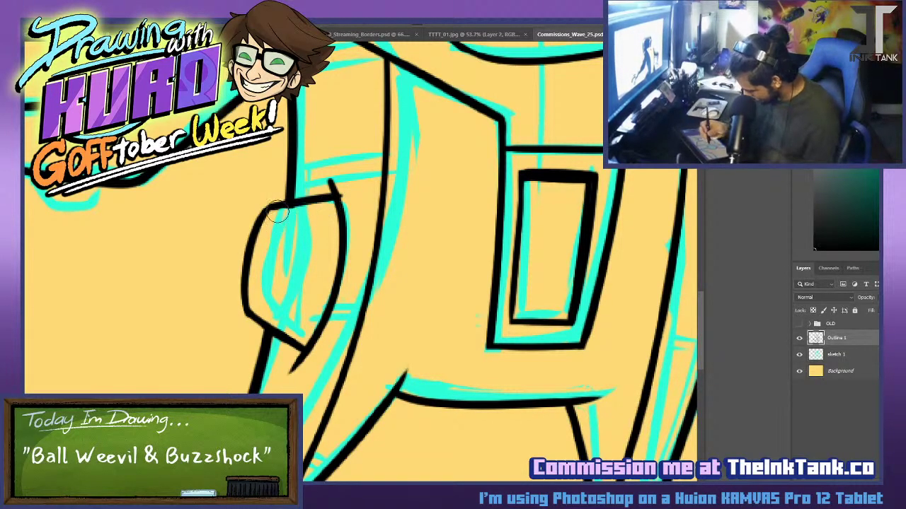
left_click_drag(340, 179, 344, 191)
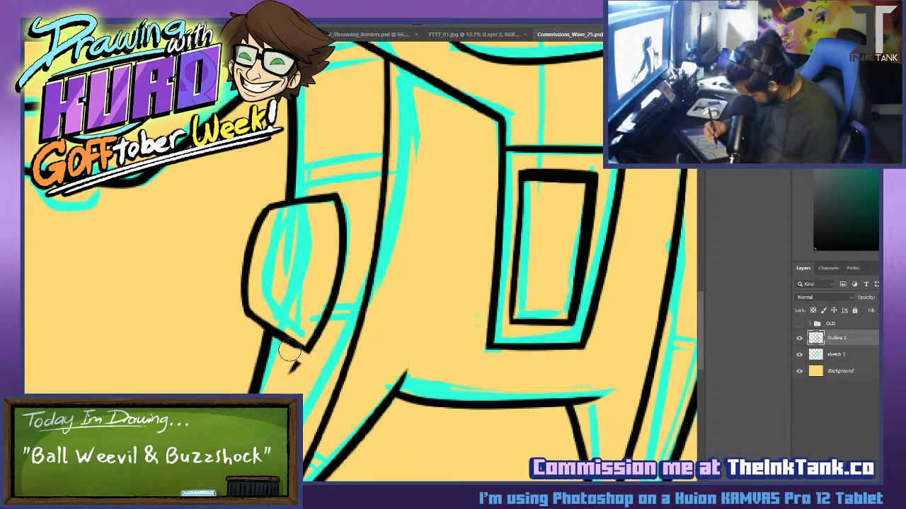
left_click_drag(300, 364, 292, 358)
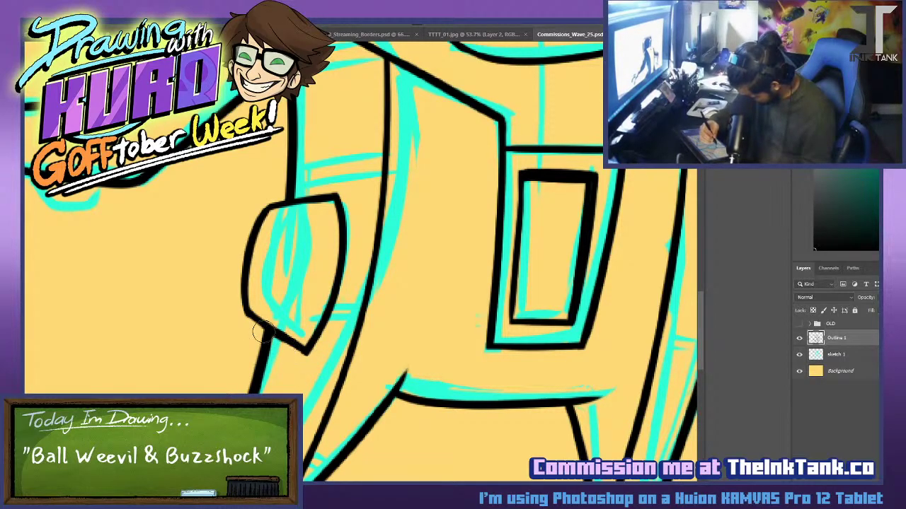
Ink a curved line inside the left side piece, from its upper outer corner to the lower one, to form the outer face.
left_click_drag(273, 210, 247, 310)
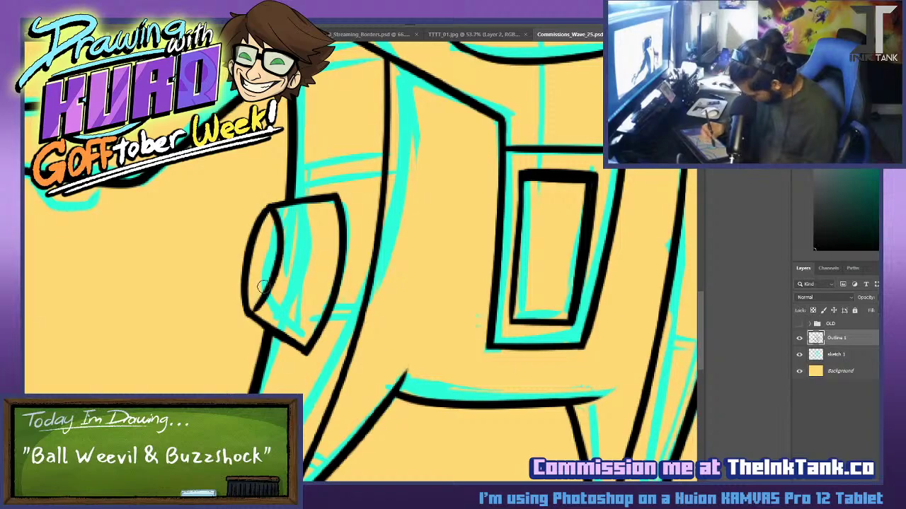
key("ctrl+z")
left_click_drag(273, 211, 249, 312)
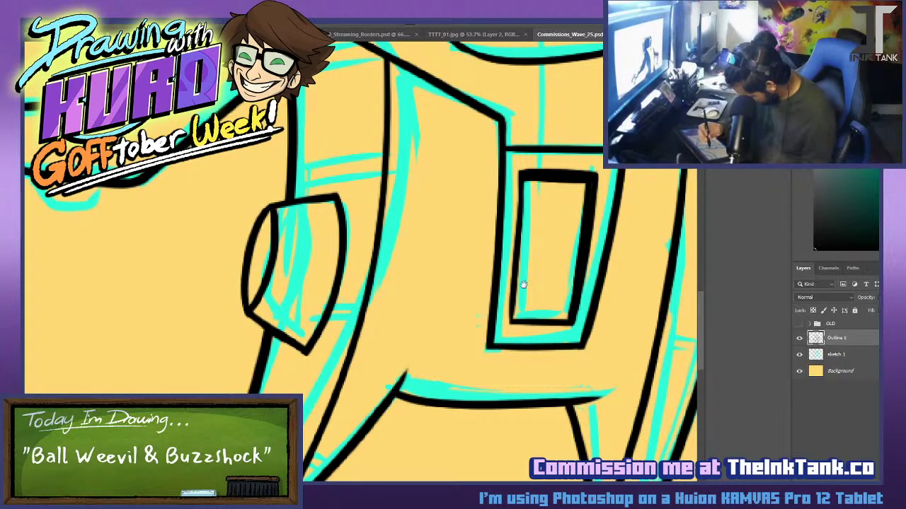
left_click_drag(523, 284, 156, 317)
left_click_drag(592, 318, 858, 281)
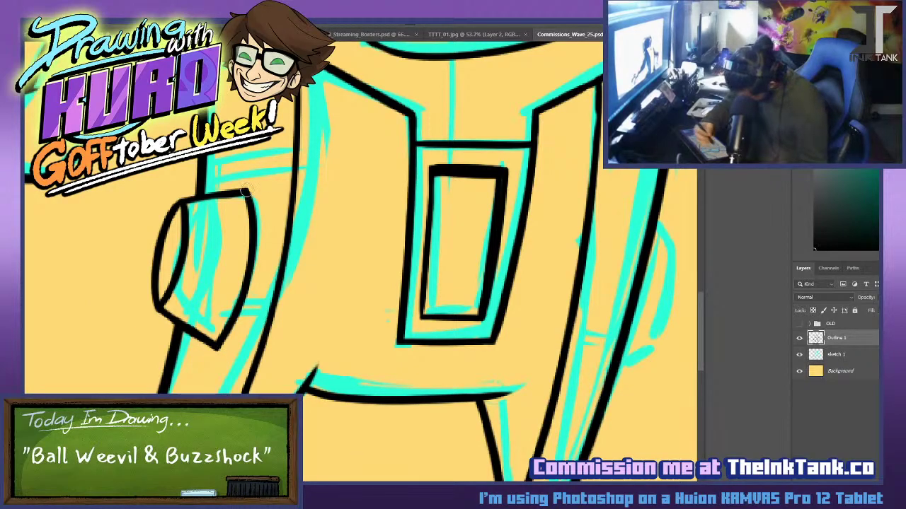
Ink the top, bottom and curved outer edges of the right leg's side piece over the sketch.
left_click_drag(656, 225, 680, 275)
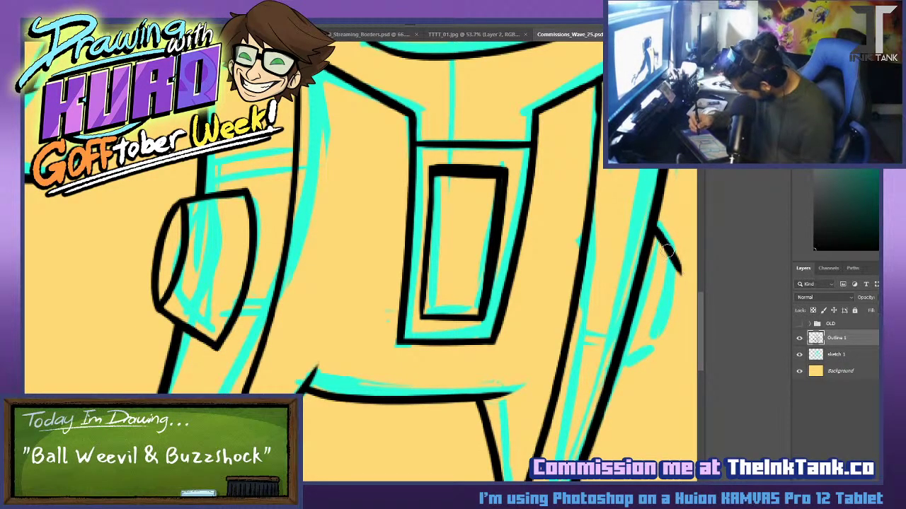
key("ctrl+z")
left_click_drag(657, 225, 686, 279)
key("ctrl+z")
left_click_drag(656, 225, 692, 286)
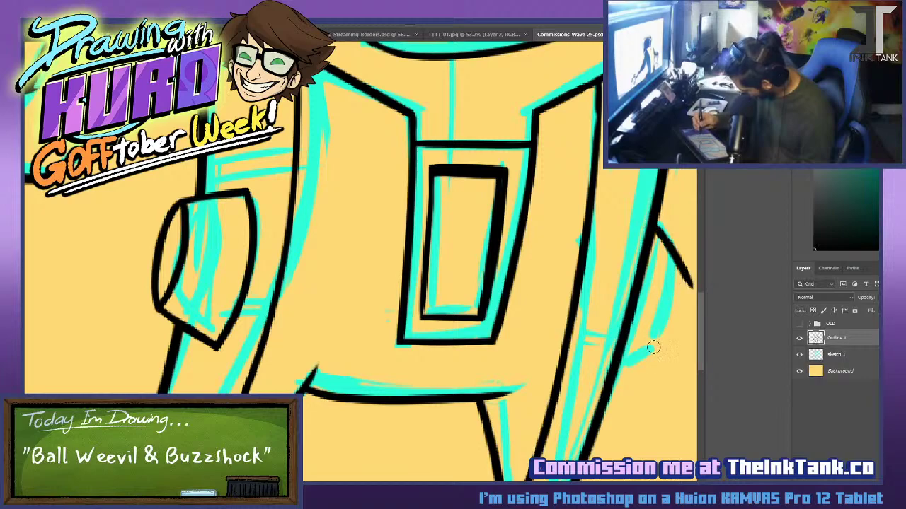
left_click_drag(615, 367, 671, 334)
left_click_drag(670, 249, 641, 365)
Erase the overshooting line ends at the upper and lower corners of the right leg's side piece.
key("e")
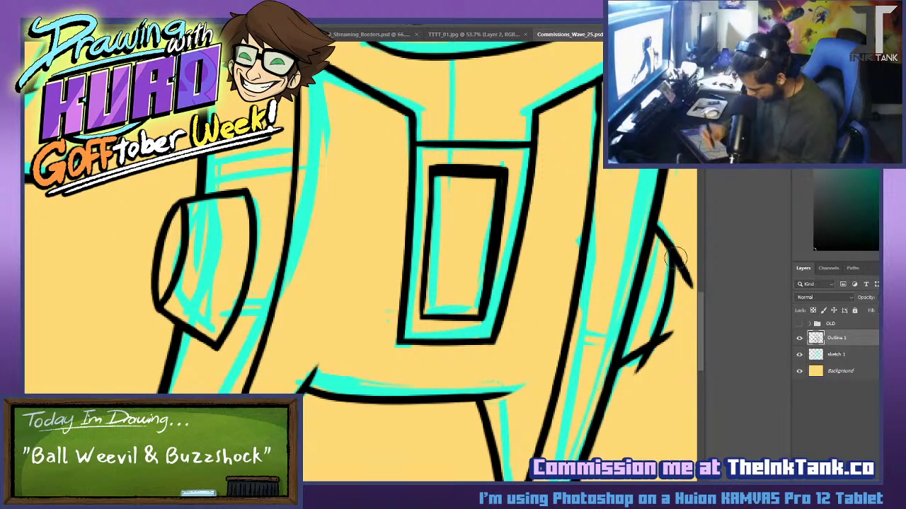
left_click_drag(677, 259, 669, 310)
left_click_drag(683, 242, 662, 353)
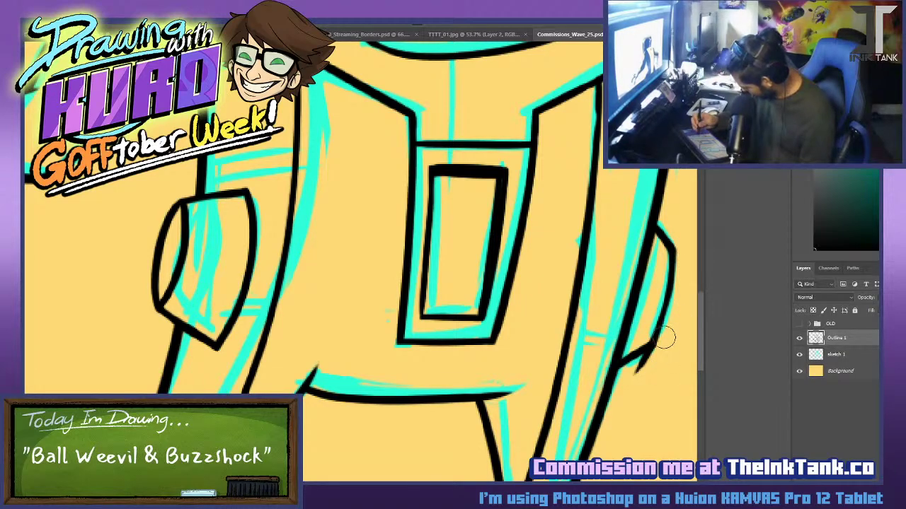
left_click_drag(624, 377, 682, 328)
left_click_drag(631, 371, 651, 356)
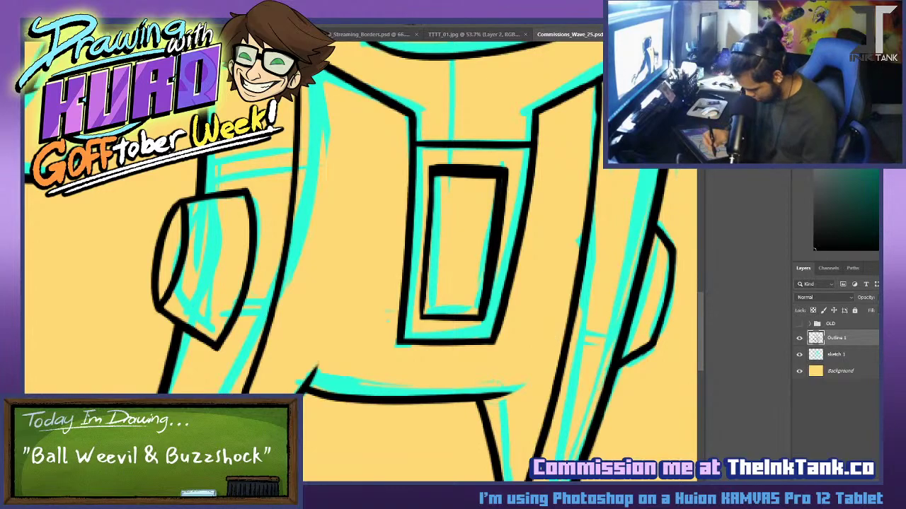
Ink a short line across each of the two narrow straps beside the mouth, near the shoulders.
left_click_drag(443, 204, 390, 438)
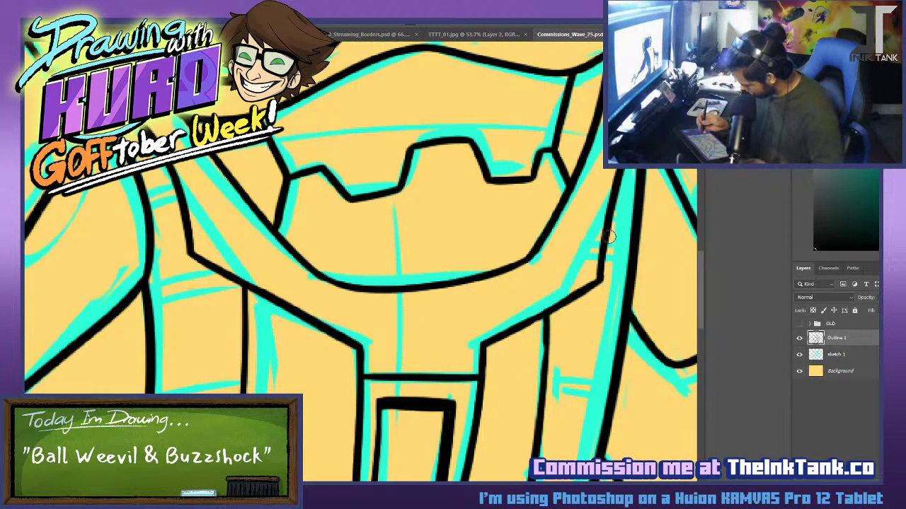
left_click_drag(148, 198, 177, 189)
left_click_drag(609, 206, 640, 202)
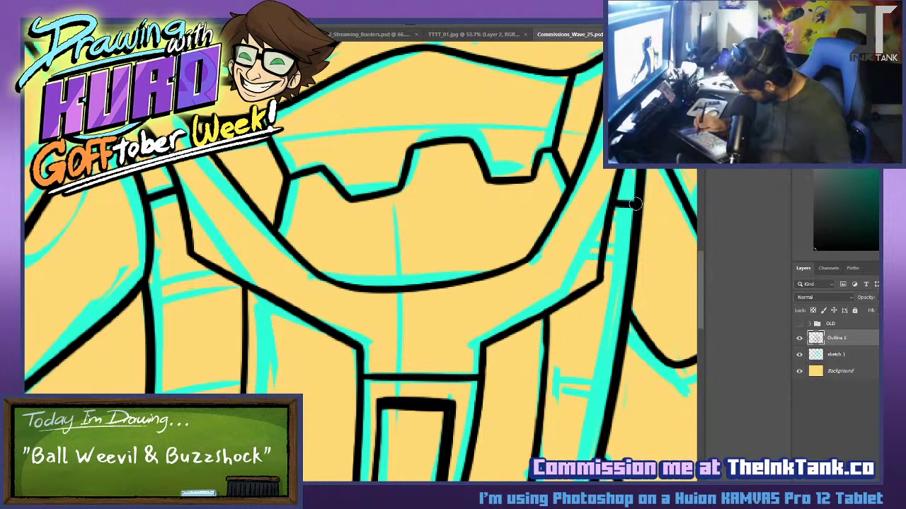
Ink a slightly curved line across the left leg strip, a little below the angled chest edge.
left_click_drag(148, 302, 243, 287)
key("ctrl+z")
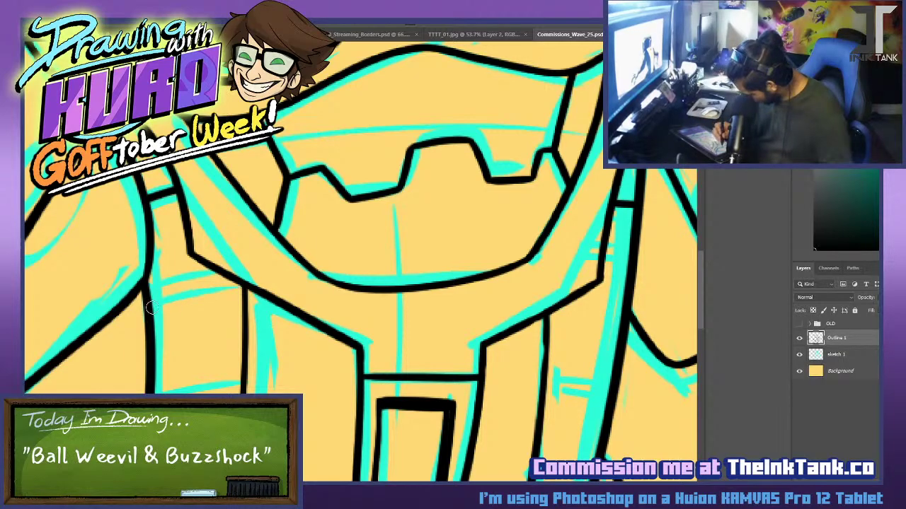
left_click_drag(152, 321, 244, 309)
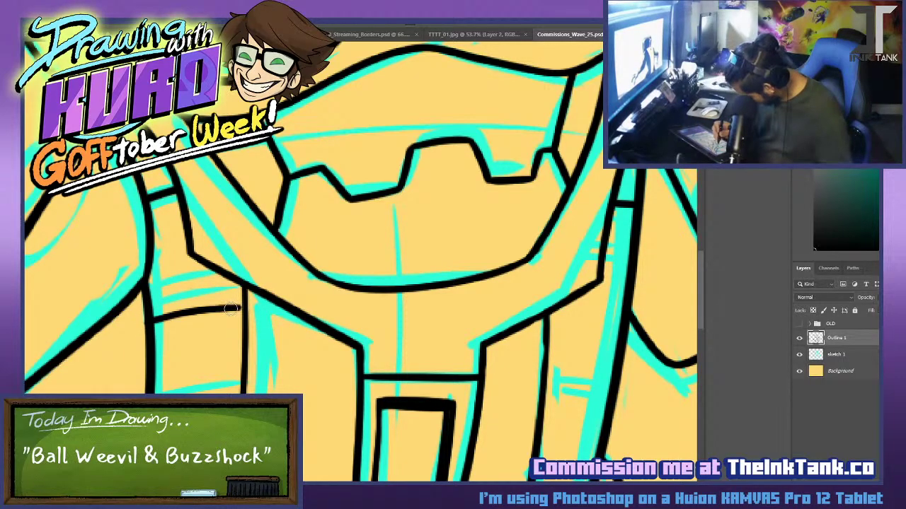
mouse_move(576, 322)
left_mouse_down()
mouse_move(545, 324)
mouse_move(616, 325)
left_mouse_up()
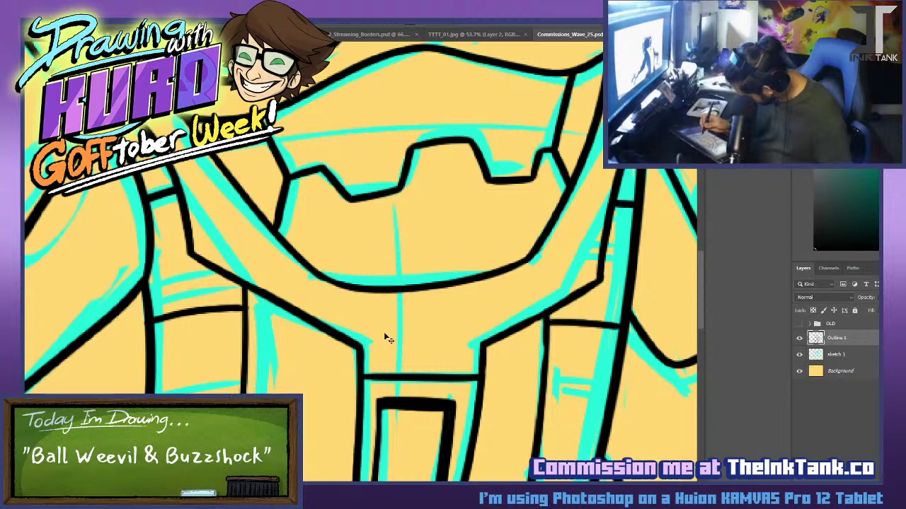
key("ctrl+z")
key("ctrl+z")
left_click_drag(145, 327, 243, 305)
key("ctrl+z")
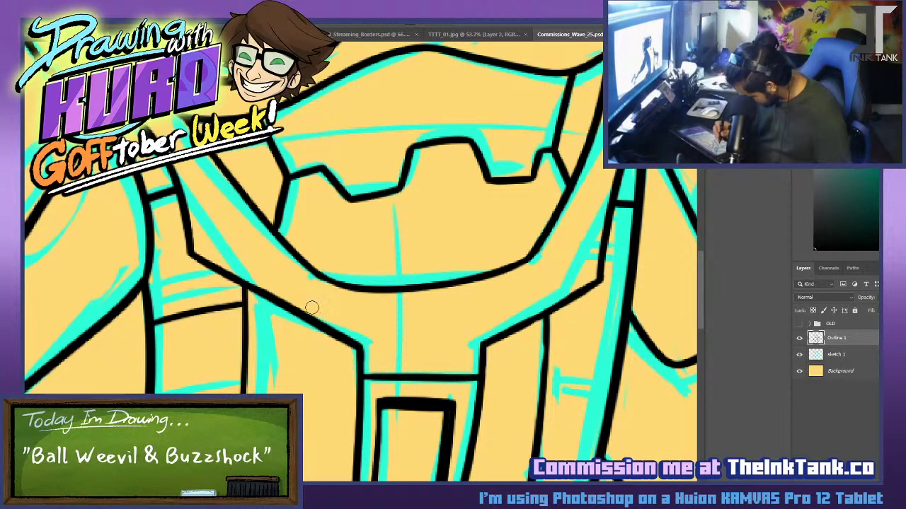
Ink a matching line across the right leg strip, just below the corner of the angled chest edge.
left_click_drag(544, 321, 621, 328)
key("ctrl+z")
left_click_drag(544, 321, 632, 329)
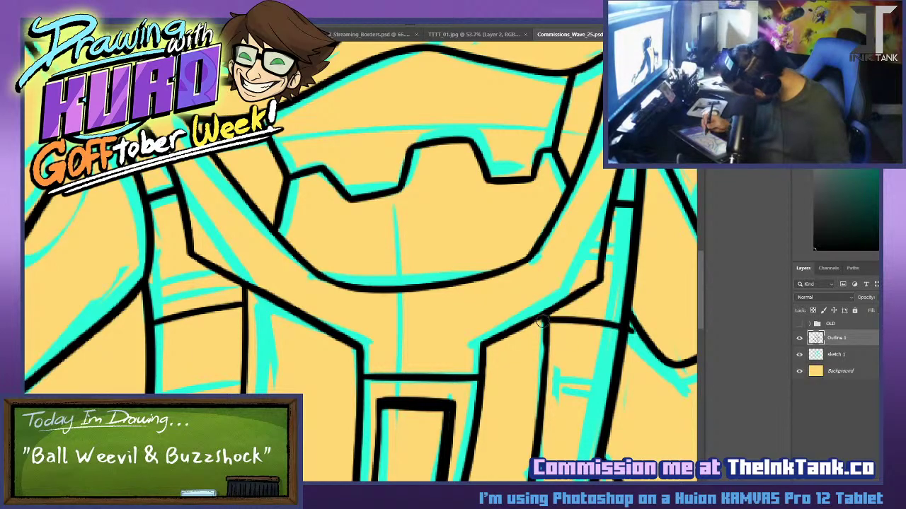
key("ctrl+z")
left_click_drag(545, 320, 627, 327)
Ink a dividing line across each leg strip, level with the top of the side pieces.
left_click_drag(475, 314, 446, 121)
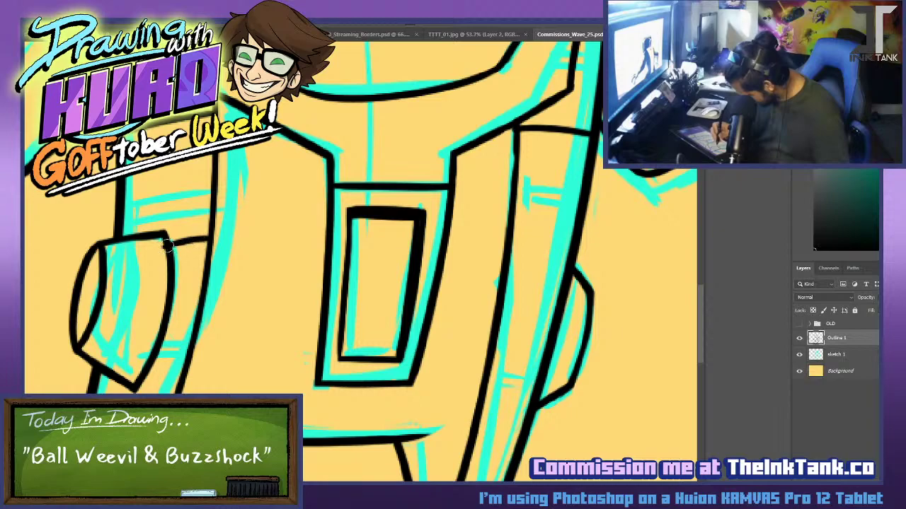
key("ctrl+z")
left_click_drag(169, 245, 206, 239)
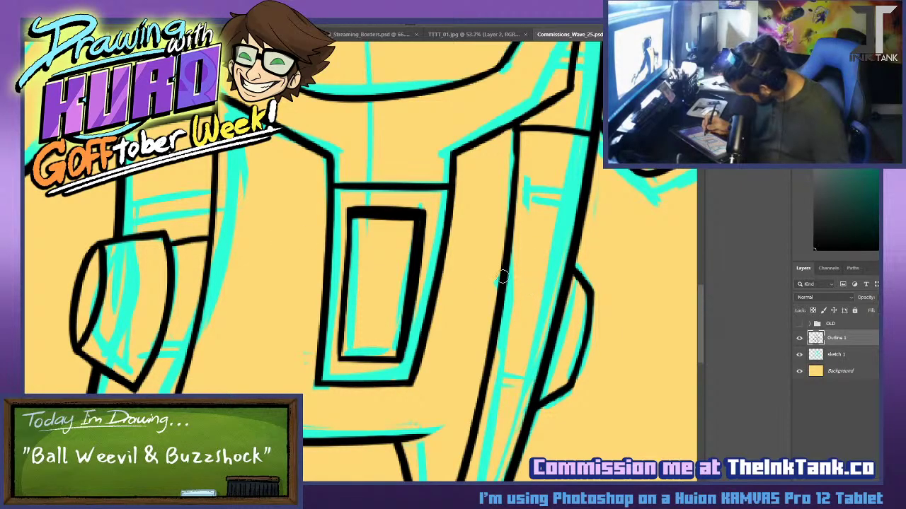
left_click_drag(503, 277, 567, 284)
key("ctrl+z")
key("ctrl+z")
left_click_drag(509, 271, 570, 279)
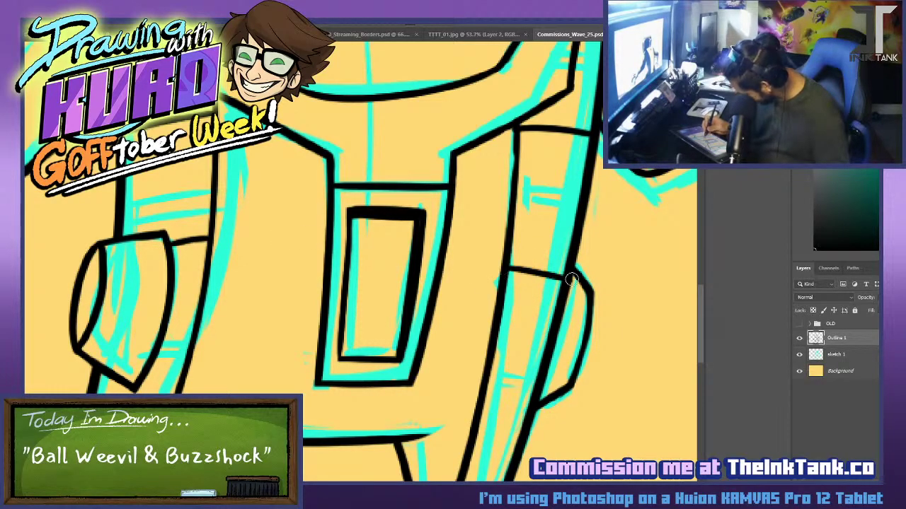
key("ctrl+z")
left_click_drag(506, 269, 569, 280)
Ink a dividing line across each leg strip below the side pieces.
left_click_drag(440, 288, 501, 141)
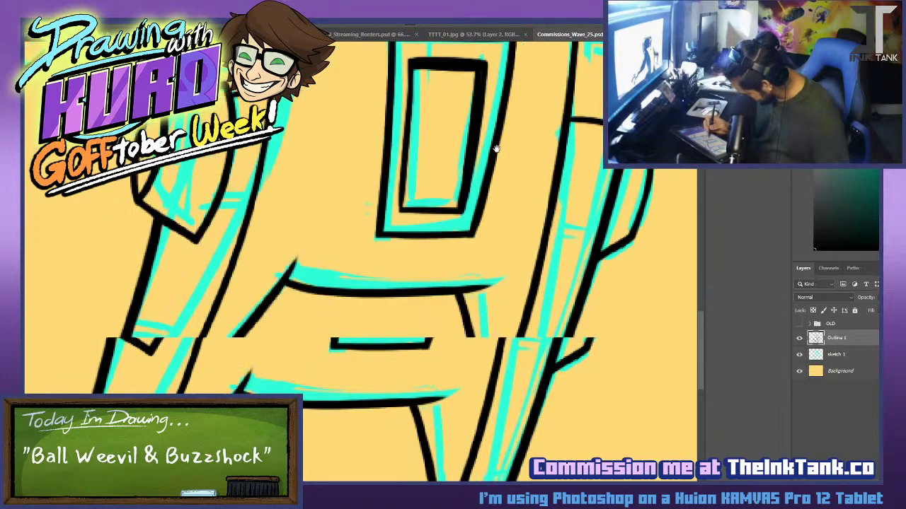
left_click_drag(150, 264, 237, 251)
key("ctrl+z")
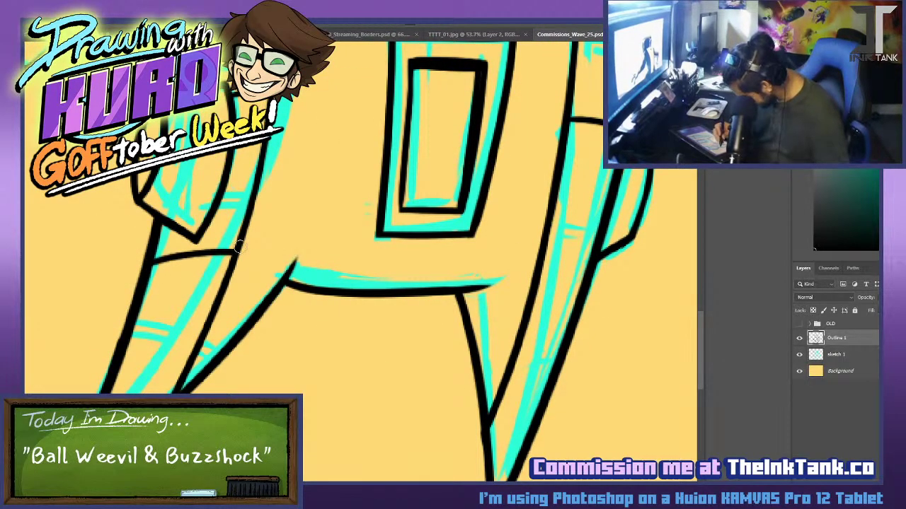
Ink the lowest dividing line across each leg strip, just above the pointed leg tips.
left_click_drag(341, 301, 391, 208)
mouse_move(172, 251)
left_mouse_down()
mouse_move(237, 258)
mouse_move(200, 263)
mouse_move(238, 268)
left_mouse_up()
key("ctrl+z")
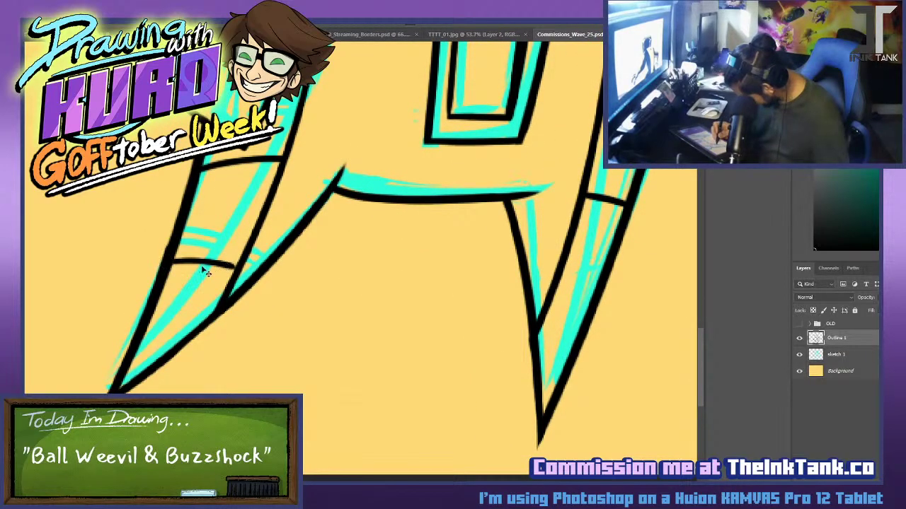
key("ctrl+z")
left_click_drag(162, 266, 235, 271)
key("ctrl+z")
left_click_drag(164, 269, 233, 274)
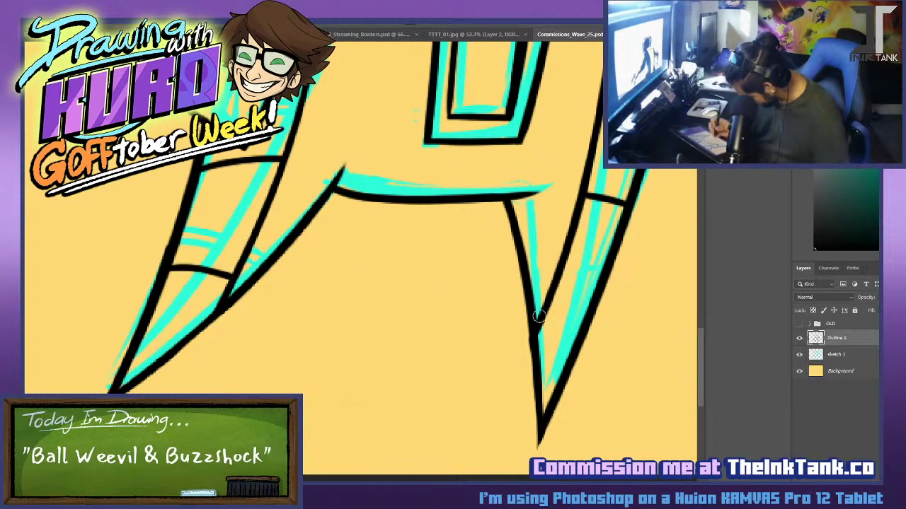
left_click_drag(537, 316, 590, 314)
key("ctrl+z")
left_click_drag(535, 317, 598, 312)
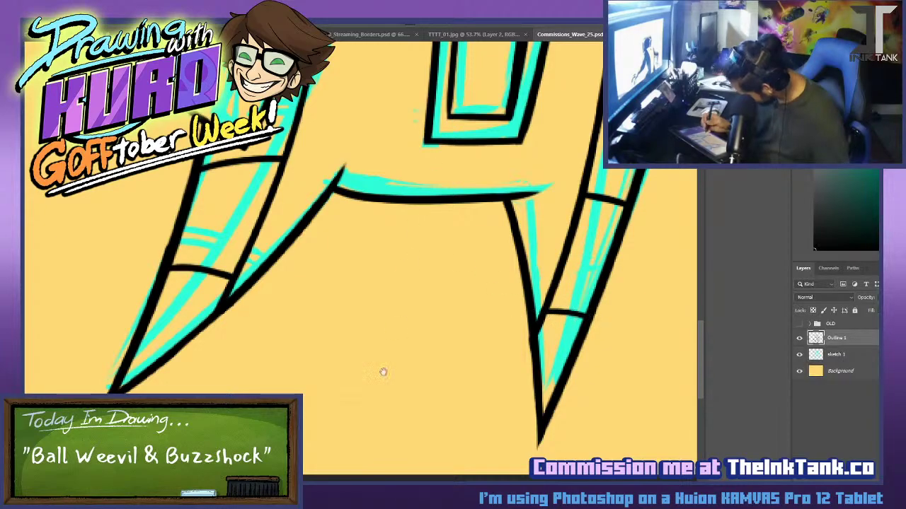
Ink the lower and inner edges of the left upper arm's side piece and erase the arm line running through it.
left_click_drag(452, 79, 382, 372)
left_click_drag(370, 233, 394, 410)
left_click_drag(175, 227, 261, 191)
left_click_drag(111, 231, 144, 285)
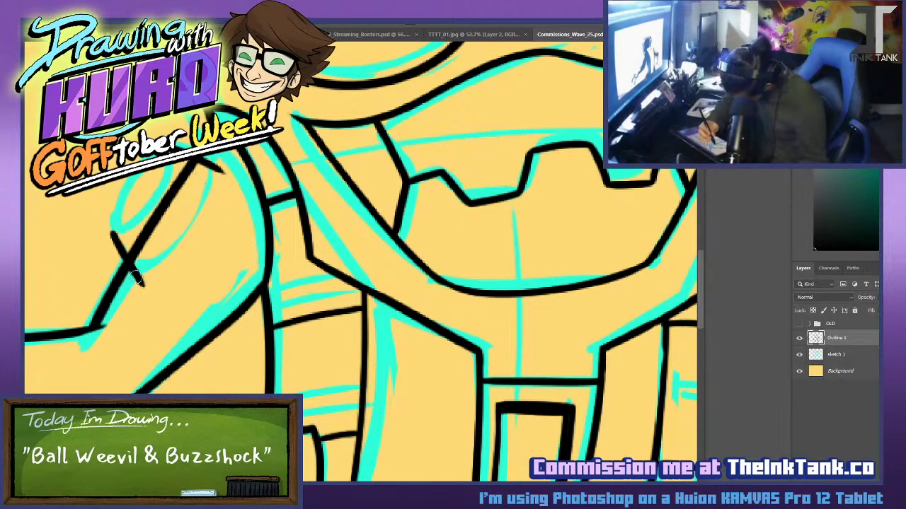
left_click_drag(215, 170, 138, 280)
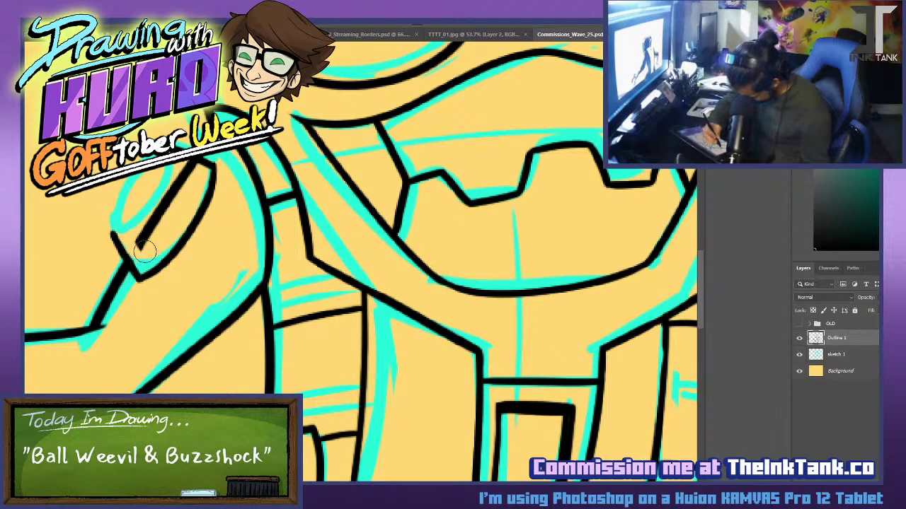
left_click_drag(141, 253, 171, 191)
mouse_move(198, 165)
left_mouse_down()
mouse_move(182, 172)
mouse_move(192, 167)
left_mouse_up()
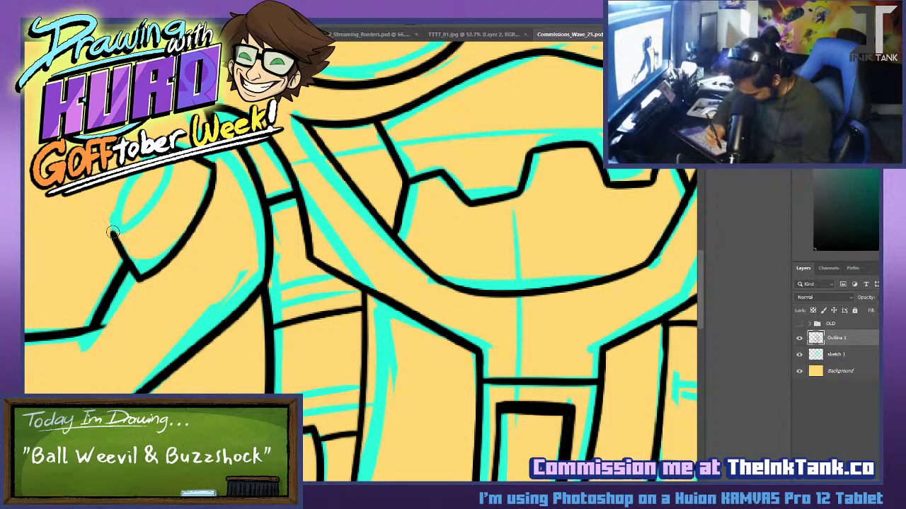
Ink the curved outer edge of the left upper arm's side piece and the inner curve forming its outer face.
left_click_drag(113, 232, 148, 177)
key("ctrl+z")
mouse_move(114, 233)
left_mouse_down()
mouse_move(145, 181)
mouse_move(124, 192)
mouse_move(142, 172)
mouse_move(135, 216)
mouse_move(168, 167)
mouse_move(113, 240)
left_mouse_up()
key("ctrl+z")
key("ctrl+z")
key("ctrl+z")
key("ctrl+z")
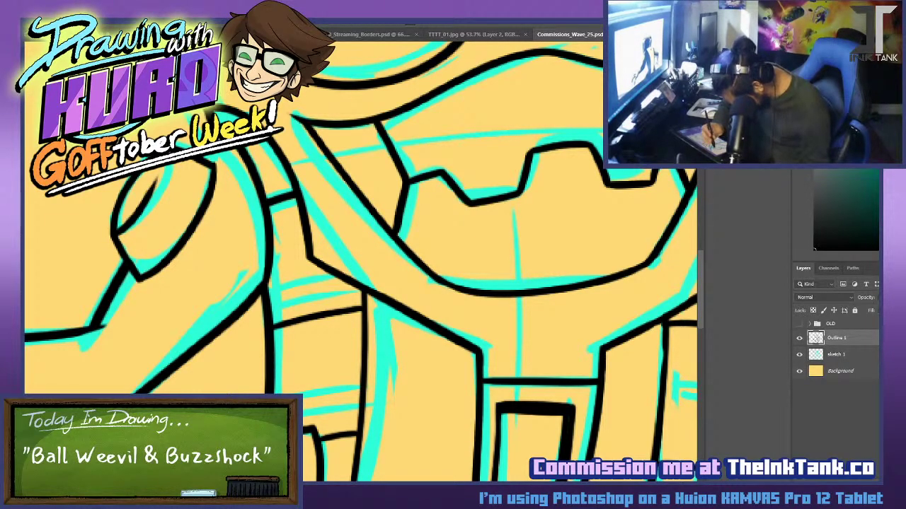
key("ctrl+z")
left_click_drag(170, 165, 115, 237)
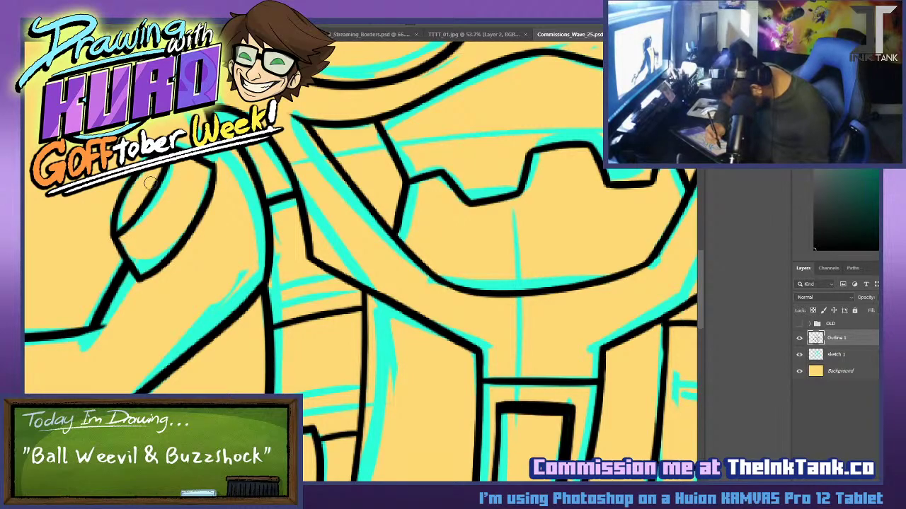
Ink the small rounded bump on the underside of the left forearm.
left_click_drag(396, 157, 622, 47)
mouse_move(255, 323)
left_mouse_down()
mouse_move(247, 297)
mouse_move(303, 324)
left_mouse_up()
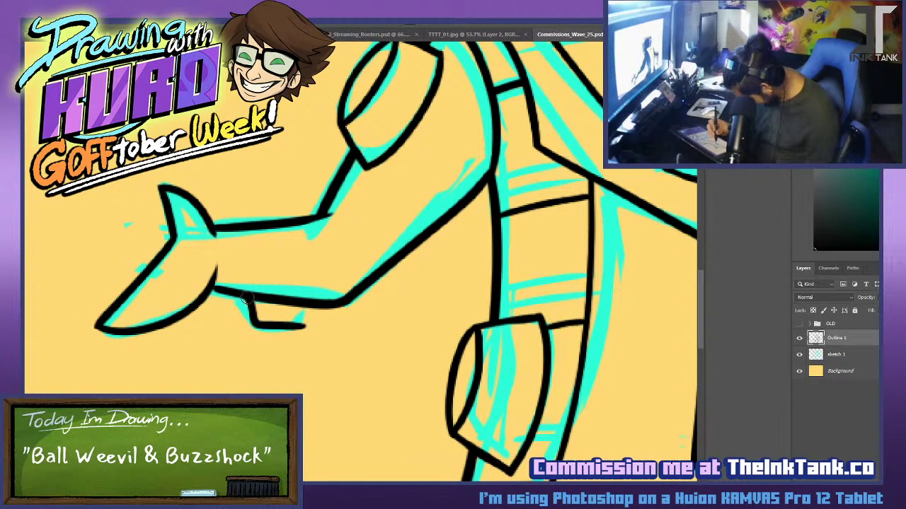
key("ctrl+z")
mouse_move(246, 297)
left_mouse_down()
mouse_move(260, 322)
mouse_move(306, 314)
mouse_move(302, 322)
mouse_move(307, 301)
left_mouse_up()
key("ctrl+z")
key("ctrl+z")
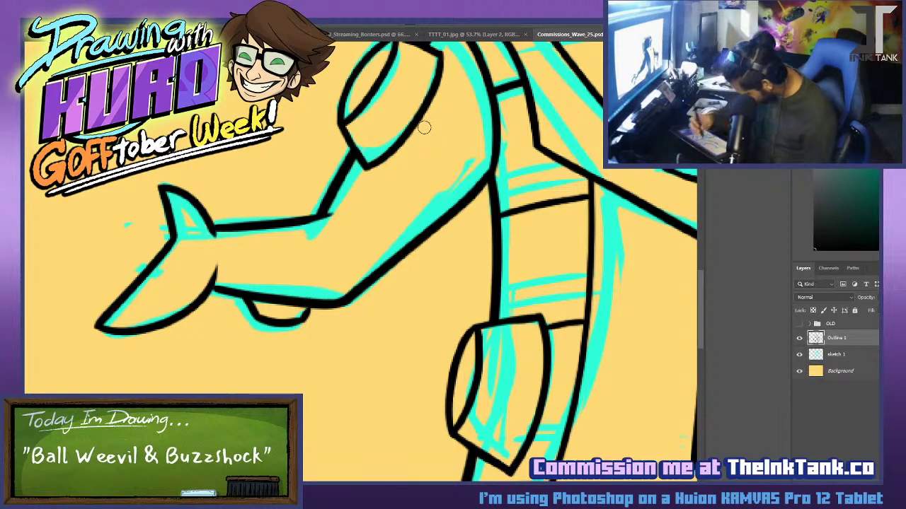
left_click_drag(421, 117, 464, 183)
key("ctrl+z")
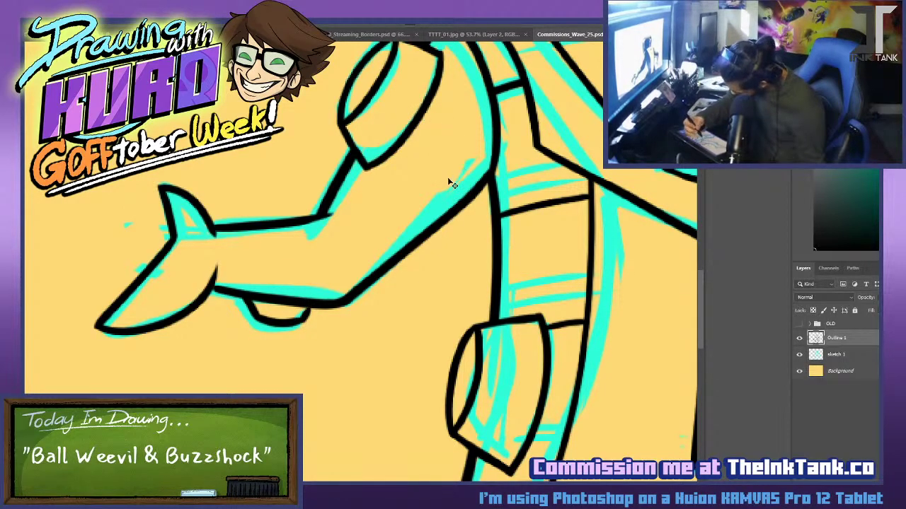
left_click_drag(300, 323, 309, 309)
key("ctrl+z")
Ink the side piece on the right upper arm's outer edge and the rounded bump under the right forearm.
left_click_drag(481, 229, 35, 264)
left_click_drag(467, 259, 394, 143)
left_click_drag(400, 240, 409, 277)
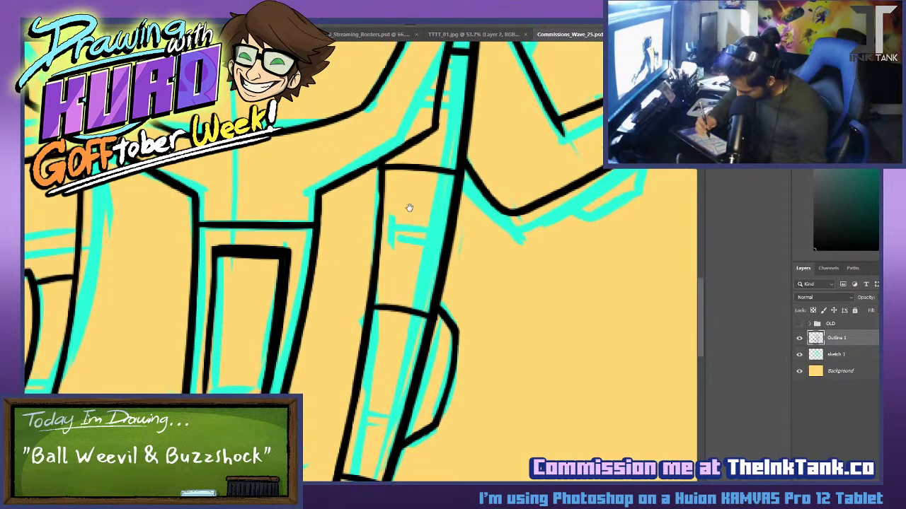
left_click_drag(520, 171, 116, 372)
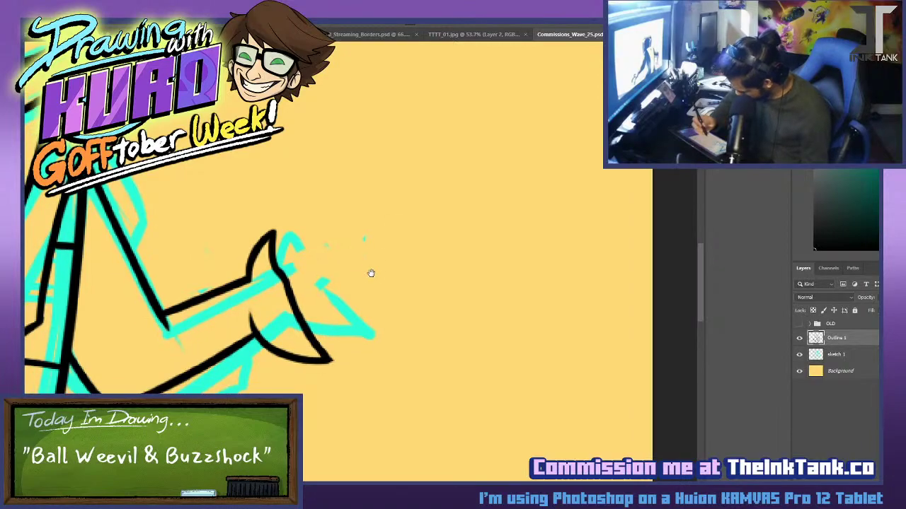
left_click_drag(370, 268, 488, 234)
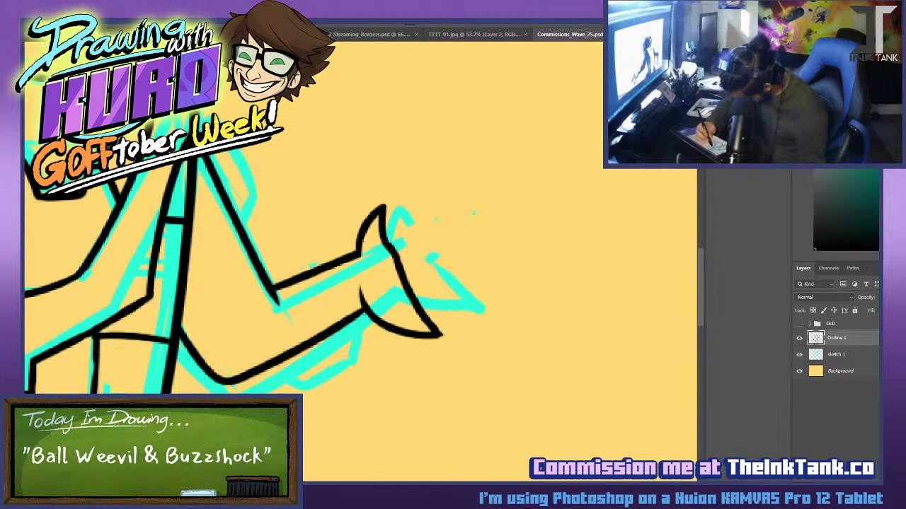
left_click_drag(231, 150, 255, 208)
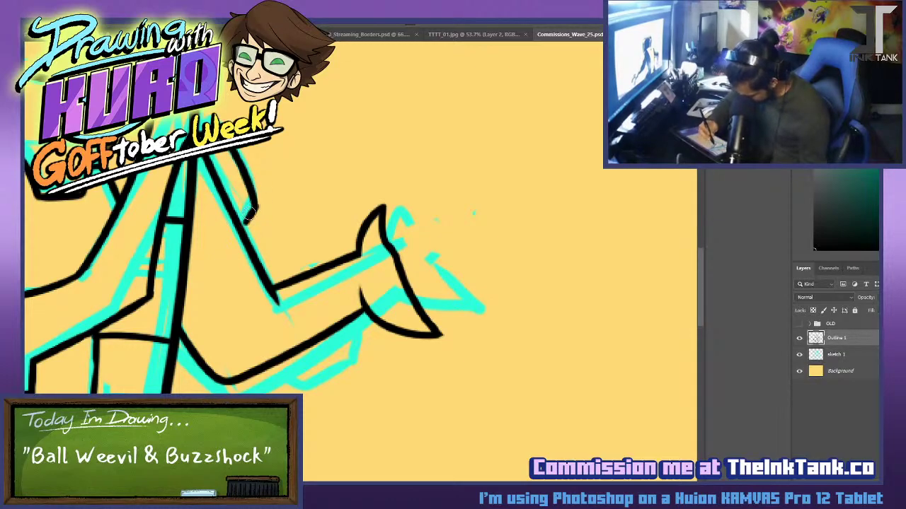
mouse_move(272, 367)
left_mouse_down()
mouse_move(339, 341)
mouse_move(332, 327)
left_mouse_up()
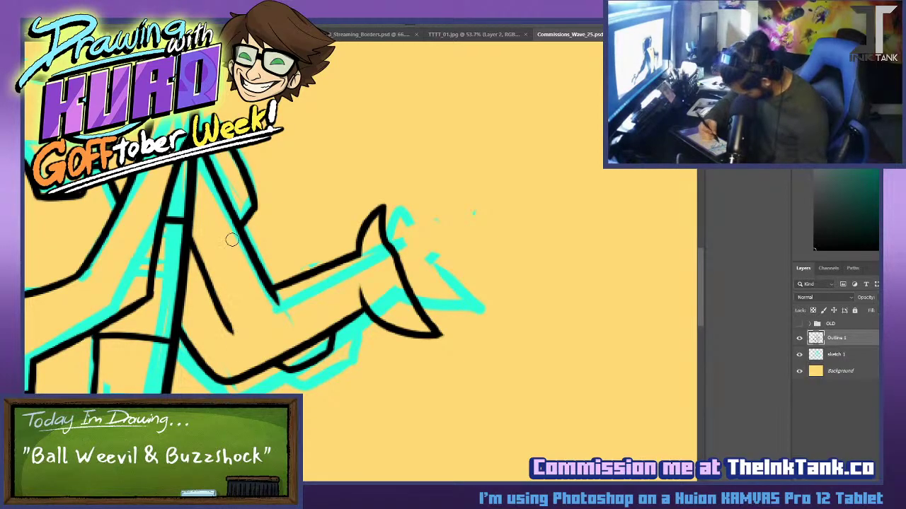
scroll(336, 234, "down", 12)
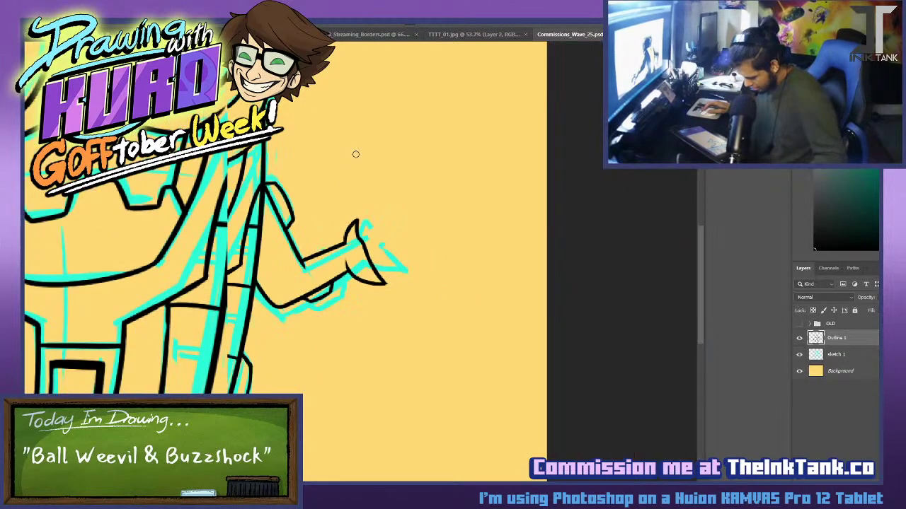
scroll(360, 151, "down", 2)
scroll(494, 271, "up", 4)
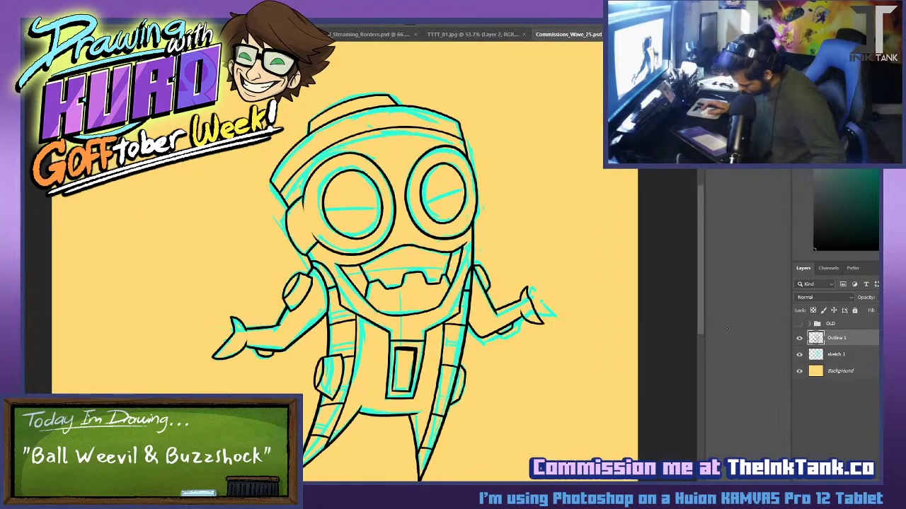
Hide the sketch layer, duplicate the Outline 1 layer and place the copy beneath the original.
left_click(800, 356)
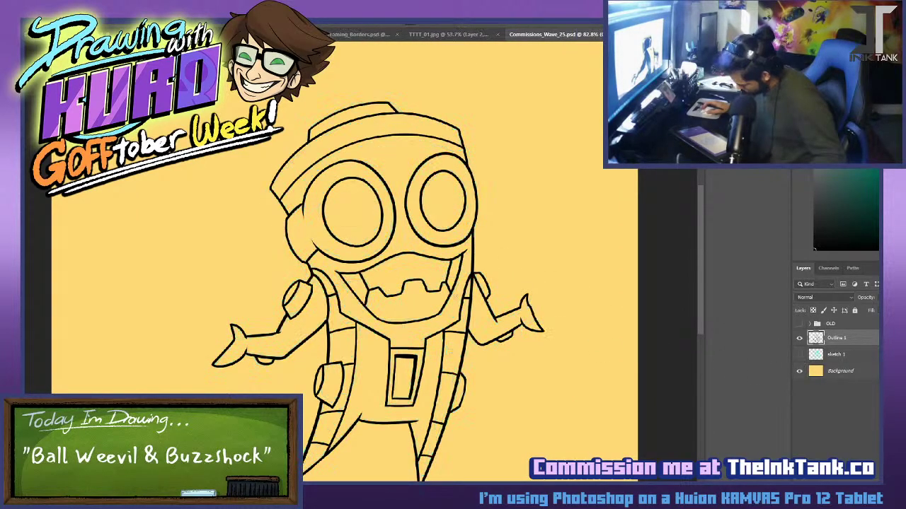
key("ctrl+minus")
key("ctrl+minus")
key("ctrl+plus")
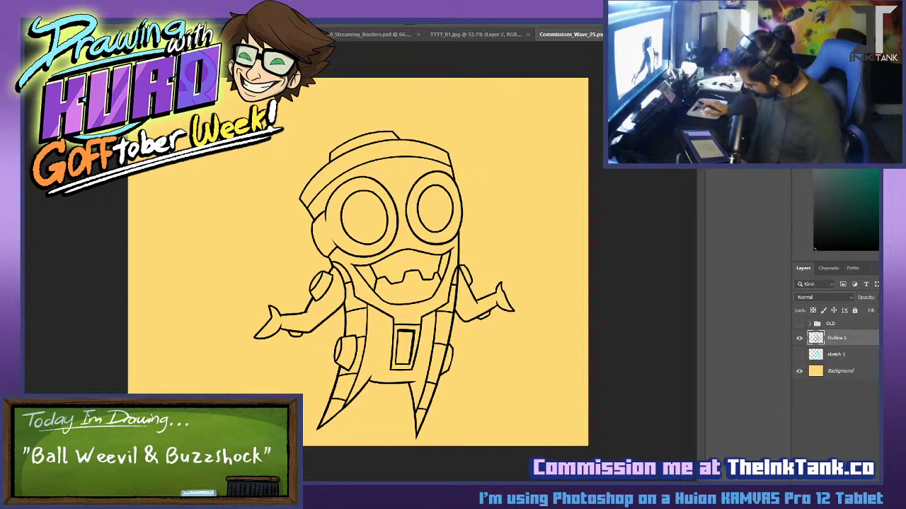
key("ctrl+j")
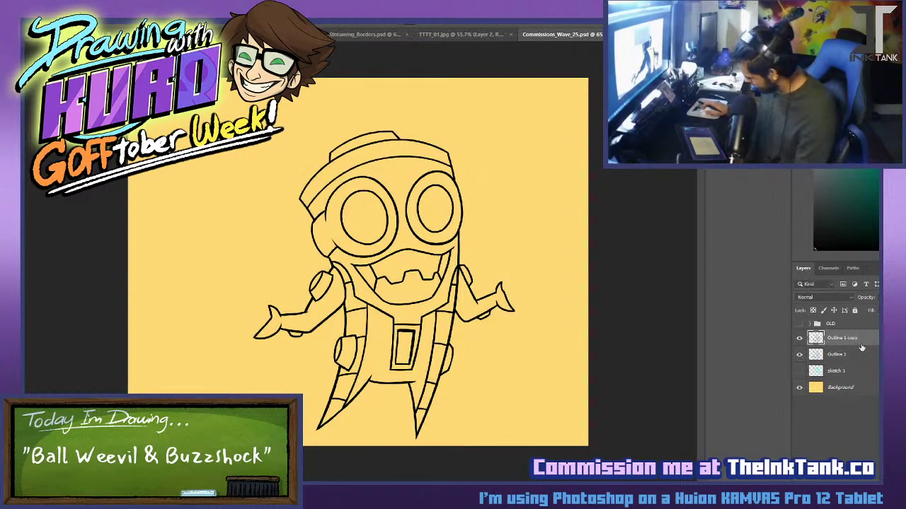
left_click_drag(862, 347, 866, 364)
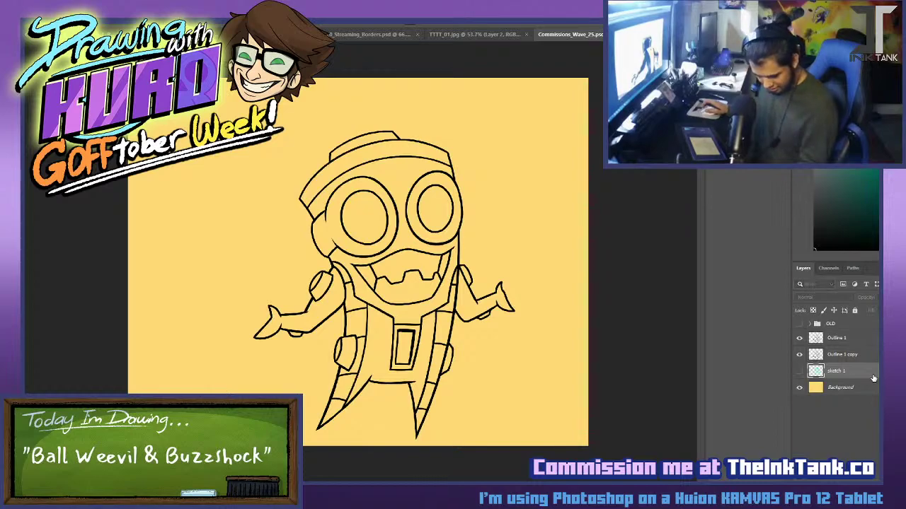
Merge a new white-filled layer with the outline copy above it and name the merged layer Color 2.
key("ctrl+shift+alt+n")
key("x")
left_click(201, 189)
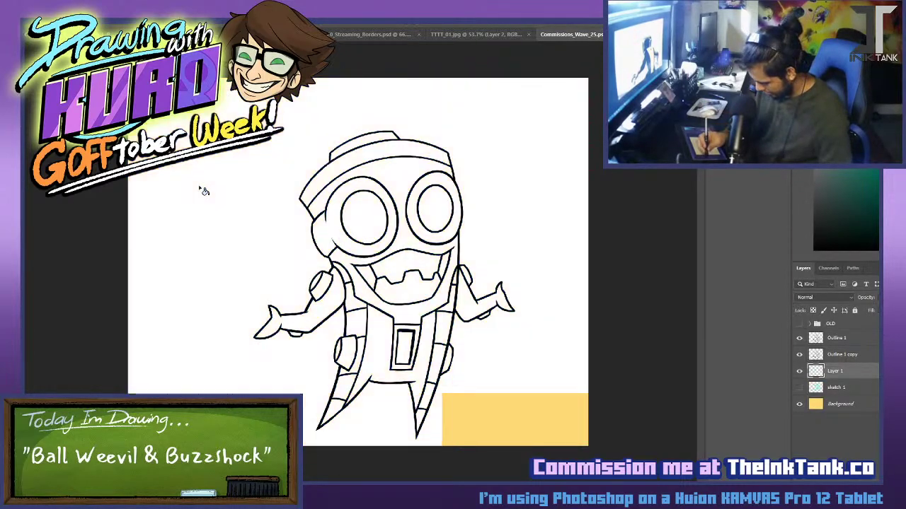
left_click(847, 358, "shift")
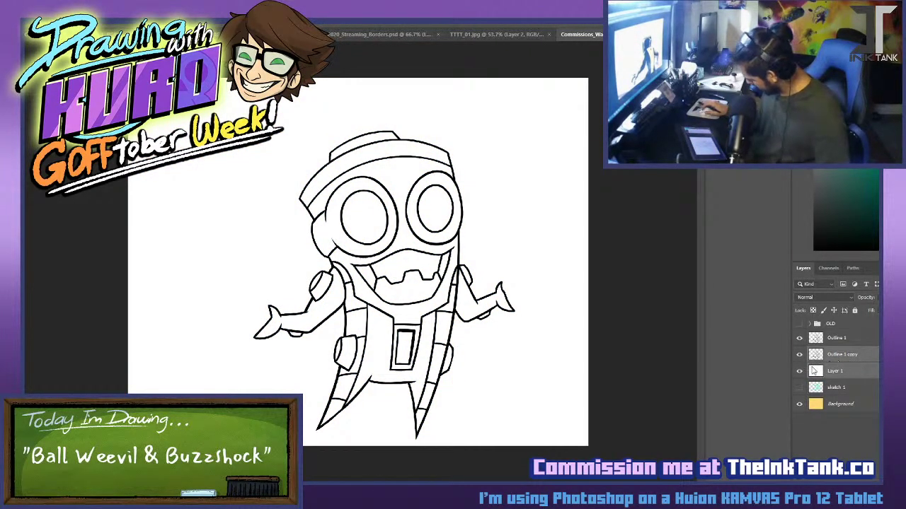
key("ctrl+e")
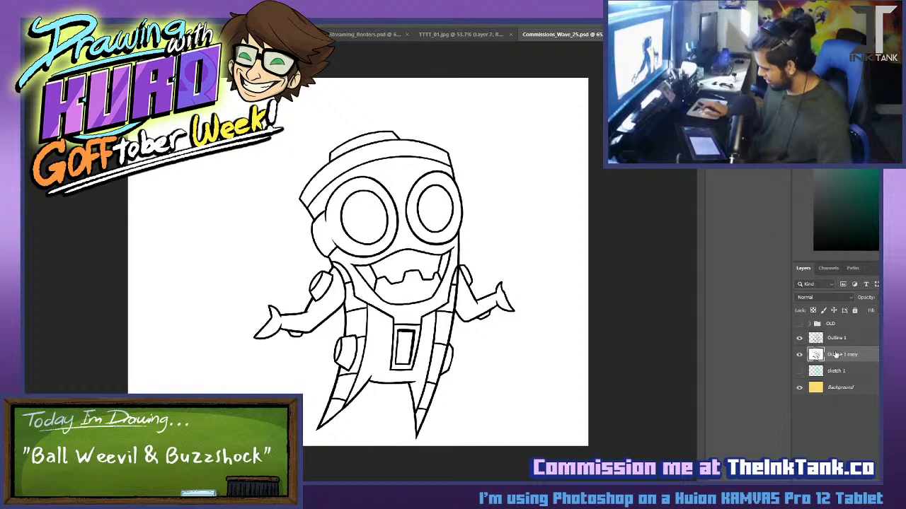
type("Color 1")
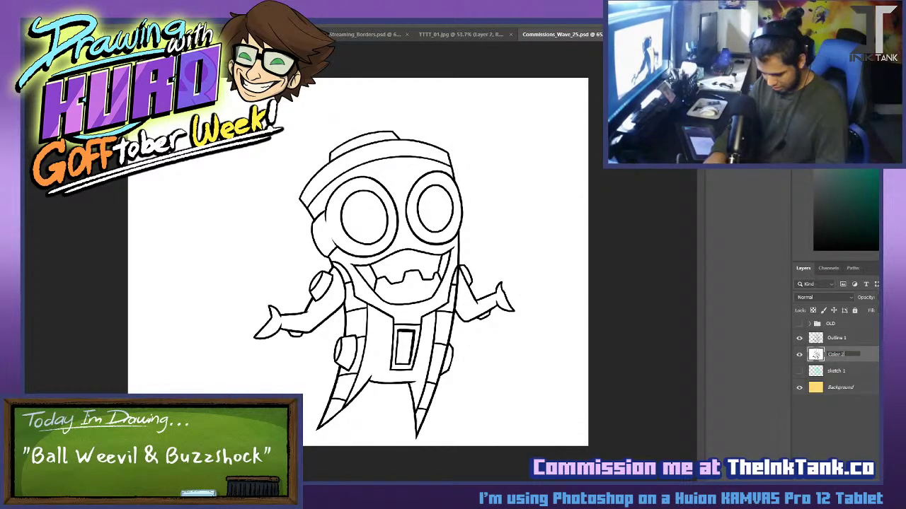
key("Return")
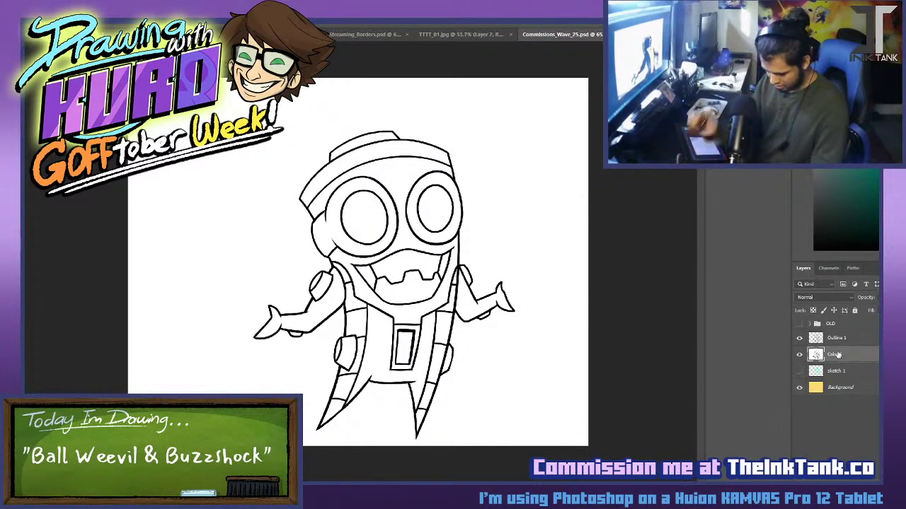
Clear the white area surrounding the character on the Color 2 layer so only the figure keeps its white base.
left_click(298, 142)
scroll(542, 163, "up", 6)
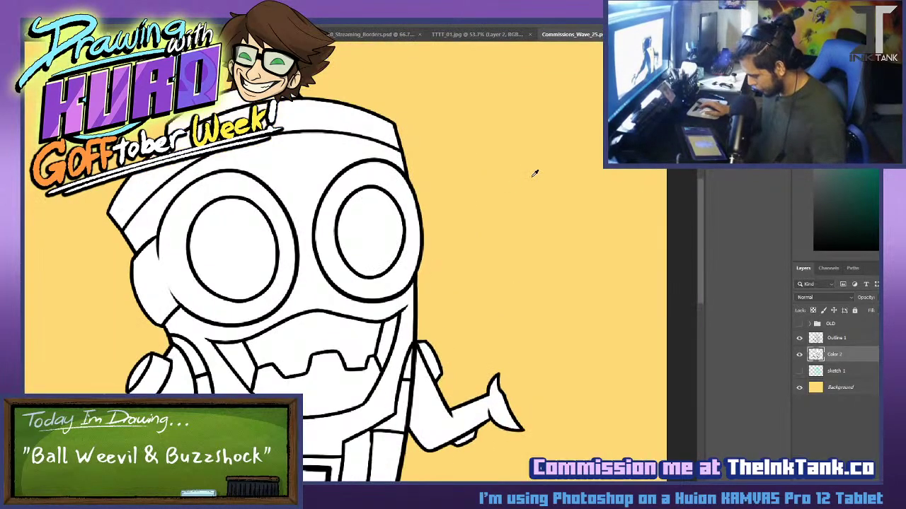
scroll(535, 172, "up", 3)
left_click_drag(469, 264, 546, 176)
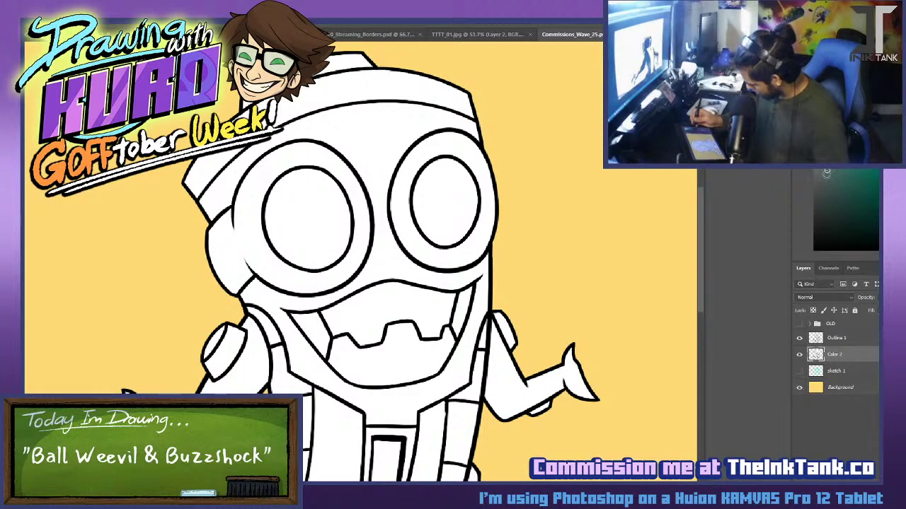
Fill the character's head and face area and both arms with dark grey-green.
left_click(394, 273)
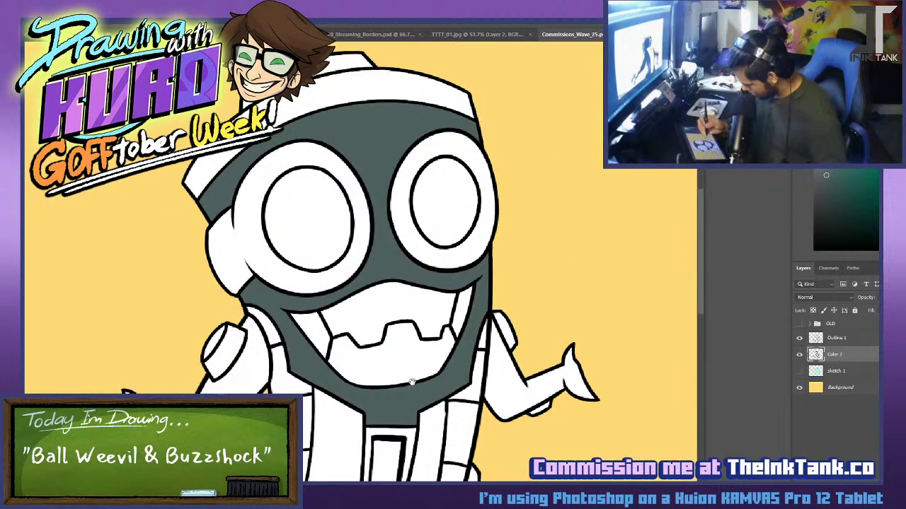
left_click_drag(412, 382, 437, 237)
left_click(226, 269)
left_click(559, 252)
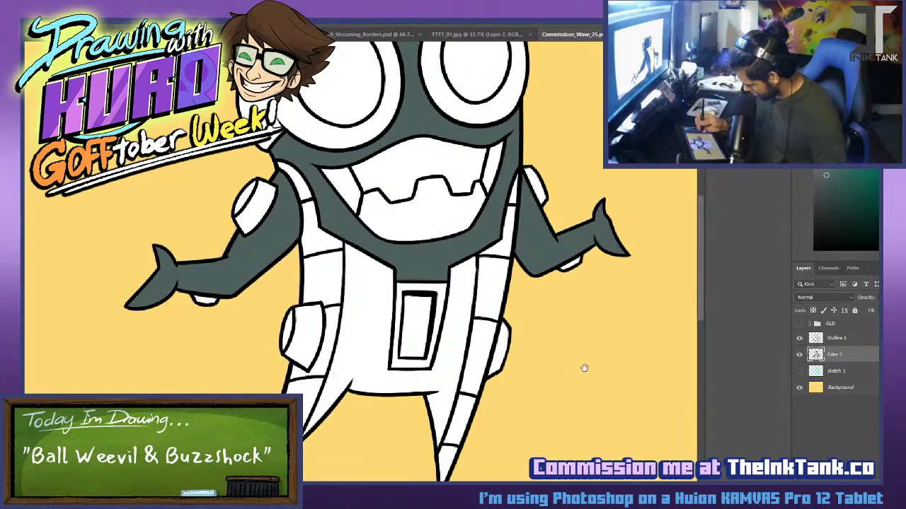
left_click_drag(590, 234, 569, 357)
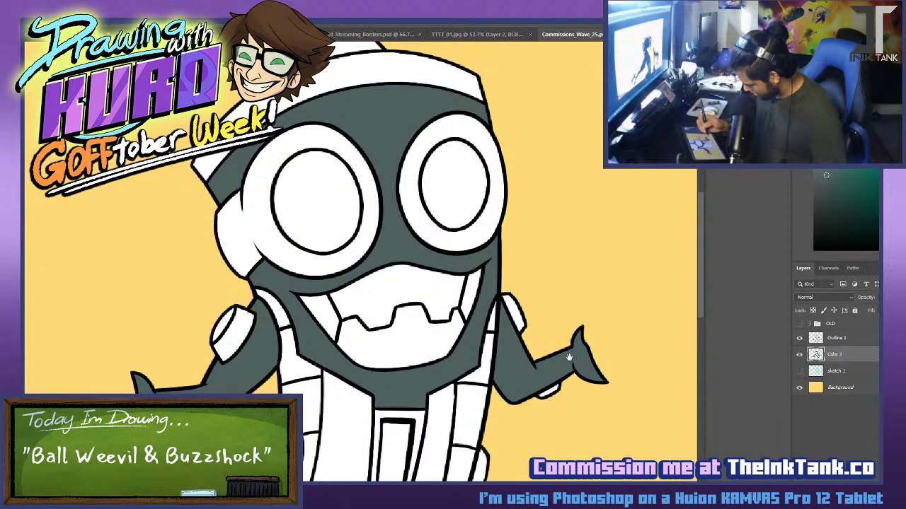
Select the dark grey-green areas and paint black shading over the head and face, leaving grey-green highlight strips.
left_click(403, 129)
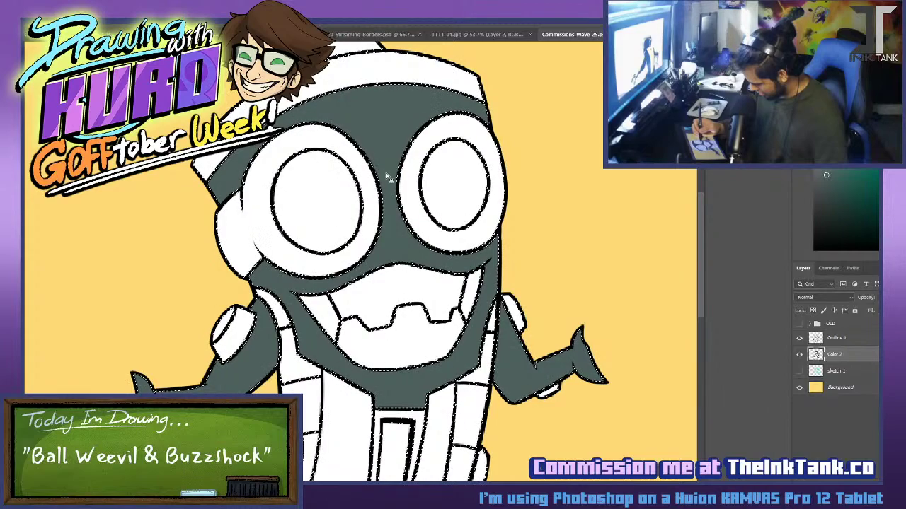
key("ctrl+d")
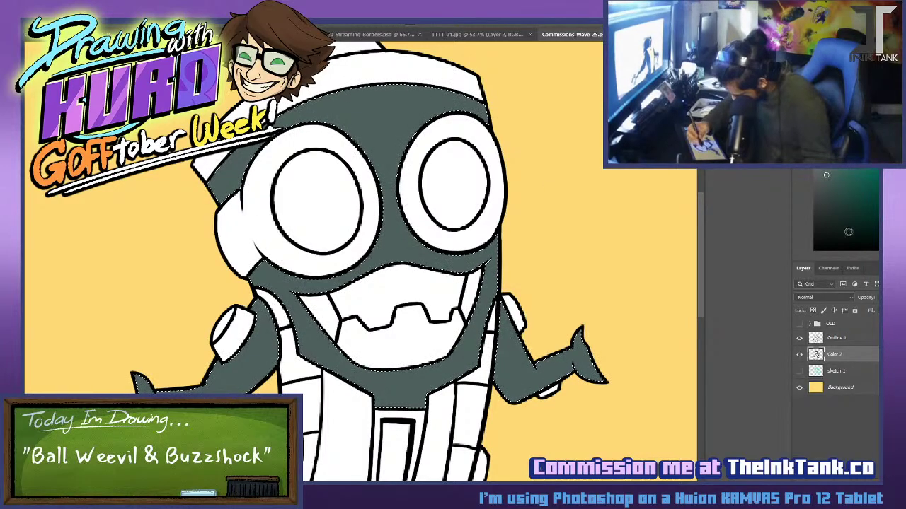
left_click_drag(848, 233, 710, 336)
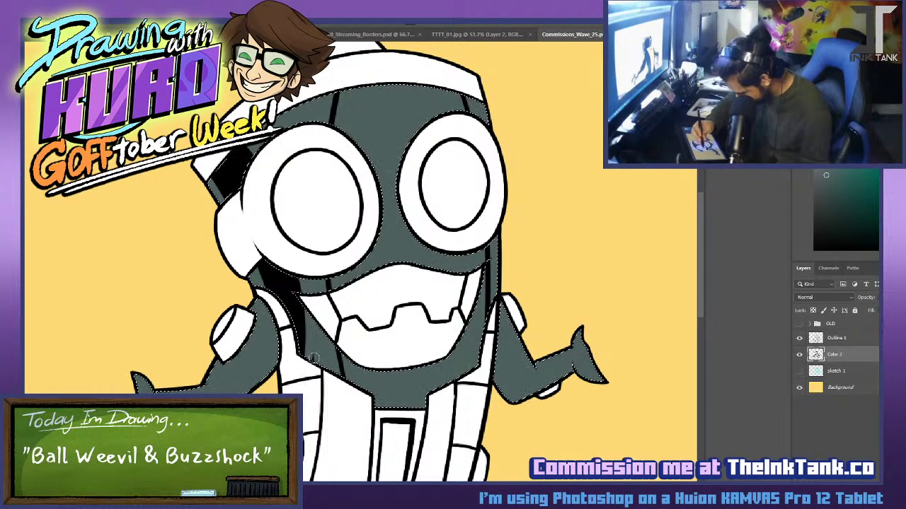
left_click(292, 275, "alt")
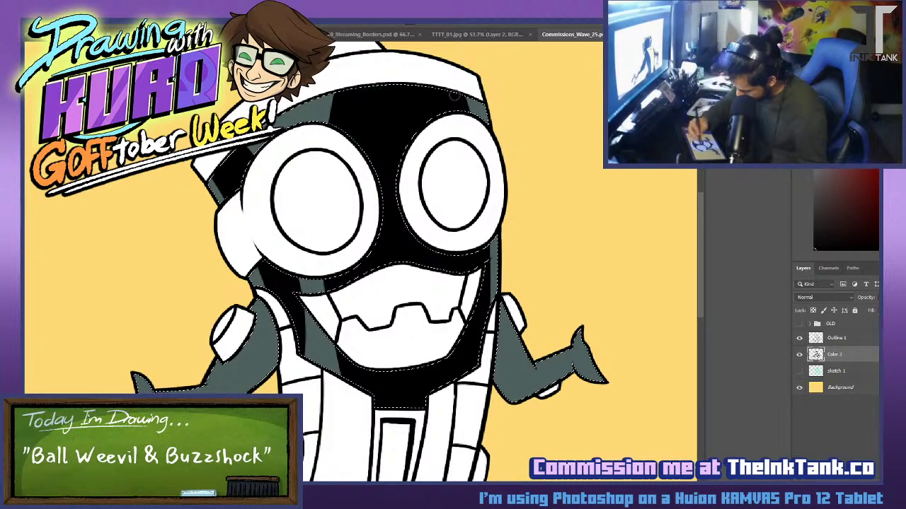
left_click(476, 105, "alt")
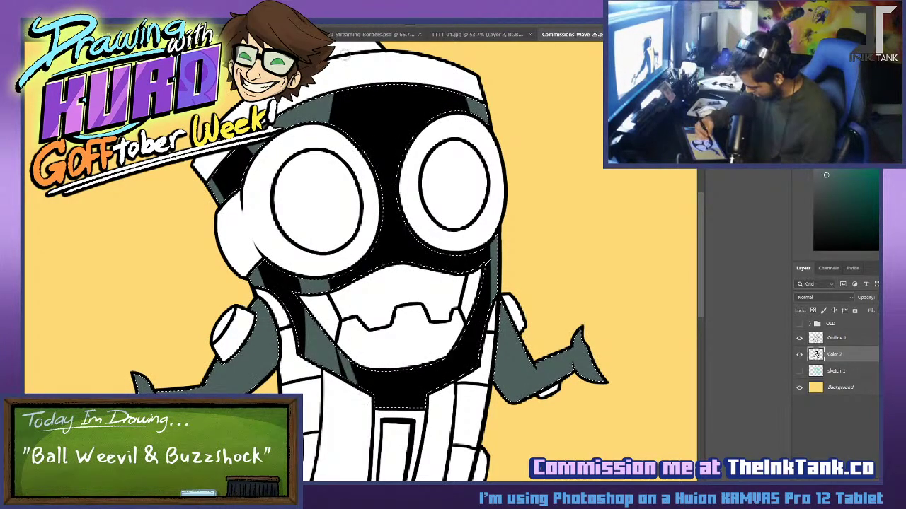
Paint black shading down the middle of the left upper arm, leaving grey-green highlights along its edges.
left_click_drag(351, 394, 337, 258)
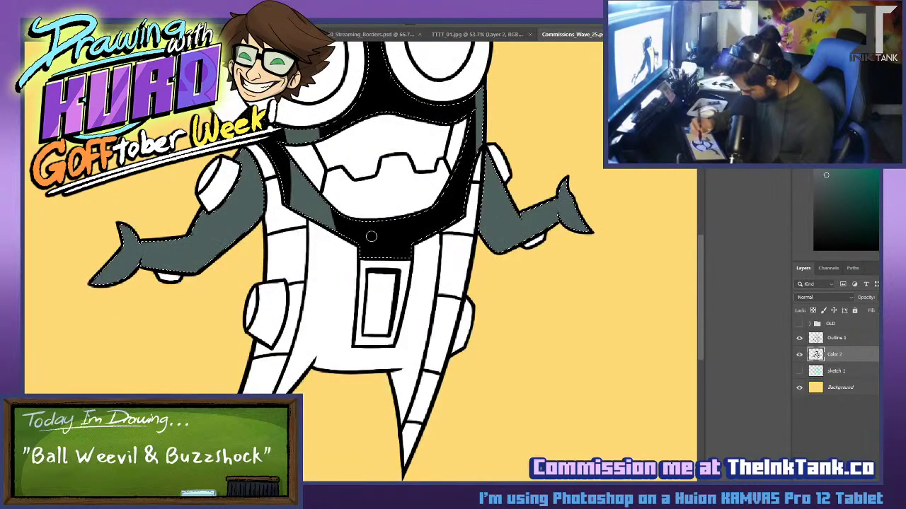
scroll(355, 214, "up", 5)
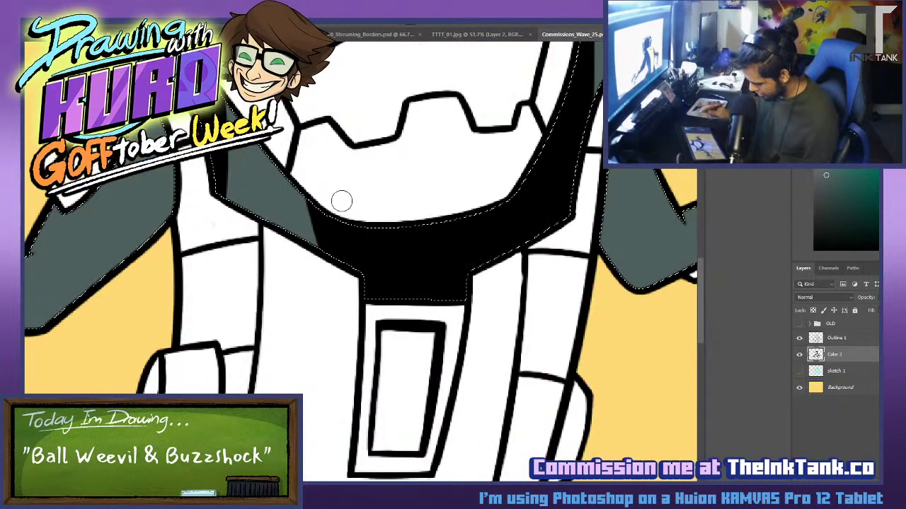
left_click(454, 234, "alt")
left_click_drag(420, 335, 705, 343)
left_click_drag(324, 283, 439, 97)
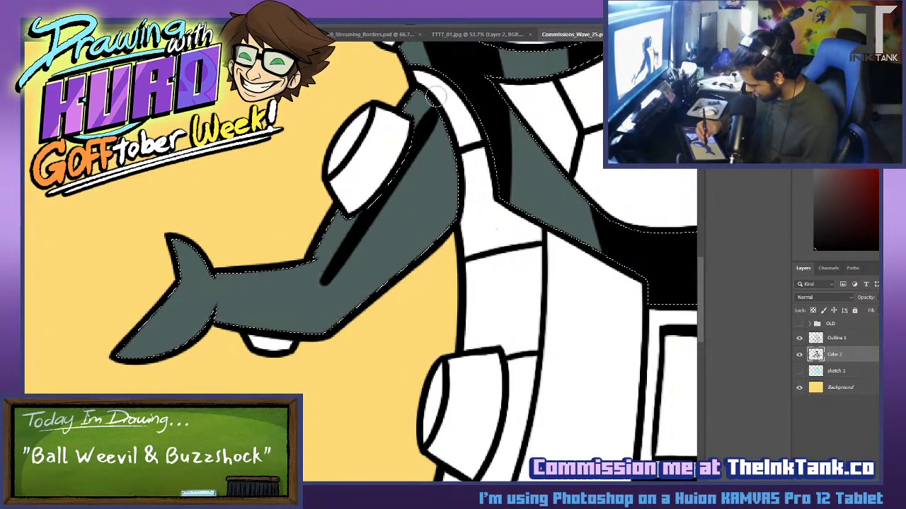
left_click_drag(321, 288, 461, 173)
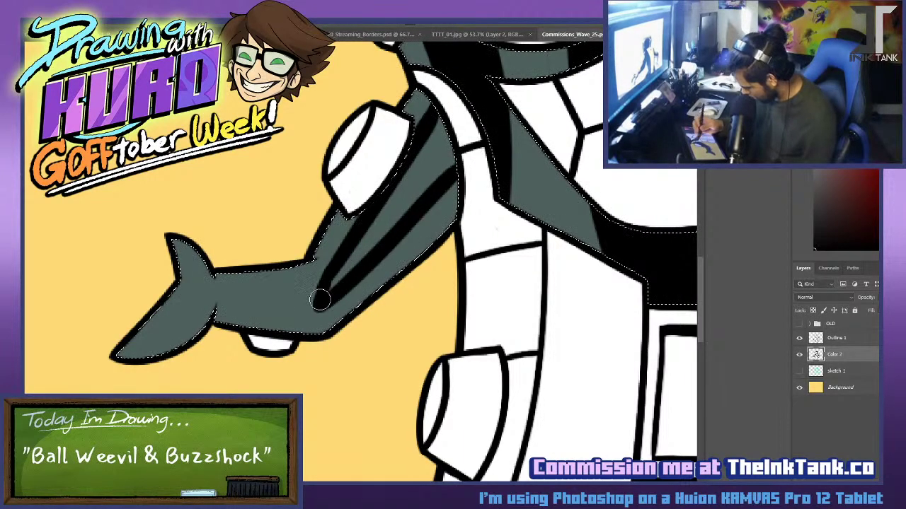
left_click_drag(320, 298, 460, 178)
mouse_move(386, 235)
left_mouse_down()
mouse_move(339, 290)
mouse_move(442, 117)
left_mouse_up()
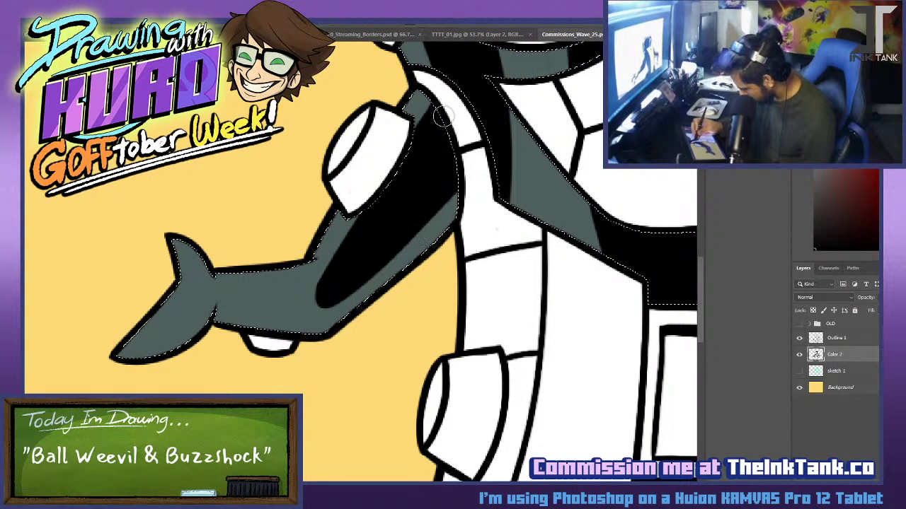
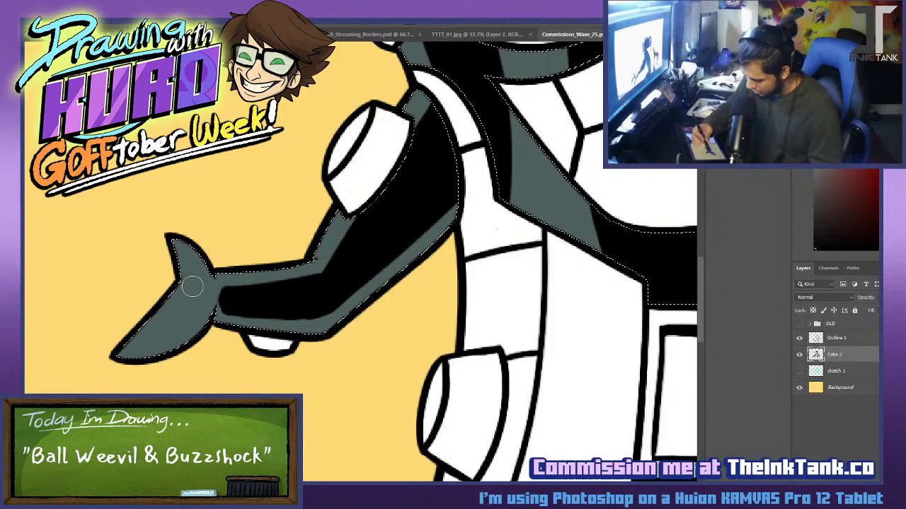
Paint black shading inside the left hand and blend it into the forearm at the wrist, keeping a grey-green rim.
left_click_drag(186, 251, 197, 289)
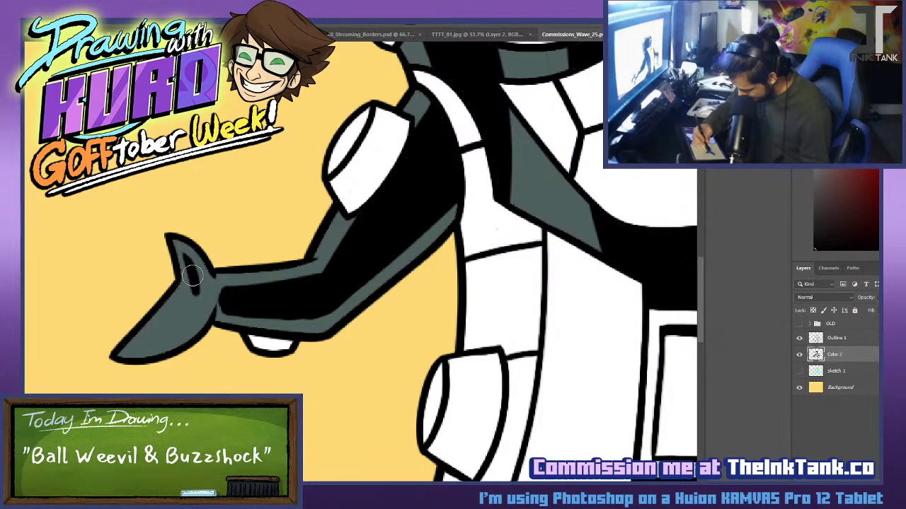
mouse_move(190, 259)
left_mouse_down()
mouse_move(207, 289)
mouse_move(140, 351)
left_mouse_up()
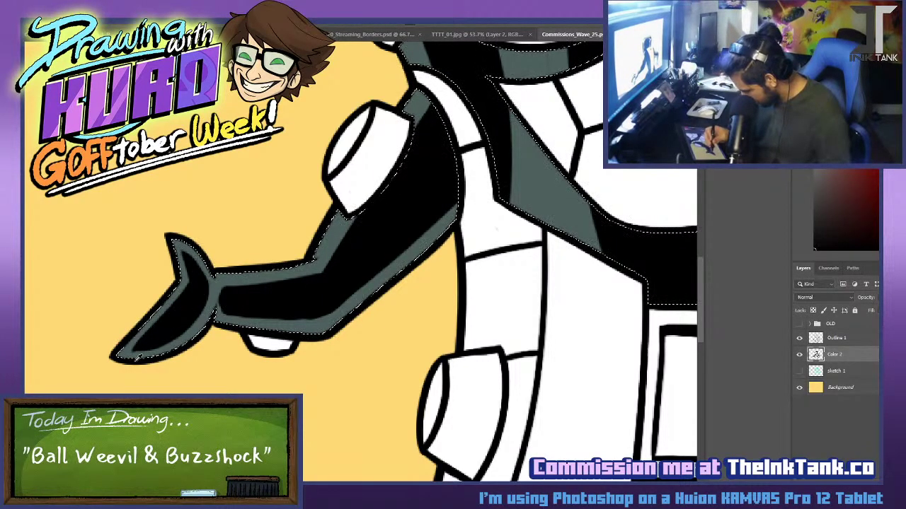
left_click(138, 358, "alt")
left_click(167, 337, "alt")
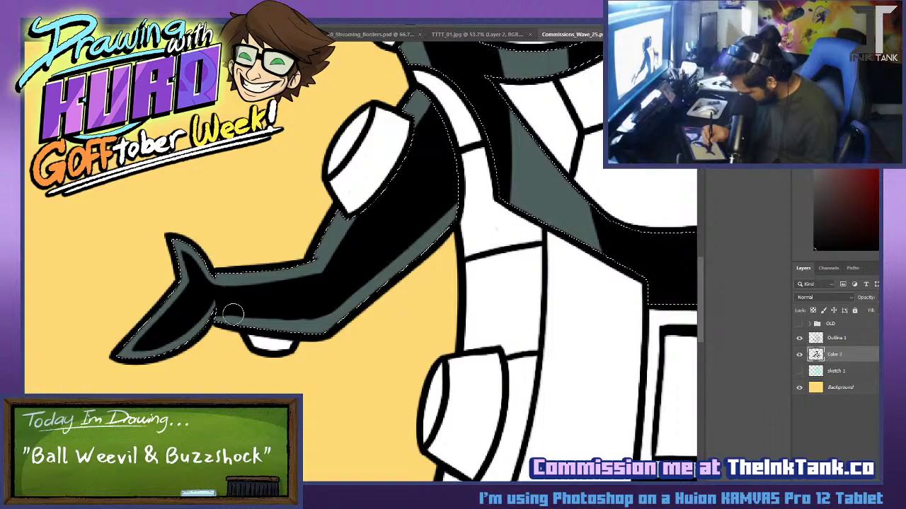
left_click_drag(238, 303, 215, 317)
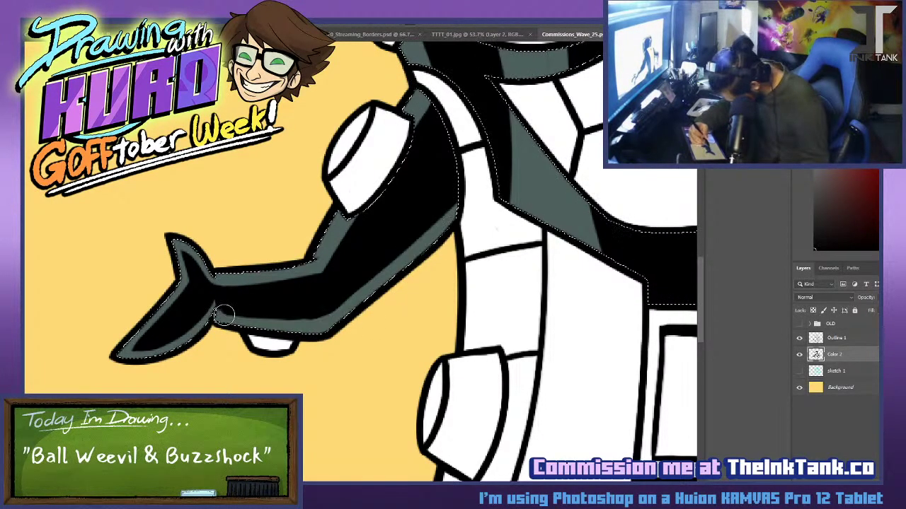
key("x")
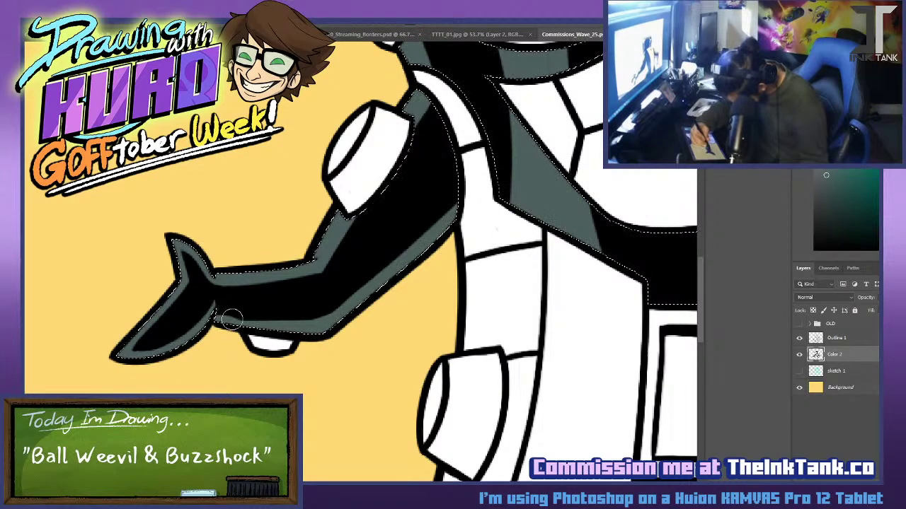
key("x")
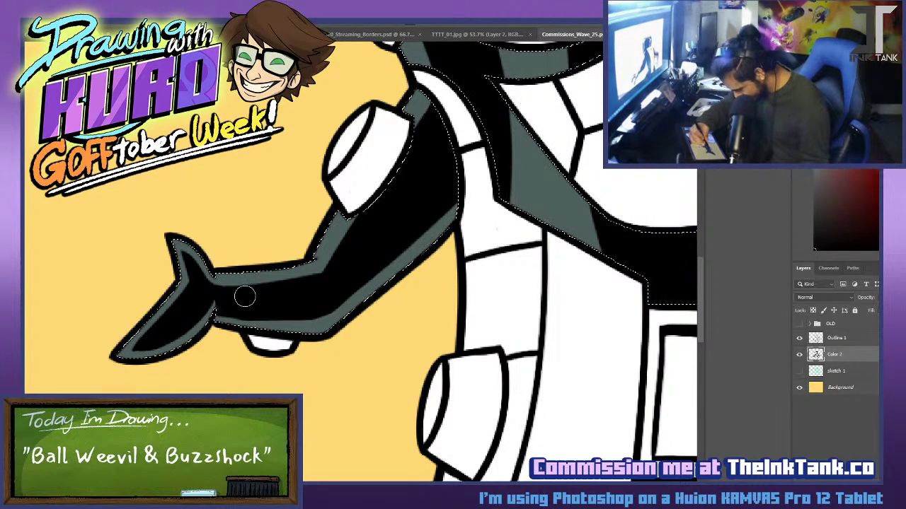
Paint black shading down the right upper arm and along the forearm to the wrist, leaving grey-green highlights along the edges.
left_click_drag(501, 271, 132, 432)
mouse_move(433, 354)
left_mouse_down()
mouse_move(415, 372)
mouse_move(191, 288)
left_mouse_up()
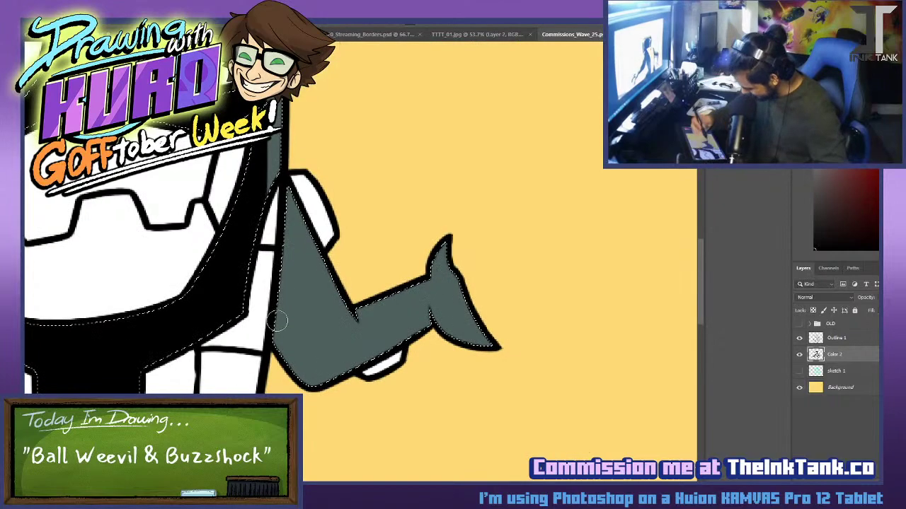
mouse_move(276, 320)
left_mouse_down()
mouse_move(311, 367)
mouse_move(336, 351)
left_mouse_up()
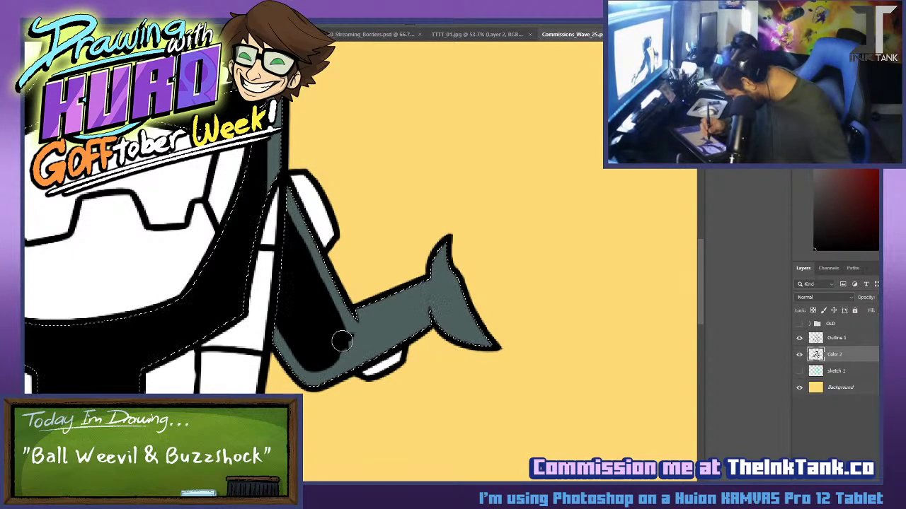
mouse_move(333, 312)
left_mouse_down()
mouse_move(352, 342)
mouse_move(301, 247)
left_mouse_up()
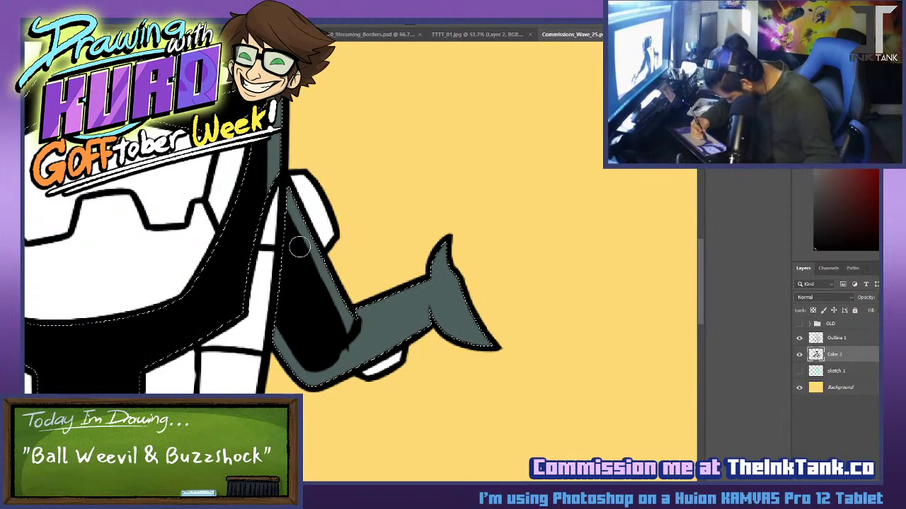
left_click_drag(358, 321, 434, 296)
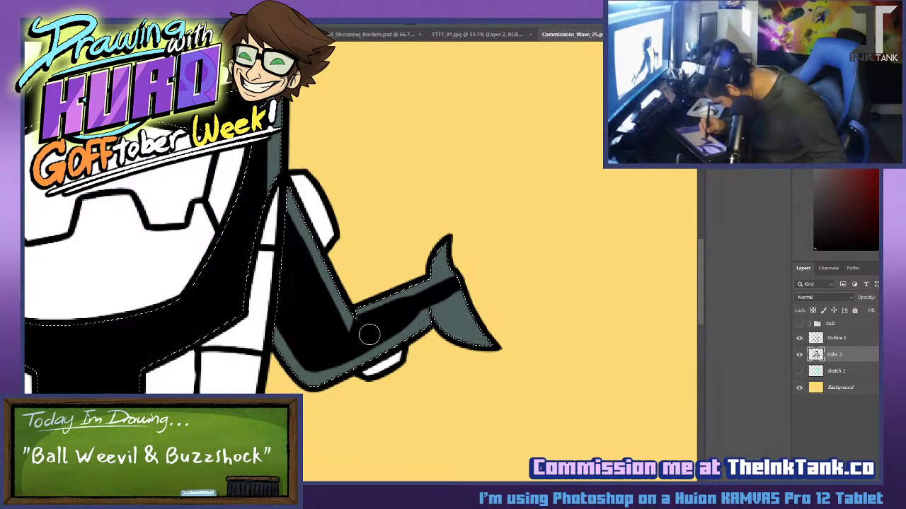
Paint black shading inside the right hand and blend it into the wrist, keeping grey-green on the upper and lower fins.
left_click(451, 272, "alt")
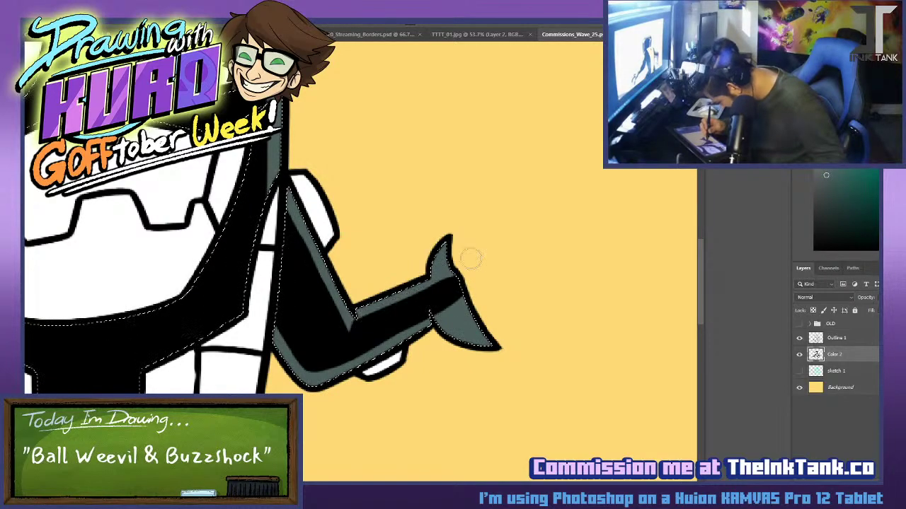
left_click(434, 294, "alt")
left_click_drag(438, 289, 465, 245)
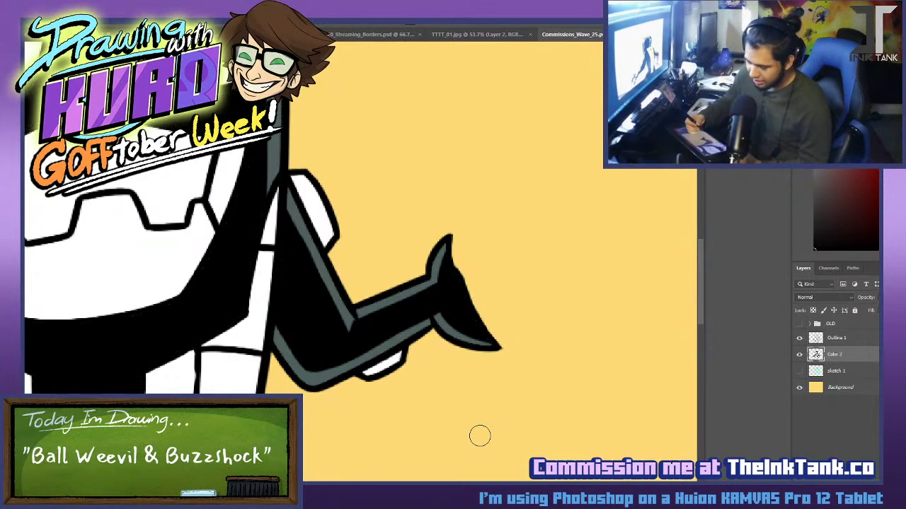
Touch up the right hand's shading with a thin grey-green rim along its outer edge, and clear the selection.
left_click(439, 322, "alt")
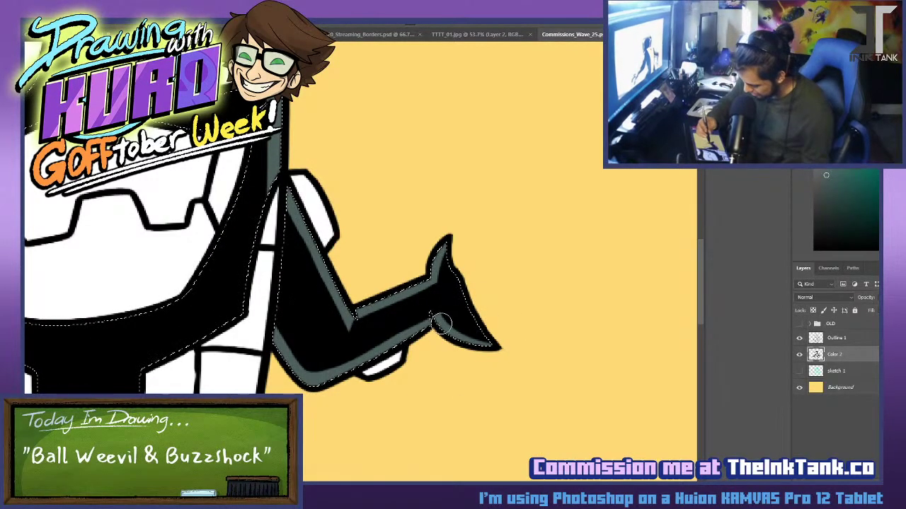
left_click(433, 300, "alt")
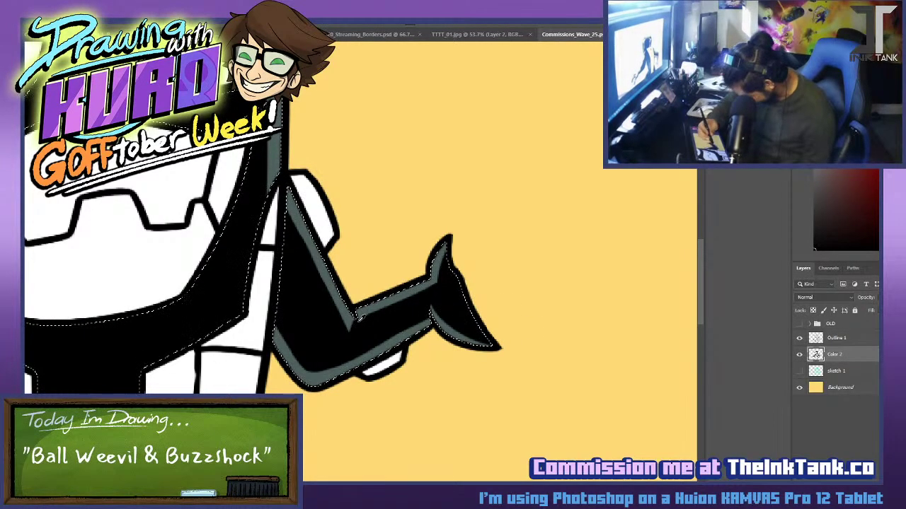
left_click(349, 325, "alt")
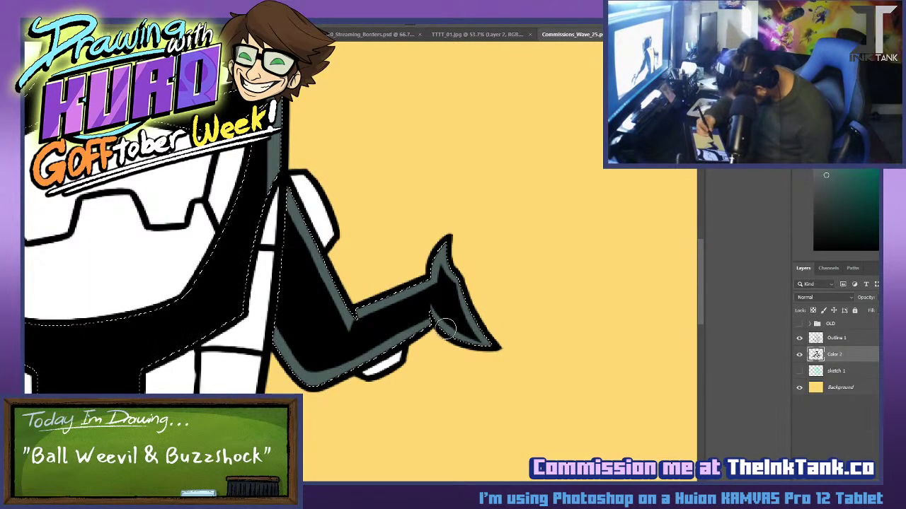
left_click_drag(444, 327, 466, 349)
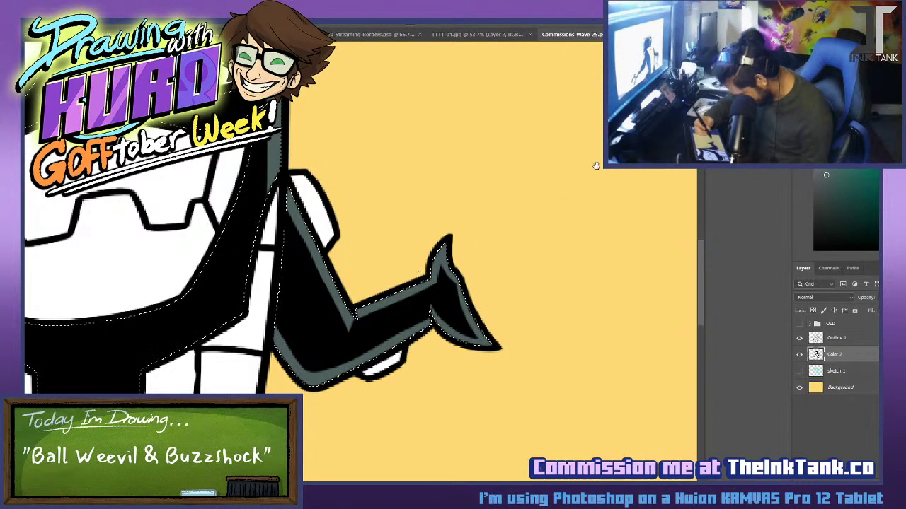
left_click_drag(338, 354, 625, 145)
scroll(371, 257, "down", 4)
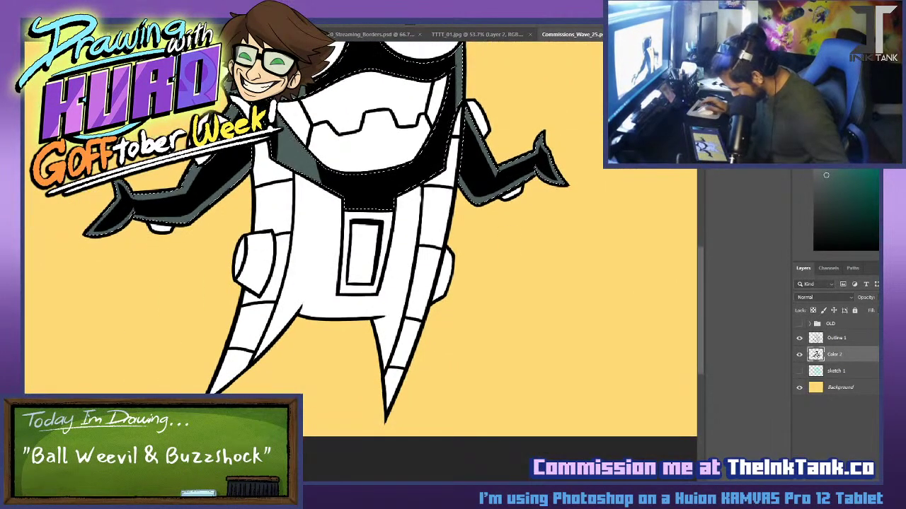
left_click_drag(518, 159, 545, 343)
key("ctrl+d")
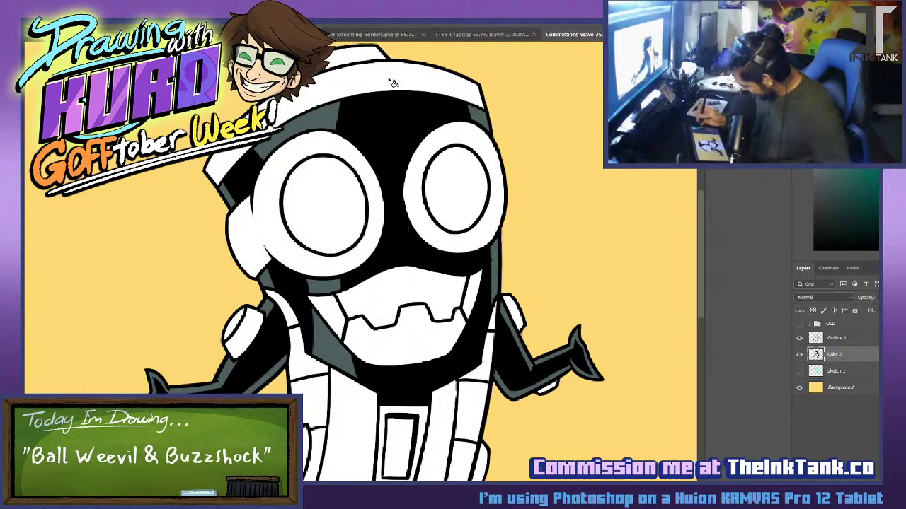
Fill the hat band and the knobs on the arms and body sides with medium grey.
scroll(410, 163, "down", 3)
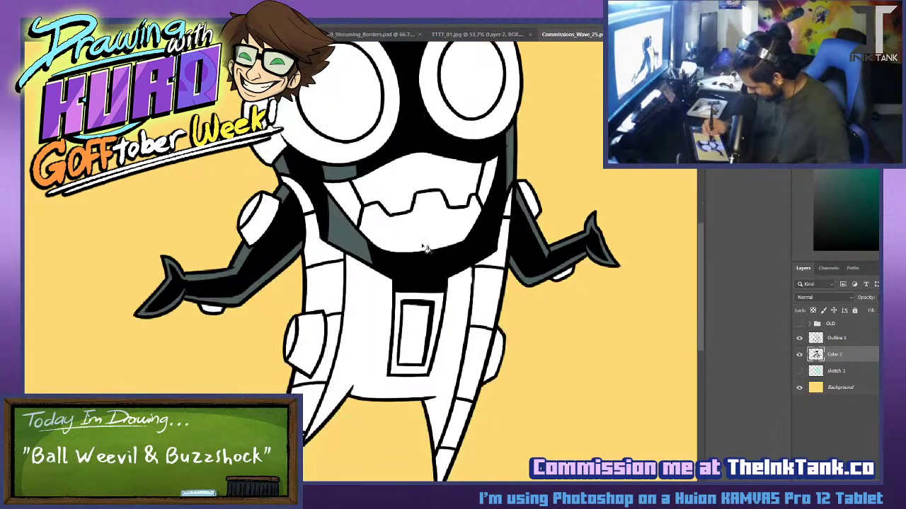
left_click(319, 353)
left_click(504, 339)
left_click(535, 205)
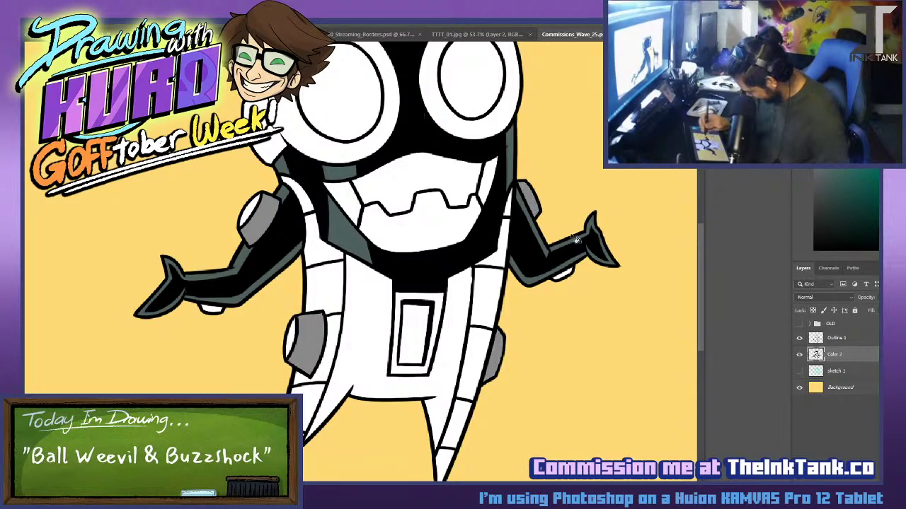
left_click(574, 280)
left_click(217, 316)
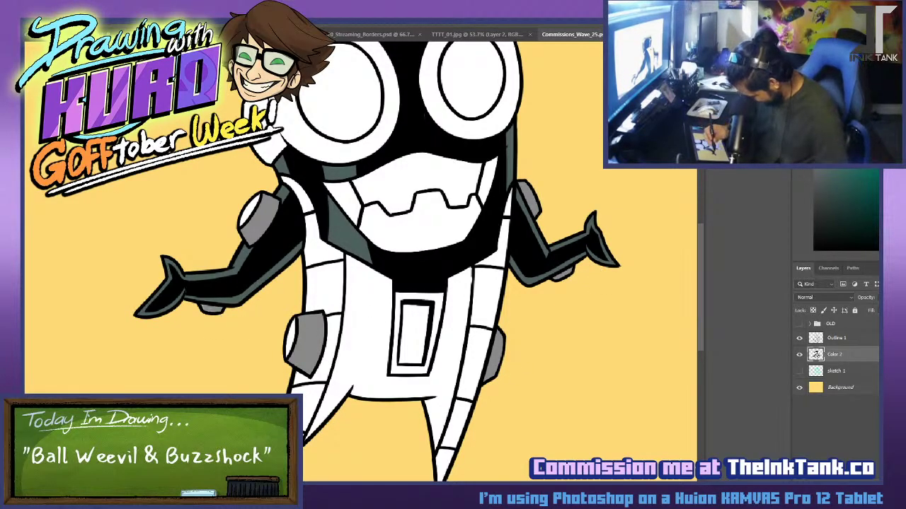
left_click(251, 212)
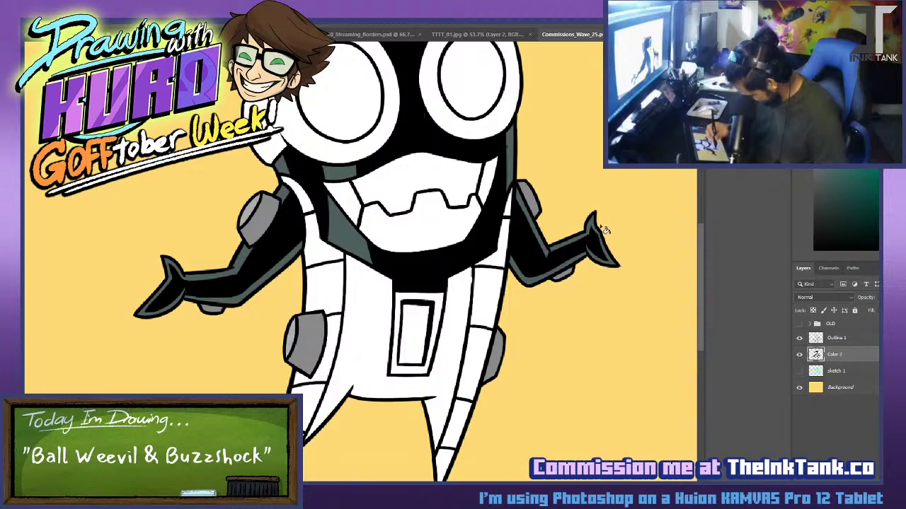
Select all the medium grey areas on the knobs and the hat band.
key("w")
left_click(313, 329)
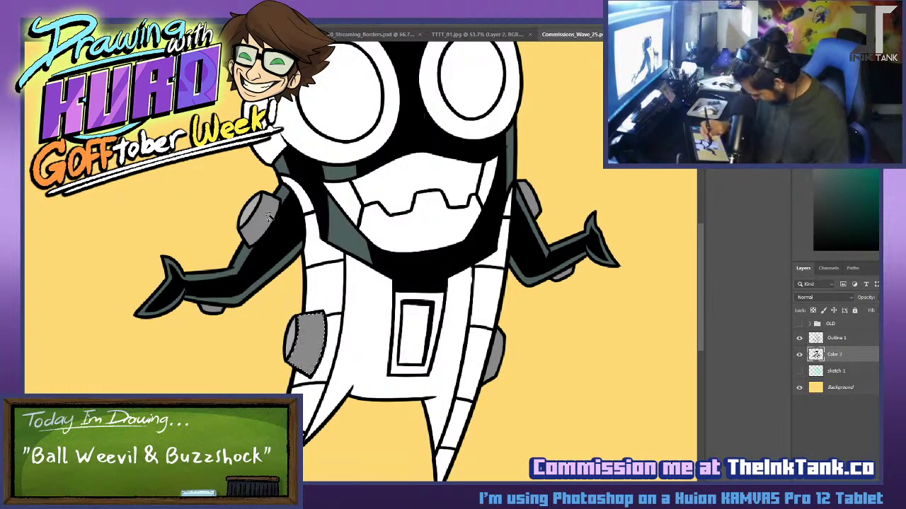
left_click(269, 219, "shift")
left_click(213, 310, "shift")
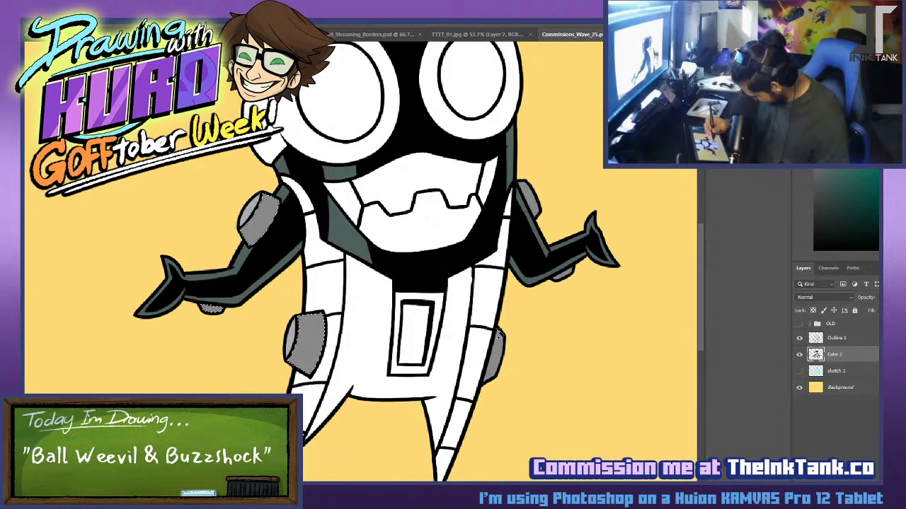
left_click_drag(600, 148, 611, 361)
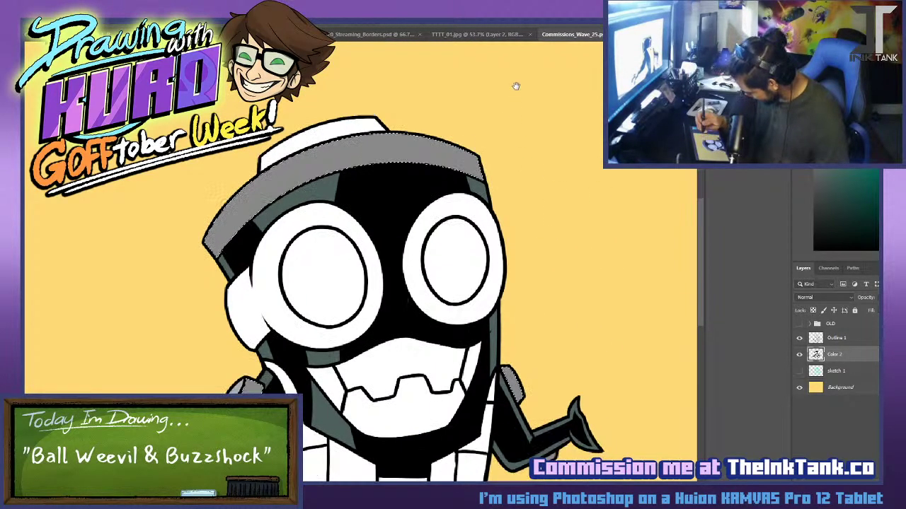
Paint light grey highlight bands across the left part of the grey hat band, separated by a darker strip.
scroll(534, 360, "down", 3)
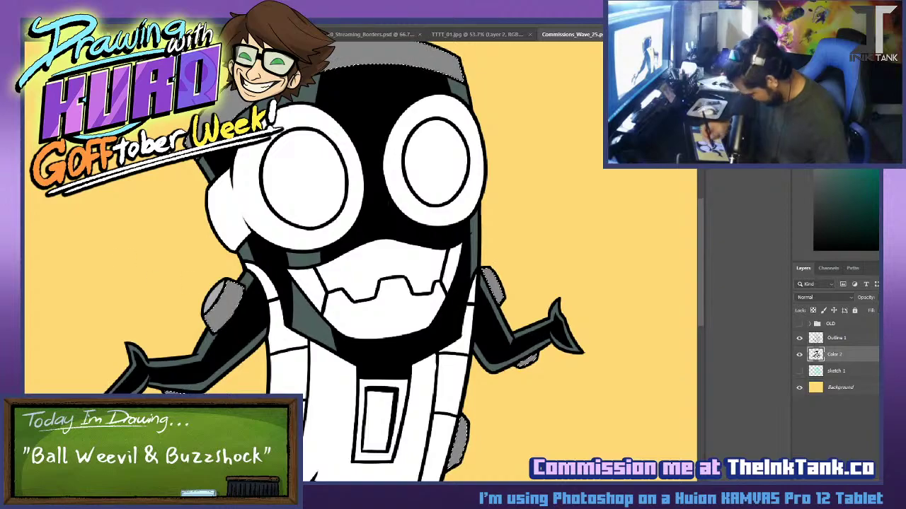
key("i")
left_click(450, 46)
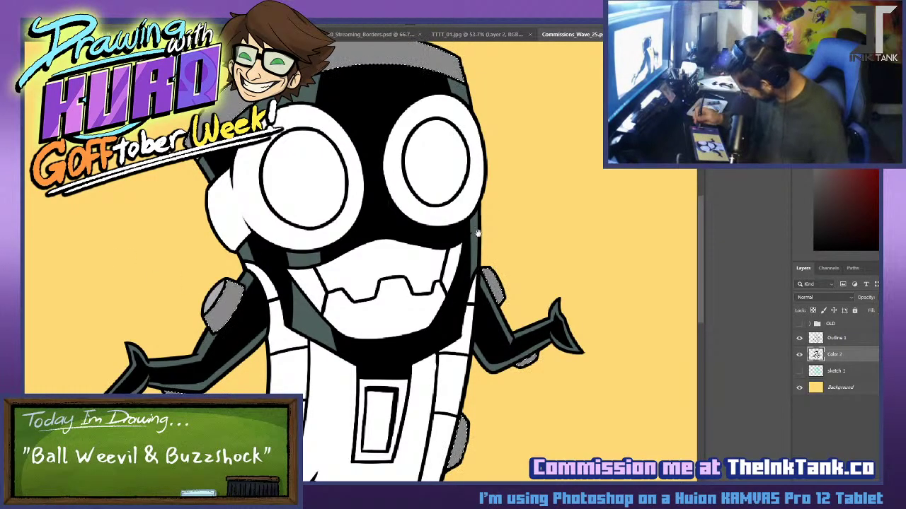
scroll(238, 269, "up", 3)
left_click_drag(222, 222, 239, 249)
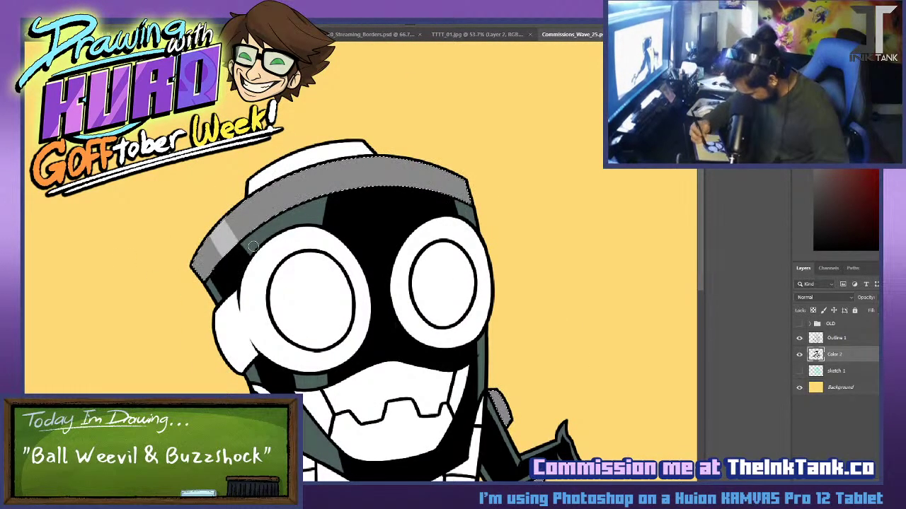
mouse_move(245, 207)
left_mouse_down()
mouse_move(261, 236)
mouse_move(268, 203)
mouse_move(307, 184)
left_mouse_up()
key("ctrl+z")
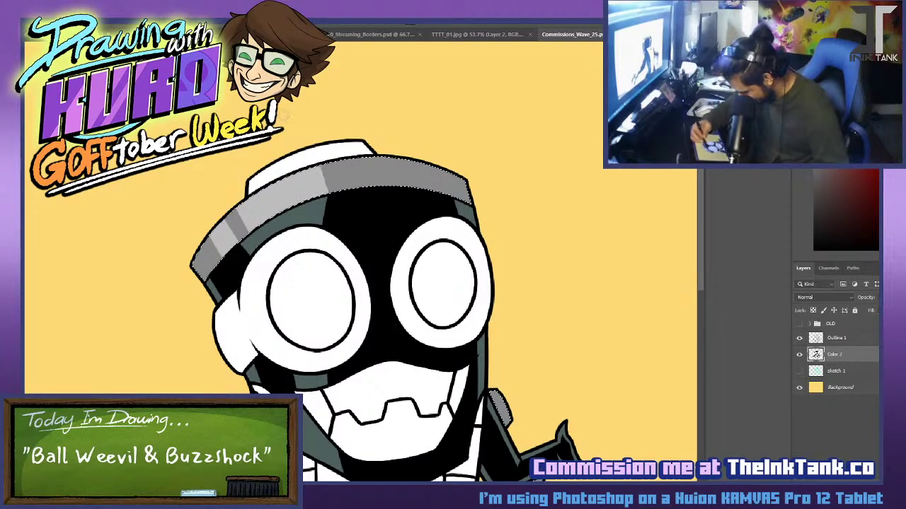
Paint light grey highlights across the upper parts of the grey knobs on both arms and both body sides.
scroll(197, 206, "down", 5)
left_click_drag(202, 215, 233, 215)
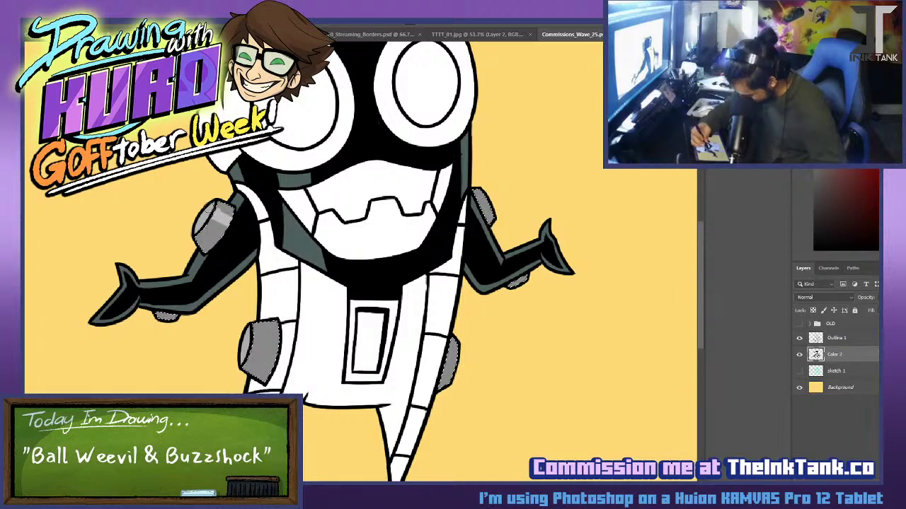
left_click_drag(245, 343, 278, 337)
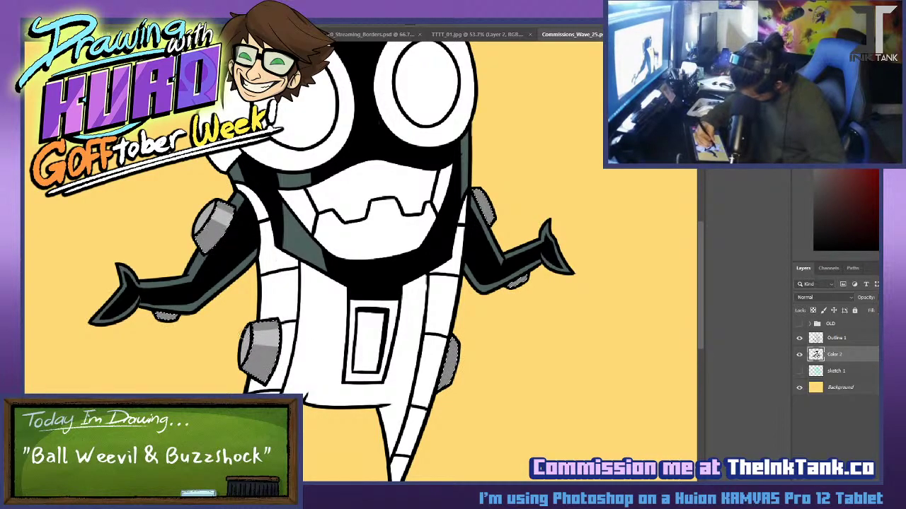
left_click_drag(163, 313, 162, 329)
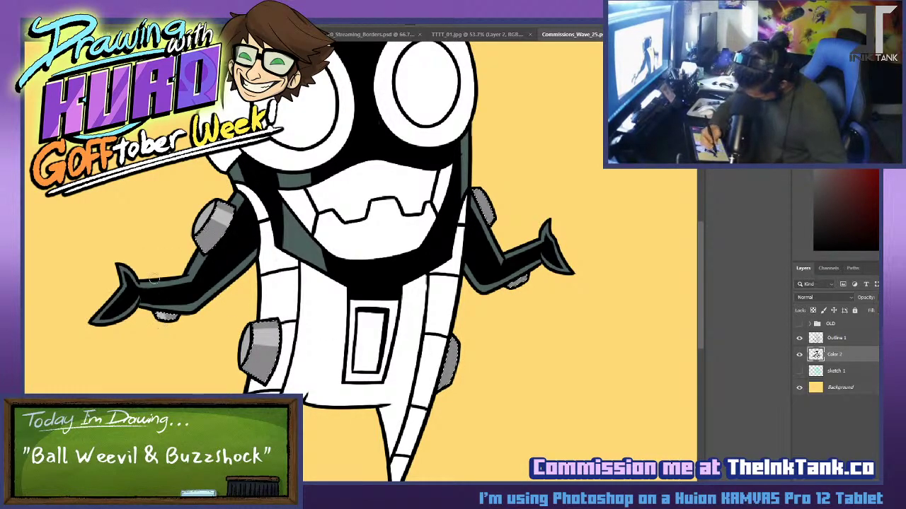
left_click_drag(441, 356, 459, 357)
left_click_drag(472, 204, 492, 201)
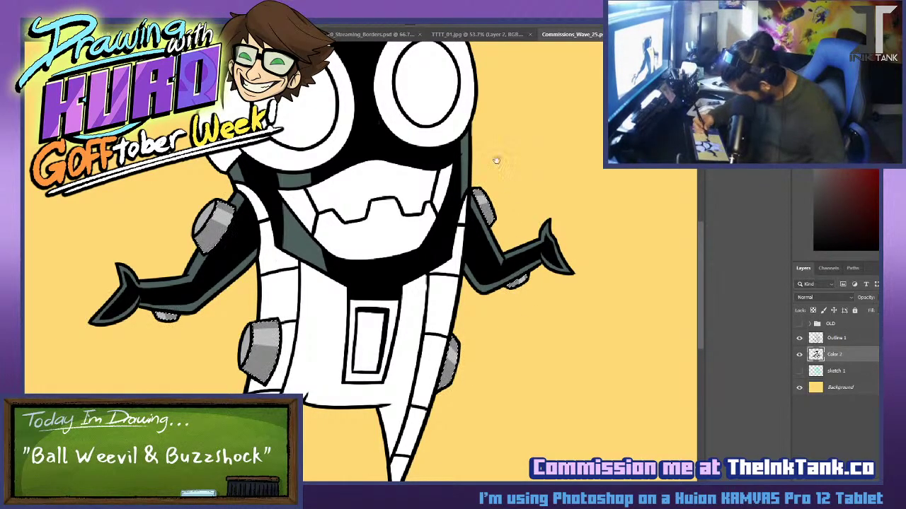
Clear the selection, choose a medium green, and fill the segmented strips down both body sides and the hat's top.
left_click_drag(491, 154, 584, 269)
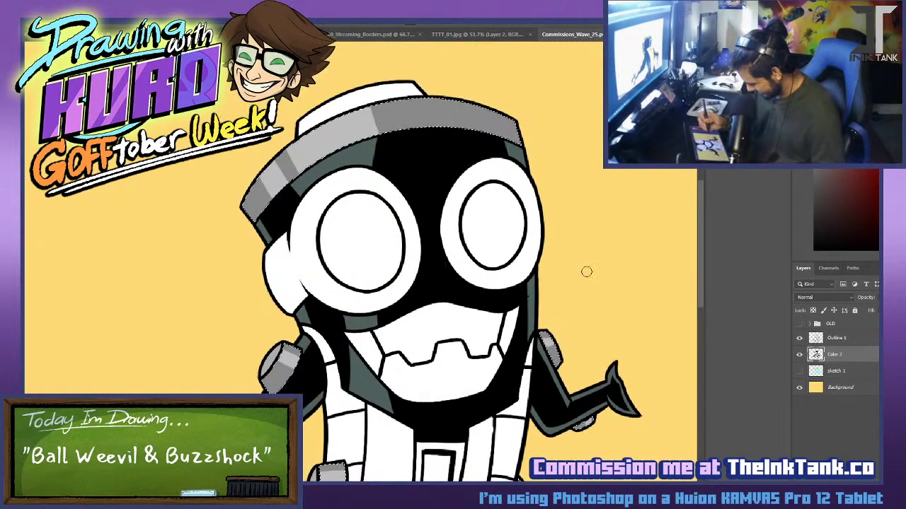
left_click(877, 209)
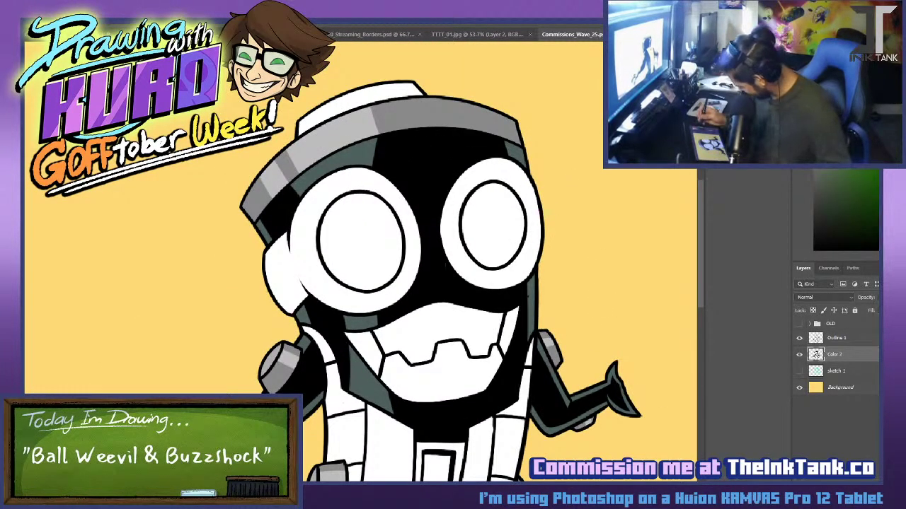
left_click_drag(550, 308, 549, 178)
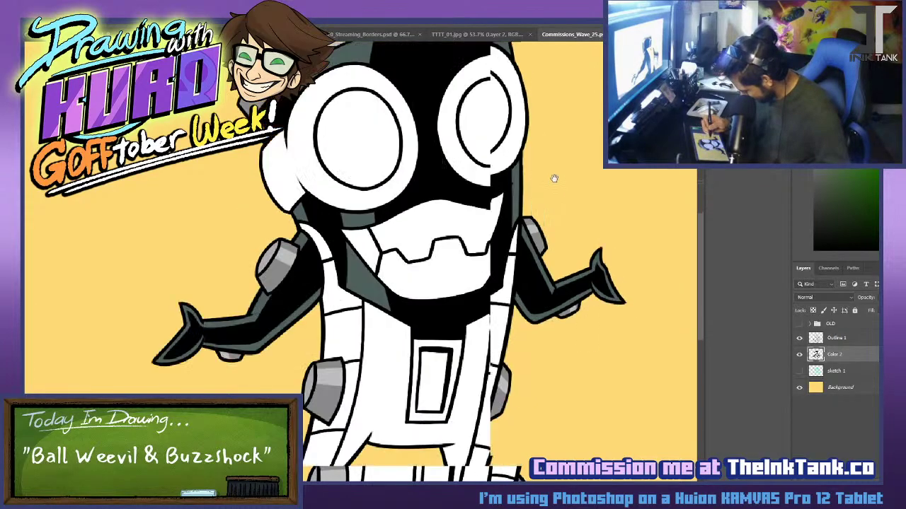
mouse_move(329, 427)
left_mouse_down()
mouse_move(354, 329)
mouse_move(346, 280)
mouse_move(311, 205)
left_mouse_up()
mouse_move(528, 248)
left_mouse_down()
mouse_move(488, 439)
mouse_move(460, 482)
left_mouse_up()
left_click_drag(488, 424, 529, 296)
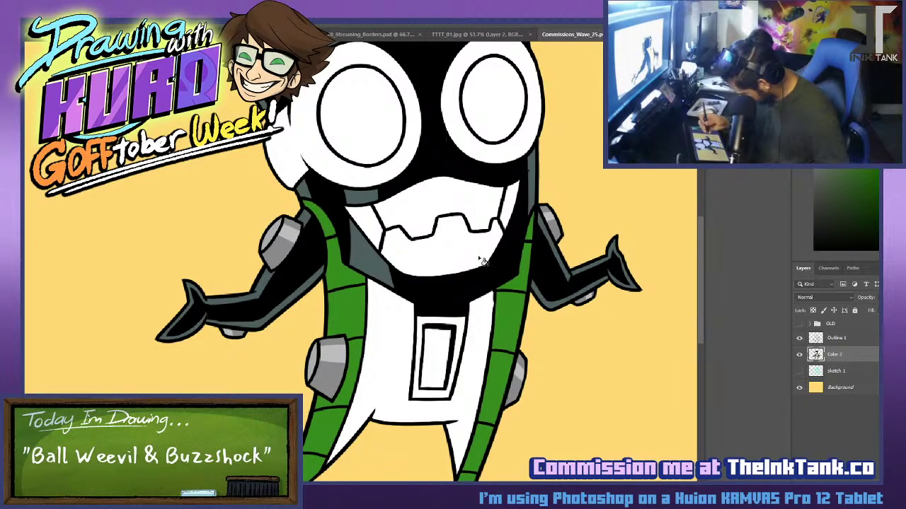
Select all the green areas on the segmented side strips and the hat's top.
key("w")
left_click(350, 318)
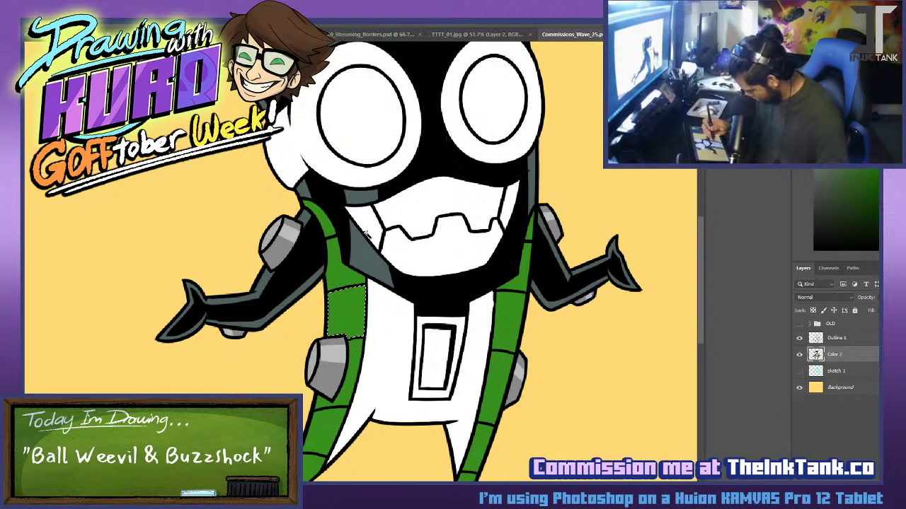
key("ctrl+d")
left_click(346, 305)
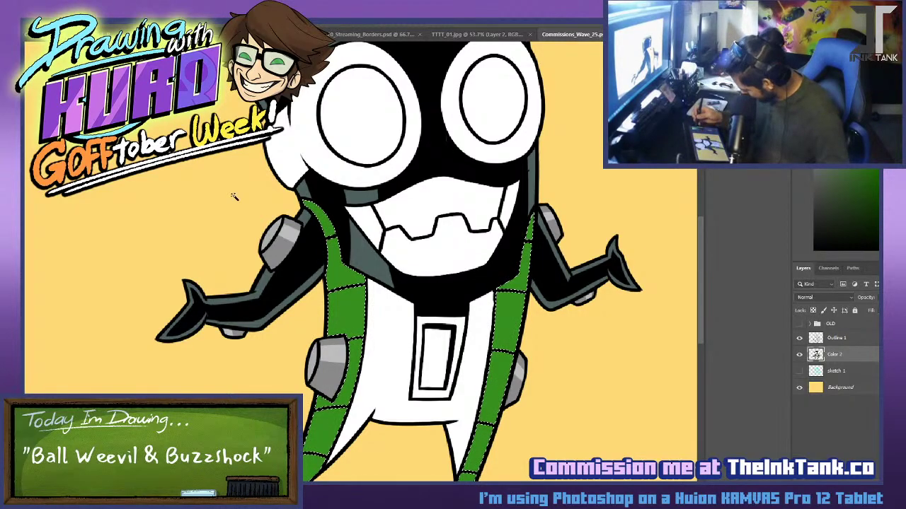
scroll(537, 404, "up", 5)
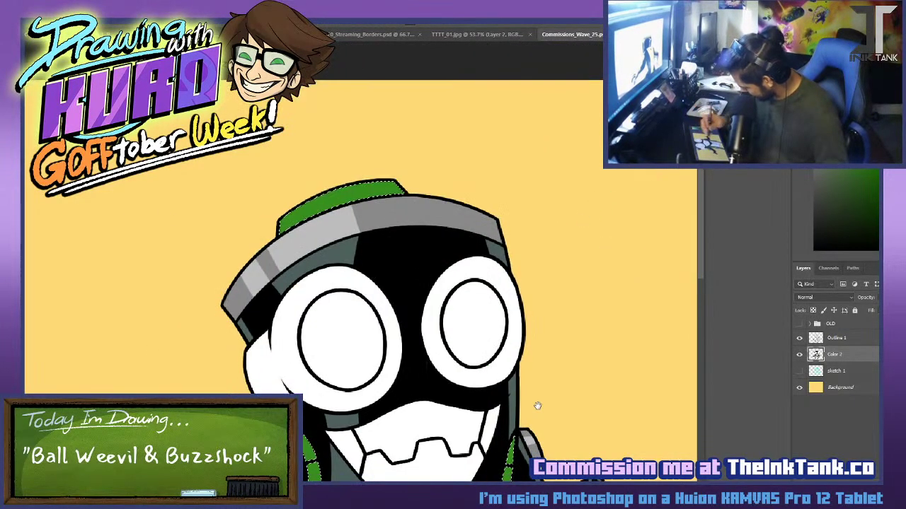
Create a layer named "Shine 2" above Color 2 and paint light green highlight bands on the left part of the hat's top.
key("ctrl+shift+n")
type("Shine 2")
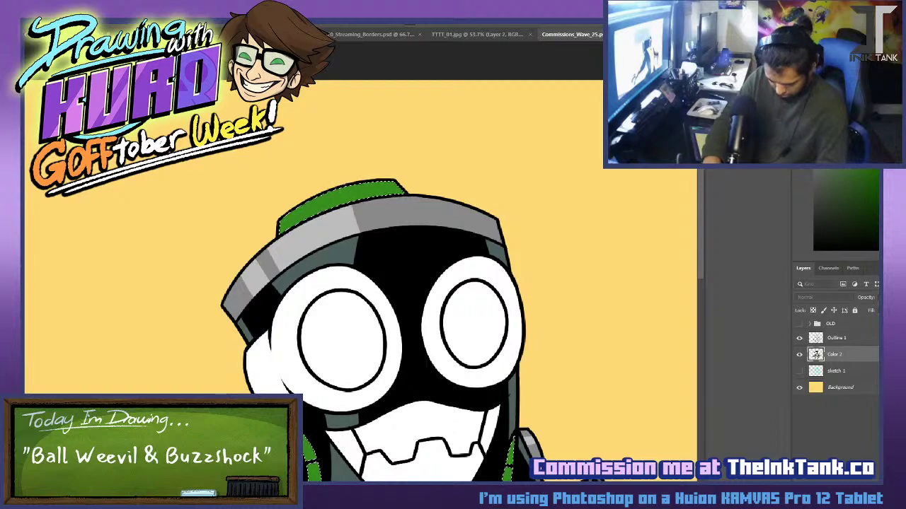
key("Return")
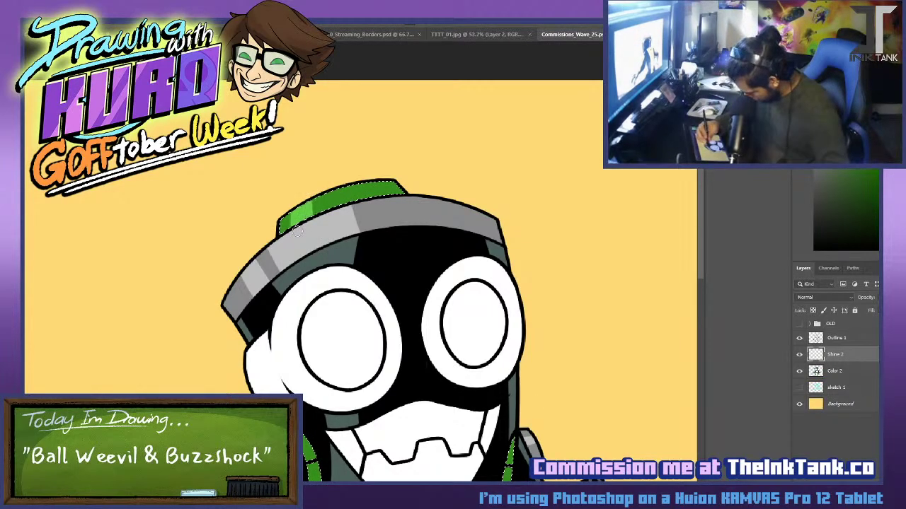
Paint light green highlights along the outer half of the segmented strip on the character's left-hand side as seen, down to its pointed tip.
scroll(305, 226, "down", 5)
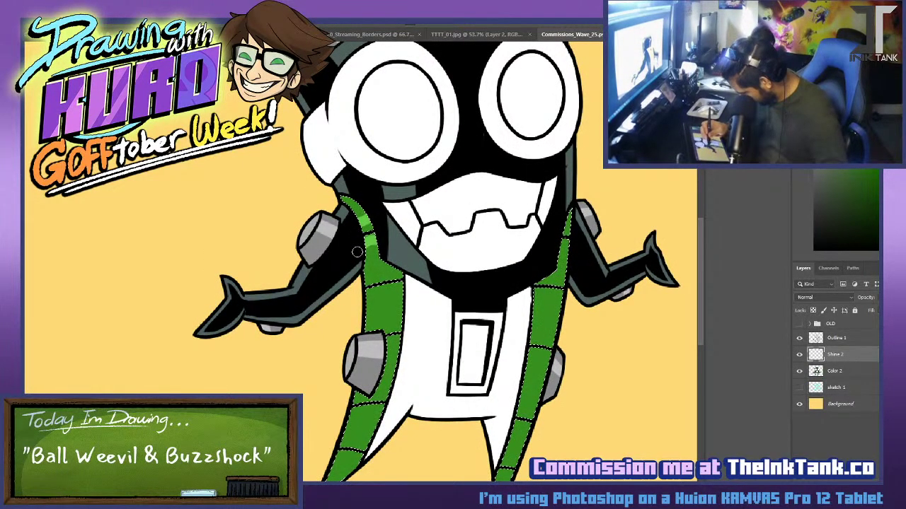
left_click_drag(357, 211, 379, 329)
key("ctrl+z")
left_click_drag(372, 256, 375, 329)
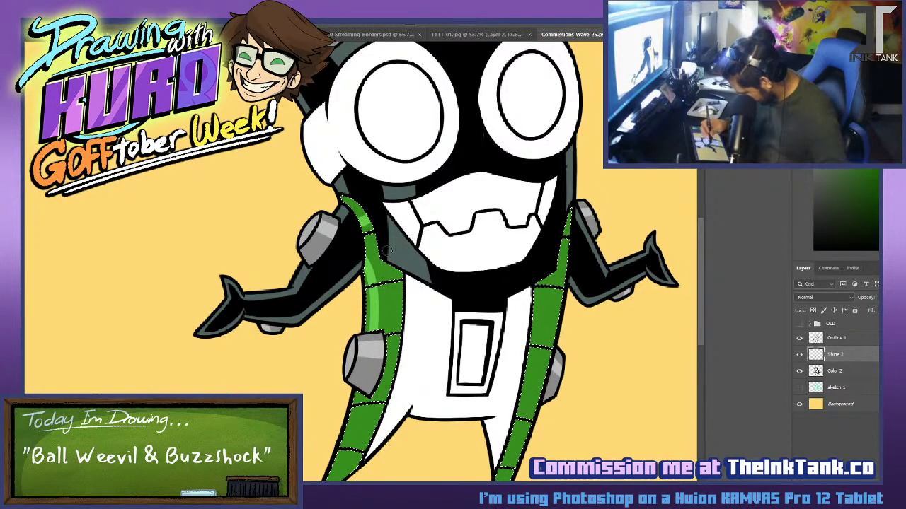
mouse_move(385, 262)
left_mouse_down()
mouse_move(381, 331)
mouse_move(383, 292)
mouse_move(381, 303)
left_mouse_up()
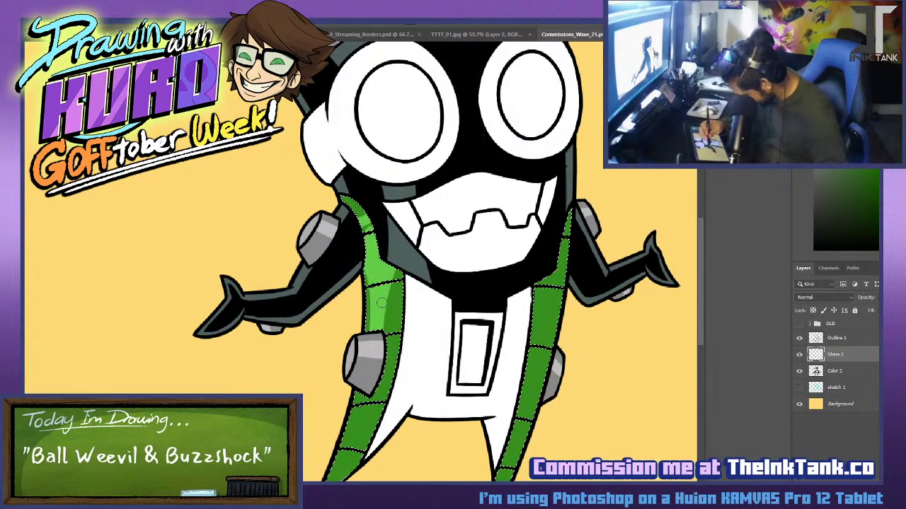
key("ctrl+z")
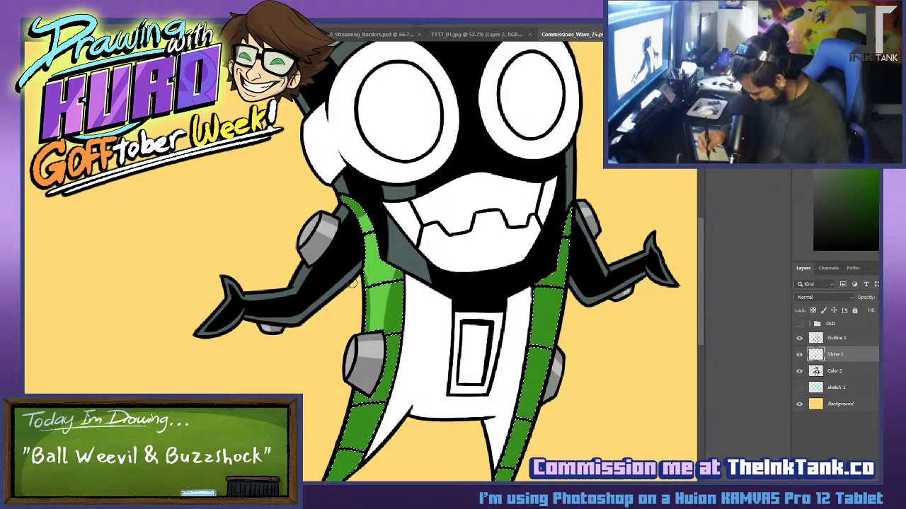
mouse_move(378, 304)
left_mouse_down()
mouse_move(408, 175)
mouse_move(351, 371)
left_mouse_up()
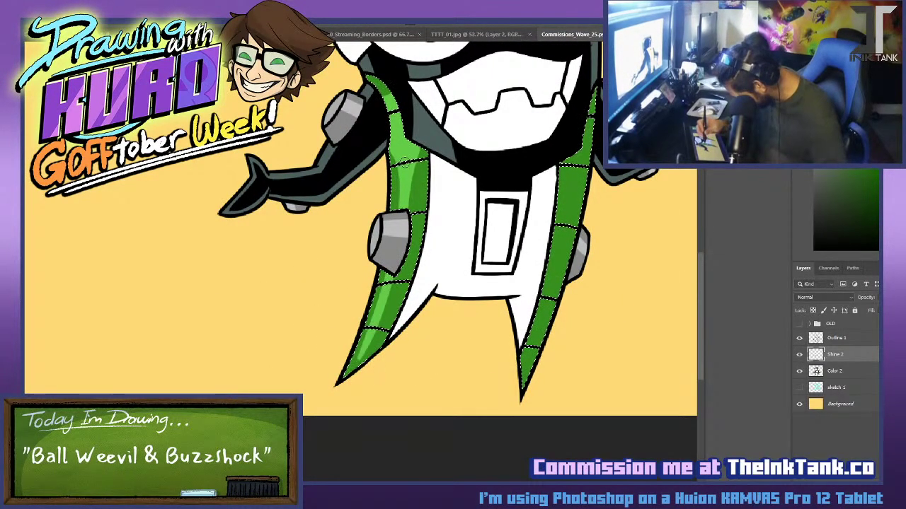
left_click_drag(383, 285, 348, 373)
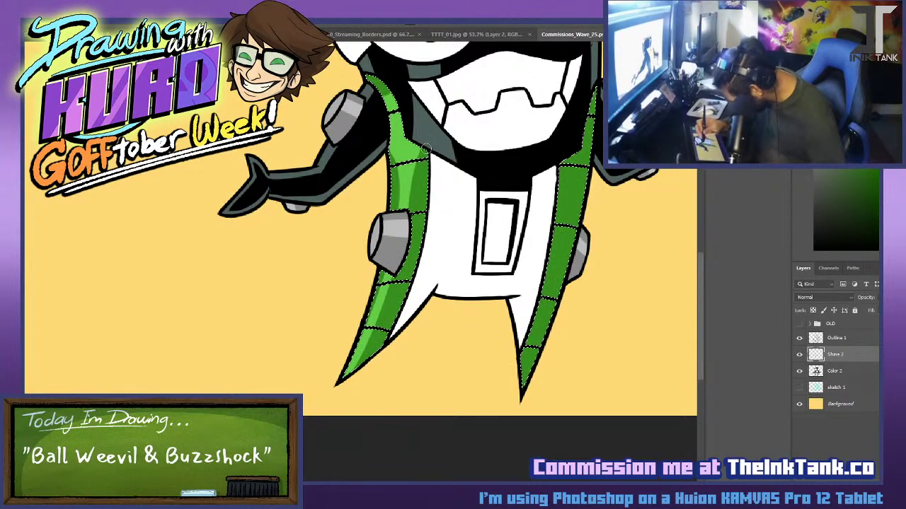
mouse_move(394, 147)
left_mouse_down()
mouse_move(408, 179)
mouse_move(398, 208)
left_mouse_up()
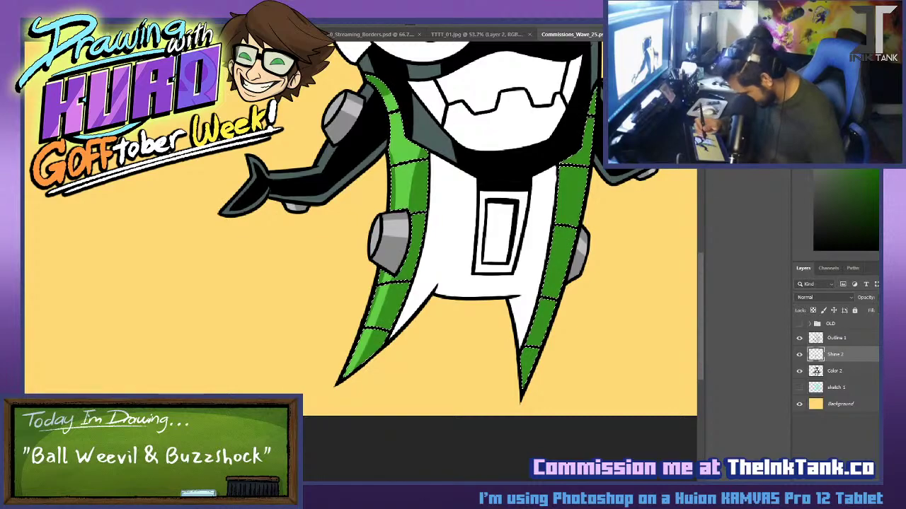
left_click_drag(348, 373, 393, 288)
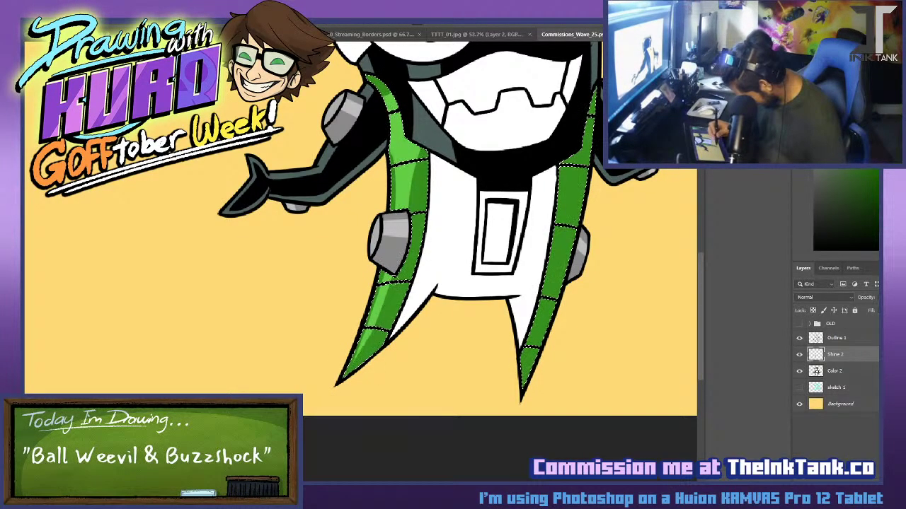
Undo the highlight strokes tried on the other side strip, save the document and clear the selection.
left_click_drag(599, 228, 557, 369)
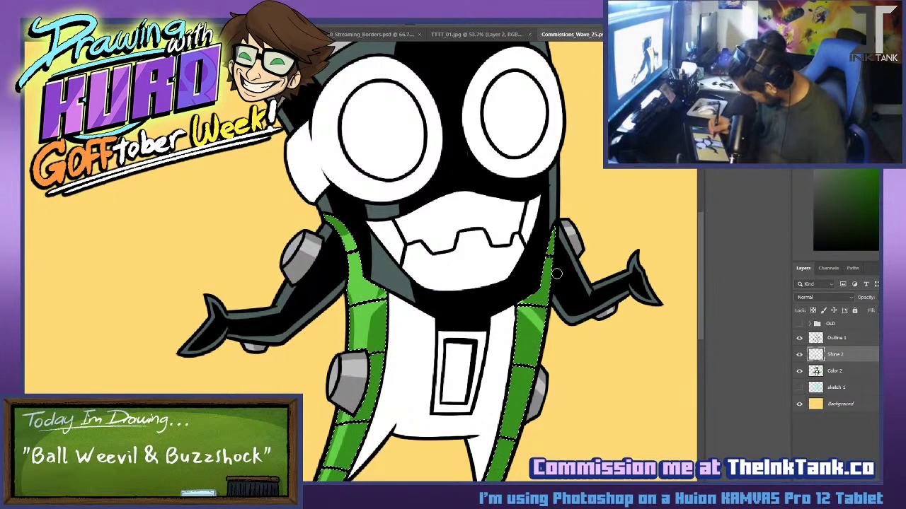
key("ctrl+z")
key("ctrl+z")
key("ctrl+s")
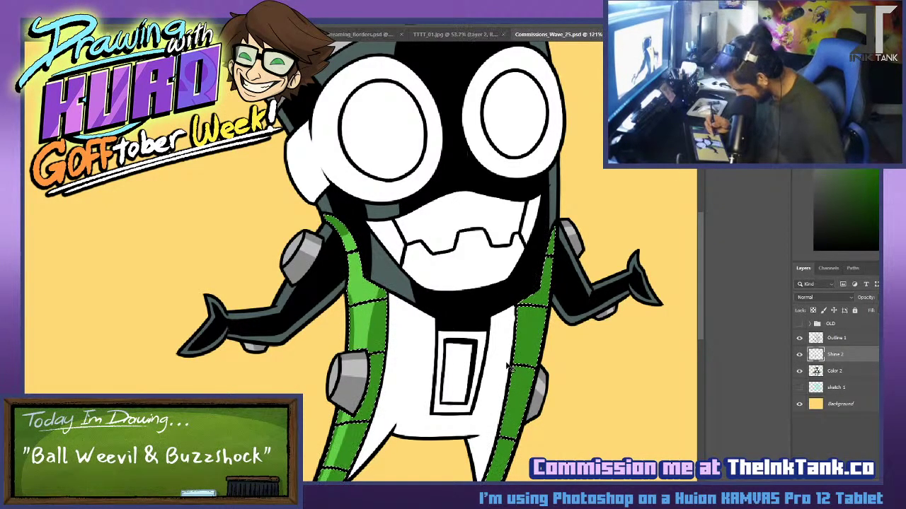
key("ctrl+d")
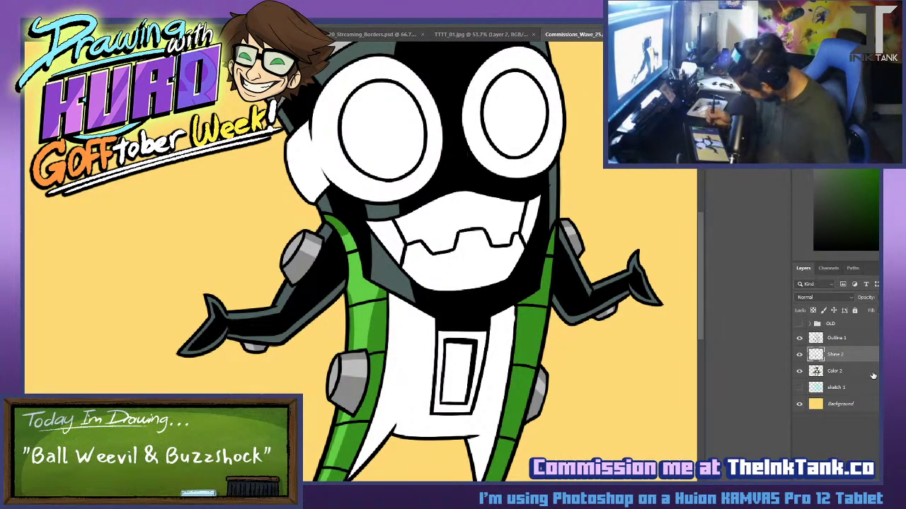
Fill both goggle rings around the eyes and the attached side piece with medium green on the Color 2 layer.
left_click(872, 374)
left_click(398, 183)
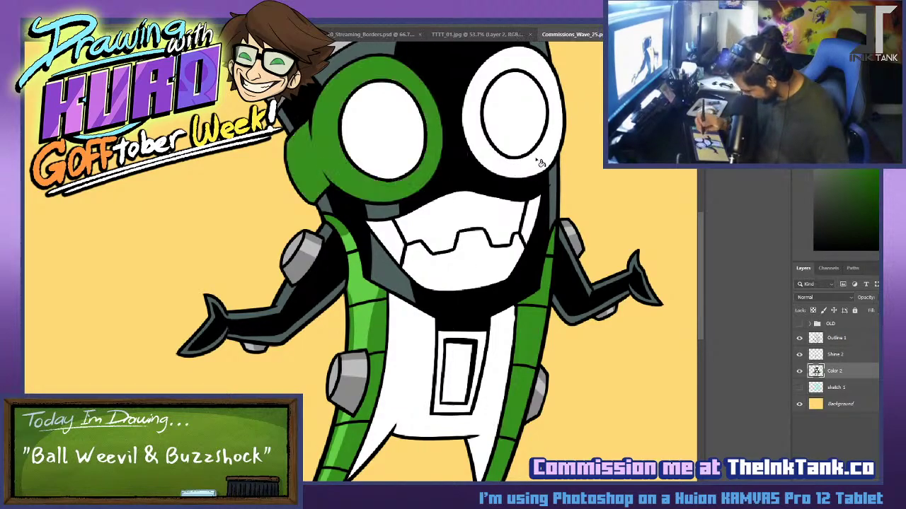
left_click(541, 163)
Select all the medium green areas of the Color 2 layer, including the goggle rings, and make Shine 2 the active layer.
left_click(858, 354)
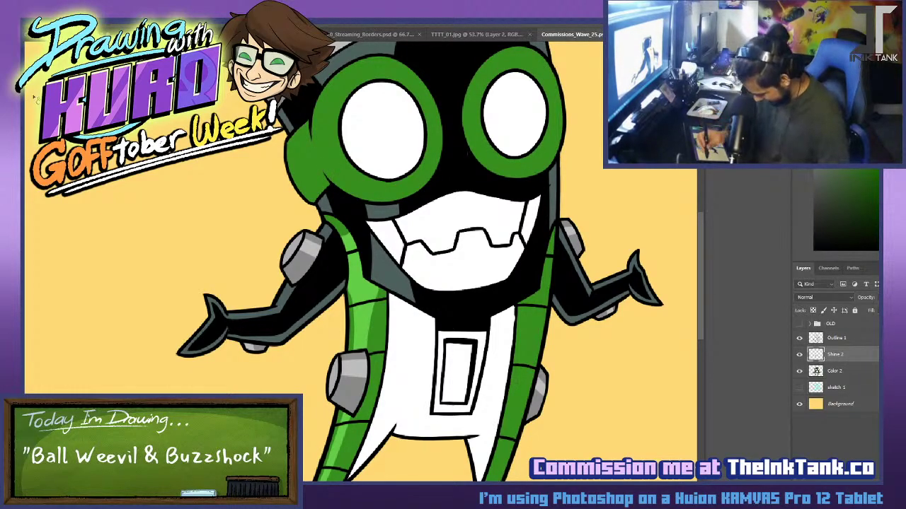
scroll(496, 235, "up", 5)
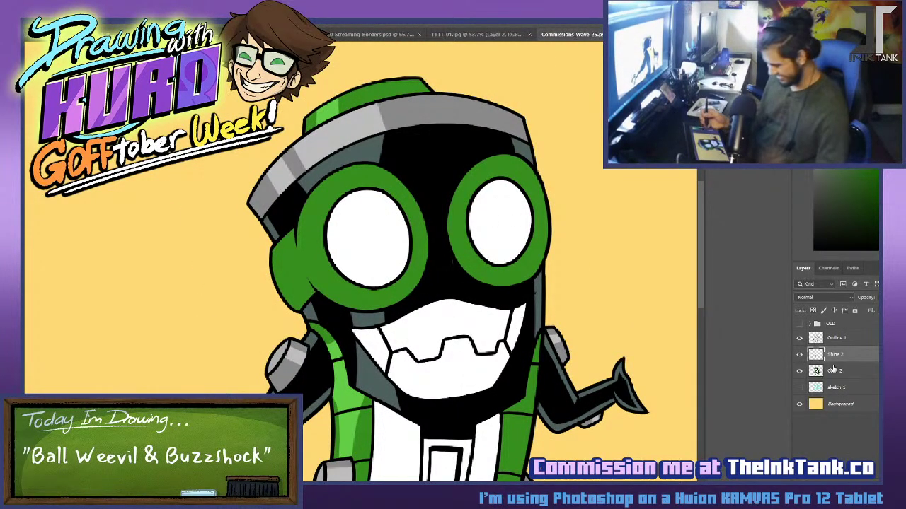
left_click(856, 371)
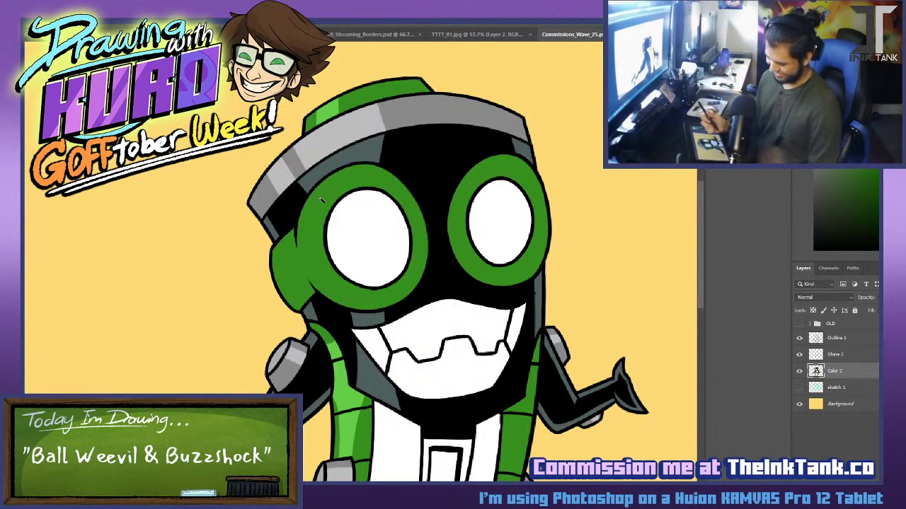
left_click(520, 273)
left_click(869, 355)
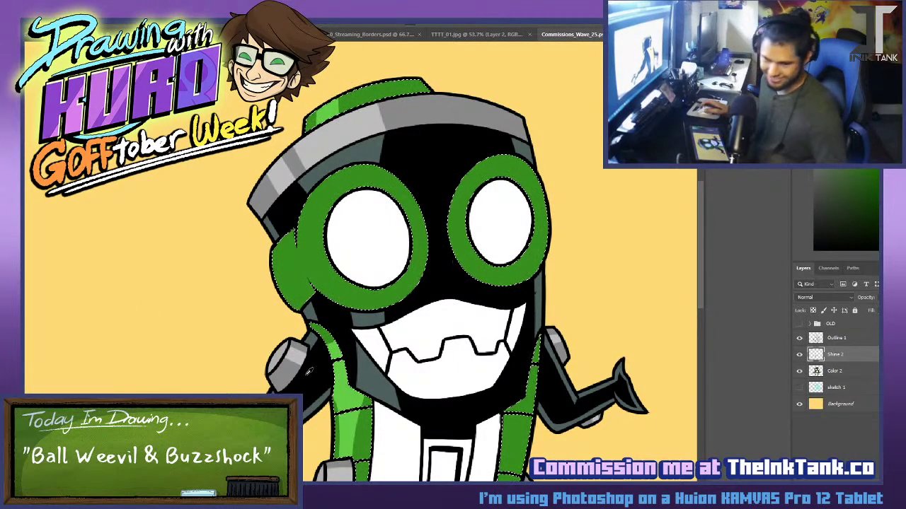
scroll(304, 364, "up", 3)
scroll(302, 373, "down", 3)
scroll(457, 145, "up", 3)
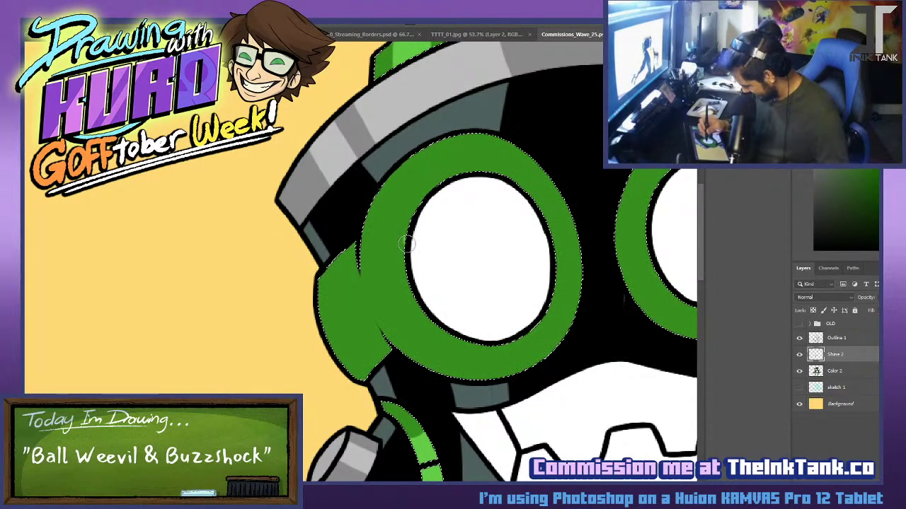
left_click_drag(467, 178, 411, 245)
scroll(510, 198, "down", 3)
key("ctrl+z")
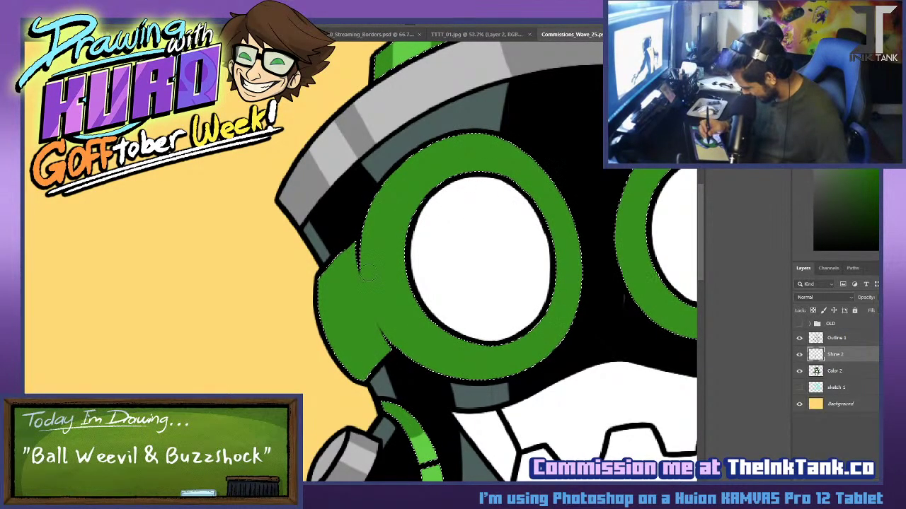
scroll(374, 200, "up", 3)
mouse_move(382, 327)
left_mouse_down()
mouse_move(374, 199)
mouse_move(389, 182)
left_mouse_up()
key("ctrl+z")
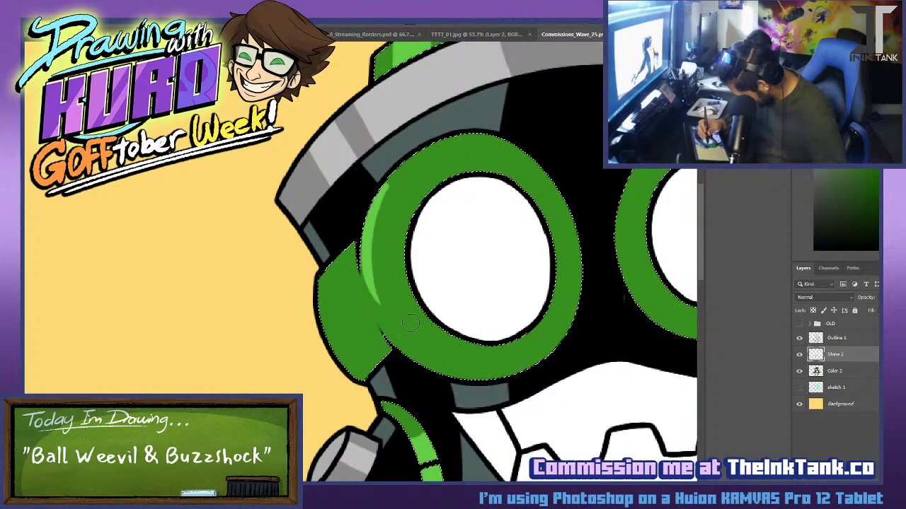
mouse_move(380, 305)
left_mouse_down()
mouse_move(369, 230)
mouse_move(388, 185)
left_mouse_up()
scroll(373, 207, "down", 3)
key("ctrl+z")
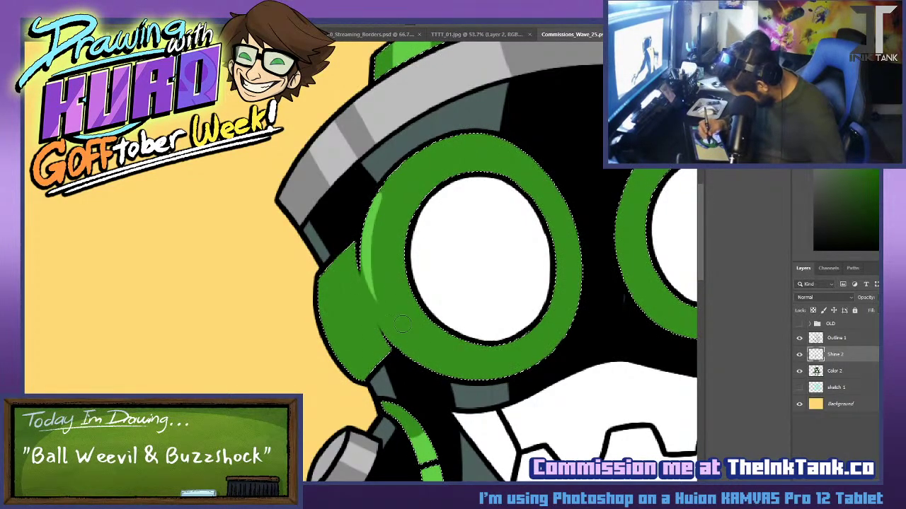
Paint a broad light green highlight with curved ends across the upper-left part of the larger goggle ring.
scroll(373, 207, "up", 3)
mouse_move(369, 300)
left_mouse_down()
mouse_move(395, 183)
mouse_move(499, 145)
left_mouse_up()
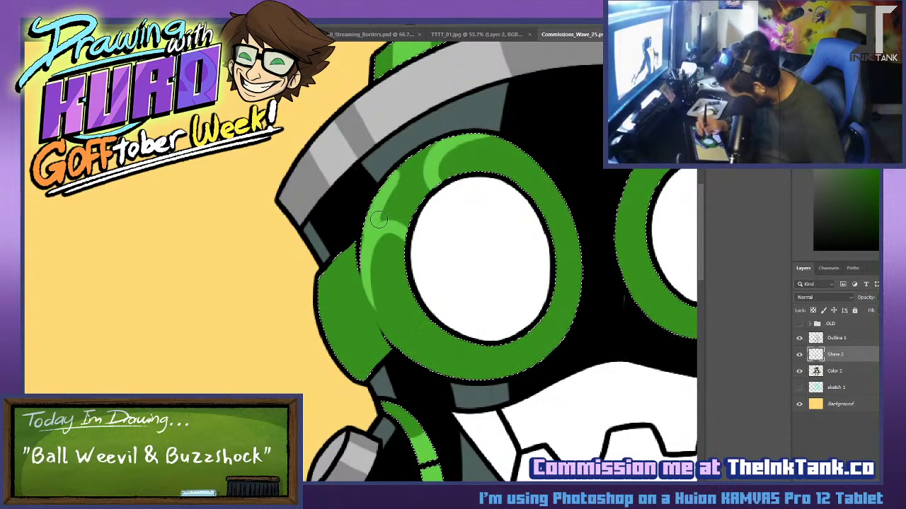
left_click_drag(379, 220, 402, 177)
key("ctrl+minus")
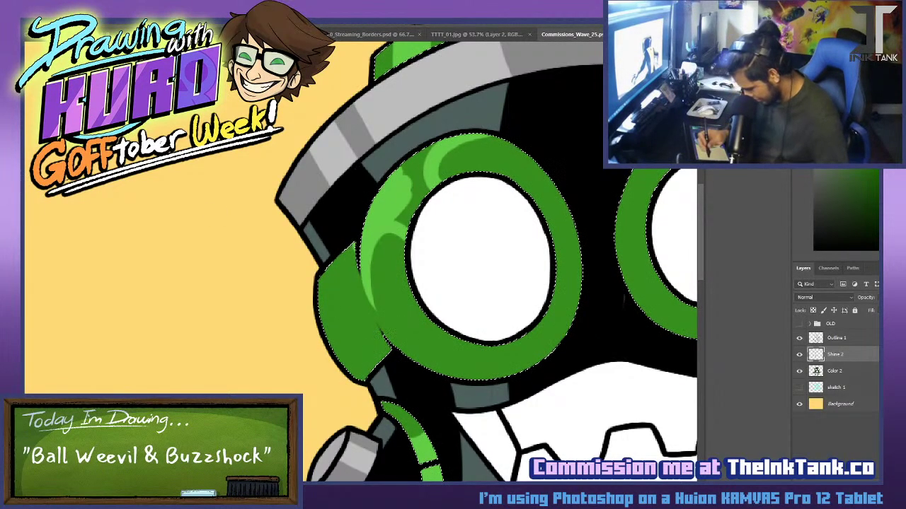
key("ctrl+plus")
left_click_drag(413, 232, 415, 228)
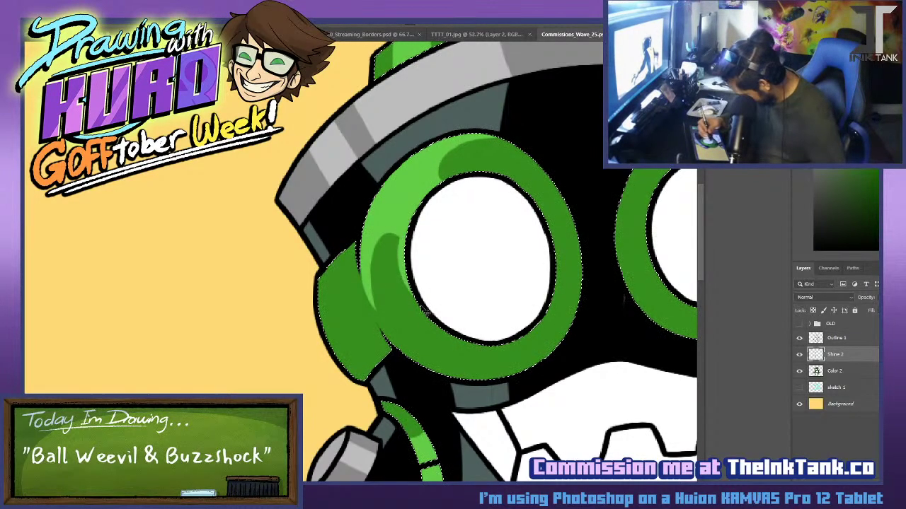
Paint a thin light green rim around the larger goggle ring's inner edge and highlight bands on its side piece.
key("ctrl+minus")
key("ctrl+plus")
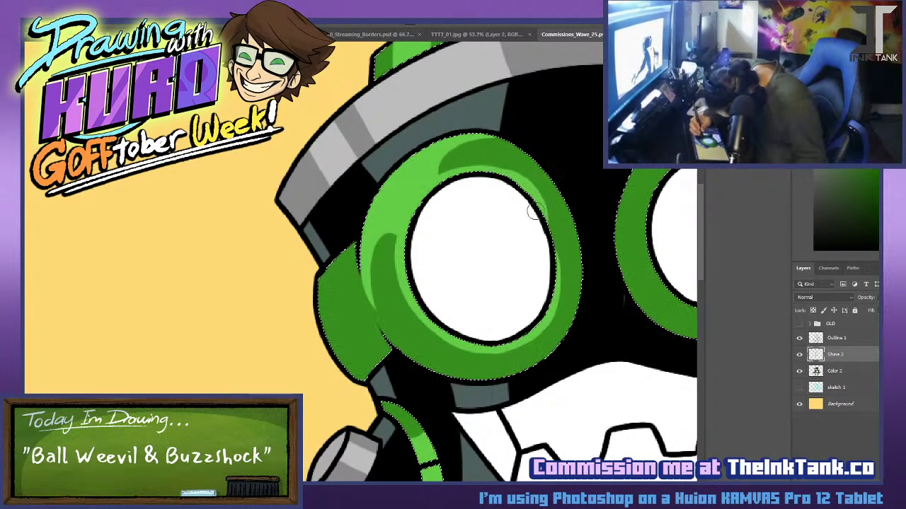
left_click_drag(495, 175, 553, 242)
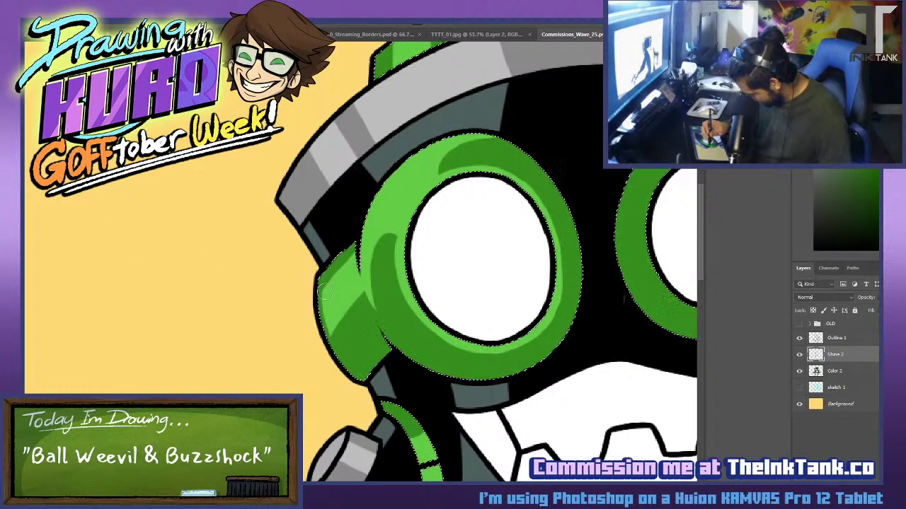
Paint a broad light green highlight across the upper-left part of the smaller goggle ring on the Shine 2 layer.
left_click_drag(529, 281, 220, 396)
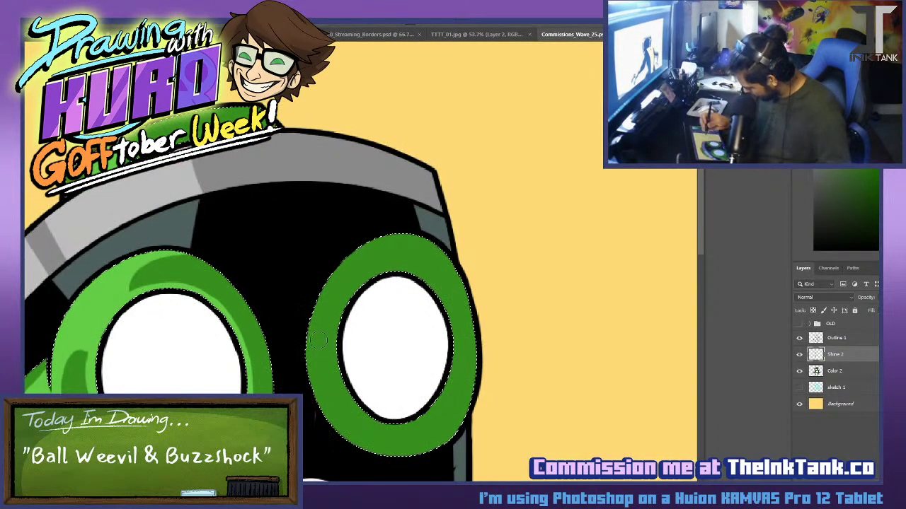
left_click_drag(305, 345, 353, 295)
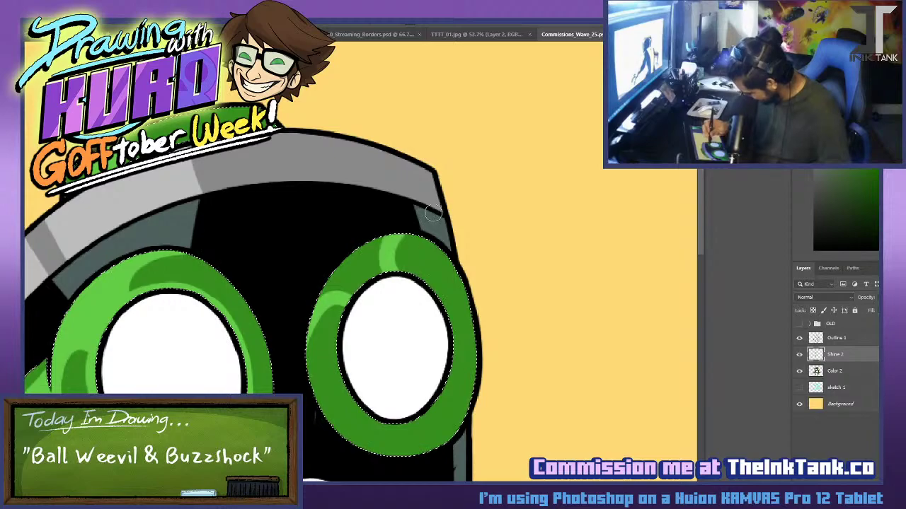
left_click(859, 374)
left_click(311, 409, "alt")
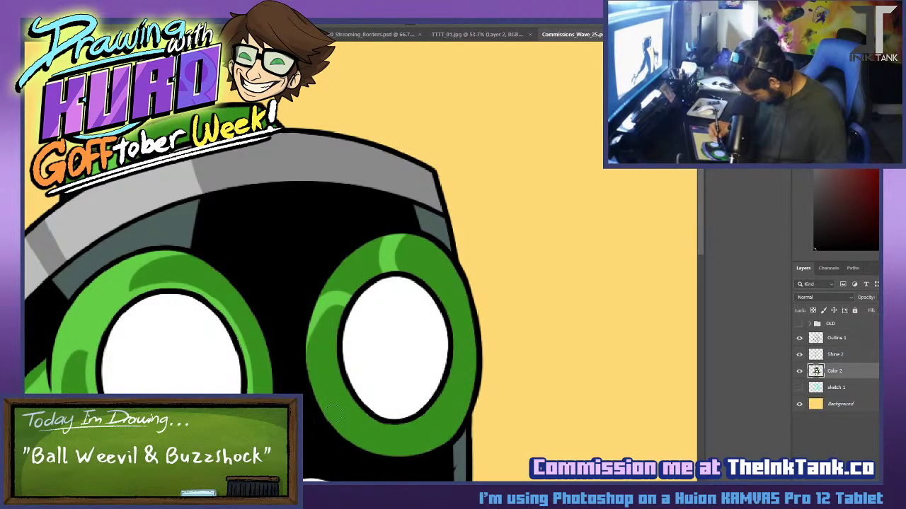
left_click(815, 371, "ctrl")
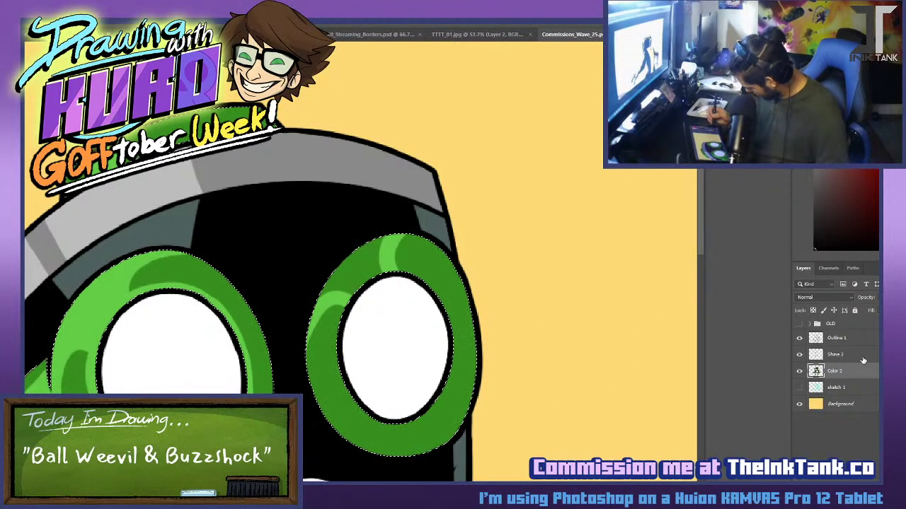
key("alt+bracketright")
left_click(318, 311, "alt")
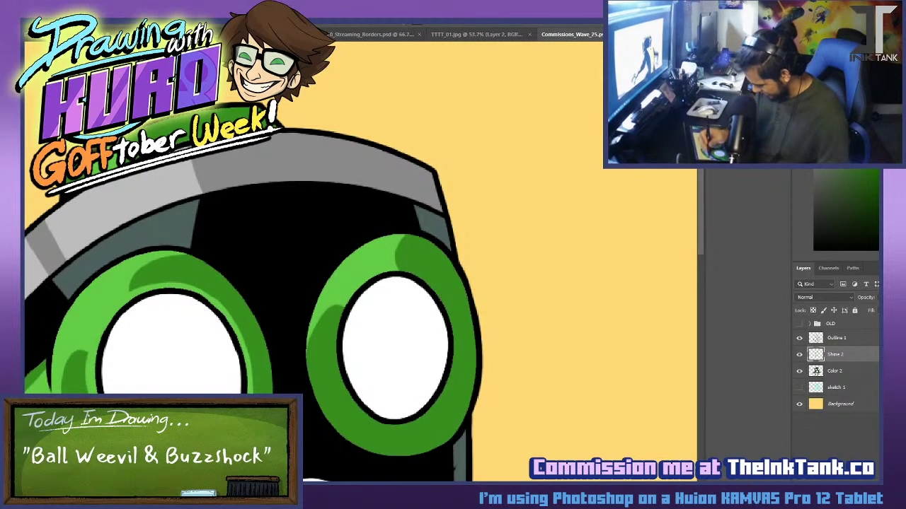
Paint a thin light green rim around the smaller ring's inner edge and darken the outer upper edge of both rings' highlights.
left_click_drag(324, 314, 309, 366)
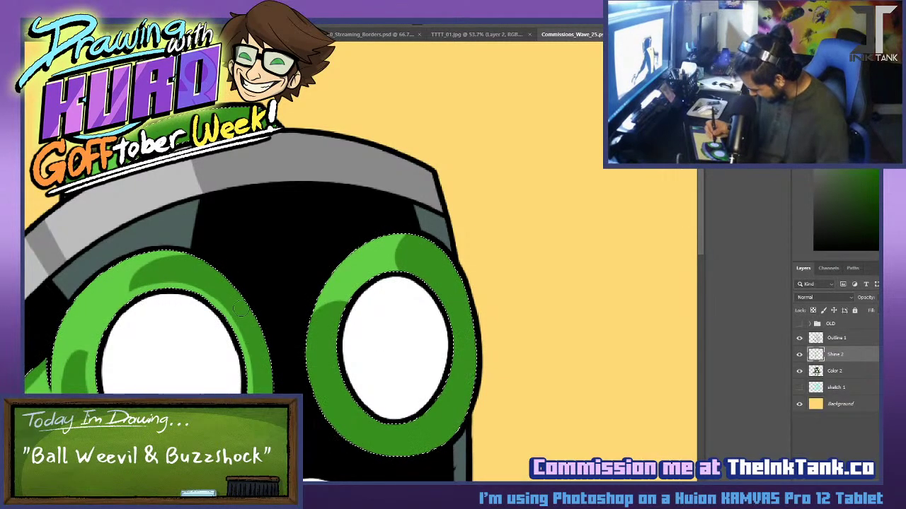
key("ctrl+z")
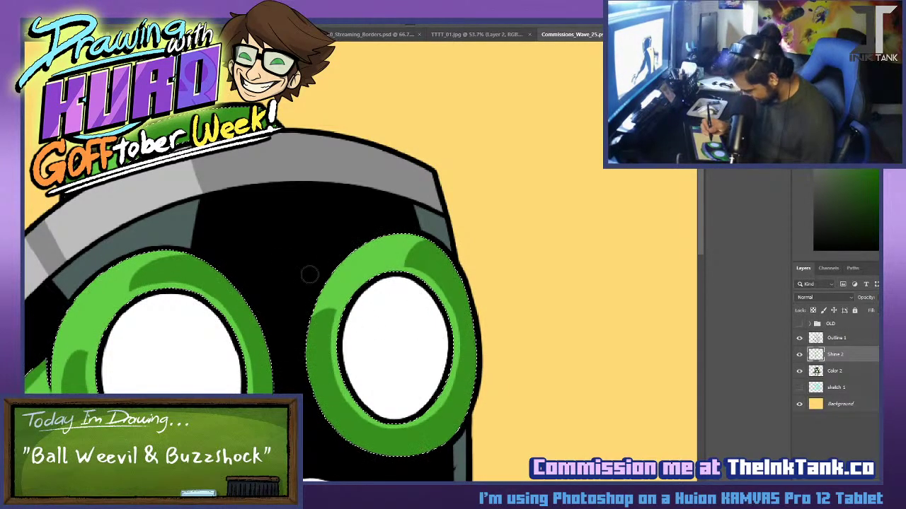
left_click(401, 236)
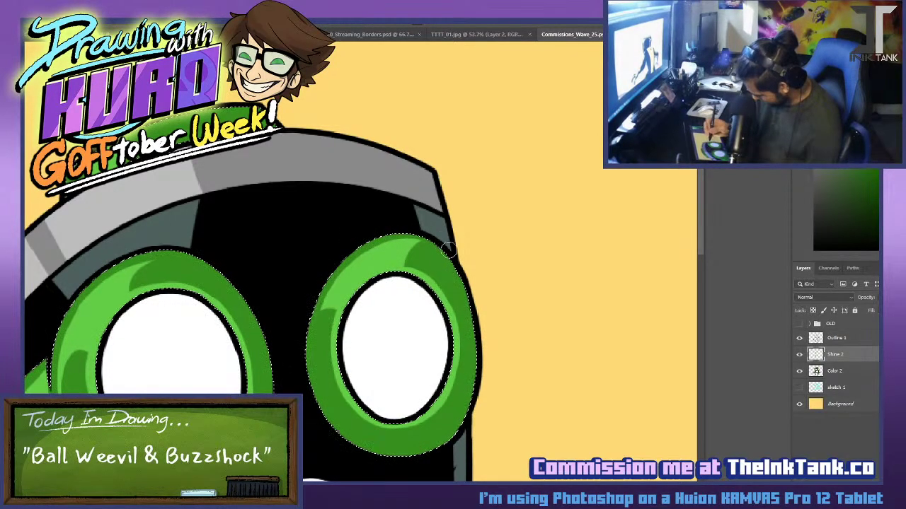
Clear the selection around the goggle rings and save the document.
key("ctrl+d")
left_click_drag(278, 369, 405, 42)
key("ctrl+s")
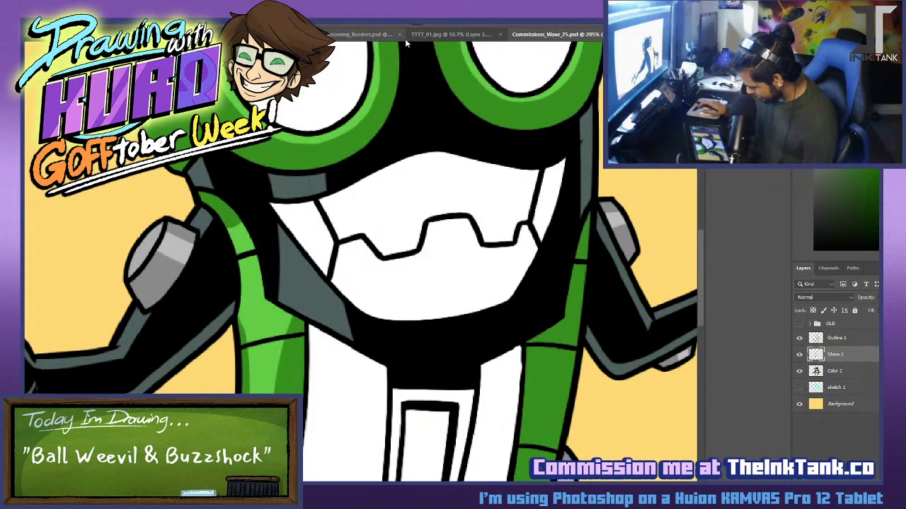
Fill the two side sections of the mouth, beside the teeth, with dark grey on the Color 2 layer.
scroll(407, 44, "down", 2)
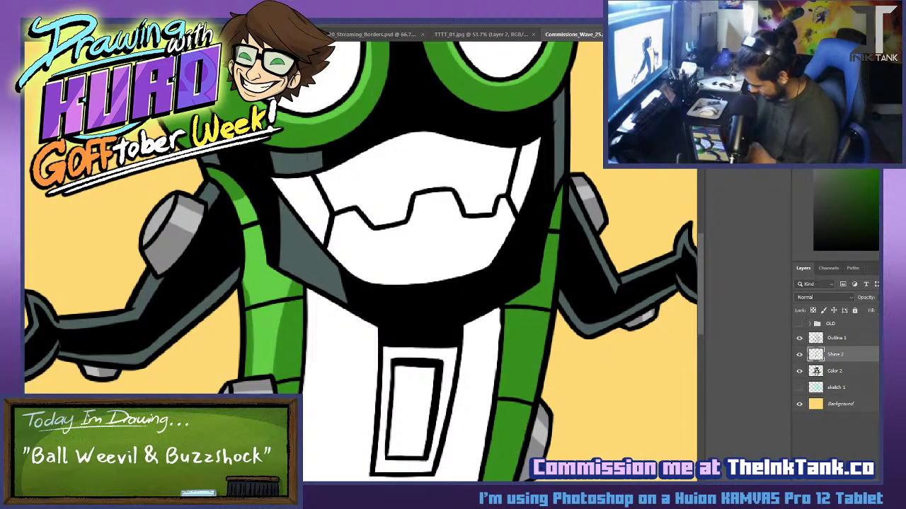
left_click(823, 205)
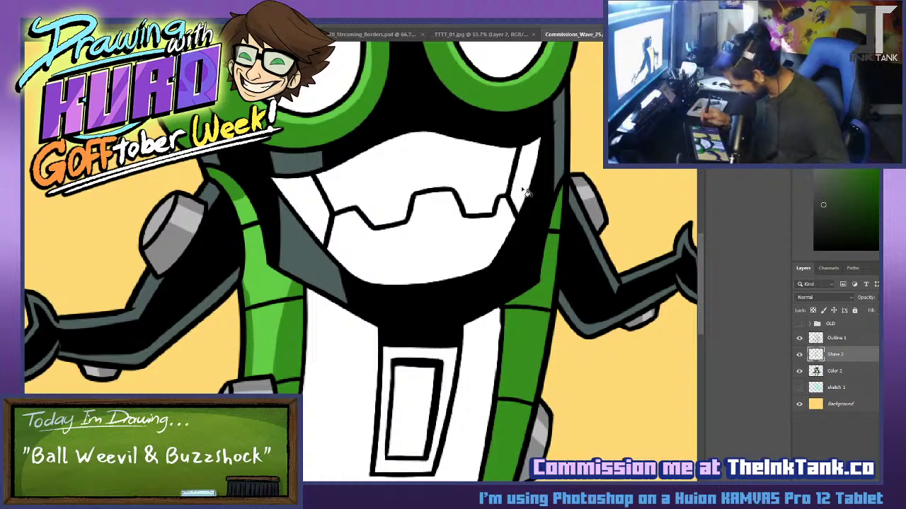
left_click(573, 233)
key("ctrl+z")
left_click(831, 371)
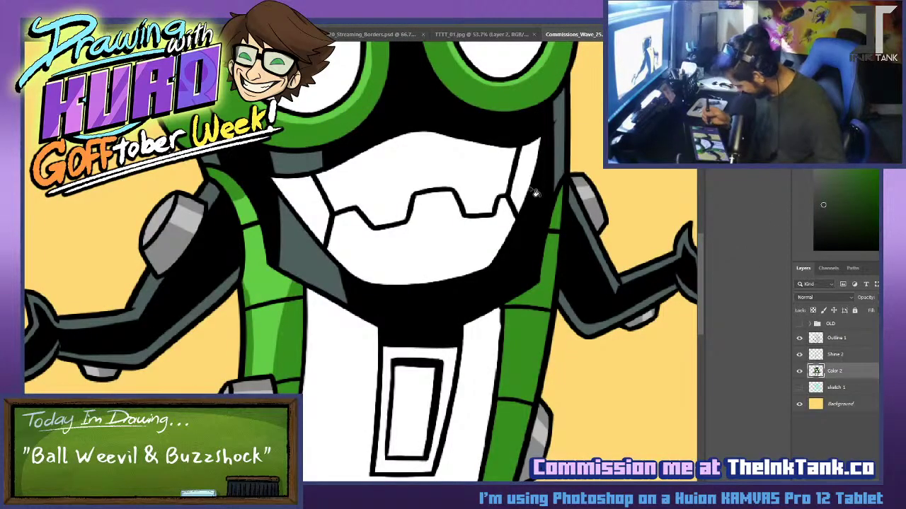
left_click(318, 208)
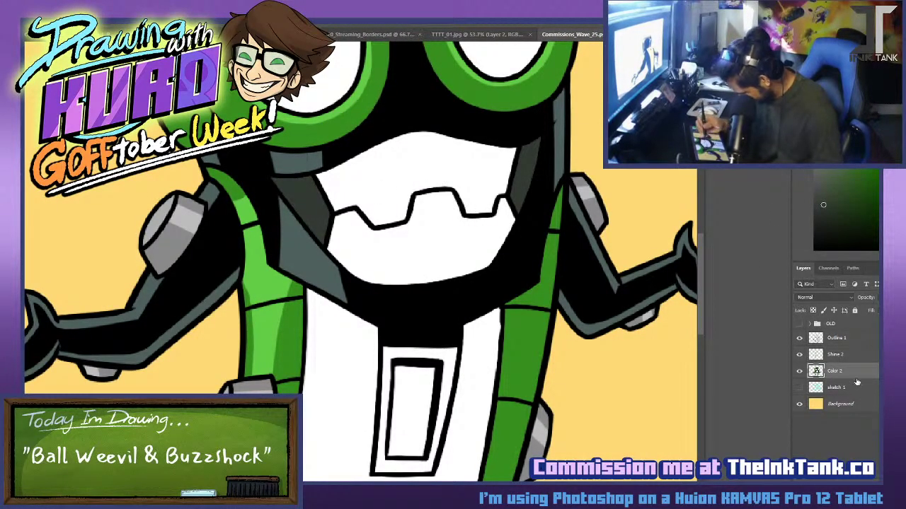
Paint a thin grey-green highlight, sampled from the face, along the upper lip from its left end past the centre.
key("b")
left_click(307, 162, "alt")
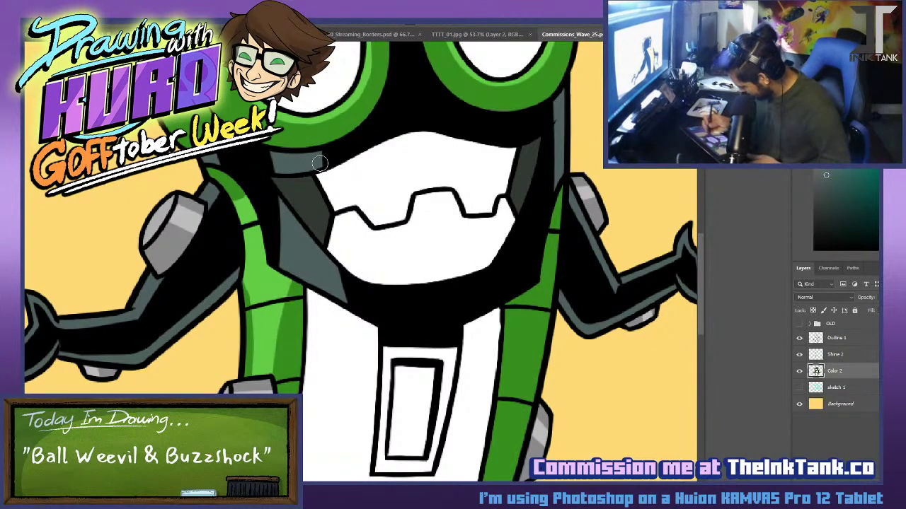
mouse_move(317, 163)
left_mouse_down()
mouse_move(452, 130)
mouse_move(526, 141)
left_mouse_up()
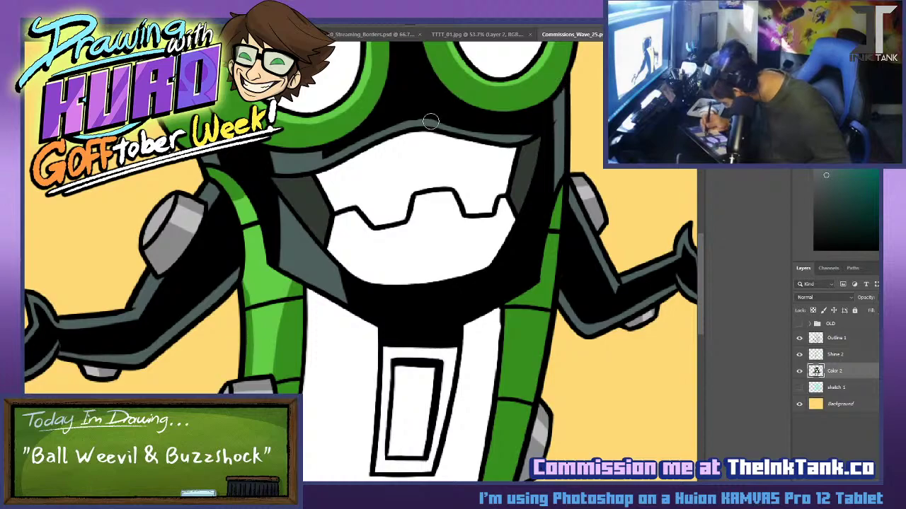
key("ctrl+z")
left_click_drag(406, 124, 503, 140)
key("ctrl+z")
left_click_drag(398, 128, 530, 122)
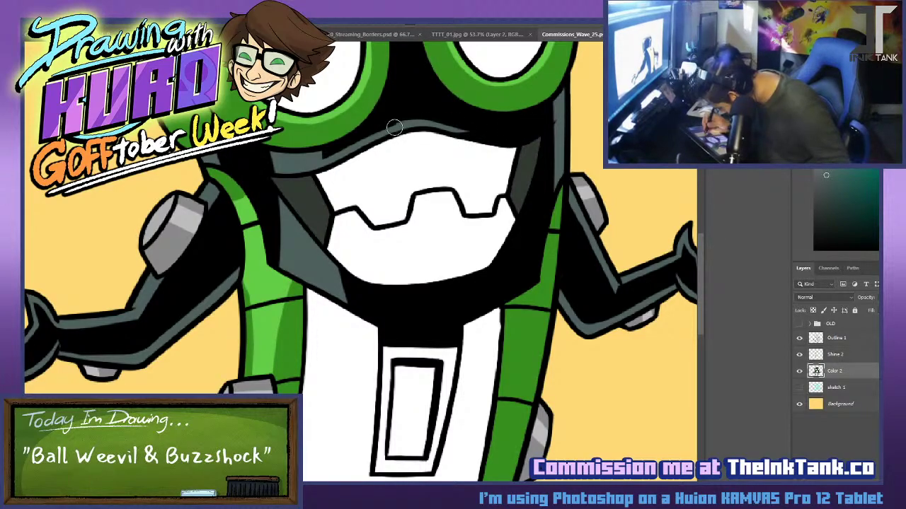
key("ctrl+z")
left_click_drag(395, 127, 509, 137)
key("ctrl+z")
left_click_drag(406, 124, 505, 135)
key("ctrl+z")
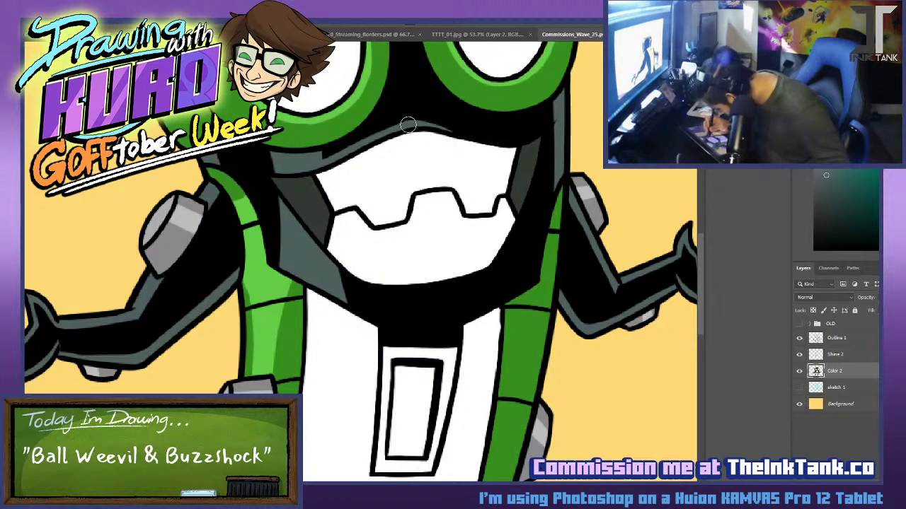
Extend the grey-green lip highlight to the mouth's right end, widen it beneath the smaller goggle ring, and save the document.
mouse_move(408, 124)
left_mouse_down()
mouse_move(488, 112)
mouse_move(478, 114)
mouse_move(546, 133)
left_mouse_up()
mouse_move(482, 117)
left_mouse_down()
mouse_move(472, 130)
mouse_move(517, 136)
mouse_move(482, 116)
left_mouse_up()
left_click_drag(417, 122, 467, 103)
key("ctrl+z")
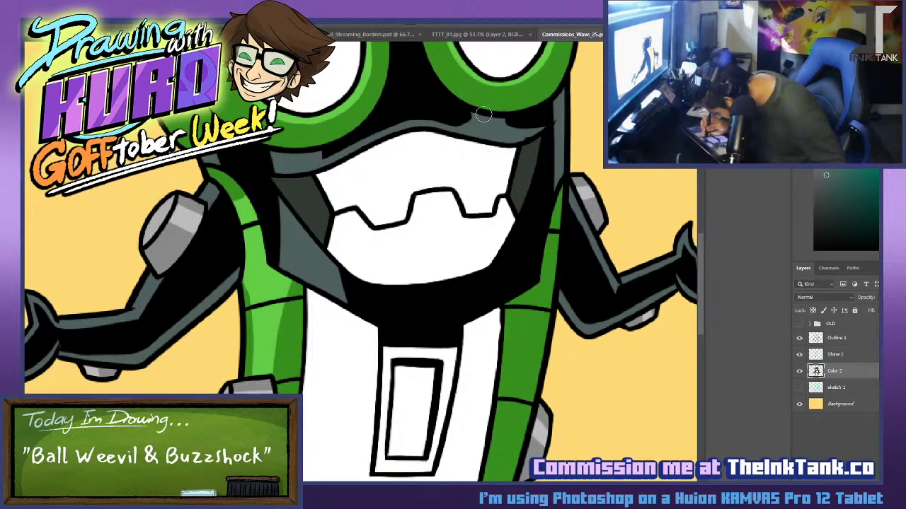
left_click_drag(460, 106, 466, 121)
key("ctrl+z")
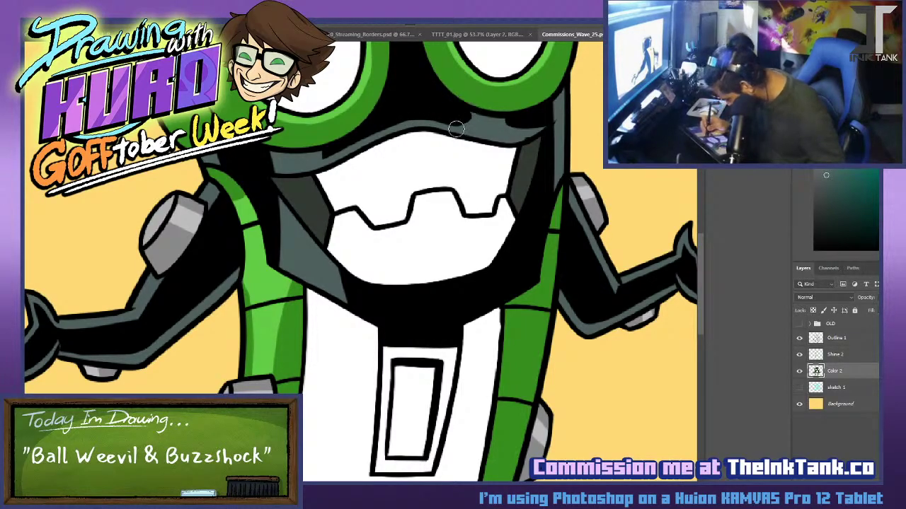
left_click(459, 82, "alt")
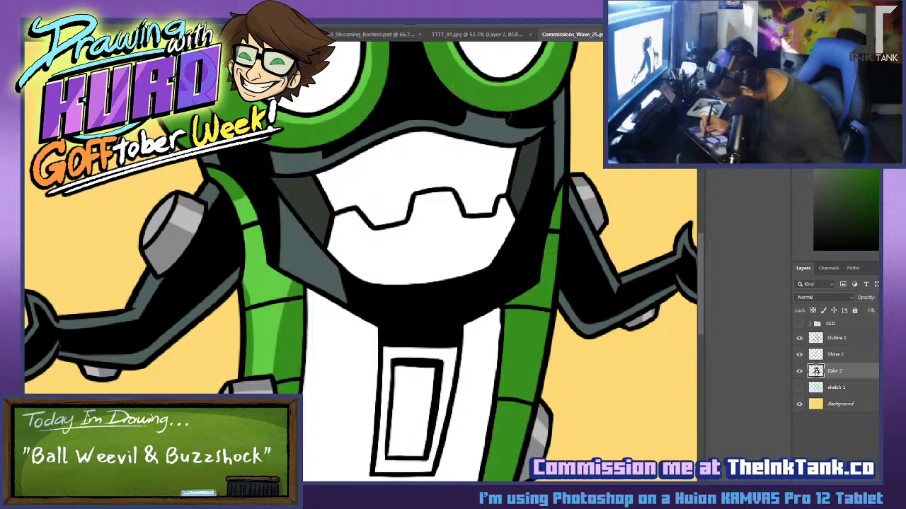
left_click(327, 152, "alt")
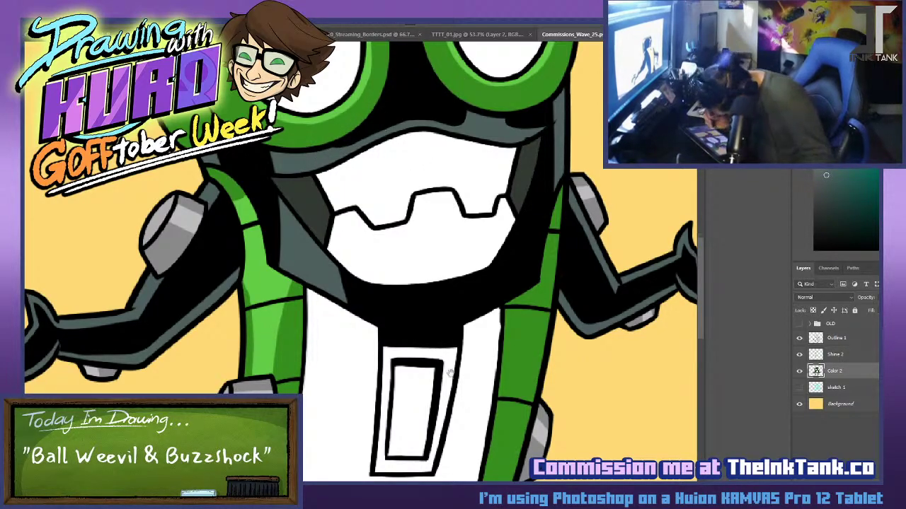
left_click_drag(450, 372, 420, 213)
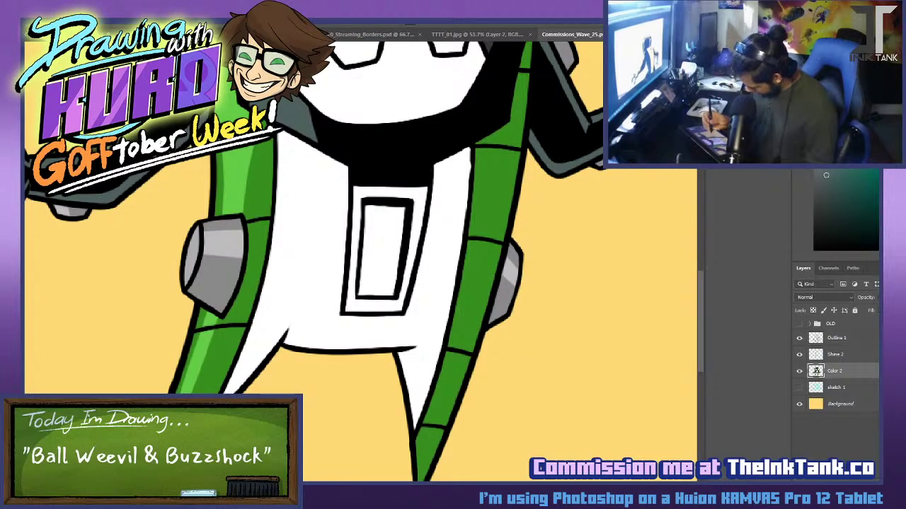
left_click_drag(487, 212, 438, 414)
key("ctrl+s")
Fill the white torso panels with light grey and the frame around the belly window with medium grey.
mouse_move(492, 383)
left_mouse_down()
mouse_move(491, 353)
mouse_move(493, 368)
left_mouse_up()
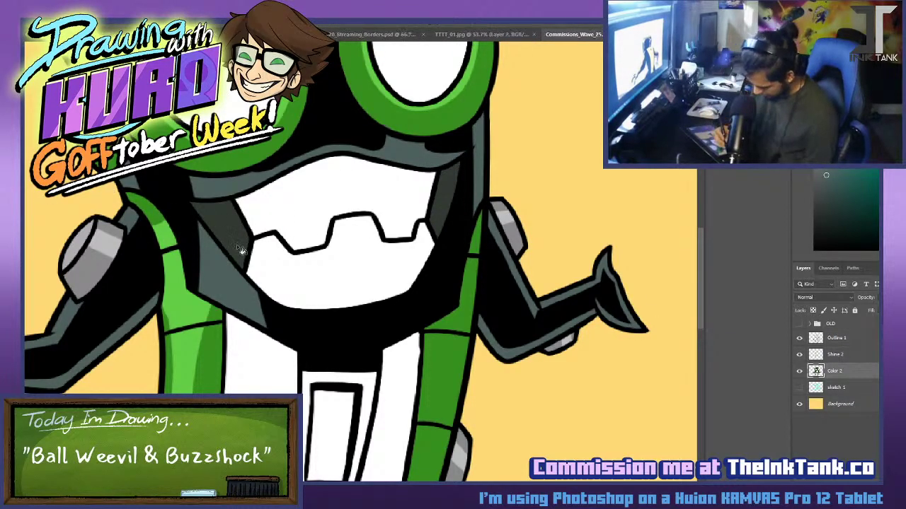
left_click_drag(290, 399, 261, 303)
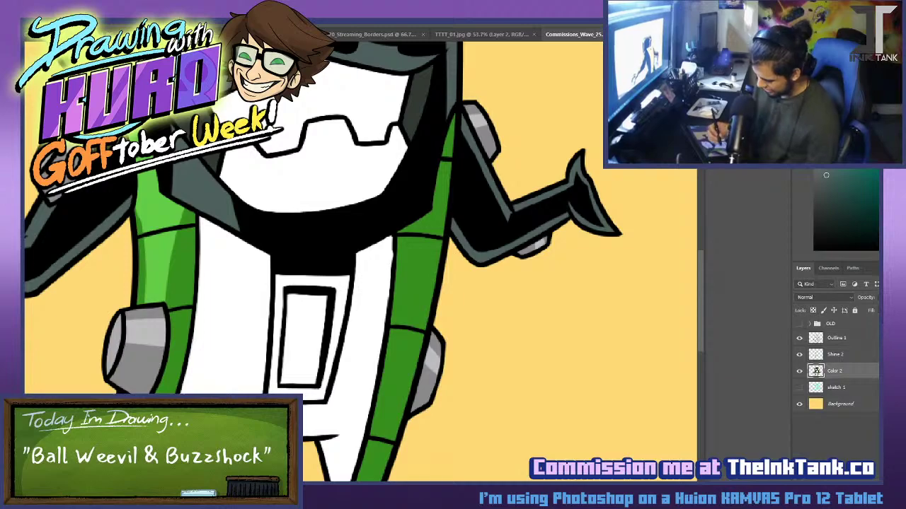
left_click(350, 391)
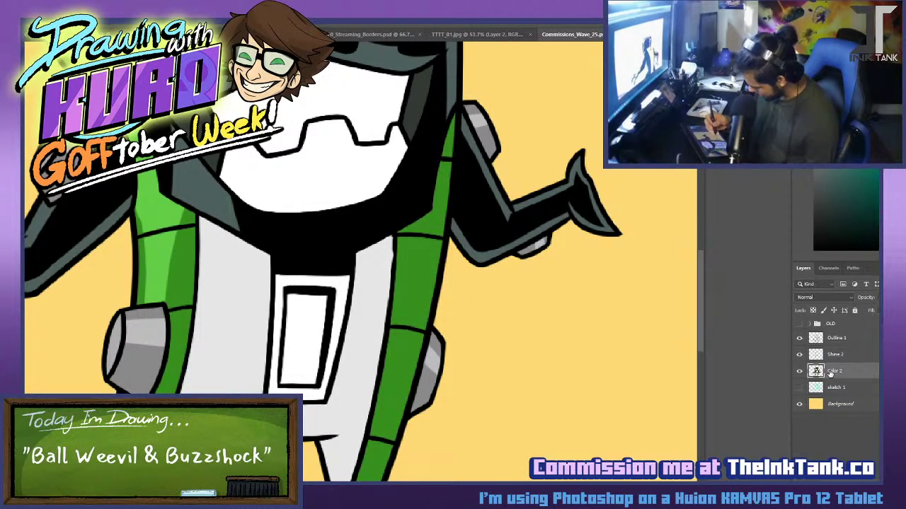
left_click(348, 308)
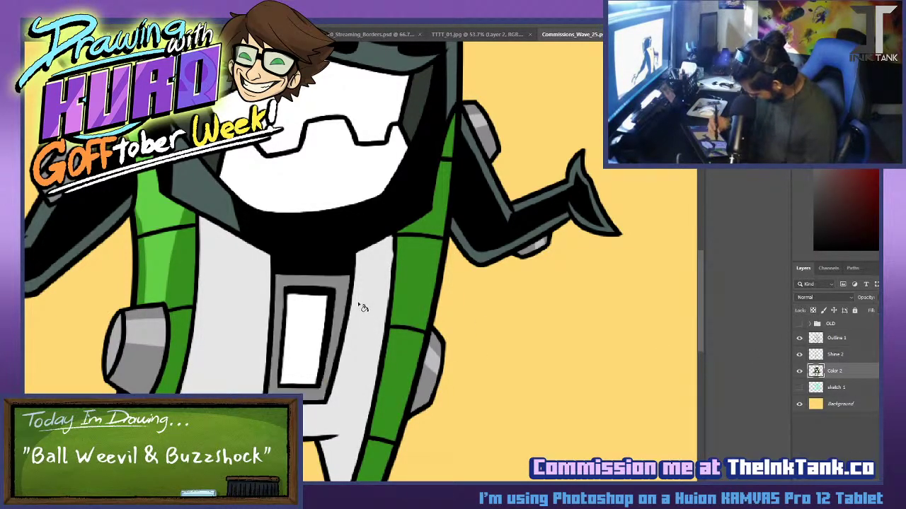
Select the belly window's grey frame, paint diagonal light grey shine streaks across it, and clear the selection.
left_click(320, 282)
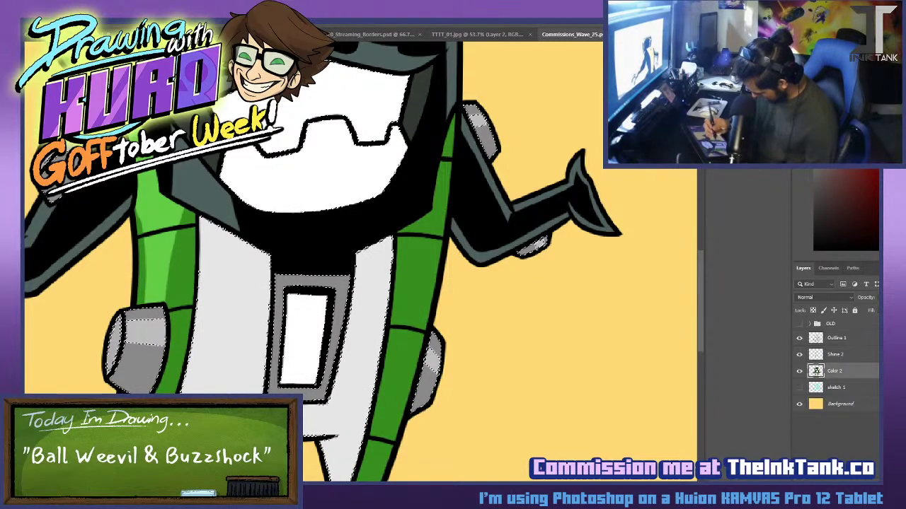
key("ctrl+d")
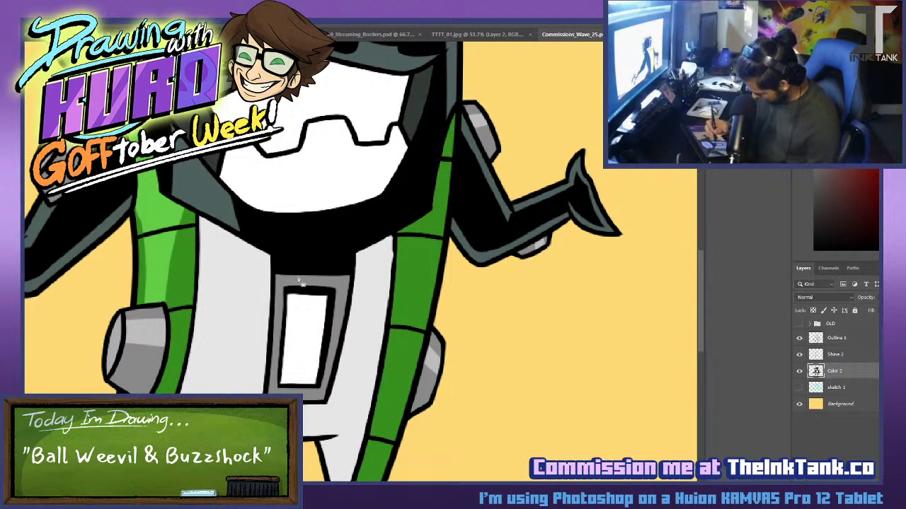
left_click(301, 281)
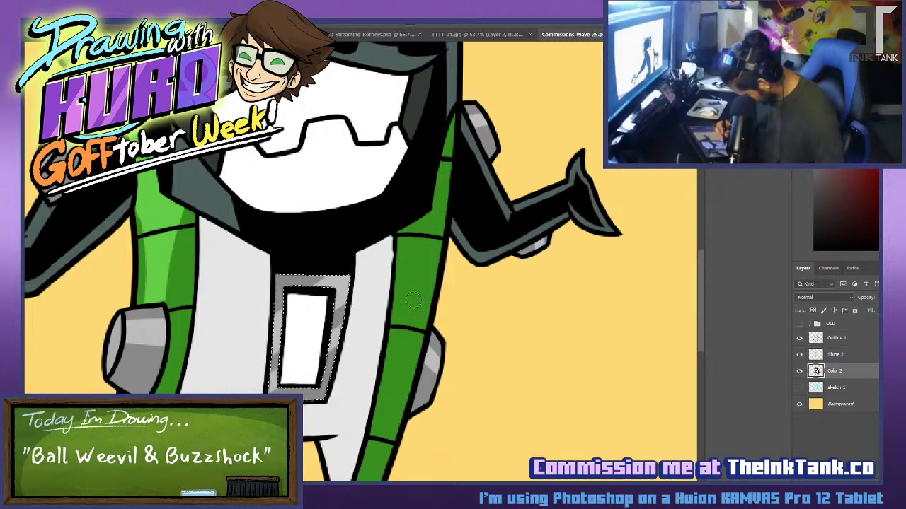
key("ctrl+d")
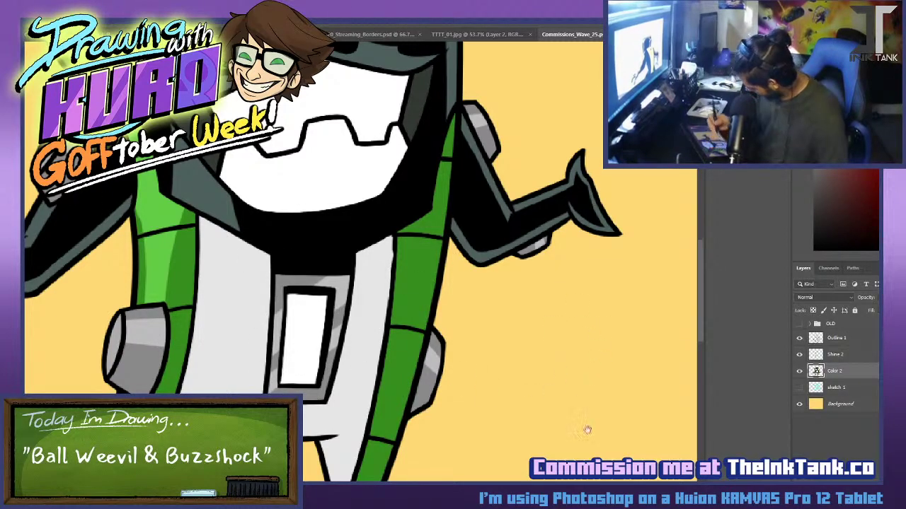
Remove the white fill inside the belly window and sample a green from the body as the paint color.
left_click_drag(368, 143, 426, 193)
left_click_drag(624, 384, 634, 283)
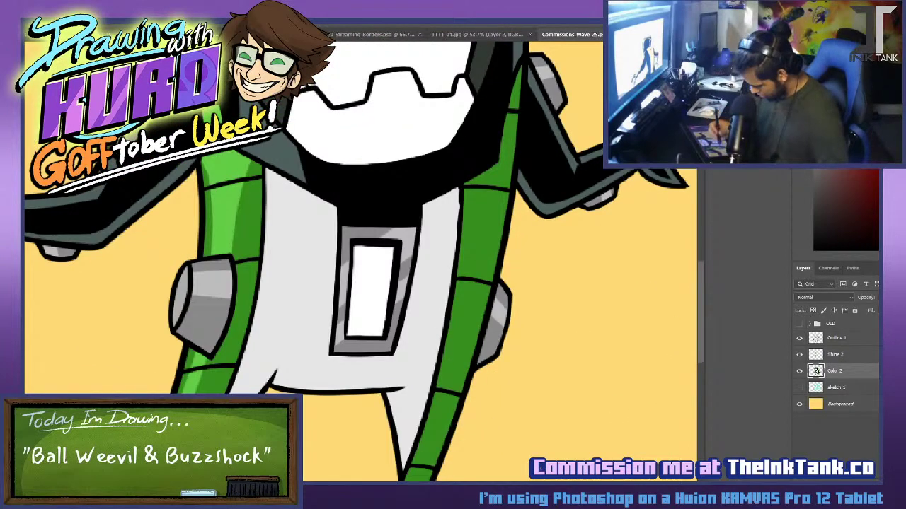
scroll(60, 177, "up", 3)
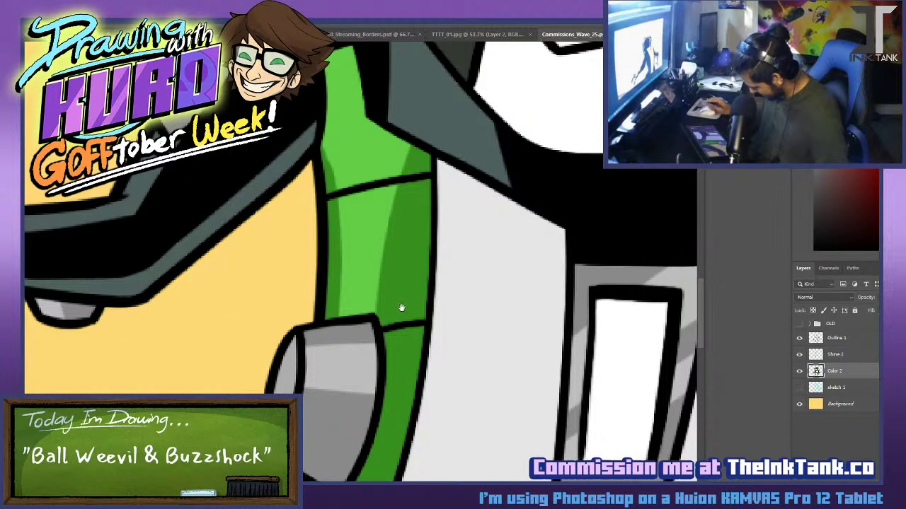
left_click_drag(186, 251, 27, 176)
left_click(481, 293)
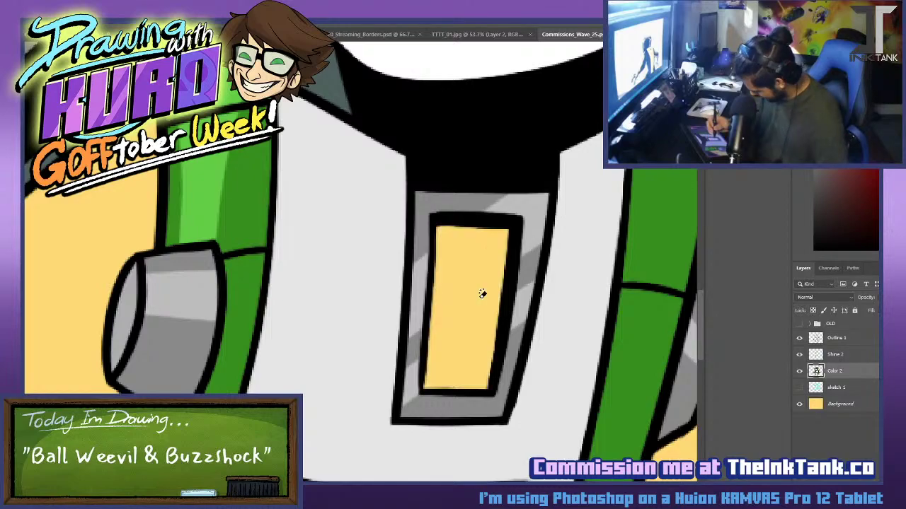
left_click(259, 210, "alt")
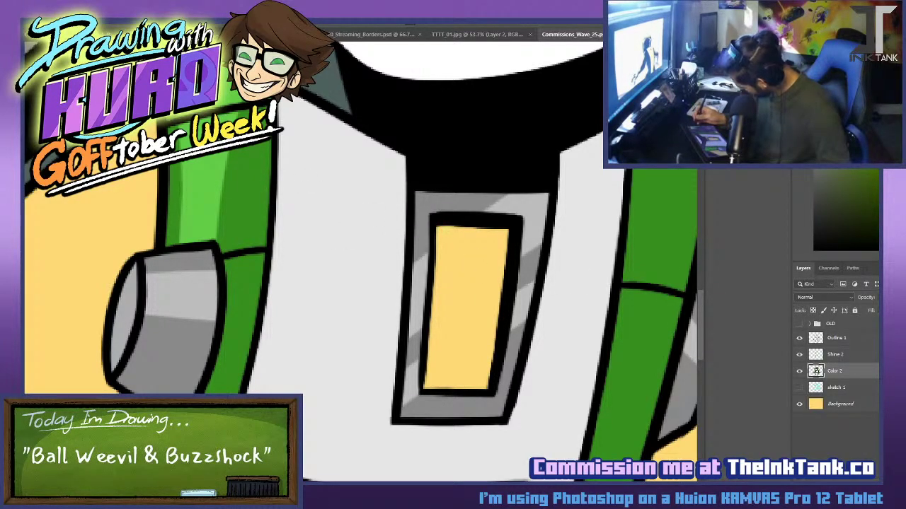
Try to paint thick green horizontal stripes across the belly window.
left_click_drag(393, 256, 583, 263)
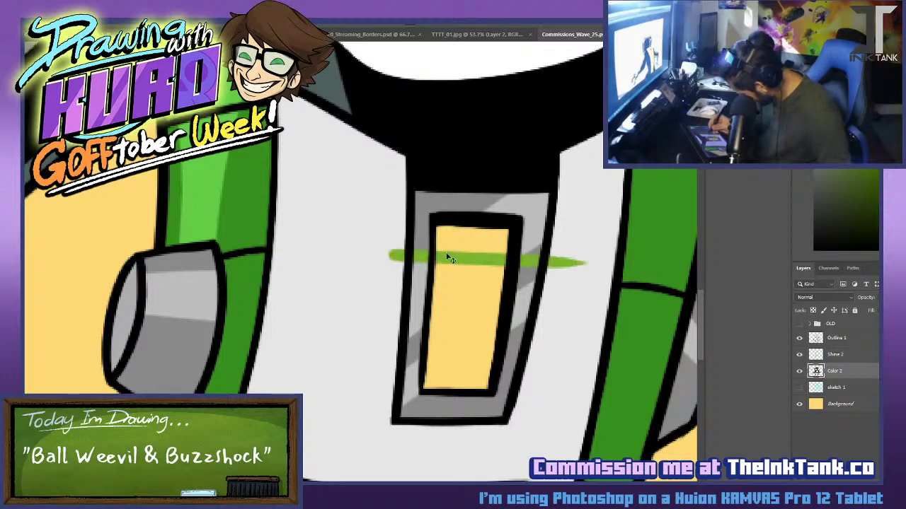
key("ctrl+z")
left_click_drag(429, 253, 516, 248)
left_click_drag(424, 288, 499, 288)
left_click_drag(423, 323, 496, 322)
key("ctrl+z")
key("ctrl+z")
left_click_drag(424, 324, 492, 324)
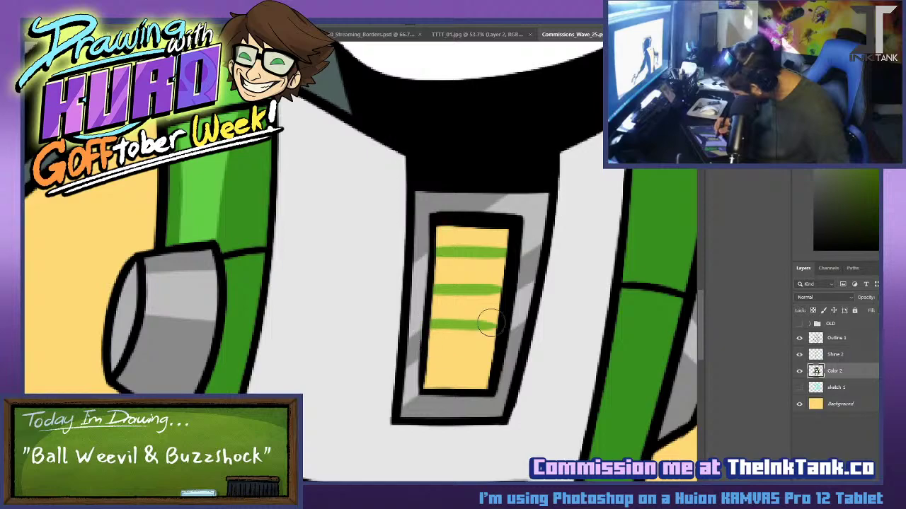
key("ctrl+z")
left_click_drag(430, 327, 511, 327)
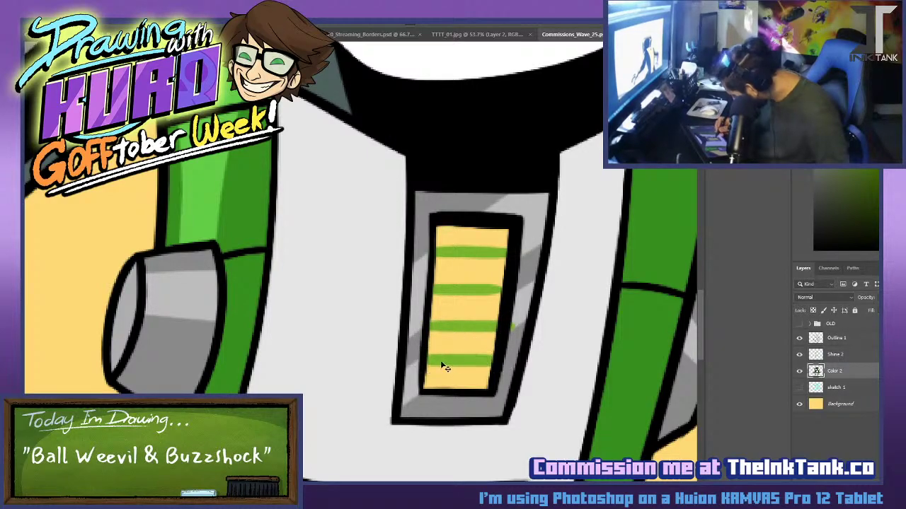
key("ctrl+z")
key("ctrl+z")
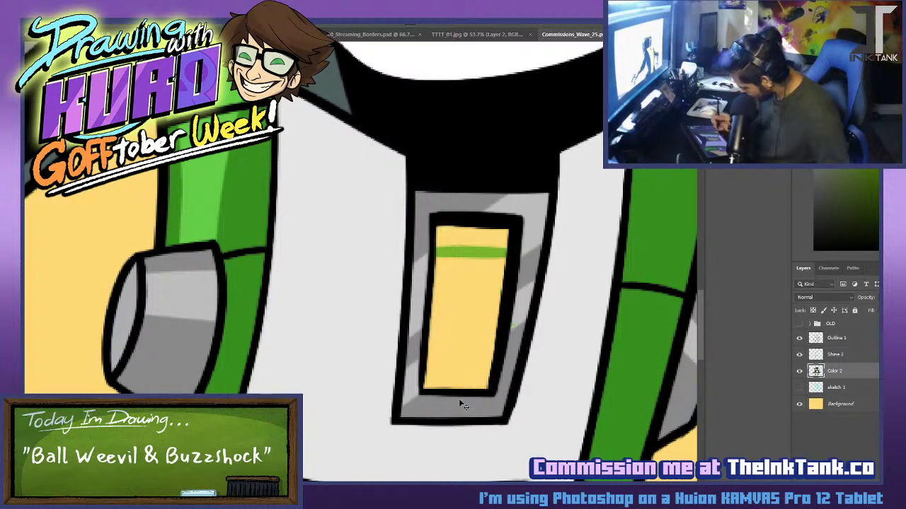
key("ctrl+z")
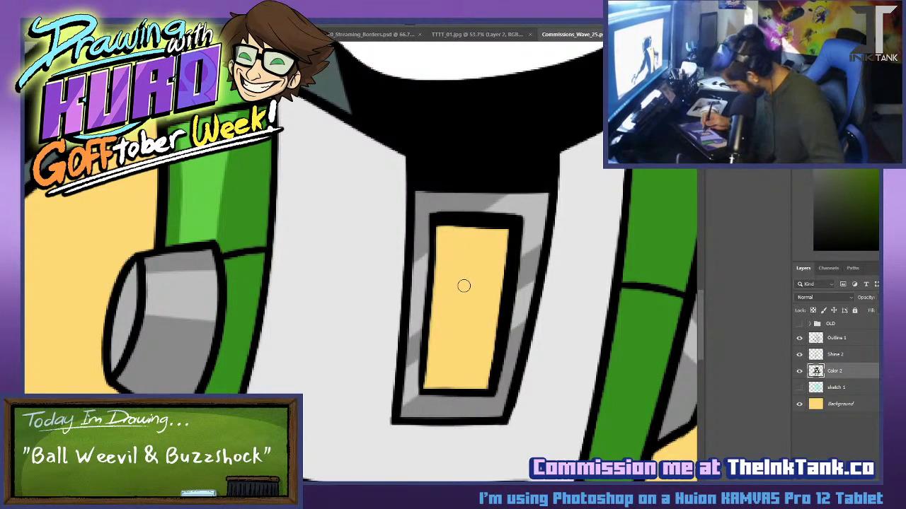
Paint four thin, evenly spaced green horizontal stripes across the belly window with a smaller brush, and select the sketch 1 layer.
left_click_drag(425, 306, 498, 307)
left_click_drag(433, 276, 502, 281)
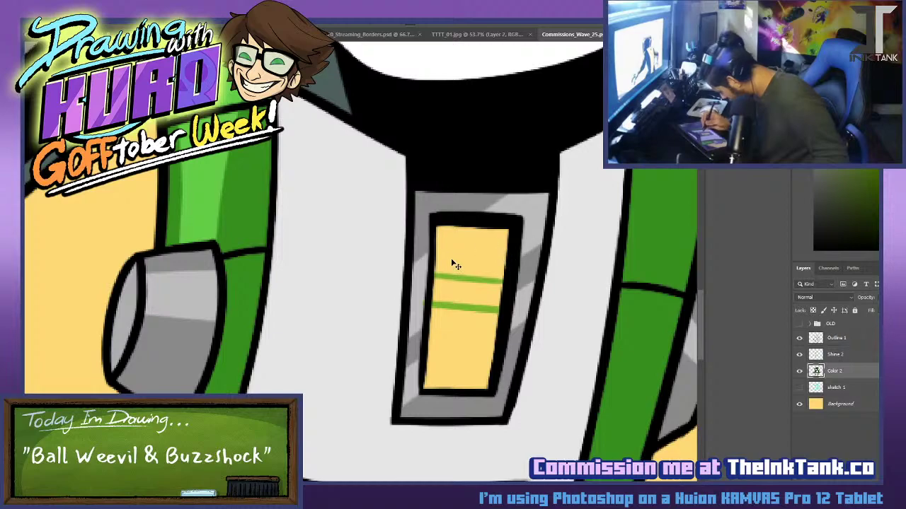
key("ctrl+z")
key("ctrl+z")
left_click_drag(423, 286, 502, 289)
left_click_drag(423, 326, 498, 327)
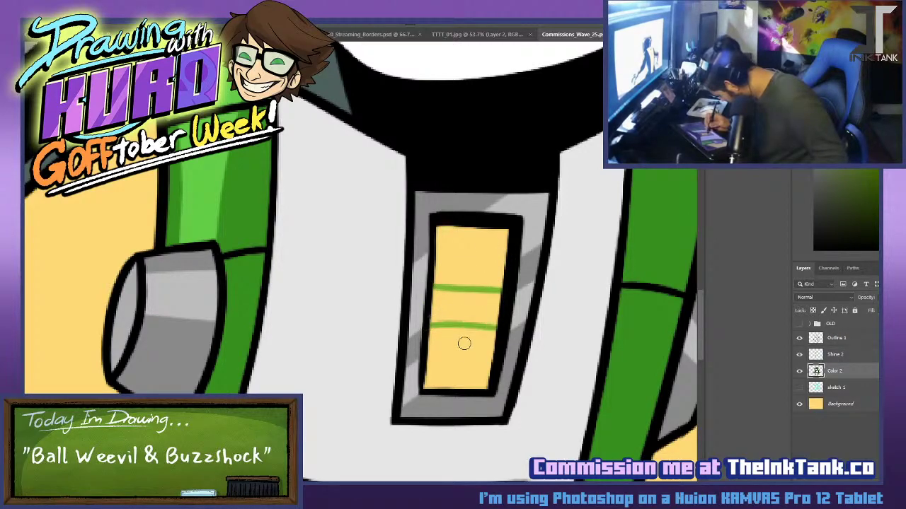
left_click_drag(422, 359, 497, 356)
left_click_drag(434, 254, 506, 254)
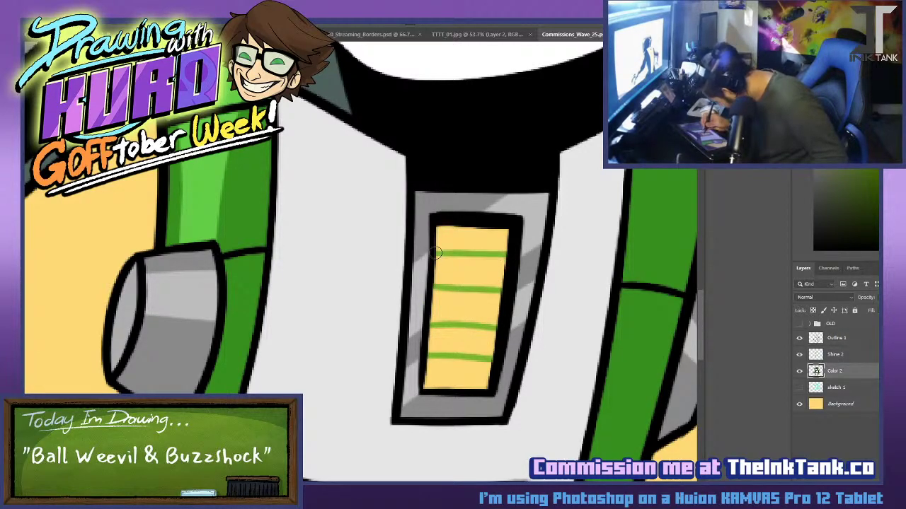
left_click(838, 386)
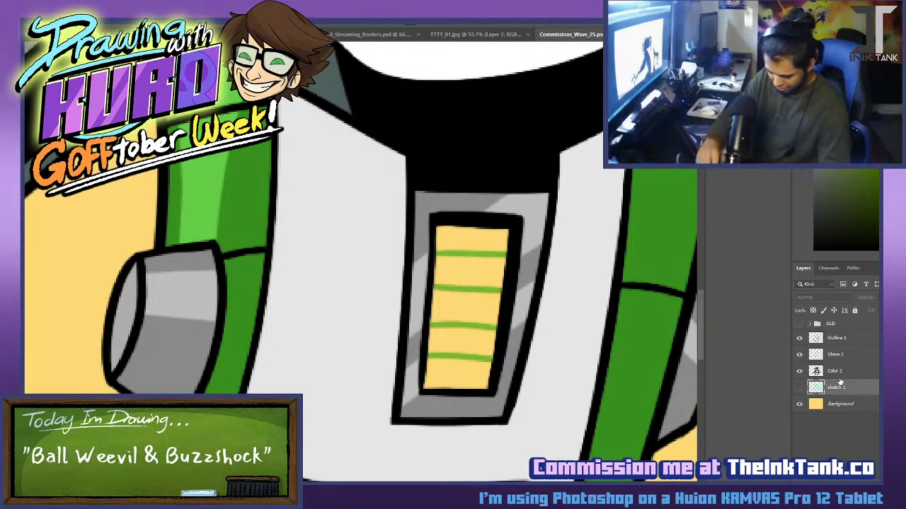
Add a new layer beneath Color 2, fill the belly window's lower two sections with bright yellow-green, and clear the selection.
key("ctrl+shift+alt+n")
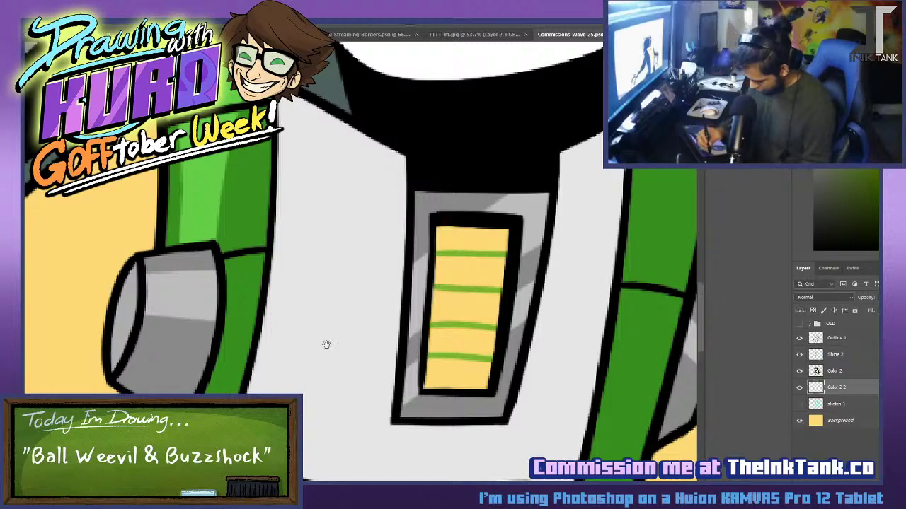
left_click_drag(520, 70, 497, 44)
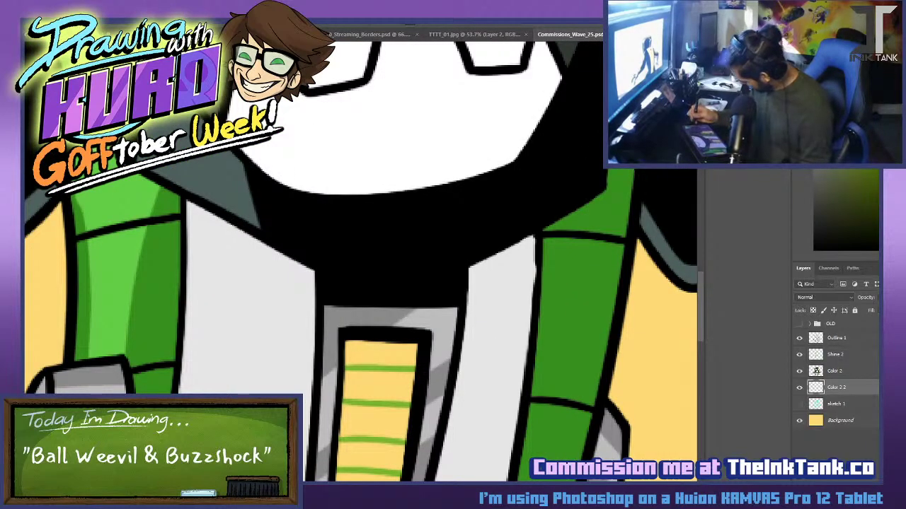
left_click_drag(473, 321, 480, 194)
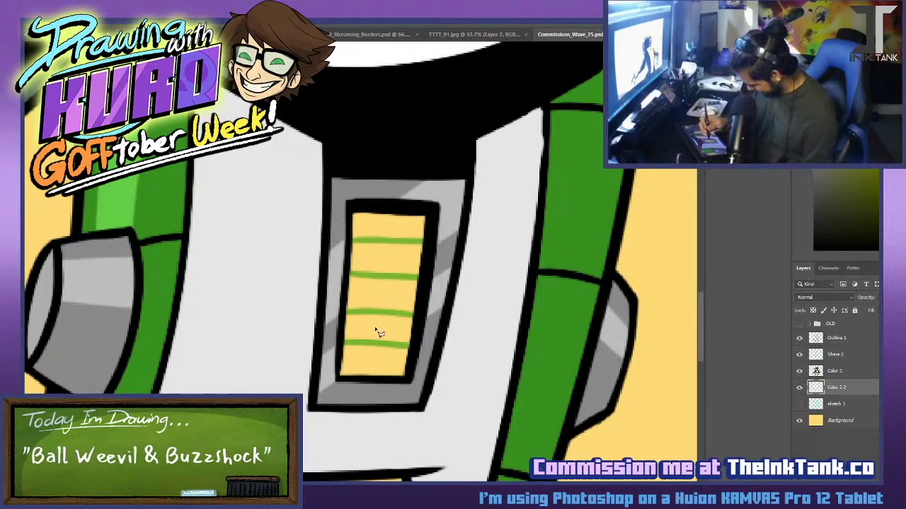
mouse_move(442, 325)
left_mouse_down()
mouse_move(283, 384)
mouse_move(295, 304)
mouse_move(346, 311)
left_mouse_up()
left_click(400, 356)
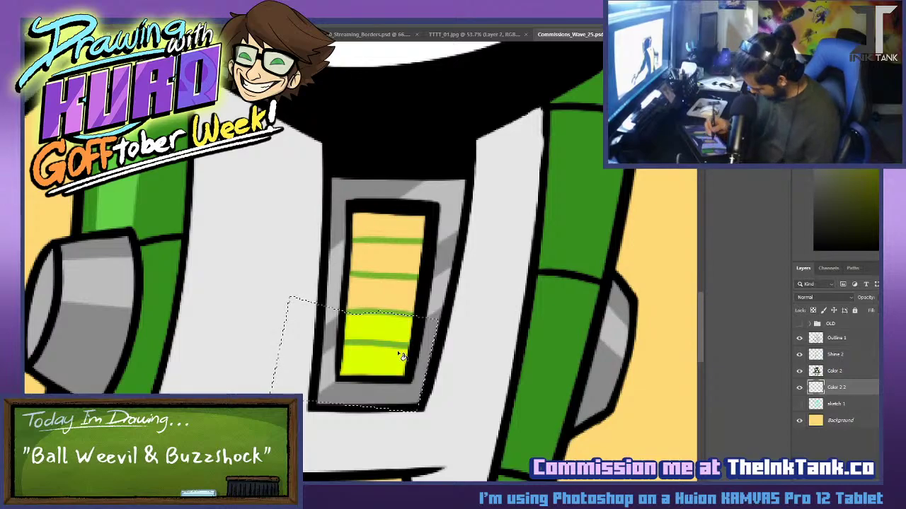
key("ctrl+d")
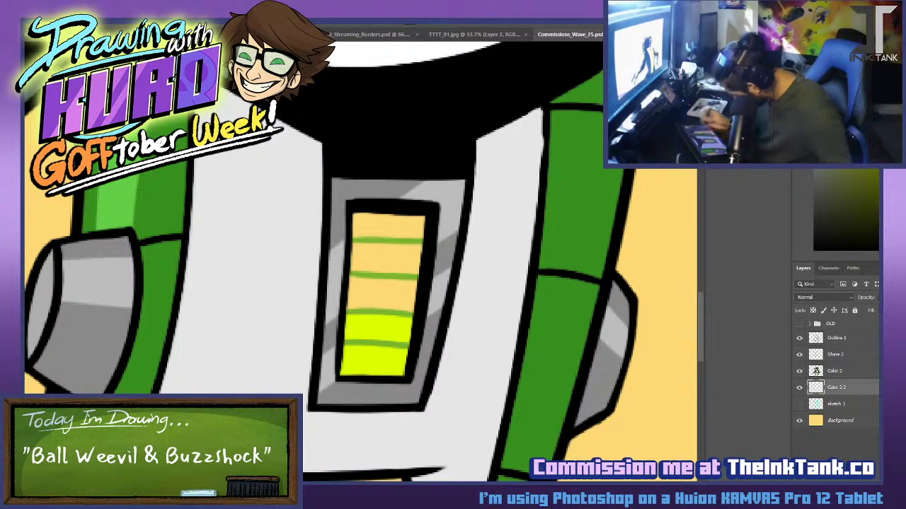
Paint pale yellow highlight blocks over the belly window's lower two sections, leaving yellow-green edges along the upper and right sides.
mouse_move(343, 326)
left_mouse_down()
mouse_move(387, 325)
mouse_move(375, 358)
mouse_move(396, 374)
left_mouse_up()
mouse_move(333, 328)
left_mouse_down()
mouse_move(409, 331)
mouse_move(397, 404)
left_mouse_up()
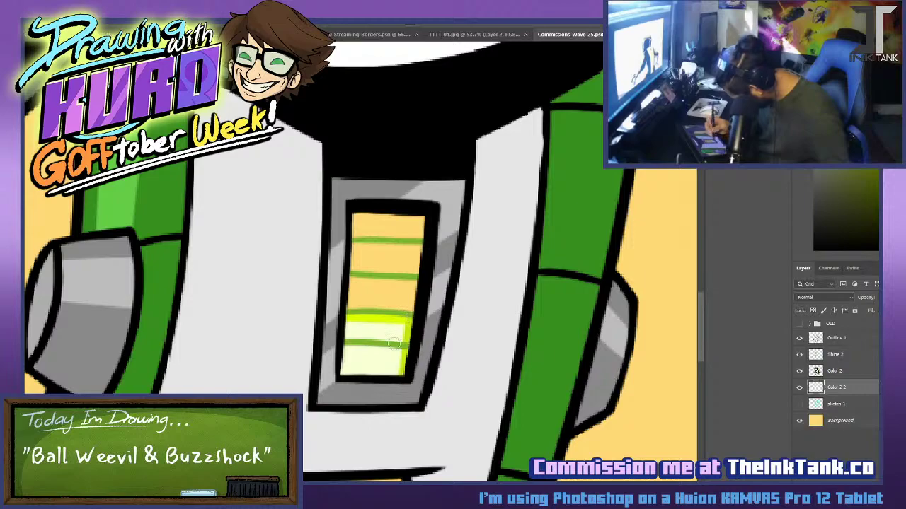
left_click_drag(328, 349, 425, 352)
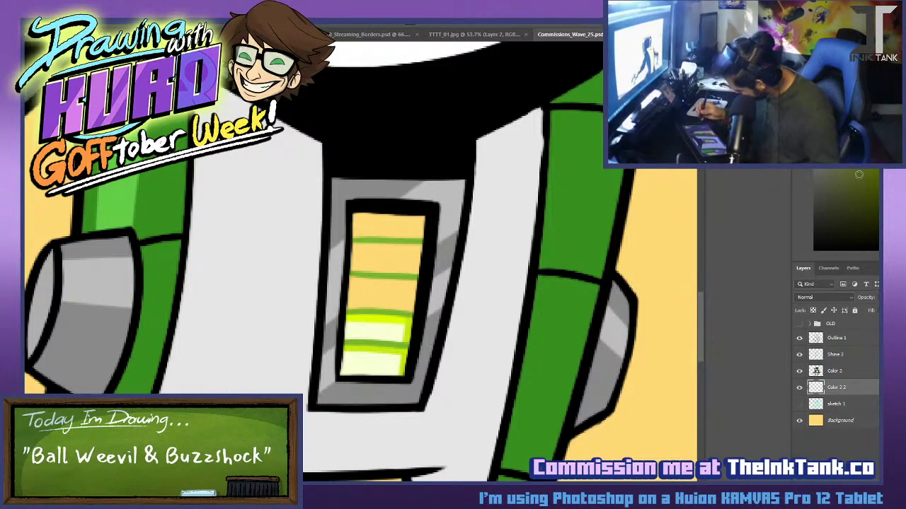
Fill the belly window's upper sections with dark blue-grey, paint lighter diagonal shine streaks across them, and clear the selection.
key("x")
mouse_move(346, 229)
left_mouse_down()
mouse_move(357, 221)
mouse_move(417, 232)
mouse_move(417, 294)
mouse_move(351, 306)
mouse_move(369, 304)
left_mouse_up()
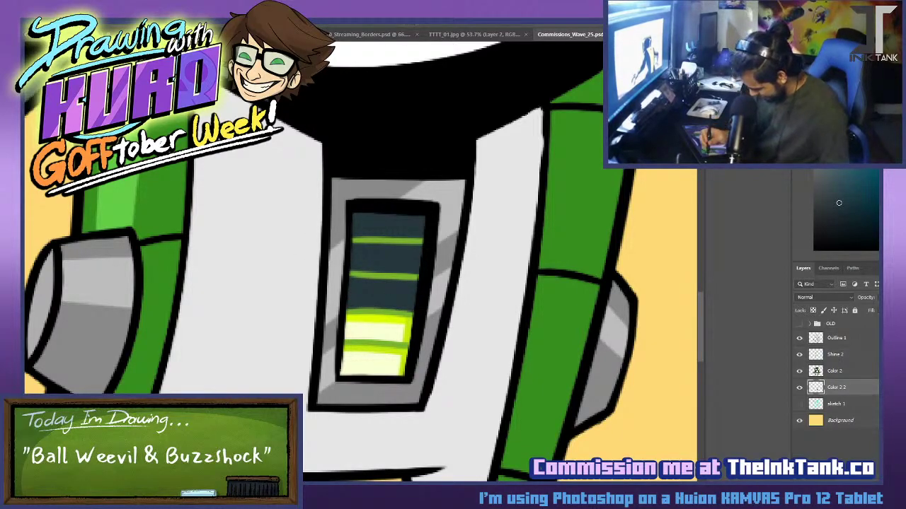
left_click(393, 266)
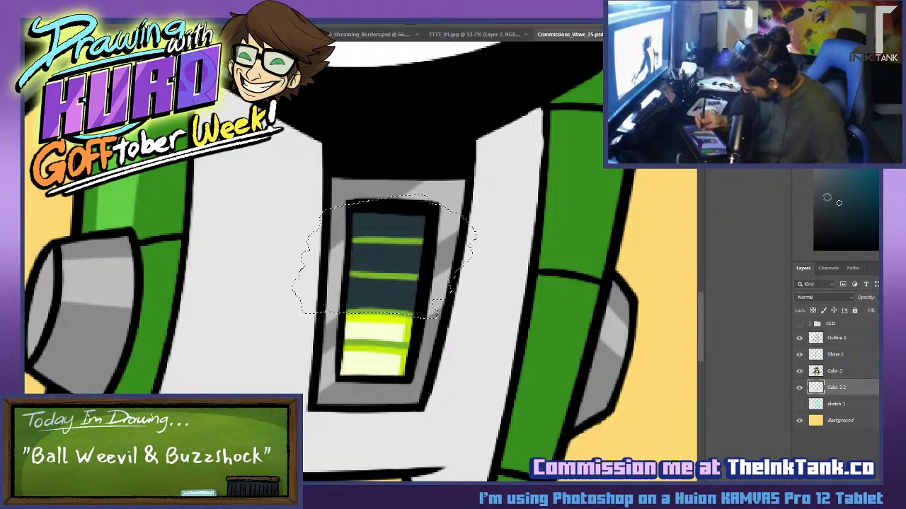
left_click(834, 169)
mouse_move(426, 215)
left_mouse_down()
mouse_move(334, 298)
mouse_move(517, 148)
mouse_move(350, 319)
mouse_move(369, 315)
left_mouse_up()
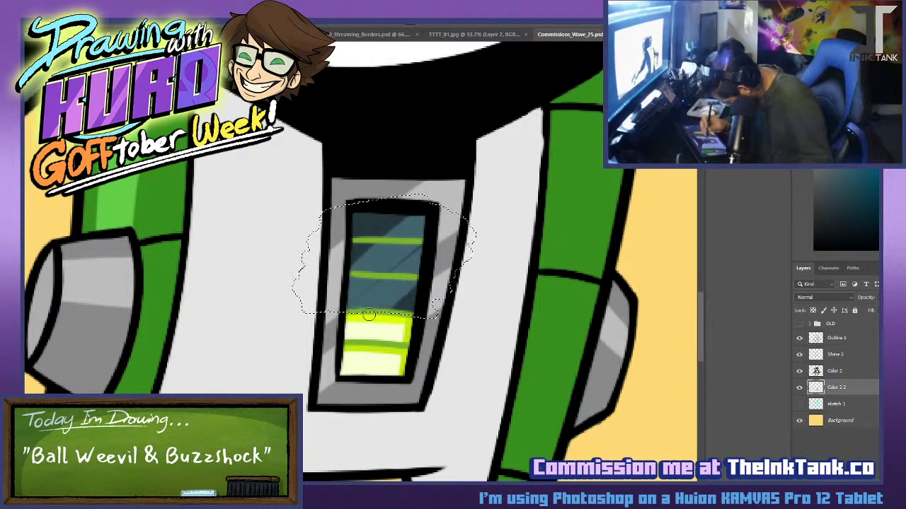
key("ctrl+d")
Sample the yellow-green from the belly window and try to fill the character's larger eye with it.
mouse_move(500, 196)
left_mouse_down()
mouse_move(508, 273)
mouse_move(426, 271)
left_mouse_up()
left_click_drag(538, 185, 506, 288)
mouse_move(500, 383)
left_mouse_down()
mouse_move(502, 214)
mouse_move(502, 390)
left_mouse_up()
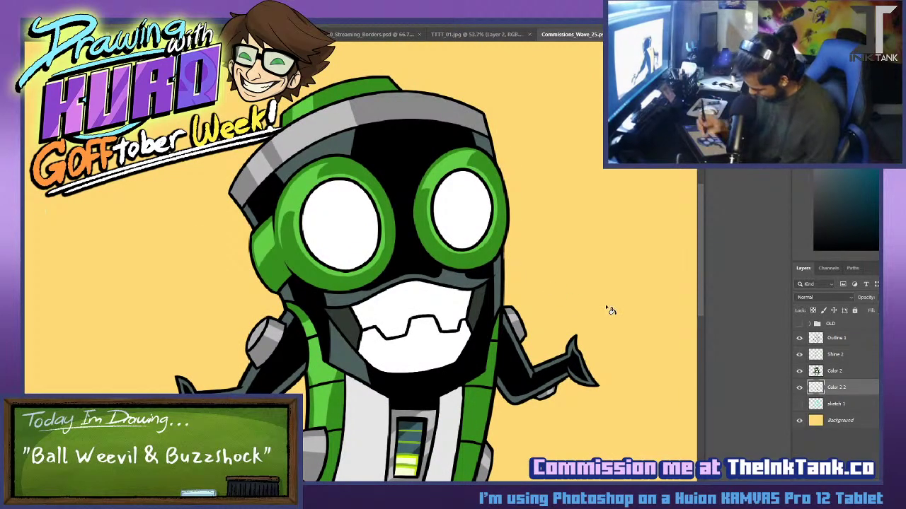
left_click(419, 466, "alt")
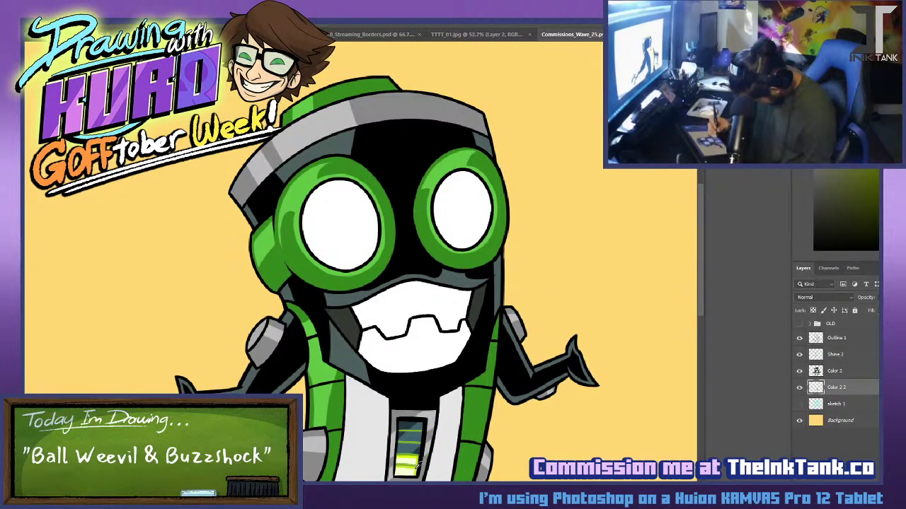
left_click(348, 219)
key("ctrl+z")
Fill the white interiors of both eyes with the sampled yellow-green on the Color 2 layer.
left_click(786, 365)
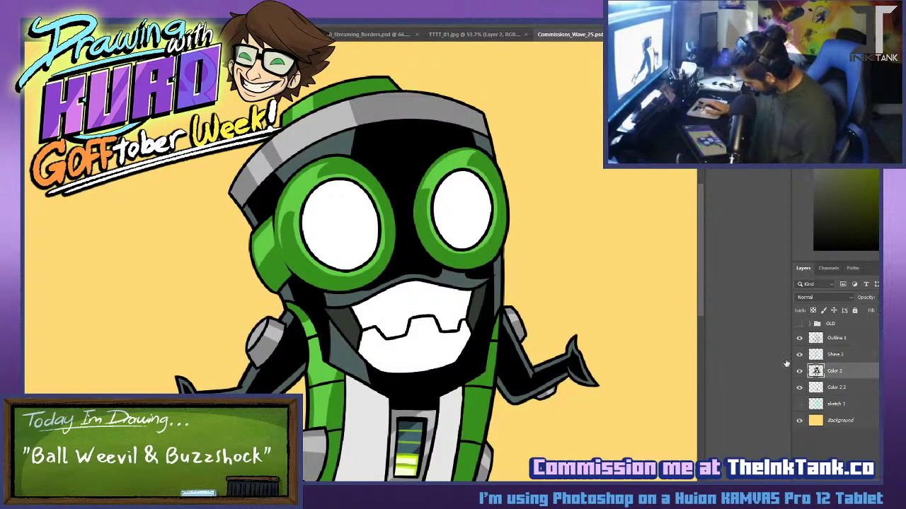
scroll(282, 266, "up", 2)
left_click_drag(283, 266, 282, 297)
left_click(546, 223)
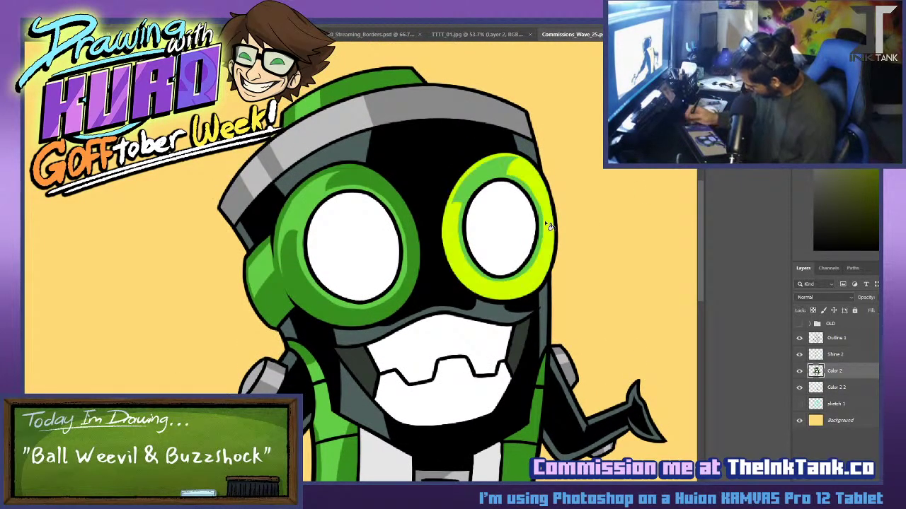
key("ctrl+z")
left_click(511, 229)
left_click(345, 236)
Select the yellow-green interiors of both eyes together on the Color 2 layer.
scroll(345, 237, "up", 2)
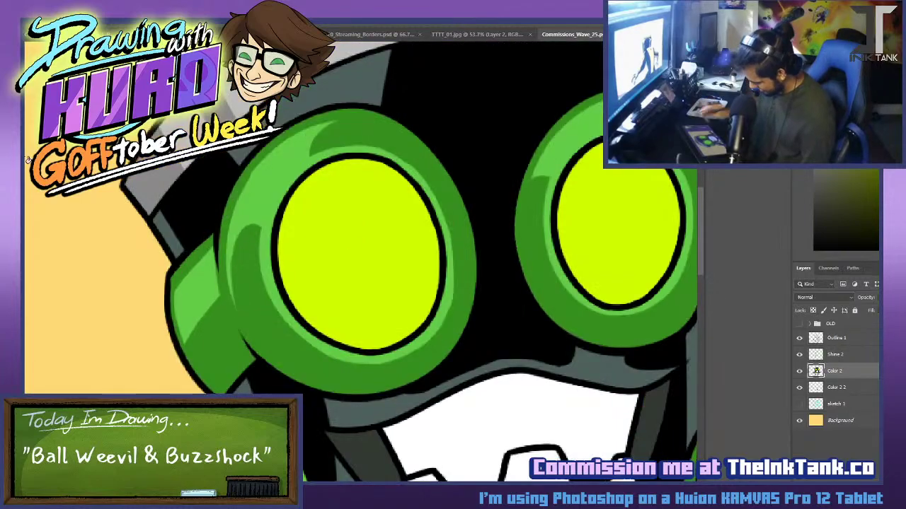
left_click_drag(319, 249, 174, 255)
left_click(846, 390)
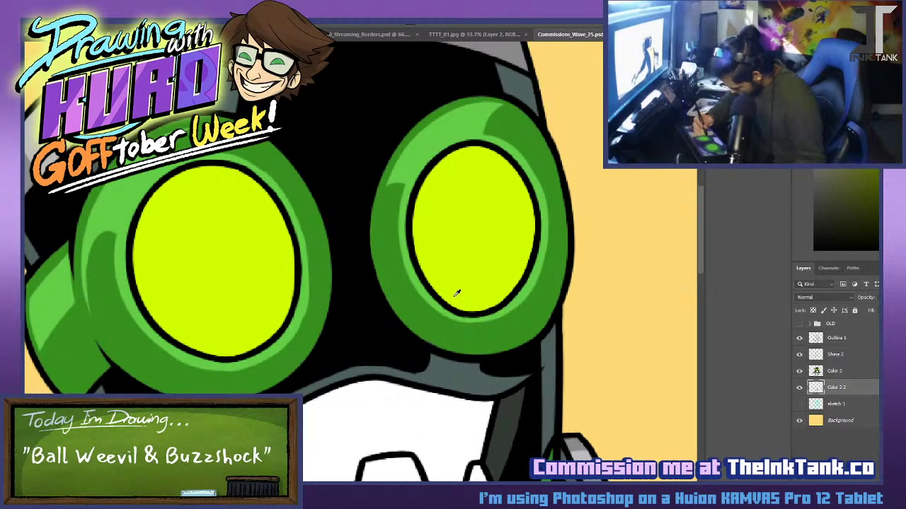
scroll(418, 198, "down", 3)
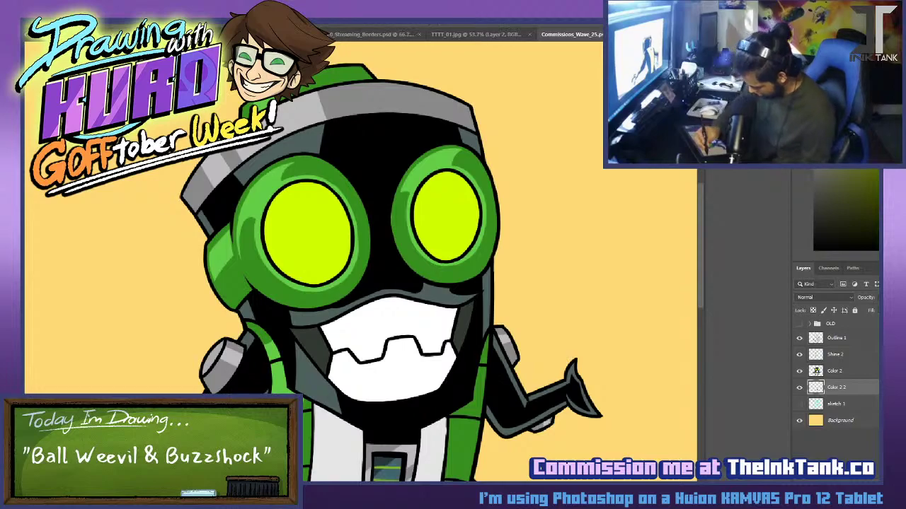
scroll(480, 255, "up", 3)
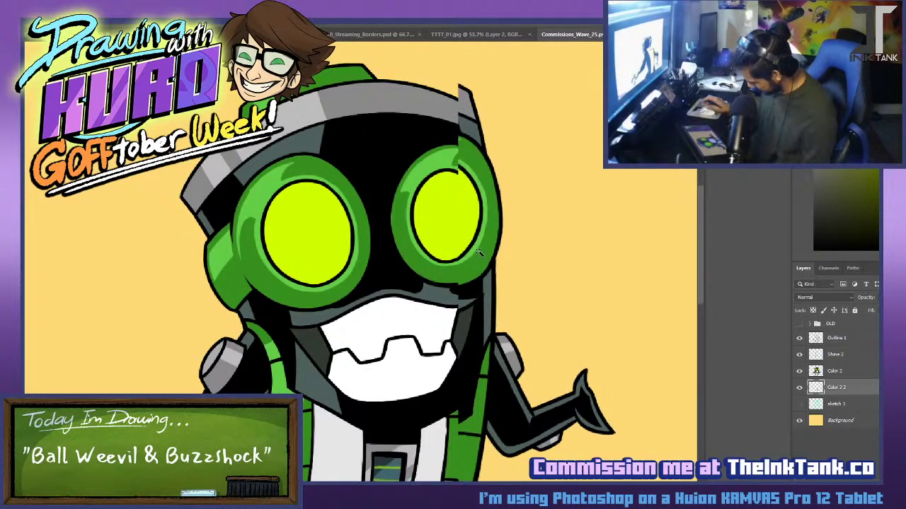
left_click(849, 371)
left_click(425, 204)
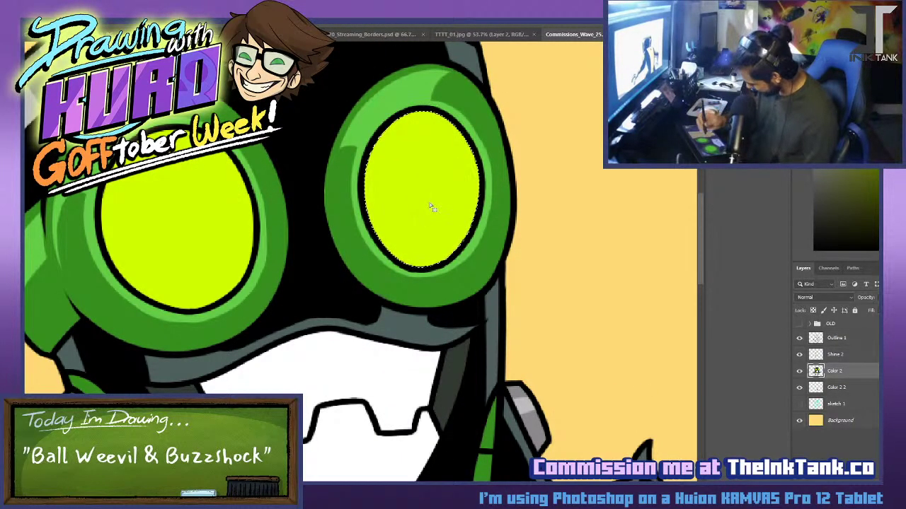
left_click(177, 241, "shift")
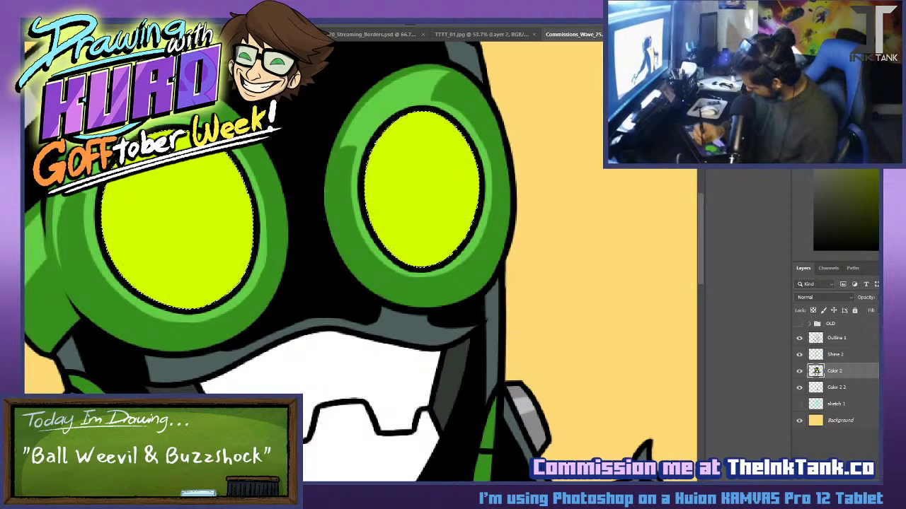
Paint layered pale-yellow oval glows inside both lime eye lenses.
left_click_drag(405, 223, 424, 228)
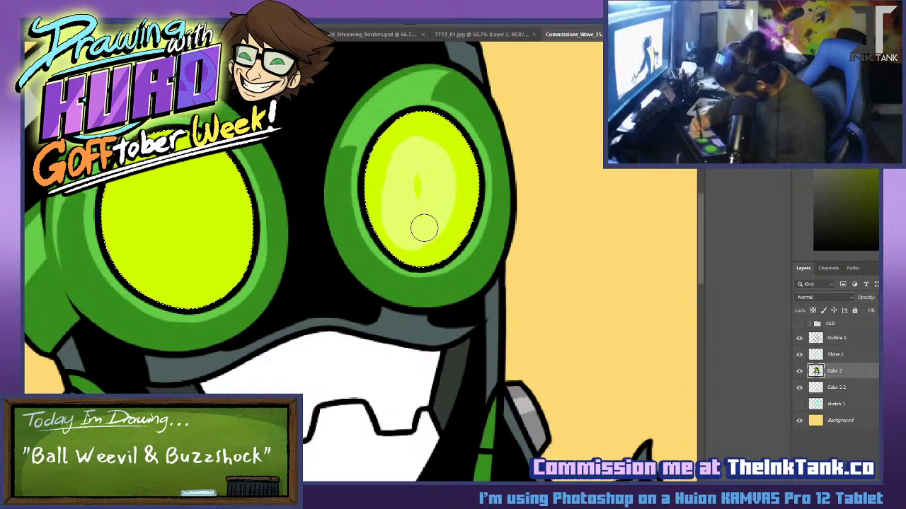
mouse_move(108, 276)
left_mouse_down()
mouse_move(121, 190)
mouse_move(183, 265)
mouse_move(174, 236)
mouse_move(183, 167)
left_mouse_up()
key("ctrl+z")
left_click_drag(169, 238, 179, 249)
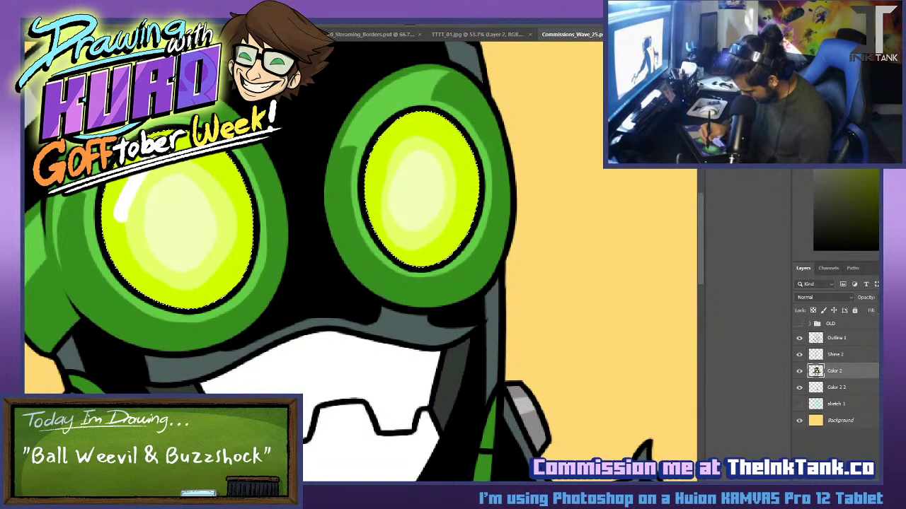
Try white zigzag highlights over the oval glows in both eyes, and undo them.
left_click_drag(164, 189, 162, 232)
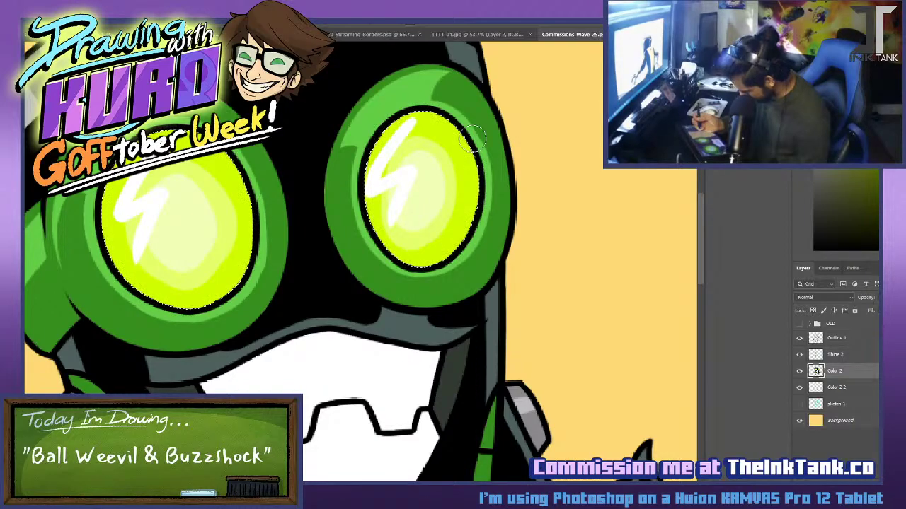
key("ctrl+z")
key("ctrl+z")
key("ctrl+z")
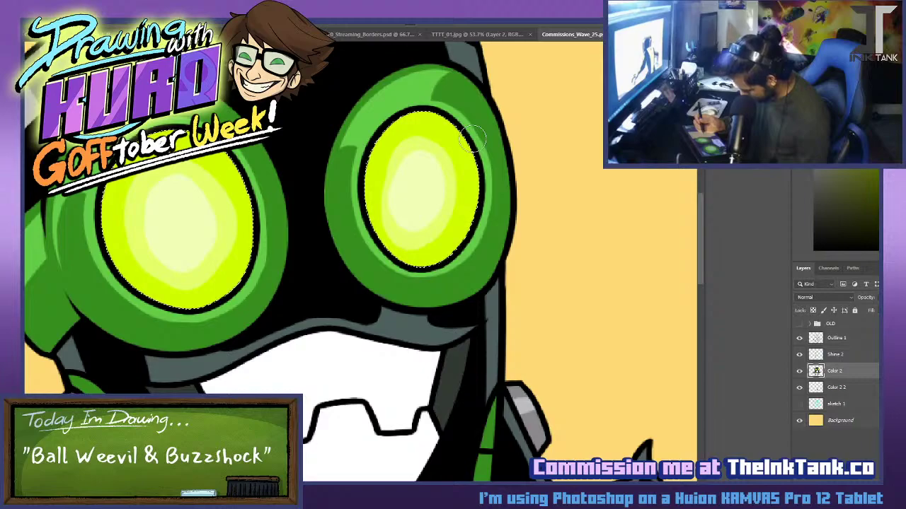
left_click_drag(165, 182, 162, 233)
key("ctrl+z")
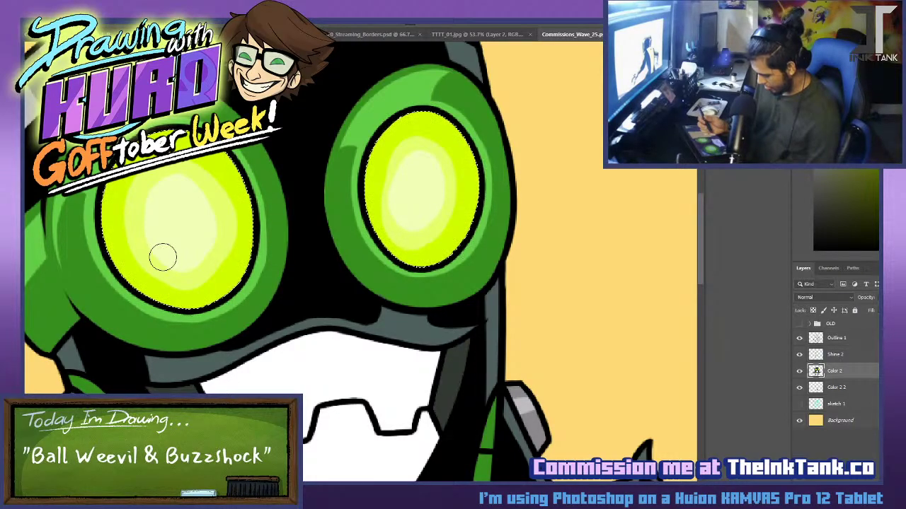
Undo the pale oval glows in both eyes, back to the flat lime color.
key("ctrl+z")
key("ctrl+z")
key("ctrl+z")
key("ctrl+z")
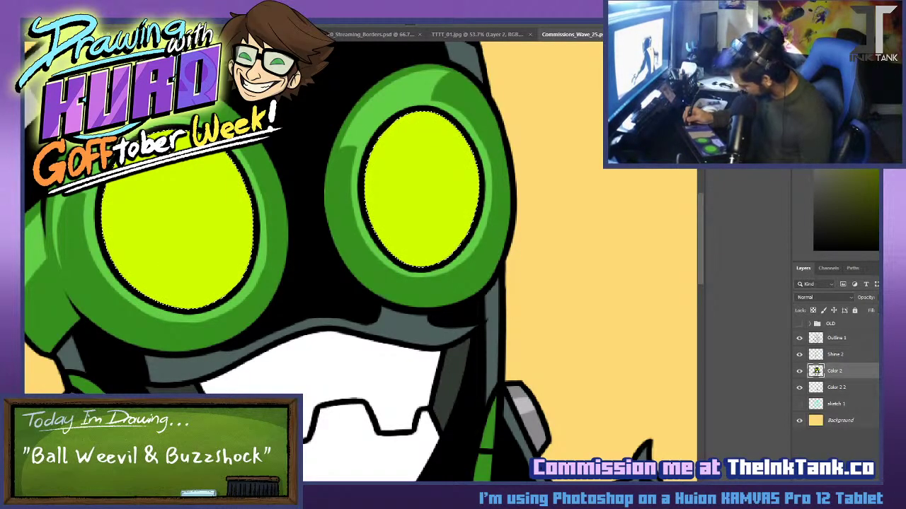
Paint a wide, pale-yellow lightning-bolt reflection running diagonally across each eye lens.
left_click_drag(164, 168, 141, 225)
key("ctrl+z")
mouse_move(166, 168)
left_mouse_down()
mouse_move(144, 237)
mouse_move(137, 209)
mouse_move(134, 272)
left_mouse_up()
key("ctrl+z")
mouse_move(212, 164)
left_mouse_down()
mouse_move(220, 195)
mouse_move(177, 291)
left_mouse_up()
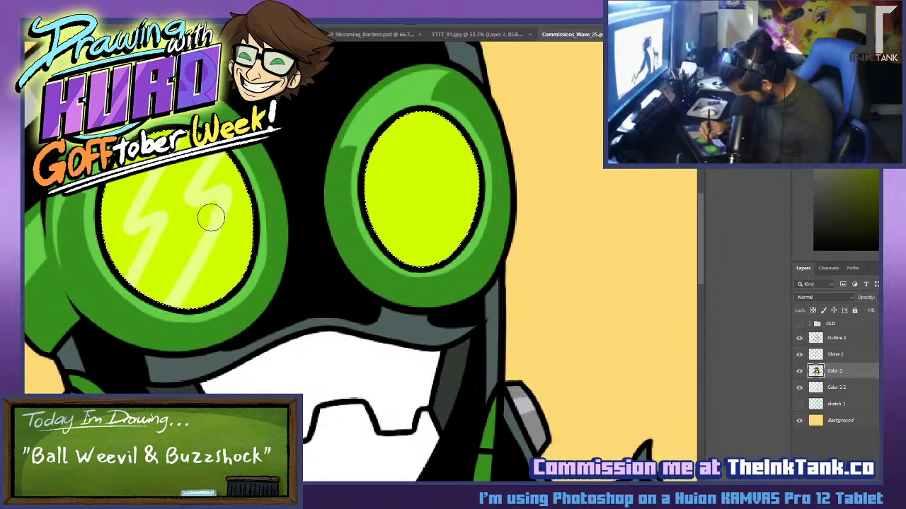
left_click_drag(210, 216, 165, 277)
mouse_move(167, 240)
left_mouse_down()
mouse_move(182, 177)
mouse_move(150, 212)
left_mouse_up()
left_click_drag(195, 160, 192, 182)
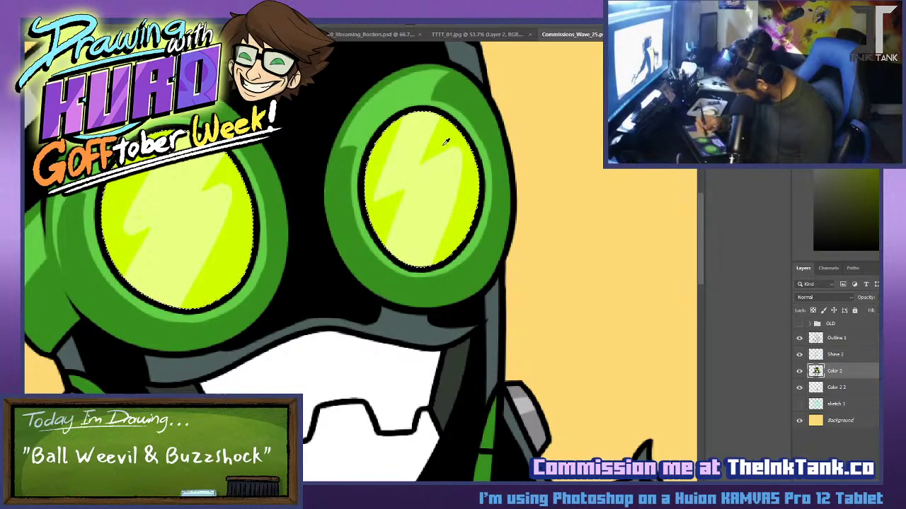
Sharpen the corners of the right eye's lightning-bolt reflection using sampled lime and pale-yellow colors.
left_click_drag(461, 147, 467, 166)
left_click(434, 178, "alt")
left_click_drag(416, 147, 409, 166)
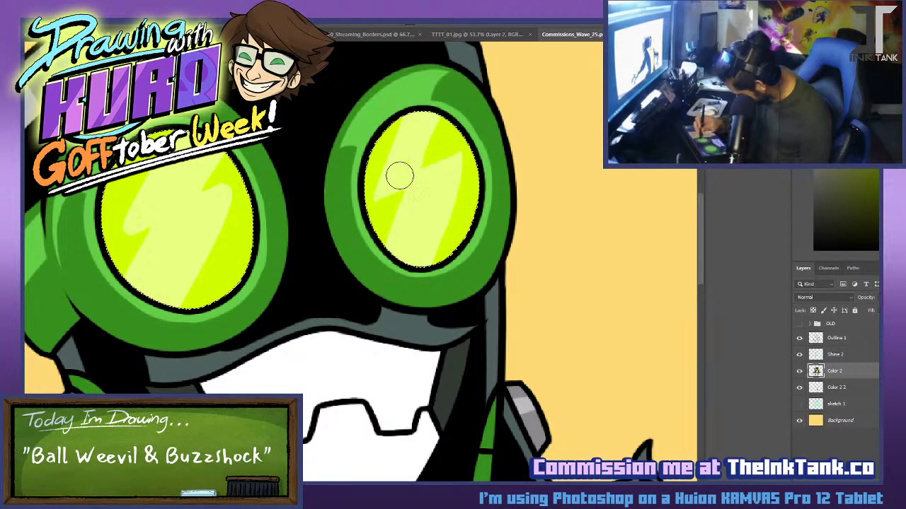
left_click(465, 147, "alt")
Reshape the left eye's reflection into a crisp, pointed lightning bolt using sampled pale-yellow and lime colors.
left_click(162, 211, "alt")
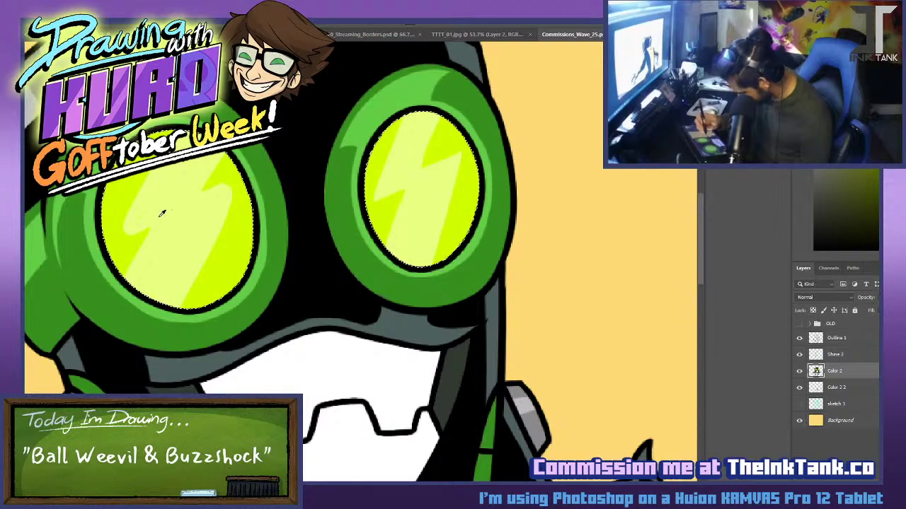
mouse_move(200, 203)
left_mouse_down()
mouse_move(136, 248)
mouse_move(144, 209)
mouse_move(126, 192)
mouse_move(115, 253)
left_mouse_up()
left_click(125, 196, "alt")
left_click_drag(167, 225, 116, 262)
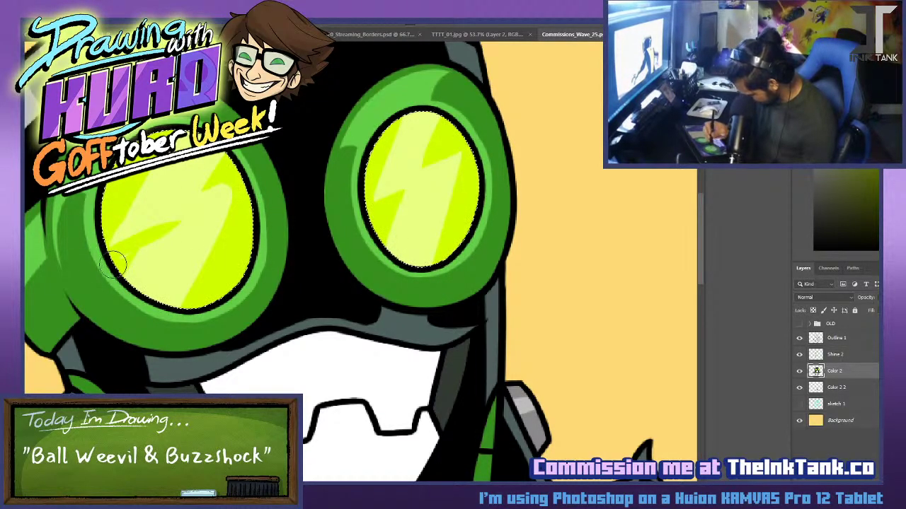
mouse_move(141, 180)
left_mouse_down()
mouse_move(104, 250)
mouse_move(117, 237)
left_mouse_up()
left_click(162, 264, "alt")
mouse_move(167, 213)
left_mouse_down()
mouse_move(132, 285)
mouse_move(150, 267)
left_mouse_up()
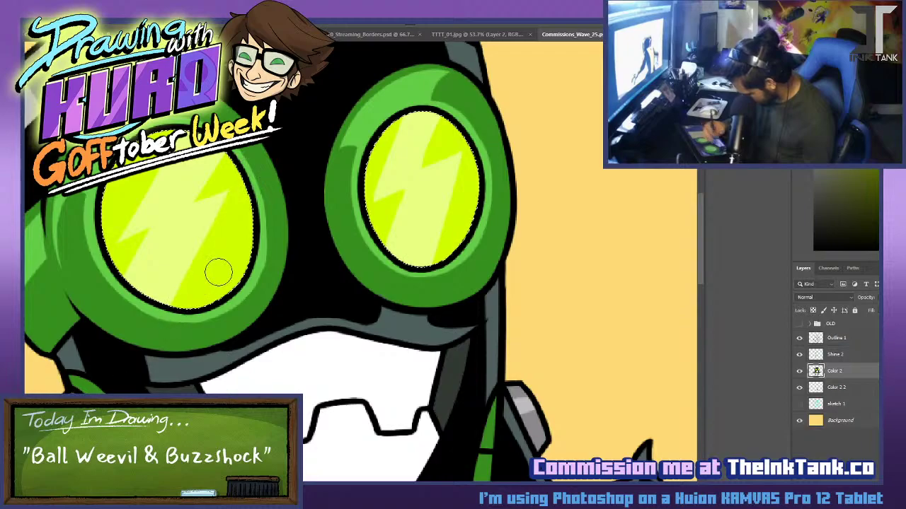
Select both lightning-bolt reflections with the Magic Wand and paint a lighter diagonal streak through each, then deselect.
key("ctrl+d")
key("w")
left_click(420, 210)
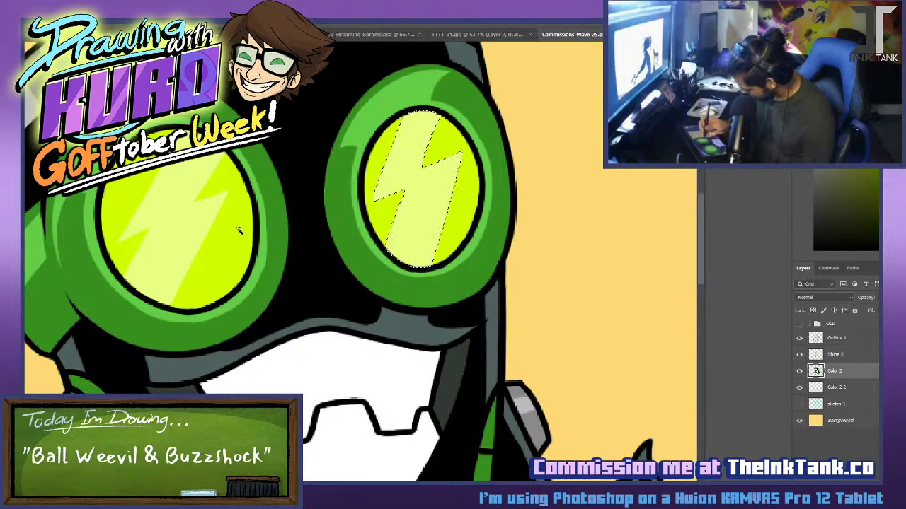
left_click(180, 250, "shift")
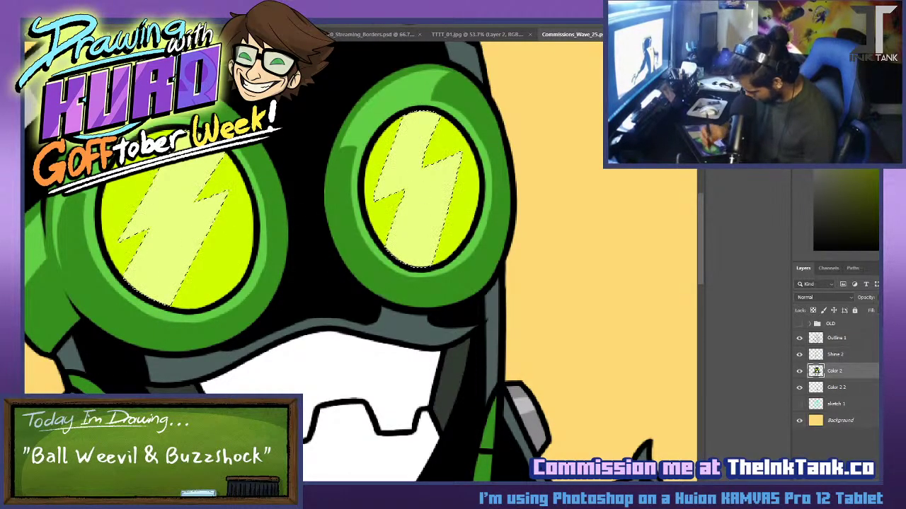
left_click_drag(207, 153, 136, 287)
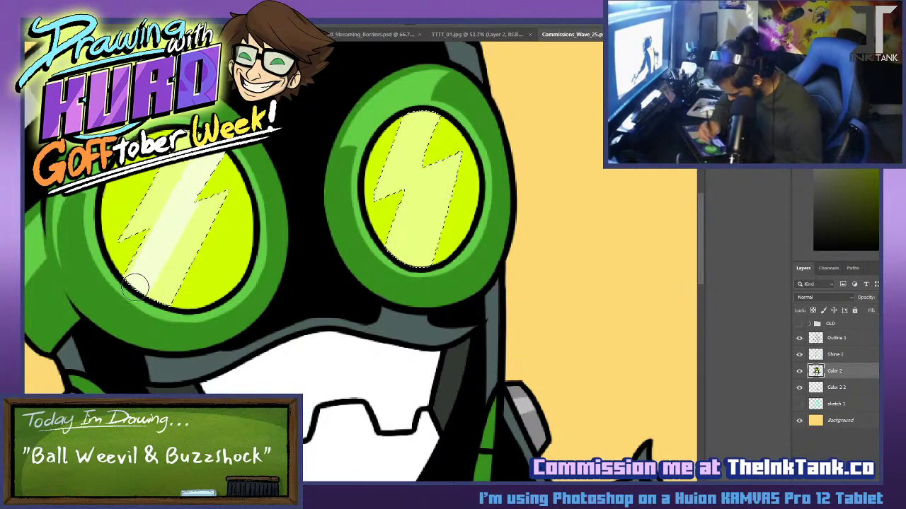
mouse_move(432, 124)
left_mouse_down()
mouse_move(401, 252)
mouse_move(438, 127)
mouse_move(419, 259)
left_mouse_up()
key("ctrl+z")
mouse_move(441, 164)
left_mouse_down()
mouse_move(414, 259)
mouse_move(427, 120)
left_mouse_up()
left_click_drag(428, 120, 416, 262)
key("ctrl+d")
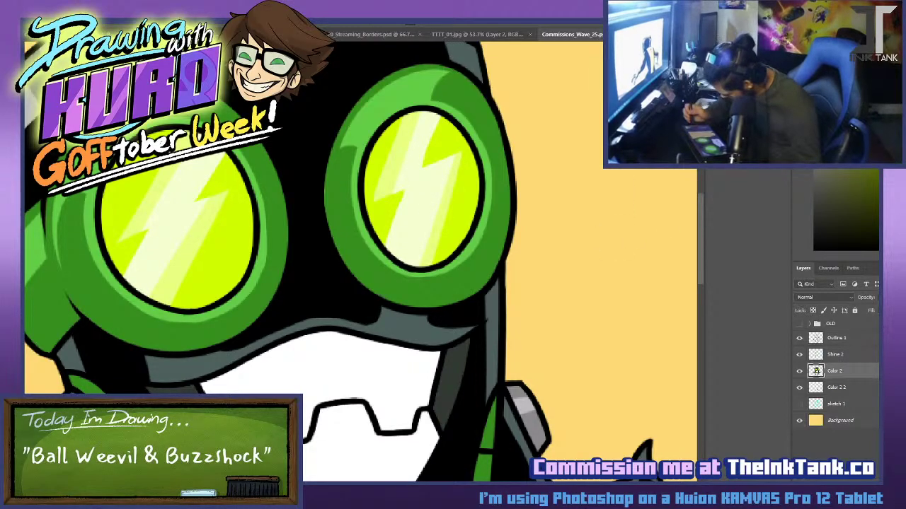
Paint a large and a small white highlight spot on the upper left of each eye lens and save the file.
mouse_move(137, 186)
left_mouse_down()
mouse_move(182, 182)
mouse_move(174, 201)
mouse_move(190, 177)
left_mouse_up()
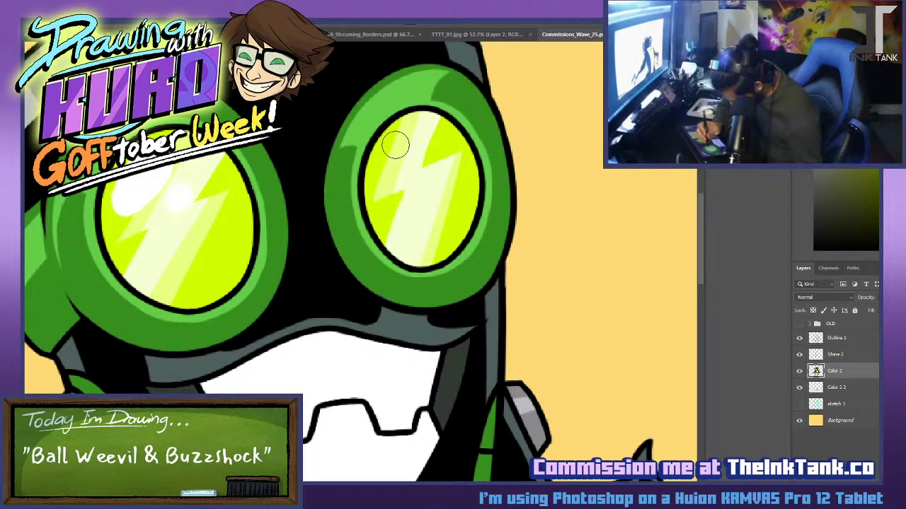
left_click_drag(397, 146, 383, 166)
left_click(413, 171)
key("ctrl+s")
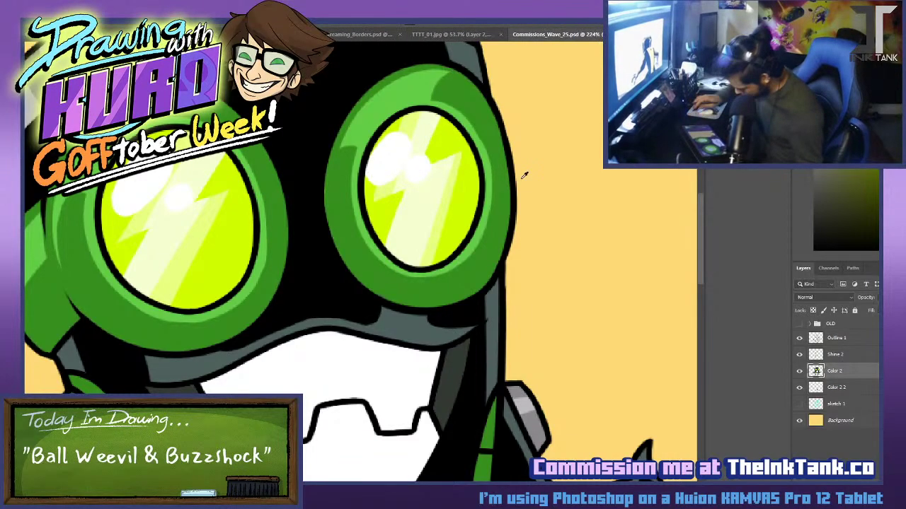
Load the Color 2 layer's contents as a selection and add a new layer named Shade 1 above it.
scroll(522, 182, "down", 5)
scroll(506, 197, "down", 5)
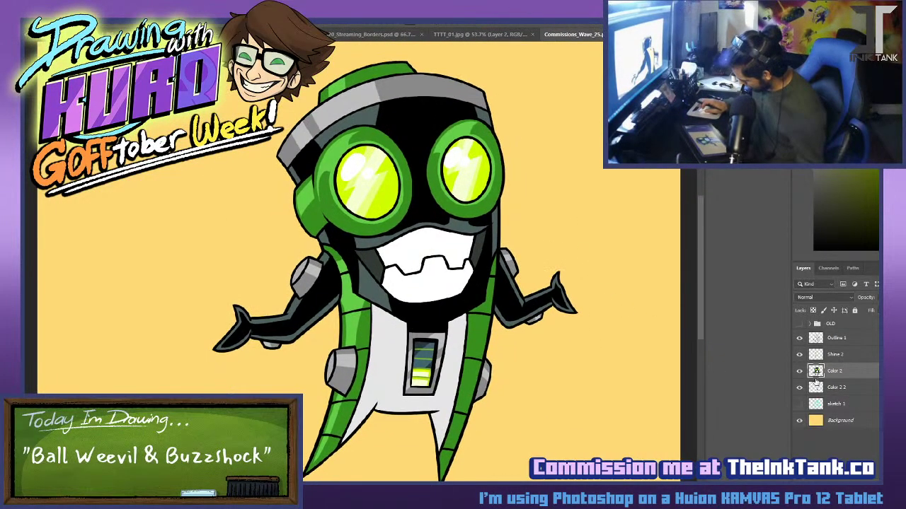
left_click(815, 372, "ctrl")
key("ctrl+u")
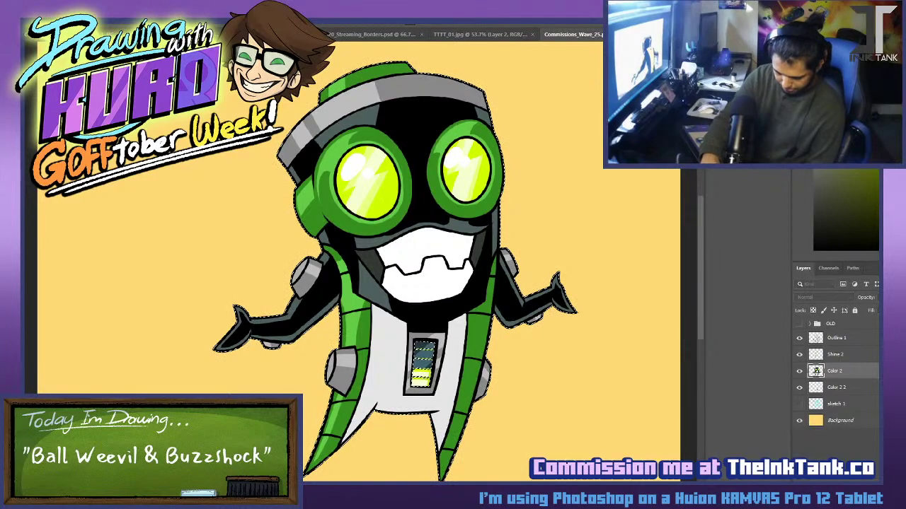
key("Return")
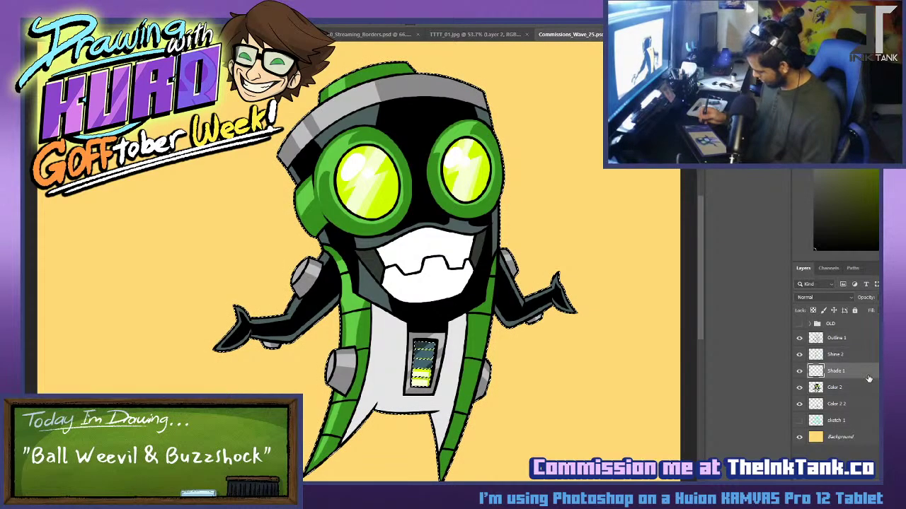
double_click(869, 377)
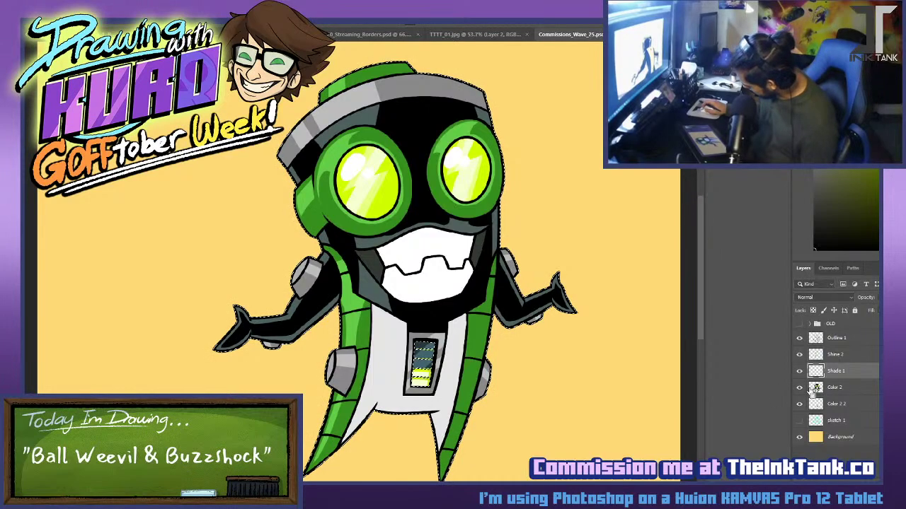
Paint translucent dark shading on Shade 1 along the white torso's lower edge and the left leg's inner edge.
left_click_drag(209, 359, 130, 191)
key("ctrl+plus")
key("ctrl+plus")
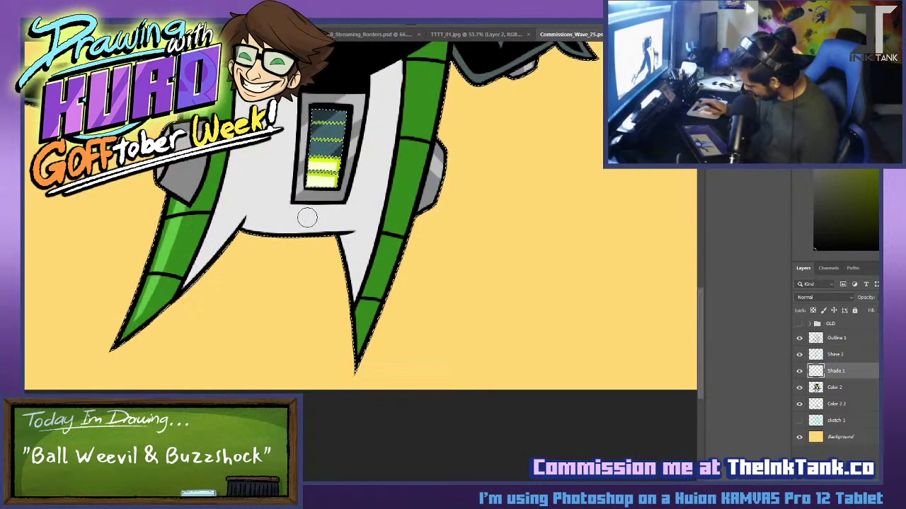
mouse_move(254, 287)
left_mouse_down()
mouse_move(271, 319)
mouse_move(273, 395)
left_mouse_up()
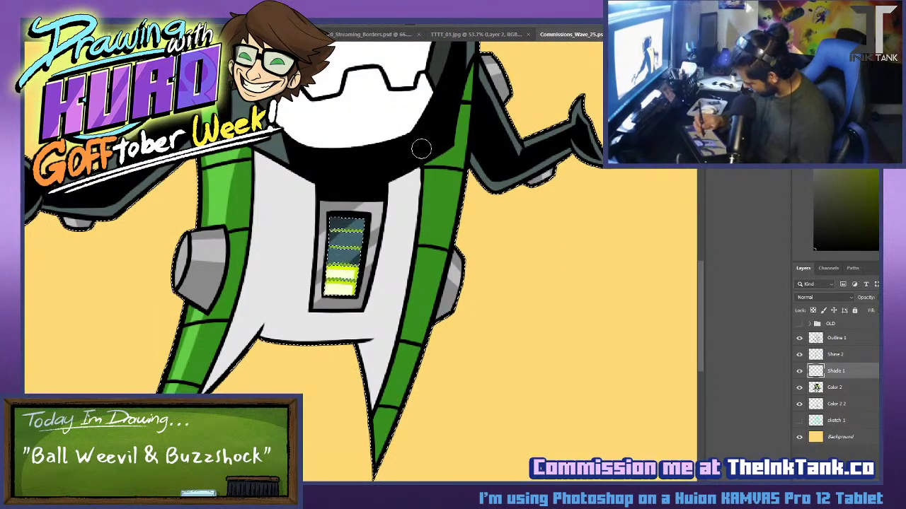
left_click_drag(421, 149, 375, 375)
key("ctrl+z")
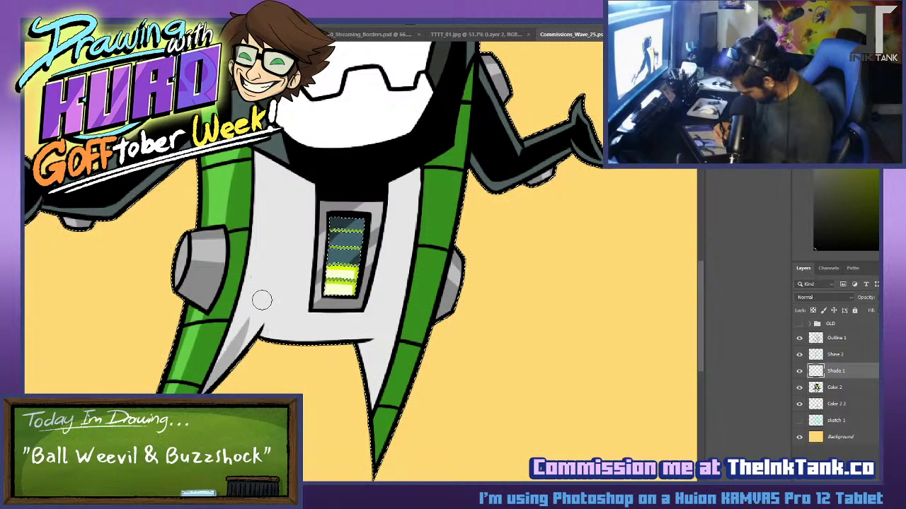
left_click_drag(262, 300, 249, 355)
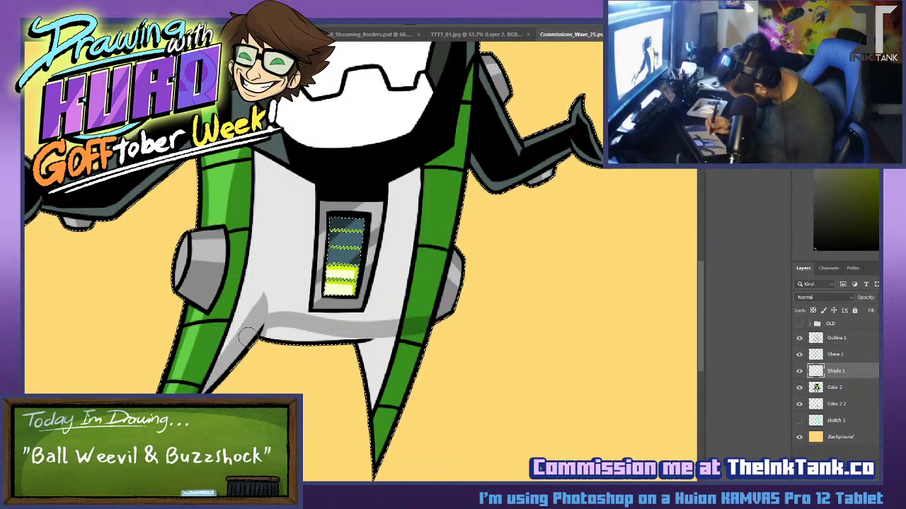
Shade the white inner part of the right leg, the torso's right edge and the lower right green strip.
left_click_drag(433, 379, 439, 433)
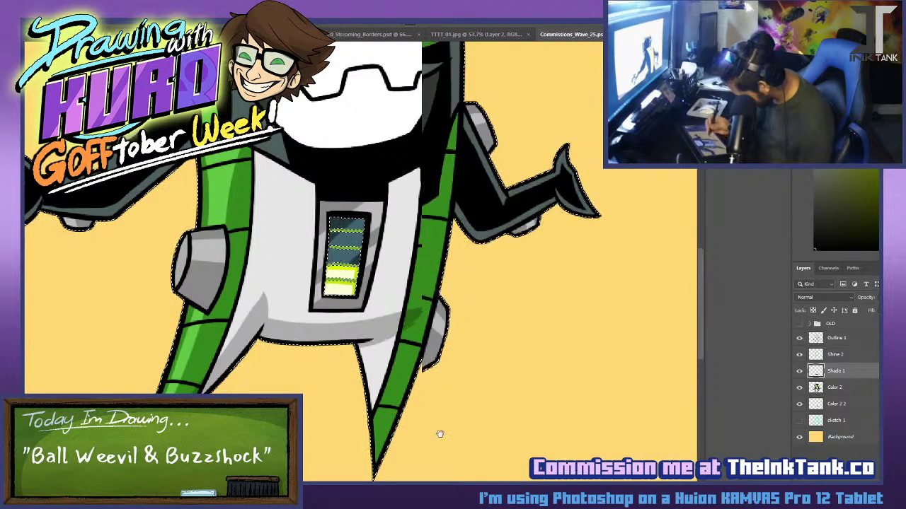
left_click_drag(488, 272, 483, 443)
left_click_drag(476, 290, 469, 340)
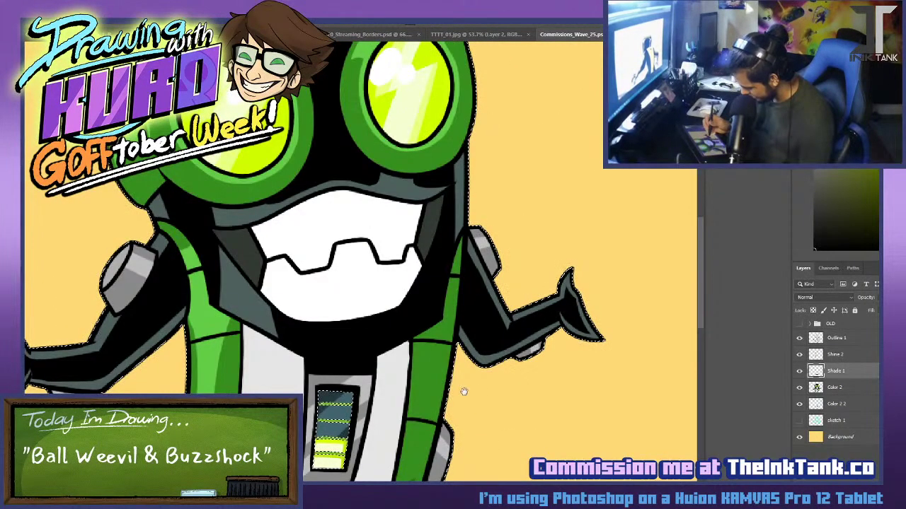
left_click_drag(463, 392, 463, 416)
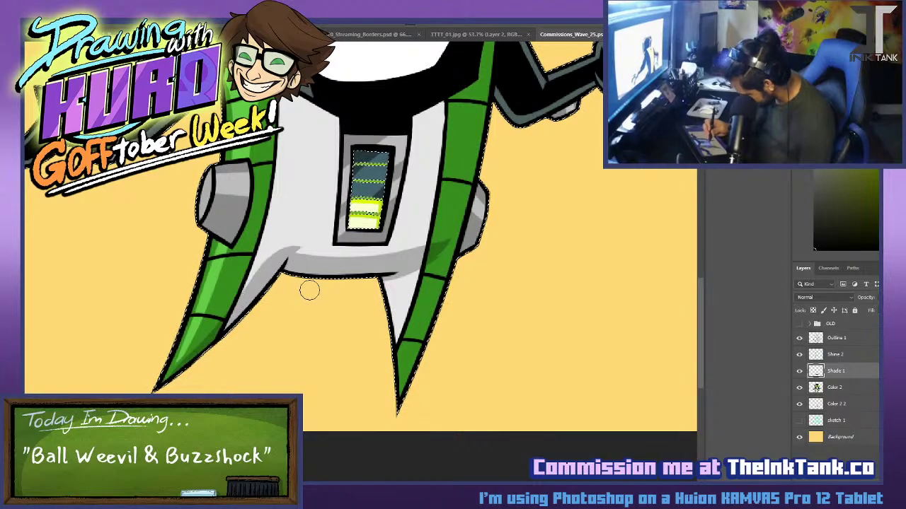
mouse_move(402, 263)
left_mouse_down()
mouse_move(427, 77)
mouse_move(401, 266)
left_mouse_up()
left_click_drag(446, 227, 453, 103)
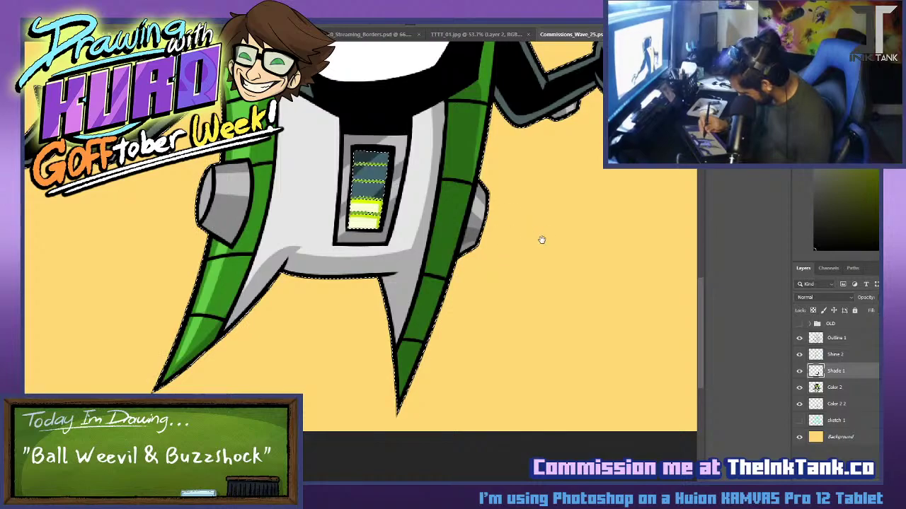
Continue the shading up the right green strip toward the shoulder.
left_click_drag(542, 240, 454, 411)
mouse_move(360, 375)
left_mouse_down()
mouse_move(403, 190)
mouse_move(397, 119)
left_mouse_up()
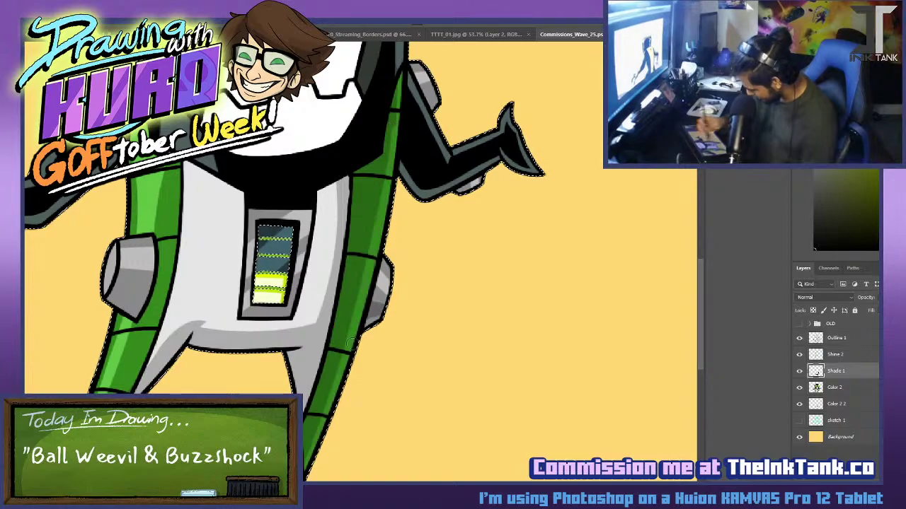
key("ctrl+z")
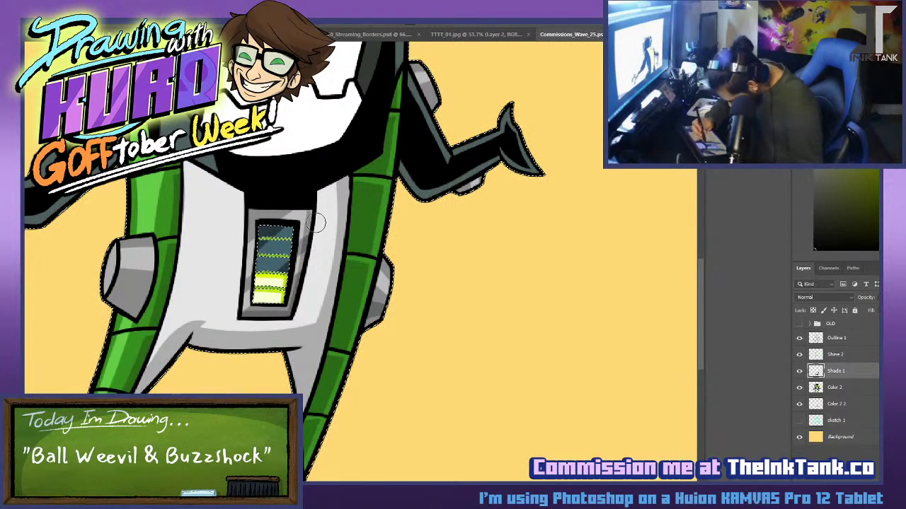
Shade the undersides of the grey pods on the robot's sides and arms.
mouse_move(112, 288)
left_mouse_down()
mouse_move(140, 313)
mouse_move(126, 285)
left_mouse_up()
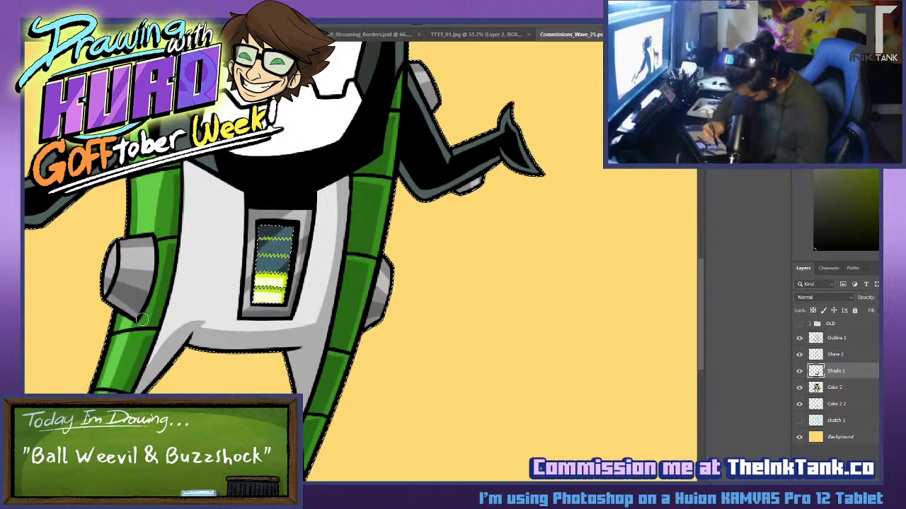
left_click_drag(166, 213, 285, 288)
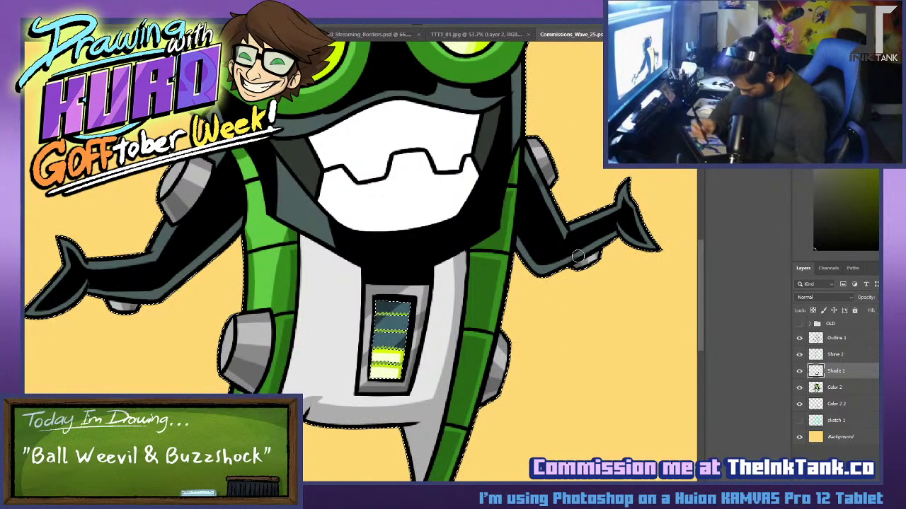
scroll(535, 170, "up", 5)
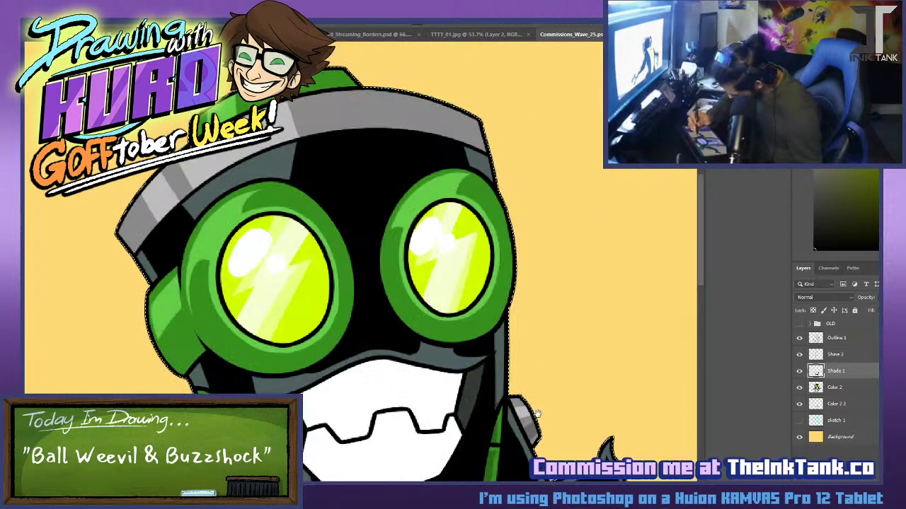
Shade the upper edge of the robot's white mouth, directly beneath the upper lip, on the Shade 1 layer.
left_click_drag(306, 395, 432, 370)
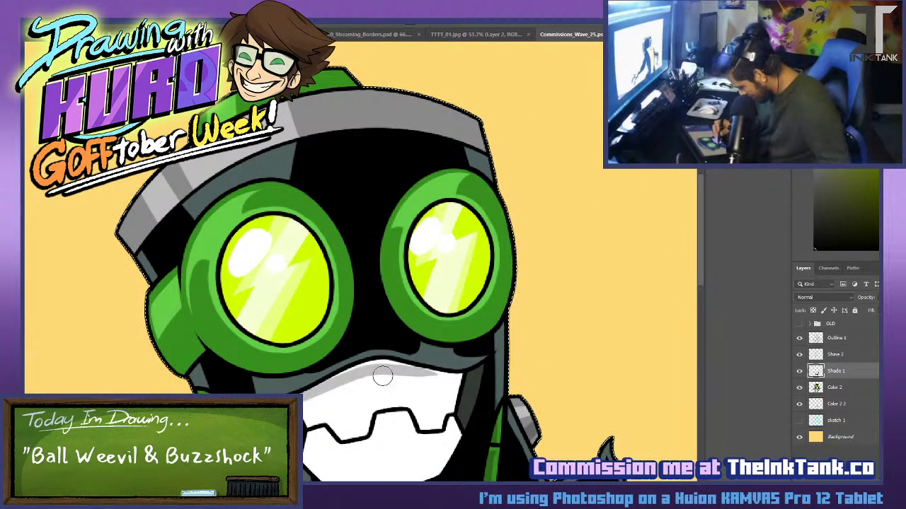
key("ctrl+z")
mouse_move(305, 395)
left_mouse_down()
mouse_move(392, 363)
mouse_move(460, 375)
mouse_move(385, 365)
mouse_move(460, 373)
left_mouse_up()
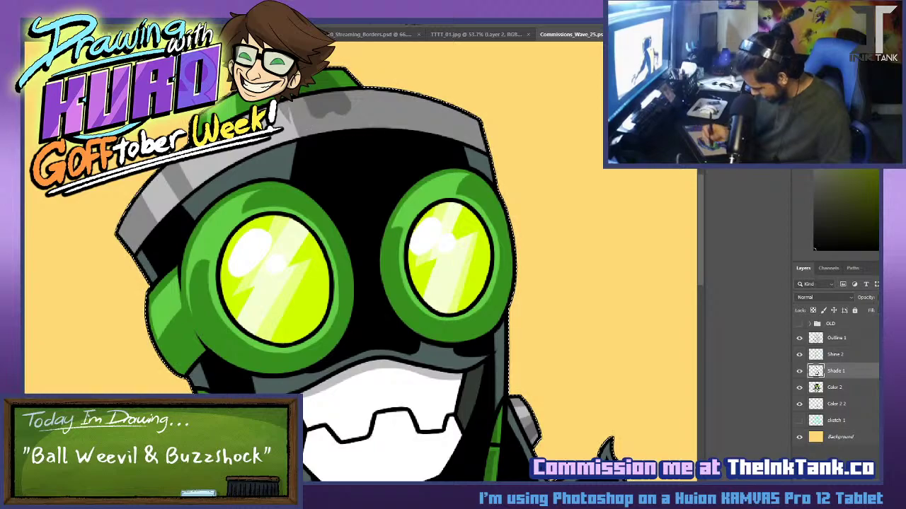
Paint darker vertical bands of shading across the front of the grey headband.
left_click_drag(342, 104, 278, 116)
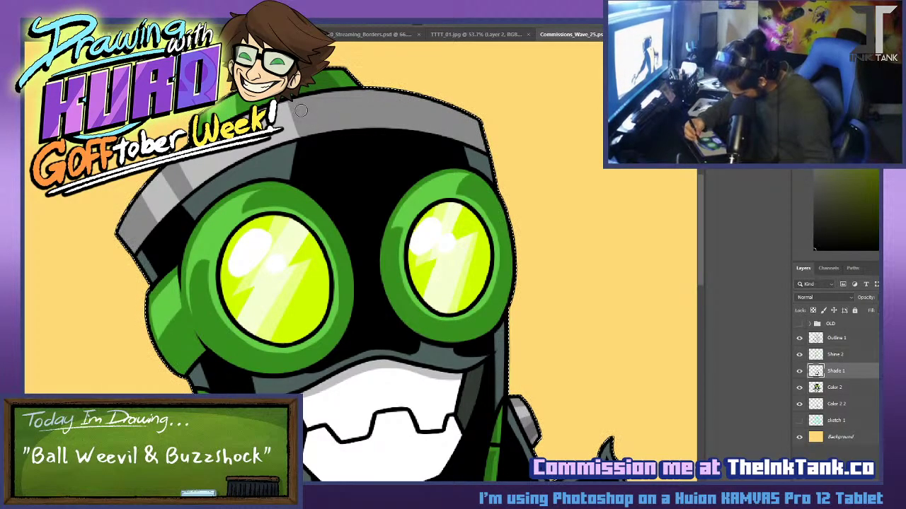
left_click_drag(345, 126, 333, 93)
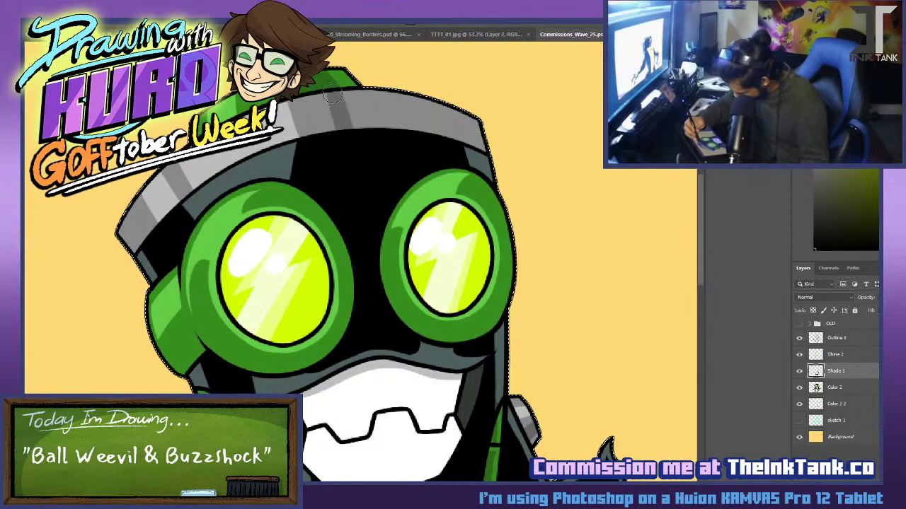
mouse_move(368, 127)
left_mouse_down()
mouse_move(343, 94)
mouse_move(376, 119)
left_mouse_up()
key("ctrl+z")
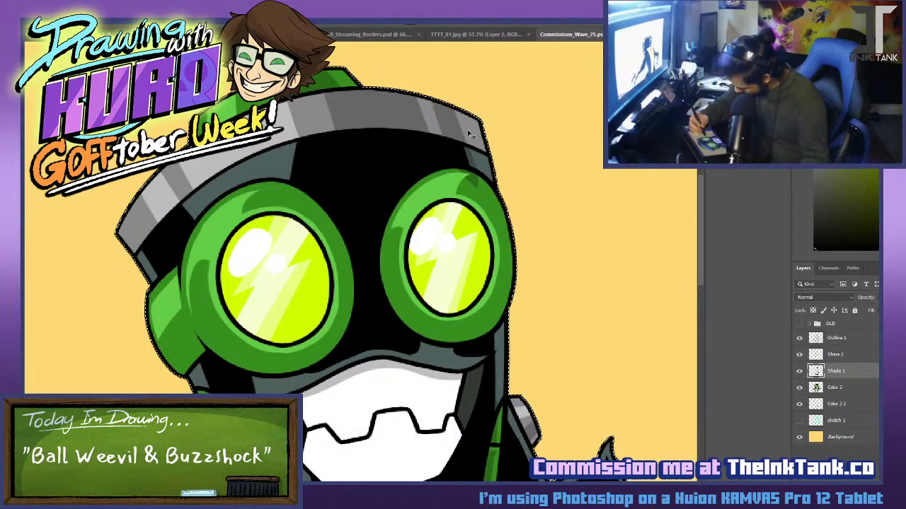
Shade the lower and outer rim of the right green goggle, keeping the yellow lens free of shading.
mouse_move(397, 323)
left_mouse_down()
mouse_move(392, 316)
mouse_move(446, 329)
mouse_move(474, 322)
mouse_move(475, 276)
mouse_move(482, 322)
left_mouse_up()
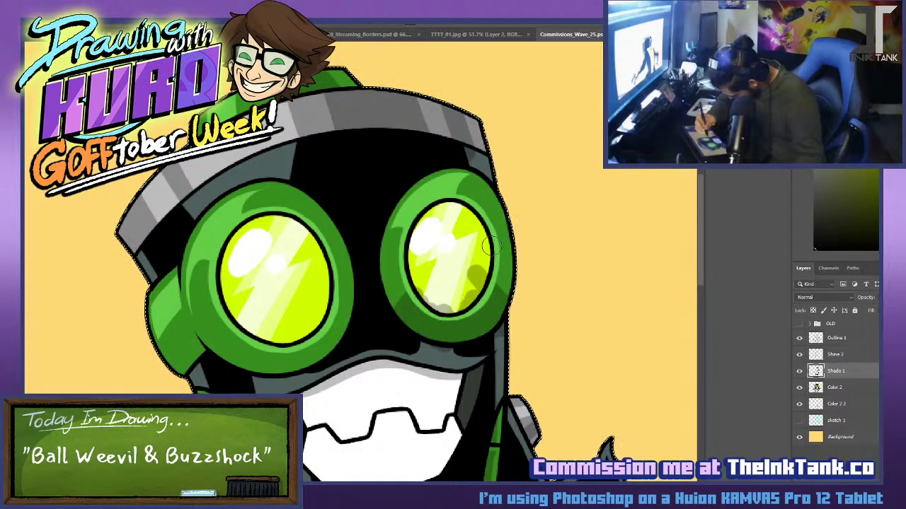
left_click_drag(484, 249, 530, 289)
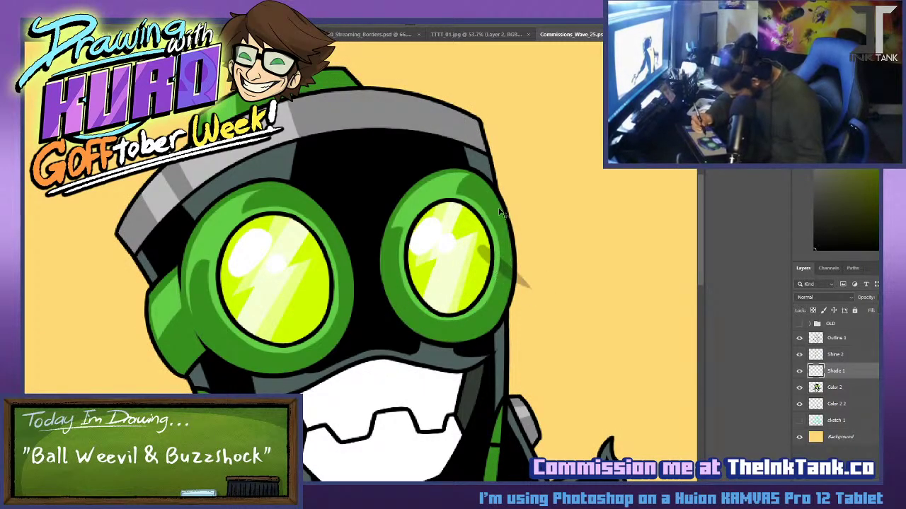
key("ctrl+z")
key("ctrl+z")
key("ctrl+z")
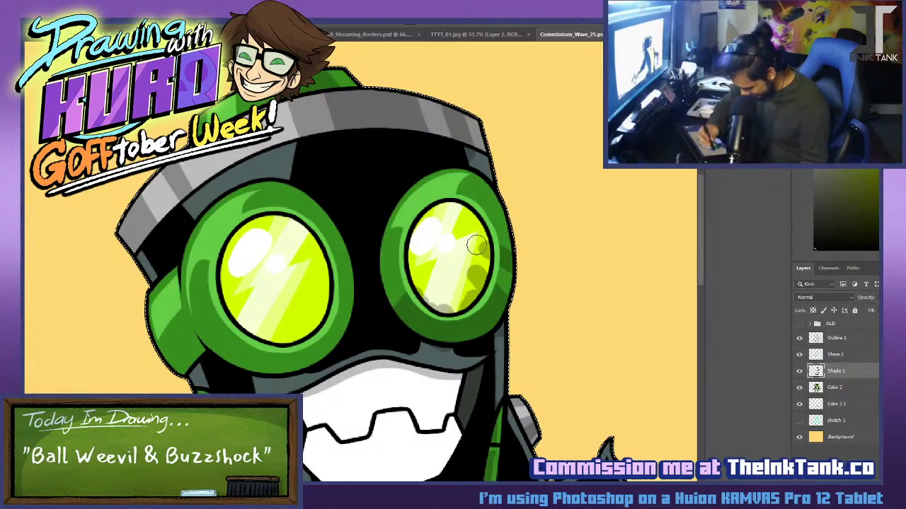
left_click_drag(479, 245, 514, 256)
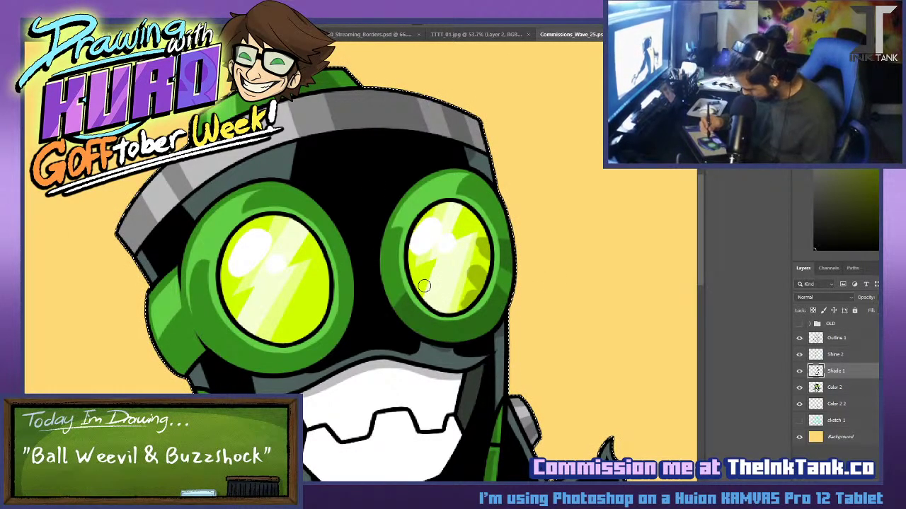
key("ctrl+z")
key("ctrl+z")
key("ctrl+z")
key("ctrl+z")
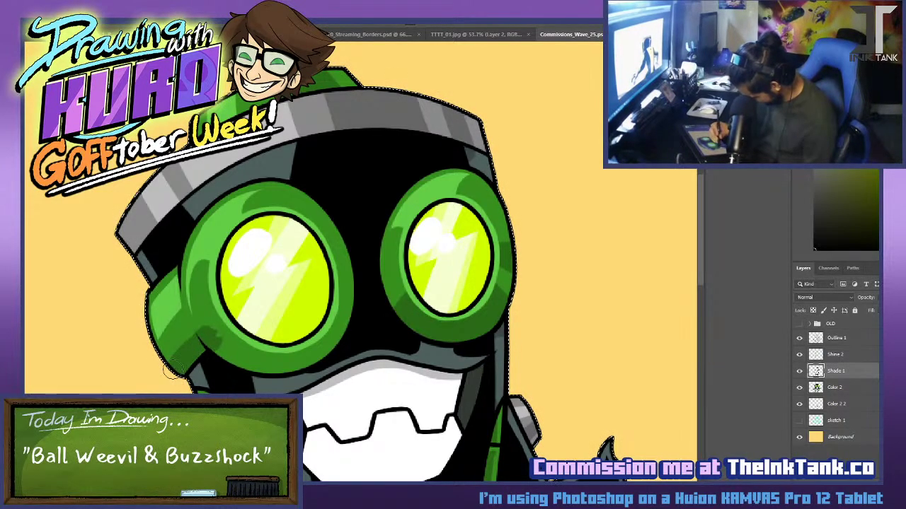
Shade the lower and inner rim of the left green goggle and the underside of the adjoining ear piece.
mouse_move(210, 329)
left_mouse_down()
mouse_move(274, 361)
mouse_move(301, 363)
left_mouse_up()
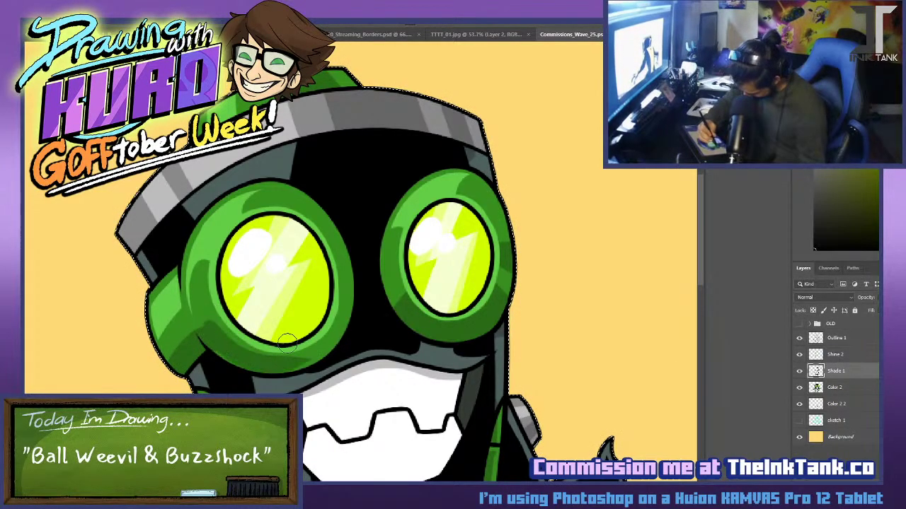
key("ctrl+z")
mouse_move(214, 334)
left_mouse_down()
mouse_move(230, 350)
mouse_move(306, 334)
mouse_move(341, 300)
mouse_move(343, 263)
left_mouse_up()
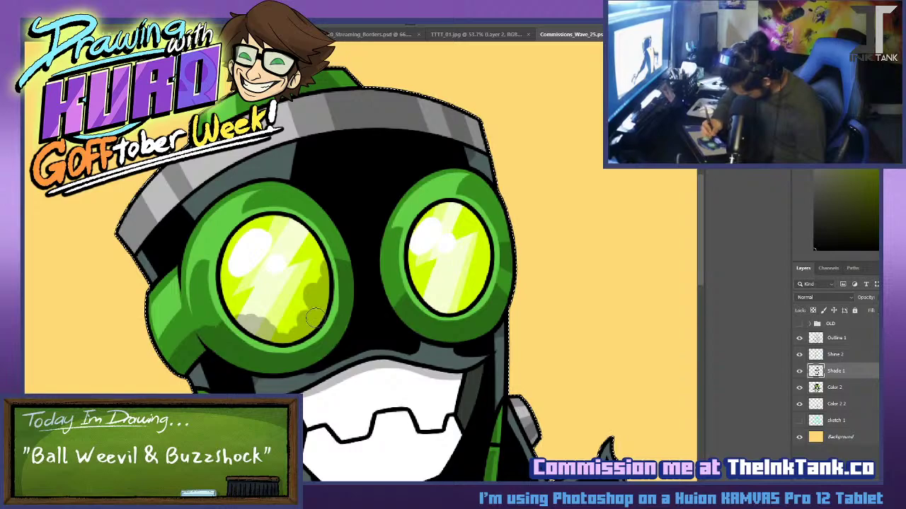
left_click_drag(344, 300, 328, 263)
mouse_move(263, 333)
left_mouse_down()
mouse_move(244, 324)
mouse_move(296, 332)
mouse_move(312, 291)
mouse_move(321, 324)
left_mouse_up()
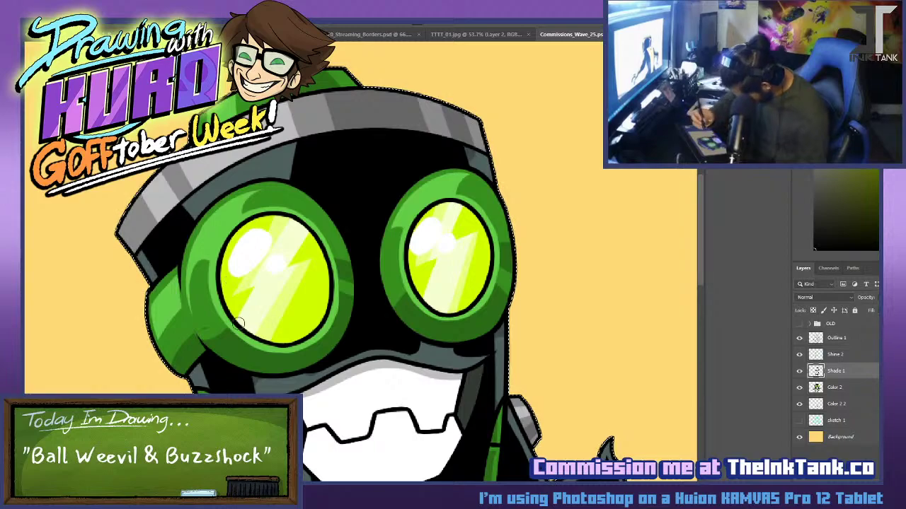
left_click_drag(169, 365, 194, 375)
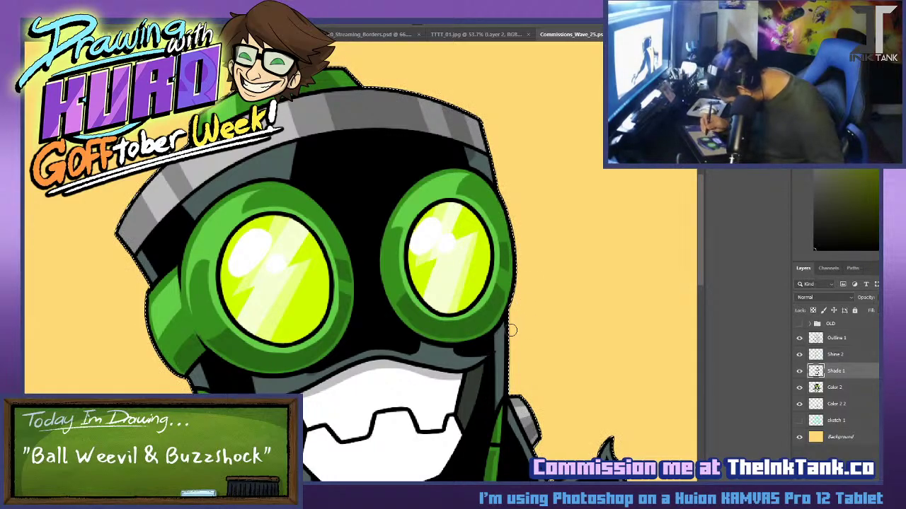
Shade the head's right edge and the right side of the white teeth and lower jaw.
left_click_drag(520, 324, 491, 151)
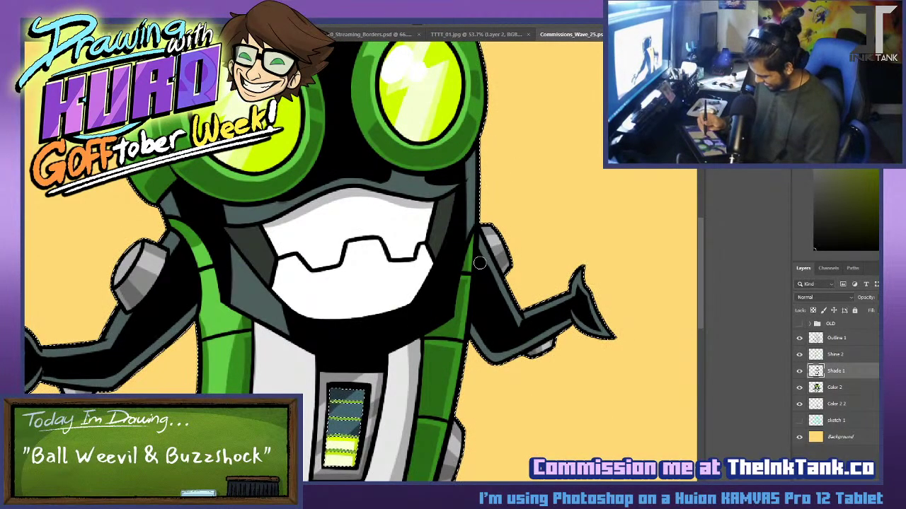
key("bracketright")
key("bracketright")
mouse_move(416, 201)
left_mouse_down()
mouse_move(409, 251)
mouse_move(417, 232)
mouse_move(412, 259)
mouse_move(424, 216)
mouse_move(419, 239)
mouse_move(436, 320)
mouse_move(395, 261)
left_mouse_up()
key("ctrl+z")
mouse_move(416, 299)
left_mouse_down()
mouse_move(419, 249)
mouse_move(447, 291)
mouse_move(432, 268)
left_mouse_up()
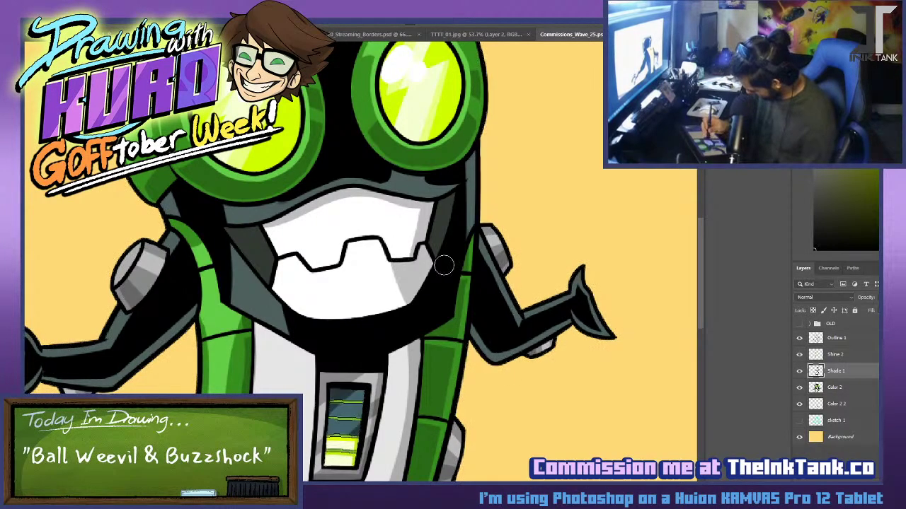
scroll(444, 266, "down", 1)
scroll(443, 265, "down", 1)
scroll(444, 265, "down", 2)
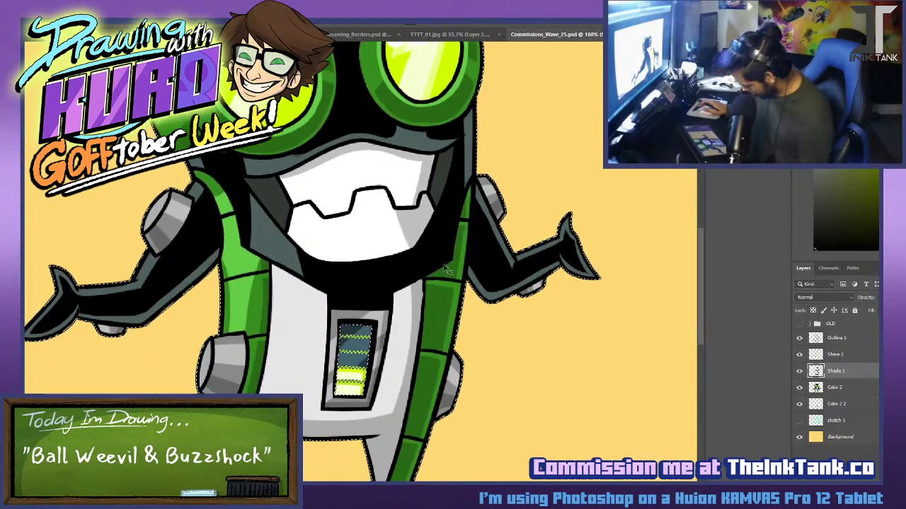
key("ctrl+z")
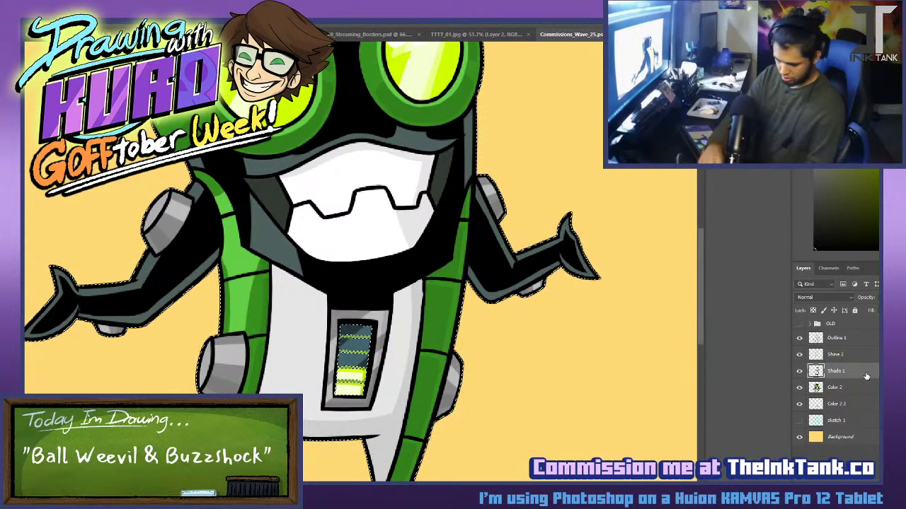
Add a new layer named Bloop 1 directly above Shade 1.
key("F2")
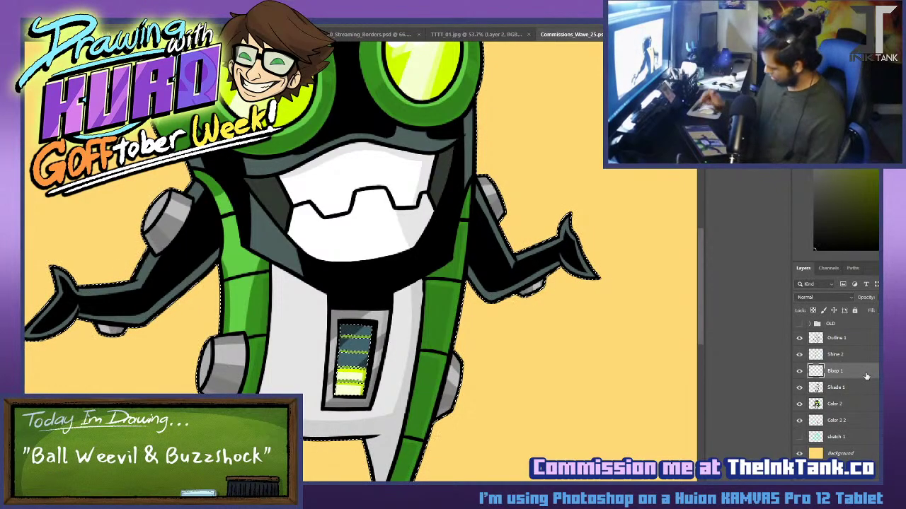
double_click(865, 376)
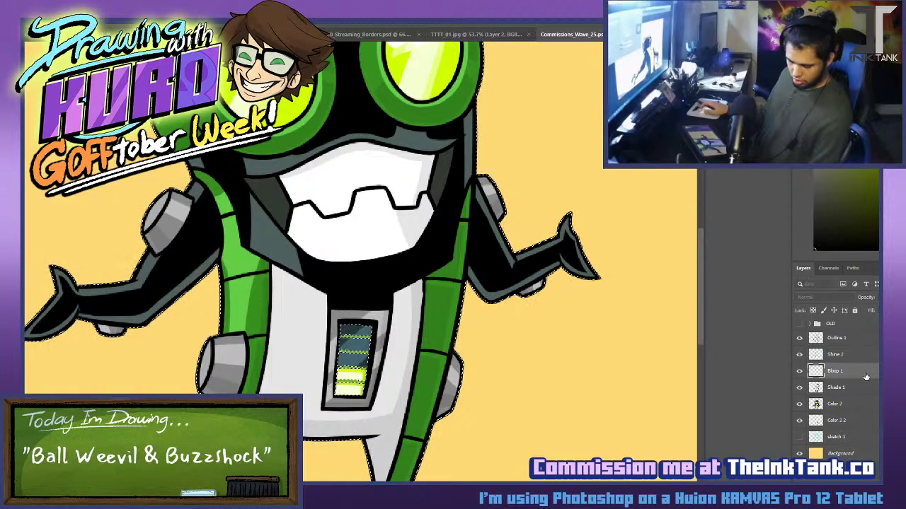
key("Return")
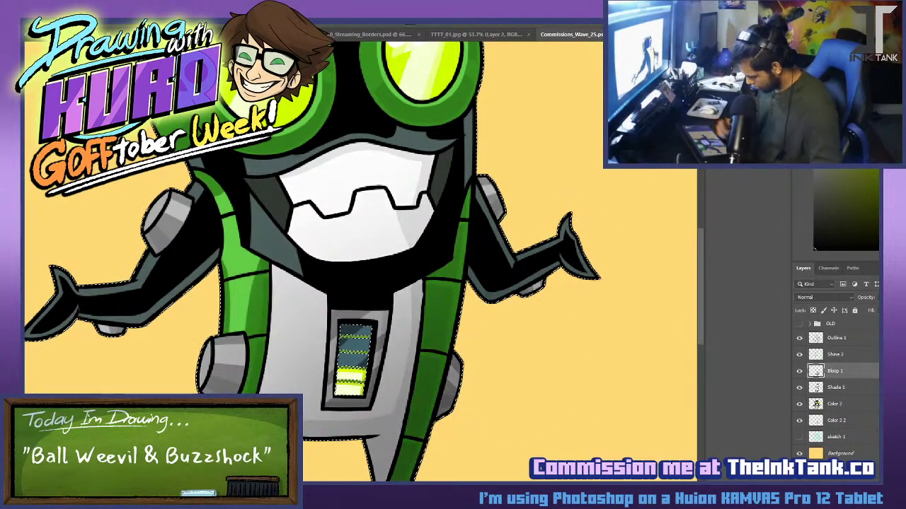
Paint soft dark shading over the robot's lower body with a very large brush, deselect, and save the document.
scroll(486, 182, "down", 5)
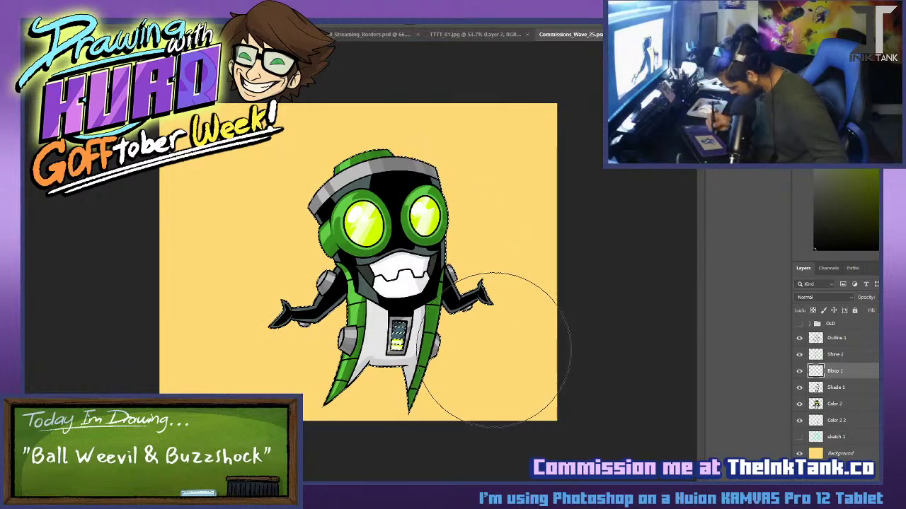
key("ctrl+d")
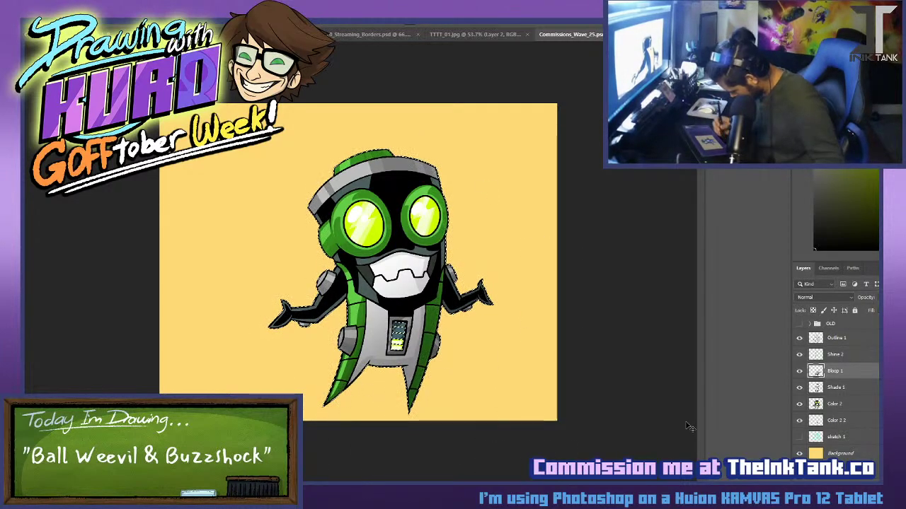
key("ctrl+s")
key("ctrl+plus")
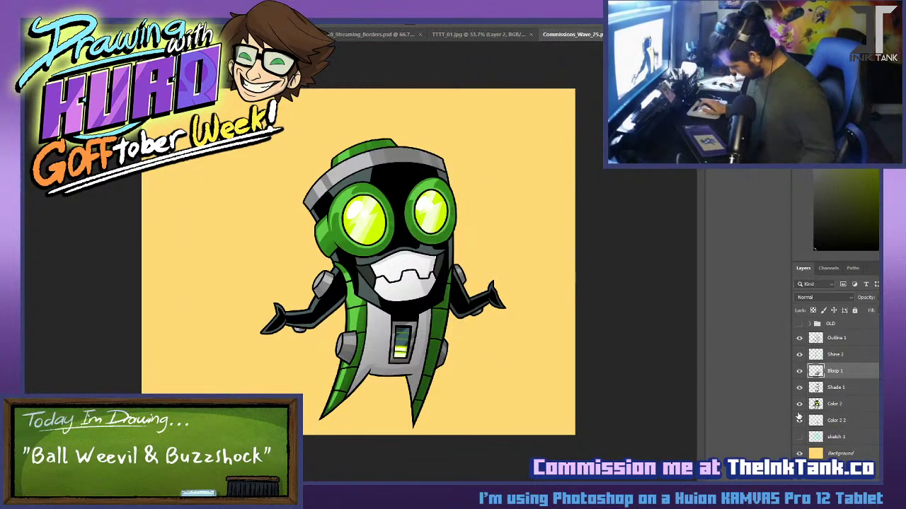
Group the layers from Color 2 2 up to Outline 1 into a group named Shock 1.
left_click(823, 423)
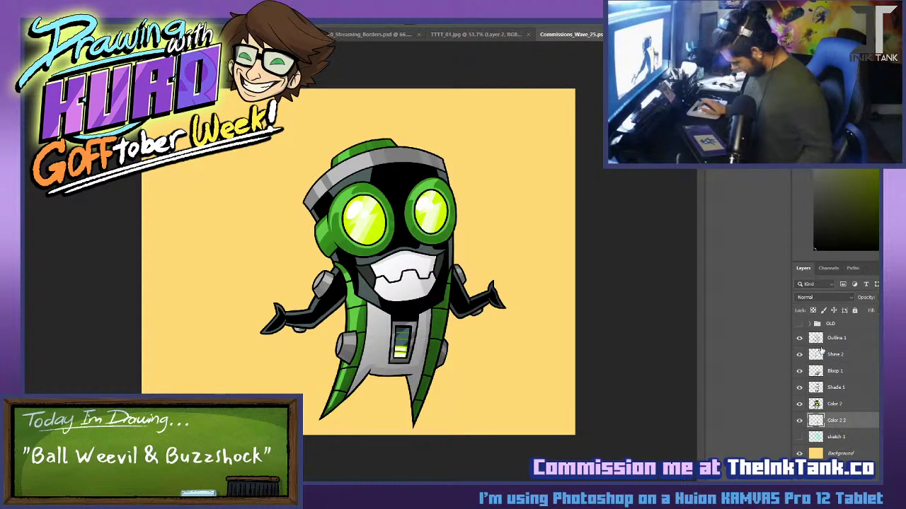
left_click(836, 339, "shift")
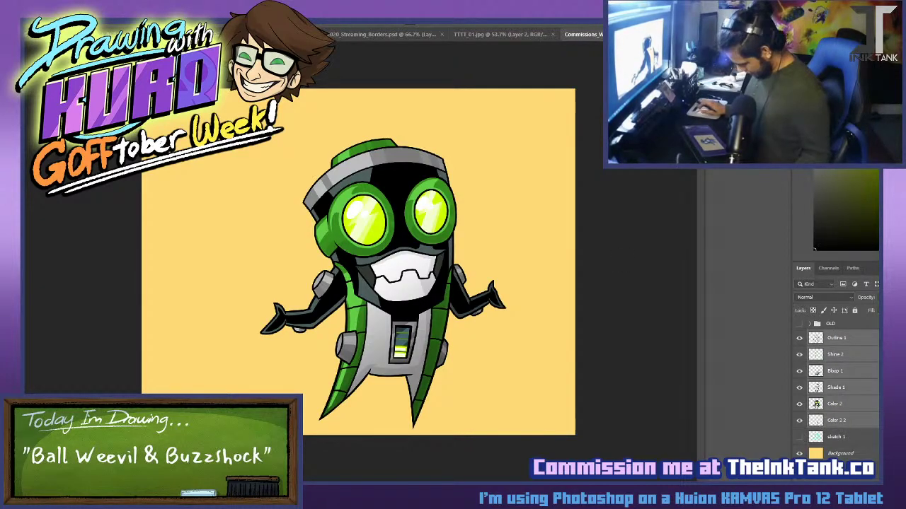
key("ctrl+t")
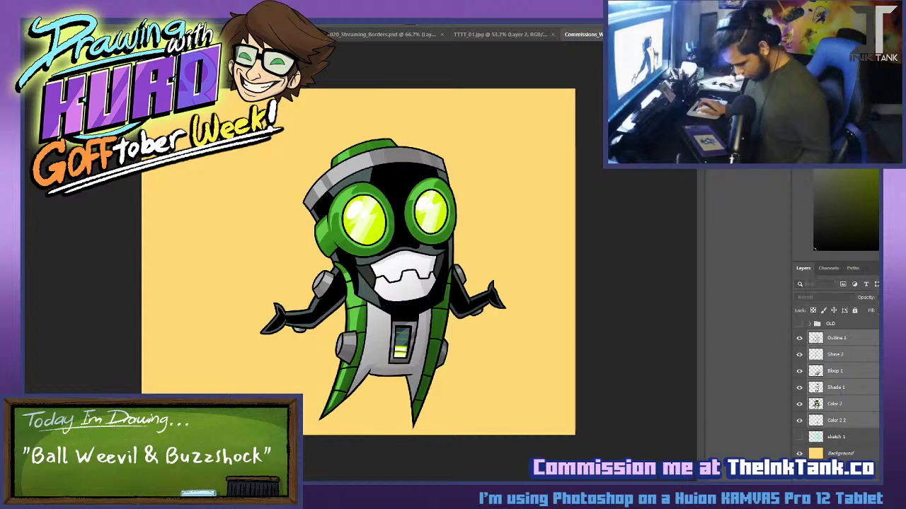
key("Return")
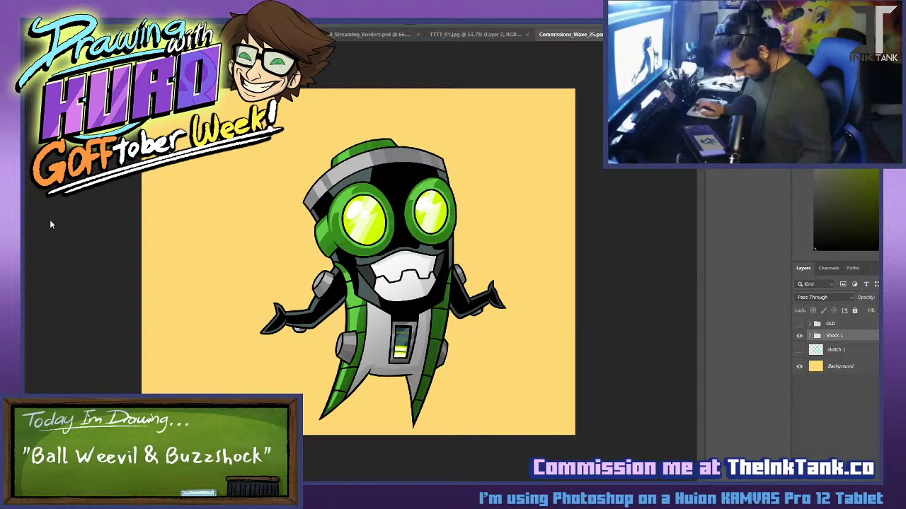
Move the whole Shock 1 group slightly up and to the left on the canvas.
key("ctrl+t")
left_click_drag(301, 221, 289, 205)
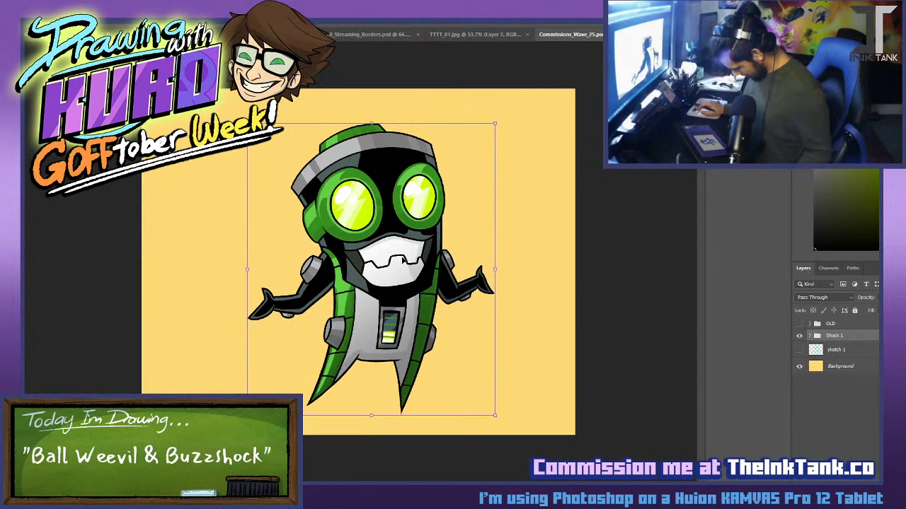
key("Return")
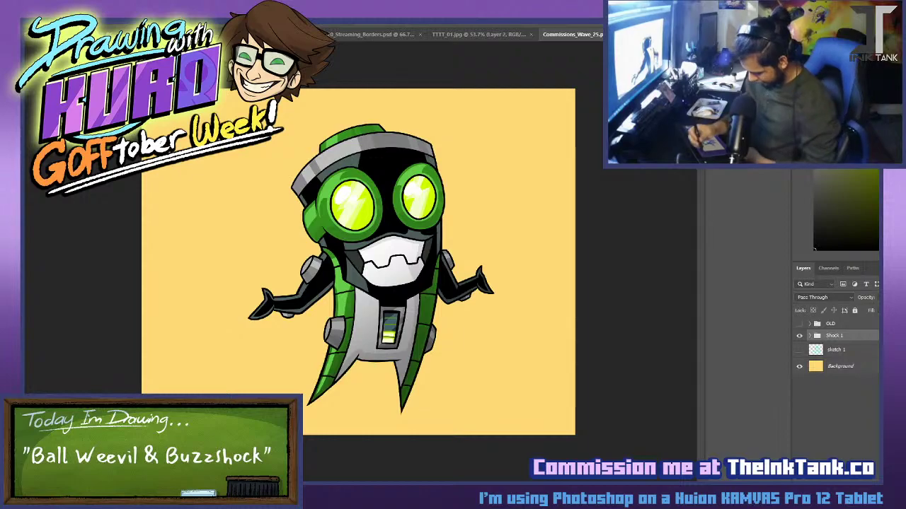
Hide the Background, duplicate the Shock 1 group as Shock 2, and leave only the copy visible.
left_click(799, 366)
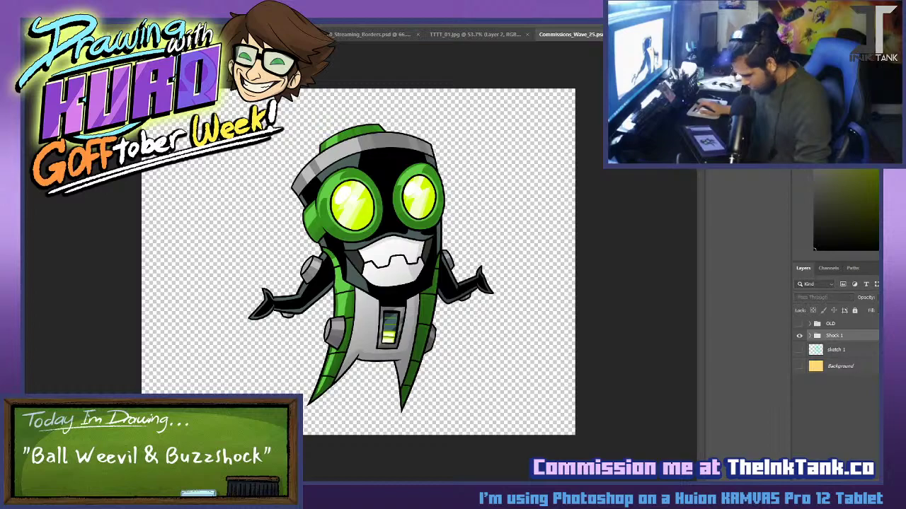
key("ctrl+j")
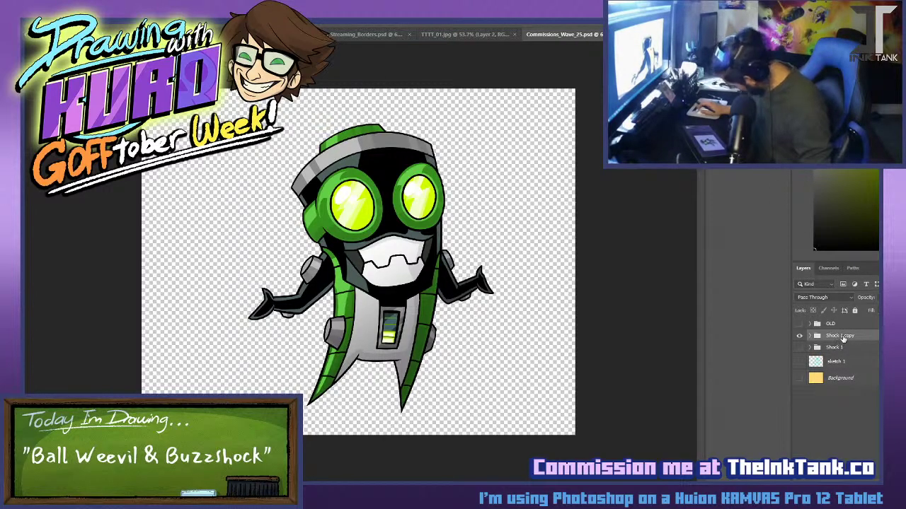
type("2")
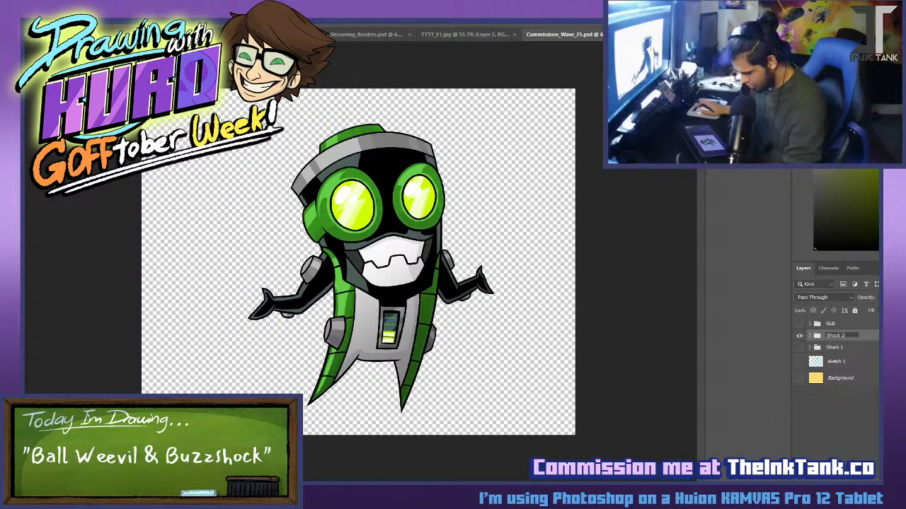
key("Return")
In the Shock 2 group, hide the Bloop 1 layer and darken the Shade 1 layer with a Hue/Saturation adjustment.
left_click(809, 336)
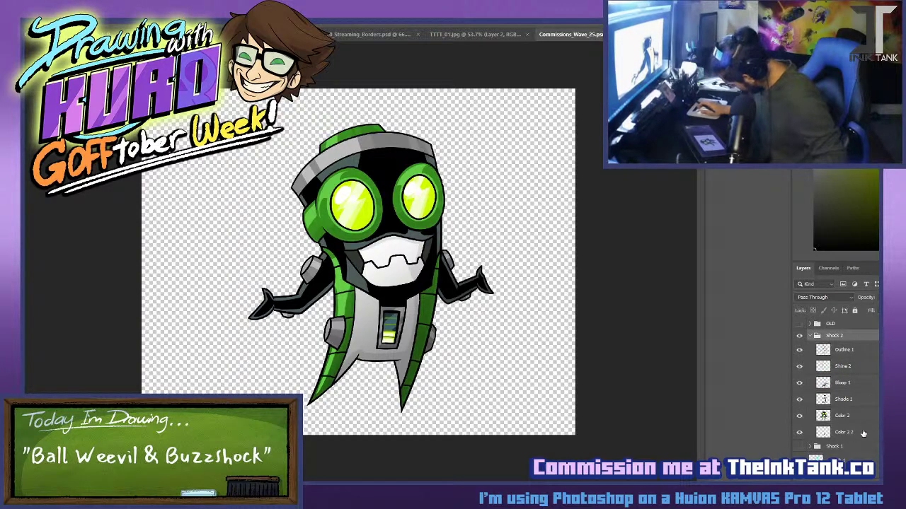
left_click(814, 431)
left_click_drag(375, 330, 502, 371)
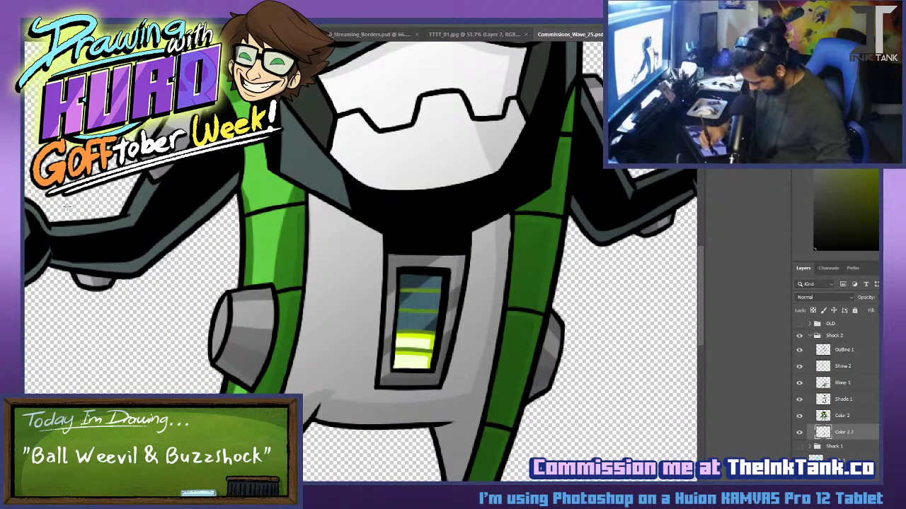
left_click(799, 382)
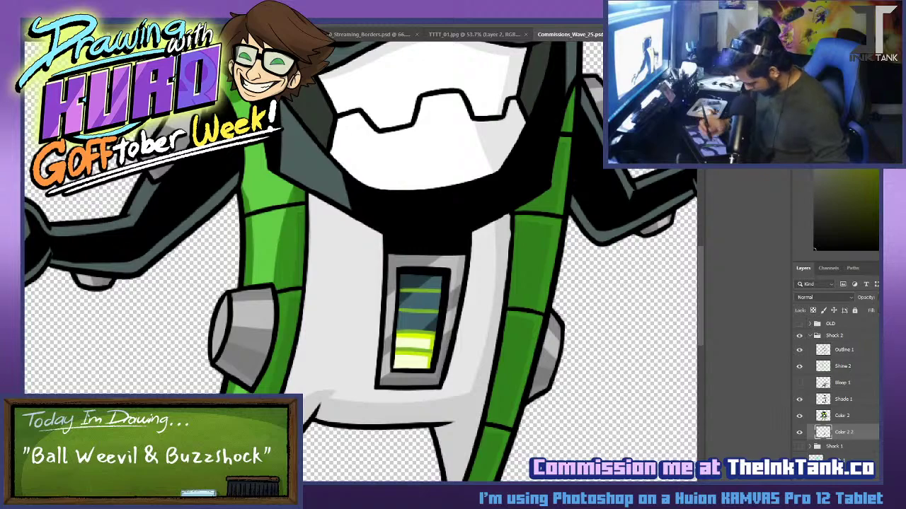
left_click(871, 400)
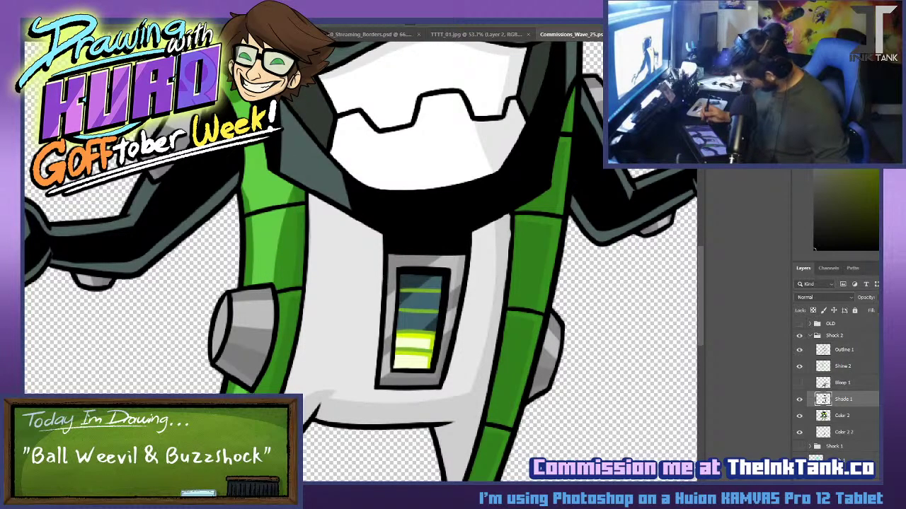
key("ctrl+u")
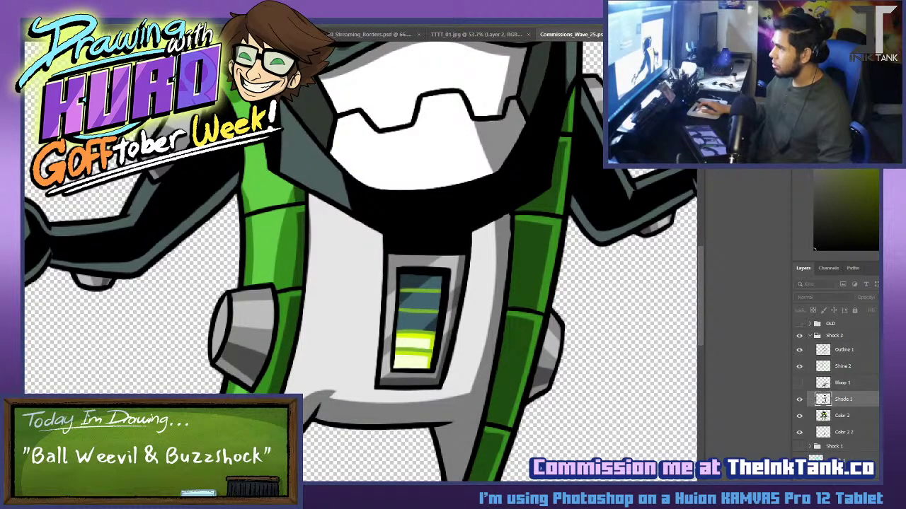
key("Return")
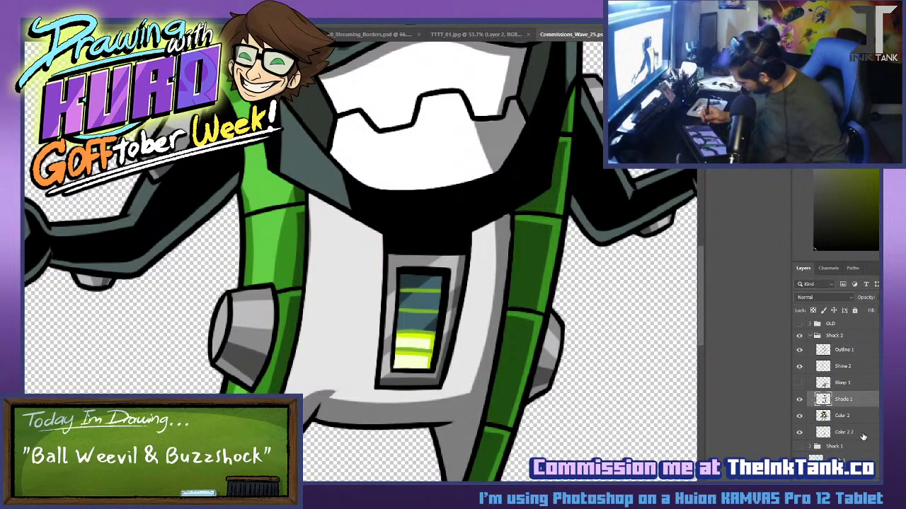
On the Color 2 2 layer, paint the whole chest gauge with glowing yellow-green and pale bars up to its upper edge.
left_click(864, 434)
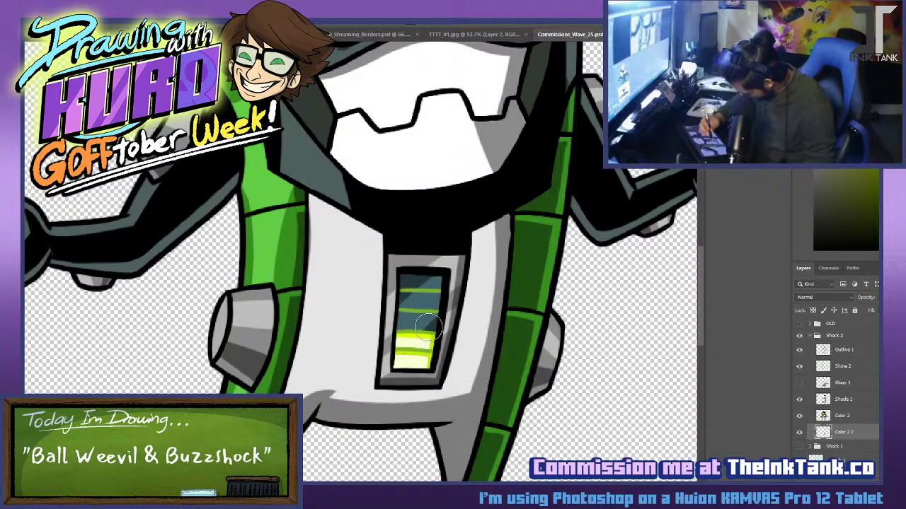
mouse_move(430, 322)
left_mouse_down()
mouse_move(424, 345)
mouse_move(387, 325)
mouse_move(438, 323)
mouse_move(395, 305)
mouse_move(459, 303)
mouse_move(408, 279)
mouse_move(397, 283)
mouse_move(445, 319)
left_mouse_up()
left_click(425, 305, "alt")
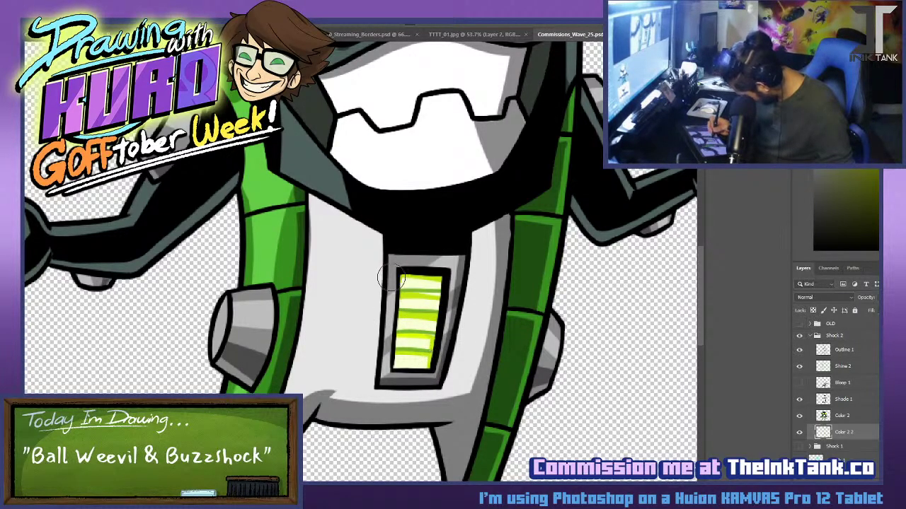
left_click(430, 290, "alt")
mouse_move(391, 278)
left_mouse_down()
mouse_move(462, 274)
mouse_move(432, 279)
mouse_move(411, 297)
mouse_move(442, 276)
mouse_move(413, 292)
mouse_move(453, 290)
mouse_move(425, 414)
left_mouse_up()
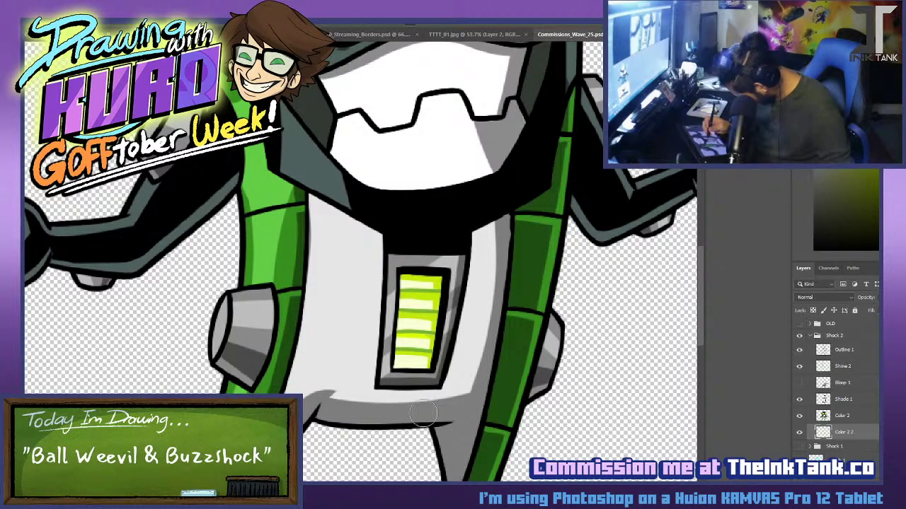
mouse_move(442, 263)
left_mouse_down()
mouse_move(434, 335)
mouse_move(441, 259)
mouse_move(442, 360)
left_mouse_up()
On the Color 2 layer, paint over the reflections in both eyes with flat yellow-green.
left_click(842, 416)
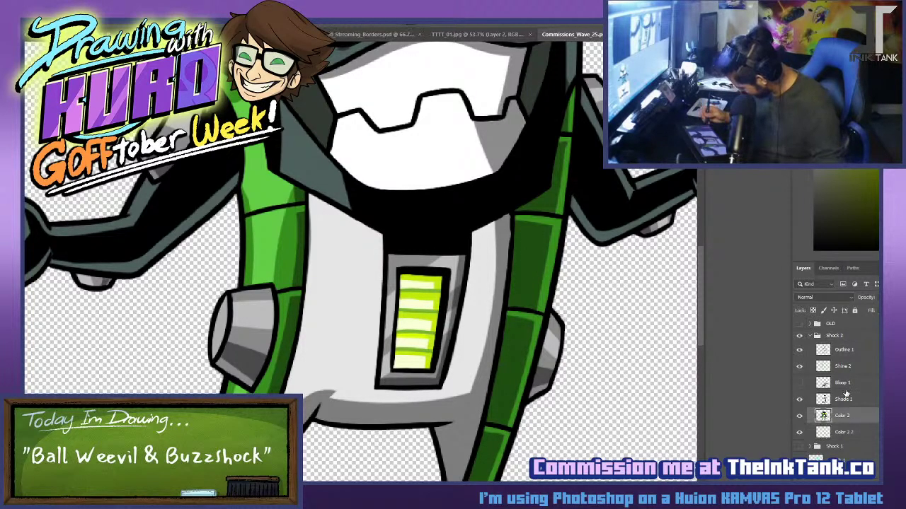
left_click_drag(538, 218, 411, 454)
mouse_move(162, 225)
left_mouse_down()
mouse_move(141, 198)
mouse_move(174, 131)
mouse_move(203, 119)
left_mouse_up()
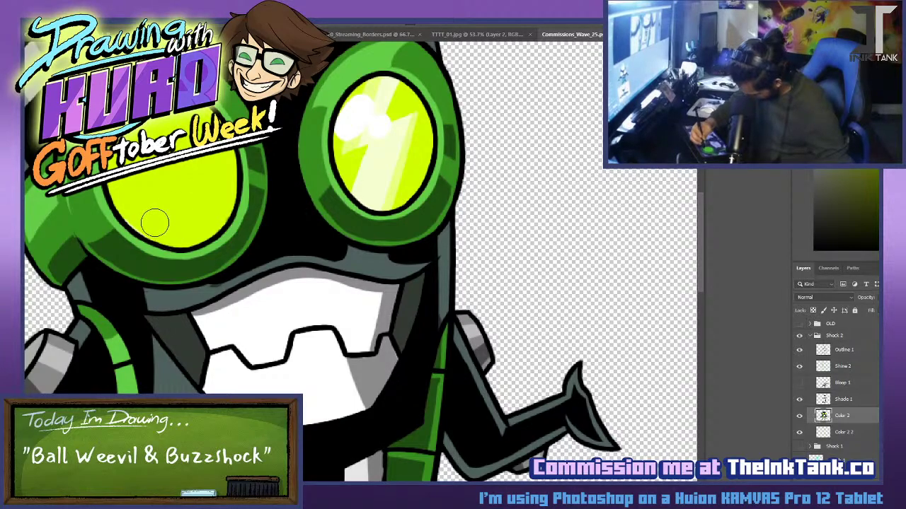
mouse_move(385, 195)
left_mouse_down()
mouse_move(378, 131)
mouse_move(389, 187)
left_mouse_up()
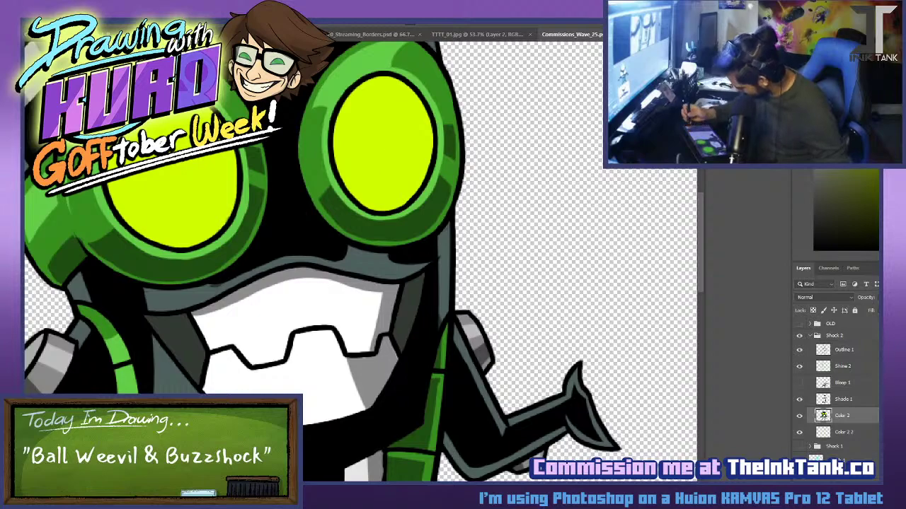
Paint a pale yellow glow in the centre of both eyes, leaving a yellow-green rim around each.
mouse_move(385, 112)
left_mouse_down()
mouse_move(382, 174)
mouse_move(368, 110)
mouse_move(358, 163)
mouse_move(384, 162)
left_mouse_up()
key("ctrl+z")
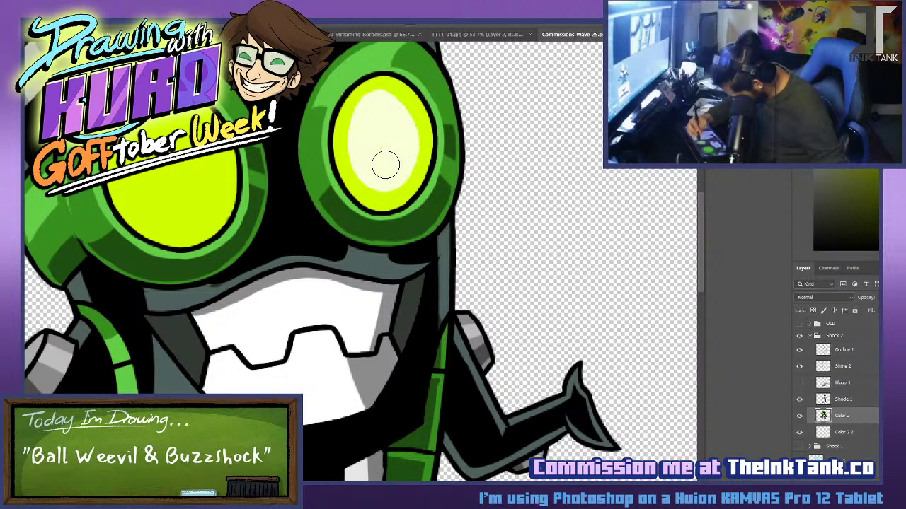
left_click_drag(162, 170, 185, 206)
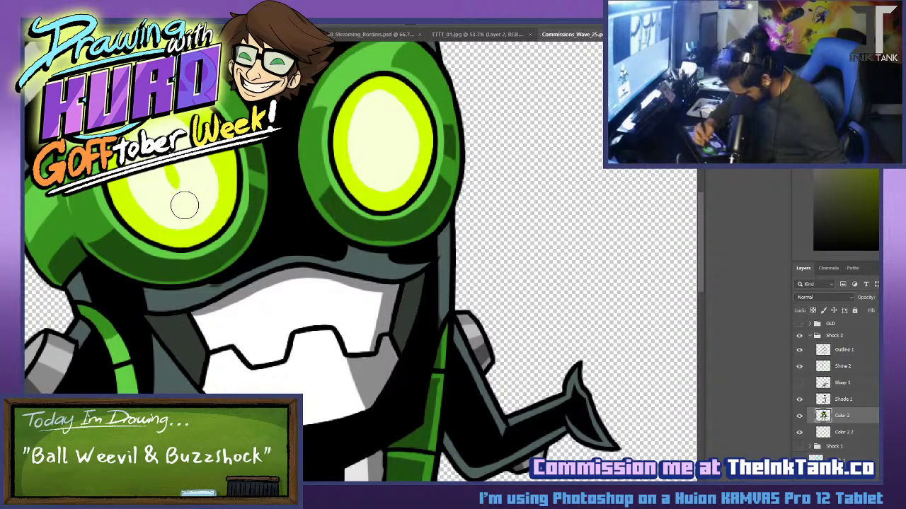
left_click_drag(171, 167, 184, 205)
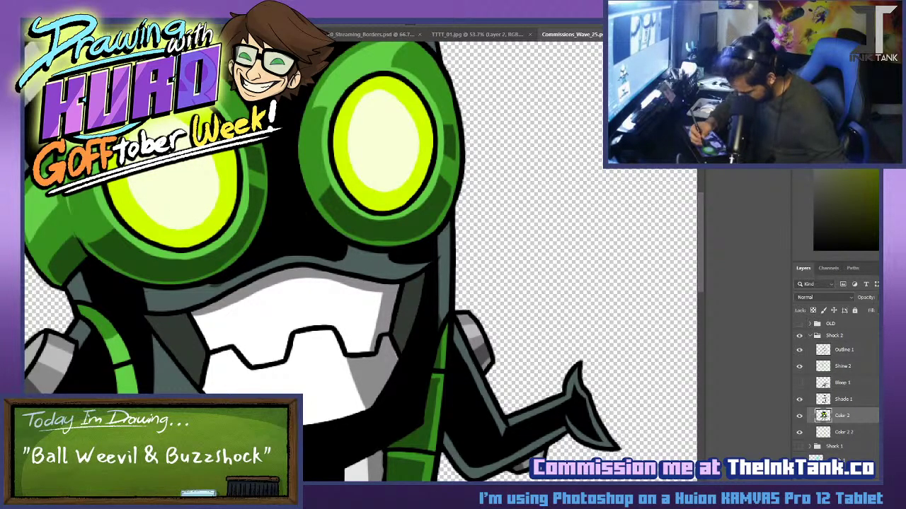
left_click(227, 187)
key("ctrl+d")
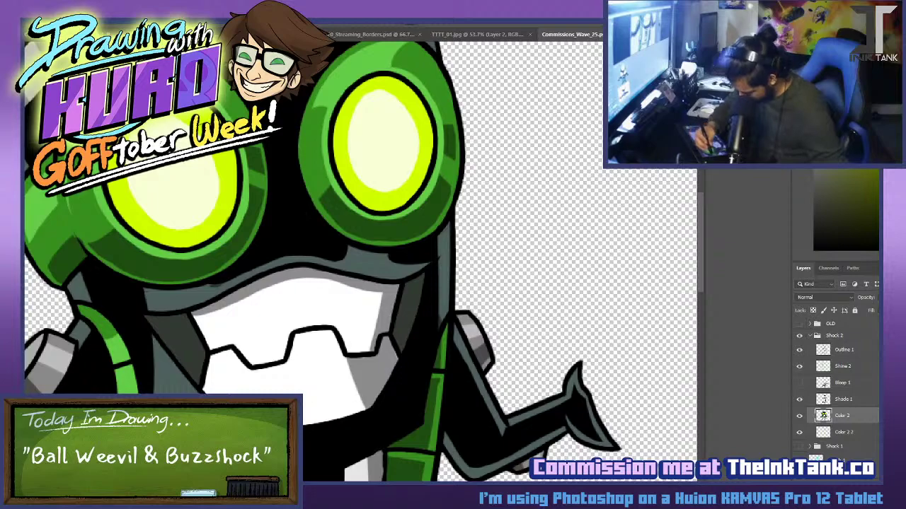
Retouch the pale glow inside the robot's larger left eye, undoing the unwanted strokes.
left_click_drag(181, 121, 217, 177)
key("ctrl+z")
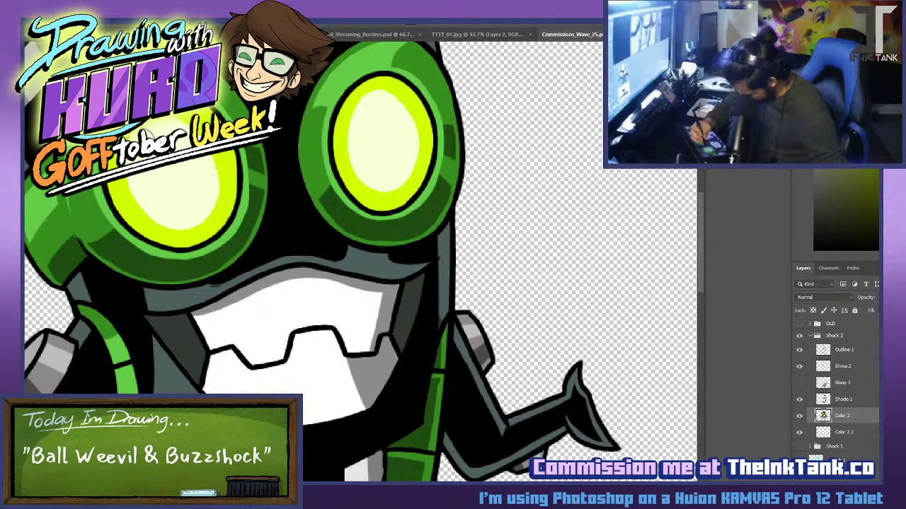
mouse_move(183, 120)
left_mouse_down()
mouse_move(184, 211)
mouse_move(194, 203)
left_mouse_up()
key("ctrl+z")
left_click_drag(203, 124, 203, 193)
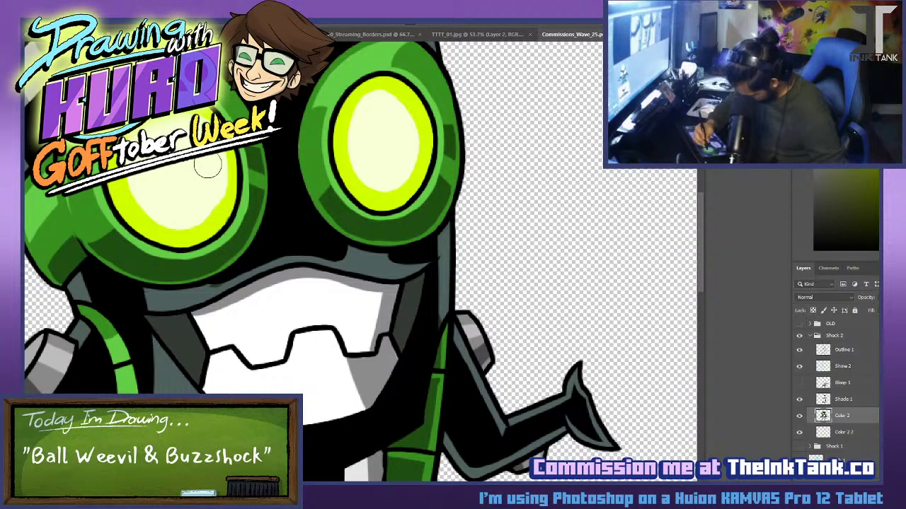
key("ctrl+z")
left_click_drag(198, 135, 190, 201)
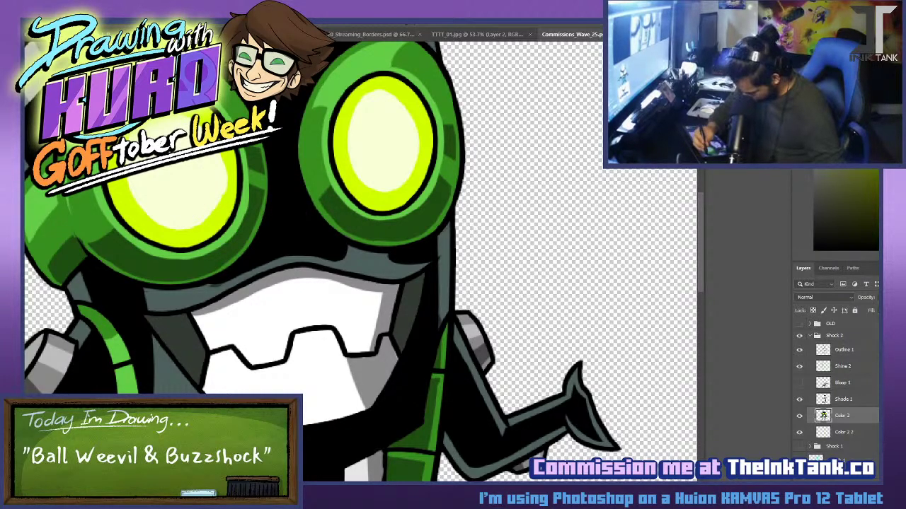
Select the glow and rim areas of both eyes and paint a dark olive lower lid on the right eye.
left_click(189, 135)
left_click(200, 113, "shift")
left_click(360, 131, "shift")
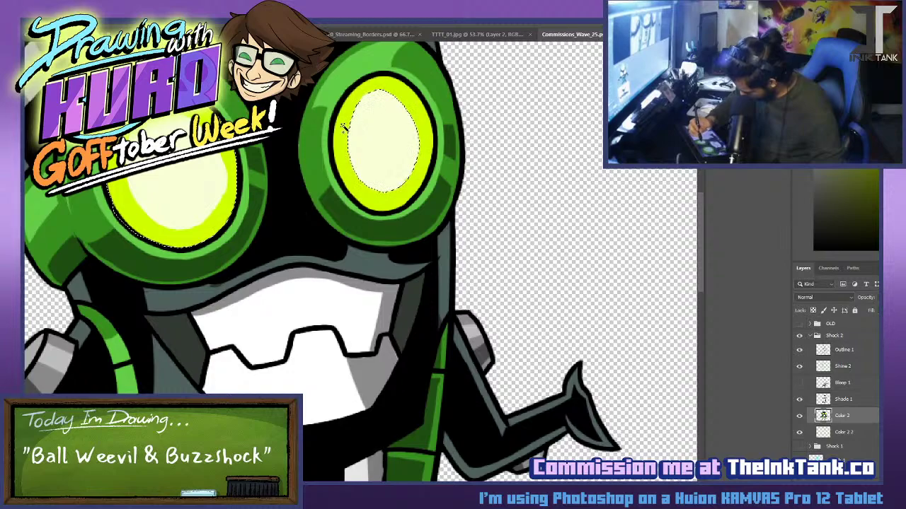
left_click(345, 124, "shift")
left_click(842, 188)
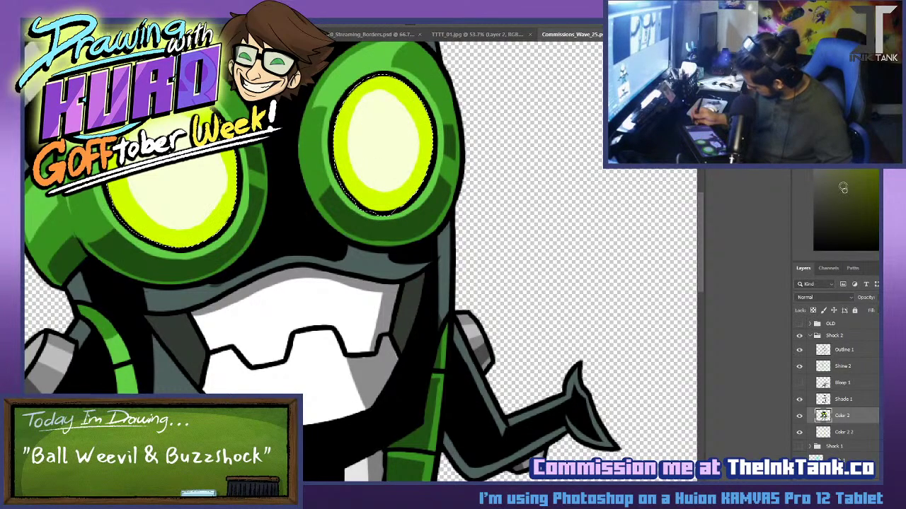
left_click_drag(347, 164, 430, 127)
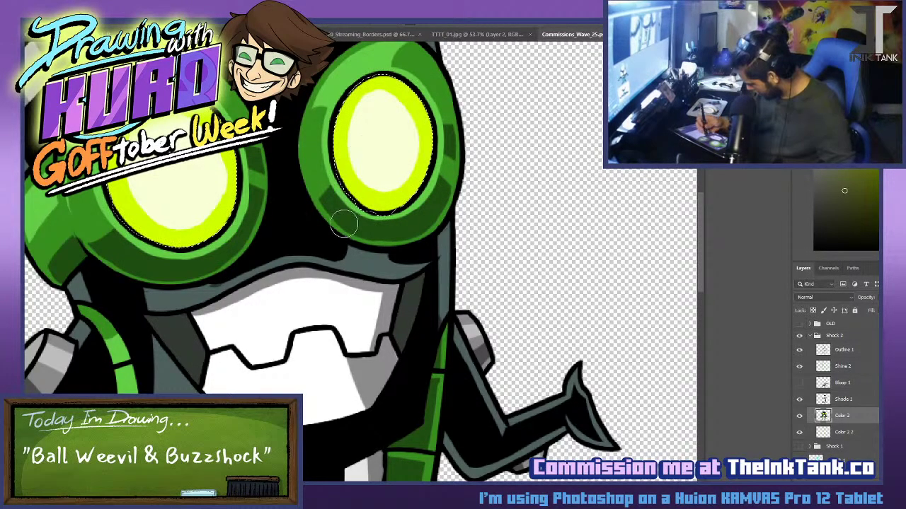
left_click_drag(343, 180, 430, 141)
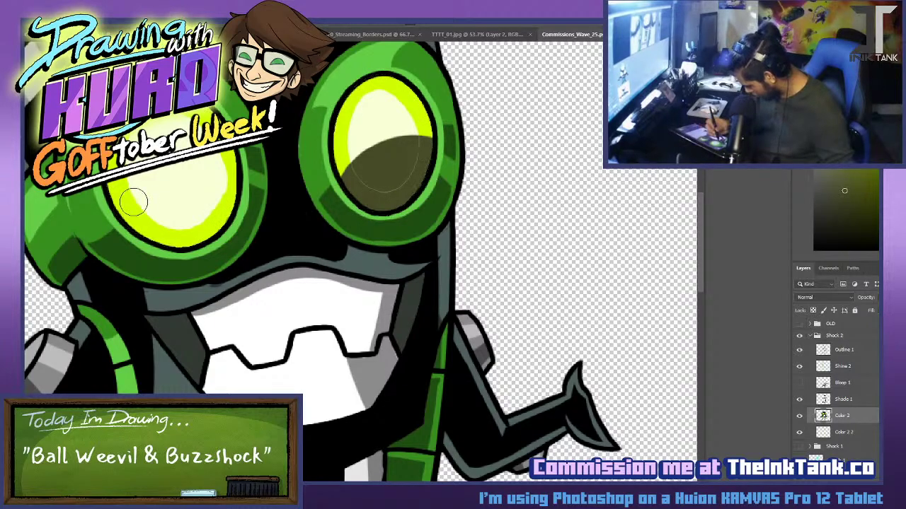
Paint dark olive lower and upper lids on the robot's left eye within the selection.
left_click_drag(134, 202, 237, 189)
mouse_move(92, 218)
left_mouse_down()
mouse_move(226, 186)
mouse_move(110, 225)
mouse_move(161, 237)
left_mouse_up()
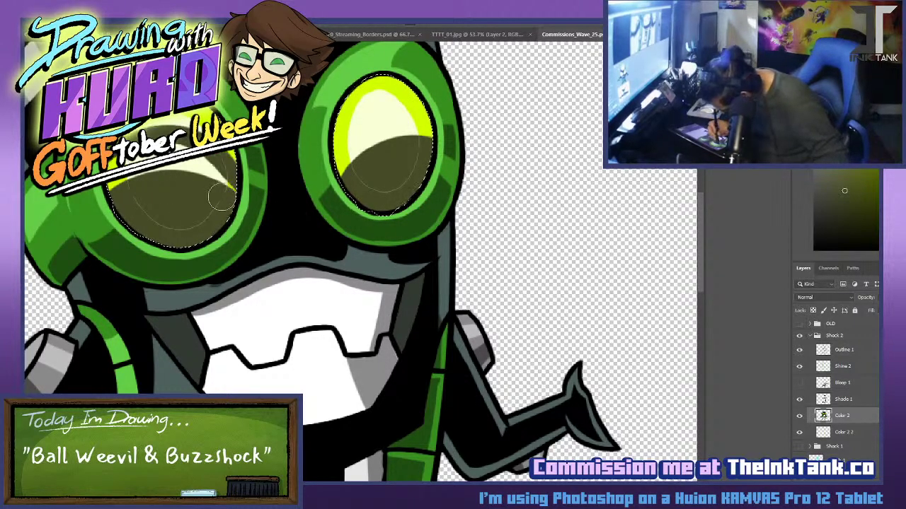
left_click_drag(237, 189, 176, 143)
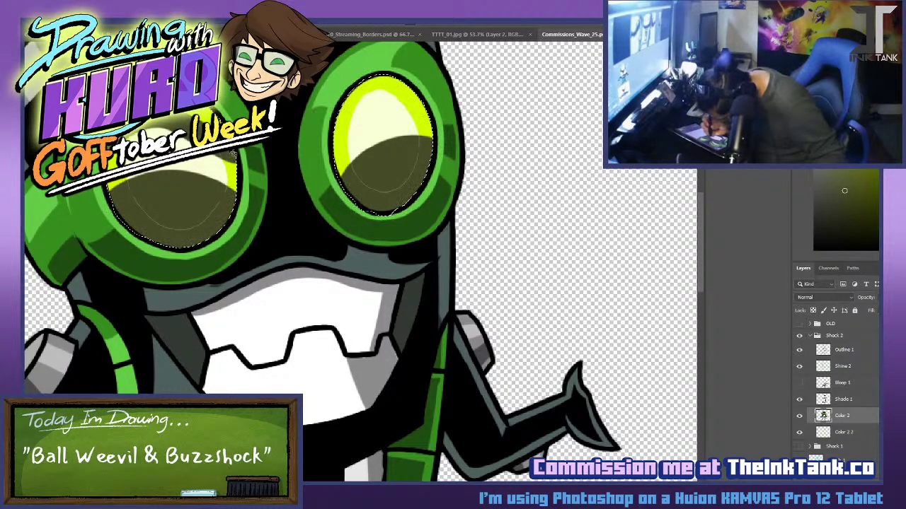
Paint the dark upper lid on the right eye, deselect, and cover the faint outlines within both lower lids.
left_click_drag(341, 138, 383, 82)
key("ctrl+z")
left_click_drag(339, 138, 381, 81)
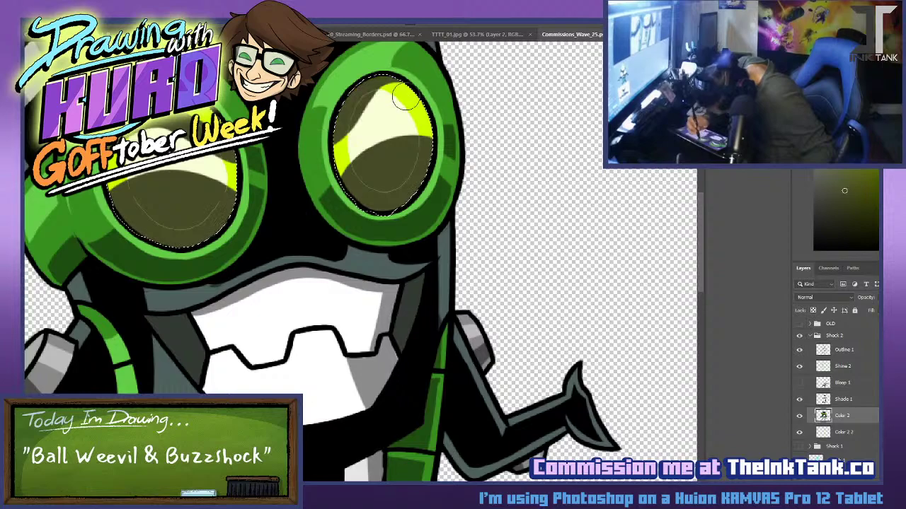
key("ctrl+d")
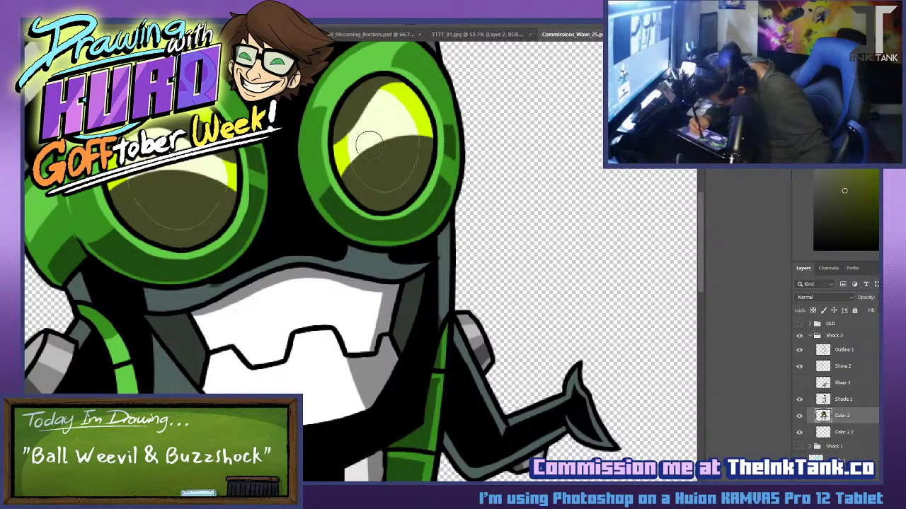
mouse_move(354, 181)
left_mouse_down()
mouse_move(404, 170)
mouse_move(378, 192)
mouse_move(417, 146)
mouse_move(402, 170)
left_mouse_up()
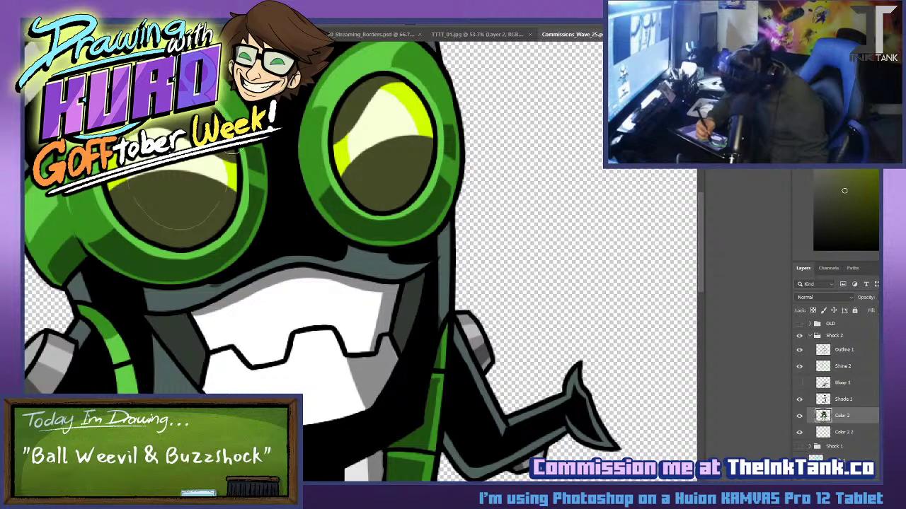
mouse_move(139, 204)
left_mouse_down()
mouse_move(190, 219)
mouse_move(181, 225)
mouse_move(223, 194)
left_mouse_up()
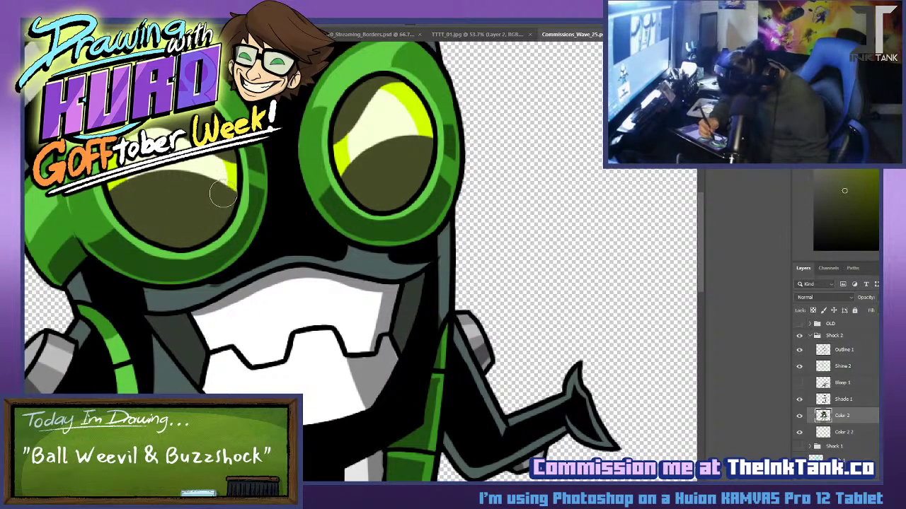
Fill the two dark grey panels on either side of the robot's mouth with yellow-green.
key("ctrl+minus")
key("ctrl+minus")
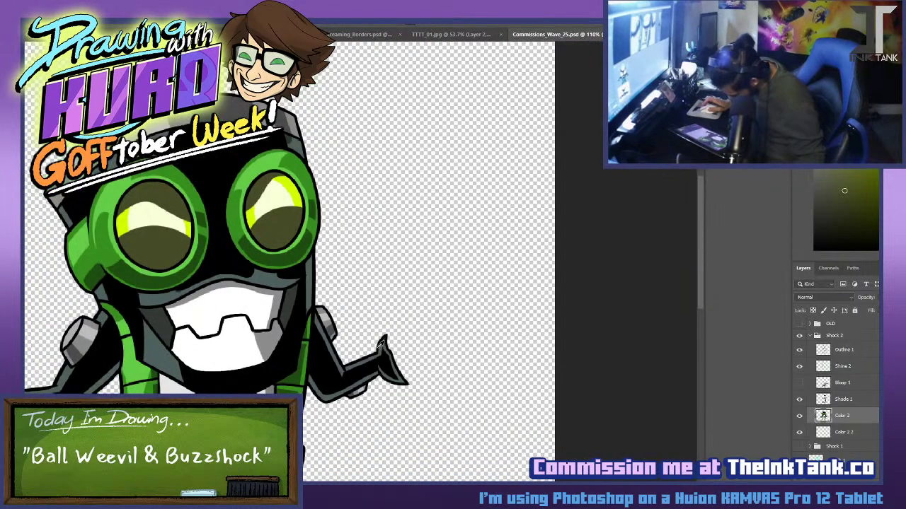
left_click_drag(379, 306, 441, 229)
scroll(457, 269, "up", 3)
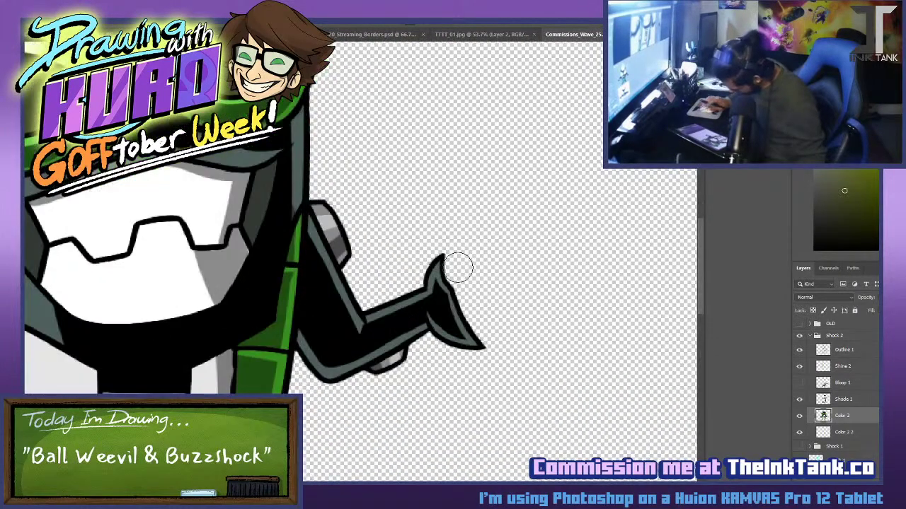
left_click_drag(196, 337, 305, 332)
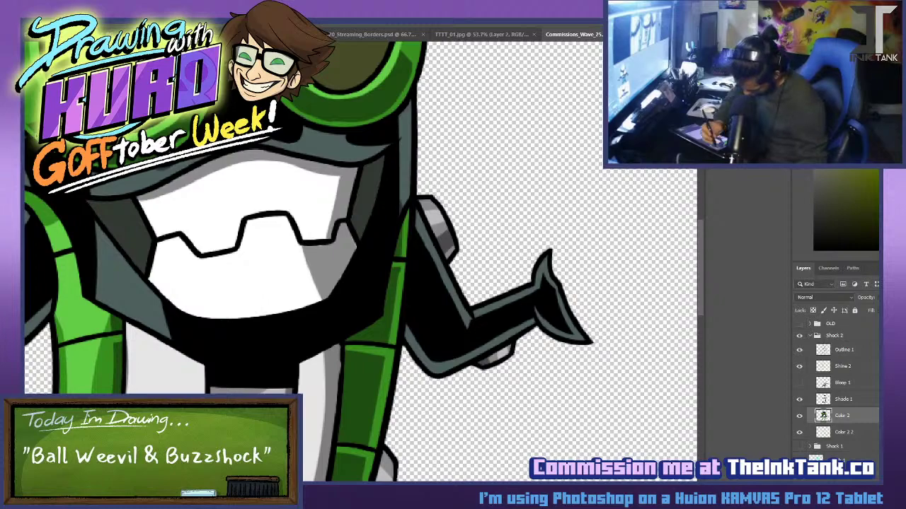
left_click(116, 223)
left_click(366, 208)
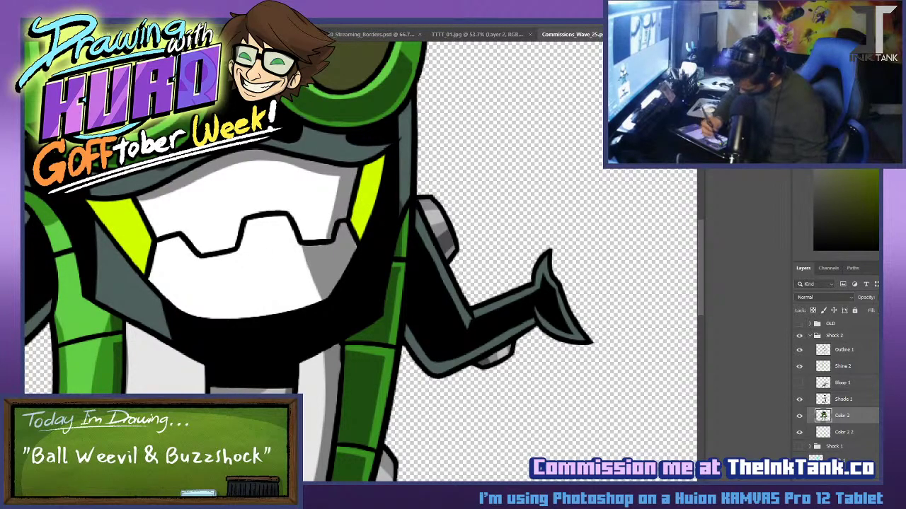
Select both yellow-green mouth panels and paint a pale cream glow along their inner edges beside the teeth.
left_click(138, 241)
left_click(361, 199, "shift")
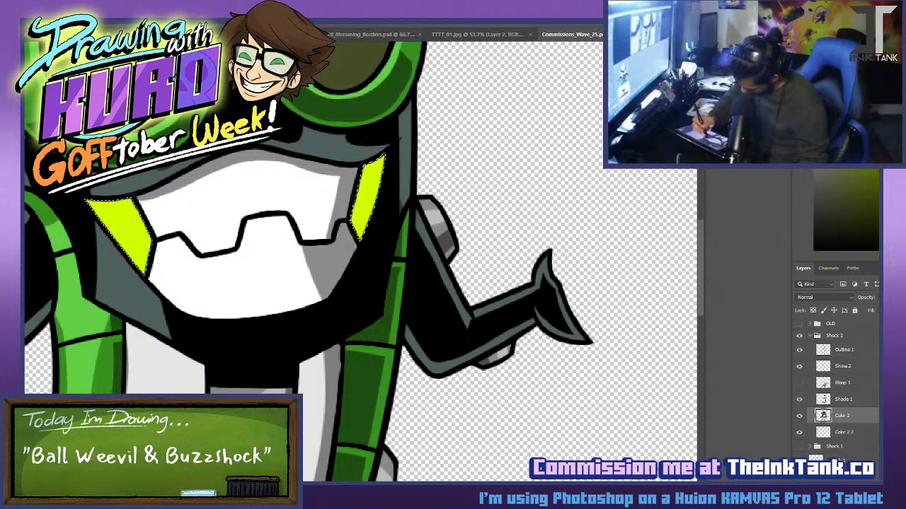
left_click_drag(119, 190, 175, 300)
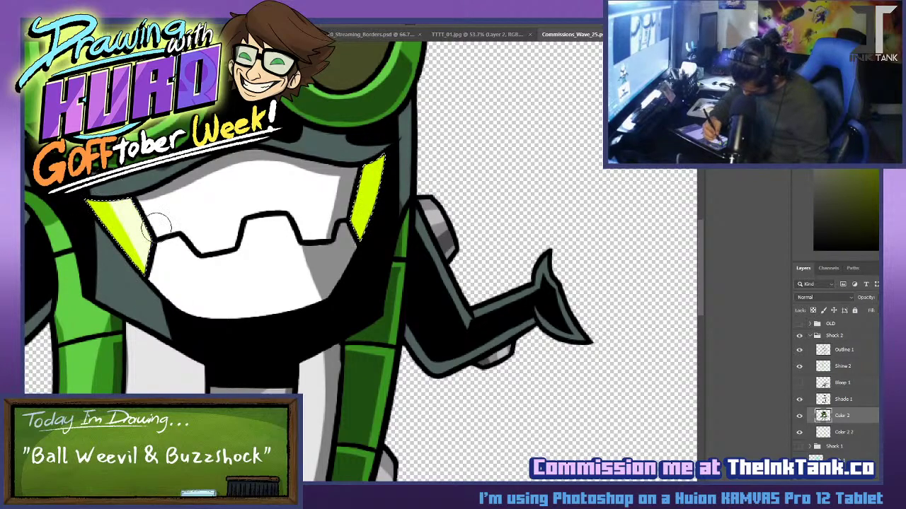
left_click_drag(368, 139, 358, 230)
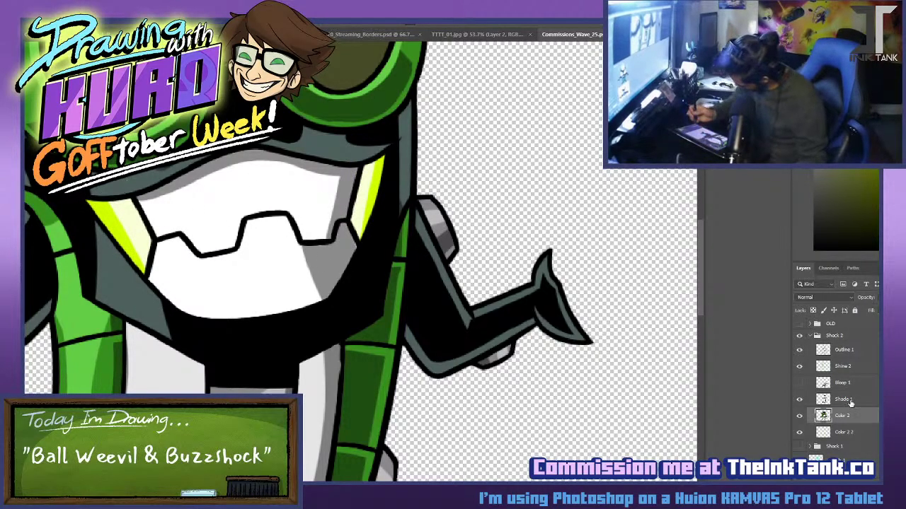
Remove the grey shading from the upper and lower teeth on the Shade 1 layer.
left_click(842, 399)
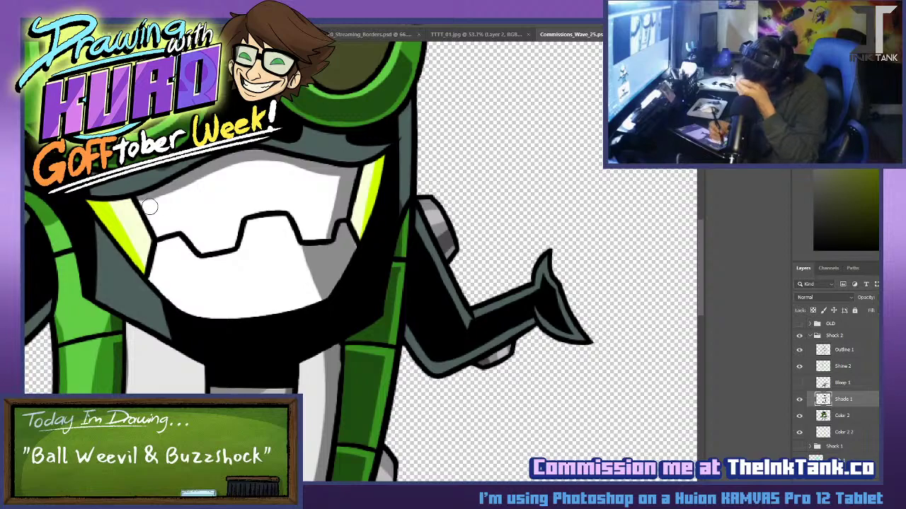
mouse_move(171, 185)
left_mouse_down()
mouse_move(237, 159)
mouse_move(283, 154)
mouse_move(334, 171)
left_mouse_up()
left_click_drag(322, 257, 322, 257)
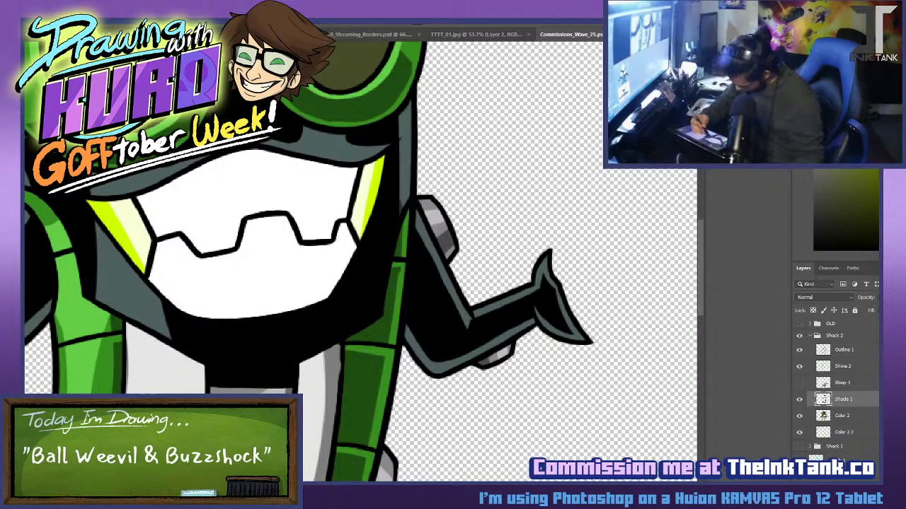
Select the upper and lower teeth from Color 2 and shade their middle olive-grey on Shade 1, leaving the outer ends white.
left_click(858, 421)
left_click(238, 267)
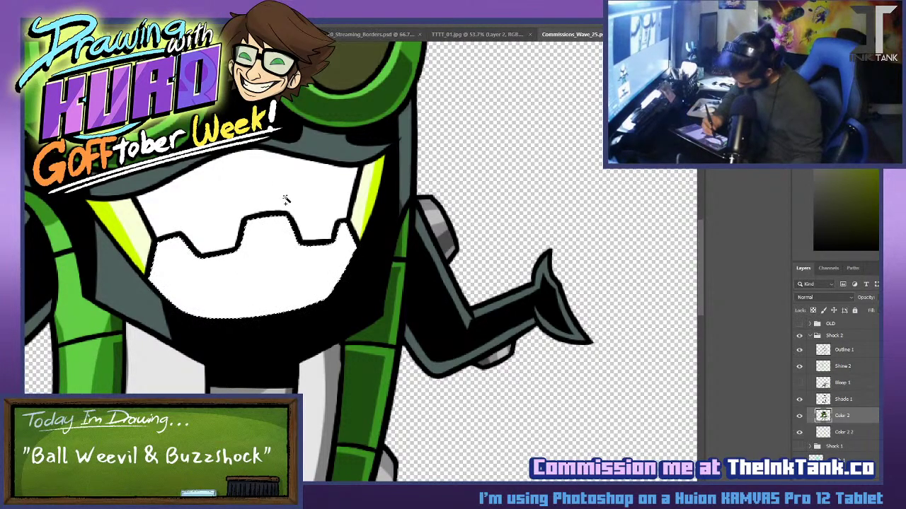
left_click(286, 198, "shift")
left_click(855, 400)
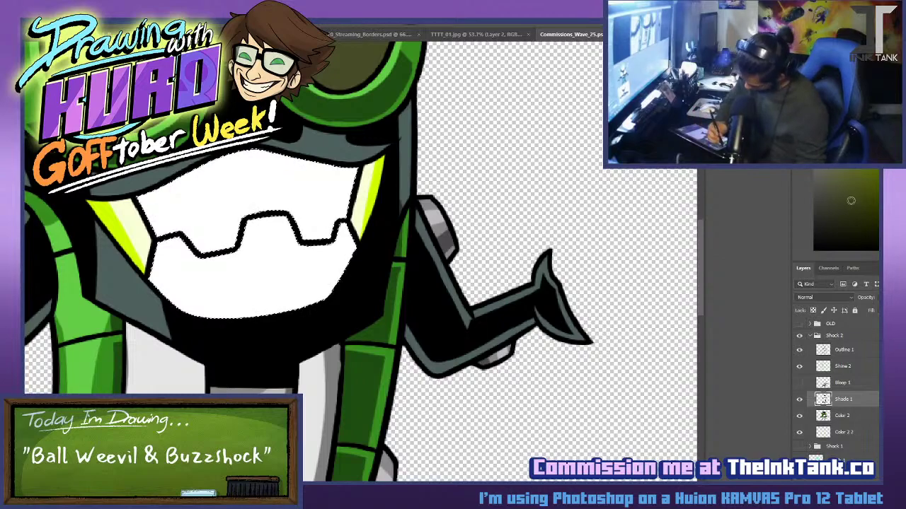
mouse_move(202, 226)
left_mouse_down()
mouse_move(173, 177)
mouse_move(216, 282)
left_mouse_up()
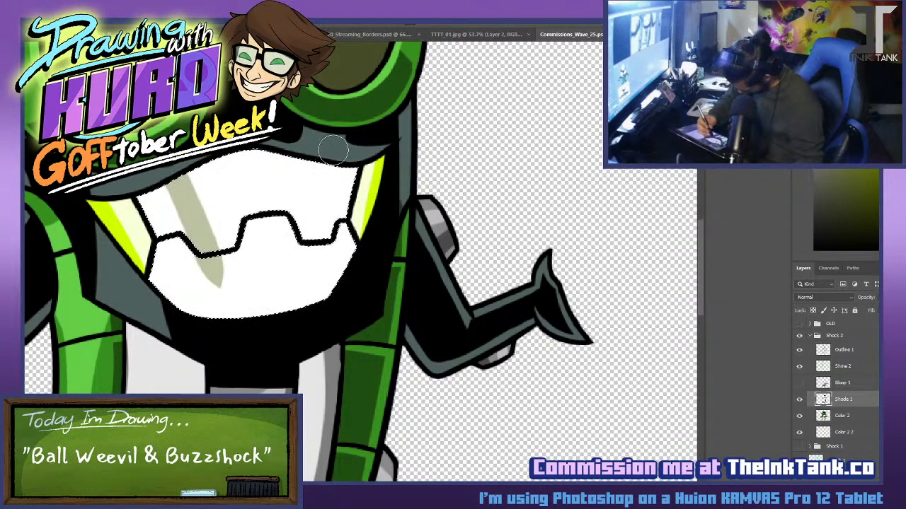
left_click_drag(328, 152, 312, 259)
mouse_move(179, 306)
left_mouse_down()
mouse_move(196, 230)
mouse_move(188, 307)
left_mouse_up()
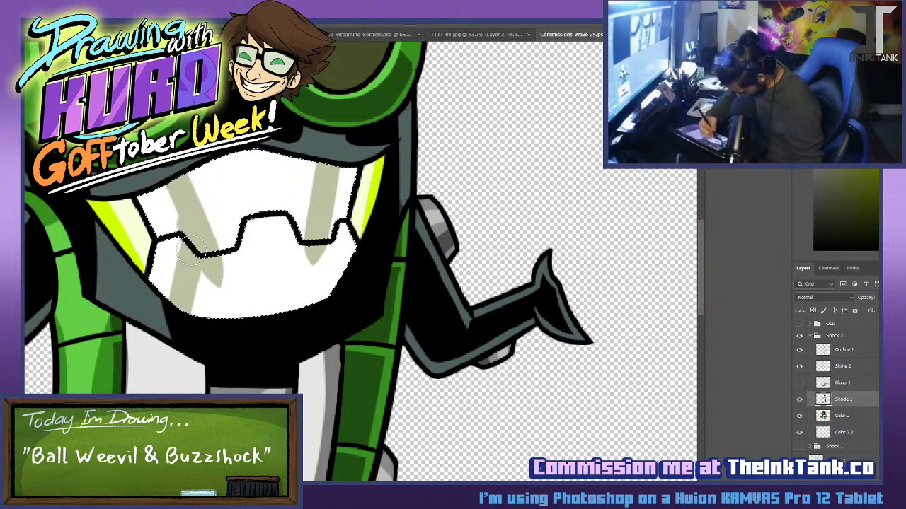
left_click_drag(184, 245, 166, 187)
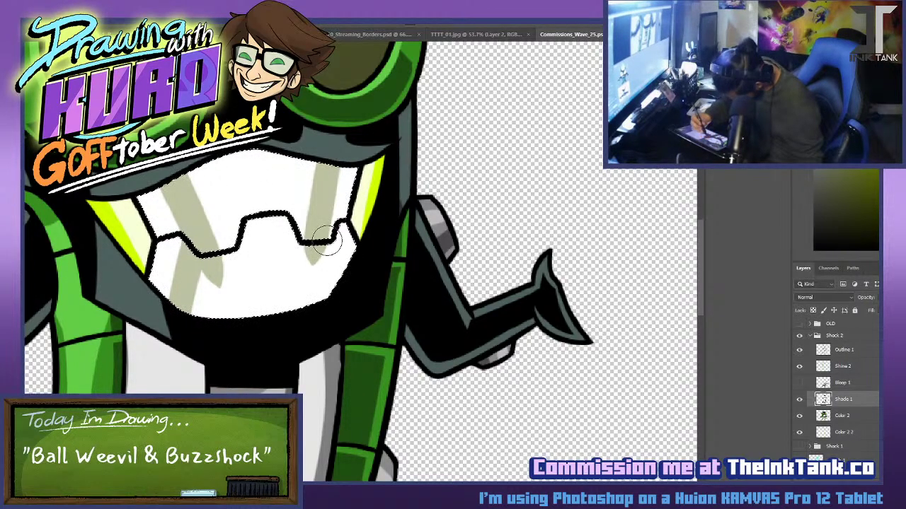
mouse_move(338, 173)
left_mouse_down()
mouse_move(325, 249)
mouse_move(348, 283)
left_mouse_up()
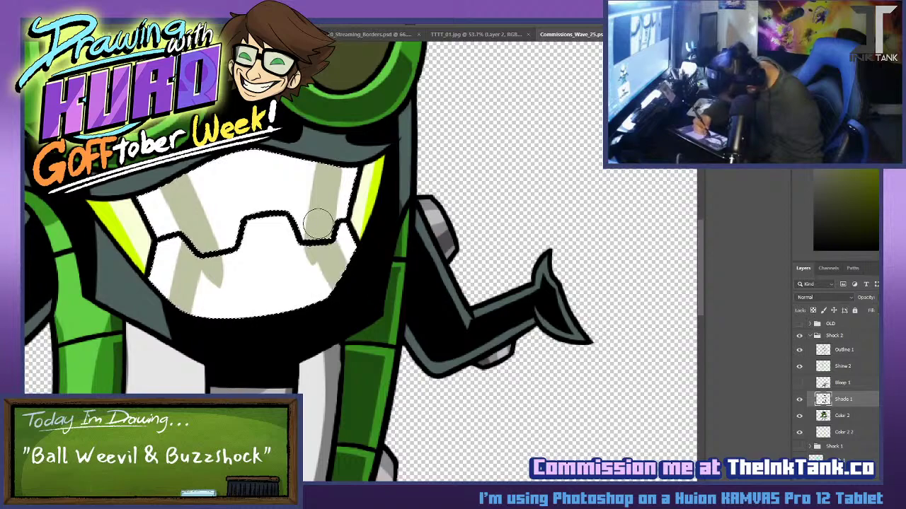
left_click_drag(318, 230, 194, 234)
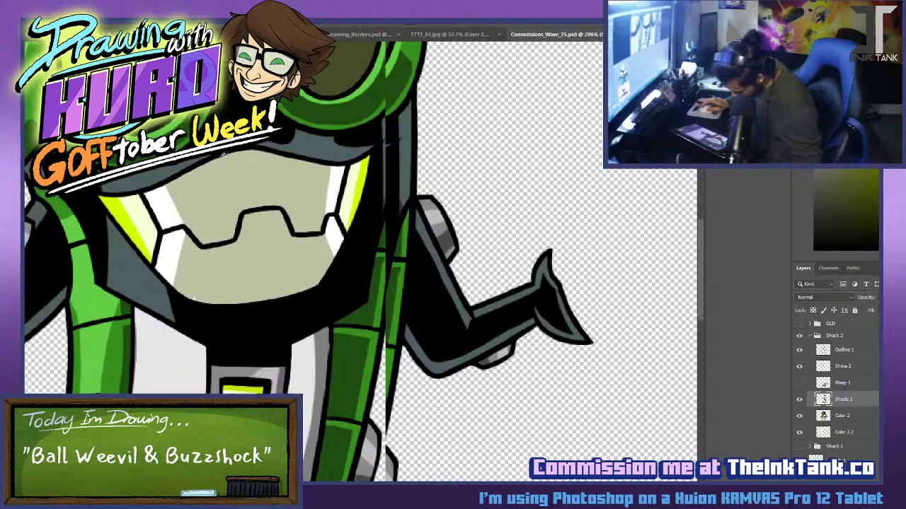
Add a layer named "Lightnign 1" between Color 2 and Color 2 2, and show the yellow background.
scroll(224, 154, "down", 10)
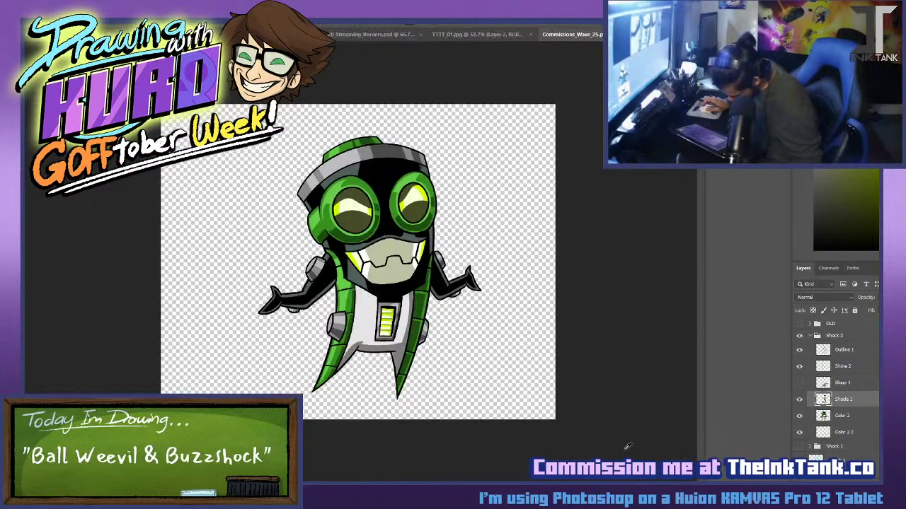
scroll(619, 421, "up", 4)
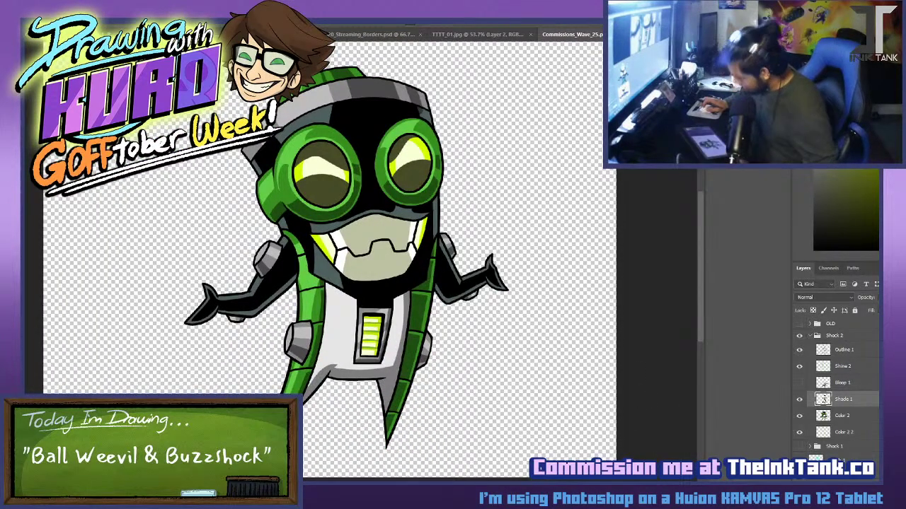
left_click(844, 434)
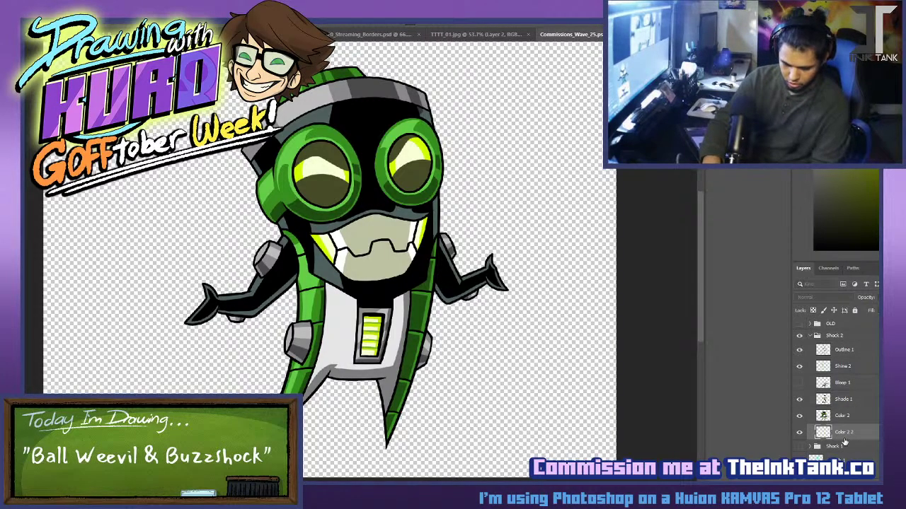
type("Lightnign 1")
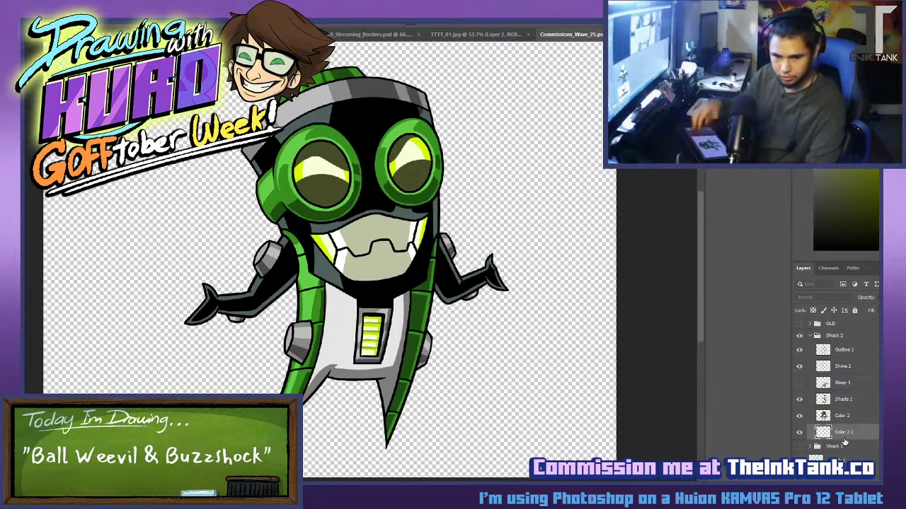
key("Return")
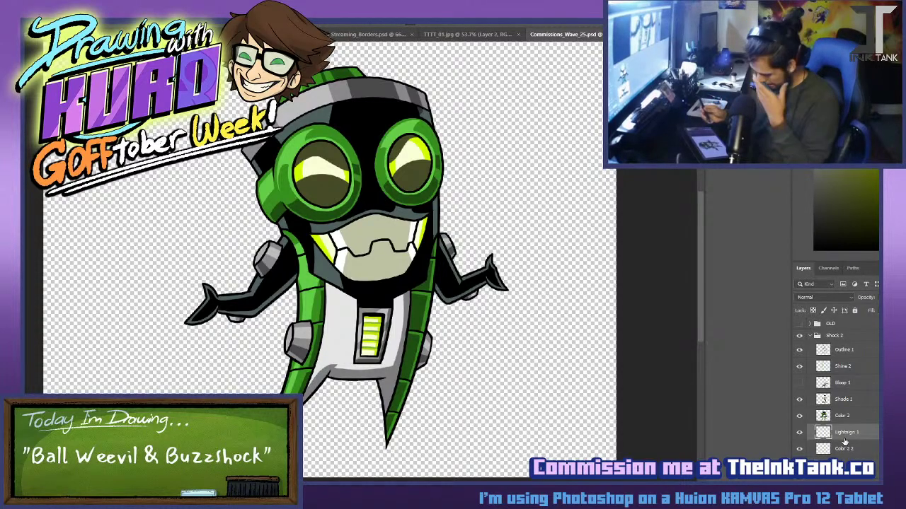
scroll(843, 441, "down", 1)
left_click(800, 470)
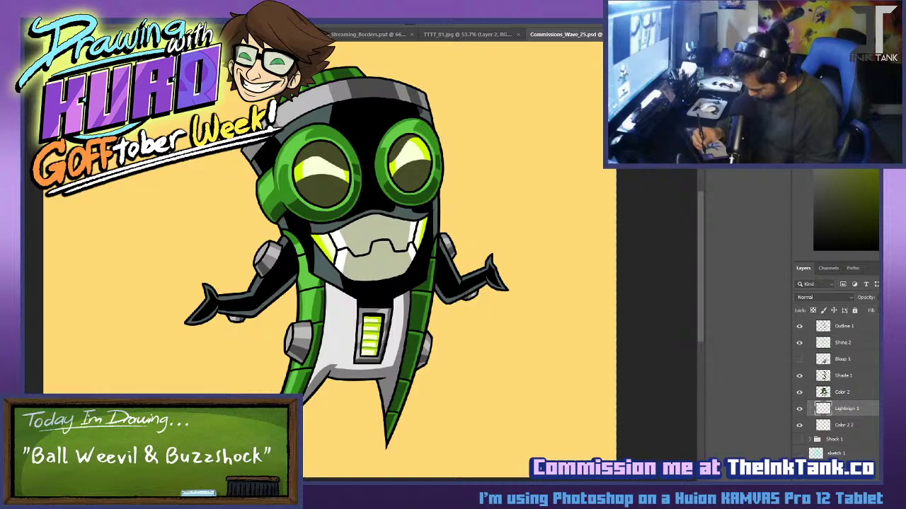
scroll(364, 174, "up", 4)
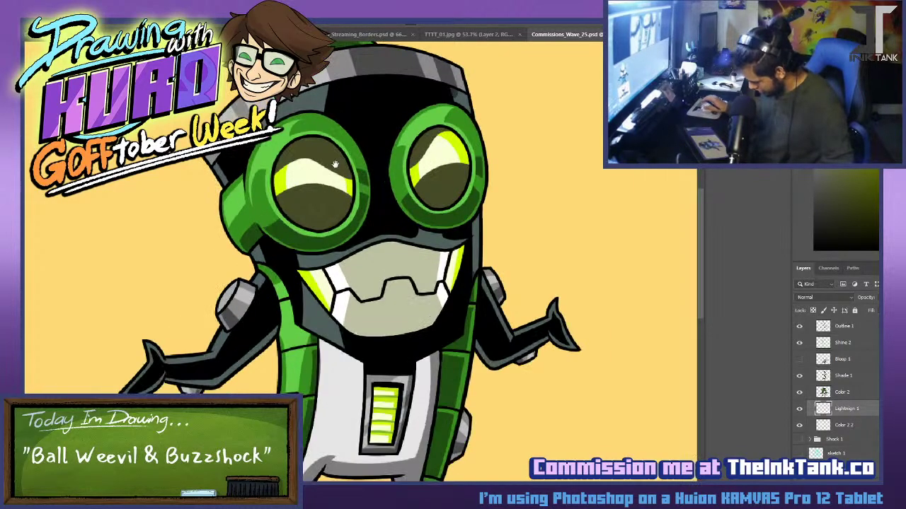
left_click_drag(317, 265, 470, 478)
left_click_drag(410, 263, 371, 195)
mouse_move(511, 235)
left_mouse_down()
mouse_move(458, 182)
mouse_move(280, 201)
left_mouse_up()
key("ctrl+z")
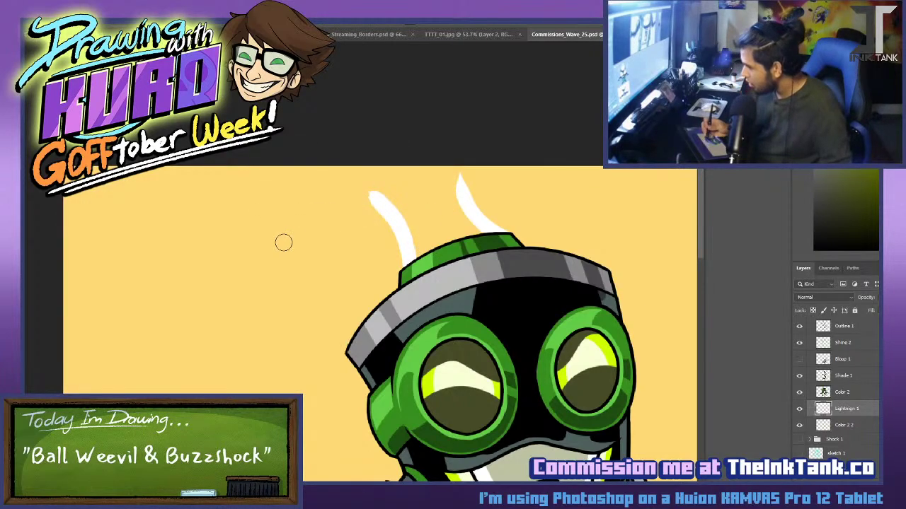
mouse_move(253, 270)
left_mouse_down()
mouse_move(359, 189)
mouse_move(405, 182)
mouse_move(425, 198)
mouse_move(460, 175)
left_mouse_up()
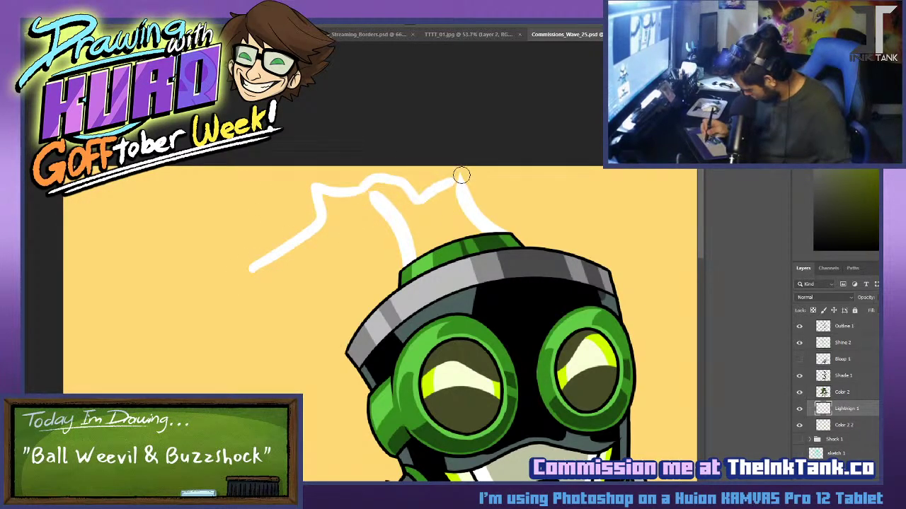
key("ctrl+z")
key("ctrl+z")
key("ctrl+z")
key("ctrl+z")
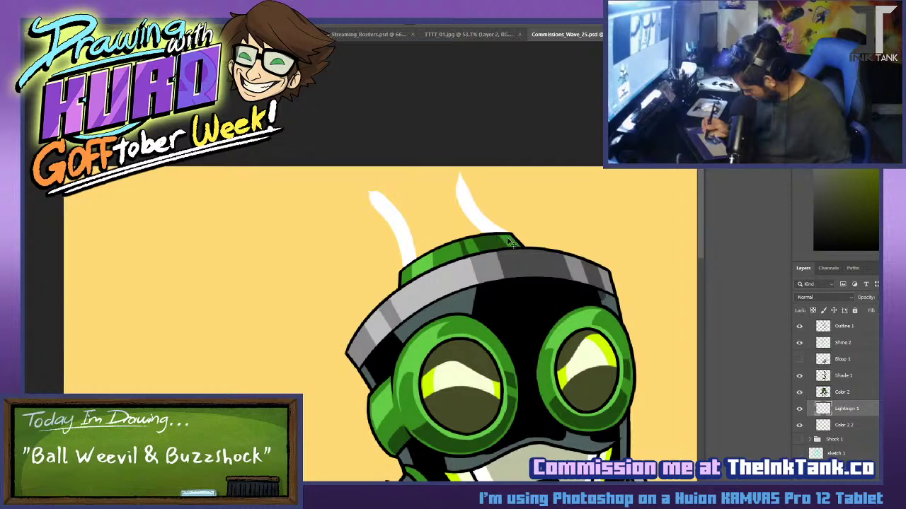
key("ctrl+z")
key("ctrl+z")
Draw a thin white zigzag lightning path from the robot's green cap out to the left of its head.
mouse_move(507, 240)
left_mouse_down()
mouse_move(440, 199)
mouse_move(392, 220)
mouse_move(315, 228)
mouse_move(275, 271)
mouse_move(307, 294)
mouse_move(252, 315)
mouse_move(232, 343)
mouse_move(242, 362)
mouse_move(195, 361)
mouse_move(190, 268)
mouse_move(191, 279)
mouse_move(131, 273)
left_mouse_up()
key("ctrl+z")
mouse_move(191, 284)
left_mouse_down()
mouse_move(191, 258)
mouse_move(163, 245)
mouse_move(170, 253)
mouse_move(169, 227)
left_mouse_up()
key("ctrl+z")
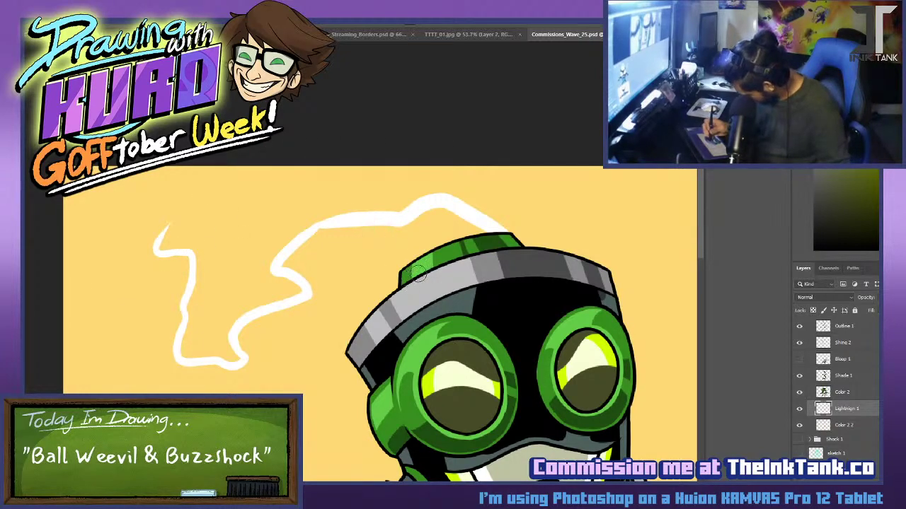
Thicken the lightning from the cap to its first bend into a solid white tapering arc and trim its outer base edge.
mouse_move(417, 273)
left_mouse_down()
mouse_move(406, 222)
mouse_move(478, 230)
left_mouse_up()
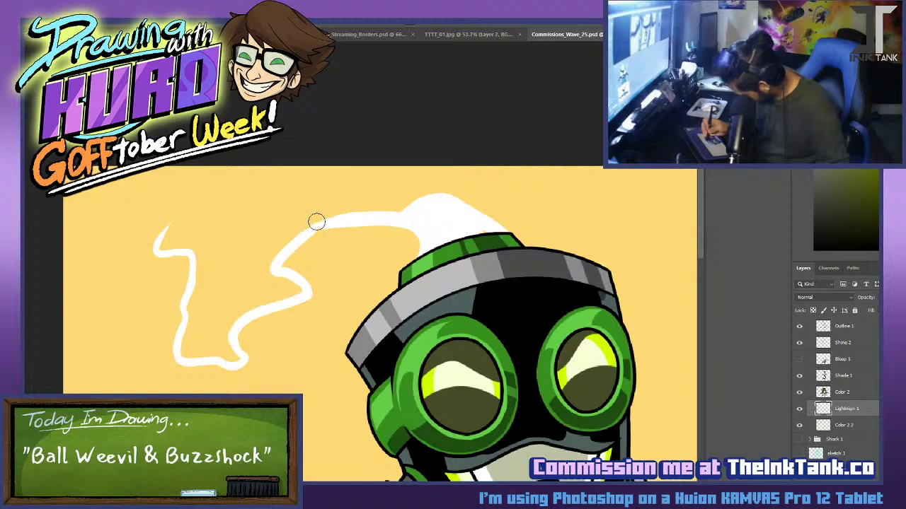
left_click_drag(442, 199, 290, 266)
key("ctrl+z")
mouse_move(356, 216)
left_mouse_down()
mouse_move(274, 270)
mouse_move(333, 227)
mouse_move(424, 207)
left_mouse_up()
left_click_drag(267, 269, 439, 217)
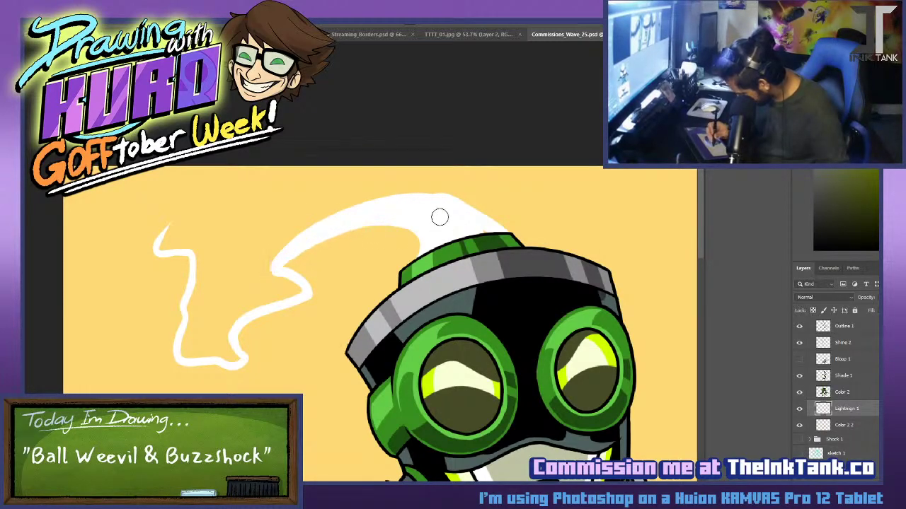
left_click_drag(429, 187, 509, 234)
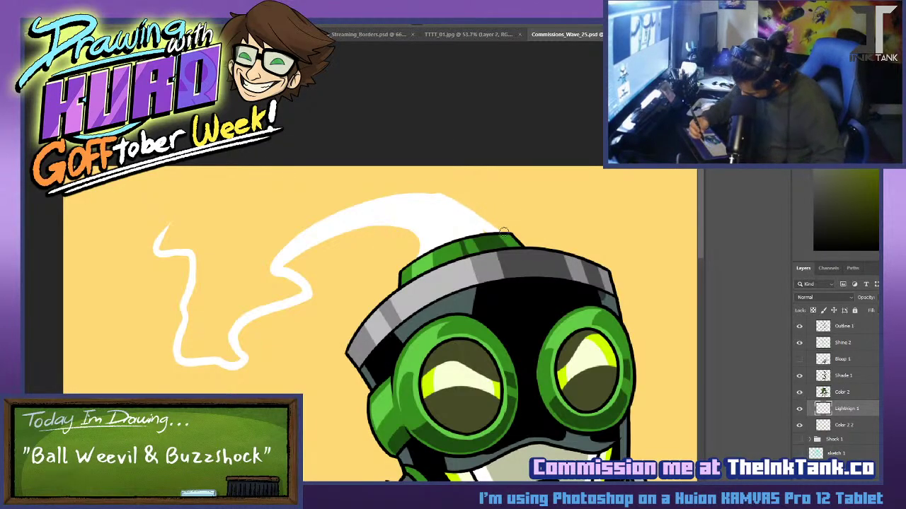
left_click_drag(422, 187, 505, 241)
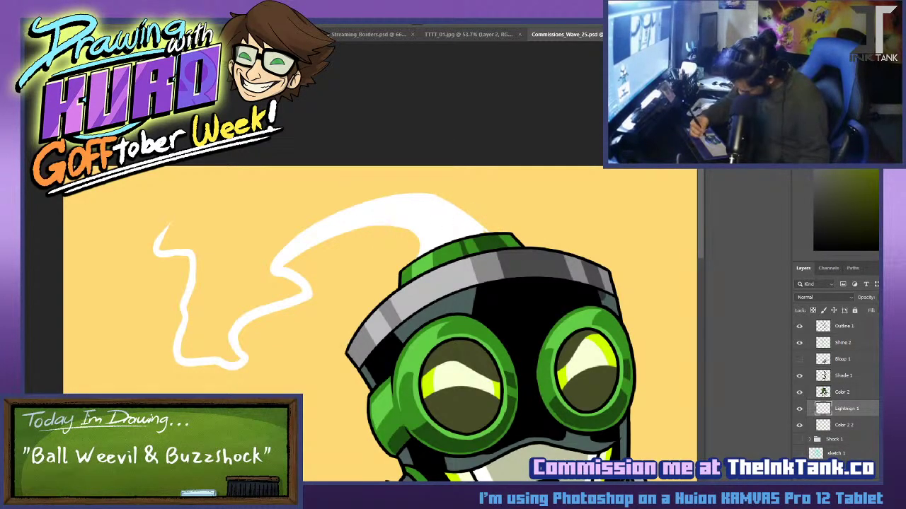
Widen and sharpen the lightning's middle bend into a pointed white zigzag beside the robot's head.
left_click_drag(499, 279, 408, 117)
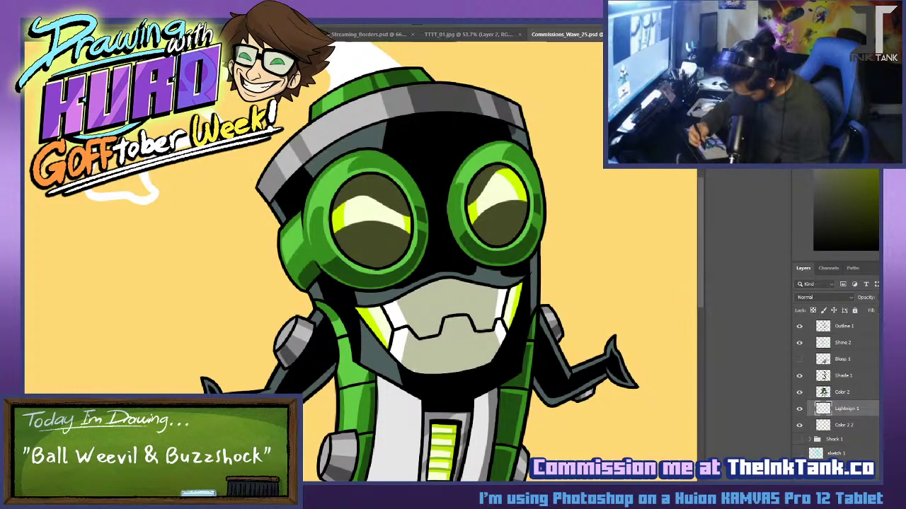
left_click_drag(215, 108, 259, 174)
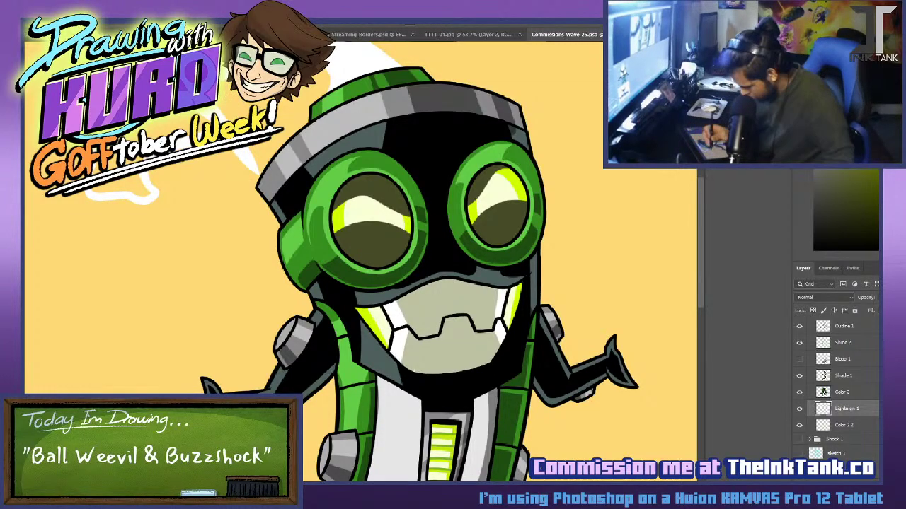
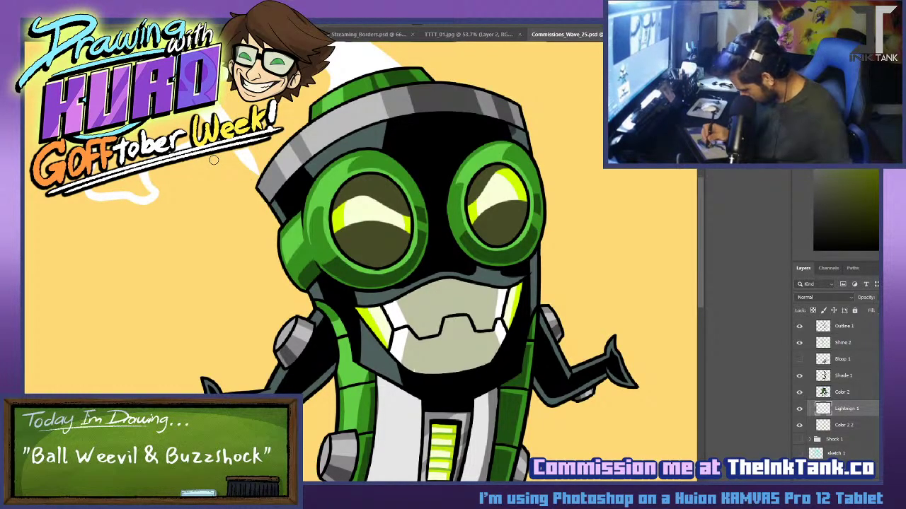
left_click_drag(241, 152, 255, 171)
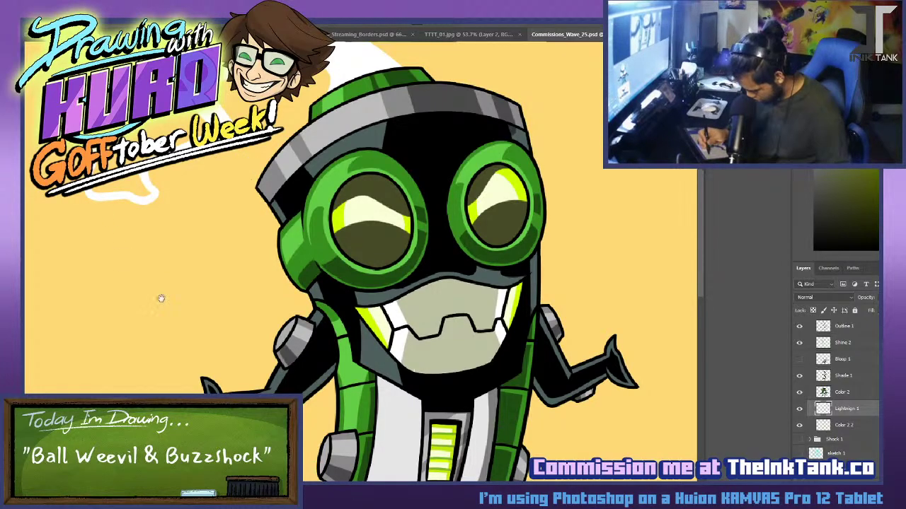
left_click_drag(161, 298, 230, 436)
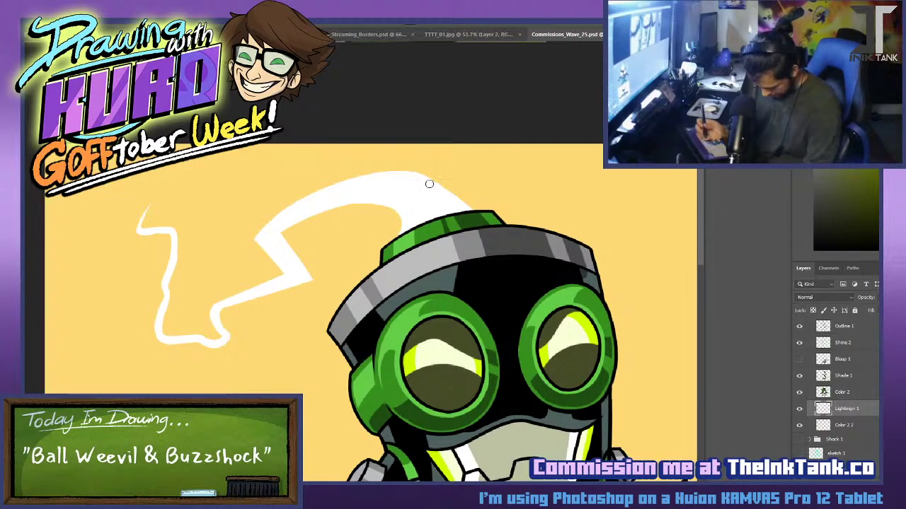
Draw a thin jagged white strand from the cap along the outer side of the lightning bolt.
mouse_move(437, 153)
left_mouse_down()
mouse_move(472, 210)
mouse_move(322, 163)
mouse_move(267, 206)
mouse_move(256, 235)
left_mouse_up()
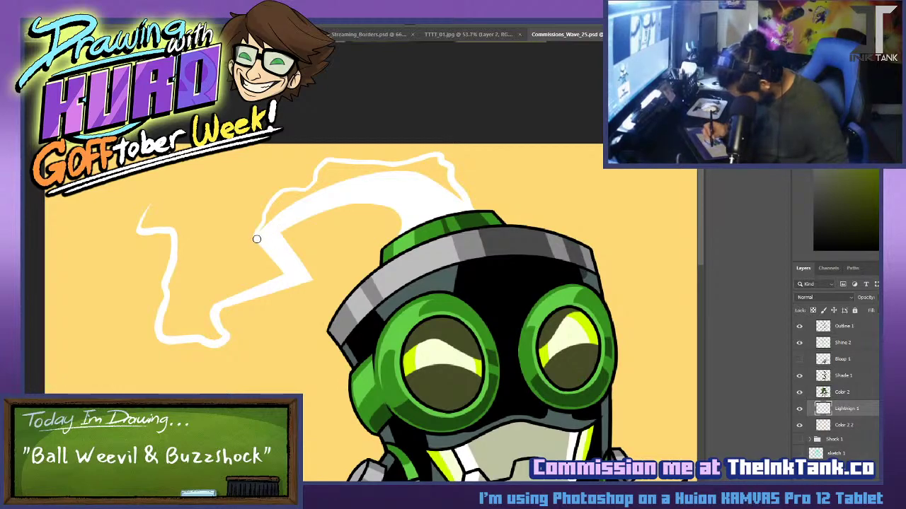
left_click_drag(319, 226, 375, 152)
left_click_drag(462, 327, 472, 198)
left_click_drag(617, 328, 456, 183)
scroll(456, 182, "down", 3)
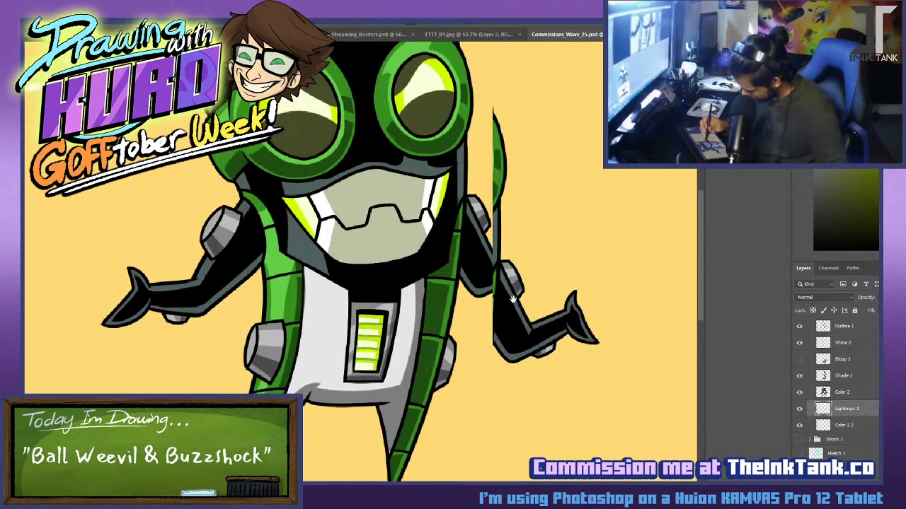
scroll(543, 272, "up", 3)
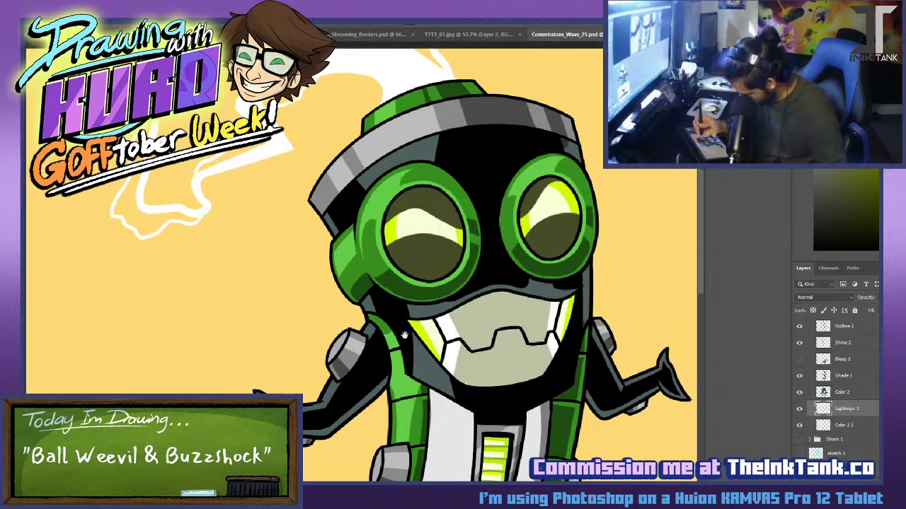
Draw thin jagged white strands branching along the lightning's outer bend and down to its base beside the cap.
left_click_drag(486, 191, 453, 304)
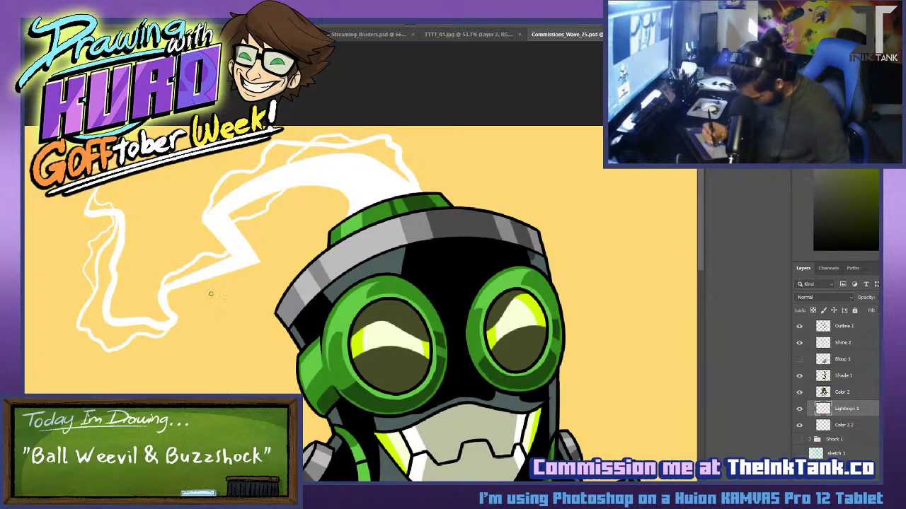
left_click_drag(189, 241, 201, 194)
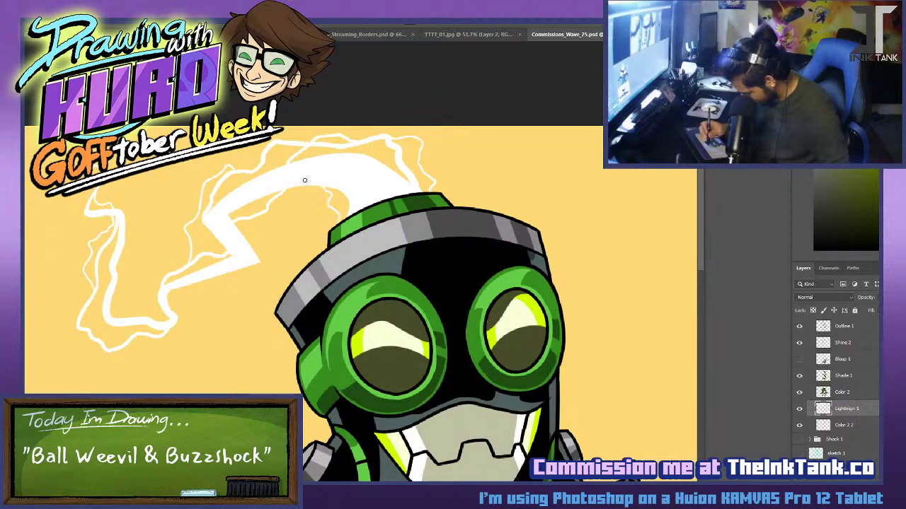
Apply a lime-green Outer Glow effect to the layer holding the white lightning.
left_click_drag(623, 433, 535, 311)
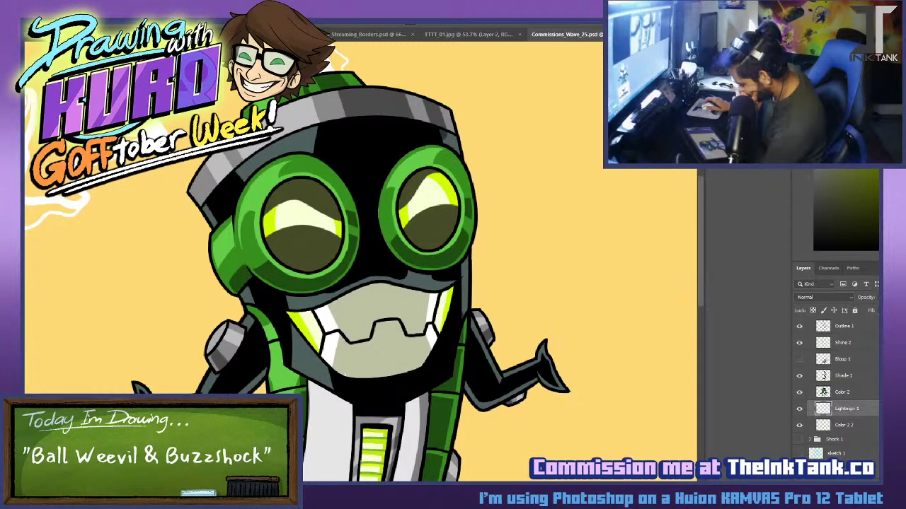
key("ctrl+o")
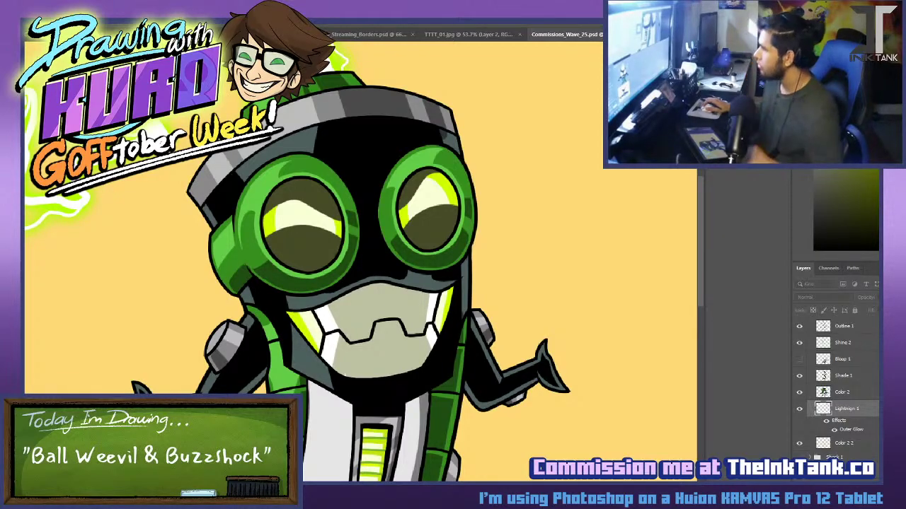
key("Return")
Load the Color 2 layer's silhouette as a selection and create a new layer named Shine above it.
scroll(373, 301, "down", 1)
scroll(373, 301, "down", 5)
scroll(374, 301, "up", 2)
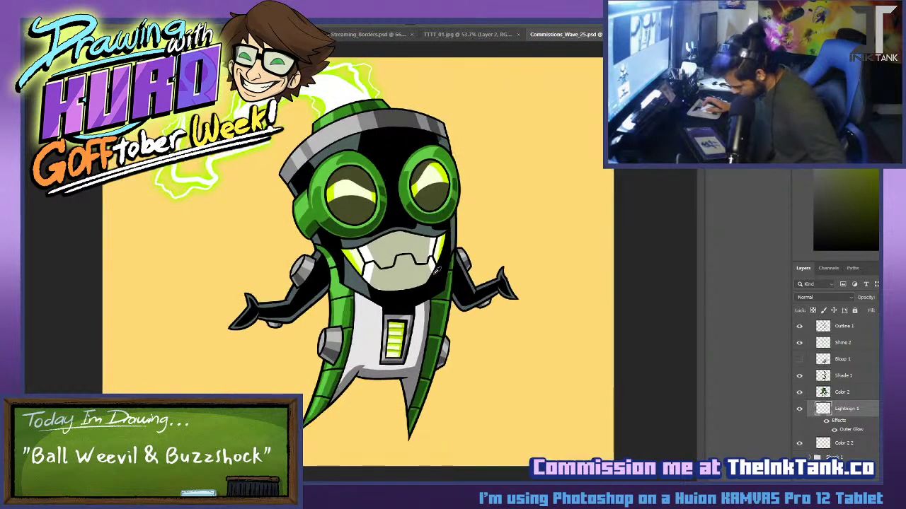
left_click(824, 393, "ctrl")
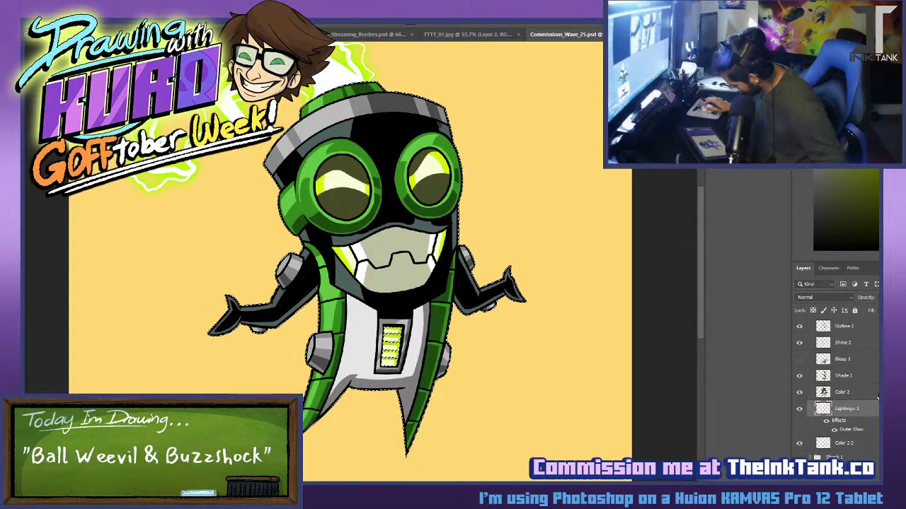
left_click(867, 394)
key("ctrl+shift+n")
type("Shine")
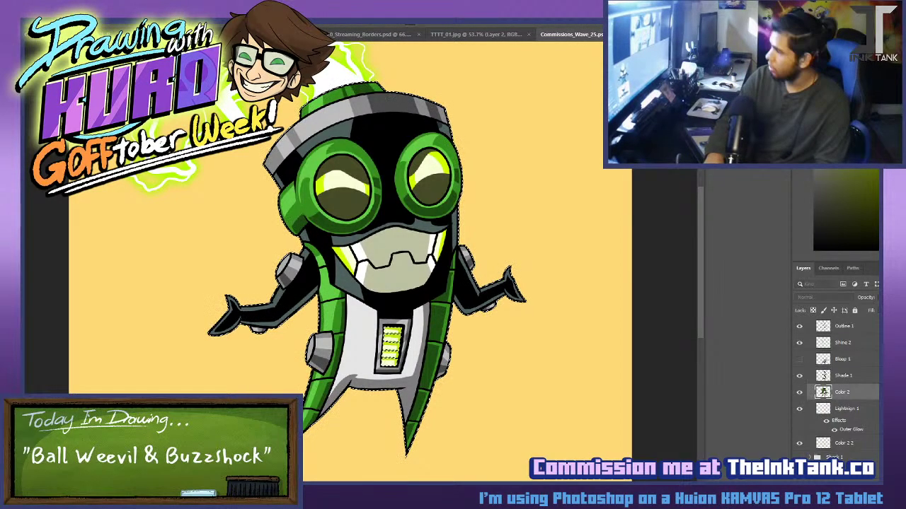
key("Return")
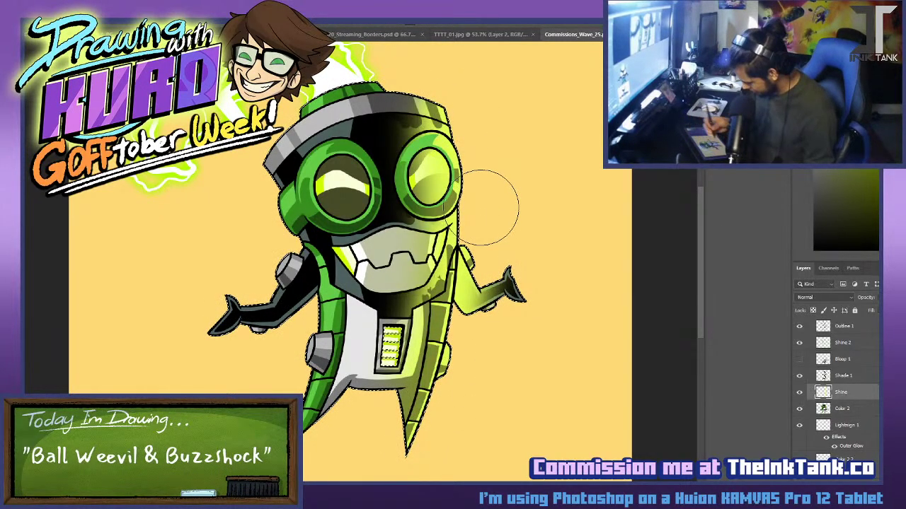
Brush soft yellow-green light over both arms and along both sides of the robot's head and body.
left_click_drag(490, 191, 505, 247)
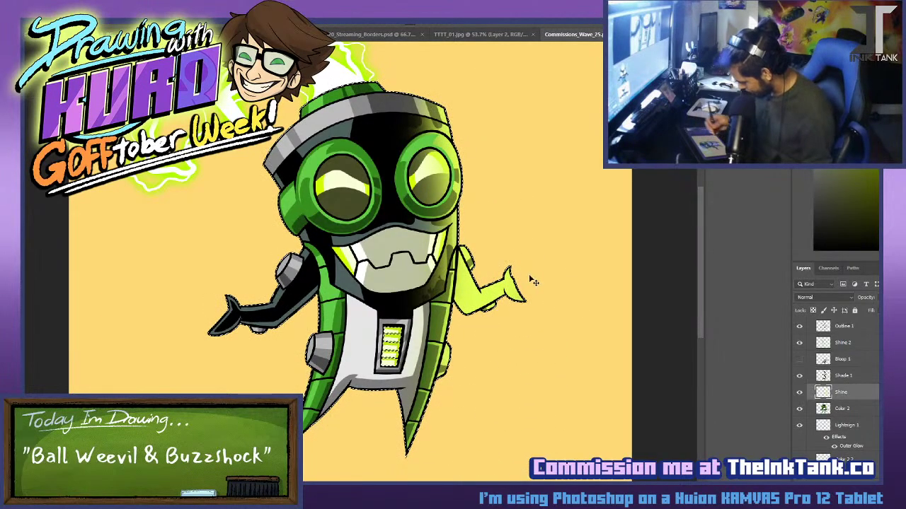
left_click_drag(494, 195, 479, 117)
mouse_move(244, 140)
left_mouse_down()
mouse_move(320, 364)
mouse_move(253, 253)
left_mouse_up()
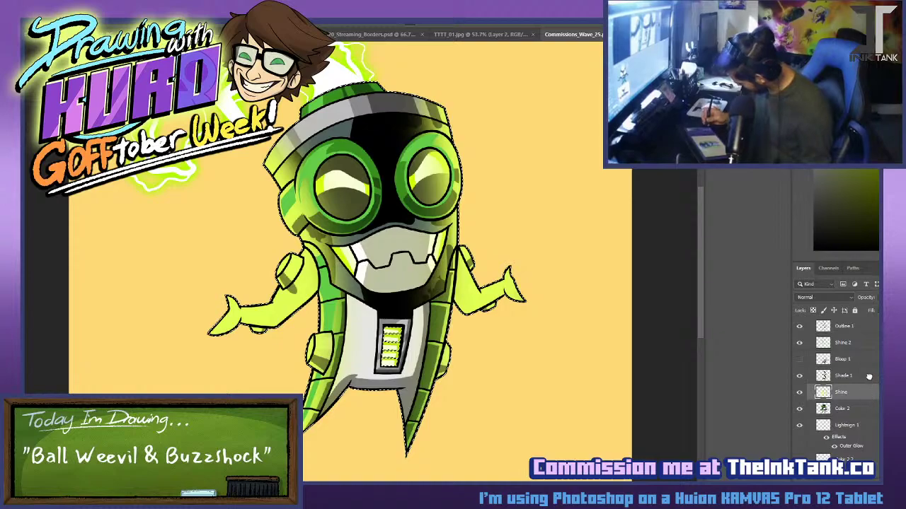
Move the Shine layer above Shade 1 and set its blend mode to Overlay.
left_click_drag(869, 377, 869, 375)
left_click(818, 297)
left_click(823, 412)
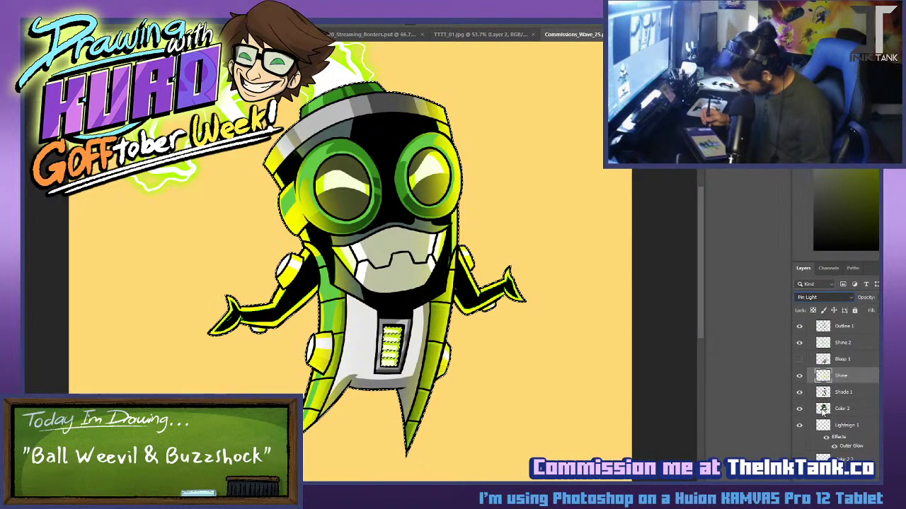
key("Up")
key("Up")
key("Up")
key("Up")
key("Up")
key("Up")
key("Up")
key("Up")
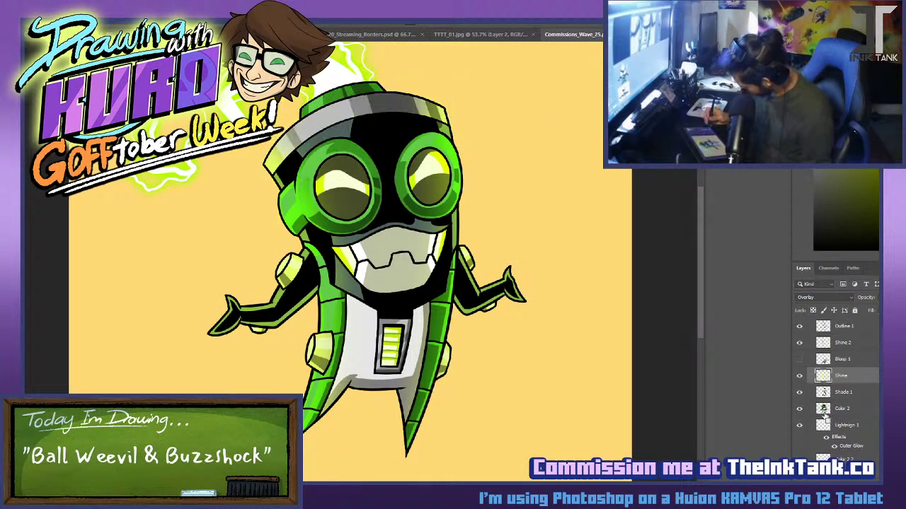
Extend the yellow-green light across the grey head band within the Color 2 silhouette, deselect, and compare the Shine layer hidden and shown.
left_click(824, 417, "ctrl")
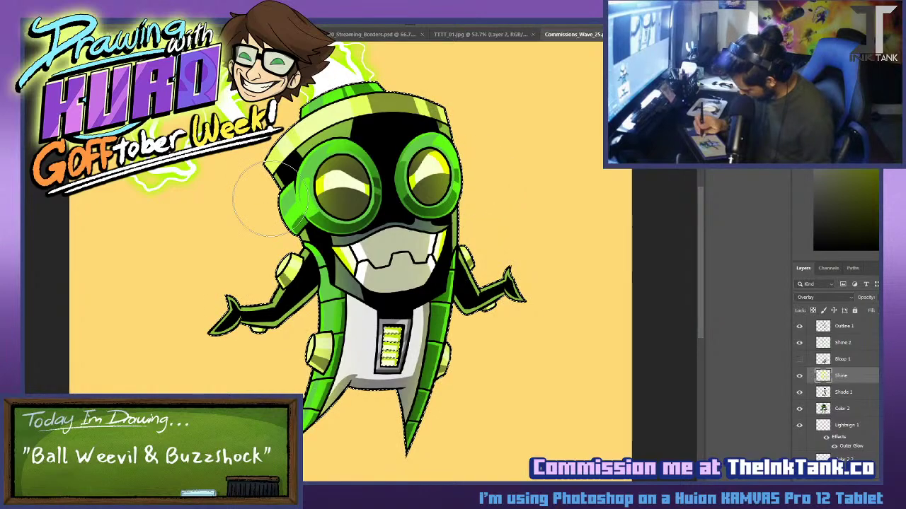
key("ctrl+d")
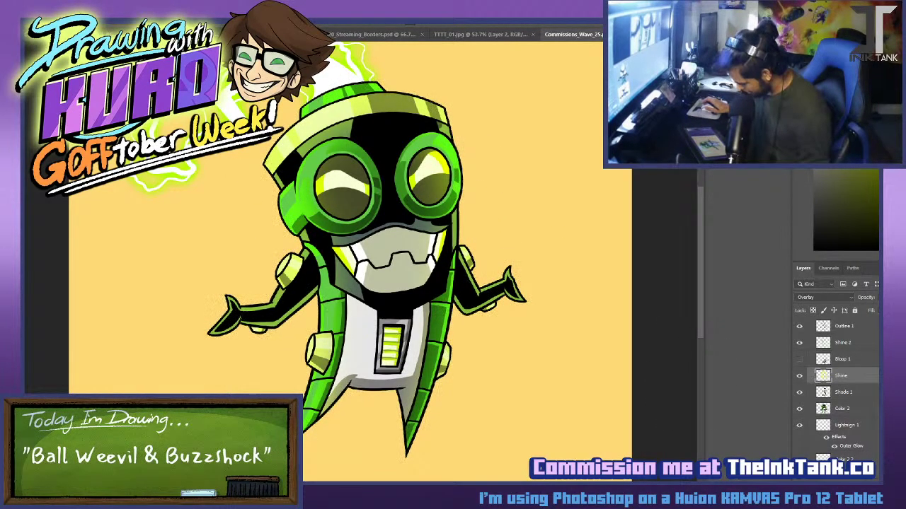
left_click(800, 376)
left_click(801, 377)
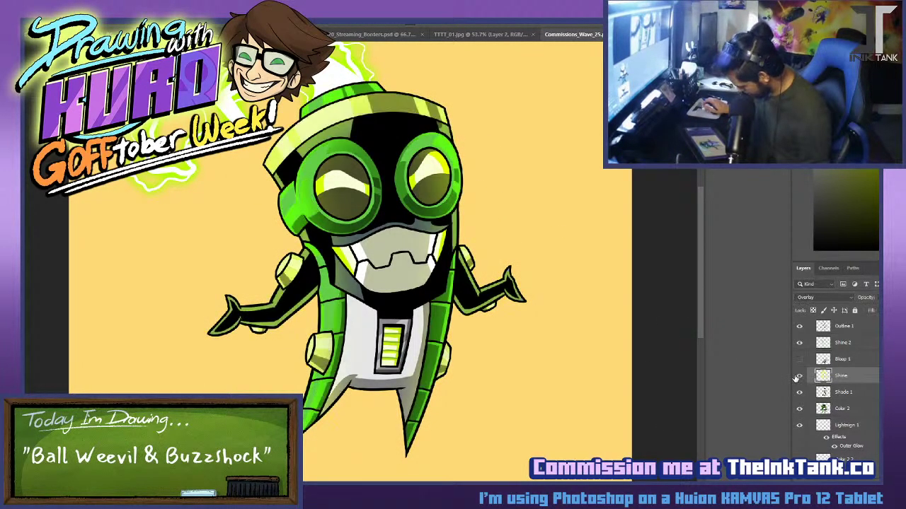
Move the Shine 2 layer down between the Shine and Shade 1 layers.
scroll(342, 91, "up", 3)
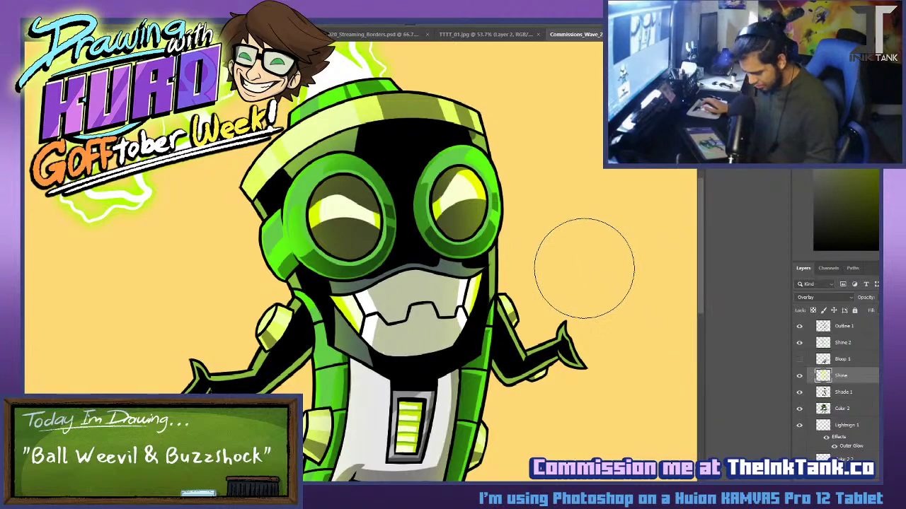
scroll(587, 265, "up", 2)
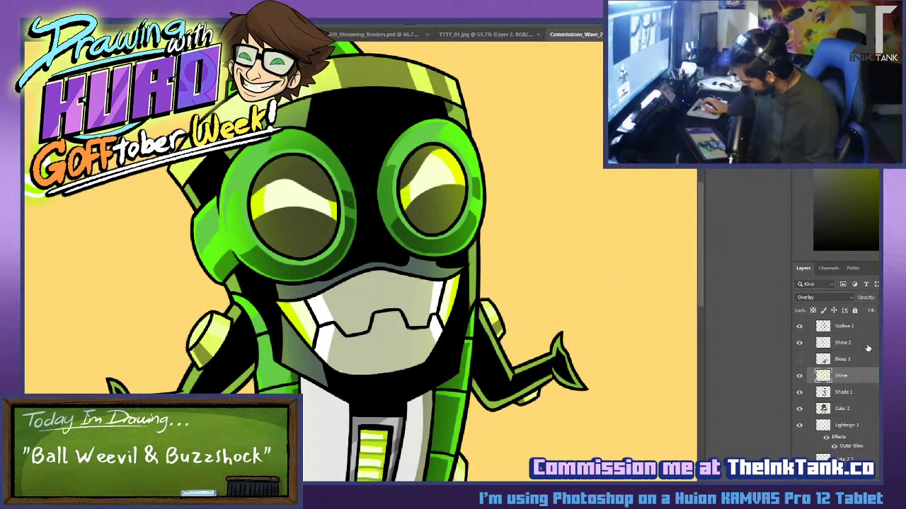
left_click_drag(868, 348, 869, 385)
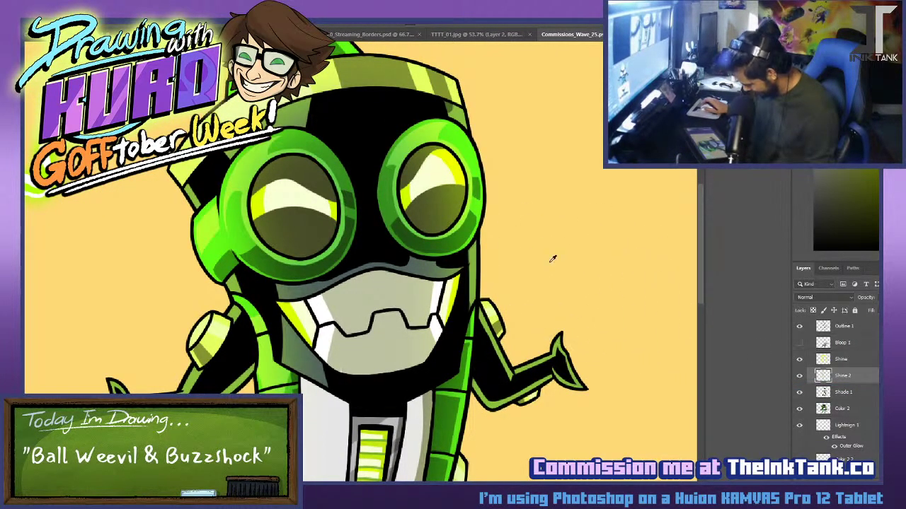
scroll(552, 259, "up", 1)
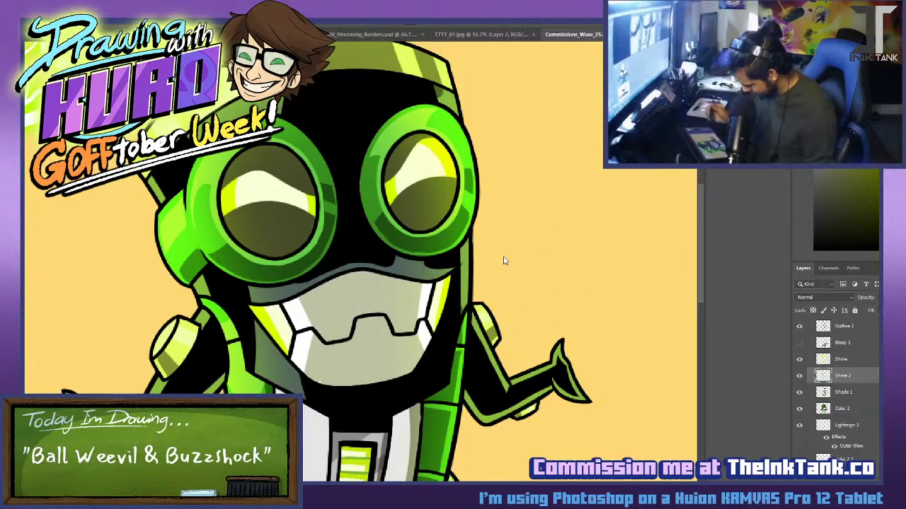
left_click_drag(526, 407, 568, 429)
mouse_move(531, 239)
left_mouse_down()
mouse_move(550, 340)
mouse_move(545, 243)
left_mouse_up()
Tighten the lime-green Outer Glow around the head lightning by editing its layer style.
left_click_drag(486, 140, 540, 337)
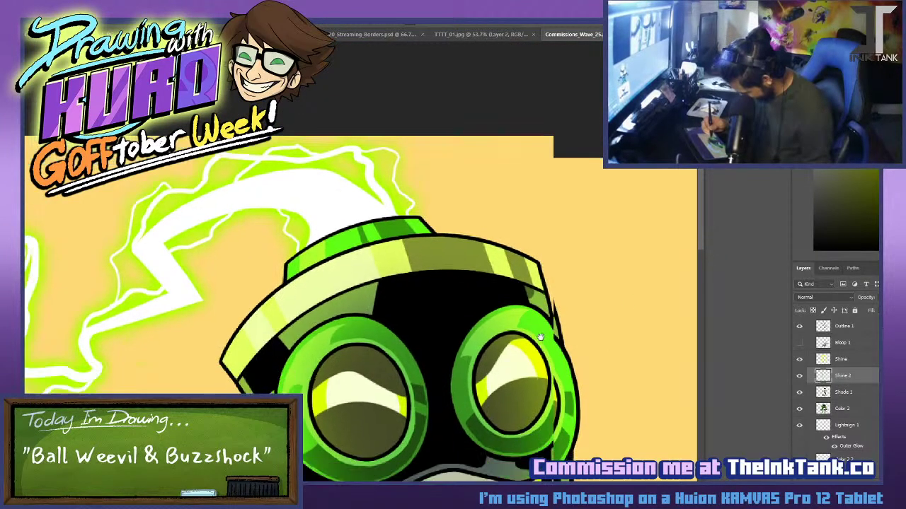
left_click(869, 432)
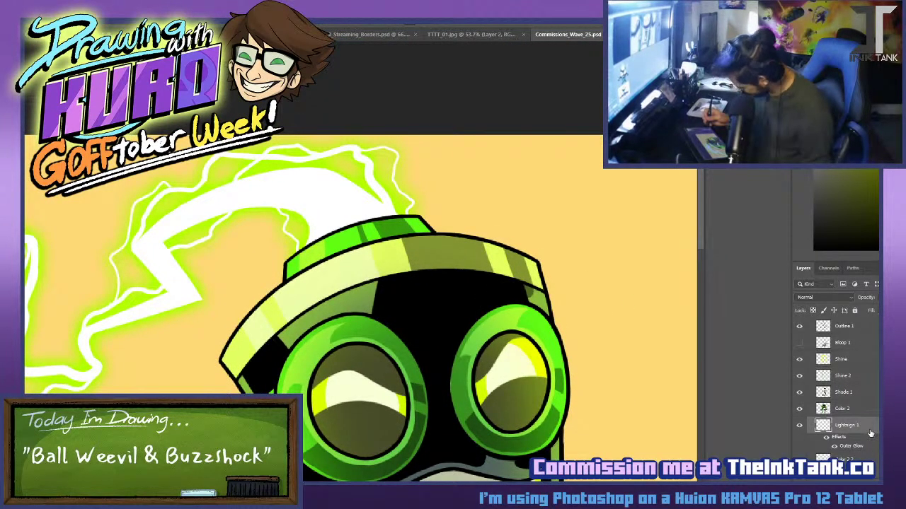
double_click(870, 433)
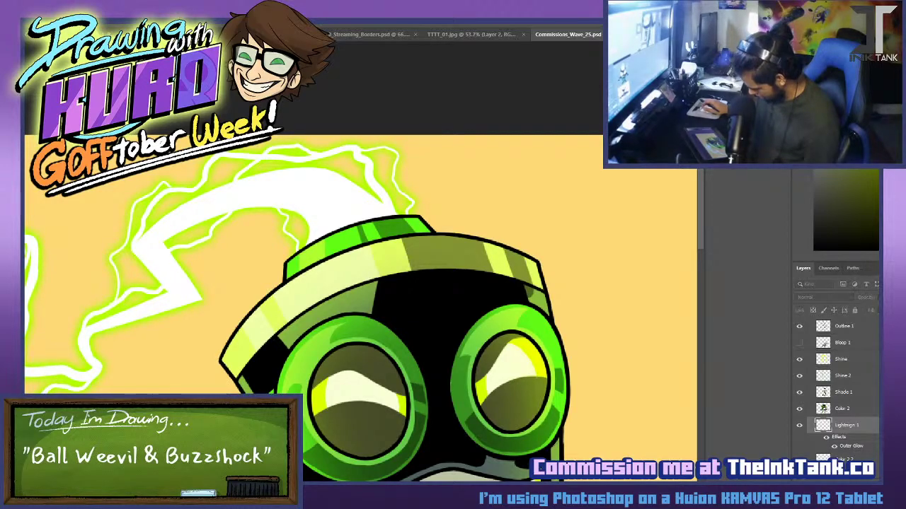
key("Return")
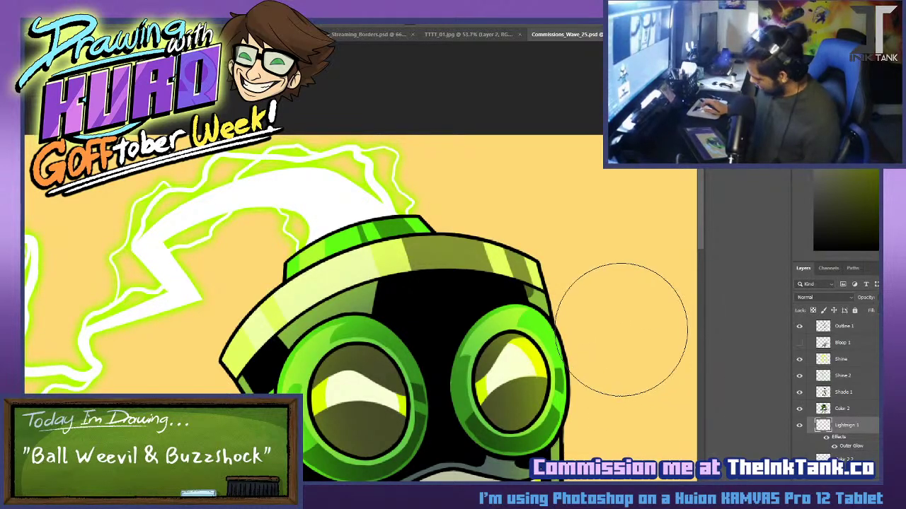
Create a new layer named Lightning 2 above the Outline 1 layer.
left_click_drag(621, 330, 551, 232)
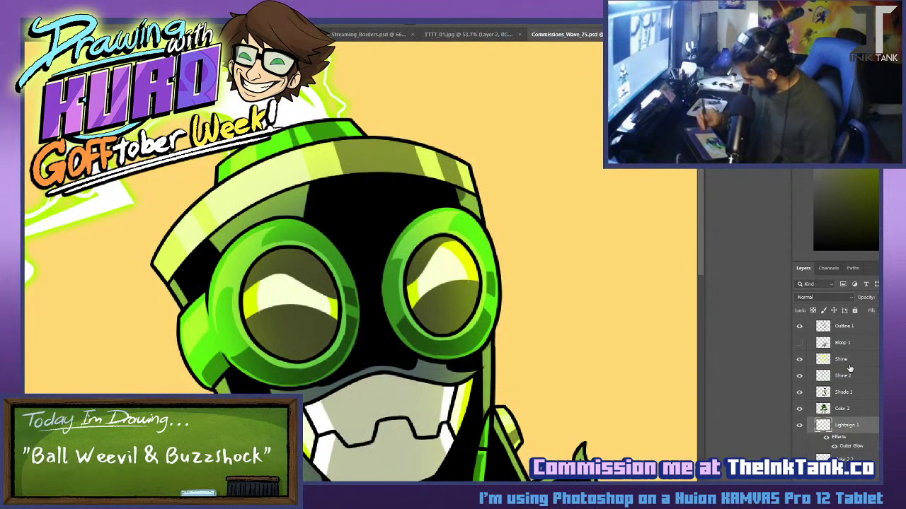
left_click(868, 331)
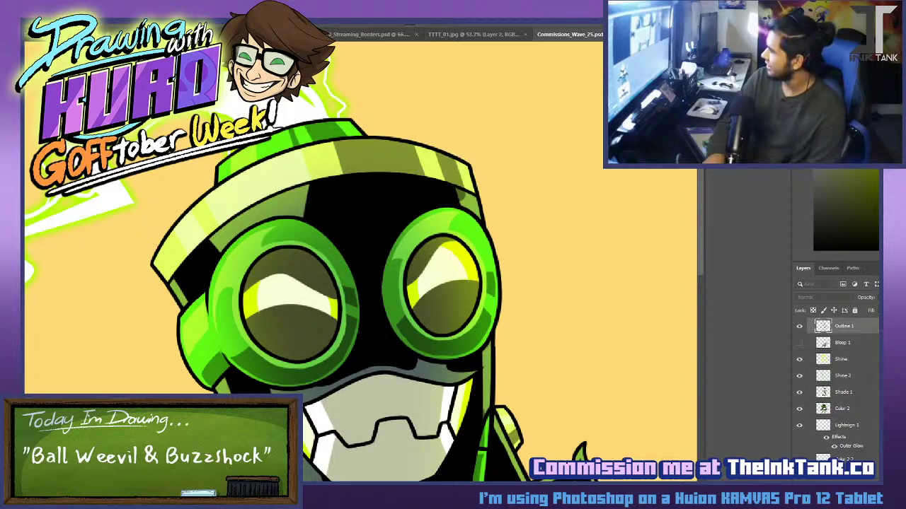
key("Return")
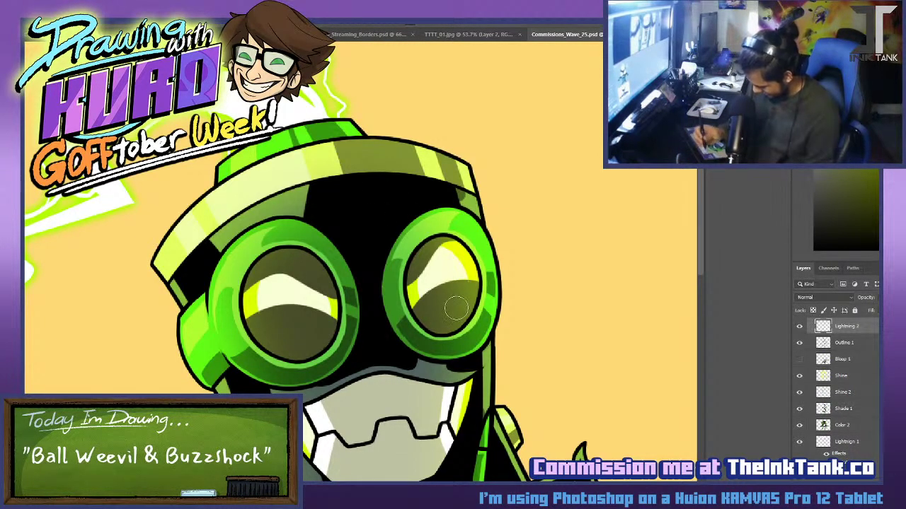
Fill both of the robot's eyes solid white and draw a tapered white flare sweeping up from the right eye's outer side.
mouse_move(455, 307)
left_mouse_down()
mouse_move(435, 283)
mouse_move(444, 317)
left_mouse_up()
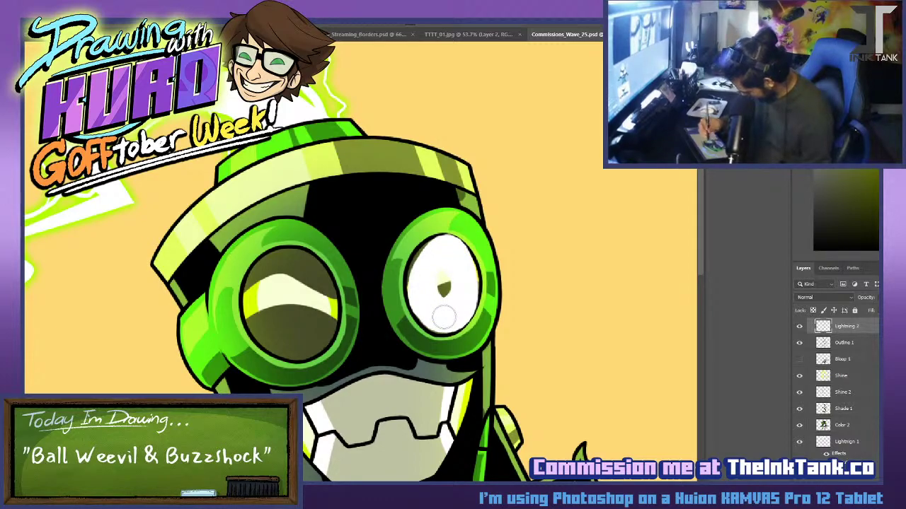
key("ctrl+z")
left_click_drag(429, 249, 541, 193)
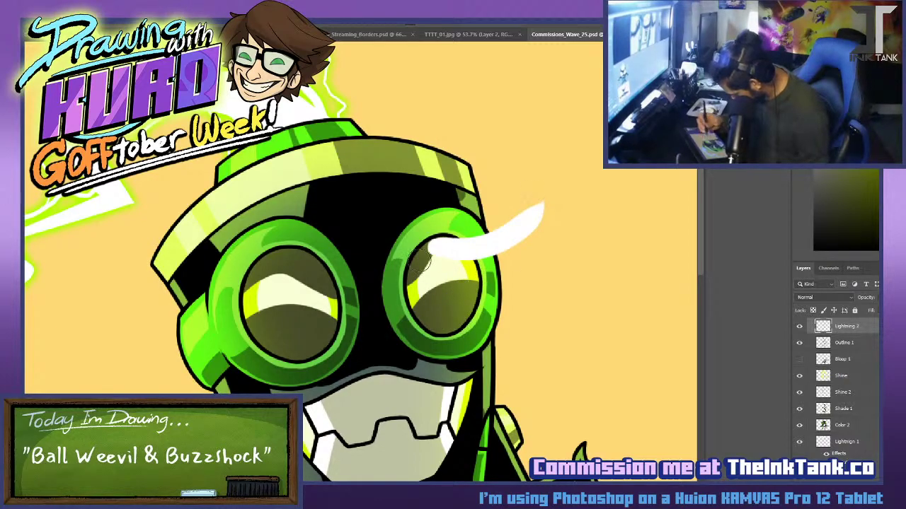
mouse_move(419, 259)
left_mouse_down()
mouse_move(439, 322)
mouse_move(457, 294)
mouse_move(442, 326)
mouse_move(454, 252)
left_mouse_up()
mouse_move(284, 323)
left_mouse_down()
mouse_move(304, 342)
mouse_move(331, 283)
mouse_move(305, 342)
left_mouse_up()
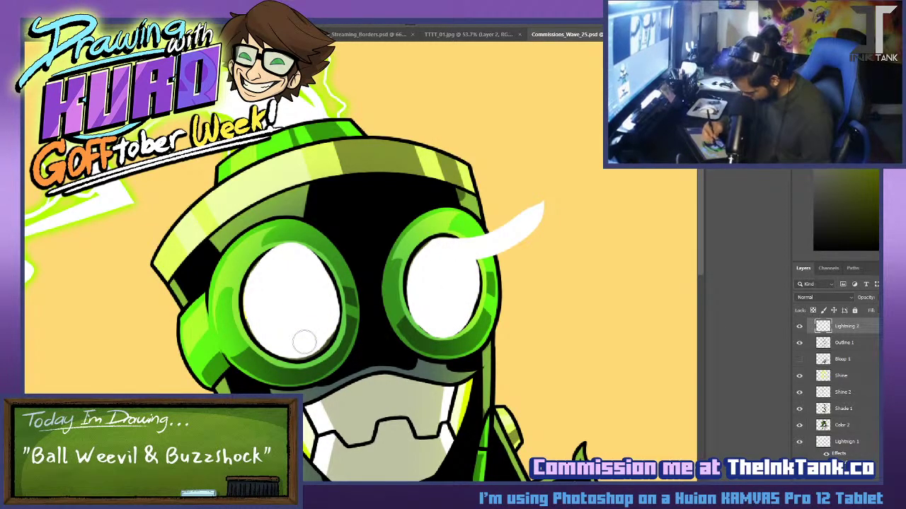
Draw a thick wavy white bolt out of the left eye and extend the right eye's flare into a thin zigzag tail.
mouse_move(248, 315)
left_mouse_down()
mouse_move(151, 314)
mouse_move(84, 371)
left_mouse_up()
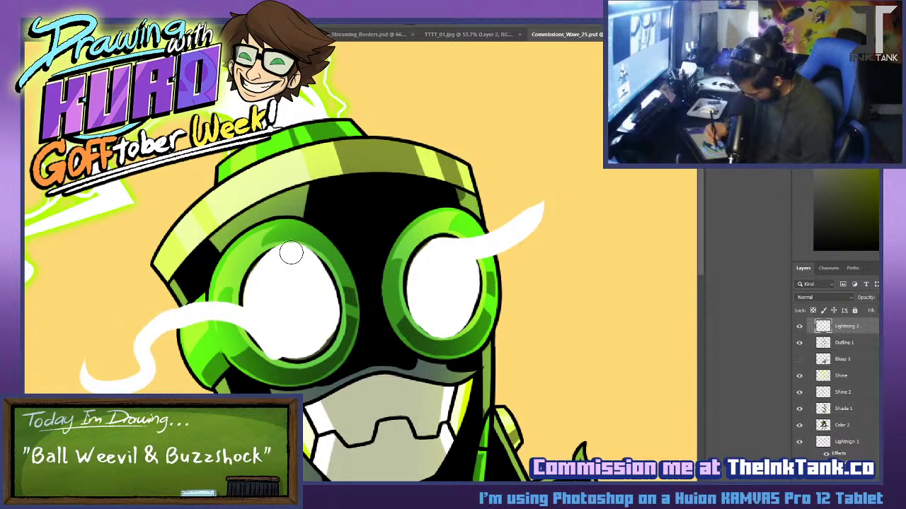
mouse_move(291, 252)
left_mouse_down()
mouse_move(155, 349)
mouse_move(124, 385)
mouse_move(127, 323)
mouse_move(143, 343)
mouse_move(142, 334)
mouse_move(220, 290)
left_mouse_up()
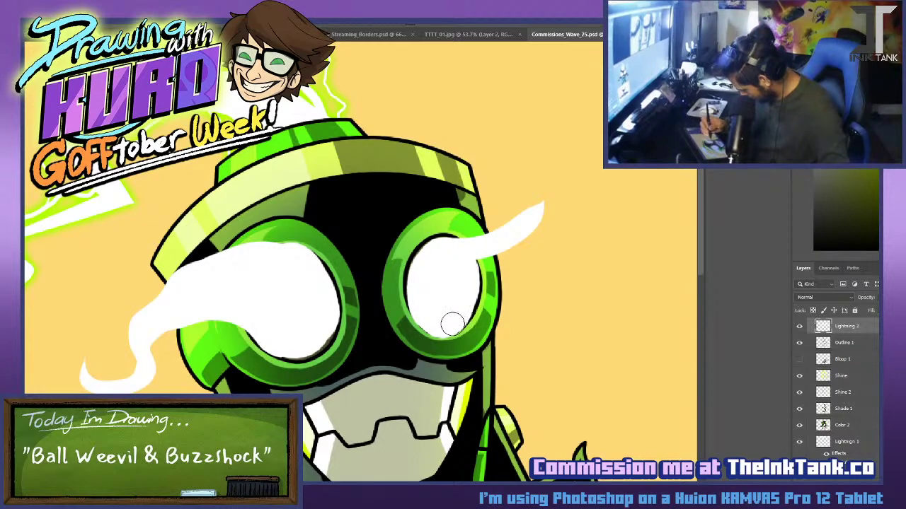
left_click_drag(453, 325, 542, 212)
mouse_move(487, 259)
left_mouse_down()
mouse_move(561, 261)
mouse_move(591, 320)
left_mouse_up()
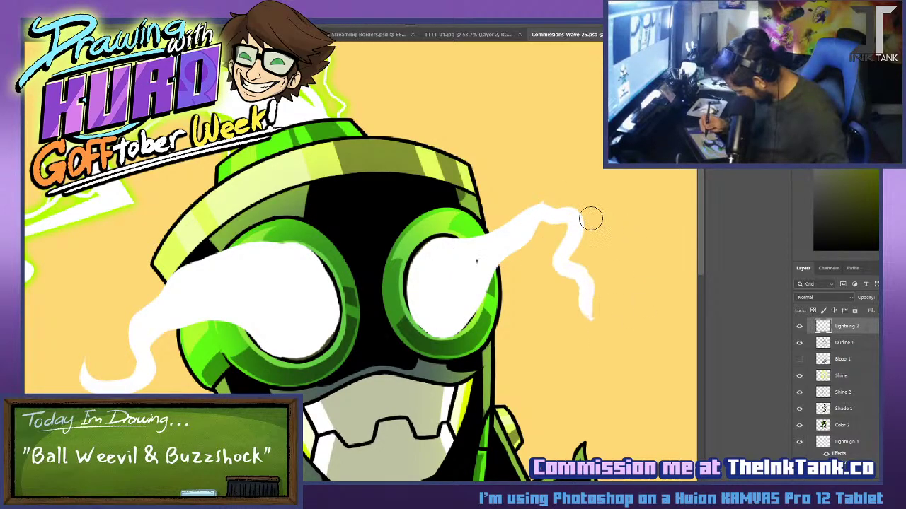
left_click_drag(520, 235, 545, 218)
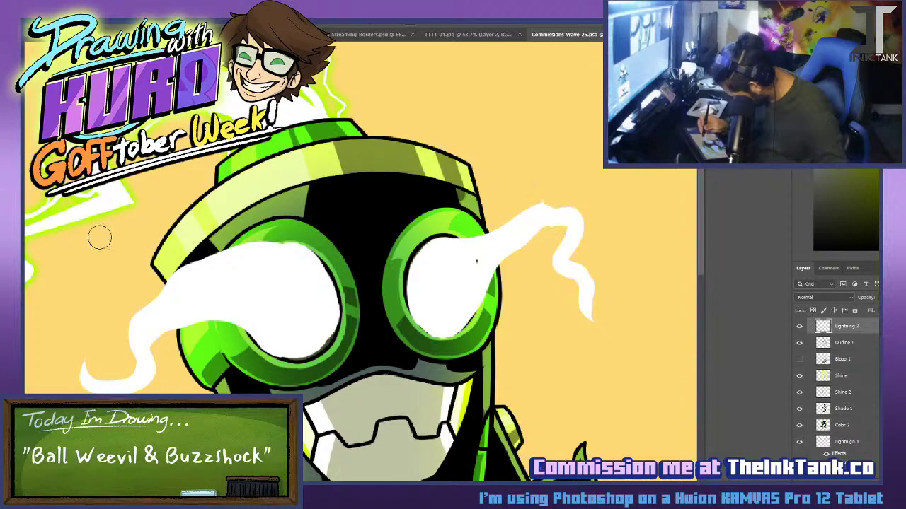
scroll(108, 247, "up", 1)
scroll(355, 316, "up", 2)
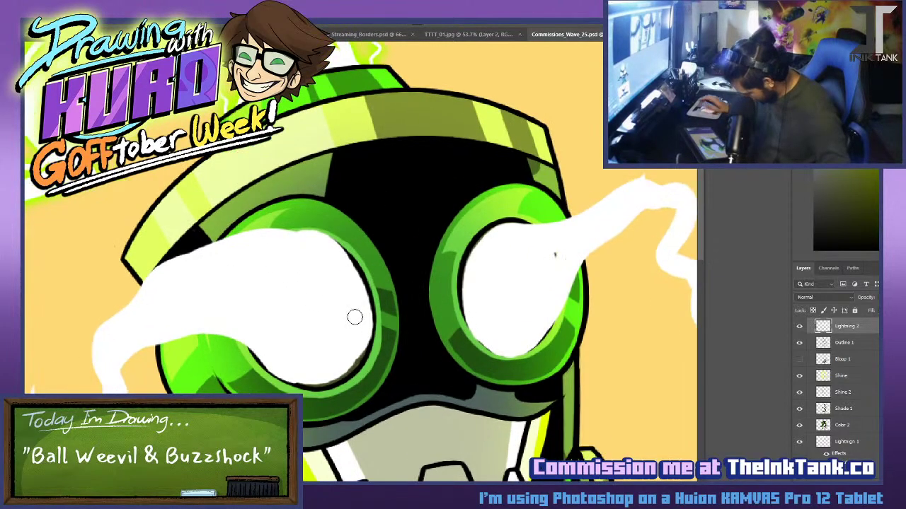
mouse_move(252, 379)
left_mouse_down()
mouse_move(334, 405)
mouse_move(364, 375)
mouse_move(371, 331)
left_mouse_up()
key("ctrl+z")
key("ctrl+z")
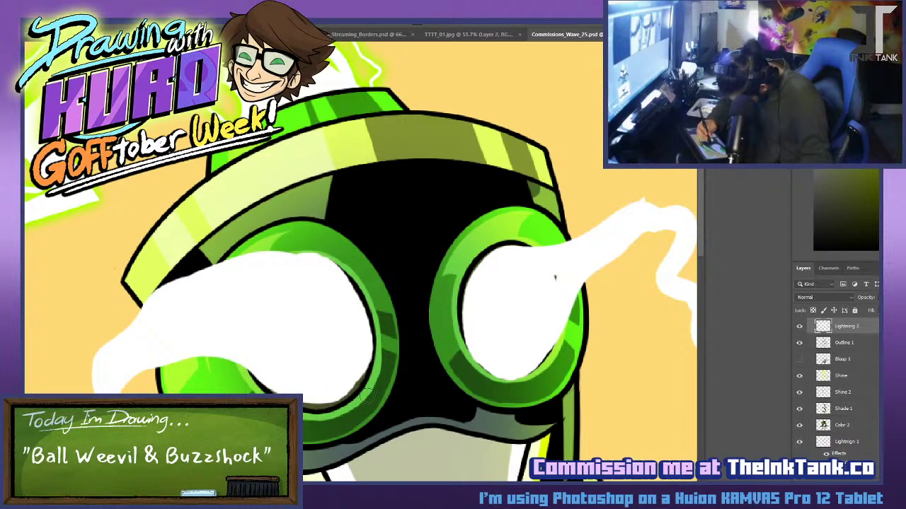
Trim the white fill along the left eye's inner edge and paint over the small dark gap in the right eye.
left_click_drag(326, 257, 371, 332)
left_click_drag(472, 346, 507, 379)
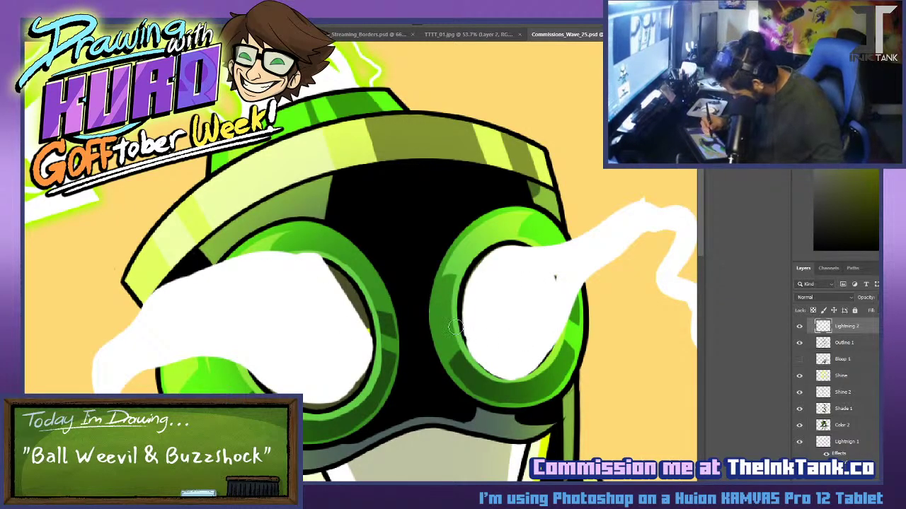
mouse_move(457, 328)
left_mouse_down()
mouse_move(505, 338)
mouse_move(462, 329)
mouse_move(520, 374)
left_mouse_up()
key("ctrl+z")
key("ctrl+z")
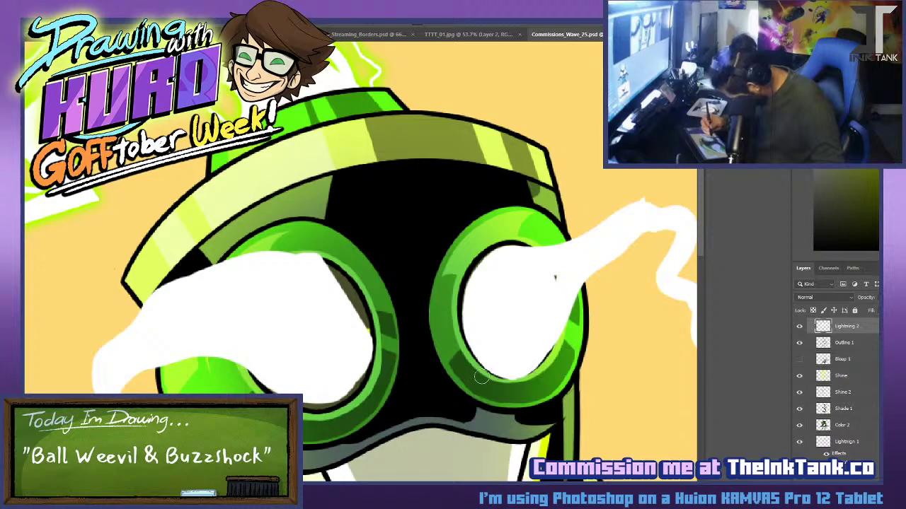
key("b")
left_click_drag(559, 284, 547, 293)
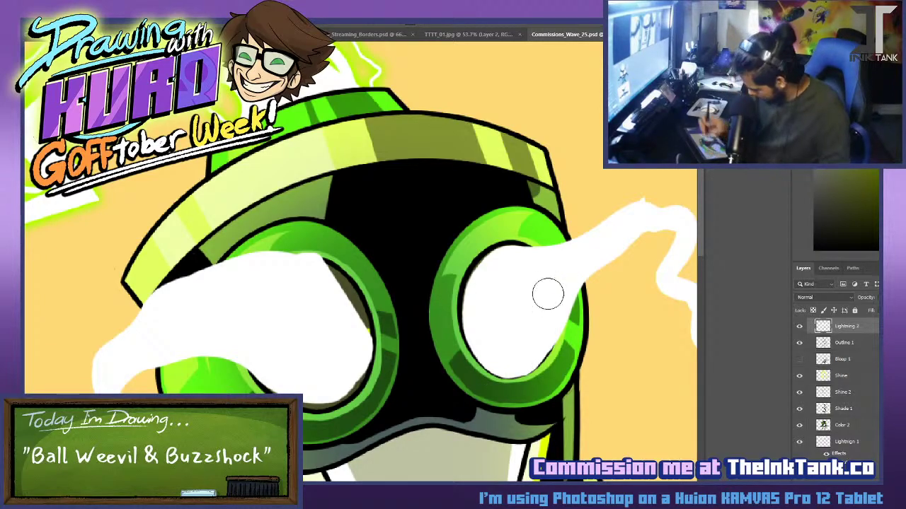
Smooth and extend the right eye's bolt into a long thin wavy tail and surround it with thin white branching arcs.
mouse_move(484, 298)
left_mouse_down()
mouse_move(267, 344)
mouse_move(272, 334)
left_mouse_up()
key("e")
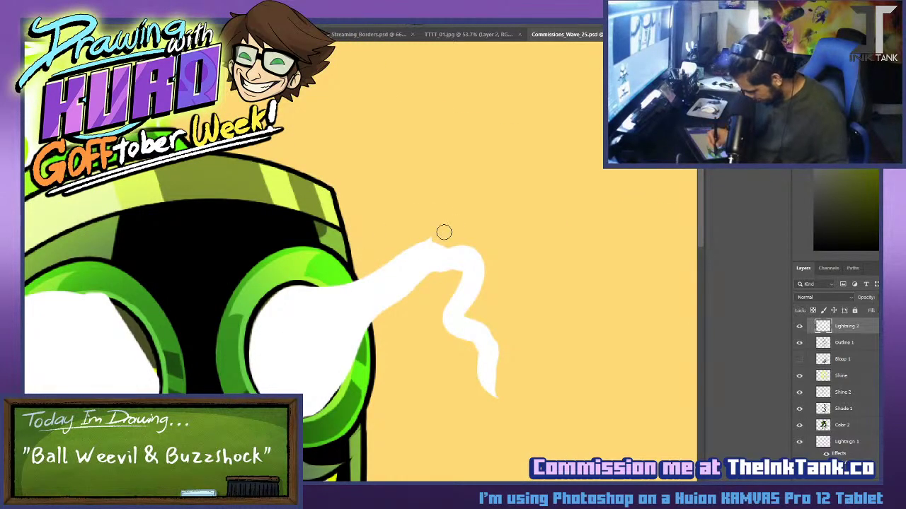
left_click_drag(419, 239, 454, 237)
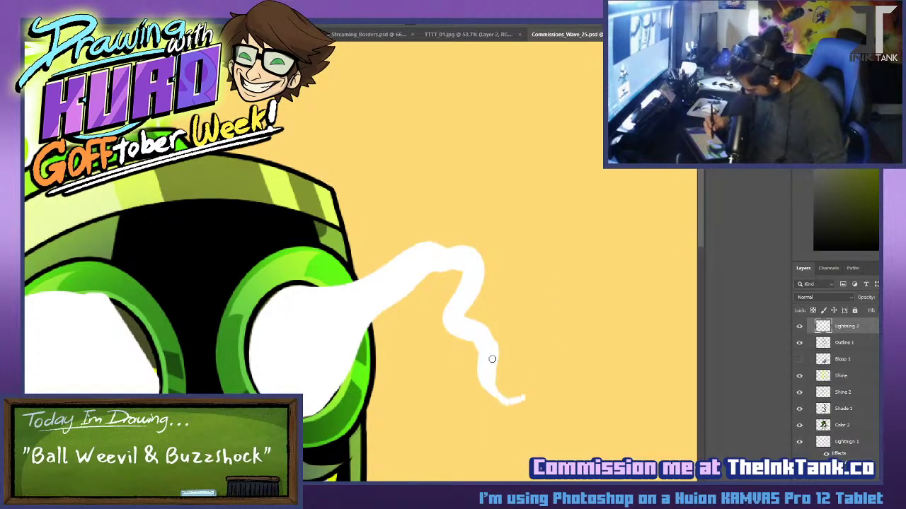
mouse_move(495, 393)
left_mouse_down()
mouse_move(558, 286)
mouse_move(594, 255)
mouse_move(627, 315)
left_mouse_up()
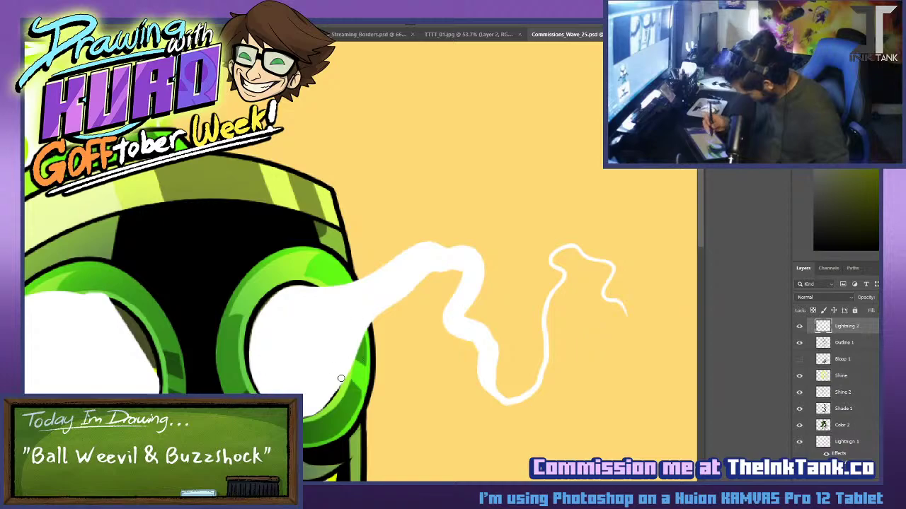
left_click_drag(362, 338, 442, 292)
mouse_move(354, 281)
left_mouse_down()
mouse_move(402, 235)
mouse_move(486, 224)
mouse_move(508, 270)
mouse_move(495, 320)
left_mouse_up()
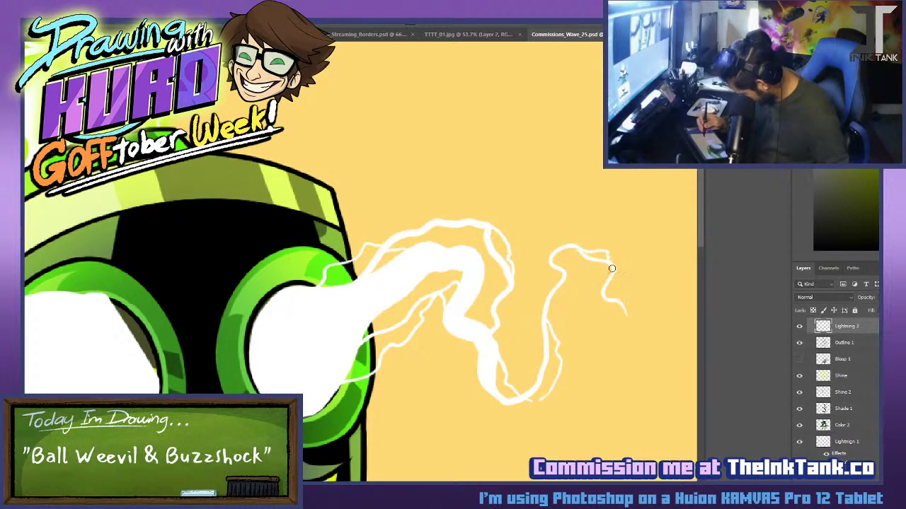
Add thin jagged white branches along the tail of the left eye's bolt.
left_click_drag(383, 397, 736, 322)
mouse_move(168, 390)
left_mouse_down()
mouse_move(161, 354)
mouse_move(121, 369)
mouse_move(67, 345)
left_mouse_up()
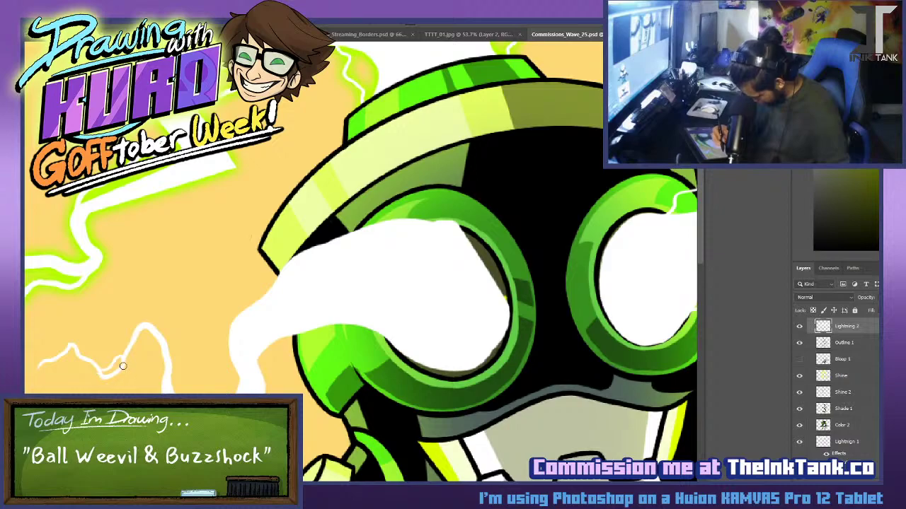
mouse_move(124, 366)
left_mouse_down()
mouse_move(158, 341)
mouse_move(148, 327)
left_mouse_up()
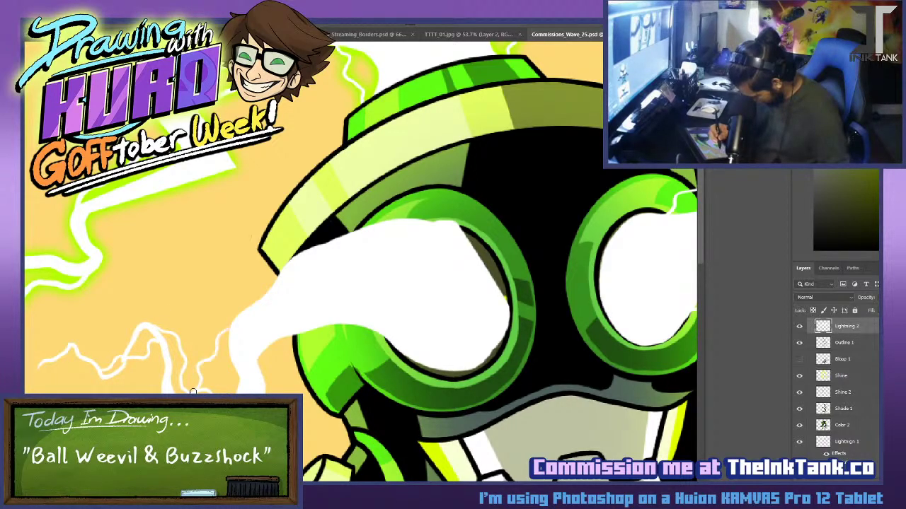
key("ctrl+z")
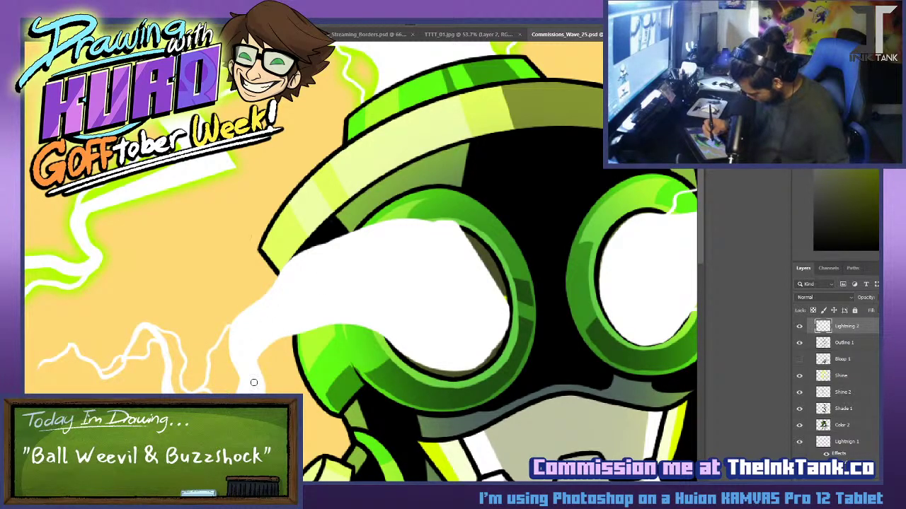
Fill the left eye's white out to its rim and draw thin lightning arcs over the rims of both eyes.
mouse_move(253, 375)
left_mouse_down()
mouse_move(315, 360)
mouse_move(315, 237)
mouse_move(424, 191)
mouse_move(467, 233)
mouse_move(507, 312)
left_mouse_up()
key("ctrl+z")
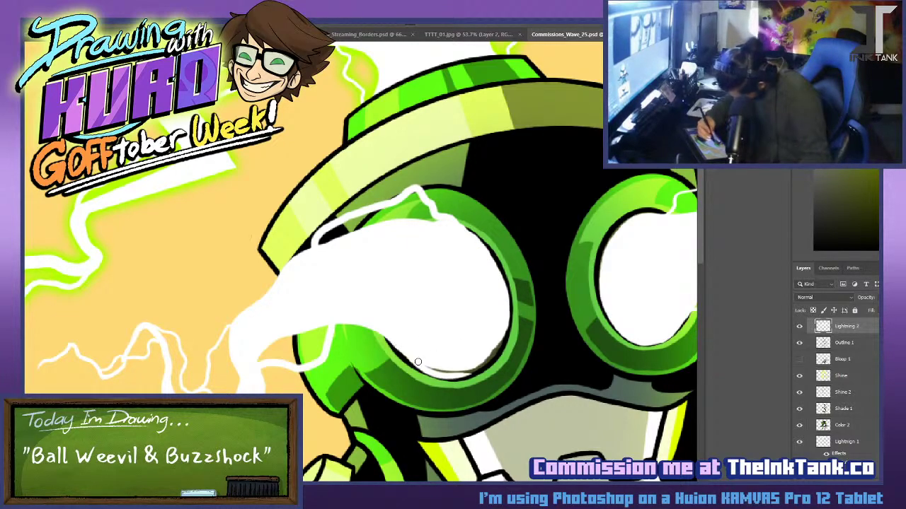
mouse_move(401, 348)
left_mouse_down()
mouse_move(454, 338)
mouse_move(426, 361)
mouse_move(470, 362)
mouse_move(458, 373)
mouse_move(484, 361)
left_mouse_up()
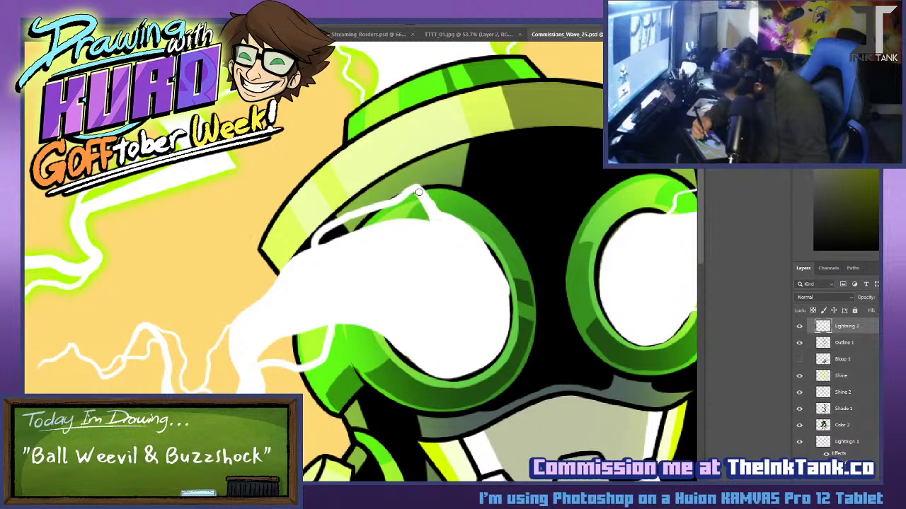
mouse_move(358, 203)
left_mouse_down()
mouse_move(397, 175)
mouse_move(439, 168)
mouse_move(488, 240)
left_mouse_up()
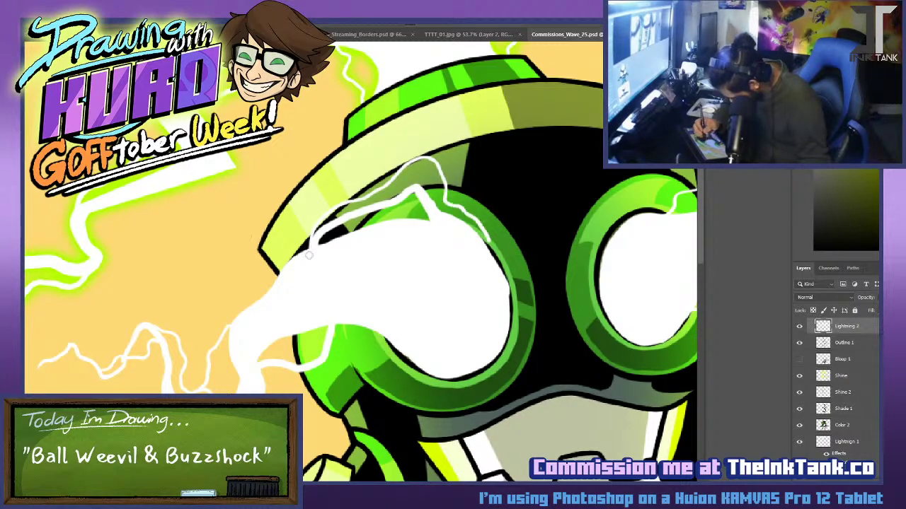
left_click_drag(534, 305, 304, 340)
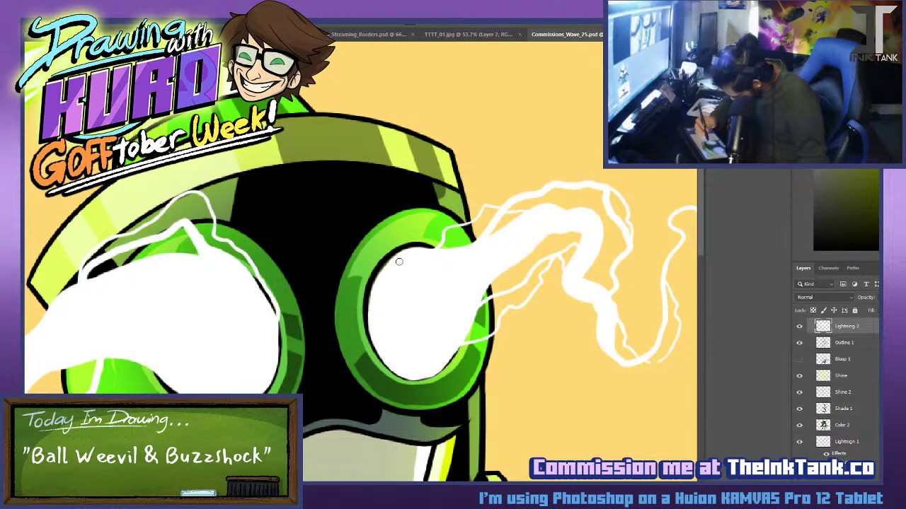
left_click_drag(442, 228, 414, 243)
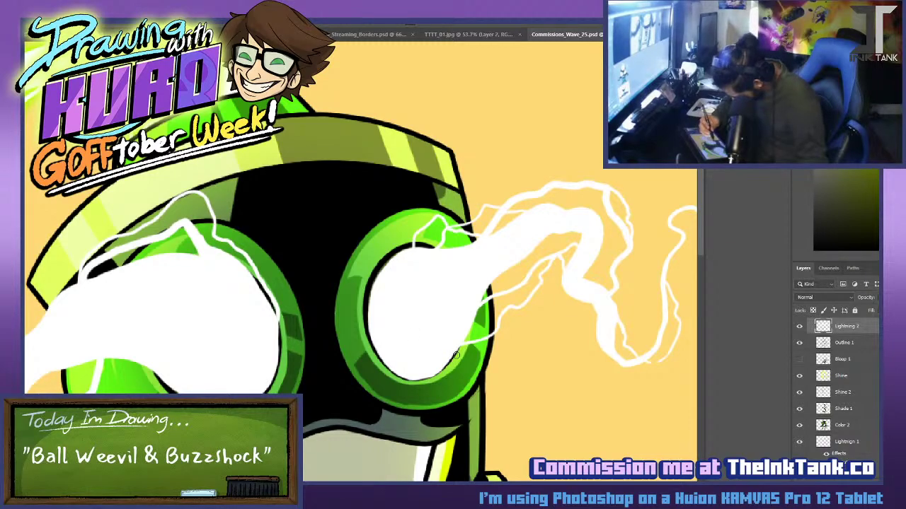
Give the Lightning 2 layer a lime-green Outer Glow matching the head lightning.
scroll(495, 364, "down", 7)
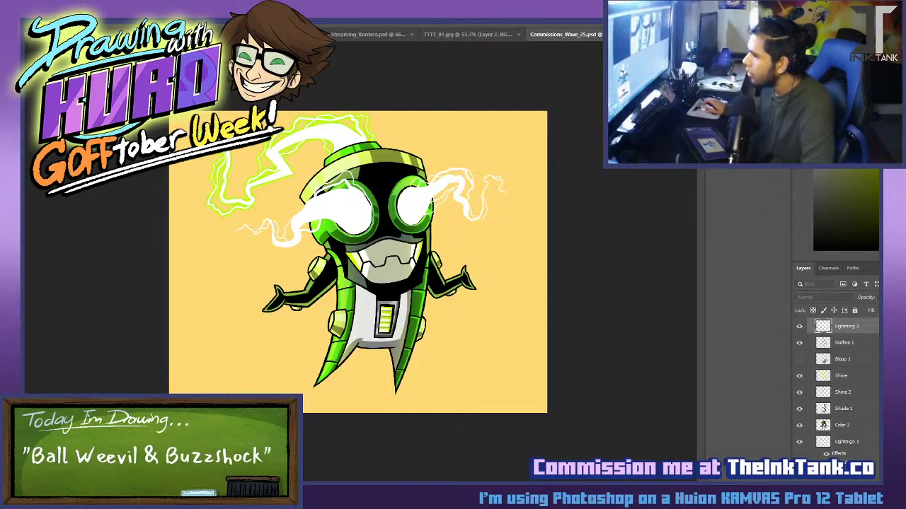
double_click(862, 327)
left_click(340, 305)
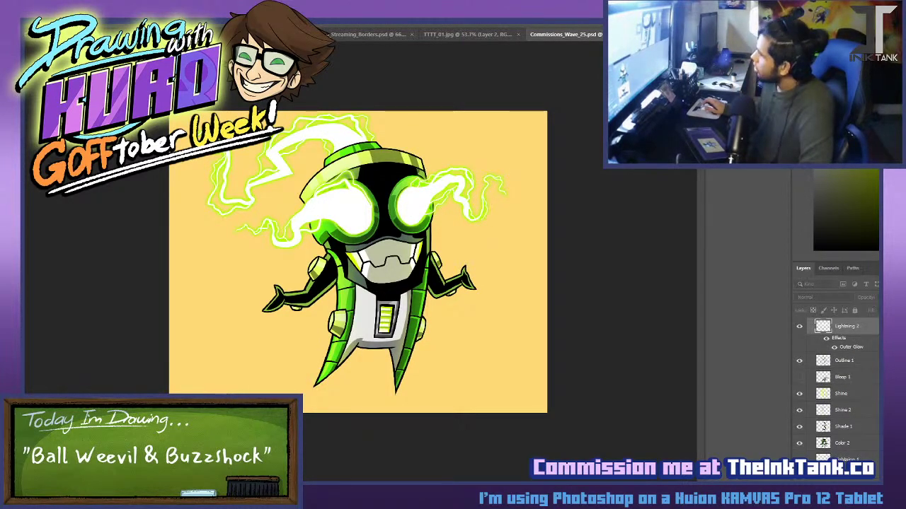
key("ctrl+z")
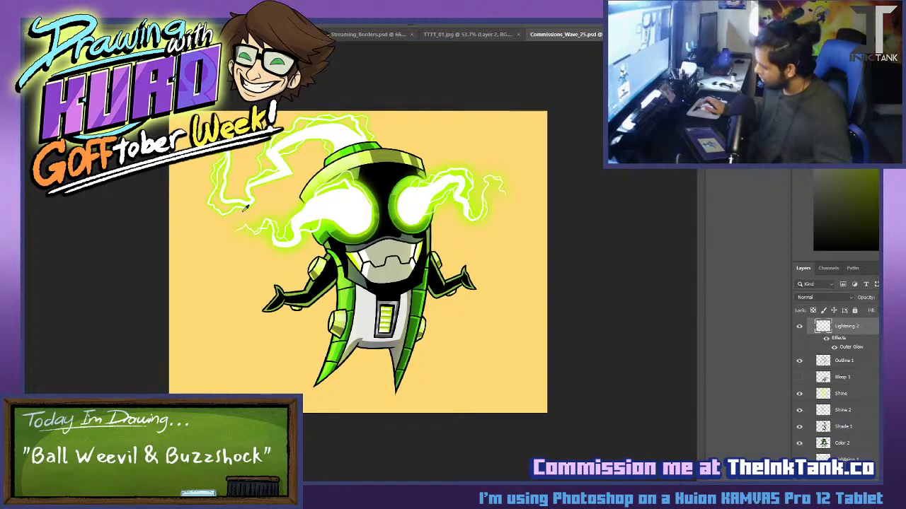
Try the Overlay, Soft Light and Vivid Light blend modes on the Lightning 2 layer, then restore Normal.
key("ctrl+plus")
left_click(842, 300)
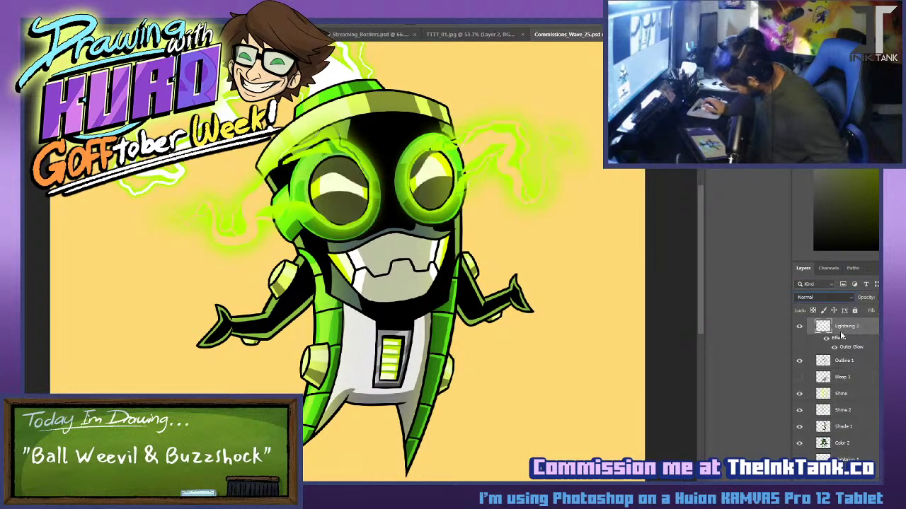
key("Up")
key("Up")
key("Up")
key("Up")
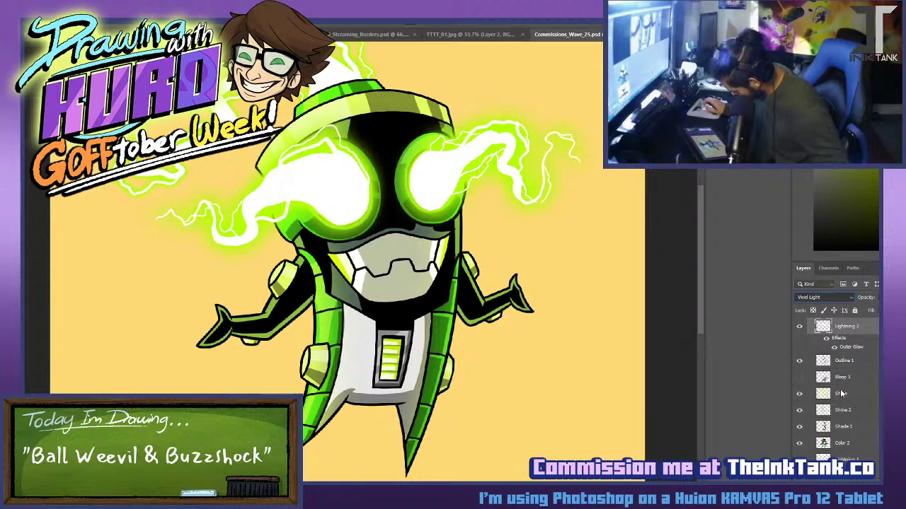
key("Down")
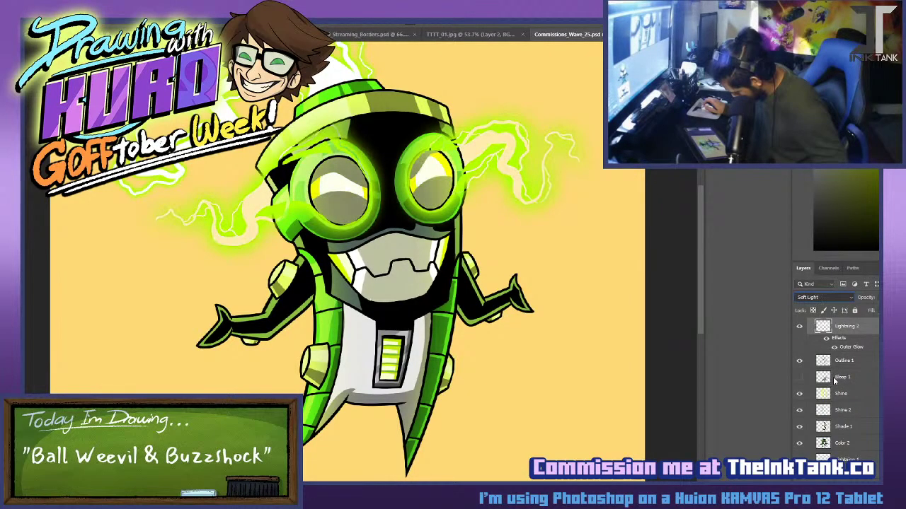
key("Up")
key("Down")
key("Down")
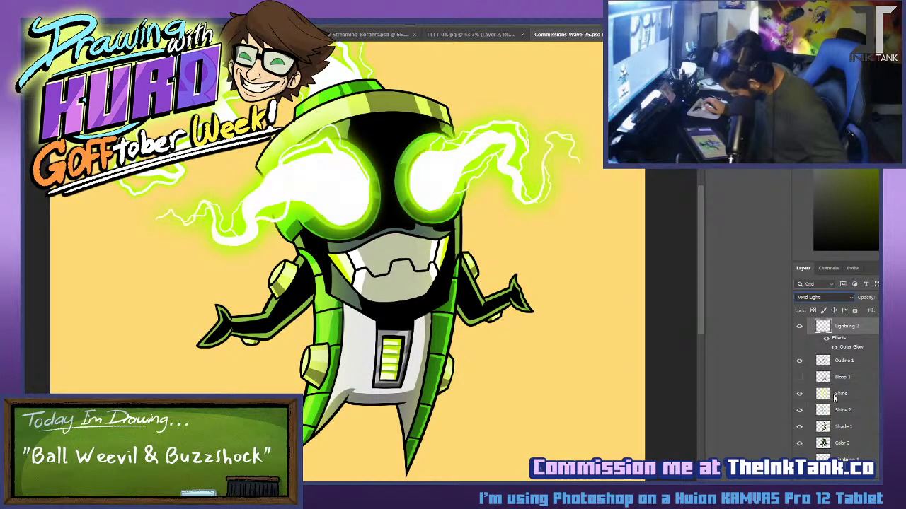
key("Up")
key("Up")
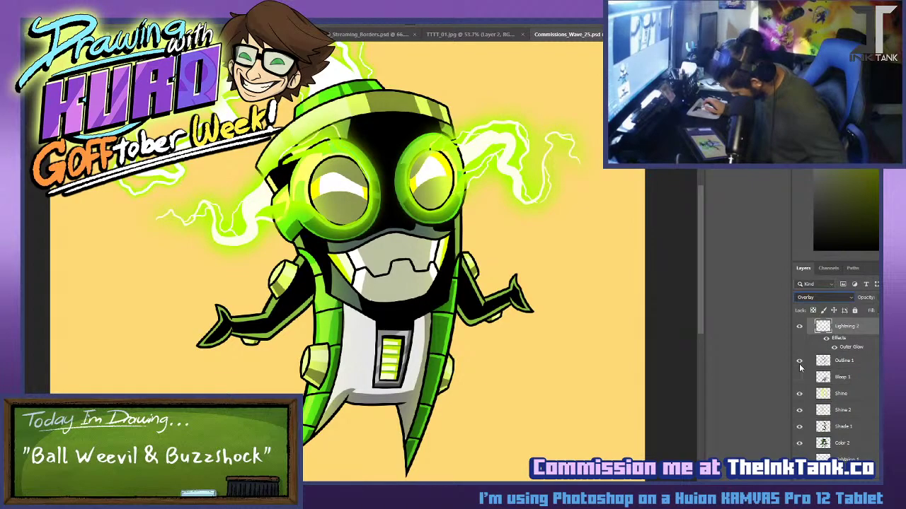
key("Up")
key("ctrl+z")
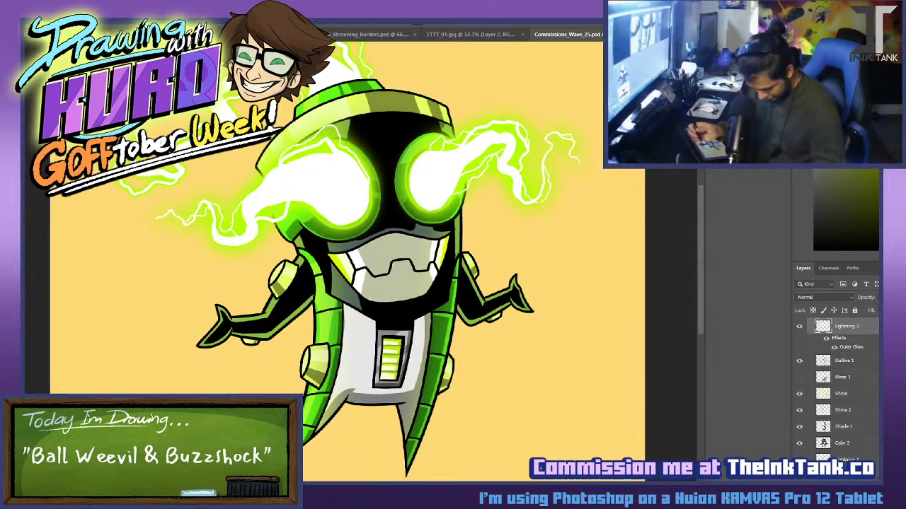
Duplicate the Lightning 2 layer and rasterize the Outer Glow style on both the original and the copy.
left_click_drag(344, 186, 341, 179)
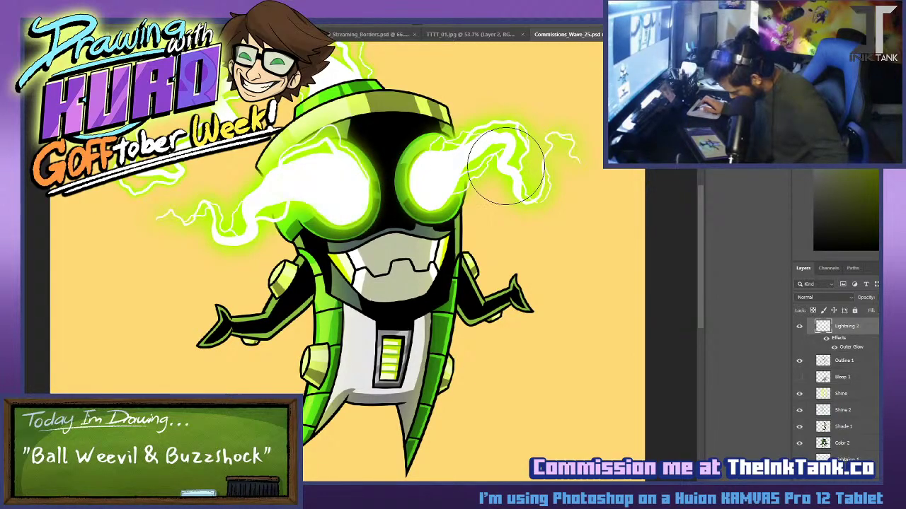
scroll(528, 171, "up", 2)
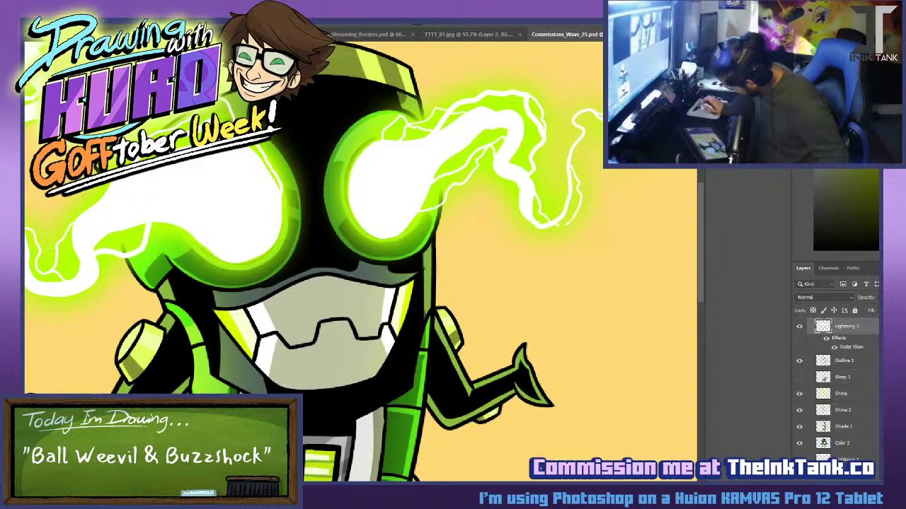
key("ctrl+j")
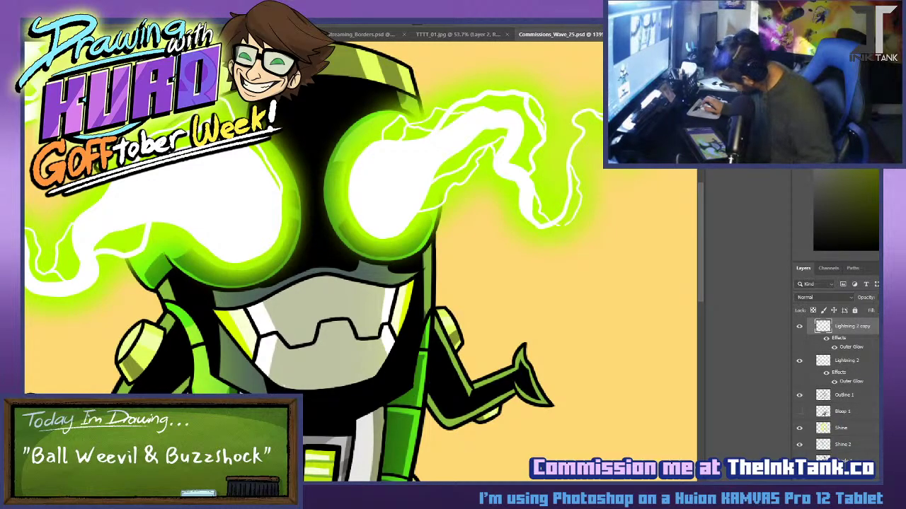
left_click(894, 361)
left_click(853, 299)
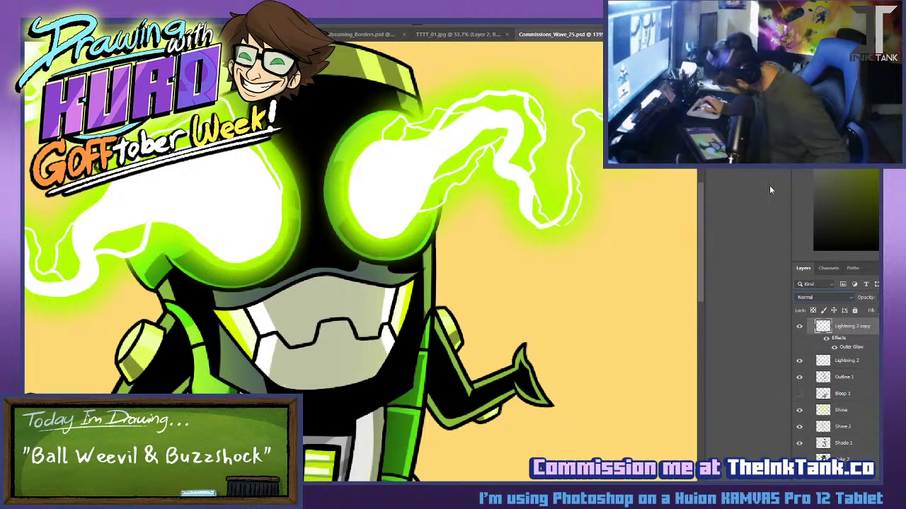
left_click(774, 242)
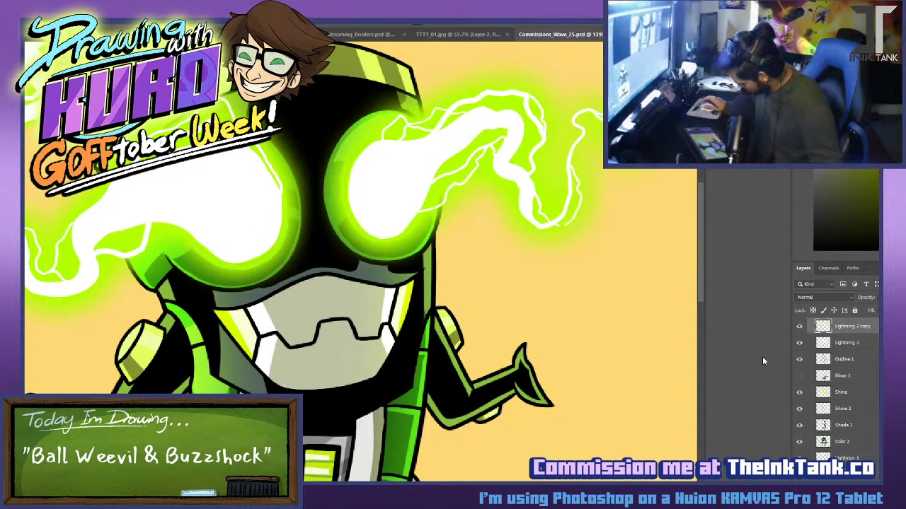
Try erasing the white over both eyes on the Lightning 2 copy with the original hidden, and undo back to its editable glow.
left_click(799, 343)
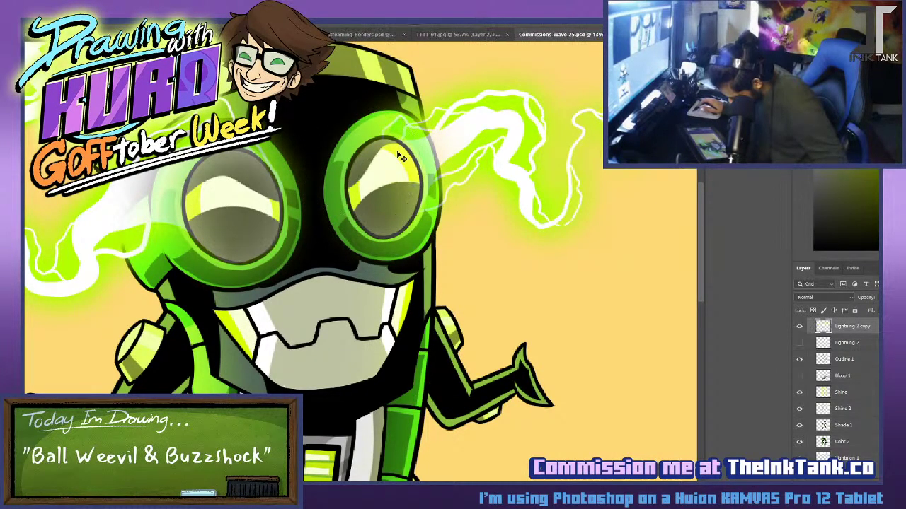
key("ctrl+z")
key("ctrl+z")
key("ctrl+z")
key("ctrl+z")
key("ctrl+z")
key("ctrl+z")
key("ctrl+z")
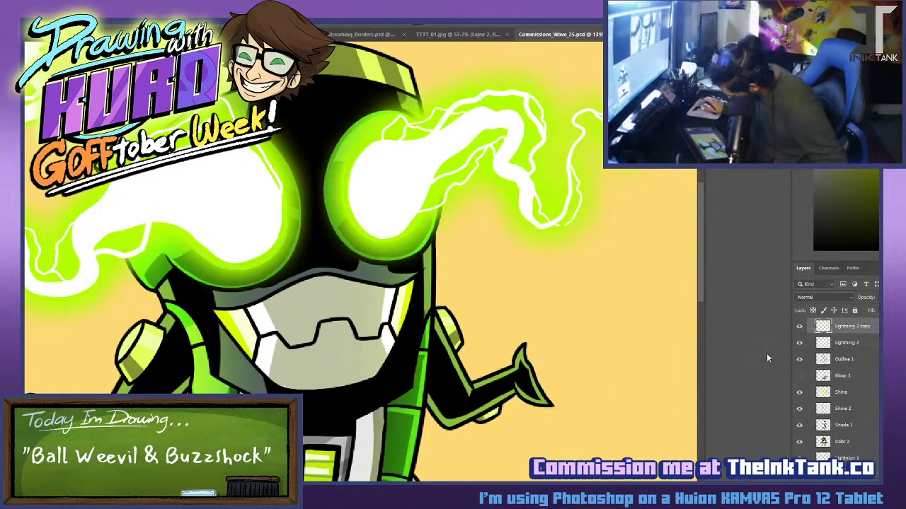
left_click(796, 343)
key("ctrl+z")
key("ctrl+z")
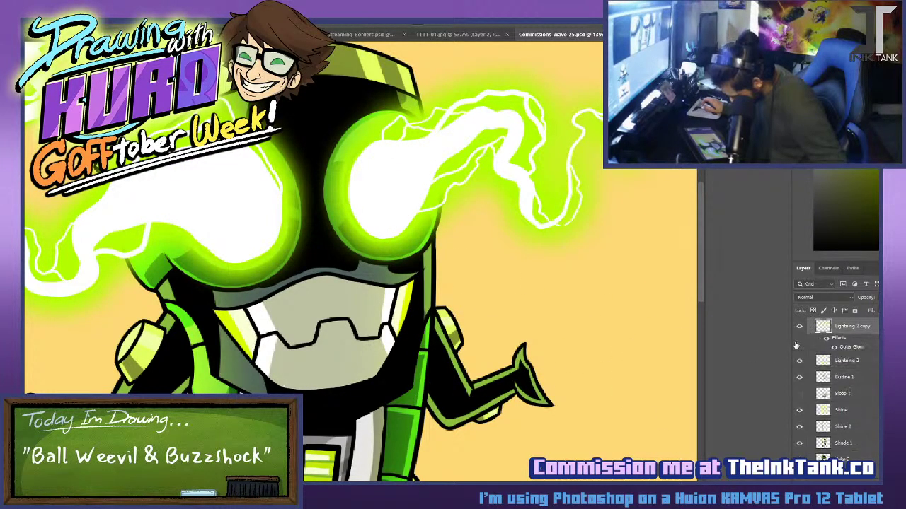
Hide the original Lightning 2 layer, rasterize the glow on Lightning 2 copy, and softly erase its white over both eyes.
left_click(799, 361)
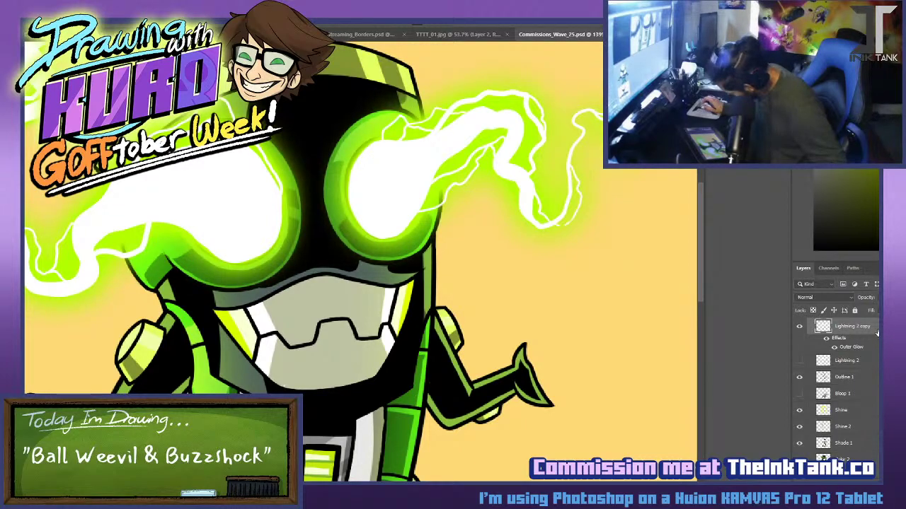
key("ctrl+e")
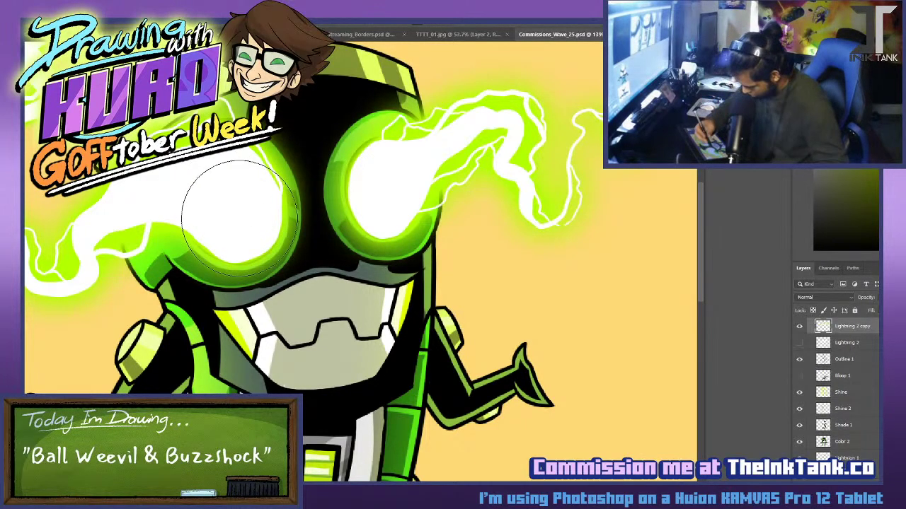
left_click_drag(237, 209, 243, 222)
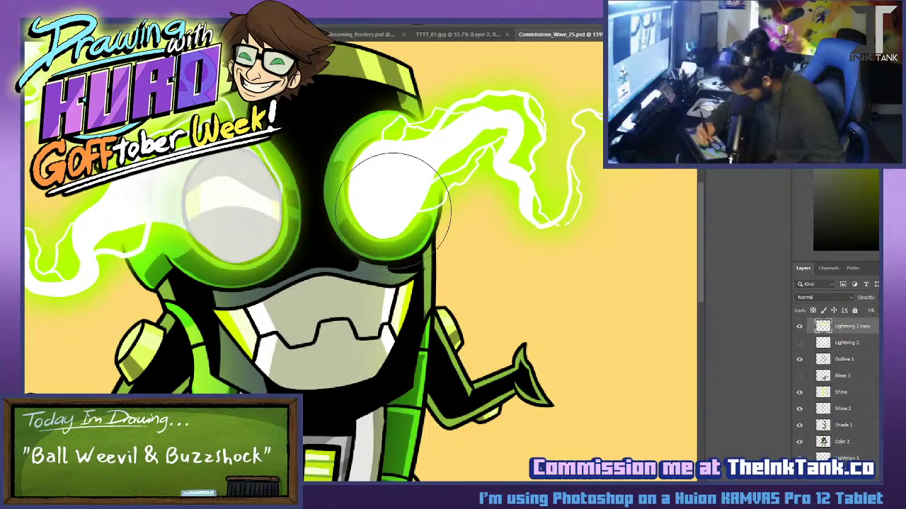
left_click_drag(393, 203, 375, 180)
key("ctrl+z")
mouse_move(255, 244)
left_mouse_down()
mouse_move(226, 213)
mouse_move(241, 184)
mouse_move(244, 247)
mouse_move(233, 205)
mouse_move(244, 219)
mouse_move(230, 201)
mouse_move(253, 225)
mouse_move(237, 212)
mouse_move(248, 177)
mouse_move(237, 174)
left_mouse_up()
mouse_move(382, 211)
left_mouse_down()
mouse_move(389, 182)
mouse_move(386, 207)
mouse_move(375, 177)
mouse_move(389, 205)
mouse_move(385, 142)
mouse_move(402, 202)
left_mouse_up()
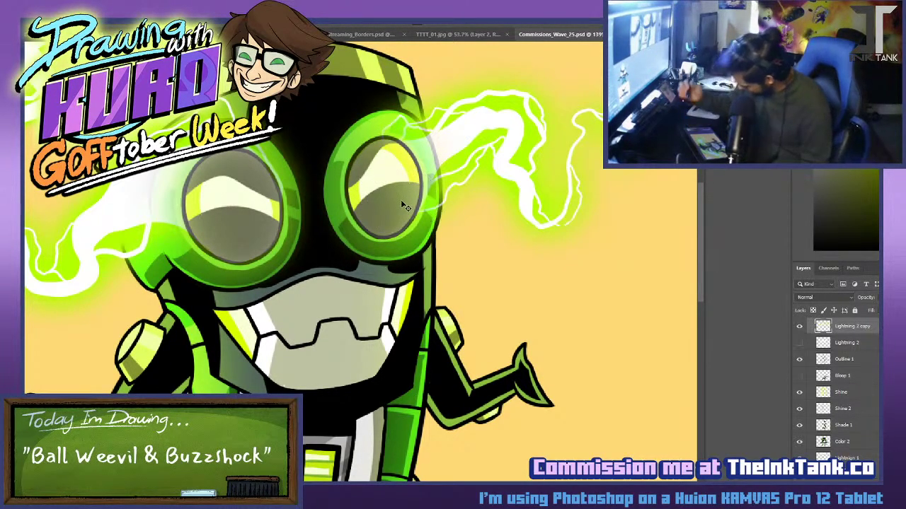
Add a new layer named Eye Glow and paint a soft lime-green glow over both eyes and the start of their lightning.
key("ctrl+s")
type("Eye Glow")
key("Return")
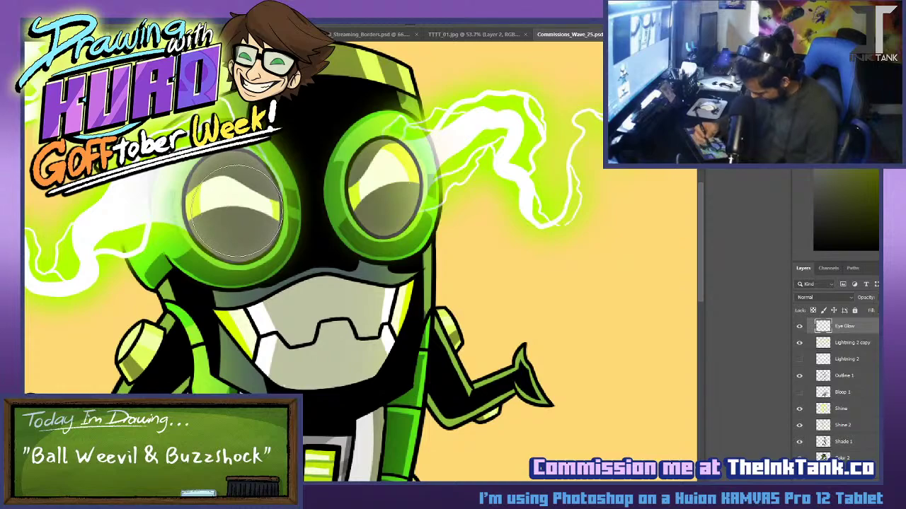
mouse_move(239, 225)
left_mouse_down()
mouse_move(242, 233)
mouse_move(246, 209)
mouse_move(254, 214)
left_mouse_up()
mouse_move(373, 205)
left_mouse_down()
mouse_move(389, 180)
mouse_move(393, 189)
mouse_move(488, 131)
mouse_move(545, 116)
left_mouse_up()
mouse_move(225, 220)
left_mouse_down()
mouse_move(221, 195)
mouse_move(107, 228)
mouse_move(199, 199)
mouse_move(230, 205)
mouse_move(75, 263)
mouse_move(57, 191)
left_mouse_up()
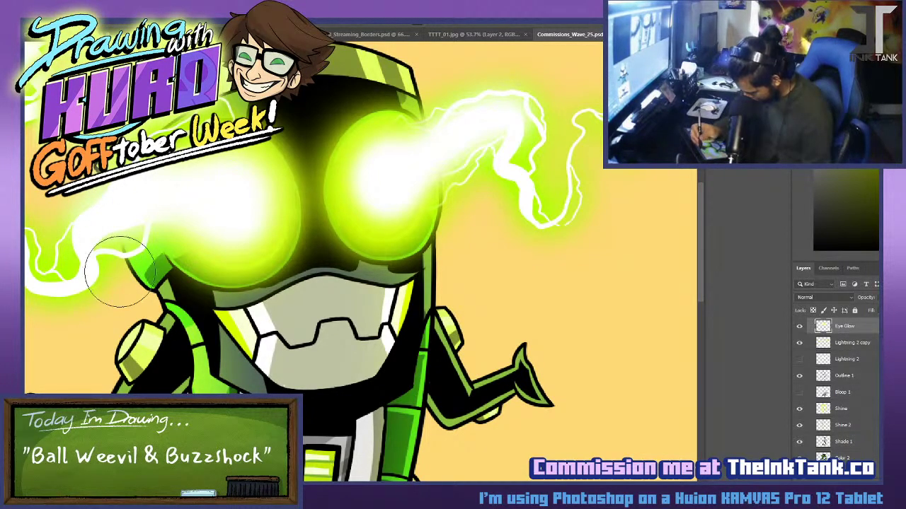
left_click_drag(537, 141, 455, 81)
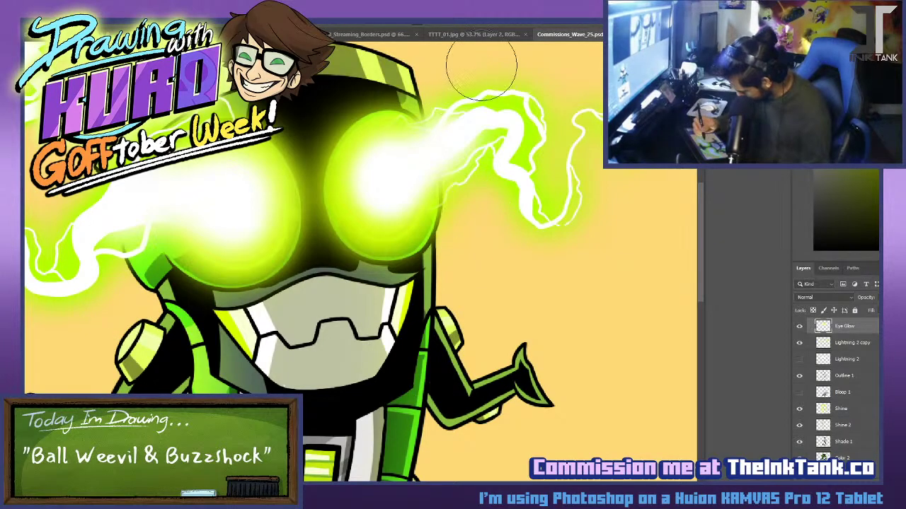
Compare Soft Light, Hard Light, Linear Light and other blend modes on the Eye Glow layer, then settle on Overlay.
left_click(824, 297)
left_click(835, 354)
key("Down")
key("Down")
key("Down")
key("Down")
key("Down")
key("Down")
key("Down")
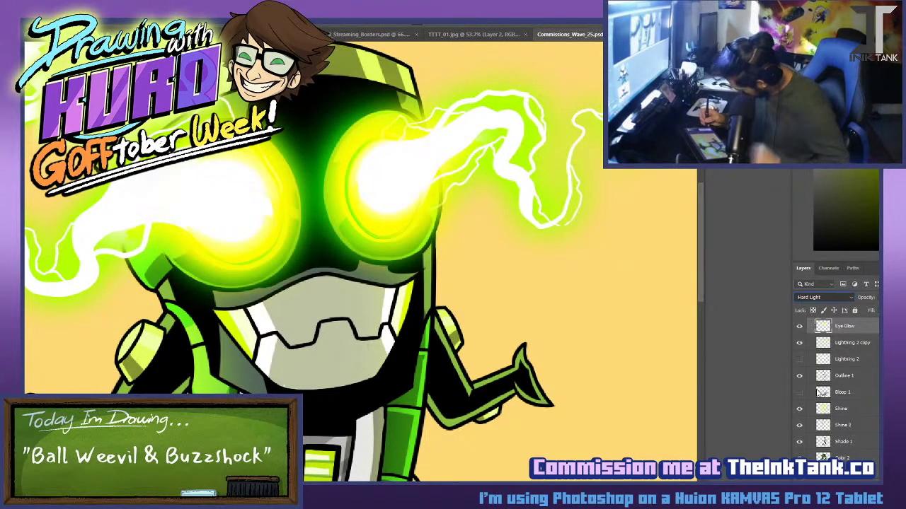
key("Up")
key("Up")
key("Up")
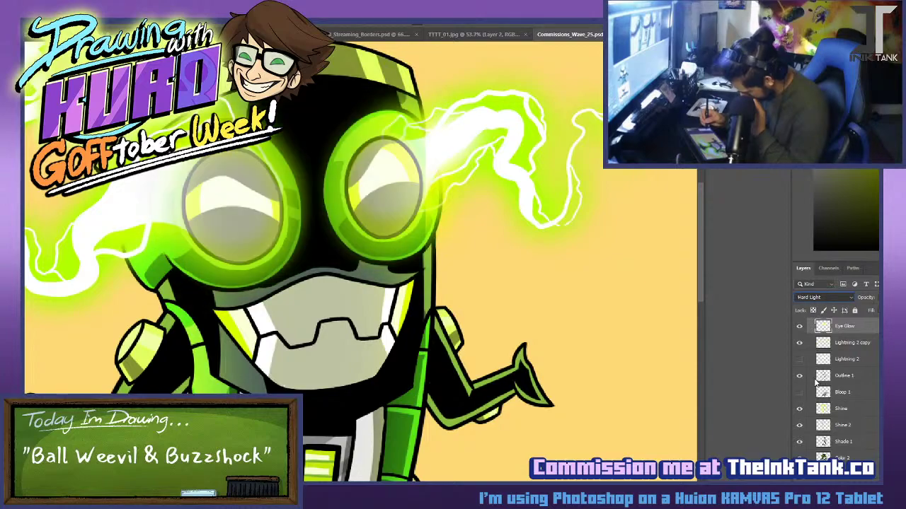
key("Up")
key("Down")
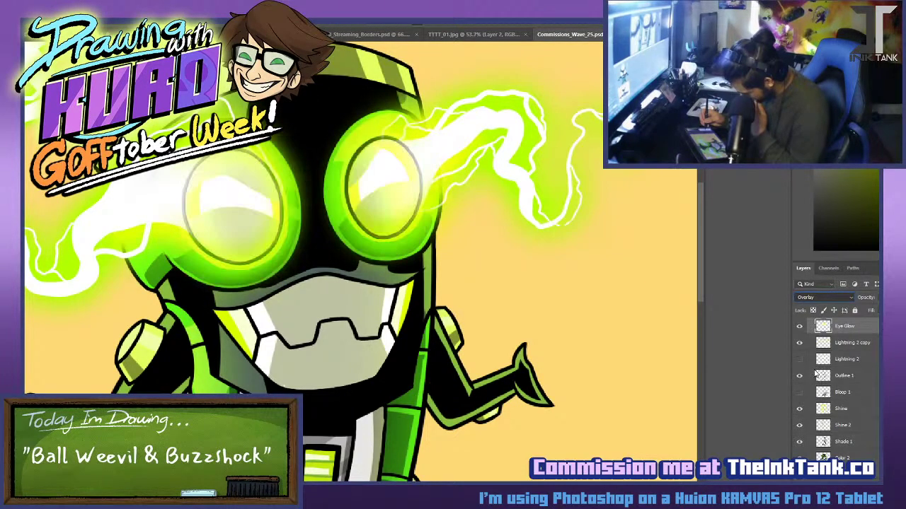
key("Down")
key("Down")
key("Down")
key("Down")
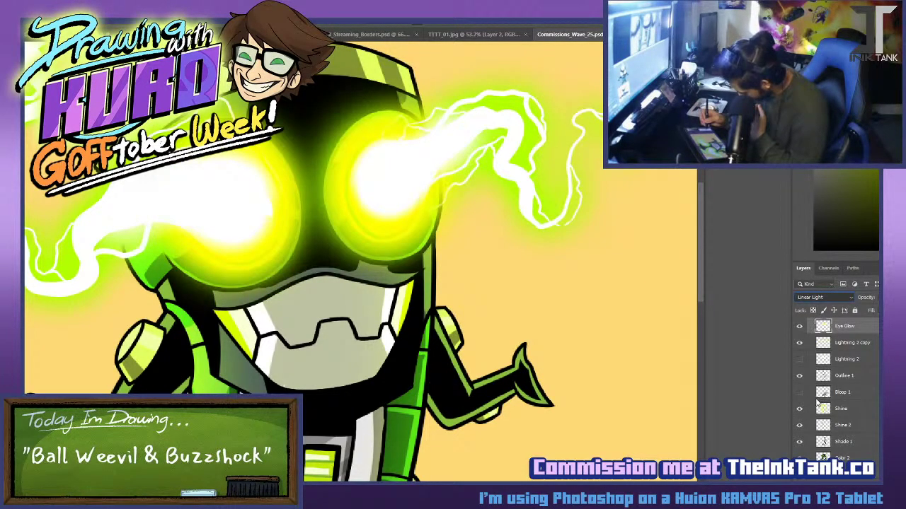
key("Up")
key("Up")
key("Up")
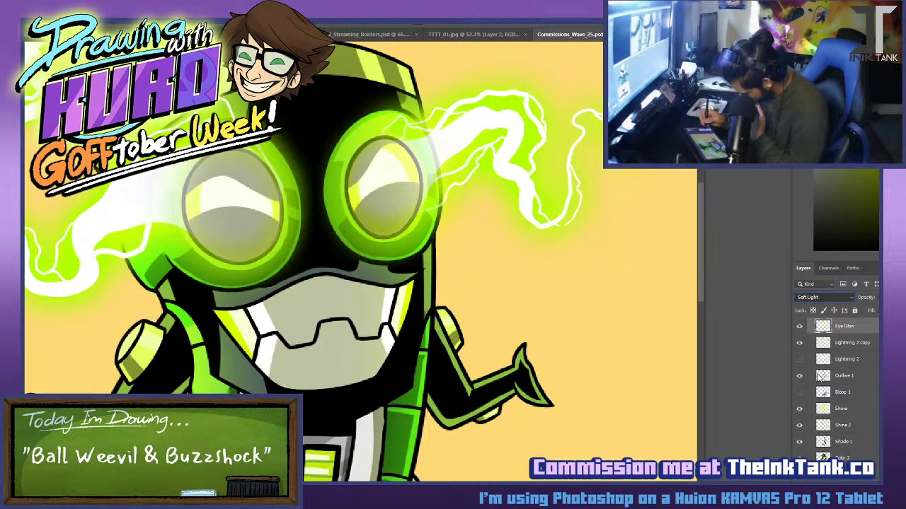
key("Up")
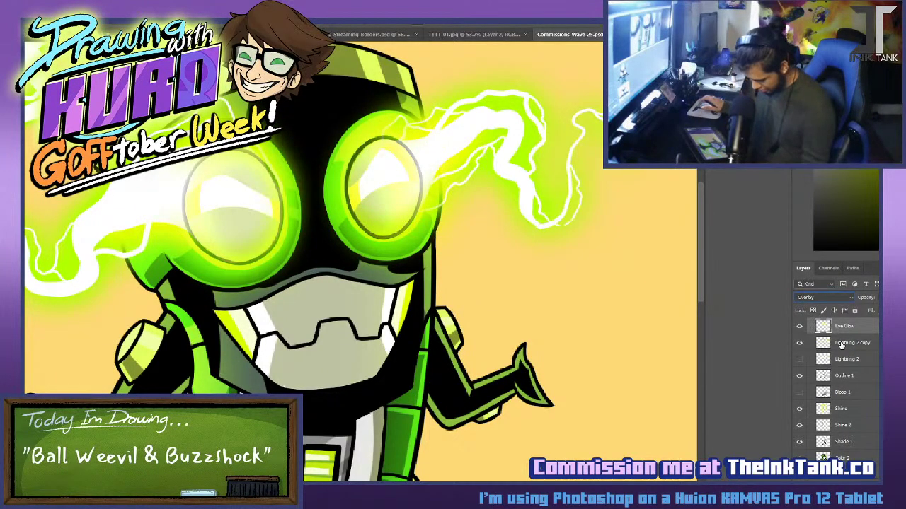
Shift the Shock 1 and Shock 2 groups together slightly down and toward the right of the canvas.
scroll(279, 229, "down", 7)
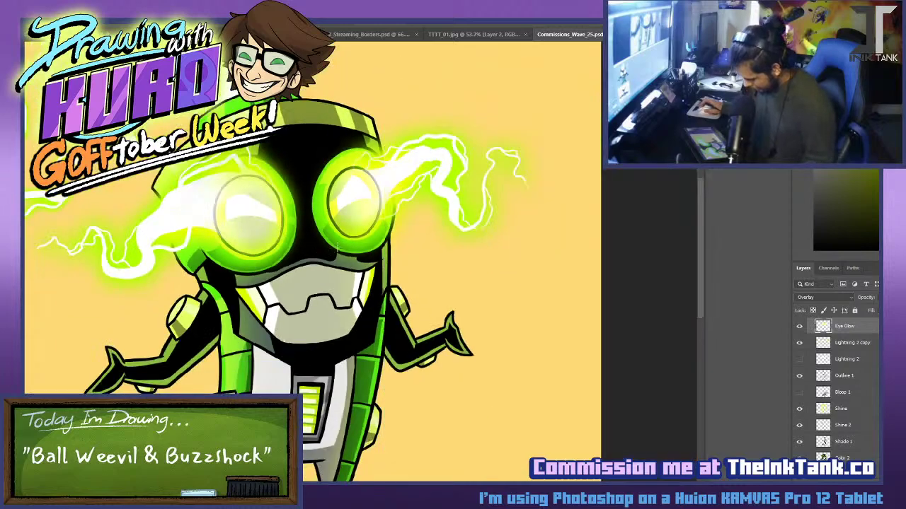
scroll(278, 228, "up", 1)
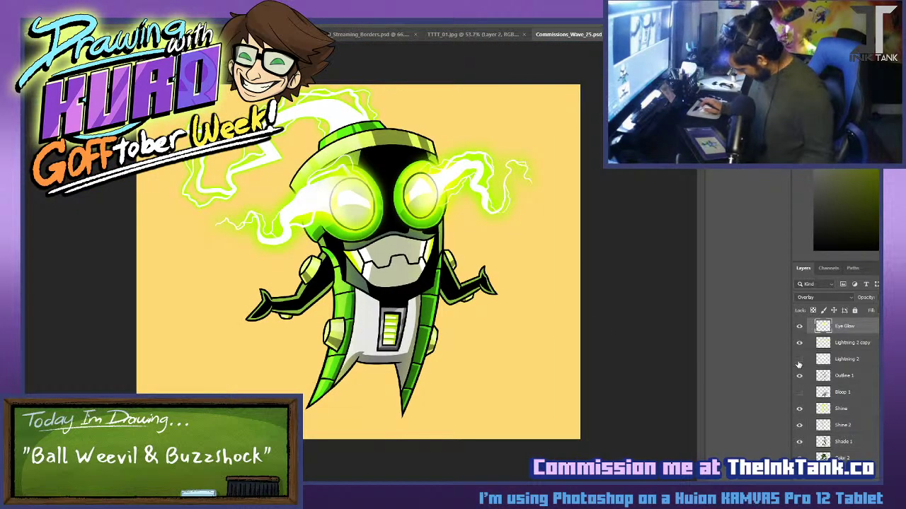
scroll(815, 350, "up", 1)
left_click(811, 336)
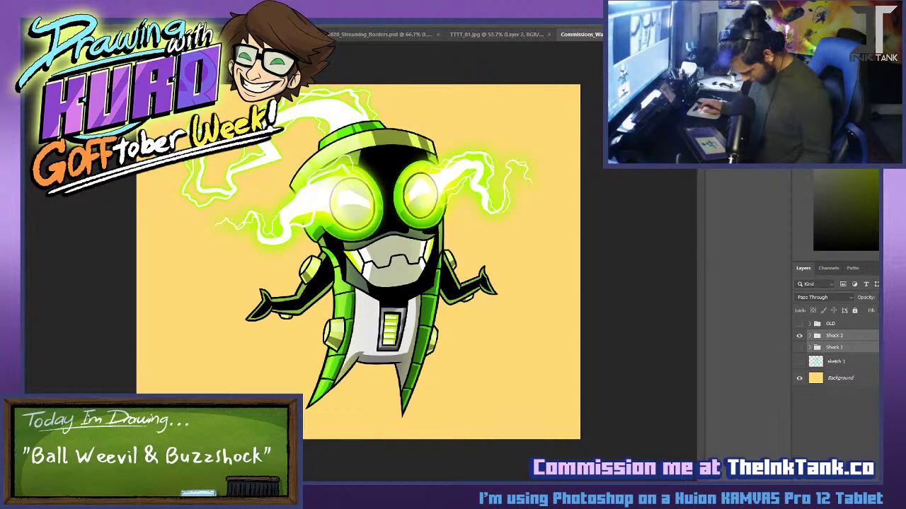
key("ctrl+t")
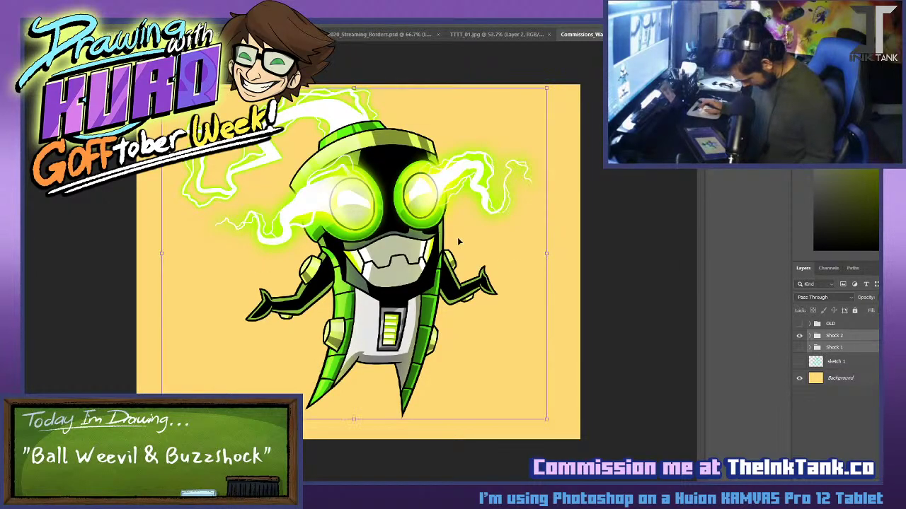
left_click_drag(459, 242, 463, 262)
key("Return")
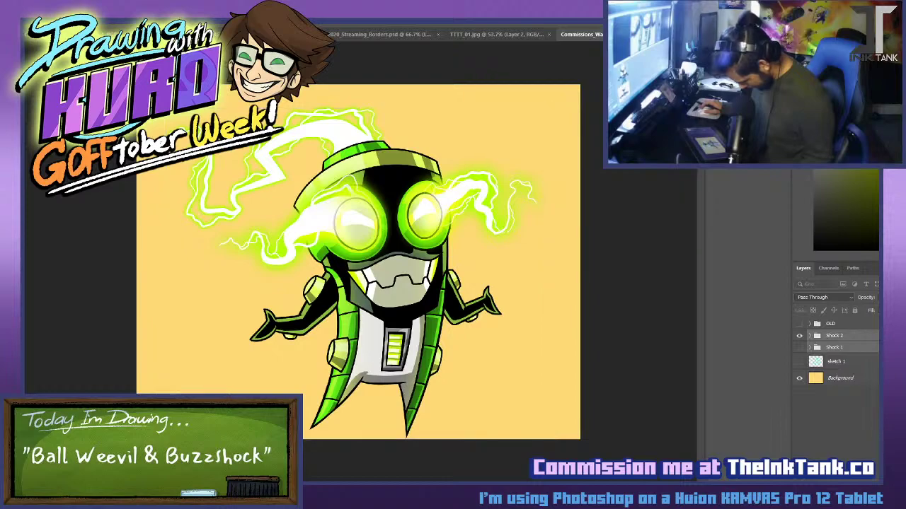
Adjust the layer style of the head lightning layer inside the Shock 2 group, then save the document.
left_click(810, 335)
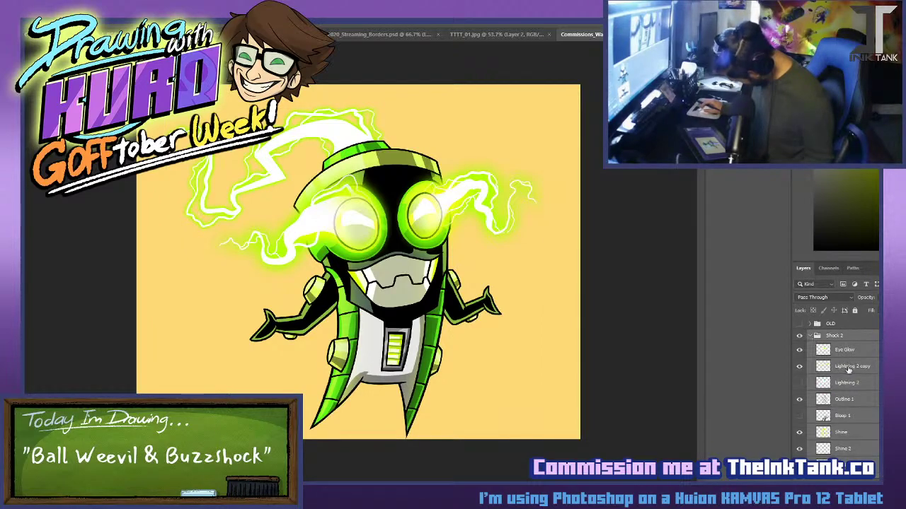
scroll(852, 375, "down", 2)
left_click(876, 463)
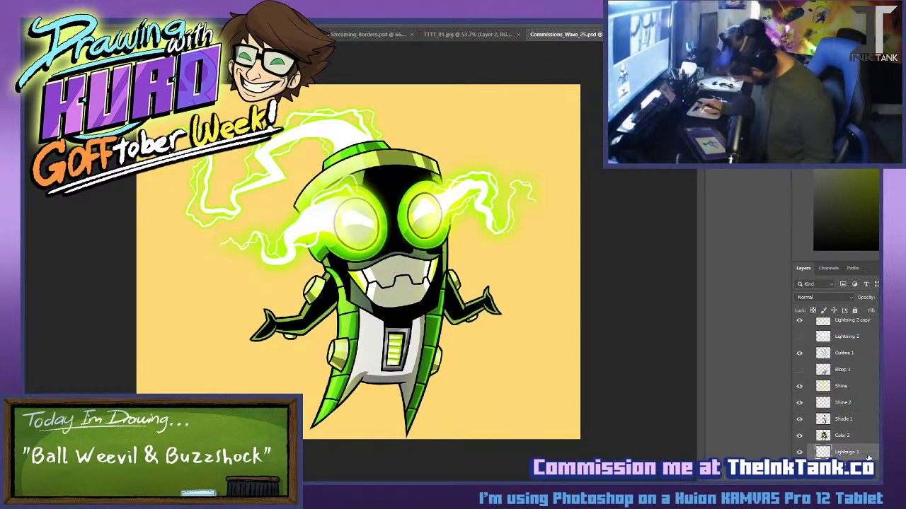
double_click(868, 457)
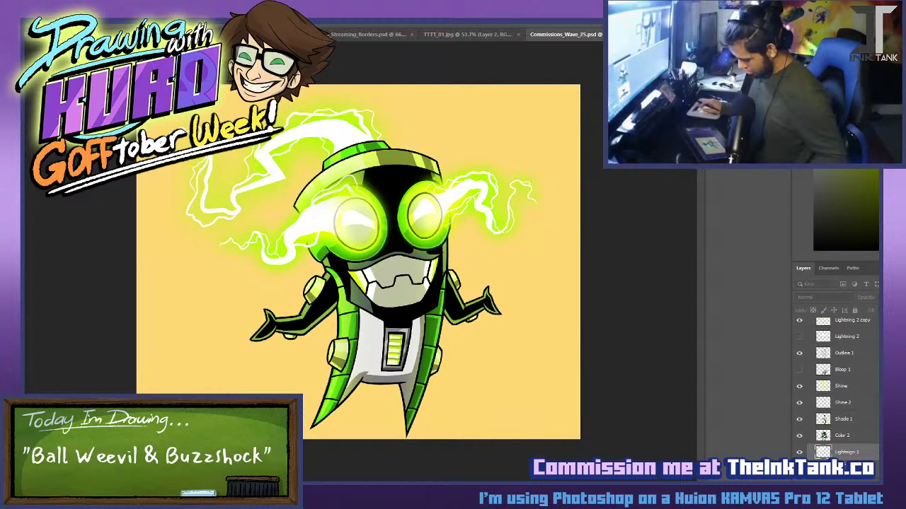
left_click(94, 389)
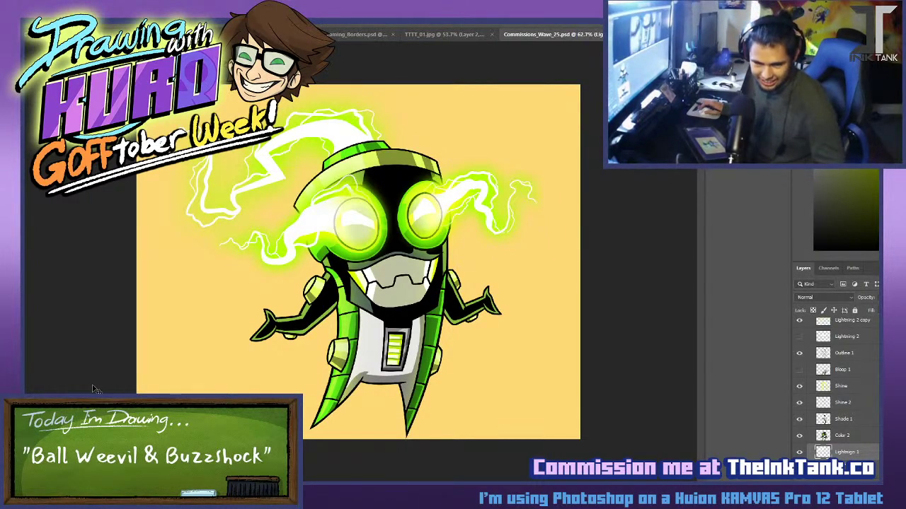
key("ctrl+s")
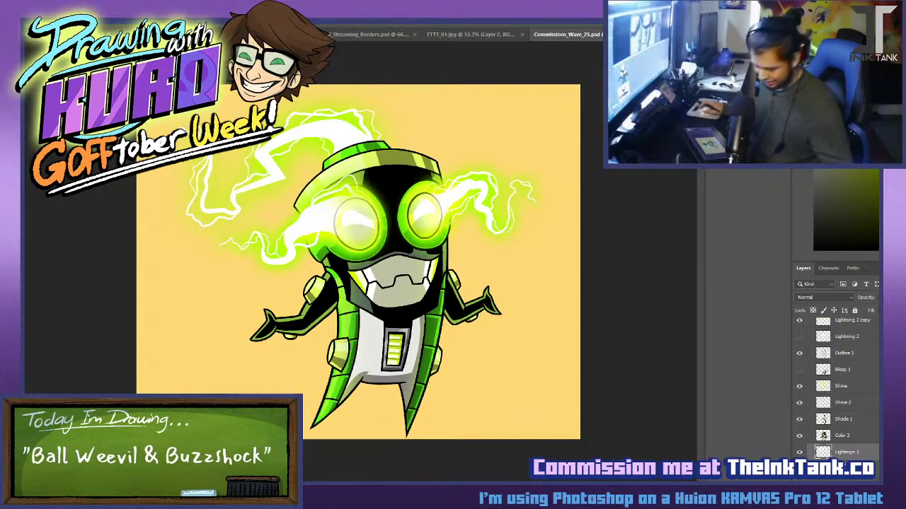
Collapse the Shock 2 group and hide the Background layer to leave the robot on transparency.
scroll(836, 368, "up", 3)
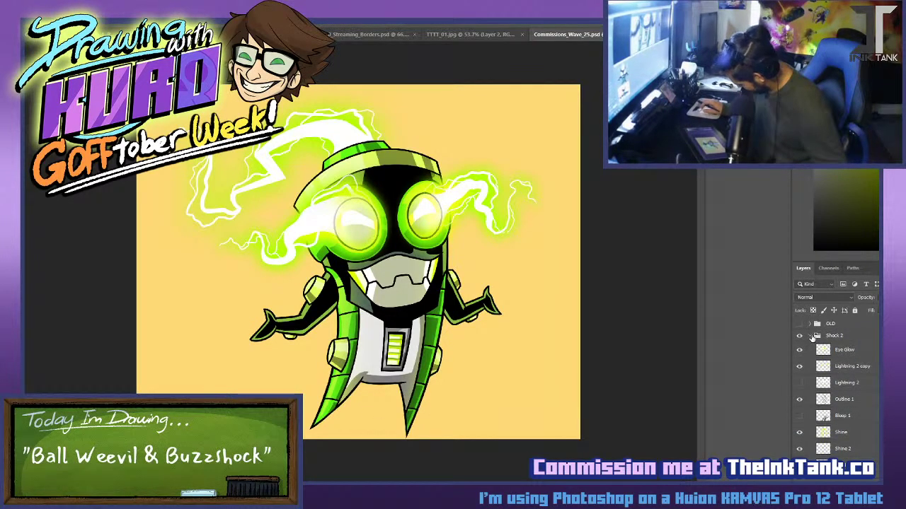
left_click(810, 336)
left_click(799, 378)
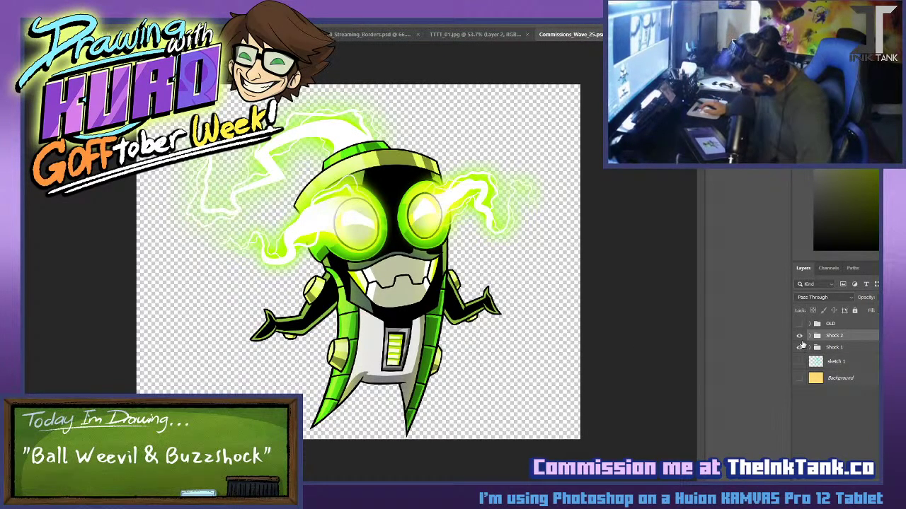
Compare the powered-up robot with the normal one by repeatedly toggling the Shock 2 group's visibility, leaving it hidden.
left_click(801, 338)
left_click(800, 338)
left_click(800, 338)
left_click(801, 338)
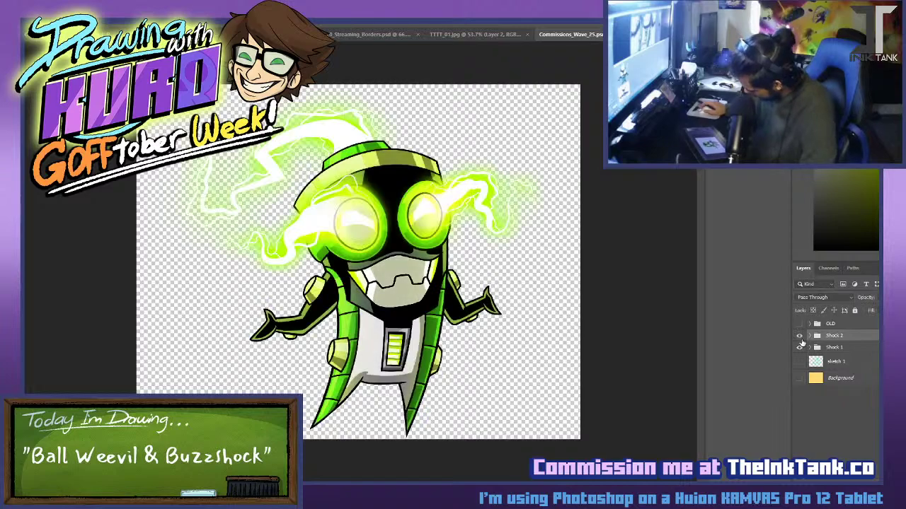
left_click(801, 338)
left_click(800, 338)
left_click(800, 338)
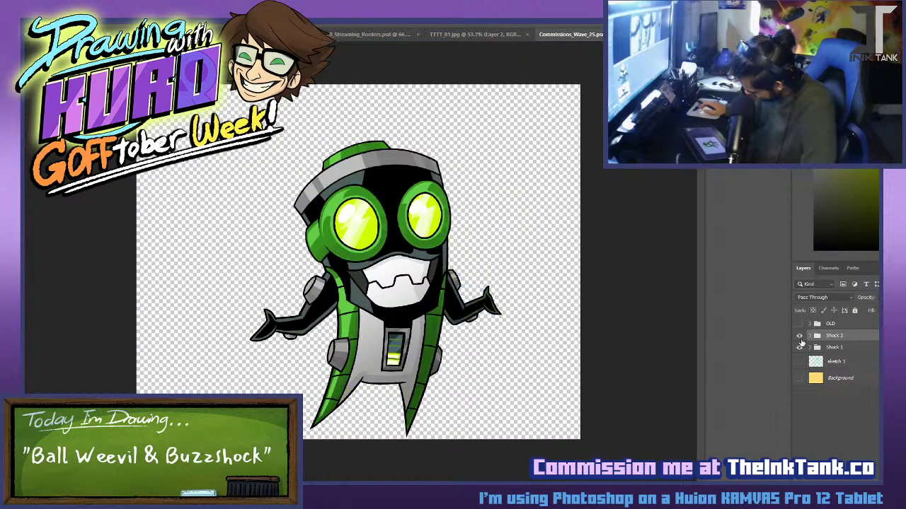
left_click(800, 338)
left_click(800, 338)
left_click(800, 338)
left_click(800, 338)
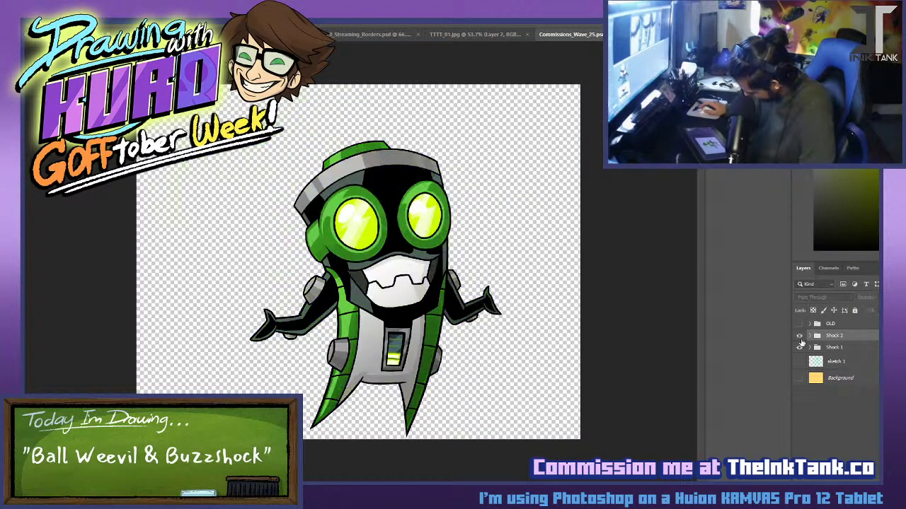
left_click(800, 339)
left_click(801, 338)
left_click(800, 339)
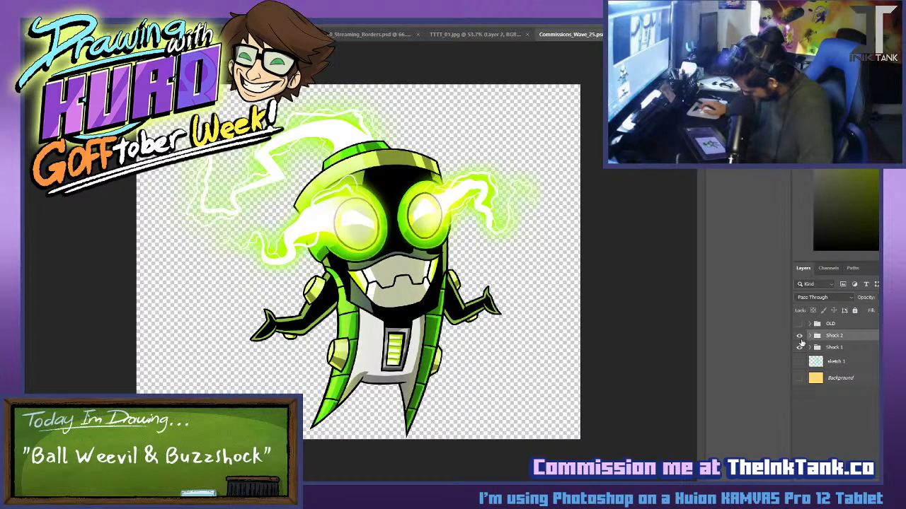
left_click(801, 340)
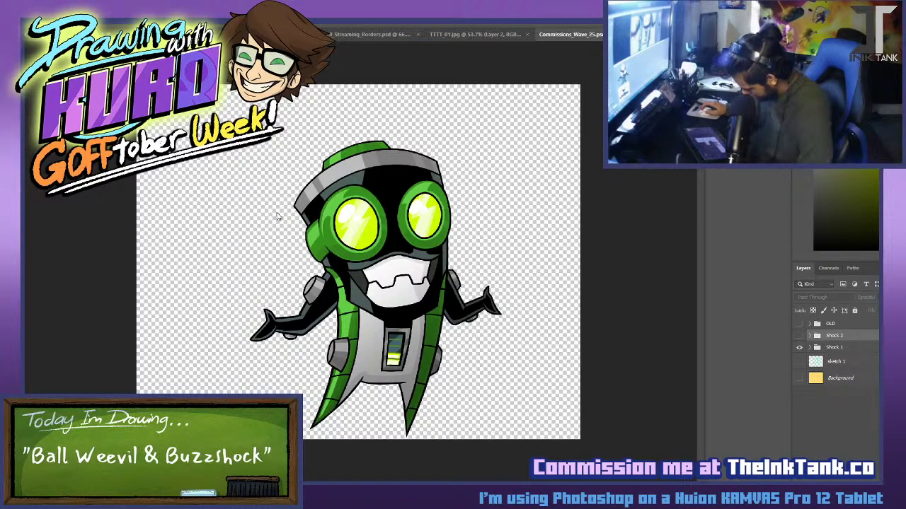
Switch to the Streaming_Borders document and scale down the title logo and alien silhouettes together, from Layer 8 through Layer 11.
left_click(367, 32)
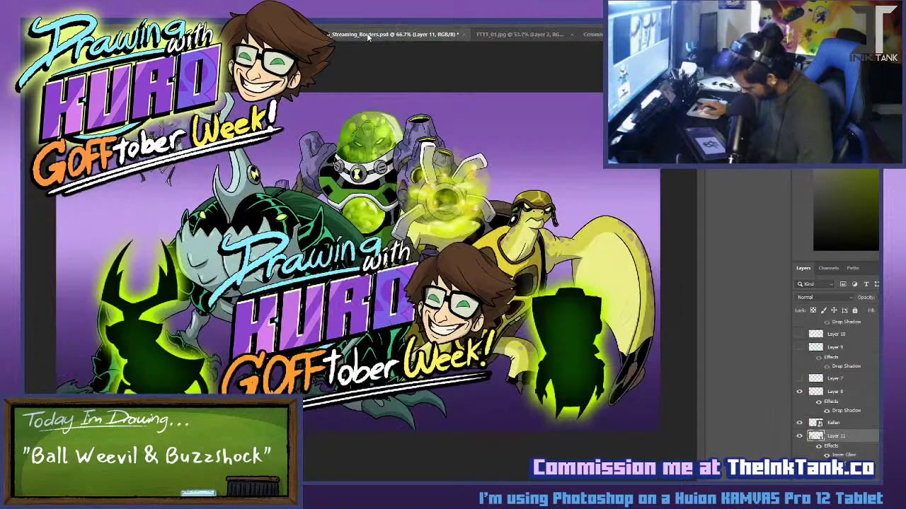
scroll(828, 391, "down", 1)
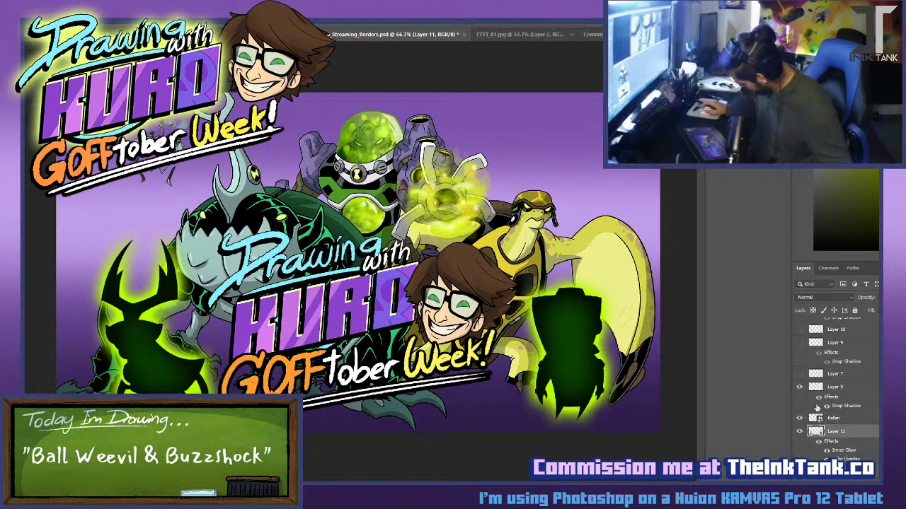
left_click(829, 388, "shift")
scroll(869, 381, "up", 1)
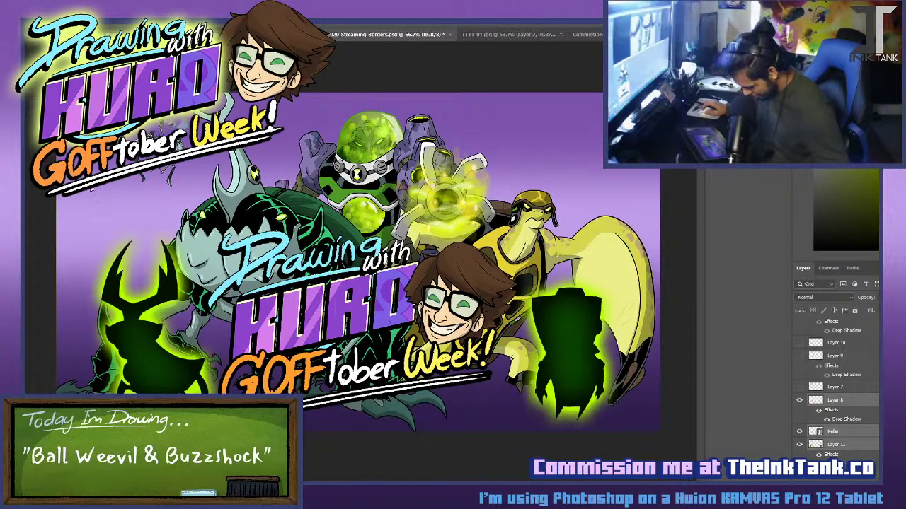
key("ctrl+t")
left_click_drag(351, 237, 353, 270)
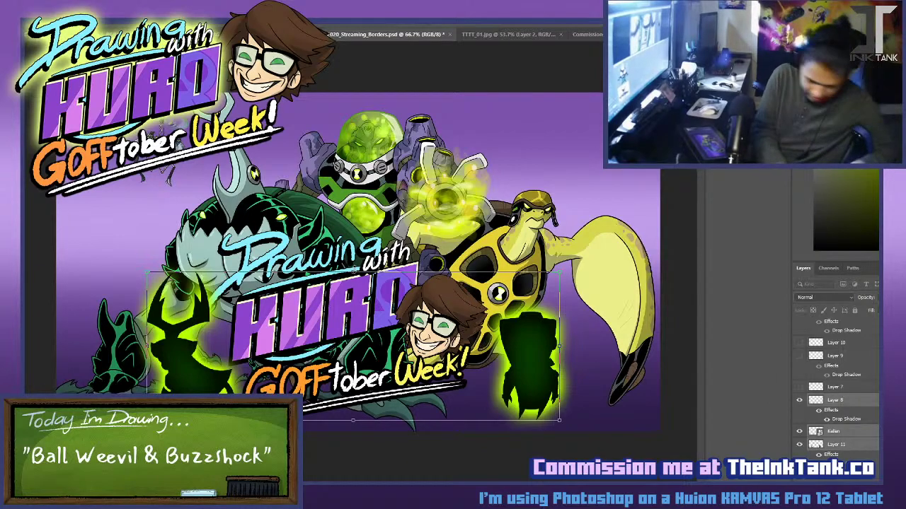
left_click_drag(353, 272, 353, 307)
key("Return")
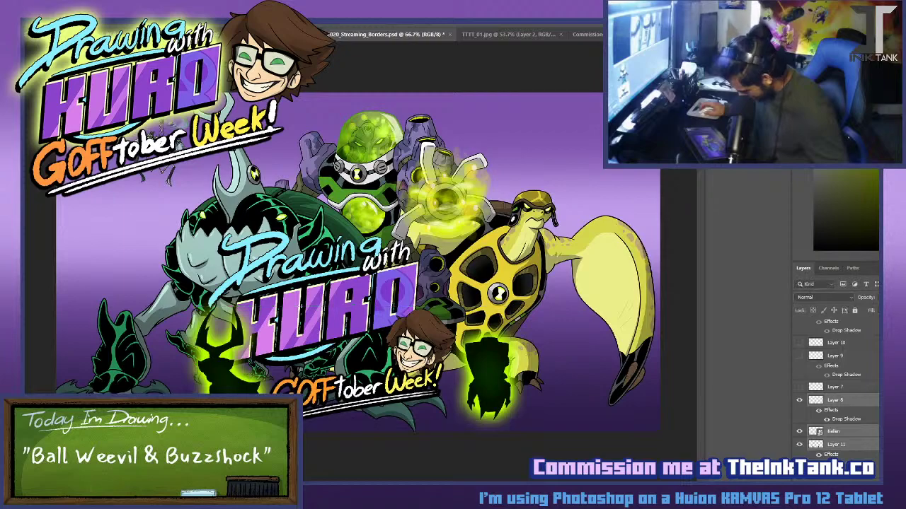
Undo the last scaling of the title logo and alien silhouettes, leaving only the face layer selected.
key("ctrl+z")
key("ctrl+z")
left_click(837, 433)
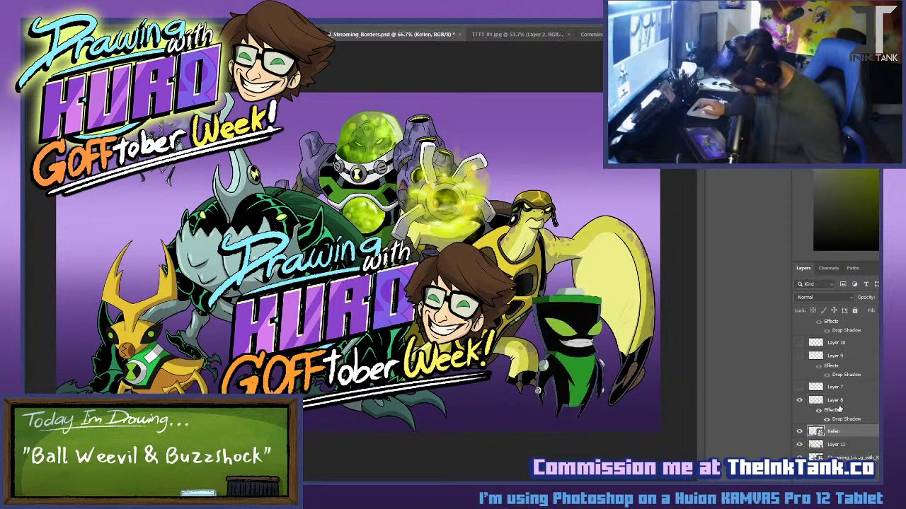
left_click(839, 405)
key("Delete")
key("ctrl+z")
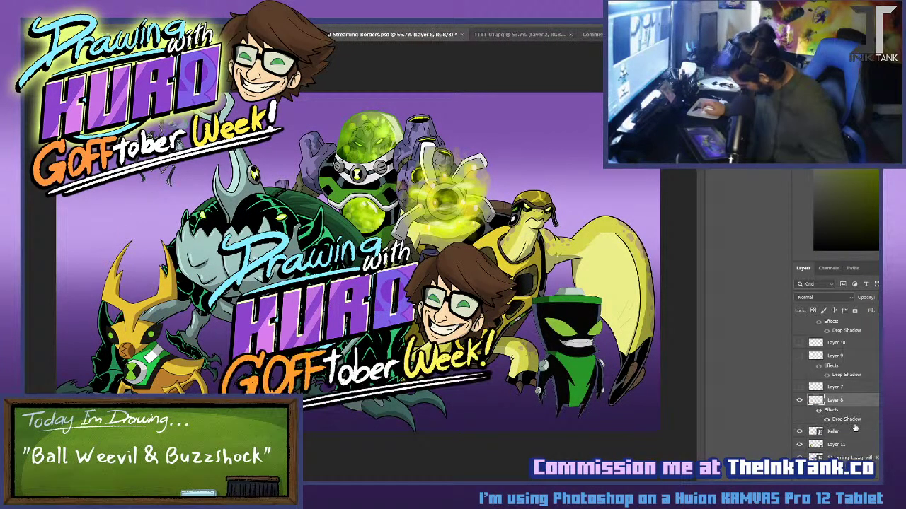
left_click(849, 459)
key("Delete")
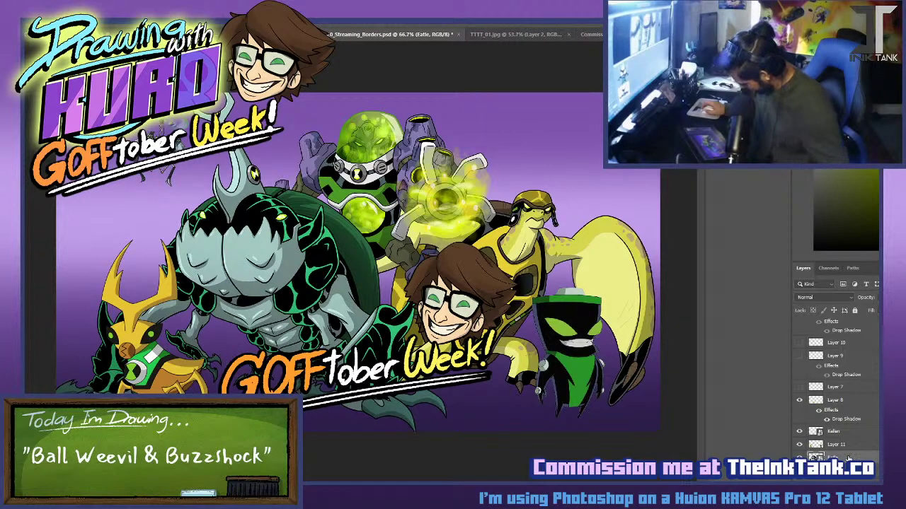
key("ctrl+z")
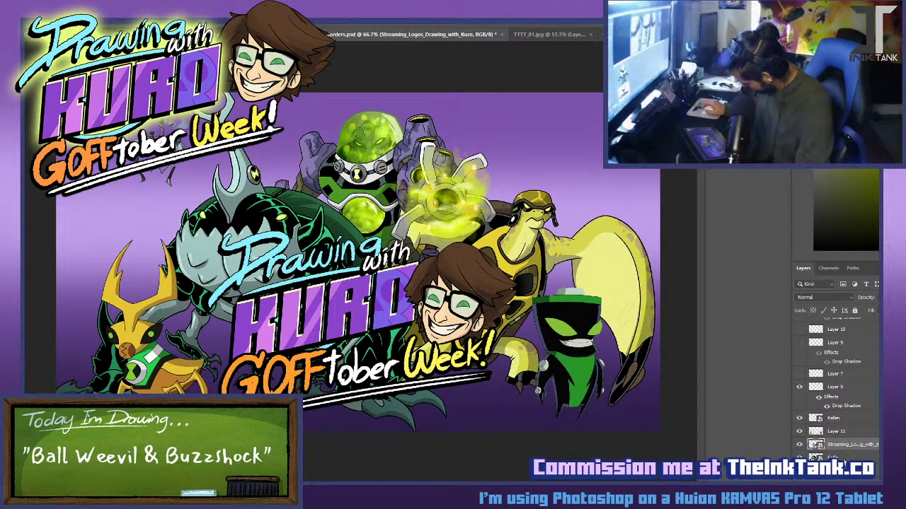
Check which title layers hold the logo parts and delete Layer 11 with the two small aliens.
scroll(850, 438, "down", 1)
left_click(798, 406)
left_click(798, 407)
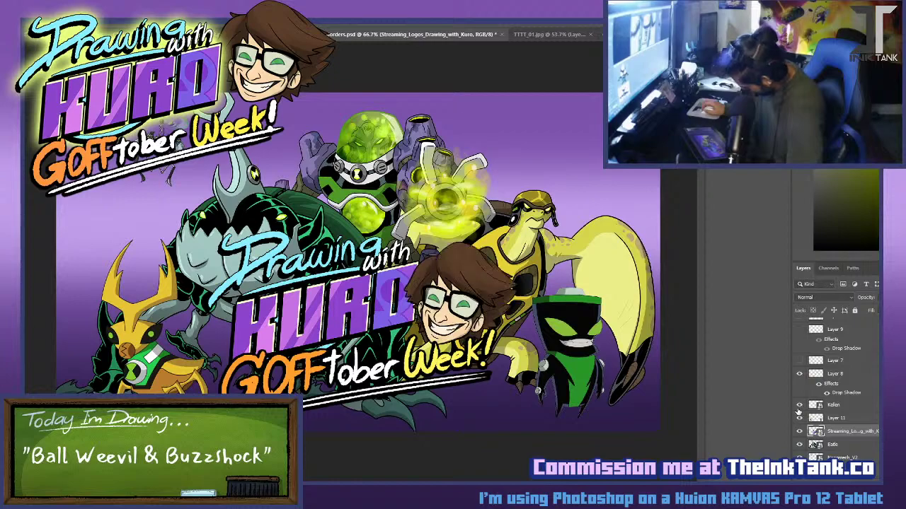
left_click(800, 374)
left_click(798, 373)
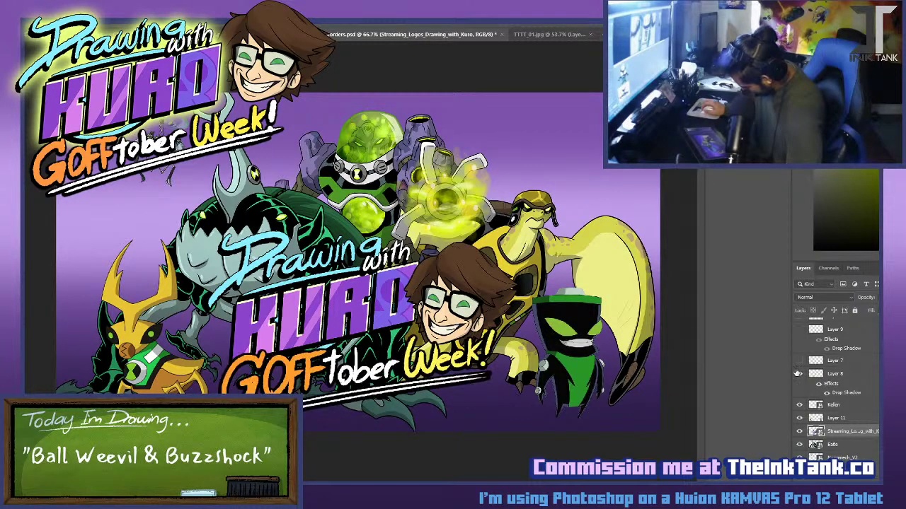
left_click(871, 375)
left_click(857, 406)
left_click(837, 419)
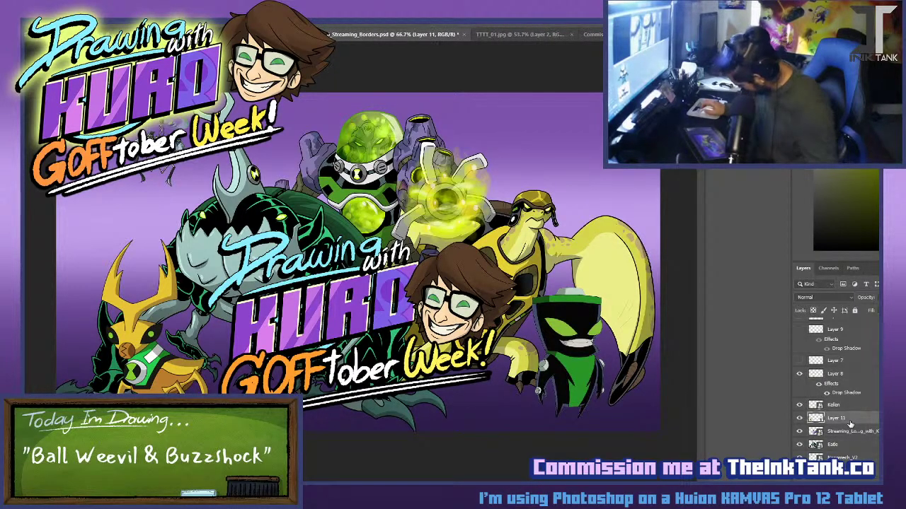
key("Delete")
Combine Layer 8, the face layer and the Streaming_Logos_Drawing_with_Kuro layer into a group named Logo.
left_click(844, 374)
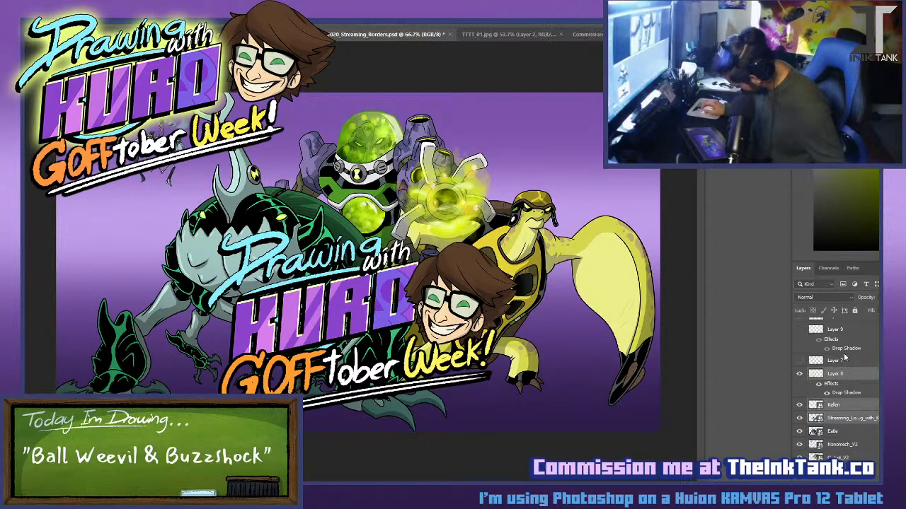
key("ctrl+t")
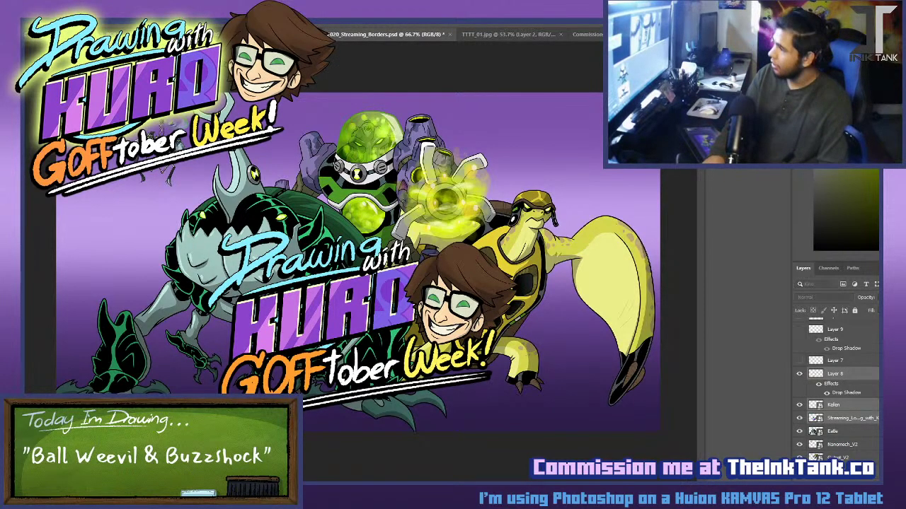
key("Return")
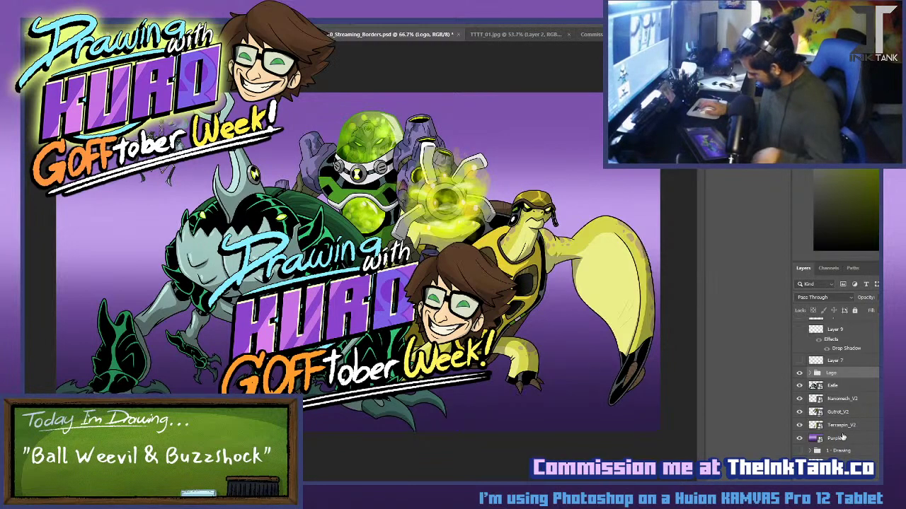
Add an empty layer named BG directly above the Purple layer and hide Purple.
left_click(812, 441)
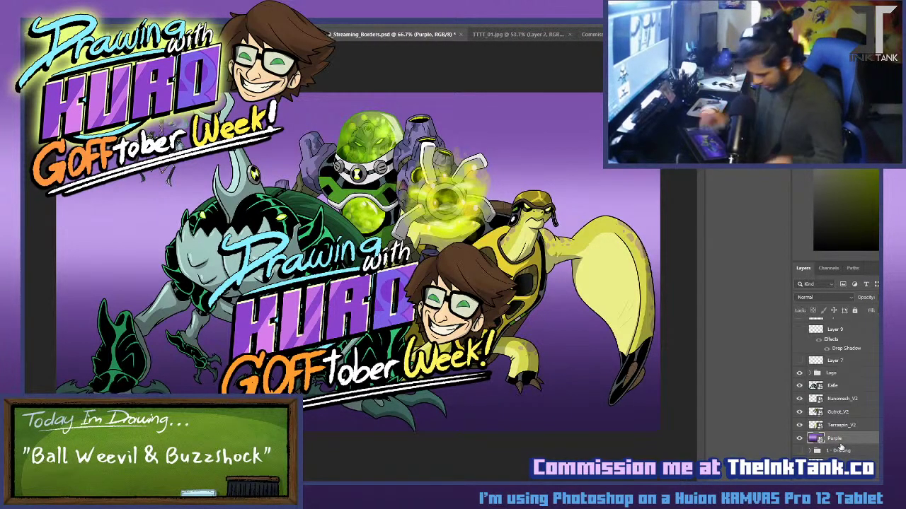
left_click(839, 440)
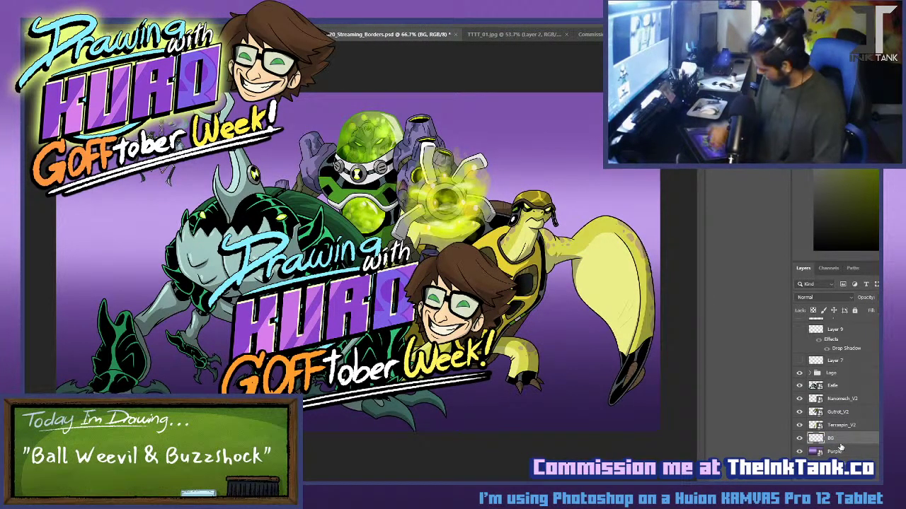
left_click(799, 452)
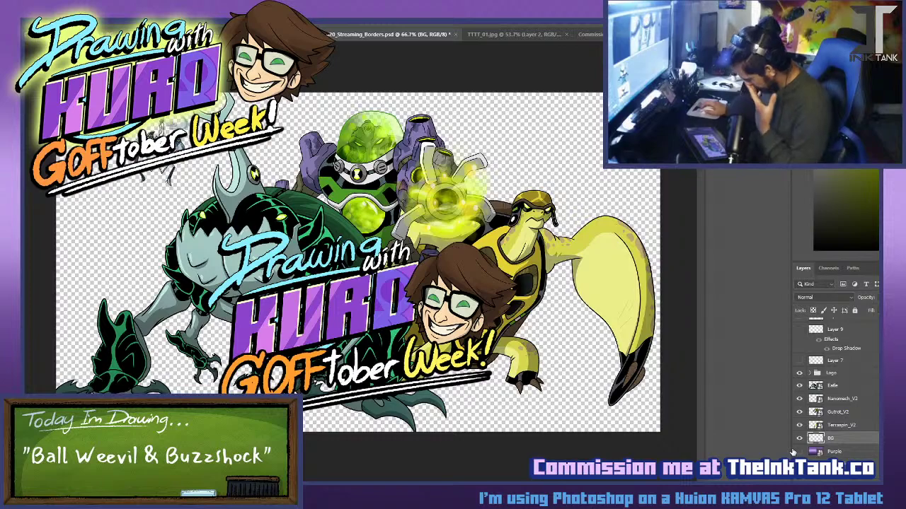
Hide the four large alien layers, from Eatle through Terraspin_V2, and delete them together.
left_click(800, 399)
left_click(800, 412)
left_click(800, 425)
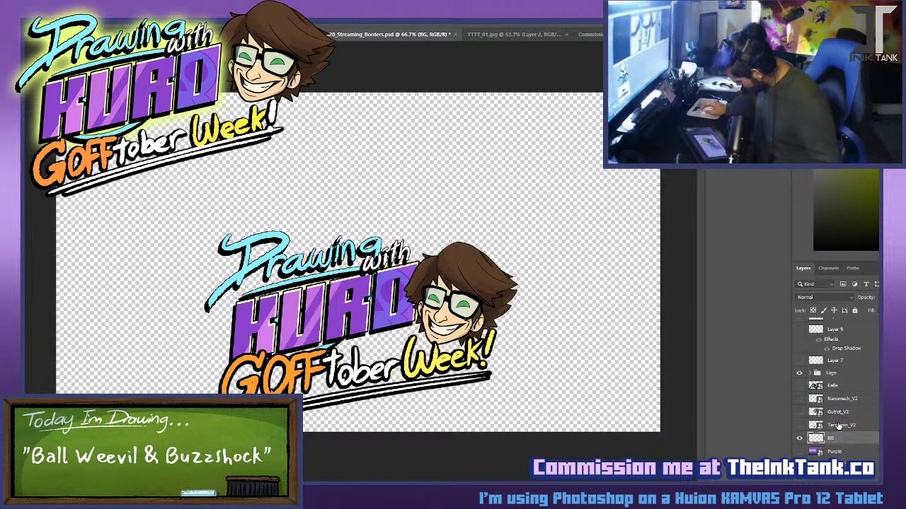
left_click(839, 424)
left_click(842, 400, "shift")
left_click(838, 387, "shift")
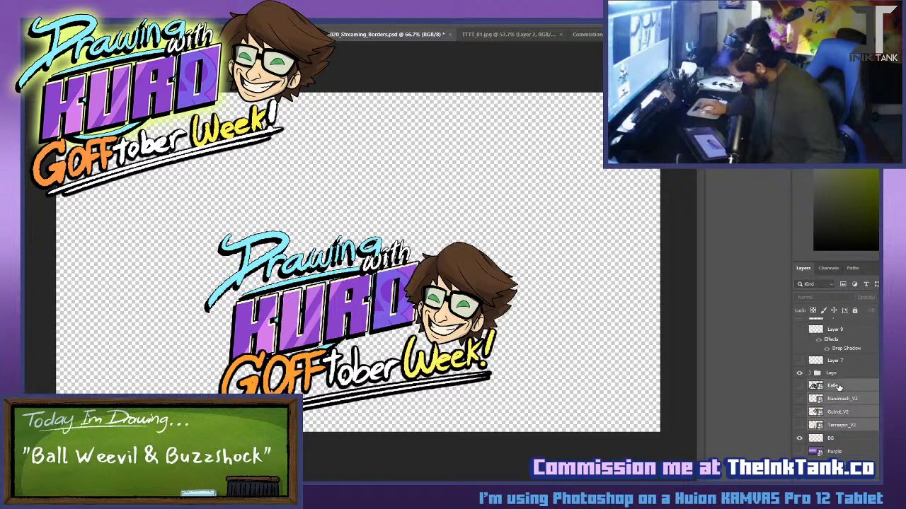
key("Delete")
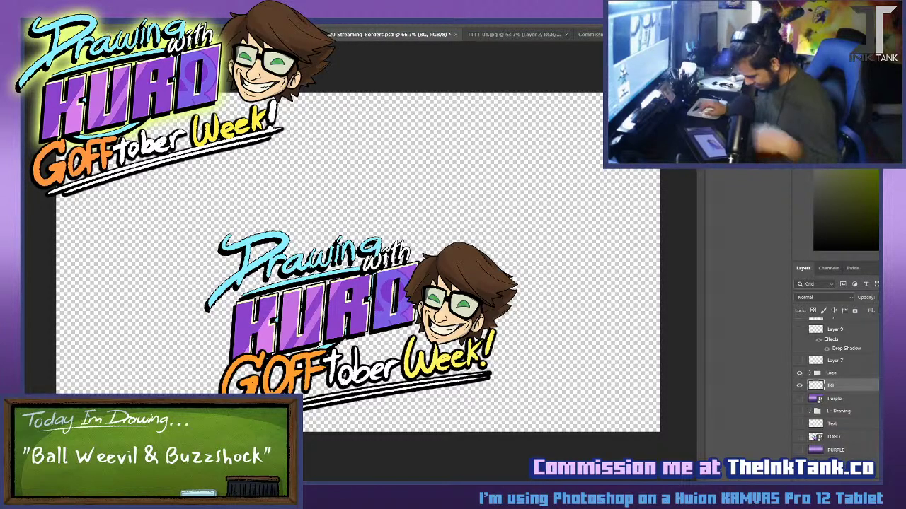
Collapse the Logo group and shift the whole title logo slightly up and left with Free Transform.
left_click_drag(353, 298, 345, 227)
key("ctrl+z")
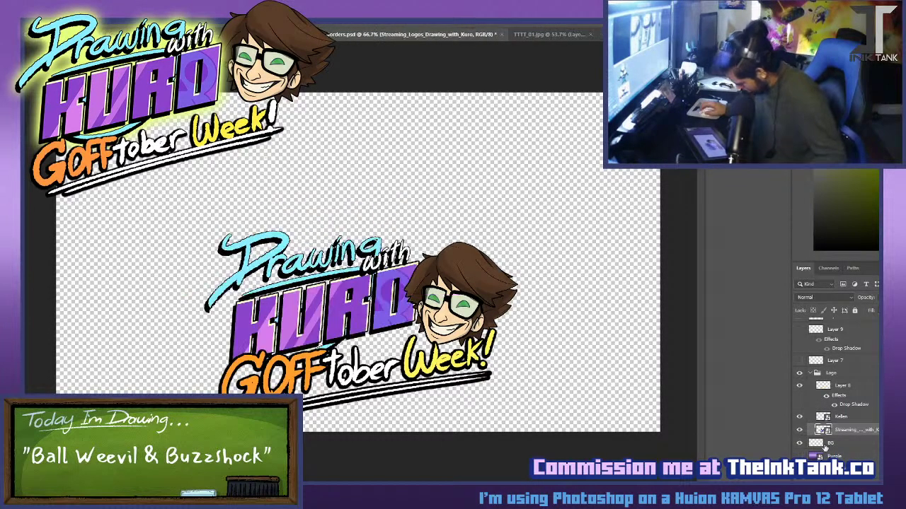
left_click(831, 373)
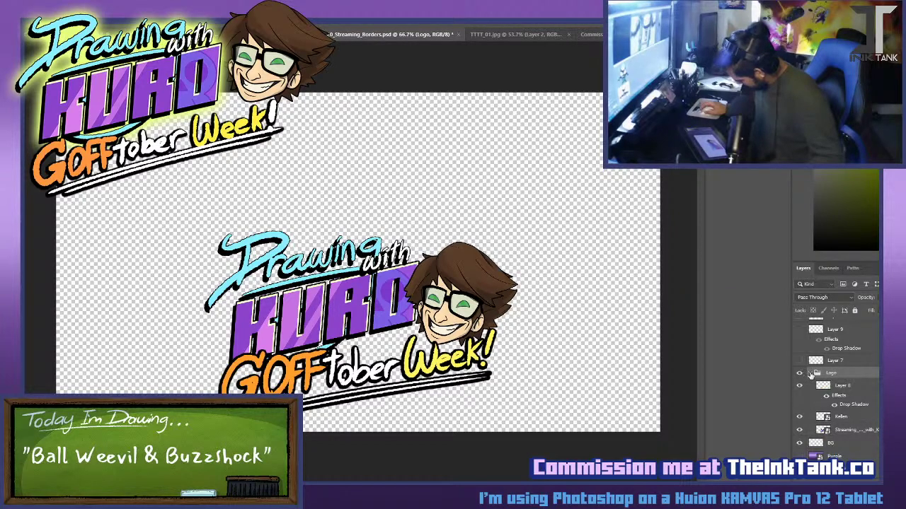
left_click(810, 374)
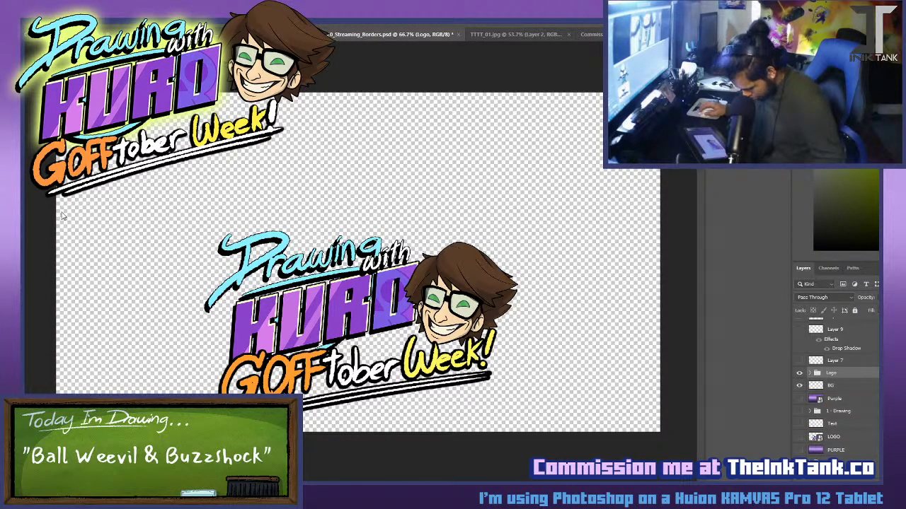
key("ctrl+t")
mouse_move(354, 311)
left_mouse_down()
mouse_move(338, 169)
mouse_move(346, 179)
mouse_move(339, 299)
mouse_move(338, 278)
mouse_move(367, 329)
mouse_move(357, 320)
left_mouse_up()
key("Return")
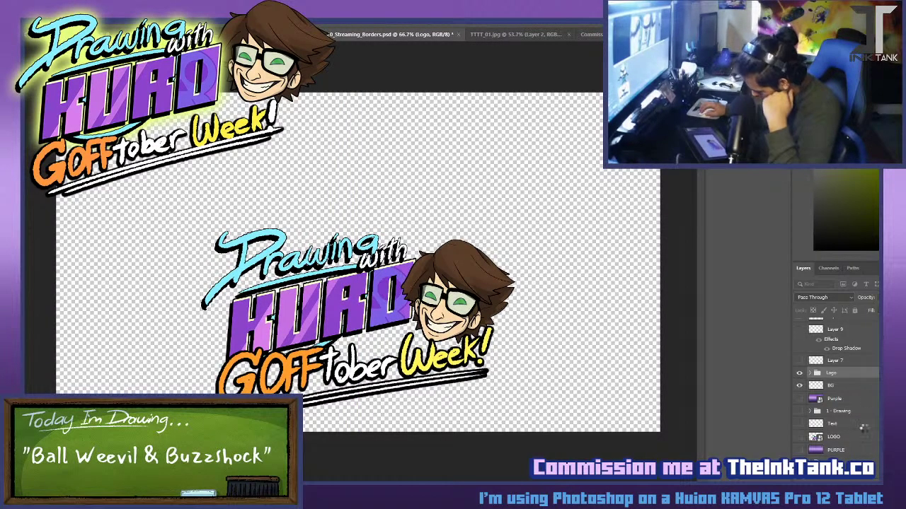
Fill the BG layer with solid bright lime green, keeping the Purple layer hidden.
left_click(800, 399)
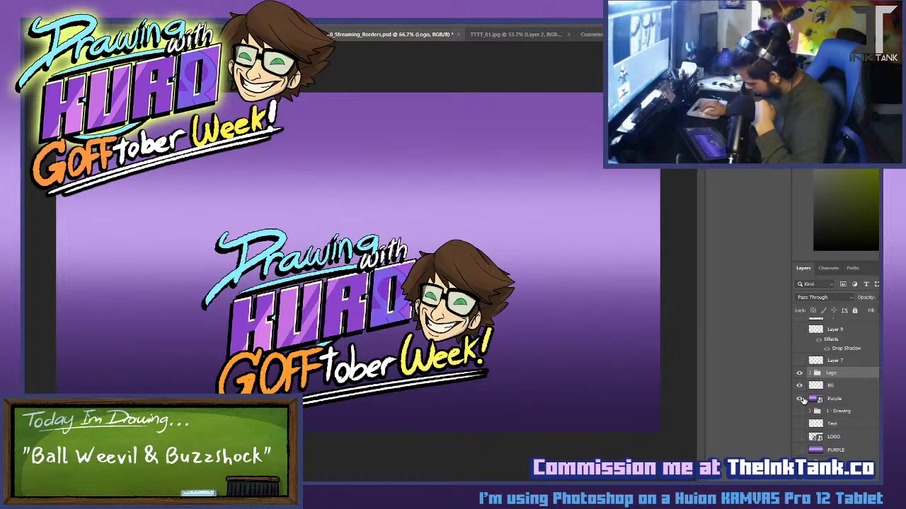
left_click(800, 399)
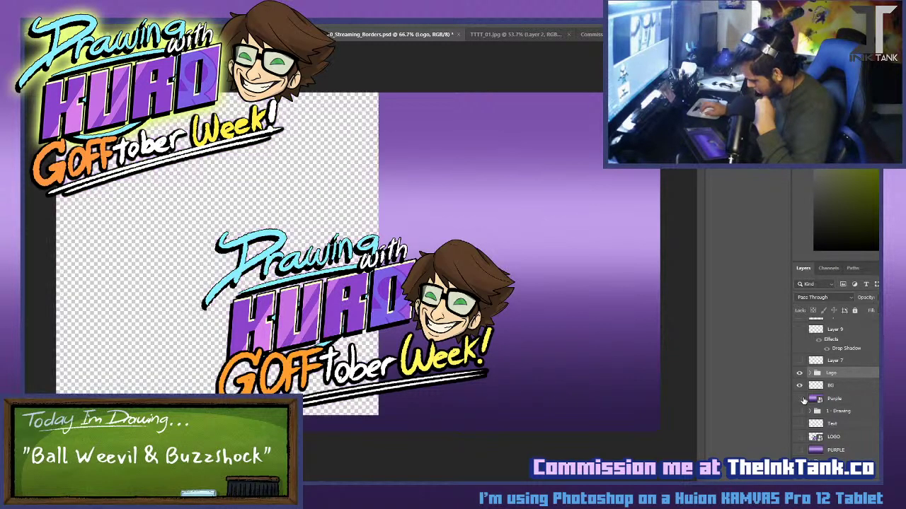
left_click(835, 402)
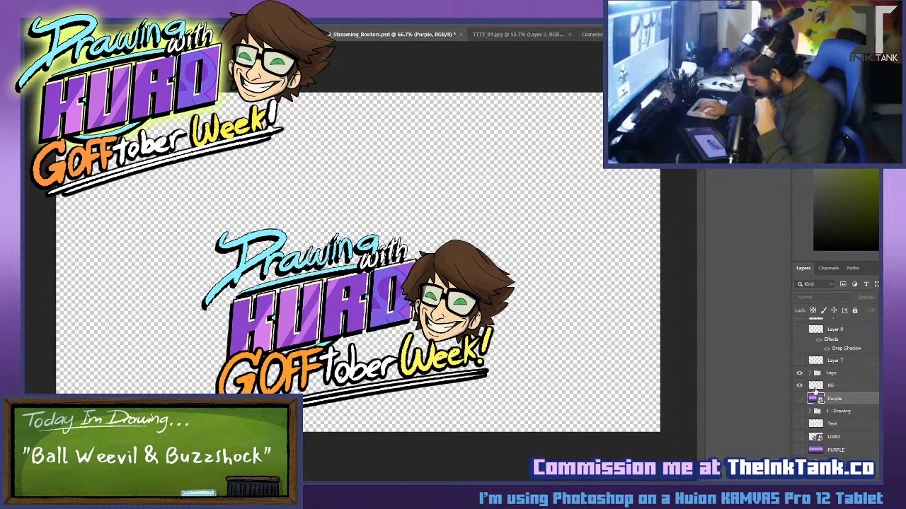
left_click(814, 388)
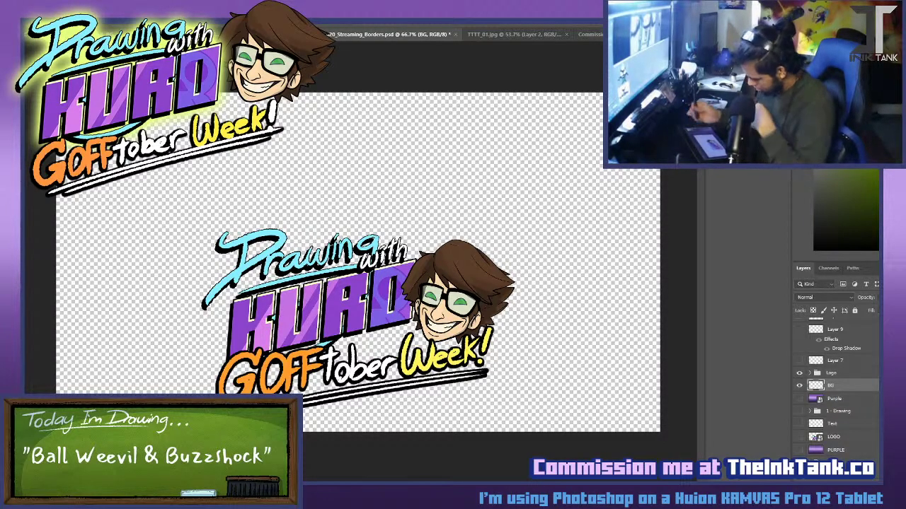
left_click(215, 290)
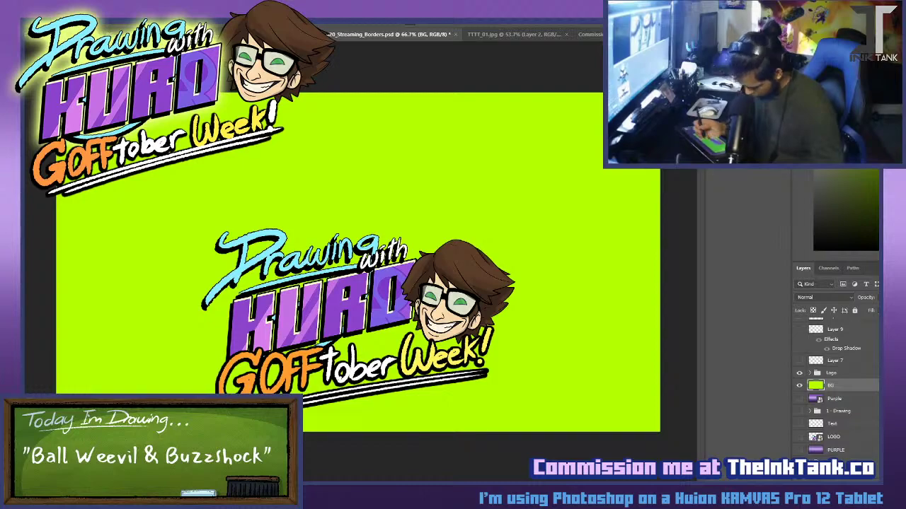
Brush broad, soft pale-green highlights across the centre and upper area of the lime background.
mouse_move(375, 300)
left_mouse_down()
mouse_move(507, 275)
mouse_move(374, 309)
mouse_move(523, 227)
mouse_move(322, 284)
mouse_move(552, 278)
left_mouse_up()
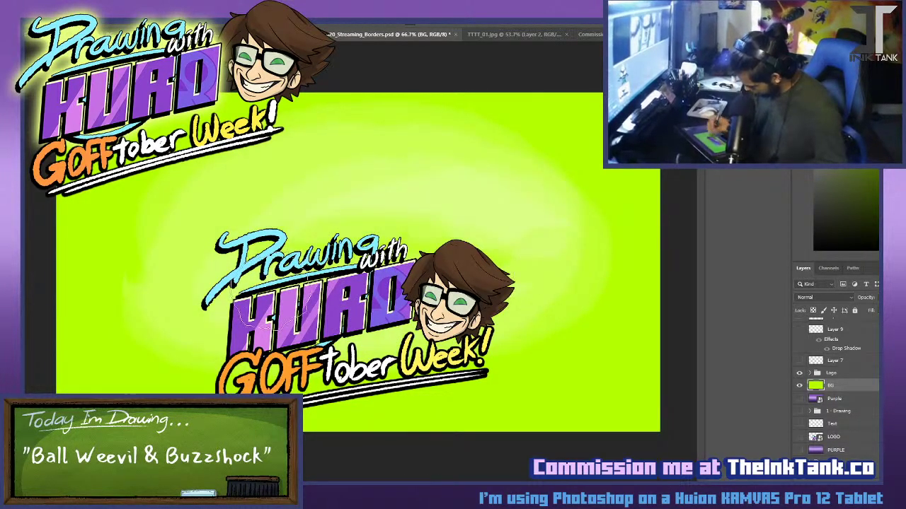
mouse_move(272, 288)
left_mouse_down()
mouse_move(266, 220)
mouse_move(517, 239)
mouse_move(198, 263)
mouse_move(409, 313)
mouse_move(177, 212)
mouse_move(121, 212)
mouse_move(92, 298)
mouse_move(336, 339)
mouse_move(574, 236)
mouse_move(190, 323)
mouse_move(531, 238)
mouse_move(409, 161)
mouse_move(482, 106)
mouse_move(613, 288)
left_mouse_up()
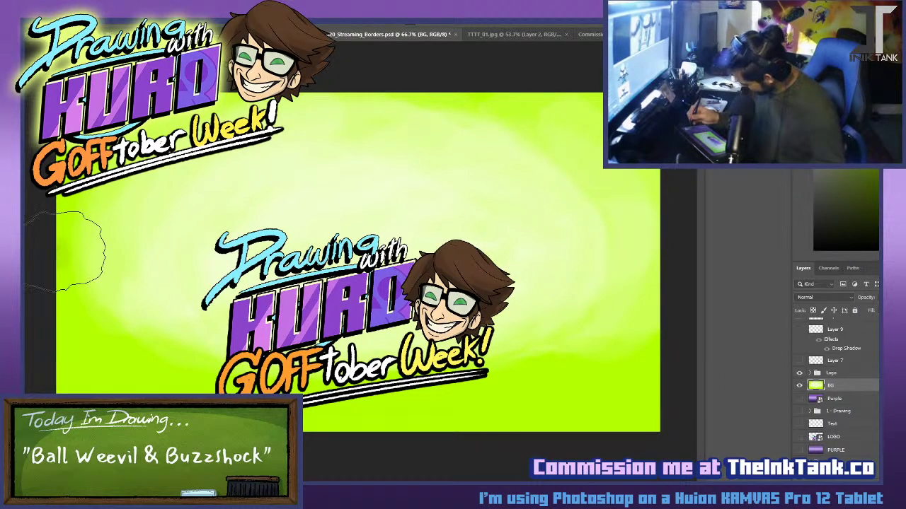
left_click_drag(61, 251, 233, 117)
left_click_drag(64, 233, 306, 99)
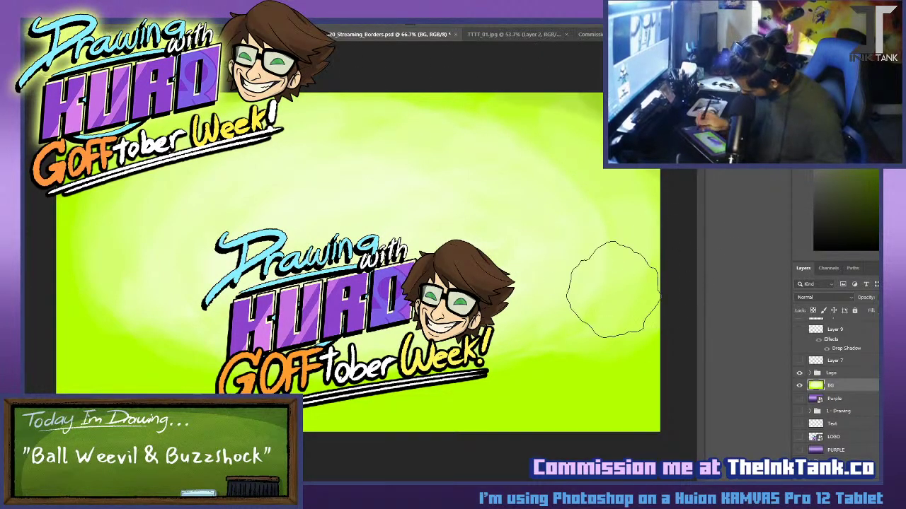
Paint a darker green ground area with wide horizontal strokes across the lower part of the background.
mouse_move(53, 349)
left_mouse_down()
mouse_move(107, 368)
mouse_move(439, 353)
mouse_move(661, 385)
mouse_move(630, 421)
left_mouse_up()
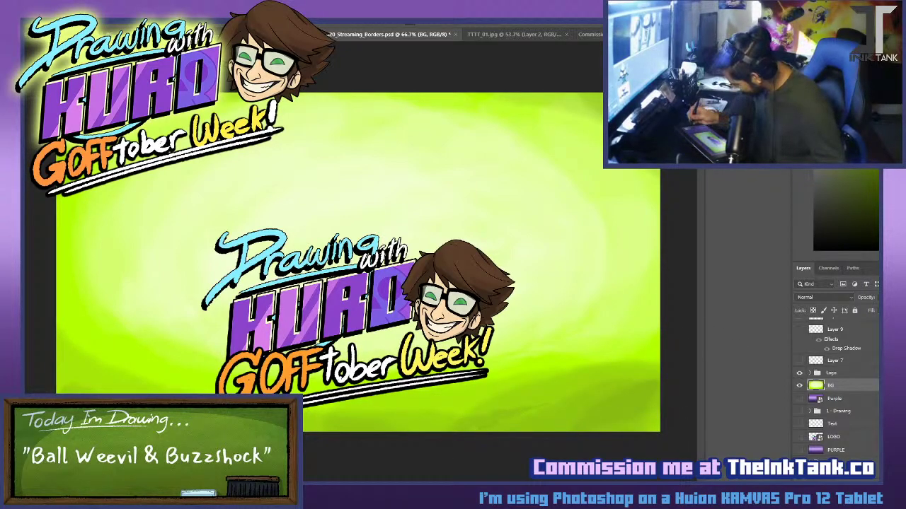
mouse_move(79, 361)
left_mouse_down()
mouse_move(697, 364)
mouse_move(39, 374)
left_mouse_up()
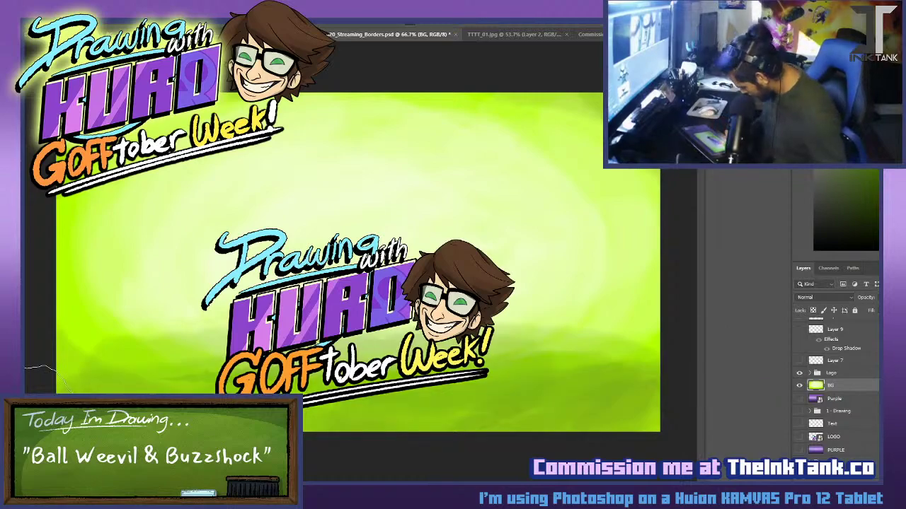
key("v")
key("ctrl+z")
mouse_move(647, 393)
left_mouse_down()
mouse_move(658, 394)
mouse_move(287, 414)
mouse_move(79, 365)
mouse_move(261, 417)
left_mouse_up()
mouse_move(304, 397)
left_mouse_down()
mouse_move(667, 378)
mouse_move(191, 351)
mouse_move(542, 363)
mouse_move(137, 363)
mouse_move(330, 364)
mouse_move(354, 362)
mouse_move(257, 362)
mouse_move(485, 348)
mouse_move(291, 342)
mouse_move(510, 382)
mouse_move(387, 428)
left_mouse_up()
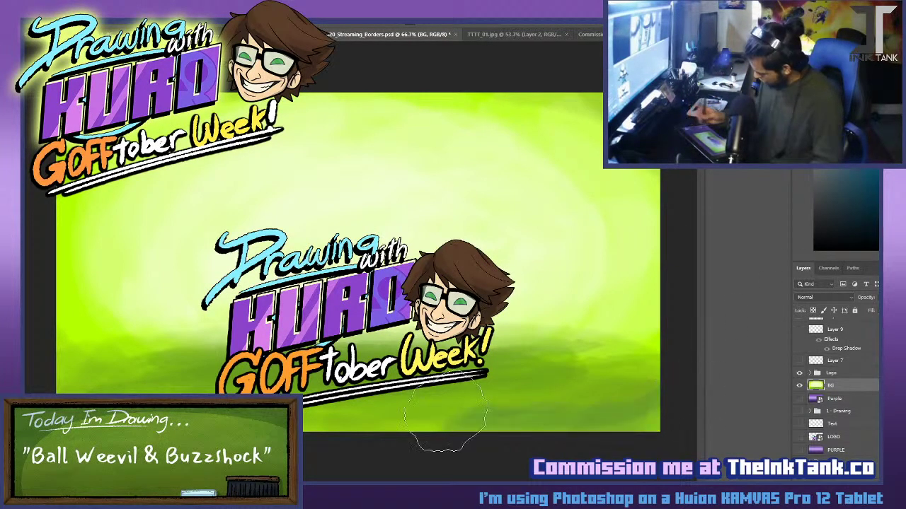
Brush dark teal-green shading along the bottom edge of the background to deepen the ground.
scroll(535, 429, "down", 1)
key("ctrl+minus")
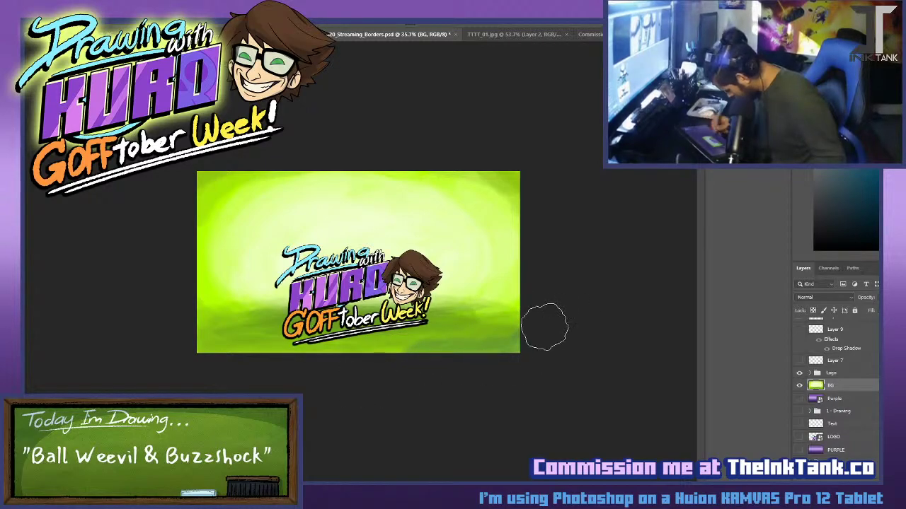
left_click_drag(166, 354, 510, 337)
left_click_drag(299, 358, 486, 339)
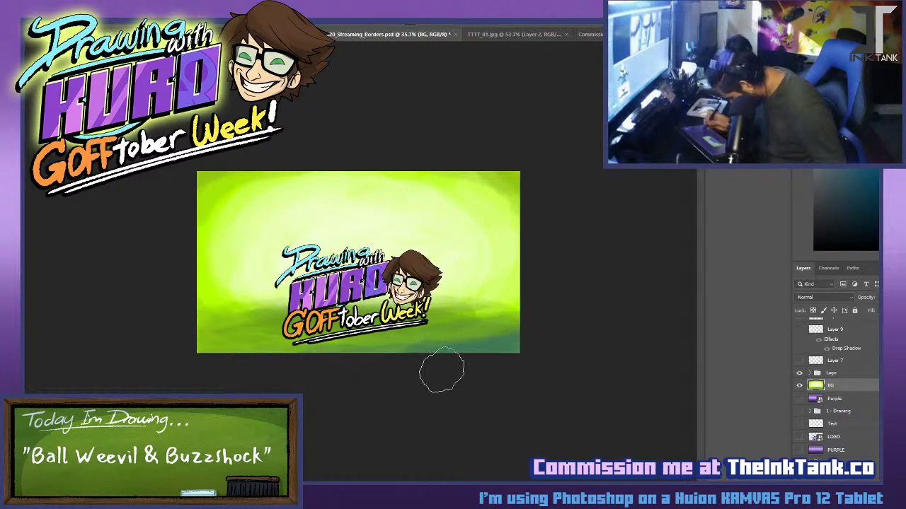
mouse_move(171, 320)
left_mouse_down()
mouse_move(211, 349)
mouse_move(486, 351)
left_mouse_up()
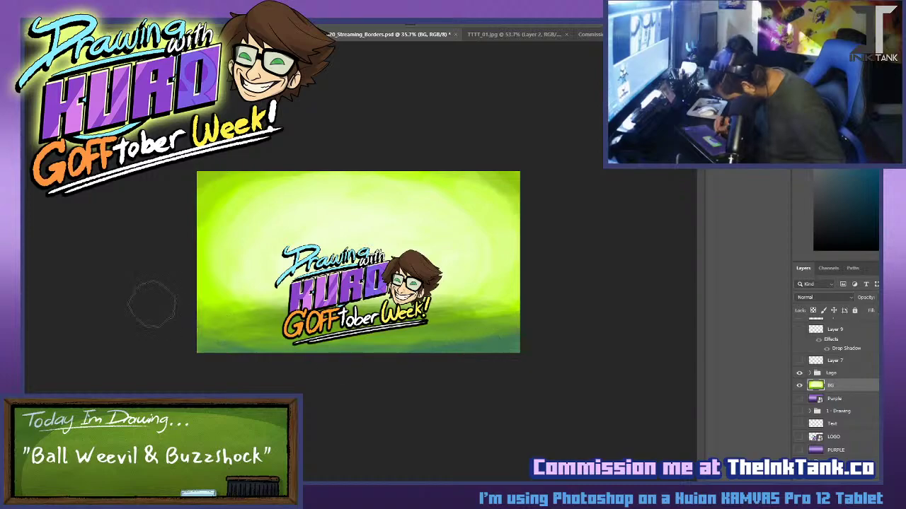
left_click_drag(152, 304, 443, 337)
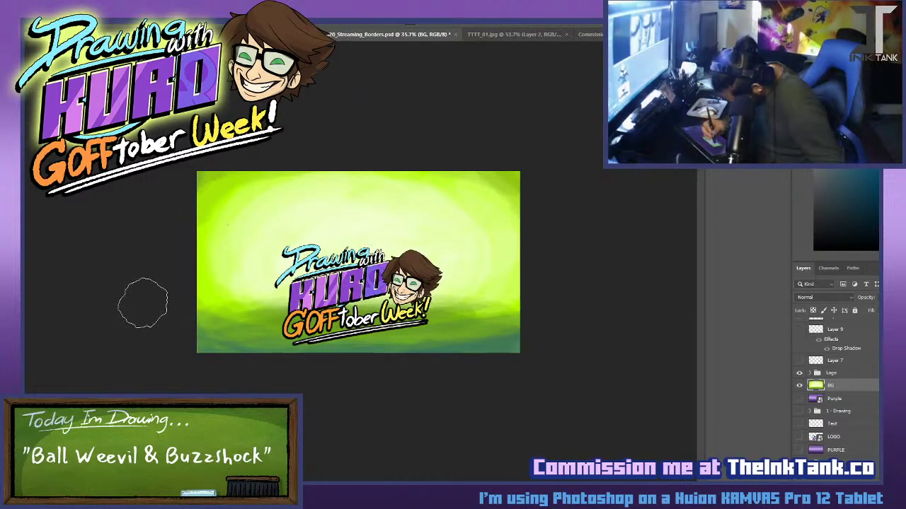
left_click_drag(143, 303, 280, 306)
left_click_drag(174, 302, 311, 300)
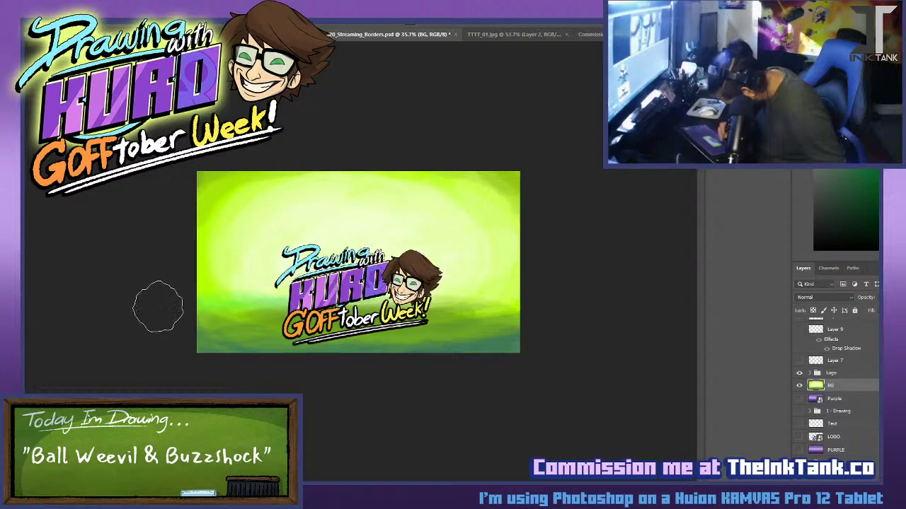
mouse_move(158, 307)
left_mouse_down()
mouse_move(555, 285)
mouse_move(121, 308)
mouse_move(547, 280)
mouse_move(186, 314)
left_mouse_up()
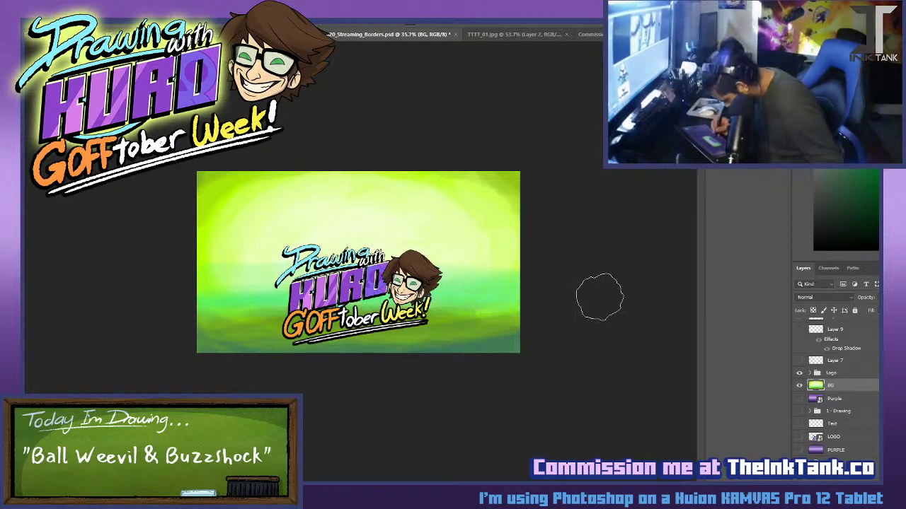
key("ctrl+z")
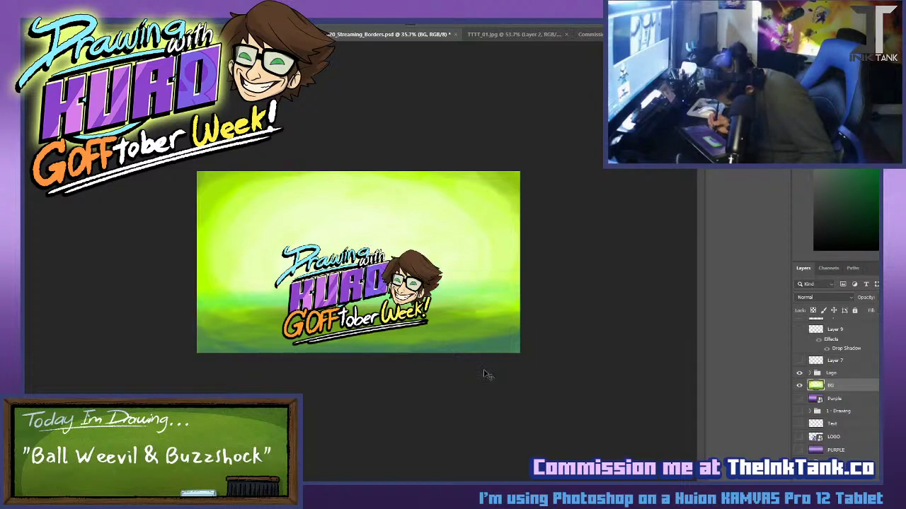
key("ctrl+z")
key("ctrl+z")
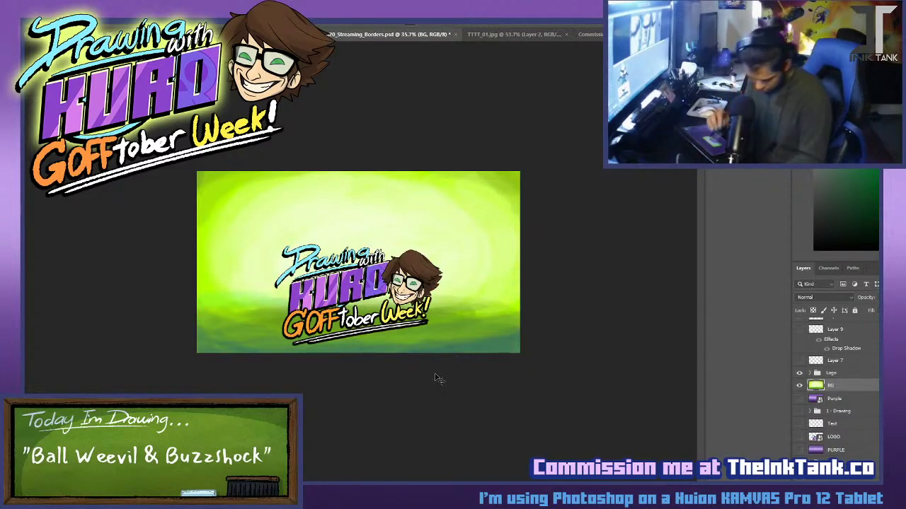
Add a new layer named Glo 1 above BG and brush a large soft glow across the background.
key("ctrl+shift+s")
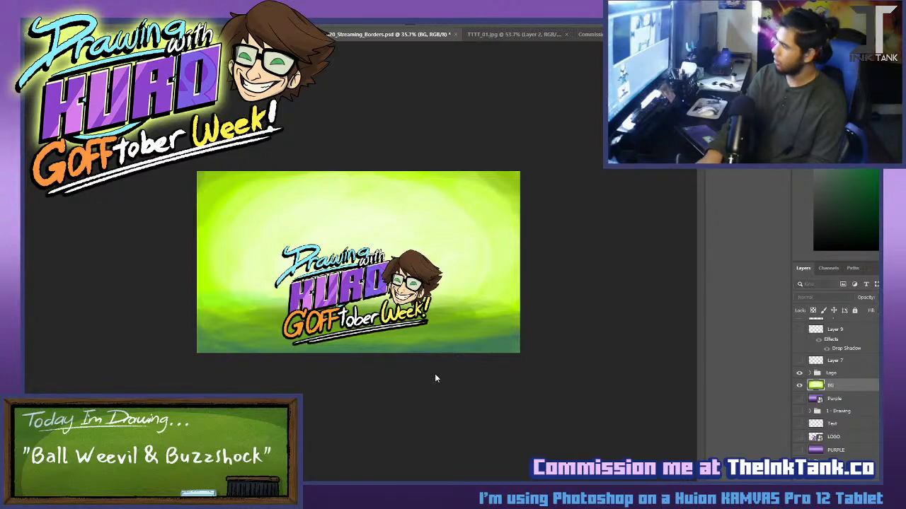
key("Return")
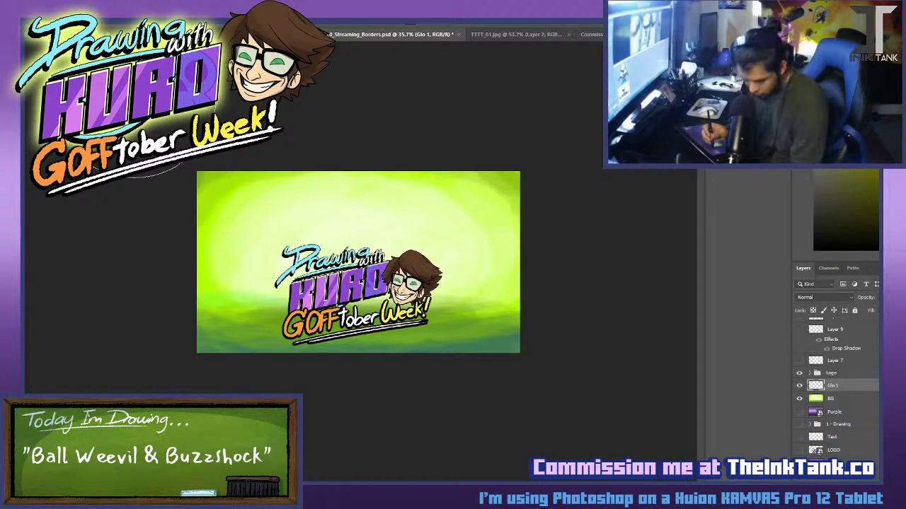
mouse_move(138, 97)
left_mouse_down()
mouse_move(316, 252)
mouse_move(390, 279)
mouse_move(449, 229)
left_mouse_up()
key("ctrl+z")
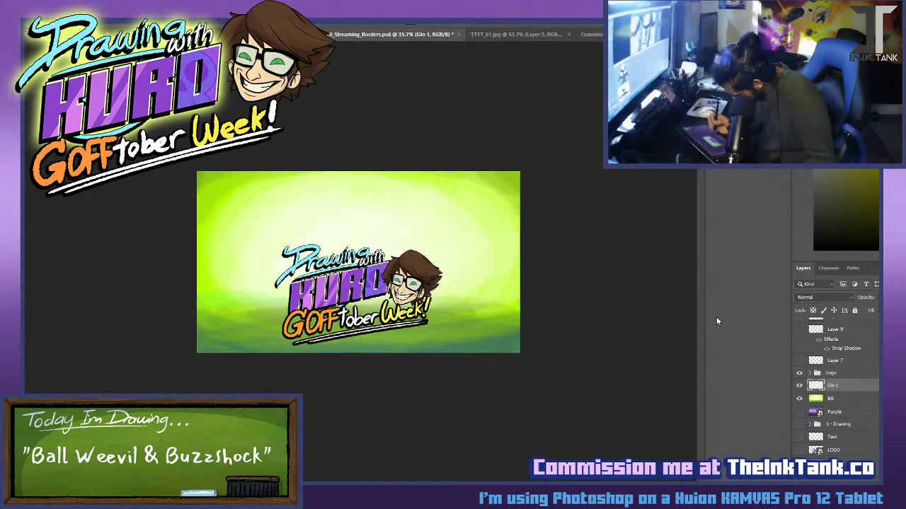
Add a new layer named Bloop 1 above Glo 1.
key("alt+Tab")
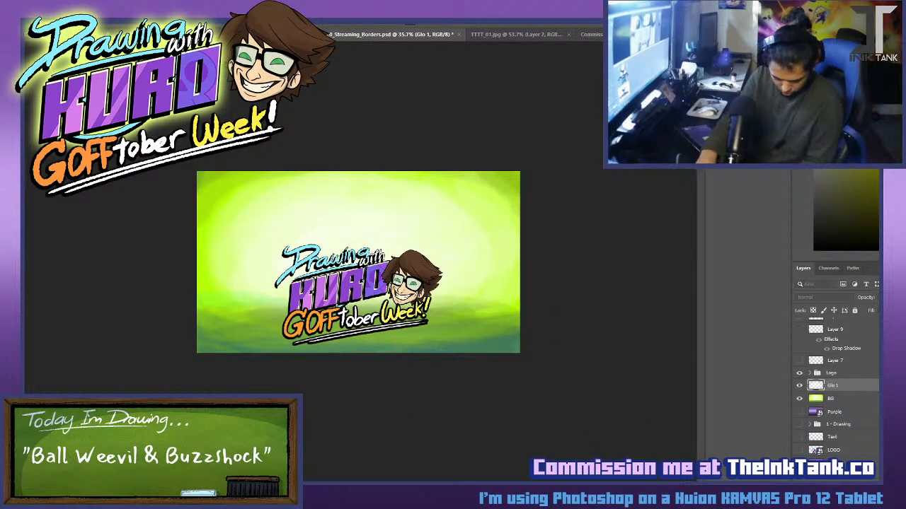
type("Bloop 1")
key("Return")
Brush large, soft dark-blue shading along the bottom and lower side edges of the background on the Bloop 1 layer.
key("x")
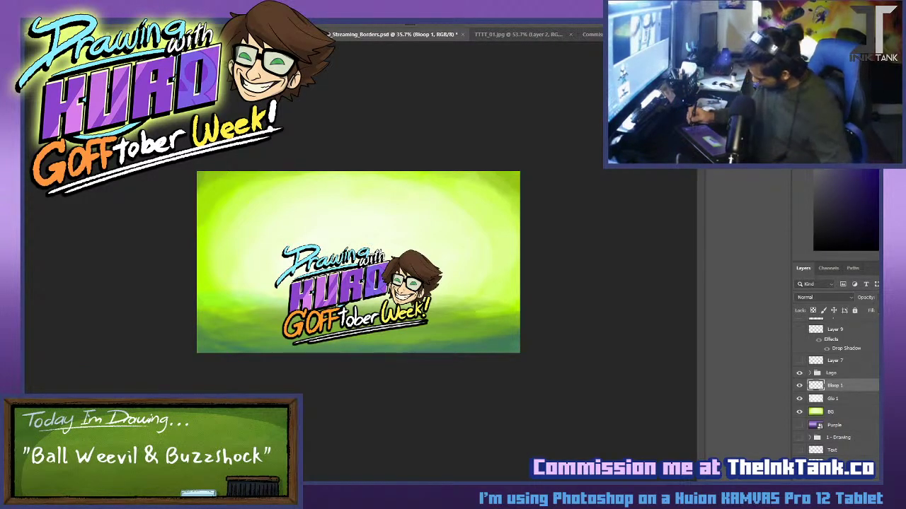
left_click(853, 169)
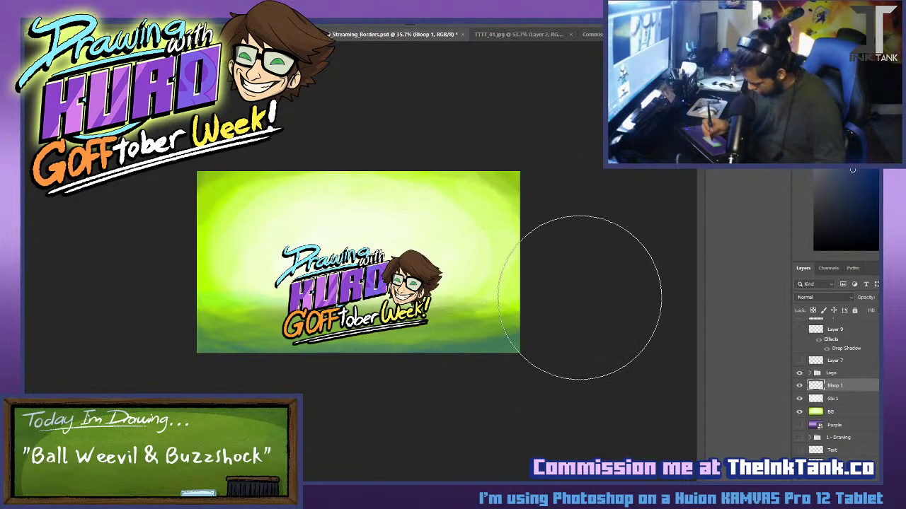
left_click_drag(580, 298, 449, 346)
key("ctrl+z")
mouse_move(574, 186)
left_mouse_down()
mouse_move(540, 358)
mouse_move(573, 347)
left_mouse_up()
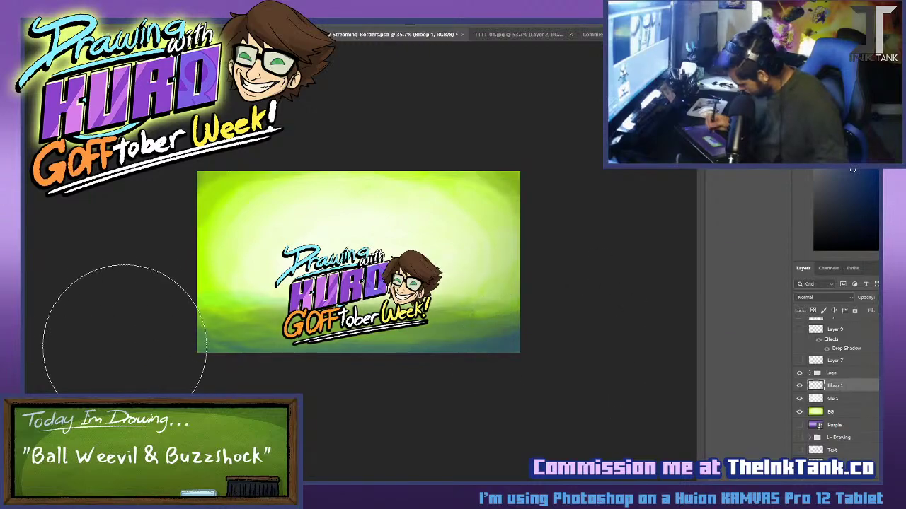
left_click_drag(112, 300, 317, 363)
left_click_drag(115, 262, 225, 382)
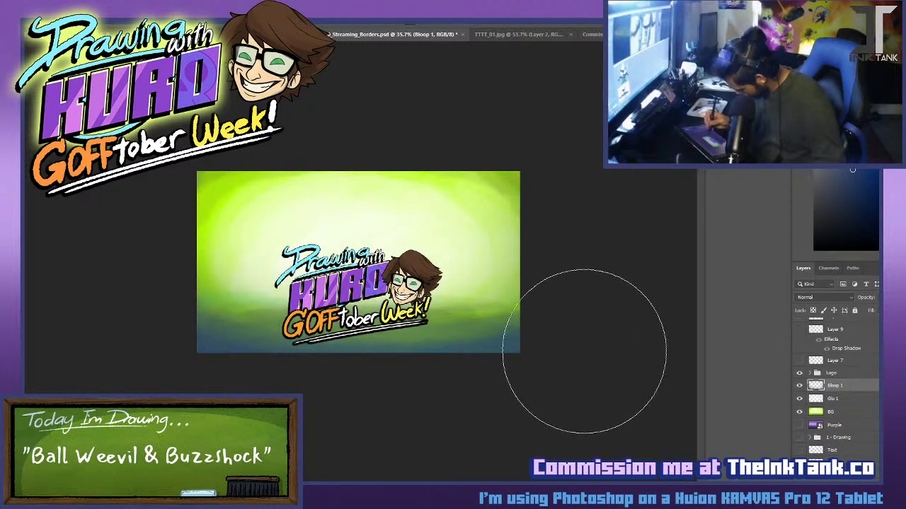
Compare blend modes such as Linear Light, Soft Light, Overlay and Vivid Light on Bloop 1, and set the layer to Multiply.
left_click(834, 300)
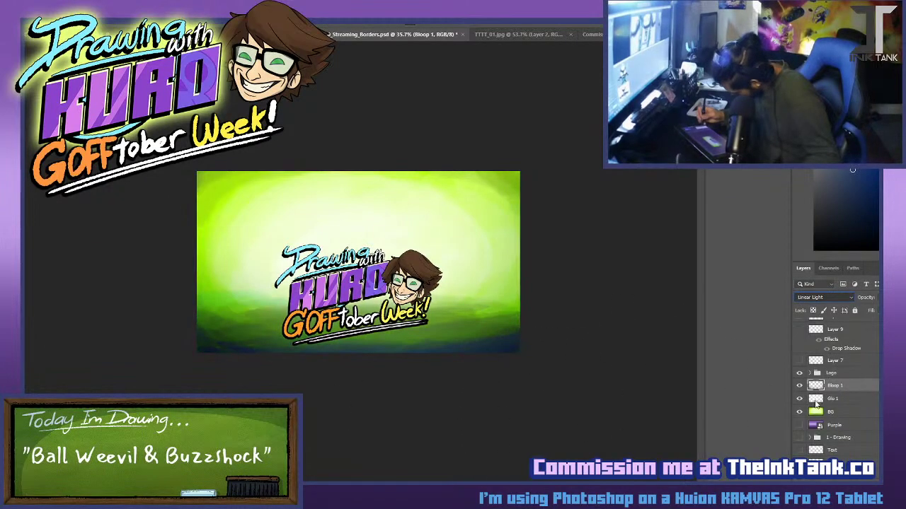
key("Up")
key("Up")
key("Up")
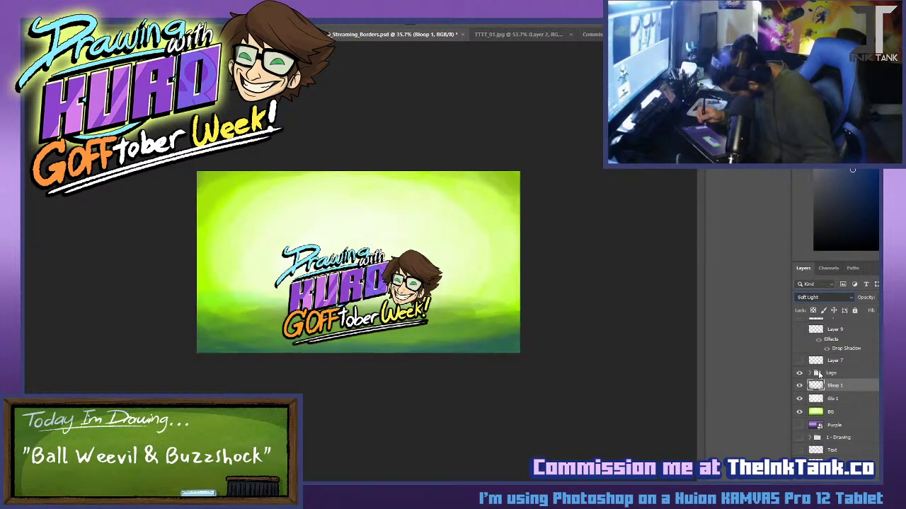
key("Up")
key("Up")
key("Down")
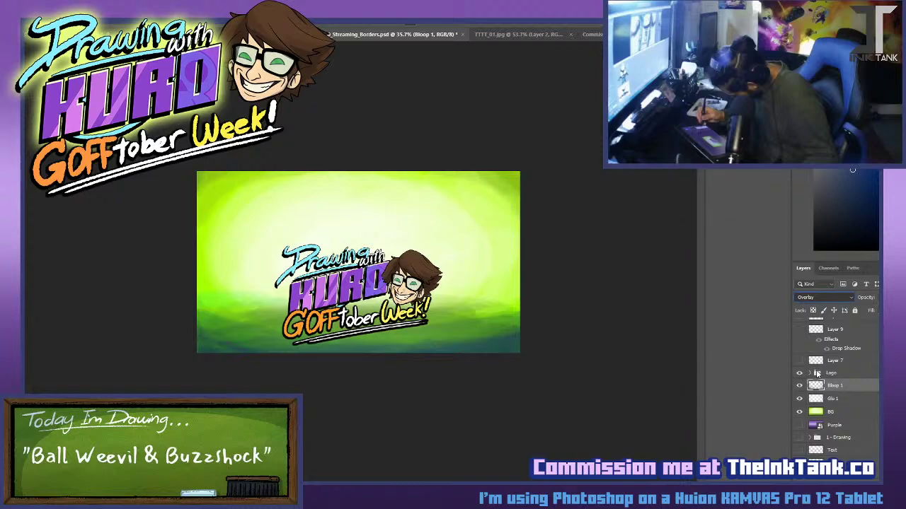
key("Down")
key("Down")
key("Down")
key("Down")
key("Down")
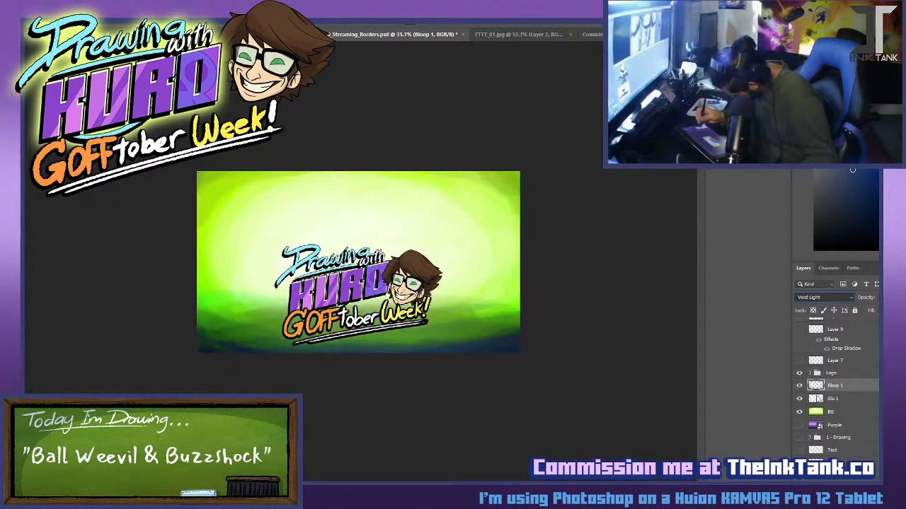
key("Up")
key("Up")
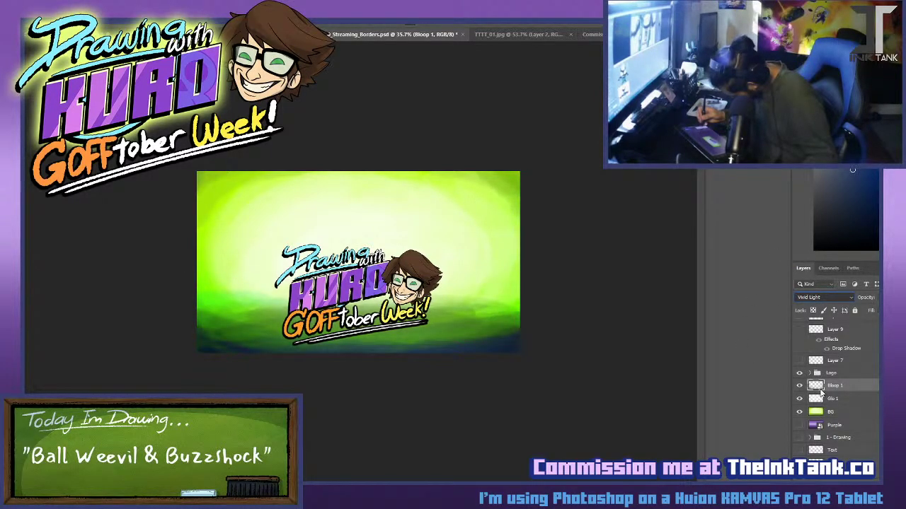
key("Up")
key("Up")
key("Up")
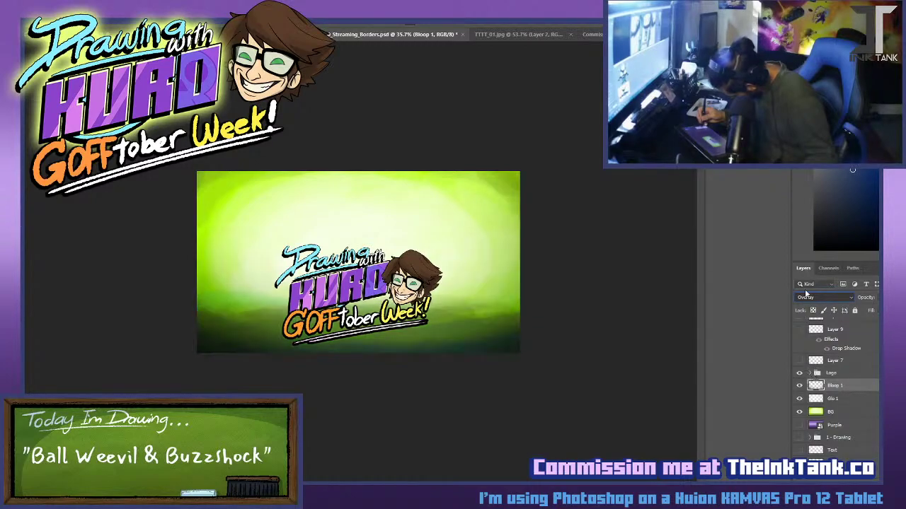
left_click(806, 297)
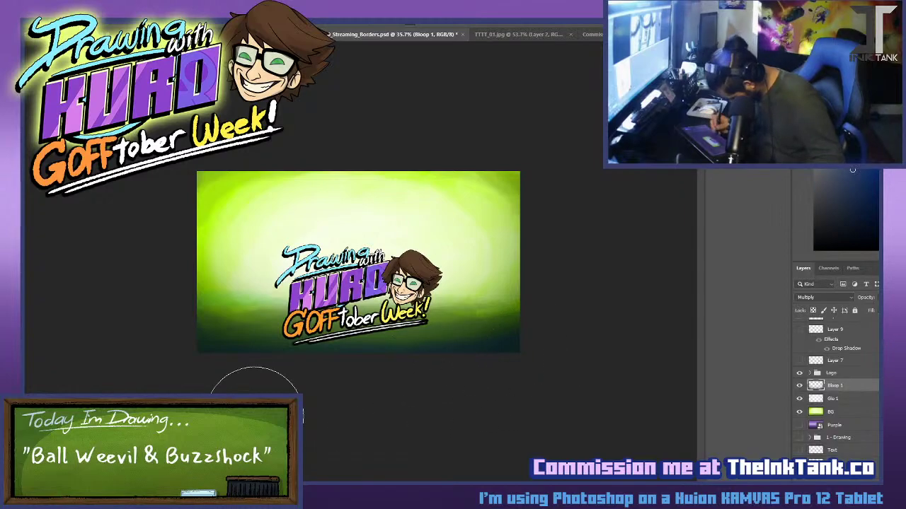
Save the Streaming_Borders document.
key("ctrl+s")
scroll(472, 376, "up", 8)
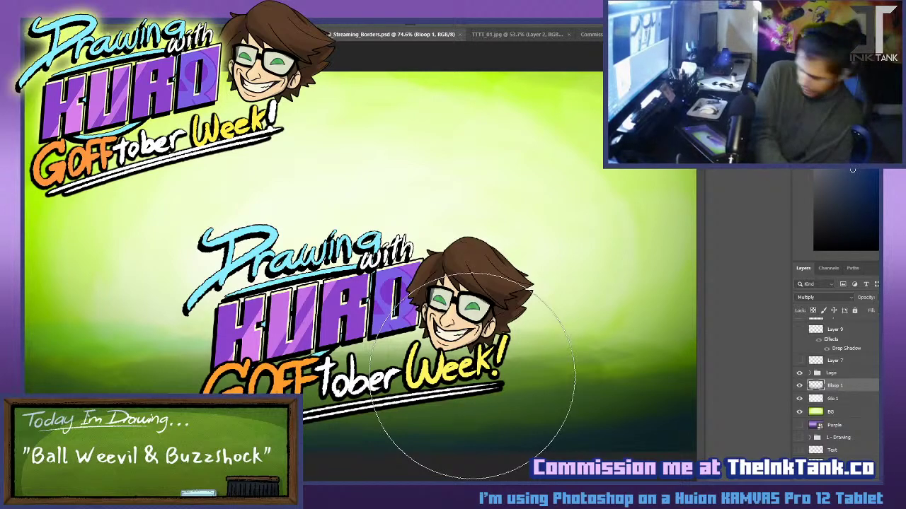
scroll(471, 375, "down", 1)
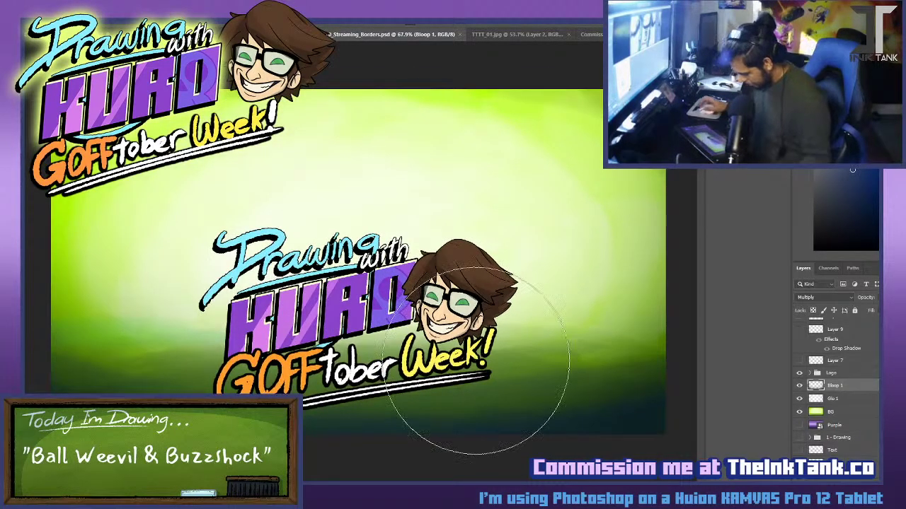
scroll(842, 419, "up", 2)
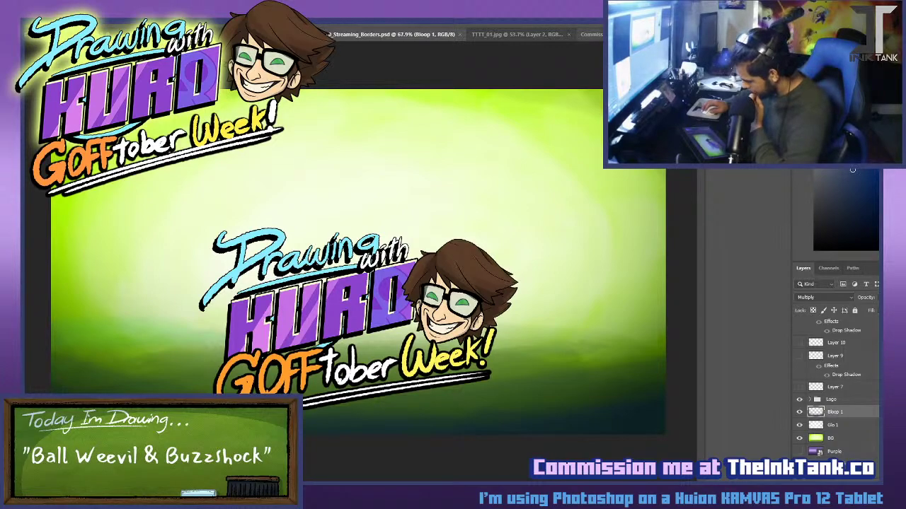
Switch to Commissions_Wave_25.psd, hide the Shock 1 group, and show and expand the OLD group.
left_click(588, 34)
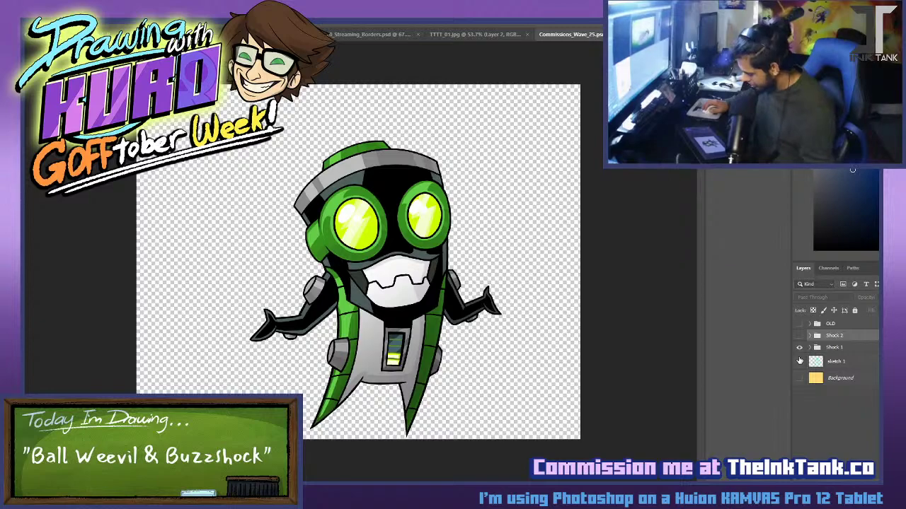
left_click(799, 360)
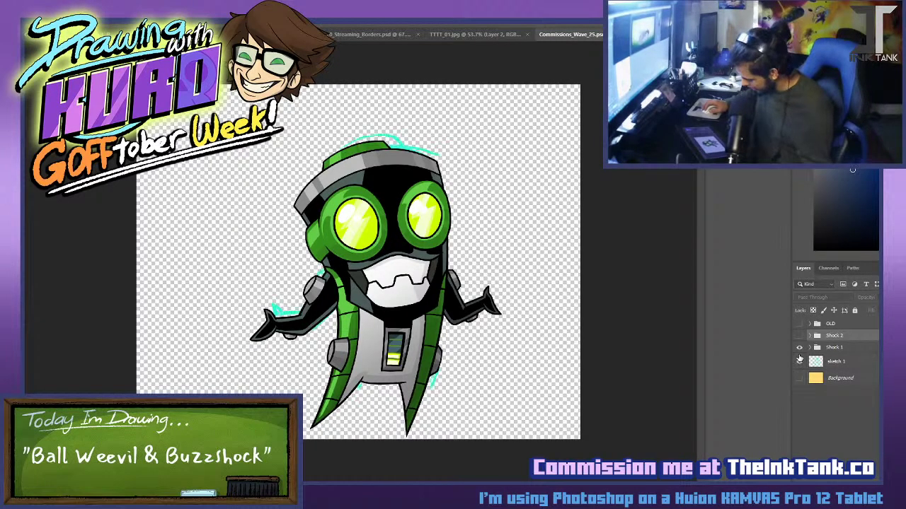
left_click(799, 347)
left_click(799, 324)
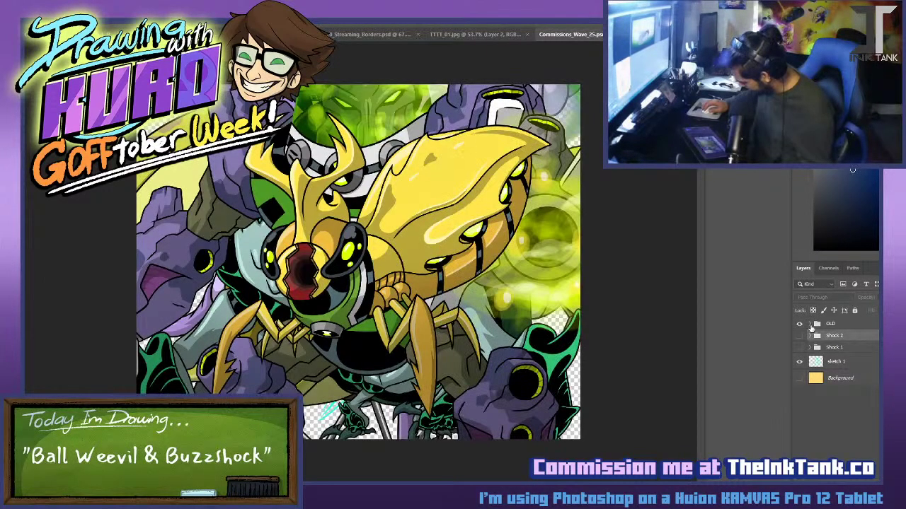
left_click(809, 324)
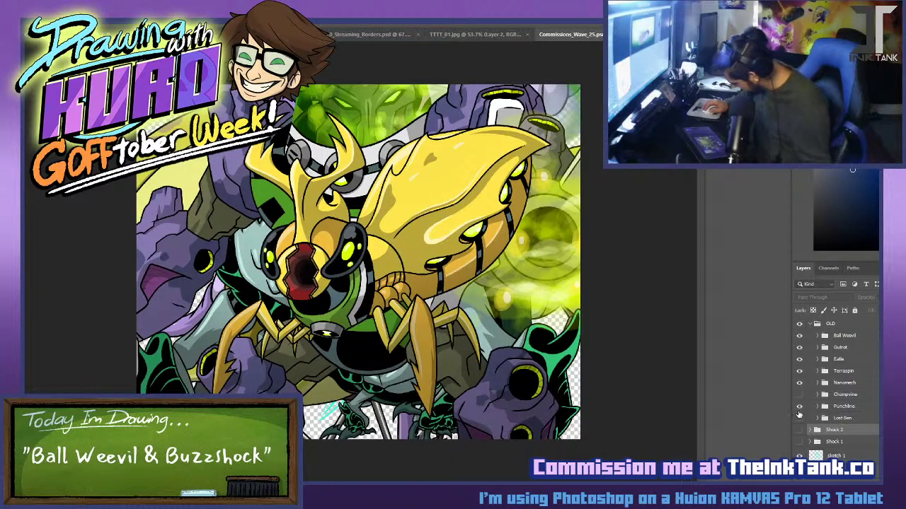
Leave only Nanomech visible in the OLD group, hide the sketch 1 layer and show the yellow Background layer.
left_click(799, 406)
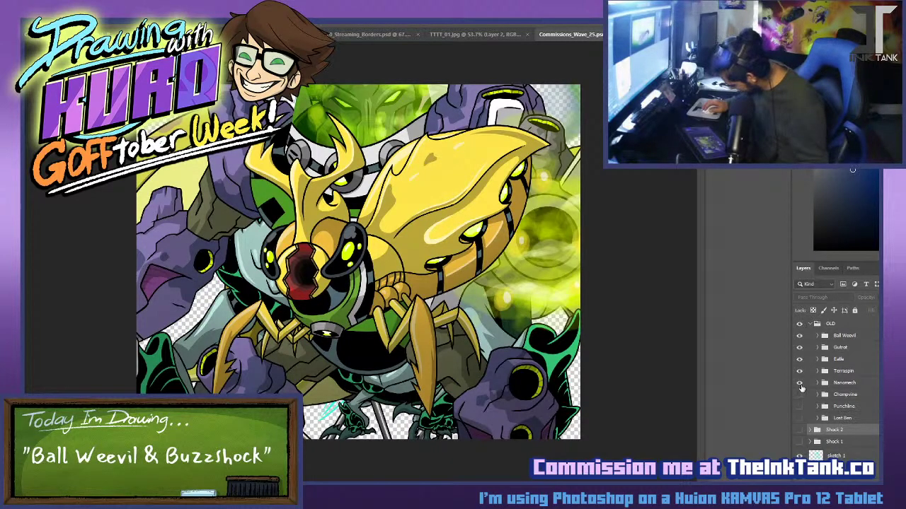
left_click(800, 372)
left_click(800, 349)
left_click(799, 337)
left_click(799, 371)
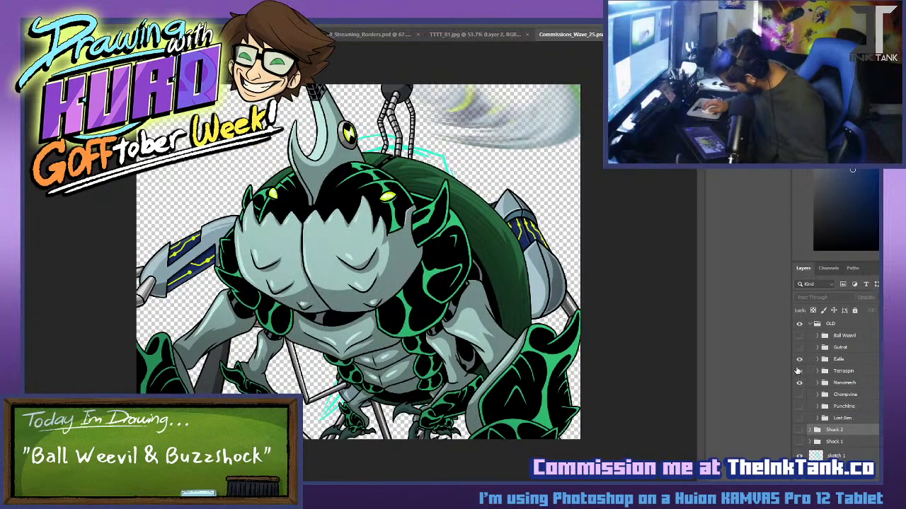
left_click(797, 360)
left_click(799, 359)
left_click(799, 370)
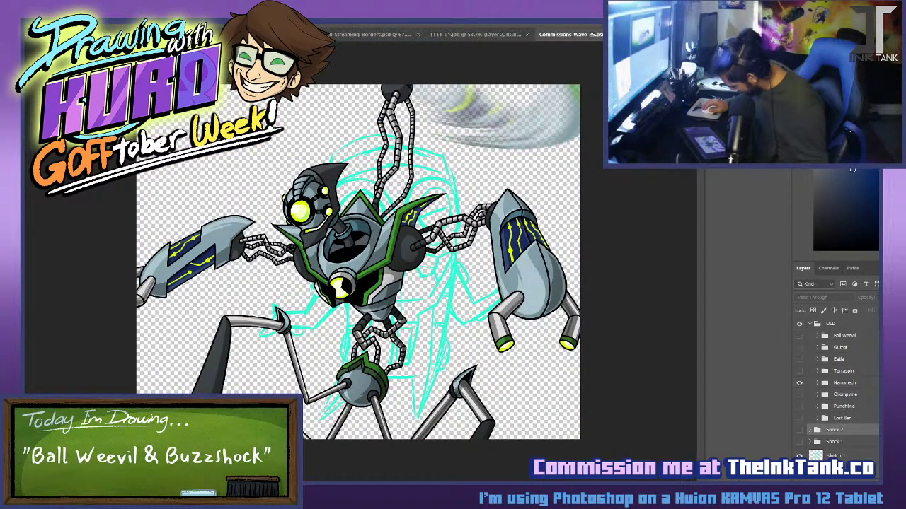
left_click(800, 471)
left_click(800, 456)
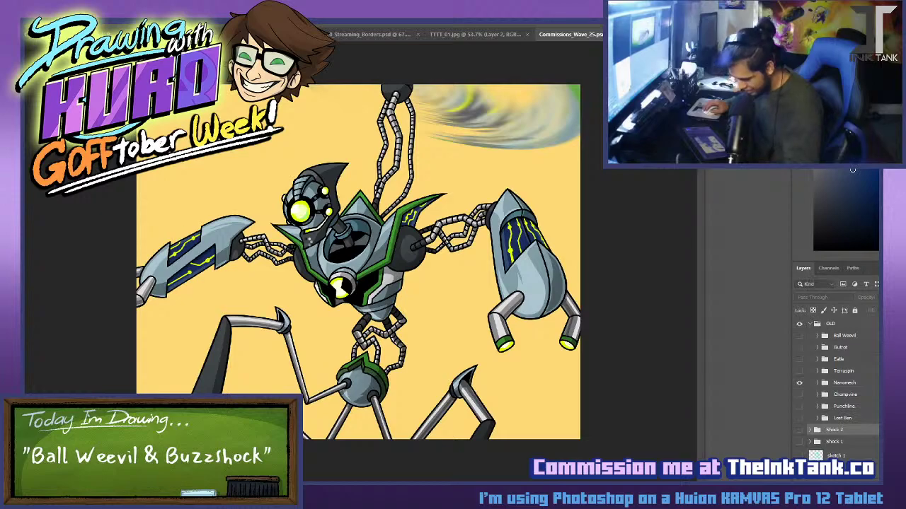
Extend the canvas beyond the yellow background so the cut-off parts of the Nanomech artwork fit inside it.
key("ctrl+z")
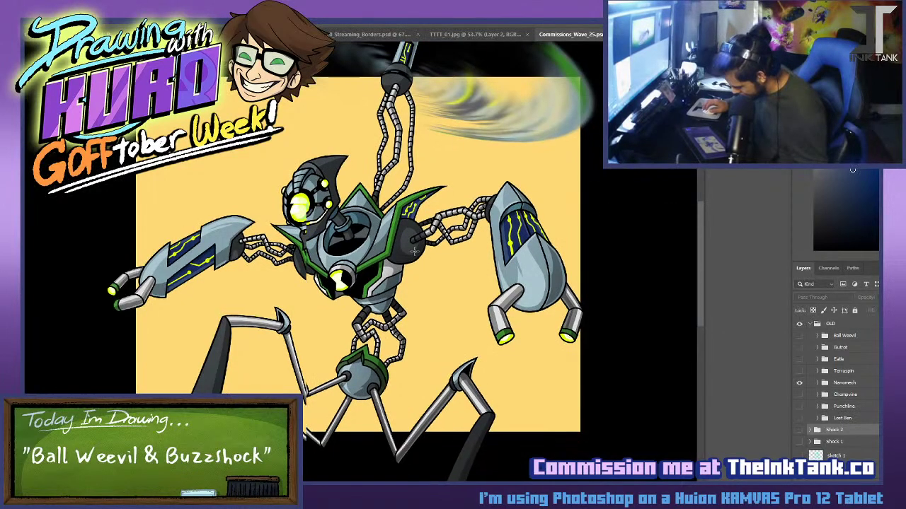
left_click_drag(418, 253, 434, 209)
scroll(433, 210, "down", 5)
key("ctrl+plus")
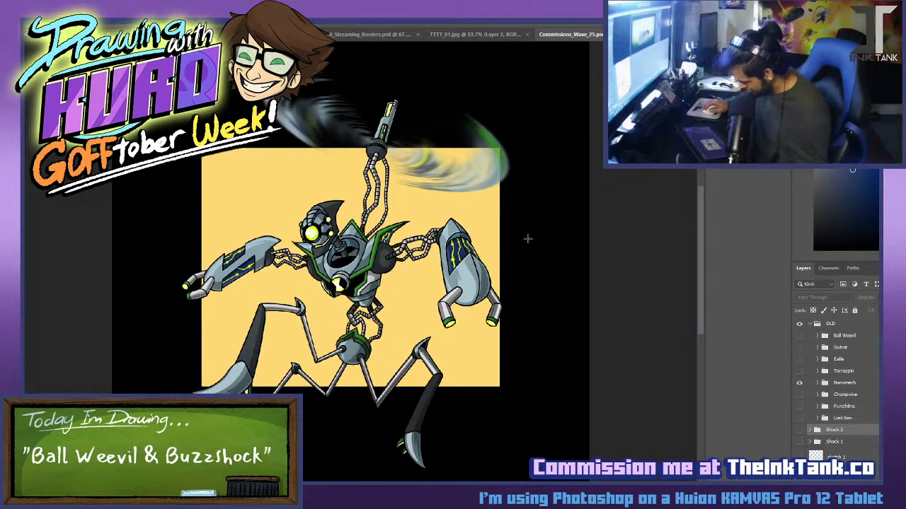
Select and hide the Nanomech group, and show the Terraspin group in its place.
left_click(855, 386)
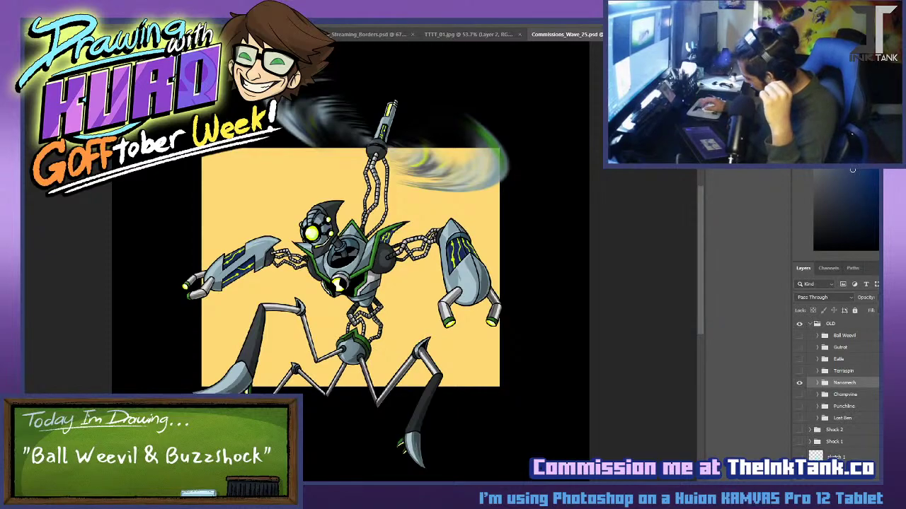
left_click(798, 385)
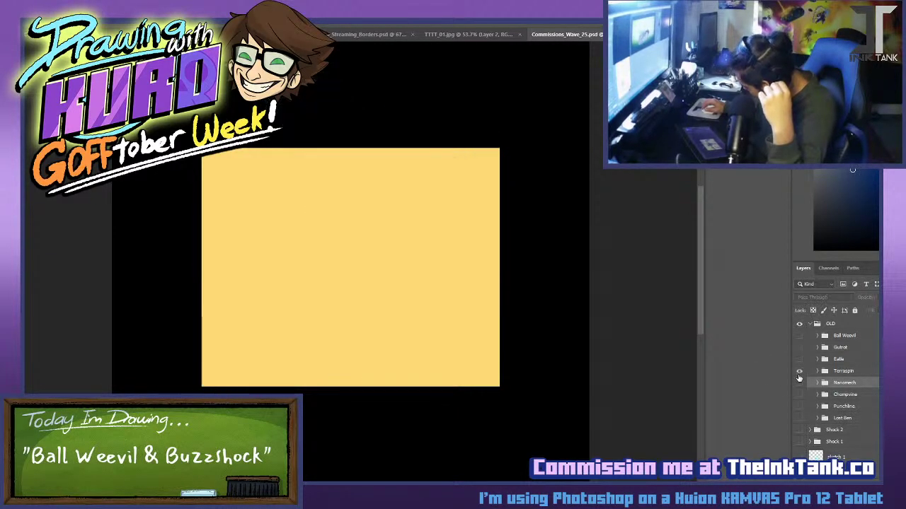
left_click(799, 372)
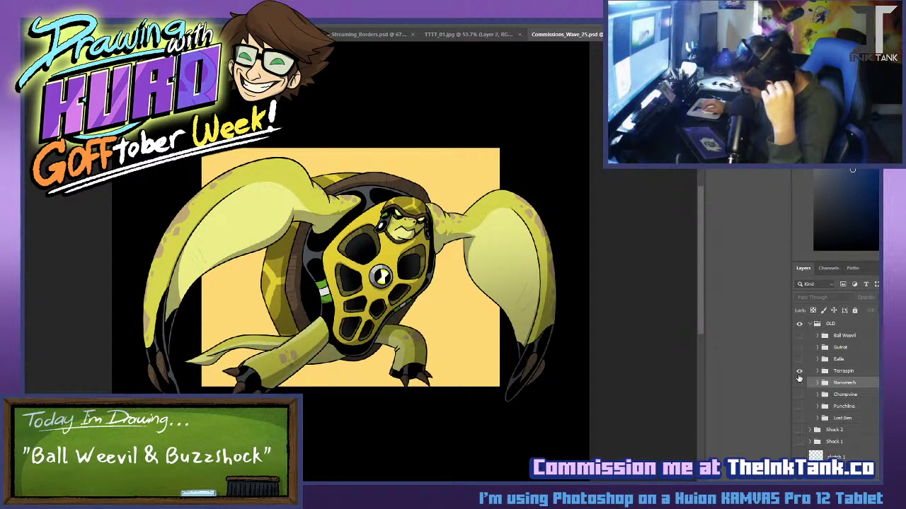
Select the Background layer and refill the orange-yellow rectangle behind Terraspin with a pale lemon yellow.
left_click(799, 384)
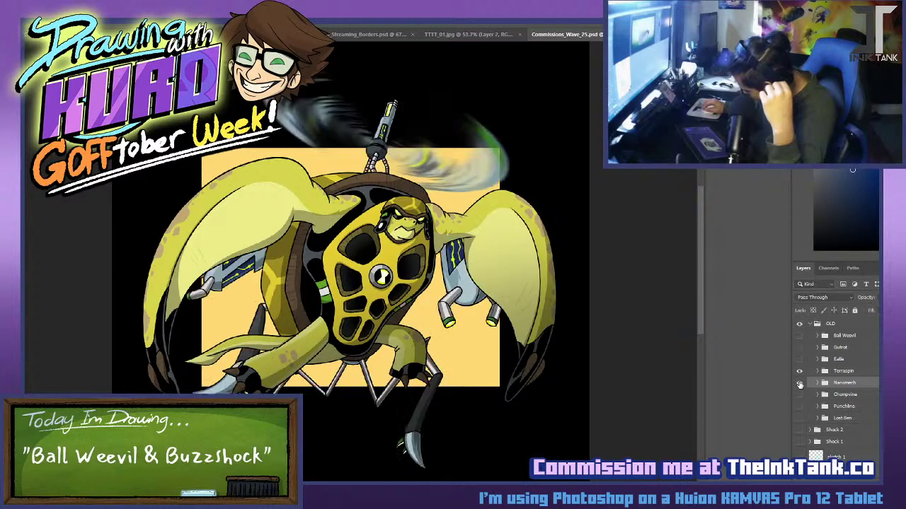
left_click(800, 385)
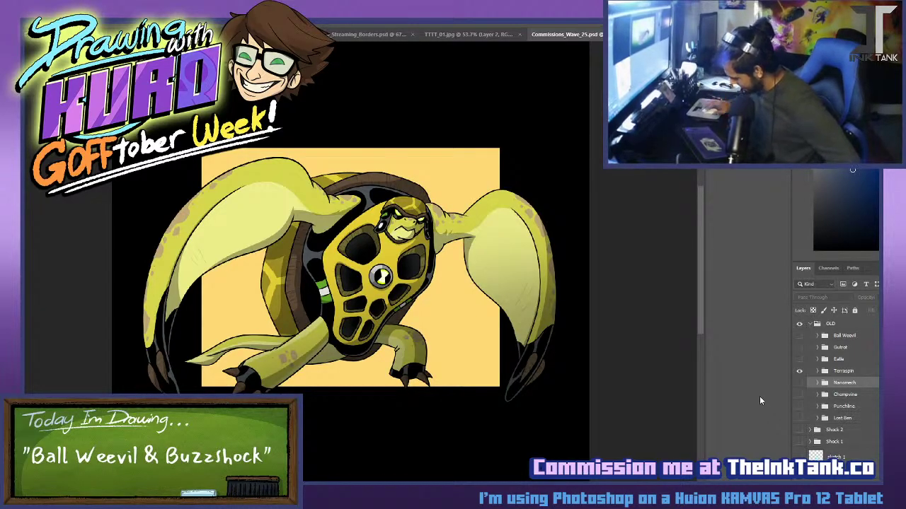
scroll(824, 444, "down", 1)
left_click(837, 465)
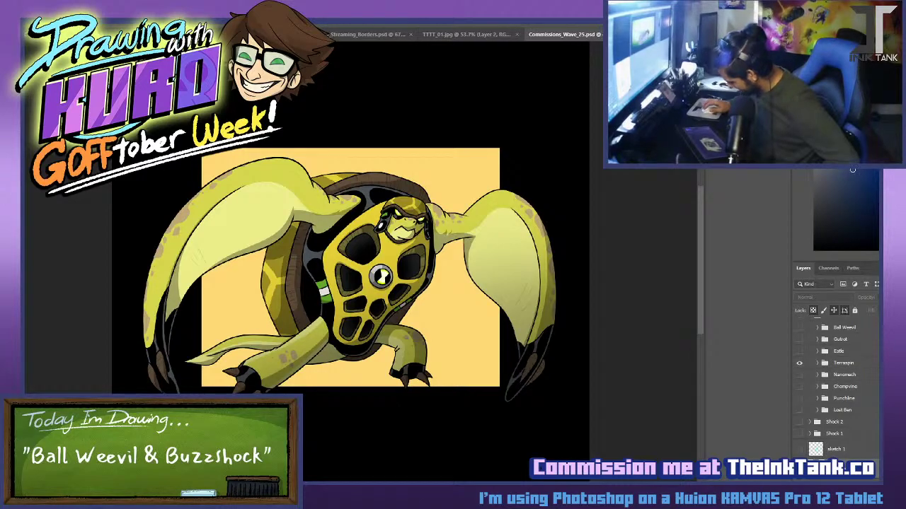
left_click(895, 221)
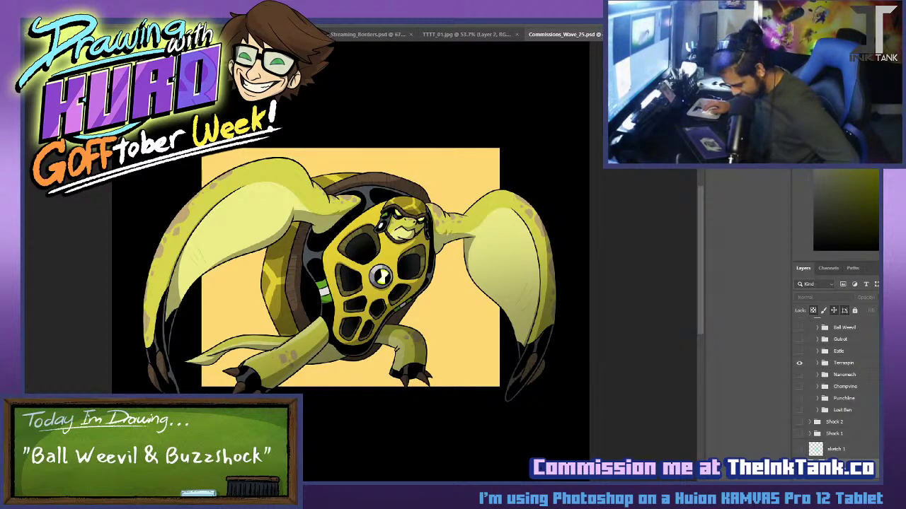
left_click(248, 219)
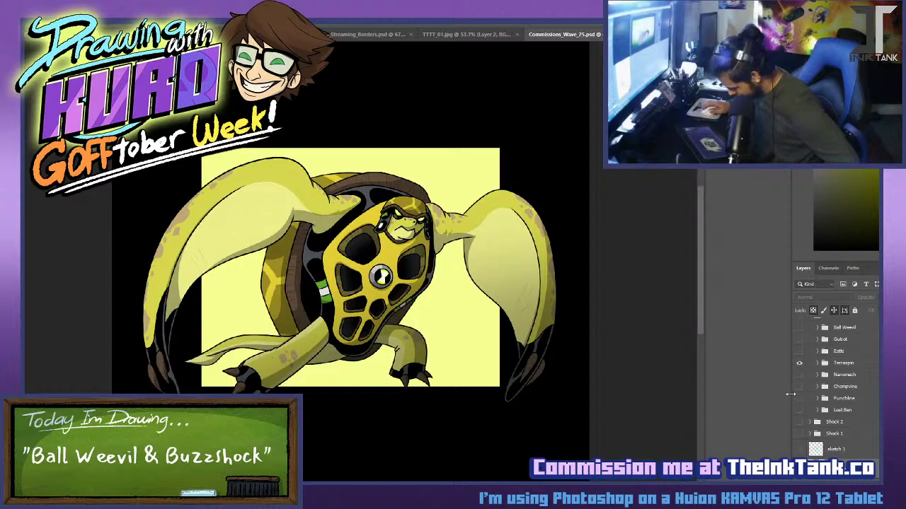
Expand the Terraspin group and show its Head 2 group in place of Head 1.
left_click(798, 363)
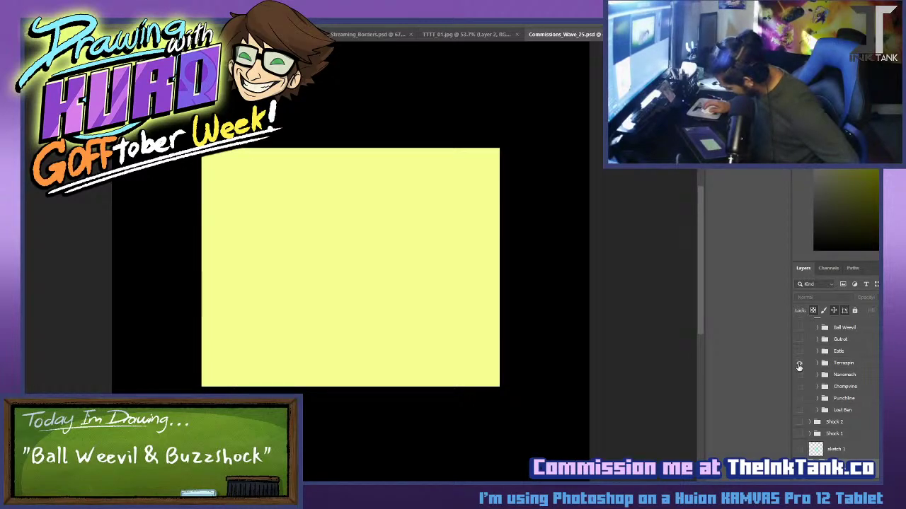
left_click(799, 363)
left_click(817, 363)
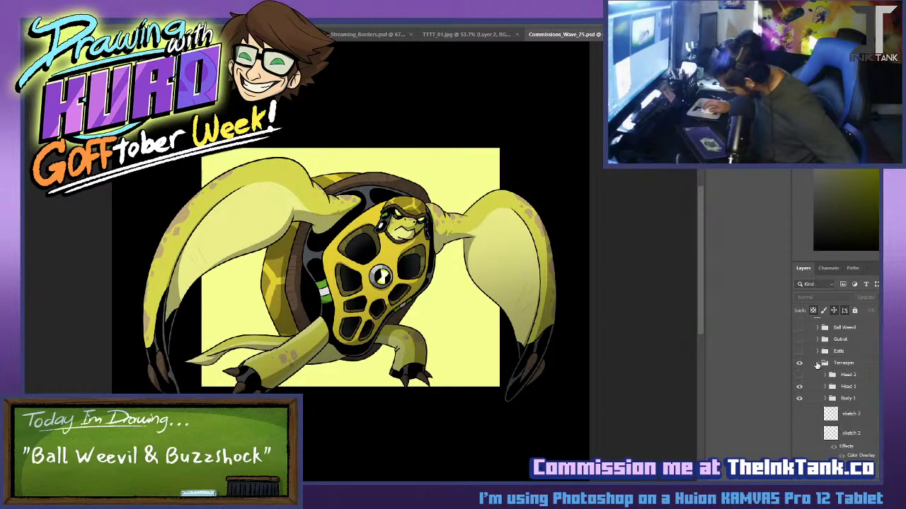
left_click(799, 375)
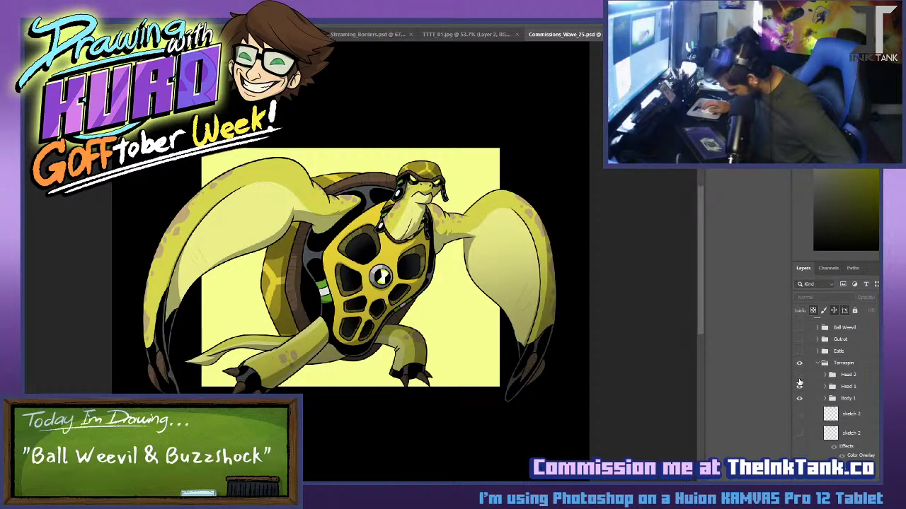
left_click(799, 382)
left_click(799, 382)
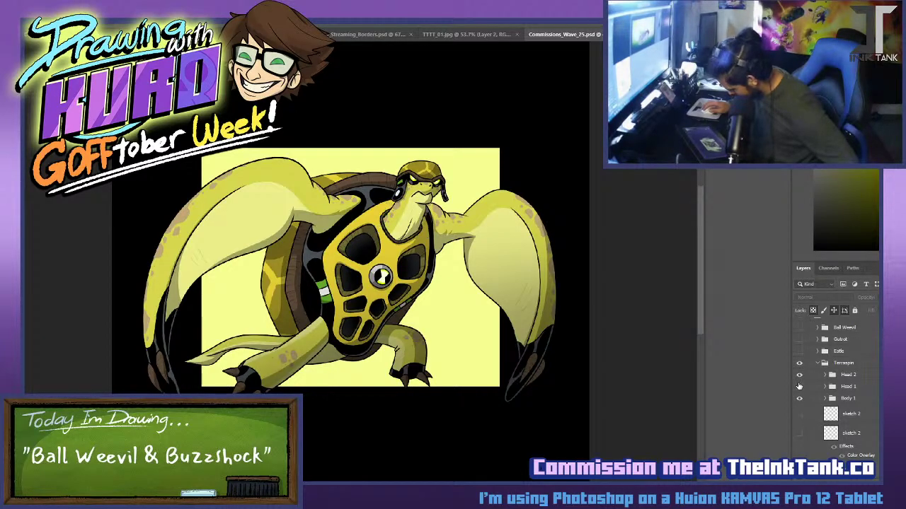
Compare Terraspin's two head variants by switching their visibility, leave only Head 2 on, and collapse the Terraspin group.
left_click(799, 386)
left_click(799, 376)
left_click(799, 375)
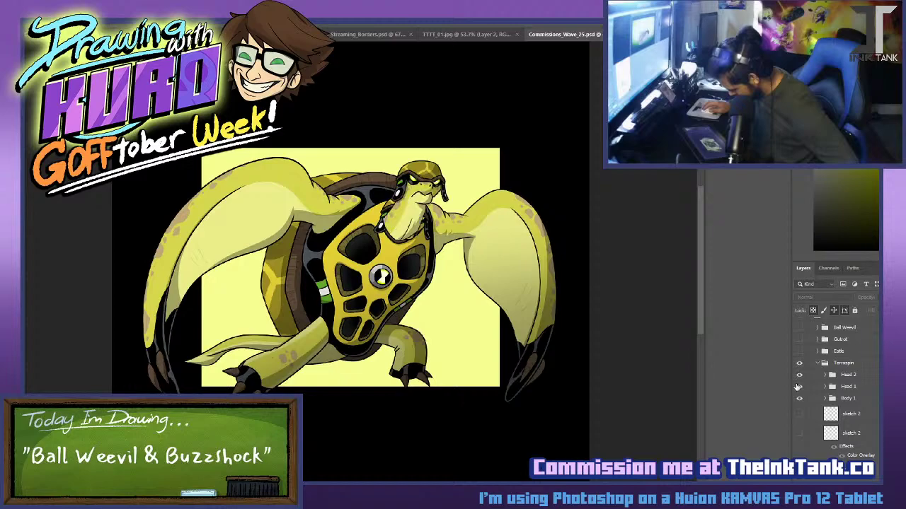
left_click(798, 387)
left_click(798, 385)
left_click(798, 376)
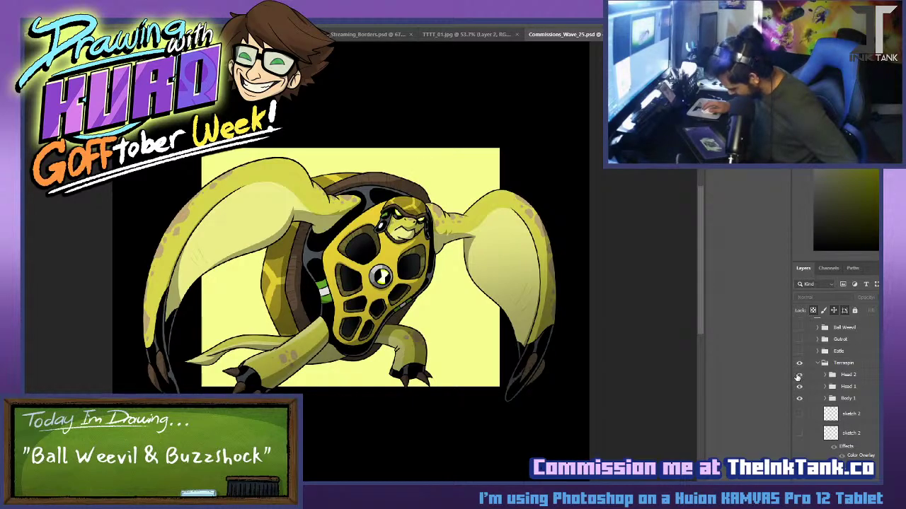
left_click(799, 375)
left_click(801, 387)
left_click(801, 387)
left_click(801, 387)
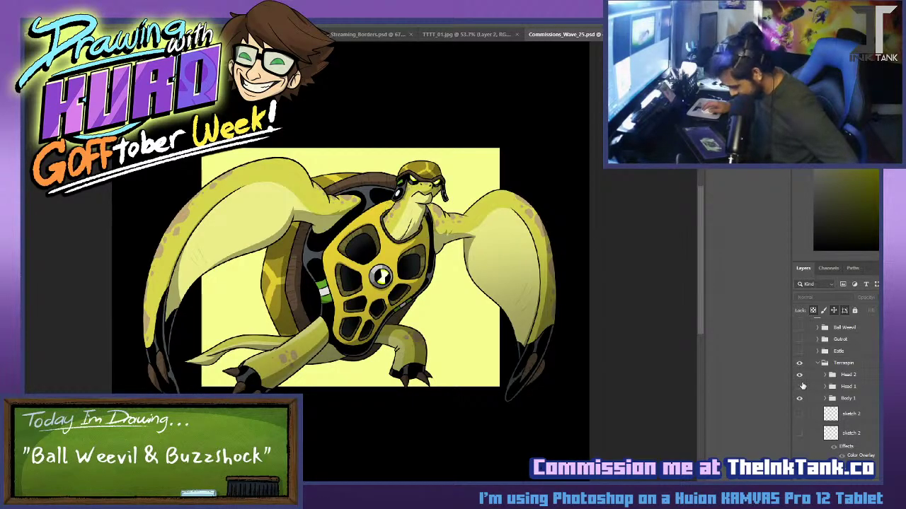
left_click(802, 386)
left_click(802, 387)
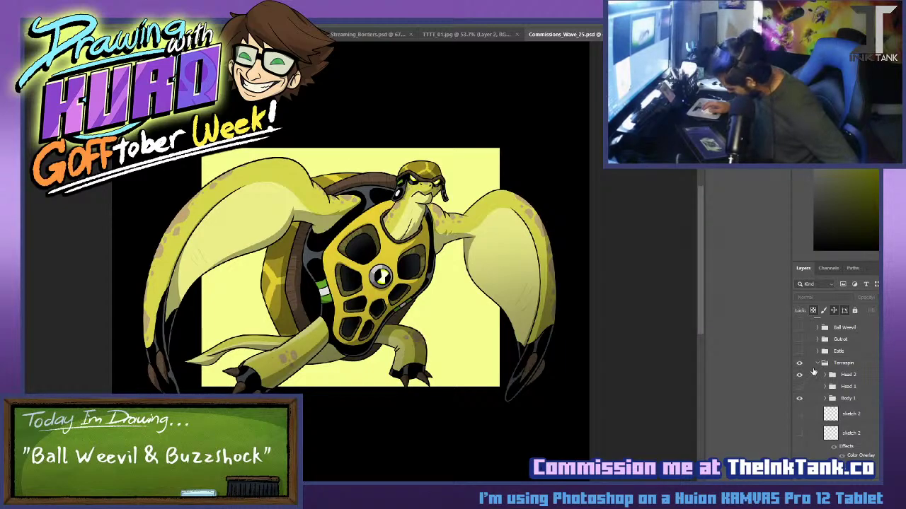
left_click(818, 363)
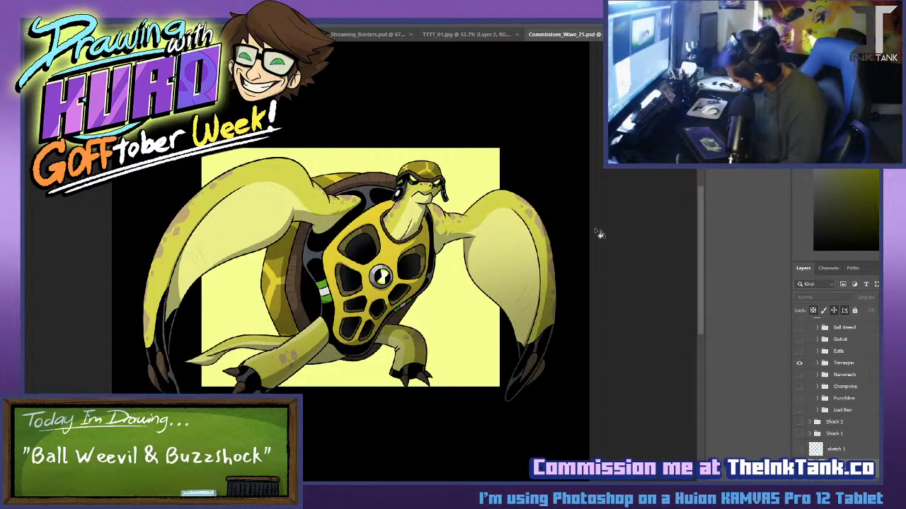
Hide Terraspin and show the Eatle, Gutrot and Ball Weevil groups one at a time, leaving only Ball Weevil visible.
left_click(800, 363)
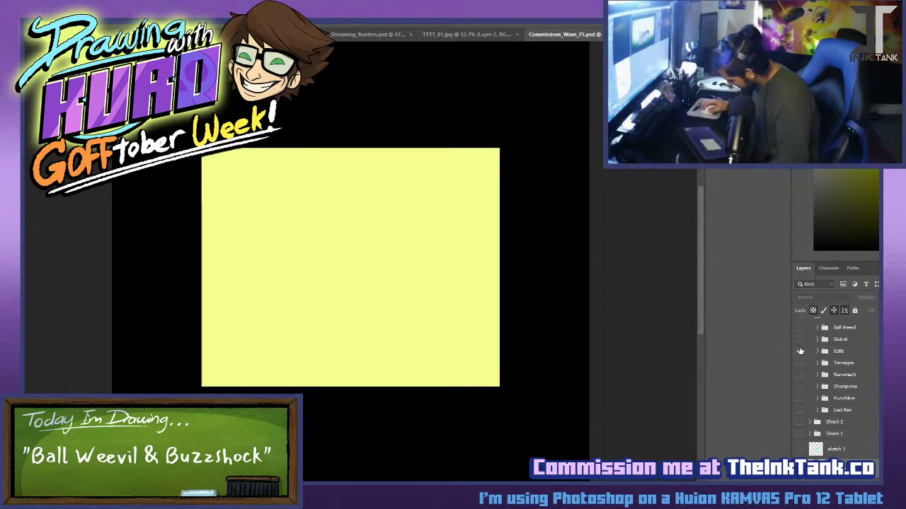
left_click(799, 351)
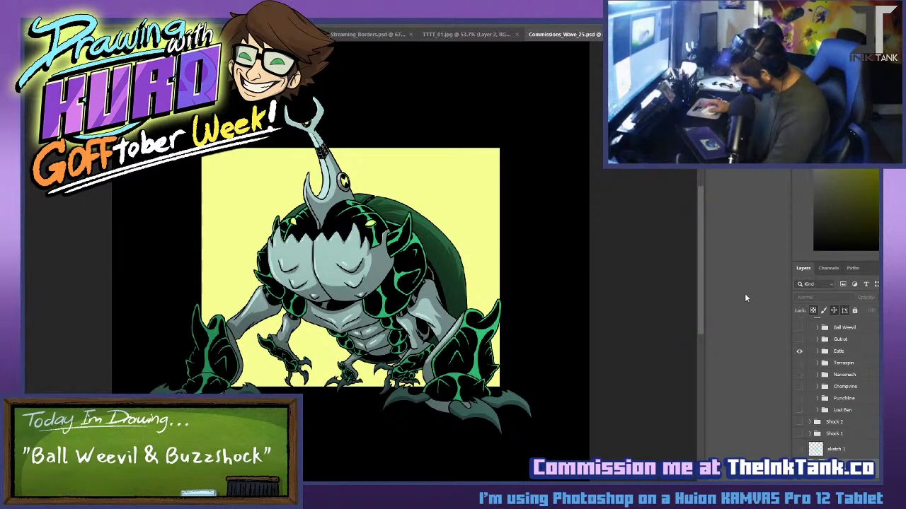
left_click(801, 351)
left_click(799, 340)
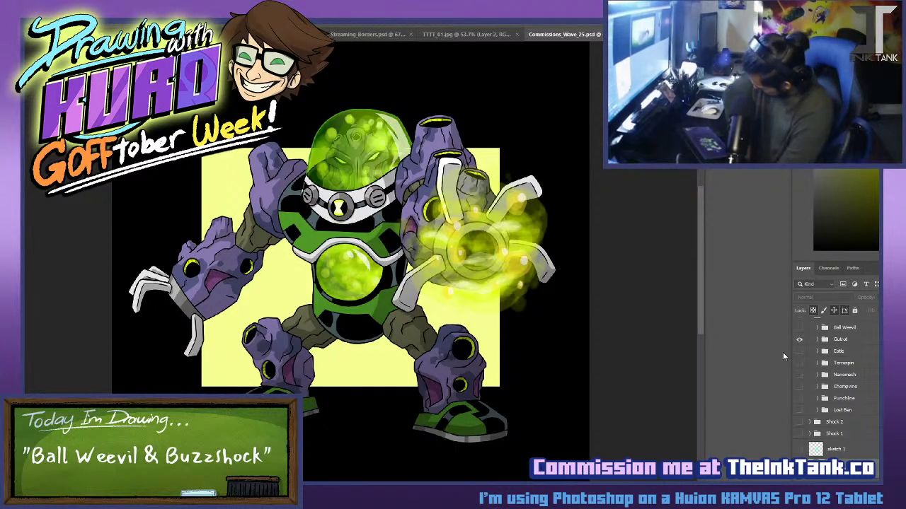
scroll(848, 363, "up", 1)
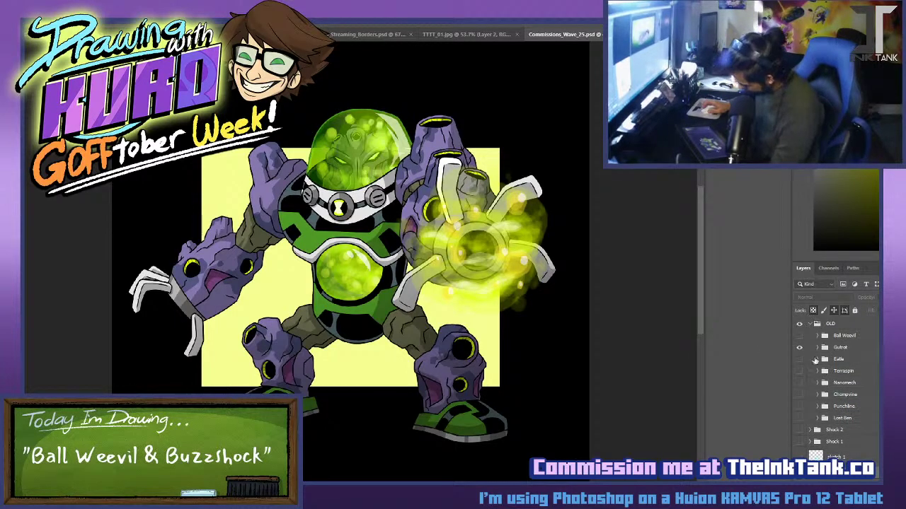
left_click(800, 346)
left_click(800, 336)
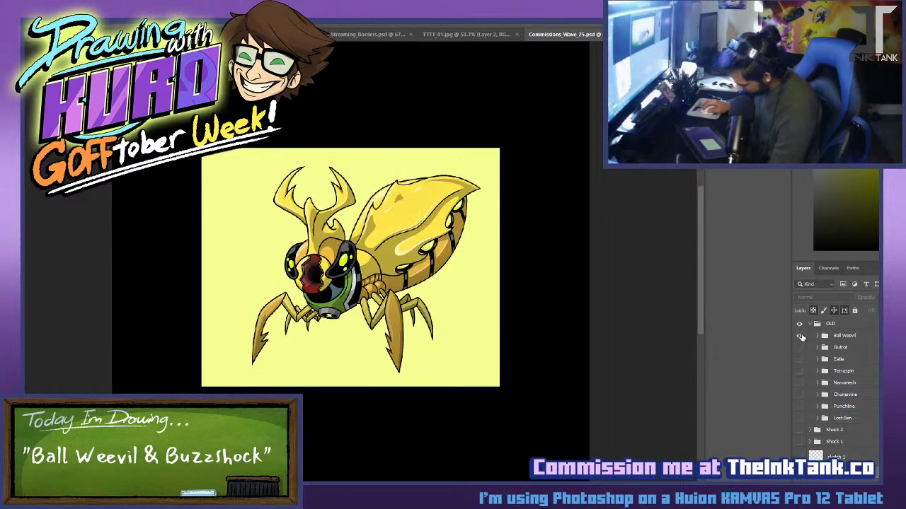
Expand the Ball Weevil group and check its Body, Mouth and Mouth 2 groups by switching each off and on.
left_click(819, 336)
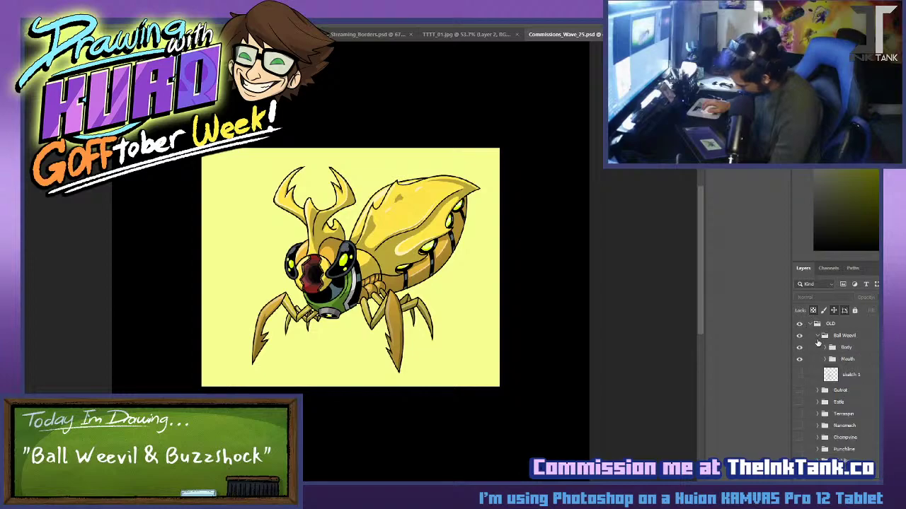
left_click(799, 348)
left_click(800, 348)
left_click(800, 360)
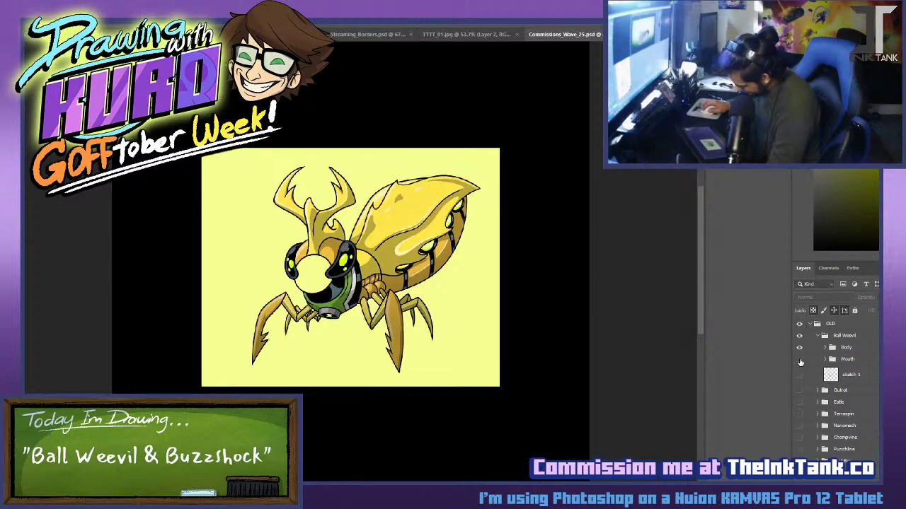
left_click(799, 359)
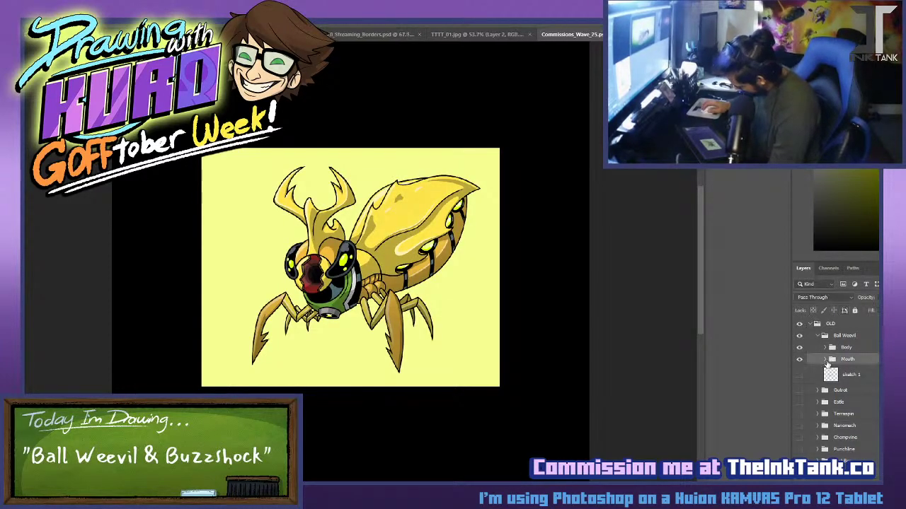
left_click(826, 360)
left_click(799, 371)
left_click(799, 371)
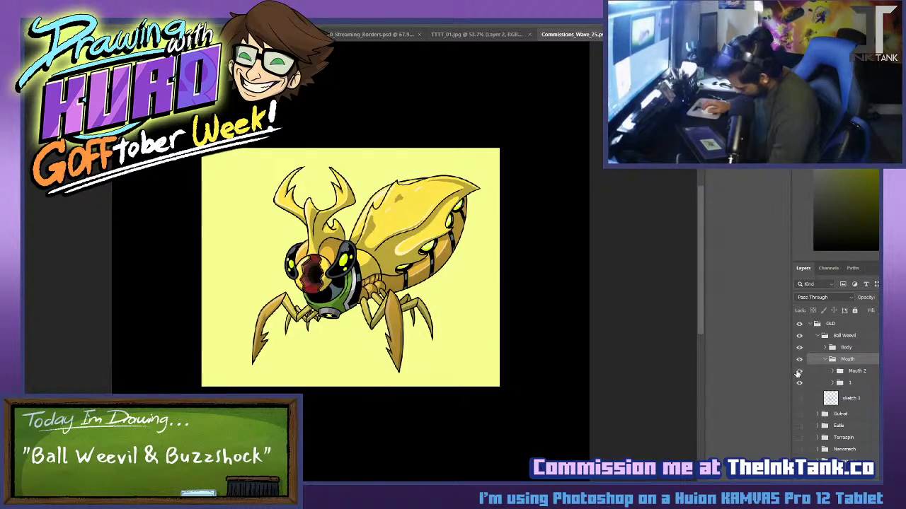
Collapse and hide the OLD group, and show the Shock 2 group.
left_click(811, 324)
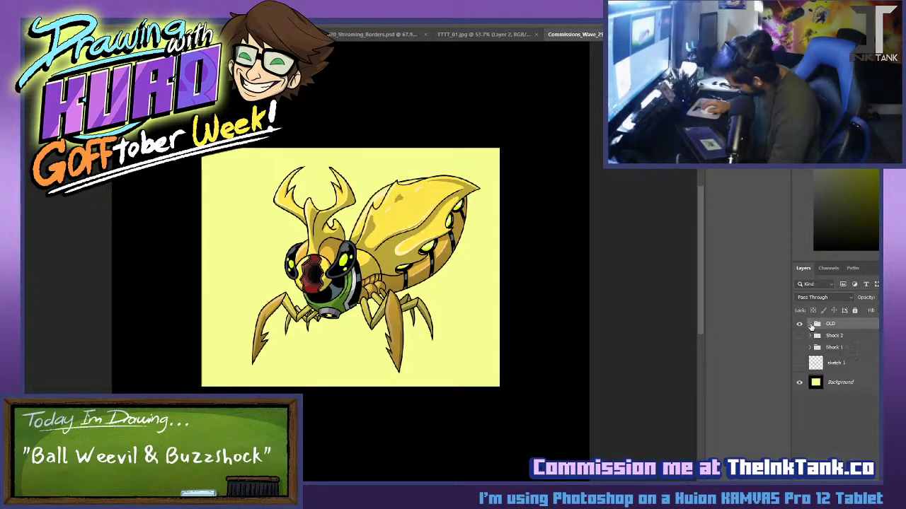
left_click(799, 324)
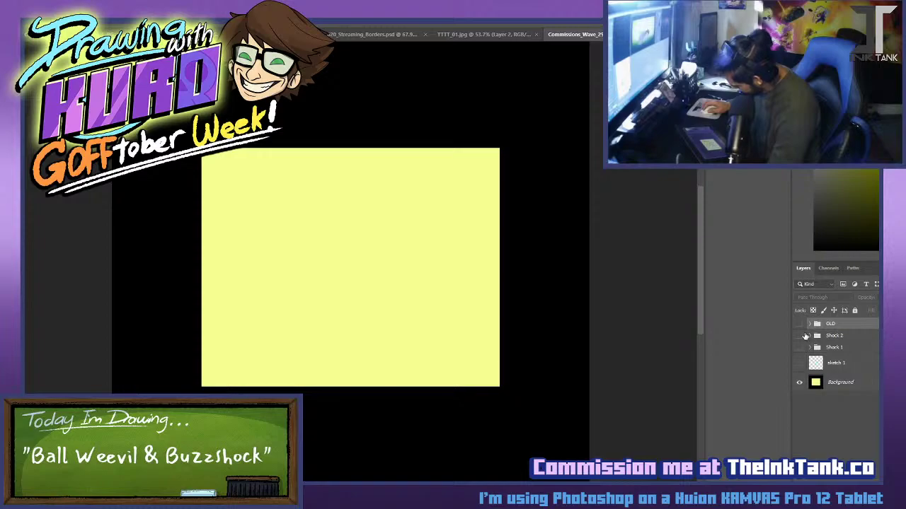
left_click(800, 335)
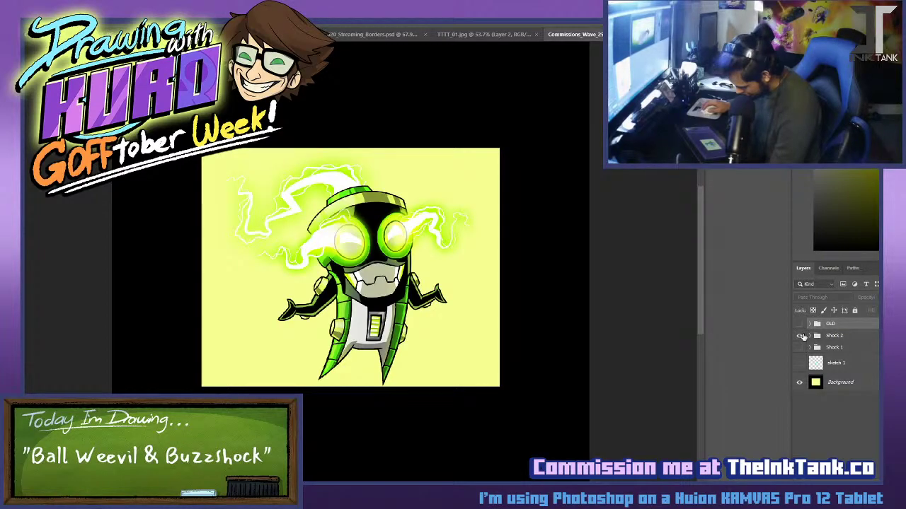
Compare the Shock 1 and Shock 2 versions of Buzzshock by switching their visibility, leaving both groups shown.
left_click(799, 346)
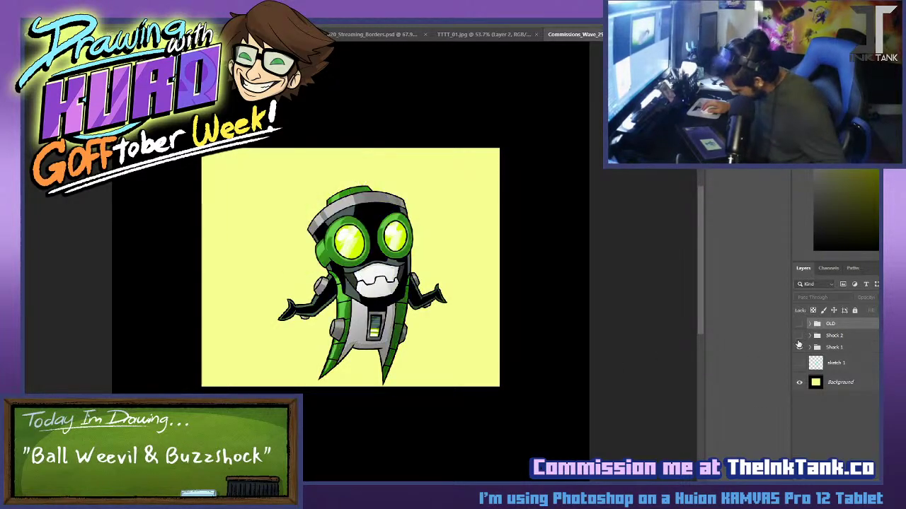
left_click(799, 347)
left_click(798, 347)
left_click(799, 347)
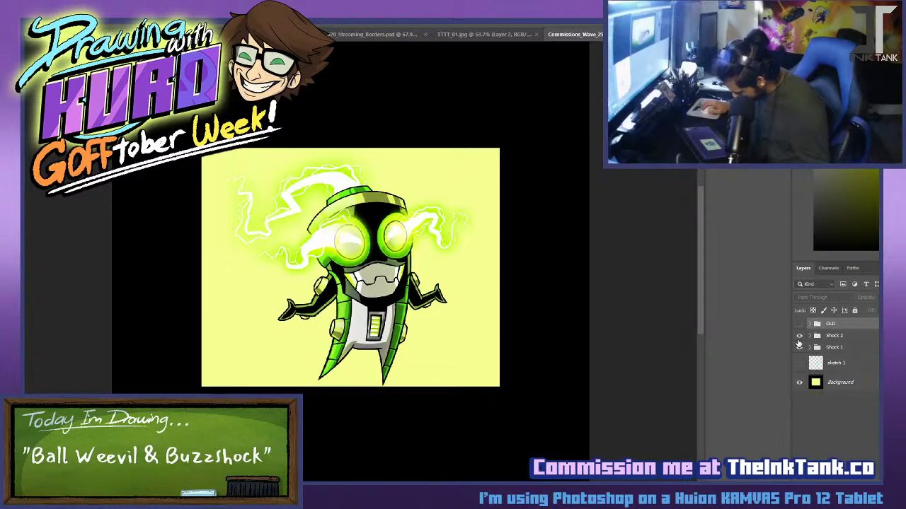
left_click(799, 336)
left_click(799, 347)
left_click(799, 347)
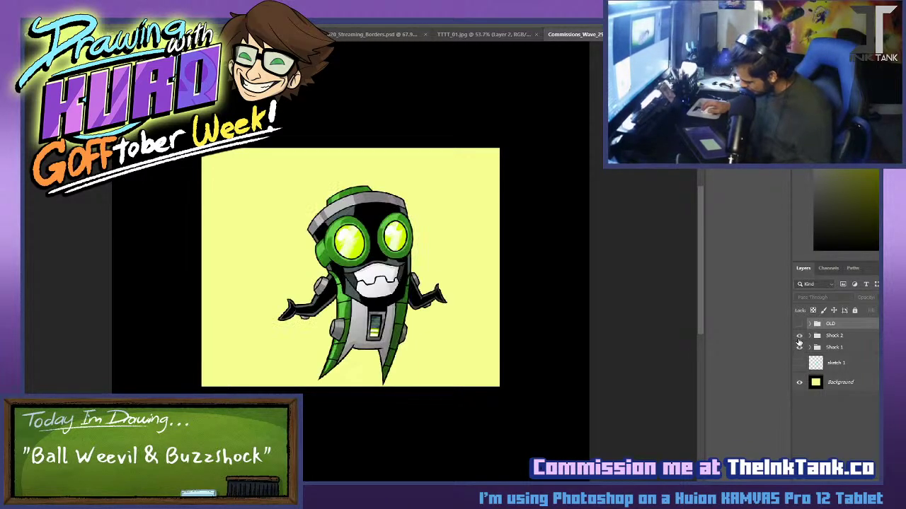
left_click(800, 336)
Examine the Buzzshock artwork up close and compare it with and without the Shock 2 group's electric glow.
scroll(423, 303, "up", 2)
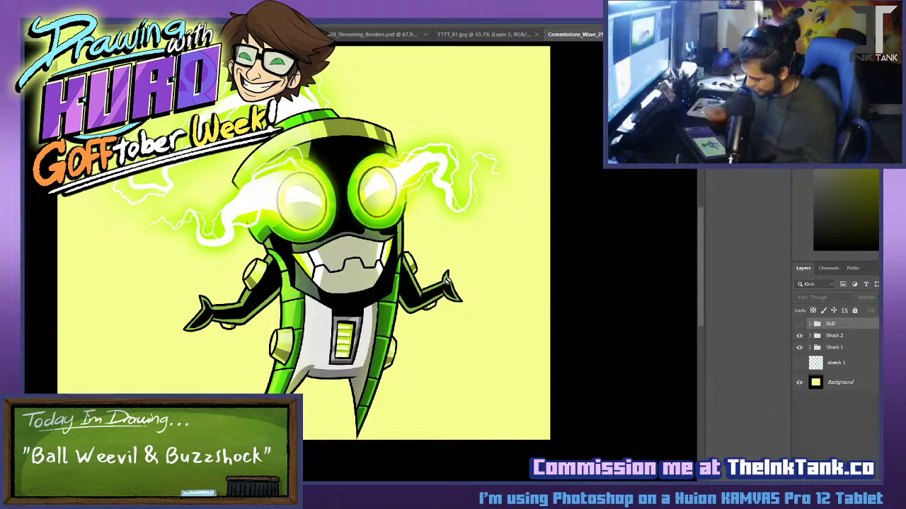
scroll(453, 199, "down", 2)
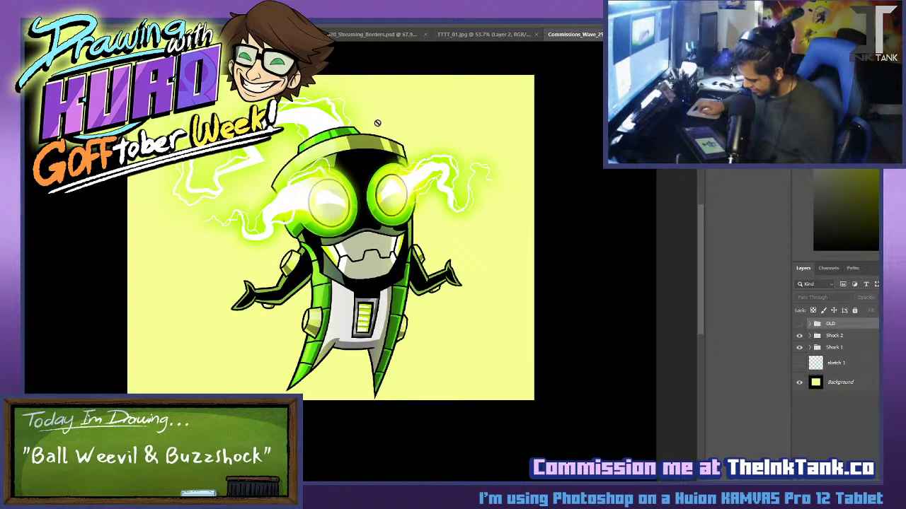
scroll(382, 131, "down", 1)
scroll(386, 131, "down", 3)
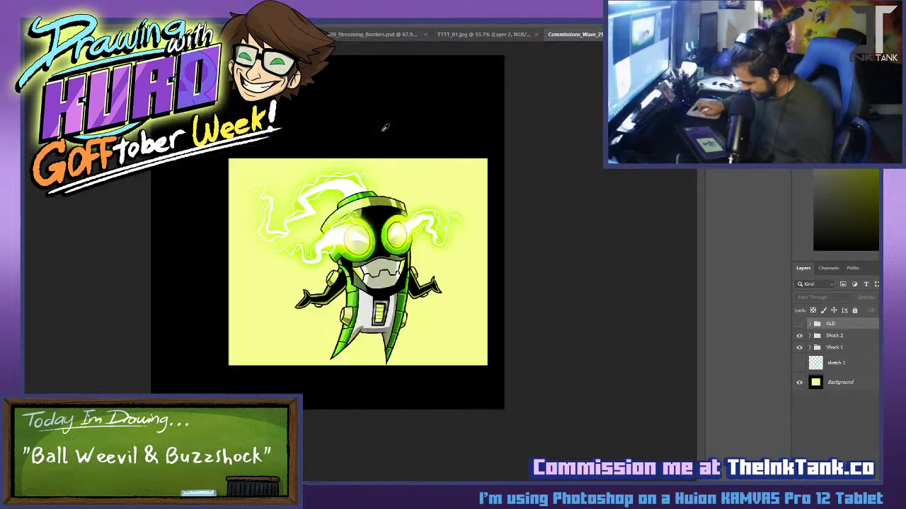
scroll(391, 121, "up", 2)
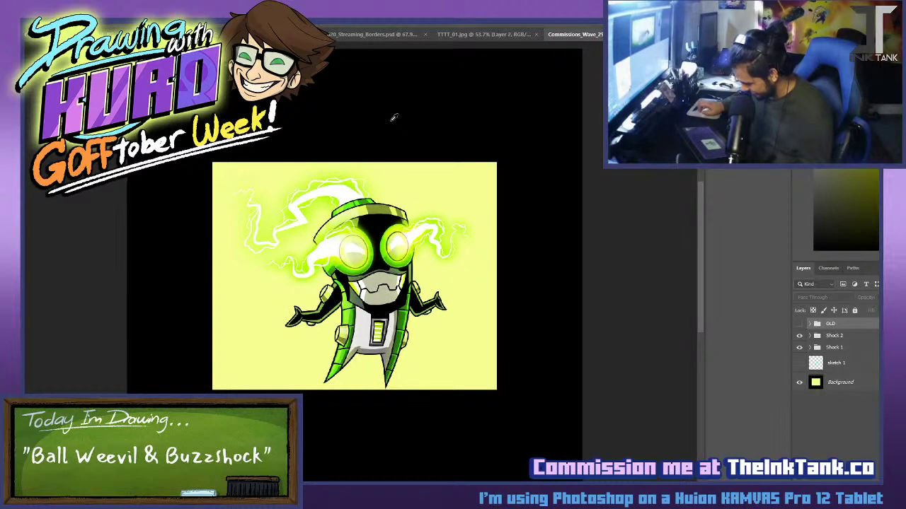
scroll(380, 241, "up", 2)
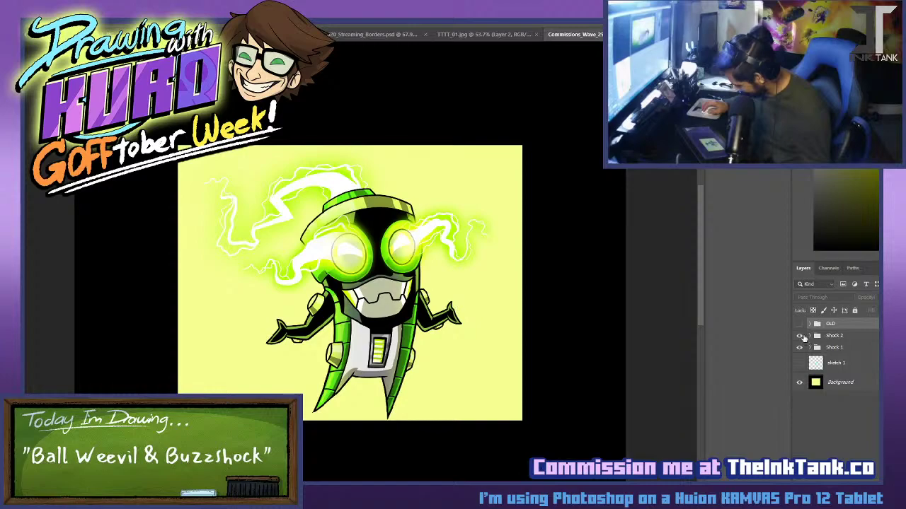
left_click(800, 336)
left_click(800, 336)
left_click(801, 336)
left_click(800, 336)
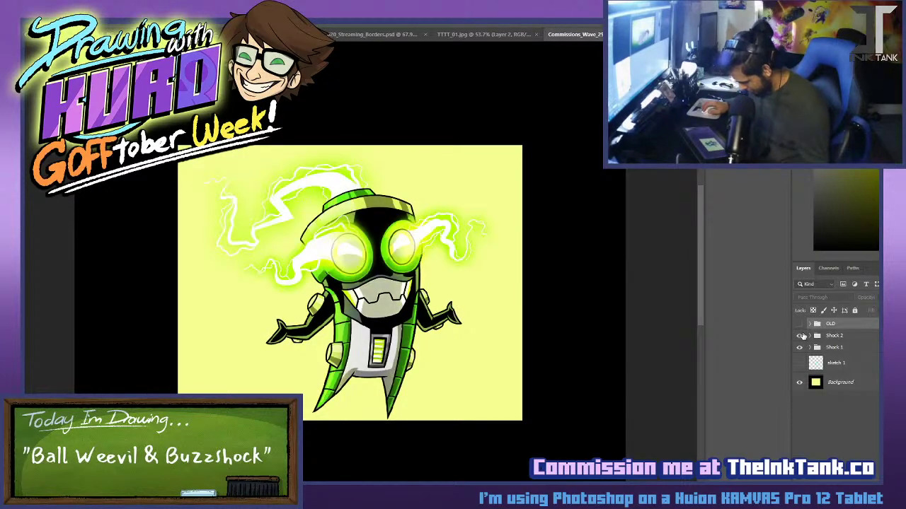
Compare Buzzshock's charged and uncharged looks by repeatedly switching the Shock 2 group off and on, leaving it shown.
left_click(800, 336)
left_click(800, 336)
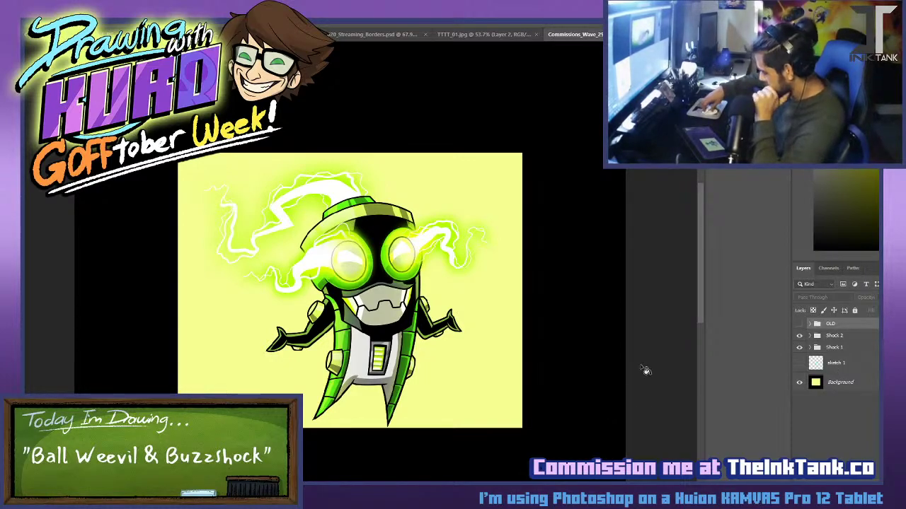
left_click_drag(697, 268, 703, 281)
key("ctrl+minus")
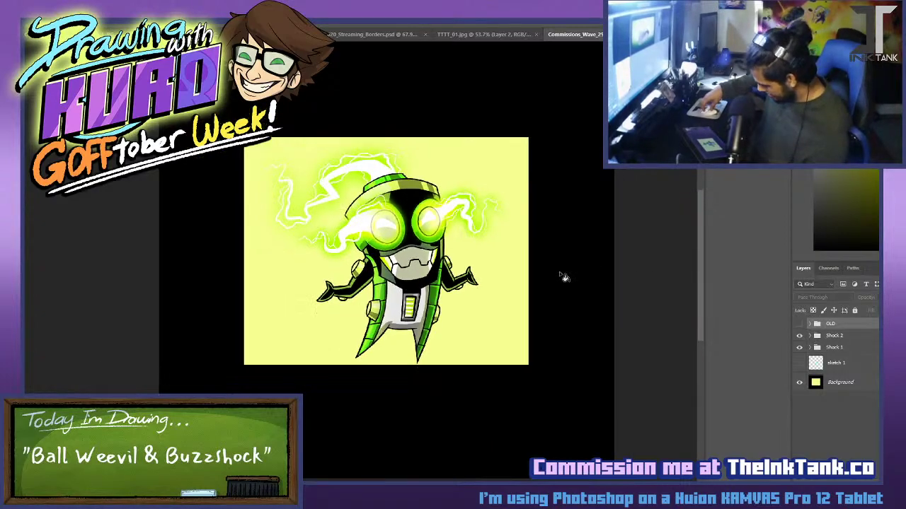
scroll(562, 269, "up", 1)
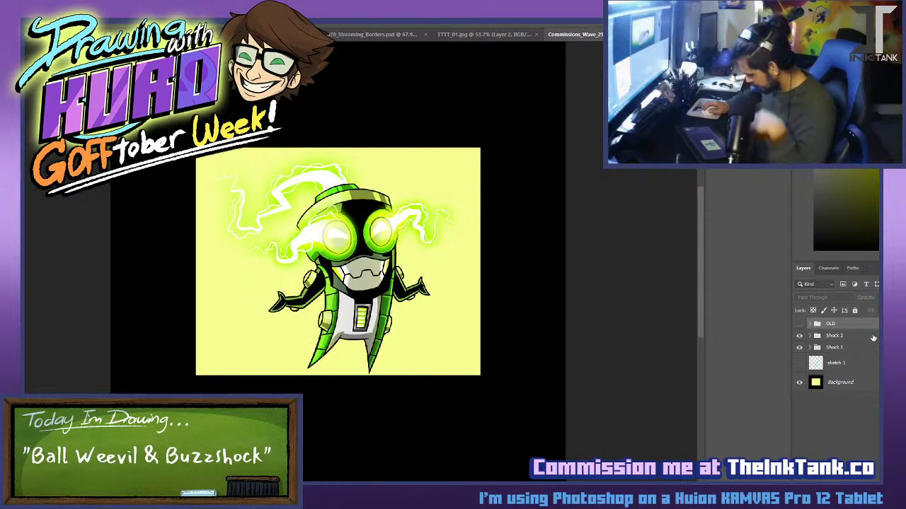
left_click(797, 336)
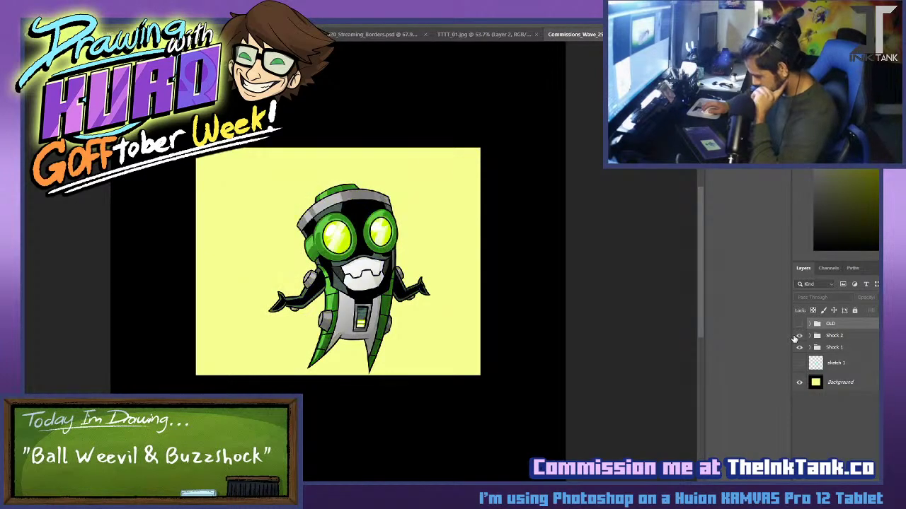
left_click(796, 336)
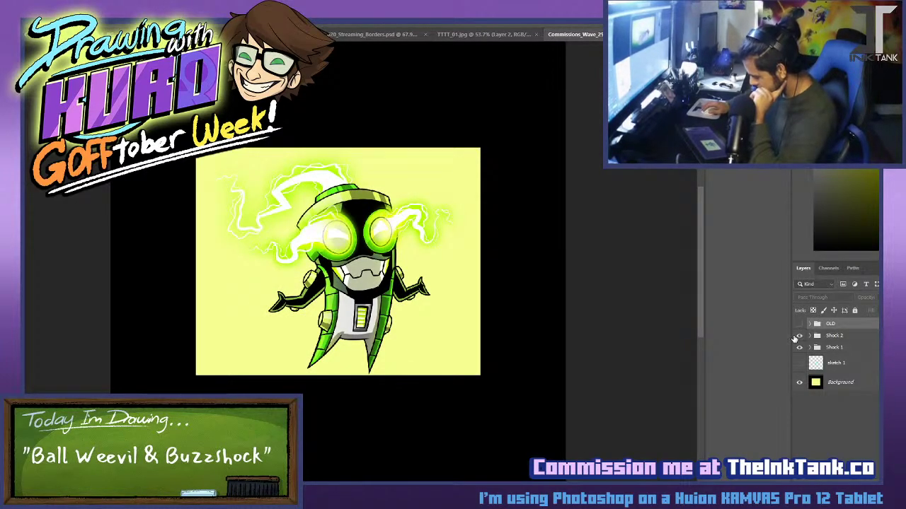
left_click(796, 336)
left_click(796, 336)
left_click(797, 336)
left_click(797, 336)
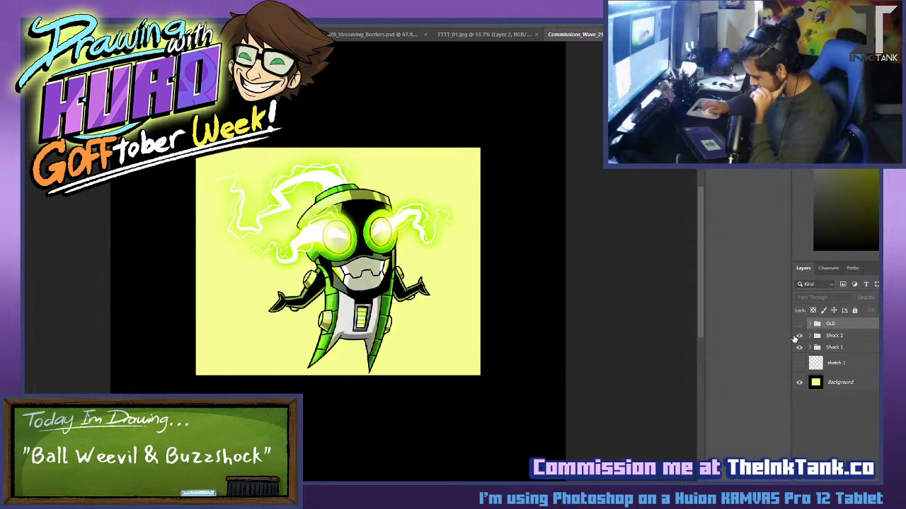
left_click(797, 336)
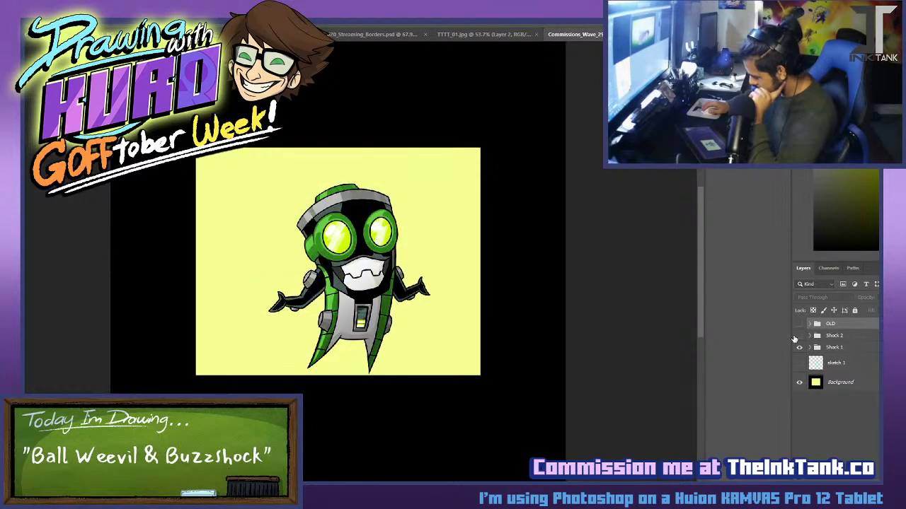
left_click(797, 336)
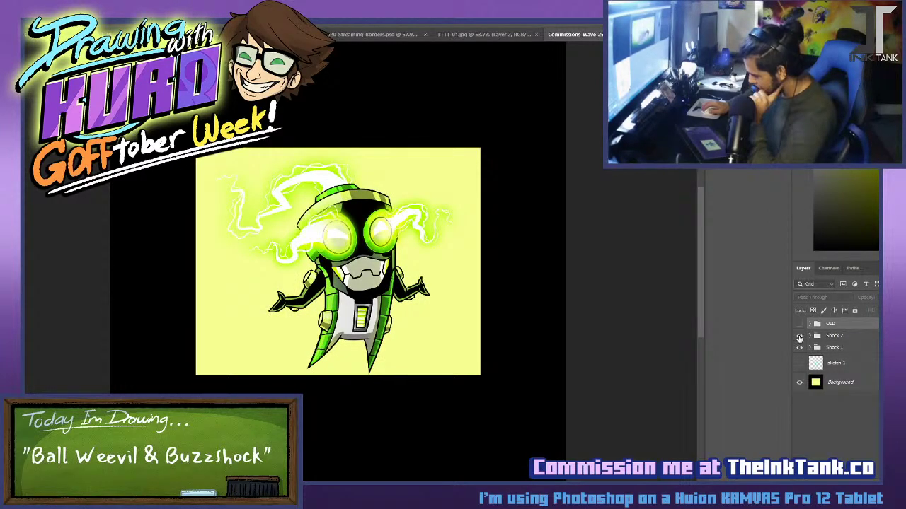
Hide the Shock 2 and Shock 1 groups and show the OLD group with the Ball Weevil artwork.
left_click(799, 336)
left_click(799, 347)
left_click(798, 324)
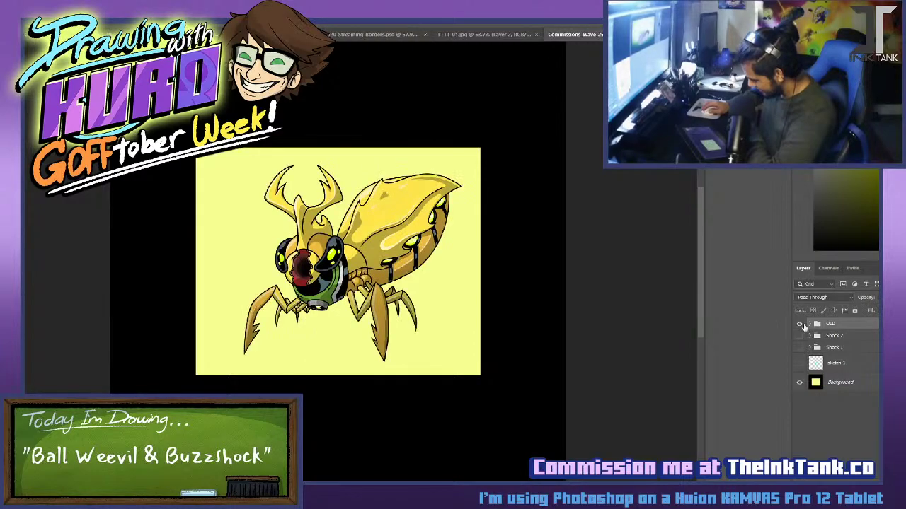
Check the contents of the OLD and Shock 2 groups, leaving both collapsed and hidden.
left_click(809, 325)
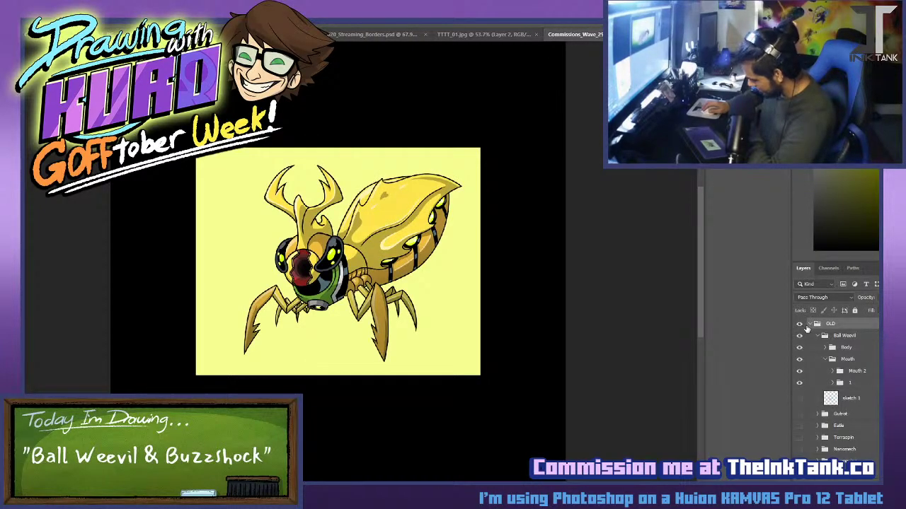
left_click(810, 324)
left_click(799, 325)
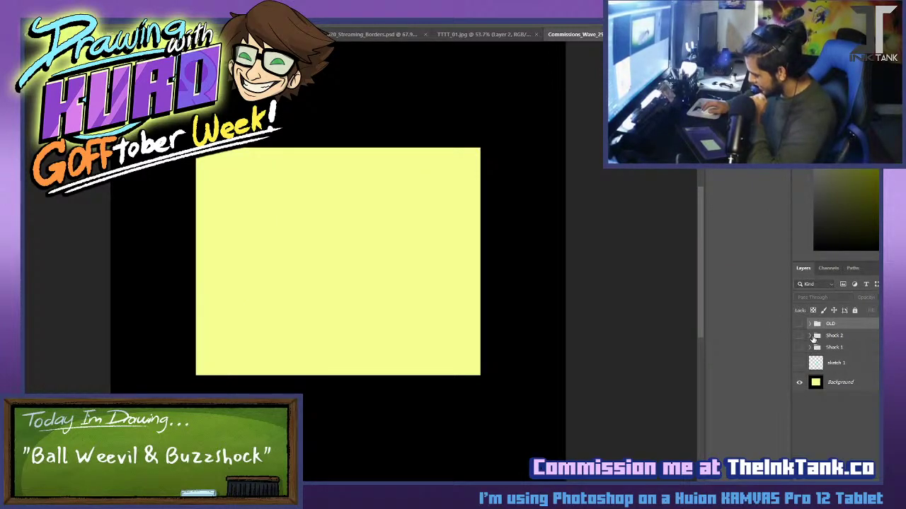
left_click(811, 336)
left_click(813, 337)
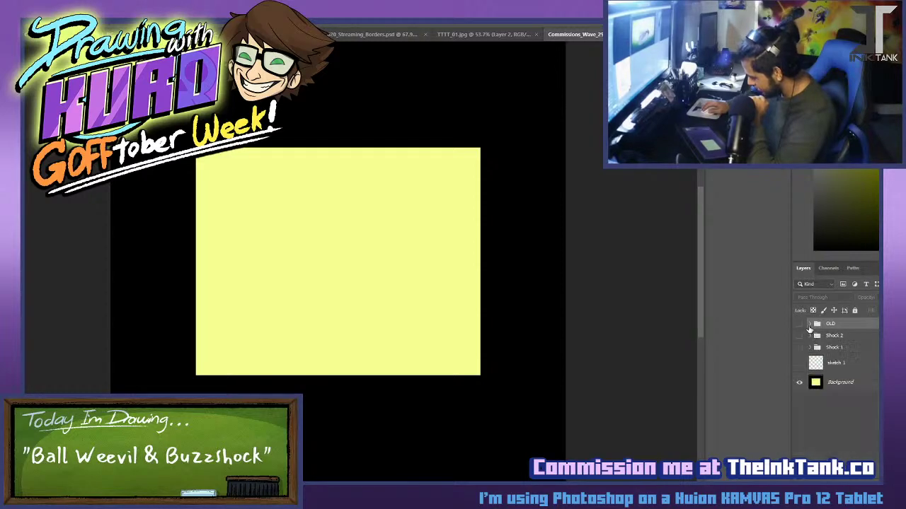
Show and expand the OLD group, and hide Ball Weevil's Mouth 2 group to view the closed-mouth version.
left_click(810, 325)
left_click(801, 337)
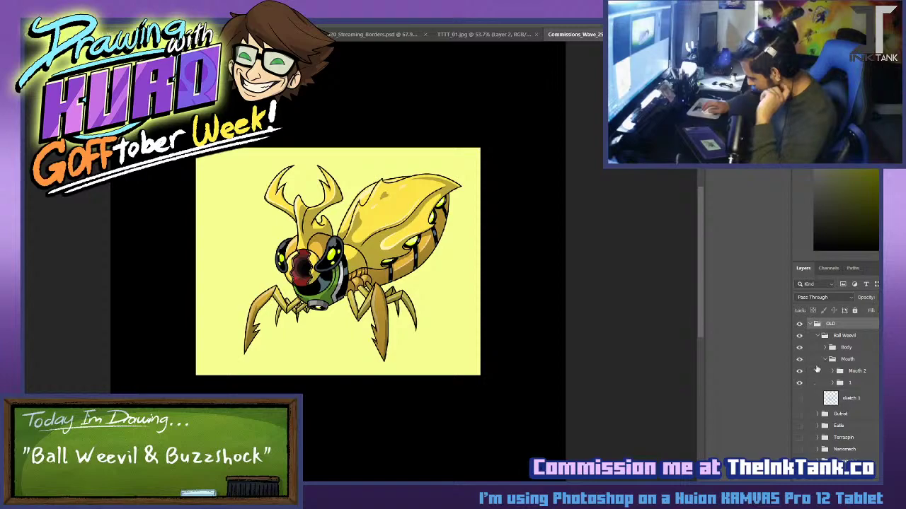
left_click(800, 372)
left_click(800, 371)
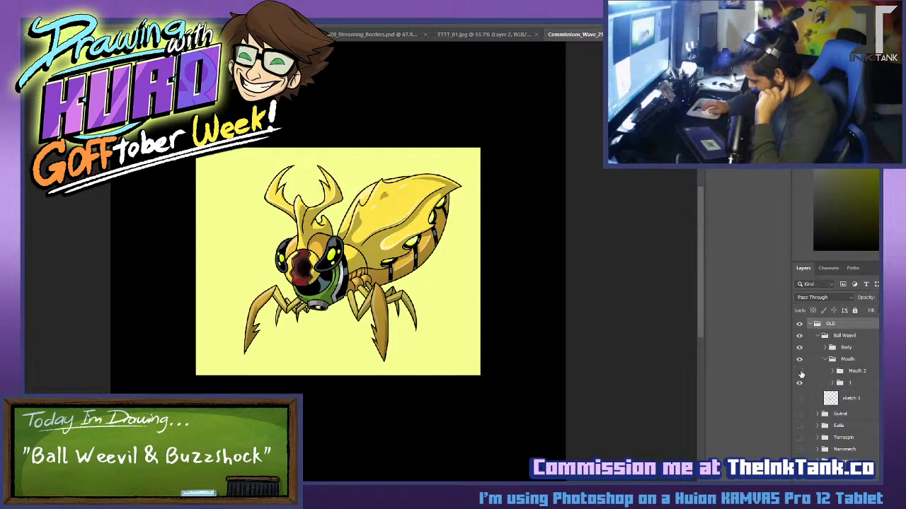
left_click(799, 372)
scroll(376, 303, "up", 2)
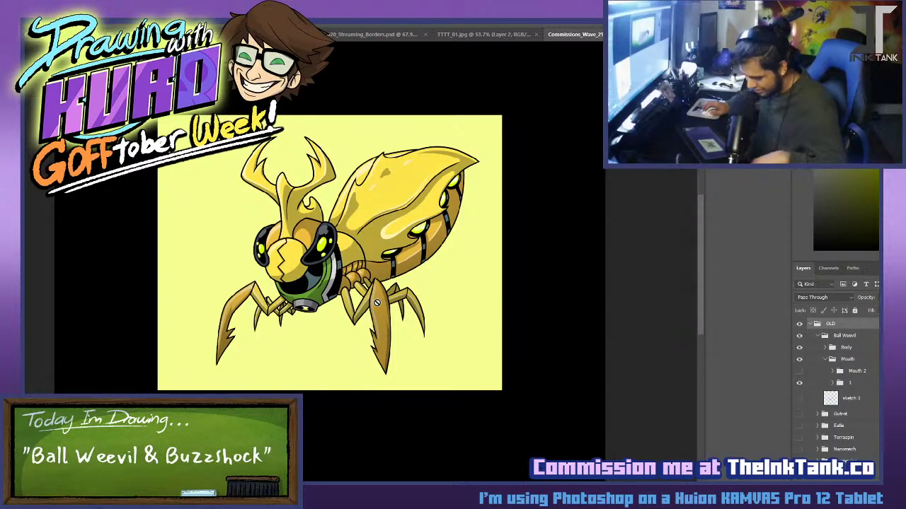
scroll(377, 303, "down", 1)
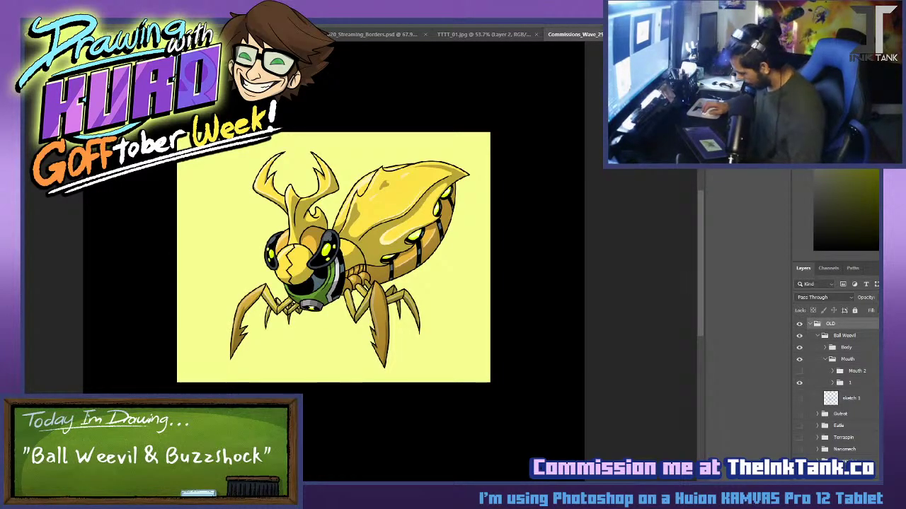
Glance at the TTTT_01.jpg document and switch to the Streaming_Borders document.
left_click(466, 34)
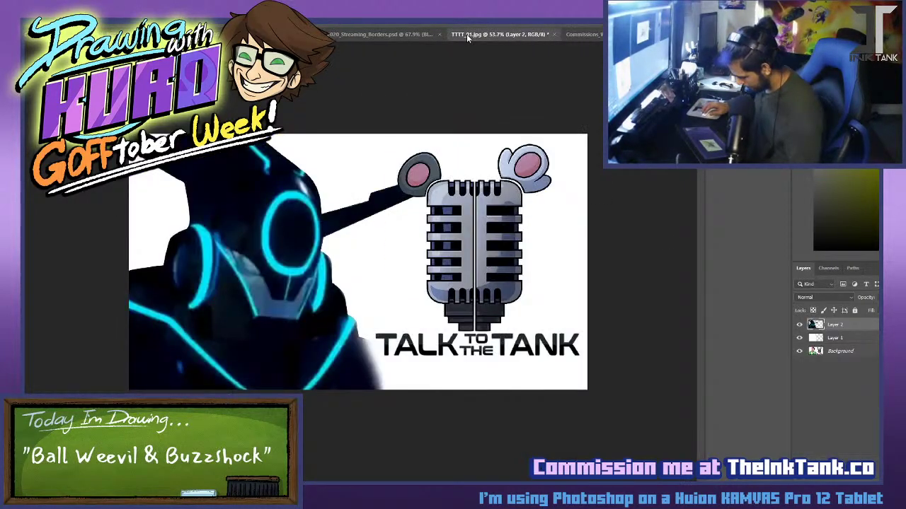
left_click(422, 33)
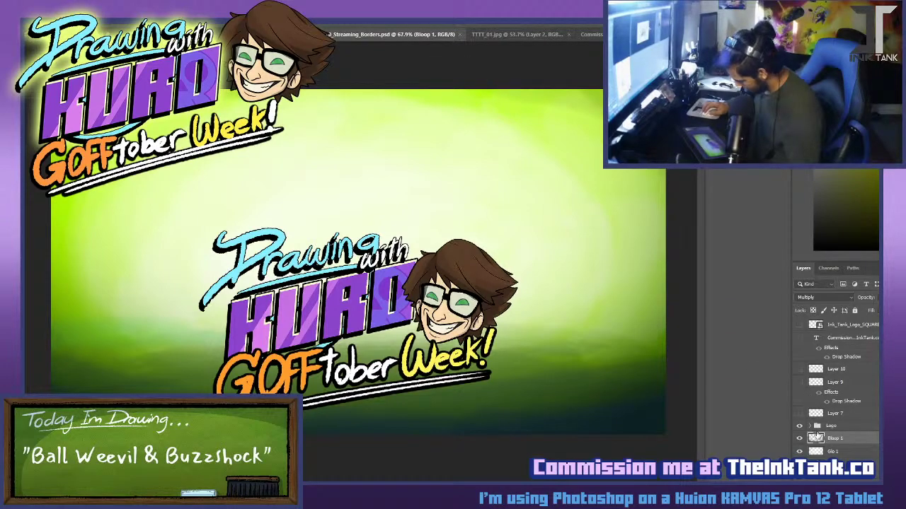